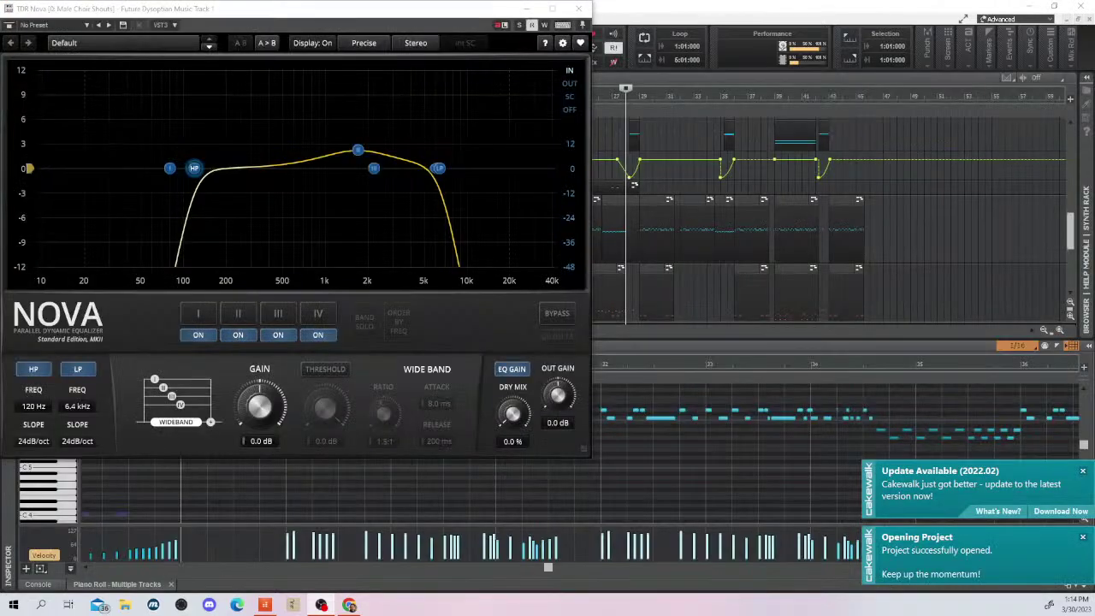
Dismiss the update and project-opened notifications
click(1082, 470)
click(1083, 537)
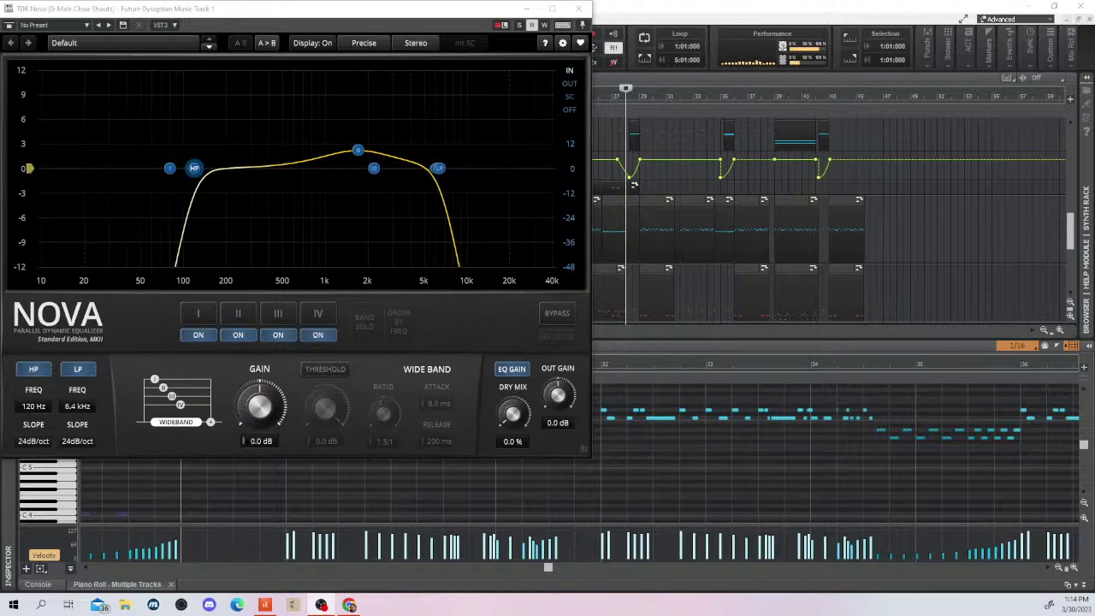
Switch to Discord, open the direct-message conversation about the story timeline, and draft the reply "That's correct. He is courter"
key(alt+Tab)
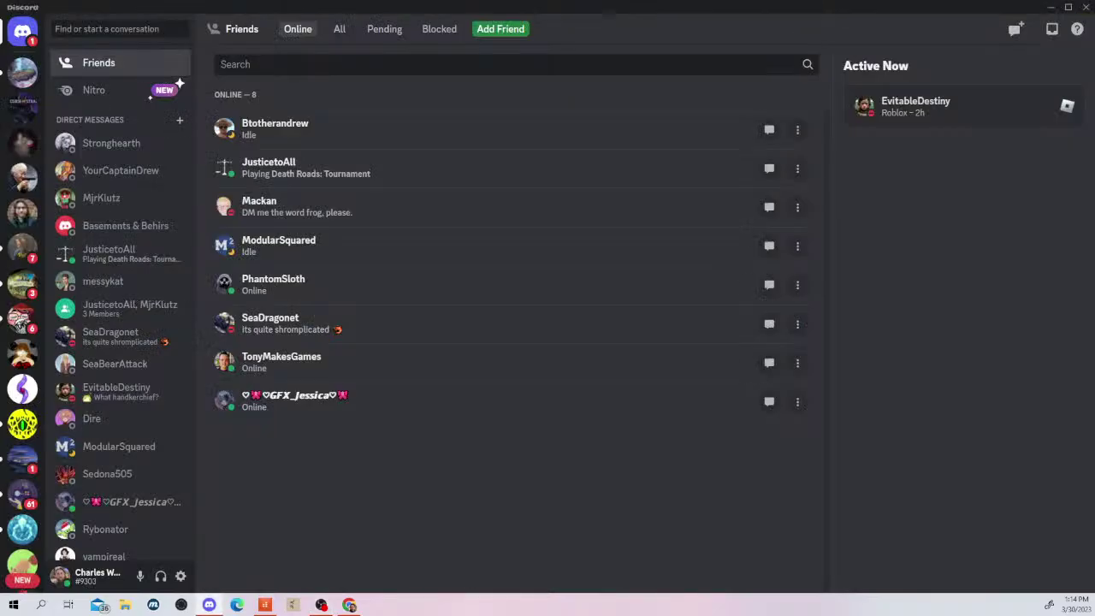
click(124, 147)
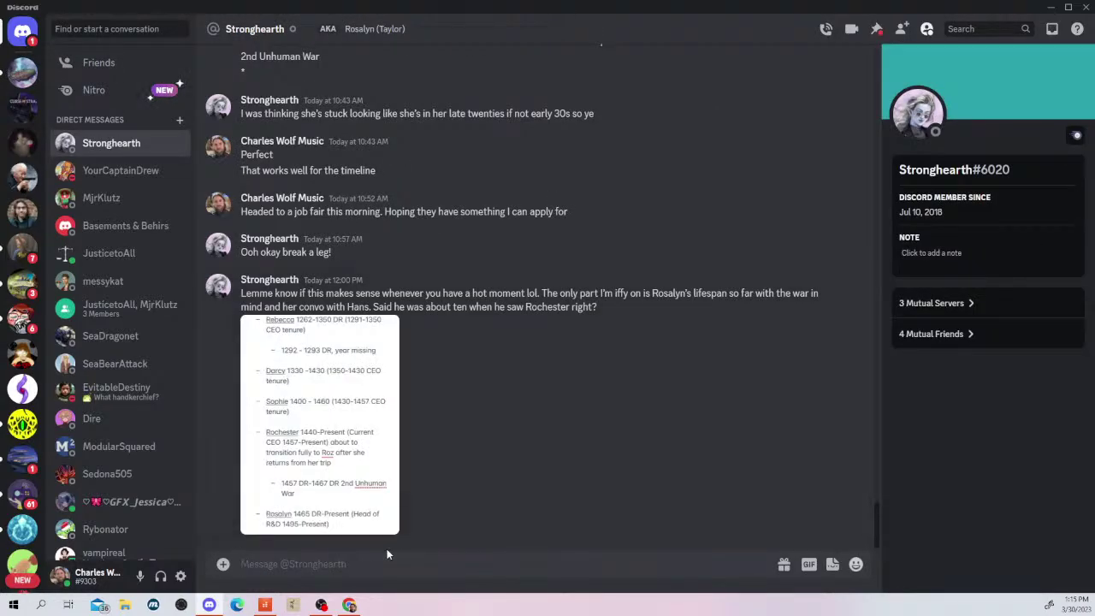
text(THat)
text('s me)
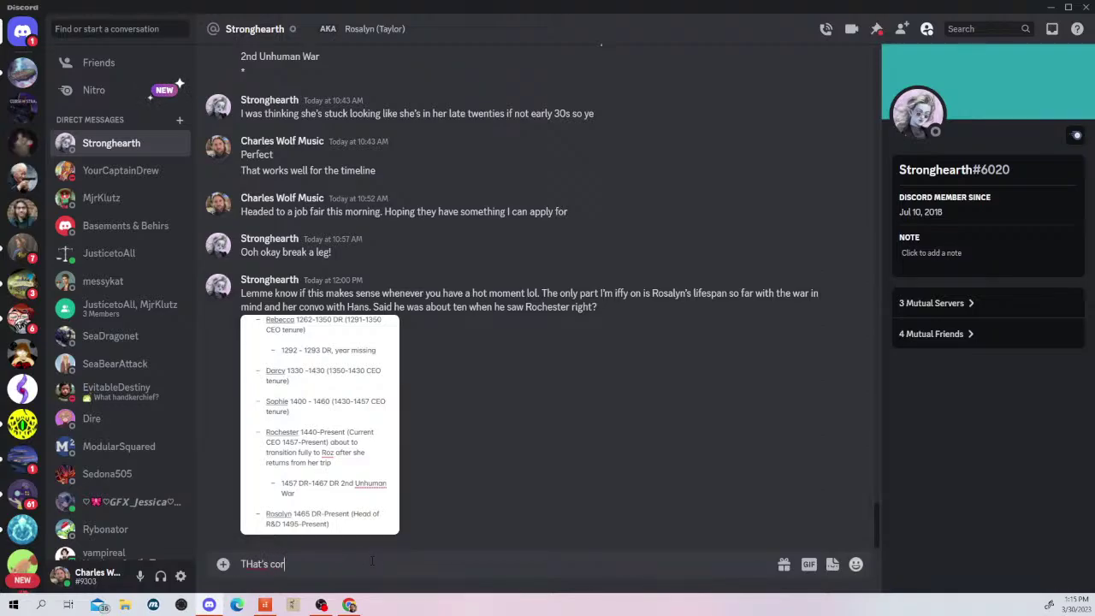
key(BackSpace)
key(BackSpace)
key(BackSpace)
key(BackSpace)
key(BackSpace)
key(BackSpace)
key(BackSpace)
key(BackSpace)
text(hat's correct. He is courter)
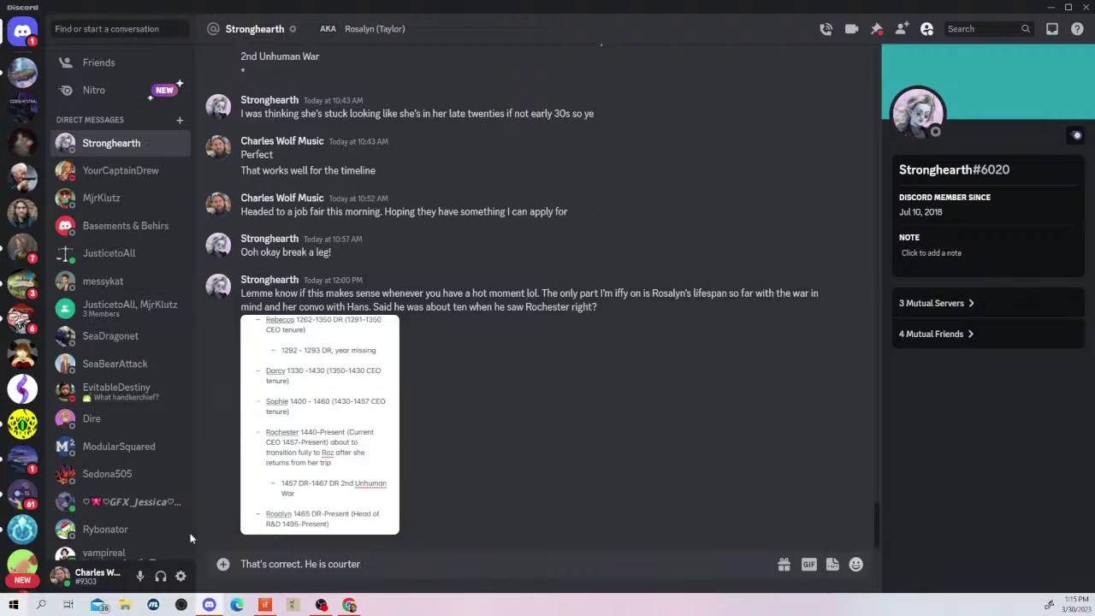
Return to Cakewalk and clear the TDR Nova window and the piano roll away from the track view
click(1051, 7)
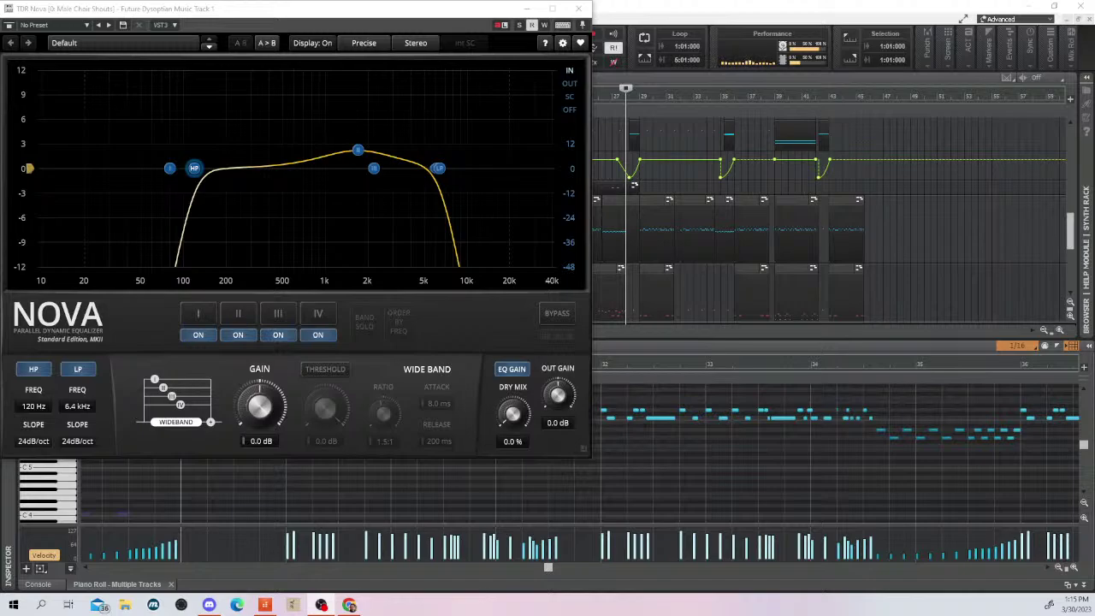
key(alt+Tab)
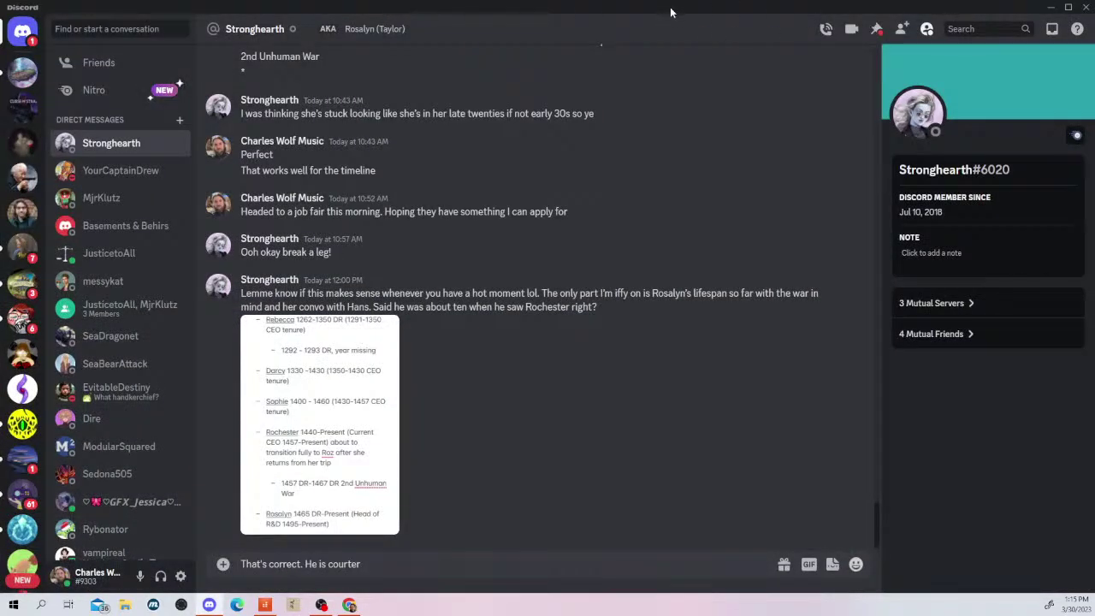
key(alt+Tab)
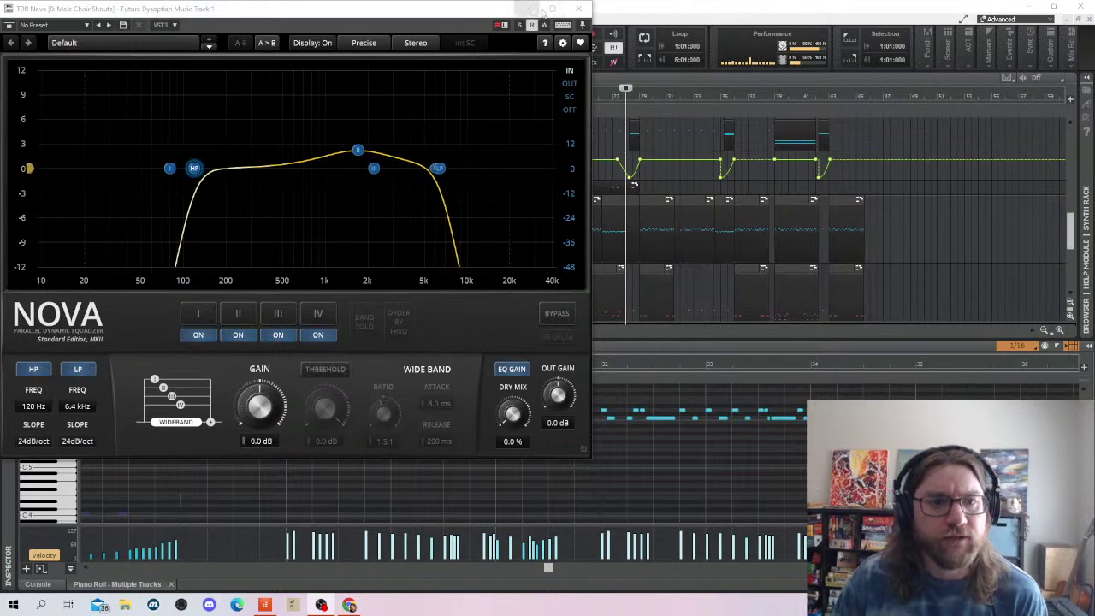
click(579, 10)
key(d)
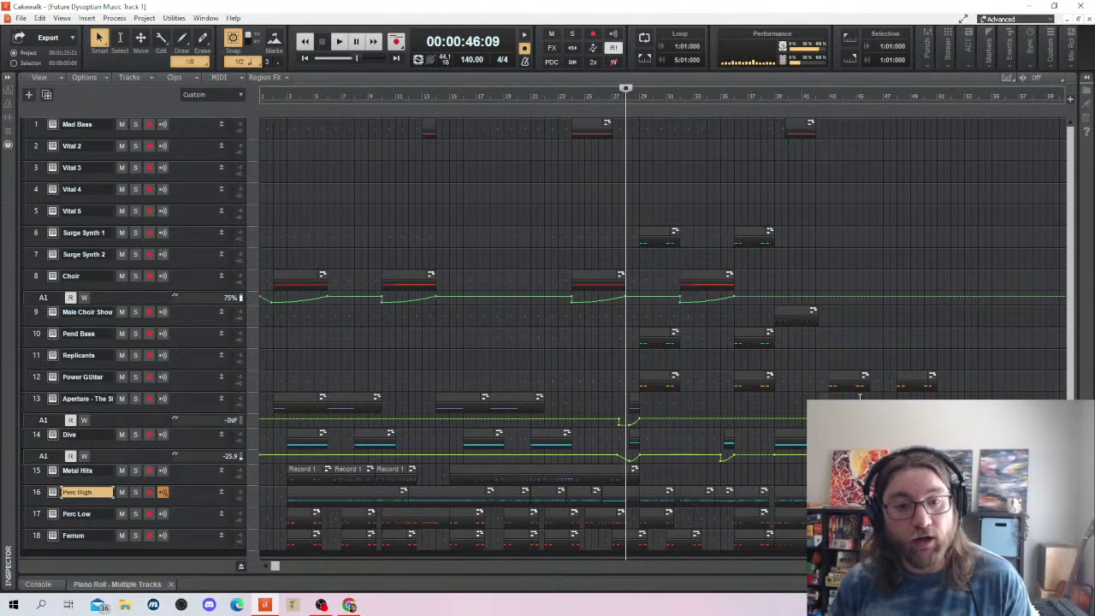
Move the playhead to the start of measure 2
click(279, 186)
click(274, 192)
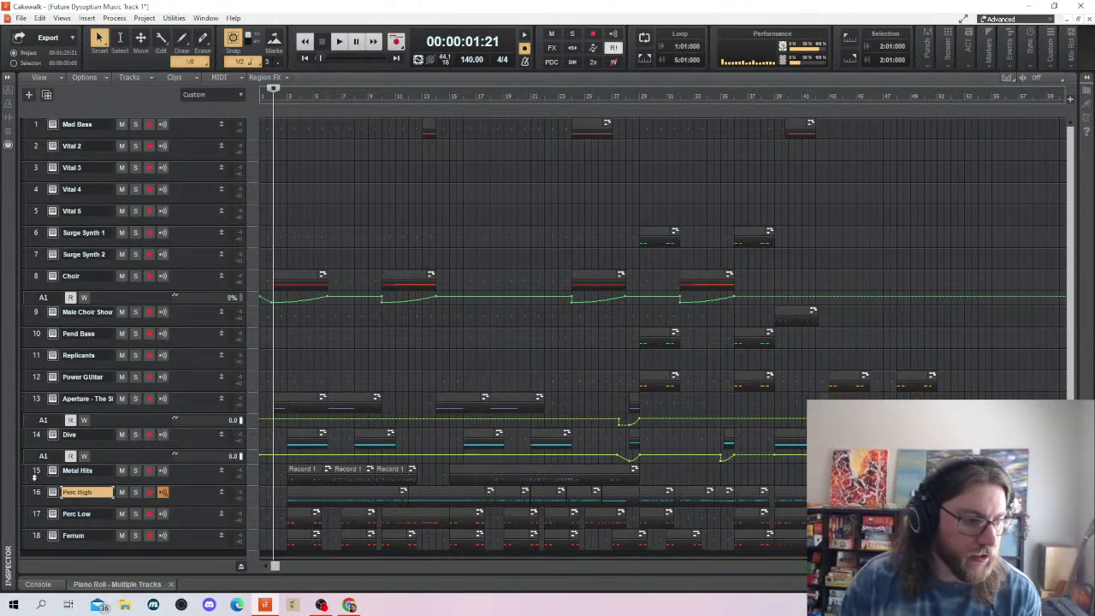
Colour the percussion tracks 15 to 18, Metal Hits through Ferrum, red
click(36, 471)
shift+click(37, 540)
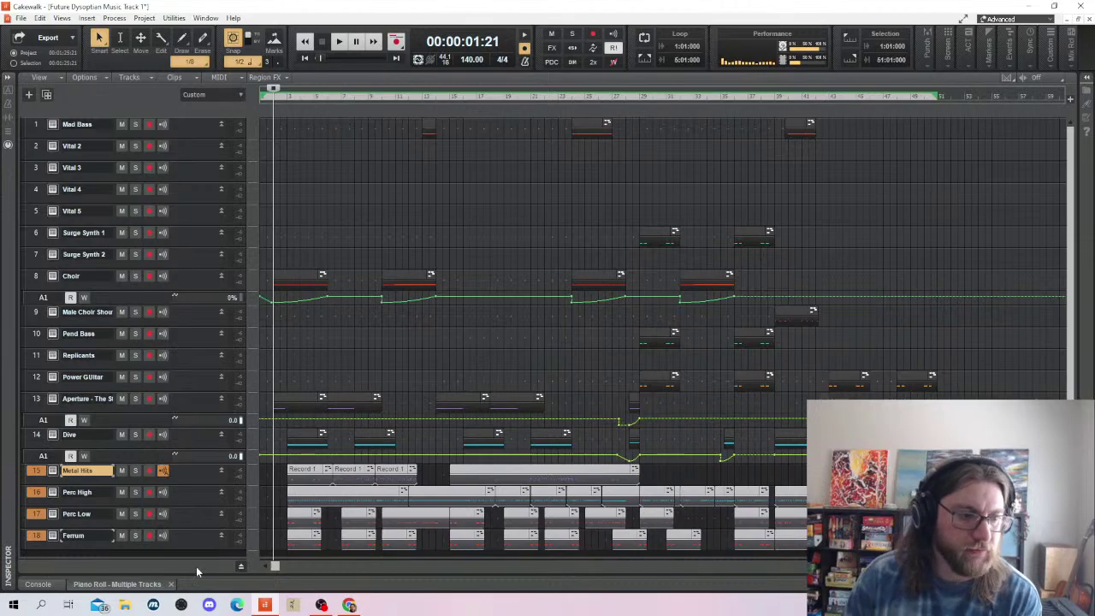
click(24, 473)
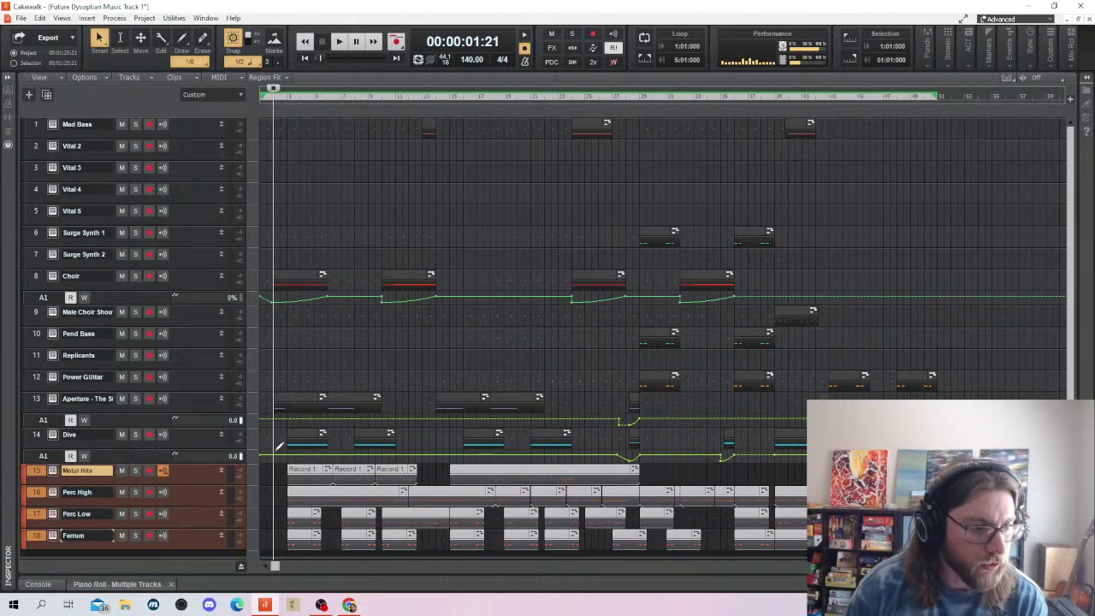
Colour track 9, the male choir track, blue
click(25, 440)
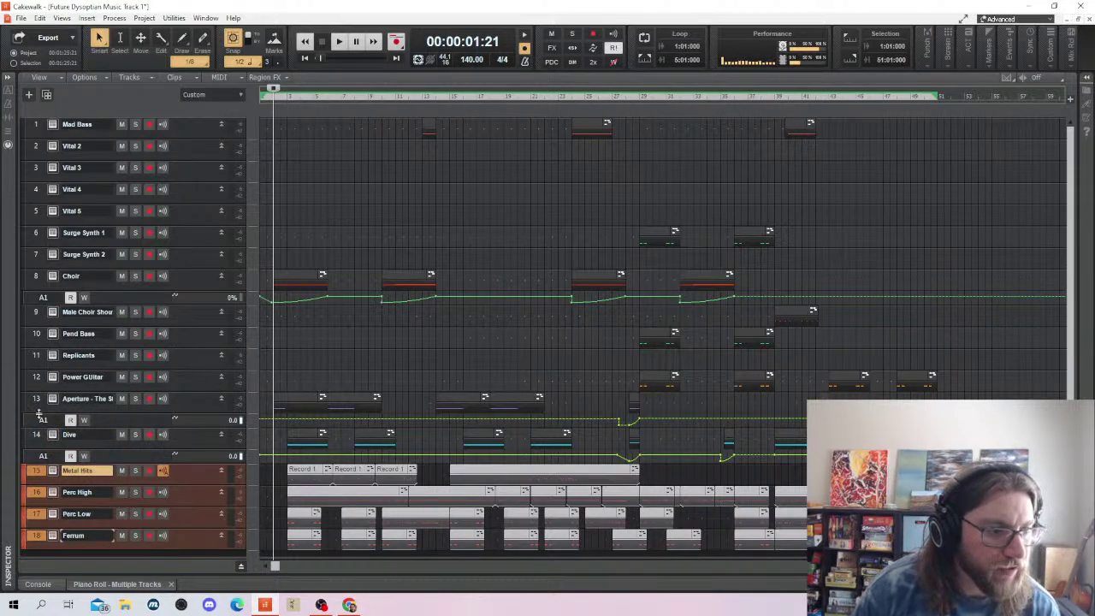
click(26, 319)
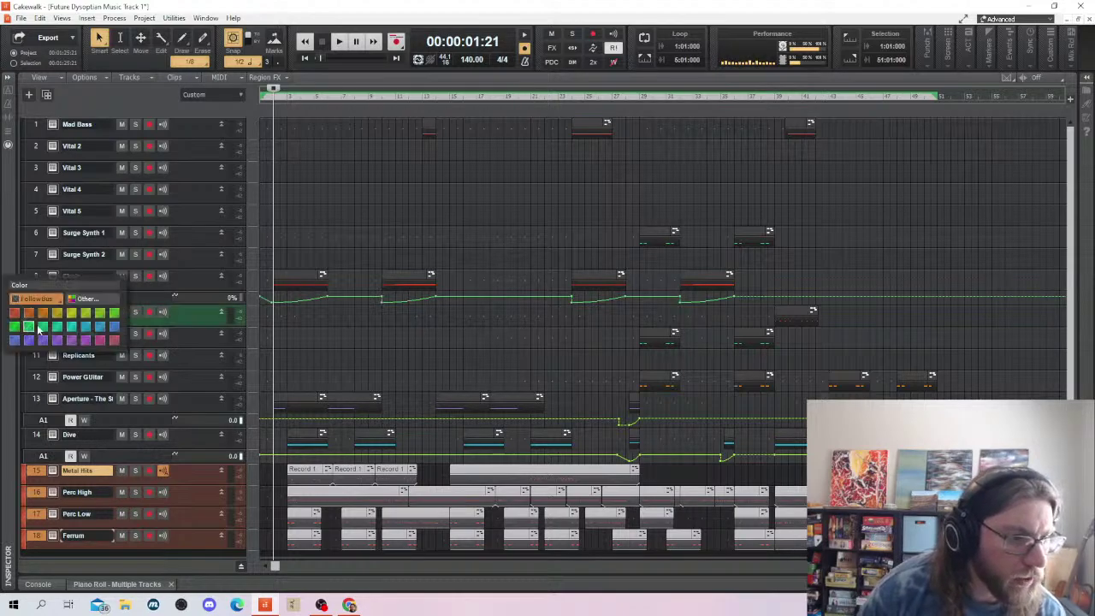
click(100, 326)
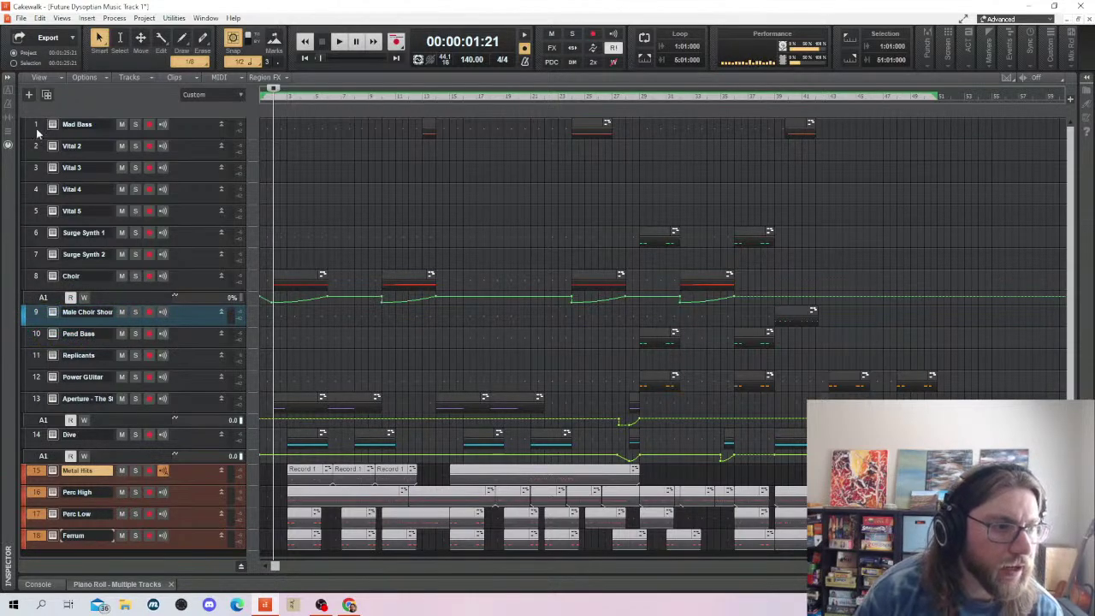
Select tracks 1 to 7, Mad Bass through Surge Synth 2, and colour them green
click(36, 148)
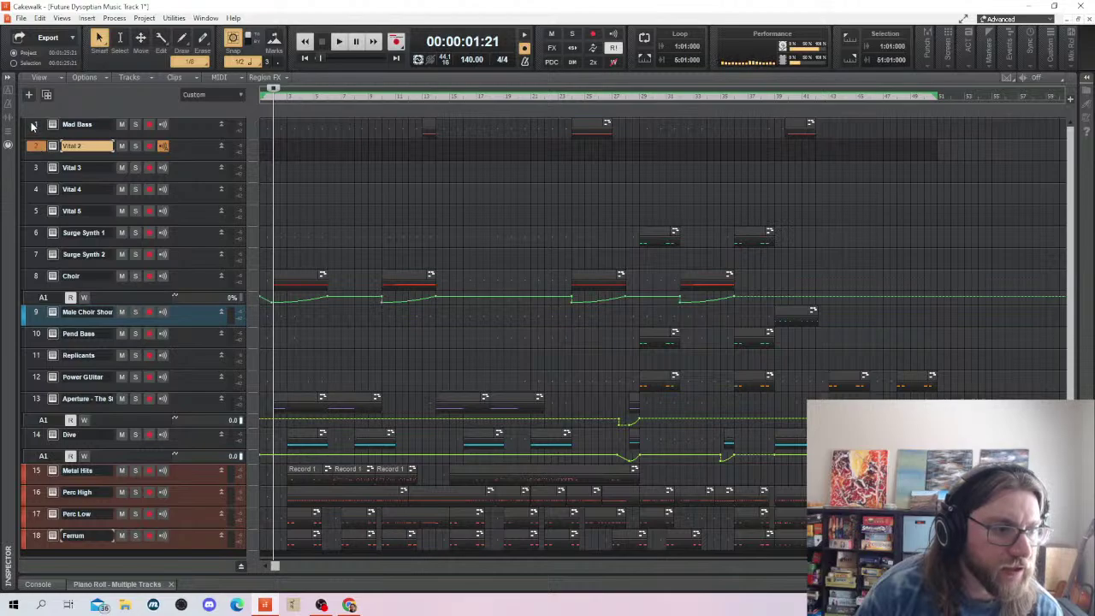
click(33, 125)
shift+click(33, 255)
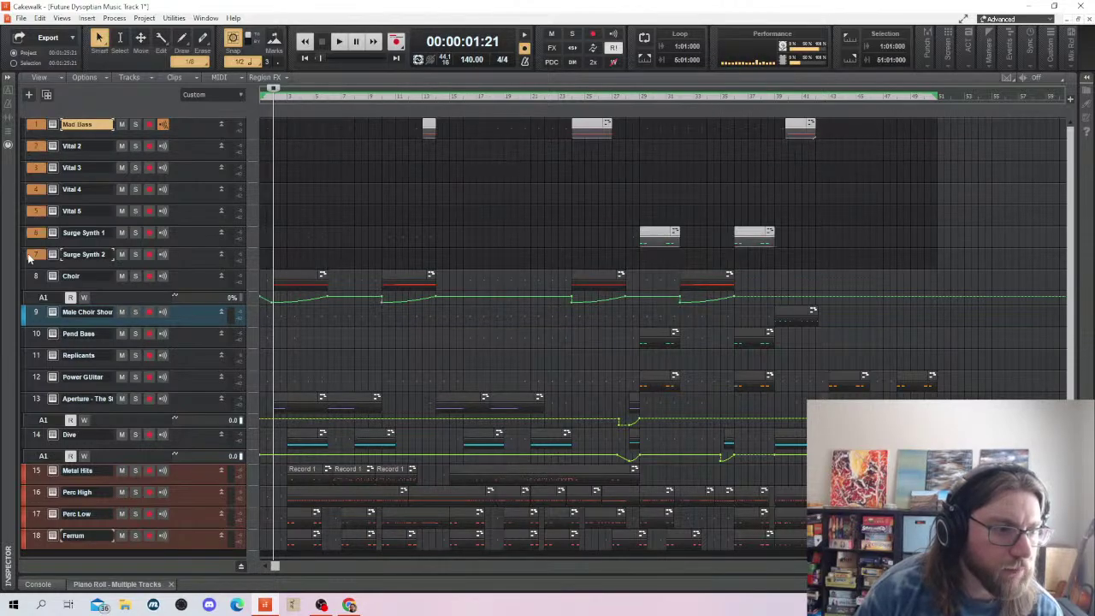
right_click(29, 257)
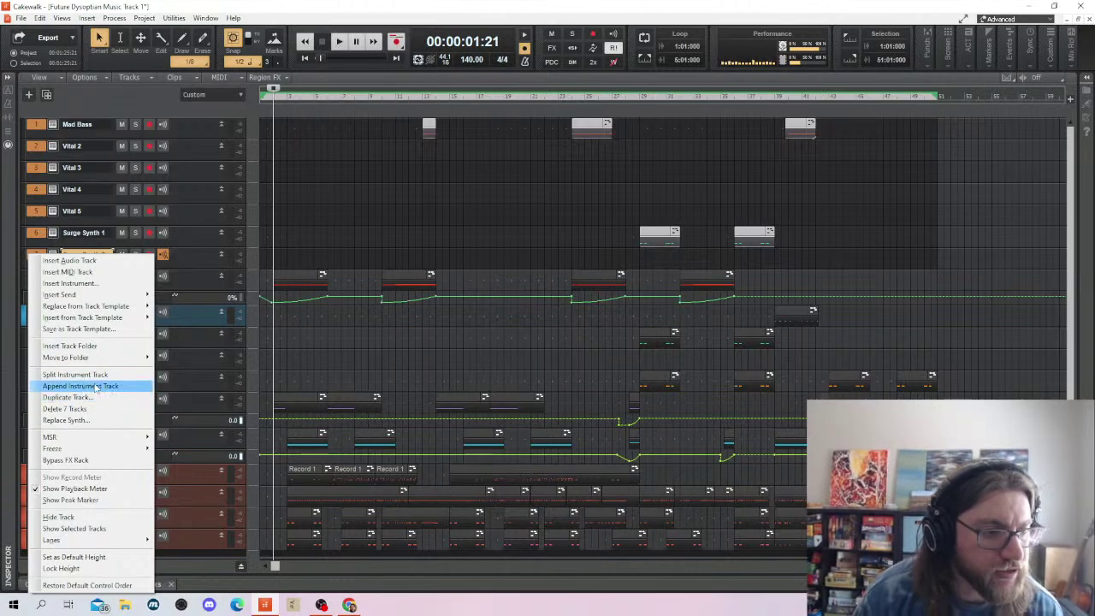
click(35, 128)
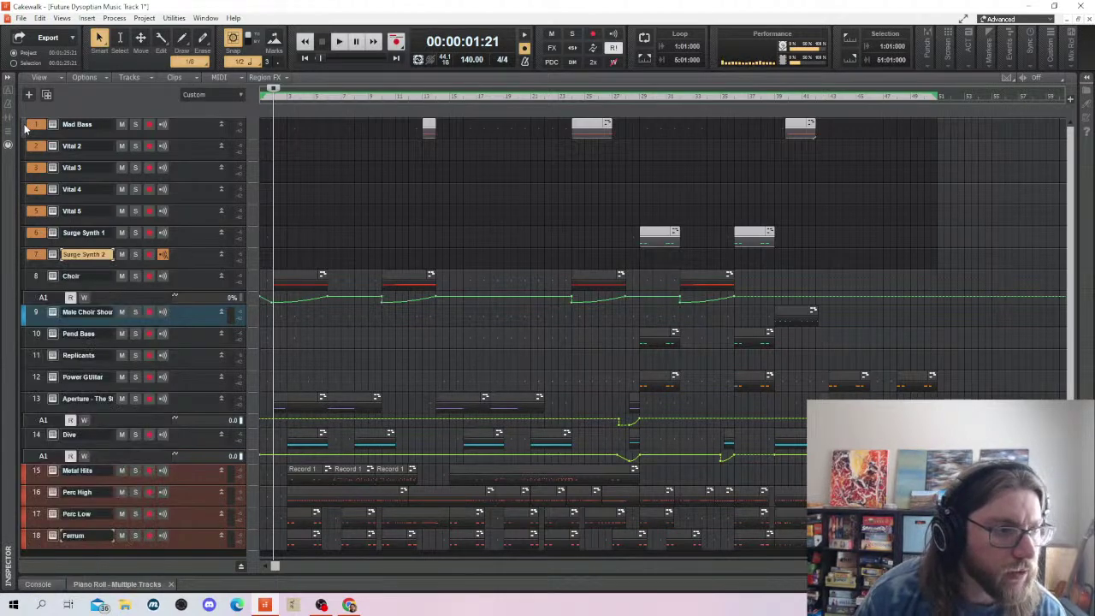
click(35, 128)
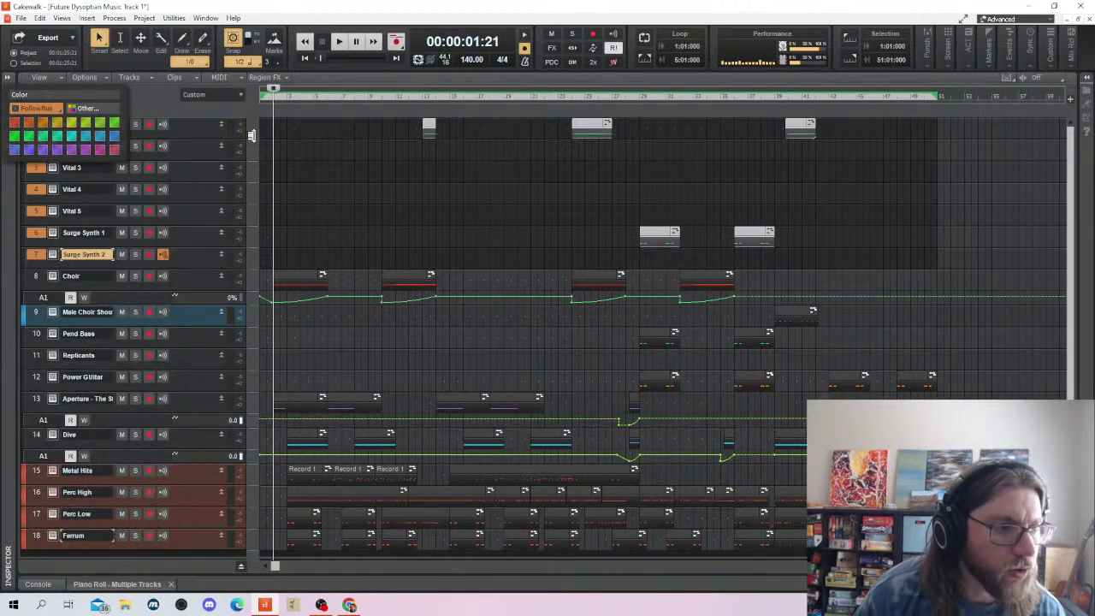
click(35, 254)
click(28, 270)
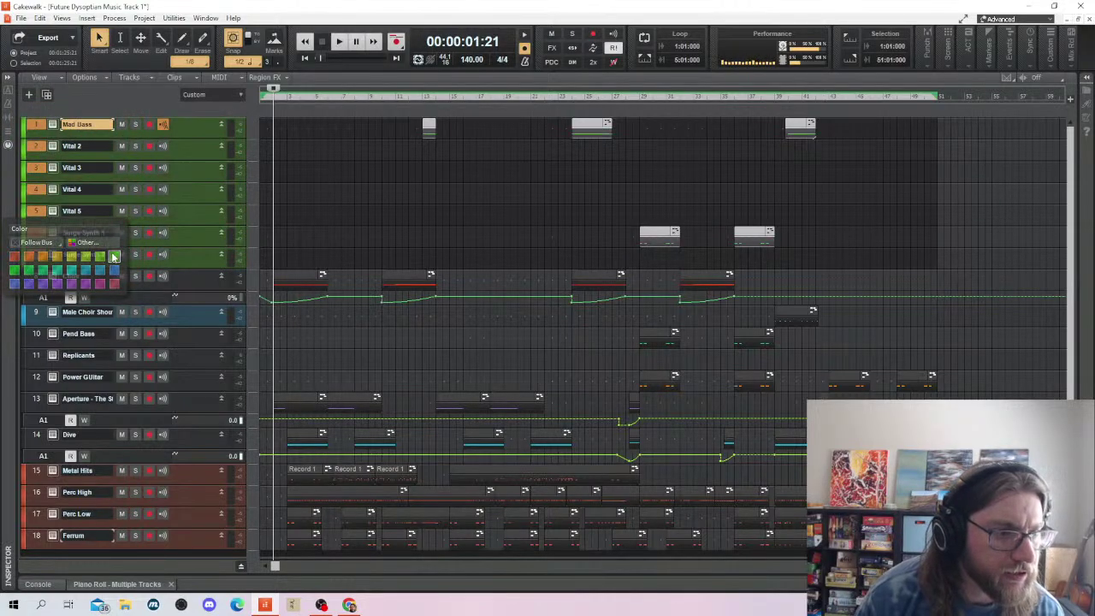
Colour the Choir track blue like the male choir track, and the Pend Bass track purple
click(34, 277)
click(34, 276)
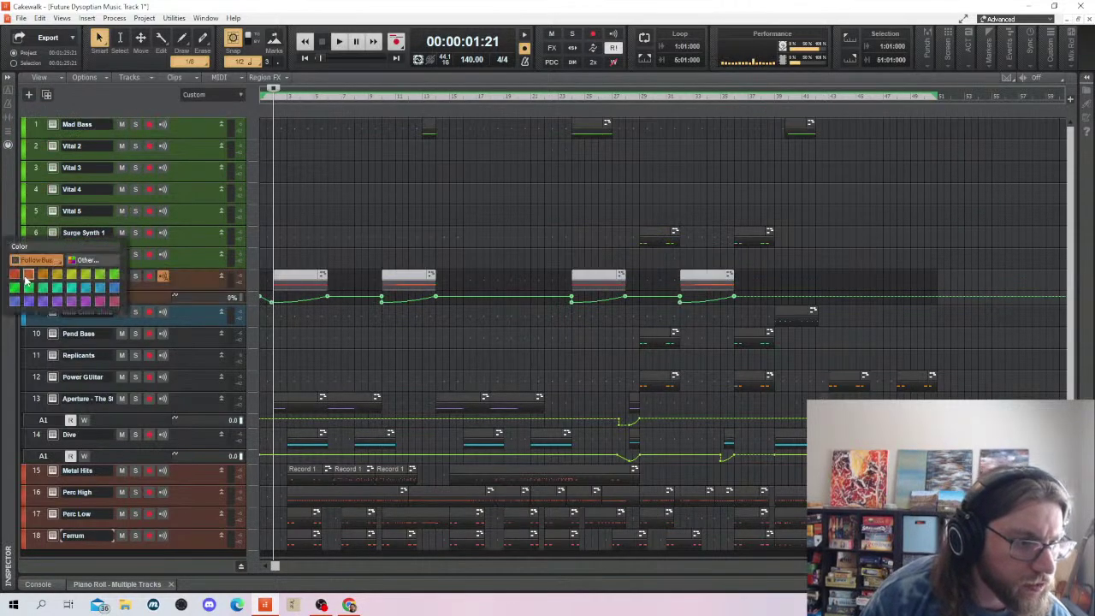
click(34, 334)
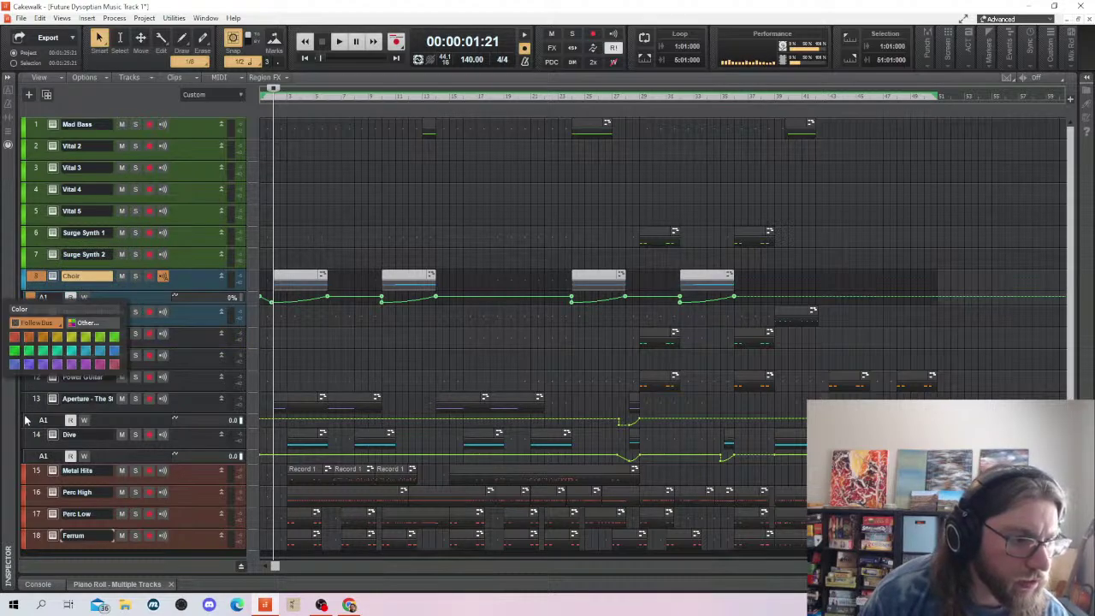
click(70, 363)
Colour the Dive track amber-orange
click(29, 357)
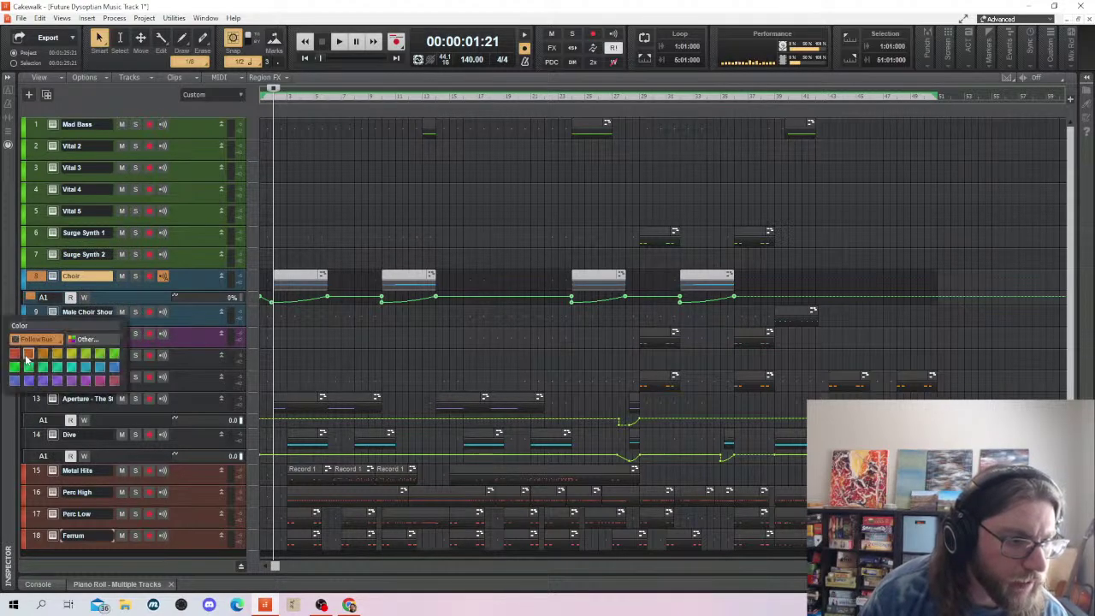
click(35, 438)
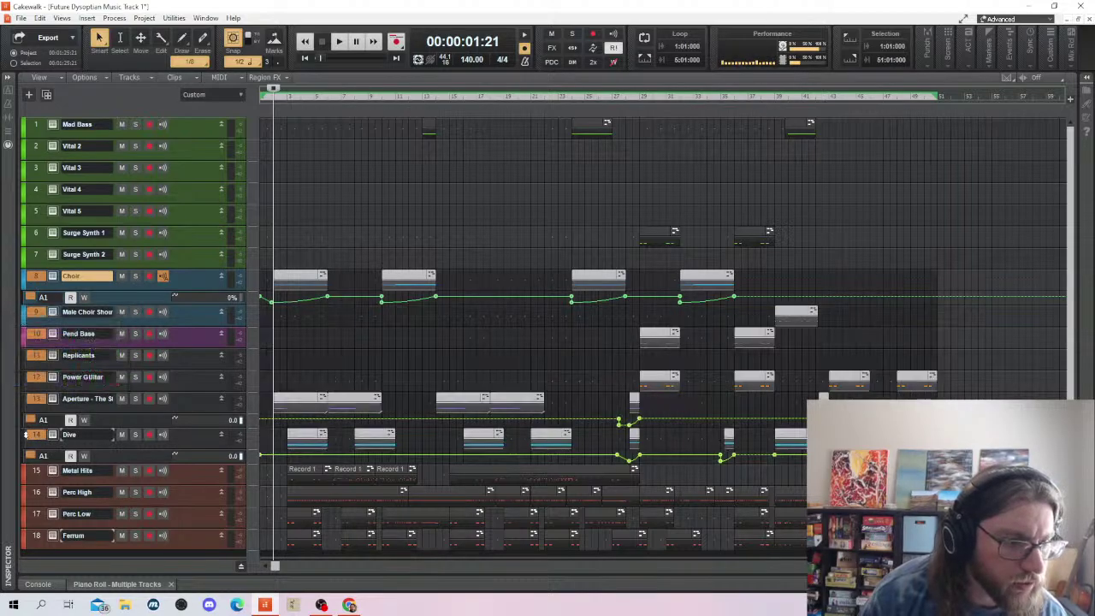
click(26, 438)
click(27, 435)
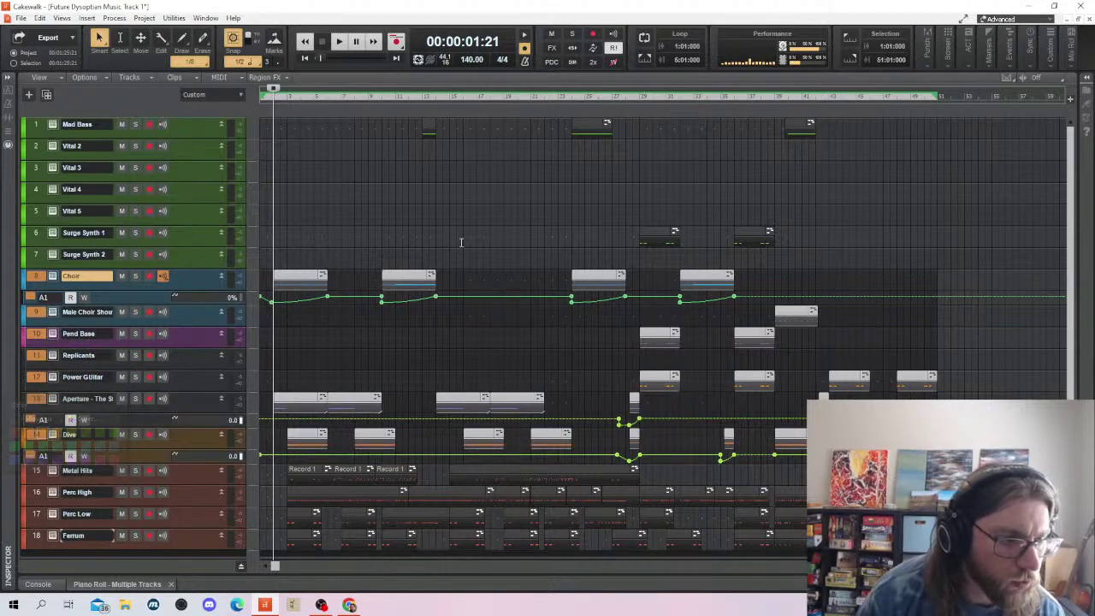
Select the Replicants, Power GUitar and Aperture tracks together and colour them orange-red
click(26, 352)
click(203, 405)
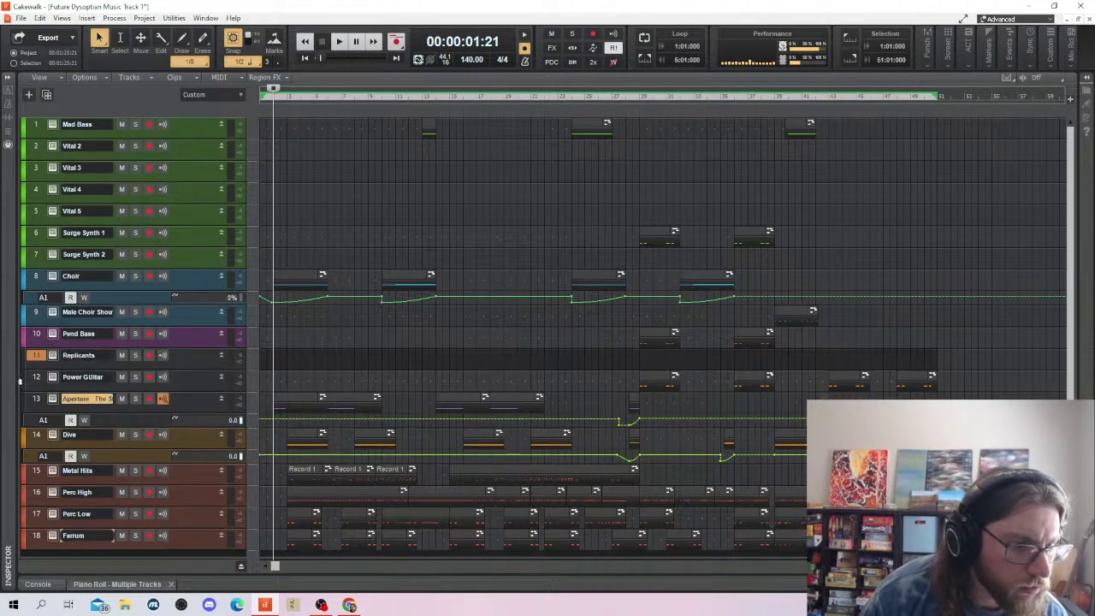
click(35, 387)
ctrl+click(36, 406)
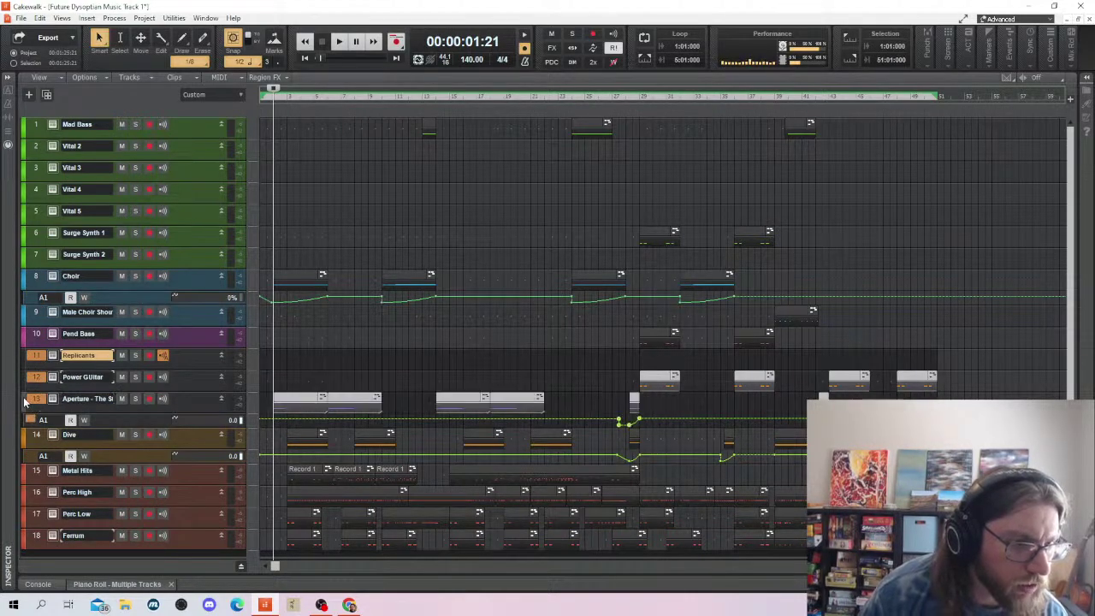
click(26, 402)
click(52, 390)
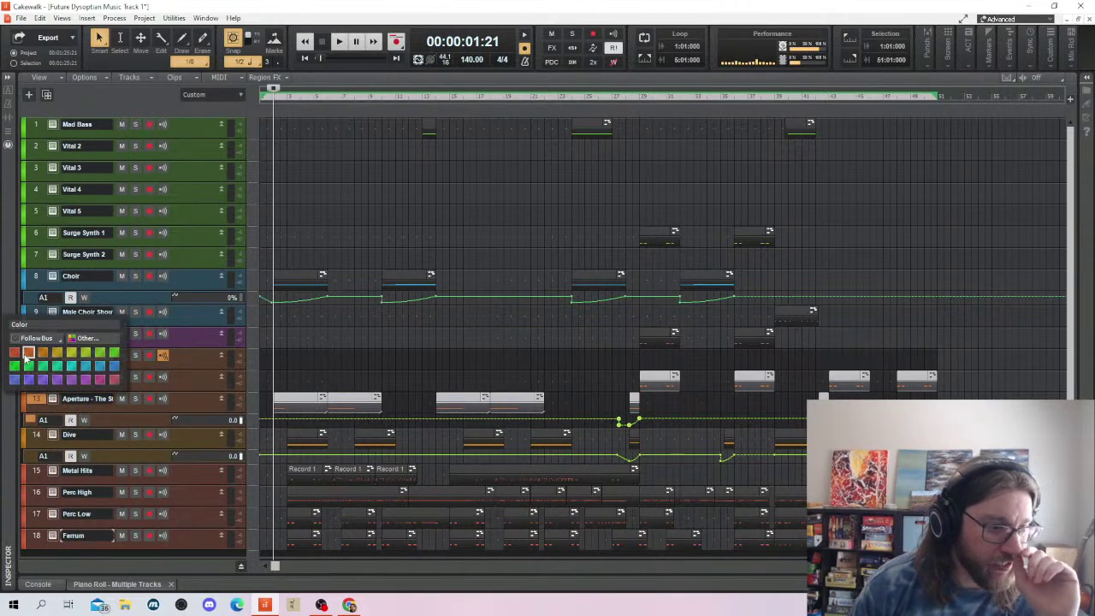
Recolour the Replicants, Power GUitar and Aperture tracks violet-blue
click(27, 356)
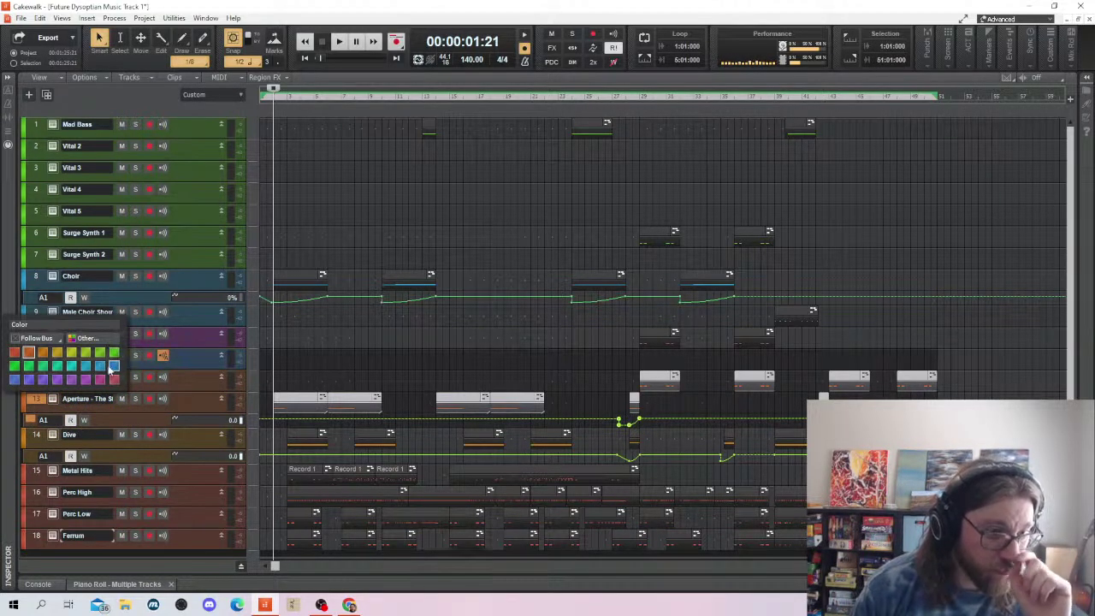
click(30, 381)
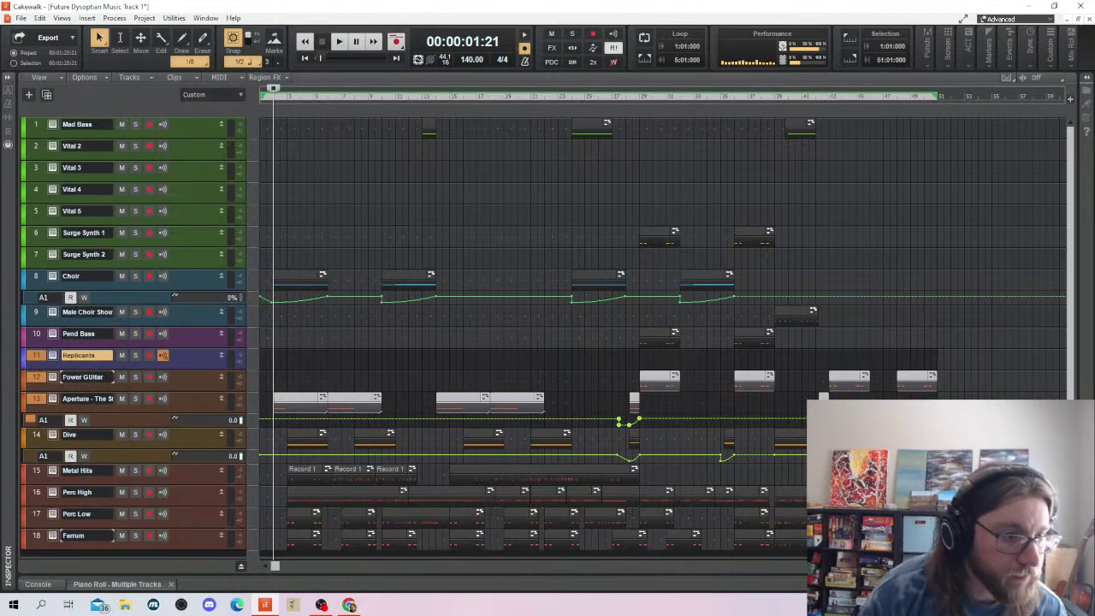
click(25, 378)
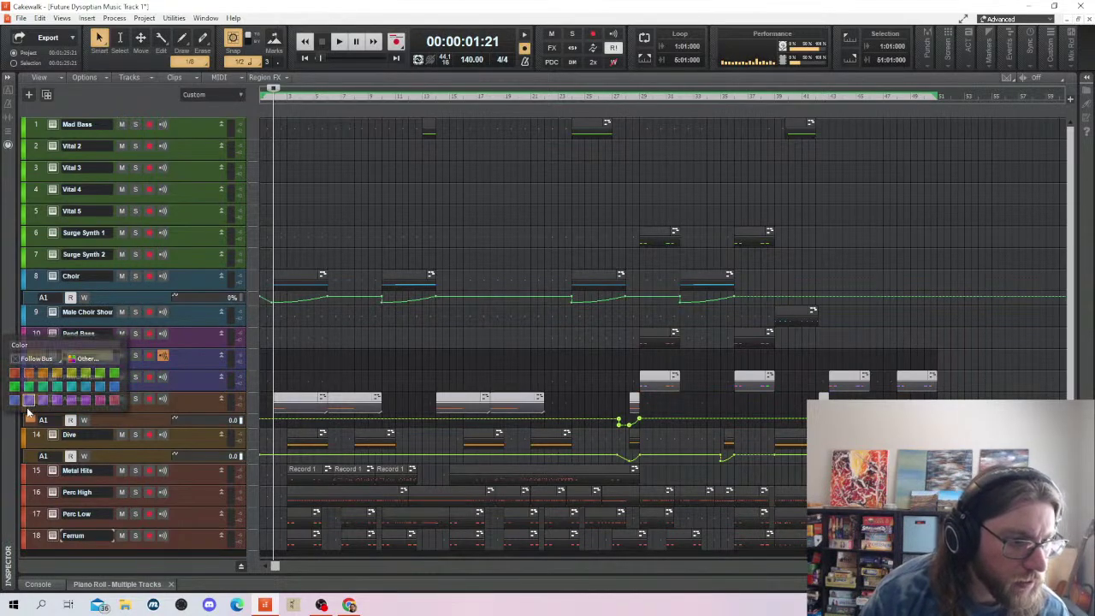
click(24, 407)
click(24, 409)
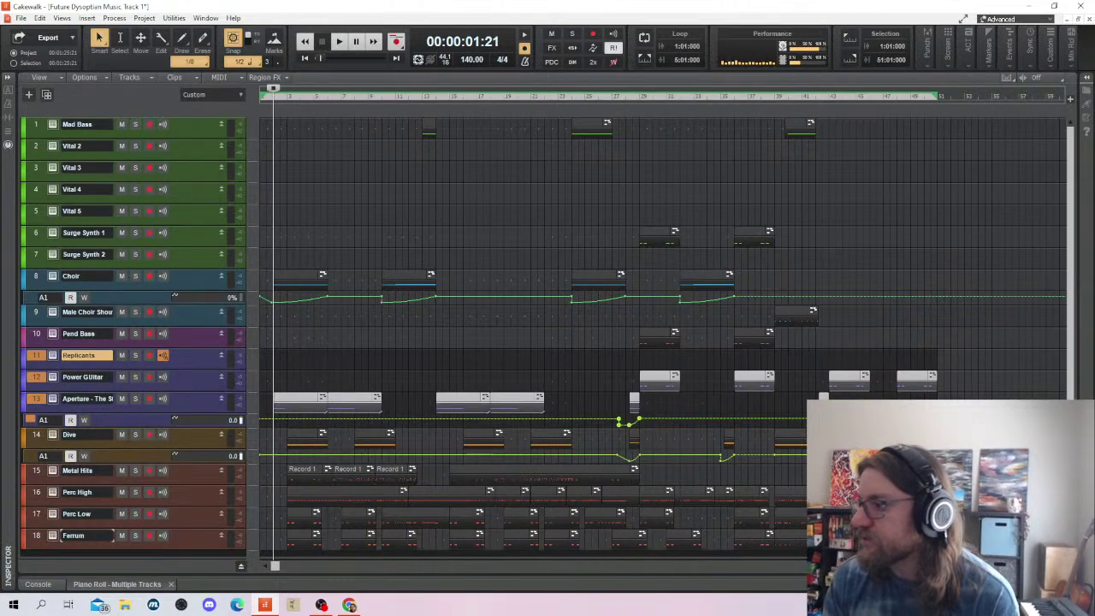
Clear the track and time selection, keeping the edit position at the start of measure 2
key(alt+Tab)
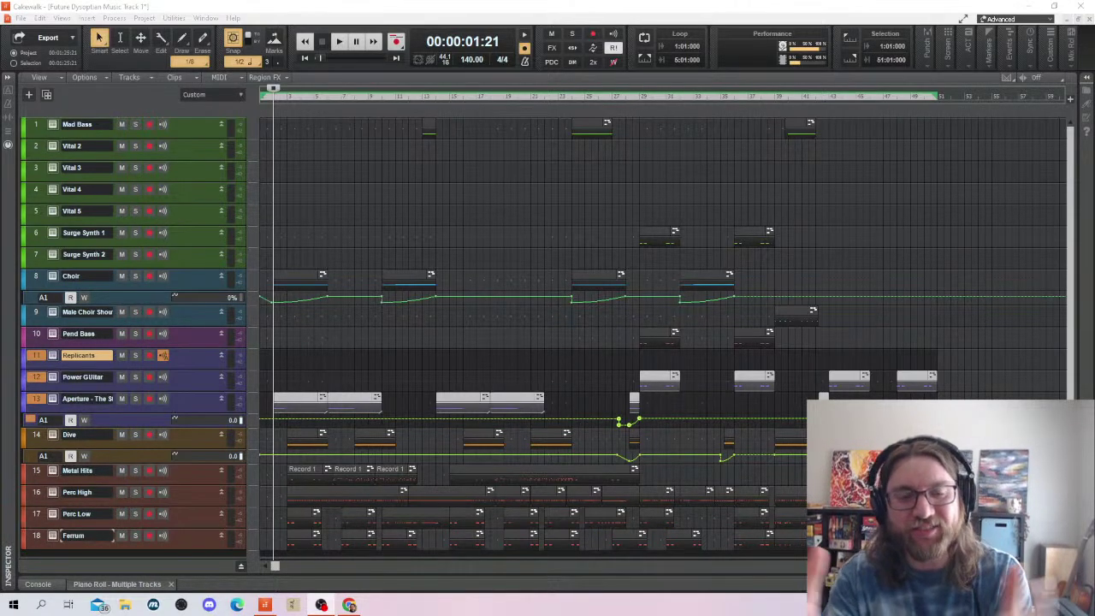
click(269, 231)
scroll(379, 245, down, 3)
scroll(402, 274, up, 3)
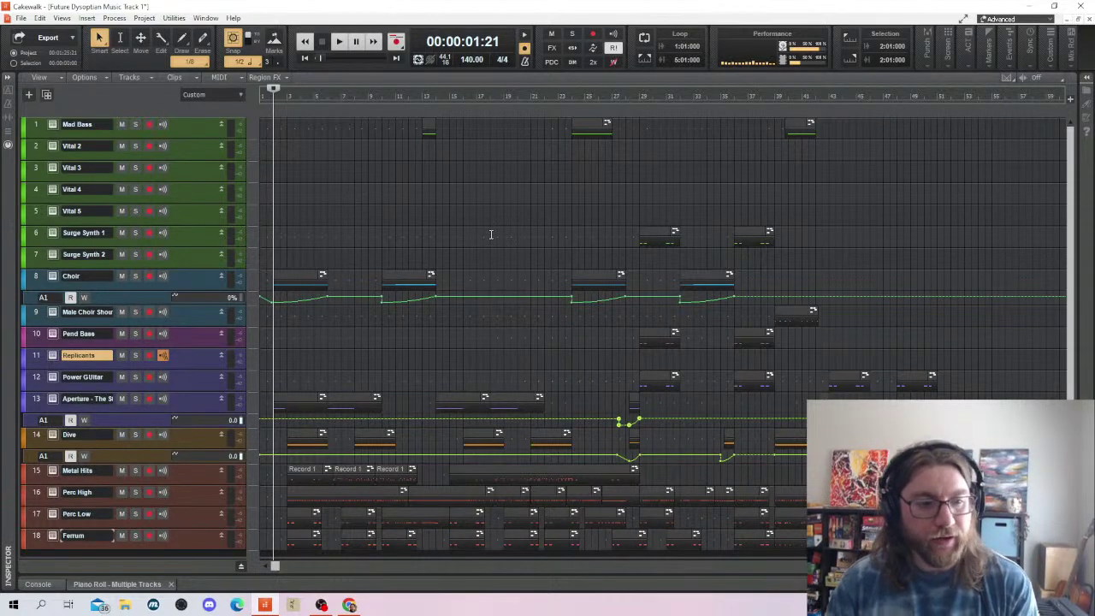
Play the whole arrangement from the beginning of the project and stop it after measure 45
key(w)
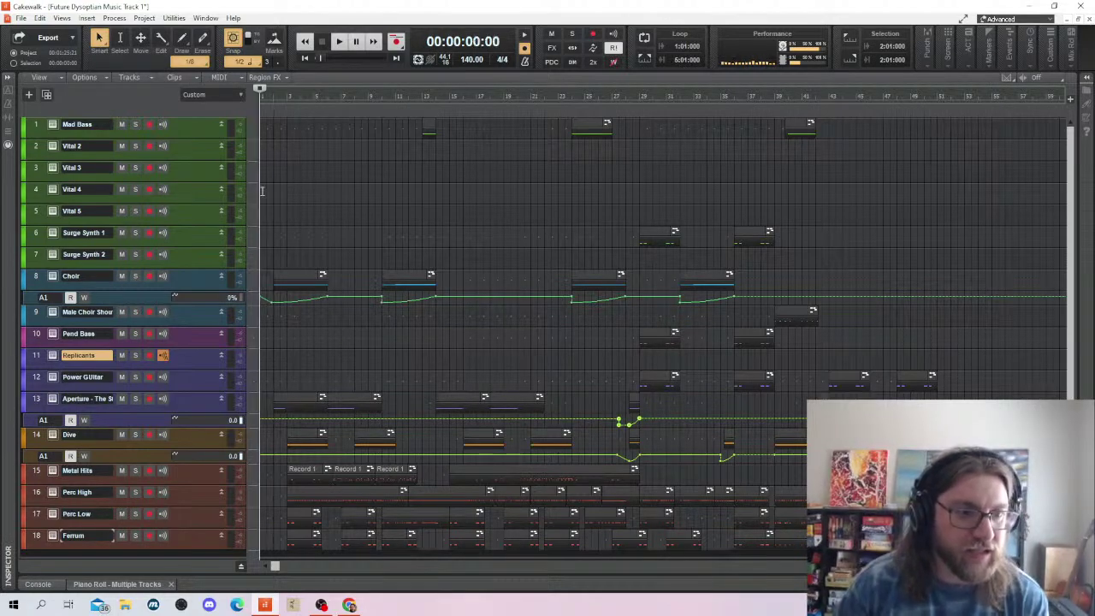
key(space)
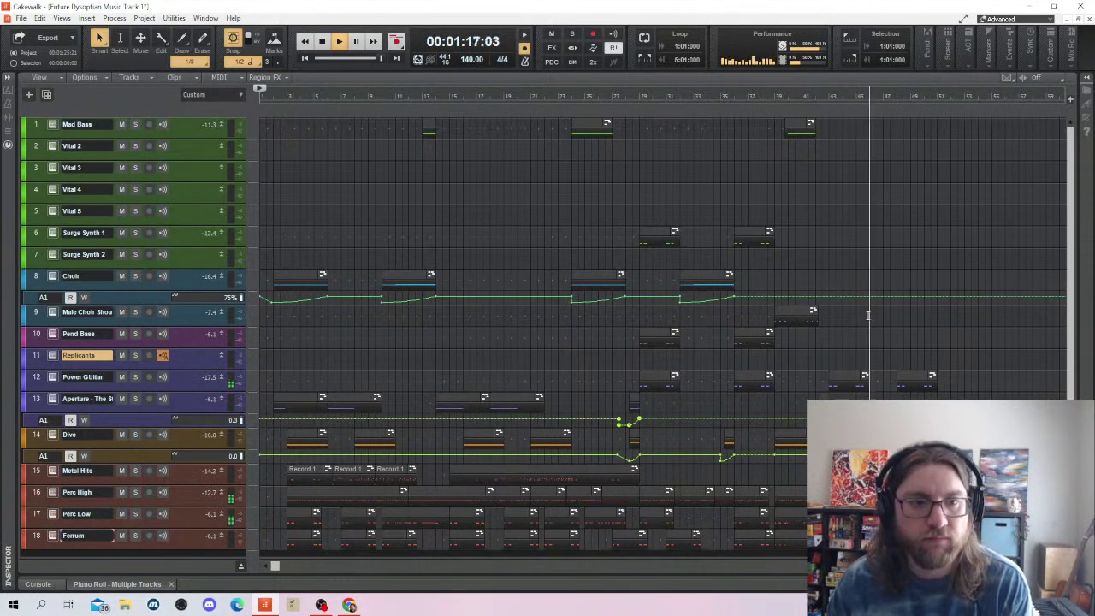
key(space)
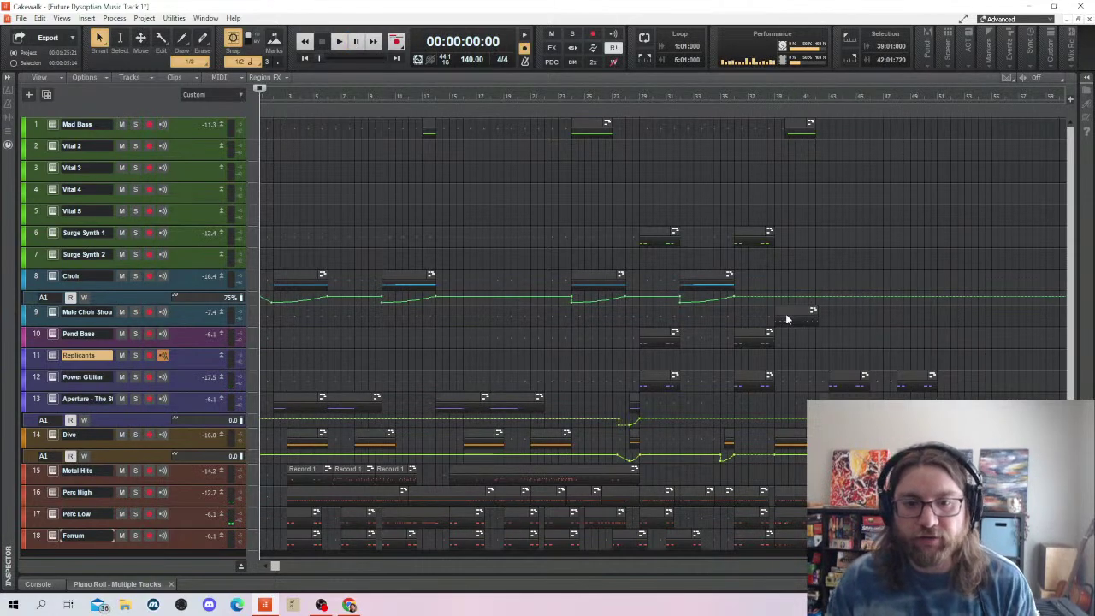
Lower the velocity of all notes in the male choir clip that starts at measure 39
double_click(787, 314)
key(ctrl+a)
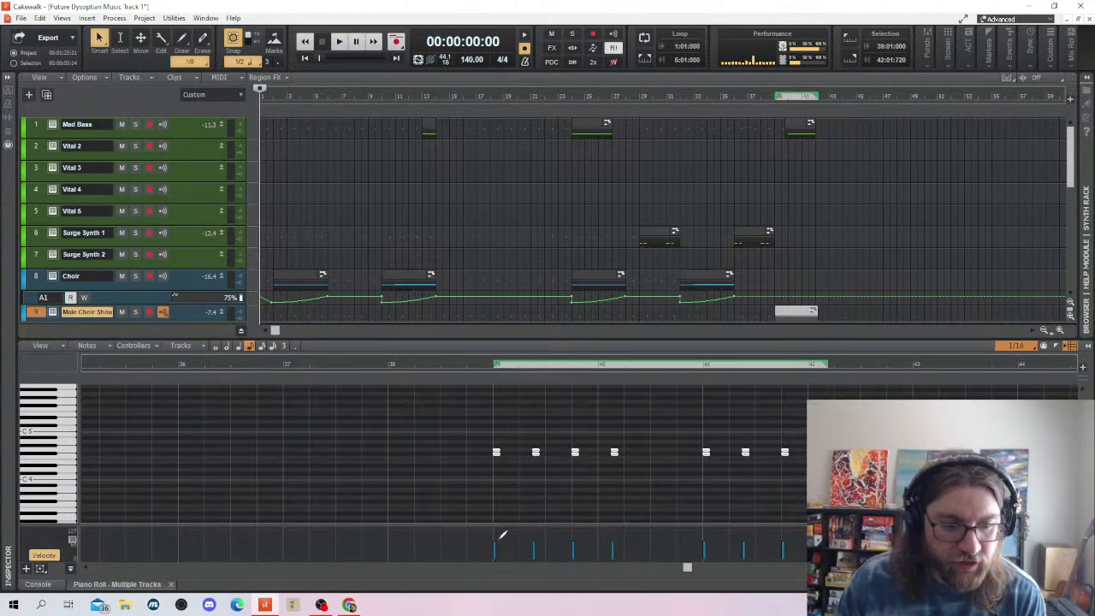
drag(493, 543, 492, 550)
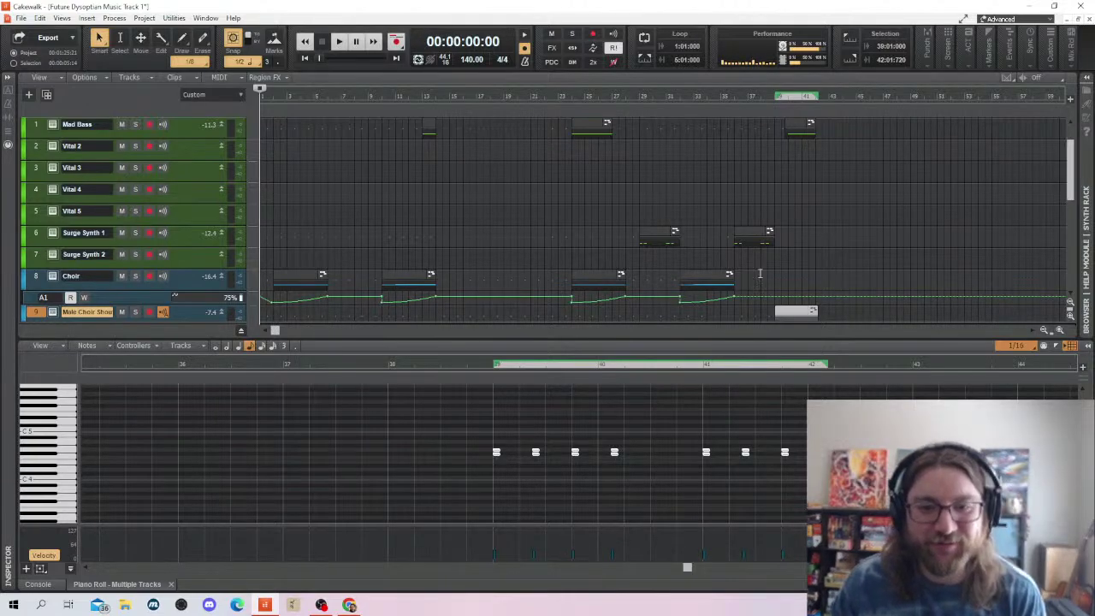
Inspect the Epic Choir instrument's settings on the male choir track and close its window
scroll(760, 274, down, 2)
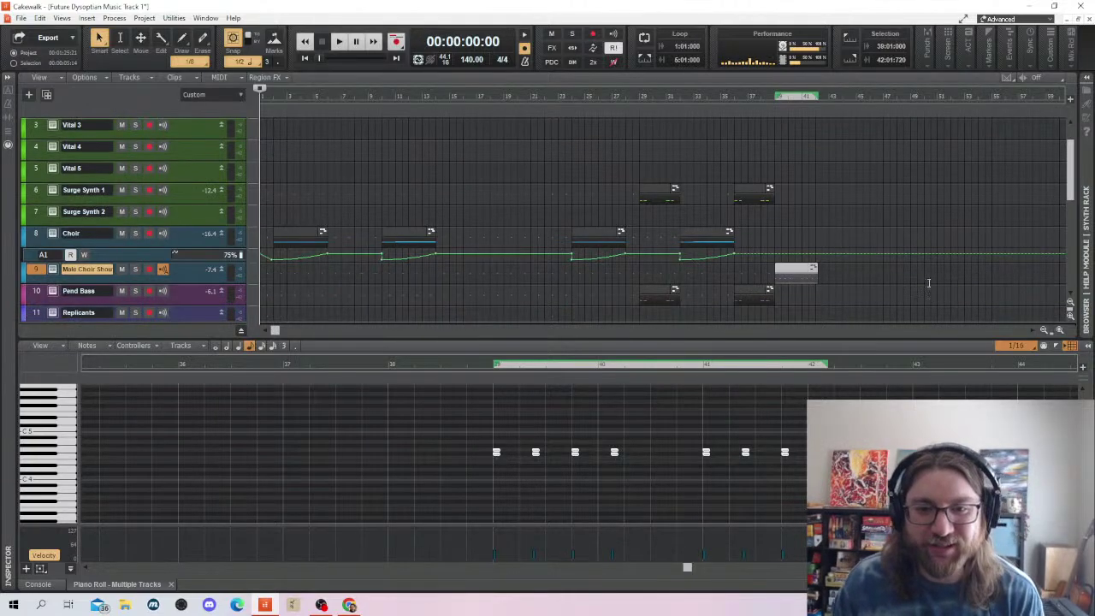
click(52, 271)
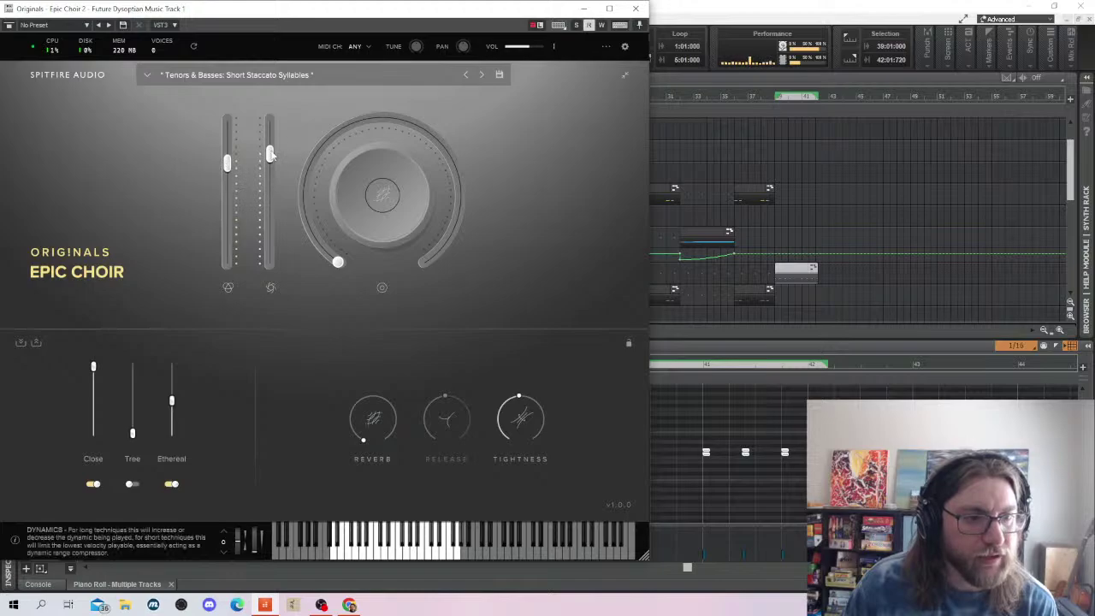
click(636, 8)
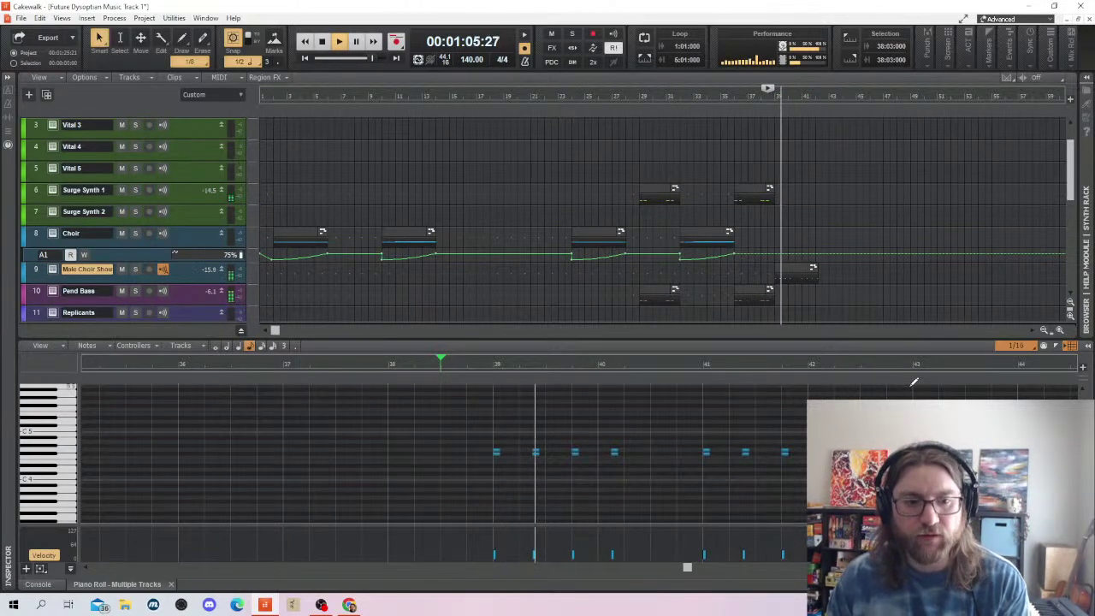
Listen to the section with the male choir clip, and stop playback with the edit position at measure 47
scroll(886, 265, down, 4)
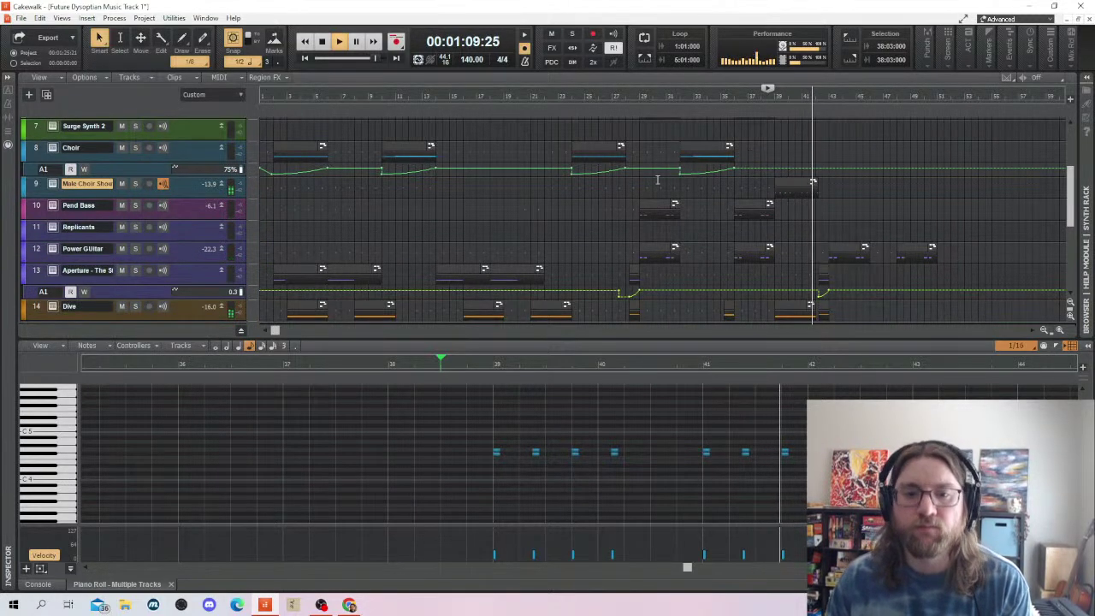
click(883, 225)
key(space)
Look over all tracks for room in the arrangement, placing the edit position at measure 19, beat 3
scroll(873, 240, down, 5)
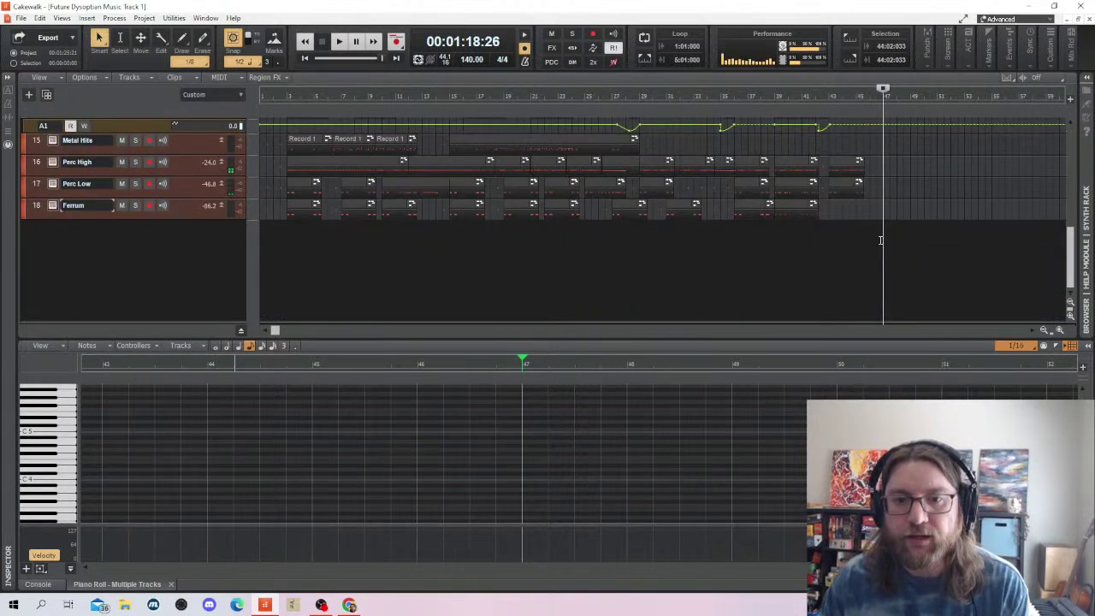
scroll(837, 300, up, 2)
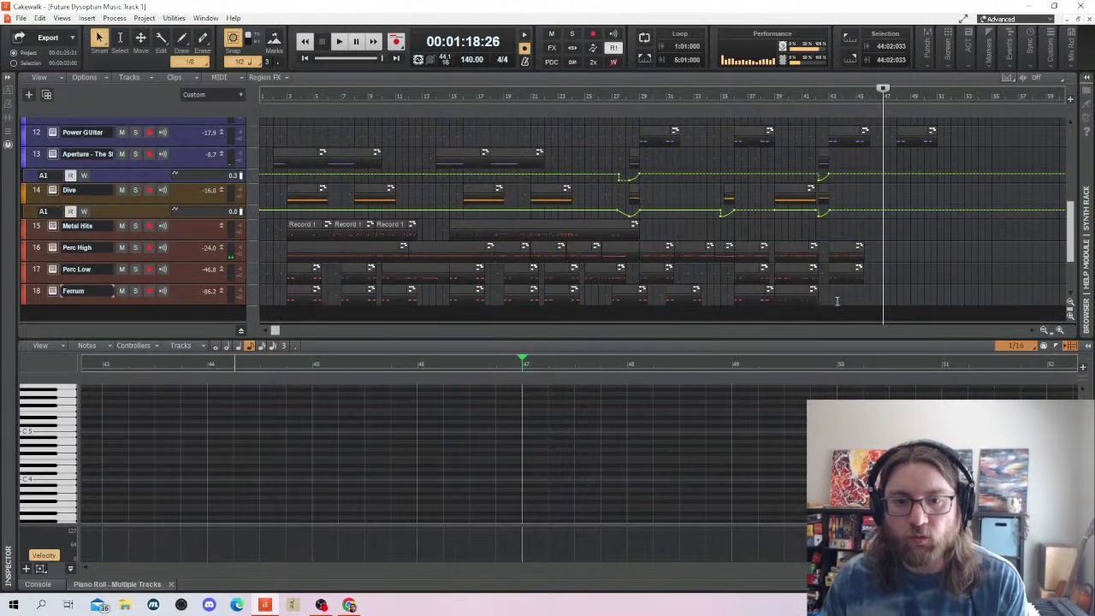
scroll(830, 295, up, 5)
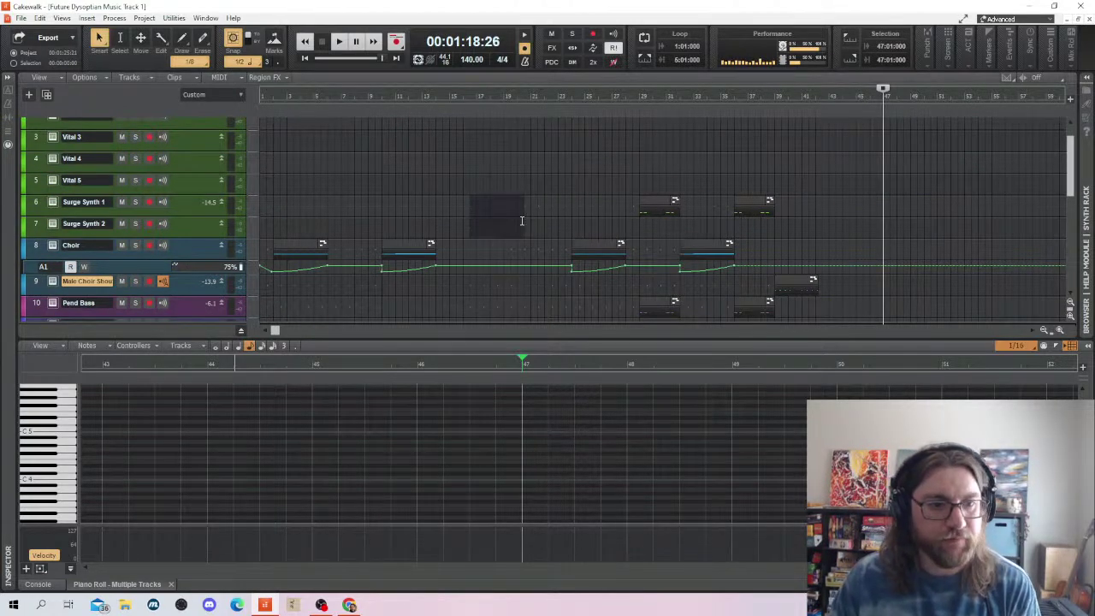
click(506, 205)
scroll(506, 205, up, 2)
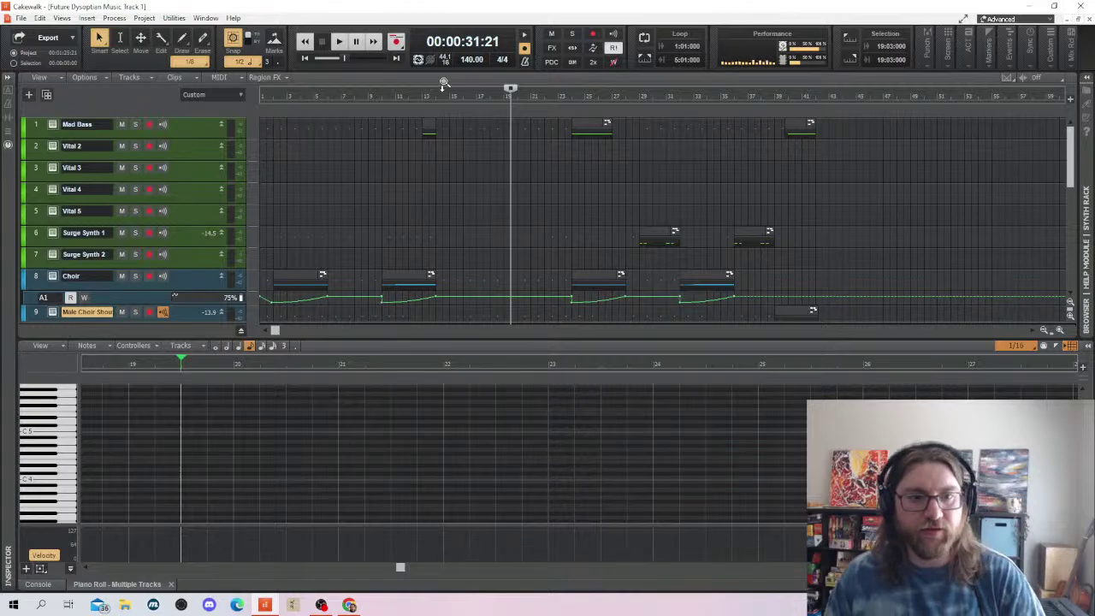
scroll(445, 193, down, 5)
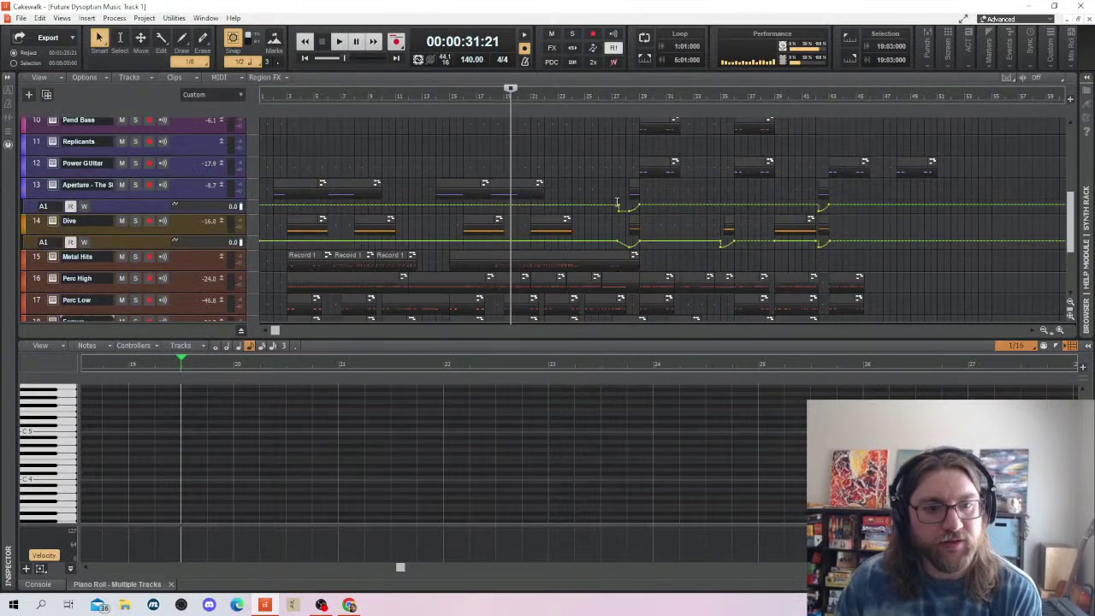
scroll(535, 231, up, 2)
scroll(535, 231, up, 1)
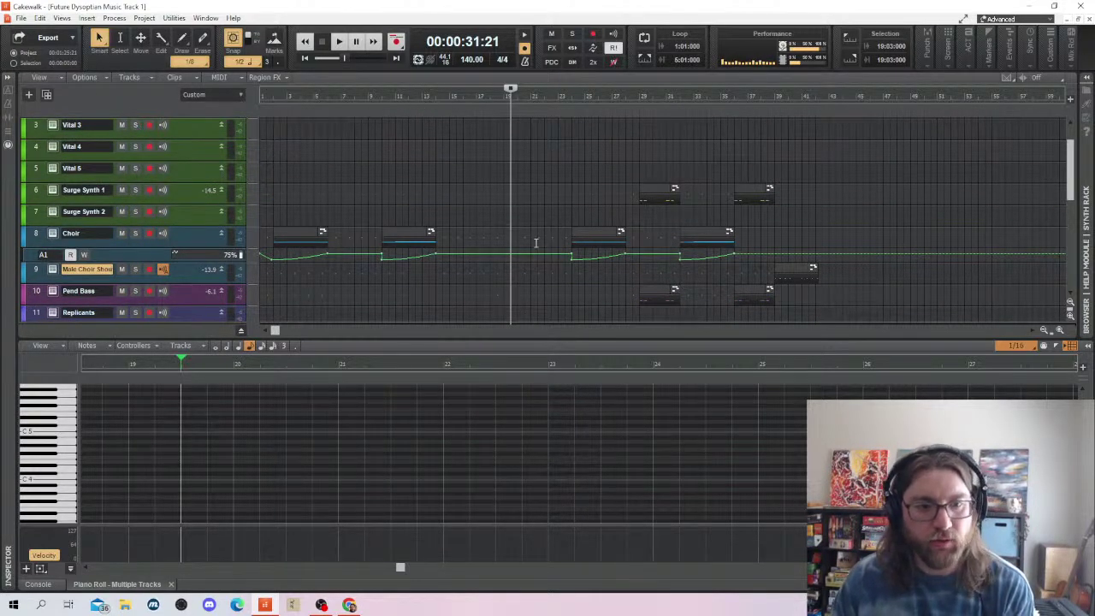
scroll(537, 243, down, 1)
scroll(470, 274, down, 2)
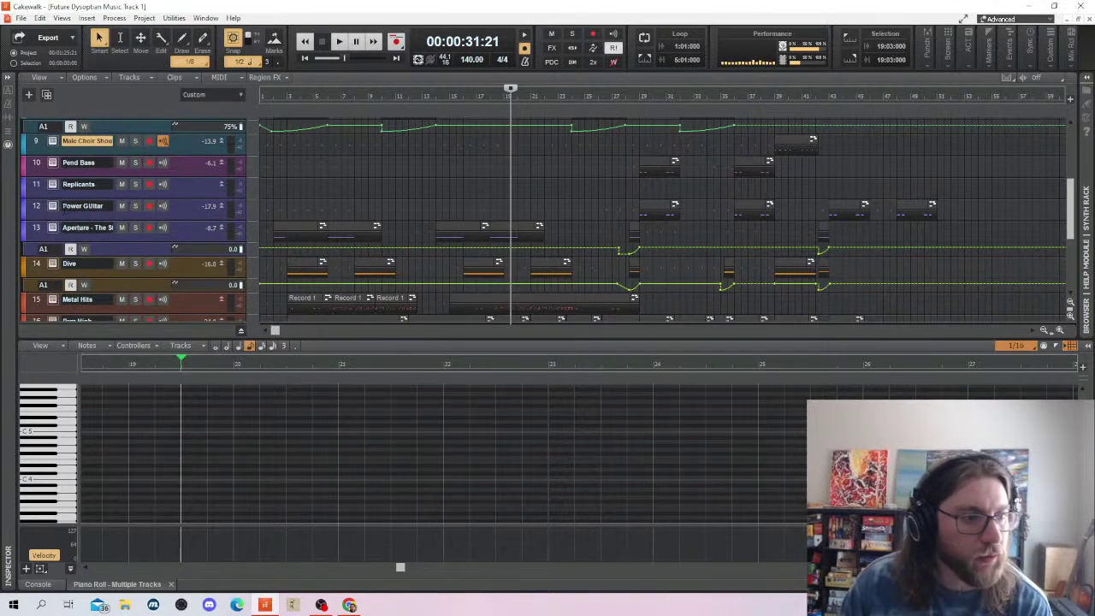
Select the Replicants track and place the edit position at measure 20, beat 3
click(31, 185)
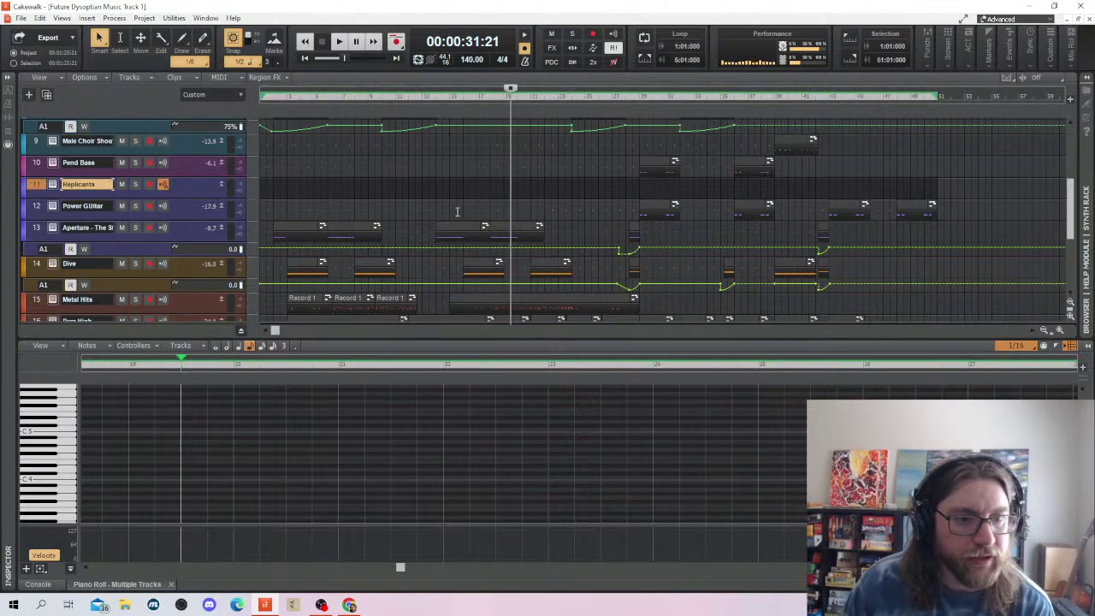
click(501, 188)
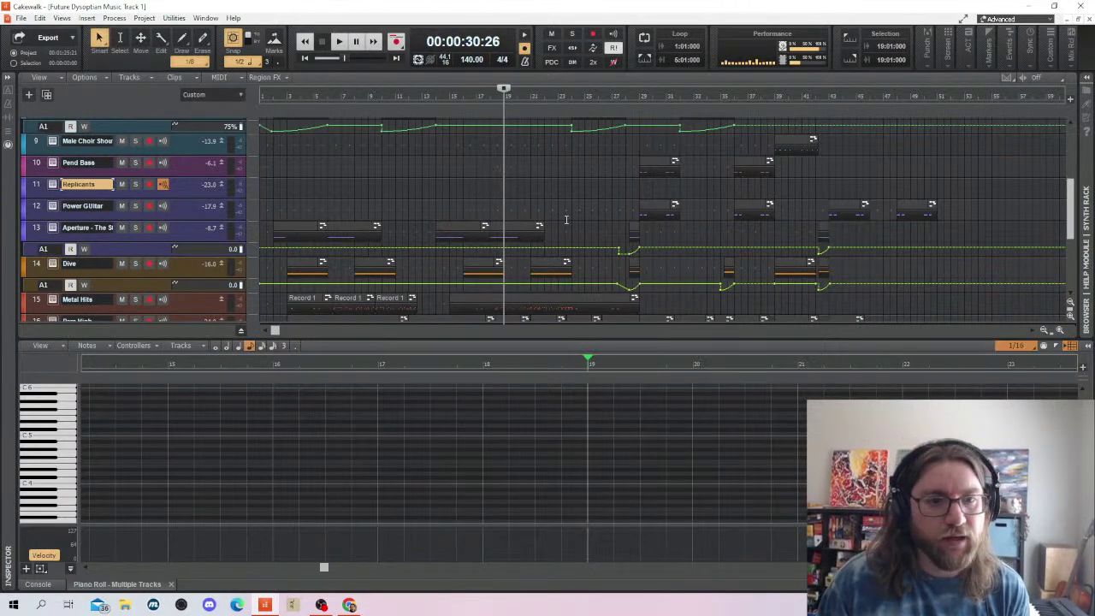
click(496, 189)
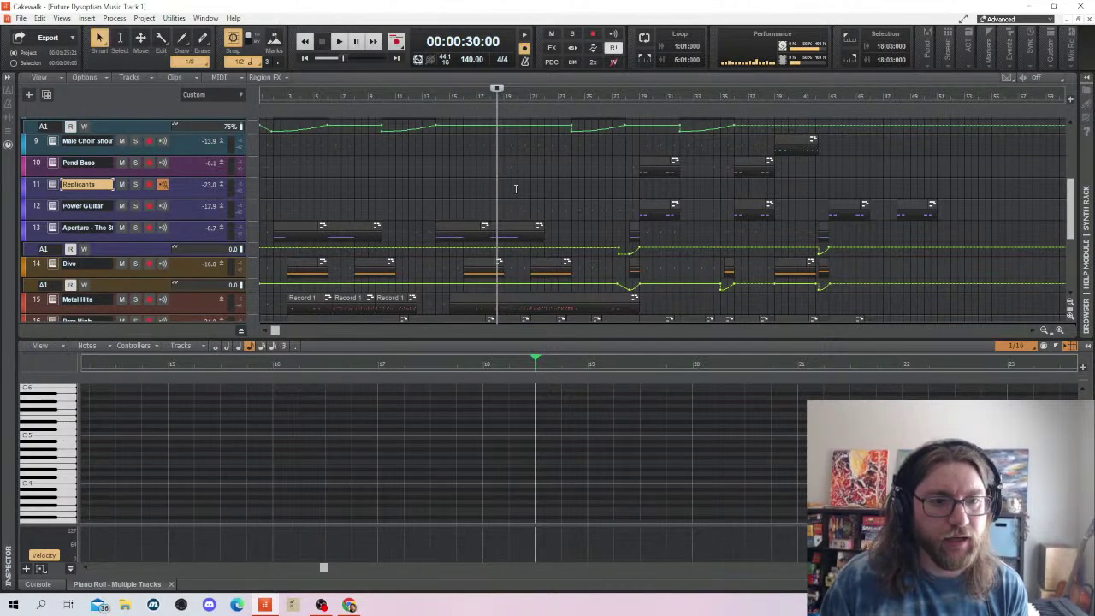
click(519, 188)
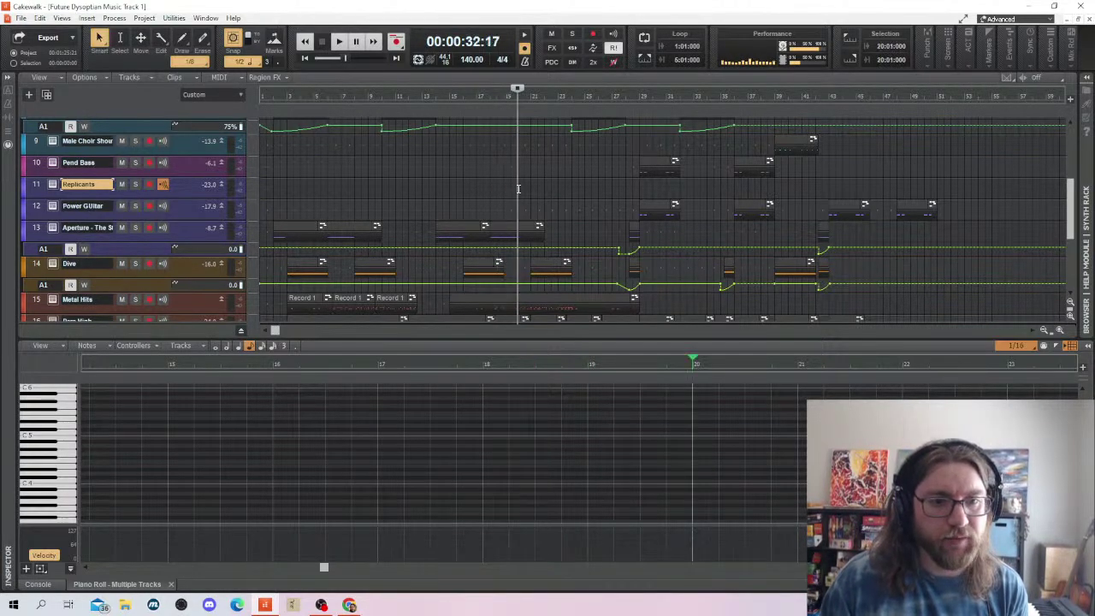
click(522, 189)
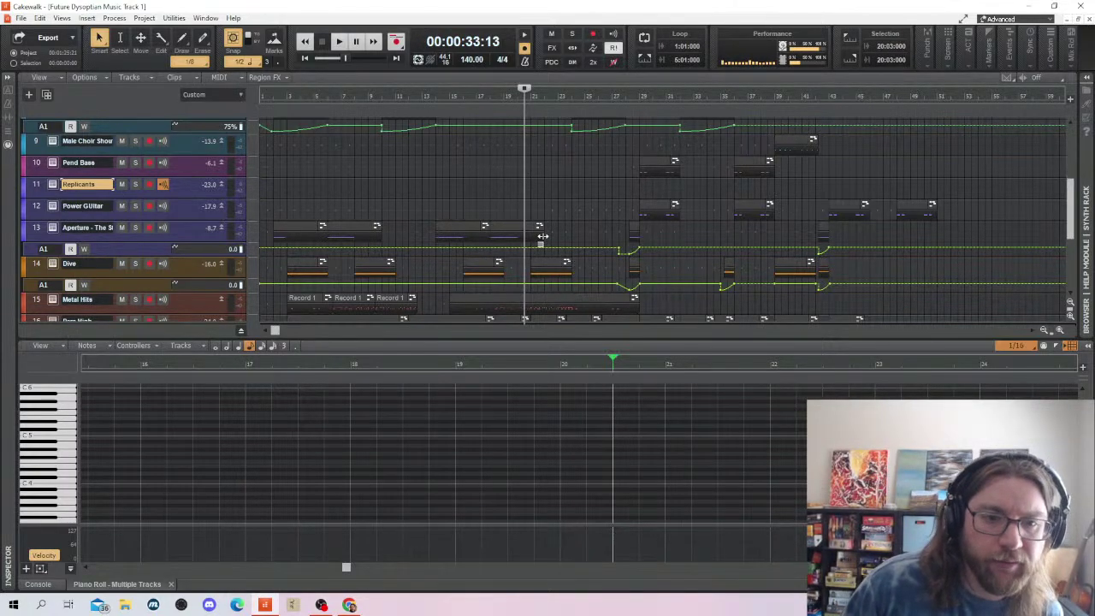
Trim the end of the last long Aperture clip to measure 21, with the Replicants track selected and the edit position there
click(35, 190)
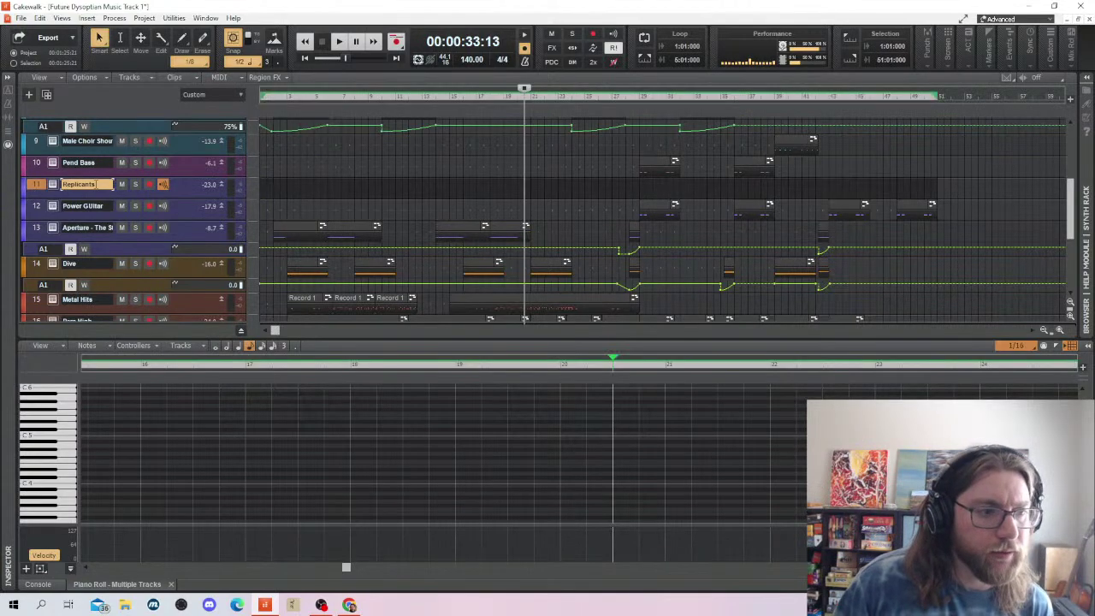
scroll(532, 187, down, 3)
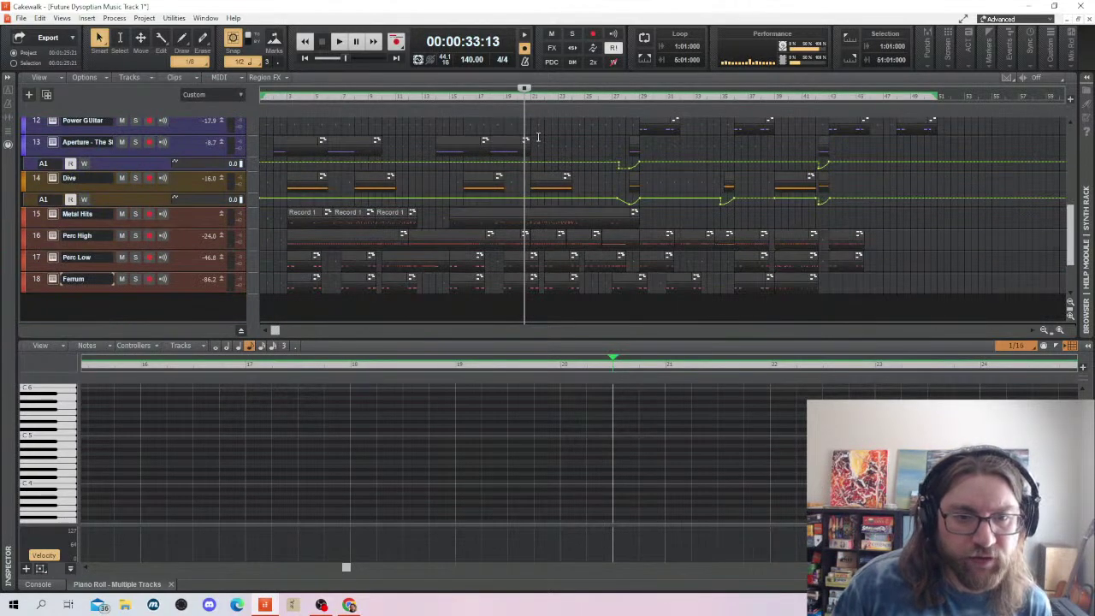
scroll(548, 154, up, 5)
scroll(571, 245, up, 3)
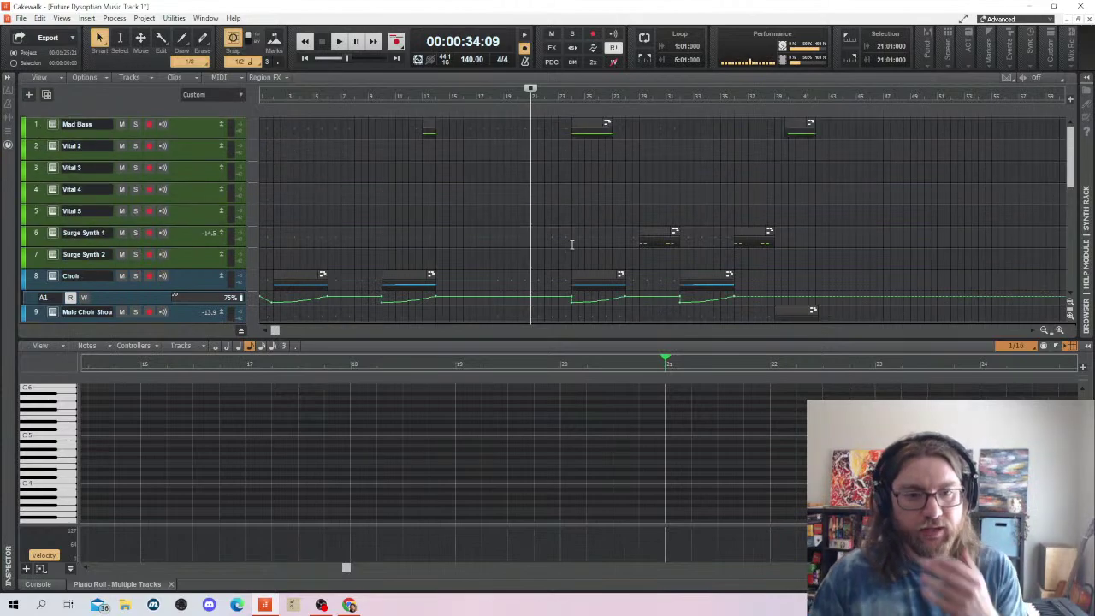
scroll(507, 235, down, 6)
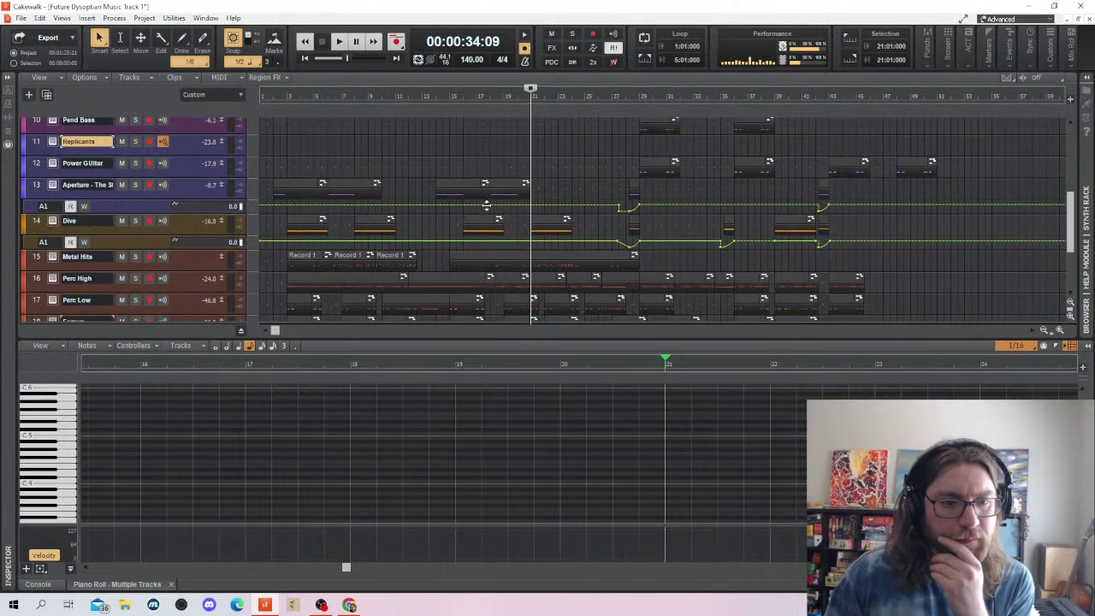
scroll(457, 154, up, 2)
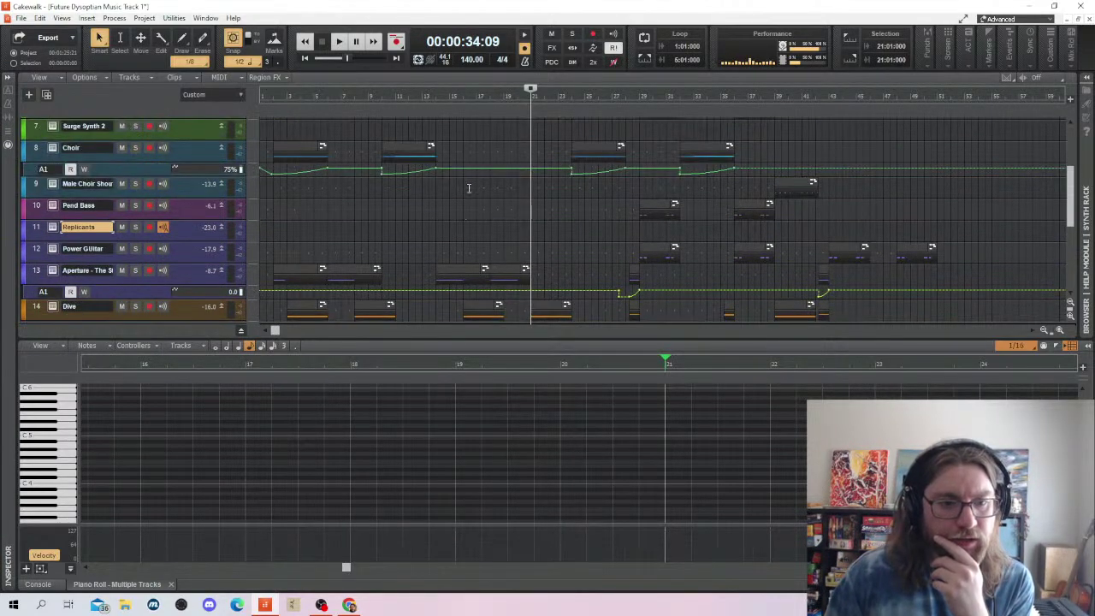
Play the section from measure 14 past measure 21, stop, and place the edit position at measure 20
click(469, 188)
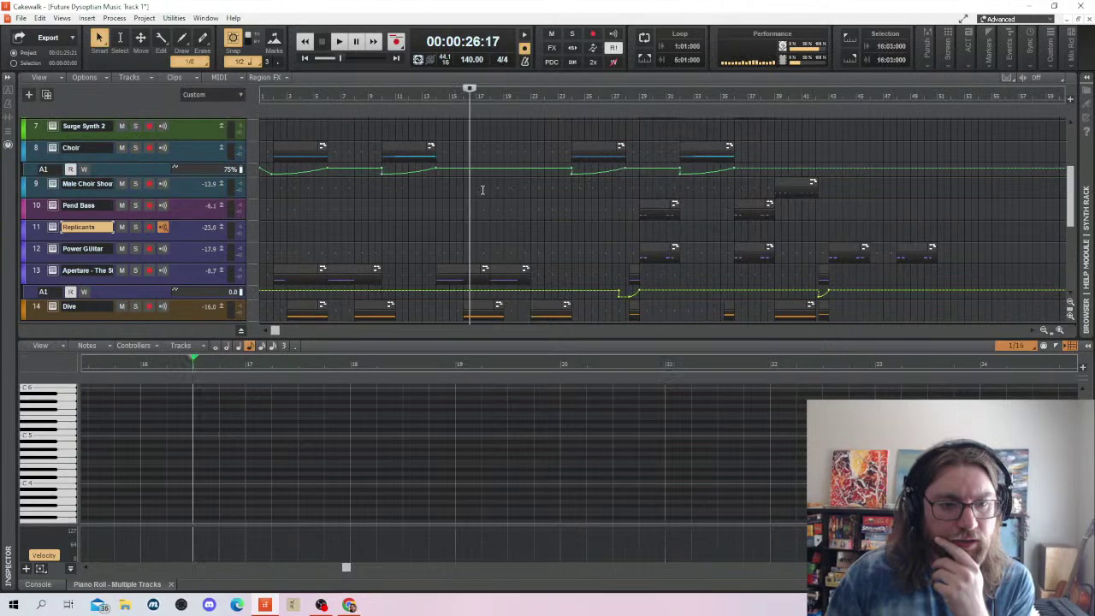
click(435, 193)
key(space)
scroll(551, 244, down, 2)
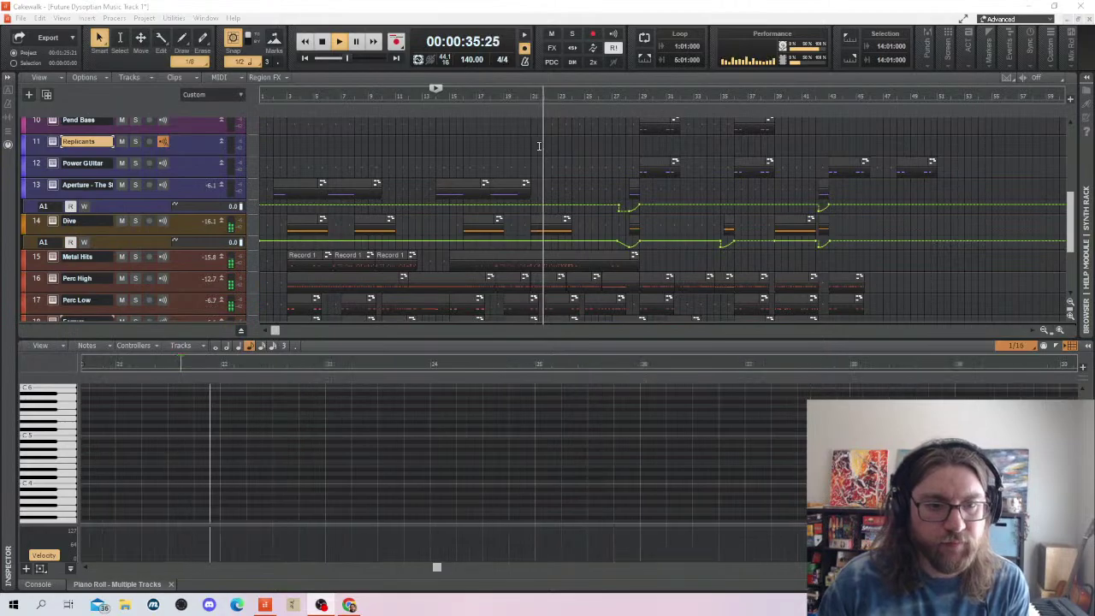
key(space)
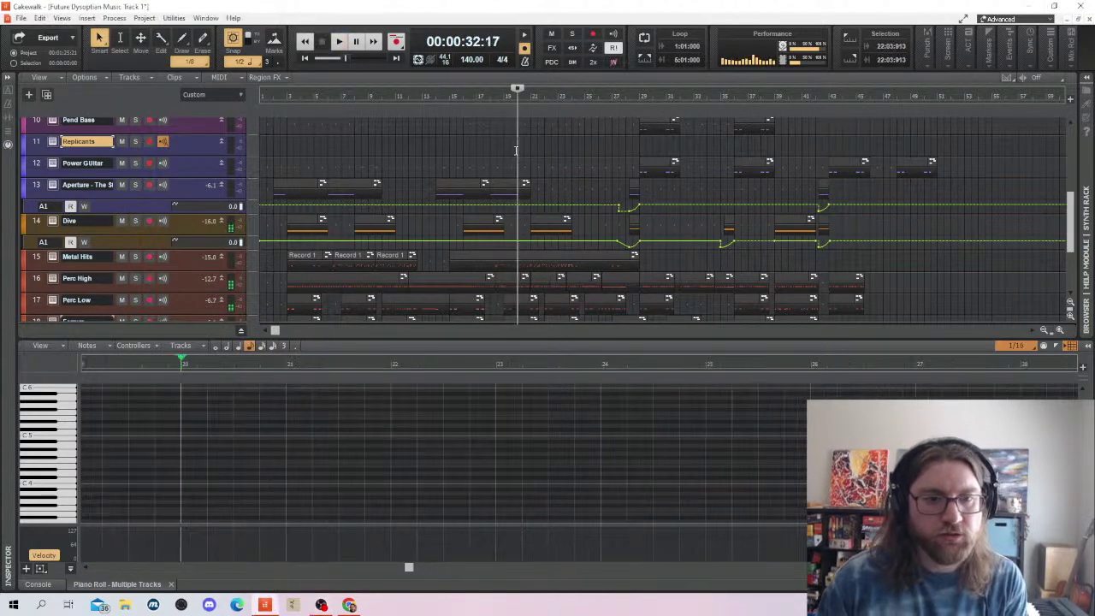
Draw a short A4 note at measure 23 on the Replicants track and raise its velocity slightly
scroll(530, 157, up, 1)
scroll(530, 157, up, 3)
scroll(531, 160, down, 2)
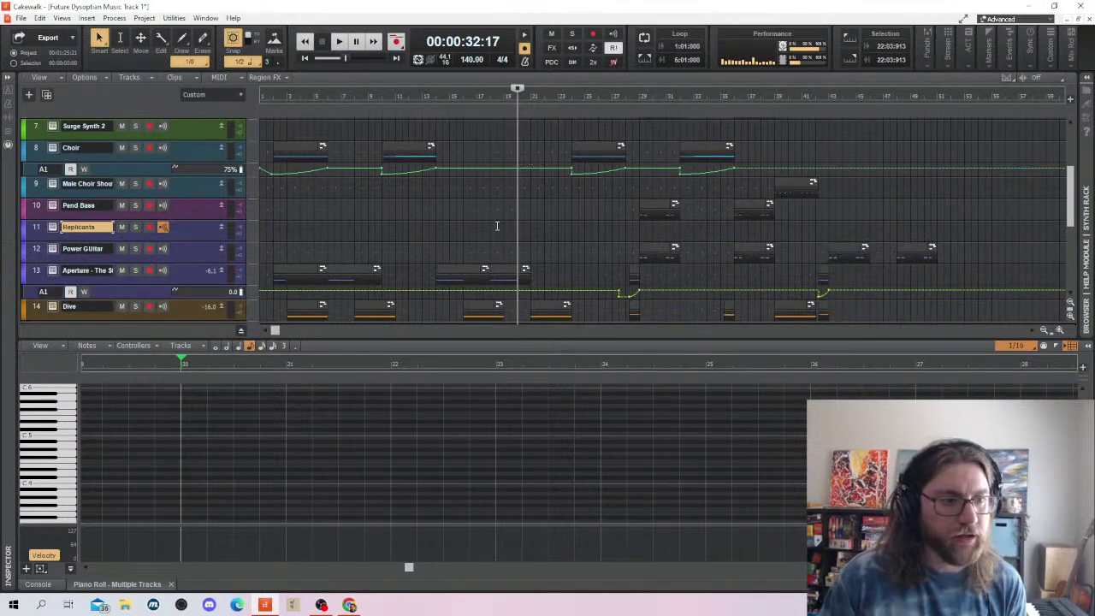
scroll(484, 506, down, 1)
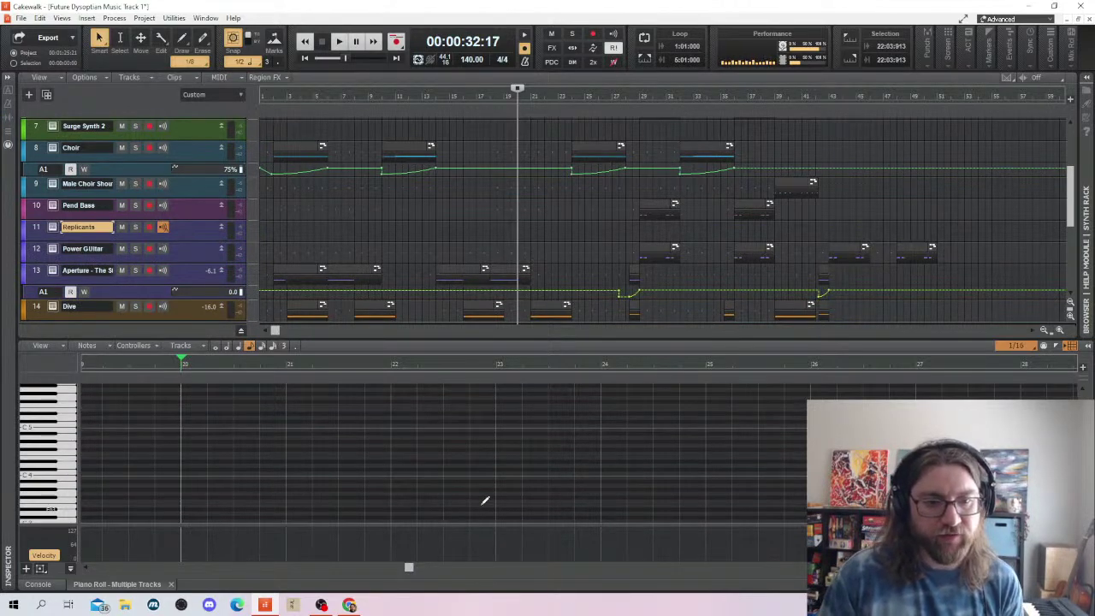
click(501, 432)
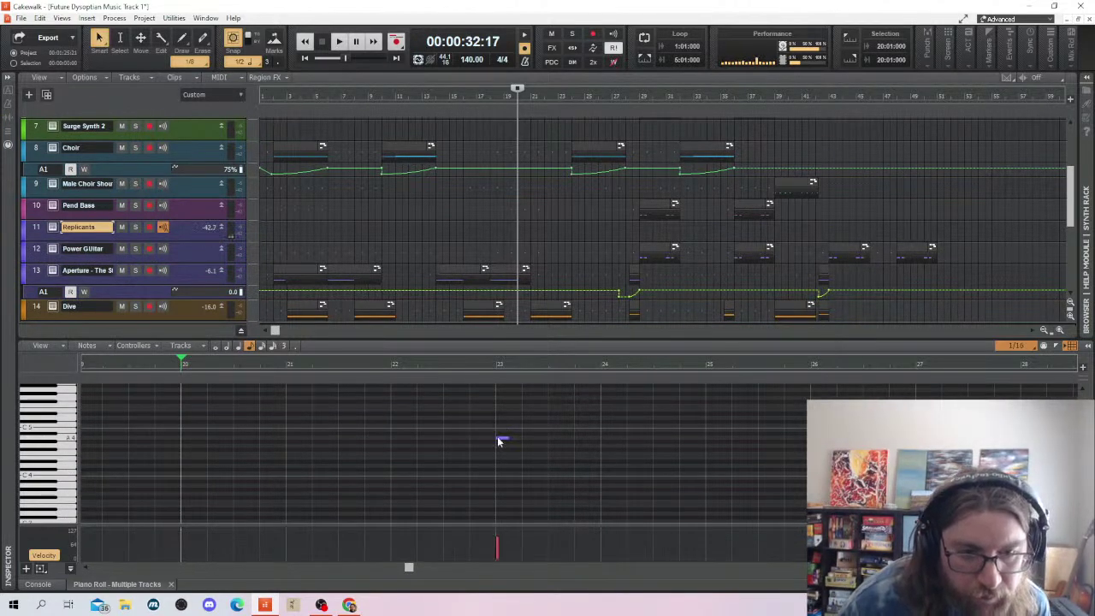
drag(497, 535, 497, 533)
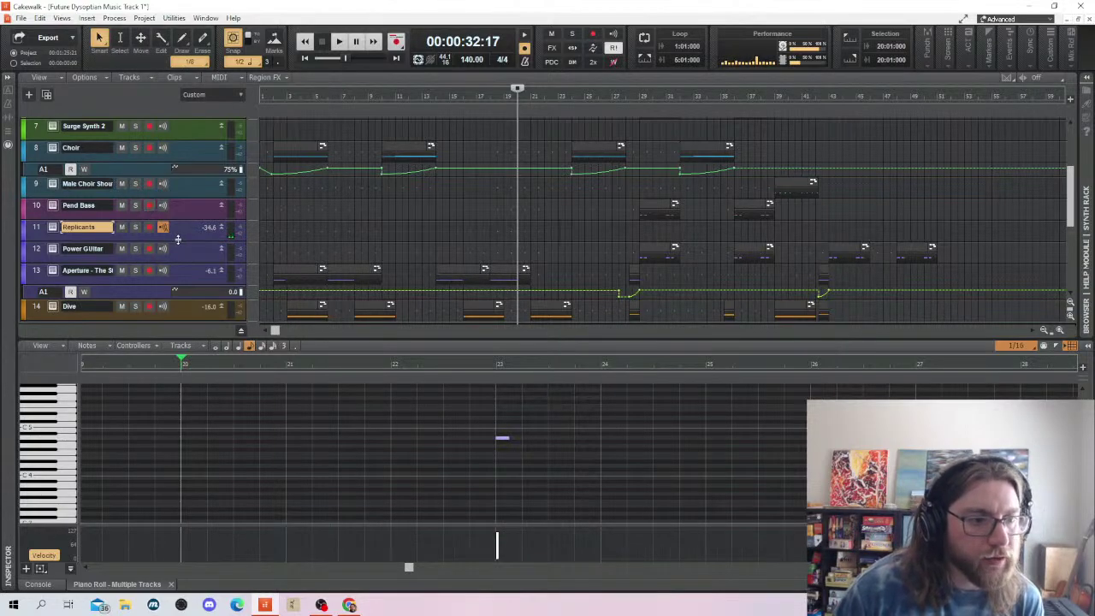
Expand the Replicants track to show its effects and add the TDR Kotelnikov compressor to it
drag(178, 239, 178, 286)
right_click(193, 274)
click(203, 251)
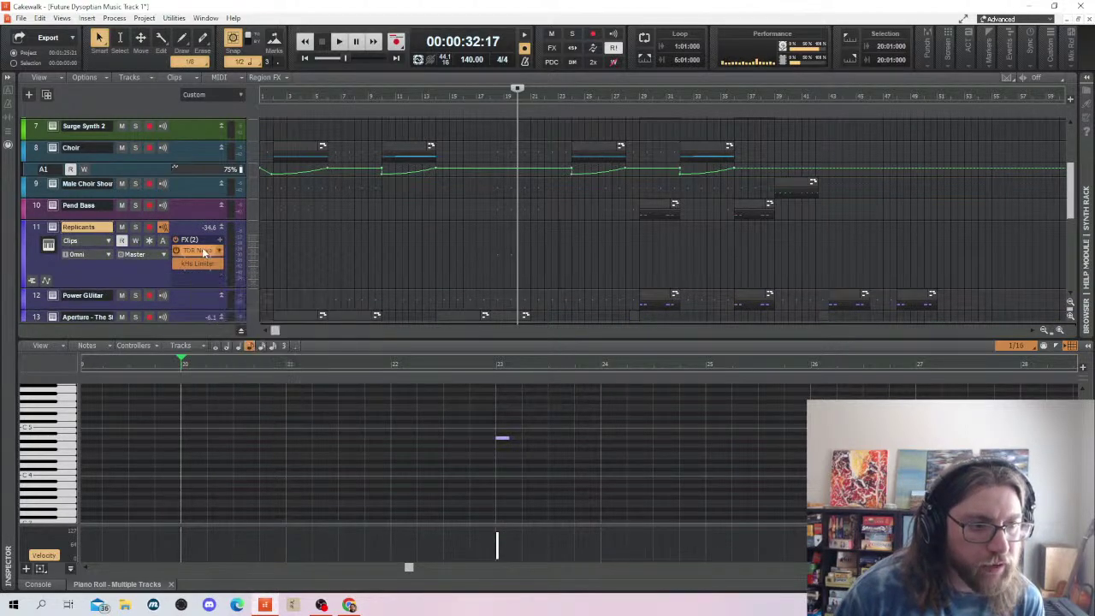
right_click(195, 277)
mouse_move(242, 285)
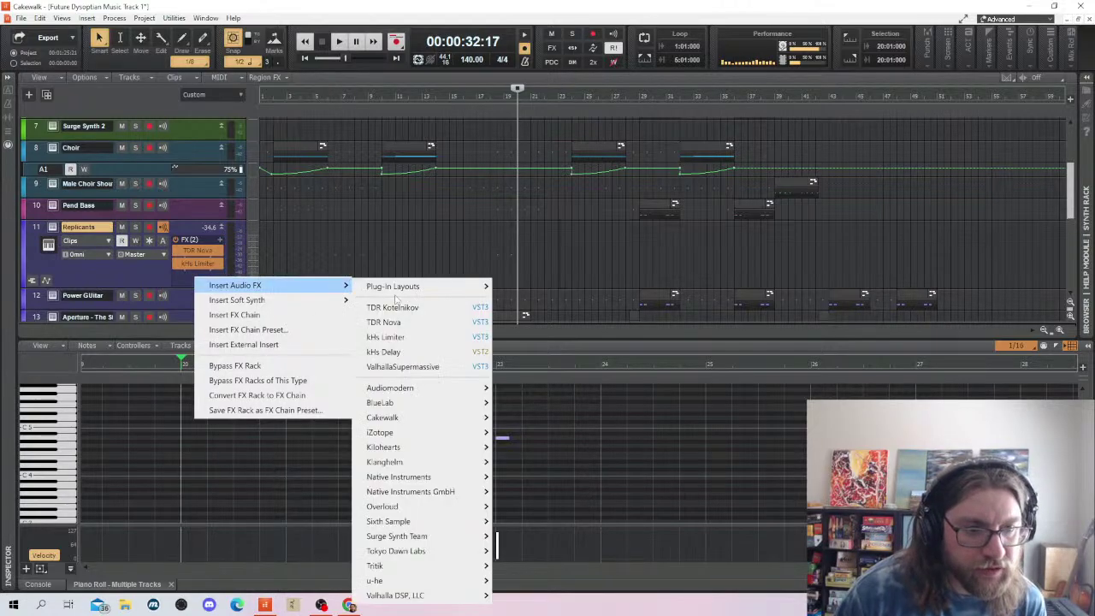
click(393, 308)
Load the Mastering - Punchy (TRK) preset in TDR Kotelnikov and close the plug-in
click(137, 45)
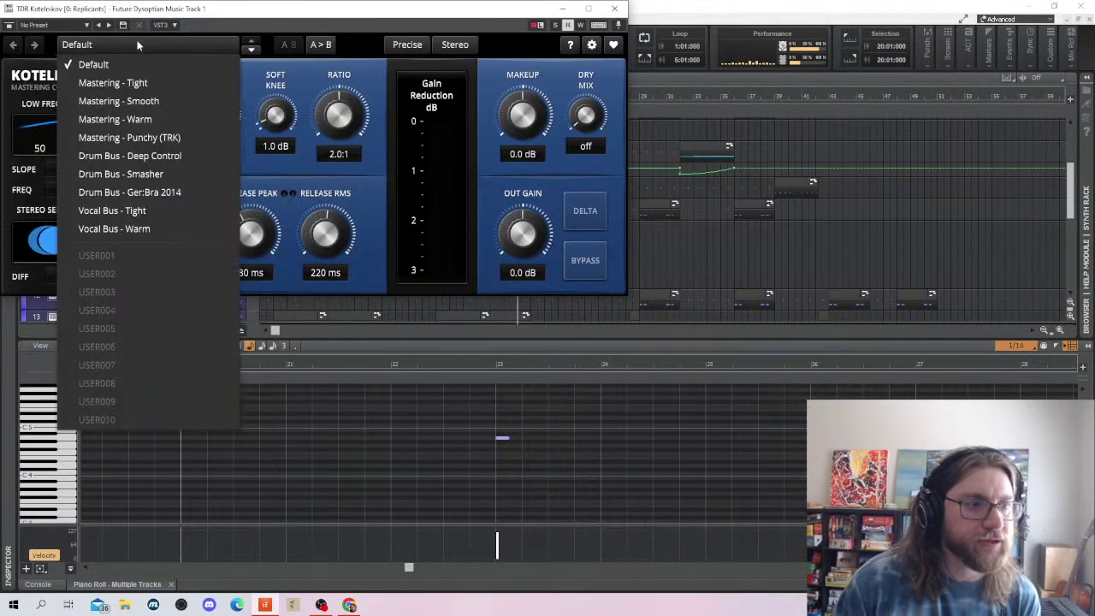
click(128, 137)
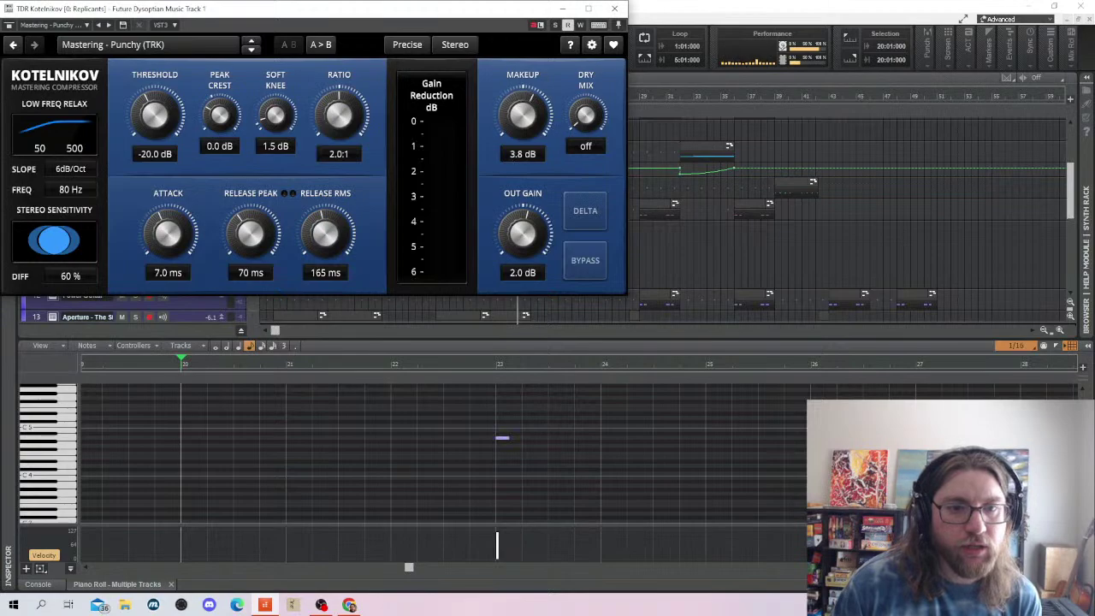
click(614, 10)
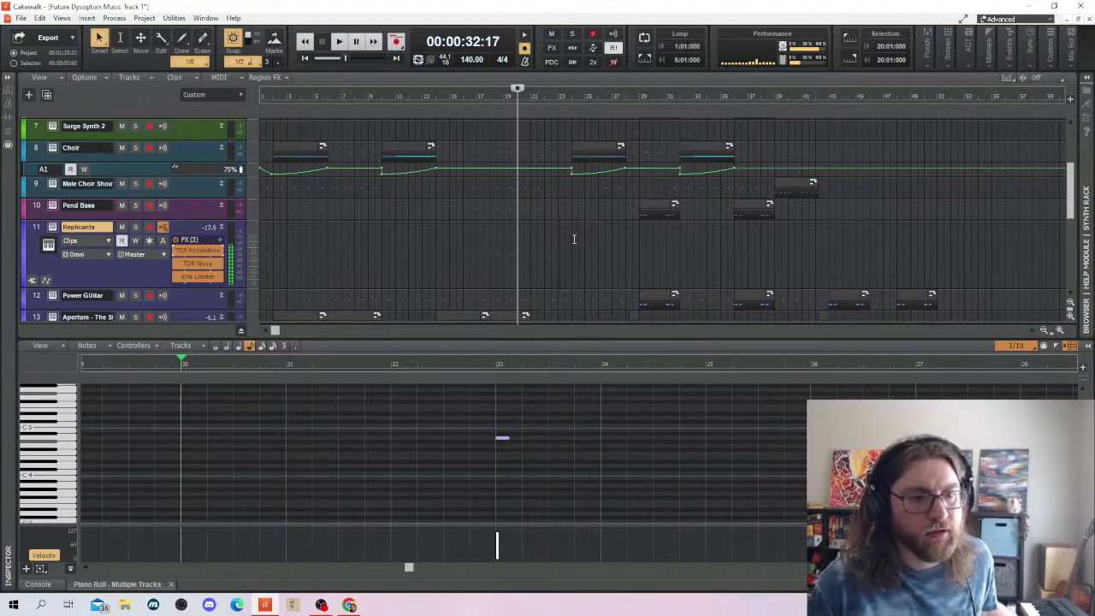
Replace the short note at measure 23 on the Replicants track with a one-measure three-note chord above C5
scroll(574, 239, down, 3)
scroll(570, 243, up, 2)
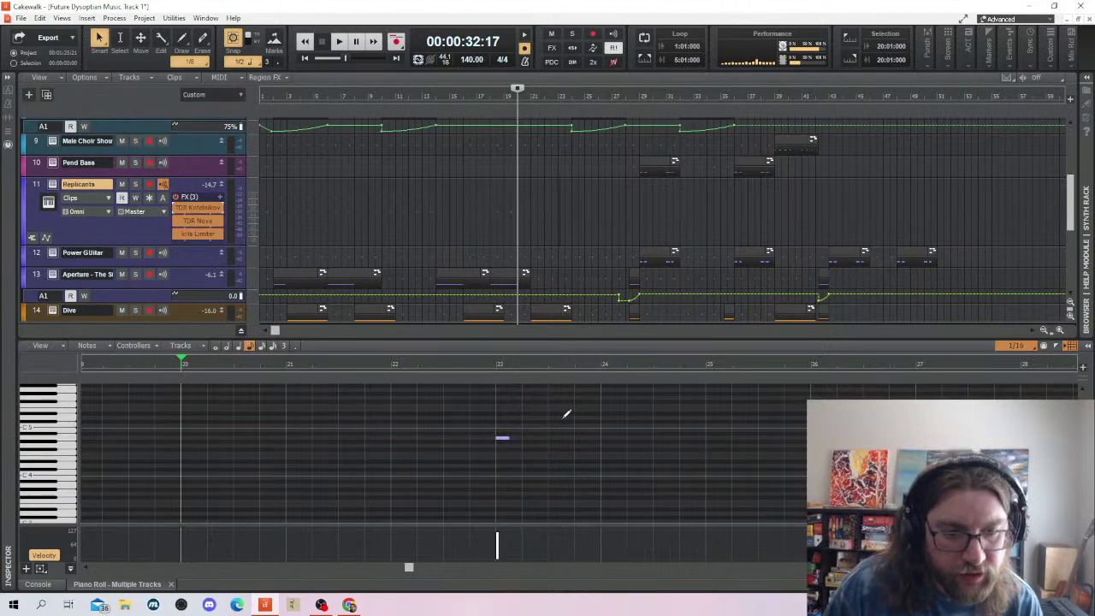
right_click(495, 440)
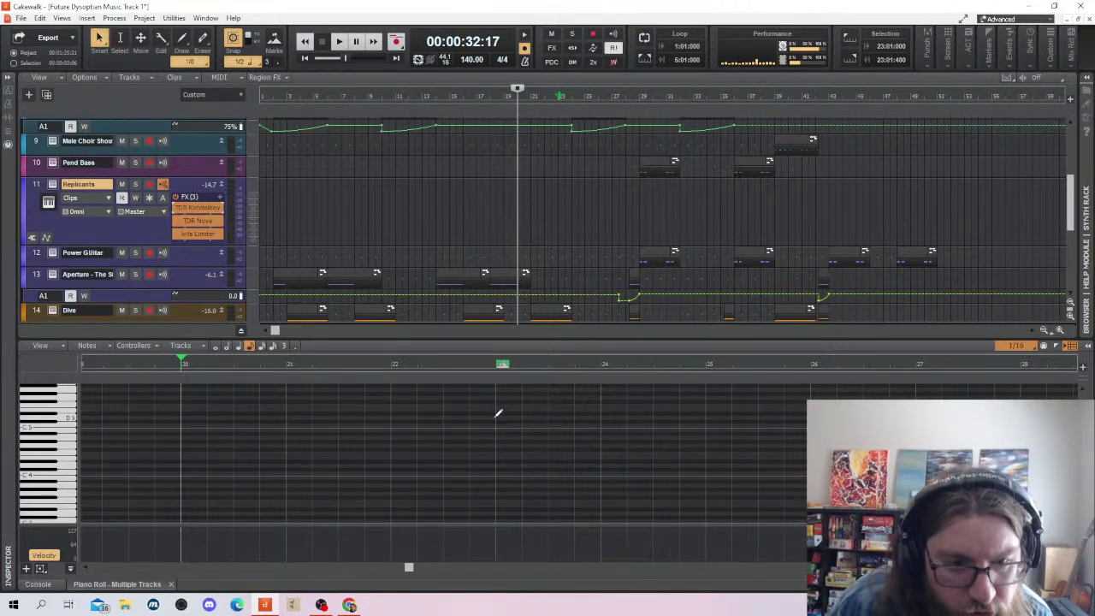
drag(502, 407, 601, 408)
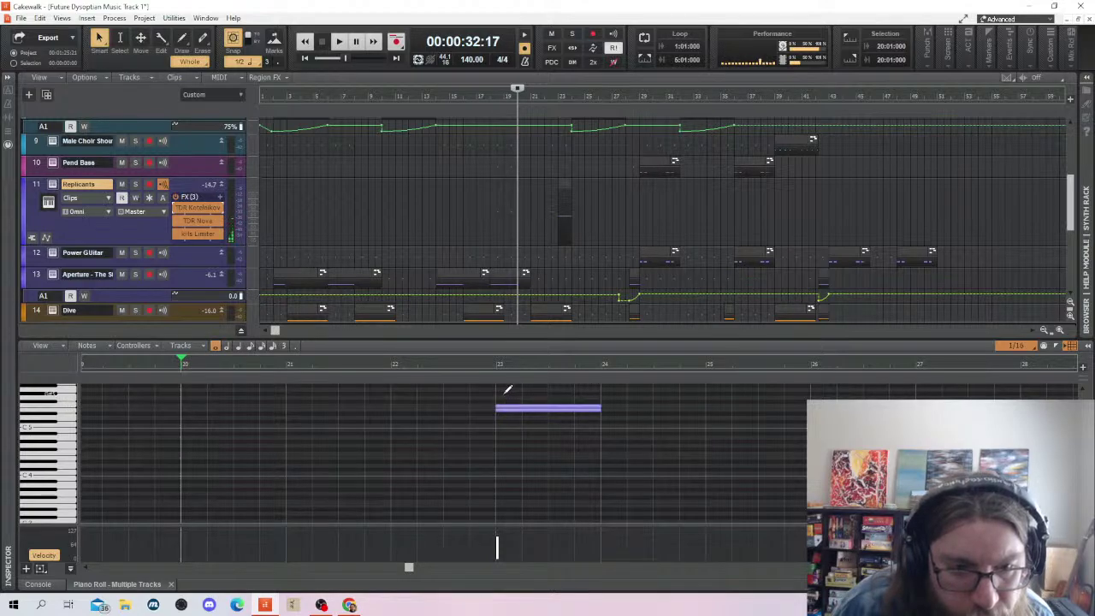
click(493, 399)
Play the new Replicants chord in context from before measure 23 to about measure 27, and stop
key(space)
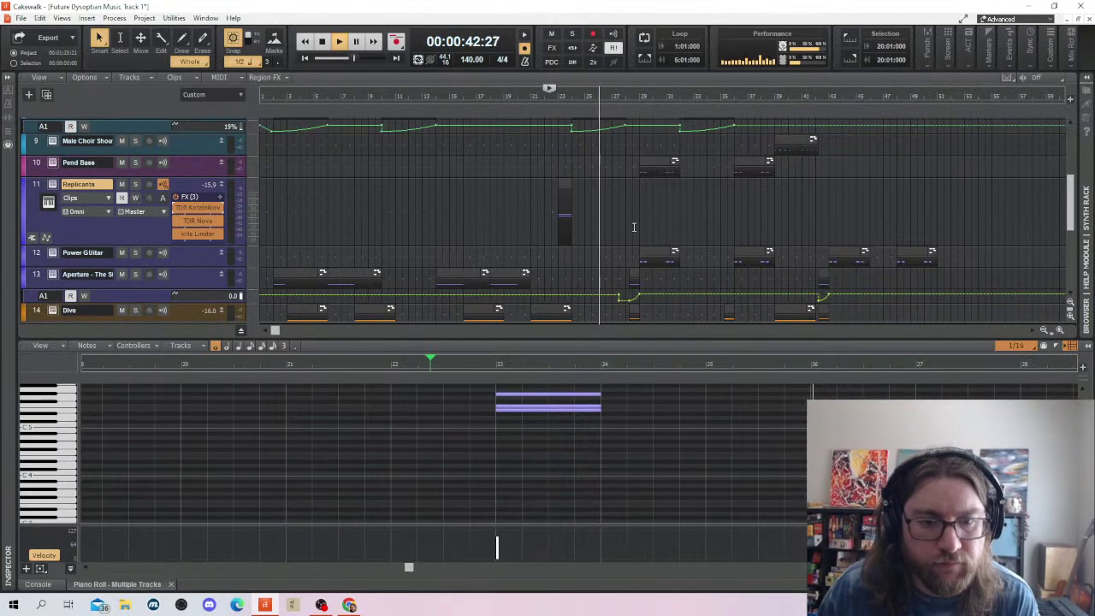
scroll(657, 260, down, 2)
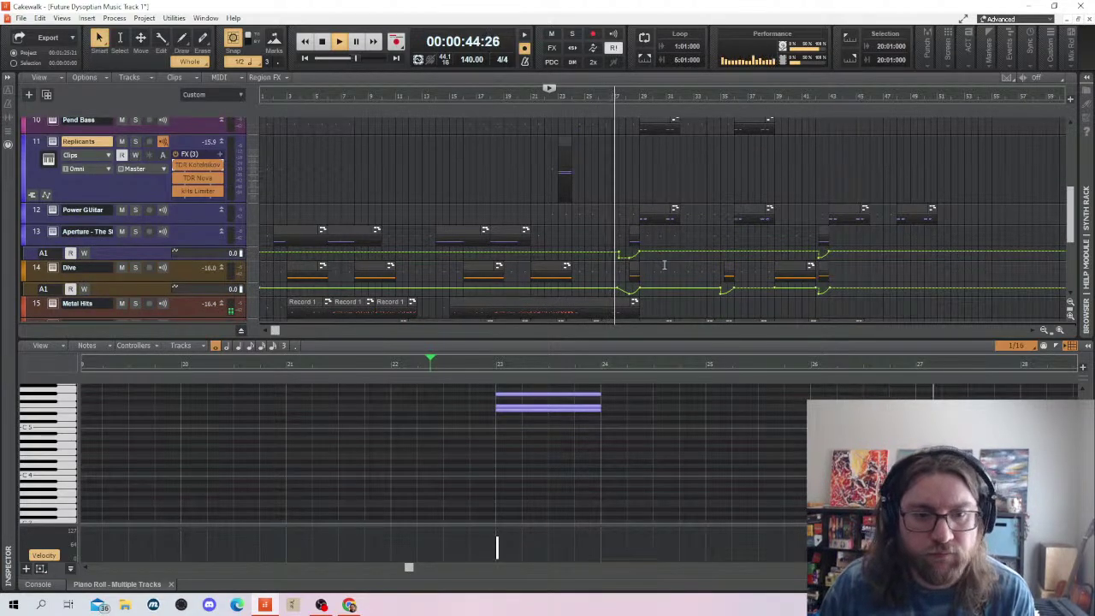
key(space)
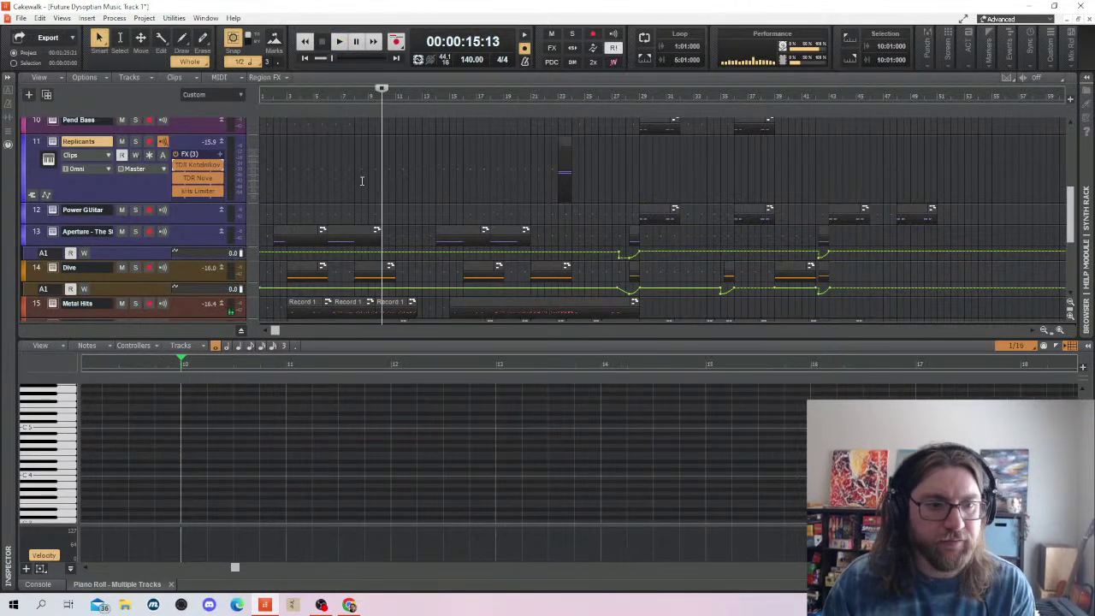
Copy the Replicants chord clip from measure 23 to measures 13 and 16 while playing the song
key(space)
scroll(458, 236, down, 4)
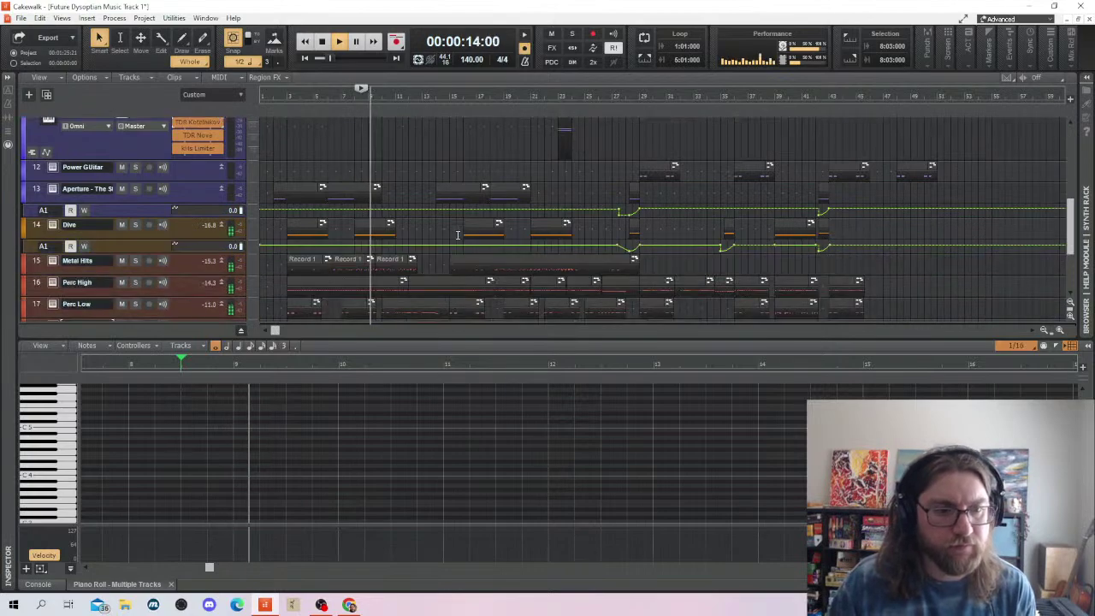
scroll(465, 218, up, 8)
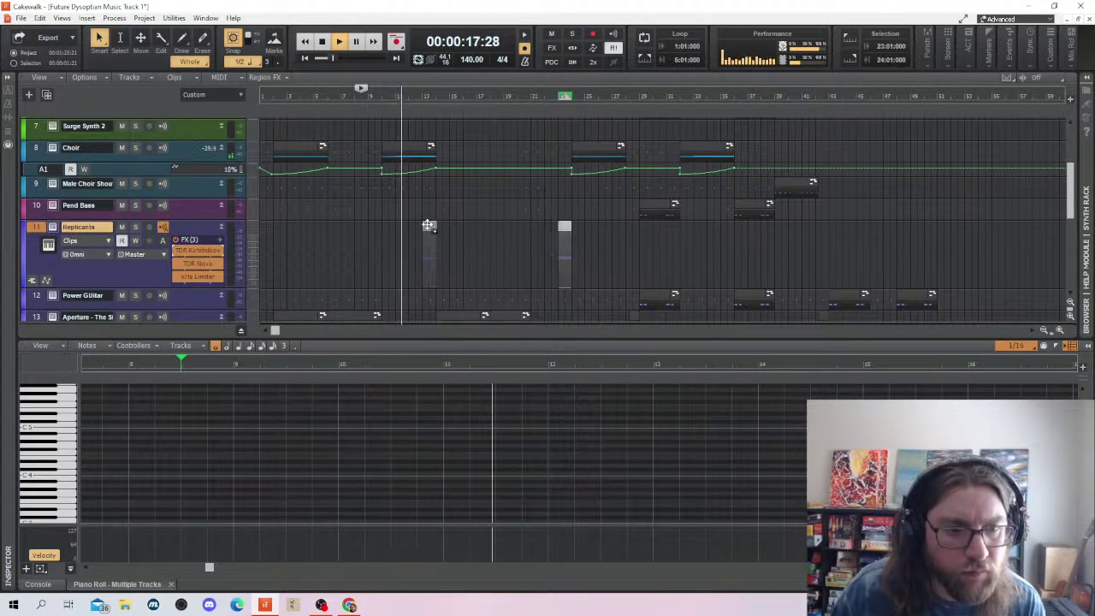
click(428, 244)
scroll(517, 243, down, 3)
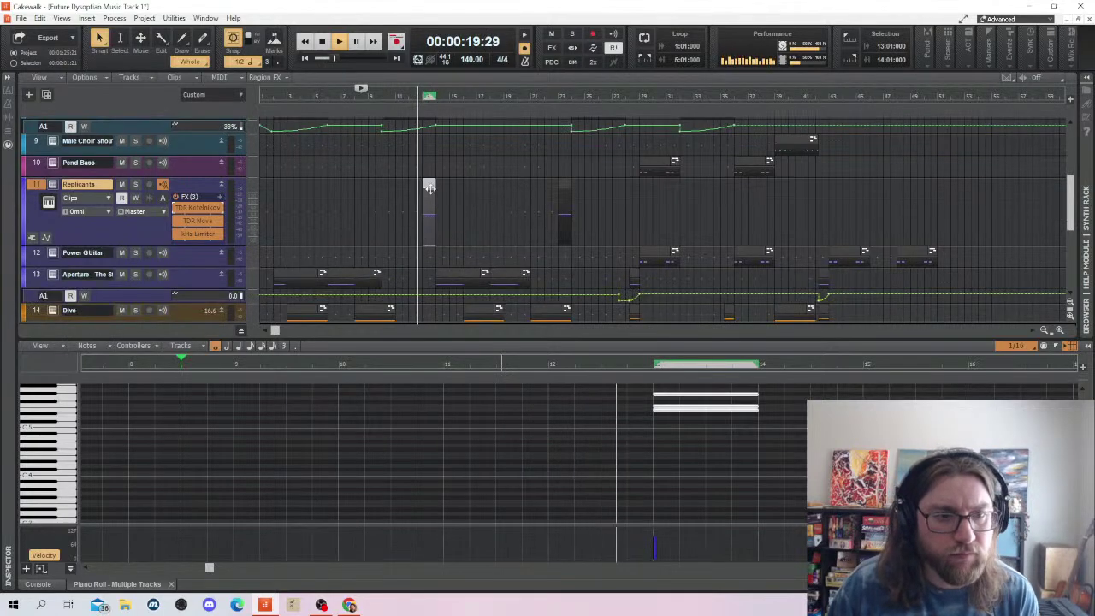
click(463, 189)
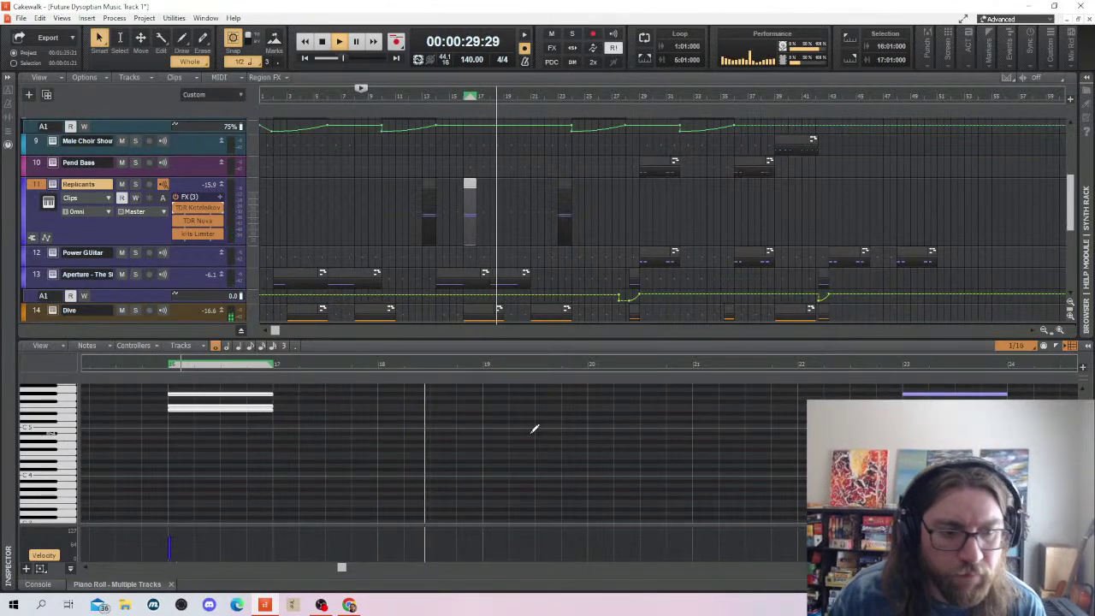
Lower the pitch of the Replicants chord at measure 16 and play the section from about measure 13
key(space)
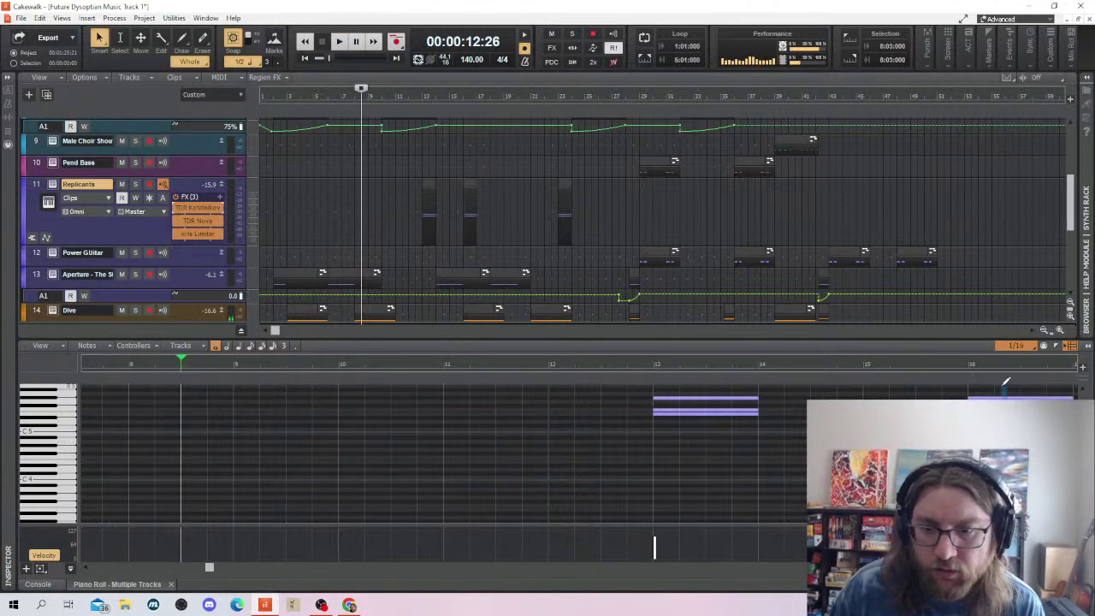
click(665, 396)
key(space)
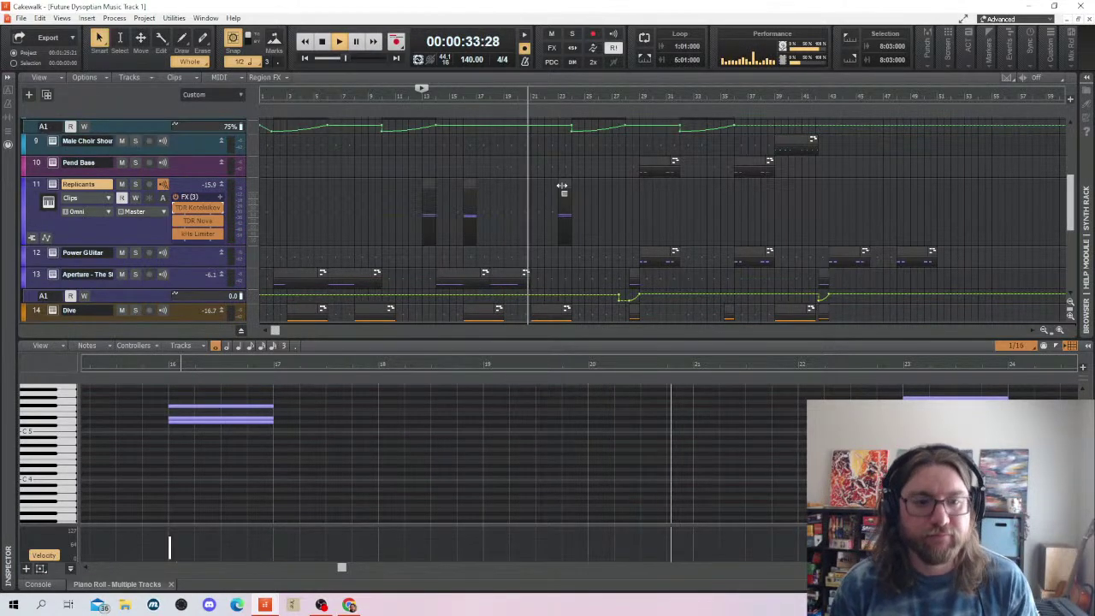
key(space)
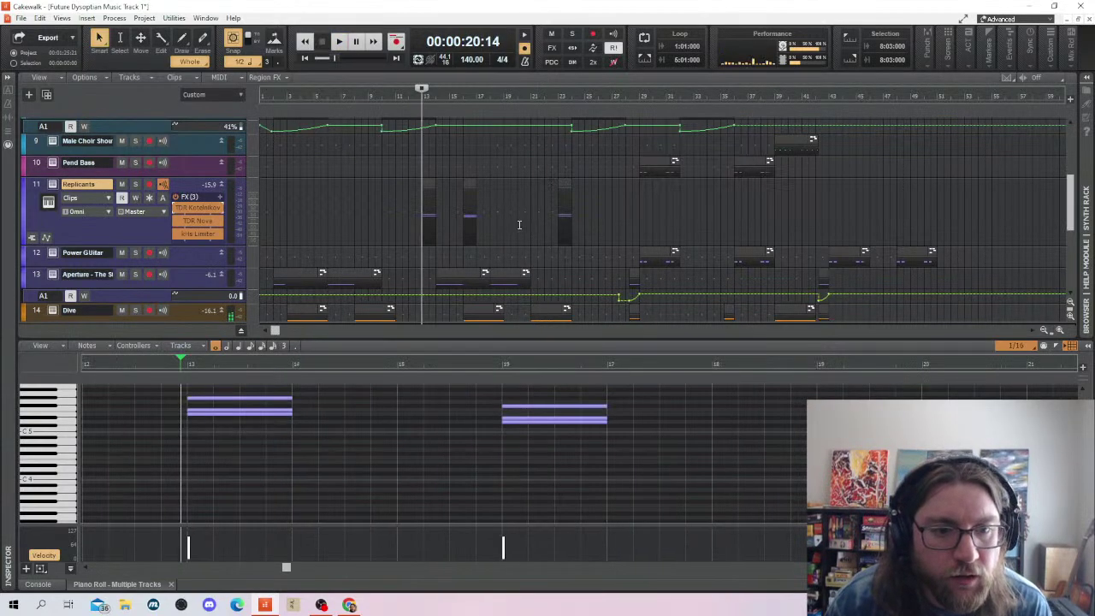
Draw a one-measure high chord around C8 at measure 20 on the Replicants track, play it in context, and save the project
click(516, 226)
scroll(445, 454, up, 3)
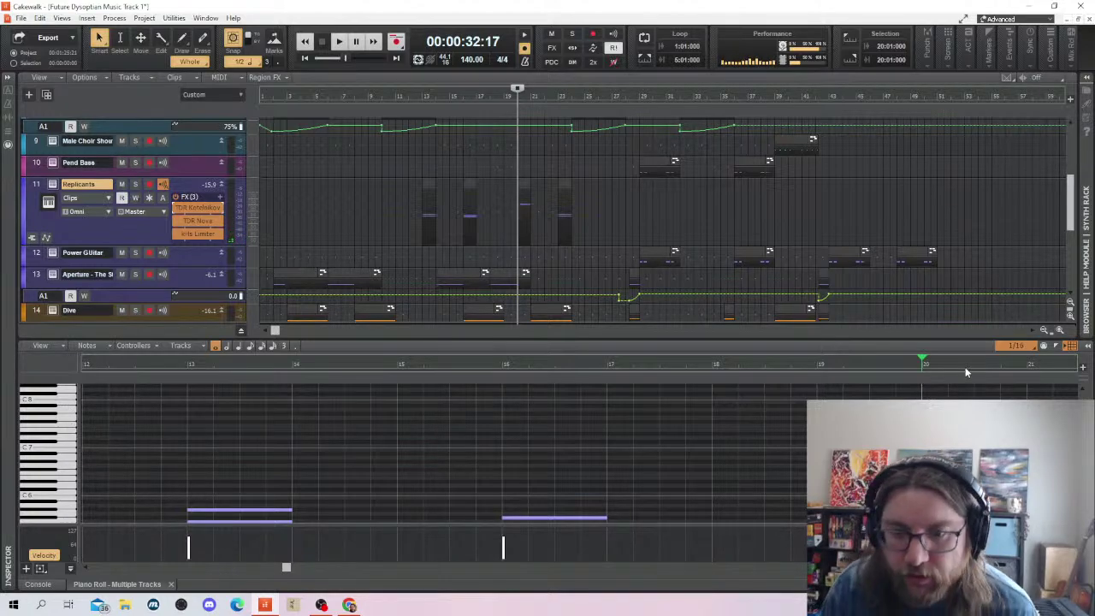
click(926, 388)
click(739, 457)
key(space)
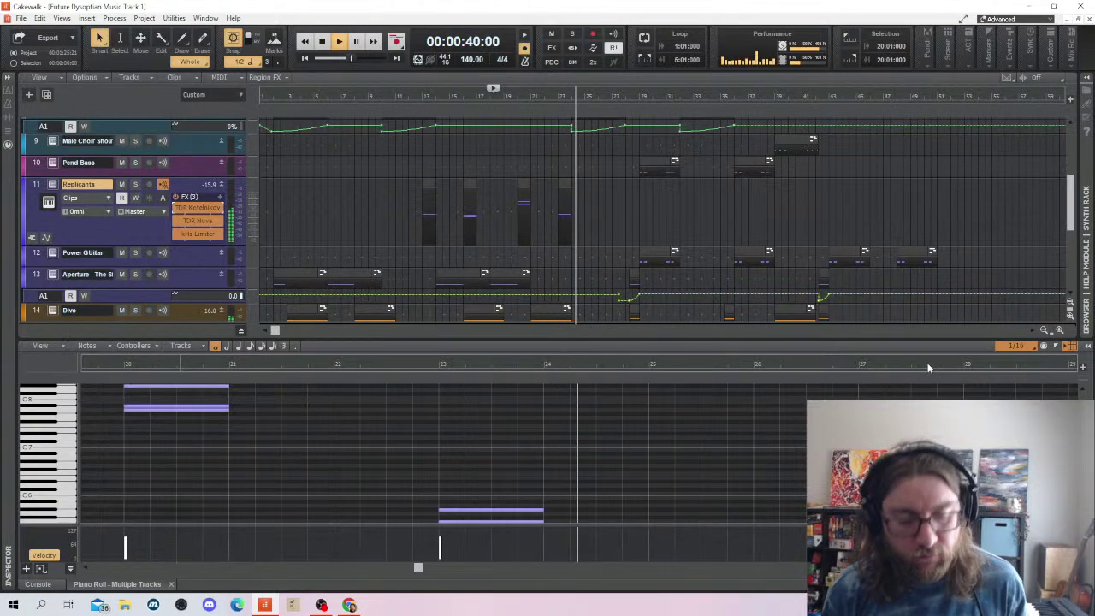
key(ctrl+s)
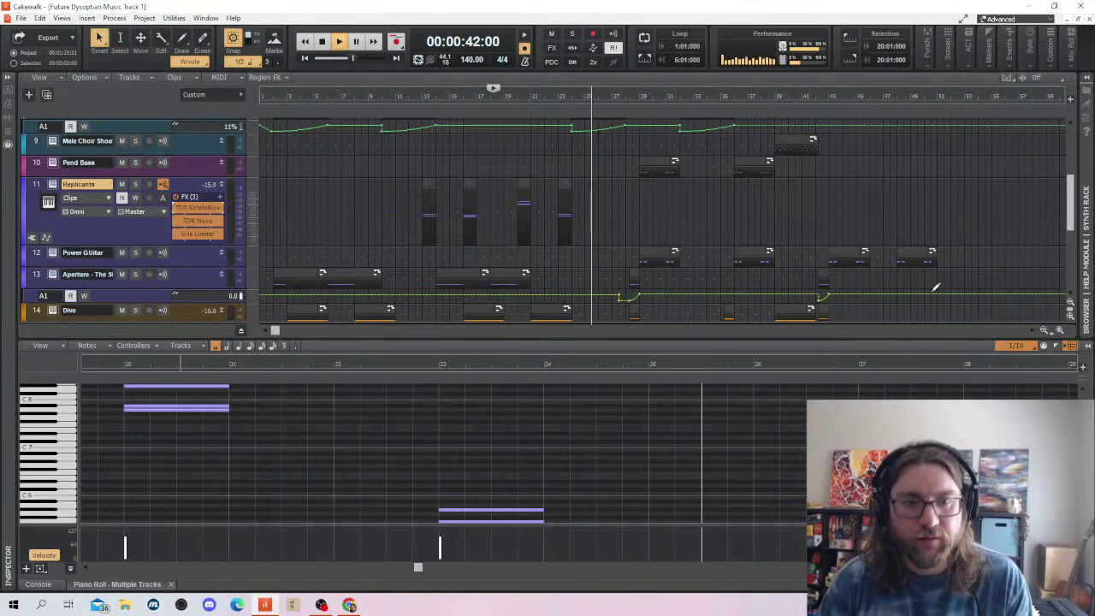
scroll(858, 260, down, 1)
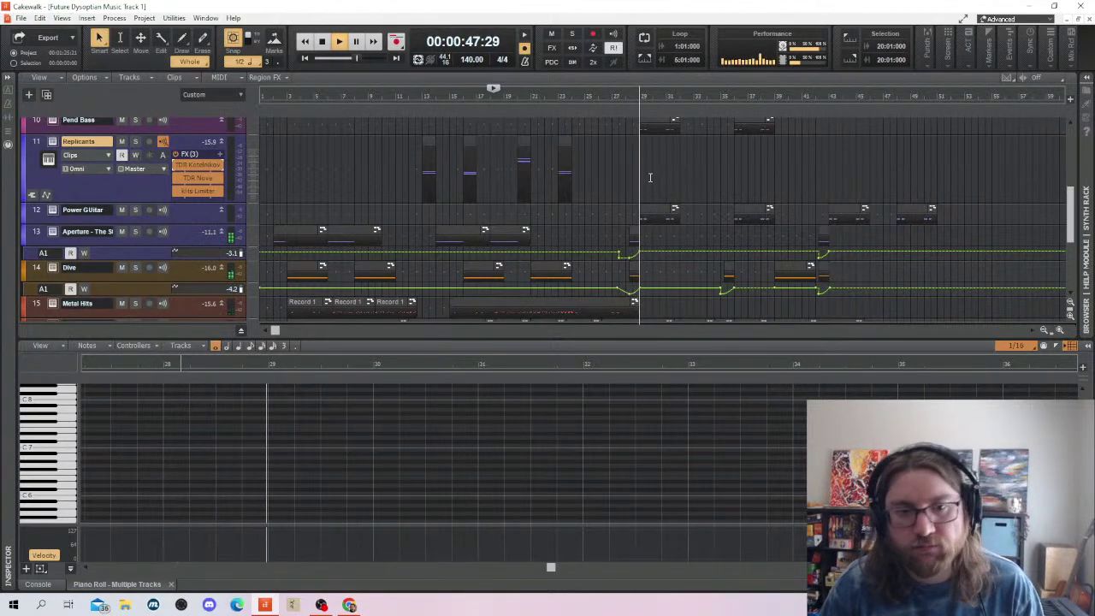
Draw a one-measure high note near C8 at measure 28 on the Replicants track and play it
click(626, 178)
scroll(705, 470, up, 3)
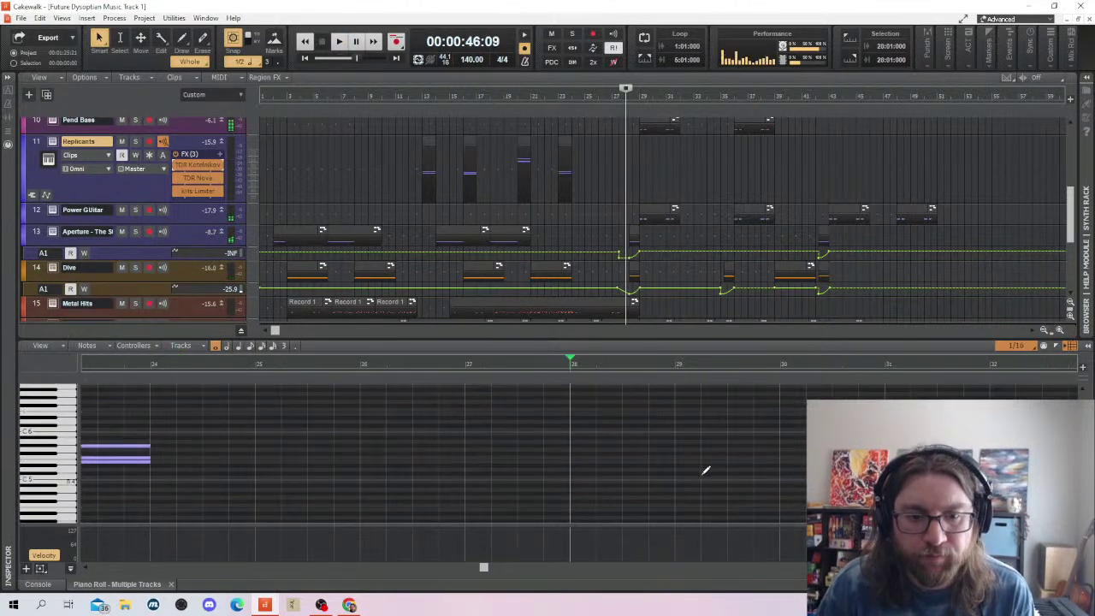
drag(573, 412, 676, 414)
key(space)
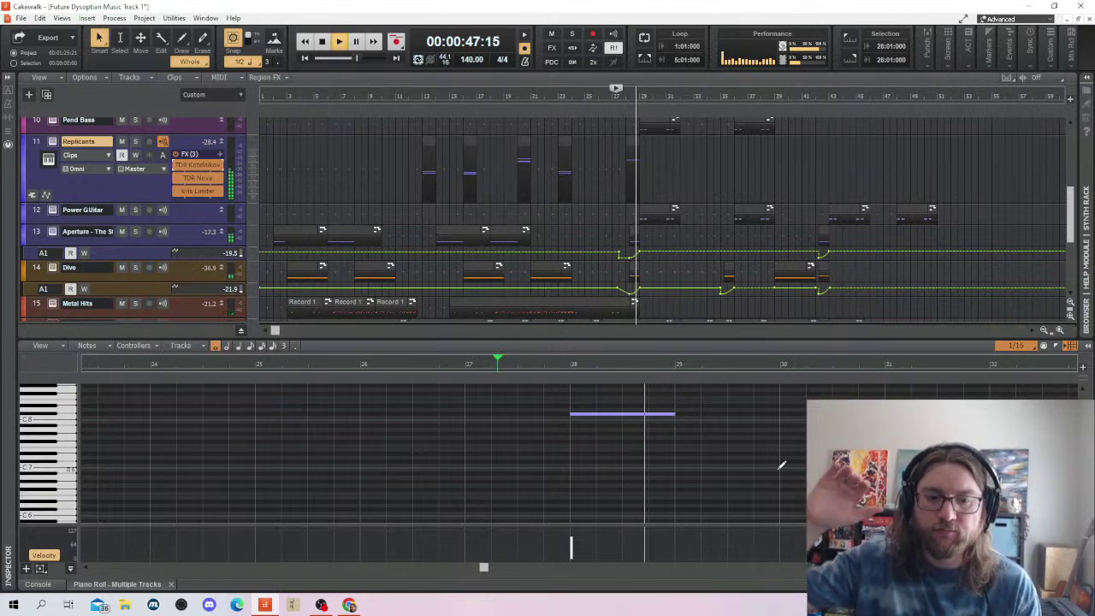
Shorten the measure 28 note so it starts one beat later, play the transition, and save the project
key(space)
drag(572, 414, 597, 414)
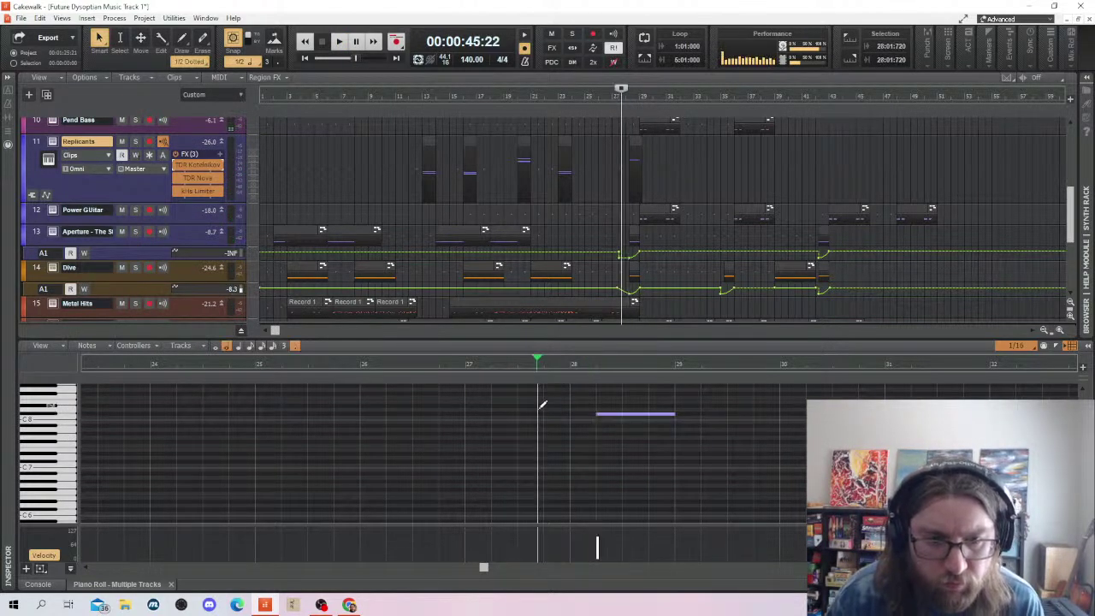
key(space)
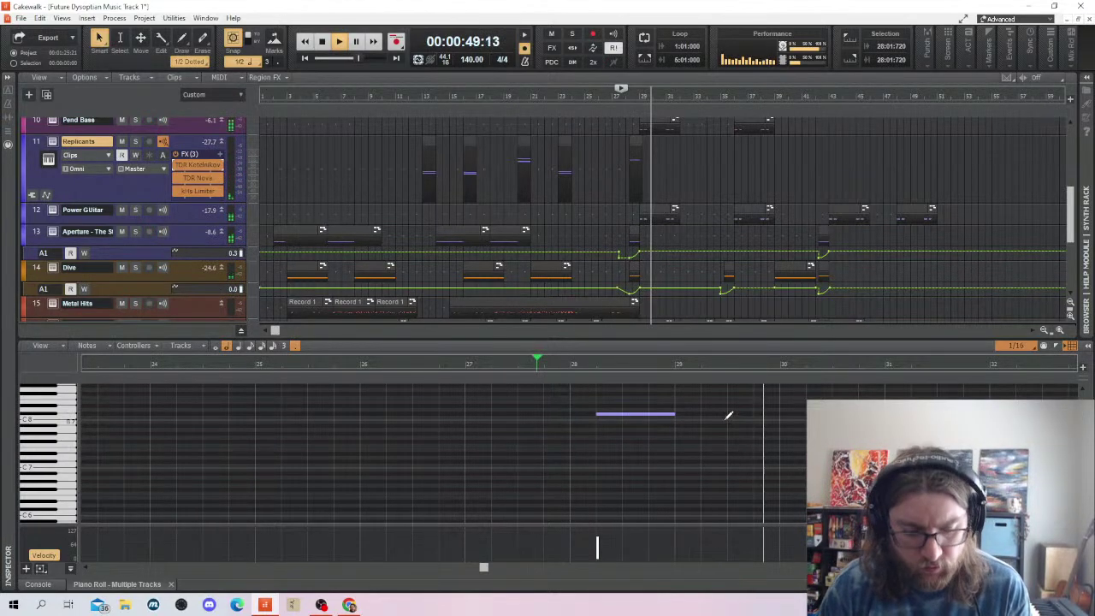
key(ctrl+s)
key(space)
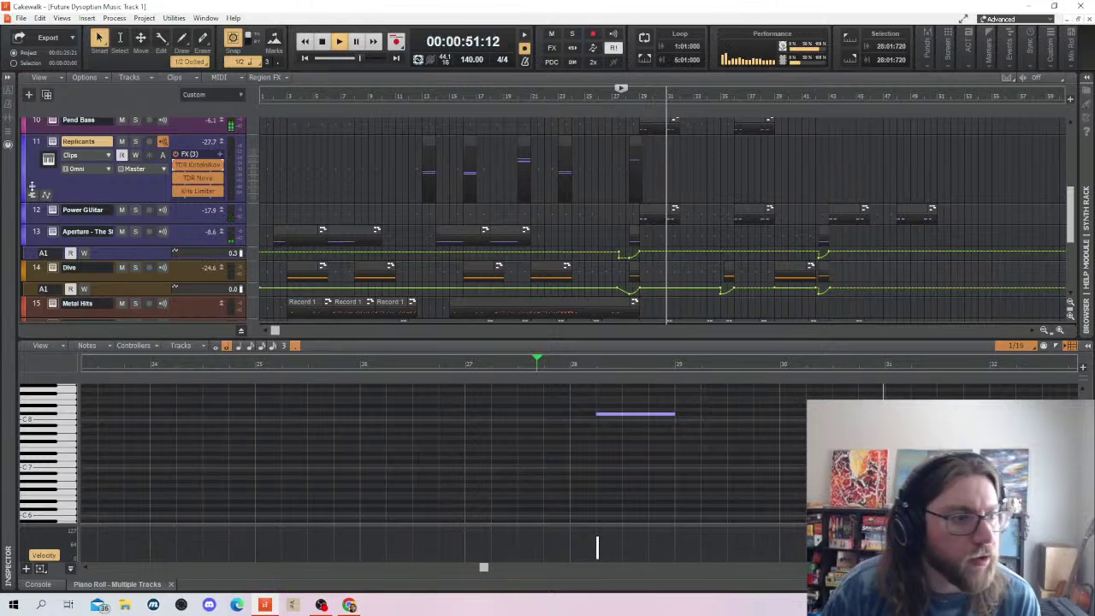
key(space)
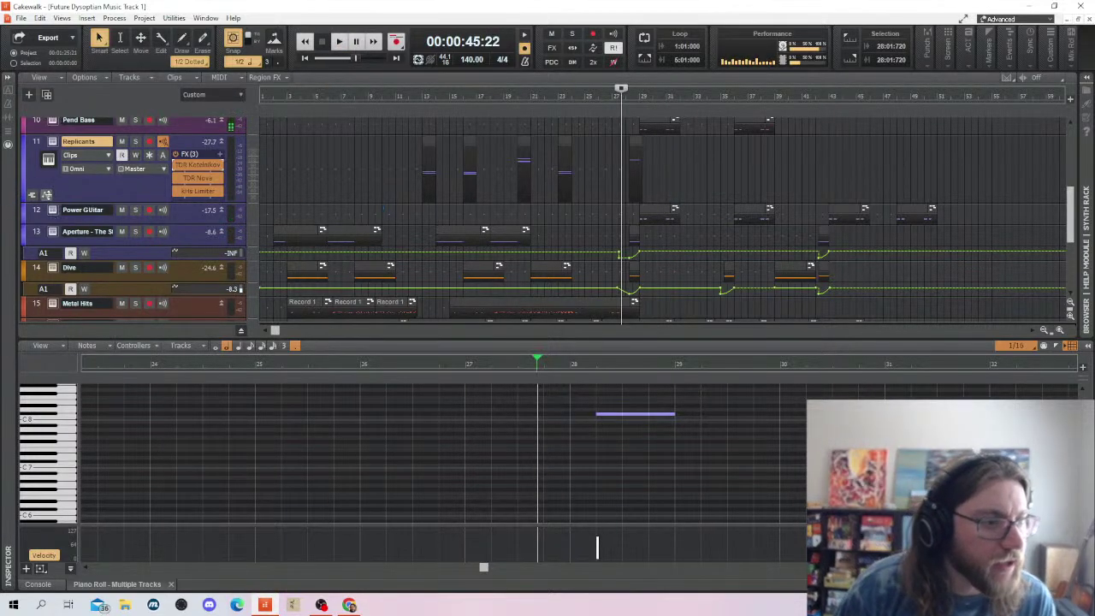
Show the Replicants volume automation and add a dip around measure 28 with a curved rise back to full level
click(48, 196)
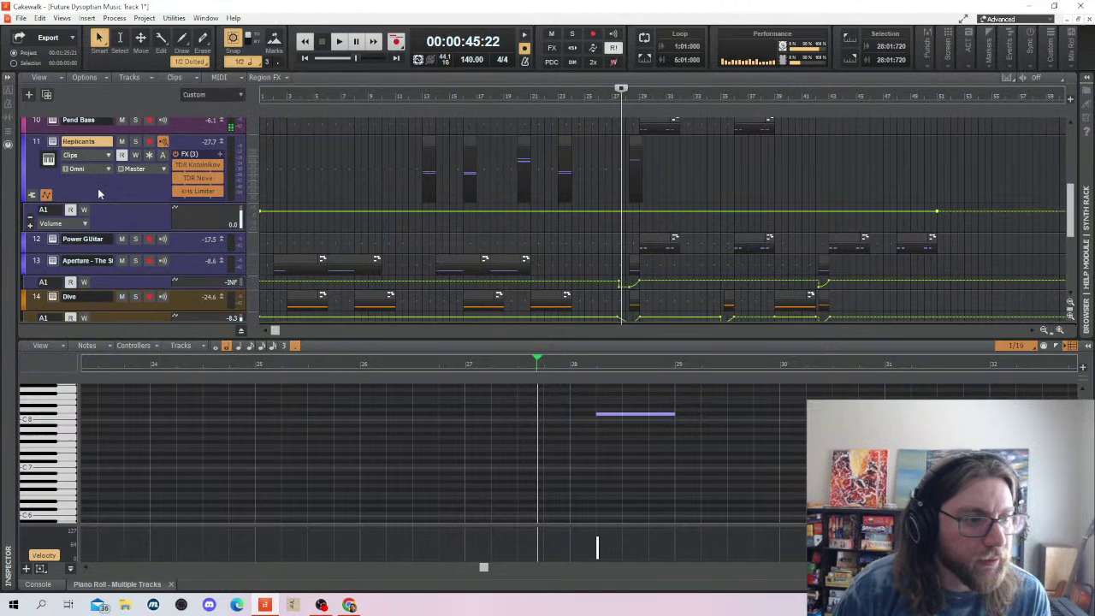
click(638, 209)
drag(618, 211, 625, 235)
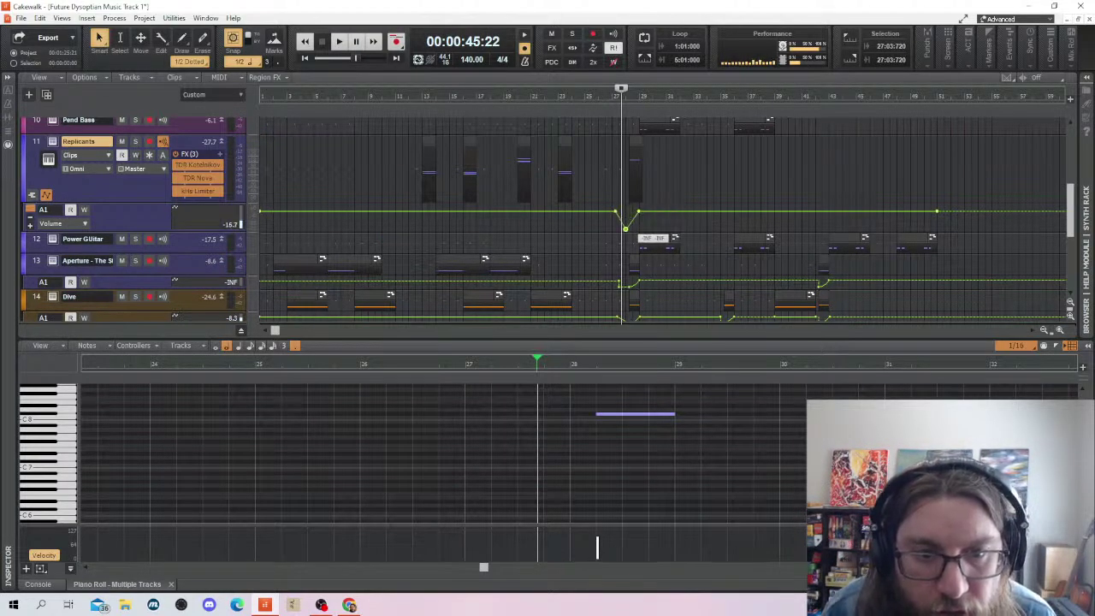
right_click(626, 228)
click(669, 264)
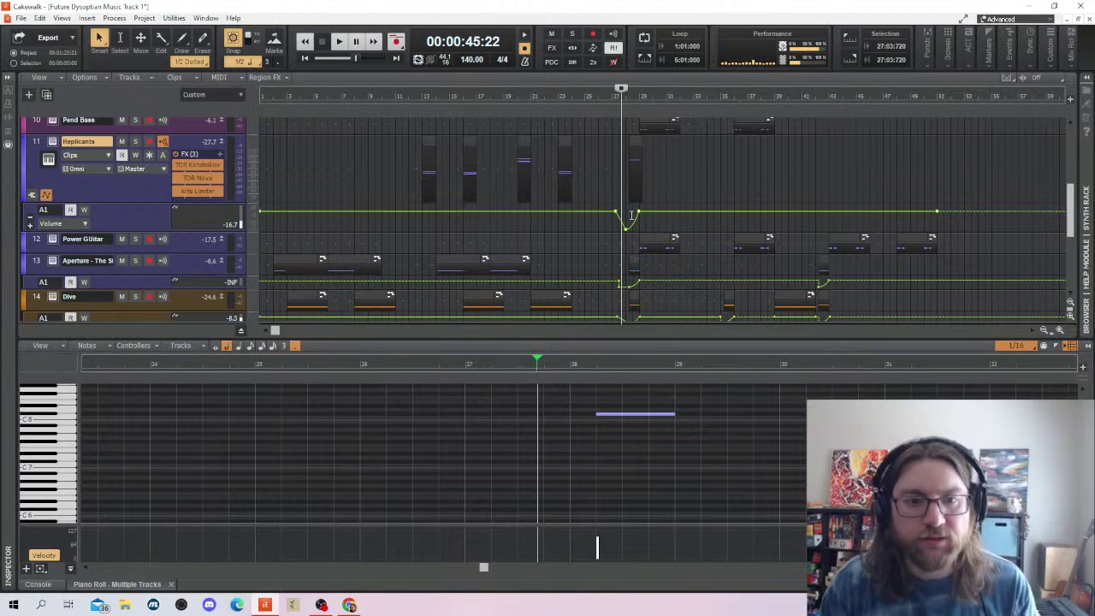
Refine the Replicants volume dip so it falls to -INF midway through measure 27 and rises from measure 28, beat 2; save the project
scroll(627, 225, up, 3)
scroll(744, 157, right, 5)
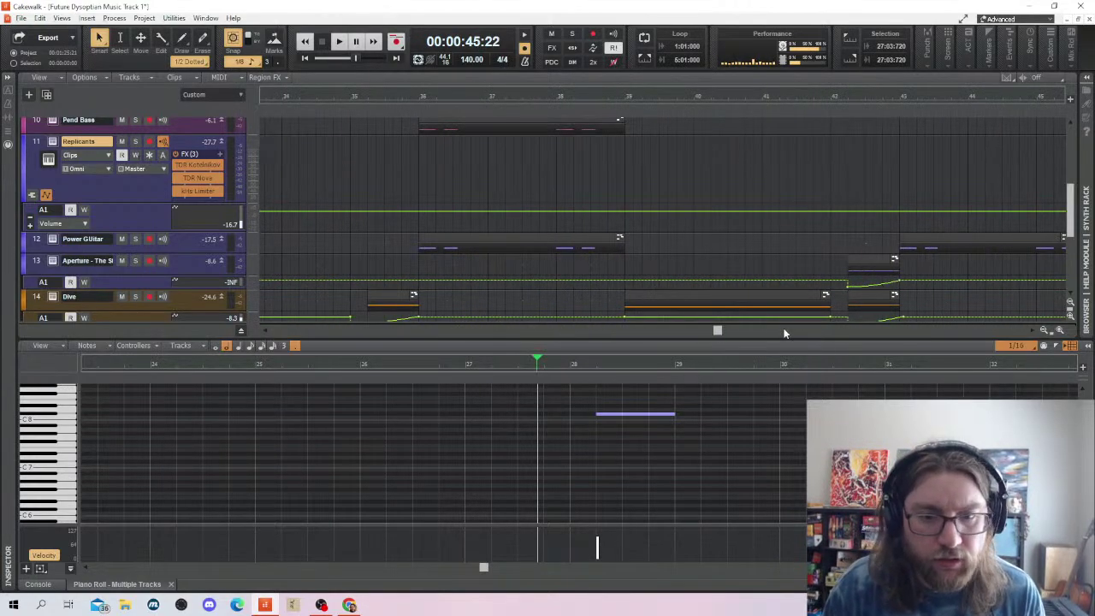
drag(718, 333, 560, 330)
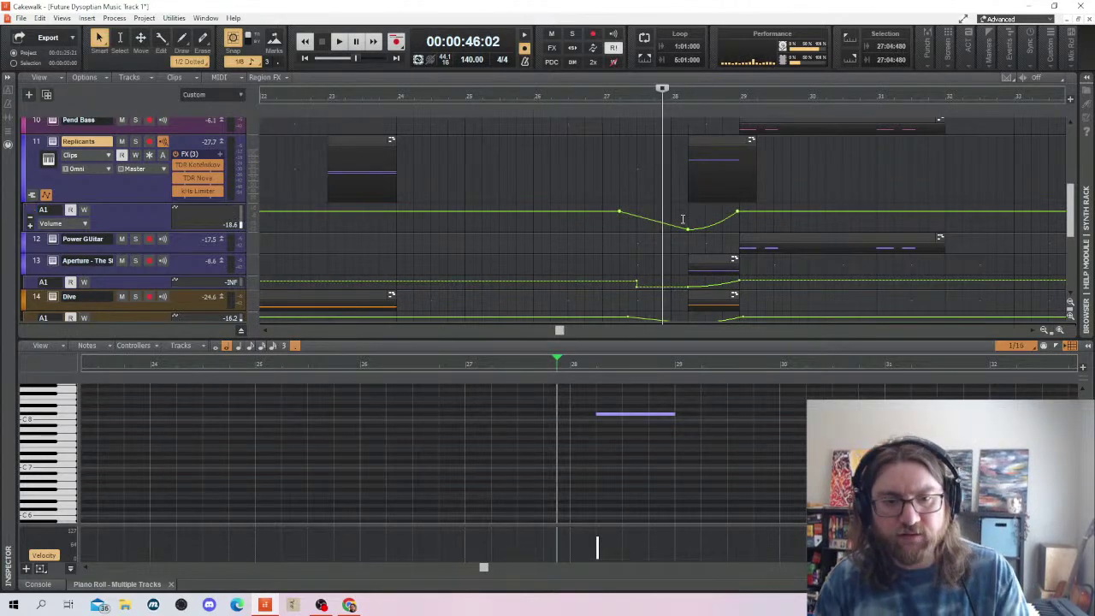
key(ctrl+s)
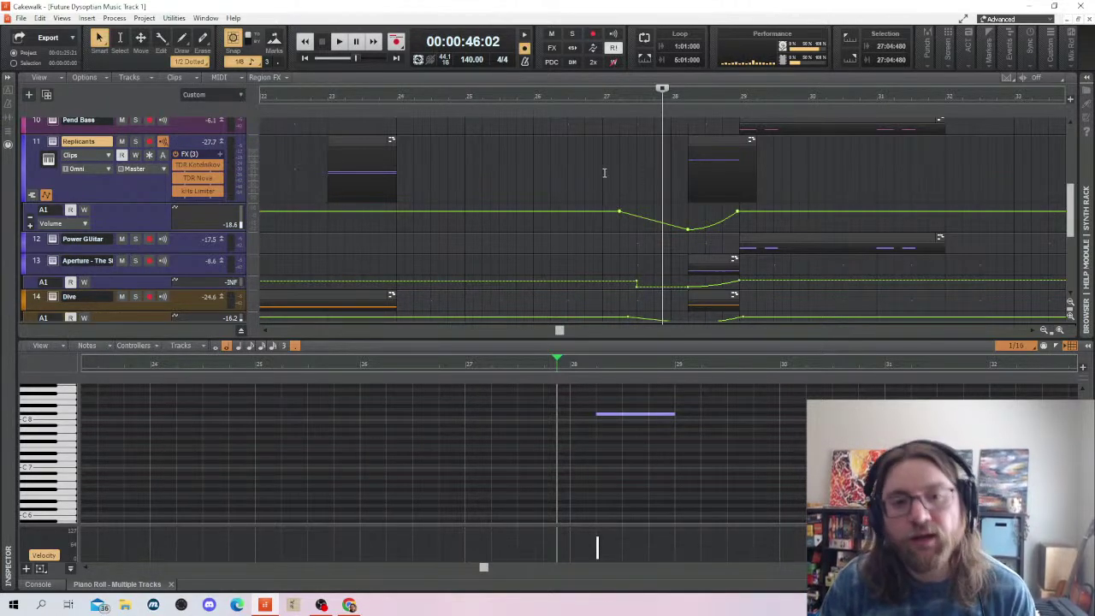
drag(638, 210, 639, 229)
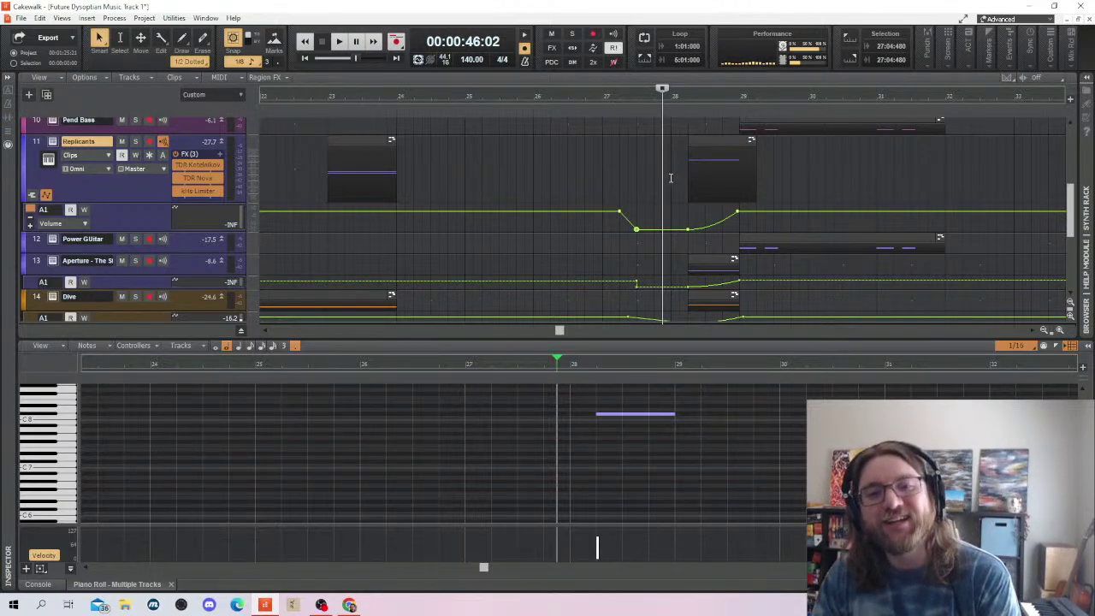
Play the arrangement from measure 26, beat 4, through measure 36 and check the later sections across all tracks
click(672, 181)
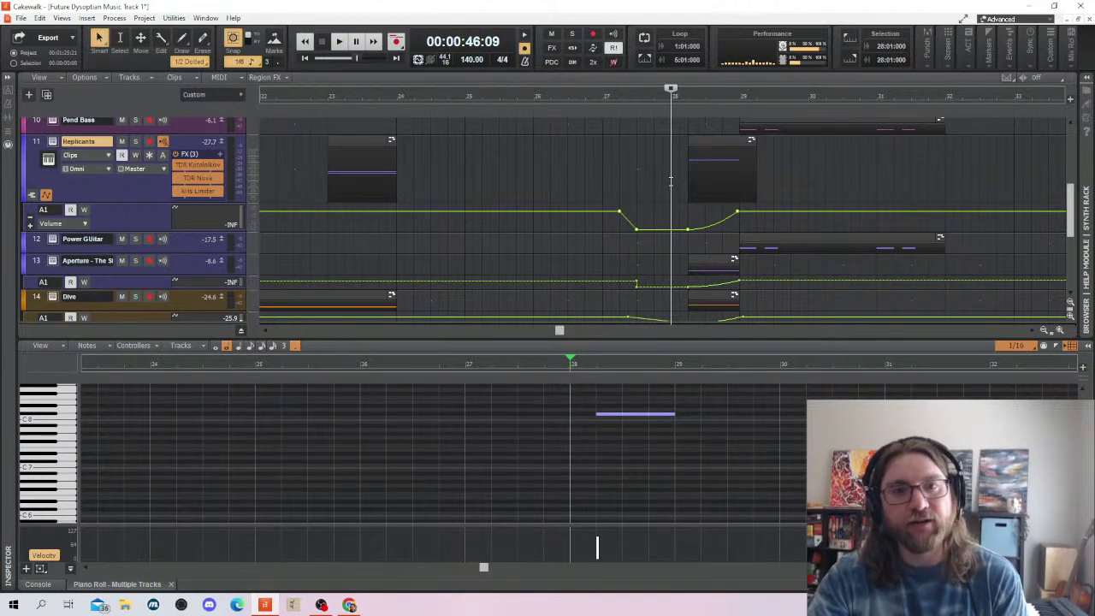
click(585, 178)
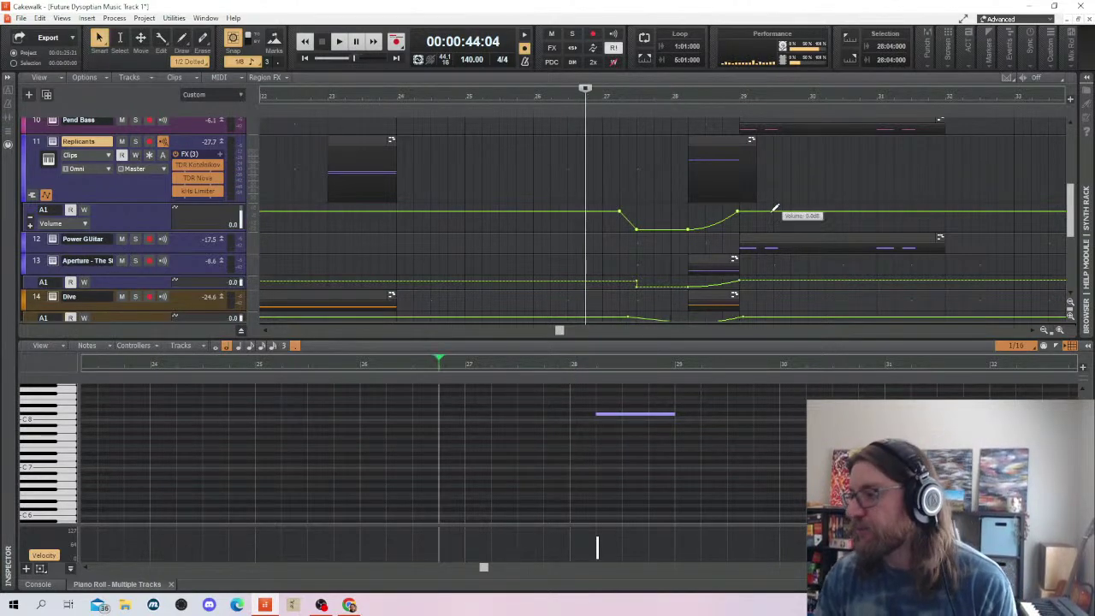
key(space)
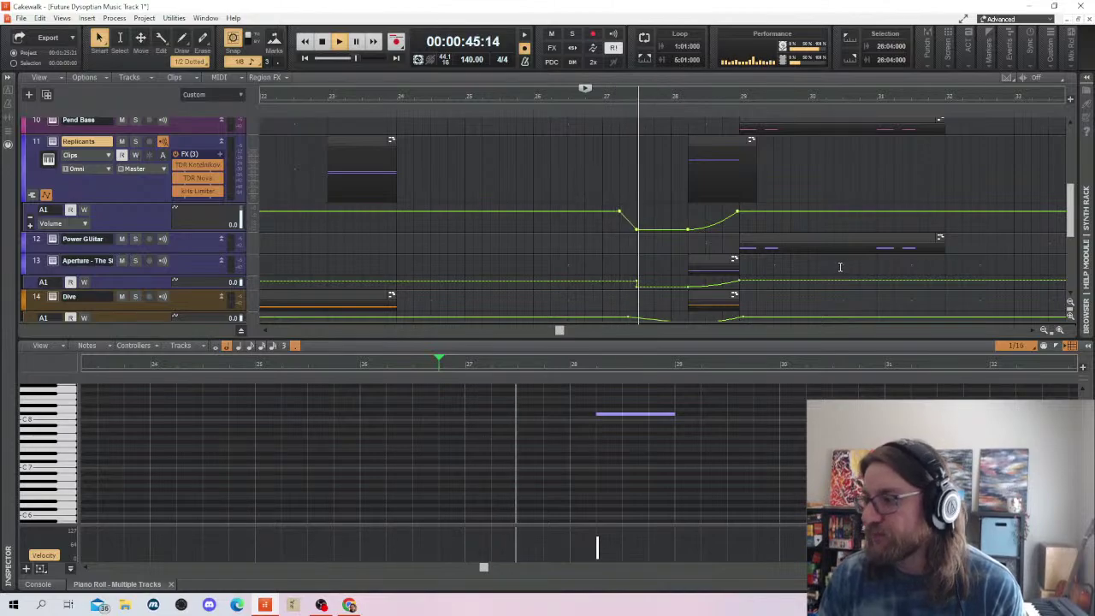
key(space)
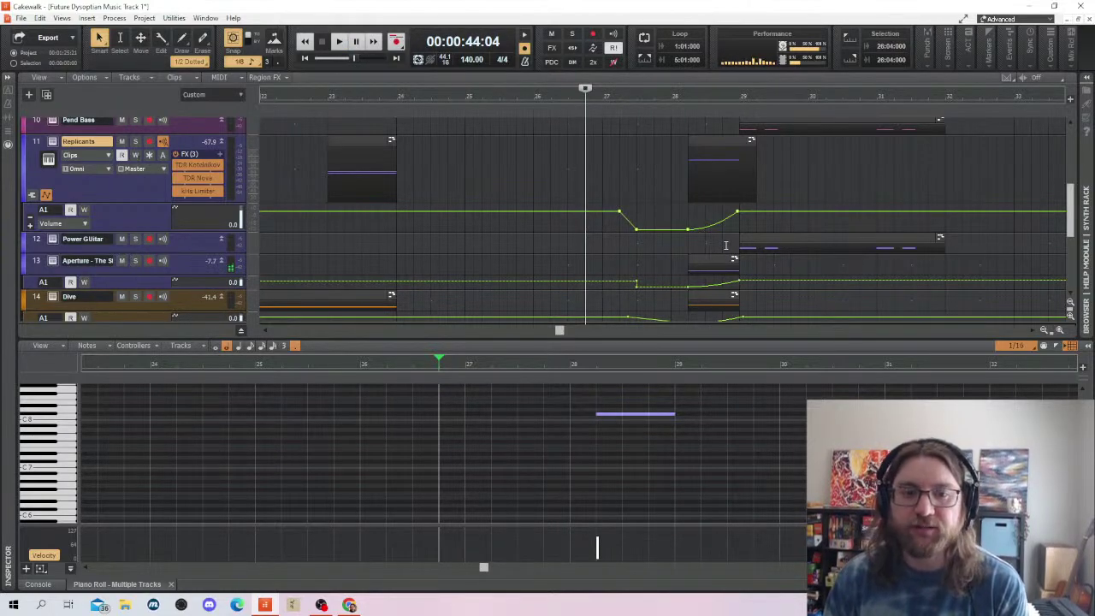
key(space)
scroll(821, 246, down, 3)
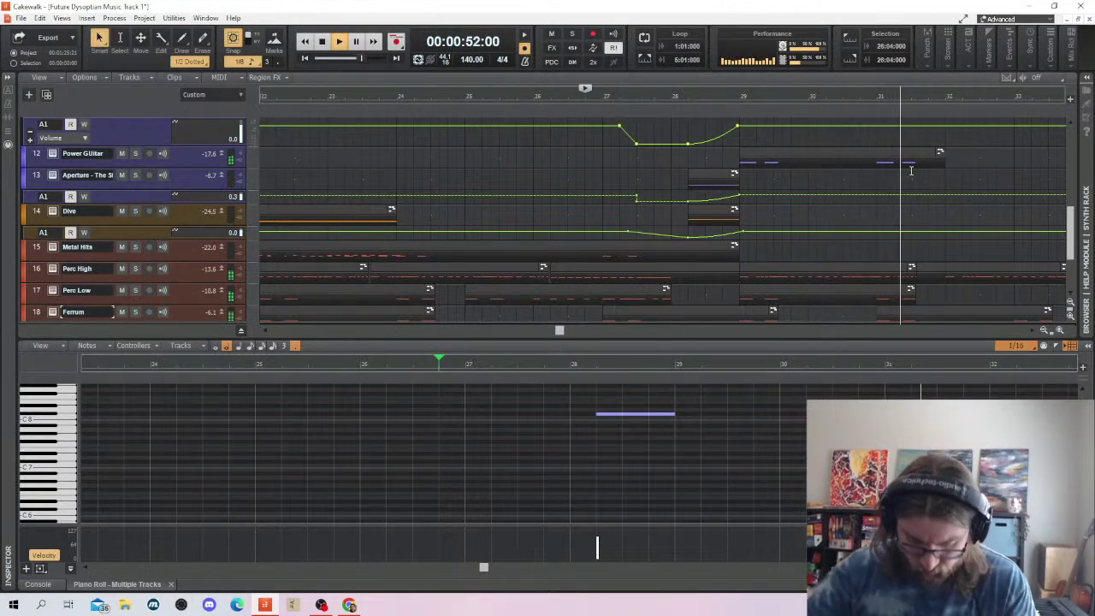
scroll(898, 172, down, 1)
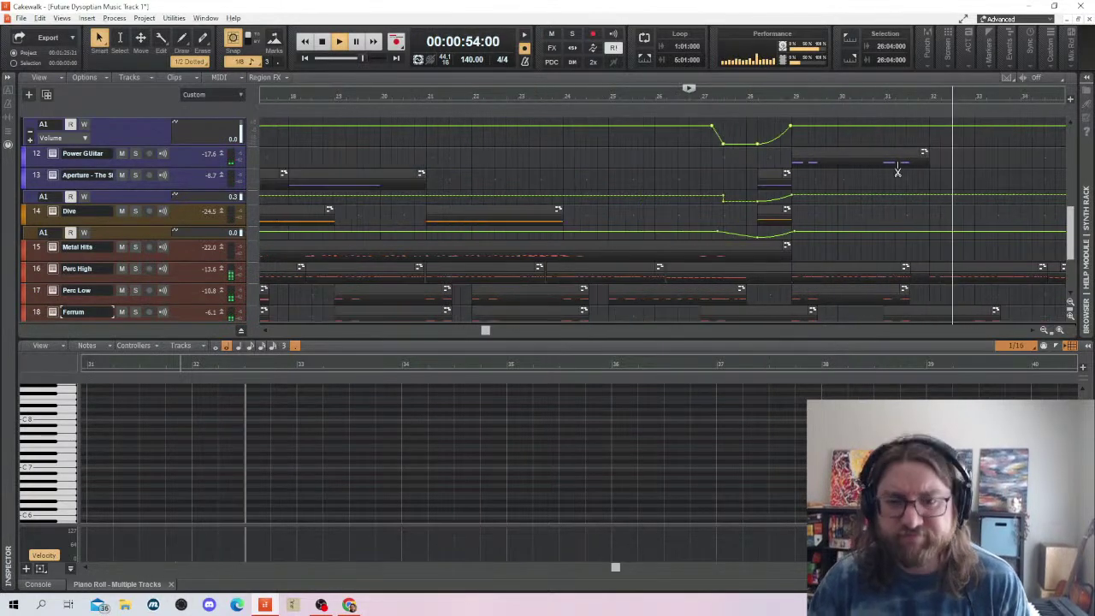
scroll(898, 172, down, 1)
scroll(1027, 222, up, 1)
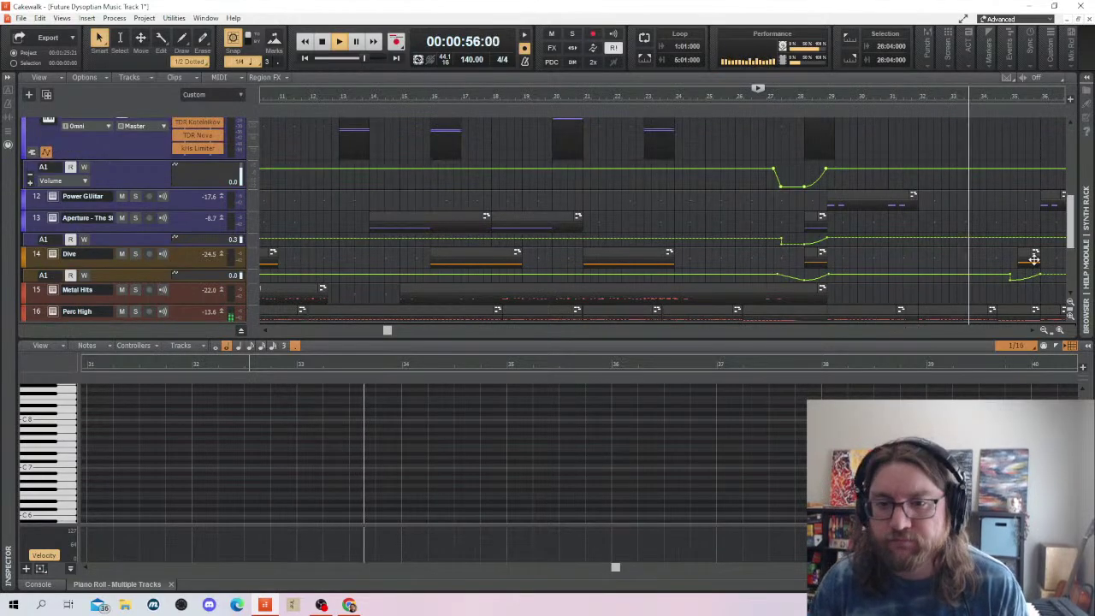
scroll(1034, 259, down, 1)
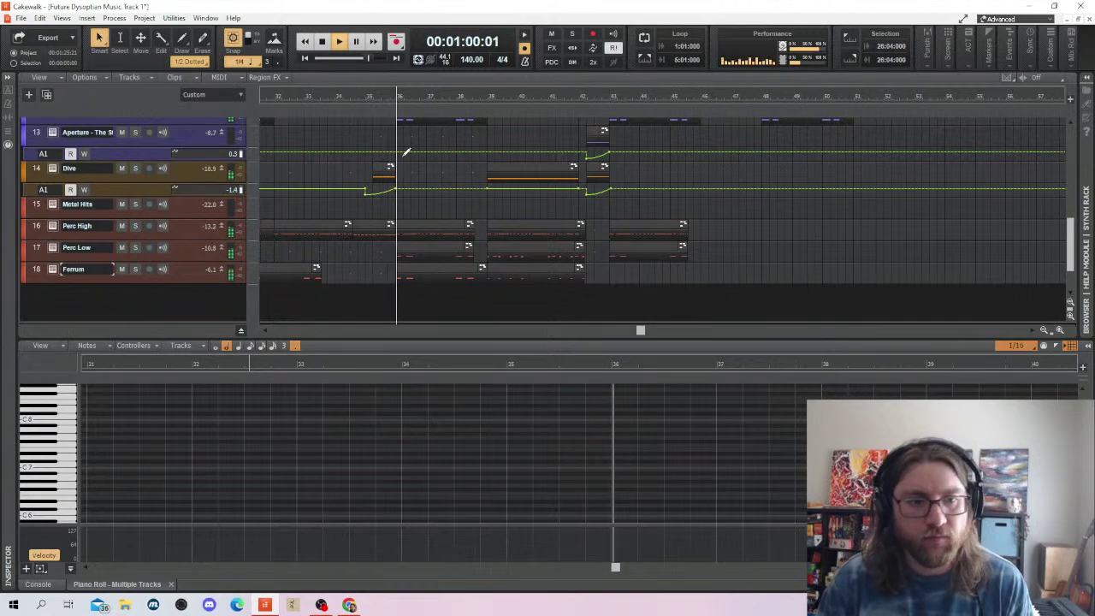
scroll(585, 245, up, 3)
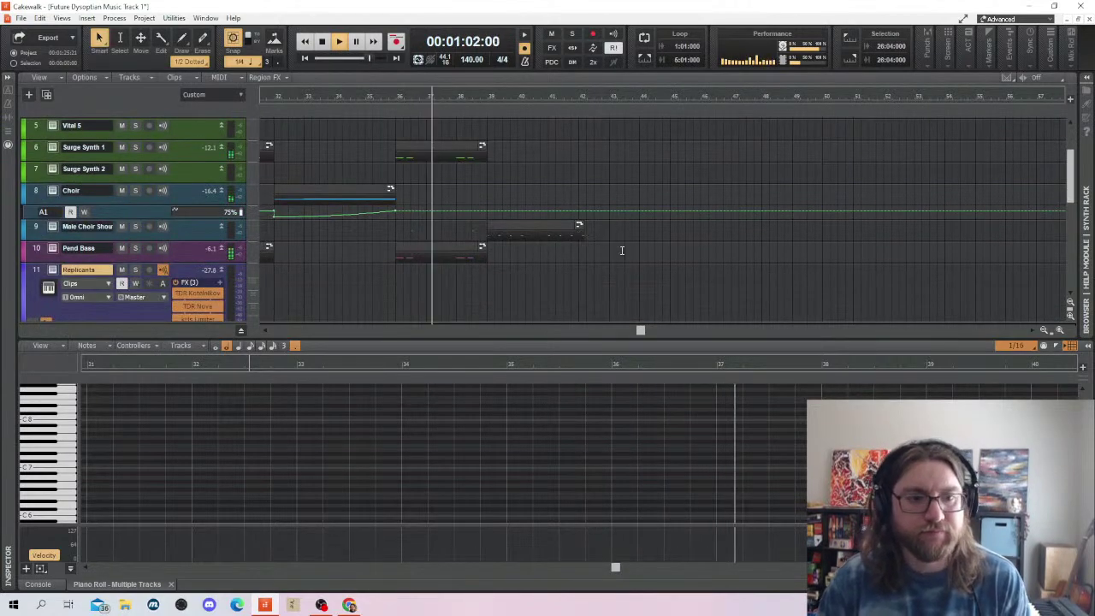
key(space)
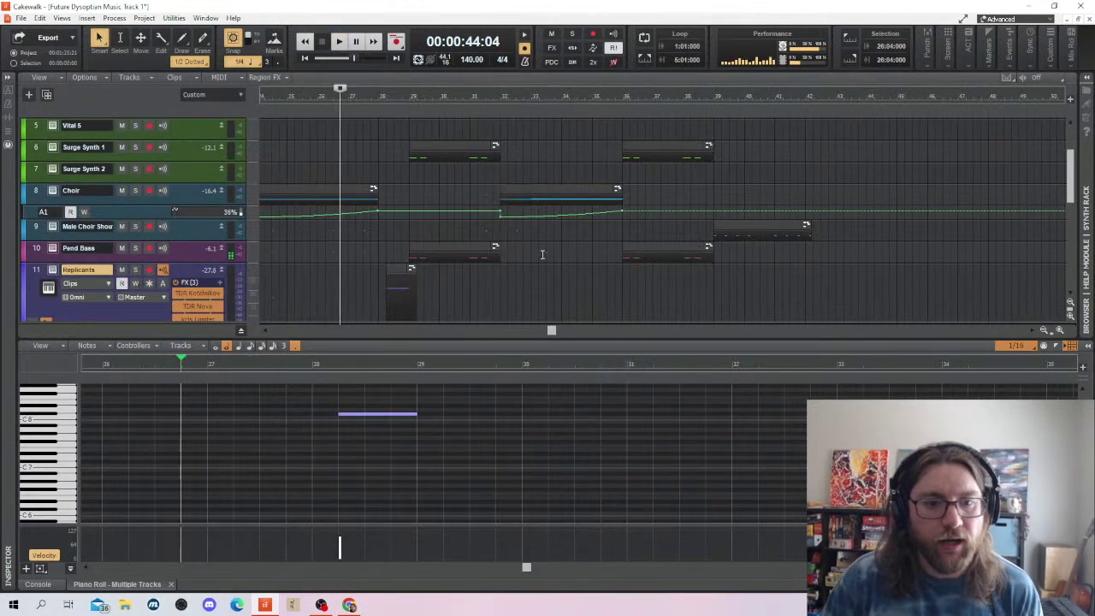
Draw a three-measure note near C6 at measure 32 on the Dive track and play the section from measure 30
scroll(562, 259, down, 2)
scroll(414, 249, down, 2)
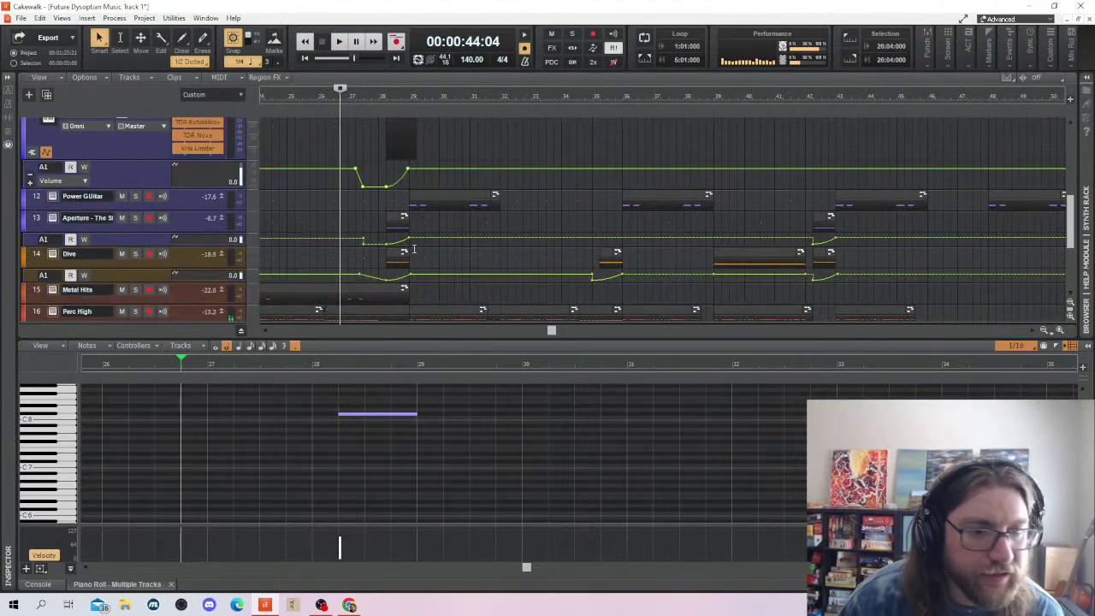
click(36, 254)
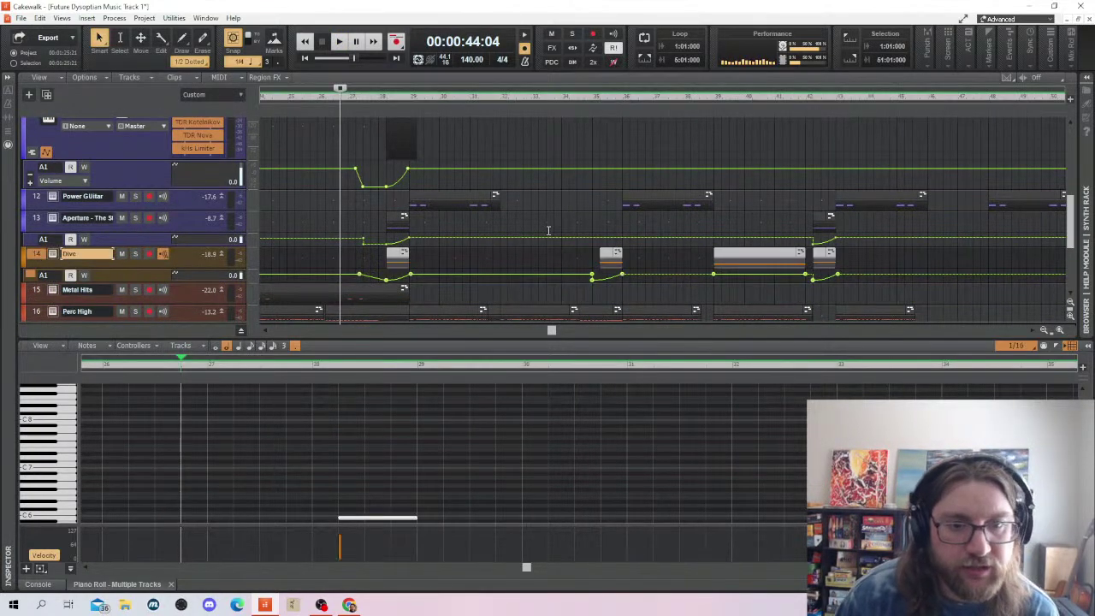
click(531, 253)
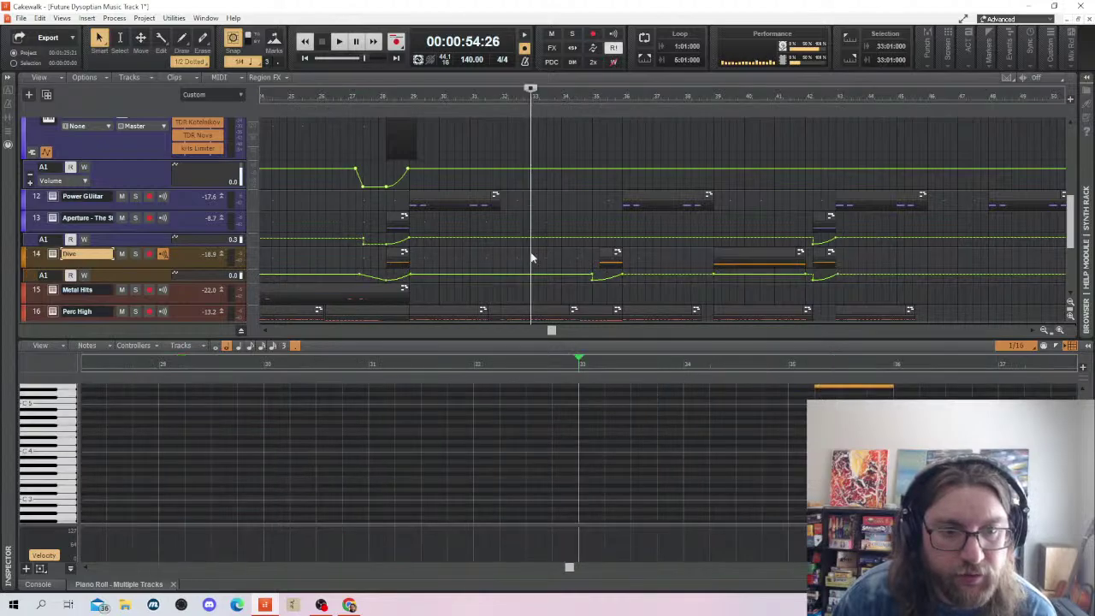
scroll(721, 388, up, 5)
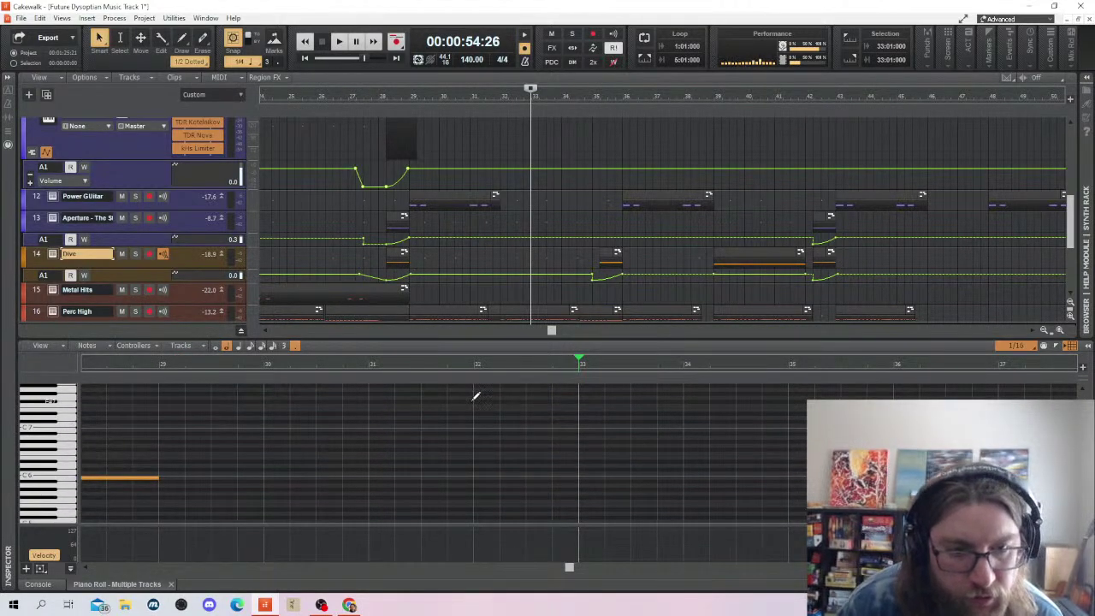
drag(477, 401, 788, 402)
drag(552, 401, 551, 475)
key(space)
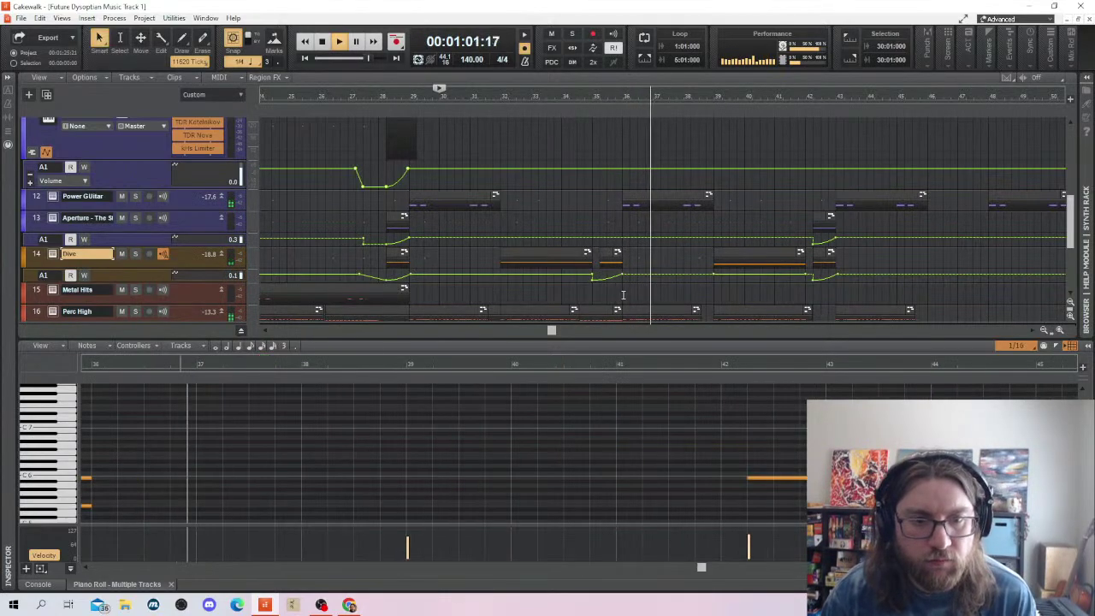
key(space)
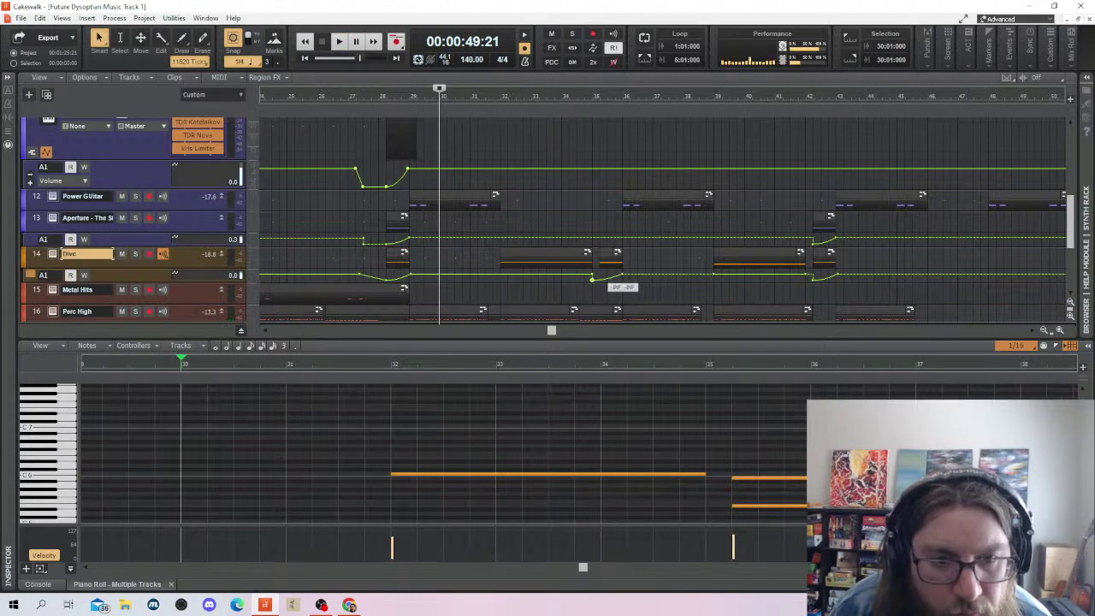
Move the start of the Dive volume dip to measure 35, beat 2, and play from measure 32
click(505, 213)
key(space)
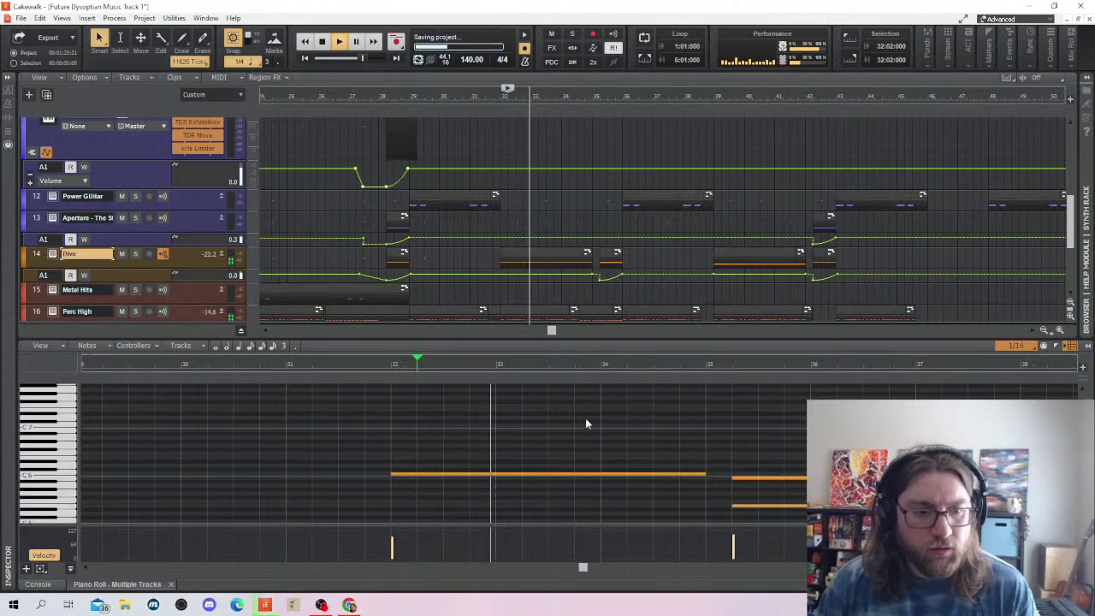
key(space)
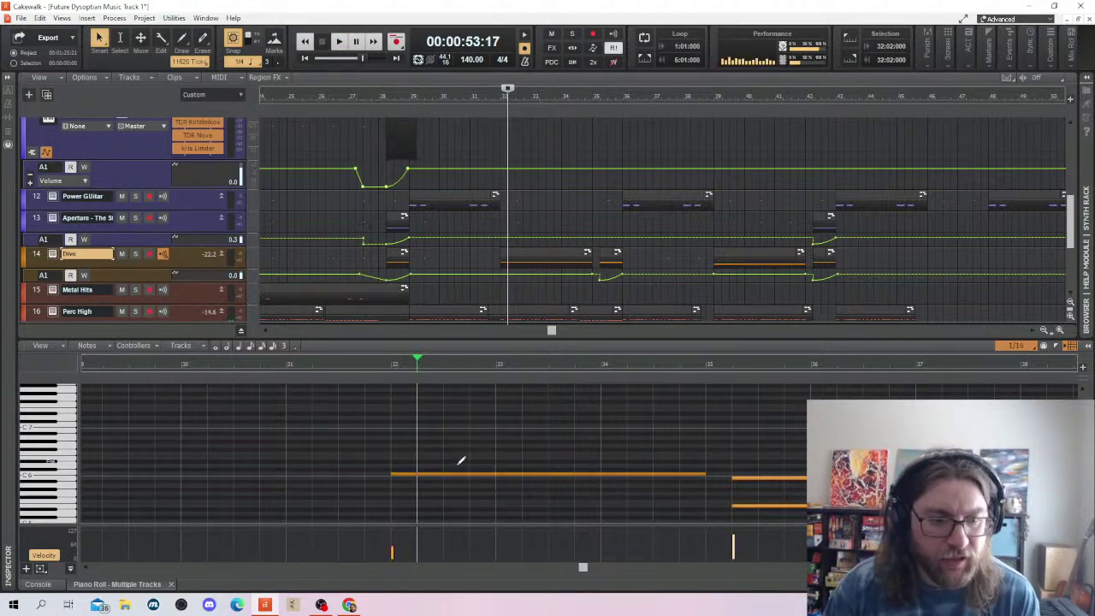
Lower the velocity of the Dive note at measure 32 considerably and play it from measure 31
scroll(463, 454, down, 2)
click(393, 552)
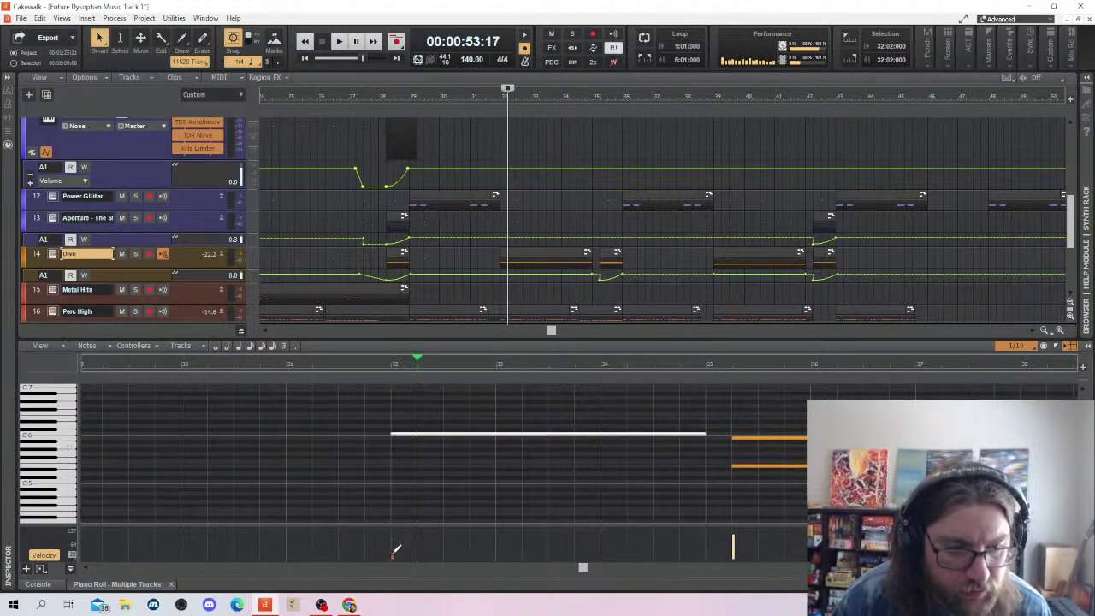
click(387, 431)
key(space)
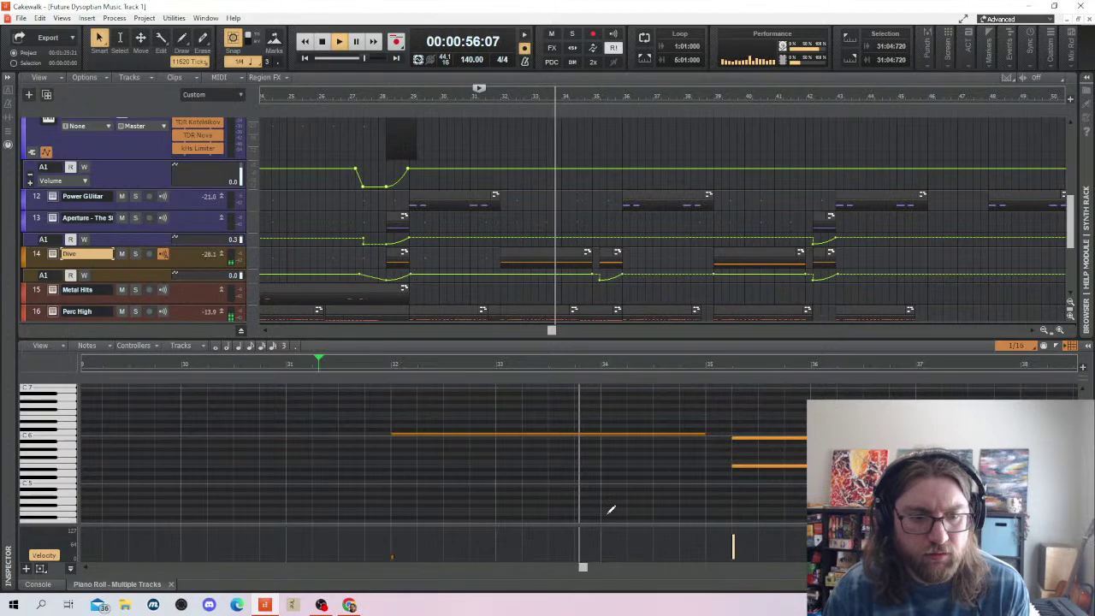
key(space)
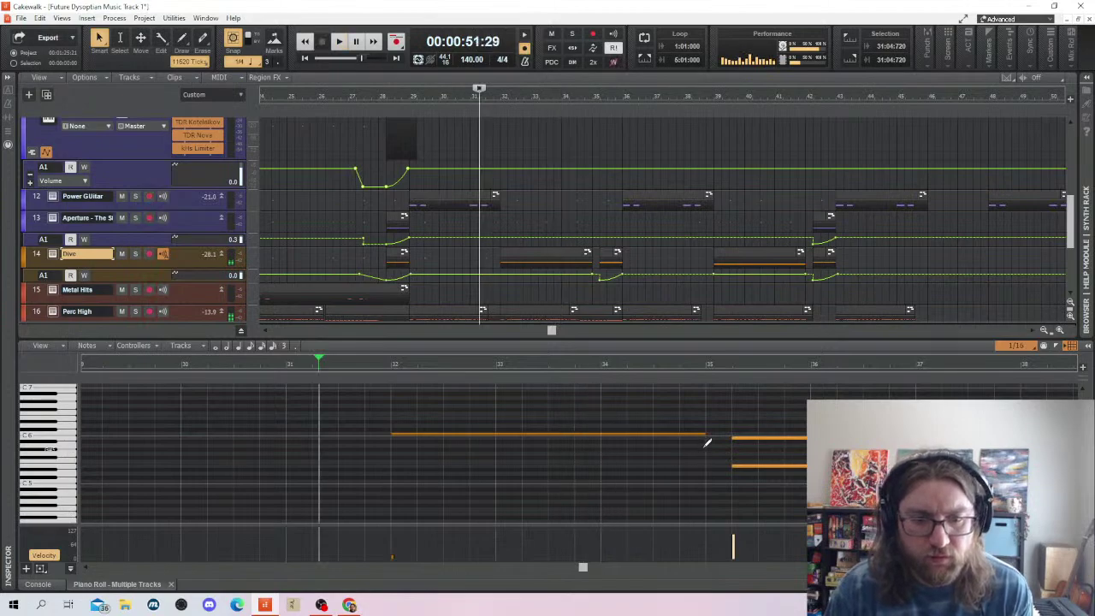
Shorten the Dive note at measure 32 to two measures, add a matching quiet note just below it, and play them
drag(706, 438, 601, 438)
key(space)
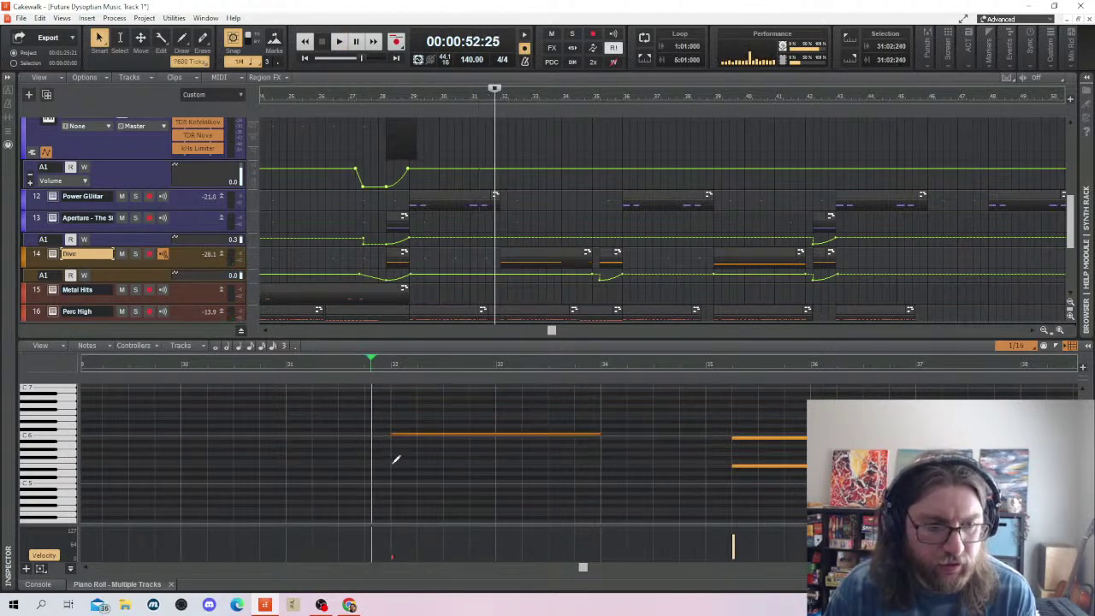
key(space)
key(space)
click(435, 436)
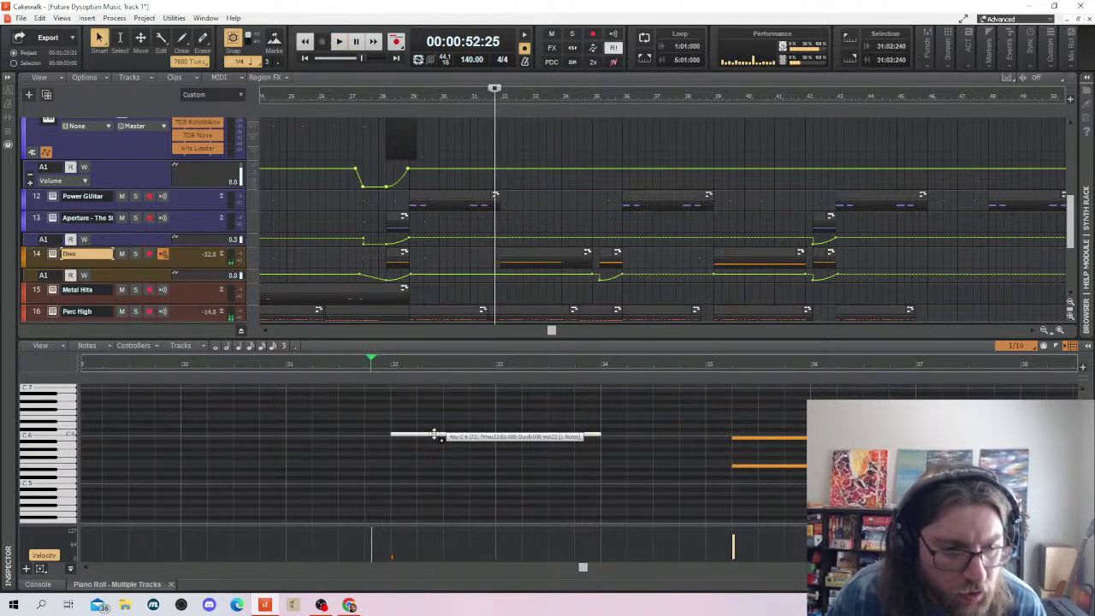
key(space)
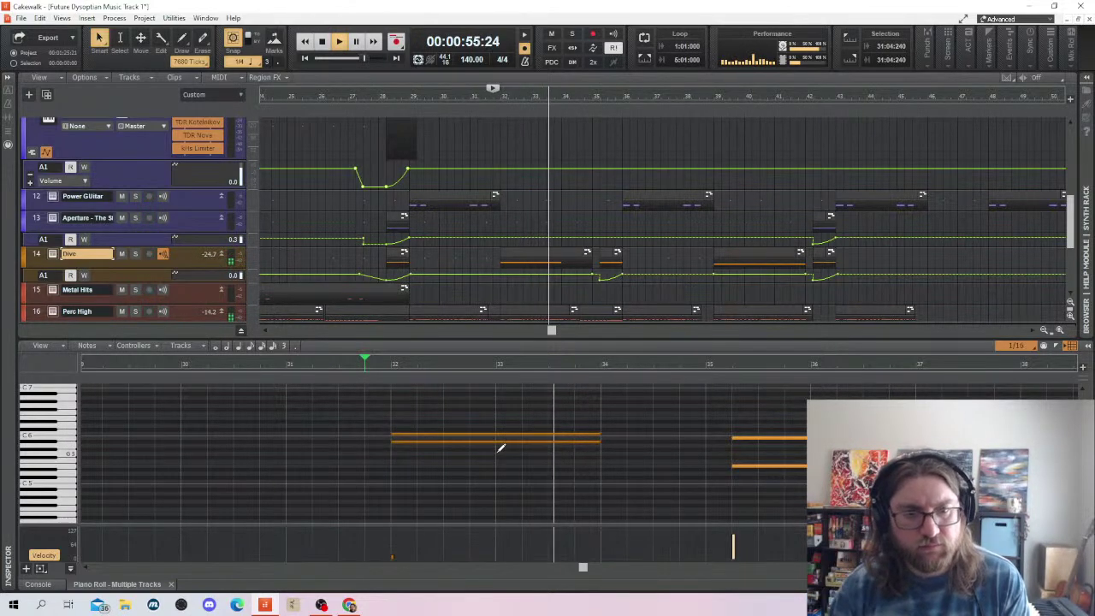
key(space)
Add short eighth-note hits at C6 on the Perc Low track, starting at measure 32 and continuing into measure 35
scroll(514, 265, down, 2)
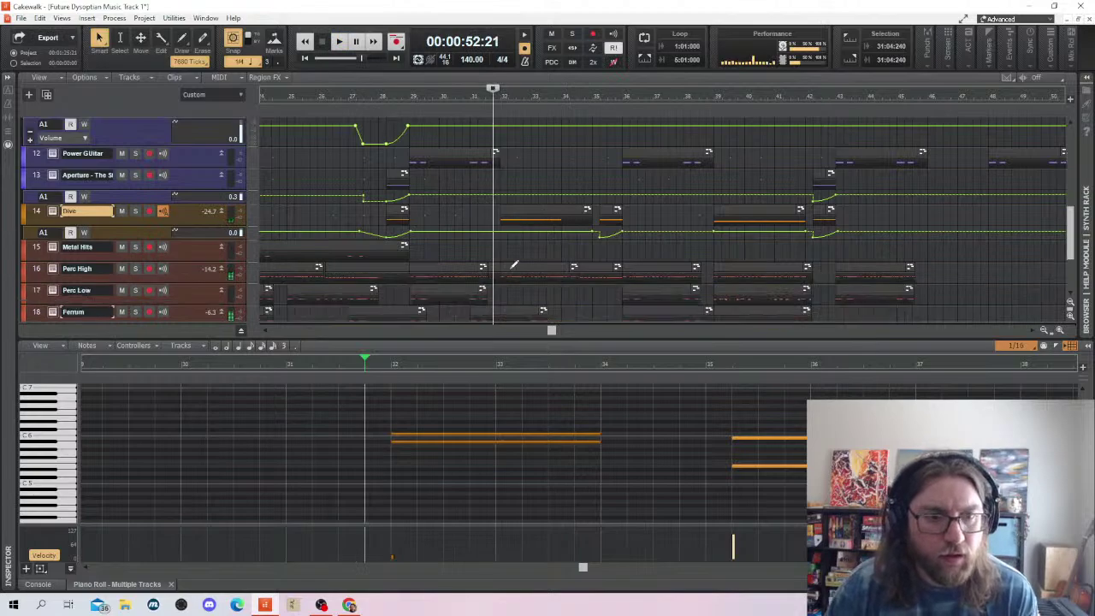
scroll(513, 265, down, 5)
click(502, 185)
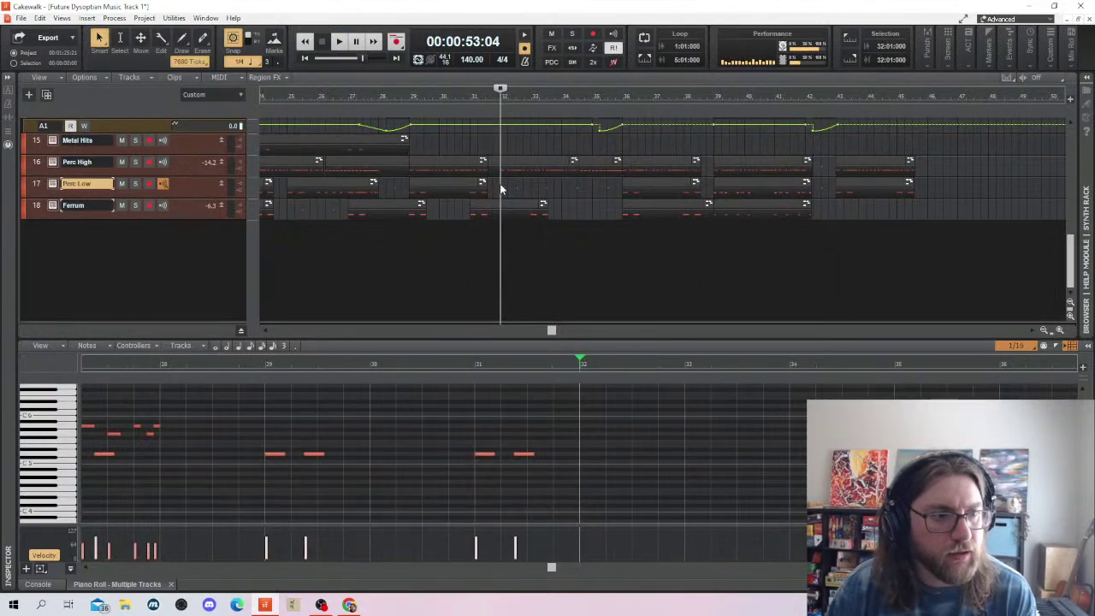
click(580, 438)
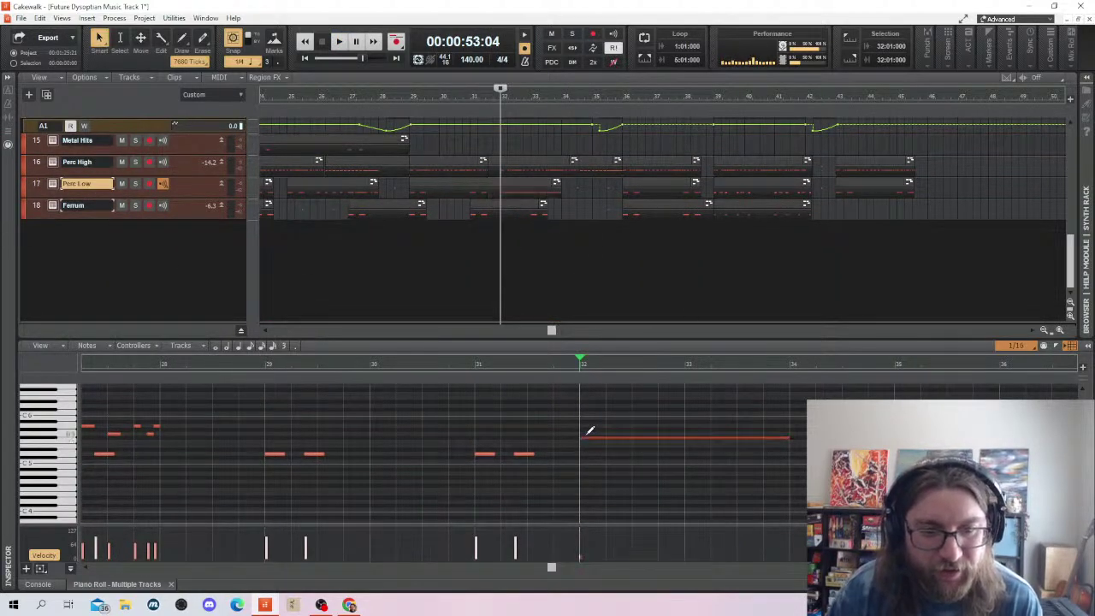
key(ctrl+z)
click(582, 414)
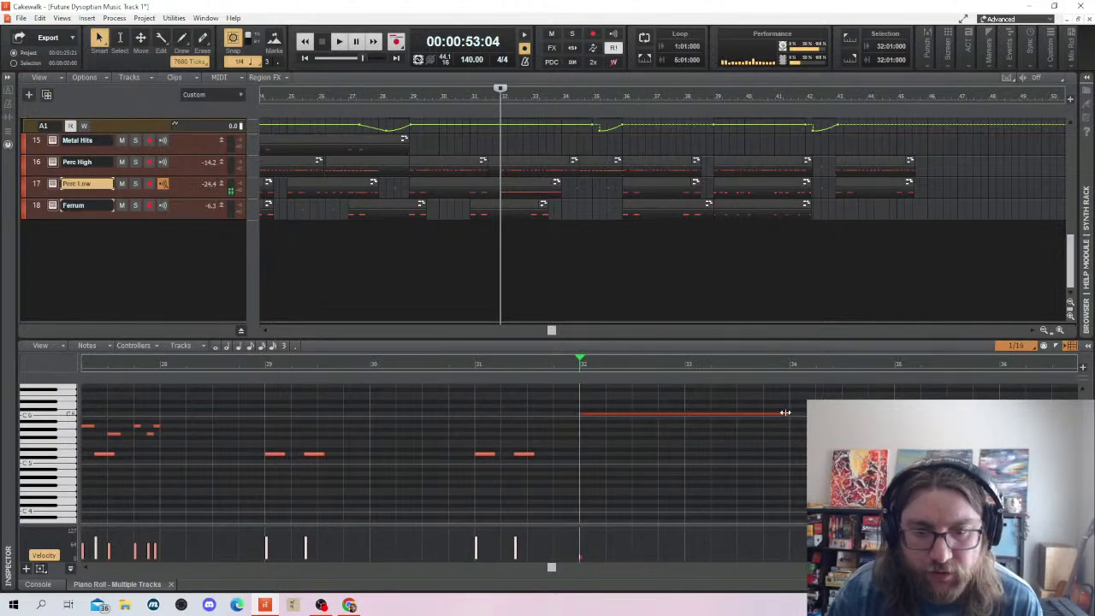
drag(789, 415, 599, 425)
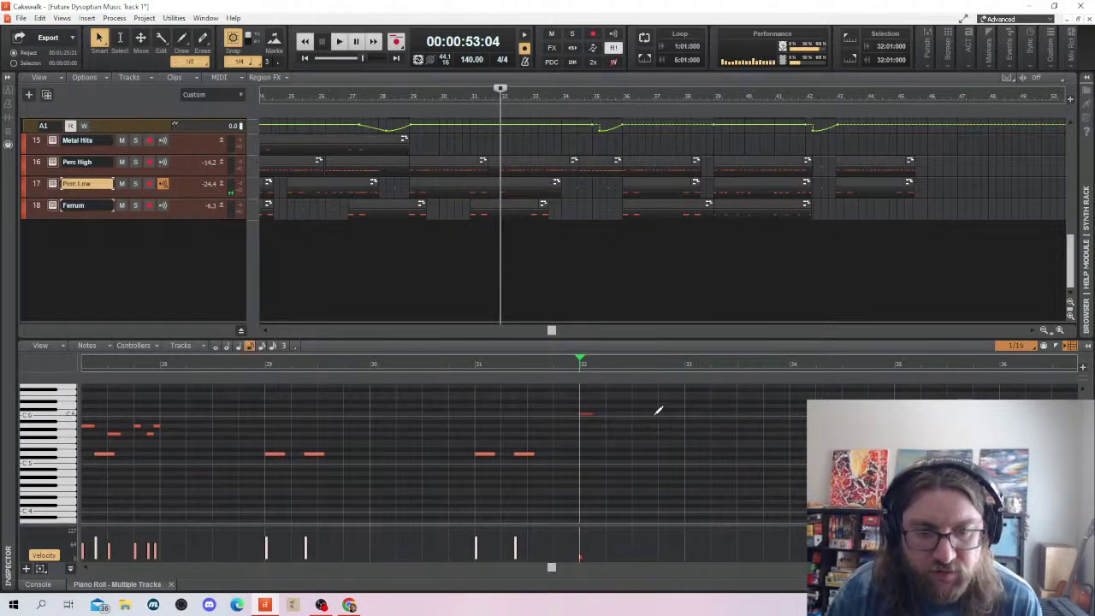
click(659, 414)
click(765, 415)
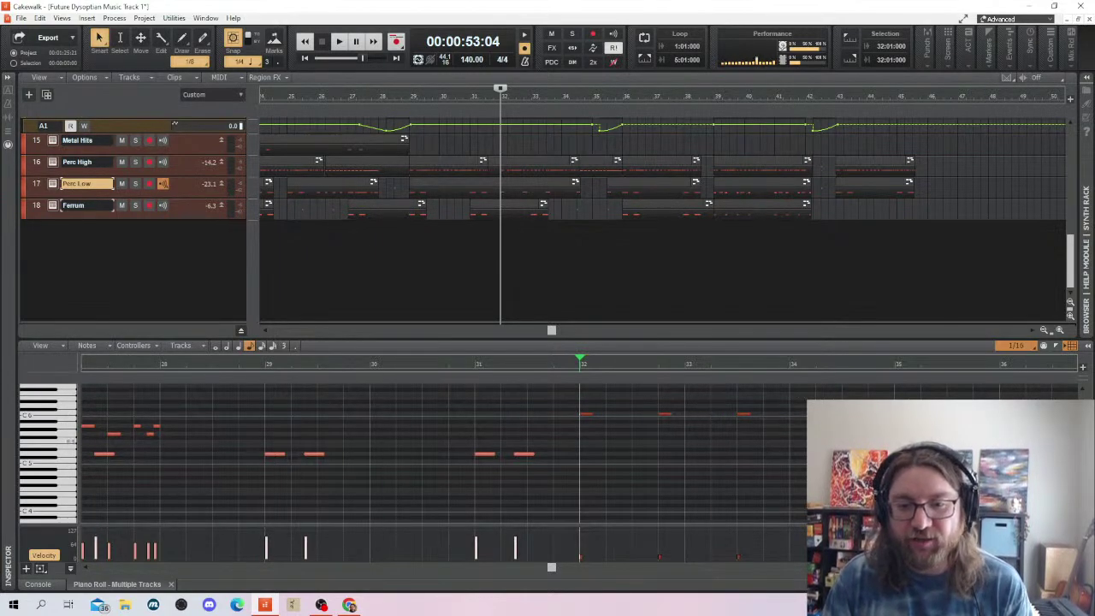
Raise the velocities of the new C6 hits on the Perc Low track together and save the project
drag(533, 417, 965, 393)
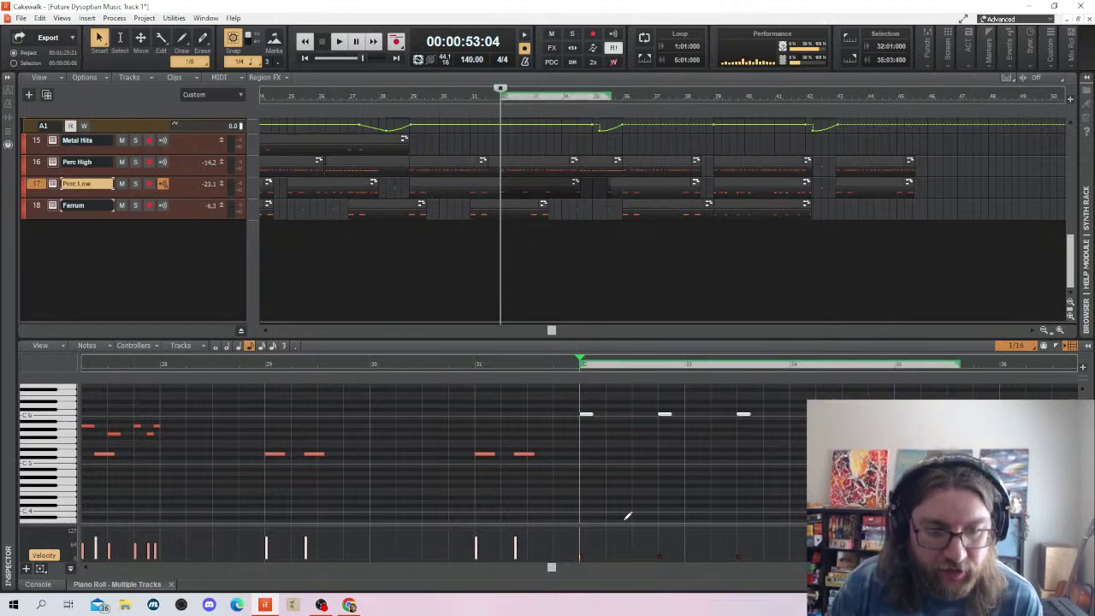
drag(585, 546, 584, 541)
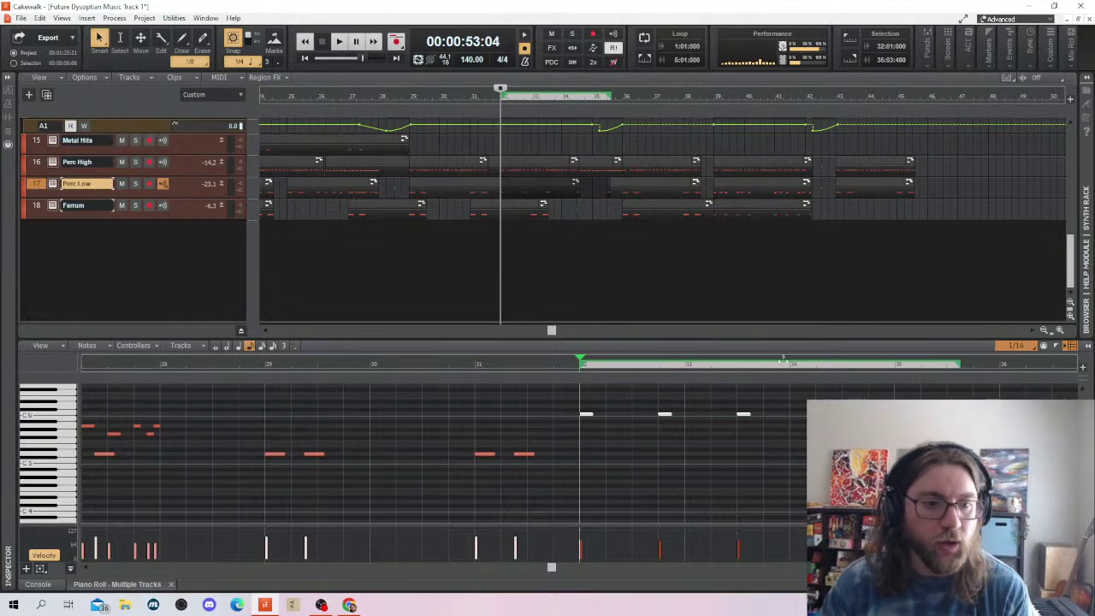
click(241, 367)
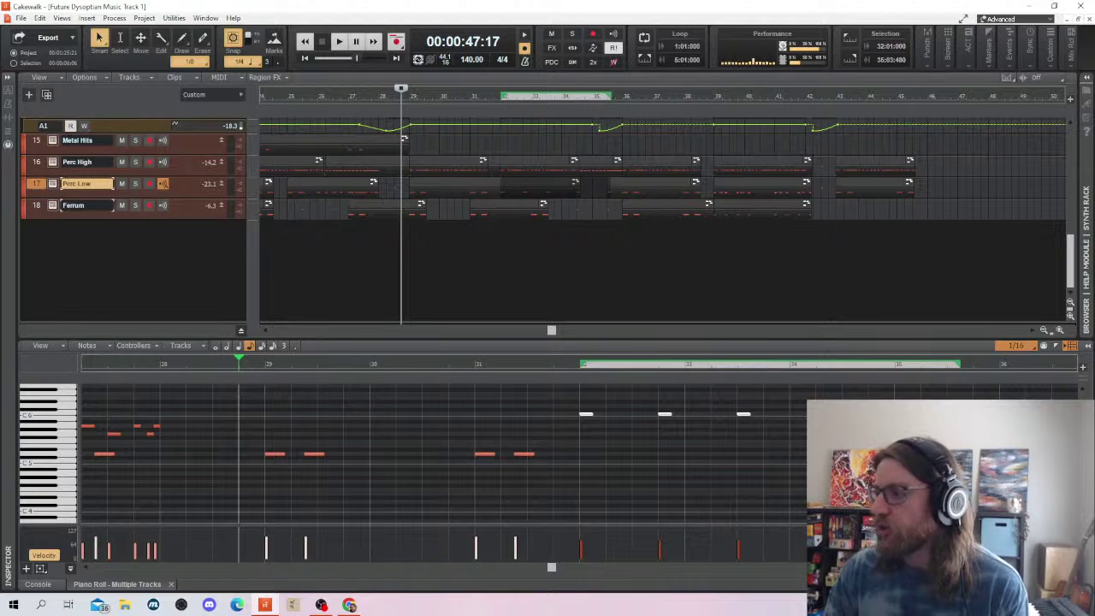
Play the arrangement from measure 27, beat 2, to hear the new Dive and Perc Low parts
click(372, 225)
key(space)
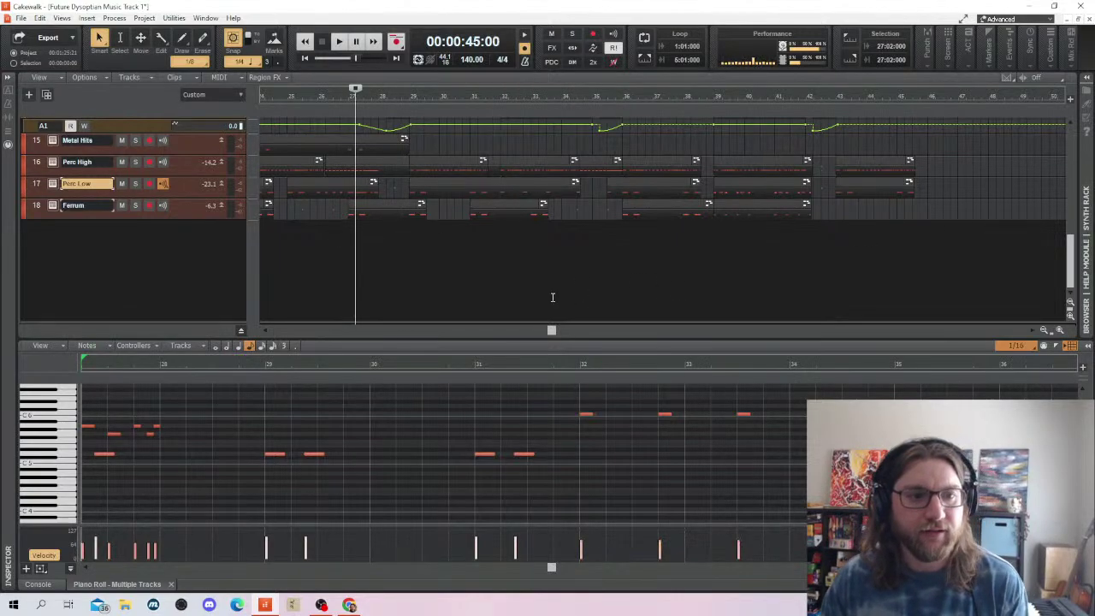
key(space)
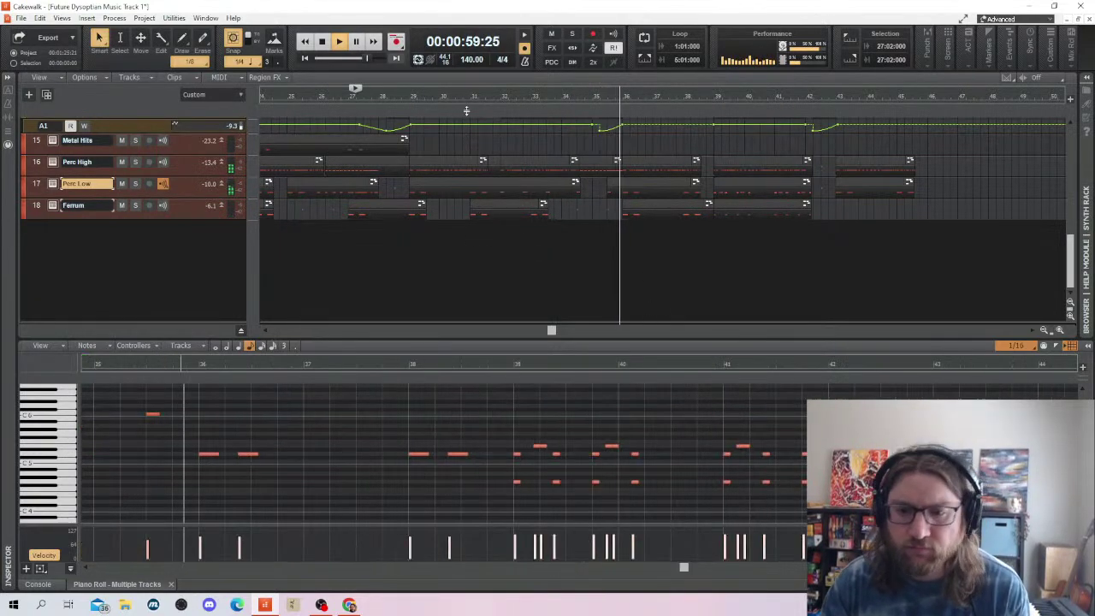
Lower the Perc Low hits in measures 32 to 34 to G5, add an A5 and G5 pair ending measure 34, and play the result
key(space)
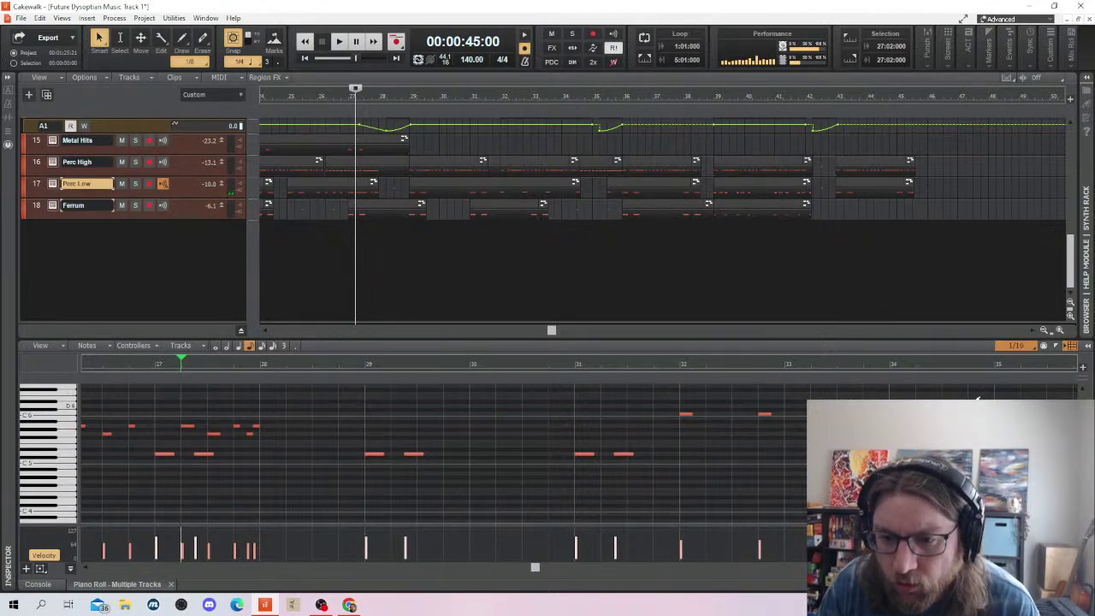
scroll(980, 398, up, 3)
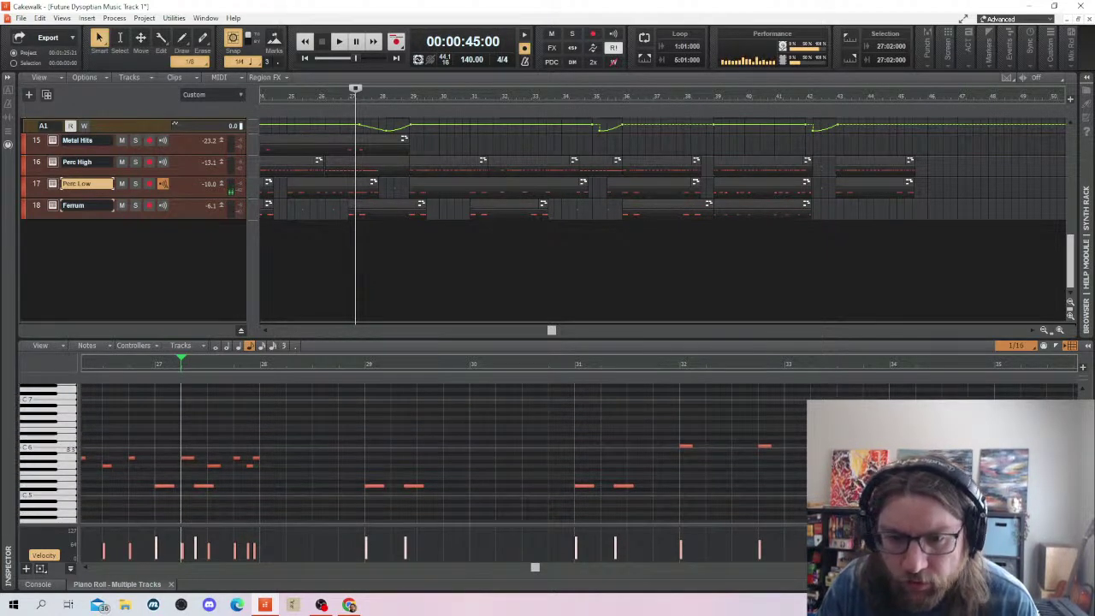
drag(808, 424, 686, 466)
click(706, 466)
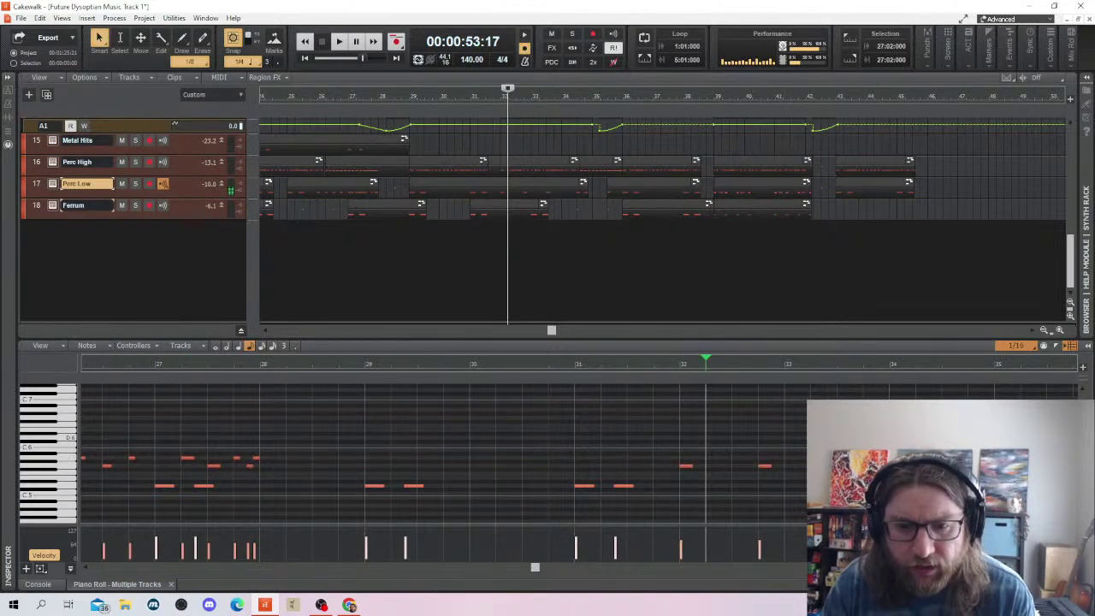
click(975, 363)
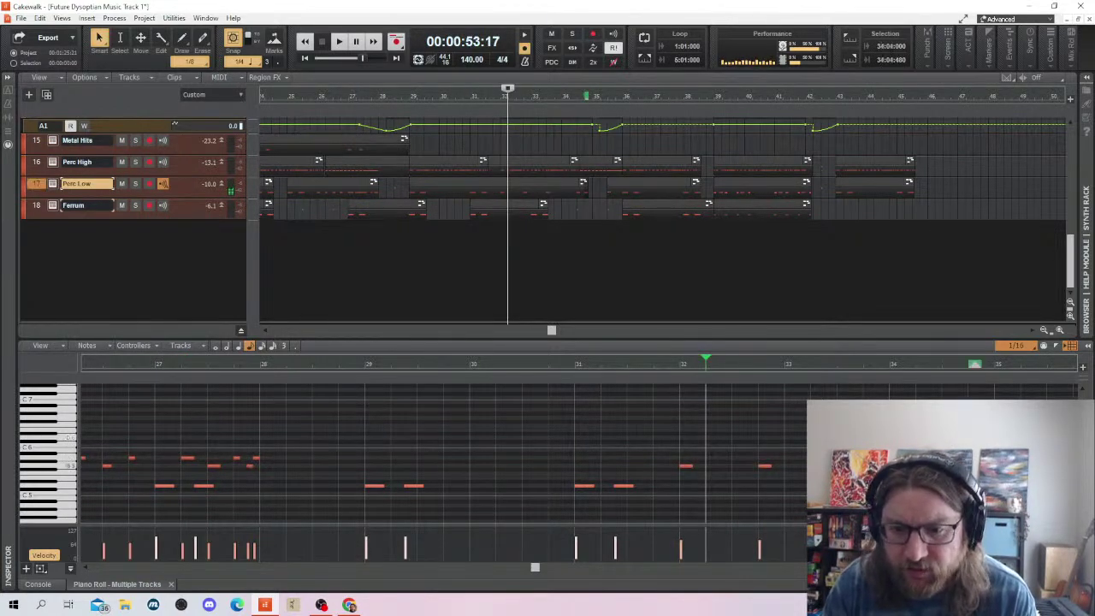
click(830, 363)
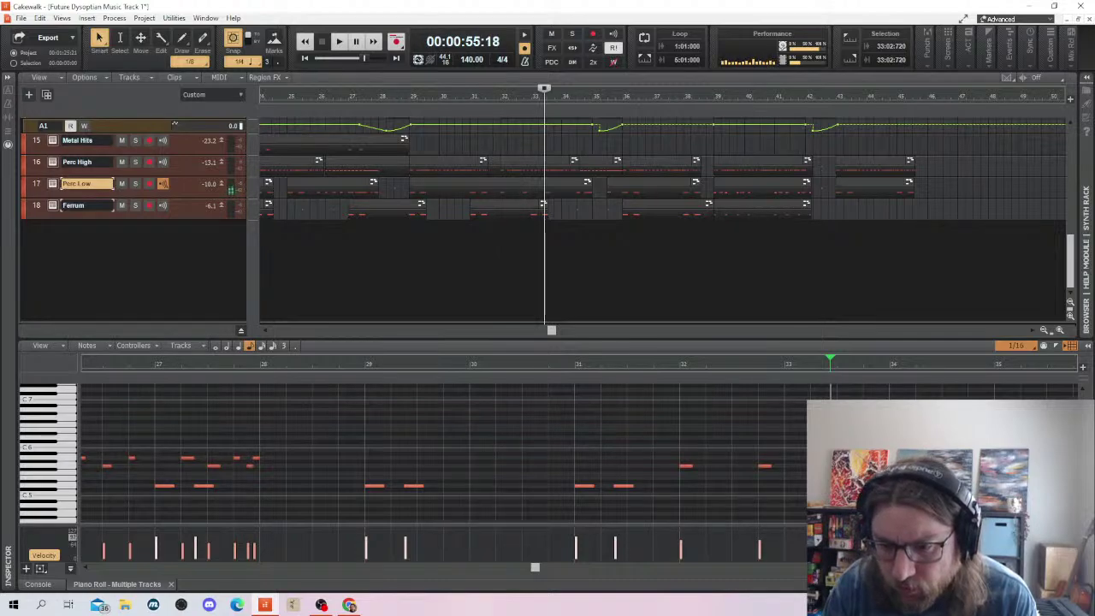
key(space)
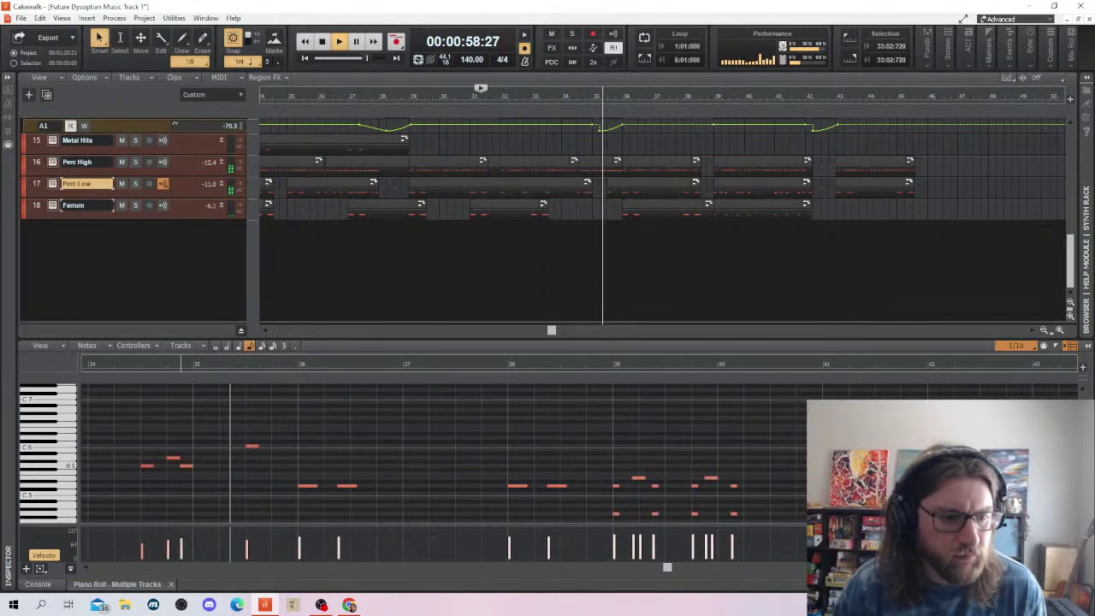
key(space)
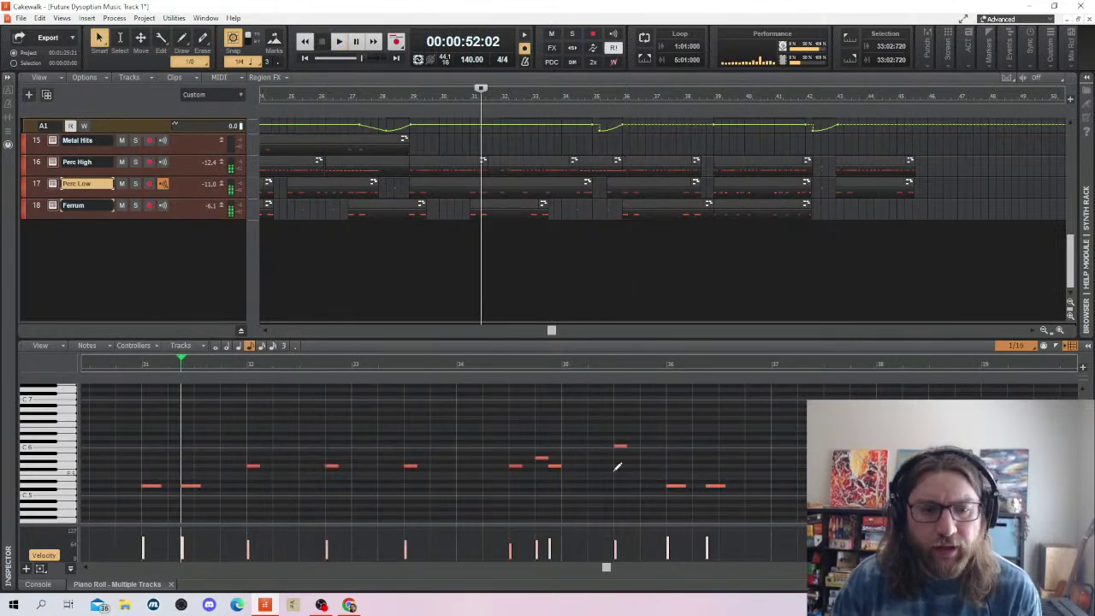
Replace the G5 hit at the end of measure 34 and the C6 hit in measure 35 with alternating G5 and A5 hits filling measure 35
right_click(552, 464)
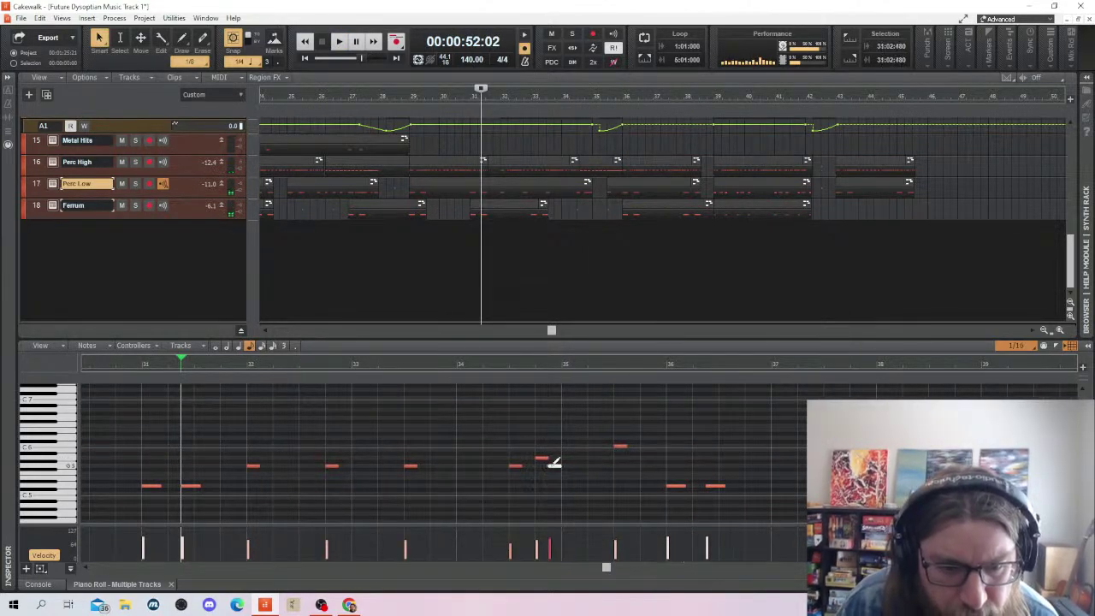
click(568, 465)
click(594, 458)
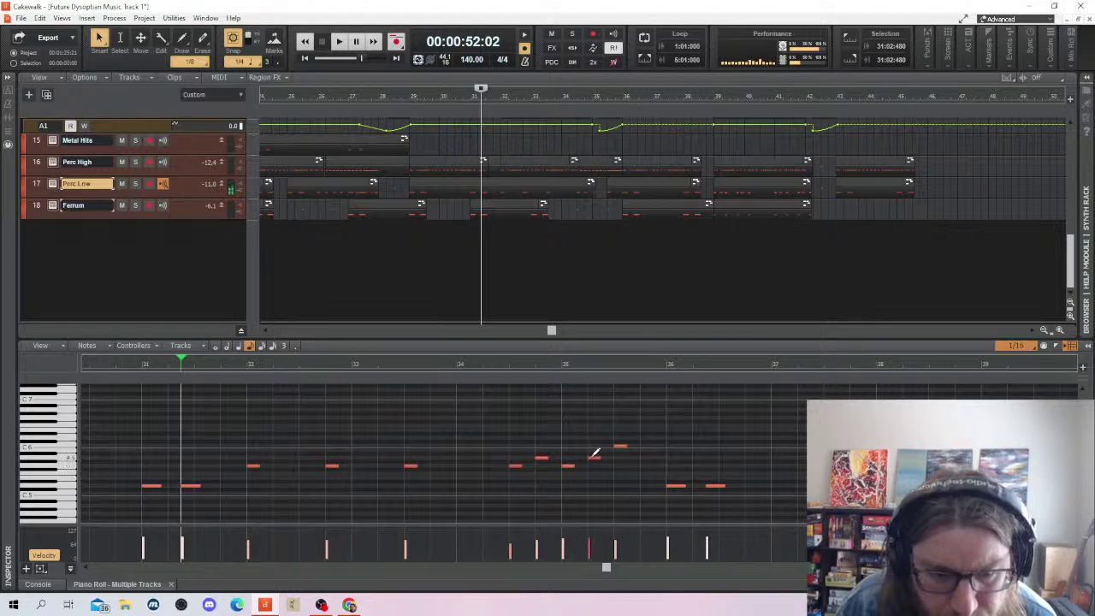
right_click(619, 447)
click(616, 465)
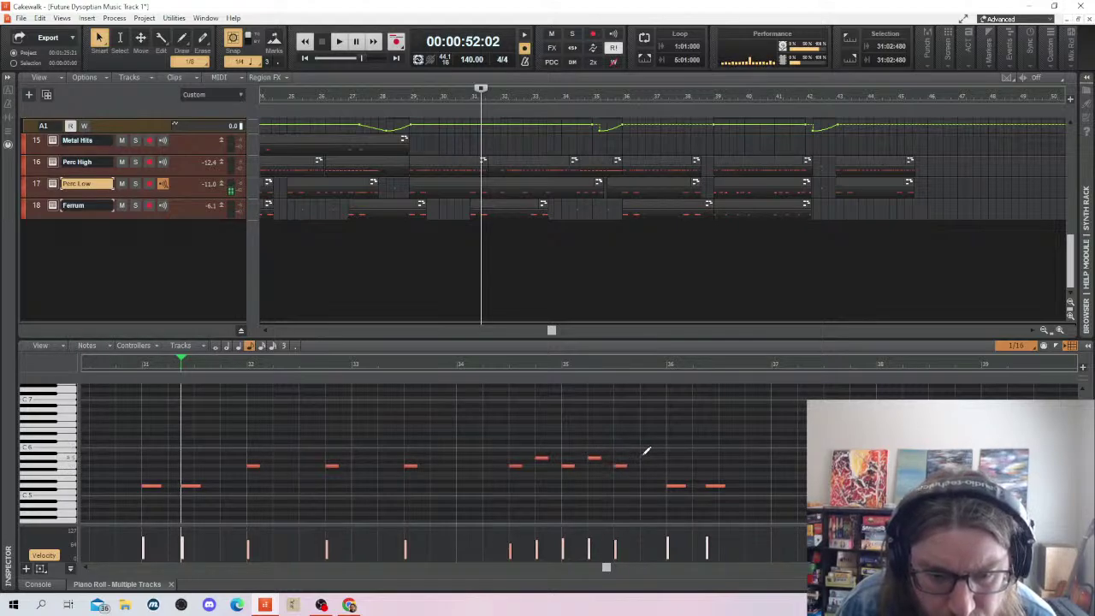
click(642, 459)
click(632, 458)
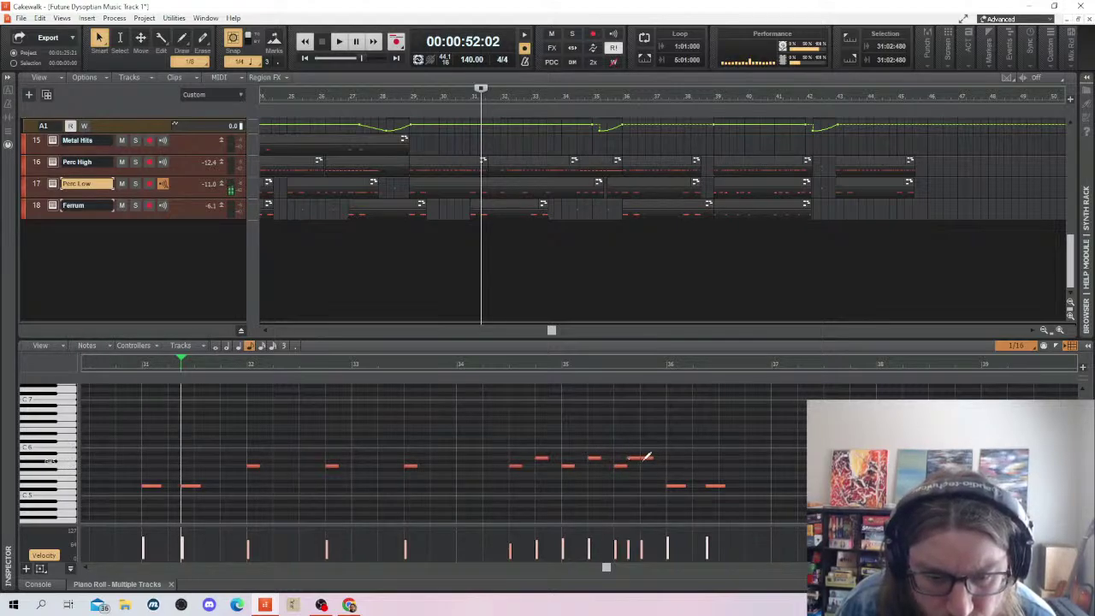
drag(648, 458, 652, 462)
click(656, 458)
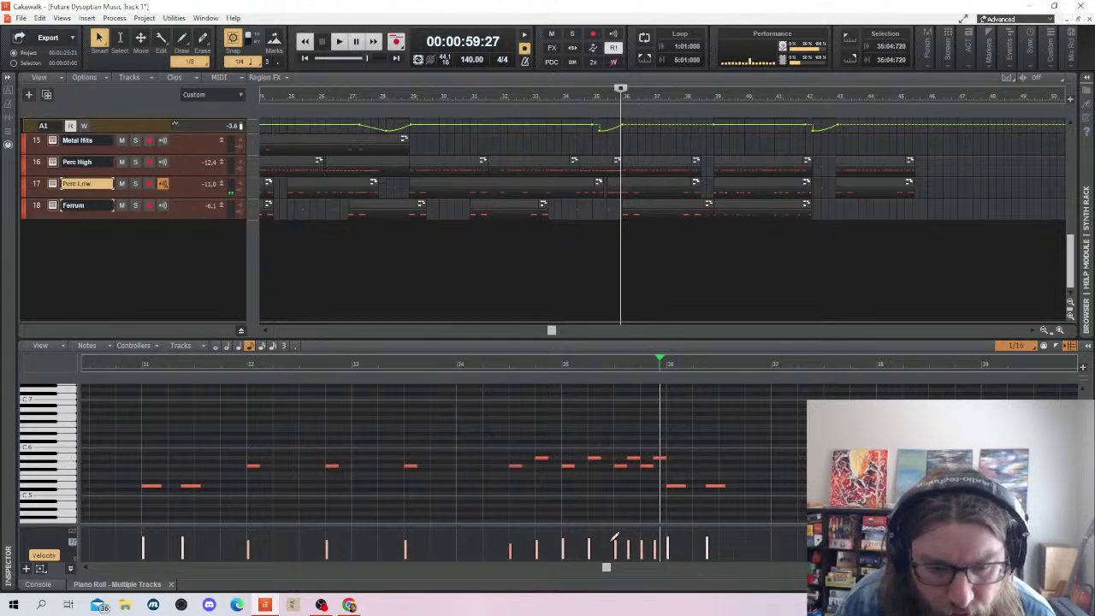
Raise the velocities of the last four G5 and A5 hits in measure 35 and play the fill from measure 34, beat 2
drag(614, 537, 672, 532)
key(space)
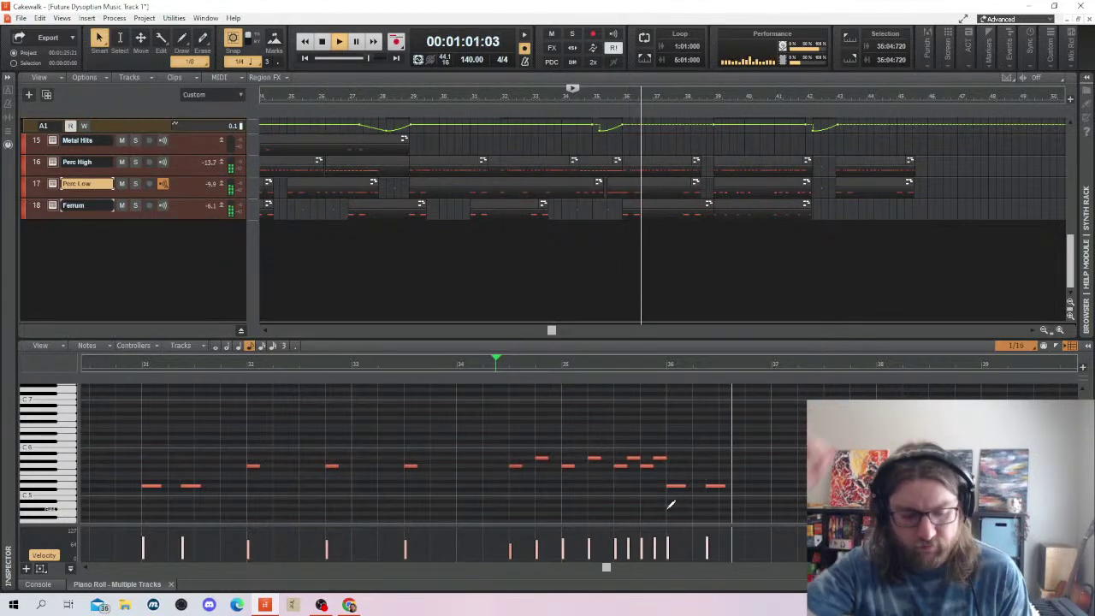
key(space)
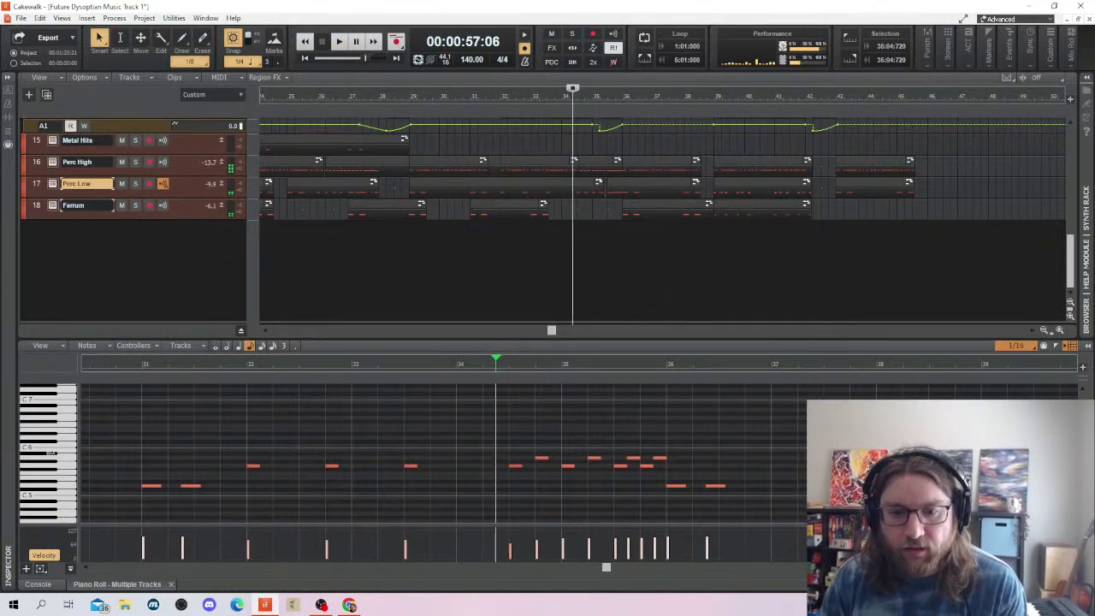
Add alternating sixteenth-note A5 and G5 hits on Perc Low in measure 37 and the second half of measure 38, and play them
click(772, 457)
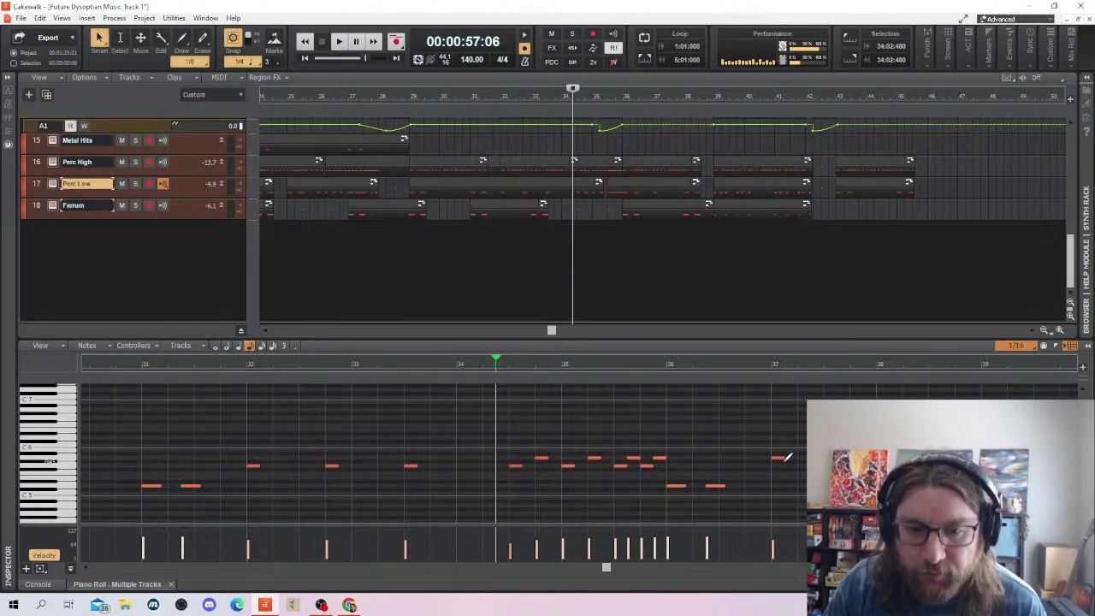
click(787, 462)
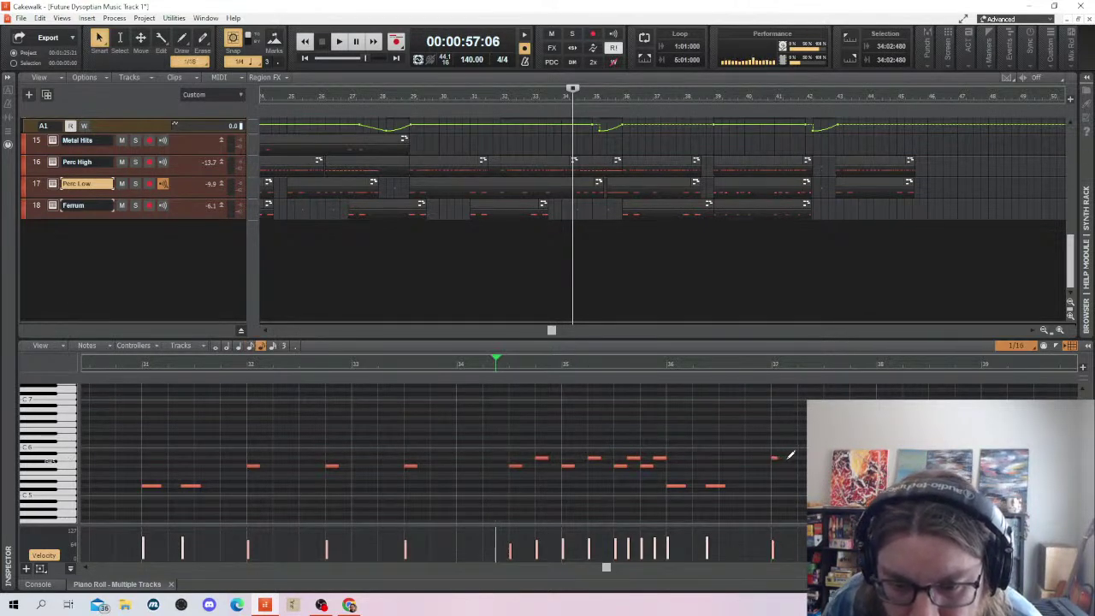
click(793, 457)
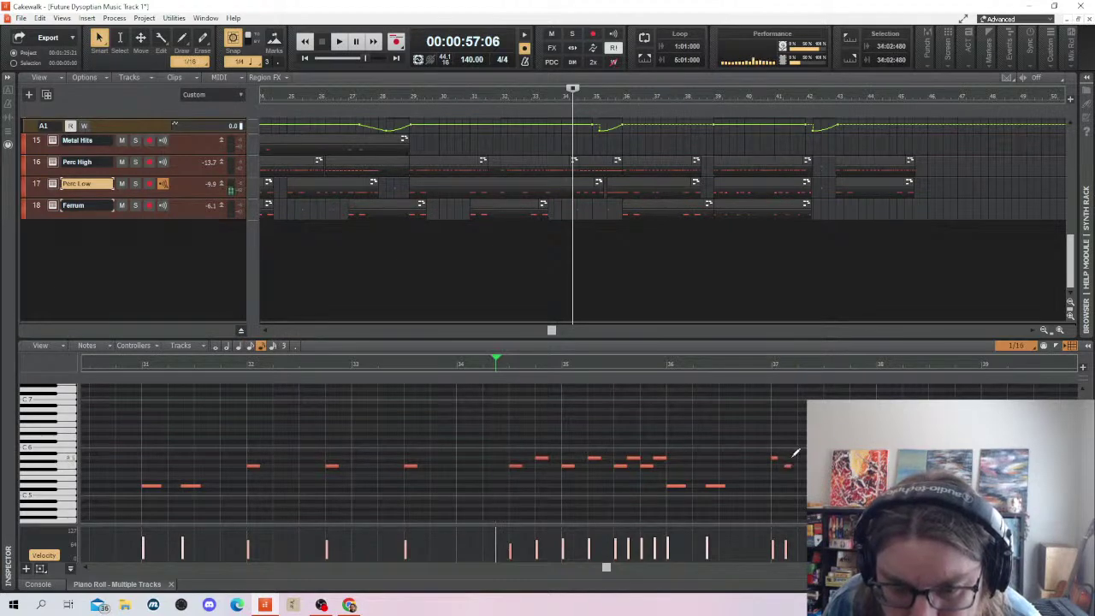
click(798, 465)
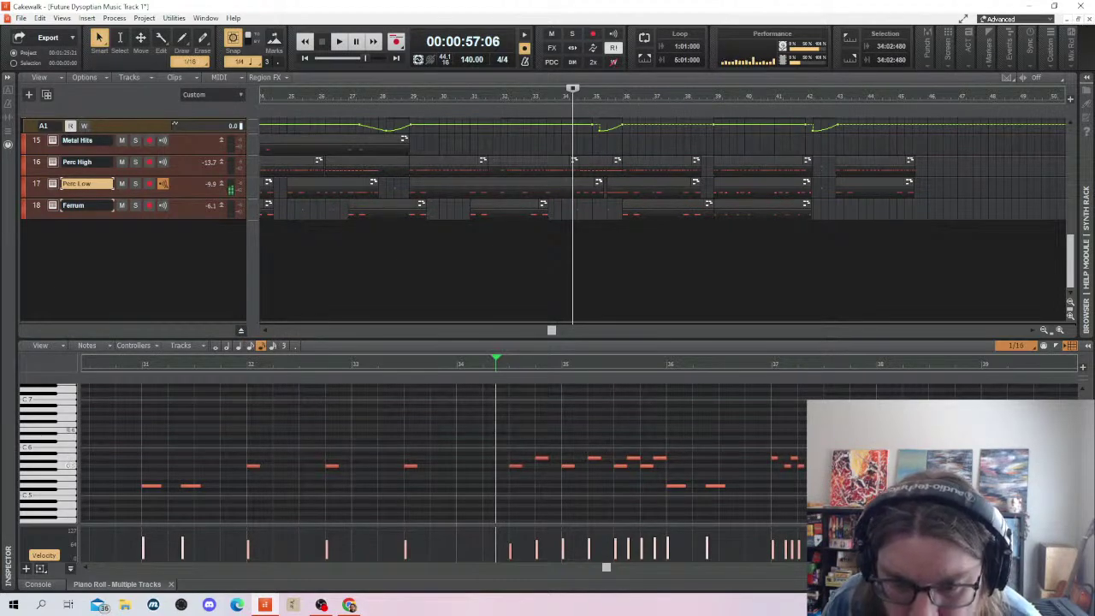
drag(806, 430, 825, 460)
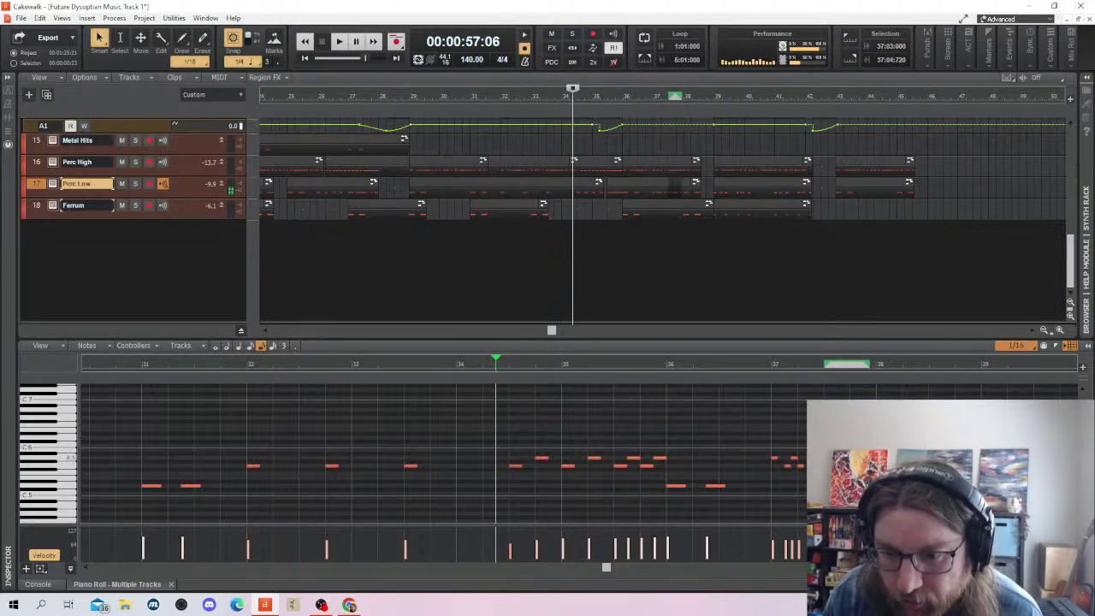
click(825, 460)
key(space)
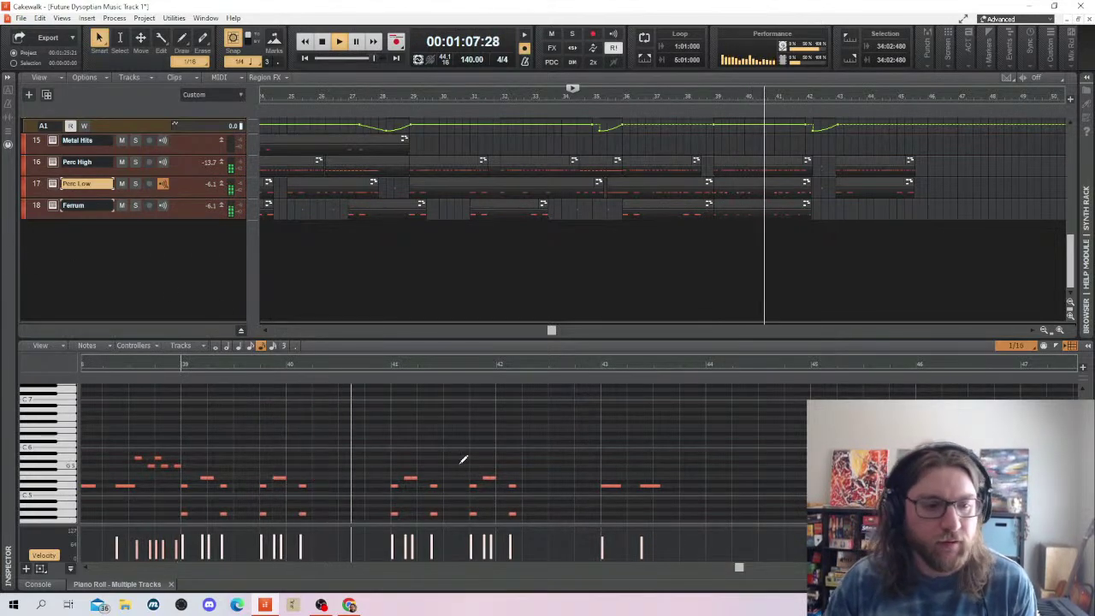
key(space)
Repeat the short A5 and G5 fill from measure 38 in the second halves of measures 40 and 42 on Perc Low
drag(658, 447, 1036, 461)
click(637, 439)
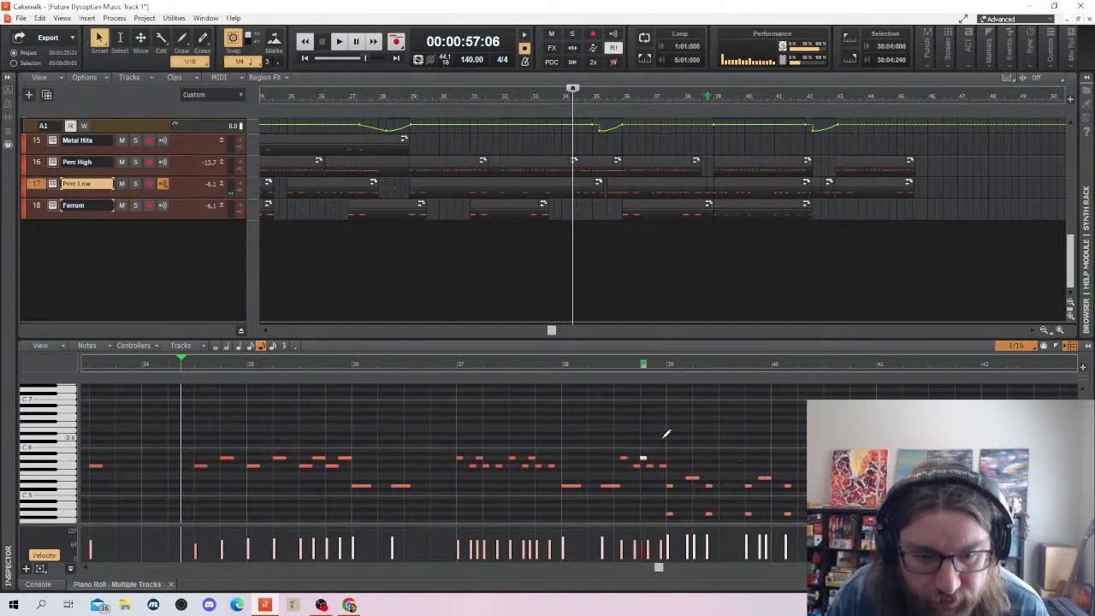
drag(665, 438, 828, 458)
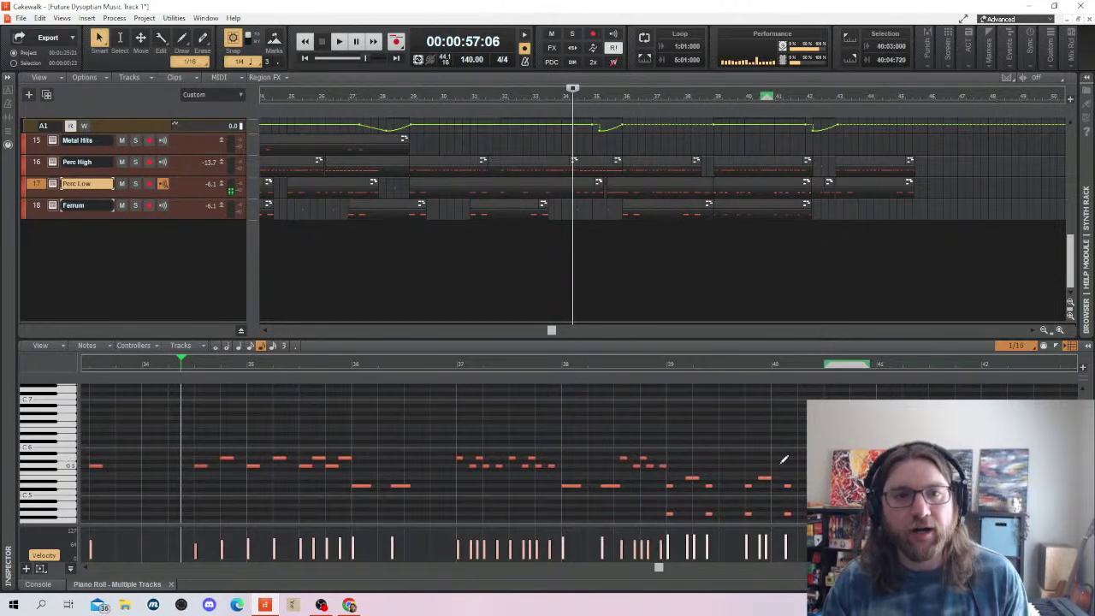
Save the project and play the arrangement from measure 36 to hear the new Perc Low fills
click(362, 420)
key(ctrl+s)
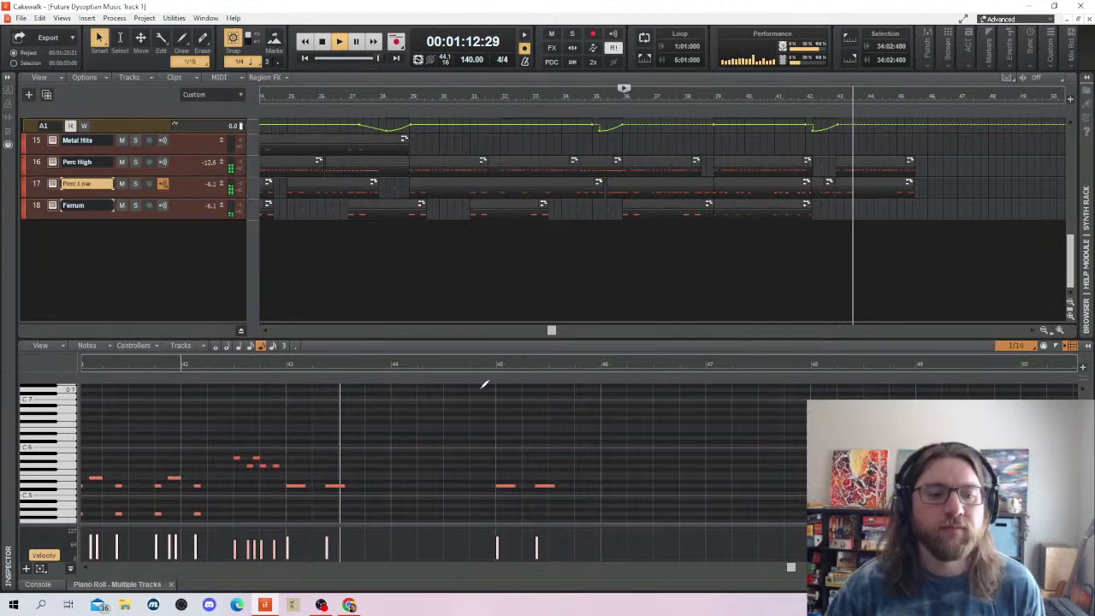
key(ctrl+s)
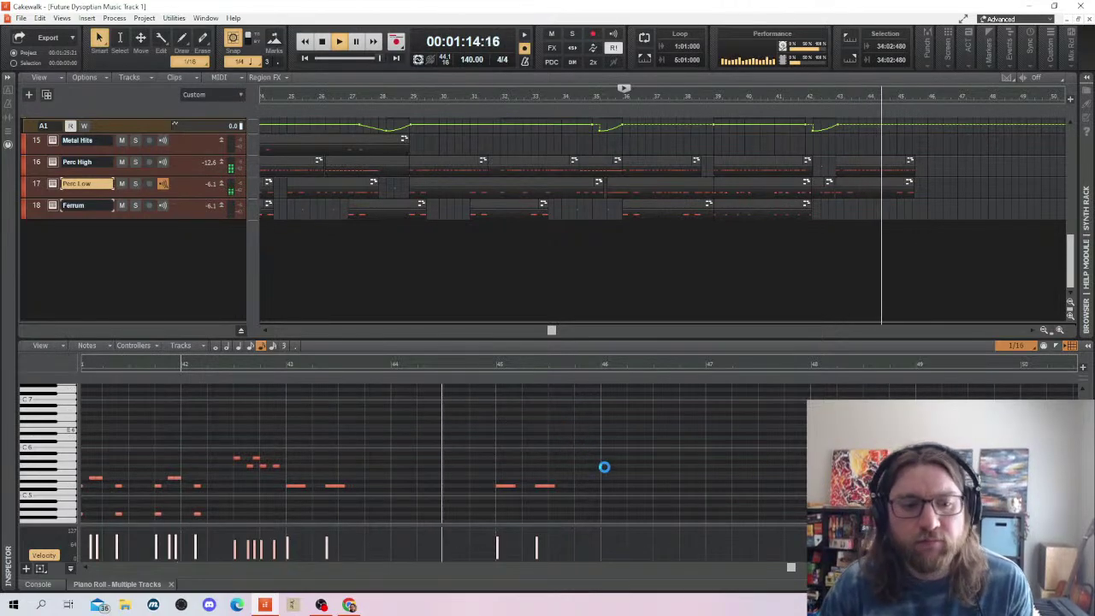
key(space)
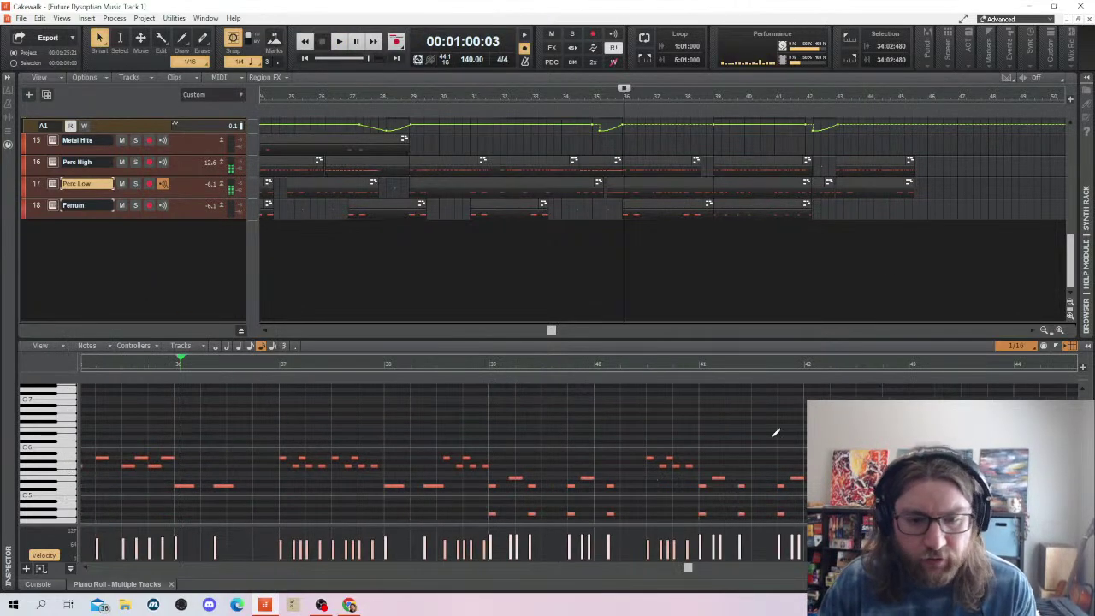
Enlarge the track area and review the clips on all tracks across the arrangement, especially where parts end after measure 42
scroll(772, 266, up, 5)
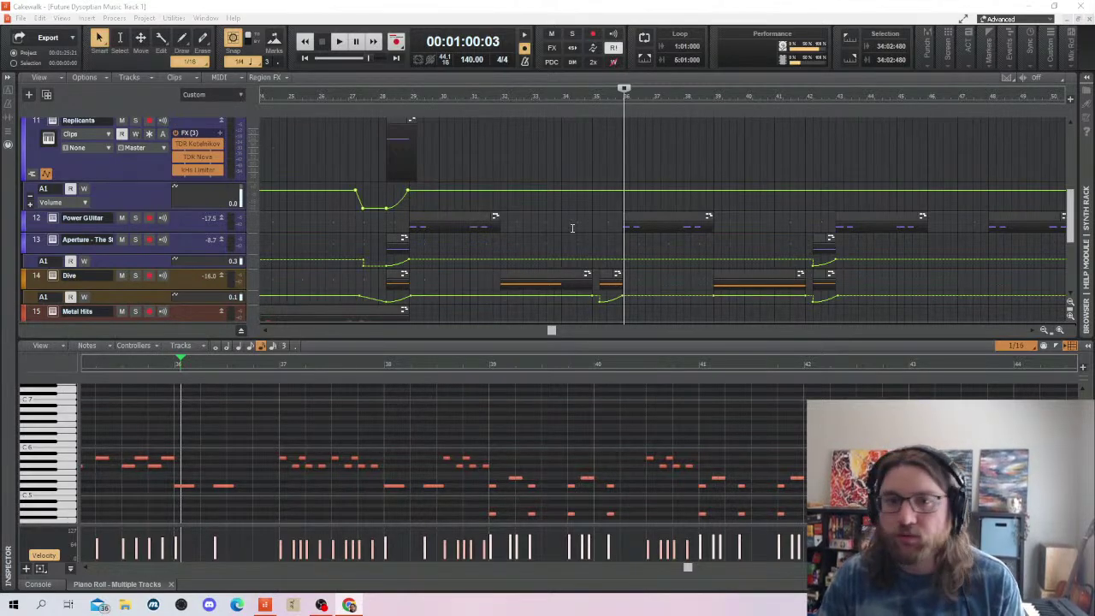
key(space)
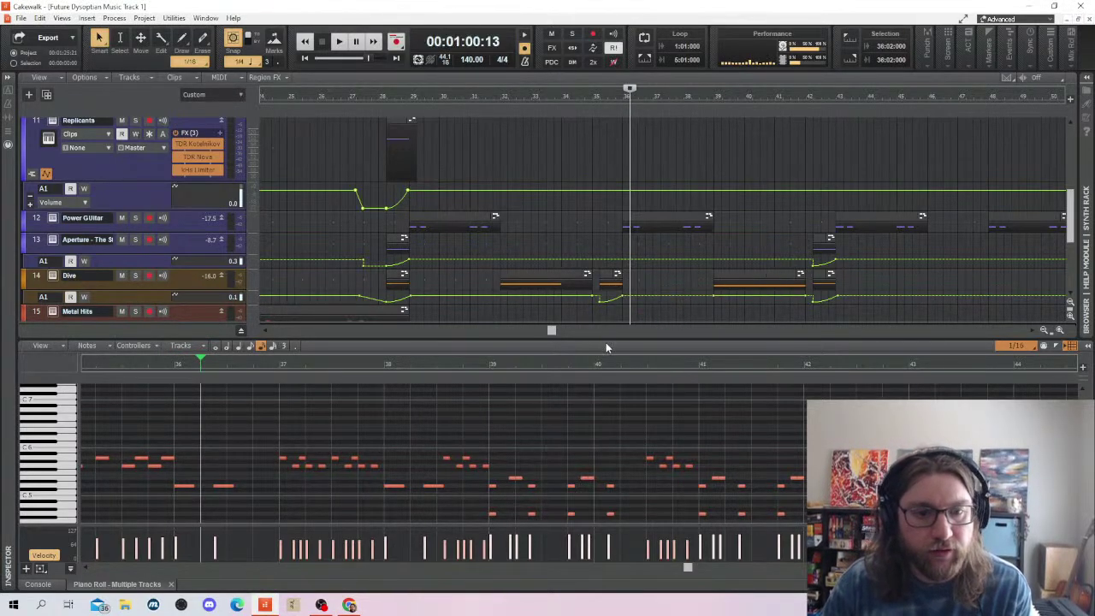
drag(606, 339, 616, 381)
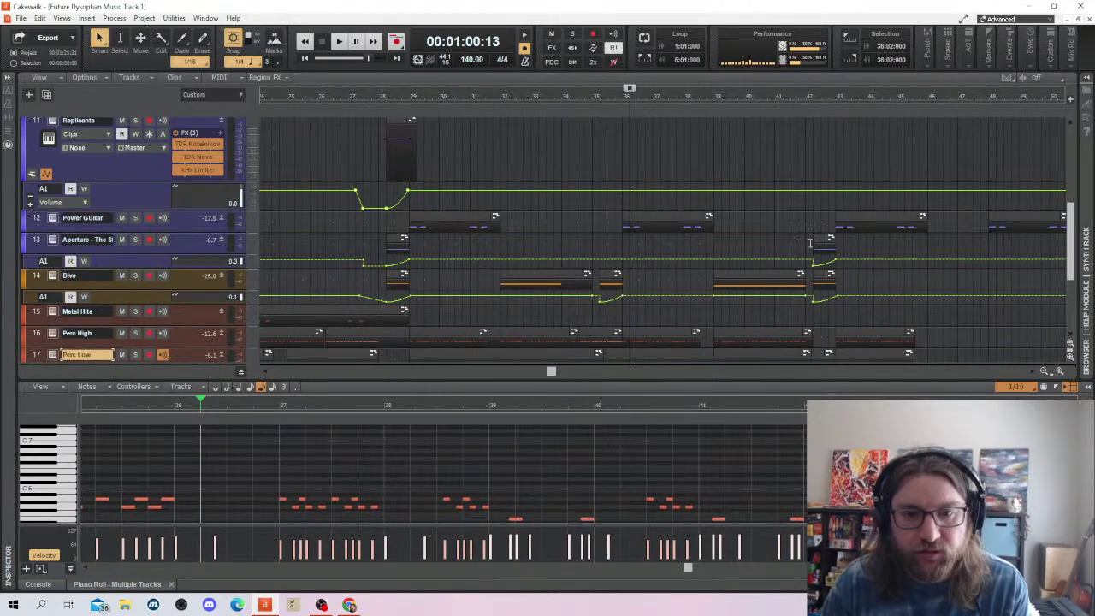
scroll(804, 187, up, 5)
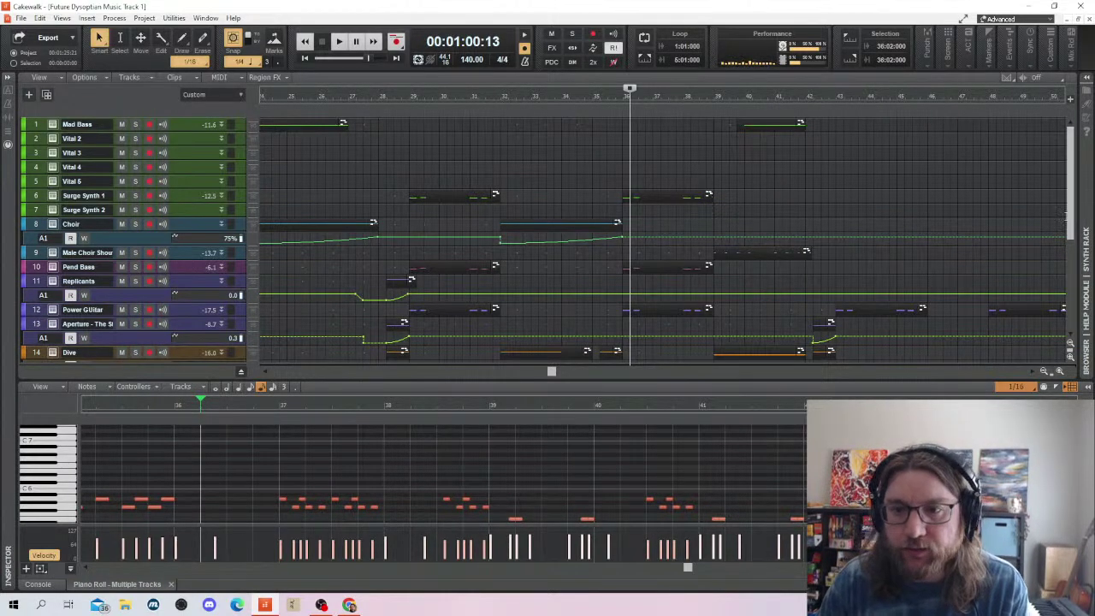
scroll(717, 330, down, 5)
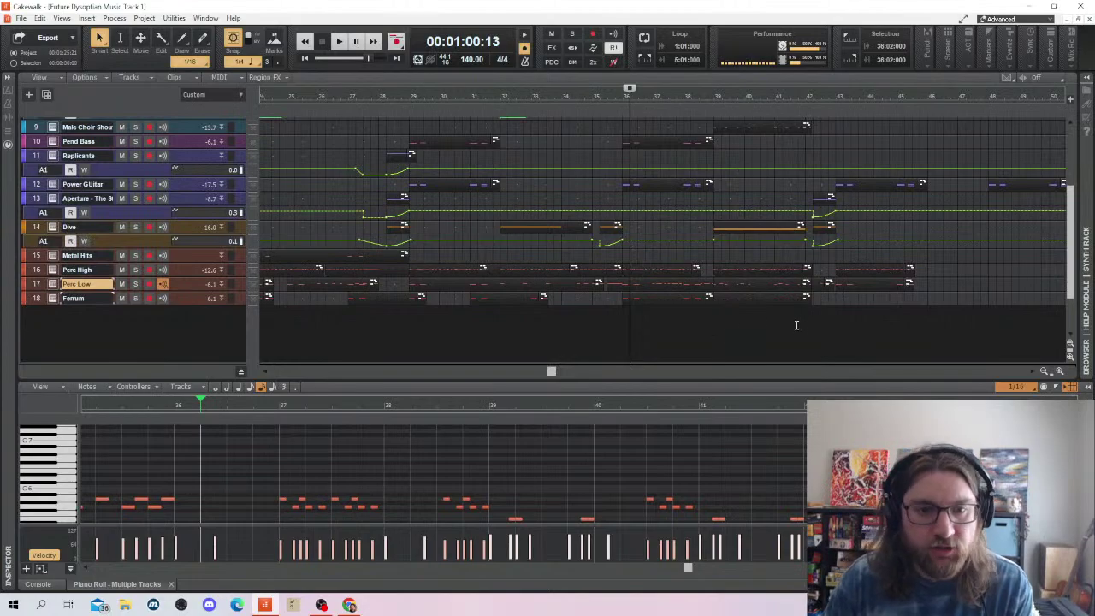
drag(557, 380, 668, 379)
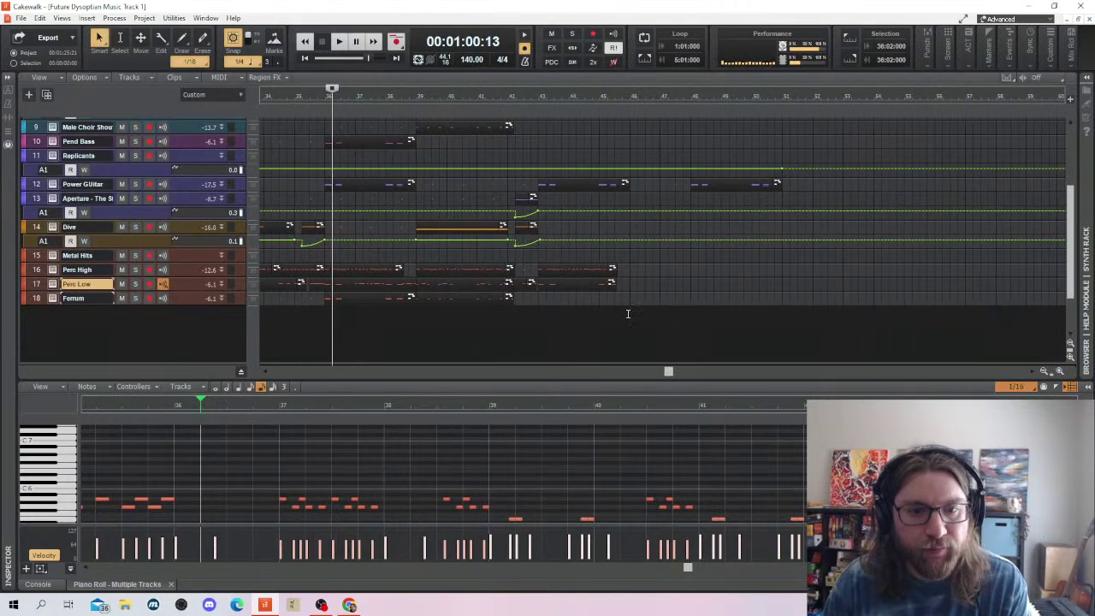
click(629, 314)
scroll(632, 316, down, 1)
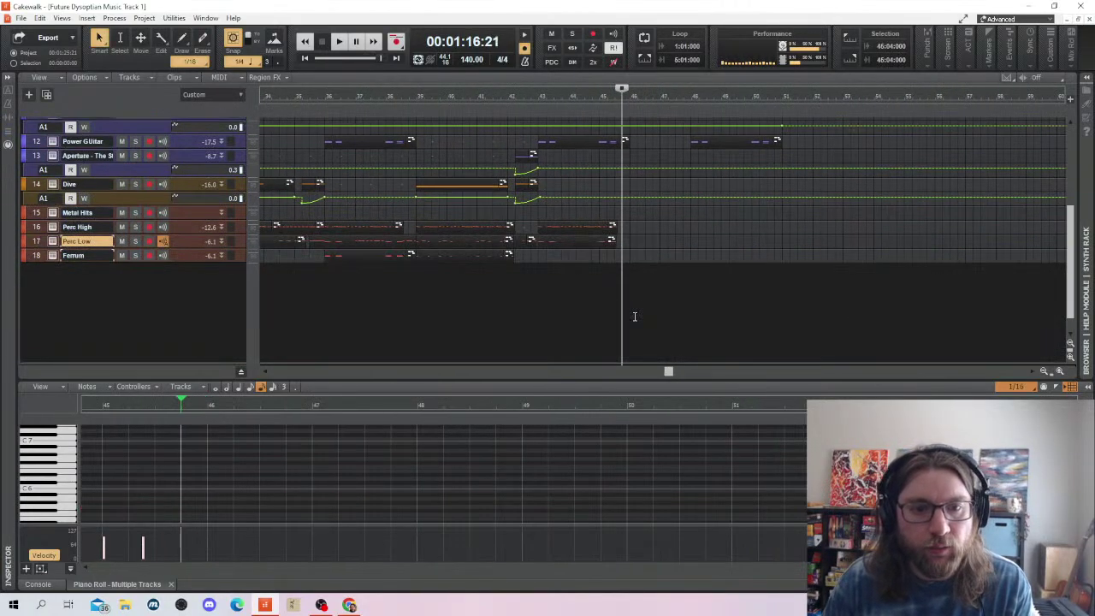
click(533, 136)
scroll(591, 242, up, 6)
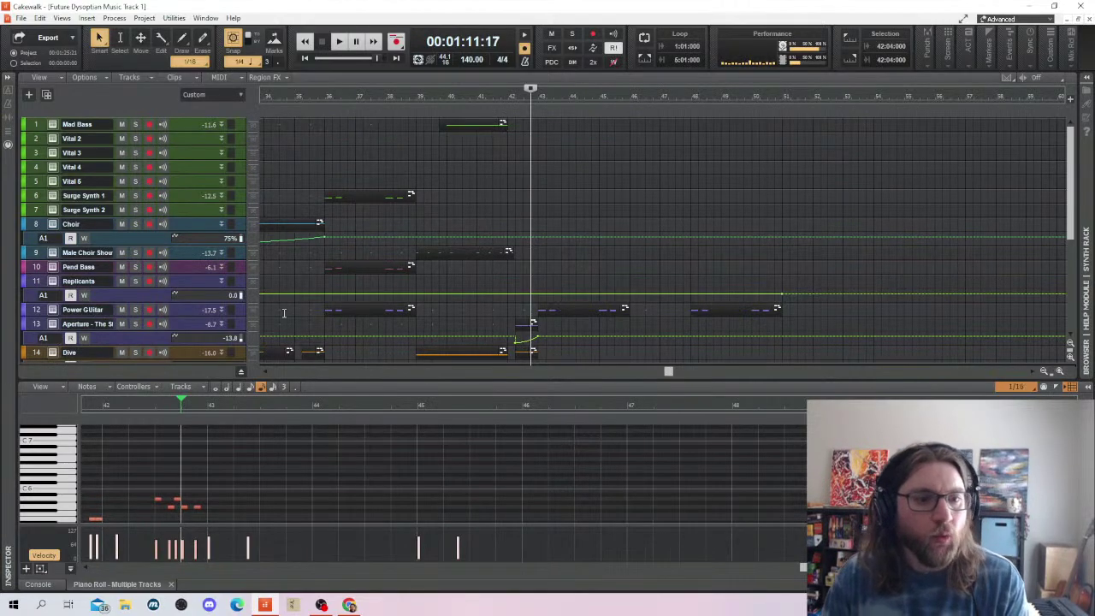
drag(667, 378, 581, 377)
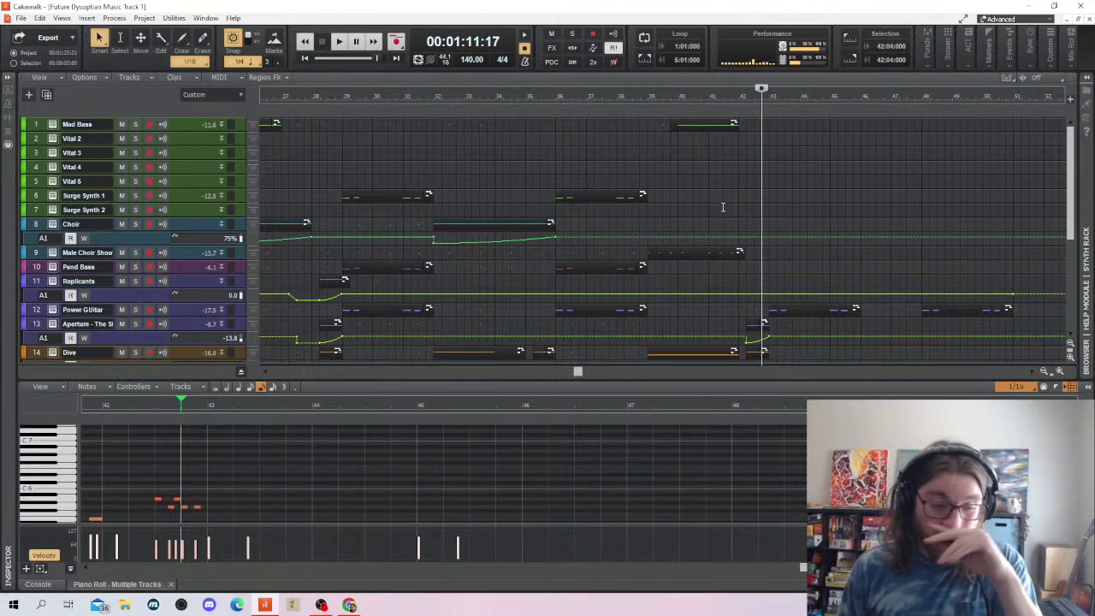
scroll(704, 198, down, 2)
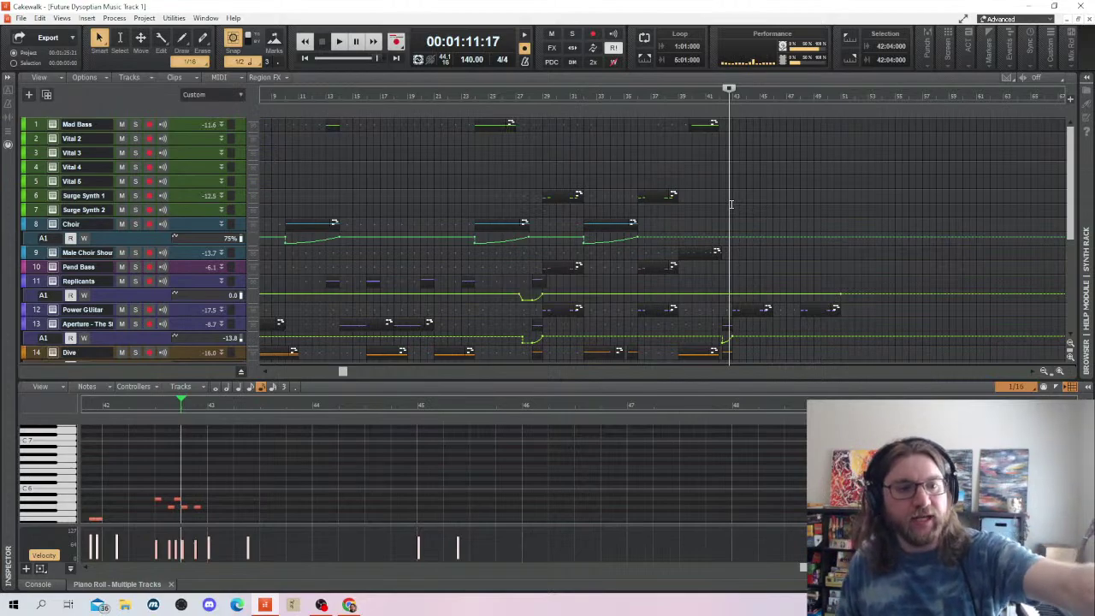
Solo Surge Synth 1, play it from measure 29, and turn its solo off again
drag(343, 372, 265, 385)
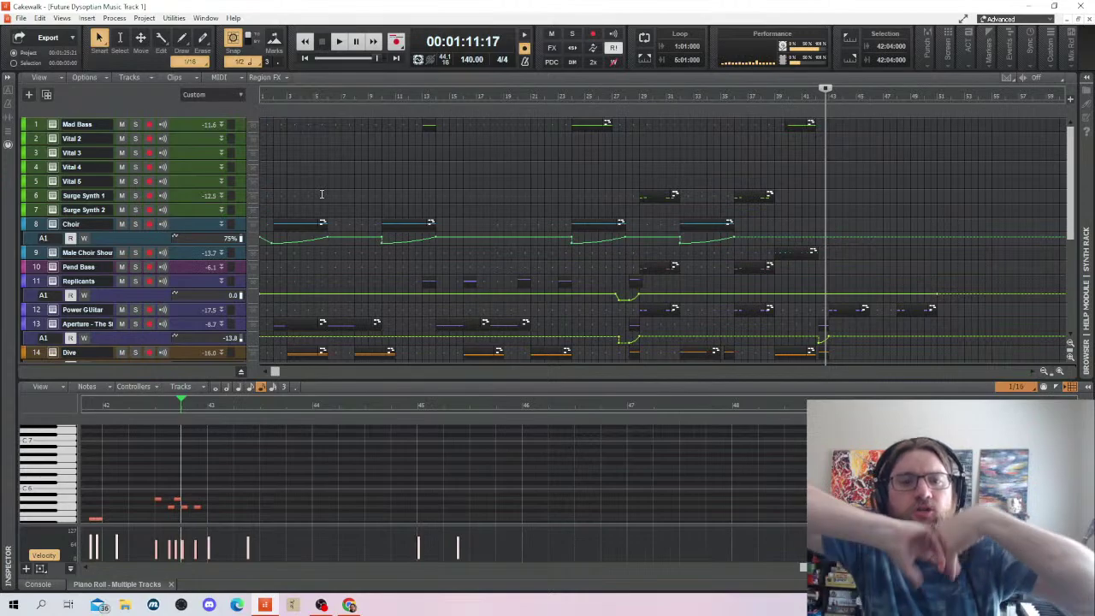
click(646, 99)
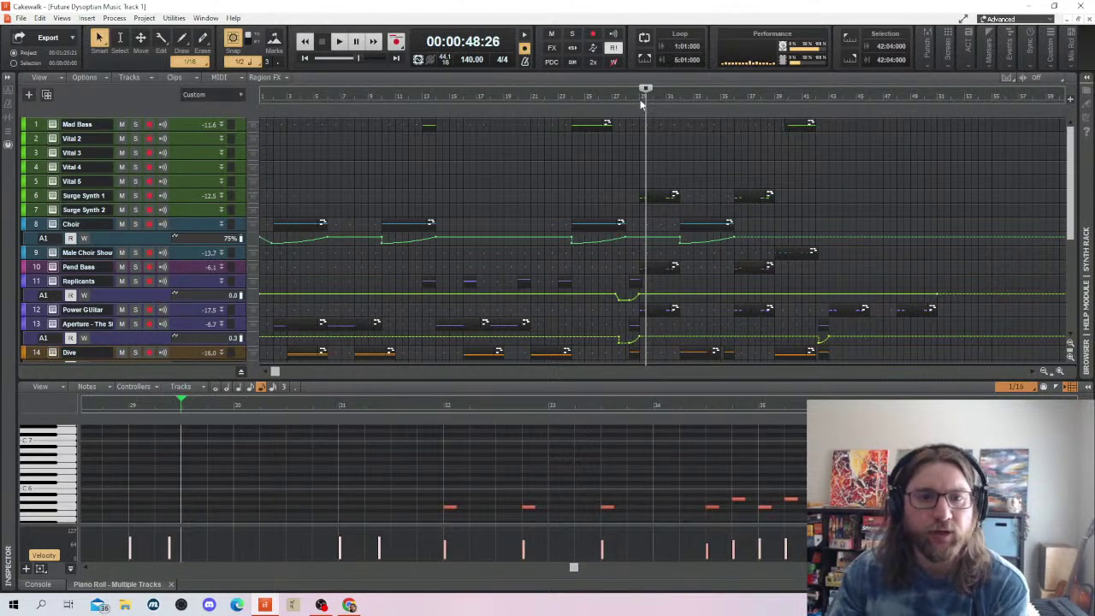
click(642, 101)
scroll(672, 163, down, 1)
scroll(641, 218, up, 1)
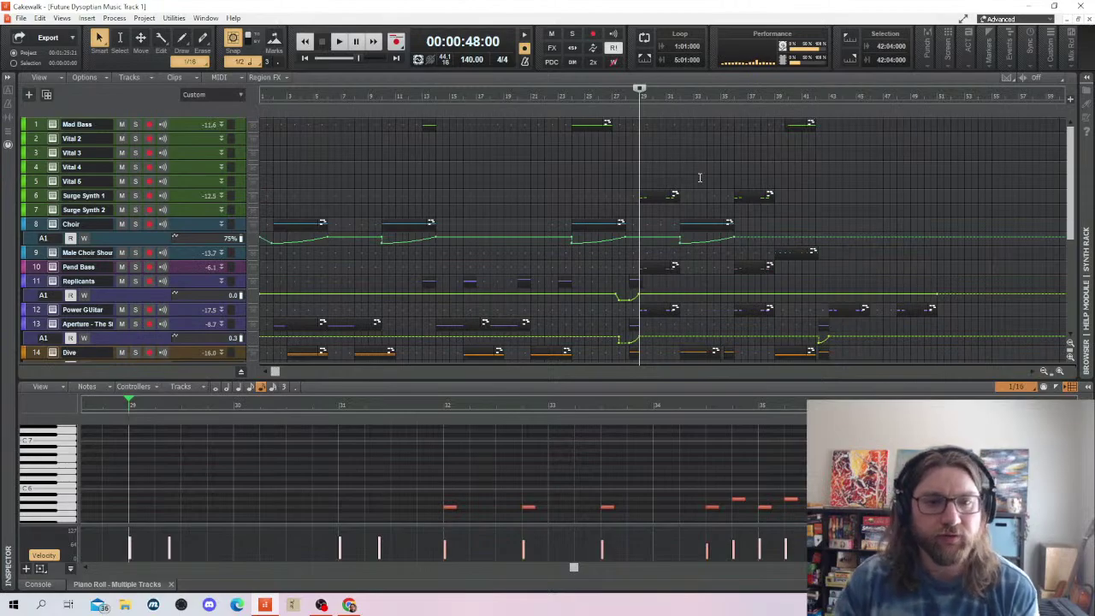
click(135, 195)
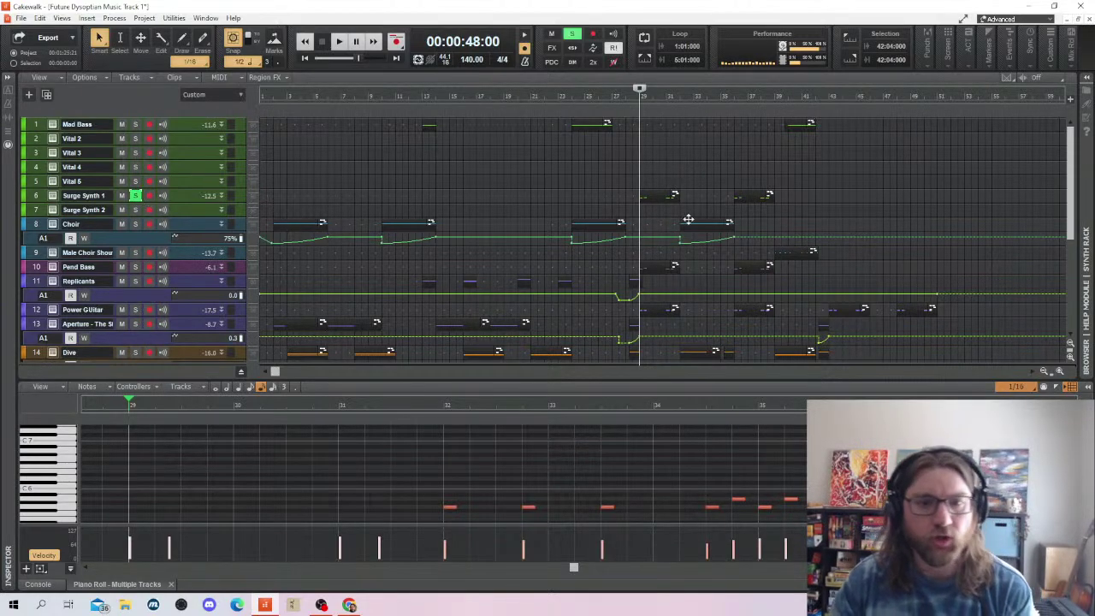
key(space)
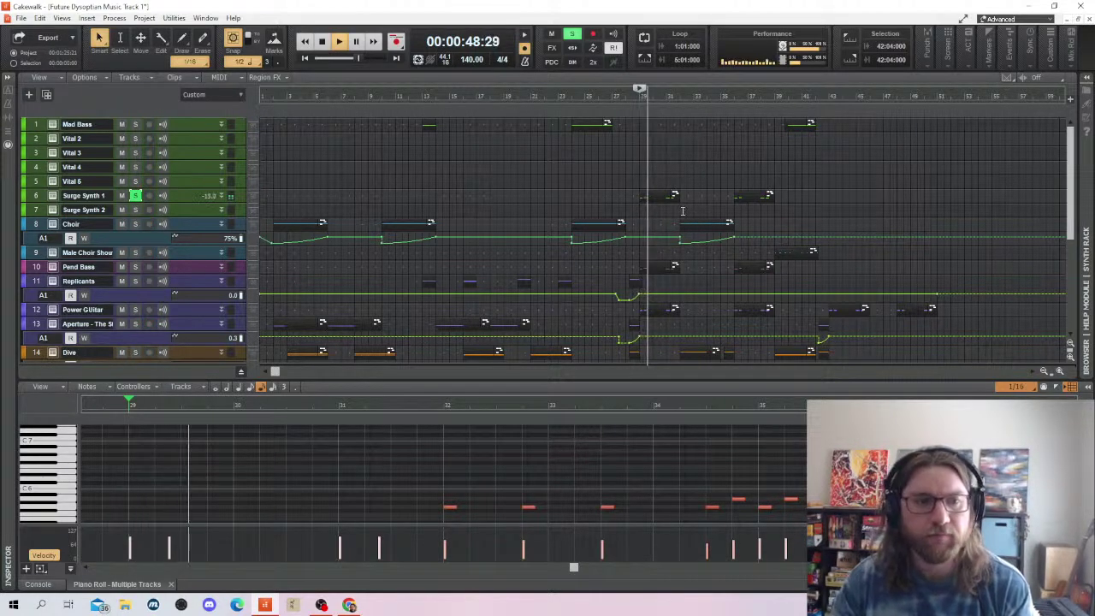
click(136, 195)
key(space)
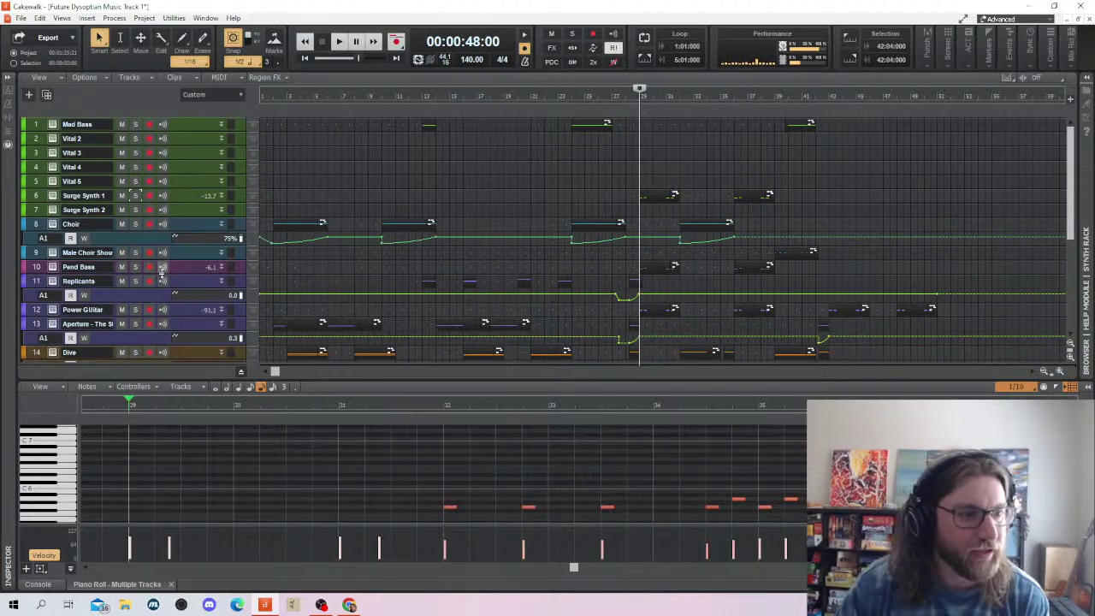
Enlarge the Pend Bass track and play it soloed from measure 29
drag(184, 258, 183, 311)
click(134, 275)
key(space)
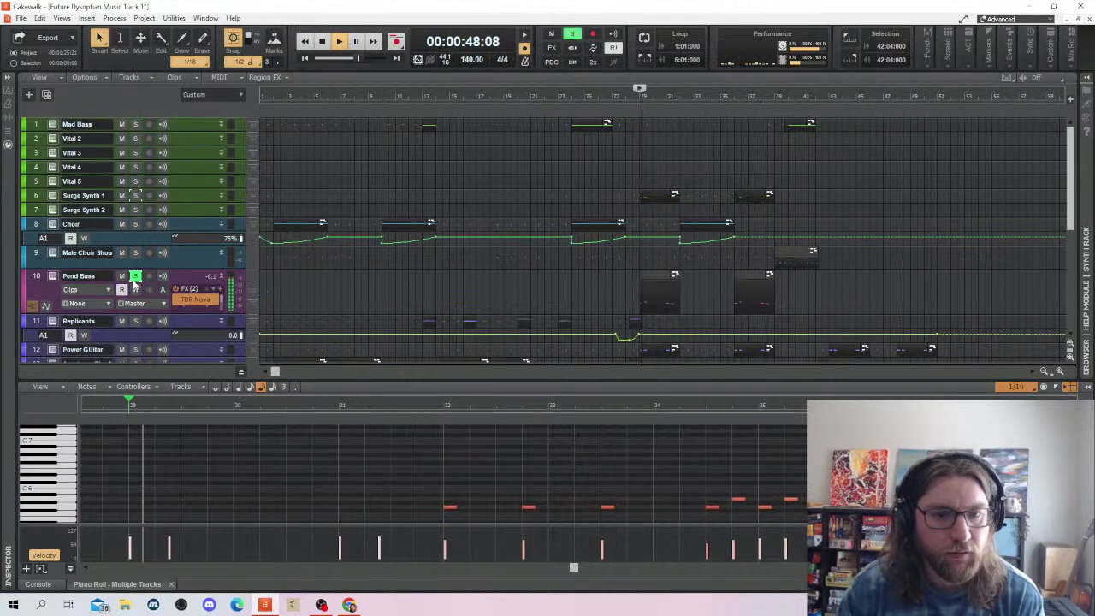
key(space)
Switch the solo from Pend Bass to Power GUitar, play it from measure 29, and clear the solo
scroll(732, 248, down, 1)
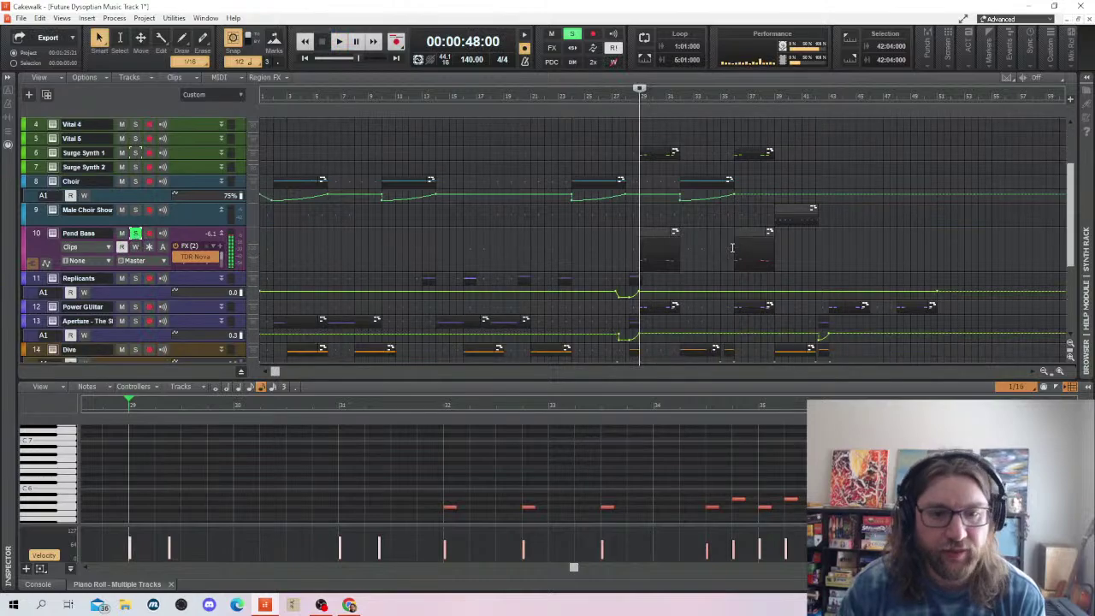
scroll(685, 256, down, 1)
click(135, 190)
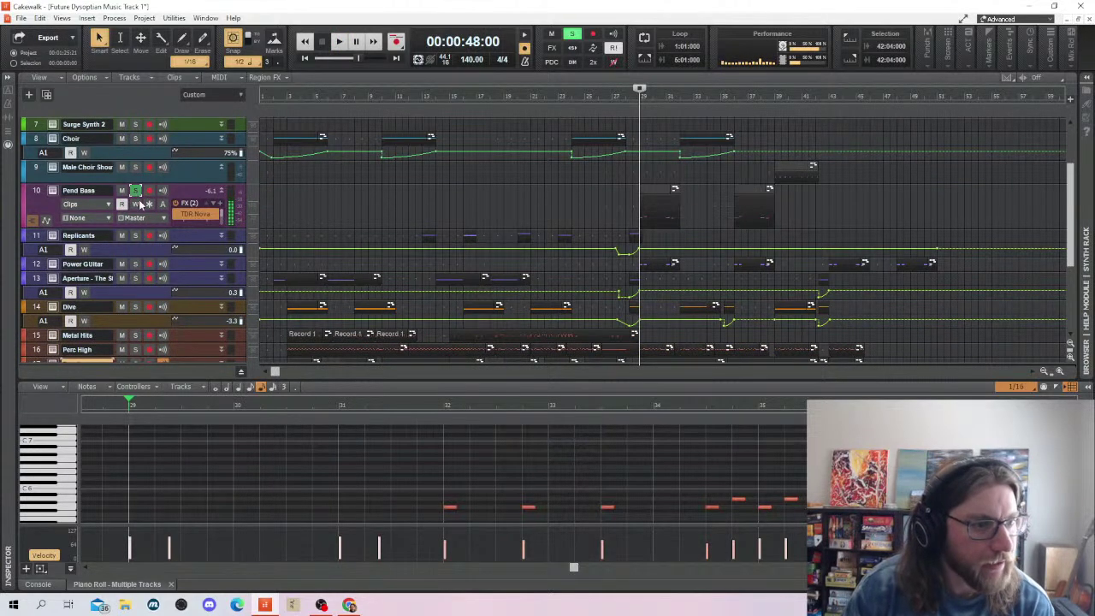
click(135, 263)
key(space)
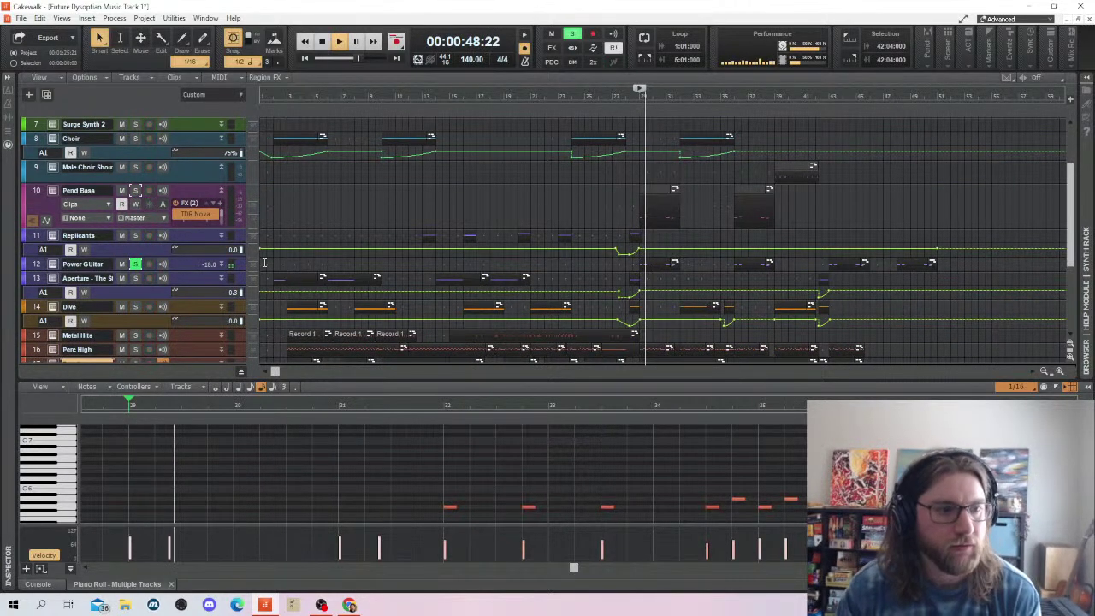
click(135, 263)
key(space)
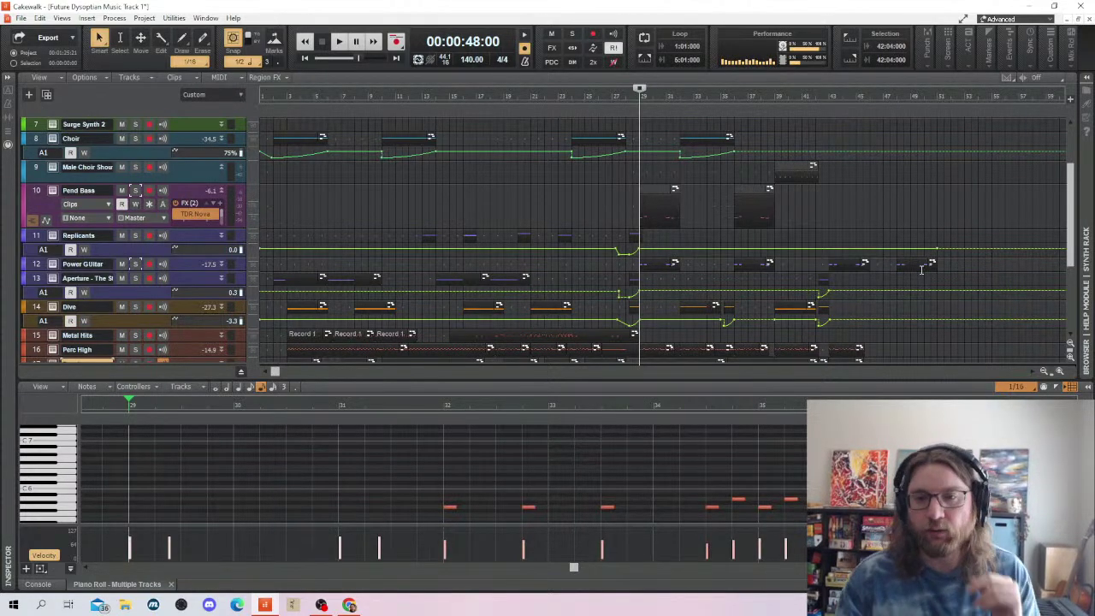
Copy the long opening Perc High clip to measure 48 on the same track
click(943, 272)
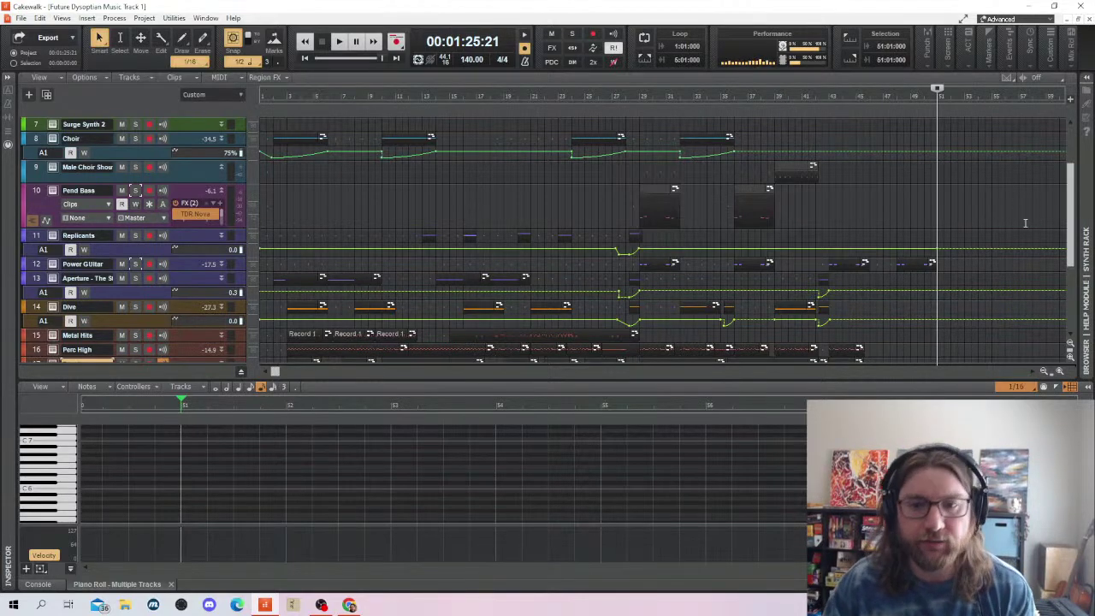
scroll(1006, 257, down, 2)
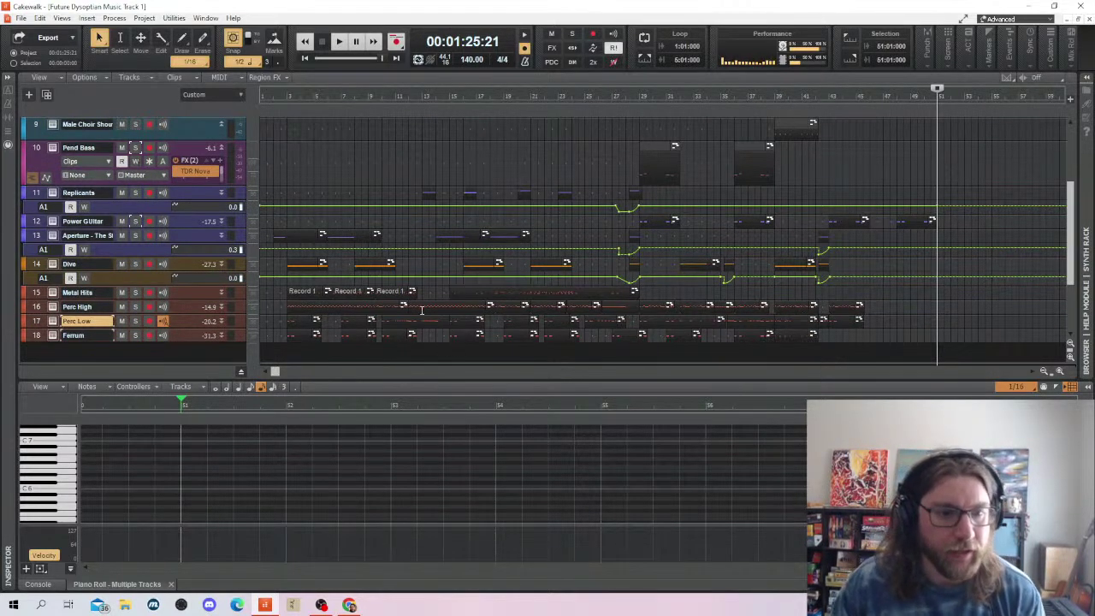
click(308, 305)
drag(314, 306, 912, 315)
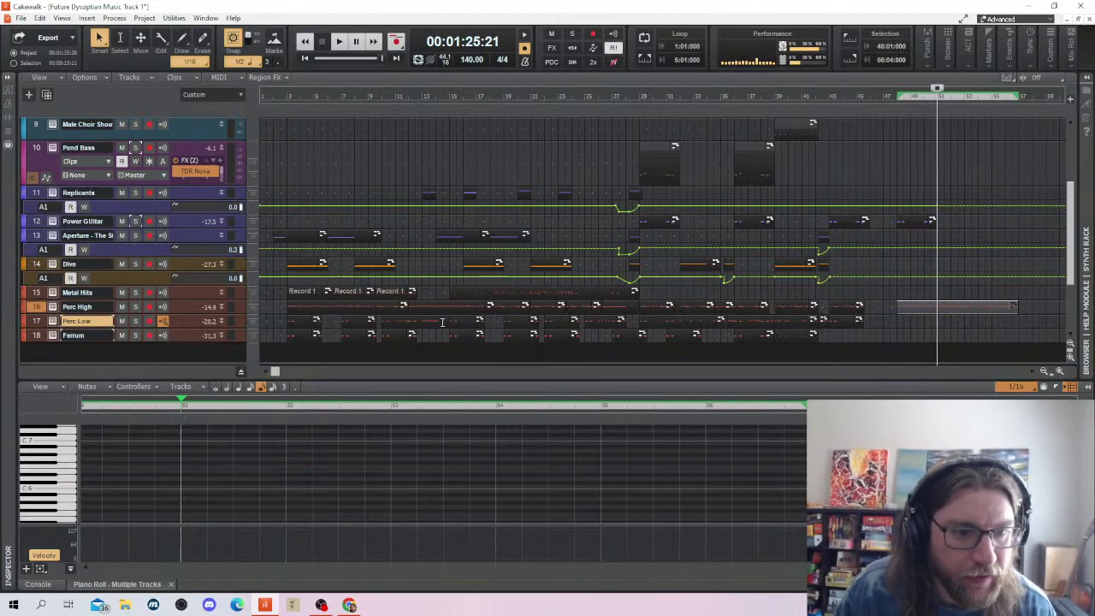
Copy earlier Perc Low clips to measure 48 onward, placed back to back through about measure 57
click(598, 322)
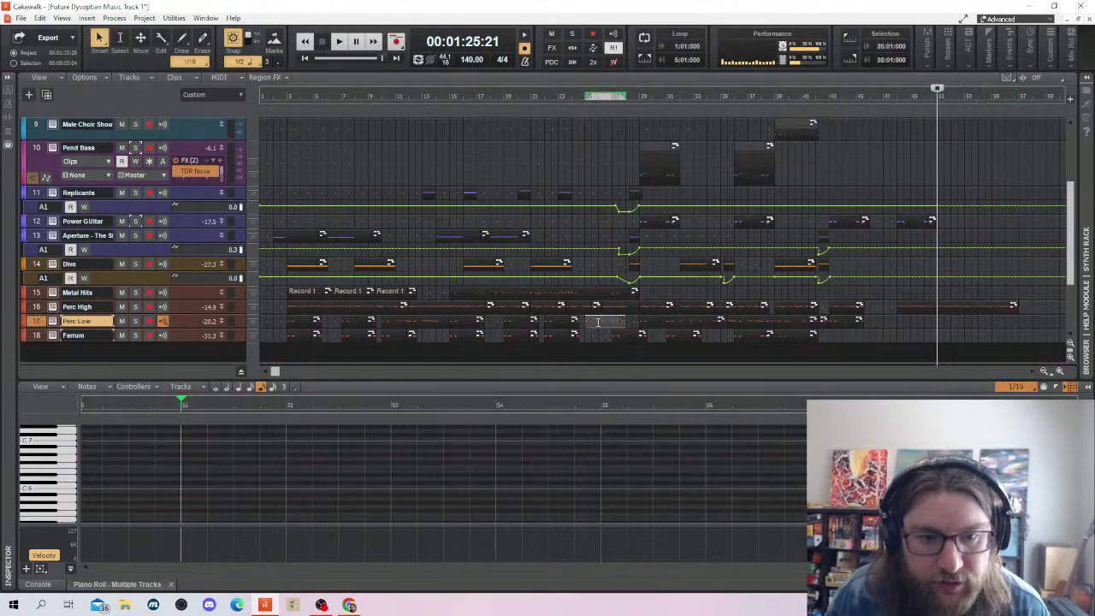
drag(416, 322, 910, 320)
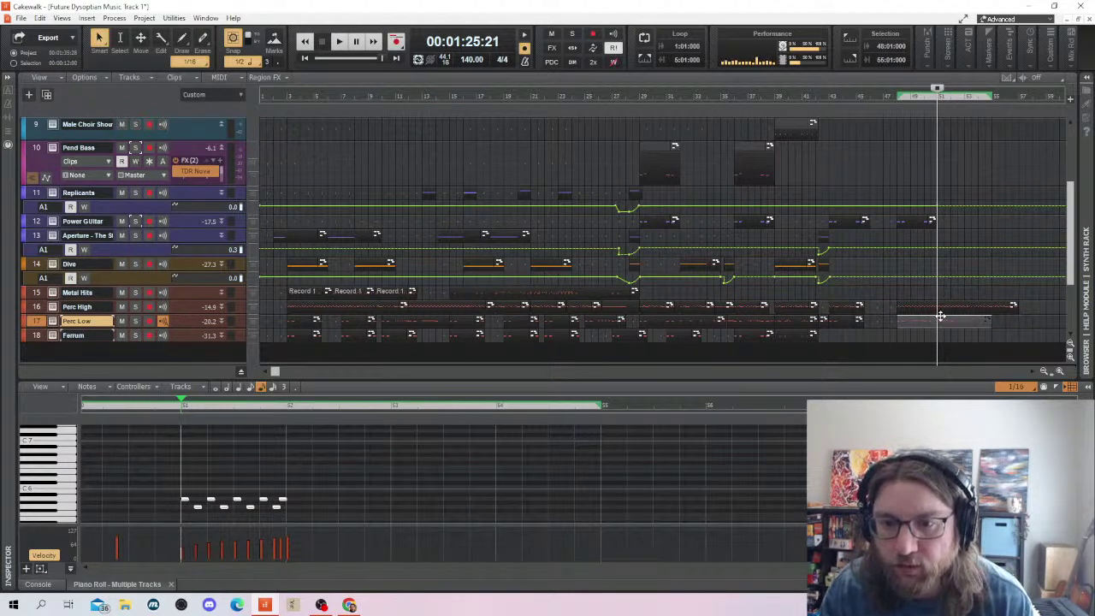
drag(988, 329, 1019, 312)
click(900, 320)
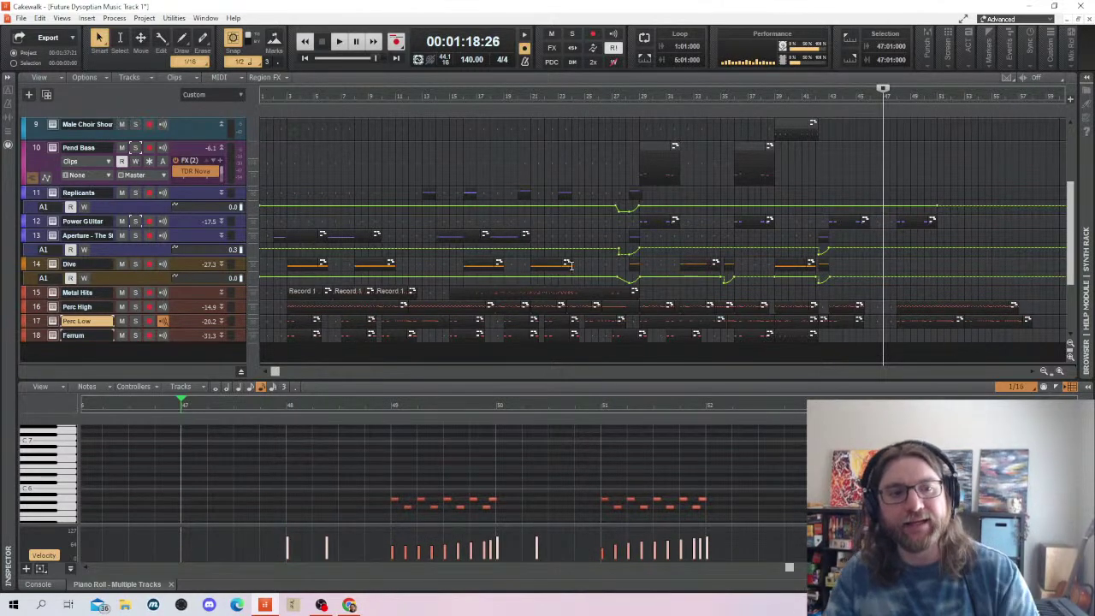
Delete the Power GUitar clip that starts at measure 48
click(893, 291)
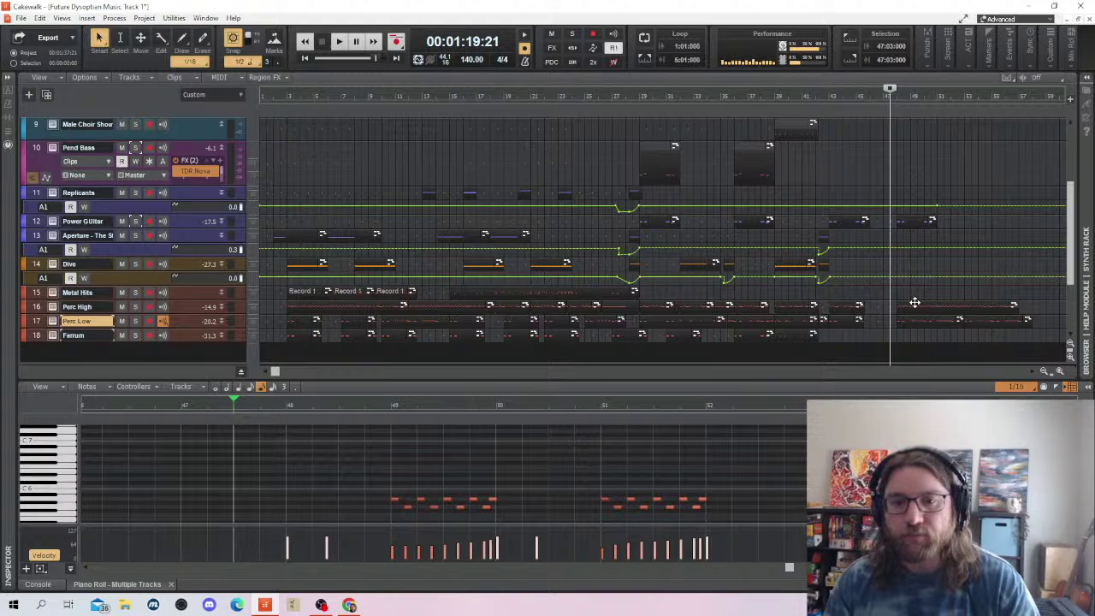
click(898, 301)
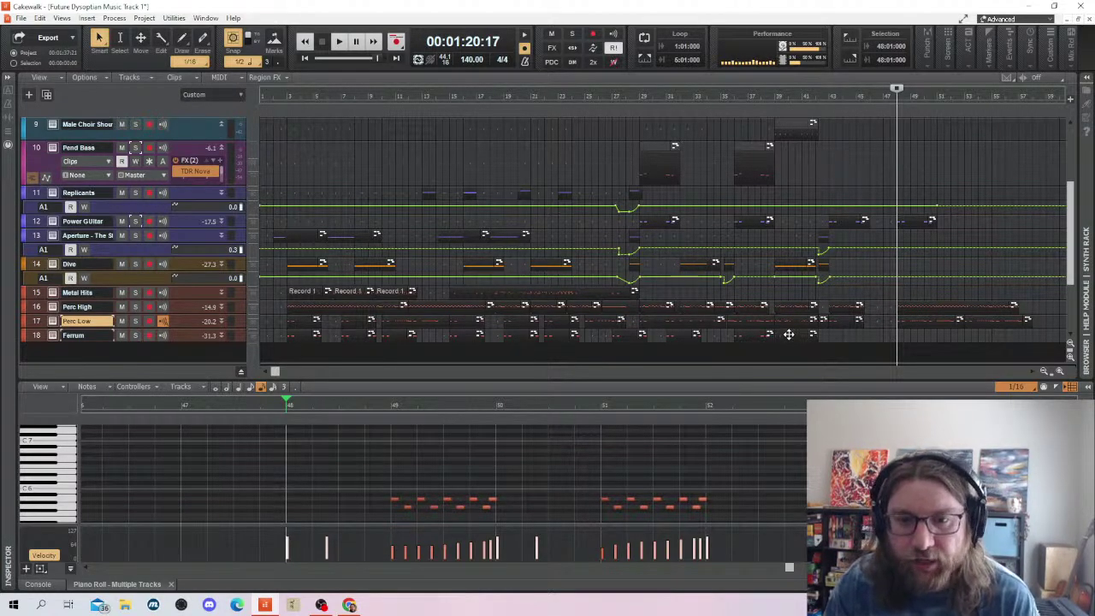
scroll(879, 292, up, 3)
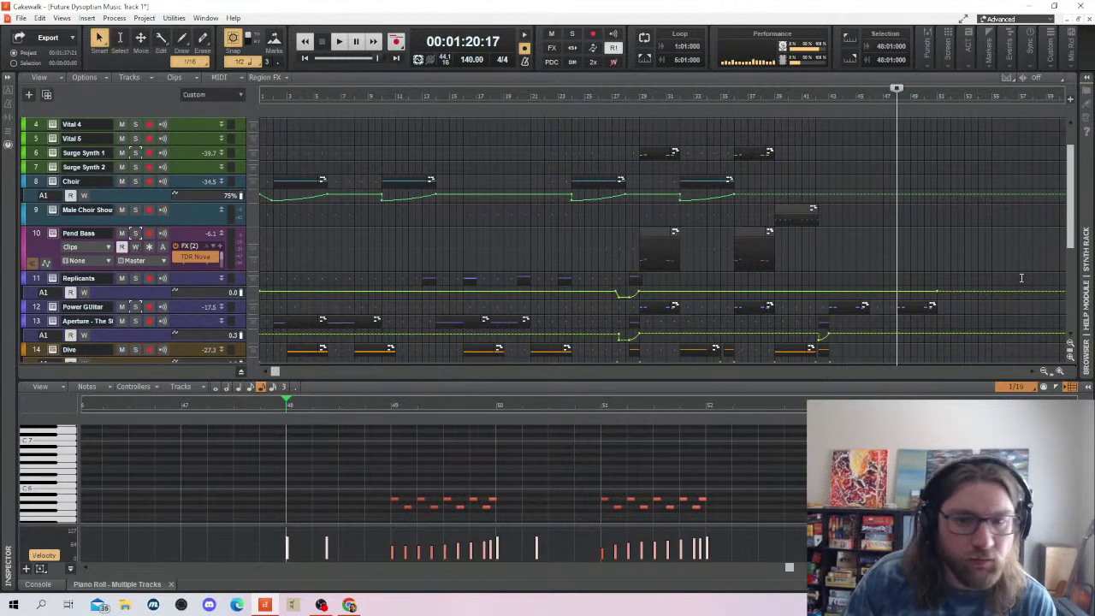
click(929, 303)
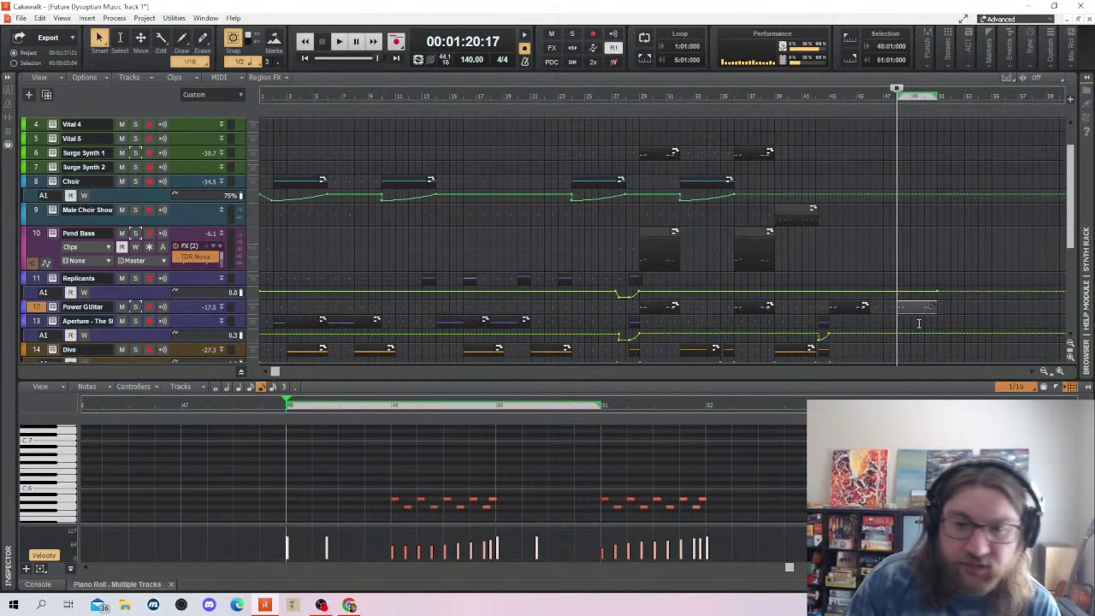
scroll(924, 312, down, 2)
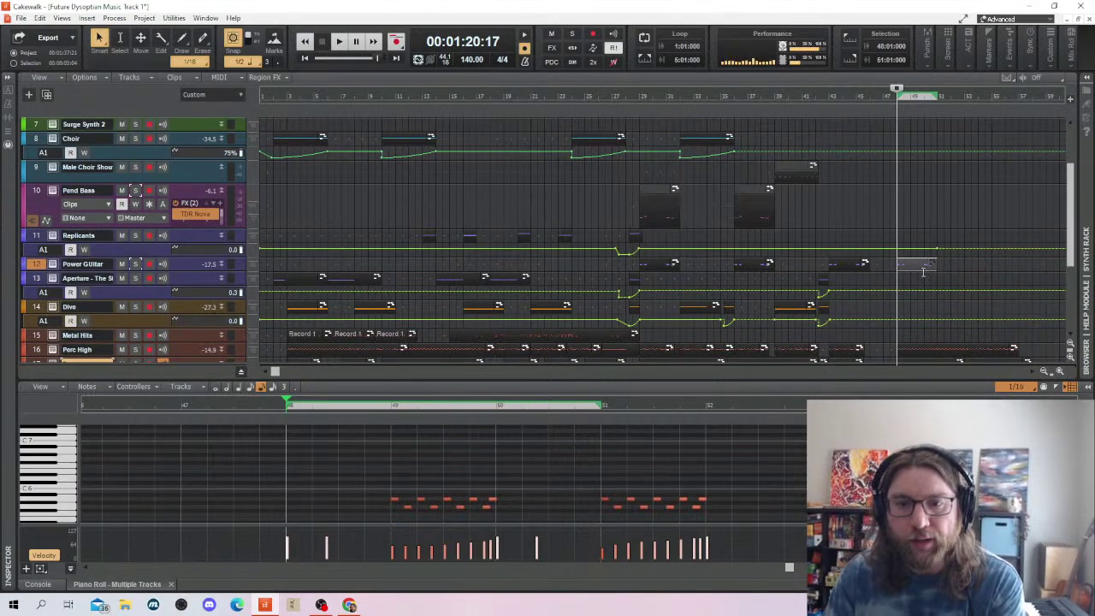
key(Delete)
Play the Power GUitar clip at measure 43 and transpose all its notes down one semitone
click(827, 202)
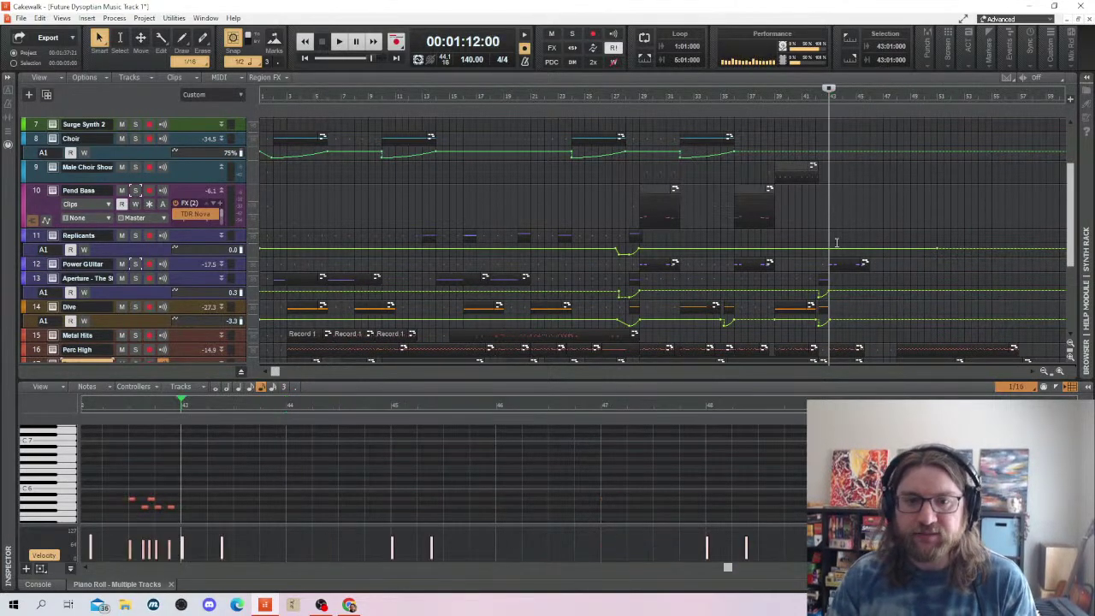
click(851, 264)
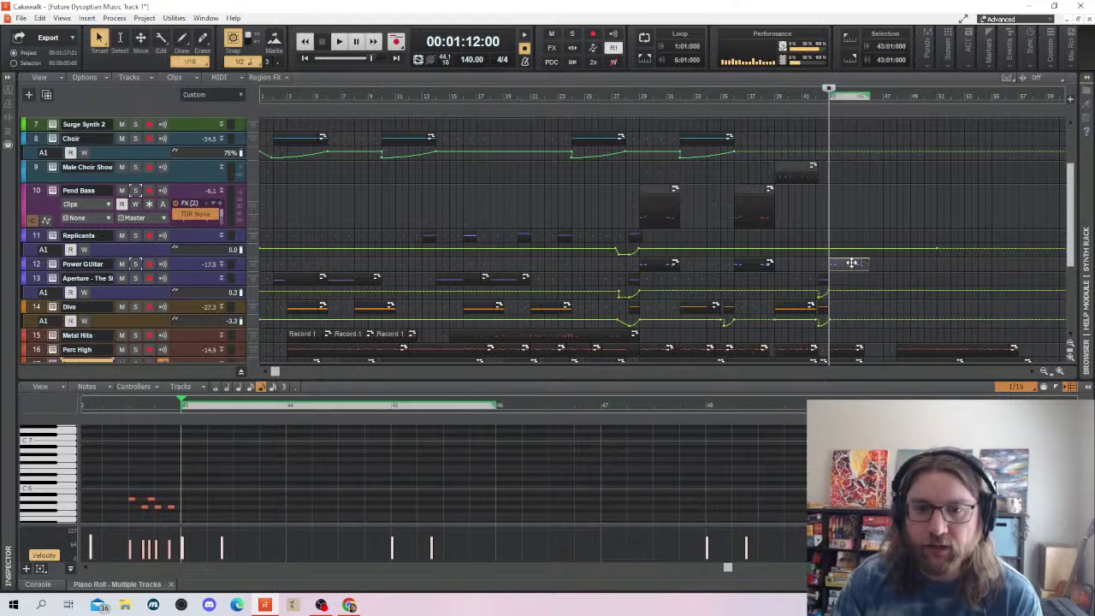
scroll(862, 268, up, 3)
scroll(830, 261, down, 3)
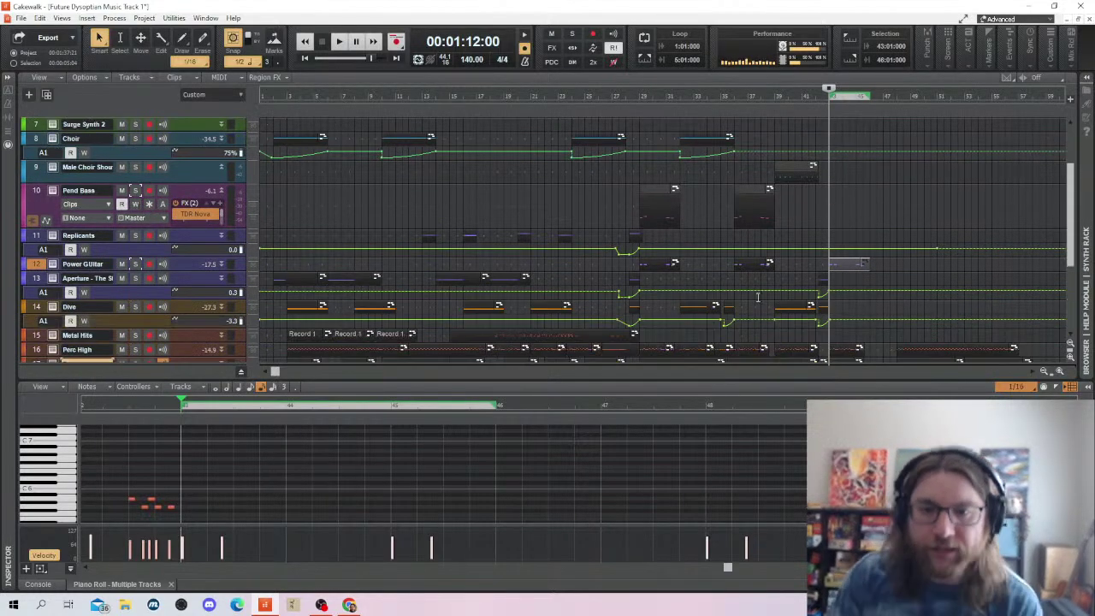
key(space)
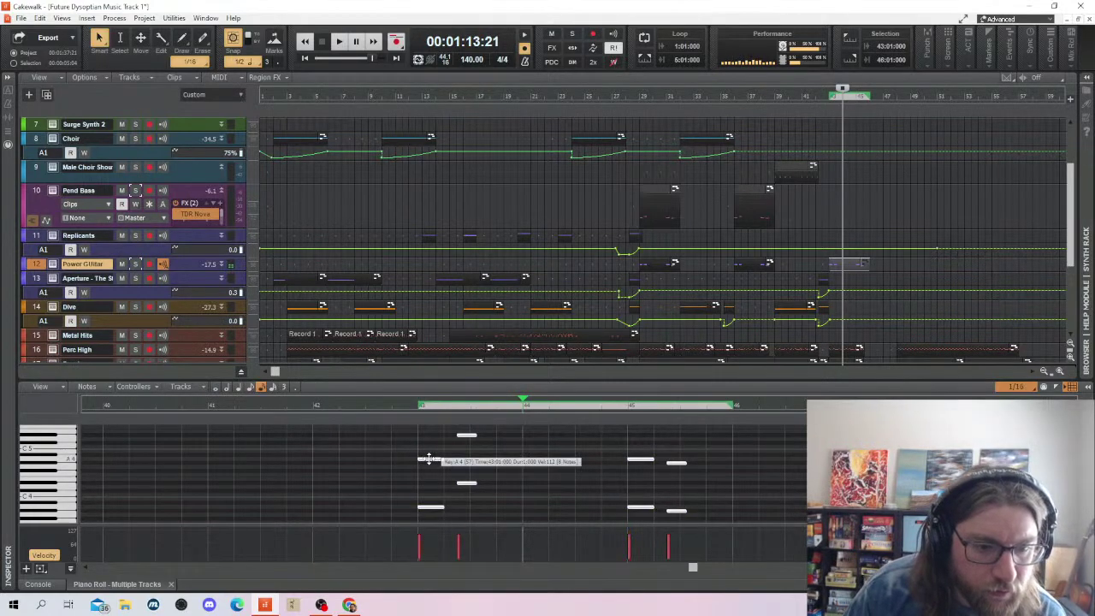
drag(430, 458, 582, 459)
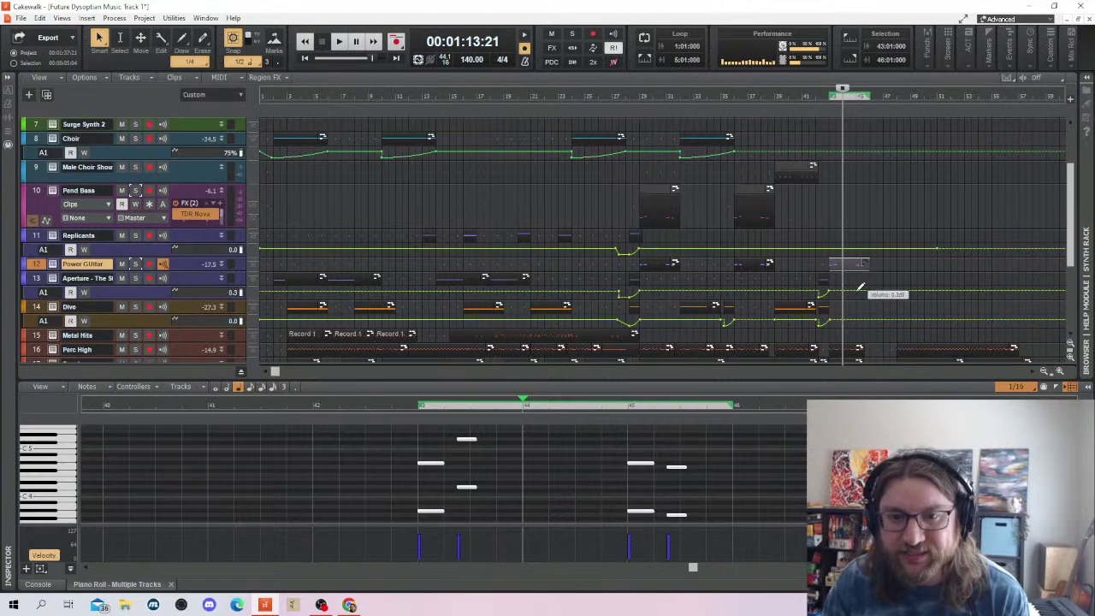
Copy the Power GUitar clip at measure 43 to Pend Bass and remove the upper octave notes from the copy
drag(844, 263, 849, 204)
click(849, 203)
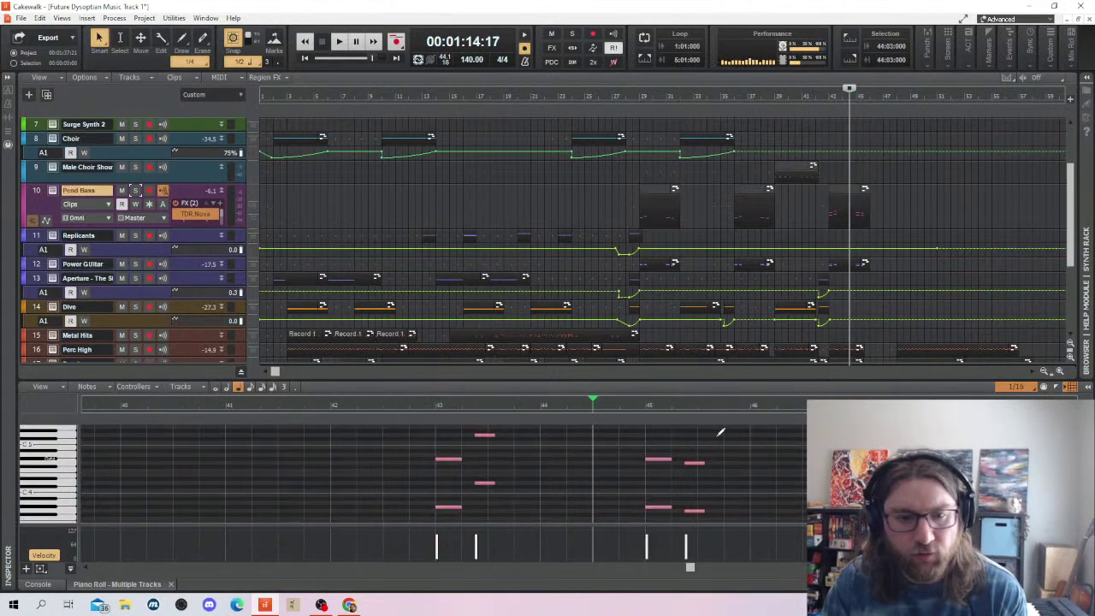
drag(745, 428, 437, 469)
scroll(625, 440, up, 2)
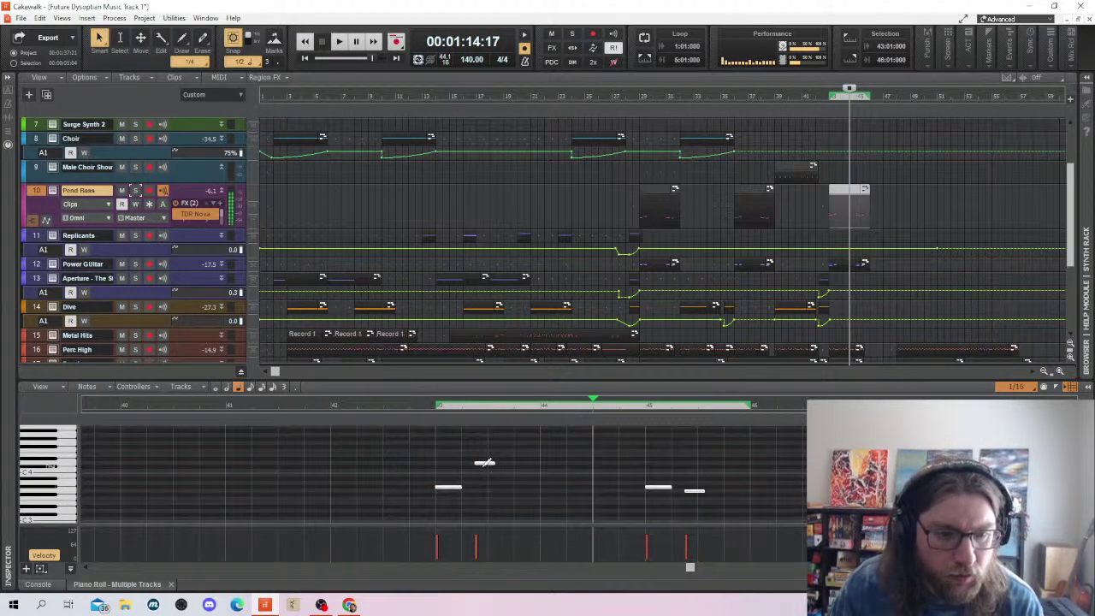
click(685, 472)
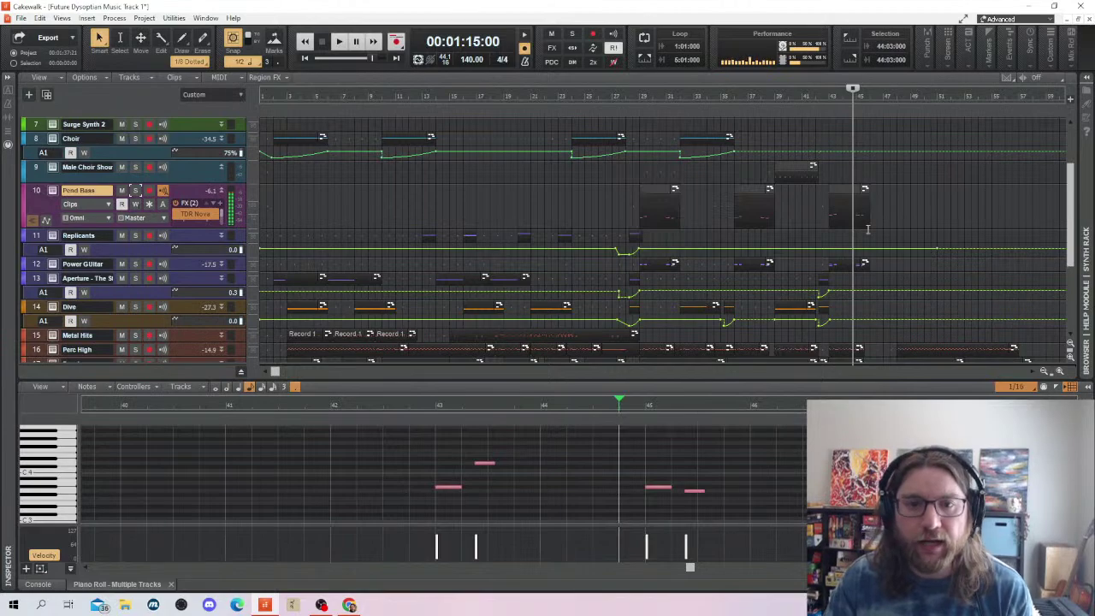
Copy the Power GUitar clip at measure 43 to the same position on Mad Bass
scroll(889, 261, up, 3)
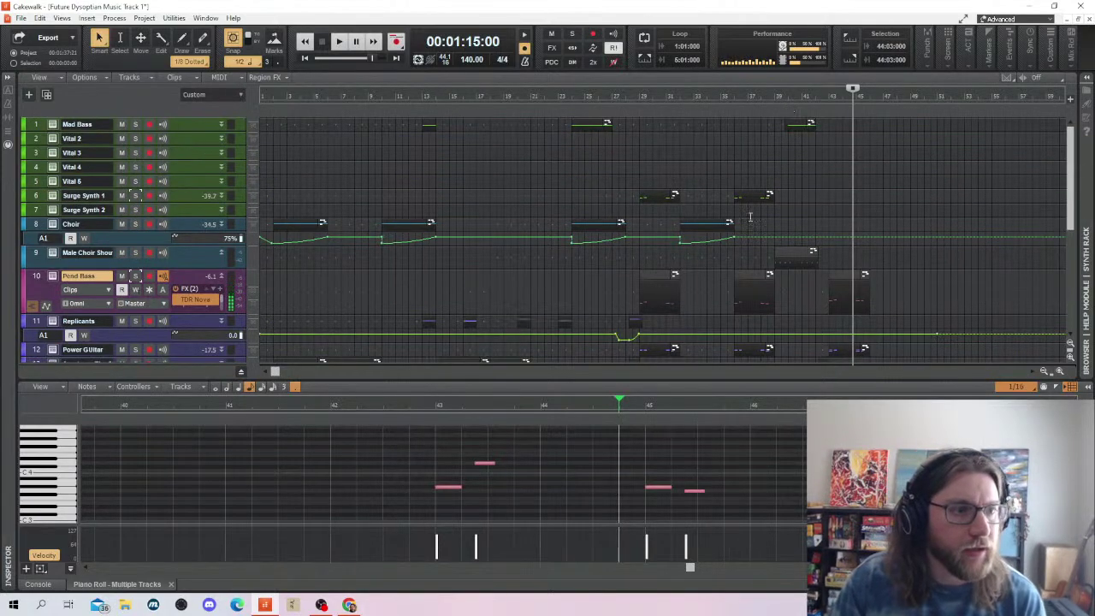
click(839, 348)
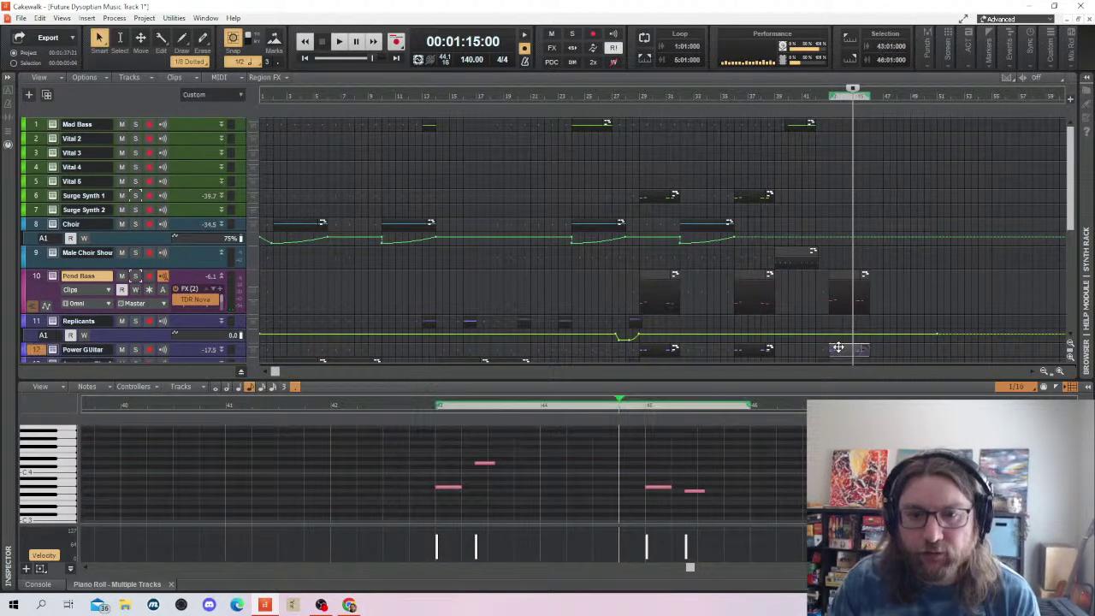
click(843, 125)
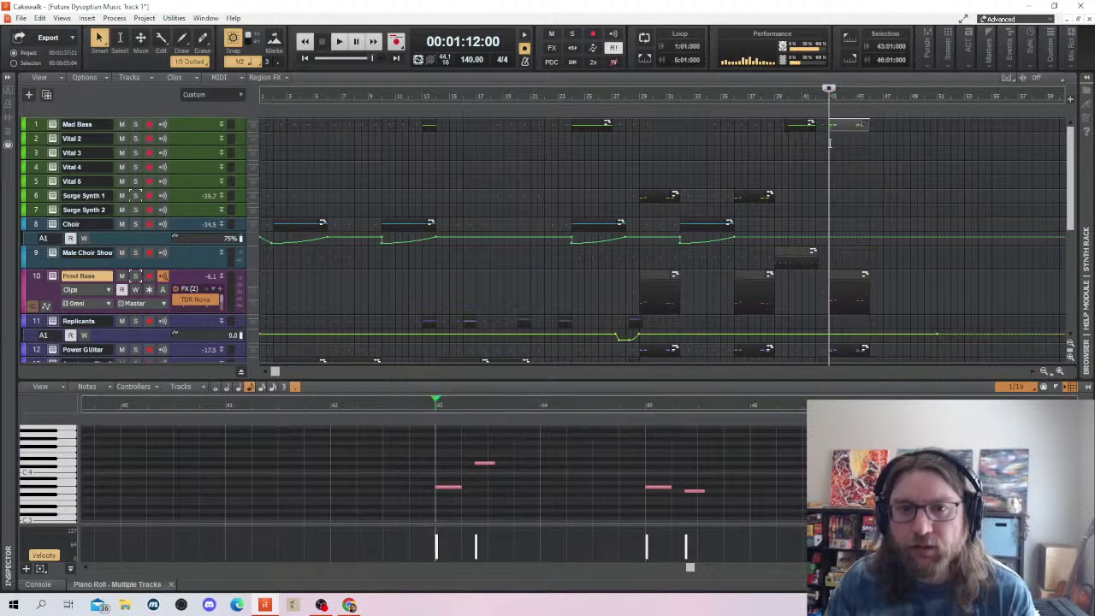
Play the arrangement from measure 43 to hear the layered parts, and return the playhead to measure 29
key(space)
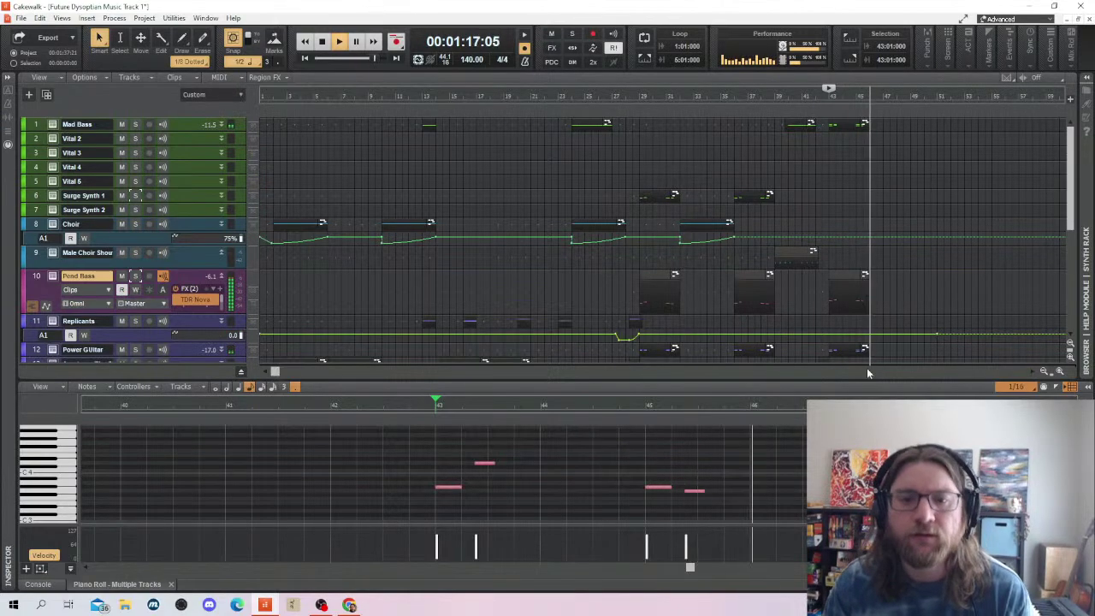
scroll(864, 268, down, 3)
key(space)
click(643, 176)
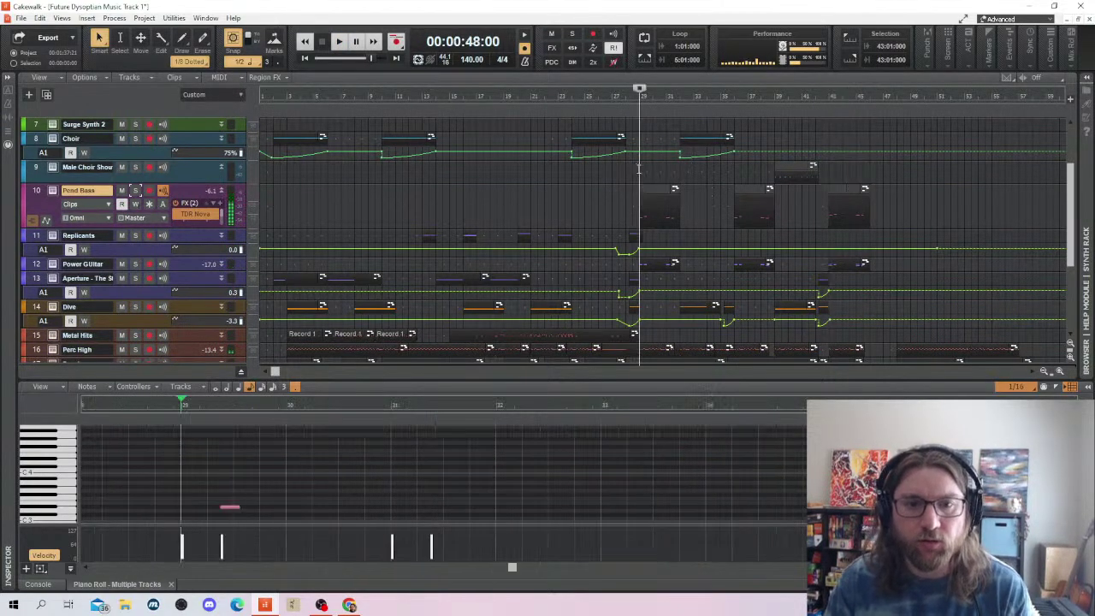
Play the arrangement from measure 29 to about measure 36 and look over the tracks for gaps
key(space)
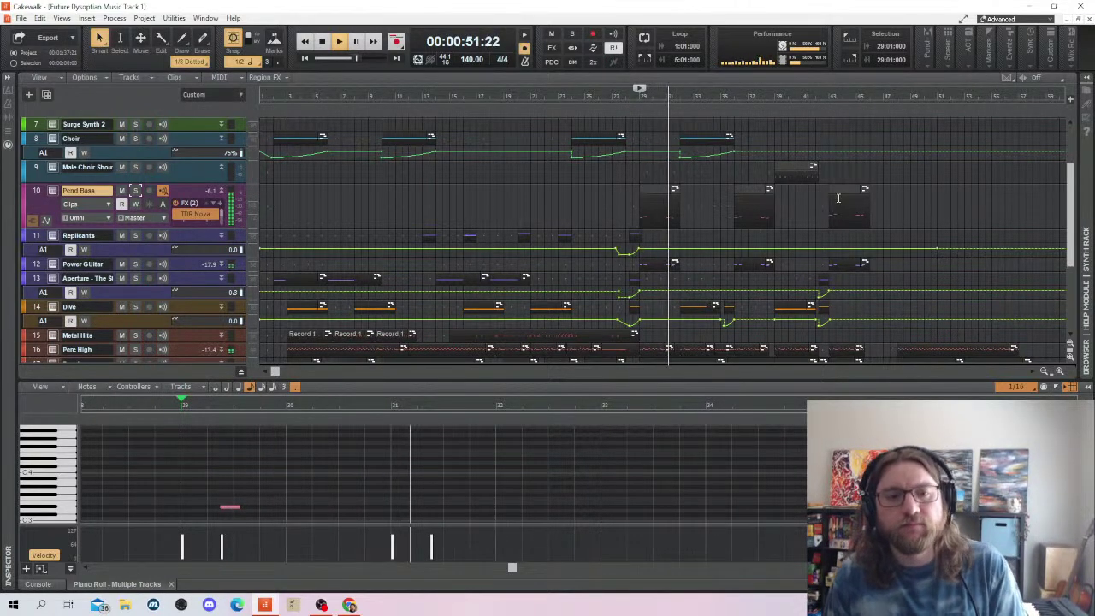
scroll(784, 190, down, 3)
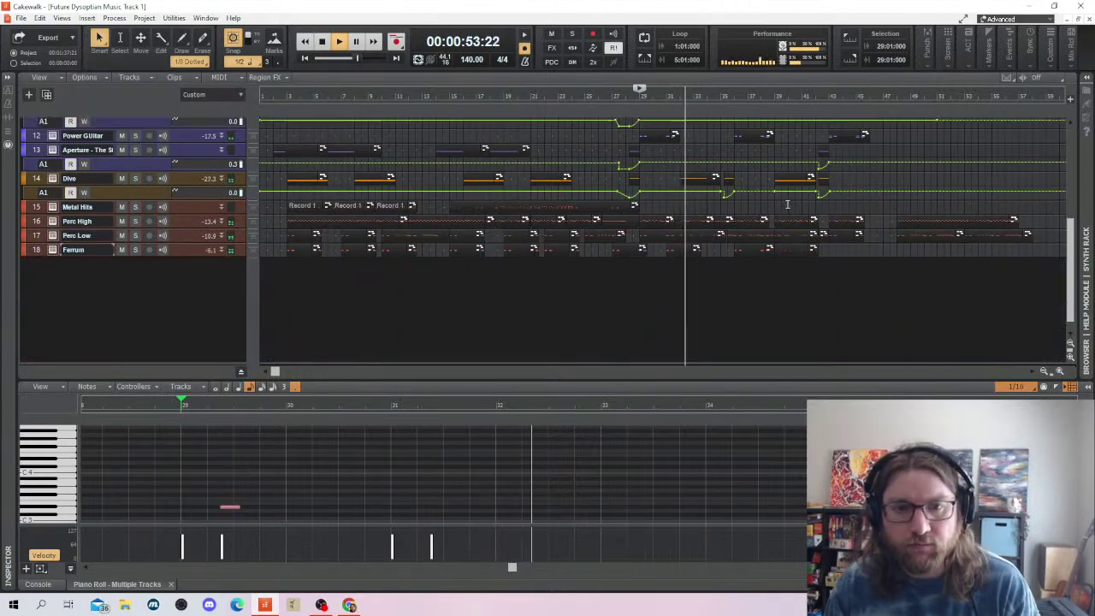
scroll(810, 263, up, 6)
scroll(810, 264, down, 5)
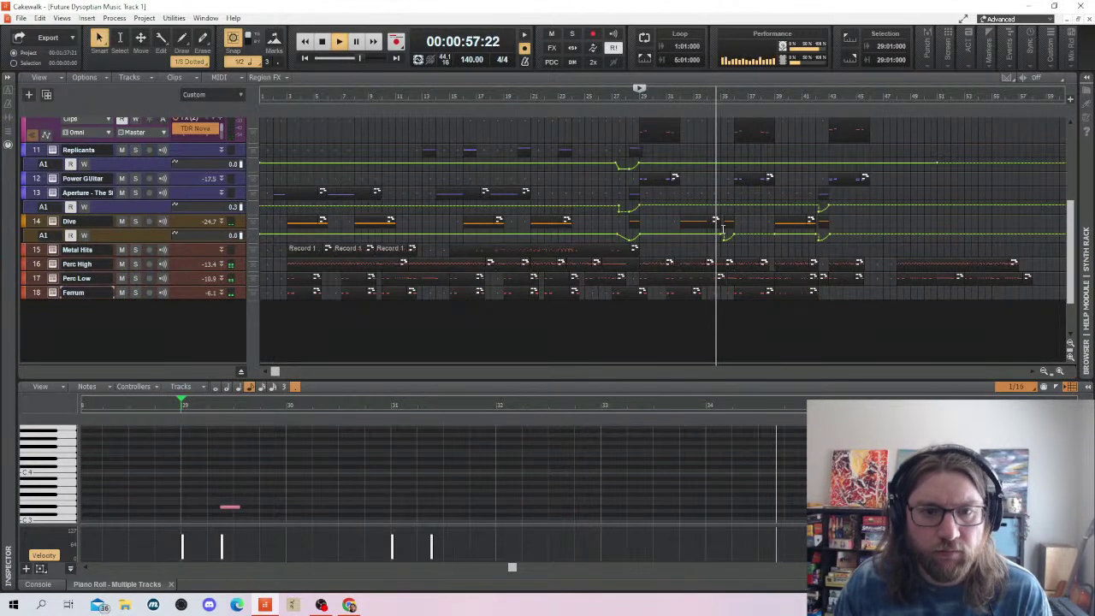
scroll(728, 253, up, 3)
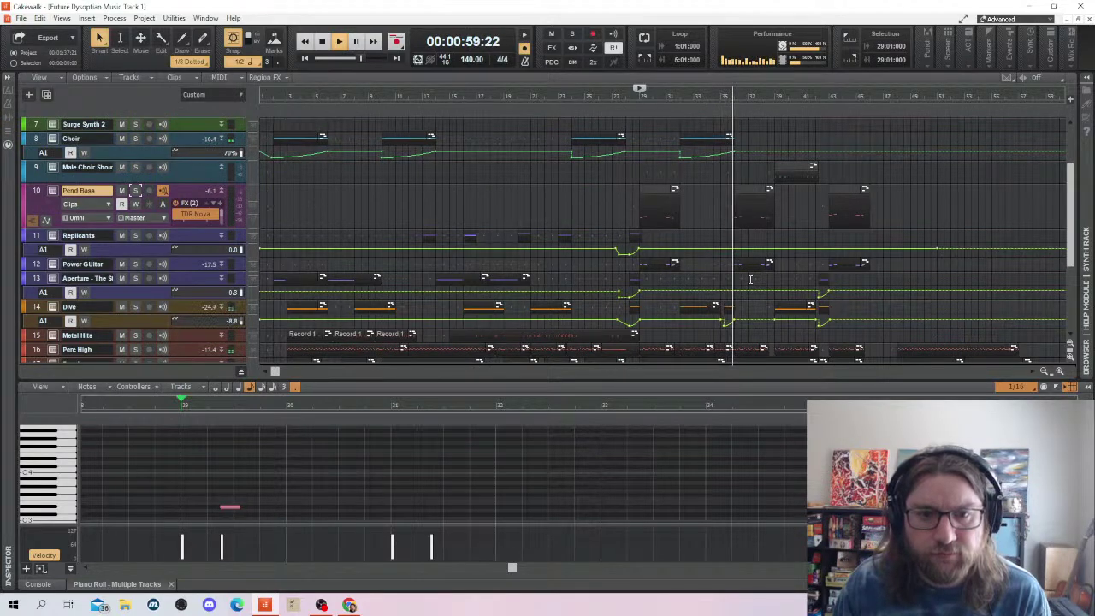
key(space)
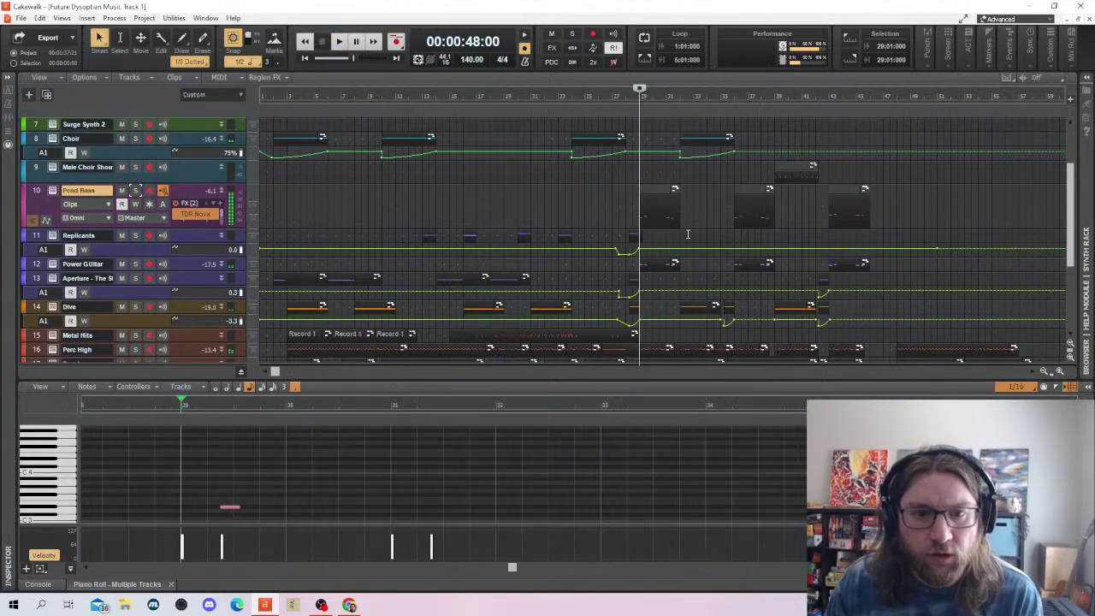
Copy the Replicants clip at measure 13 to measure 32 and again to measure 35
click(682, 236)
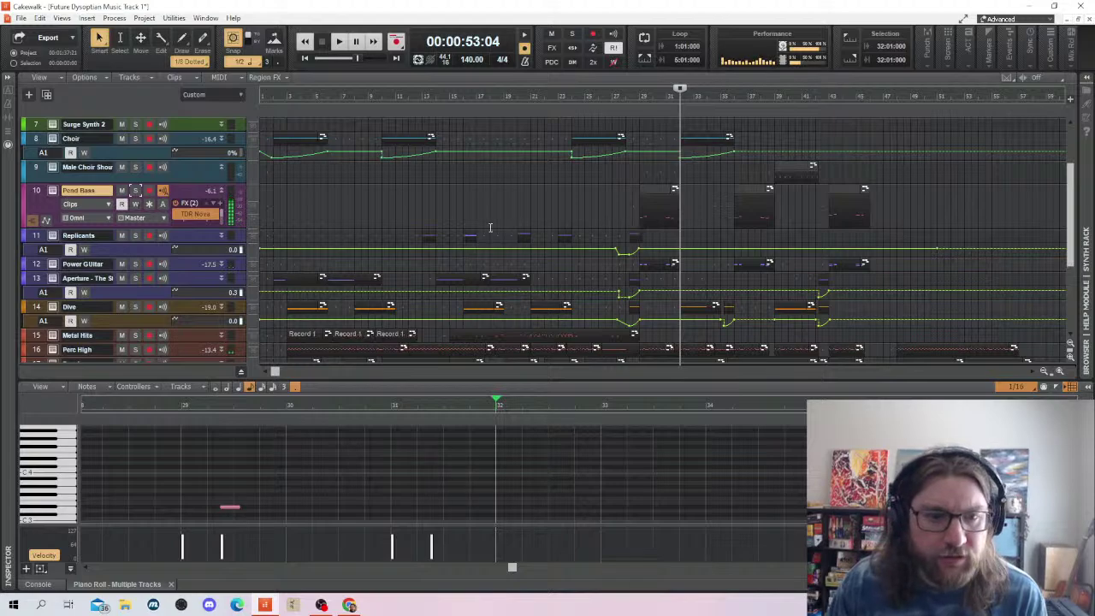
click(430, 236)
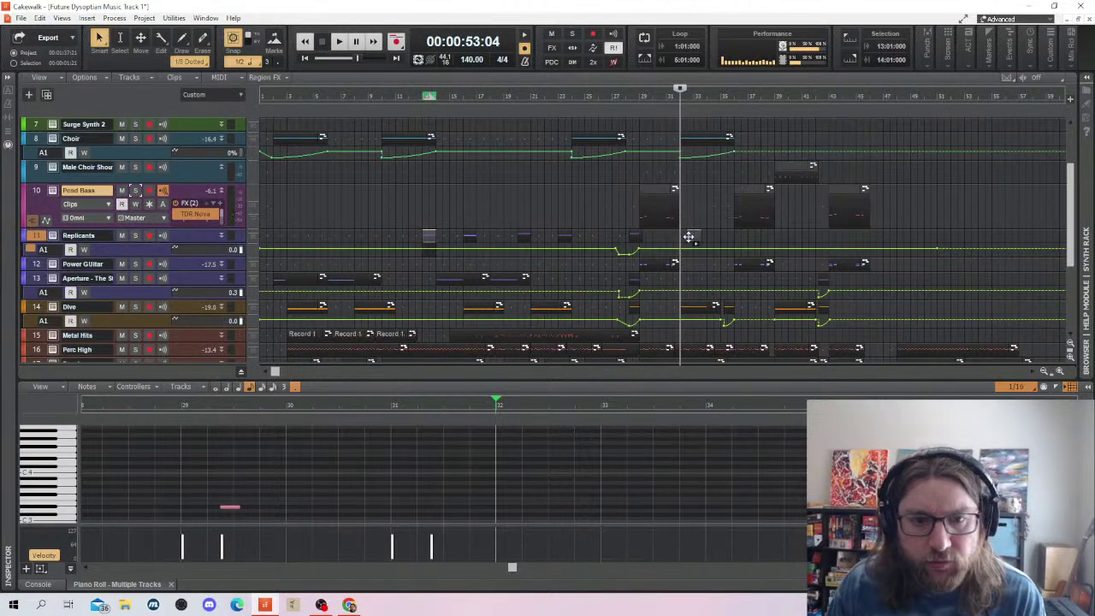
click(687, 236)
drag(660, 169, 634, 176)
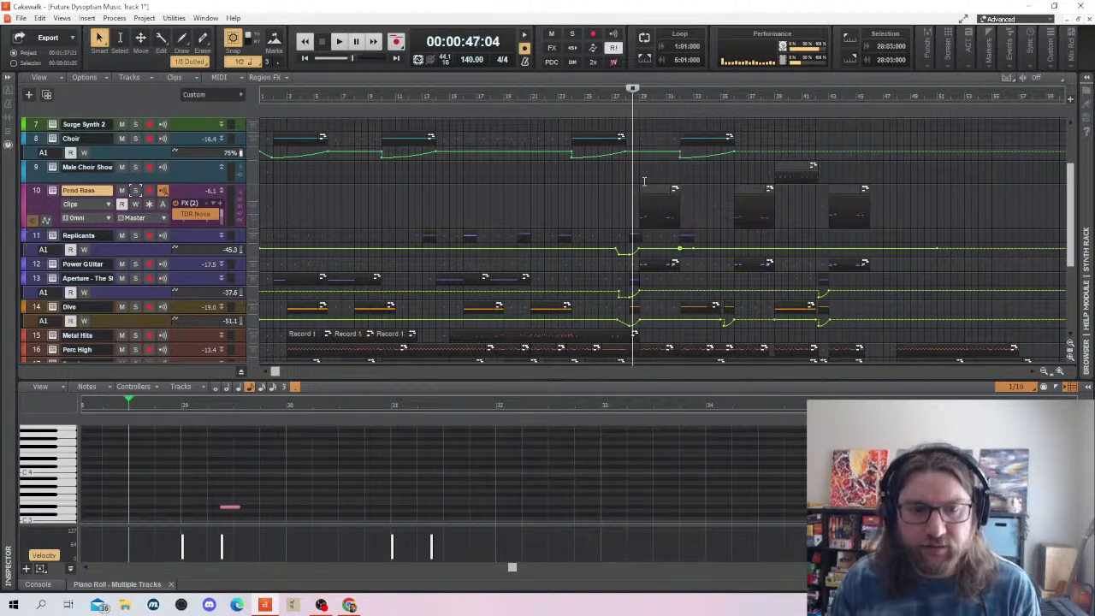
key(space)
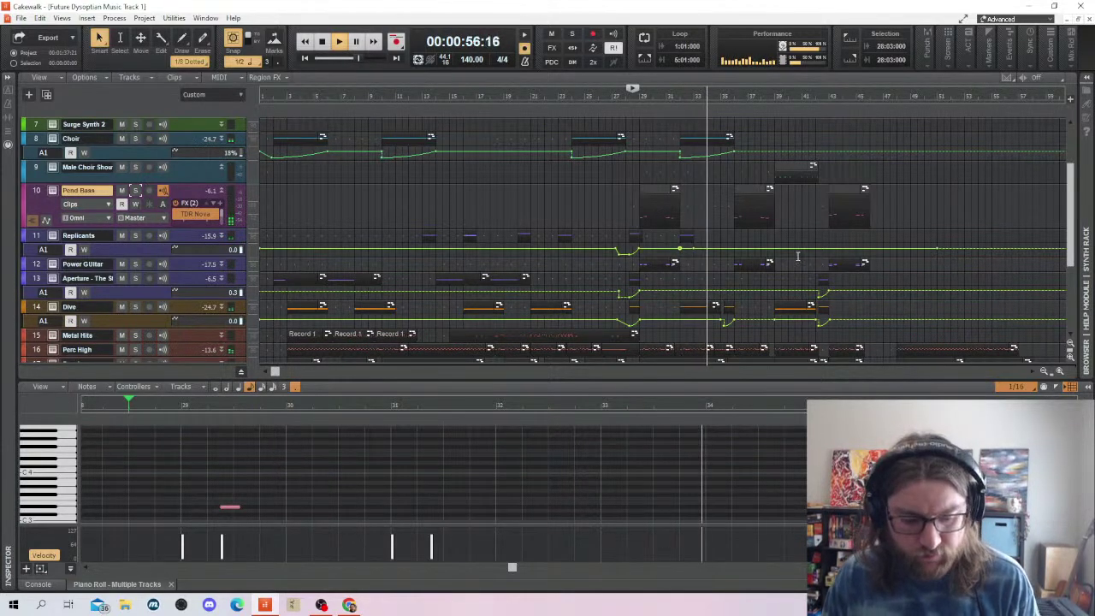
key(space)
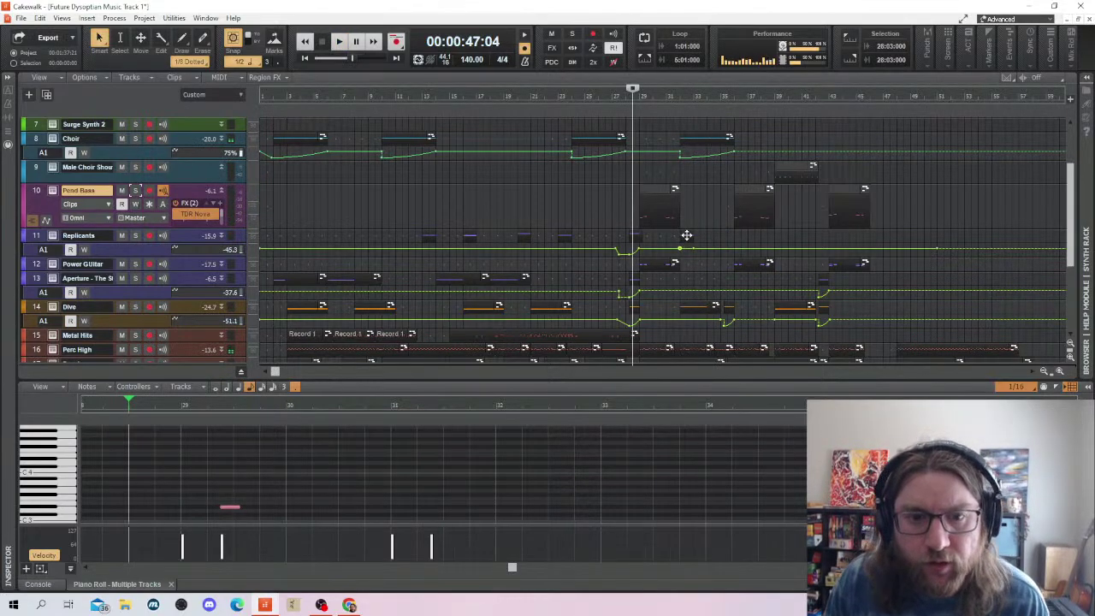
drag(685, 238, 716, 238)
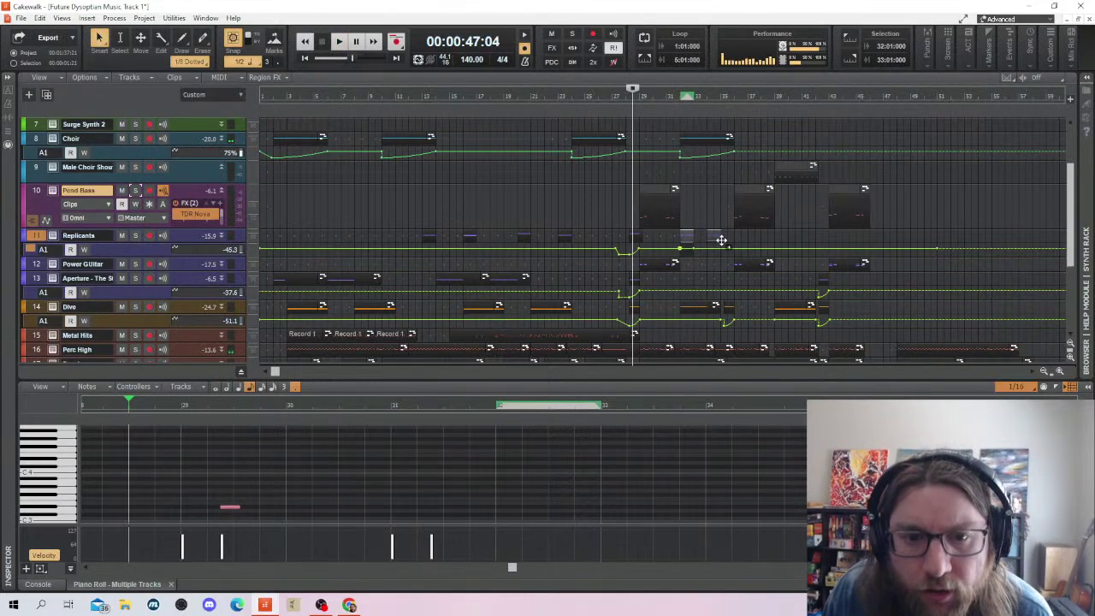
Try out long Replicants notes from beat 3 of measure 30 to the start of measure 32
click(659, 238)
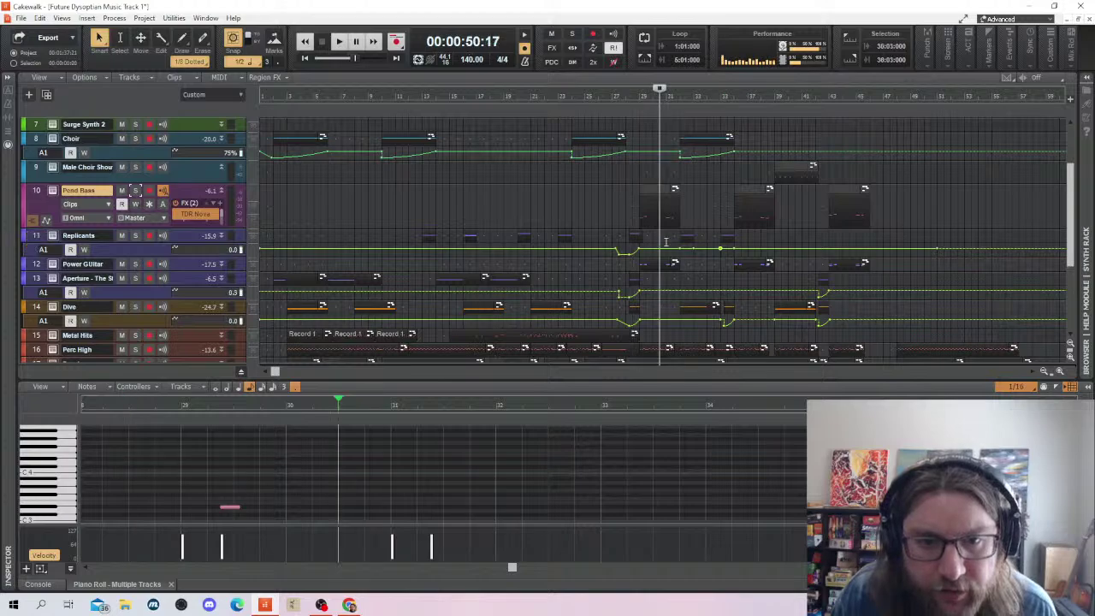
click(661, 237)
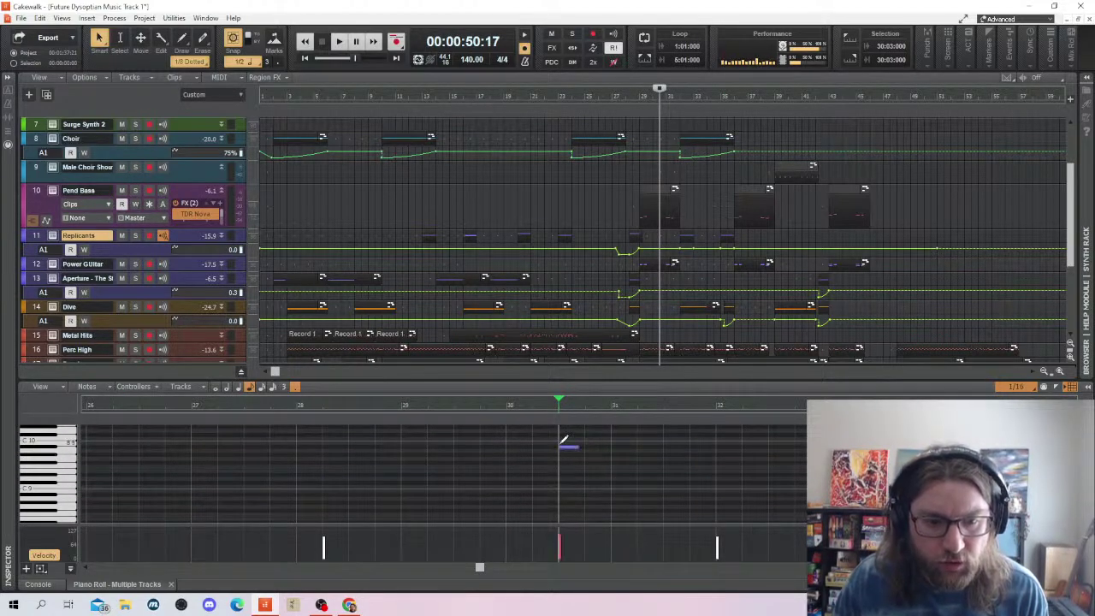
drag(563, 440, 717, 507)
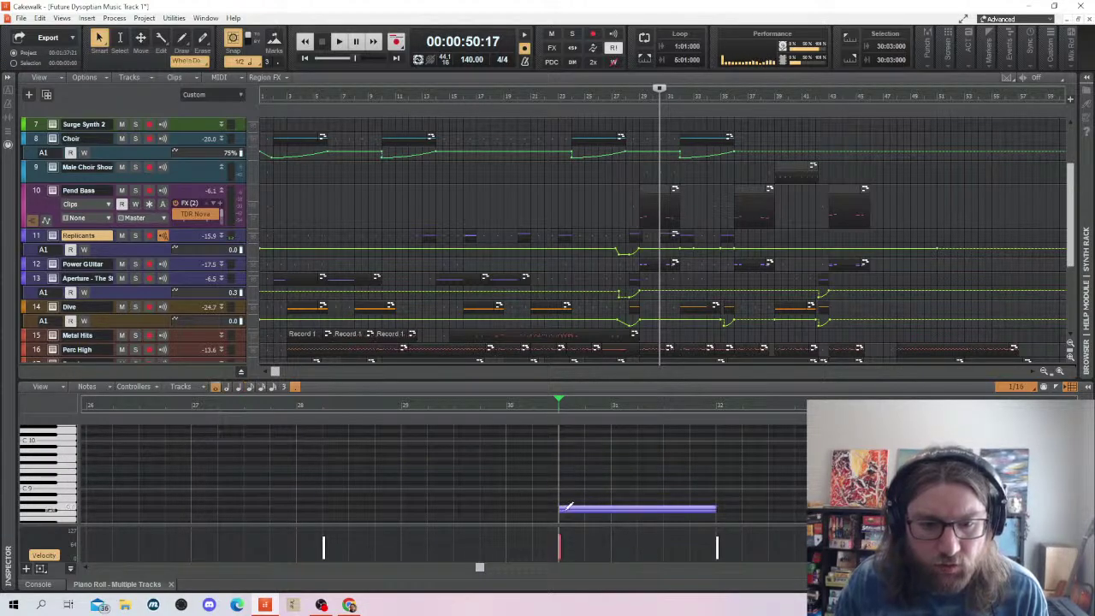
key(space)
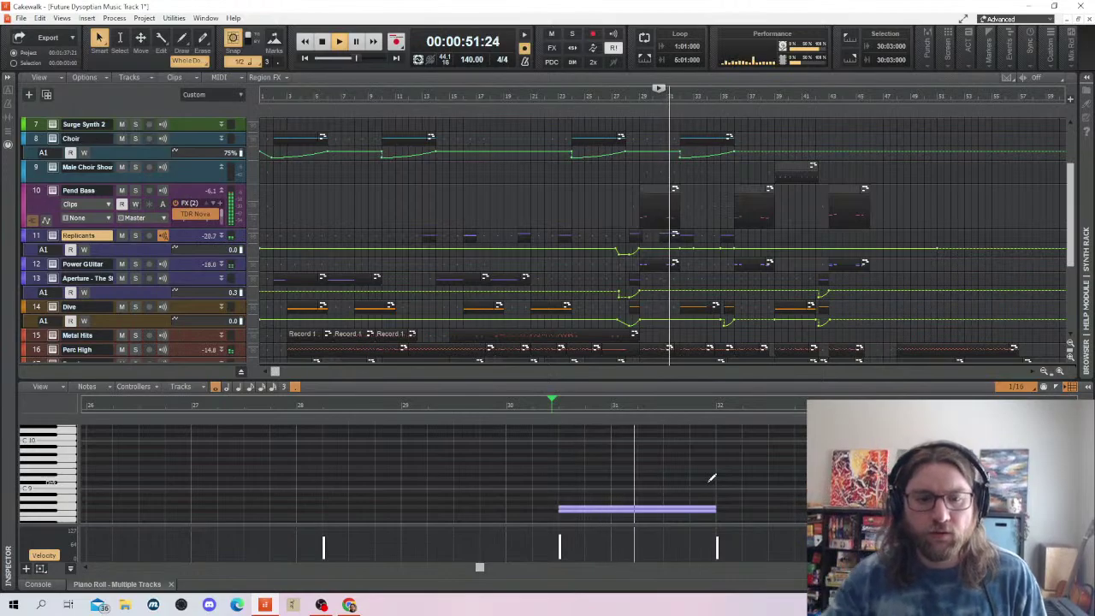
key(space)
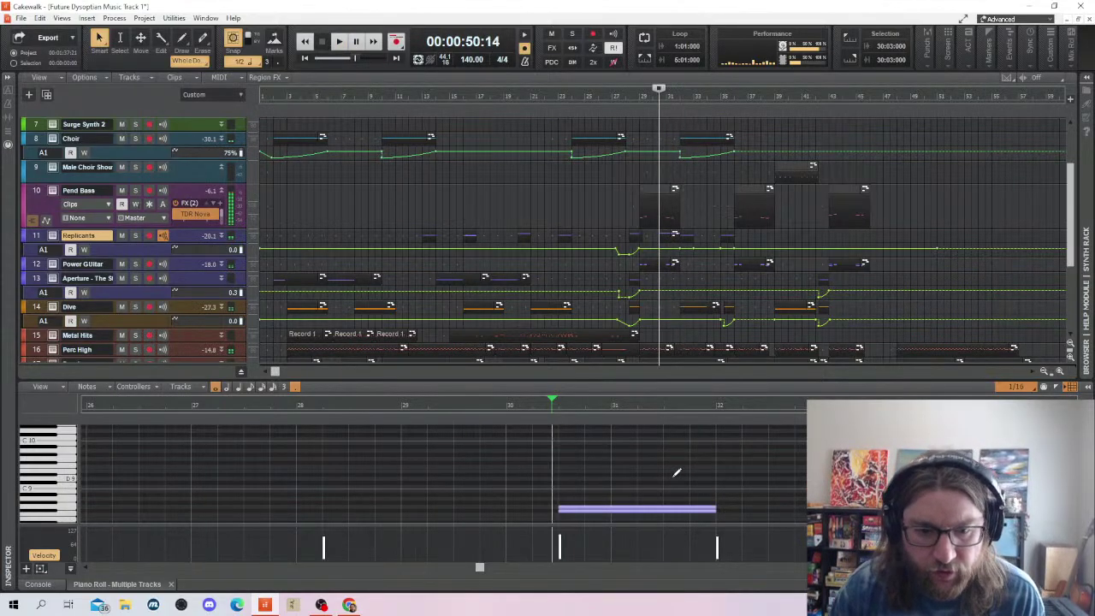
scroll(659, 472, down, 2)
click(641, 487)
key(Delete)
scroll(619, 481, down, 3)
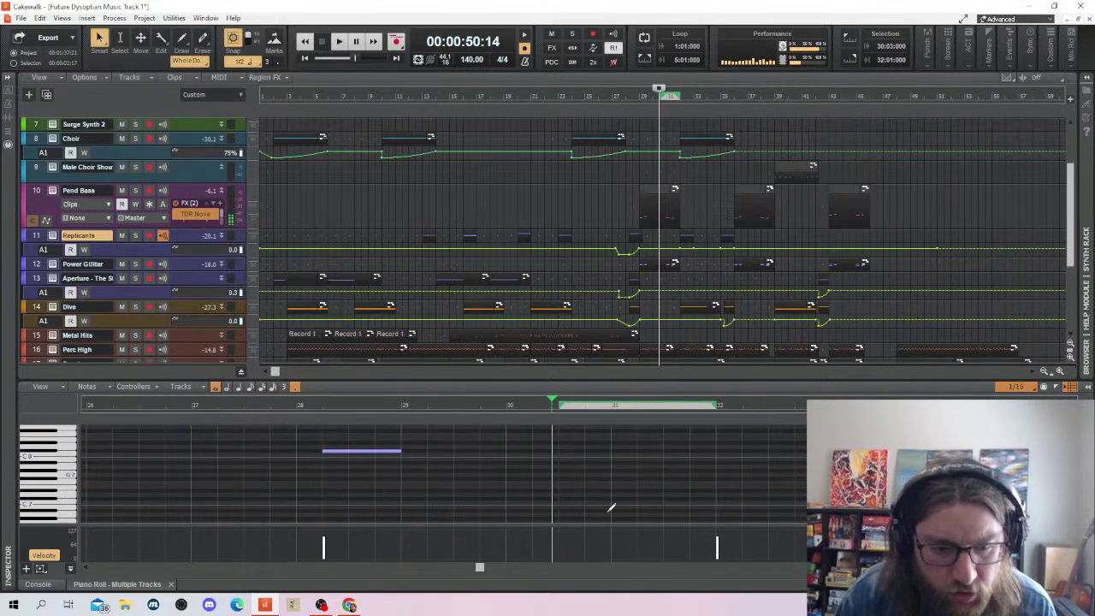
scroll(599, 501, up, 4)
click(562, 470)
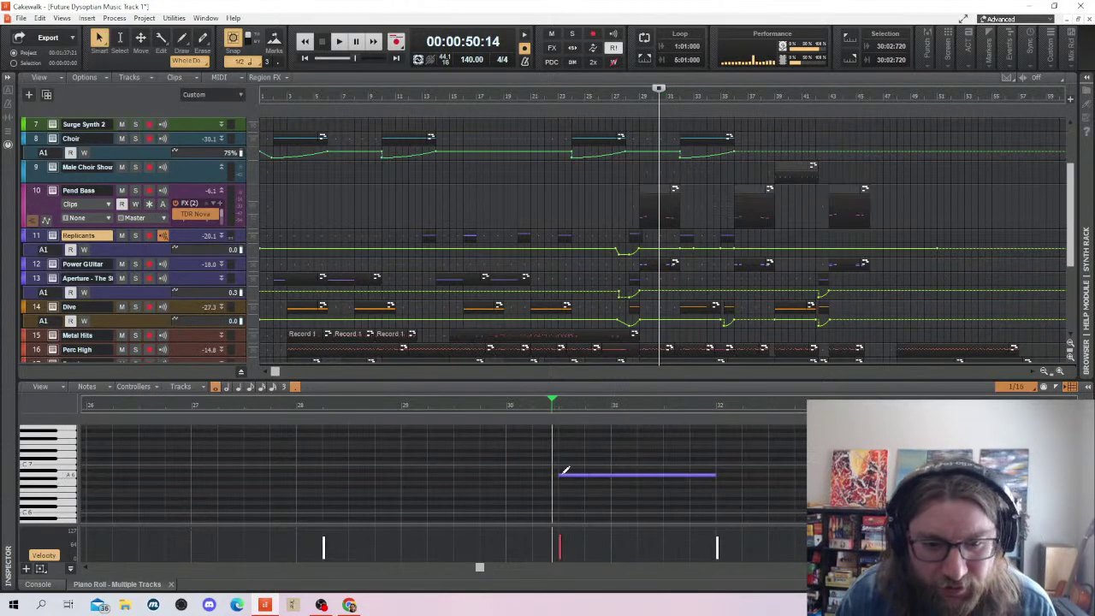
key(ctrl+z)
Draw two stacked whole notes on Replicants across measure 30, an A6 and a higher note in the octave above
drag(509, 470, 615, 470)
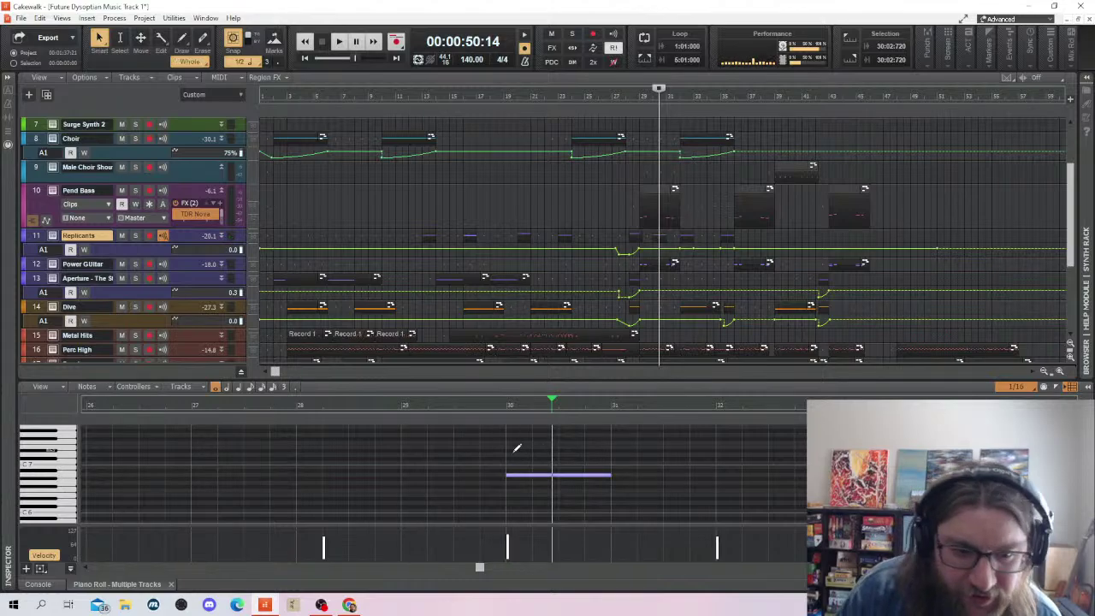
scroll(547, 445, up, 1)
mouse_move(509, 437)
mouse_down()
mouse_move(614, 441)
mouse_move(598, 442)
mouse_up()
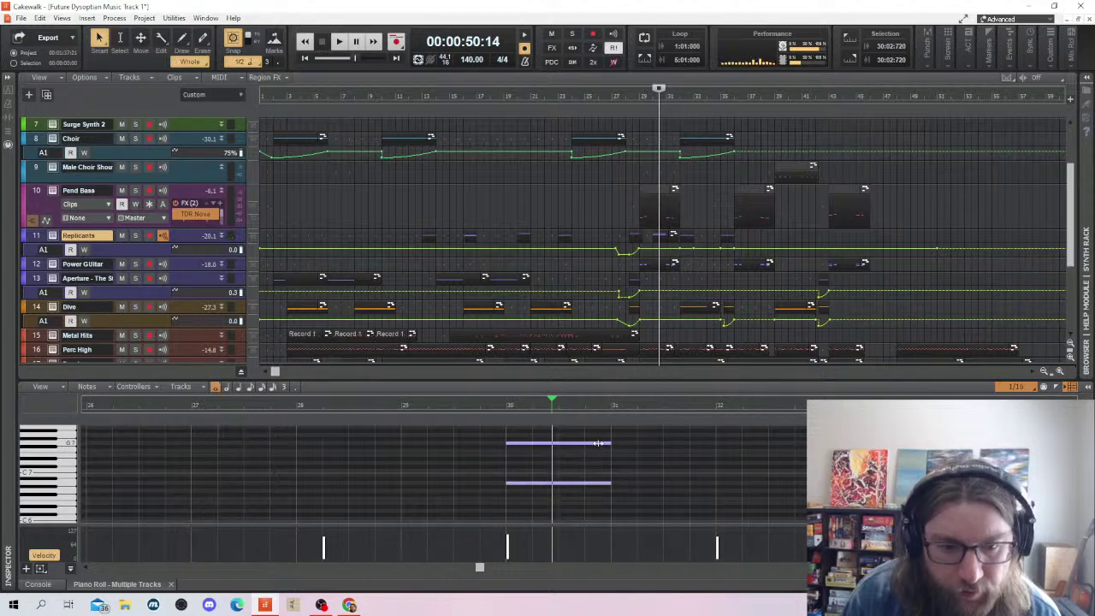
click(597, 442)
Play the arrangement from the middle of measure 29 into measure 44 and save the project
click(463, 433)
key(space)
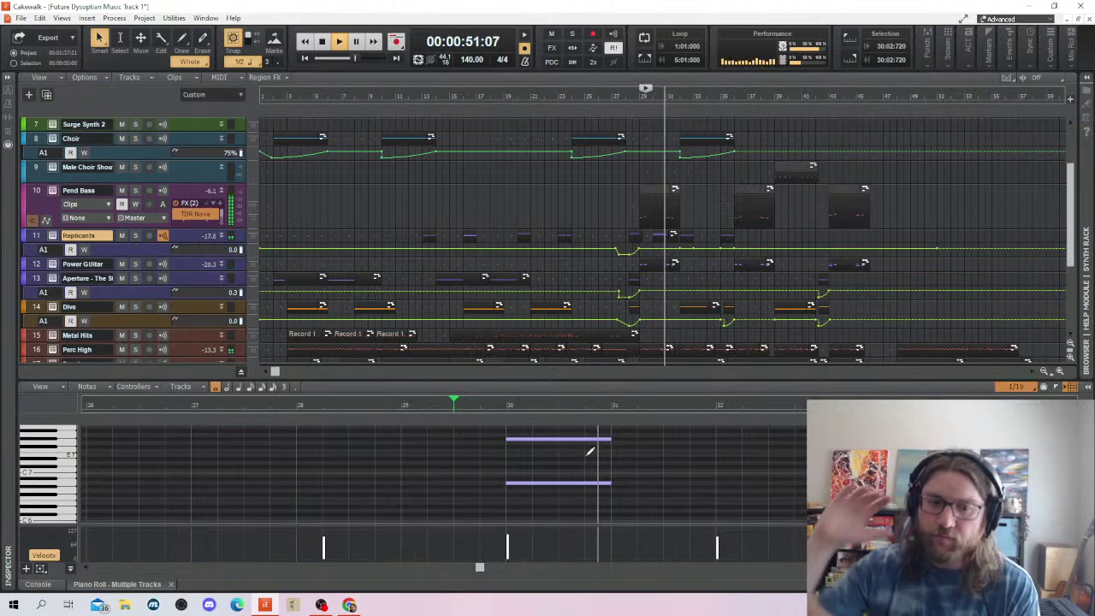
key(ctrl+s)
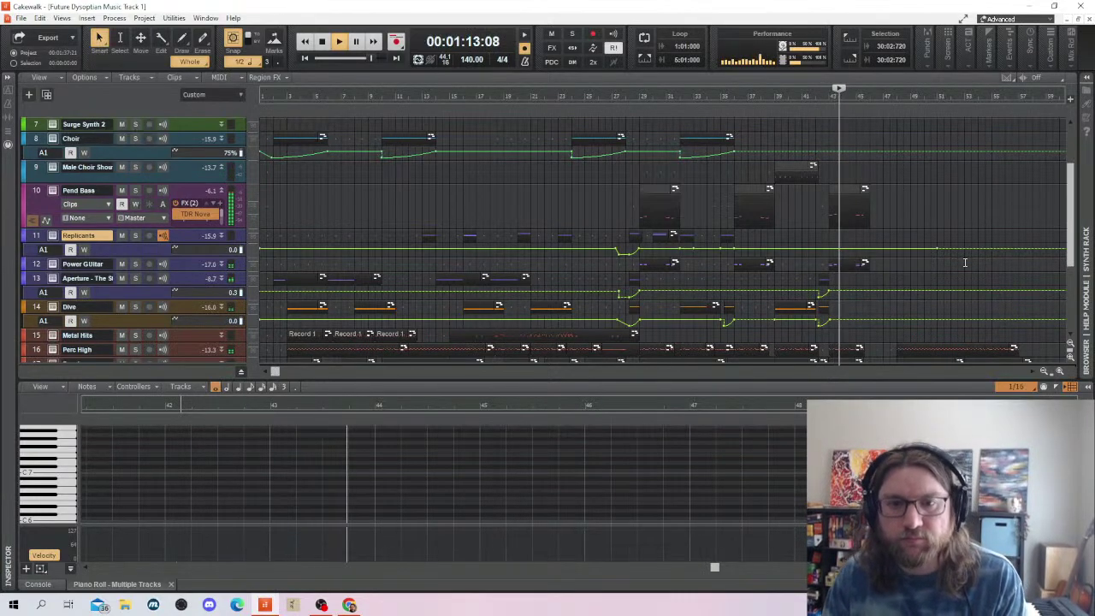
scroll(939, 264, down, 2)
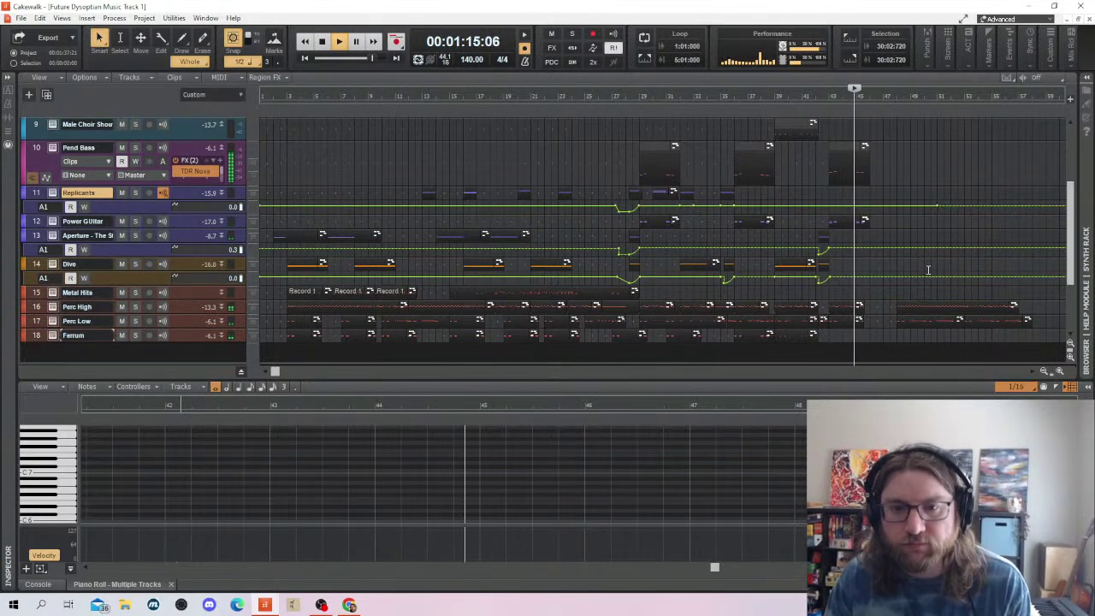
key(space)
Replace the long Perc High note in the middle of measure 43 with short alternating 1/16 notes
click(845, 311)
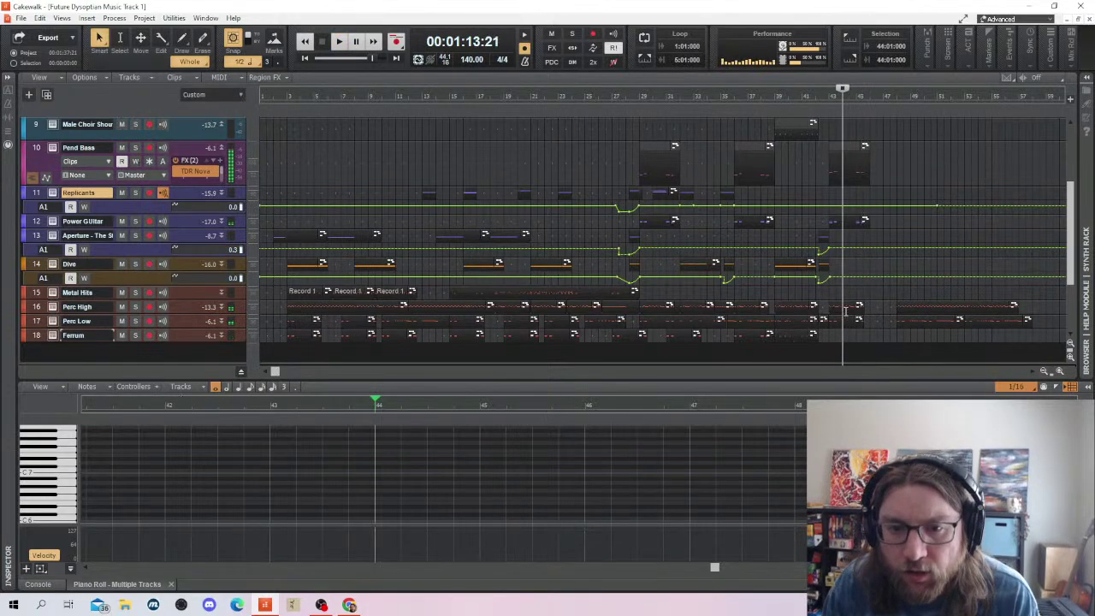
click(846, 311)
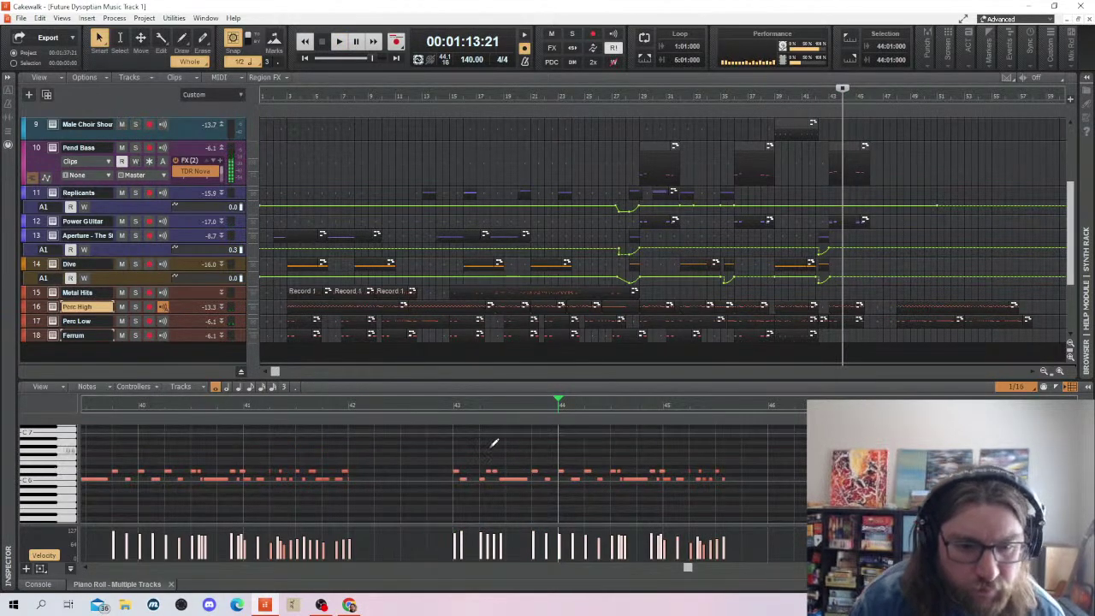
click(443, 440)
key(space)
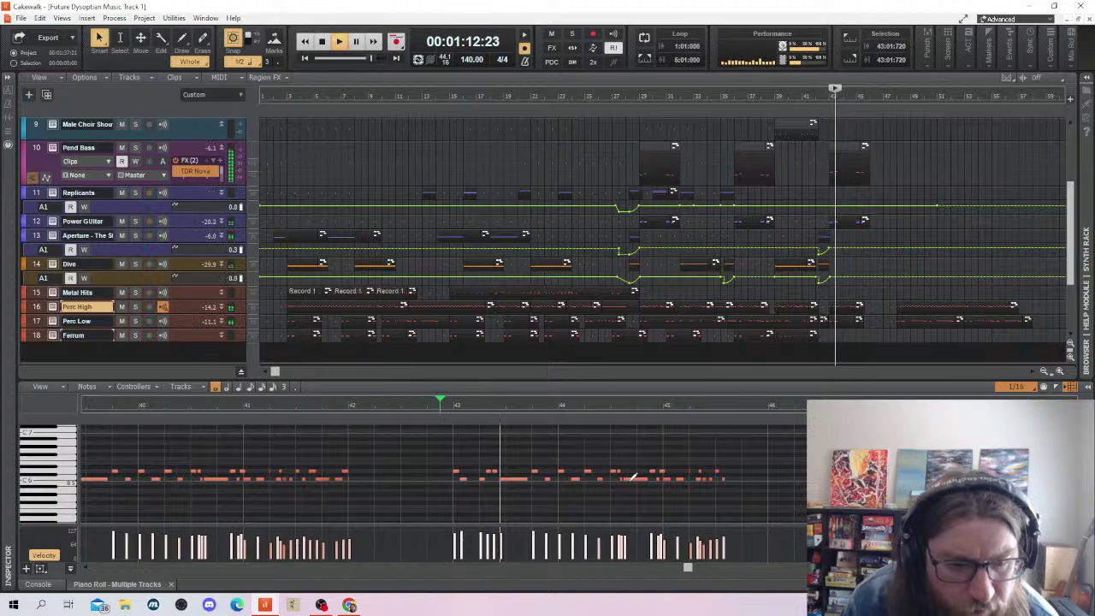
key(space)
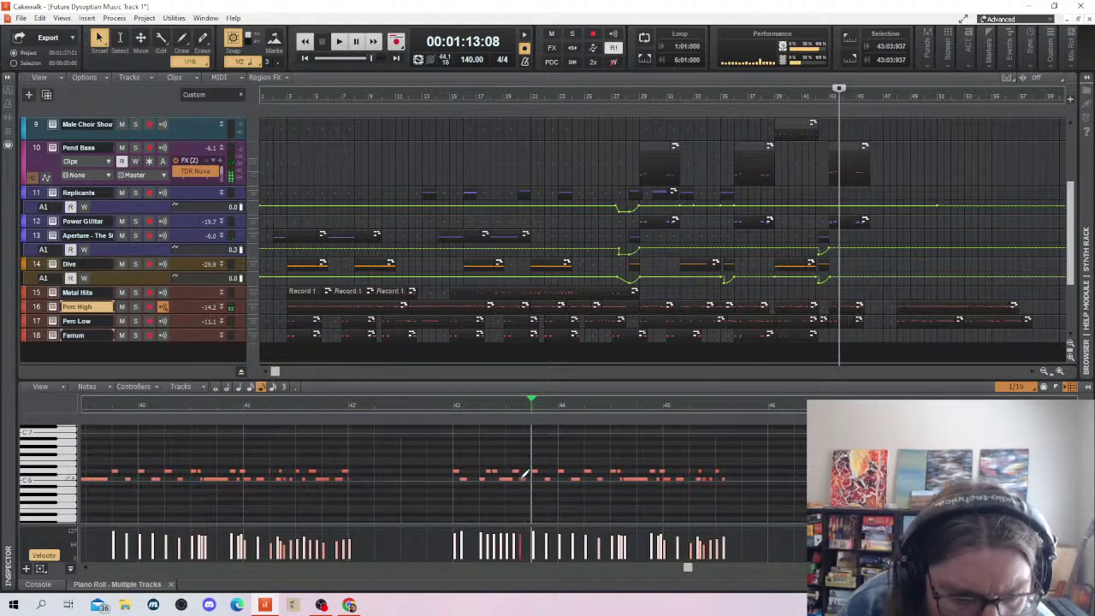
Replace the long Perc High note late in measure 44 with short alternating notes and play the result
click(461, 451)
key(space)
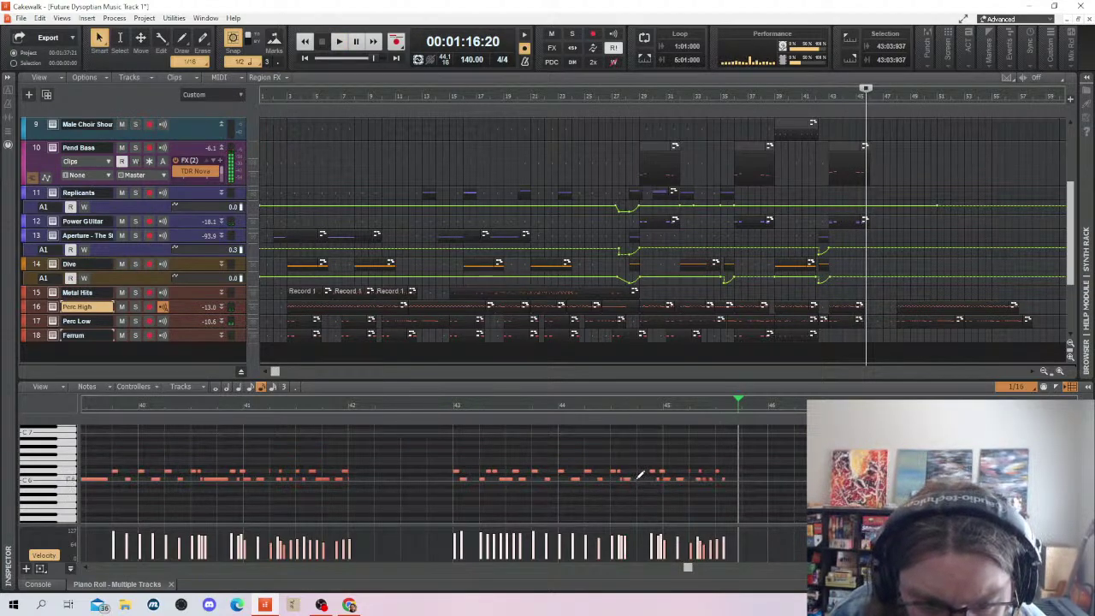
key(space)
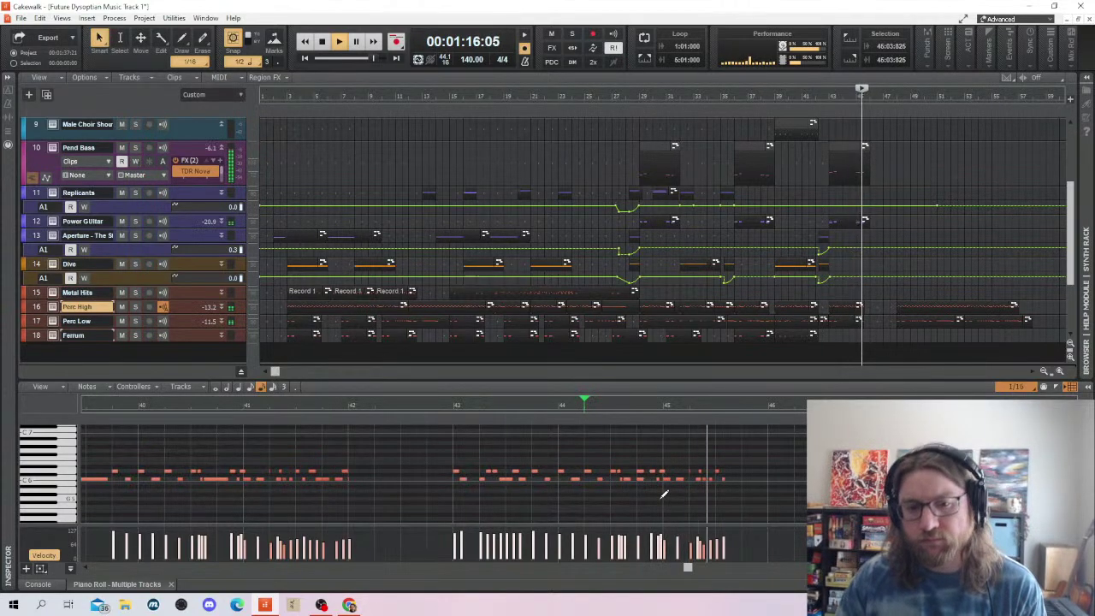
key(space)
Extend the Perc High pattern into measure 47 by copying groups of its earlier notes, and return the playhead to measure 43
drag(763, 455, 757, 477)
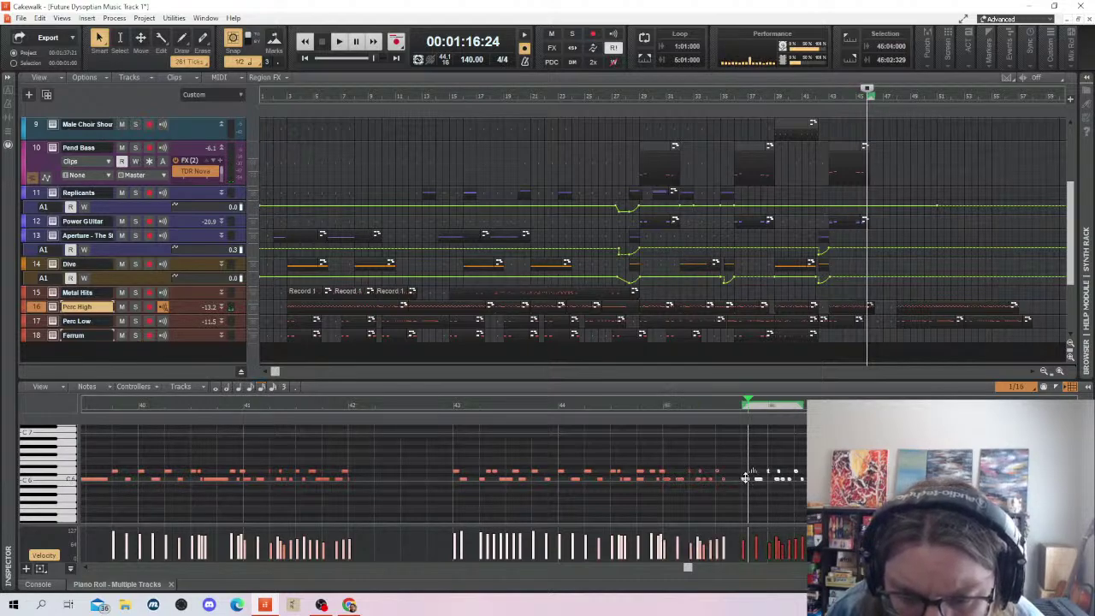
key(Delete)
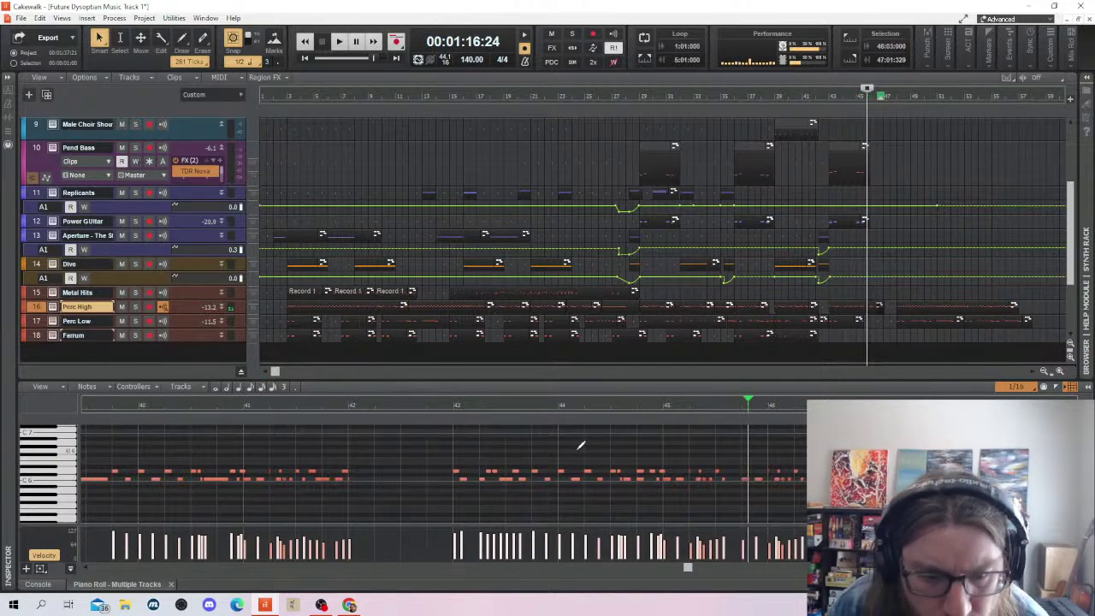
drag(577, 454, 537, 475)
key(Delete)
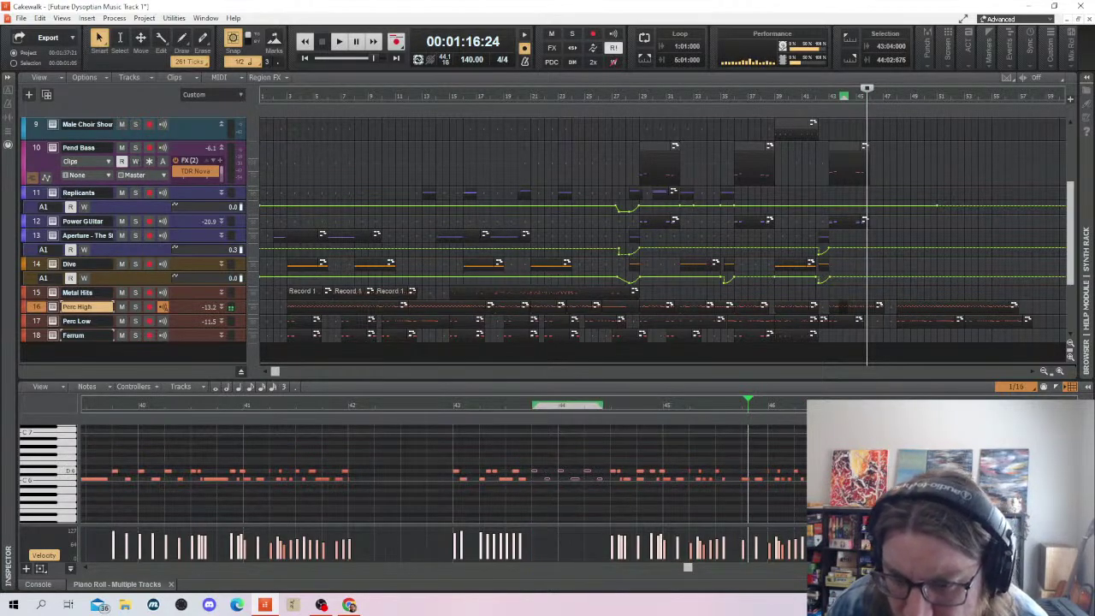
key(ctrl+v)
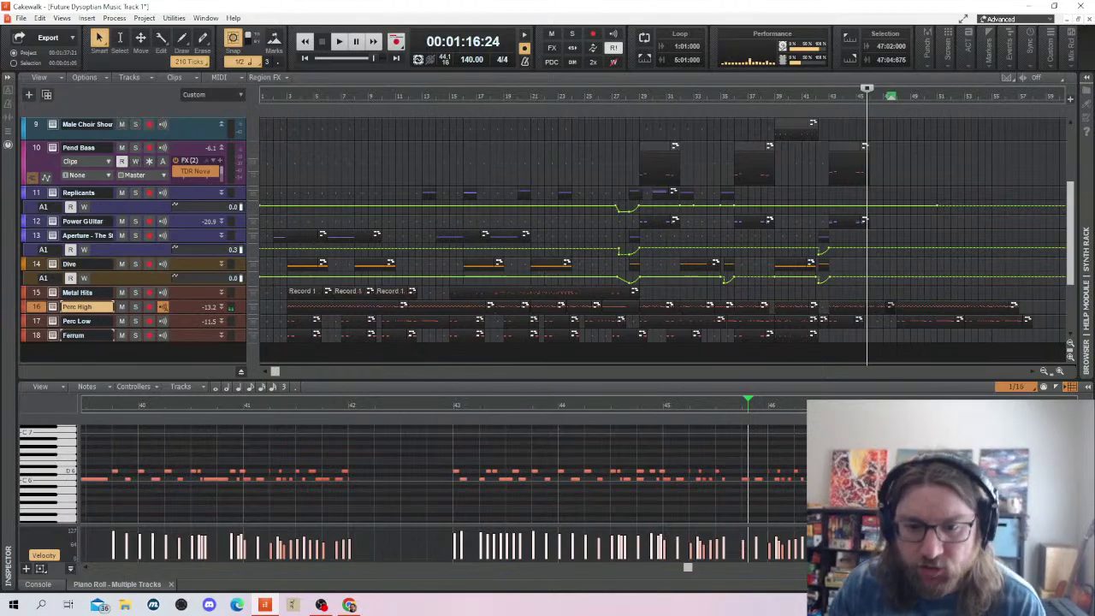
click(455, 452)
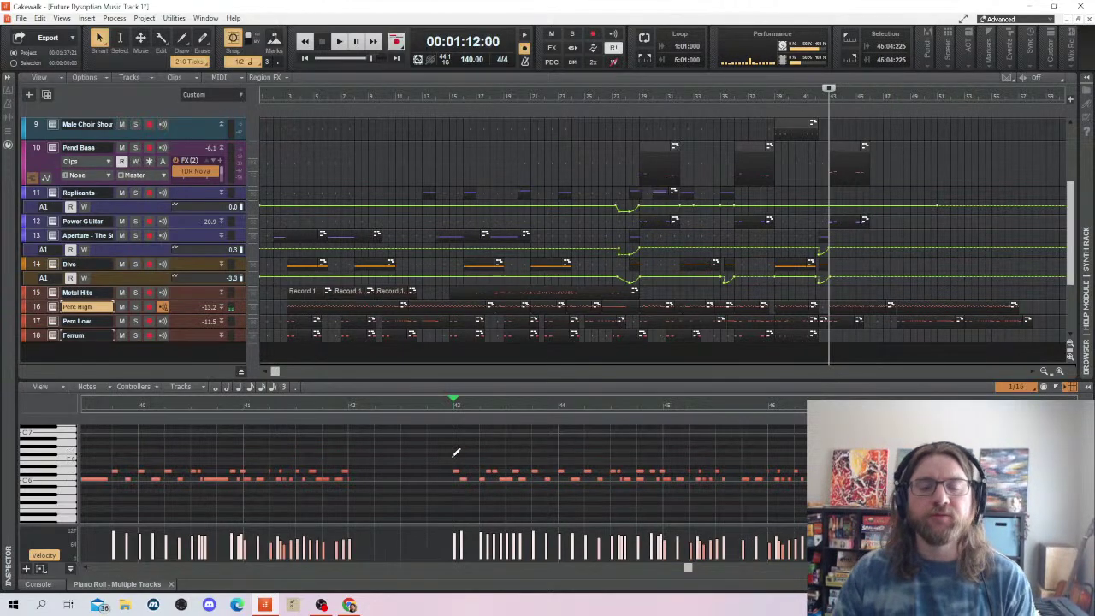
click(351, 474)
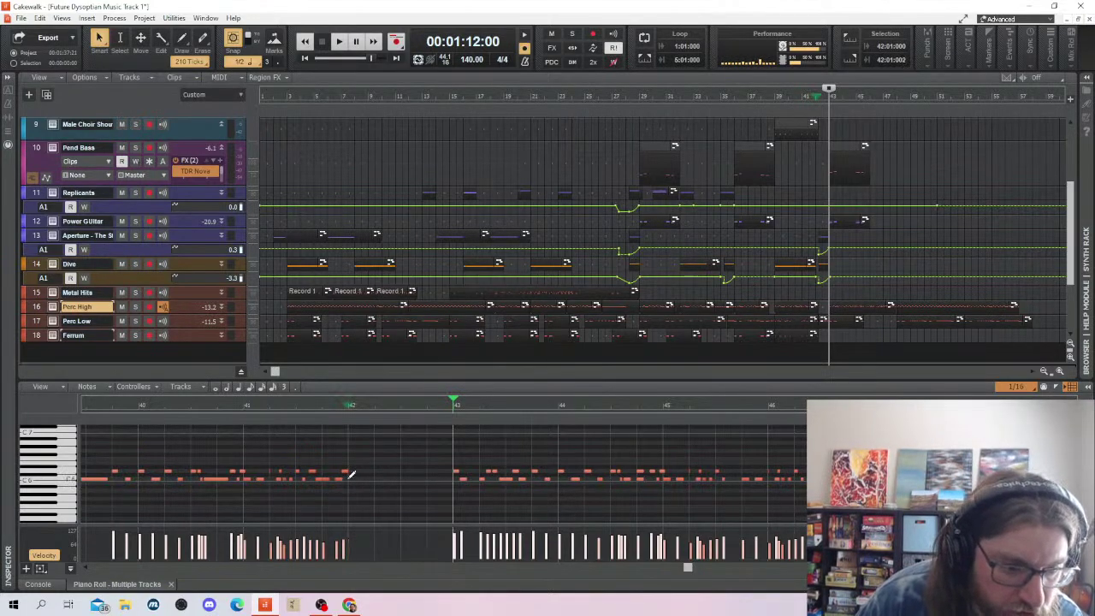
Add a short low Perc High note at the start of measure 42 and play the arrangement from measure 1 into measure 47
click(362, 454)
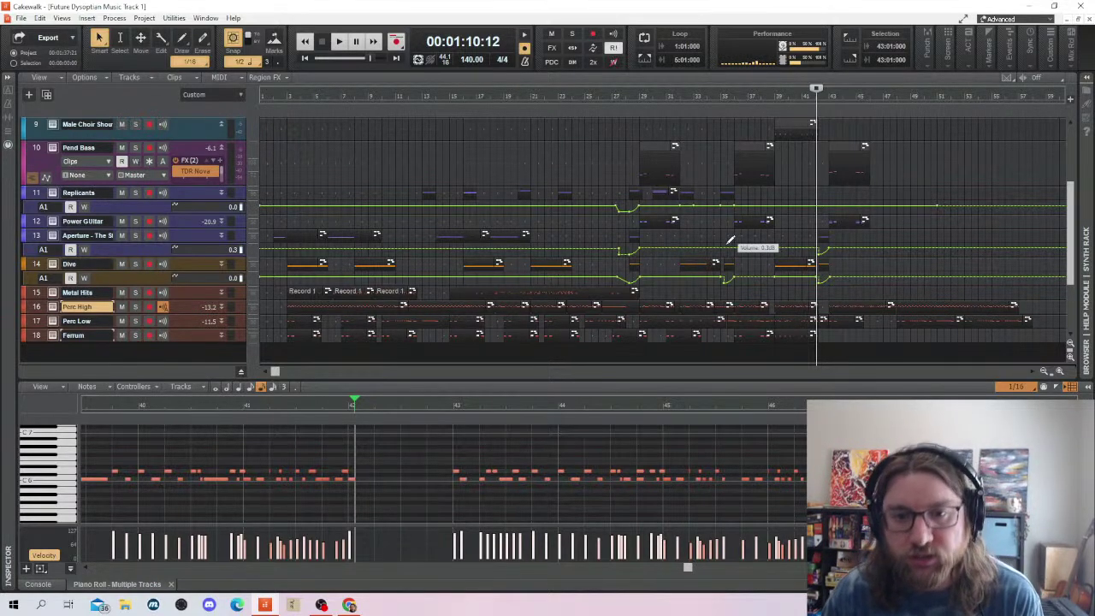
drag(816, 176, 814, 175)
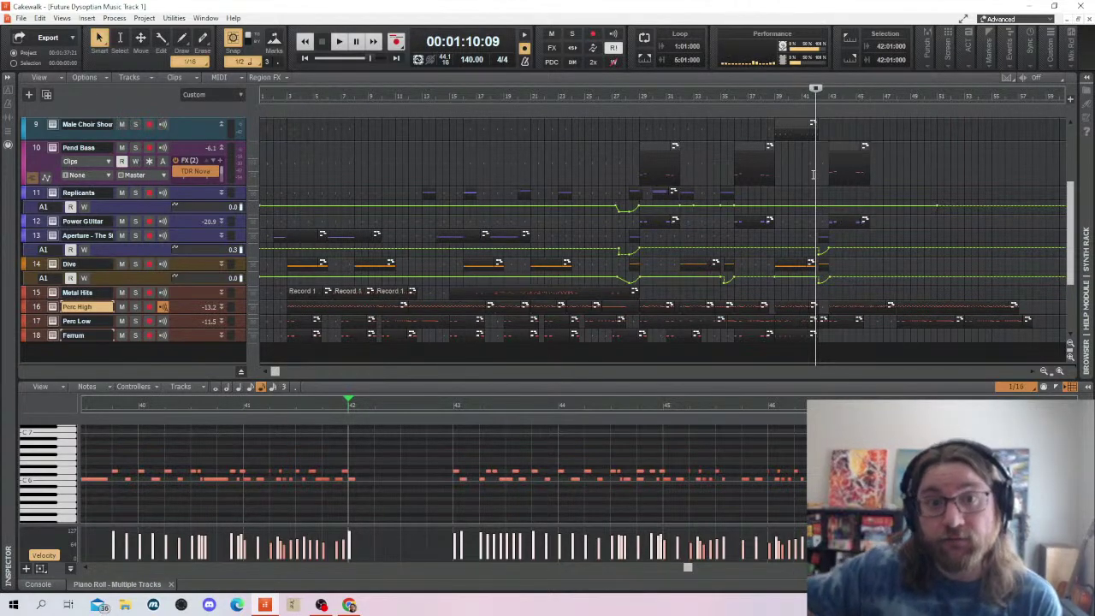
click(265, 130)
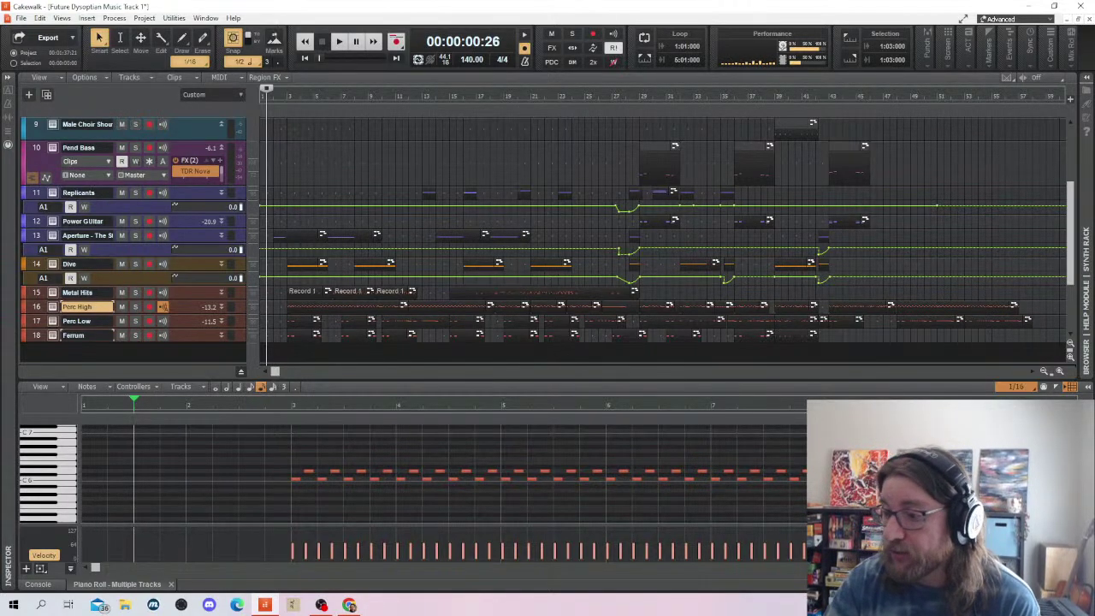
key(alt+Tab)
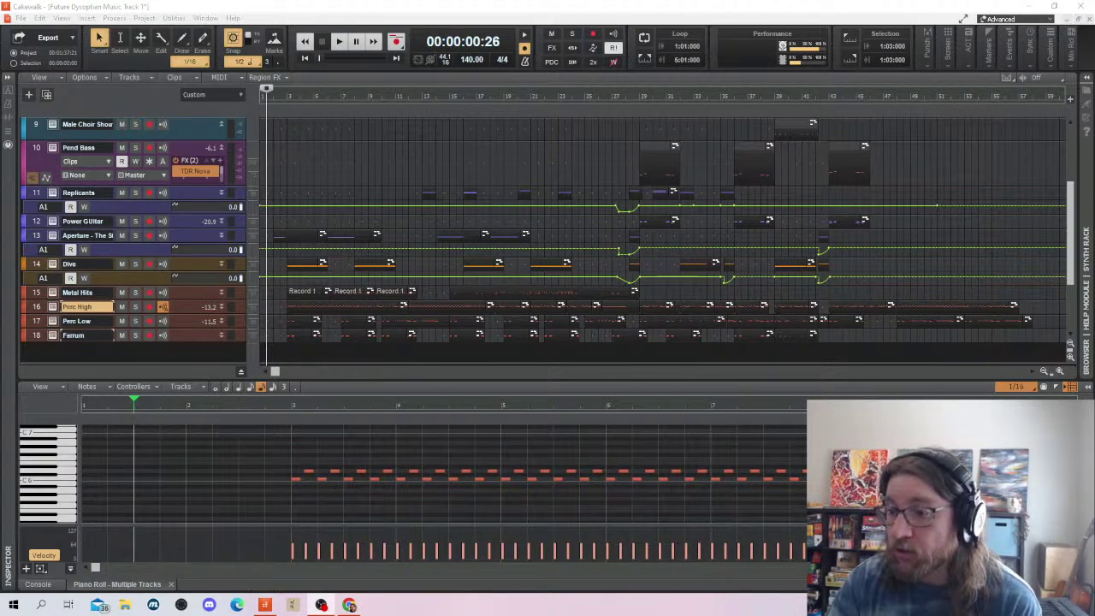
click(275, 169)
key(space)
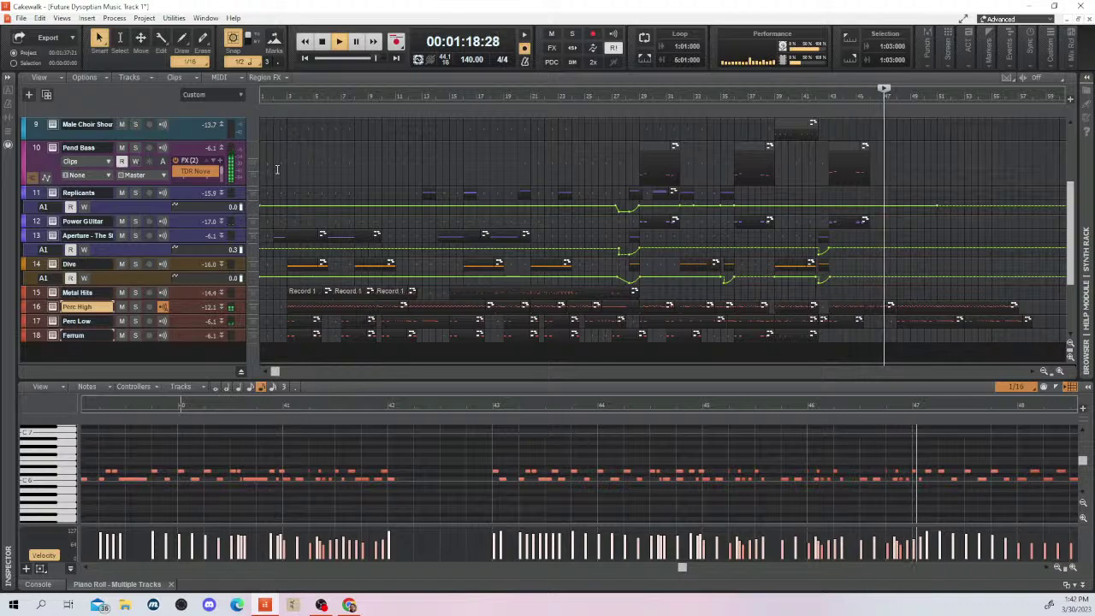
key(space)
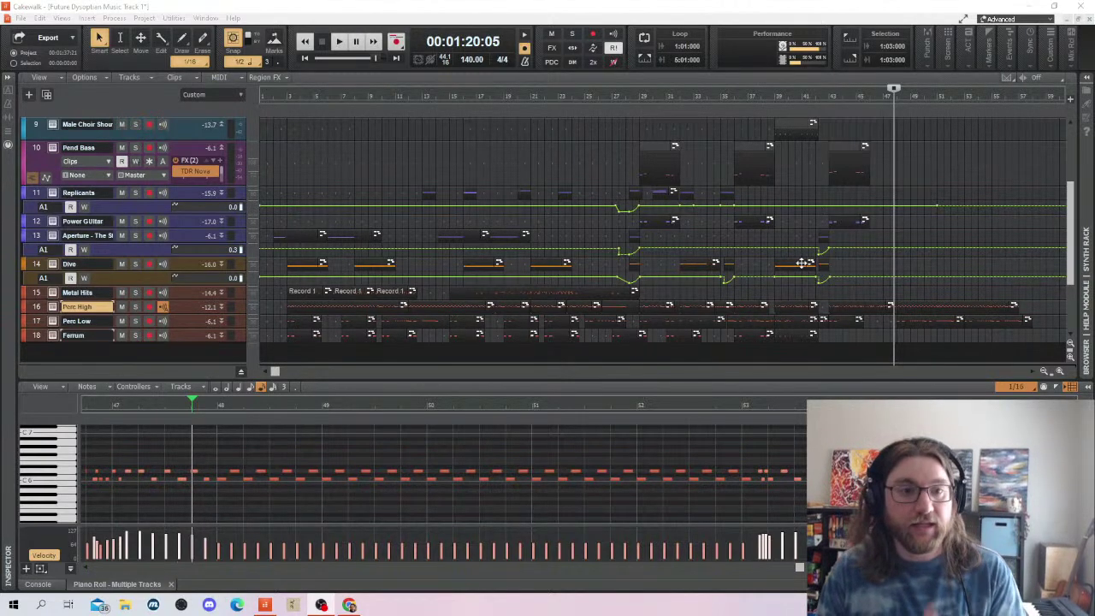
Play the arrangement from the middle of measure 42 into measure 55
click(471, 176)
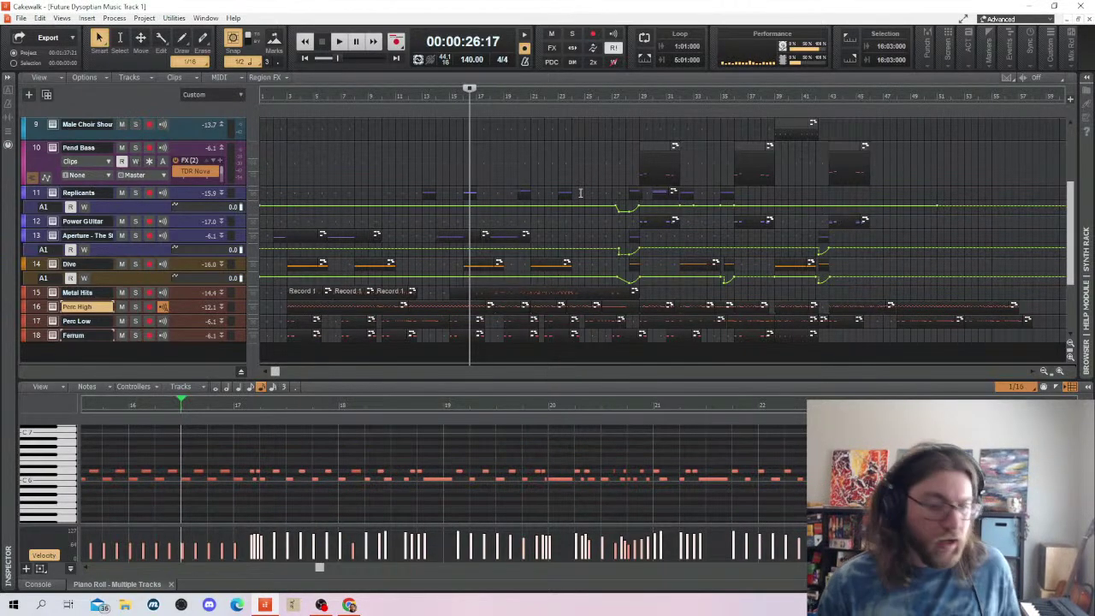
click(329, 163)
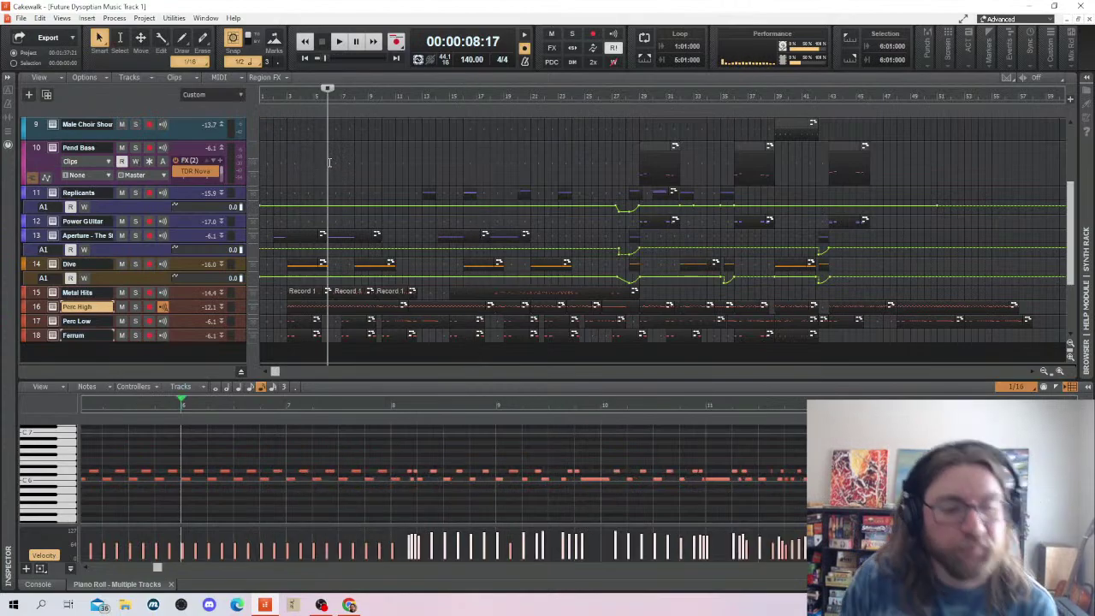
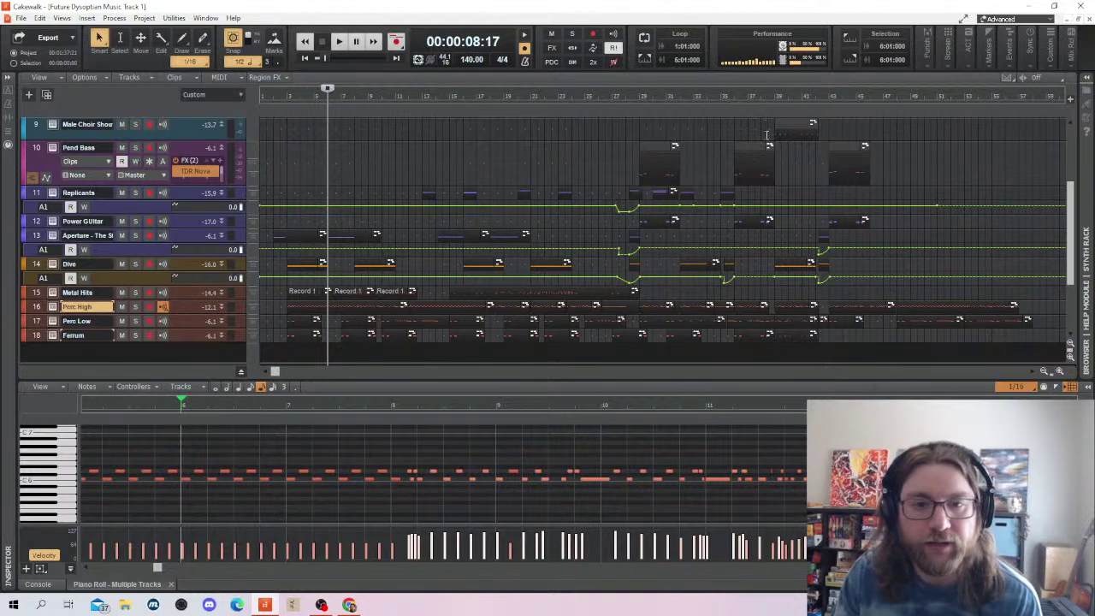
click(767, 130)
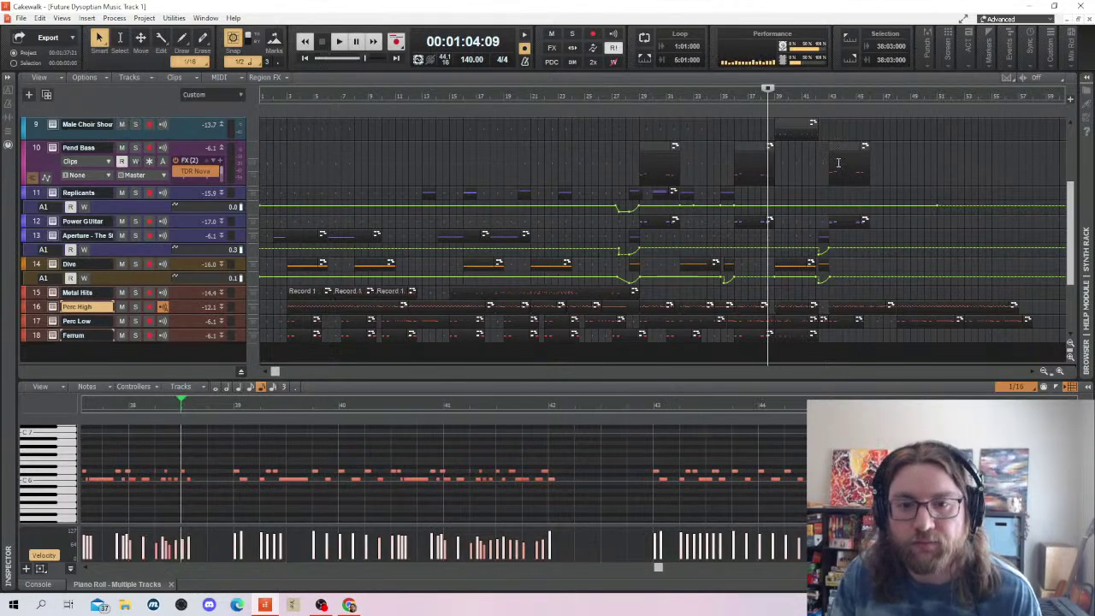
click(820, 173)
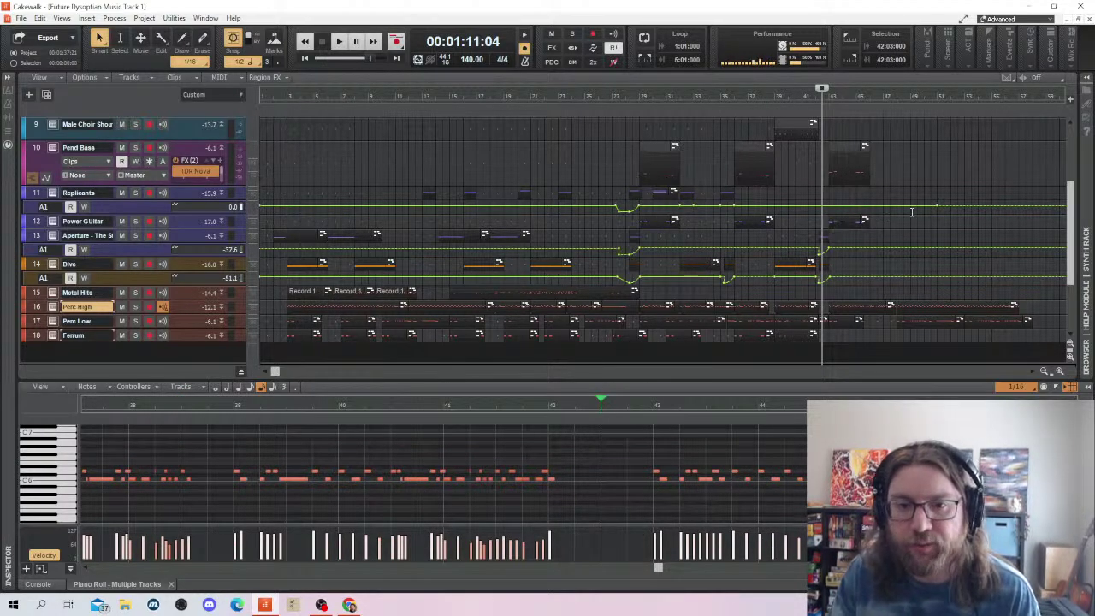
key(space)
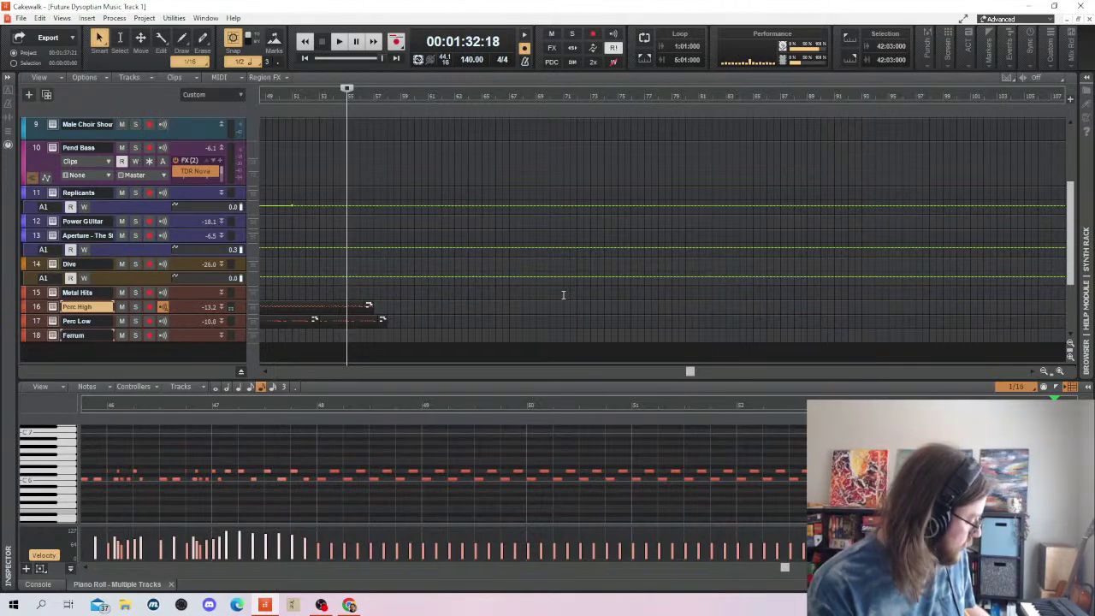
Set the playhead to measure 48, then expand the Power Guitar track and arm it for recording
click(29, 195)
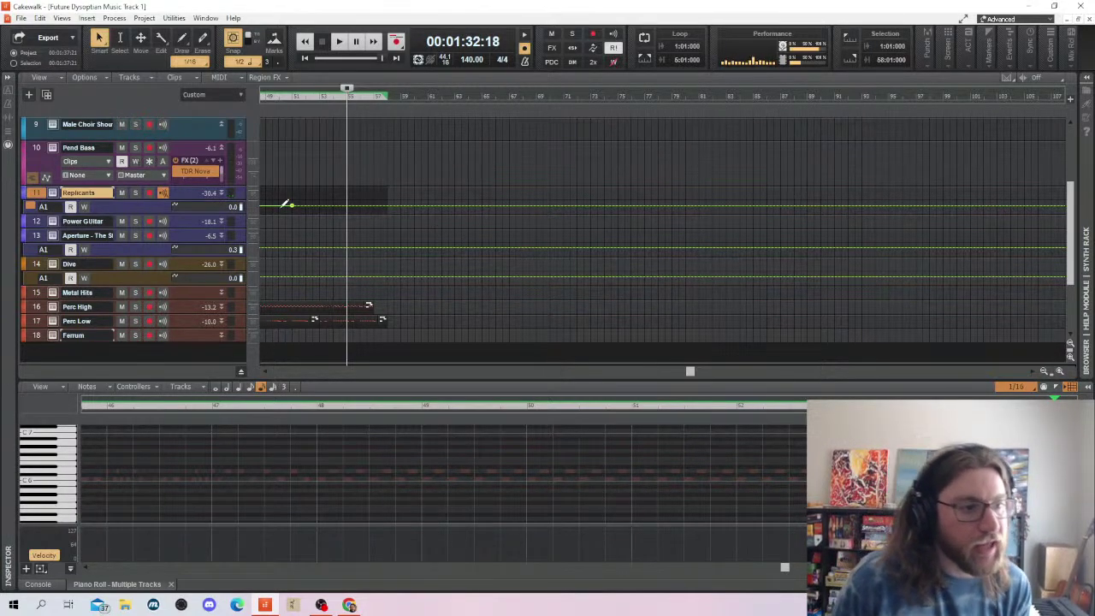
click(48, 221)
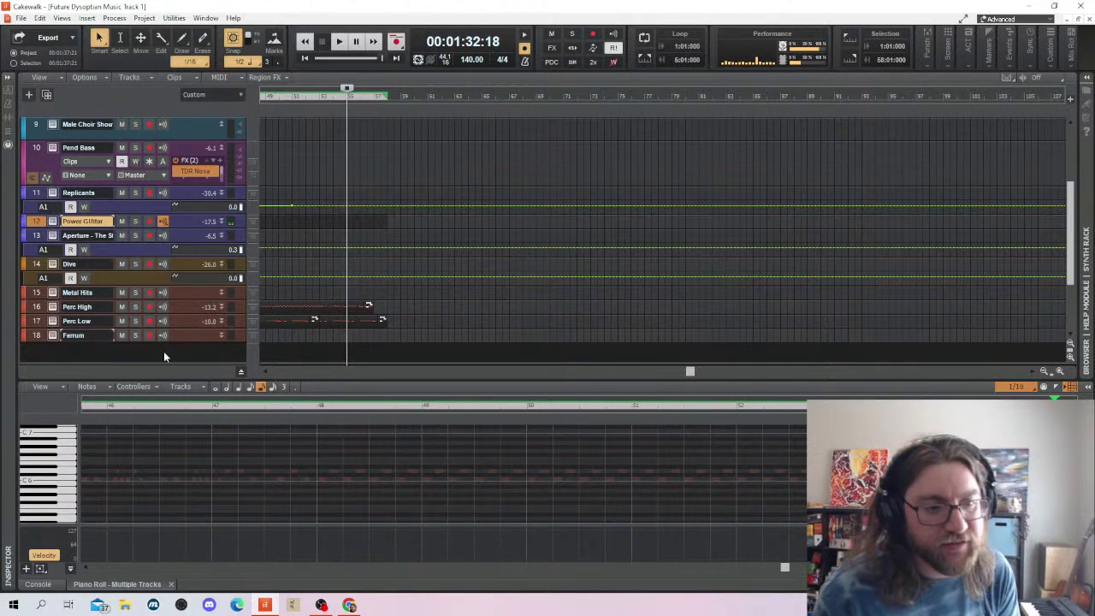
scroll(325, 158, left, 5)
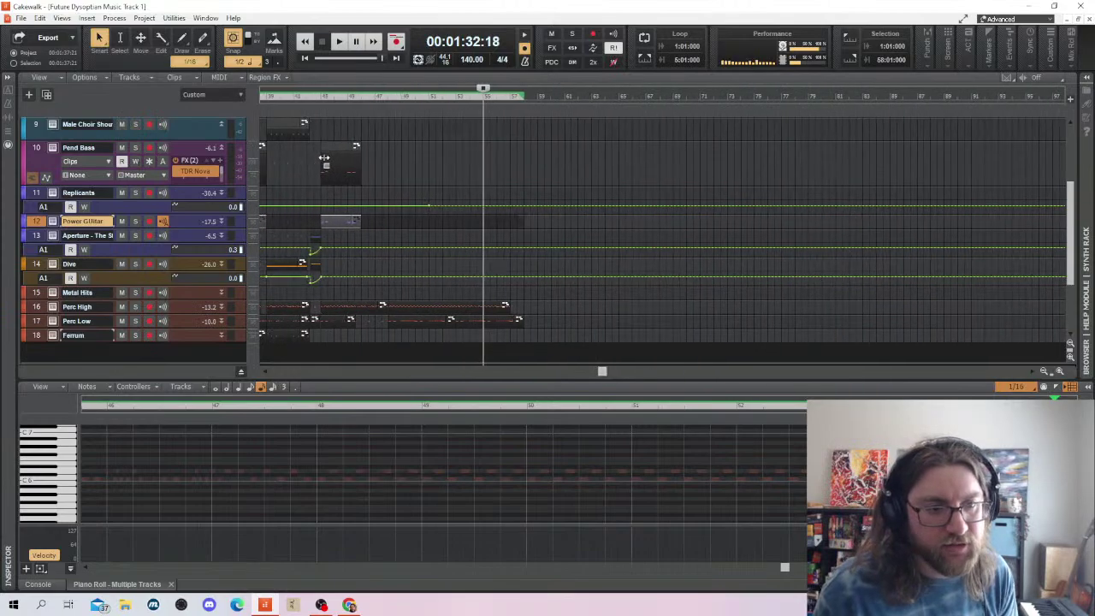
click(395, 167)
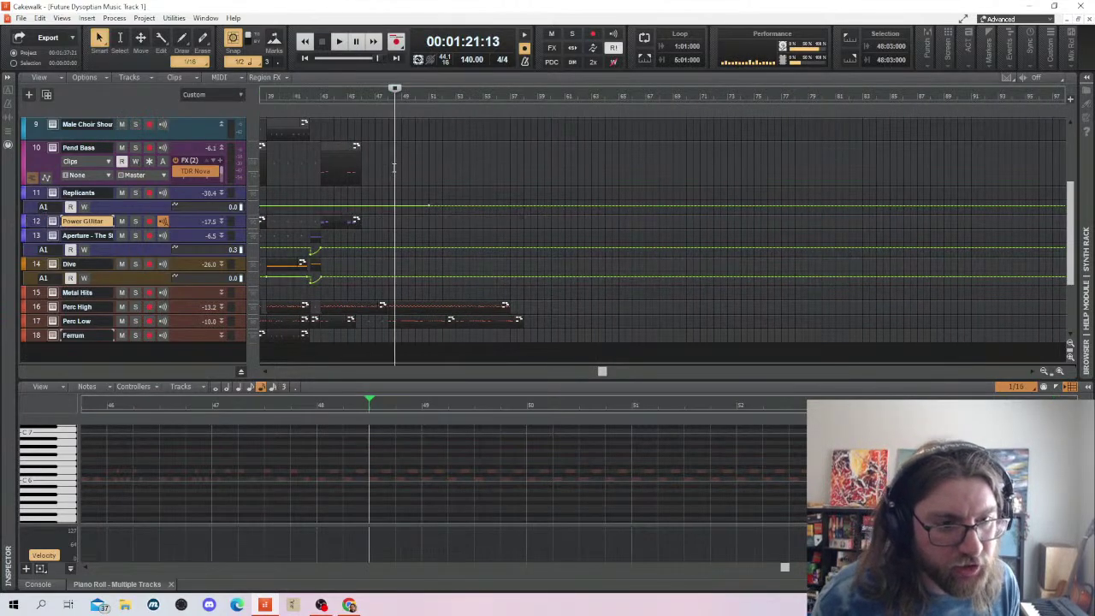
click(388, 167)
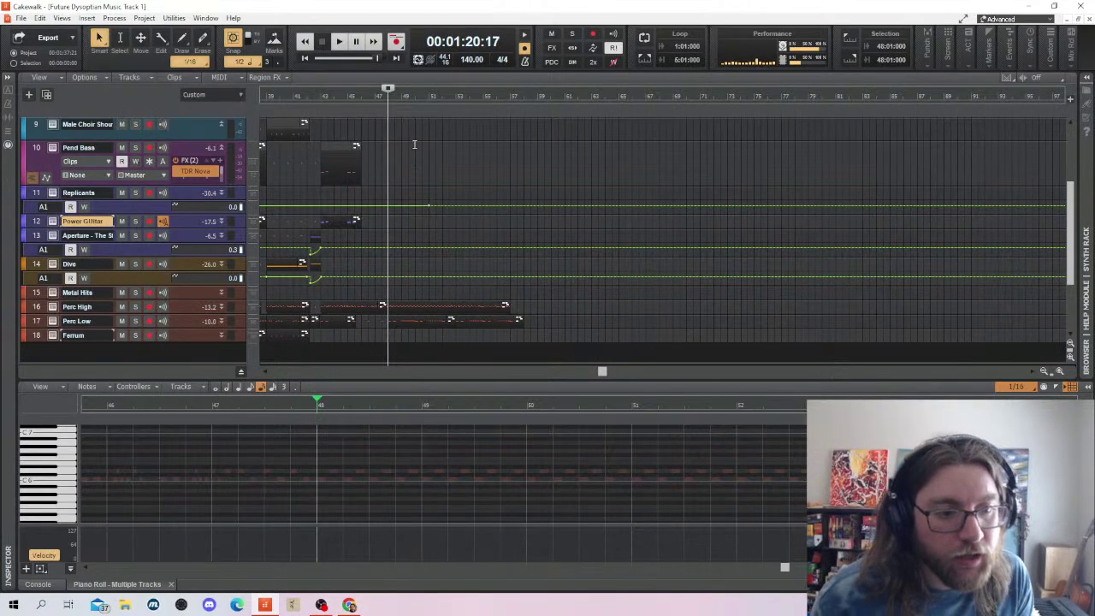
click(49, 224)
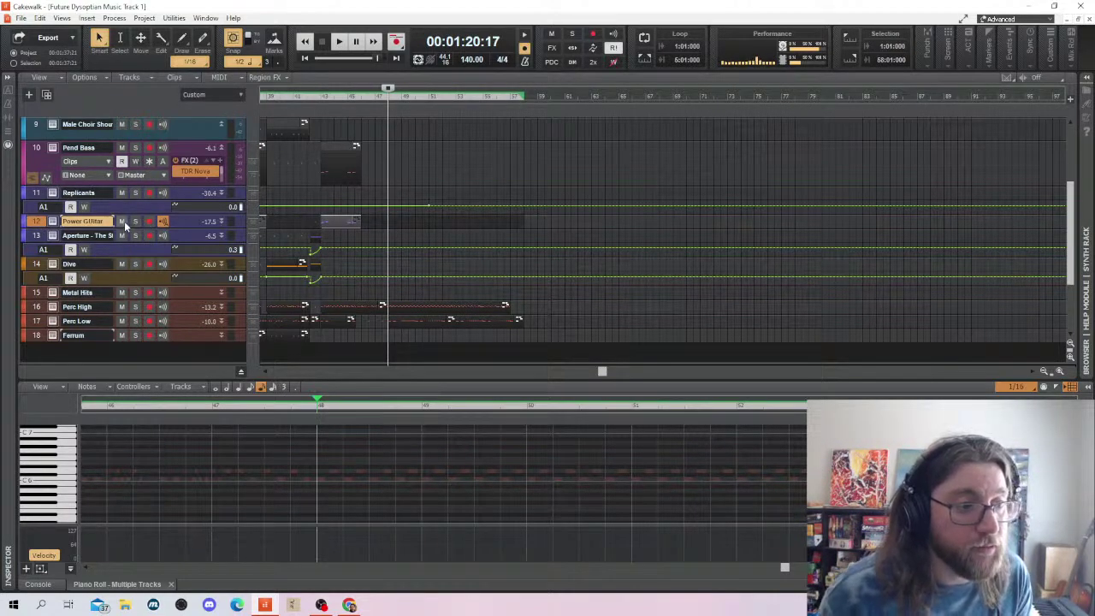
double_click(160, 216)
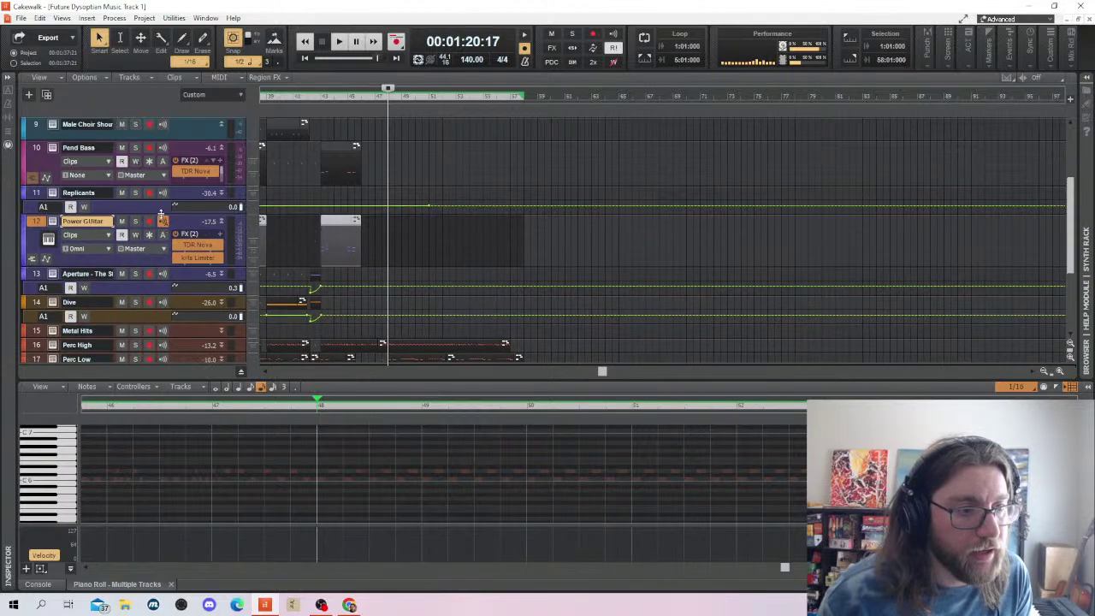
click(149, 221)
Extend the percussion to measure 88 by repeatedly copying the Perc High and Perc Low clips from measure 58 onward
scroll(580, 265, down, 2)
drag(564, 257, 667, 256)
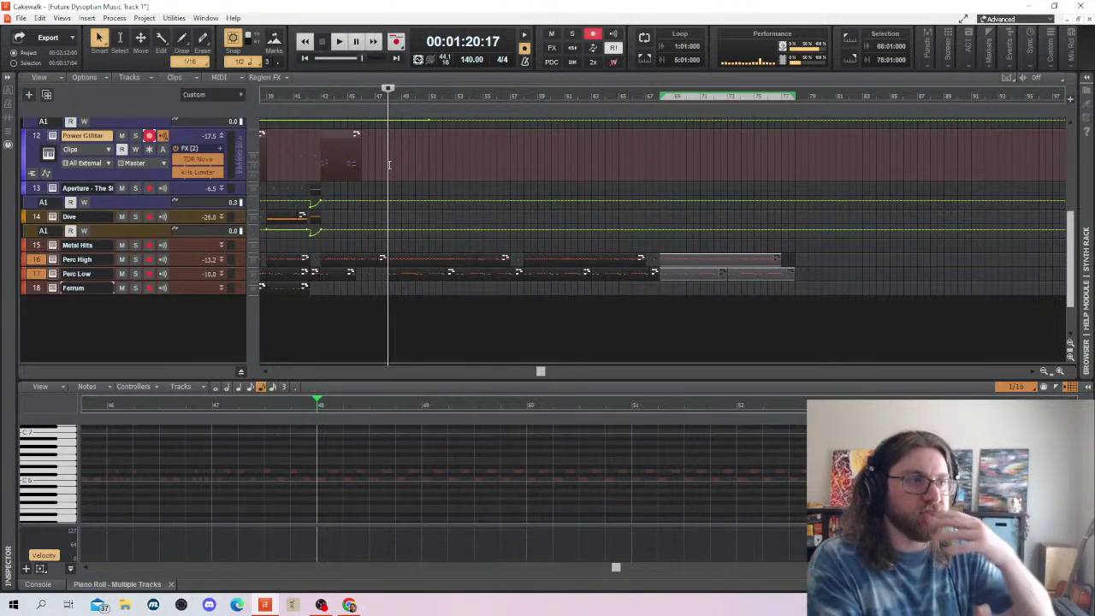
drag(845, 243, 727, 279)
mouse_move(816, 249)
mouse_down()
mouse_move(656, 282)
mouse_move(810, 259)
mouse_up()
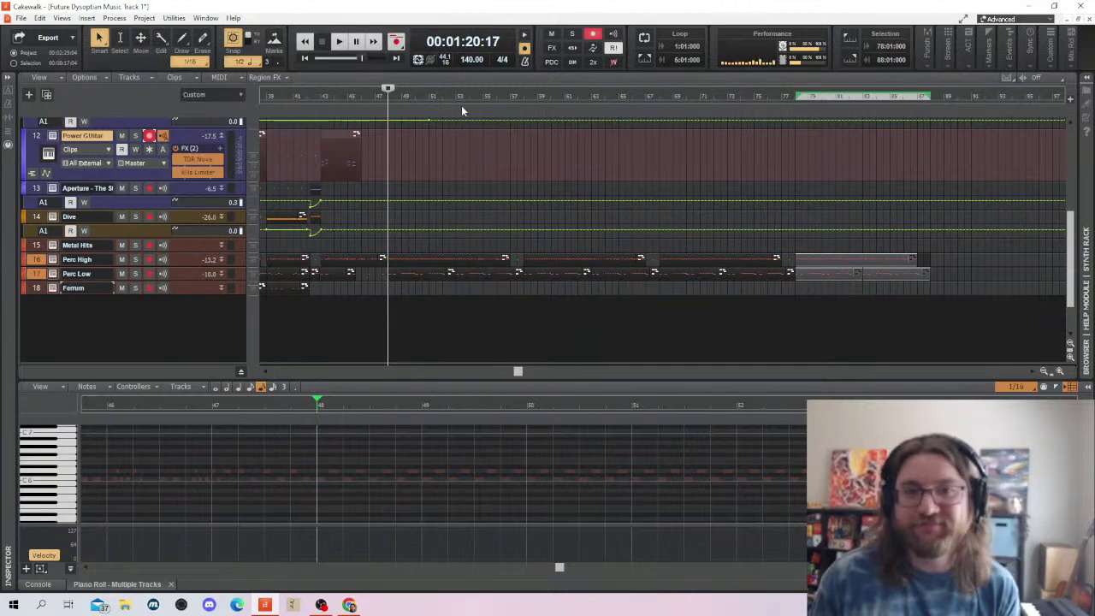
Record a Power Guitar melody from measure 48 into measure 58 and quantize the recorded clip to 1/16
click(396, 42)
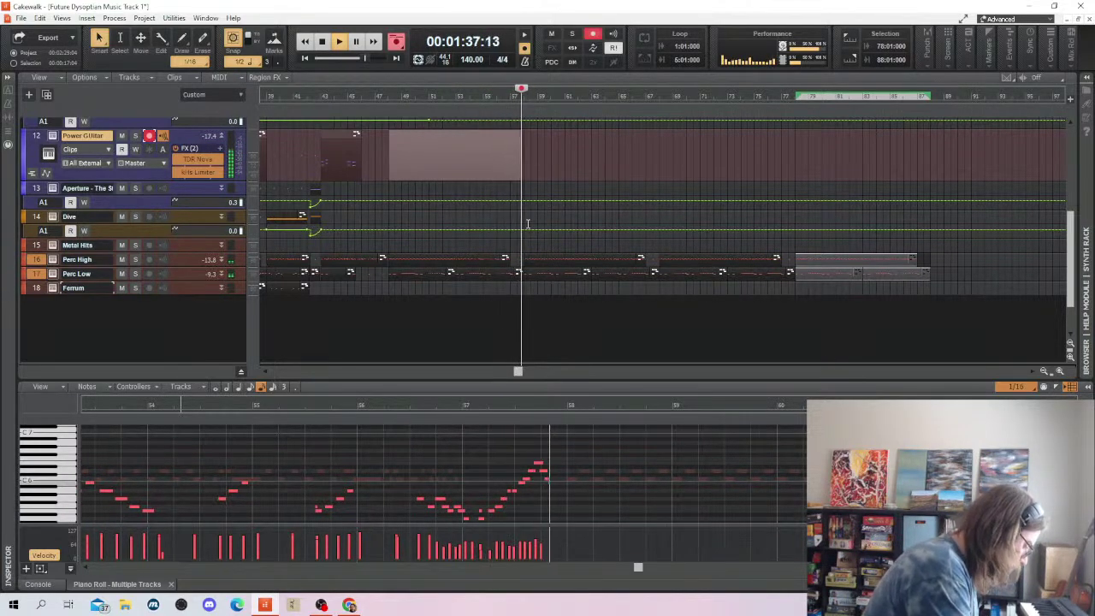
key(space)
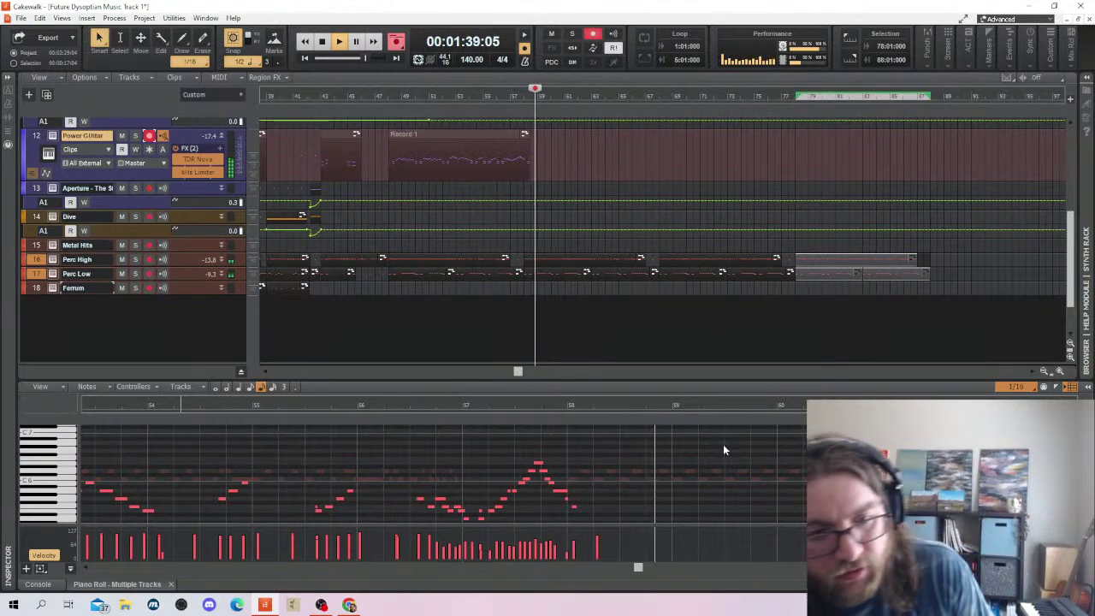
click(448, 138)
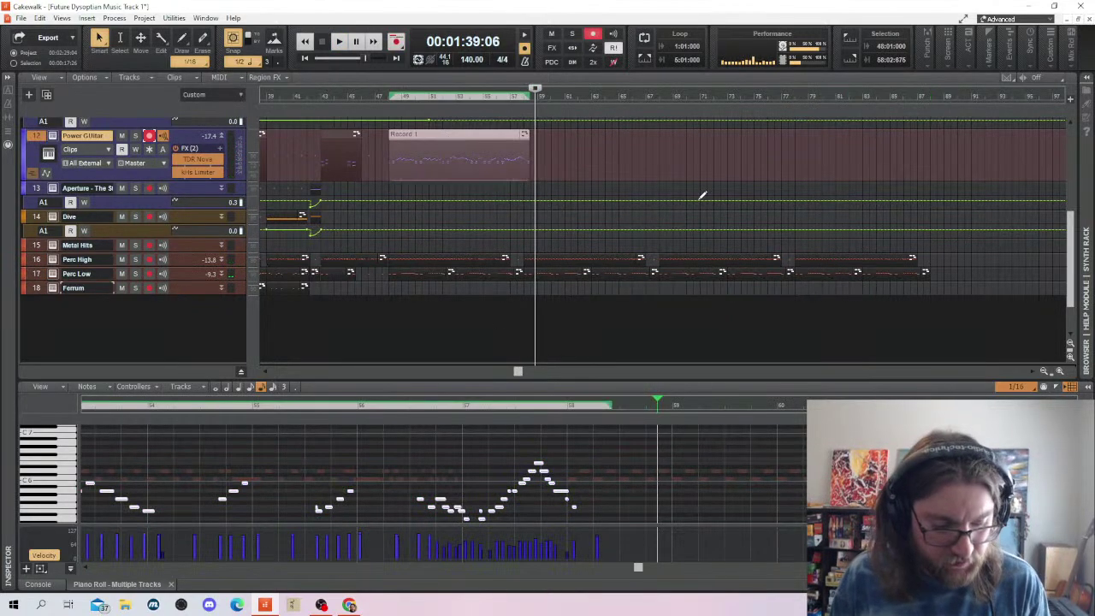
key(q)
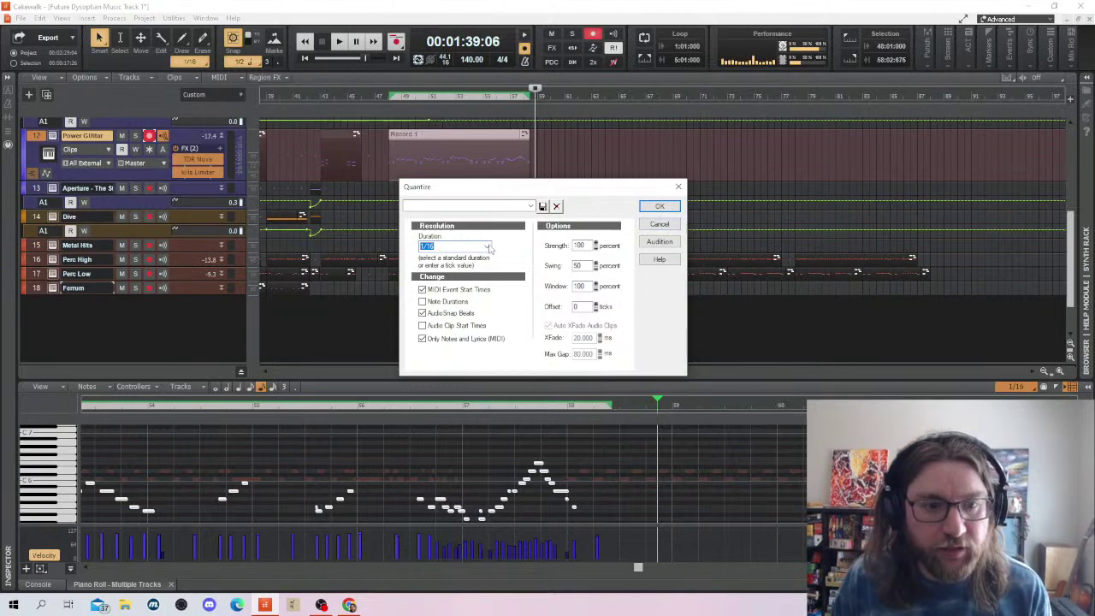
click(656, 209)
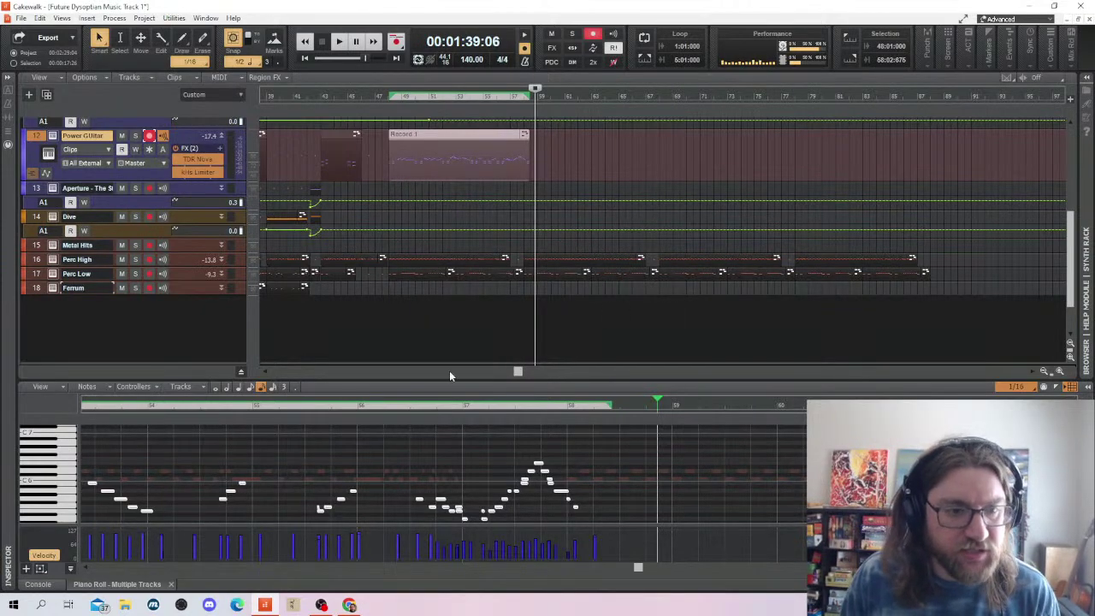
Delete the copied Perc High and Perc Low clips from measure 58 onward
scroll(270, 486, down, 2)
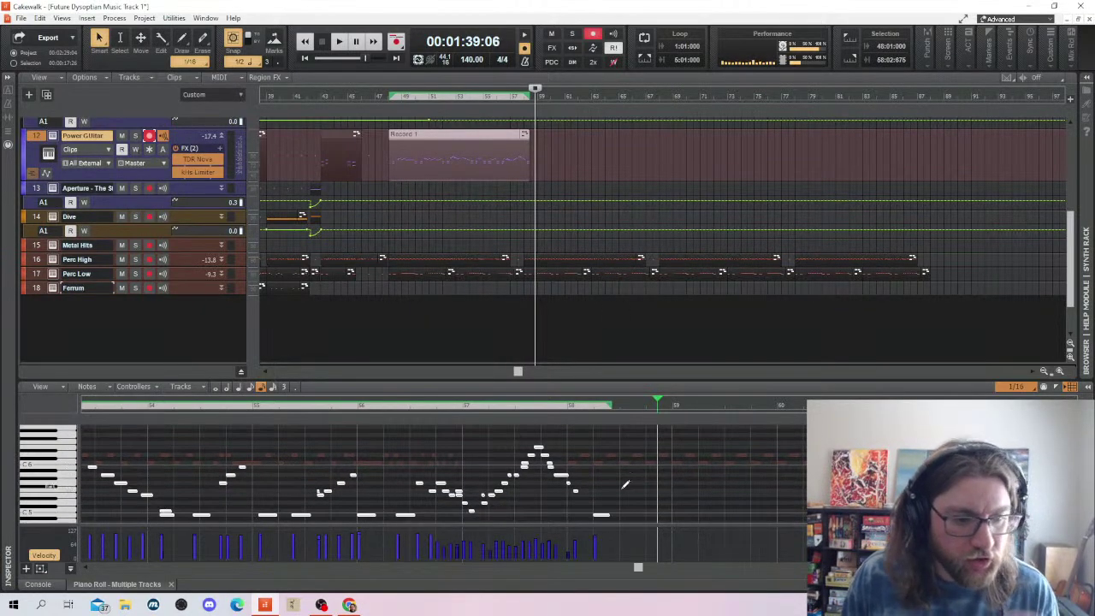
drag(638, 571, 551, 569)
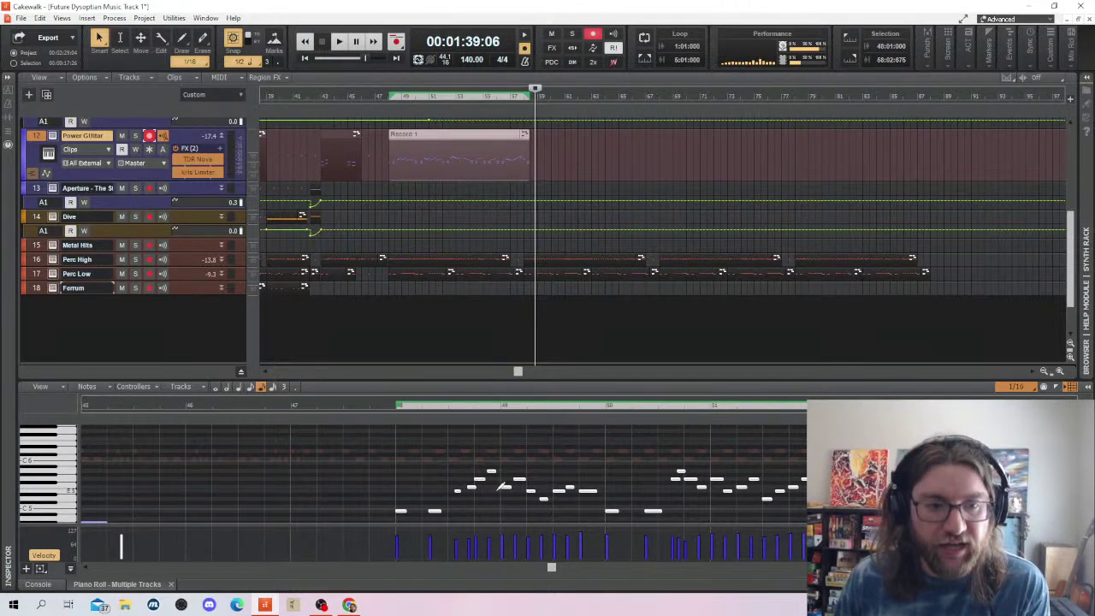
drag(998, 243, 536, 288)
key(Delete)
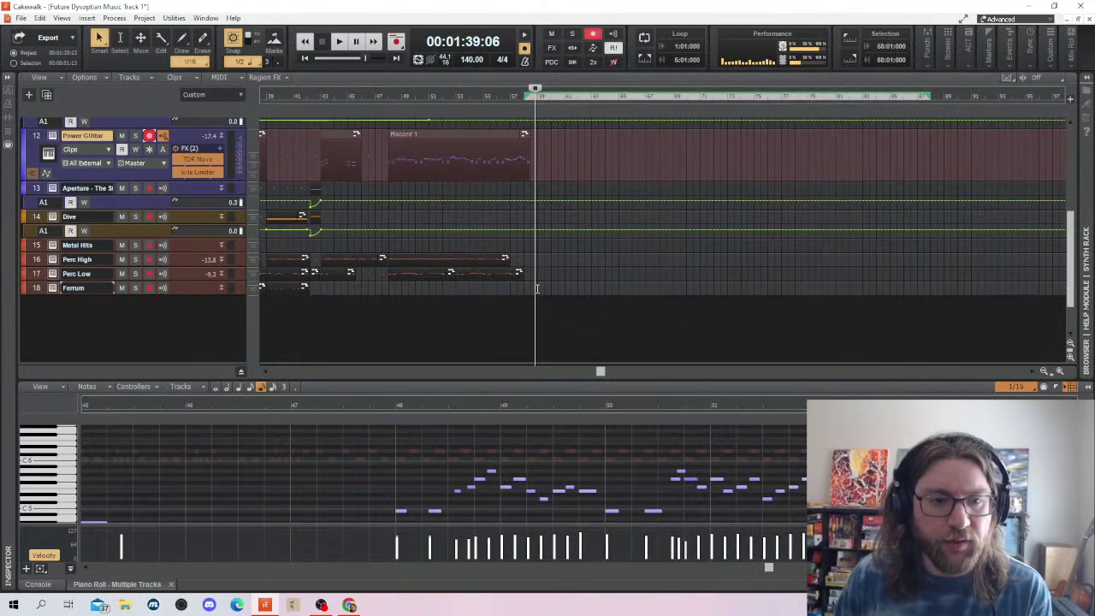
Split the recorded Power Guitar clip at measure 52 and move its second part to start at measure 53
click(382, 170)
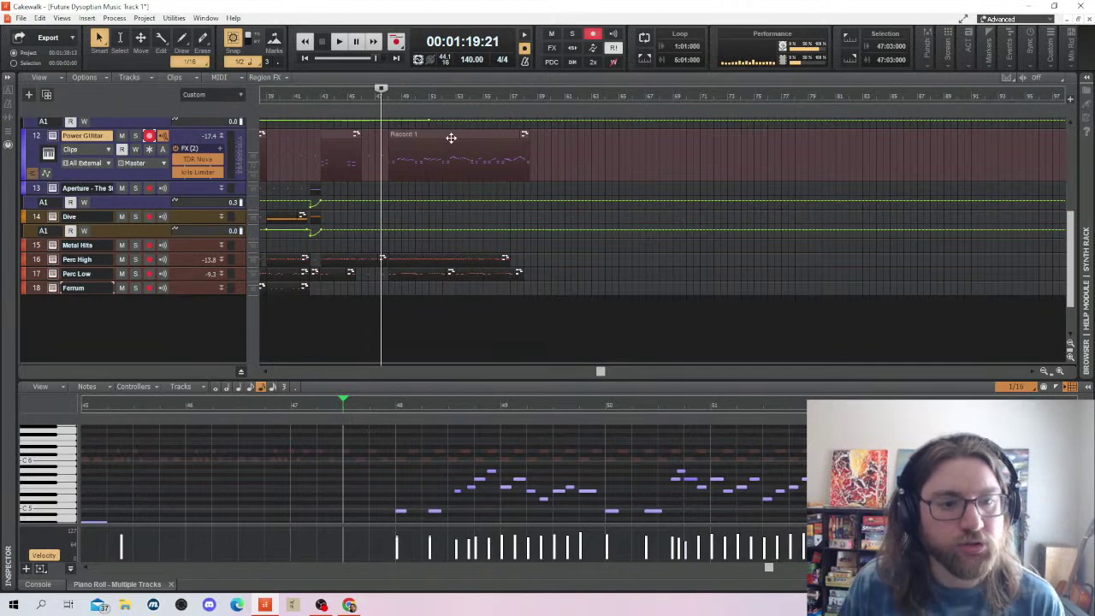
click(442, 105)
click(454, 154)
key(s)
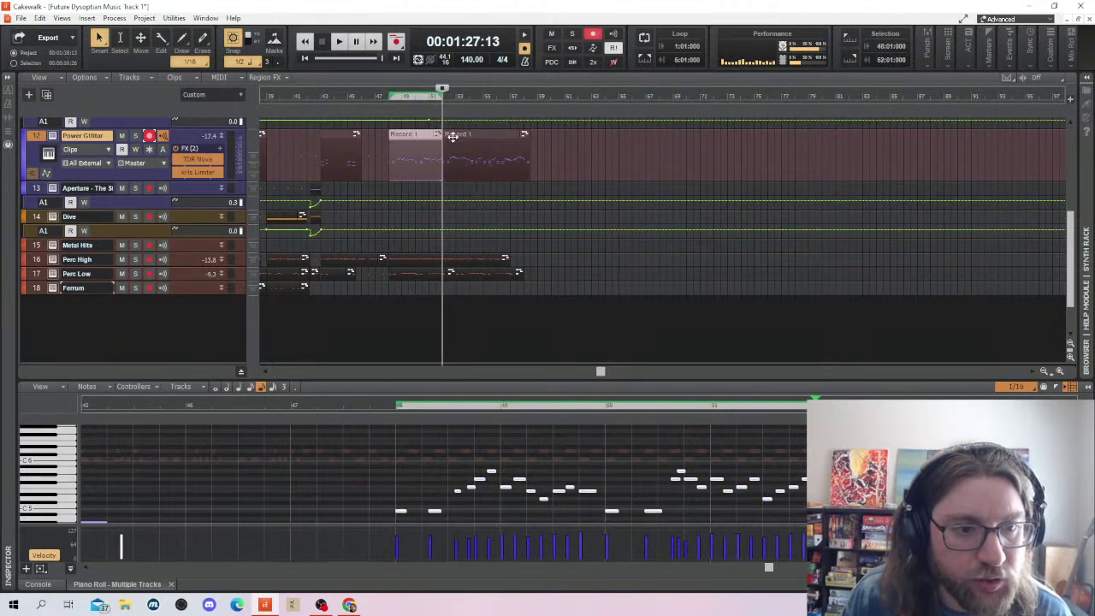
drag(454, 141, 480, 141)
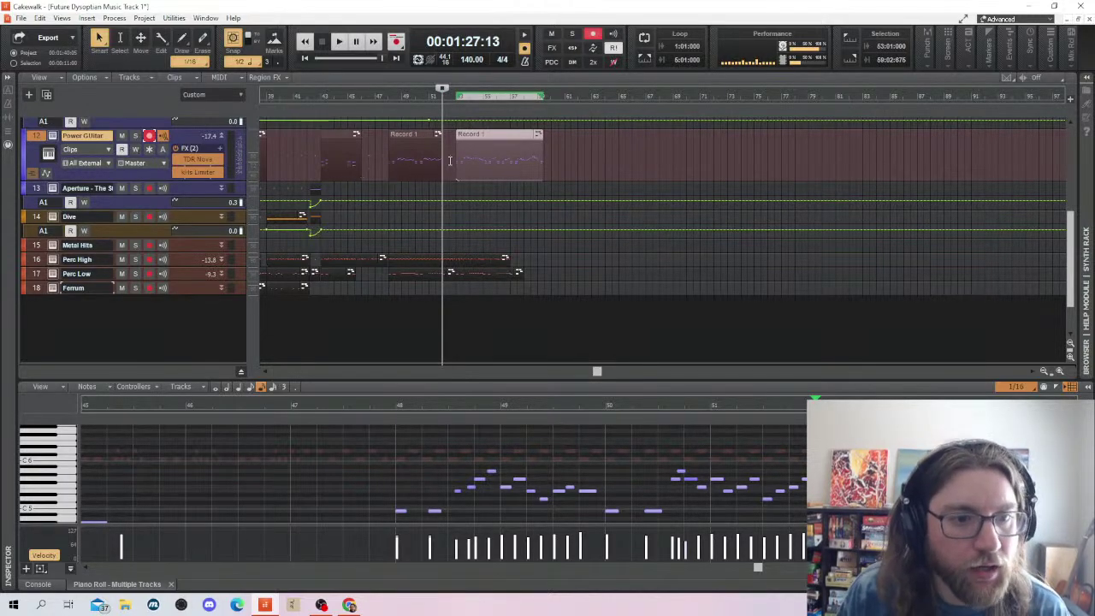
Disarm and solo the Power Guitar track, and play its recording from measure 48 into measure 49
click(388, 157)
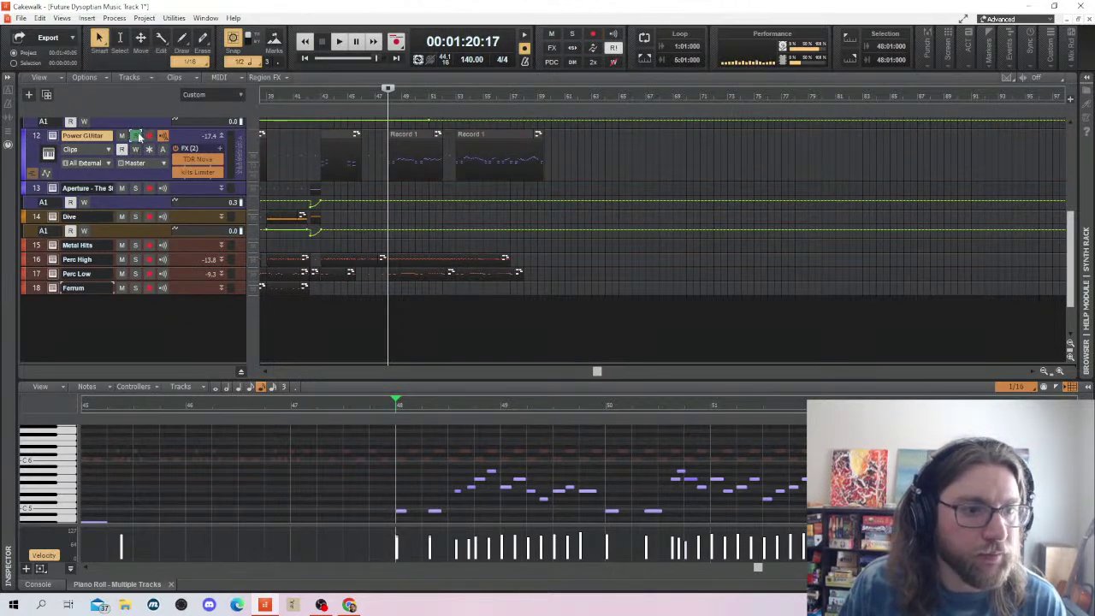
key(space)
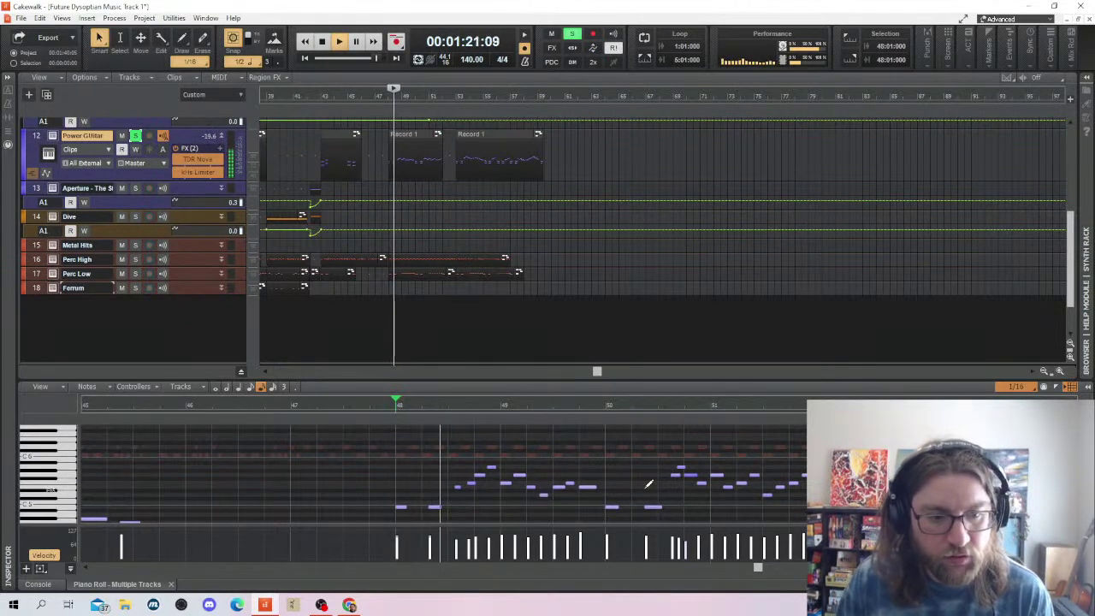
scroll(625, 466, down, 1)
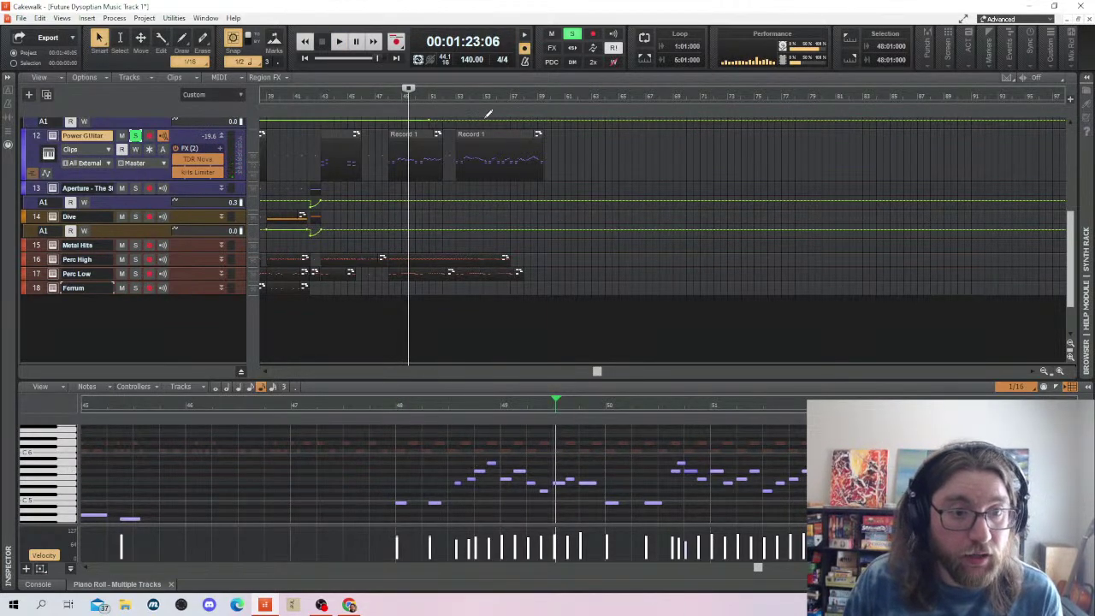
Quantize the Power Guitar clip starting at measure 48 to 1/16 and play it from measure 48
click(416, 139)
key(q)
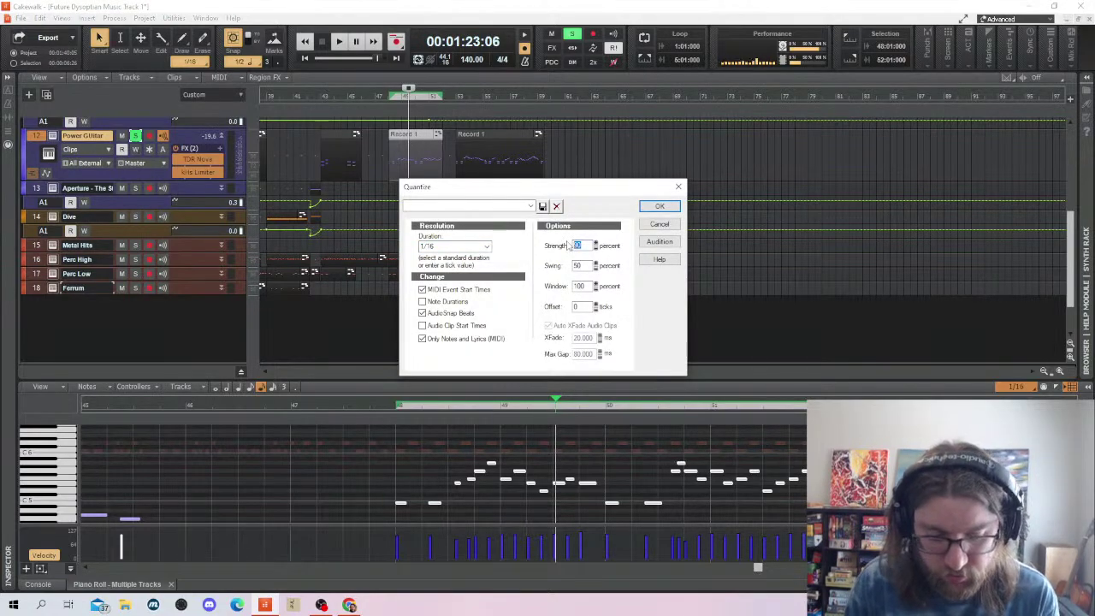
click(660, 207)
click(391, 463)
key(space)
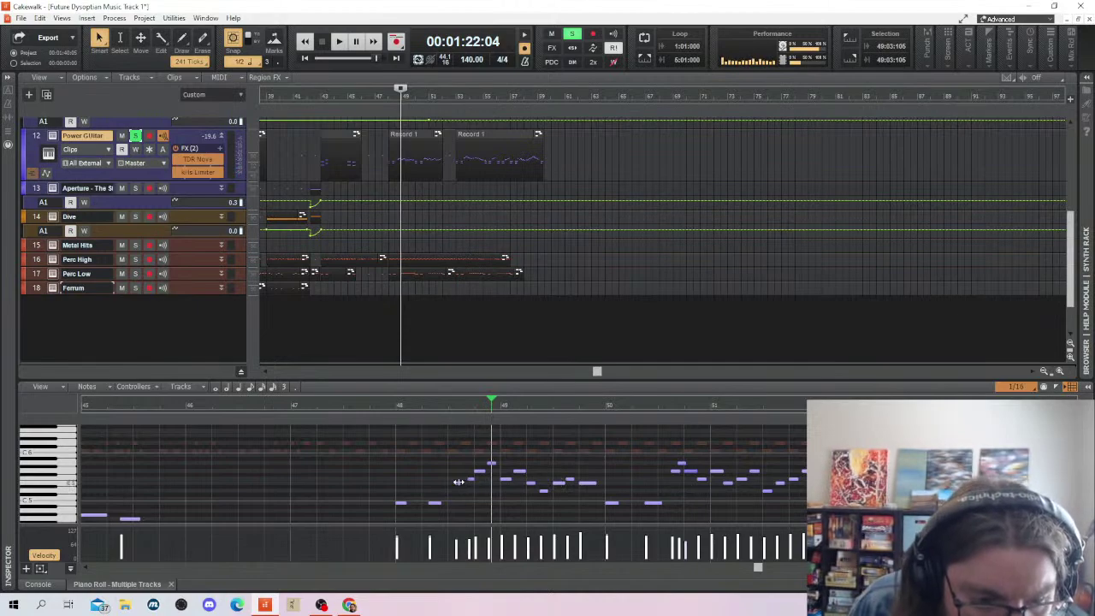
Shift the first note of the rising run in measure 48 slightly later and play the melody from just before measure 48
click(458, 483)
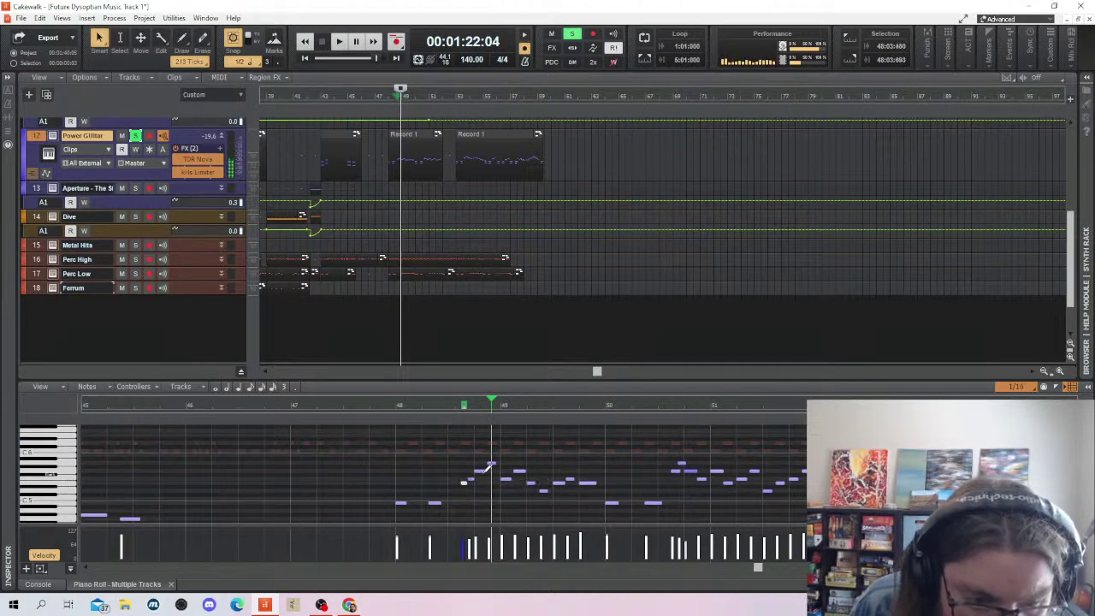
key(space)
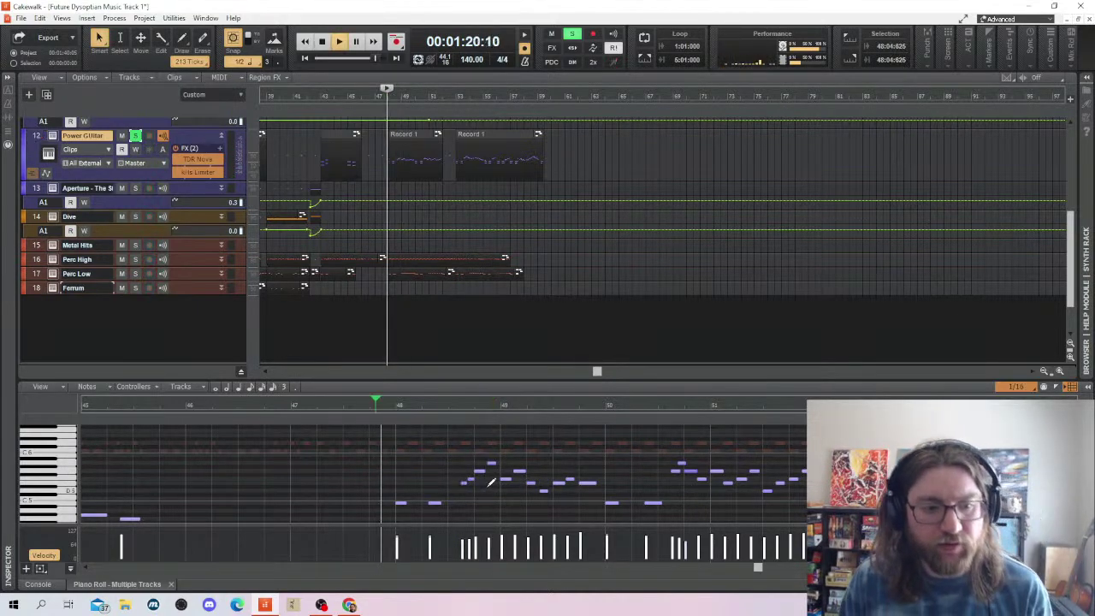
click(491, 484)
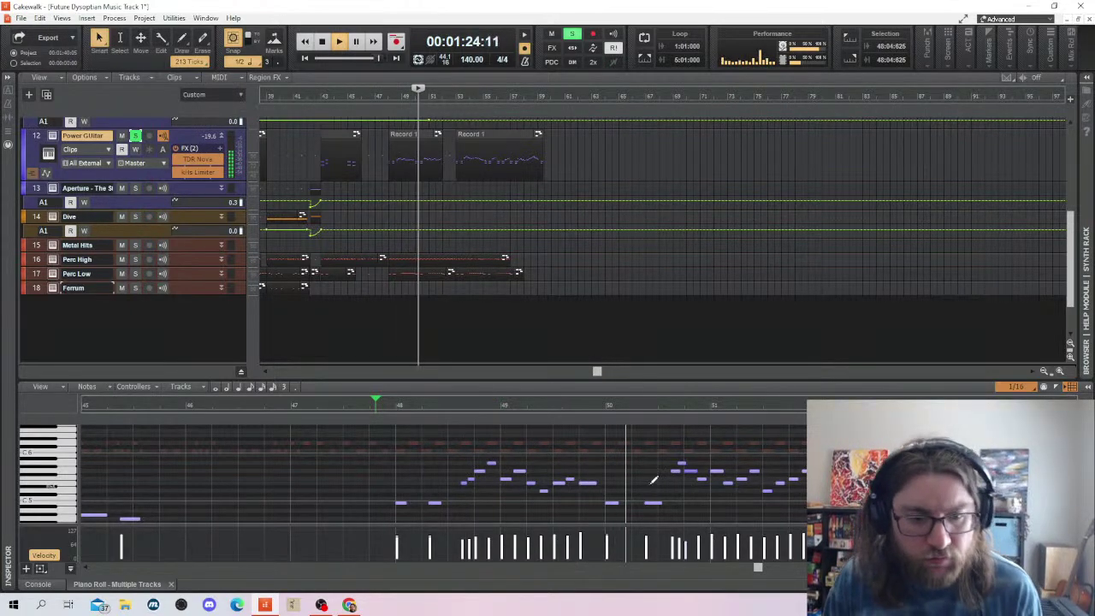
scroll(650, 476, down, 1)
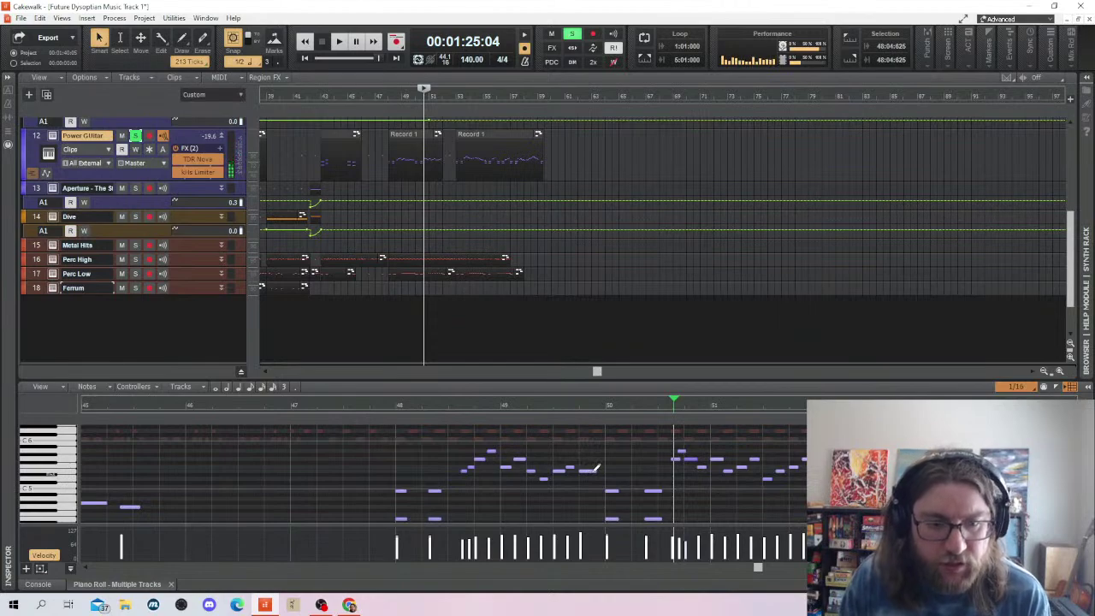
click(374, 472)
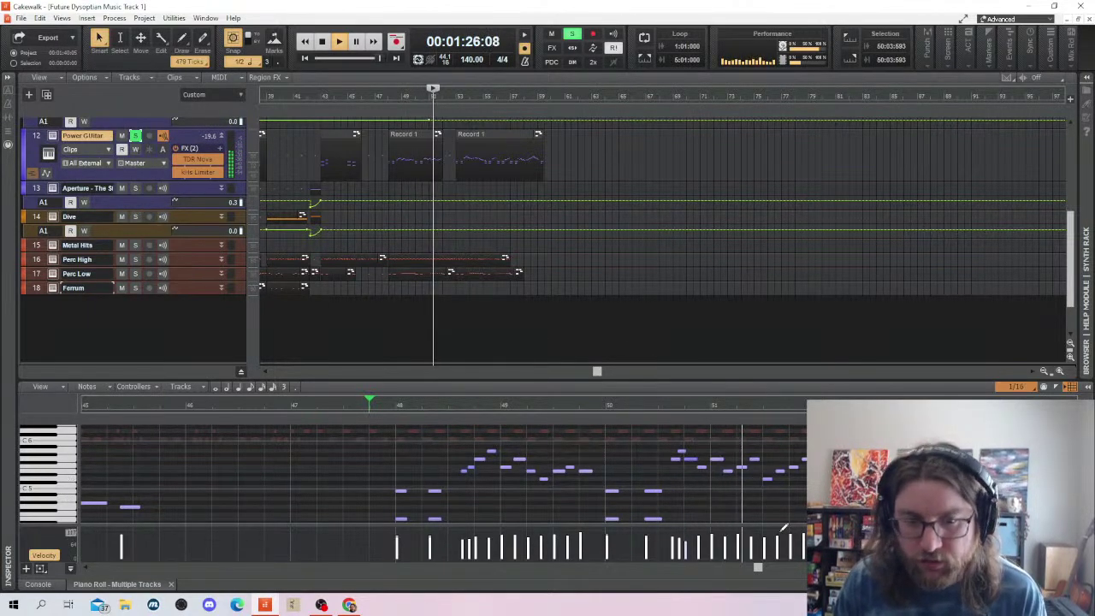
key(space)
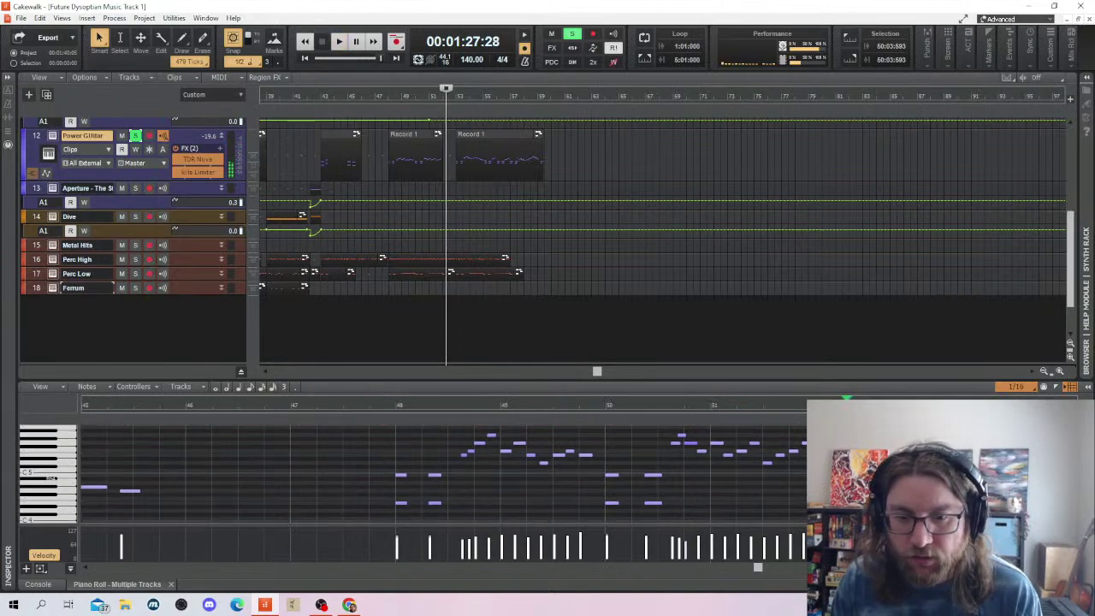
Copy the closing notes of measure 51 into measure 52 to fill the gap before measure 53, and play the passage
scroll(442, 473, down, 2)
scroll(762, 462, up, 3)
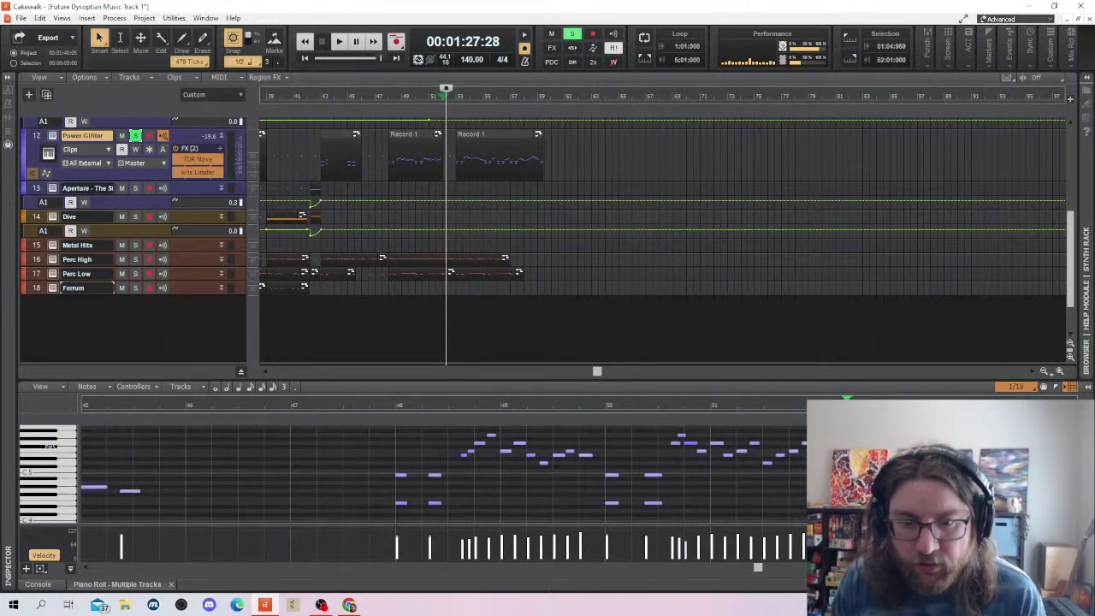
drag(812, 434, 763, 477)
scroll(762, 477, up, 1)
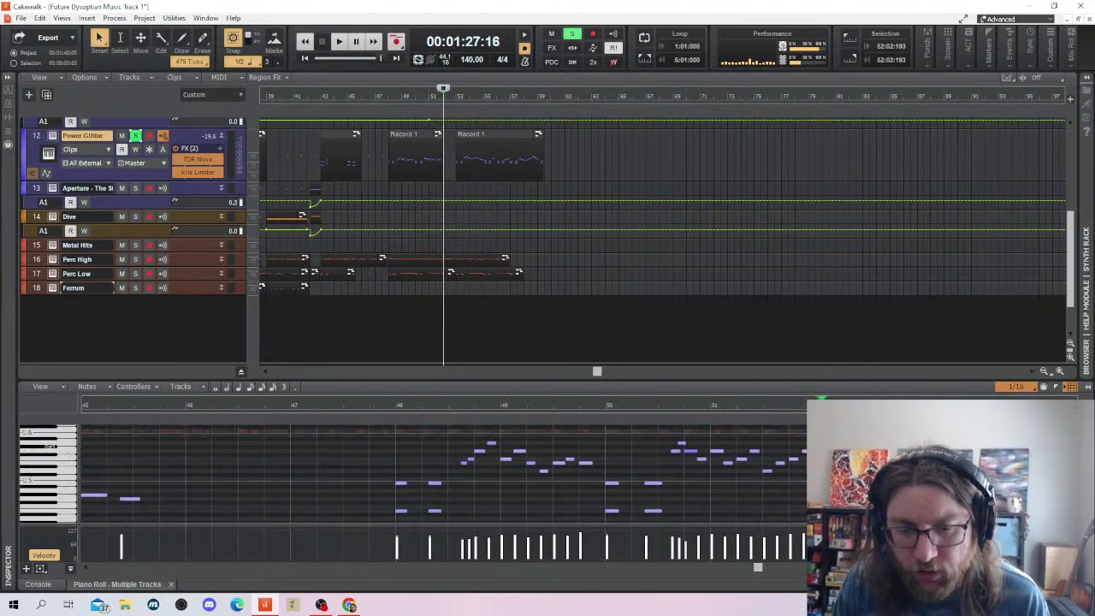
drag(804, 447, 768, 470)
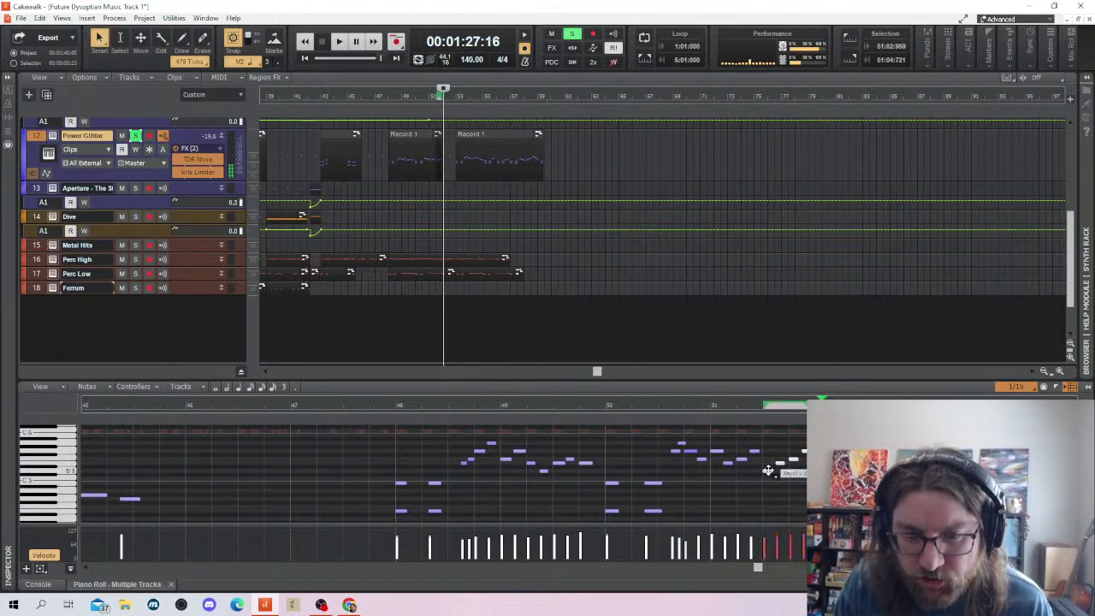
key(s)
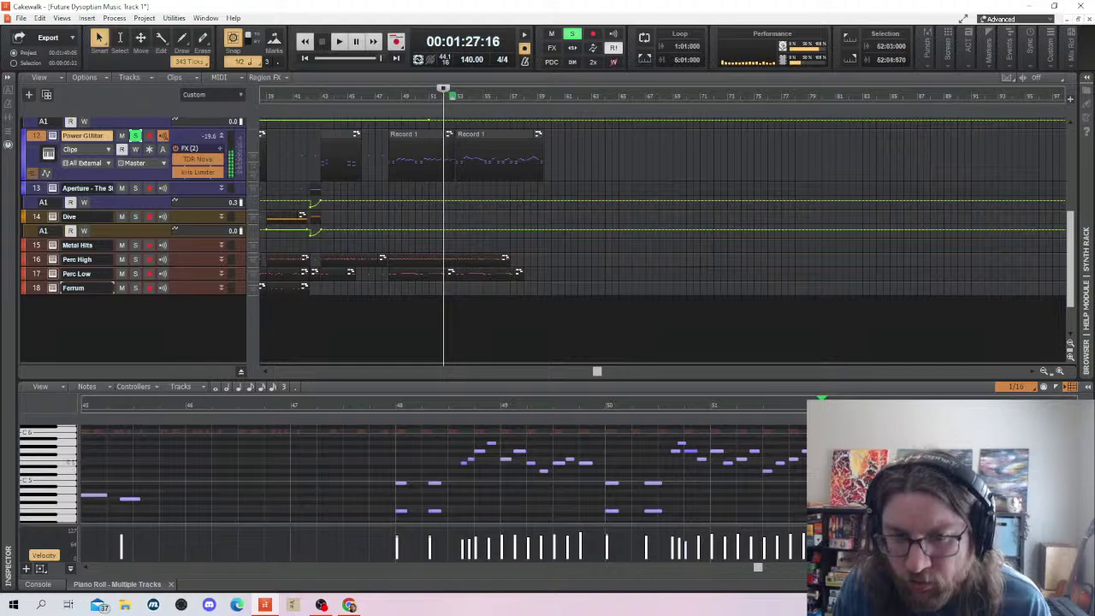
scroll(445, 475, down, 1)
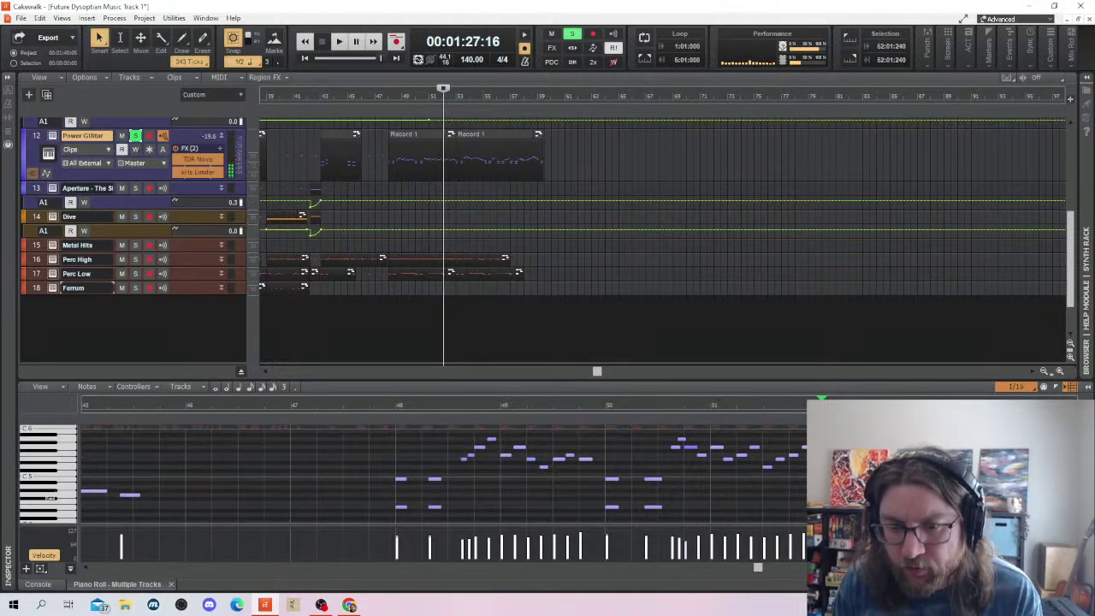
key(space)
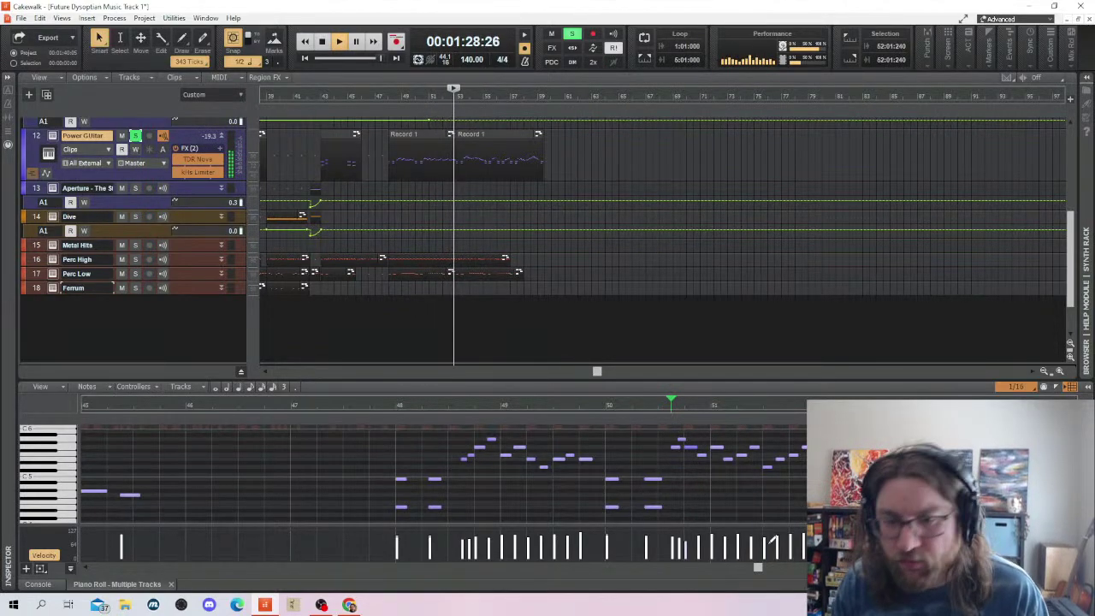
key(space)
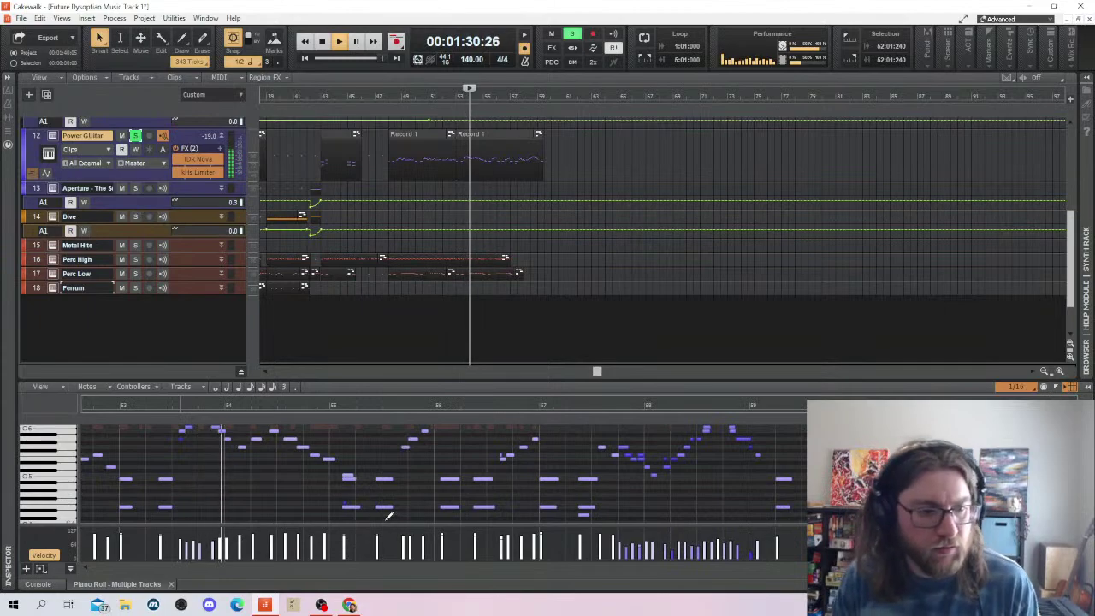
Move the first note of the high run in measure 53 slightly later and play the passage into measure 54
click(183, 430)
scroll(185, 445, up, 3)
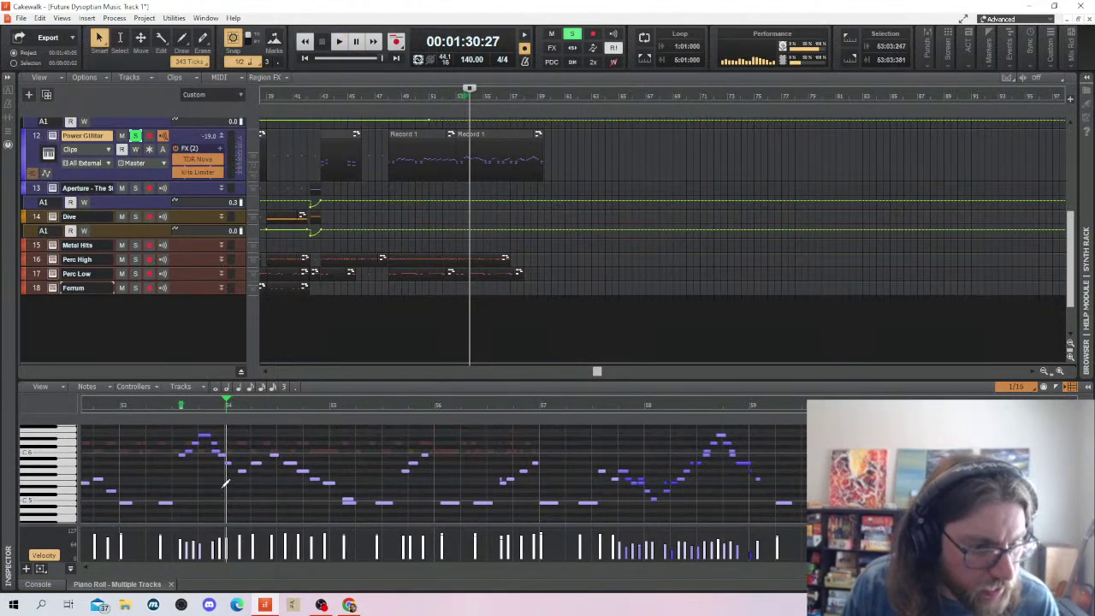
click(159, 452)
key(space)
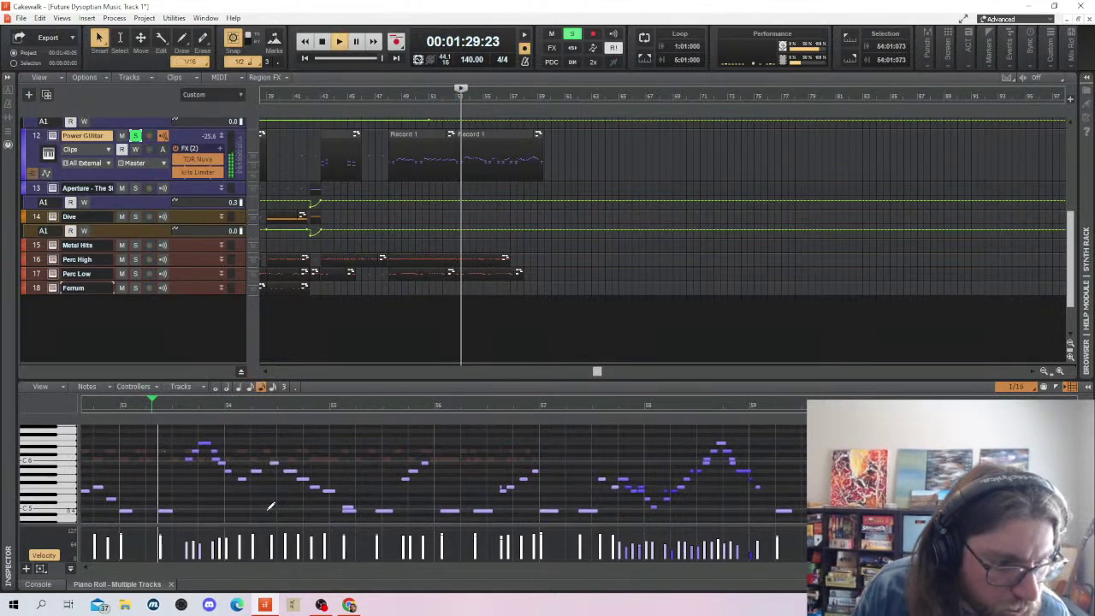
scroll(257, 488, down, 1)
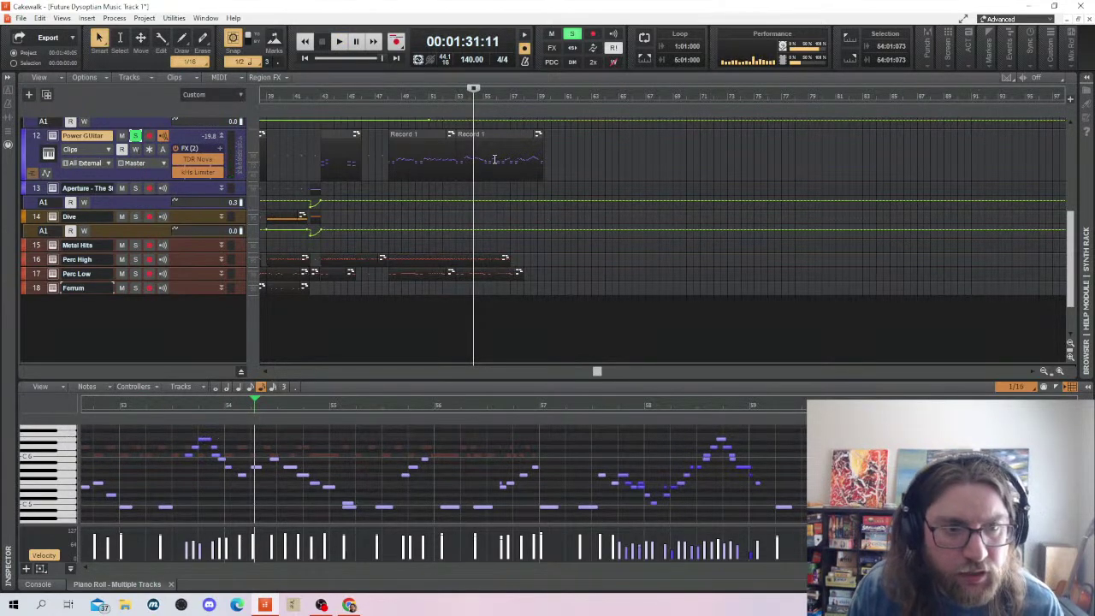
Nudge the run's note just before measure 54 slightly earlier and replay from measure 53
scroll(440, 479, up, 3)
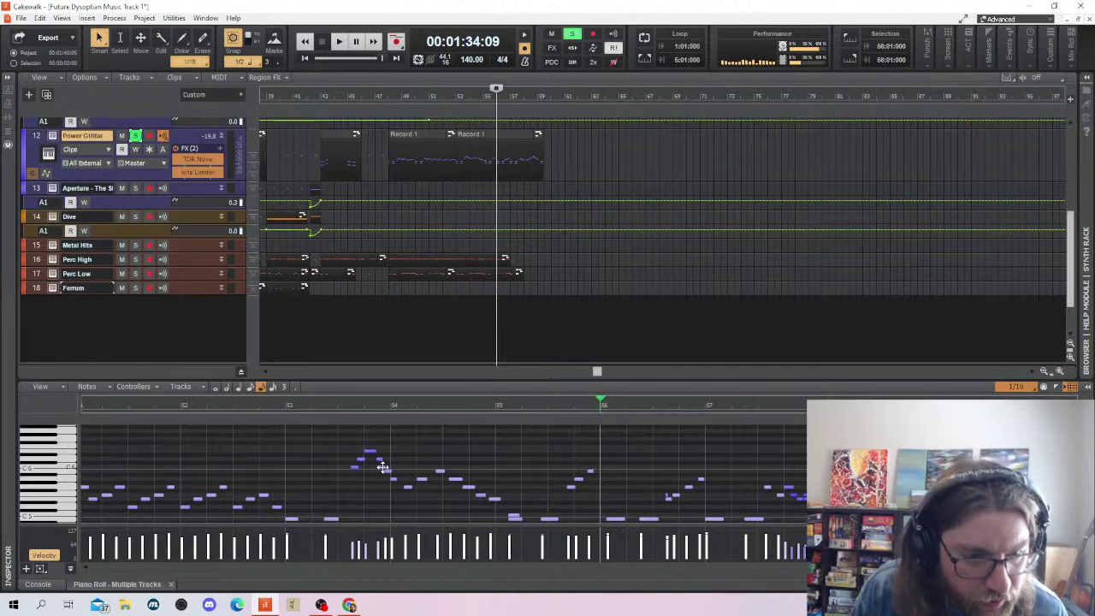
click(390, 475)
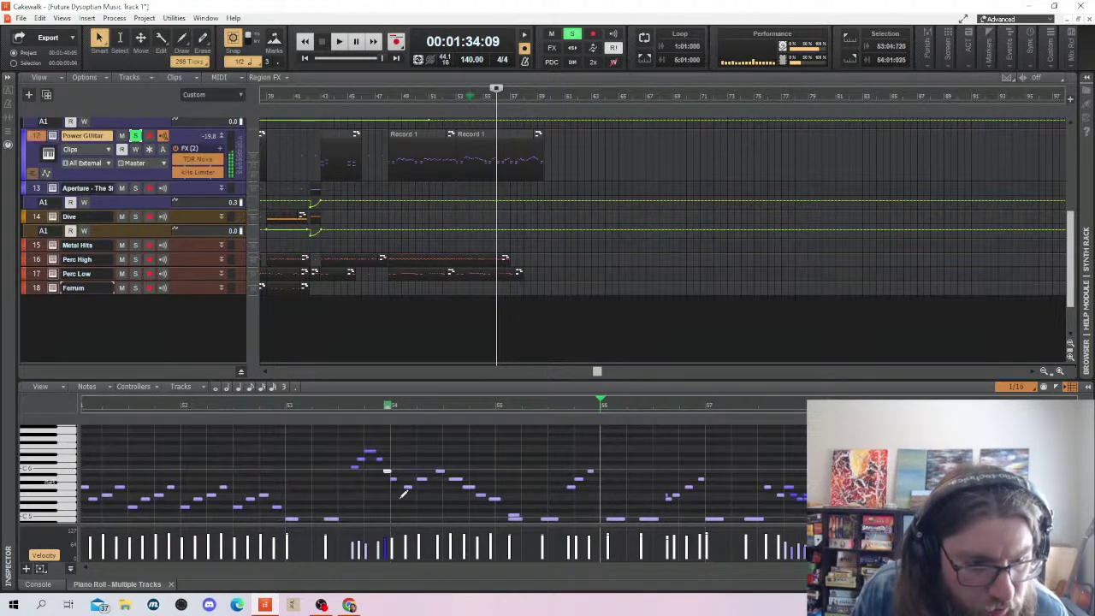
click(381, 460)
click(340, 458)
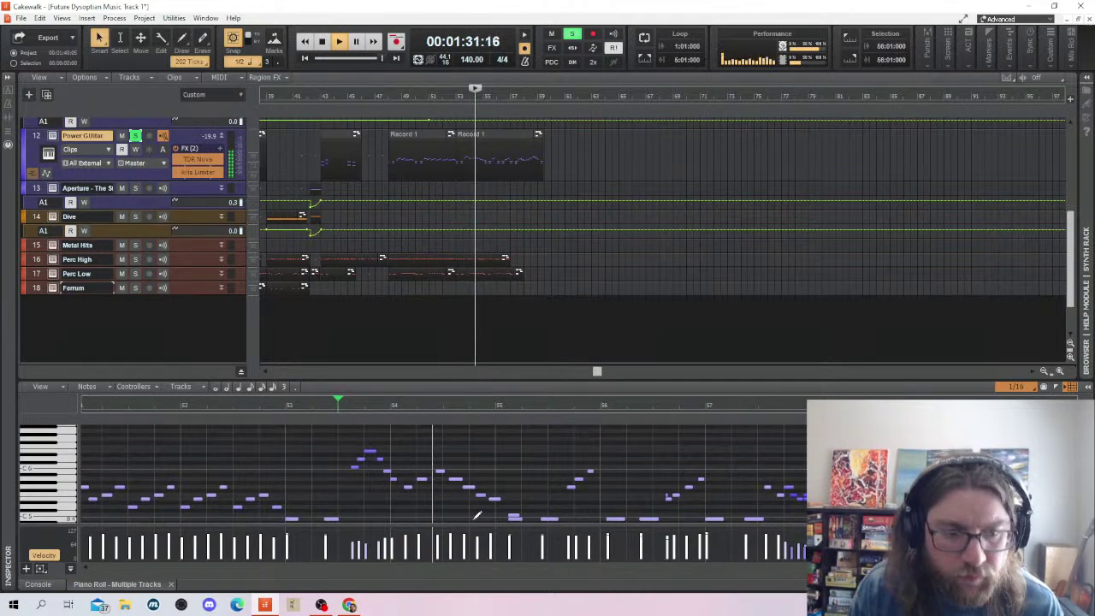
key(space)
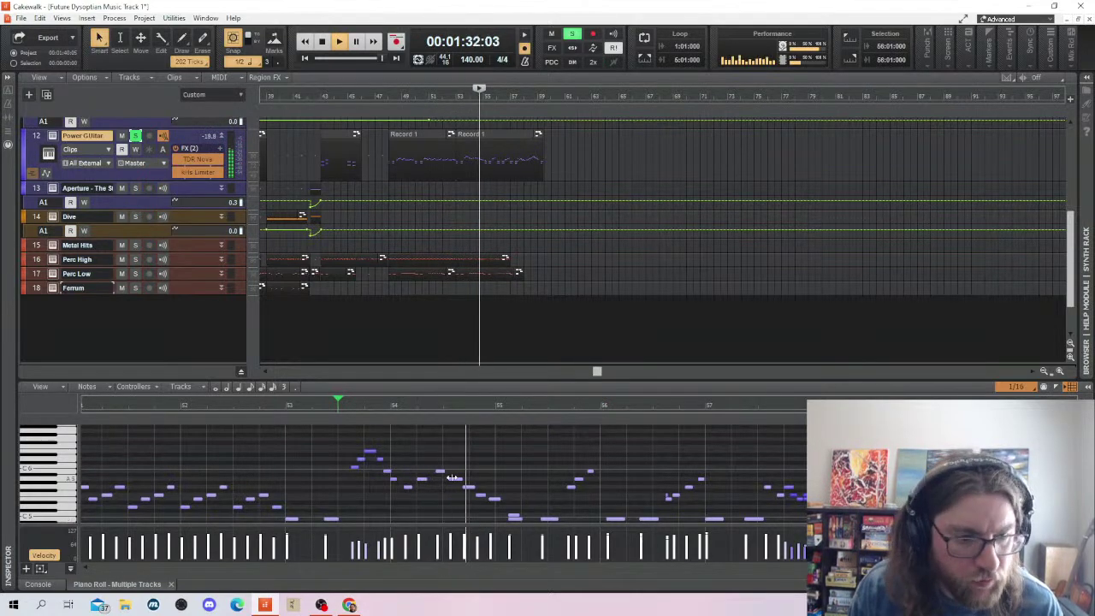
Shift the descending notes in measure 54 slightly earlier and play from the high run in measure 53
click(439, 471)
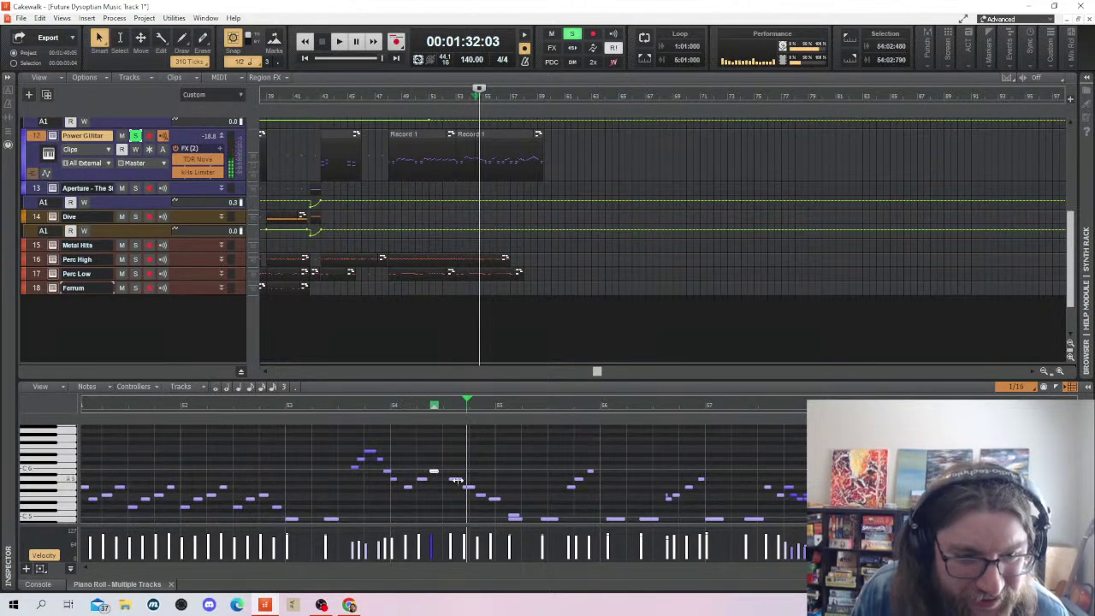
drag(438, 472, 489, 501)
key(space)
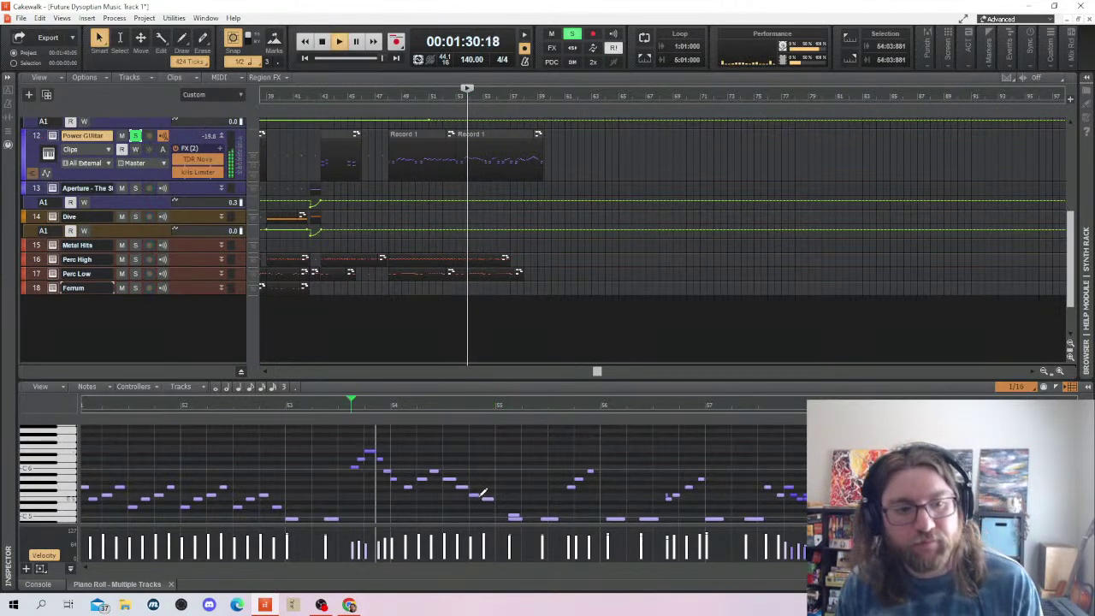
scroll(476, 437, down, 1)
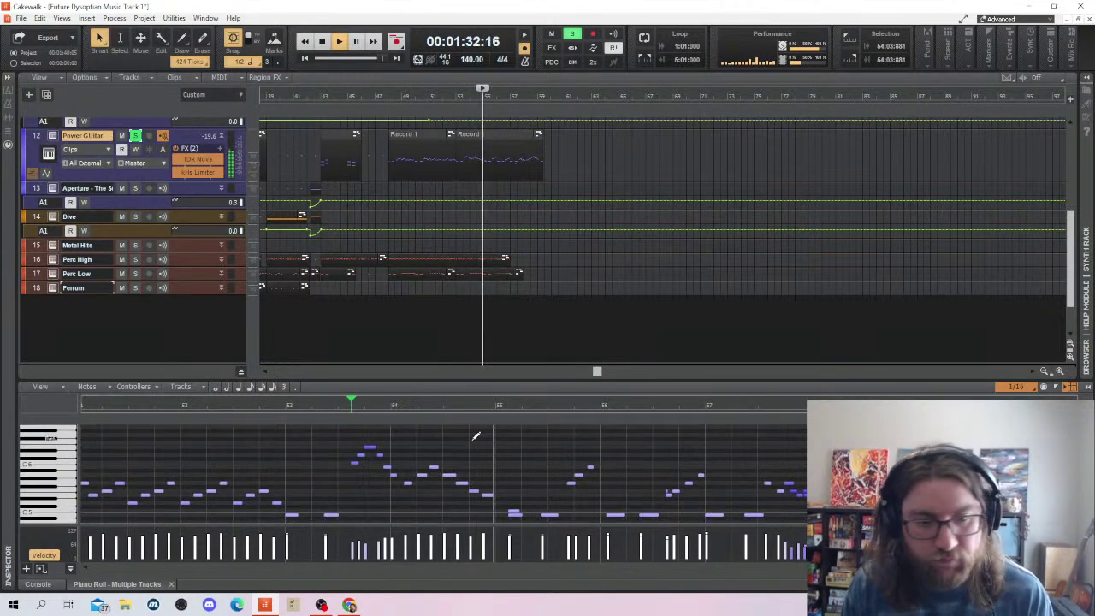
Trim the end of the last Power Guitar clip back to the middle of measure 55
scroll(555, 445, down, 4)
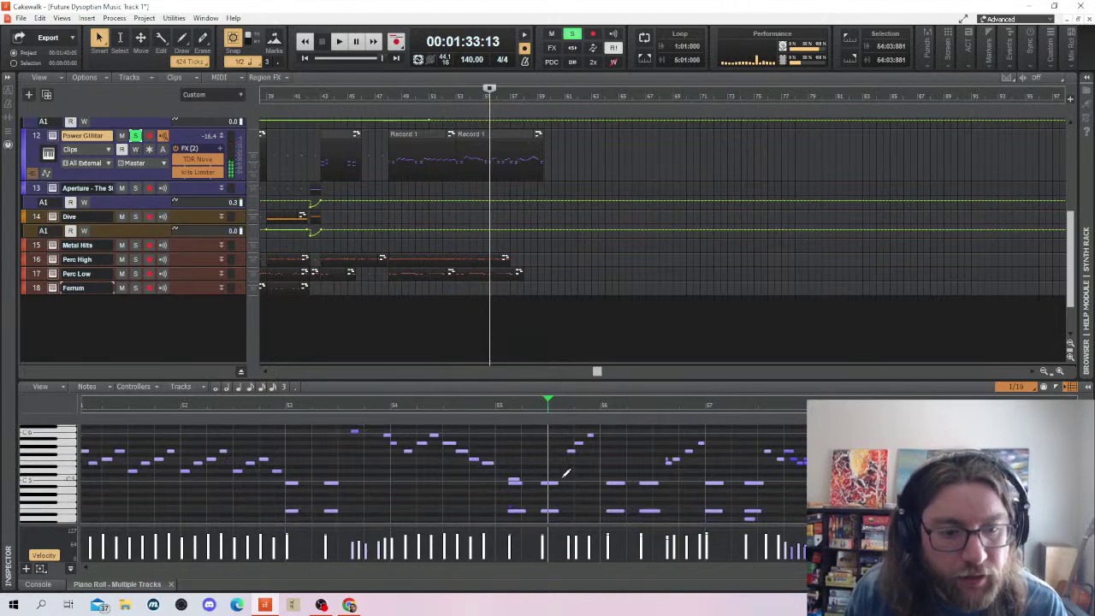
scroll(518, 467, down, 2)
click(514, 463)
scroll(514, 463, up, 1)
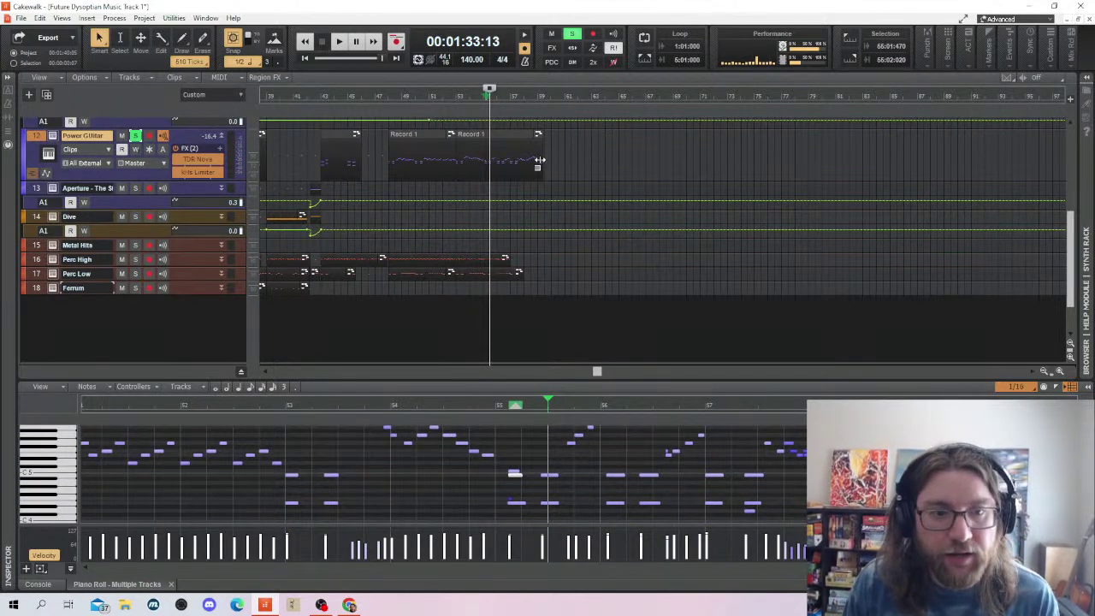
drag(540, 160, 484, 174)
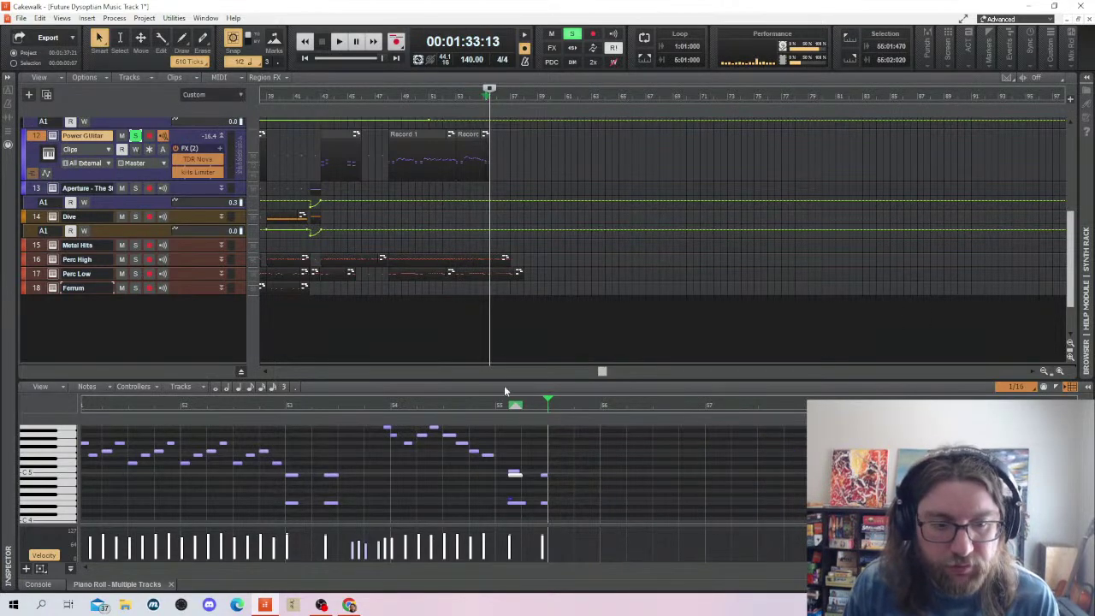
Select the Power Guitar clips from measure 43 to measure 55 and bounce them into one clip
drag(526, 165, 345, 155)
right_click(346, 155)
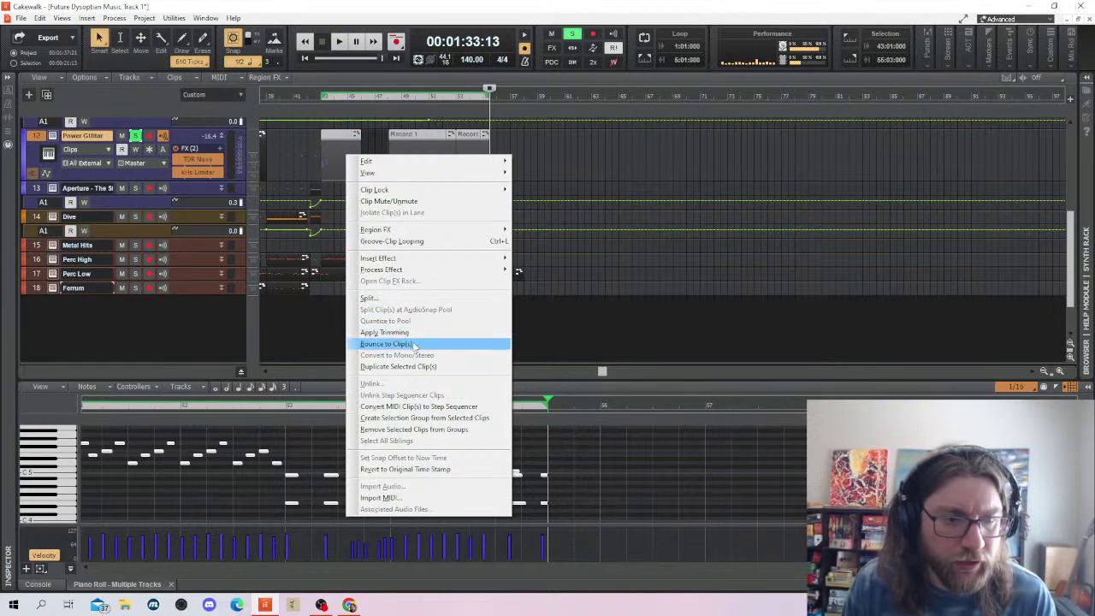
click(387, 343)
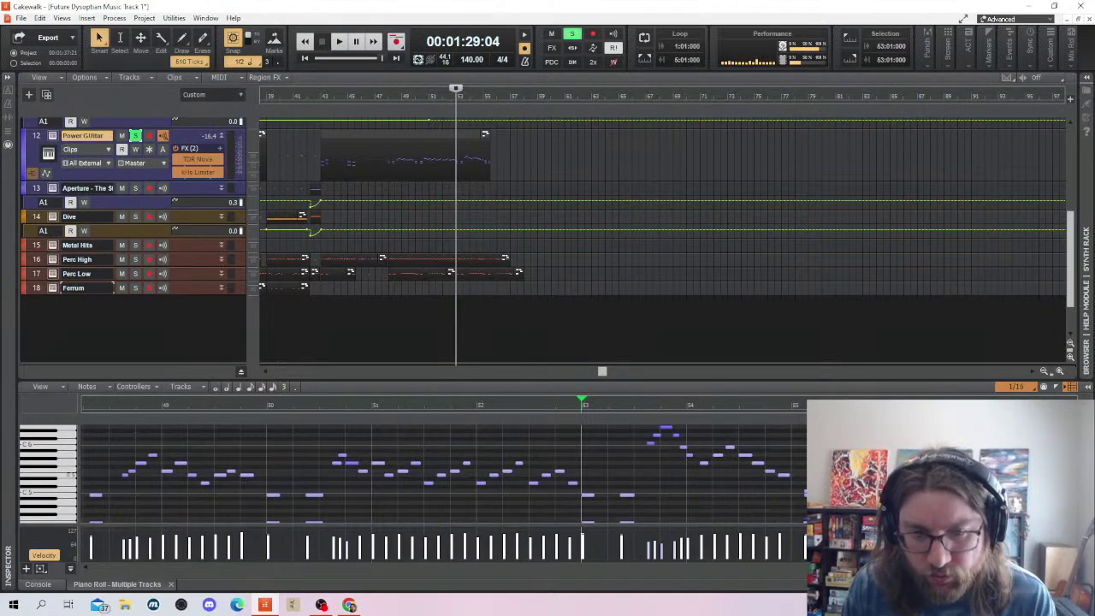
Copy the two low octave hits from measure 53 to the start of measure 55 and play the Power Guitar part from measure 42
scroll(804, 512, down, 2)
drag(657, 456, 580, 511)
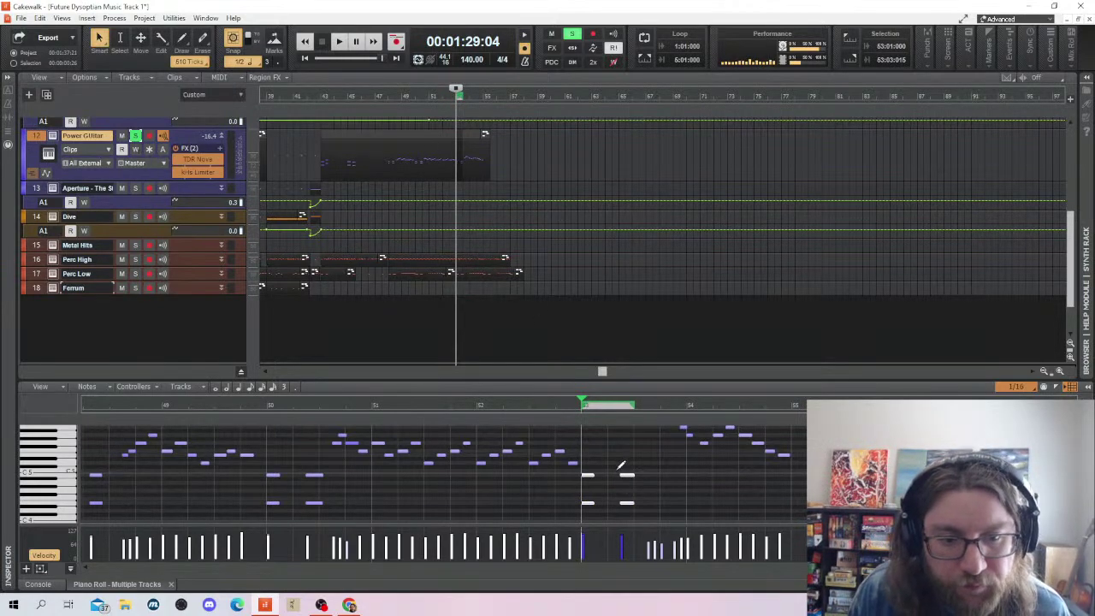
click(484, 186)
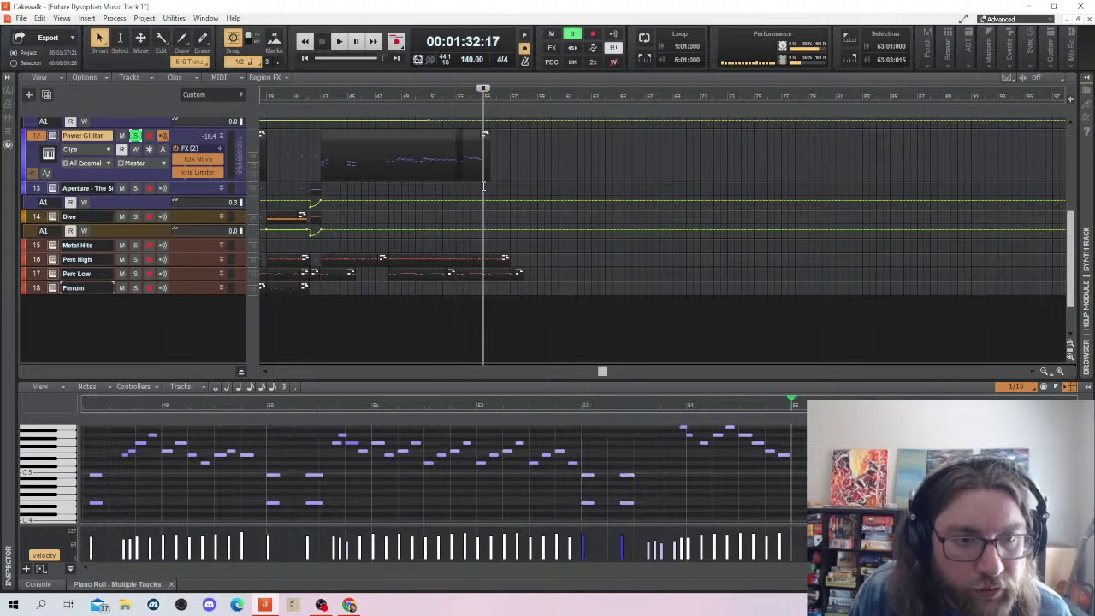
drag(662, 459, 582, 516)
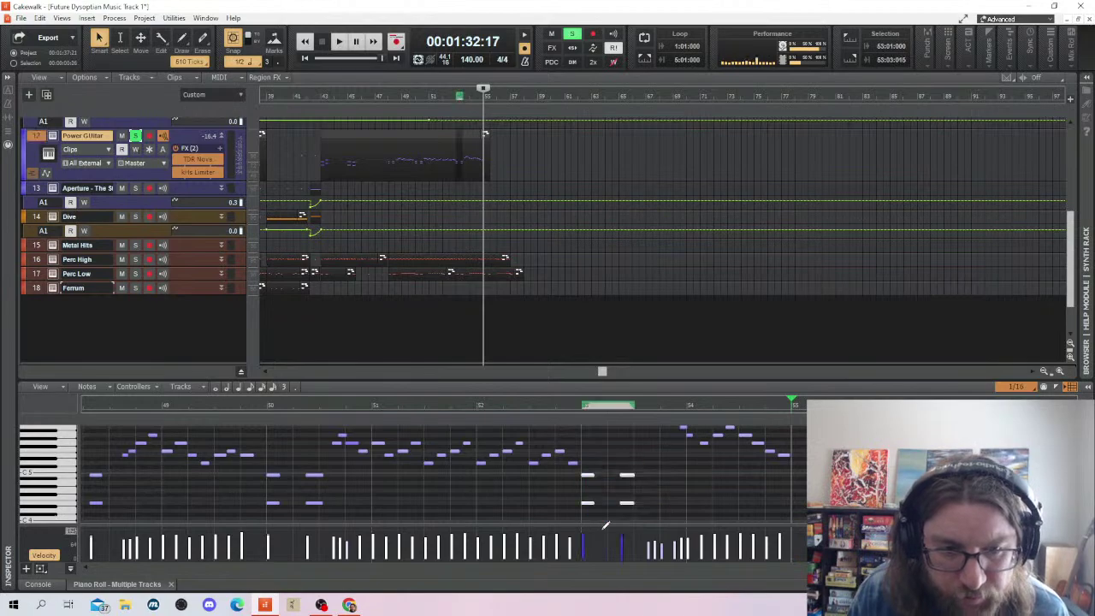
drag(588, 475, 797, 476)
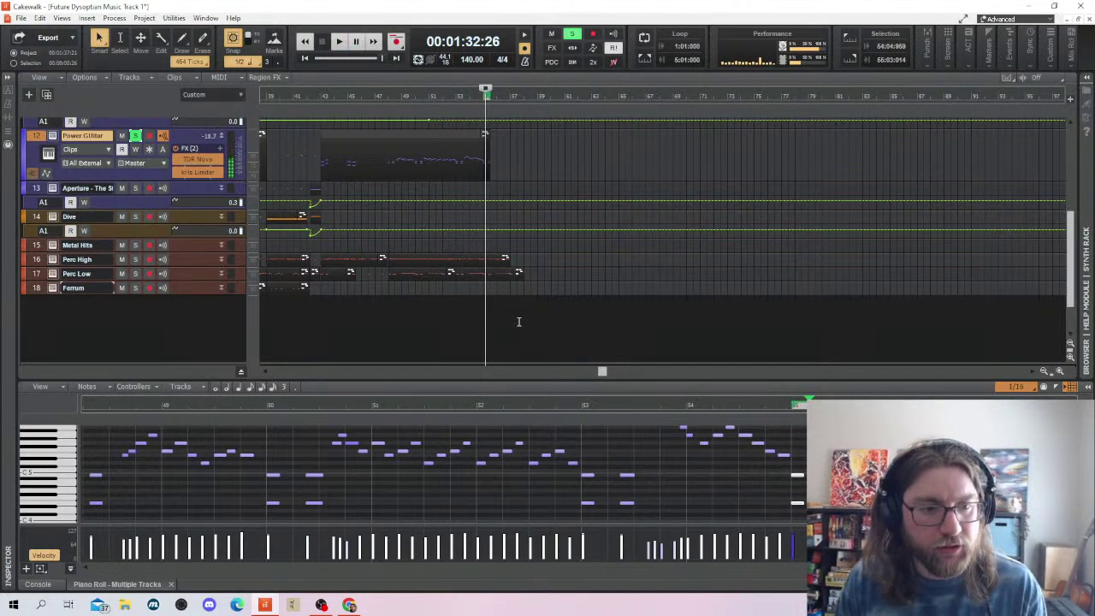
click(313, 157)
key(space)
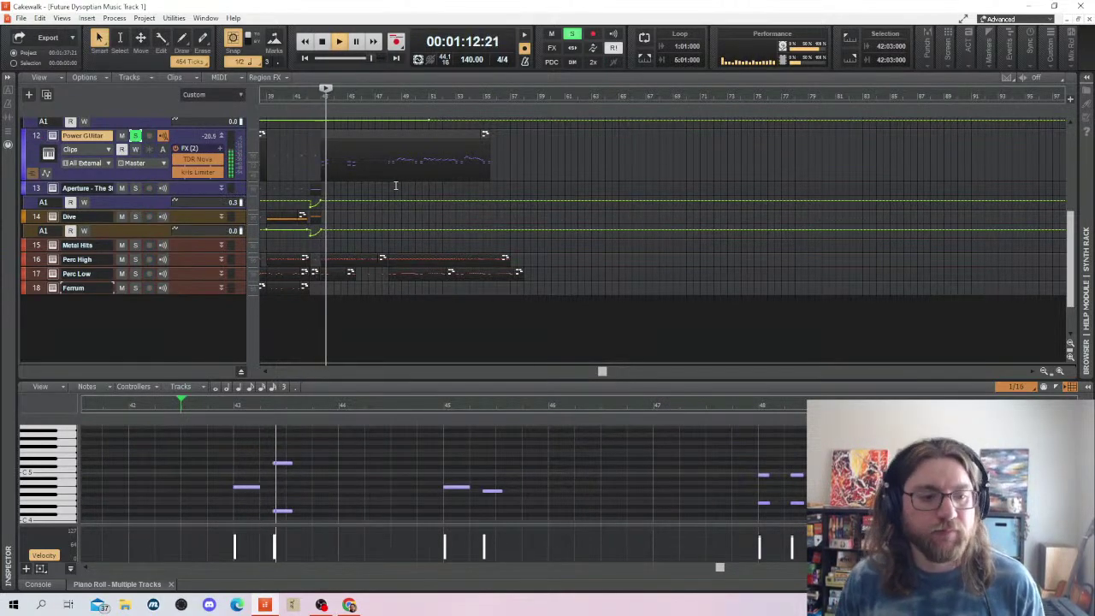
Take the Power Guitar track out of solo and play the full mix from measure 47
key(space)
click(382, 186)
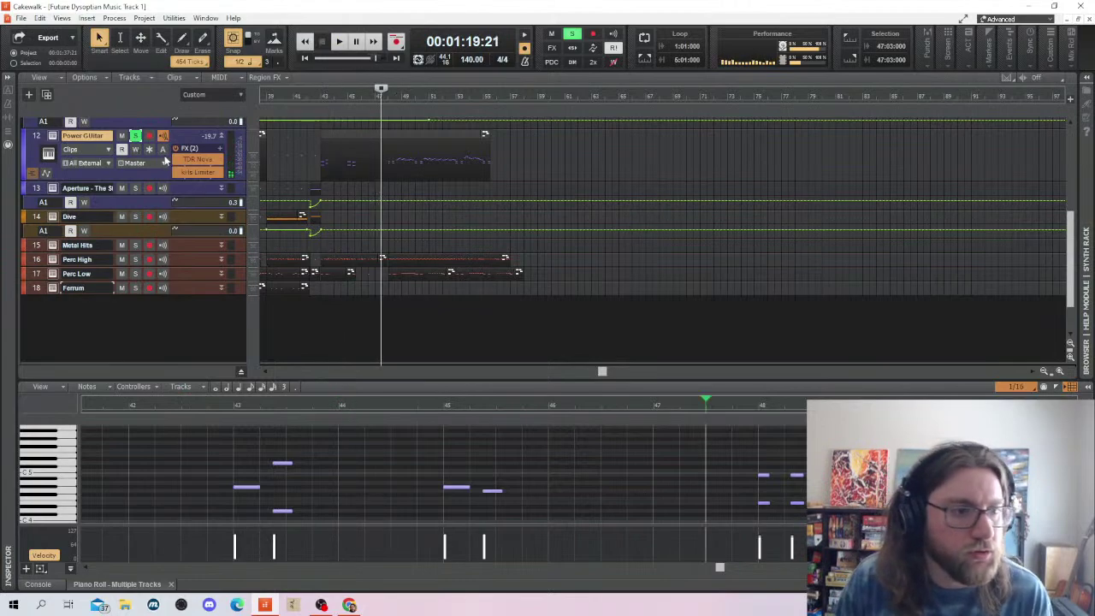
key(space)
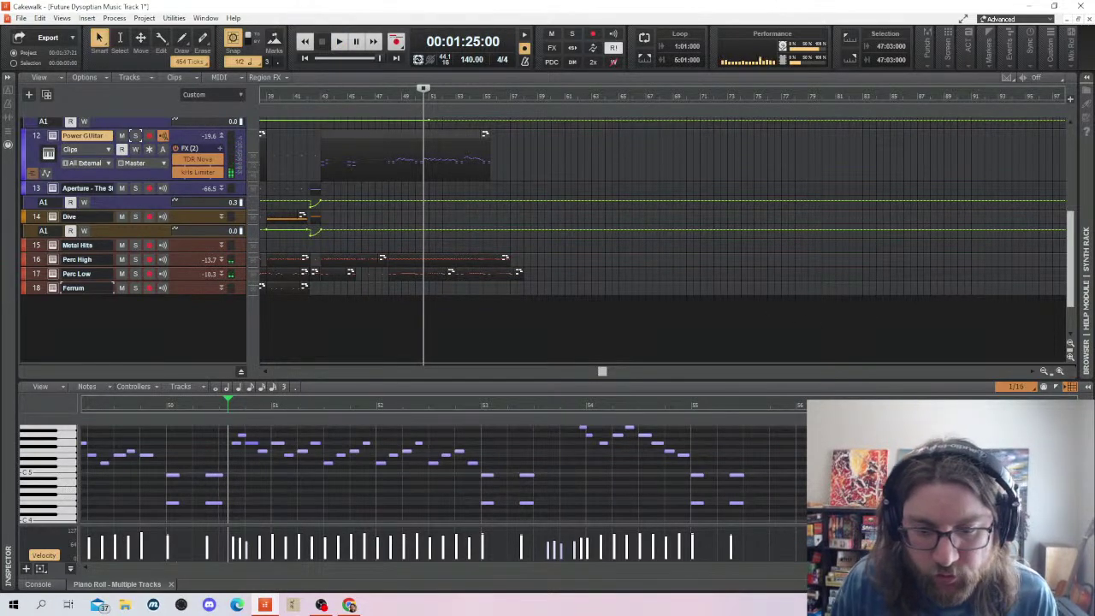
Move the second low octave hit in measure 48 slightly later, to 48:02:480, and play the Power Guitar melody
scroll(710, 526, left, 5)
click(587, 474)
scroll(582, 475, down, 1)
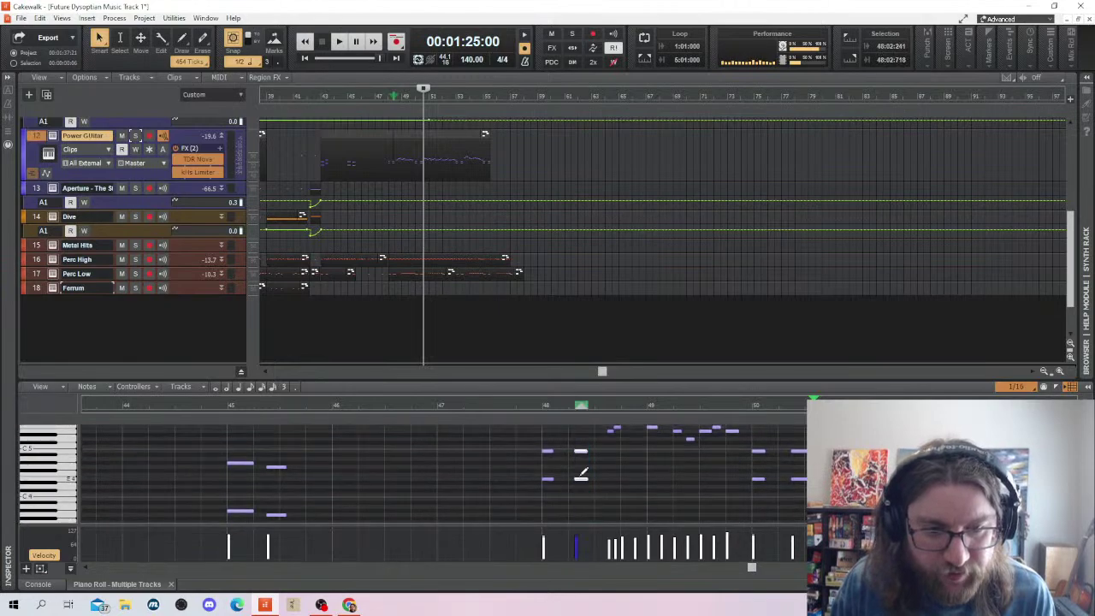
drag(581, 451, 587, 451)
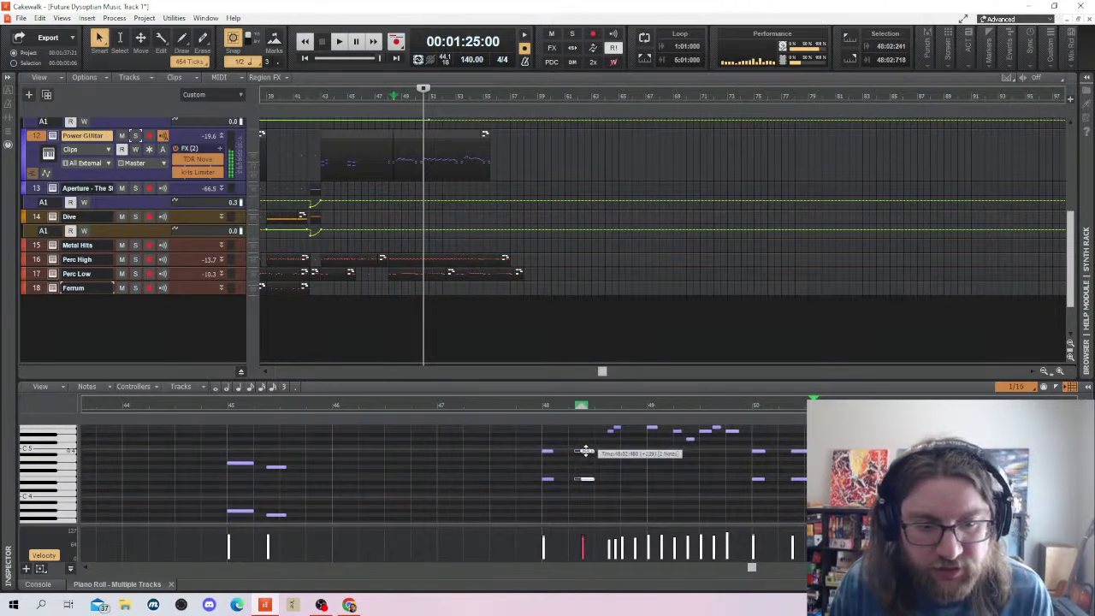
click(530, 436)
key(space)
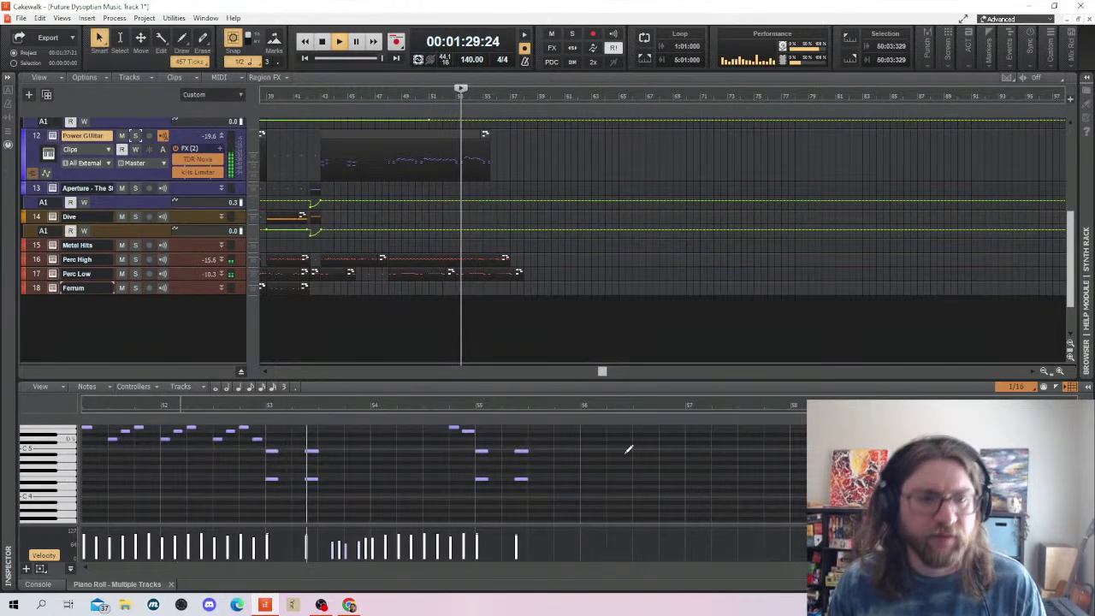
Raise the low note on beat 3 of measure 52 to peak above its neighbours and play the passage to its end
key(space)
scroll(245, 449, up, 3)
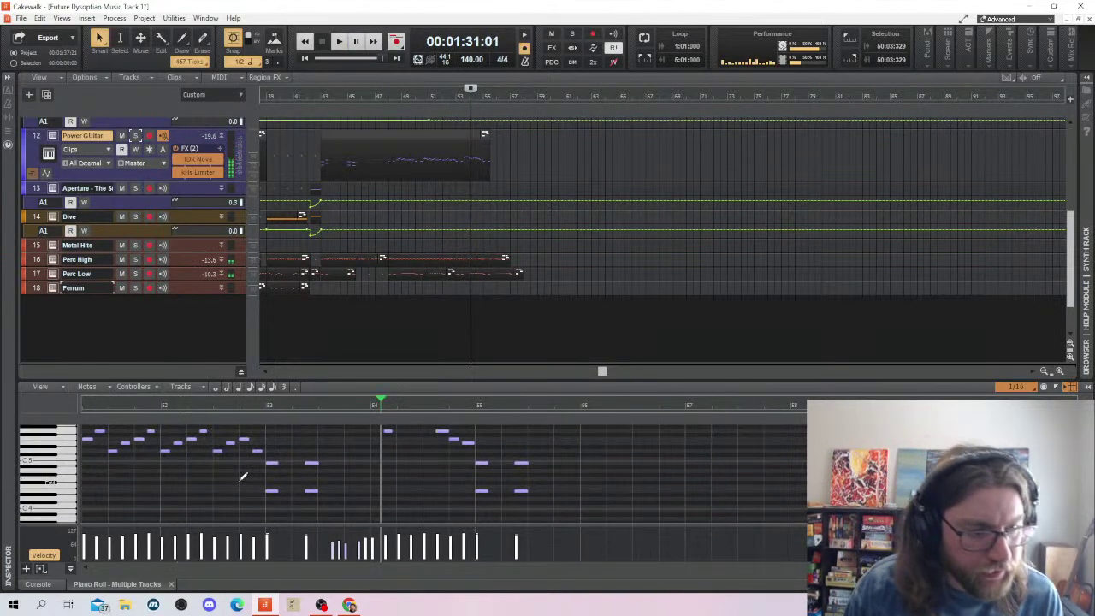
click(216, 463)
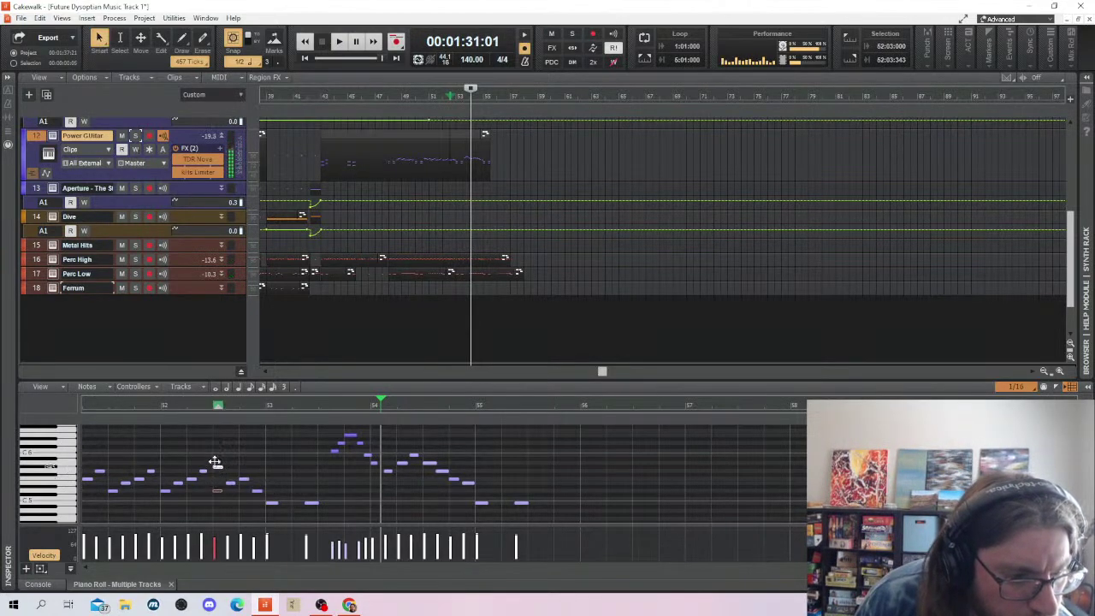
key(space)
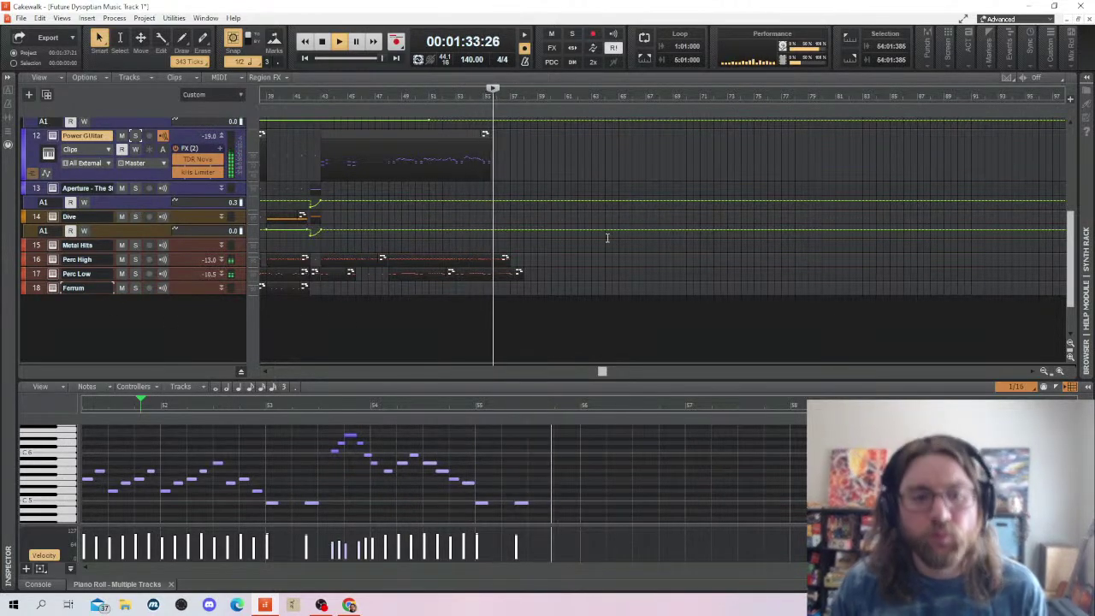
key(space)
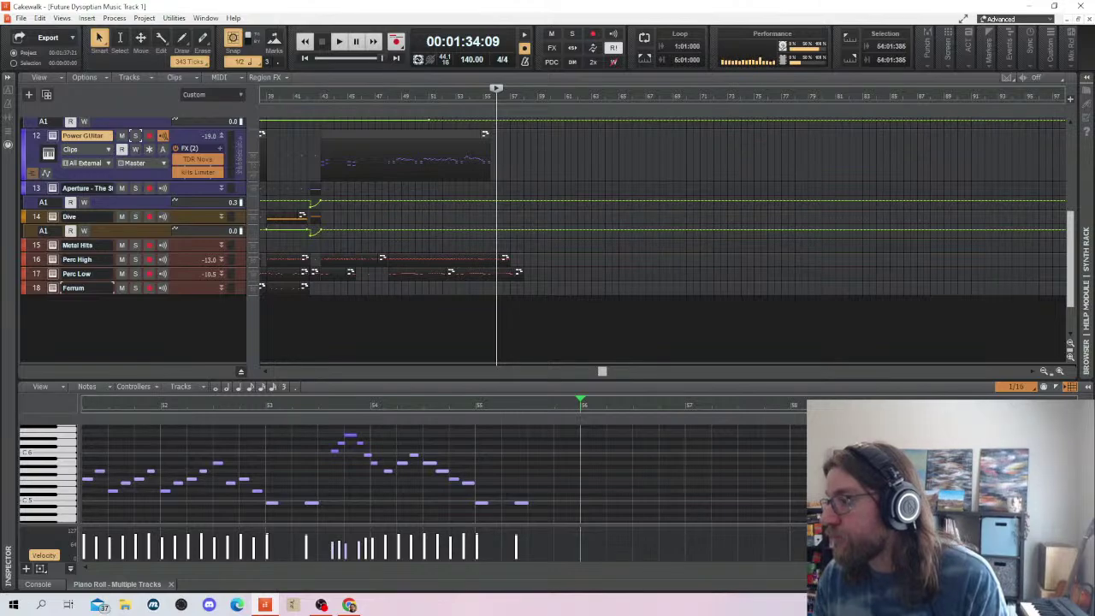
Play the arrangement from measure 28 and save the project
scroll(615, 294, up, 3)
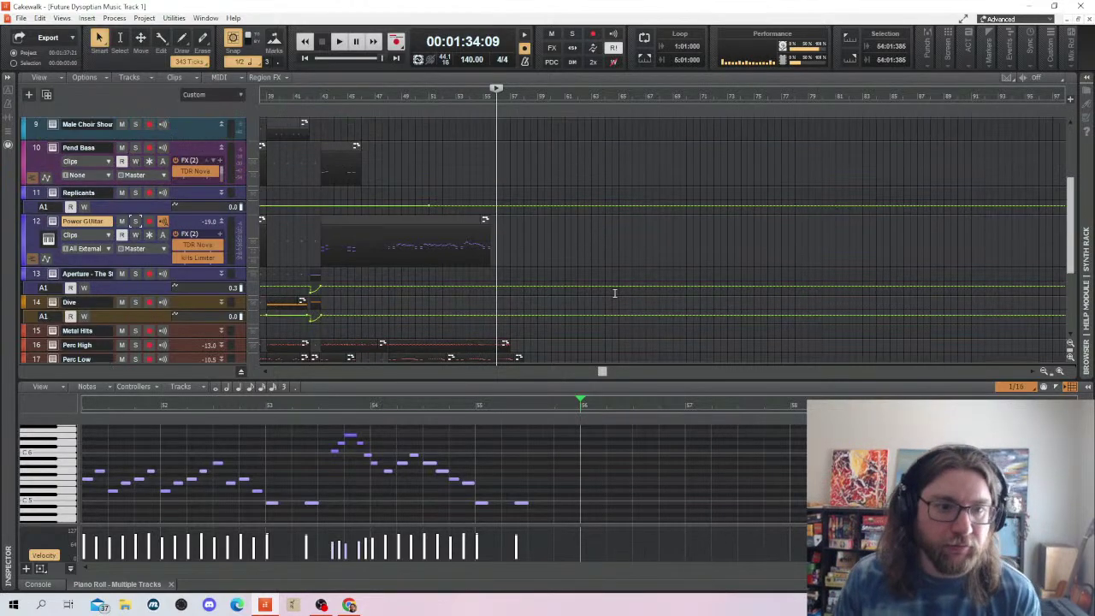
scroll(662, 394, left, 5)
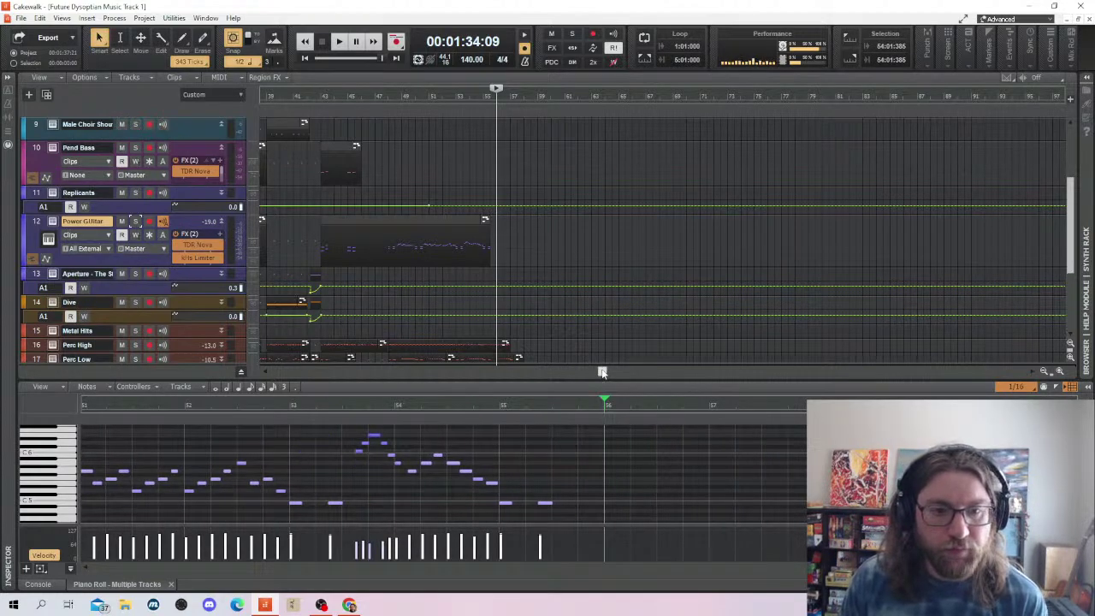
drag(602, 373, 535, 368)
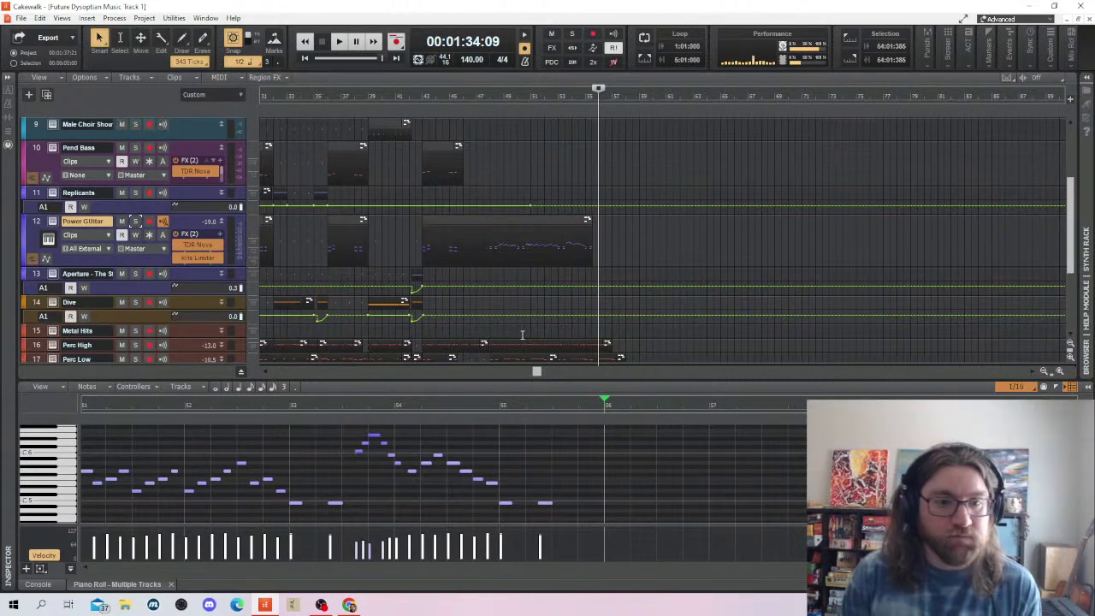
drag(552, 371, 454, 372)
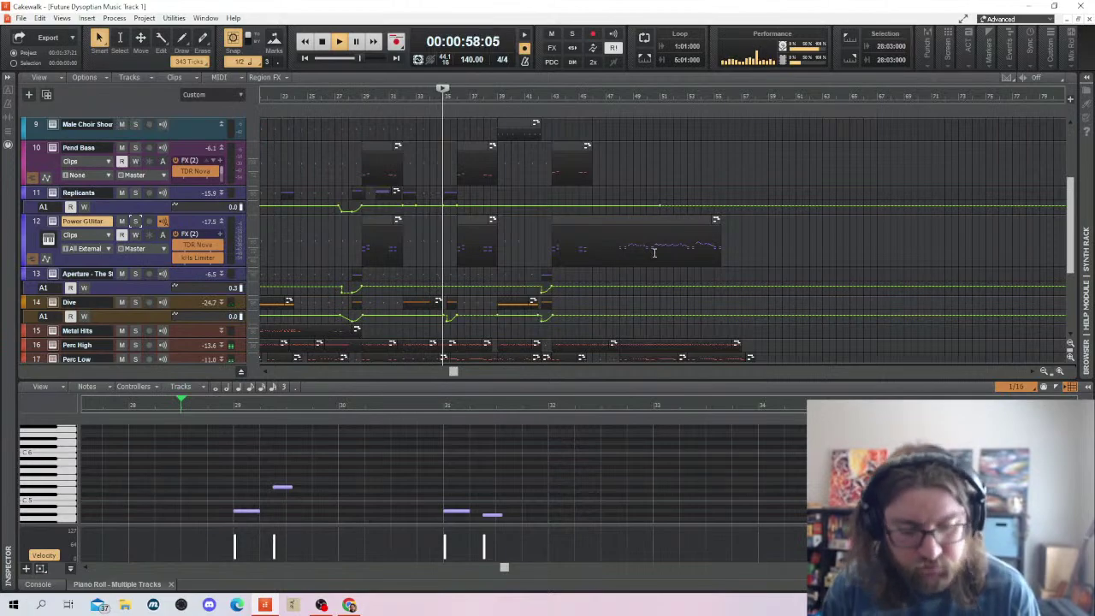
key(ctrl+s)
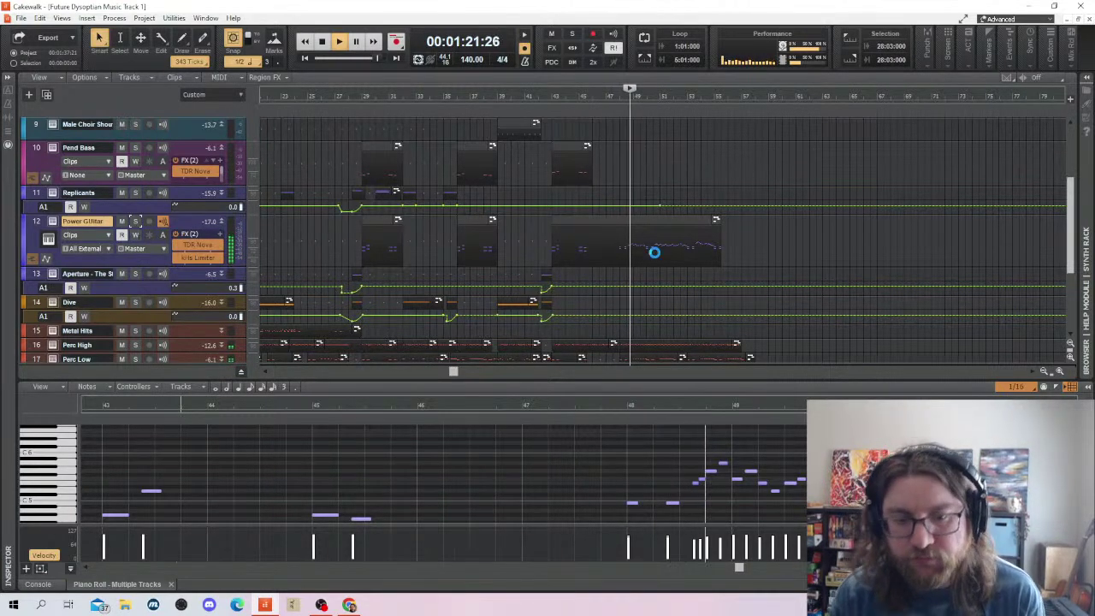
Look through the full track list while the ending plays to see which instruments accompany the Power Guitar
scroll(751, 248, down, 3)
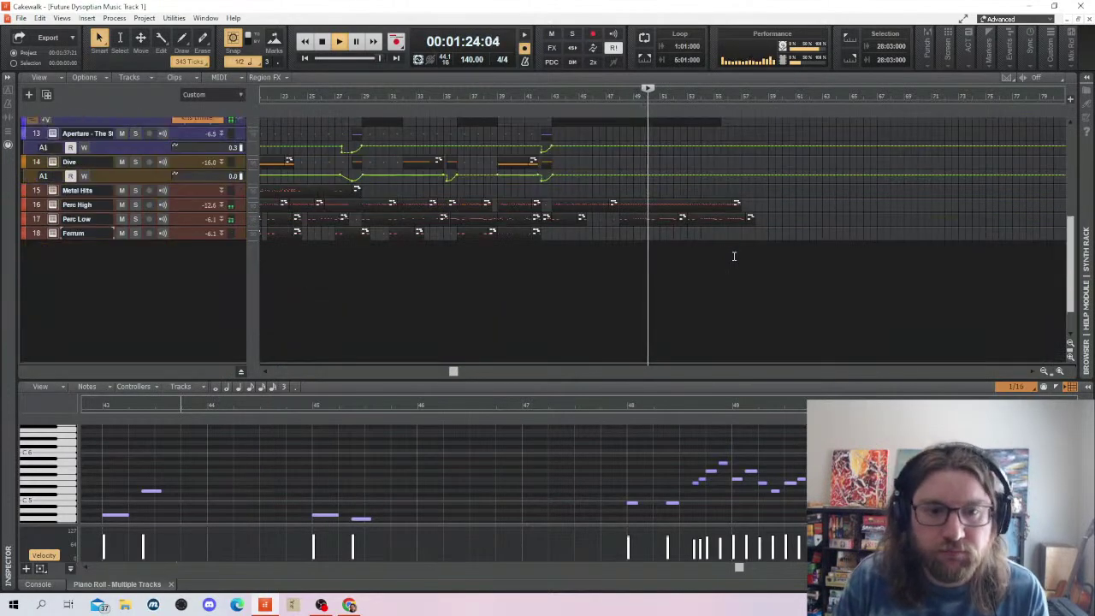
scroll(733, 254, up, 8)
scroll(730, 259, down, 3)
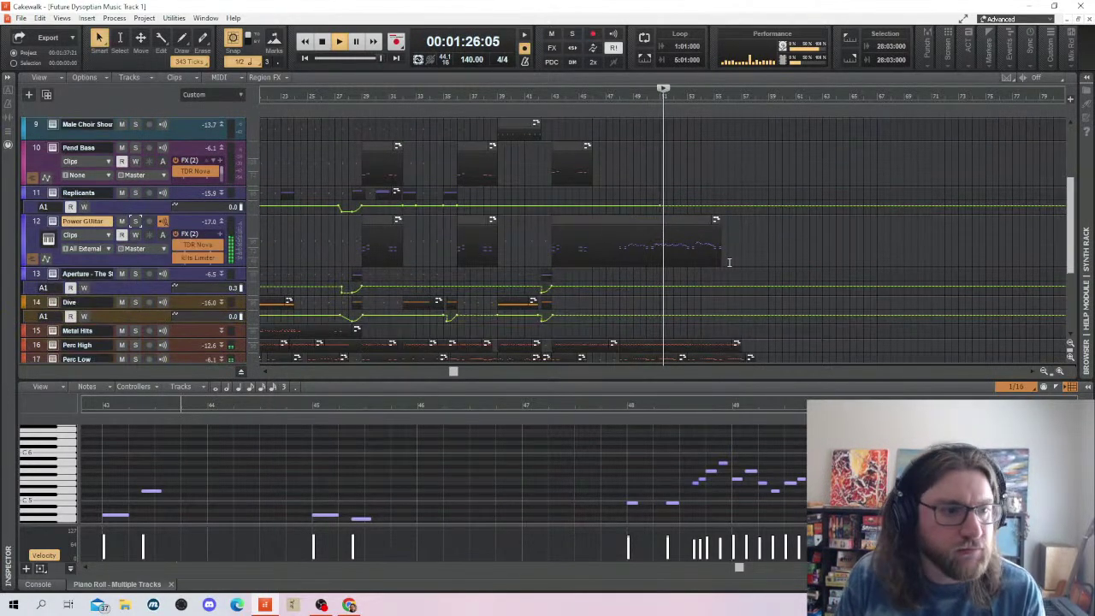
scroll(729, 262, up, 3)
scroll(729, 261, down, 5)
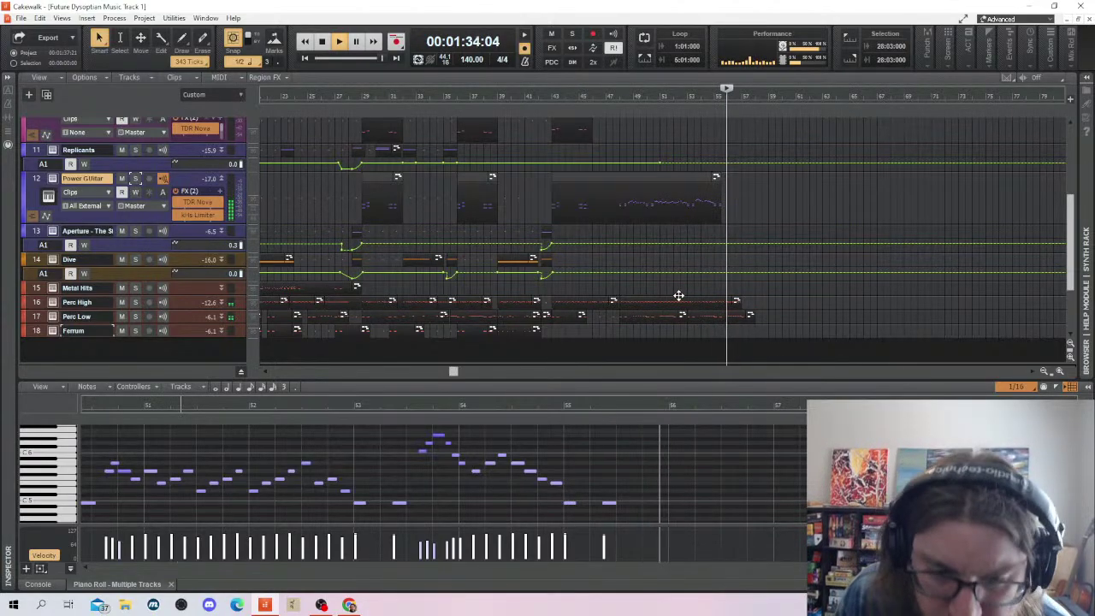
Stop playback and split the Power Guitar clip at measure 48
key(space)
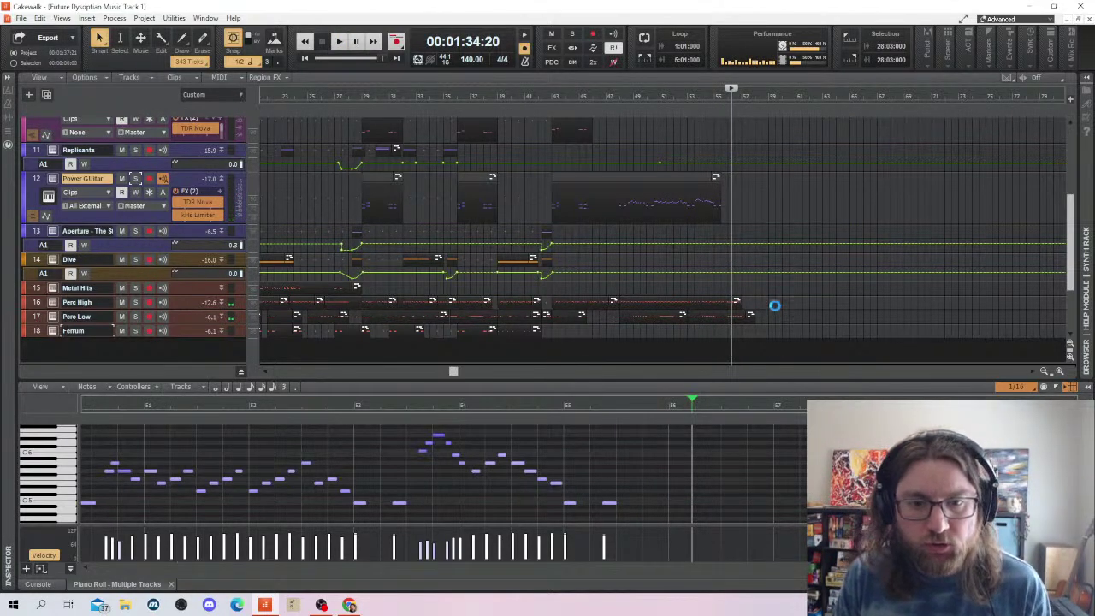
click(618, 211)
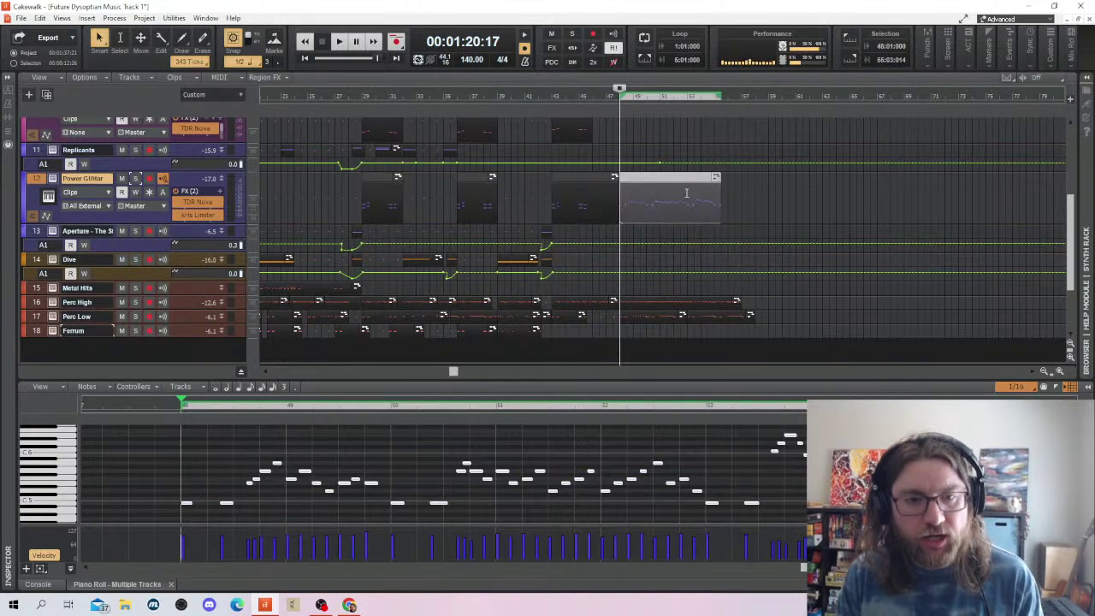
Open the Vital 2 synth and show the User folder's presets in its preset browser
scroll(620, 229, up, 5)
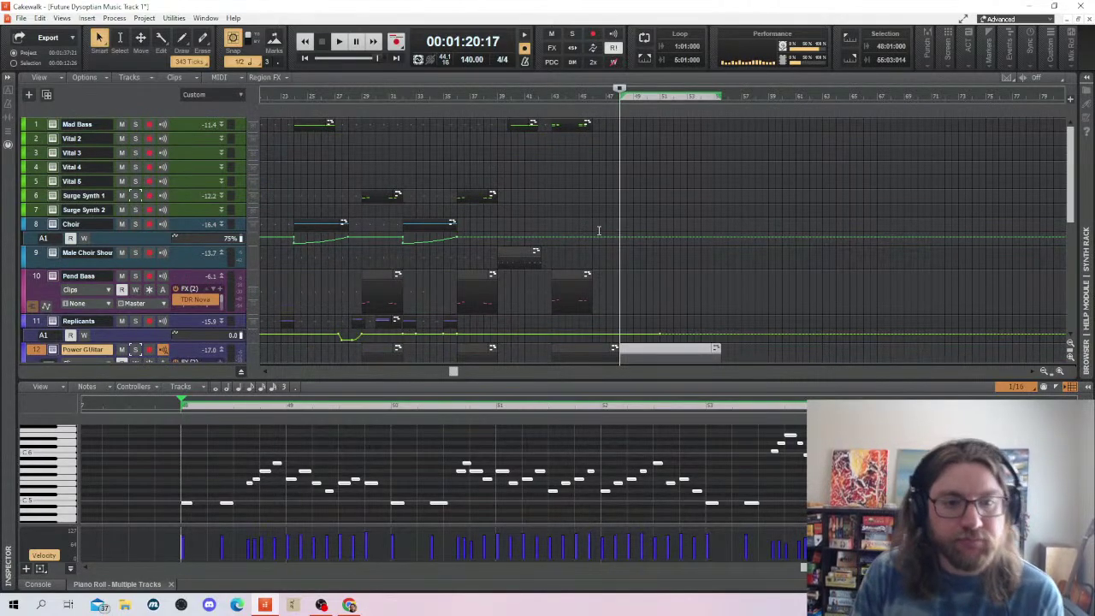
double_click(51, 144)
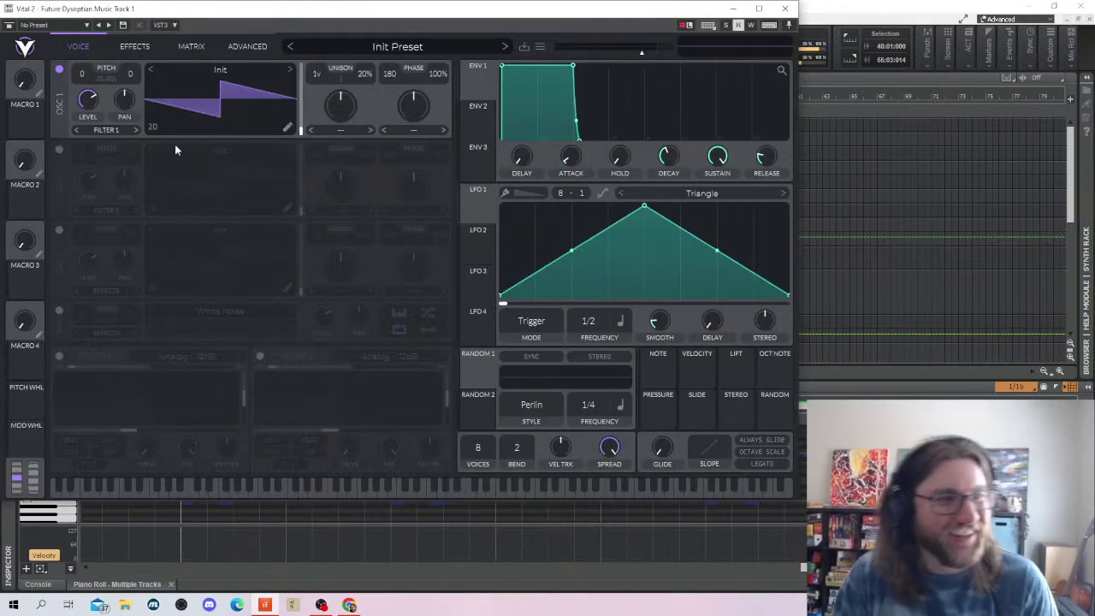
click(370, 48)
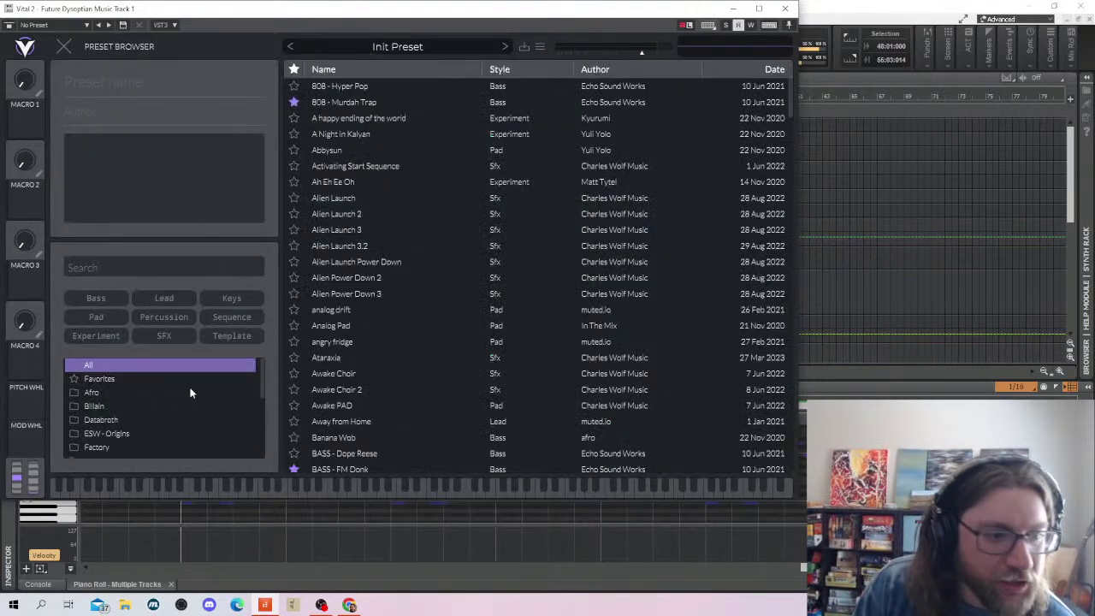
scroll(137, 411, down, 5)
click(147, 451)
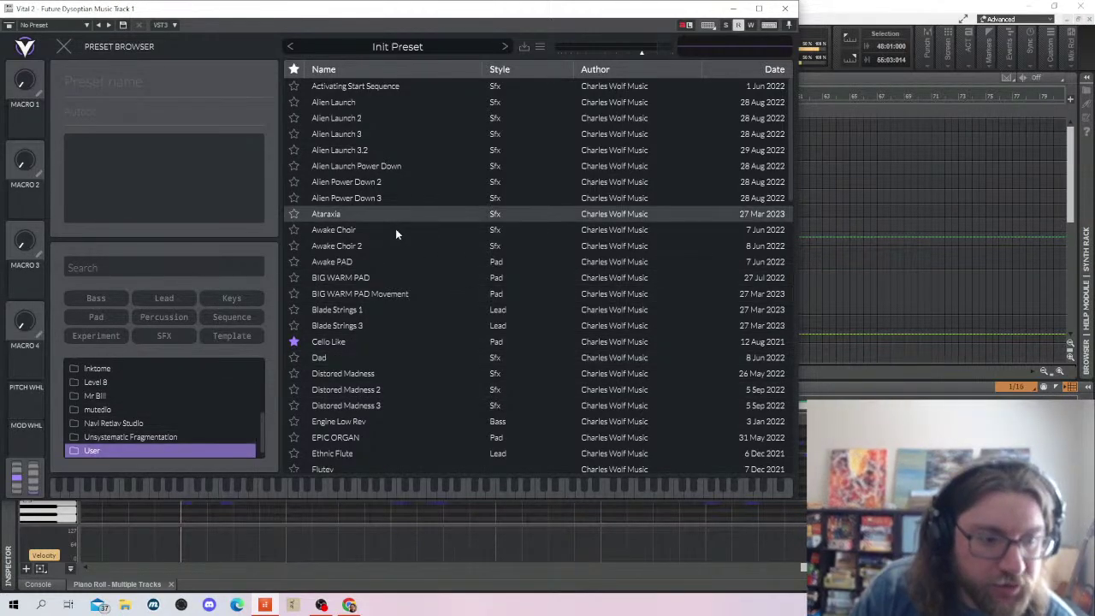
Audition the Mad Bass 1 preset, load Plucky Bleb in its place and close the preset browser
scroll(409, 310, down, 10)
scroll(462, 360, up, 3)
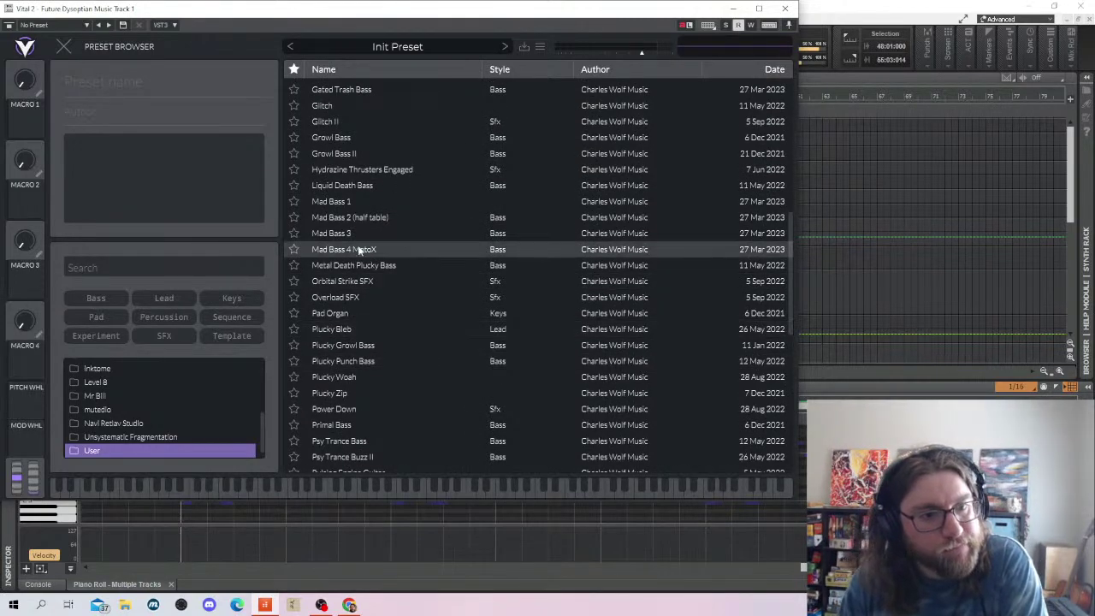
click(345, 203)
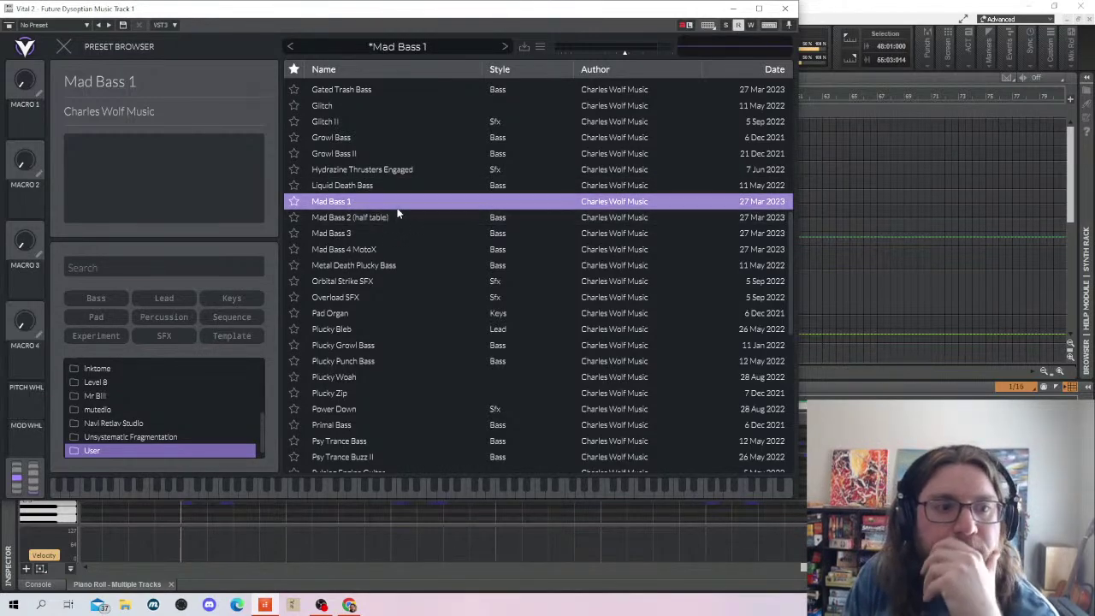
click(388, 333)
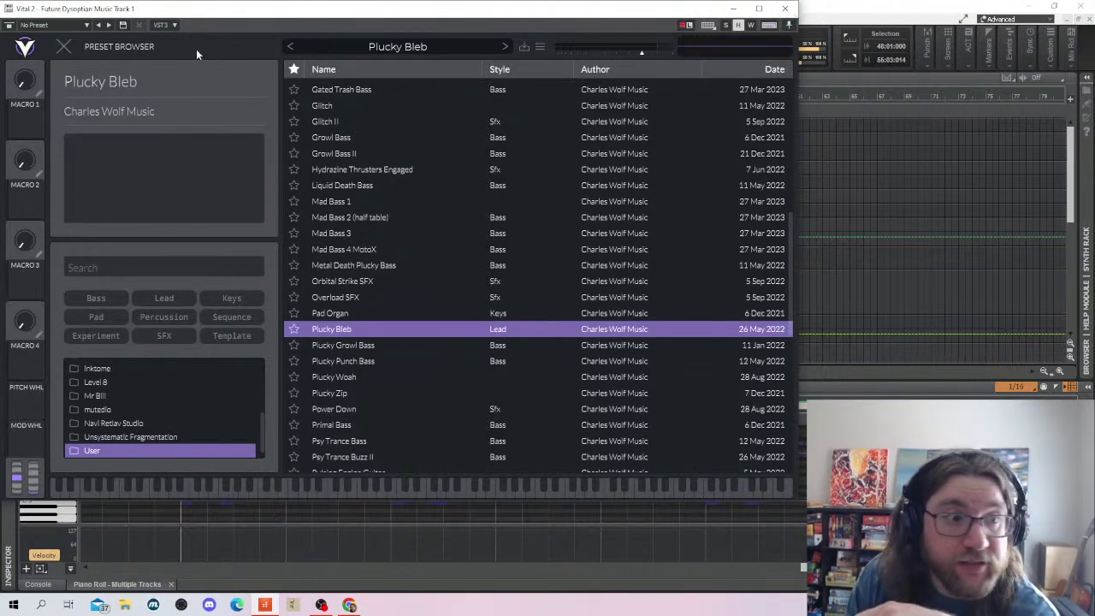
click(64, 46)
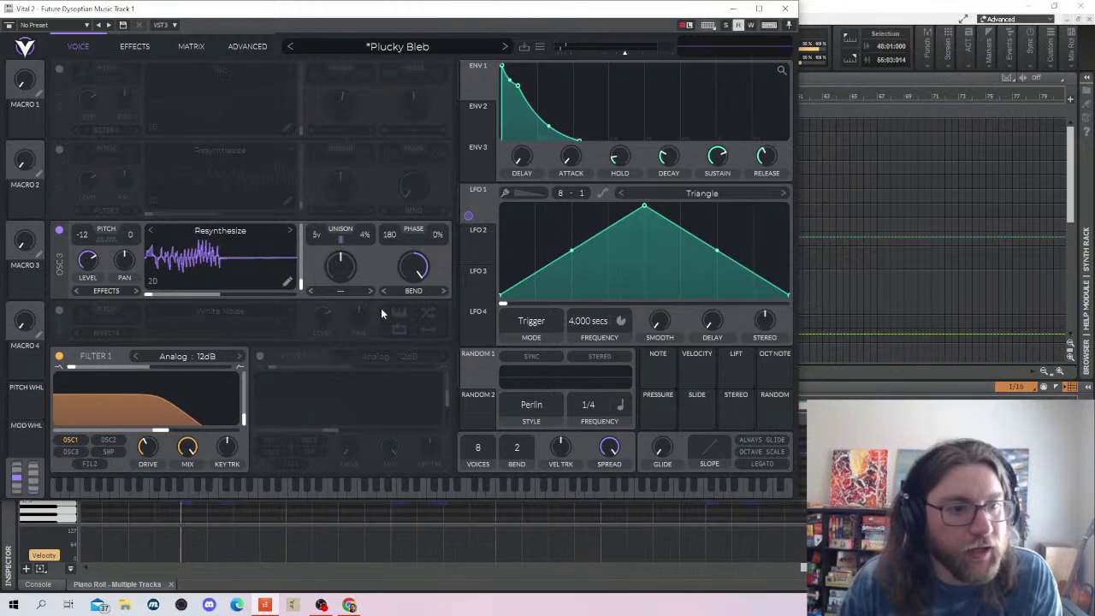
Enable Filter 2, feed it from oscillator 3 and Filter 1, and raise its low-pass cutoff with a slight resonance peak
click(259, 356)
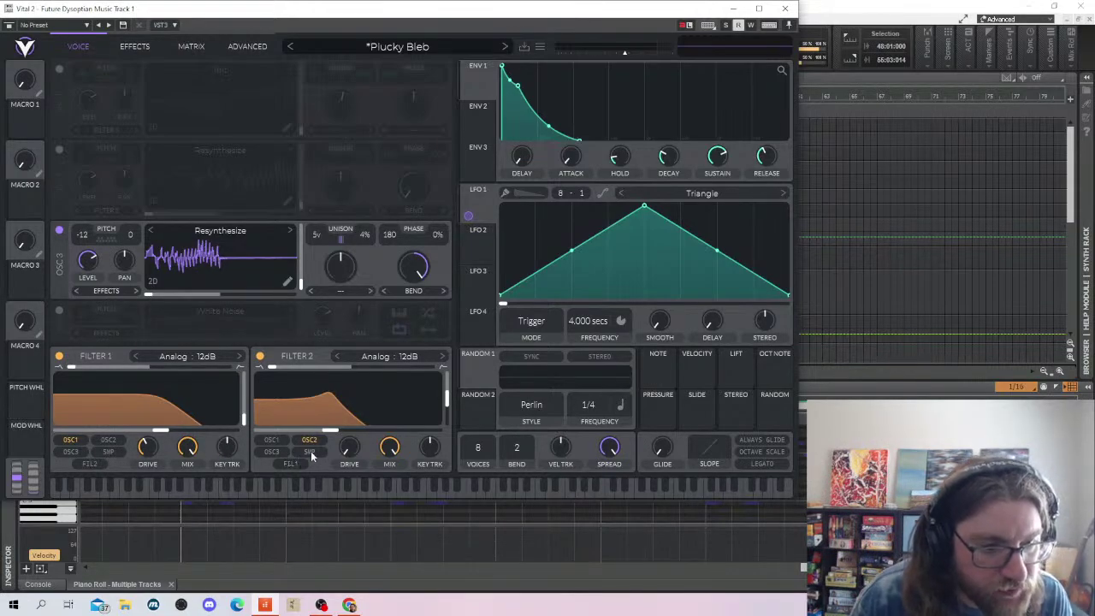
drag(325, 402, 218, 430)
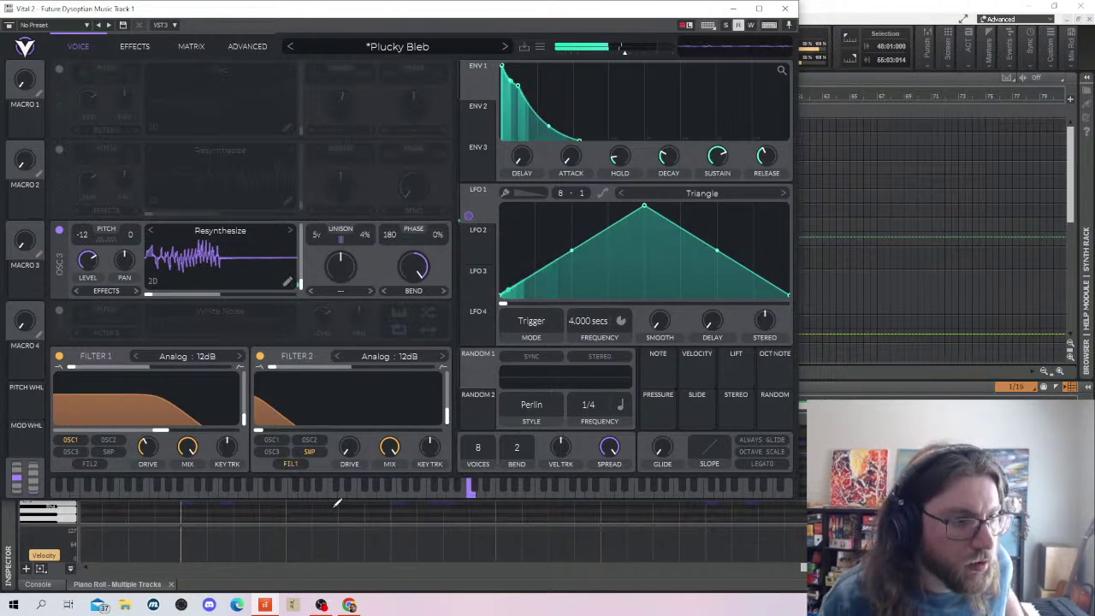
click(271, 451)
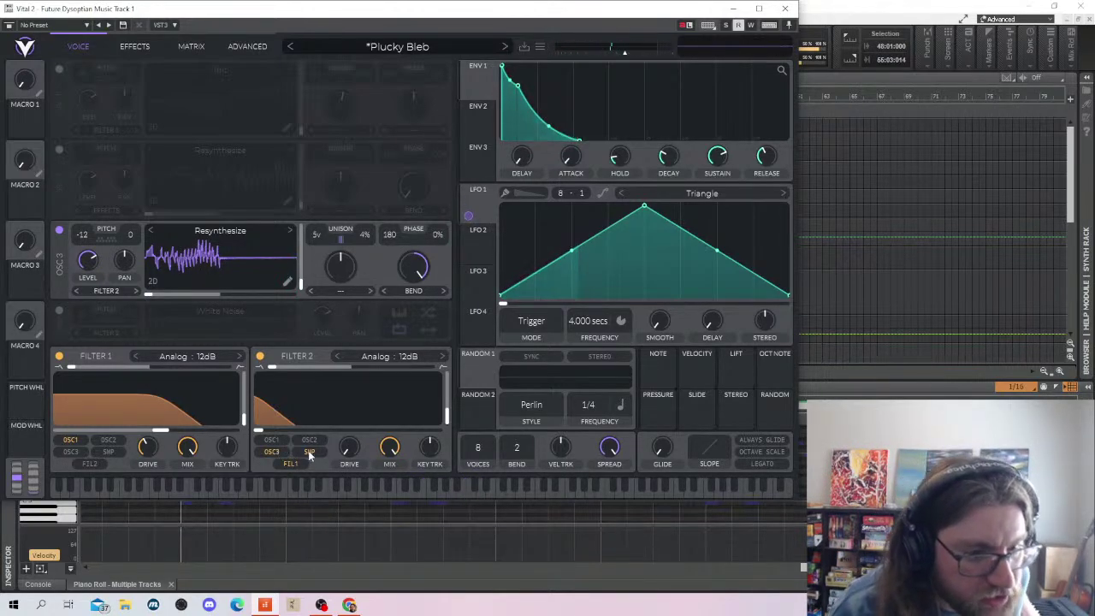
drag(286, 419, 376, 392)
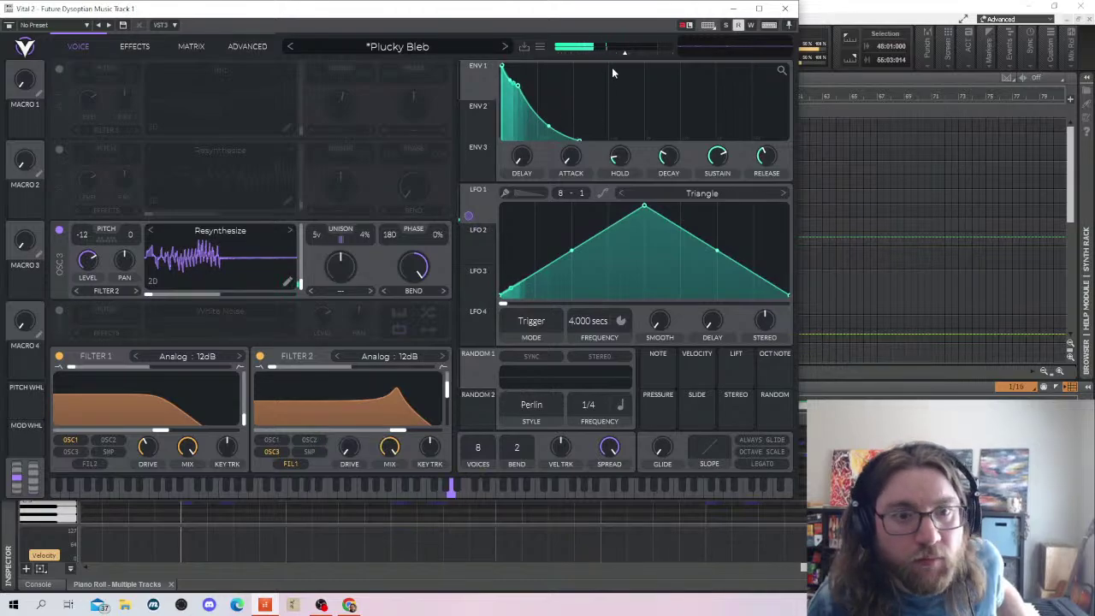
Raise the Vital 2 synth's output volume slightly and minimize its window
drag(628, 50, 643, 52)
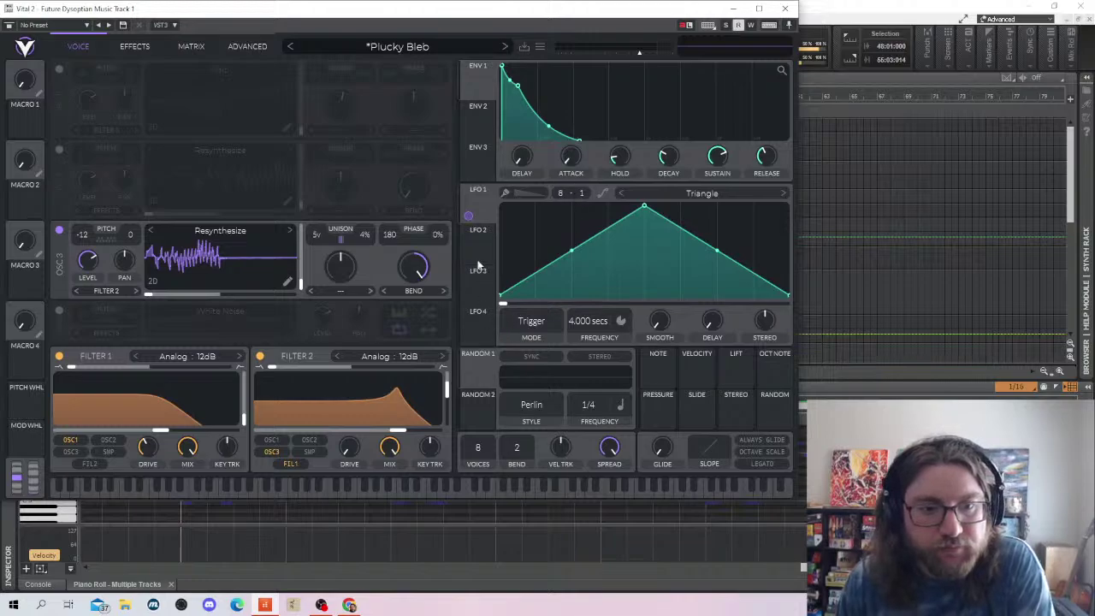
click(734, 8)
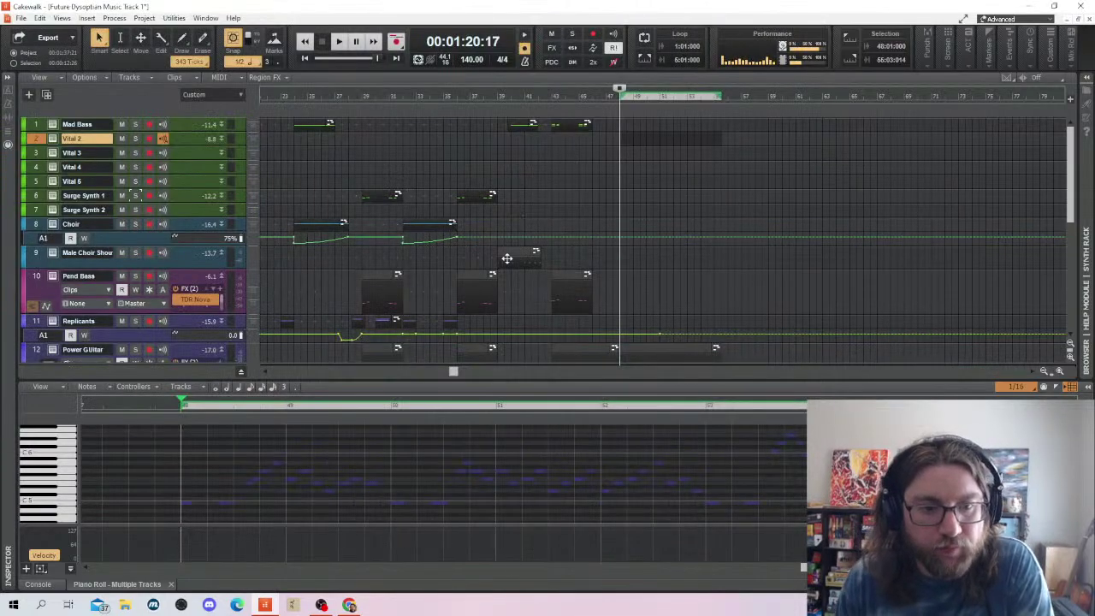
Copy the Power Guitar clip that starts at measure 48 and paste it onto the Vital 2 track at measure 47
click(579, 254)
scroll(659, 305, down, 3)
click(656, 261)
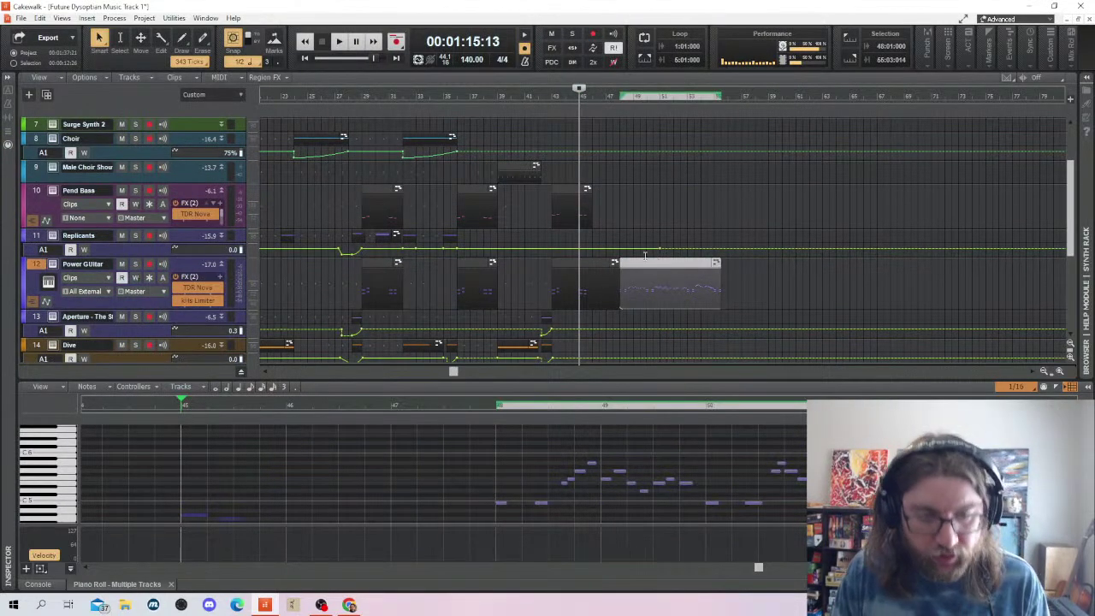
scroll(604, 168, up, 3)
click(605, 142)
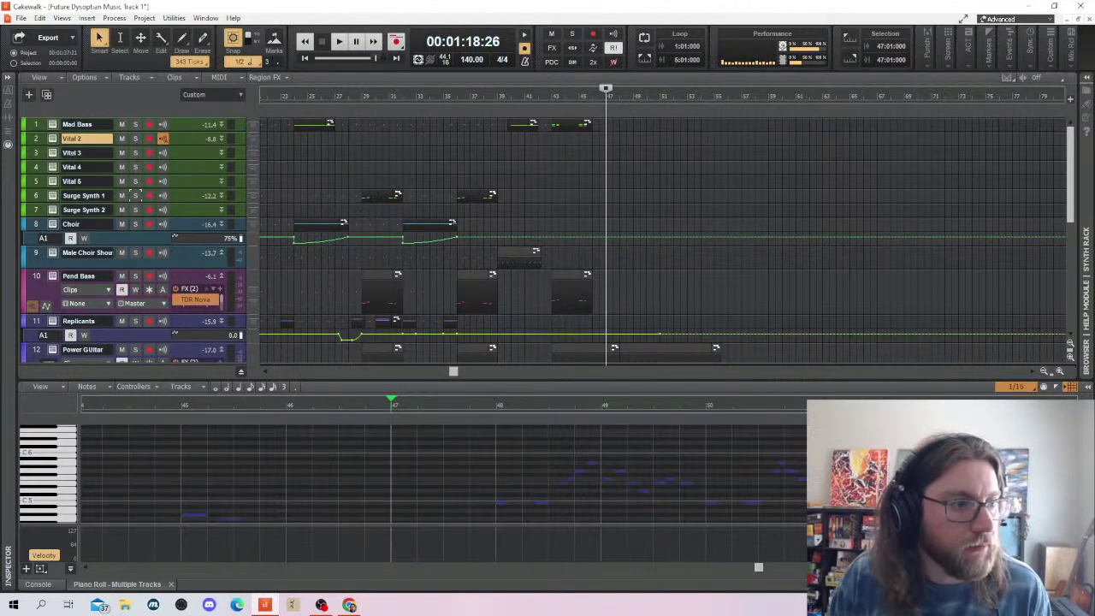
key(ctrl+v)
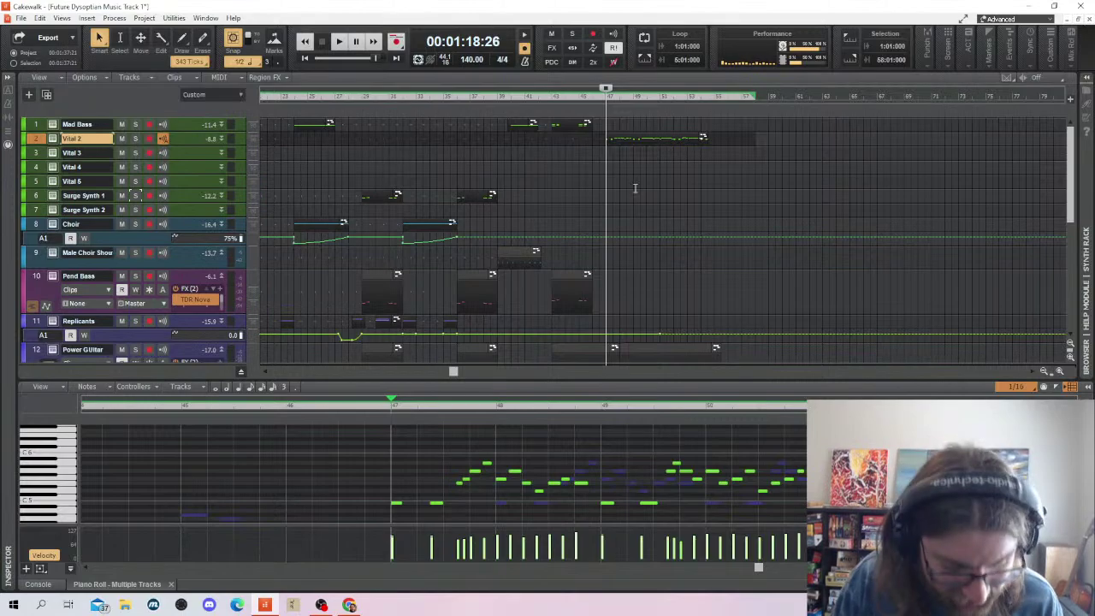
Move the pasted Vital 2 clip so that it starts at measure 48
scroll(635, 188, up, 2)
click(644, 138)
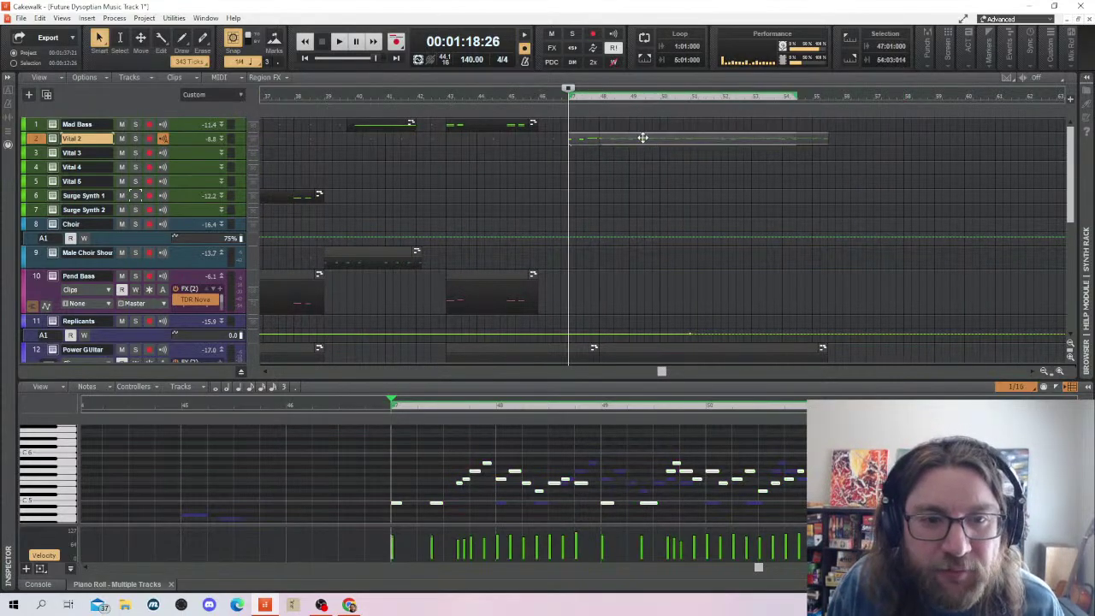
click(595, 182)
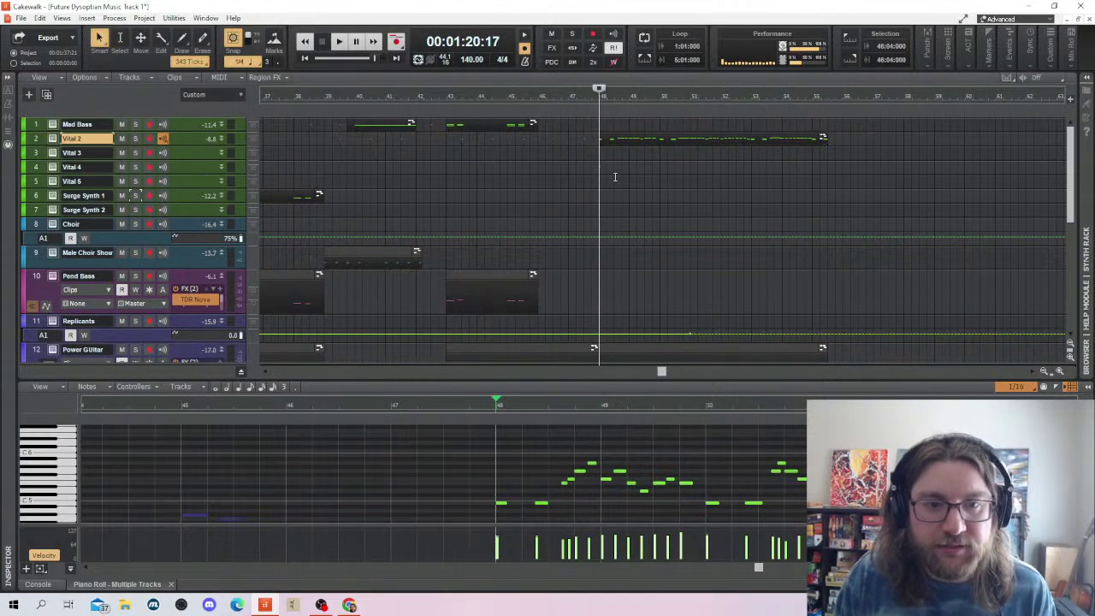
Compare with the Power Guitar track and audition the low note at the start of measure 48 in the piano roll
scroll(633, 179, down, 5)
scroll(655, 183, up, 2)
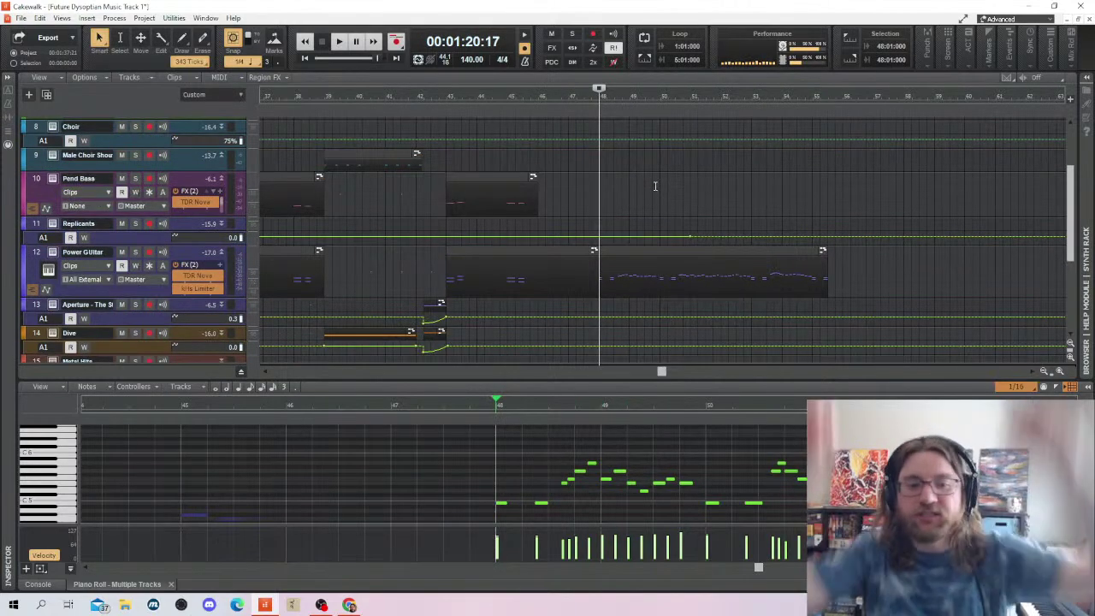
scroll(618, 511, down, 2)
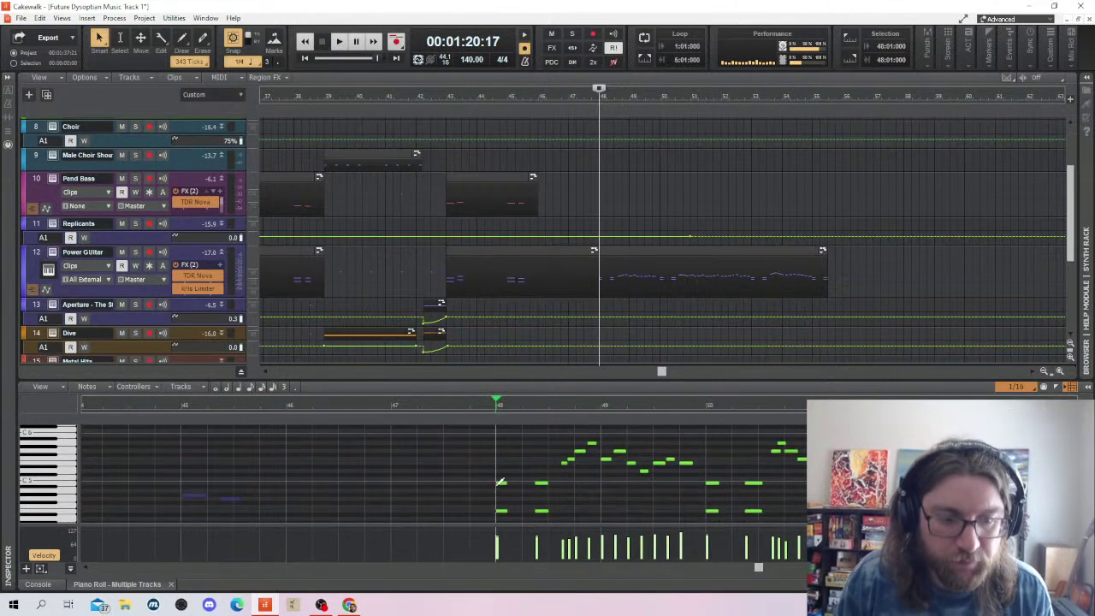
click(502, 510)
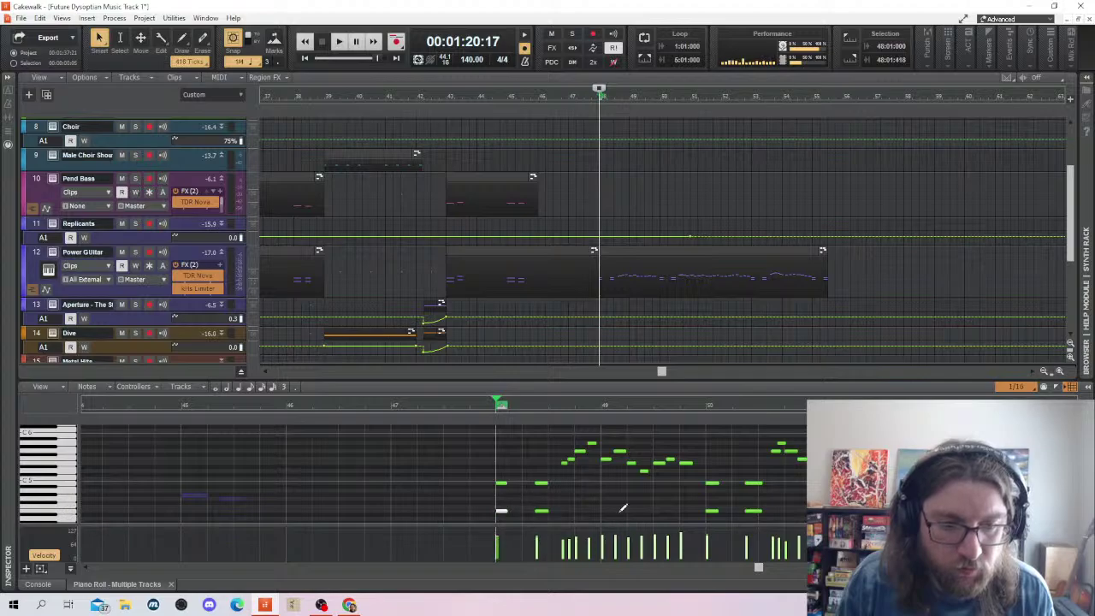
Enlarge the Vital 2 track, check its TDR Nova equalizer and close the plugin window
scroll(616, 249, up, 3)
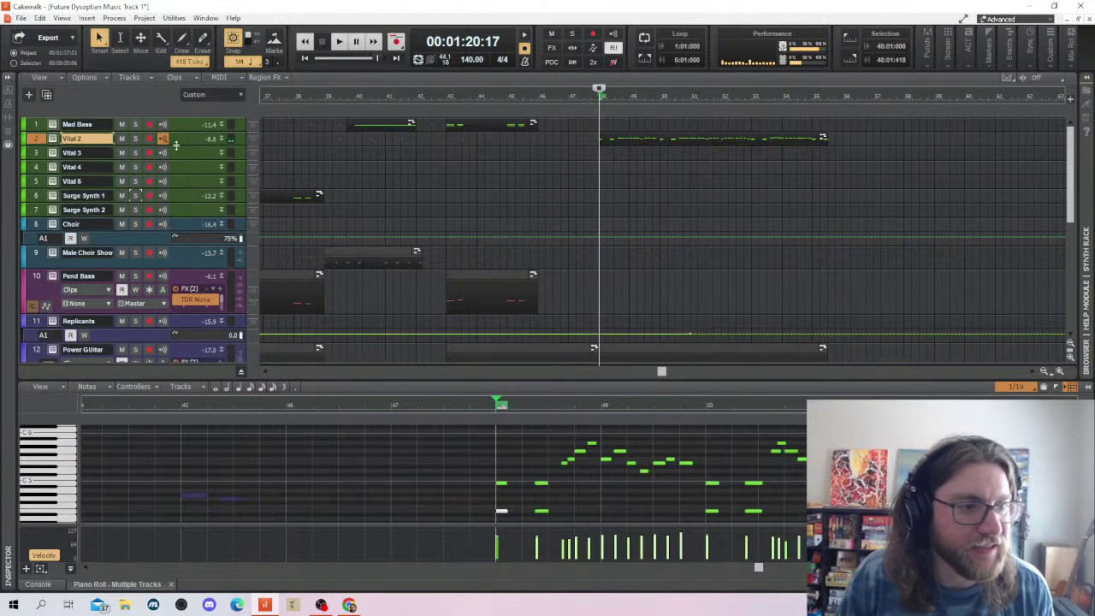
drag(176, 145, 175, 227)
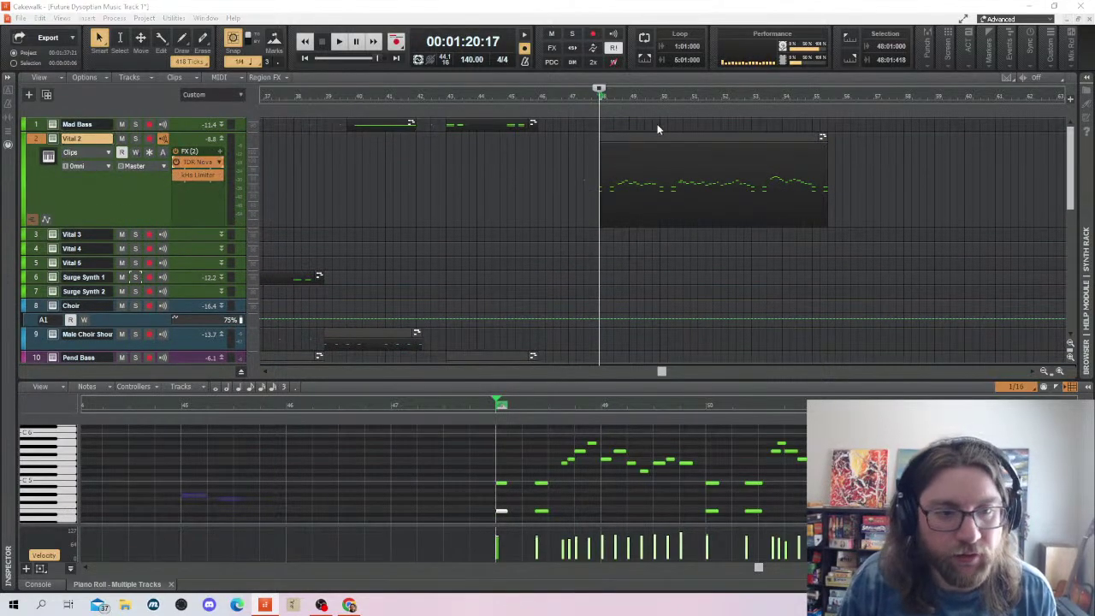
double_click(195, 162)
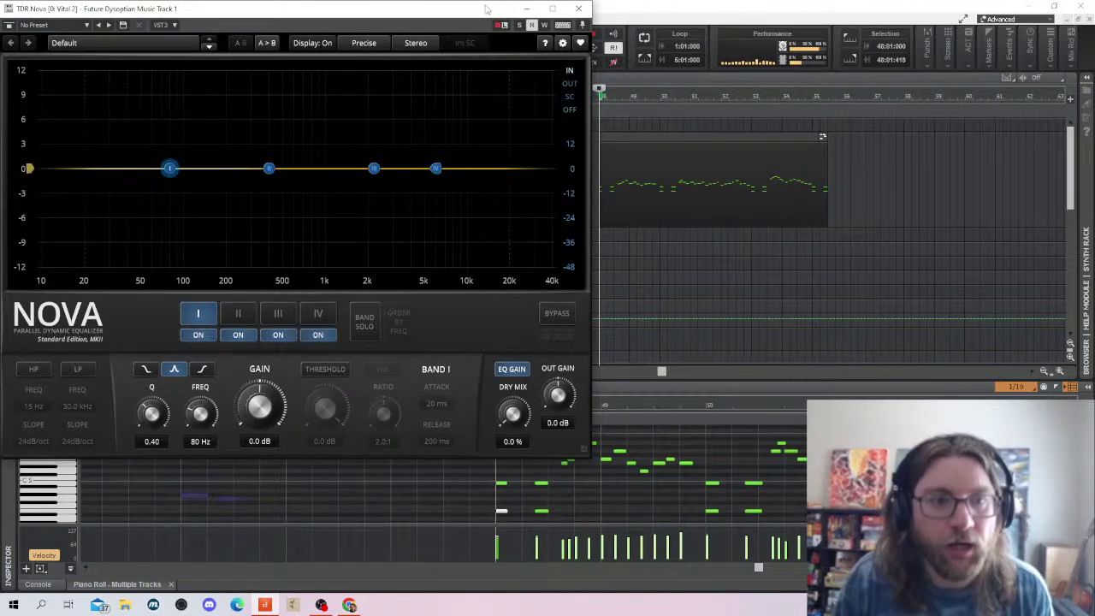
drag(178, 9, 332, 248)
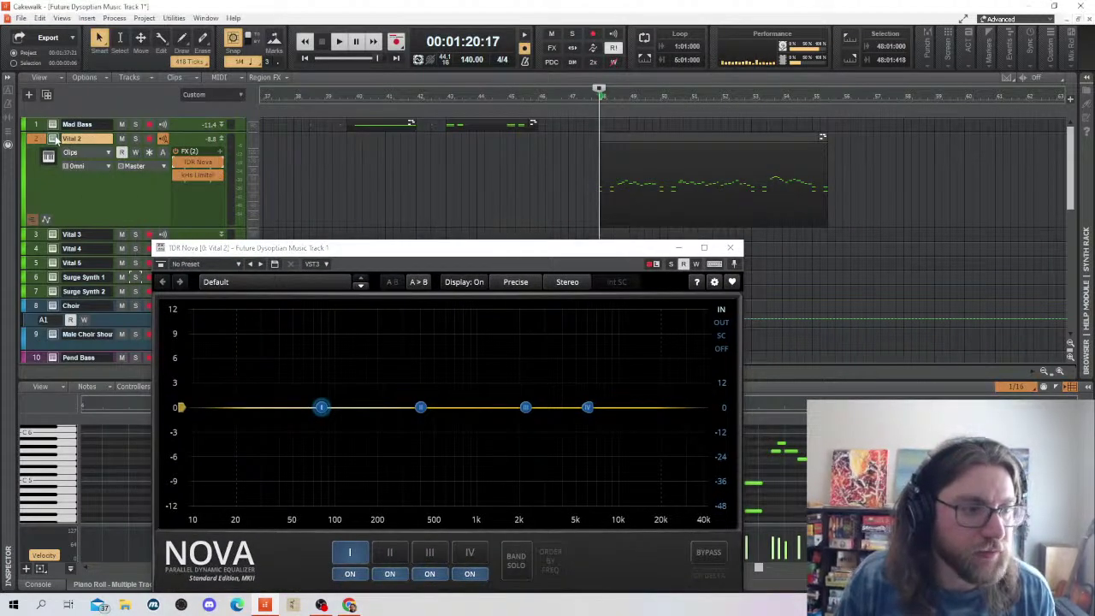
click(730, 247)
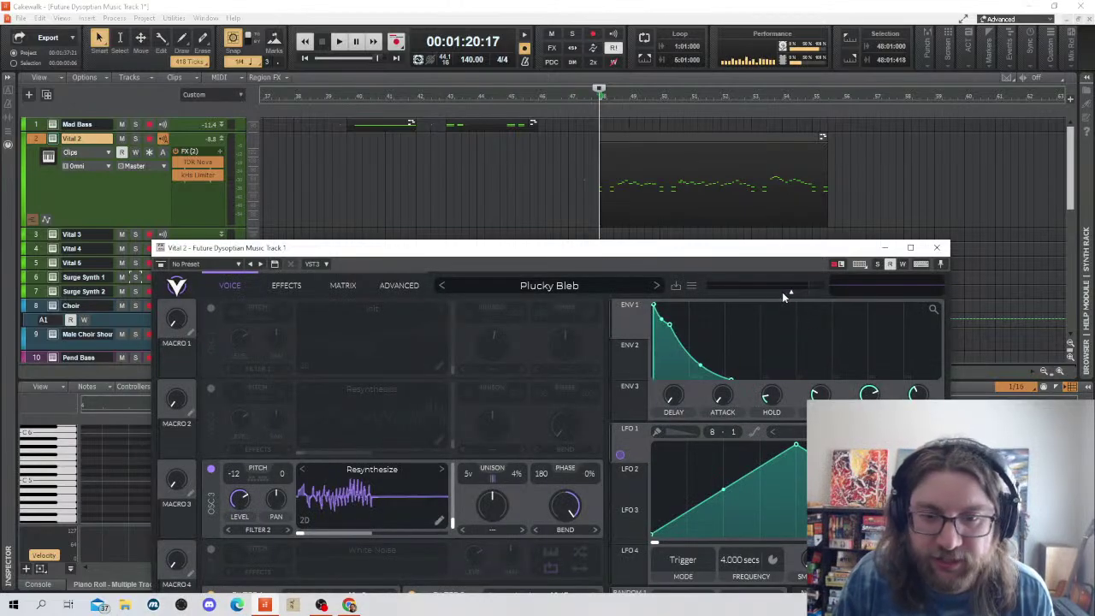
Set the Vital 2 synth's output volume to about -9.5 dB and play the arrangement from measure 47
drag(782, 292, 789, 296)
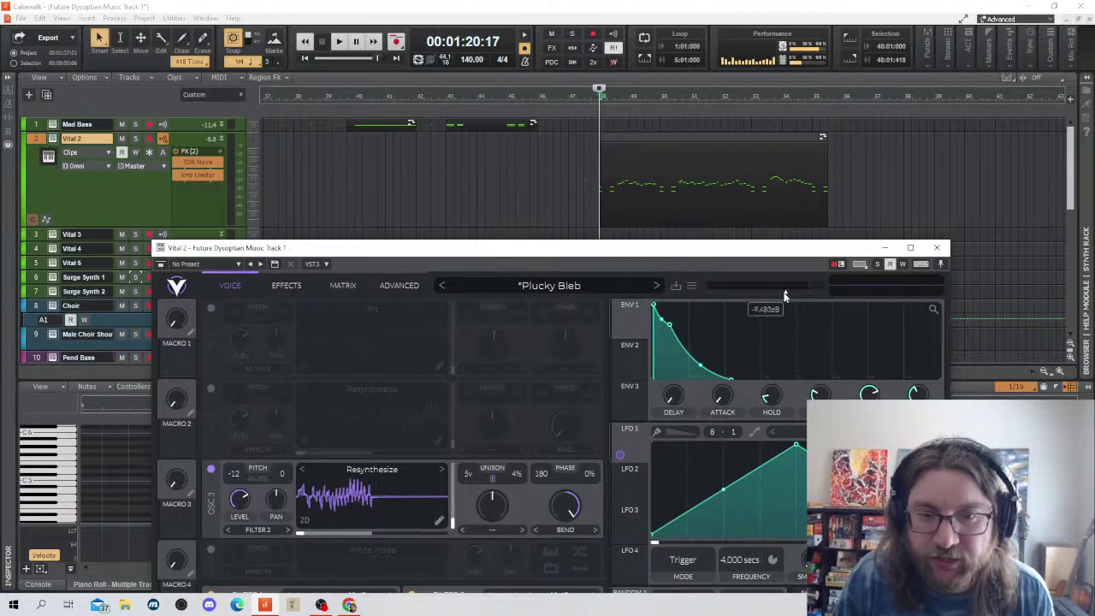
click(937, 247)
click(577, 244)
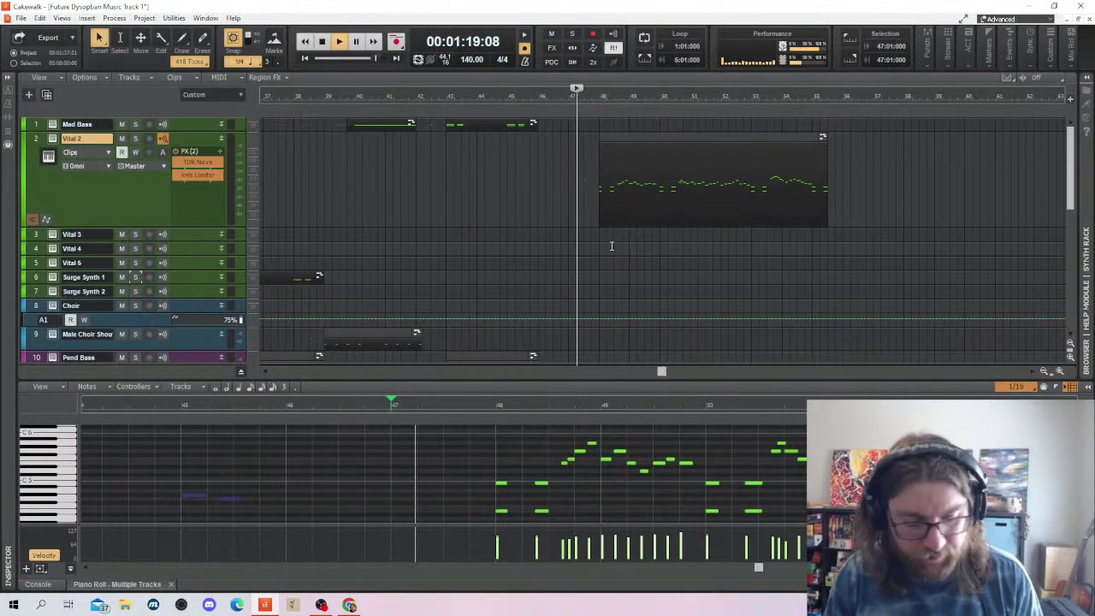
key(space)
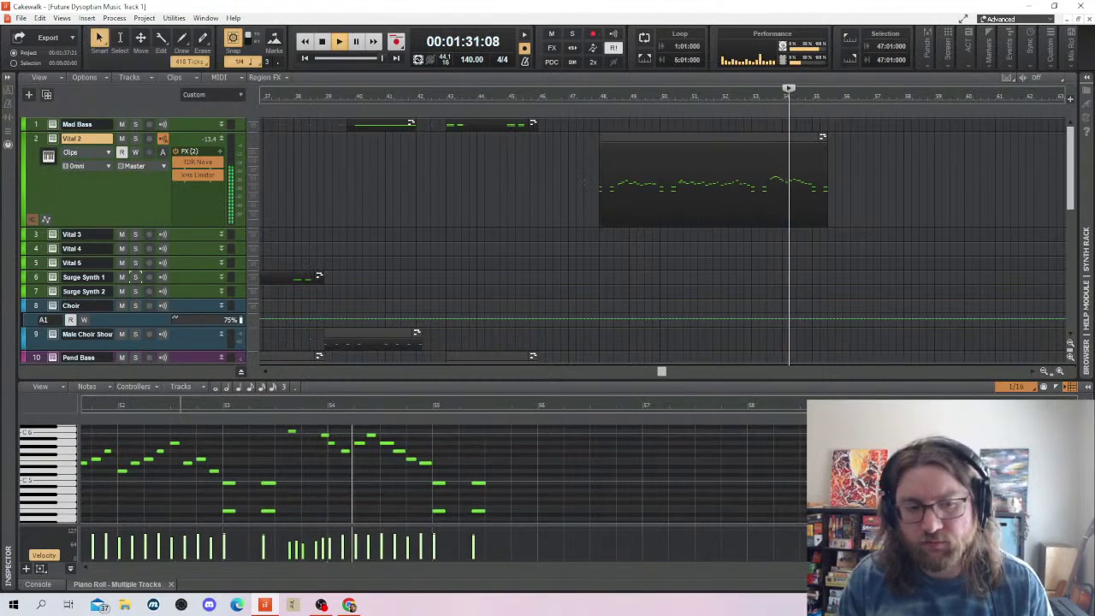
key(space)
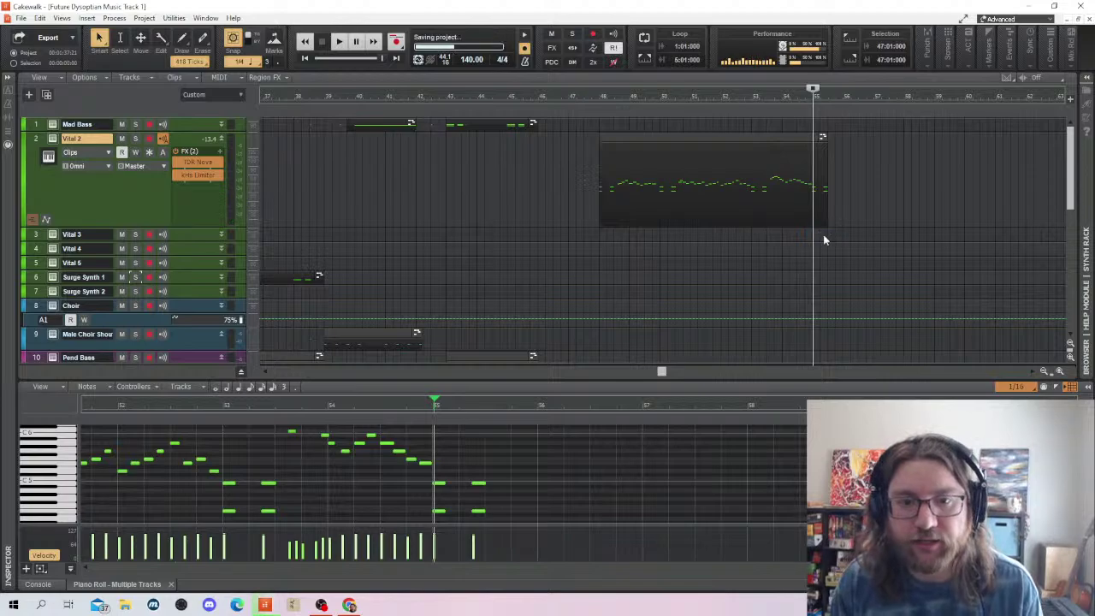
Review the tracks around measure 48, from the synths down to the percussion
click(734, 167)
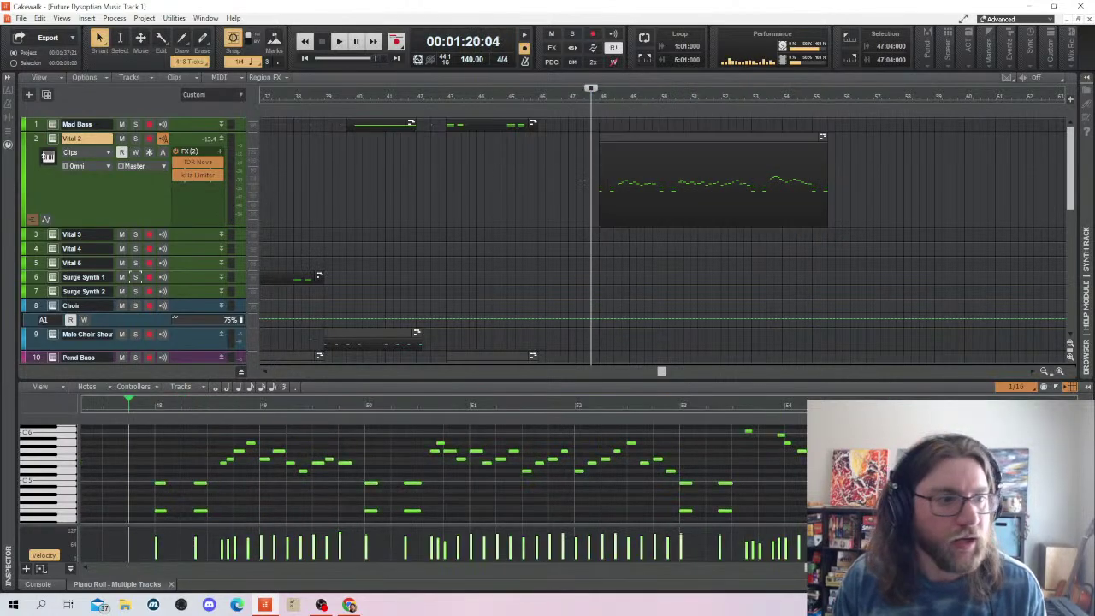
scroll(733, 167, down, 5)
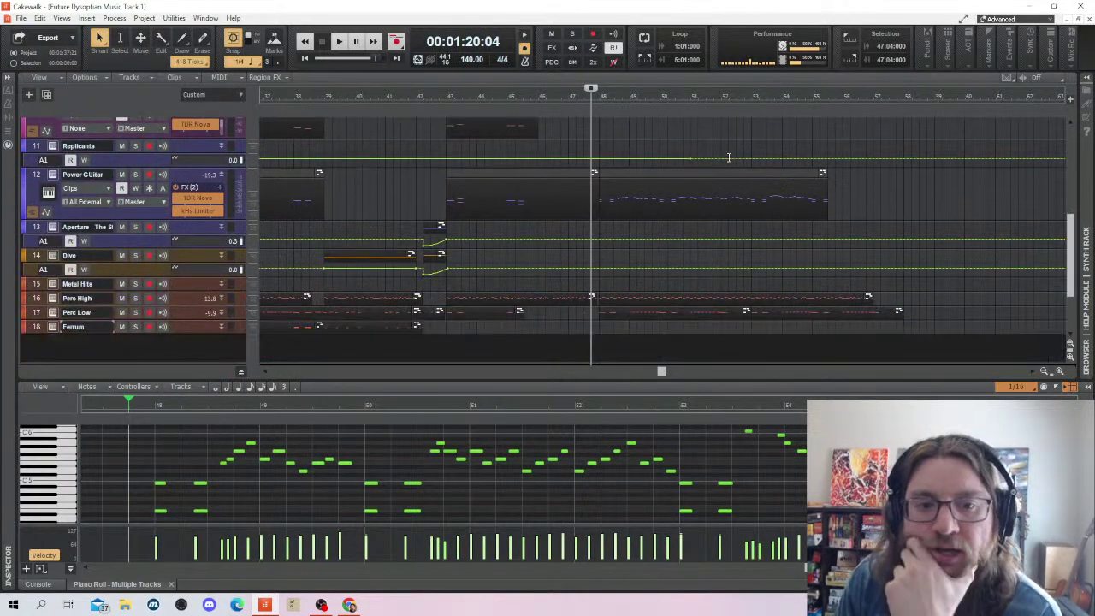
scroll(730, 157, up, 5)
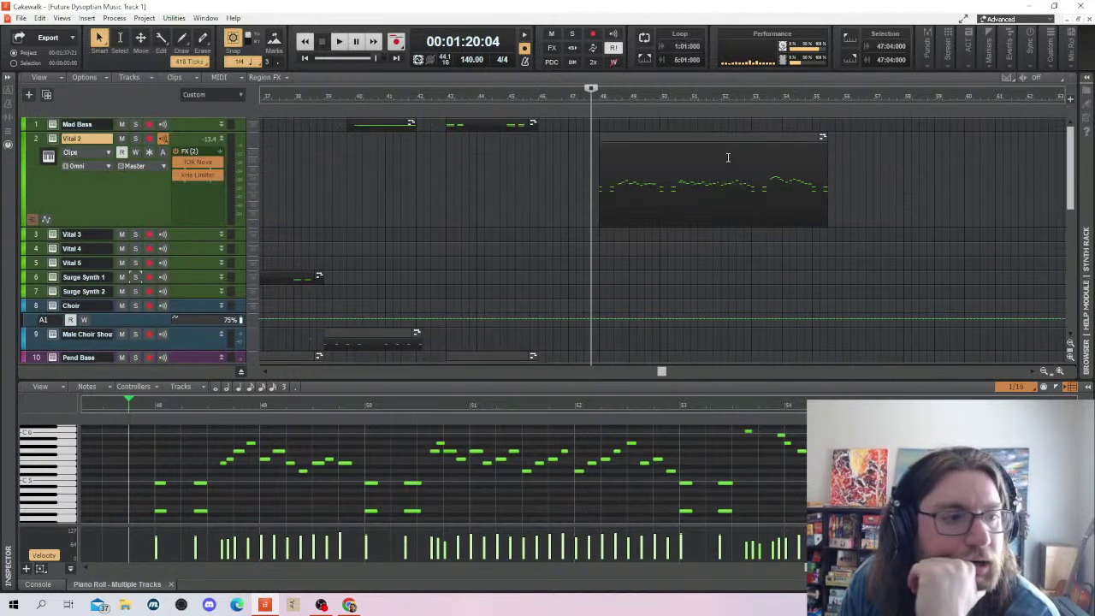
scroll(720, 158, down, 2)
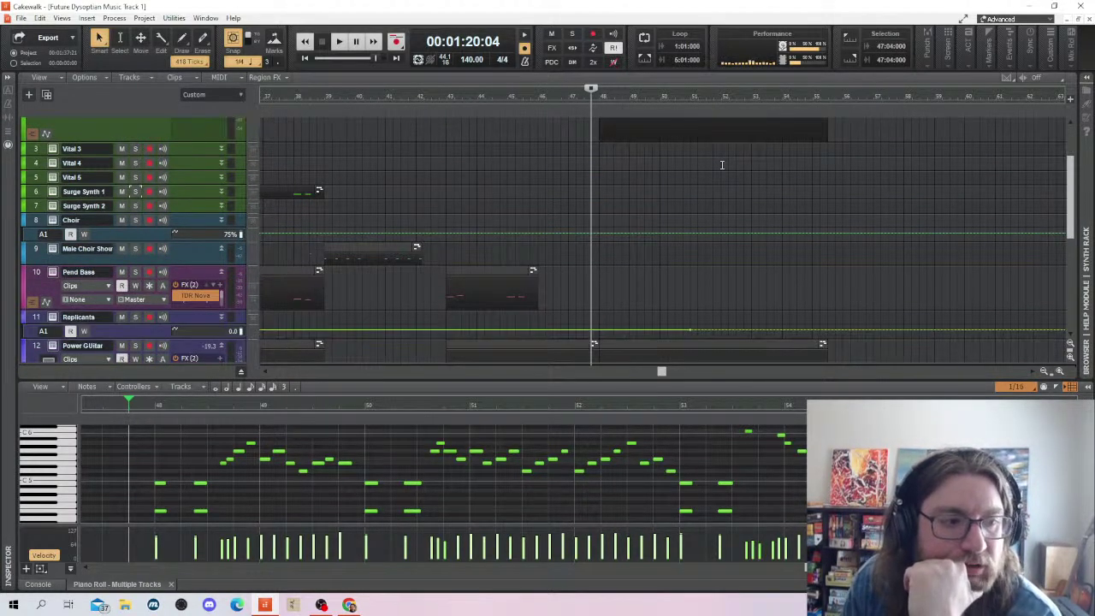
scroll(722, 164, down, 3)
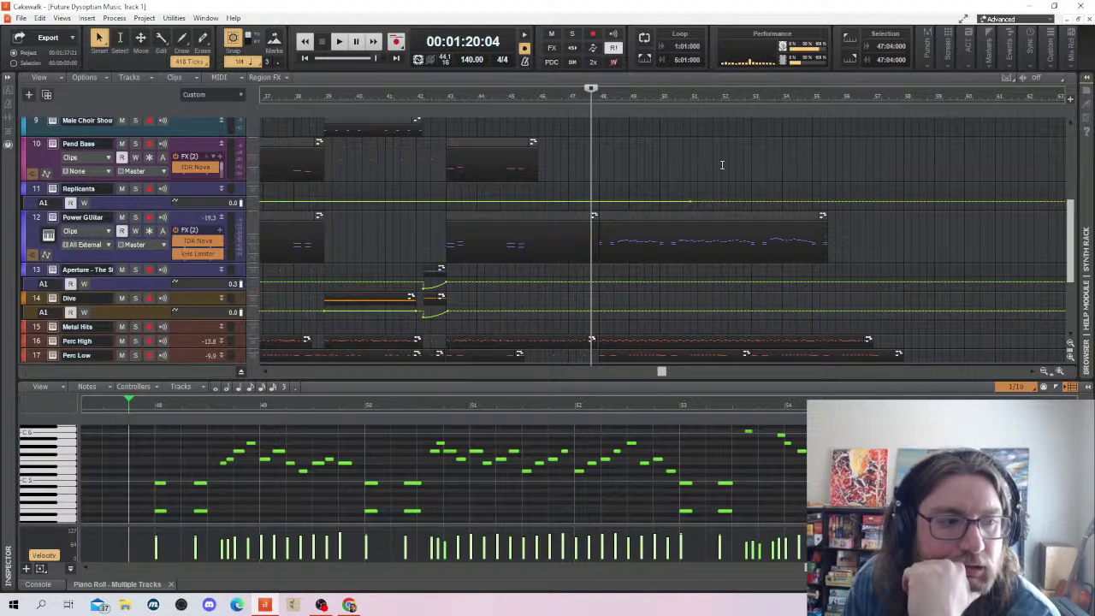
scroll(721, 164, up, 5)
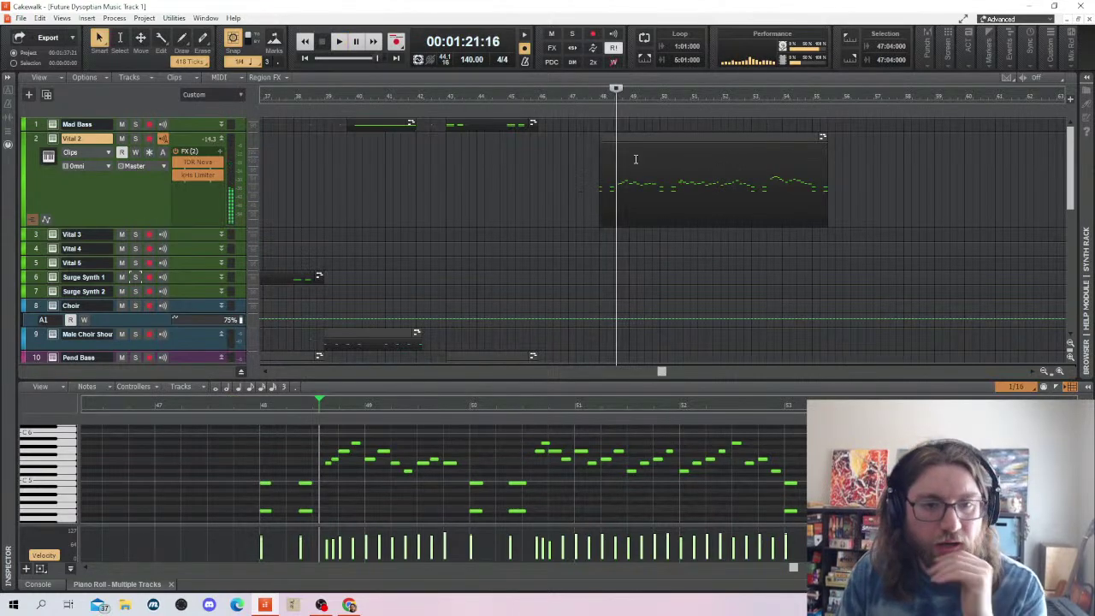
Check the Vital 2 synth's settings and delete the clip on the Vital 2 track at measure 48
click(660, 139)
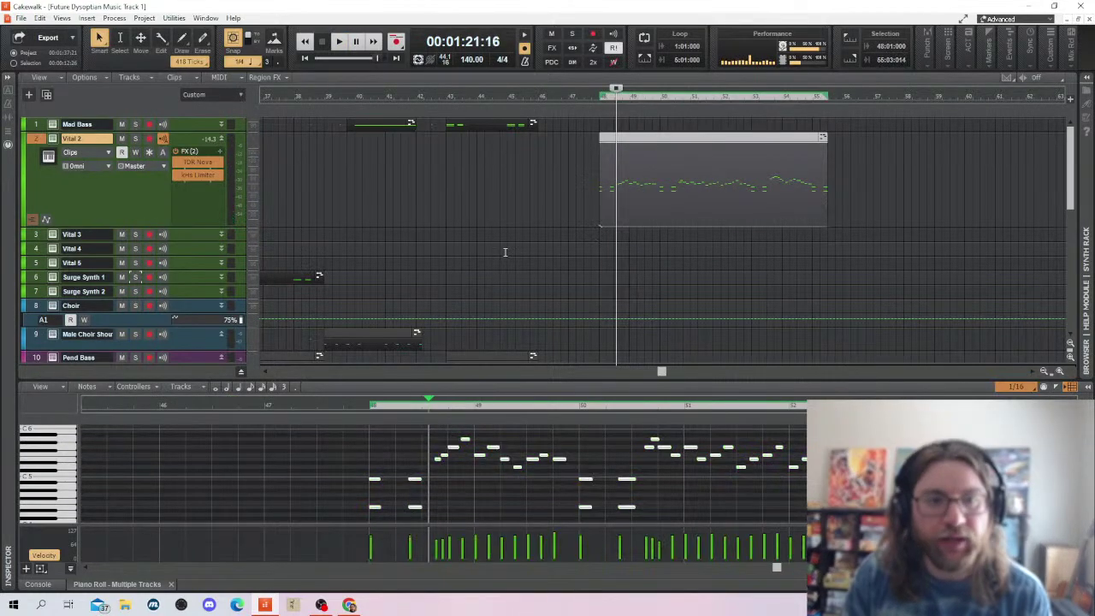
click(49, 140)
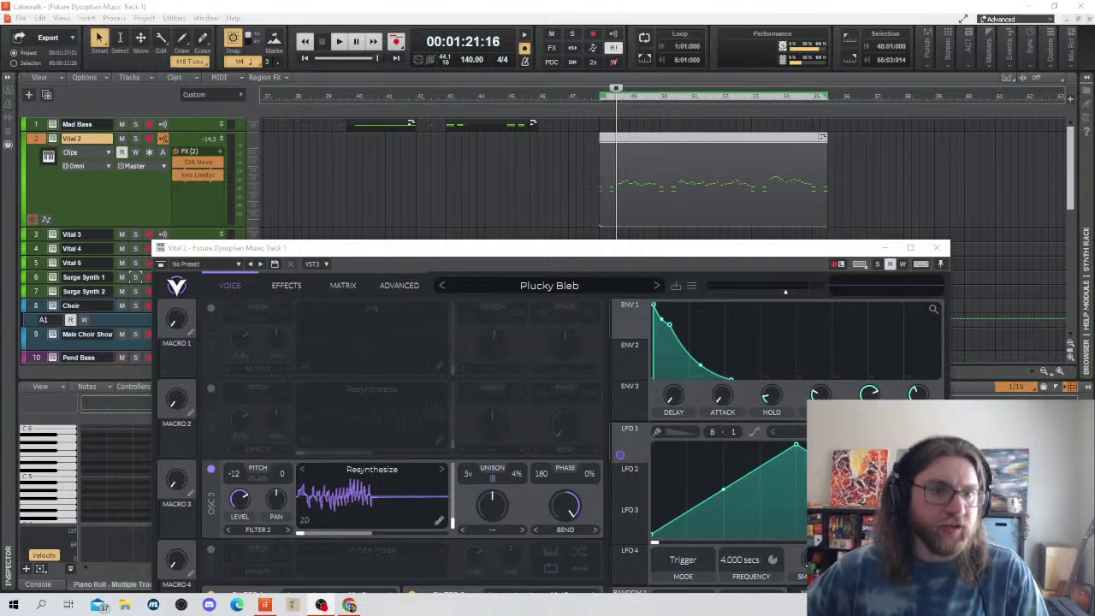
click(937, 249)
key(Delete)
Delete the Power Guitar clip that starts at measure 48
scroll(609, 214, down, 5)
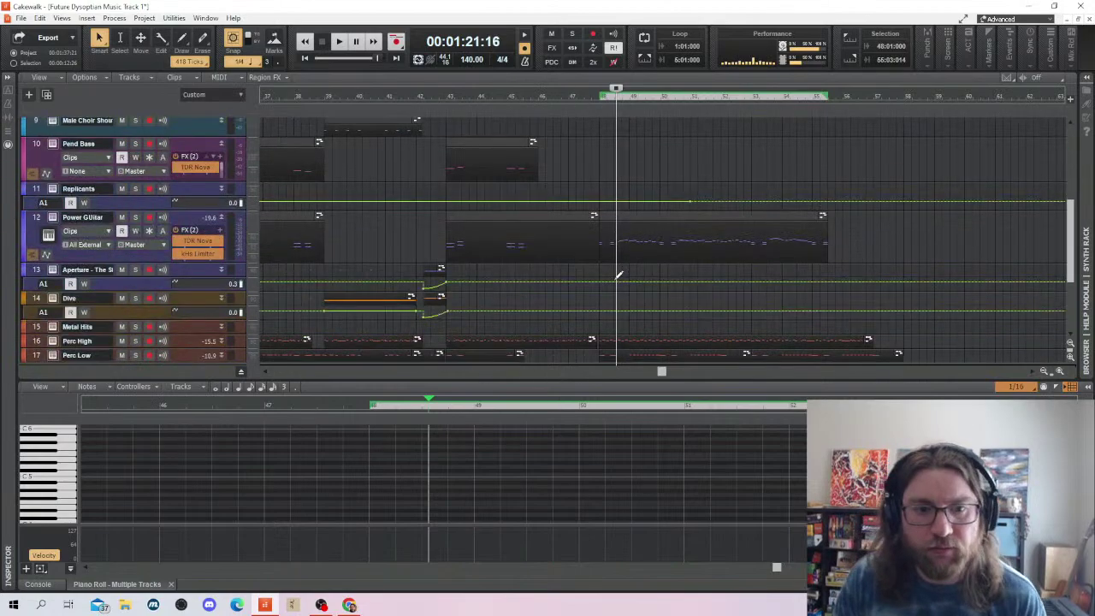
click(640, 226)
click(772, 399)
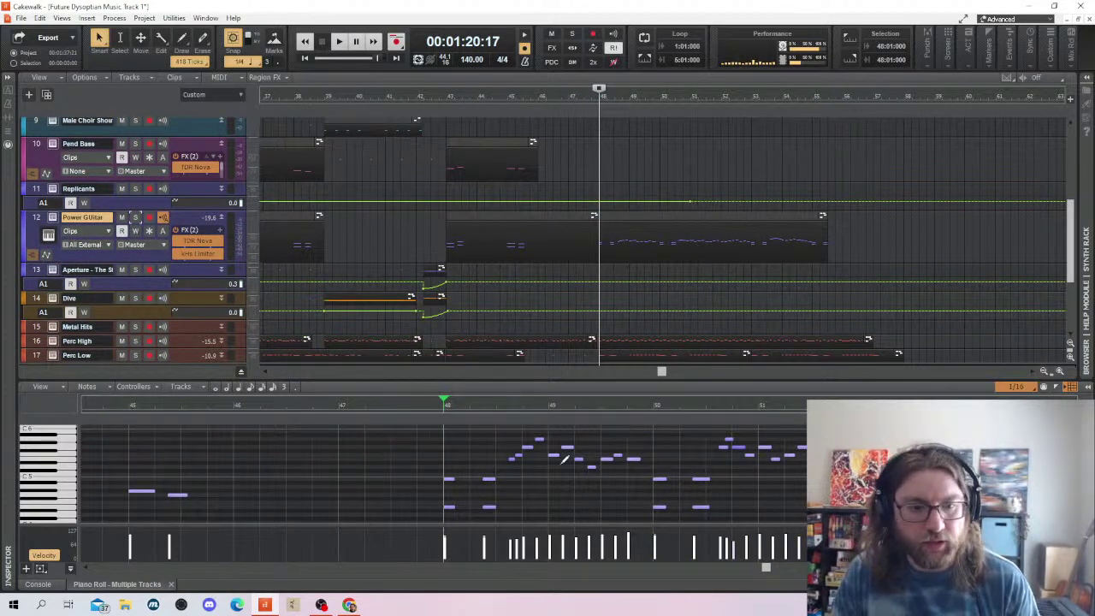
scroll(564, 459, up, 1)
click(641, 215)
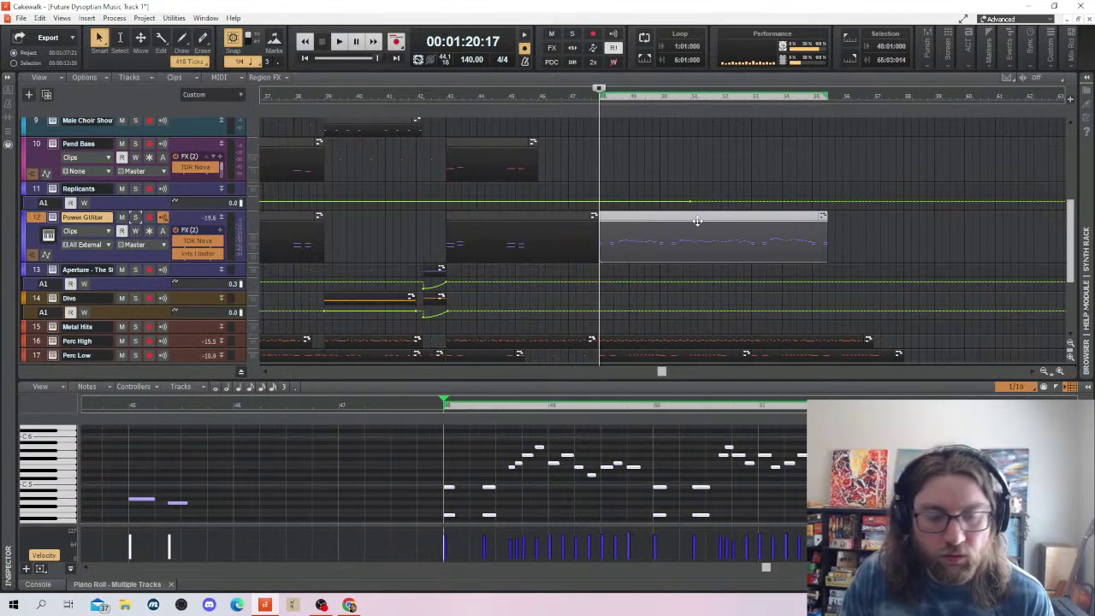
key(Delete)
Position the playhead at the start of measure 48, where the remaining Power Guitar clip ends
click(605, 225)
key(space)
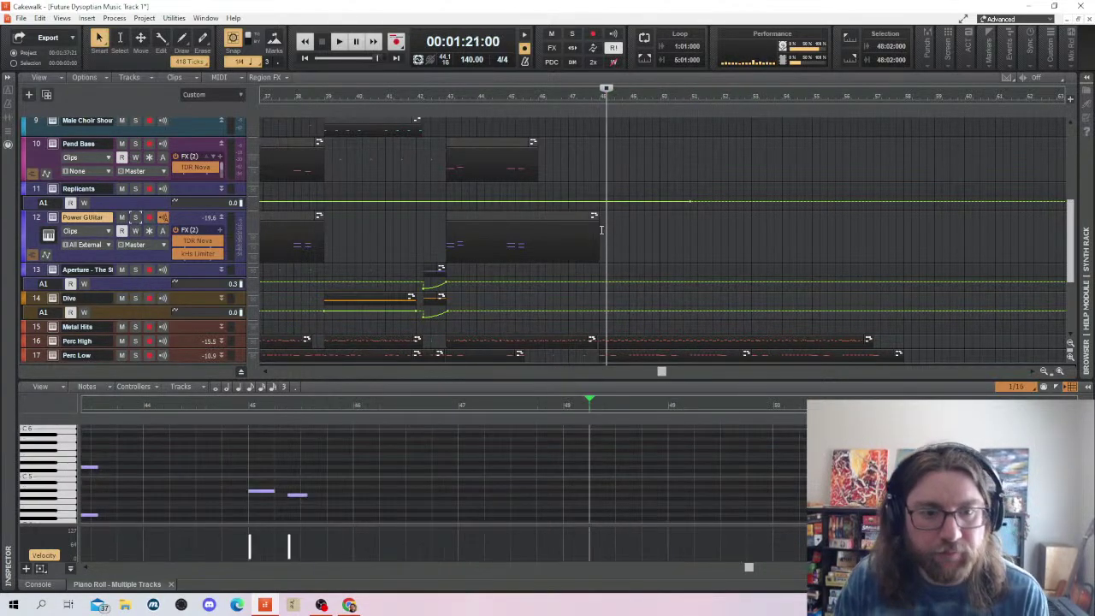
key(space)
scroll(643, 498, up, 2)
scroll(641, 498, down, 3)
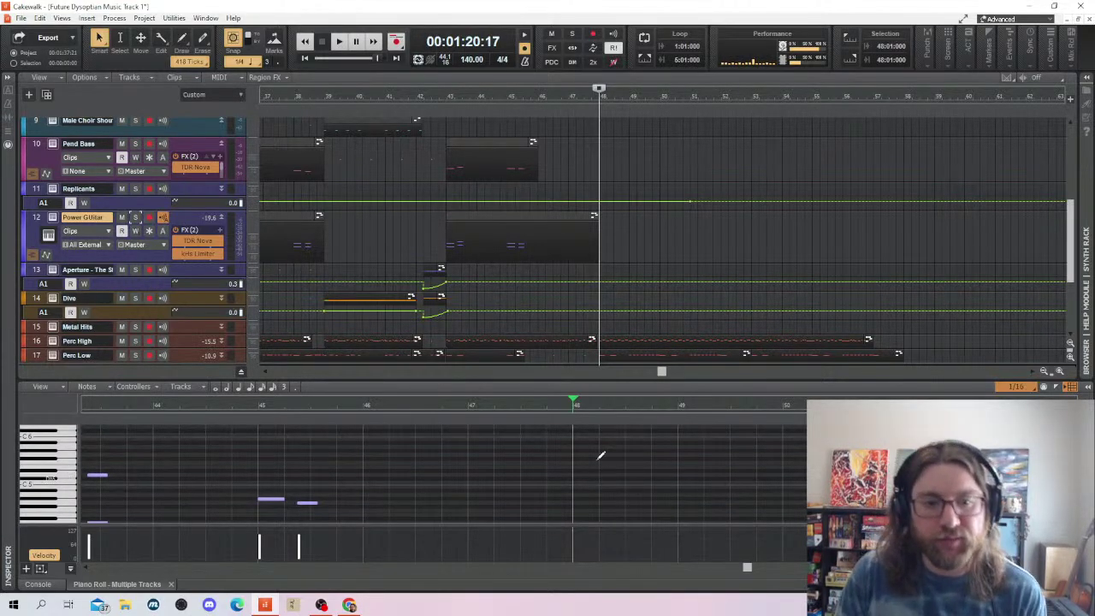
Delete both Perc Low clips from measure 48 onward and place the playhead at measure 48 on that track
scroll(658, 316, down, 3)
click(668, 270)
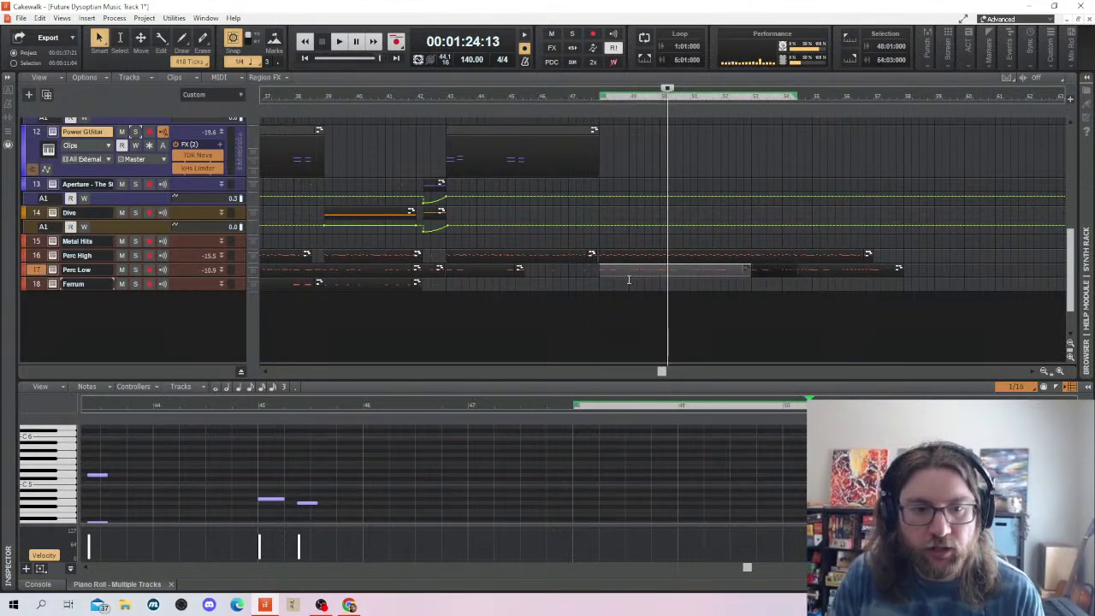
click(629, 272)
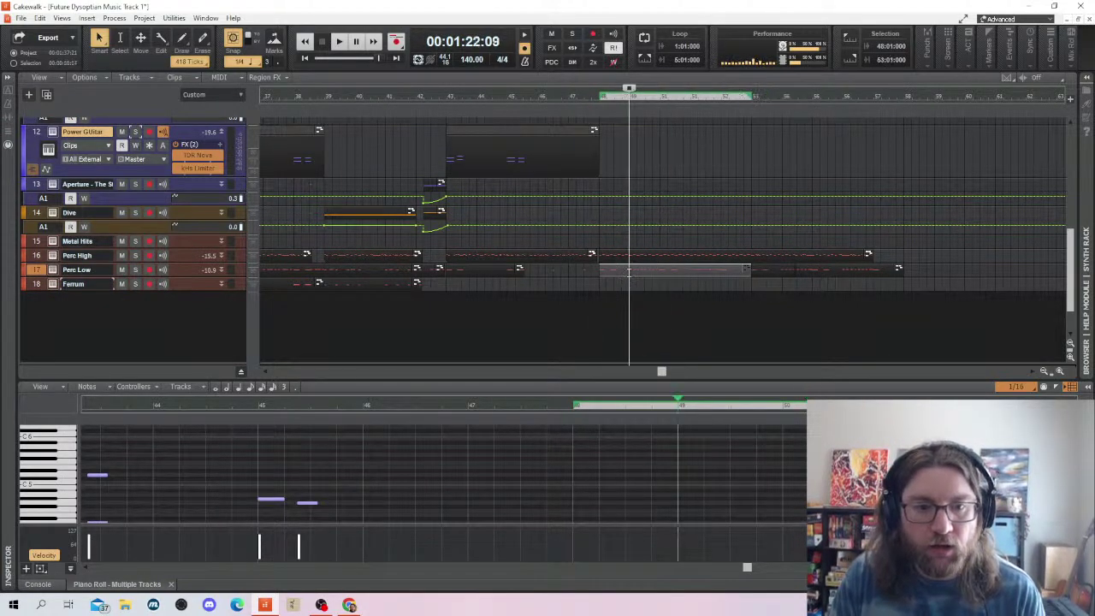
key(Delete)
click(759, 270)
key(Delete)
click(600, 273)
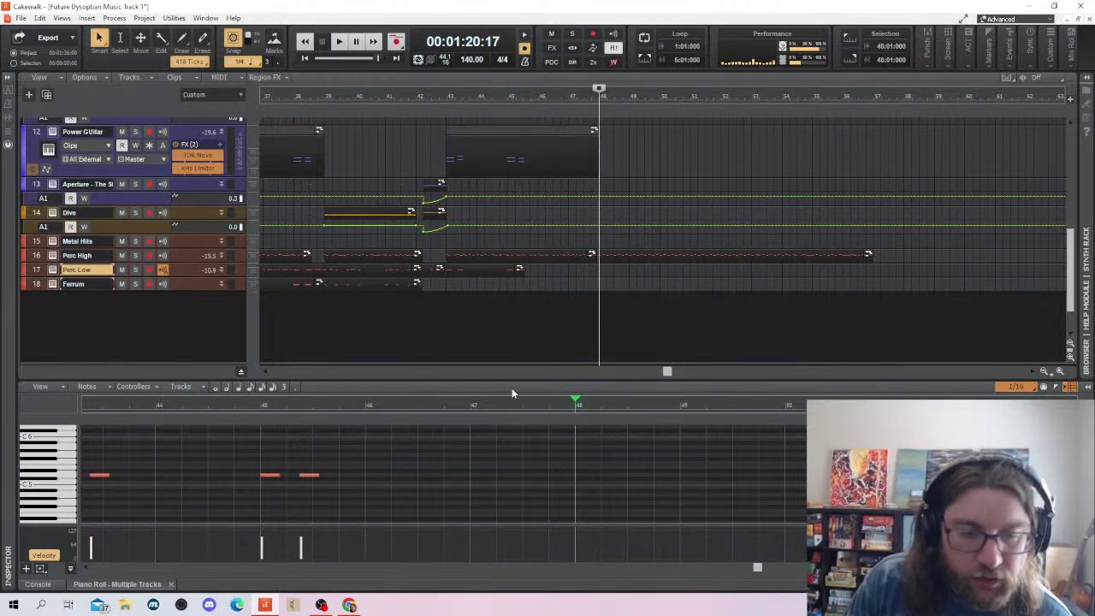
Draw a sixteenth note just above C3 at the start of measure 48 on the Power Guitar track
scroll(619, 255, up, 3)
scroll(619, 255, up, 1)
click(600, 287)
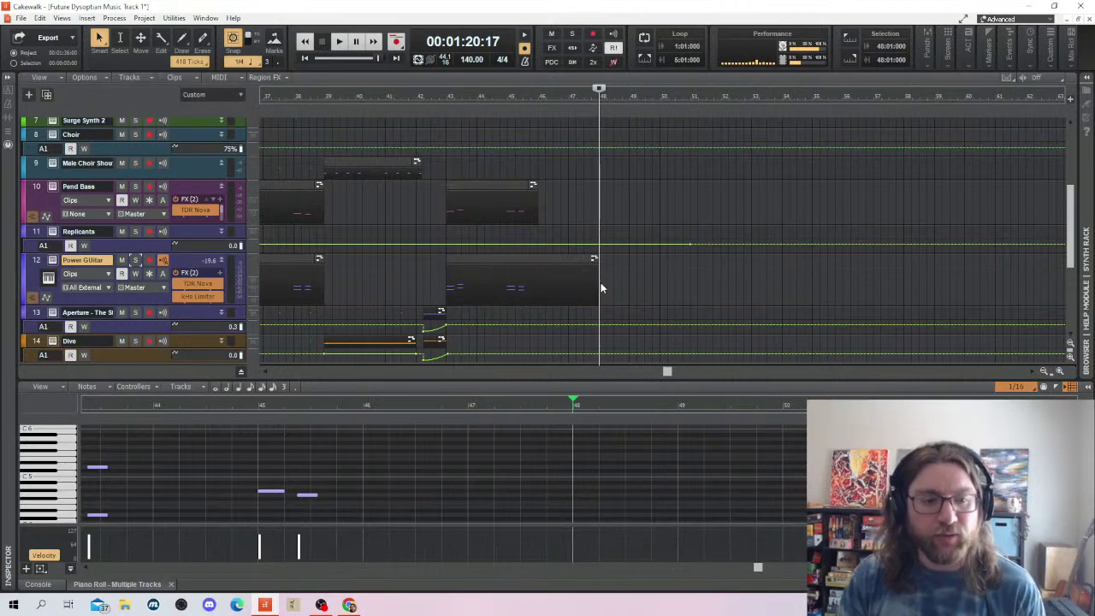
scroll(579, 471, up, 2)
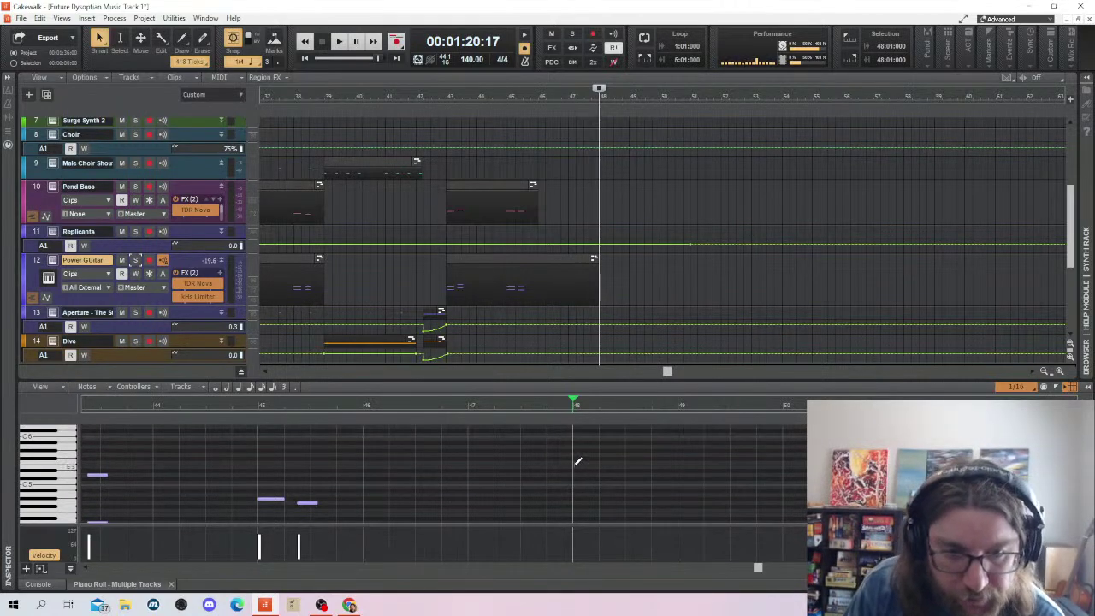
scroll(580, 467, down, 3)
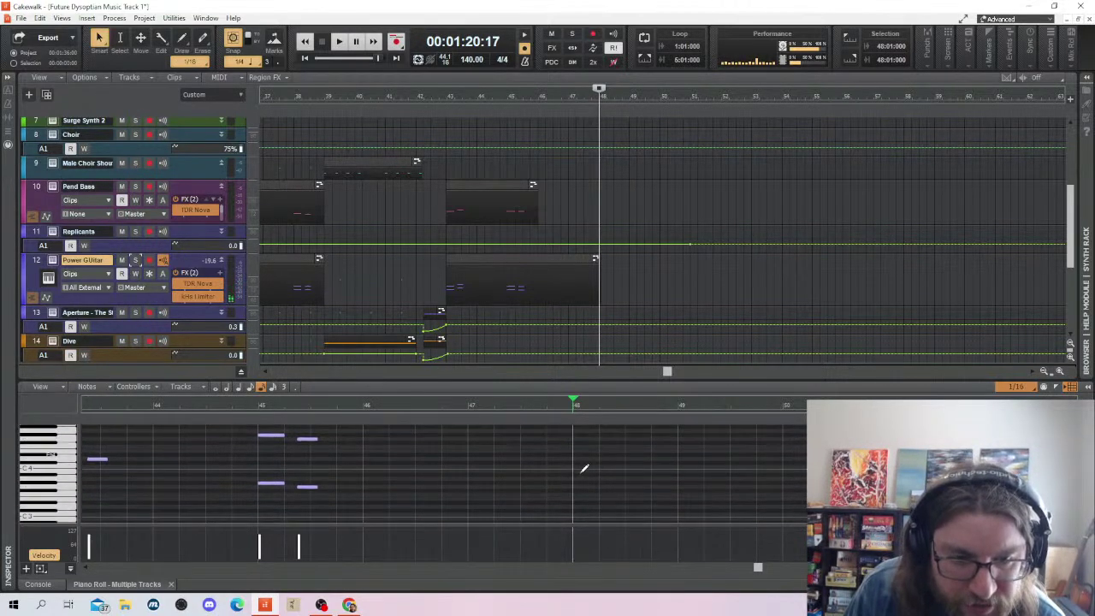
scroll(585, 469, down, 2)
click(575, 465)
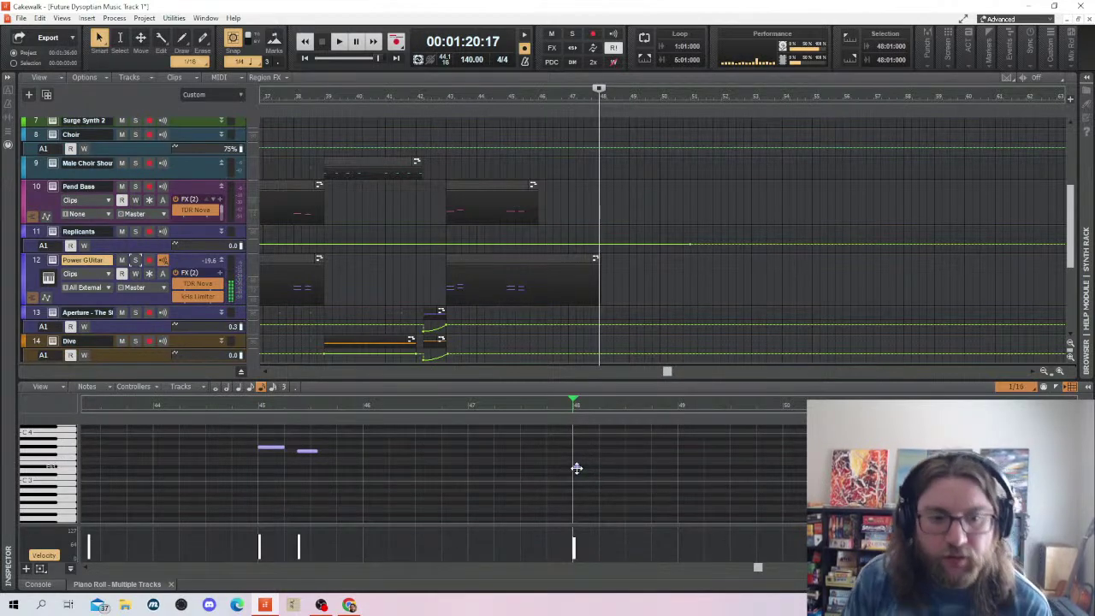
click(576, 467)
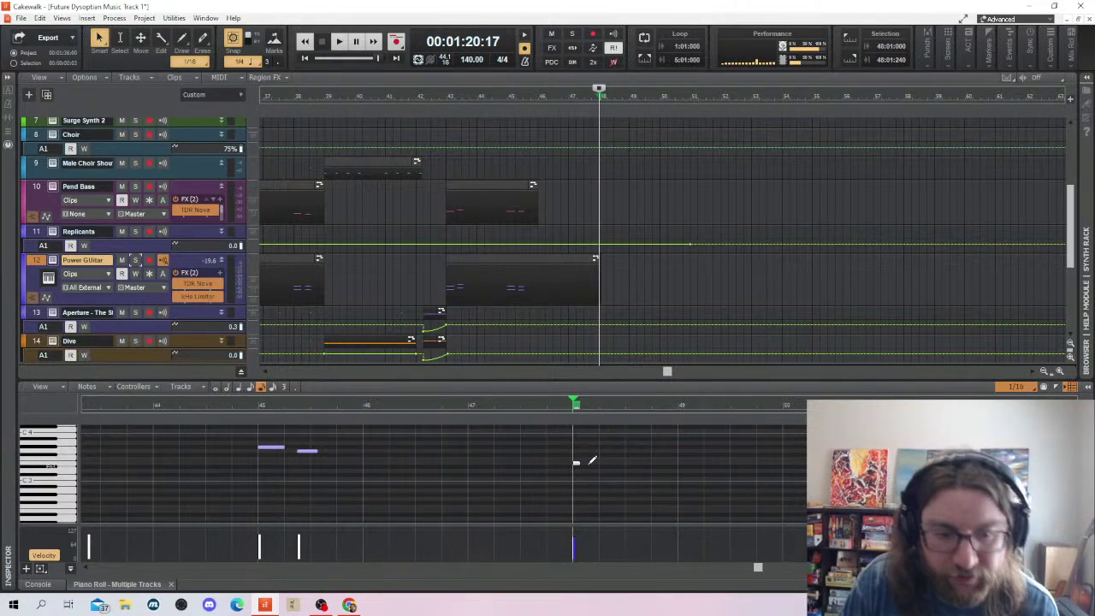
Copy the note into a row of eight evenly spaced notes in measure 48 and another row one semitone higher in measure 49
click(583, 463)
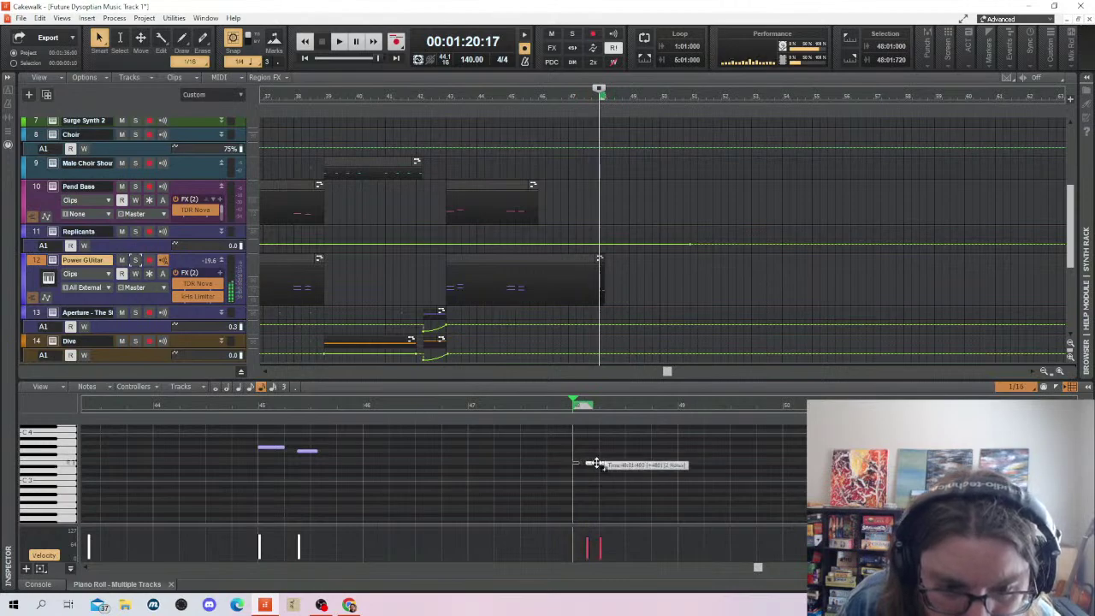
mouse_move(587, 463)
mouse_down()
mouse_move(557, 461)
mouse_move(681, 461)
mouse_up()
key(ctrl+a)
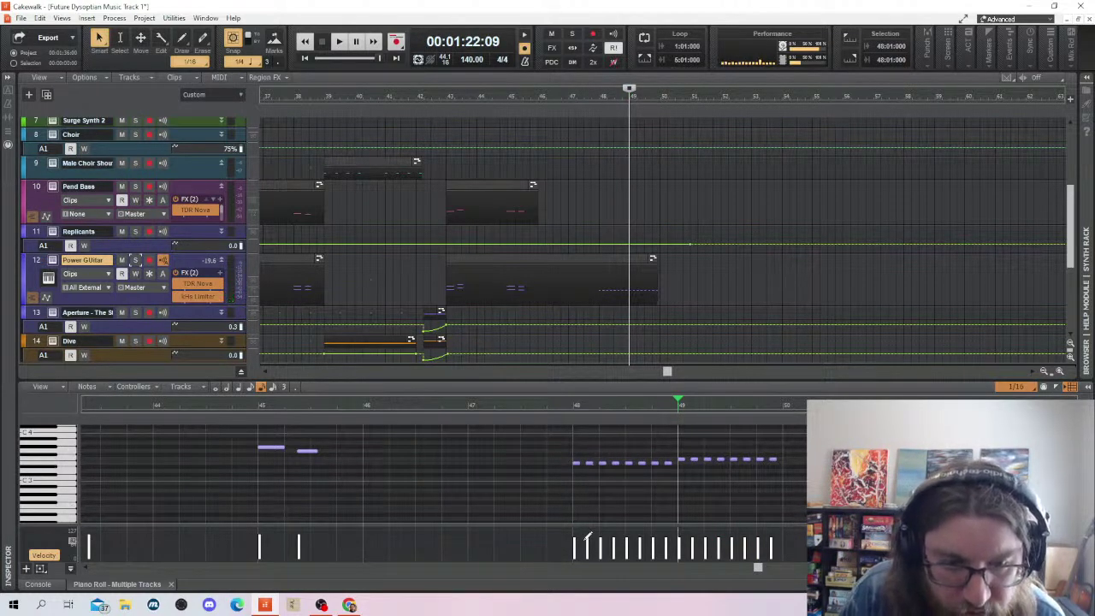
Shape the note velocities in measure 48 by softening the second to fifth notes and accenting the sixth
click(594, 462)
click(596, 461)
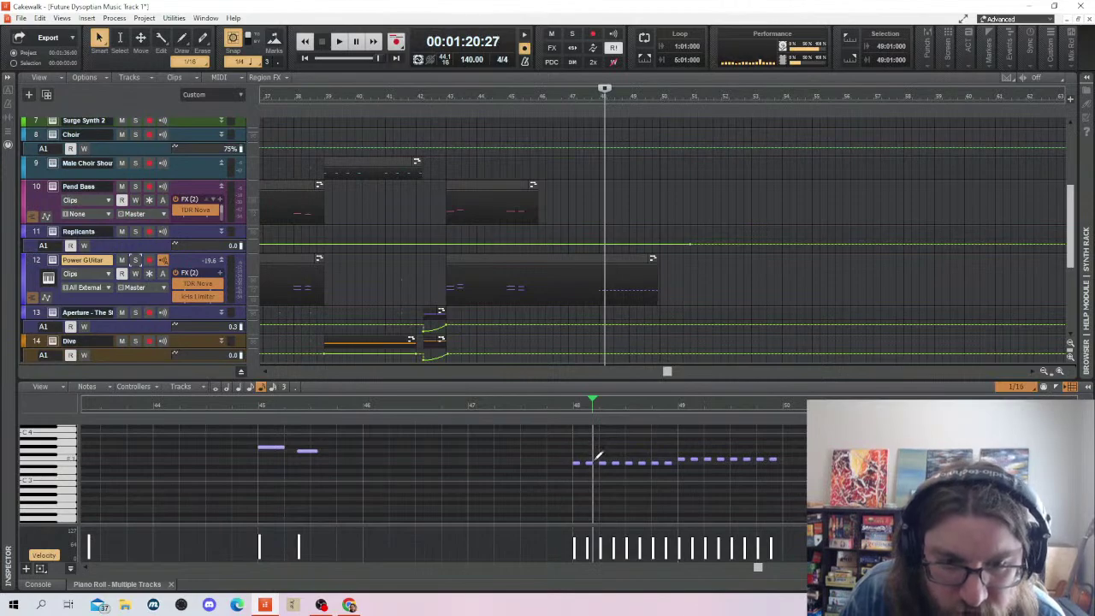
drag(590, 457, 634, 471)
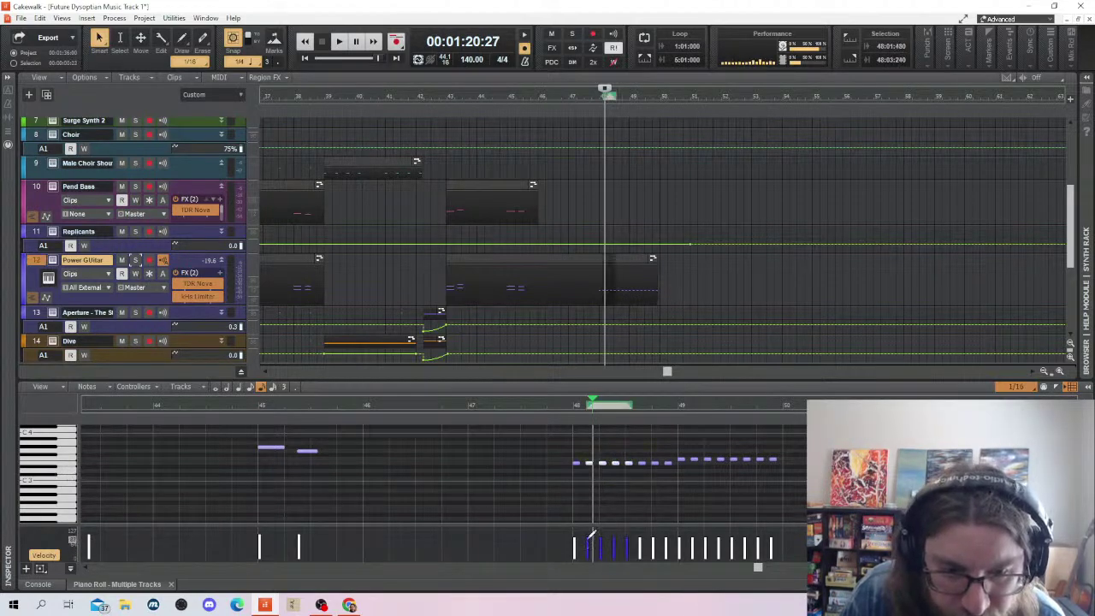
drag(582, 541, 671, 534)
drag(676, 450, 644, 479)
mouse_move(646, 534)
mouse_down()
mouse_move(736, 536)
mouse_move(643, 522)
mouse_up()
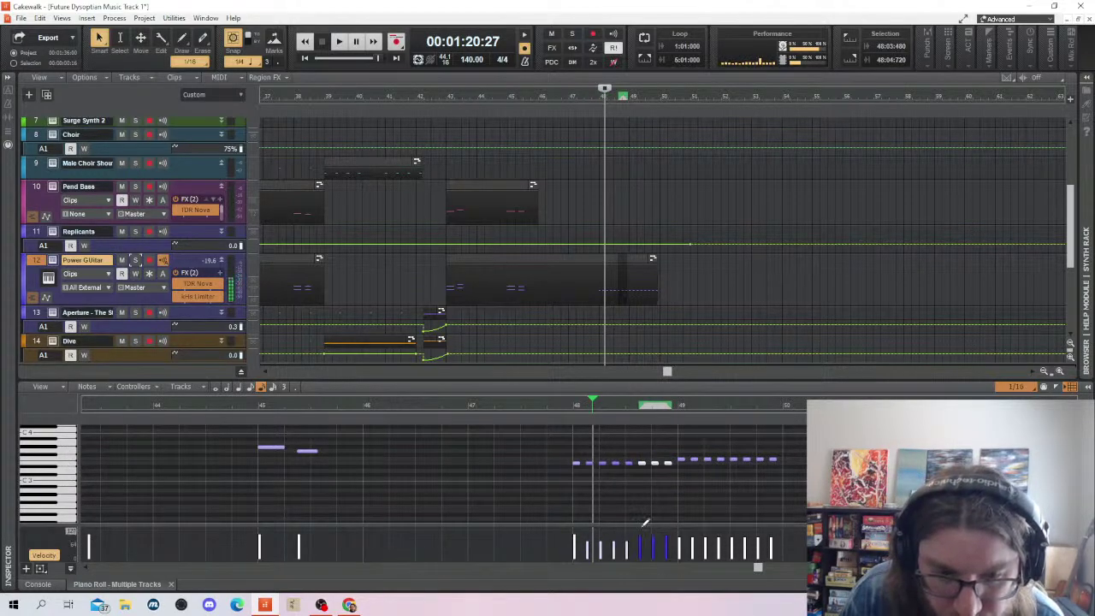
click(646, 463)
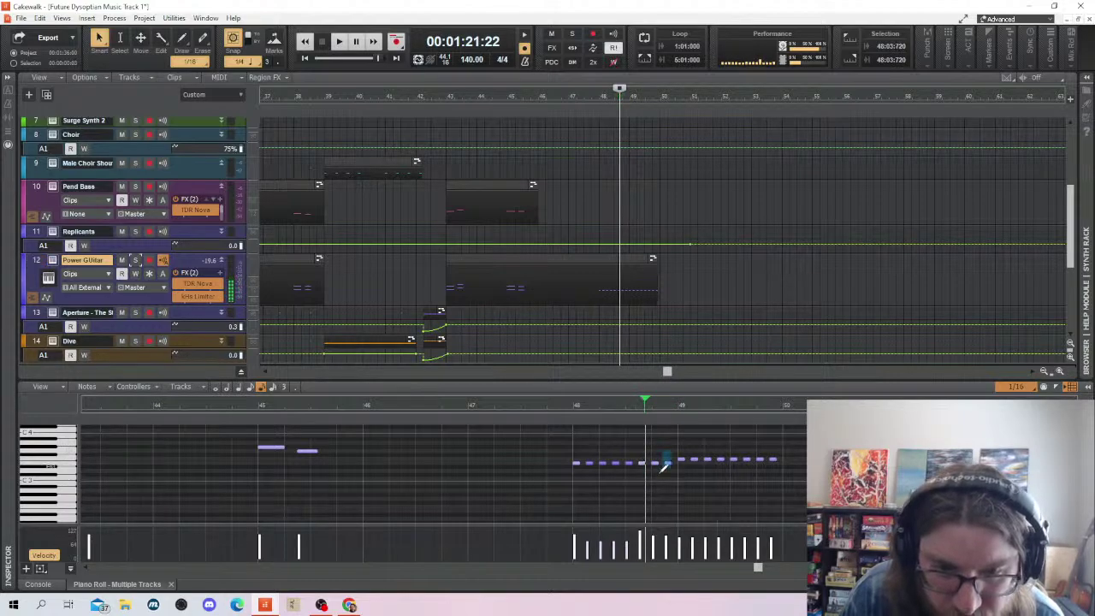
drag(673, 450, 651, 478)
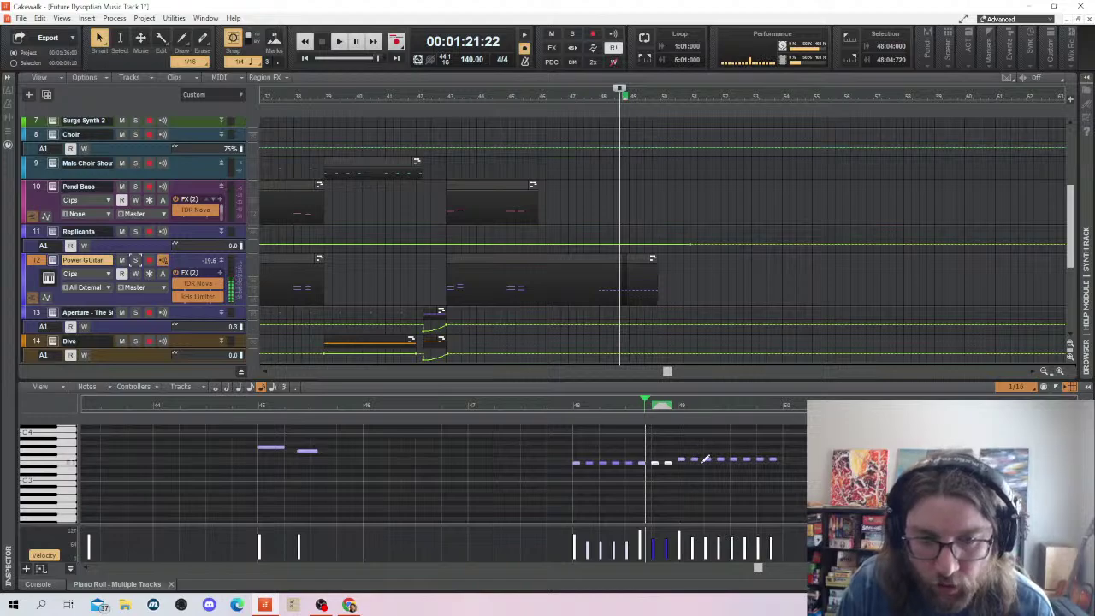
Accent the third and last notes of measure 49 and lower the pitch of that last note
click(707, 532)
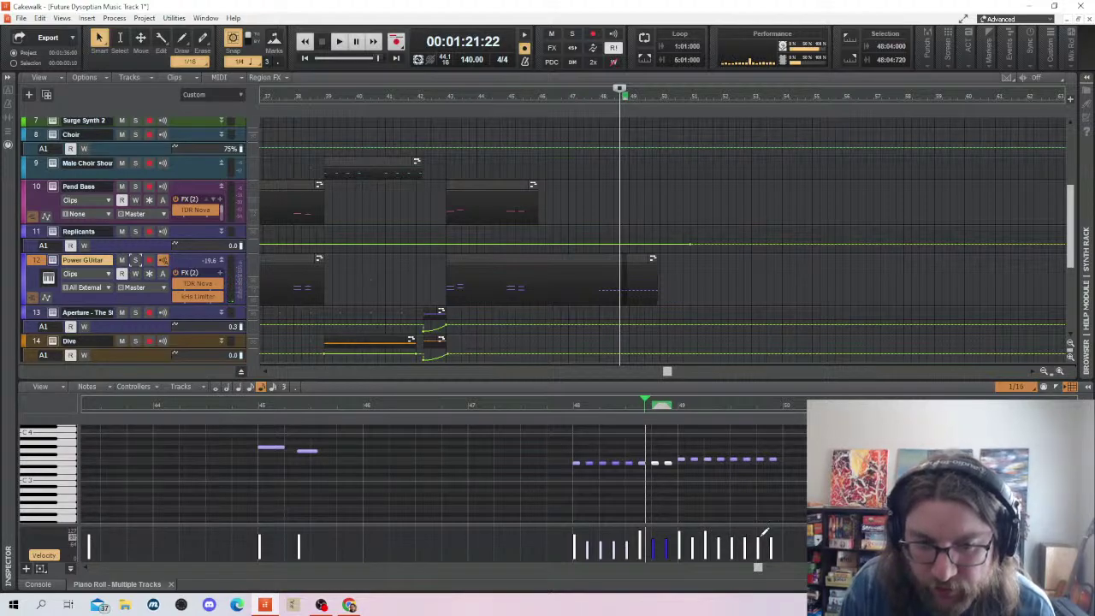
click(771, 537)
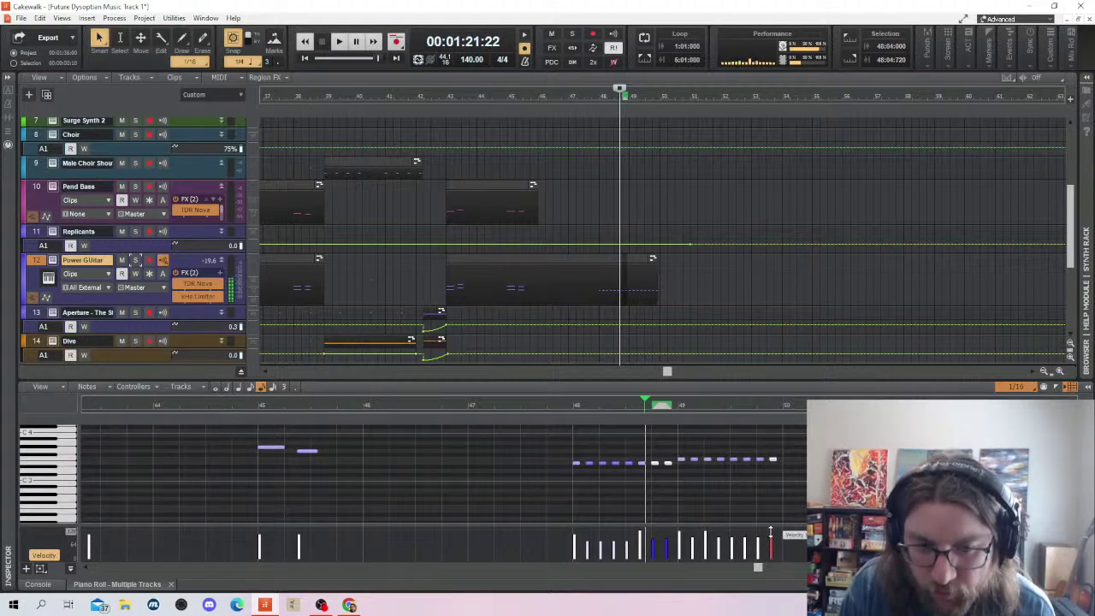
click(773, 459)
Copy the two-measure Power Guitar pattern so that its repeat starts at measure 50 at the same pitch
drag(772, 457, 575, 468)
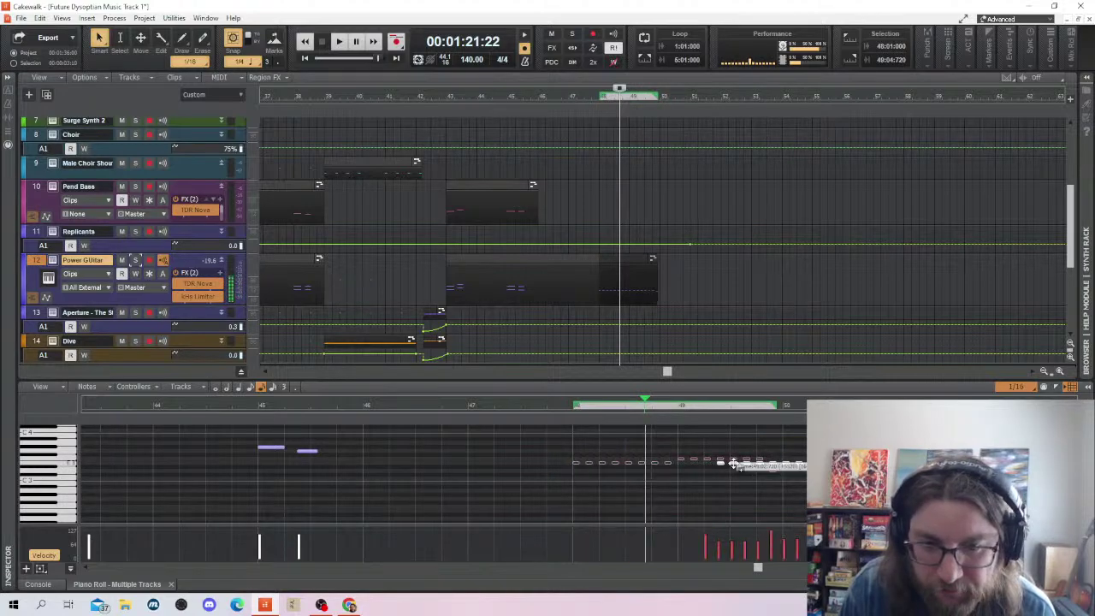
click(787, 460)
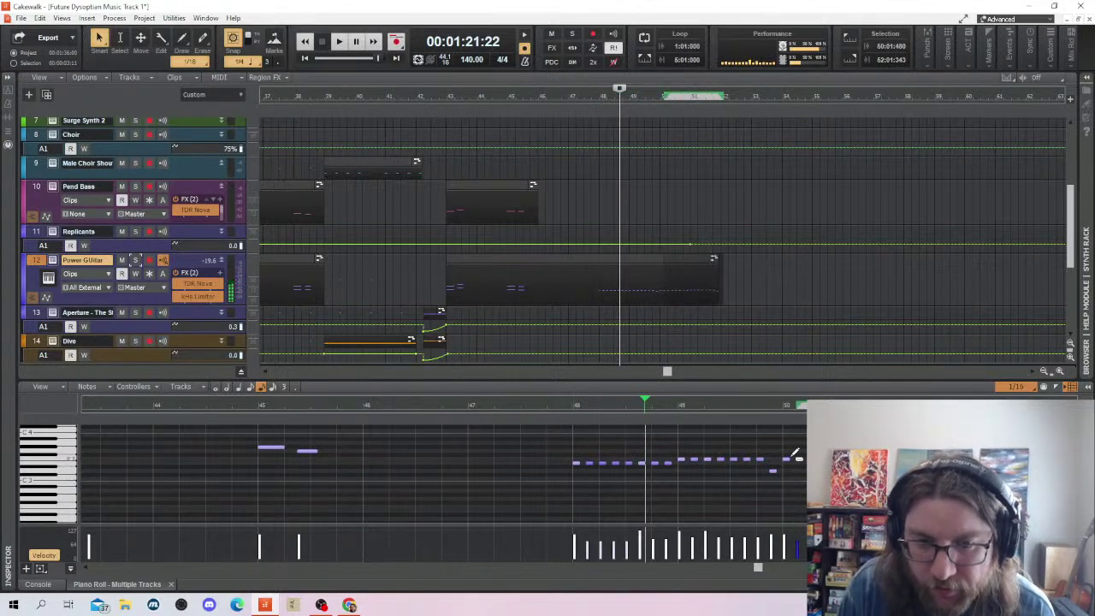
drag(798, 459, 786, 459)
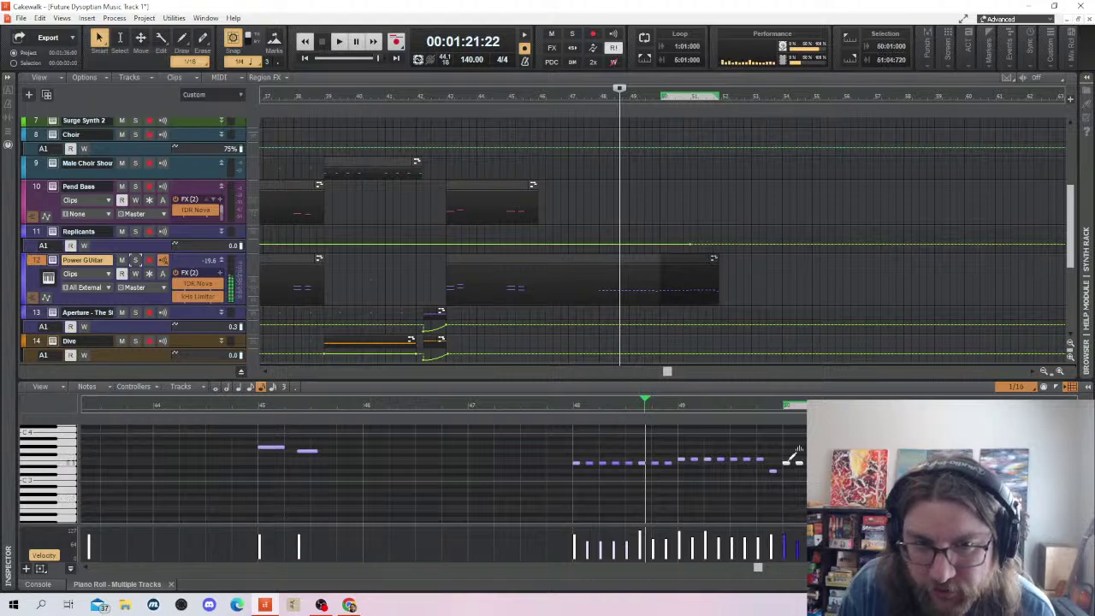
Play back the new guitar riff from measure 47 through the end of measure 51
click(566, 309)
key(space)
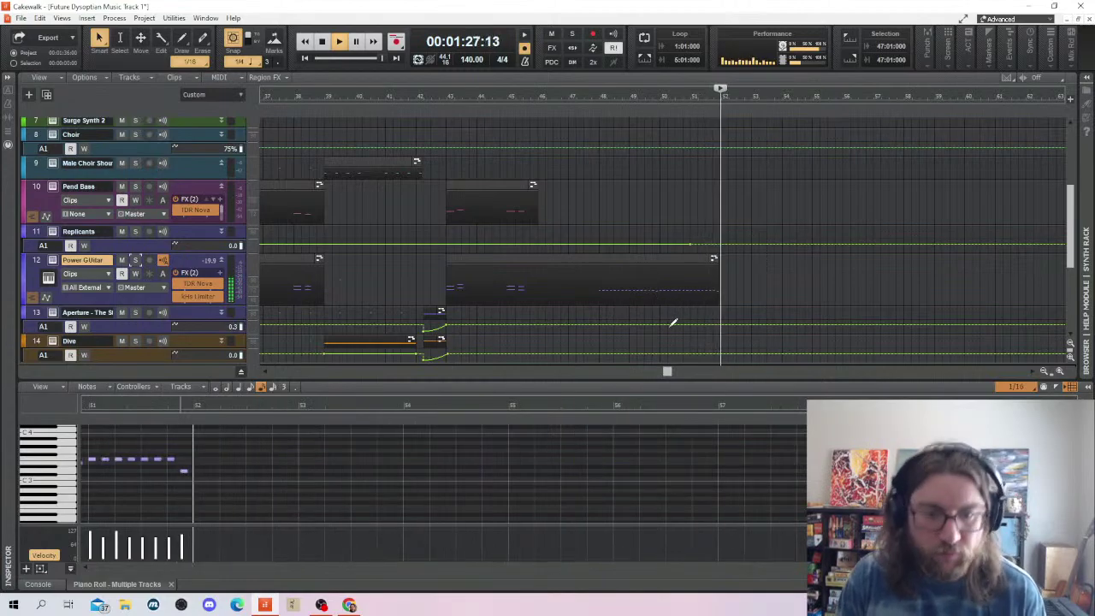
key(space)
Split the Power Guitar clip at measure 48, trim the earlier part to end at measure 46, and move the riff clip there
click(599, 222)
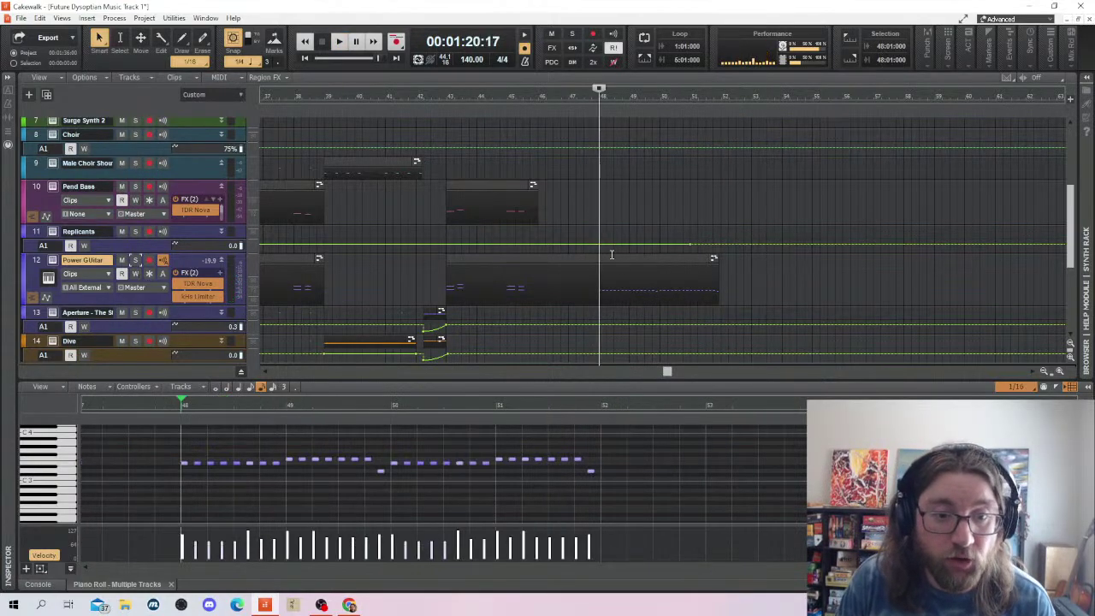
click(590, 267)
key(s)
drag(597, 265, 539, 270)
drag(618, 260, 558, 259)
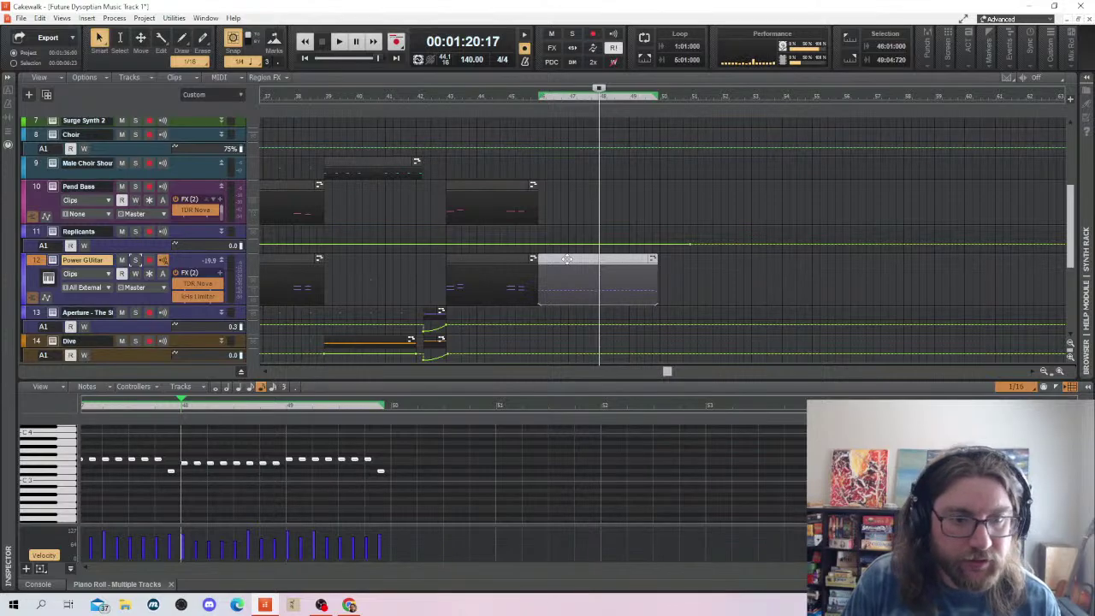
Duplicate all notes of the moved Power Guitar riff one octave higher
click(567, 258)
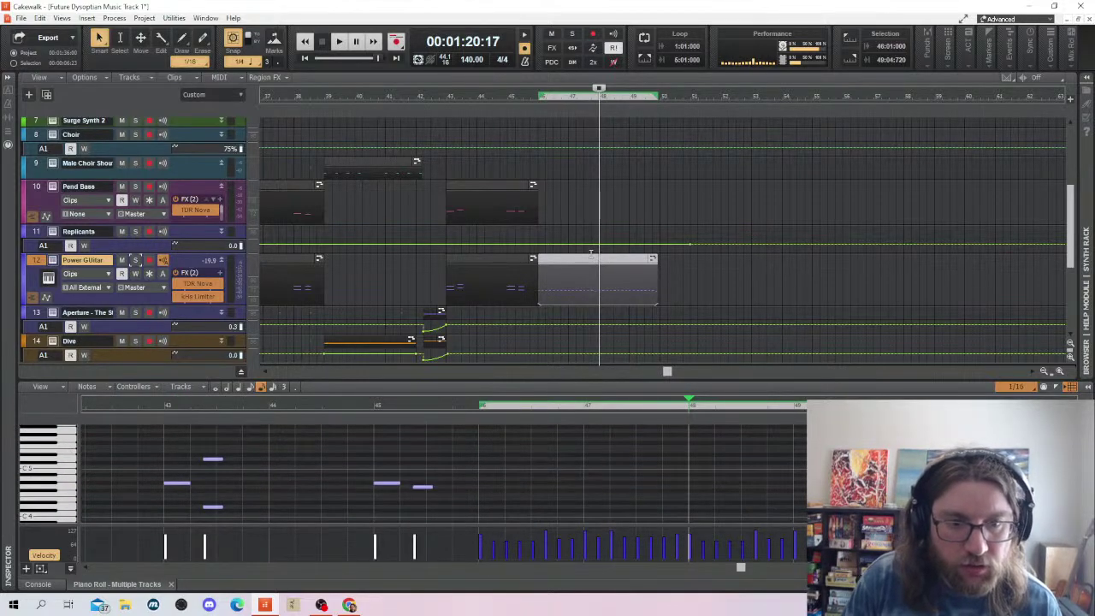
click(588, 258)
scroll(592, 495, down, 3)
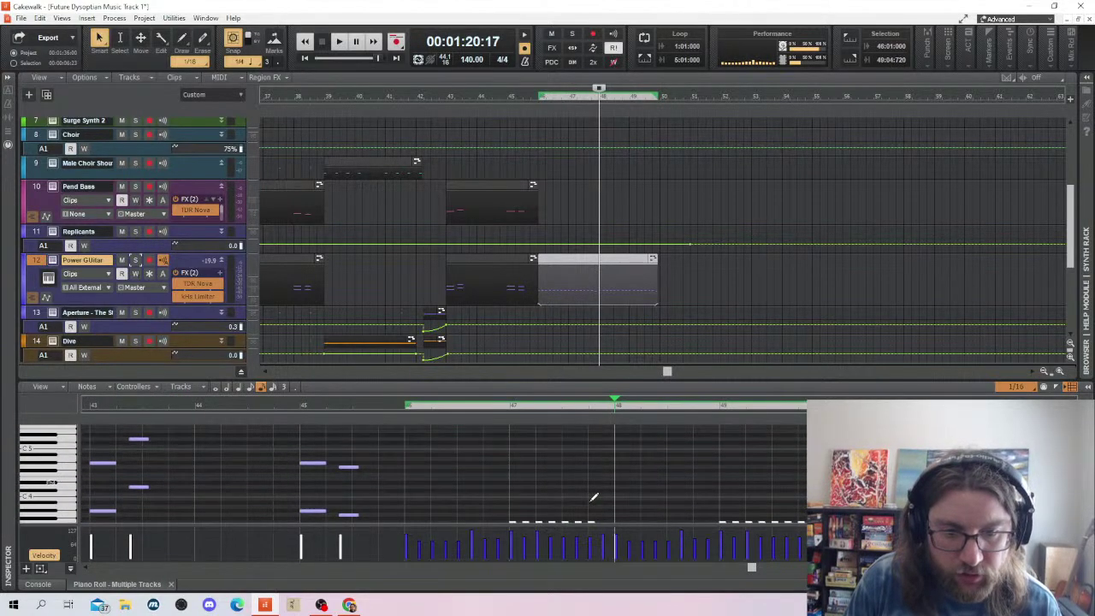
drag(805, 448, 400, 441)
scroll(418, 489, up, 1)
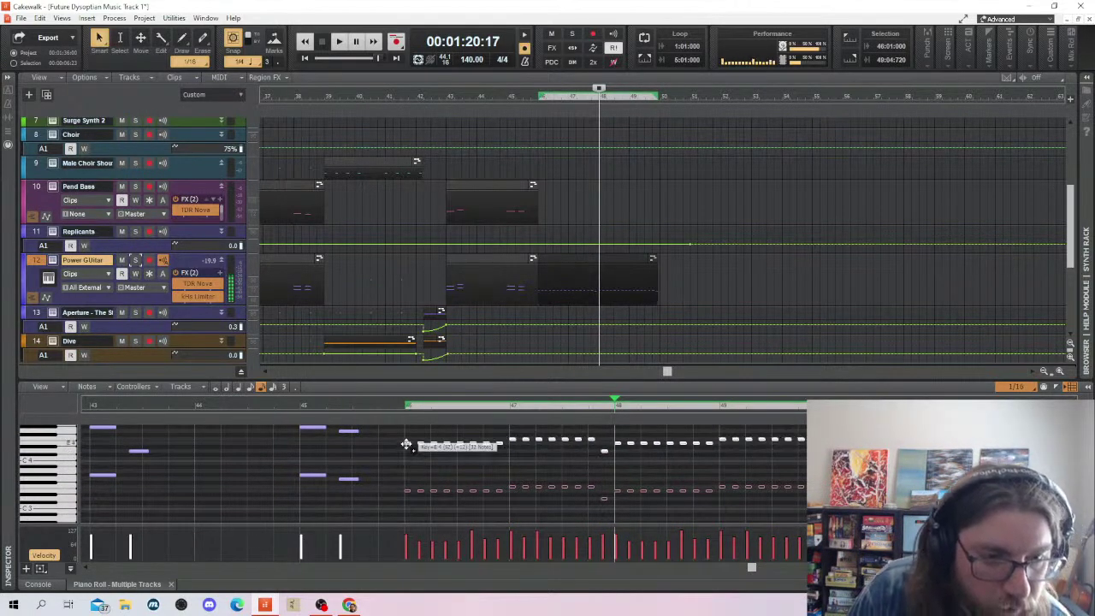
click(401, 439)
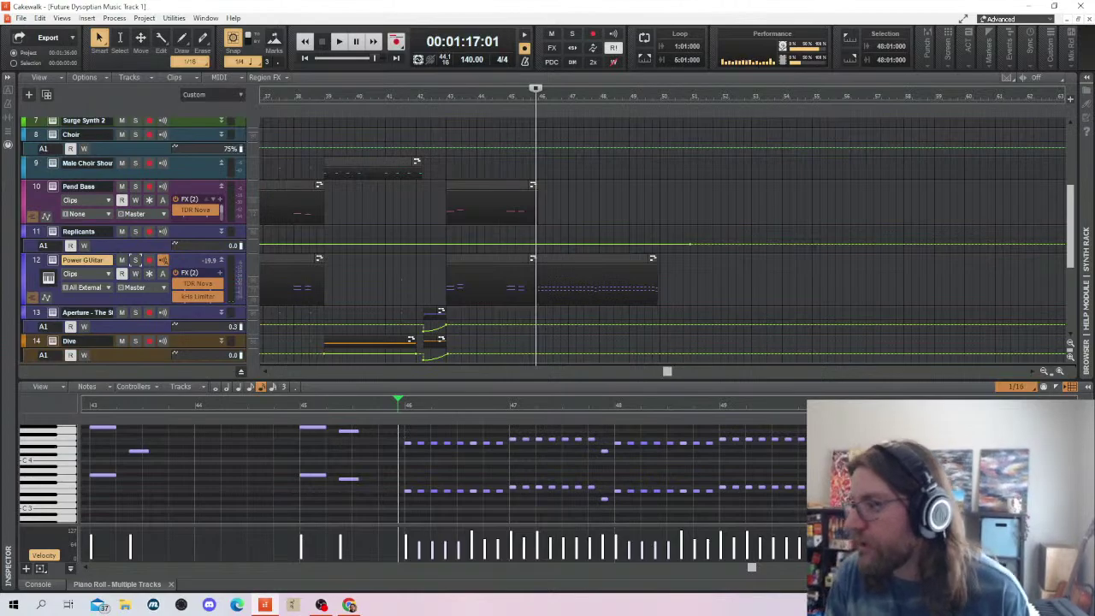
Review the transition into the guitar riff from just before measure 43 and again from just before measure 46
click(451, 163)
click(438, 163)
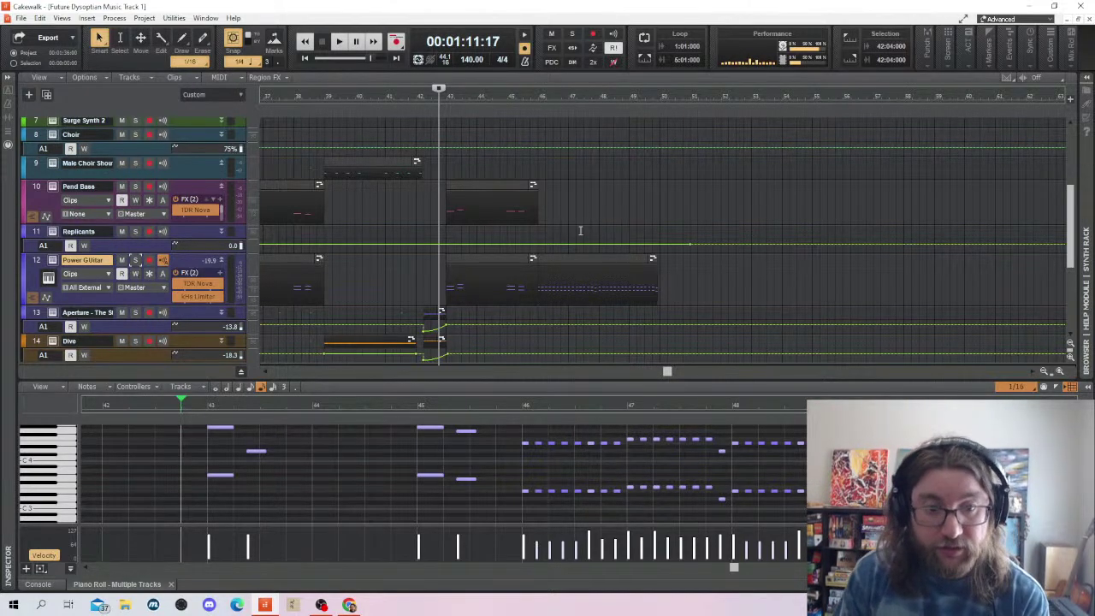
click(533, 164)
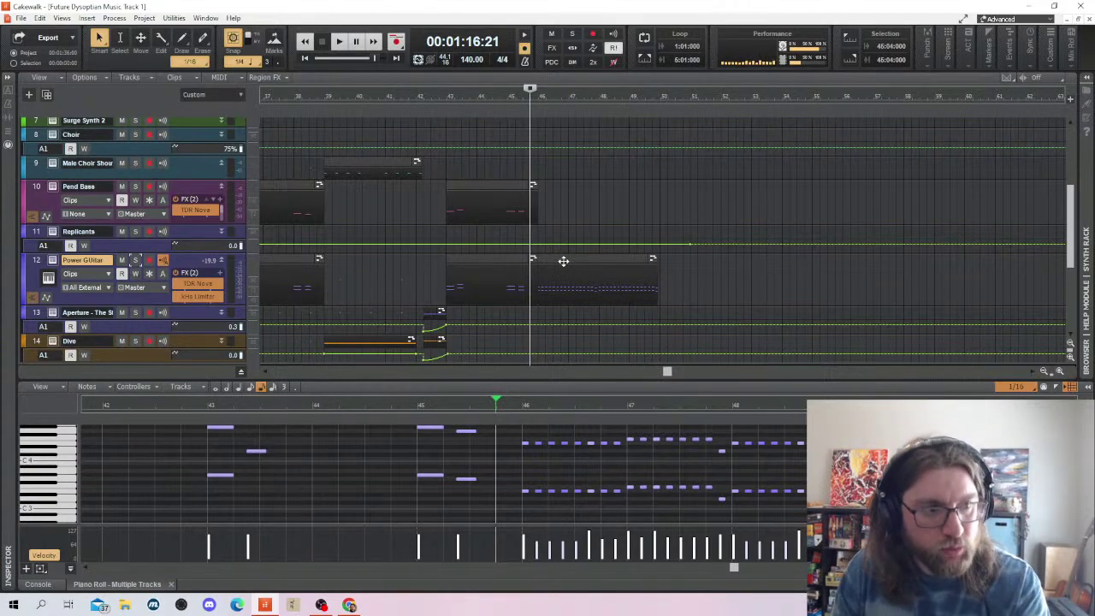
Copy the Power Guitar riff clip onto the Male Choir track, starting at measure 46
scroll(562, 262, up, 2)
scroll(564, 291, down, 1)
click(564, 301)
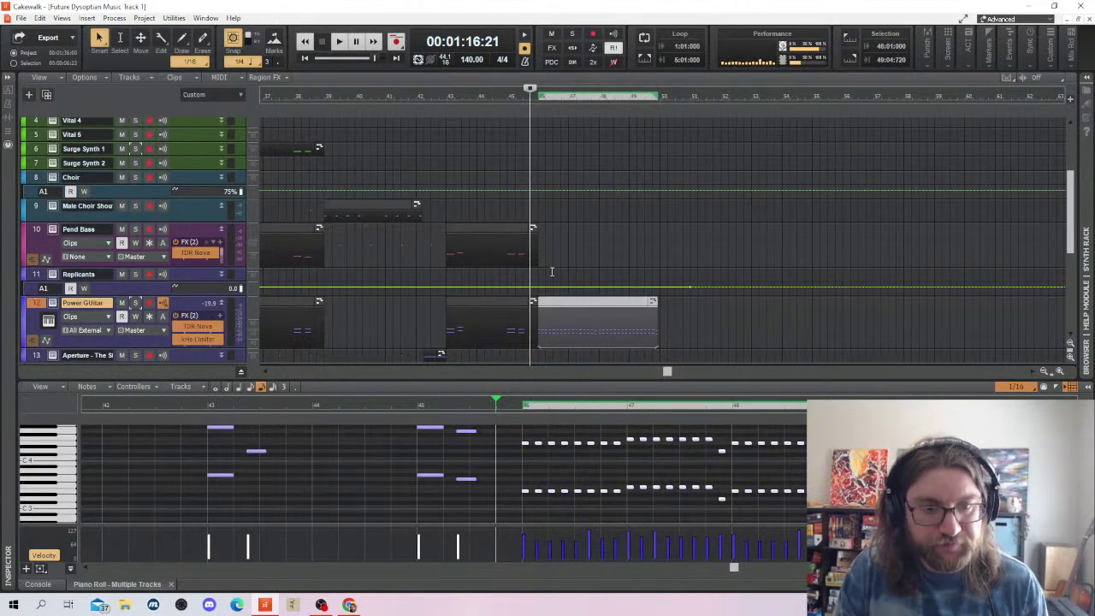
click(537, 209)
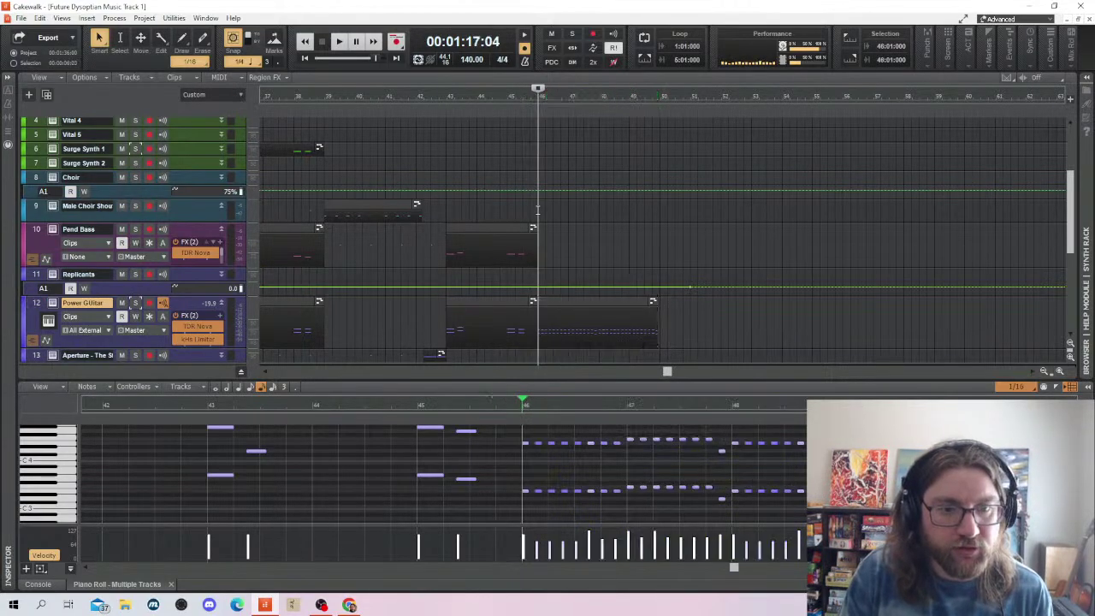
drag(579, 308, 570, 213)
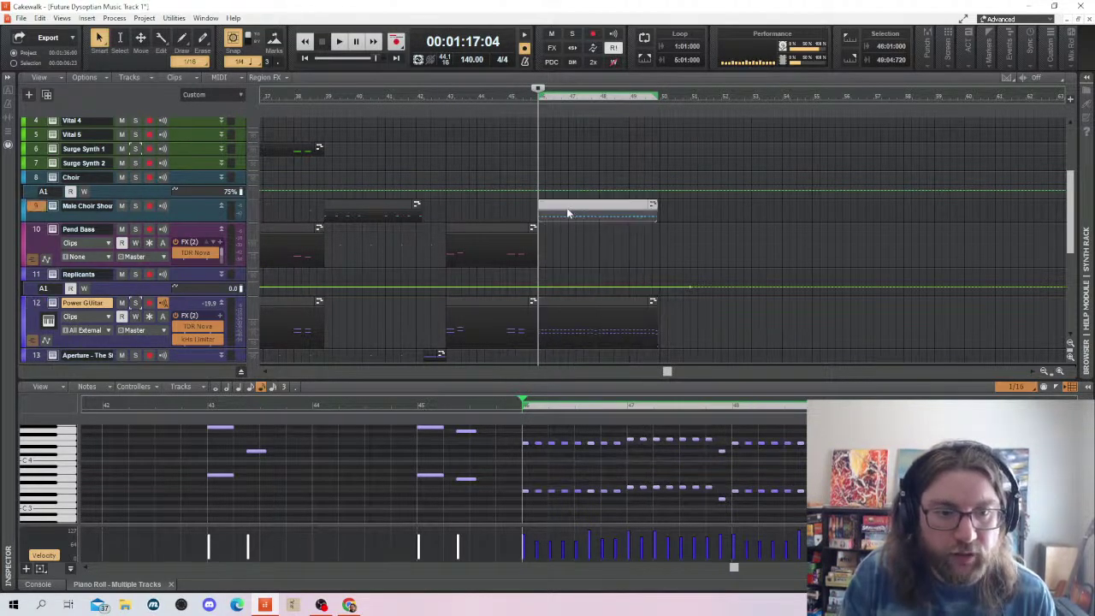
Select the copied riff notes on the Male Choir track and play the section from measure 46
scroll(688, 459, down, 1)
drag(804, 460, 447, 514)
key(space)
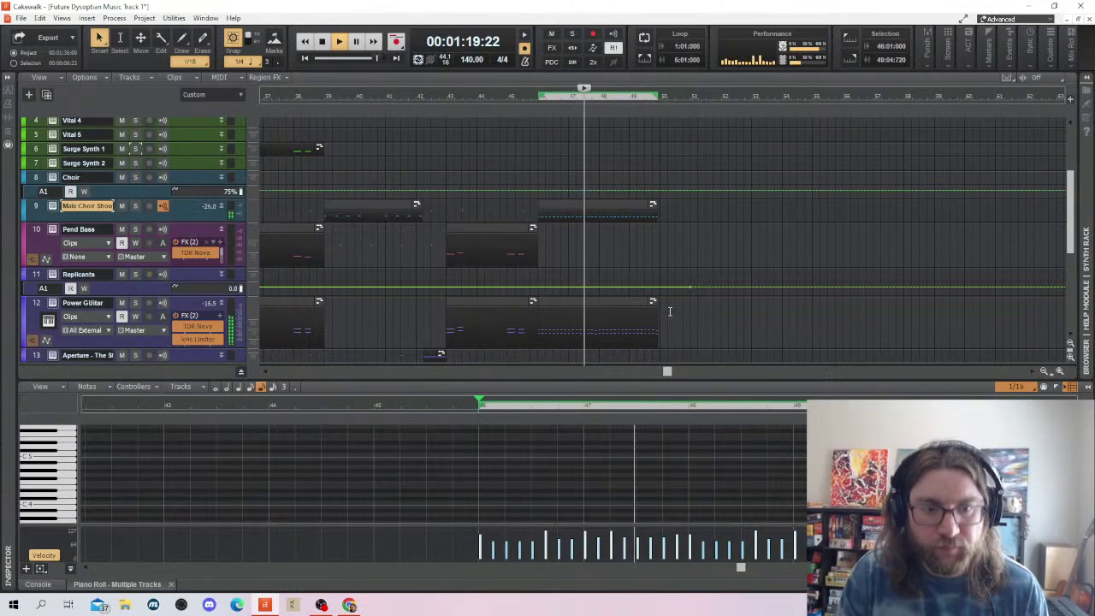
scroll(633, 231, down, 4)
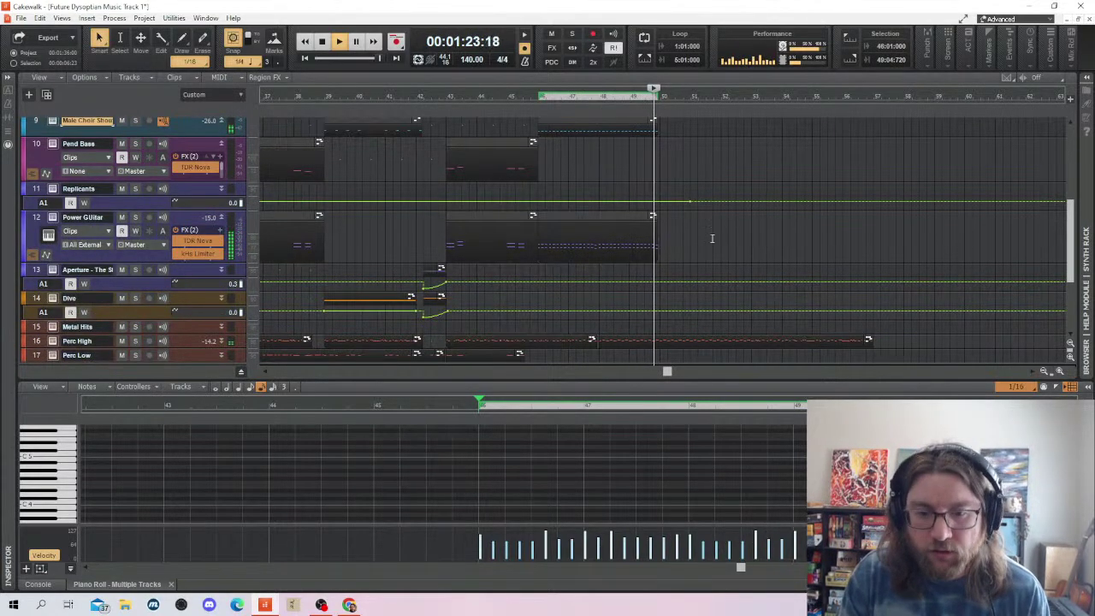
key(space)
Delete the copied riff clip at measure 46 from the Male Choir track
scroll(676, 163, up, 6)
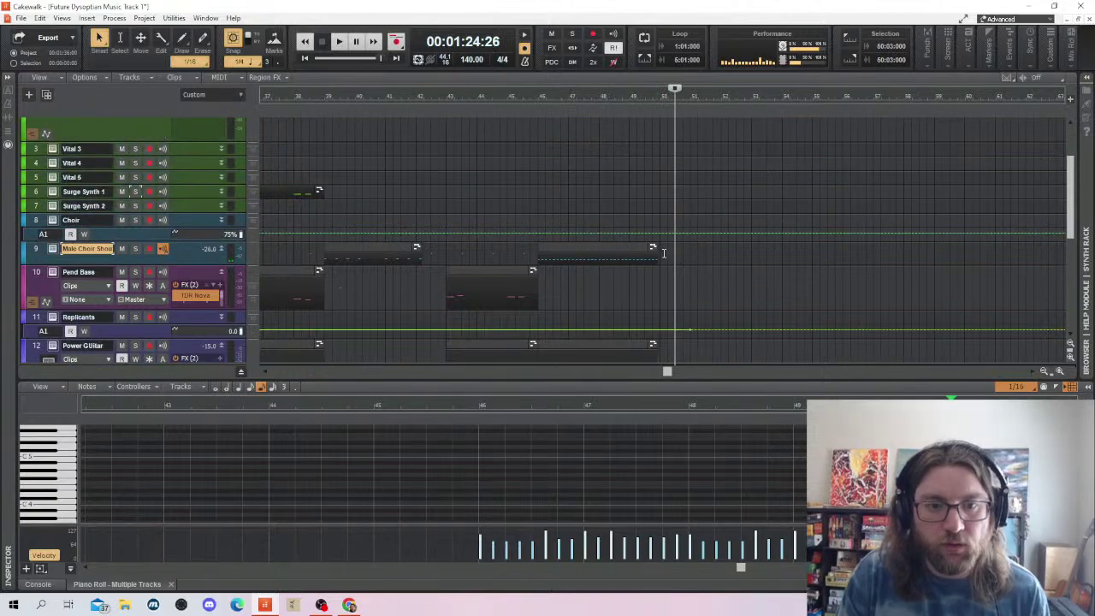
click(615, 247)
key(Delete)
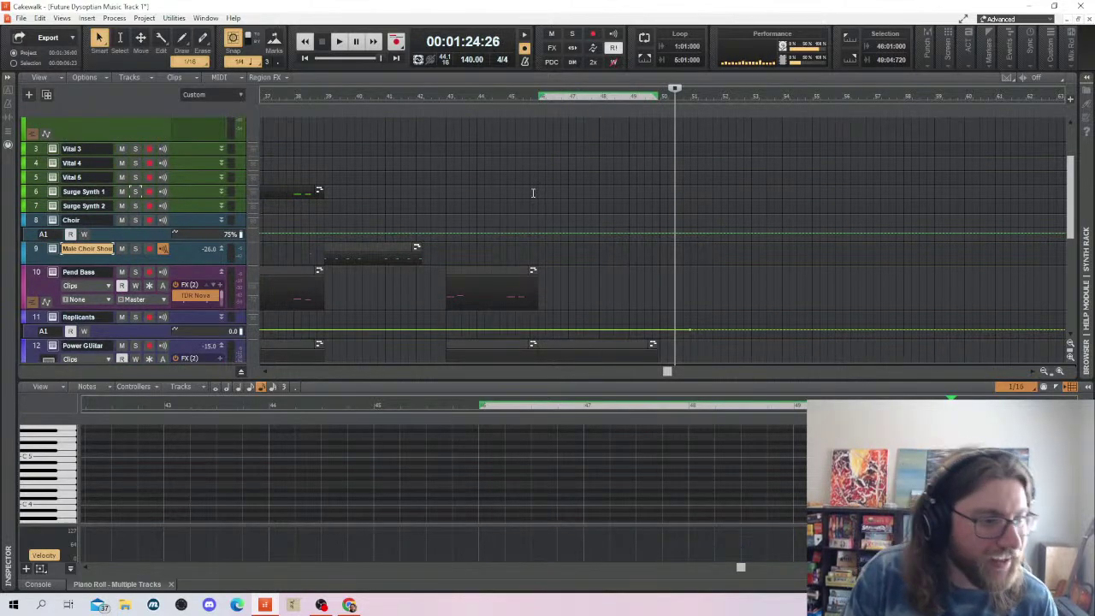
Add short Pend Bass notes on the first beats of measures 46, 47, 48 and 49, auditioning them against the riff
click(518, 193)
scroll(582, 237, down, 4)
scroll(560, 213, up, 1)
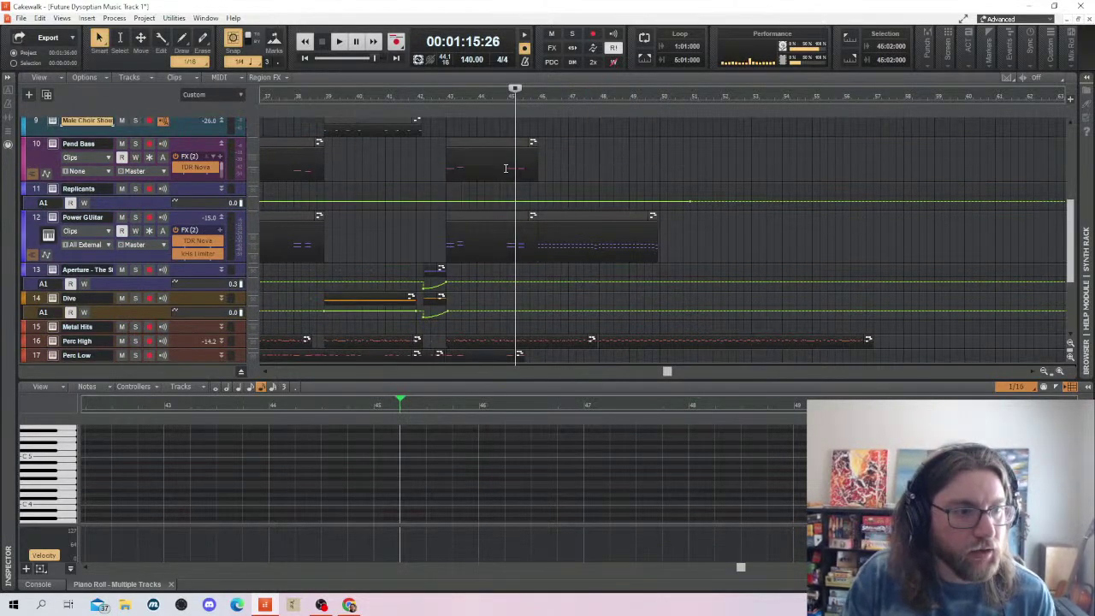
click(539, 160)
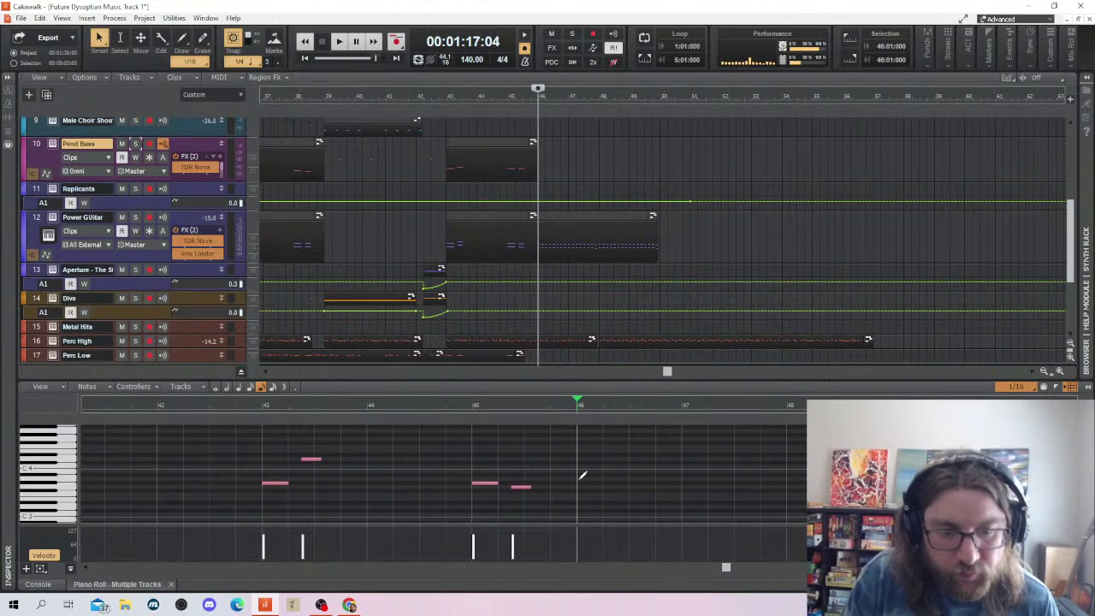
click(581, 450)
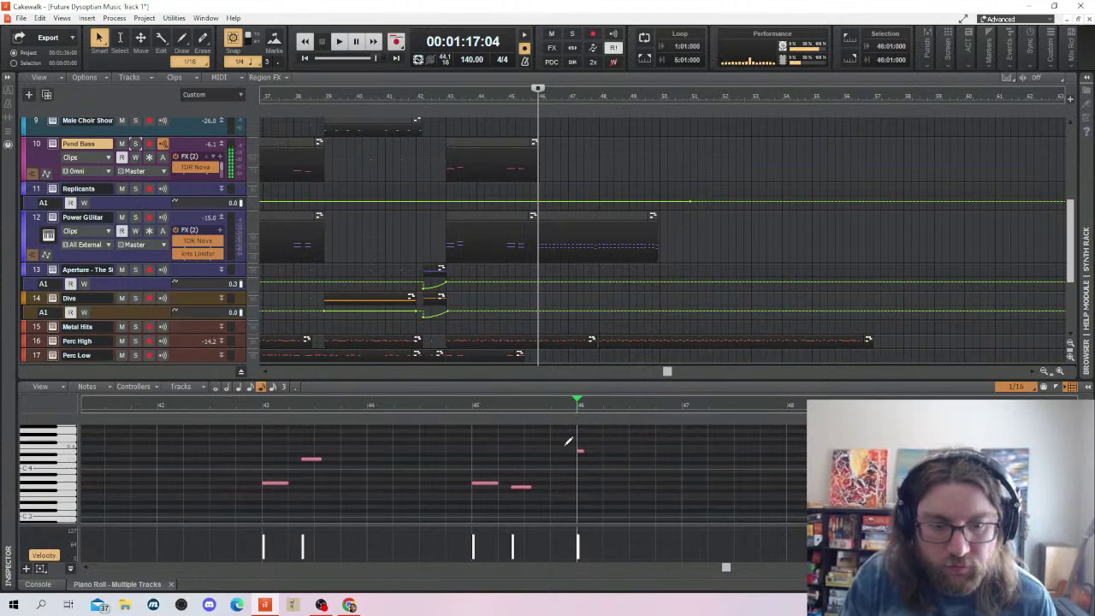
key(space)
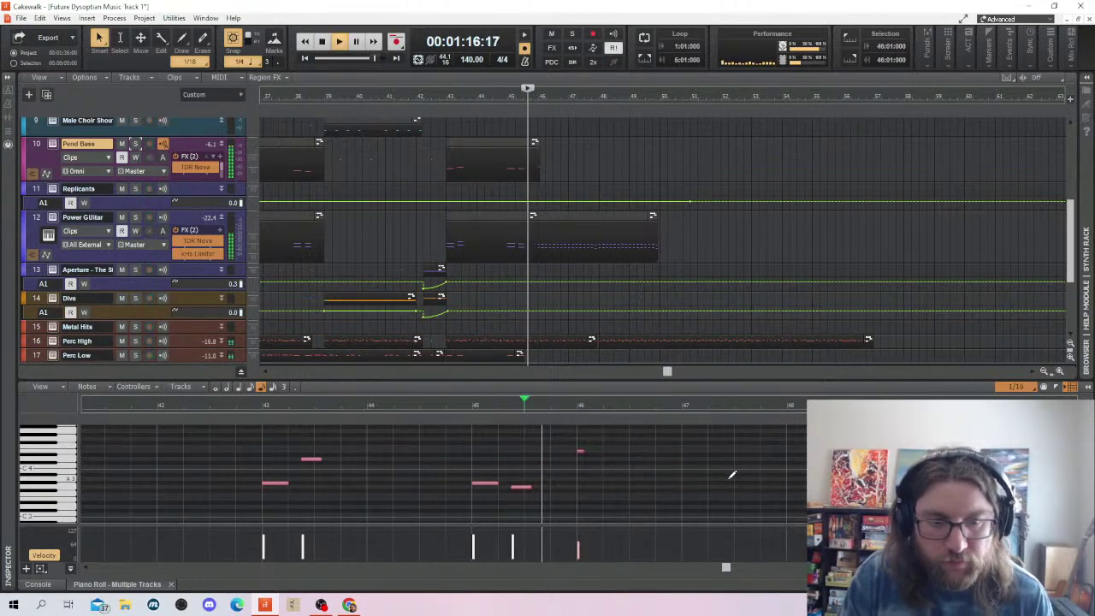
click(685, 446)
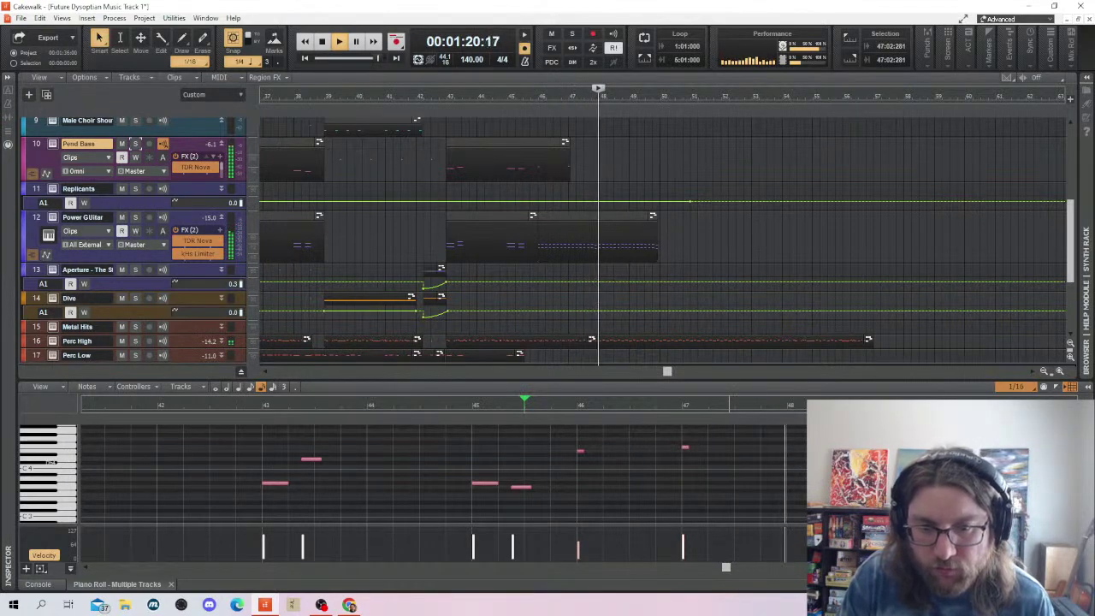
key(space)
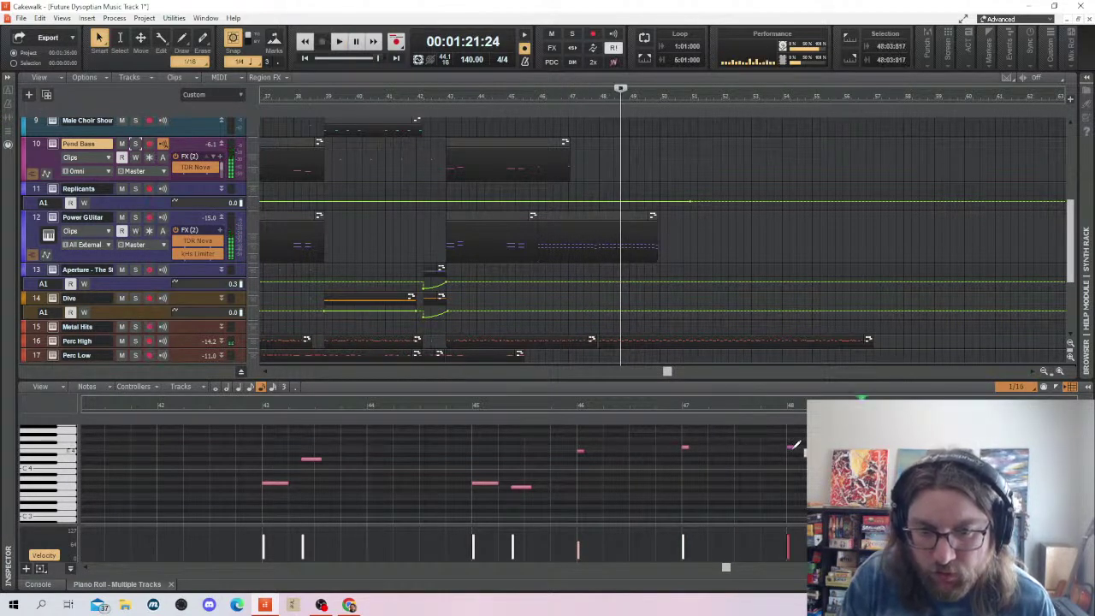
click(791, 446)
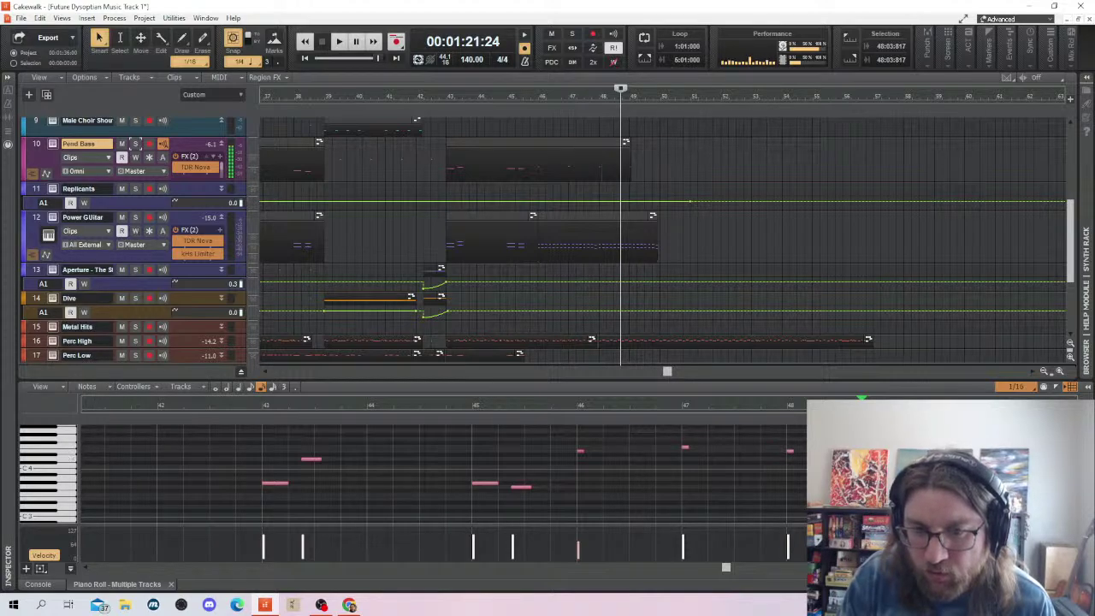
Play the new bass notes with the guitar riff from just before measure 46
click(546, 458)
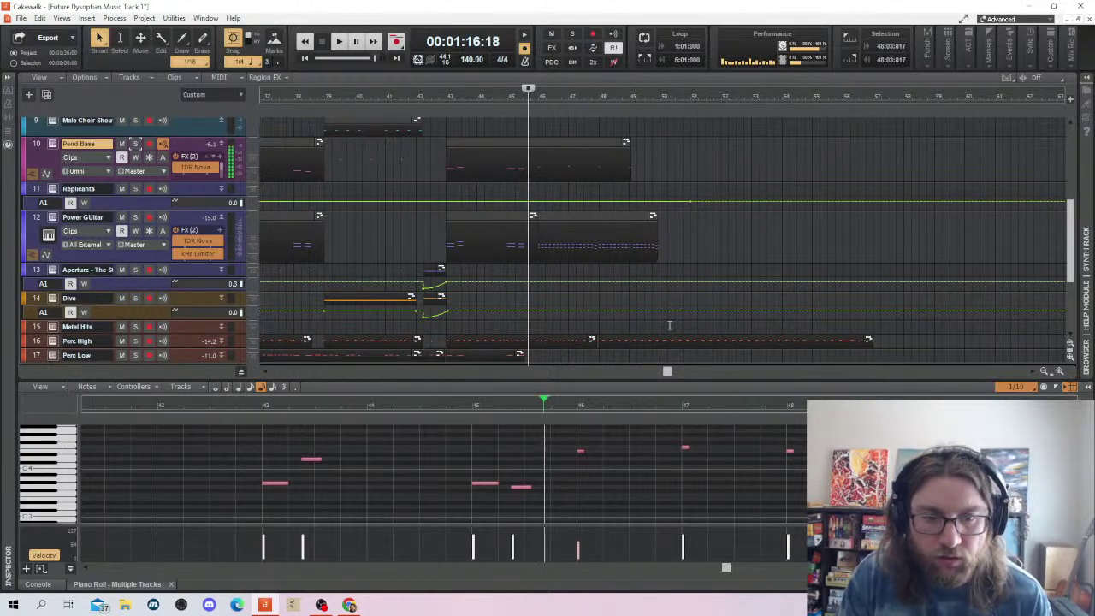
key(space)
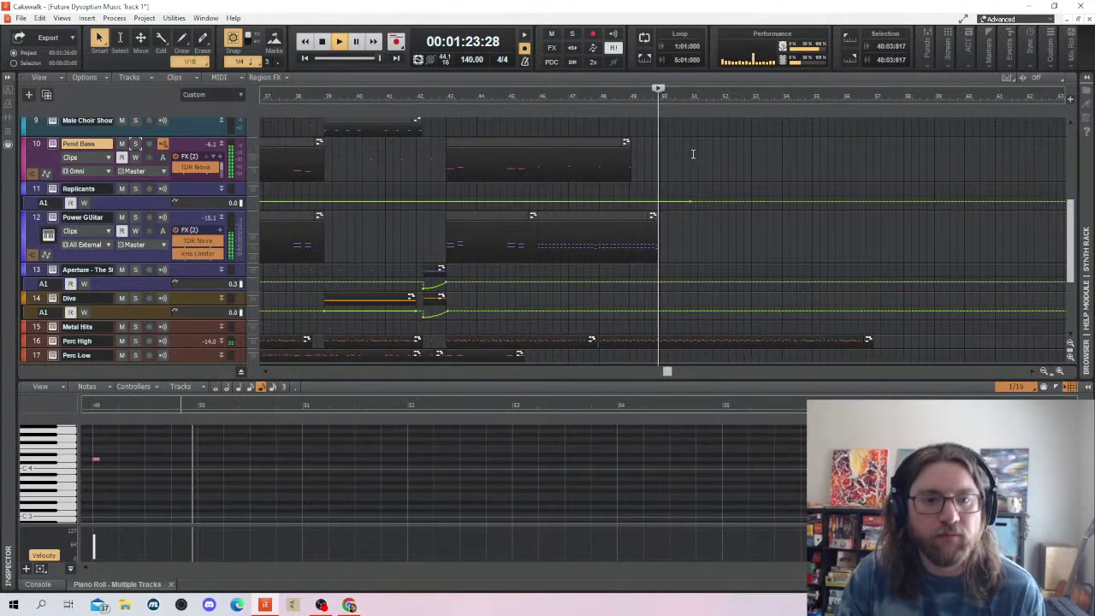
key(space)
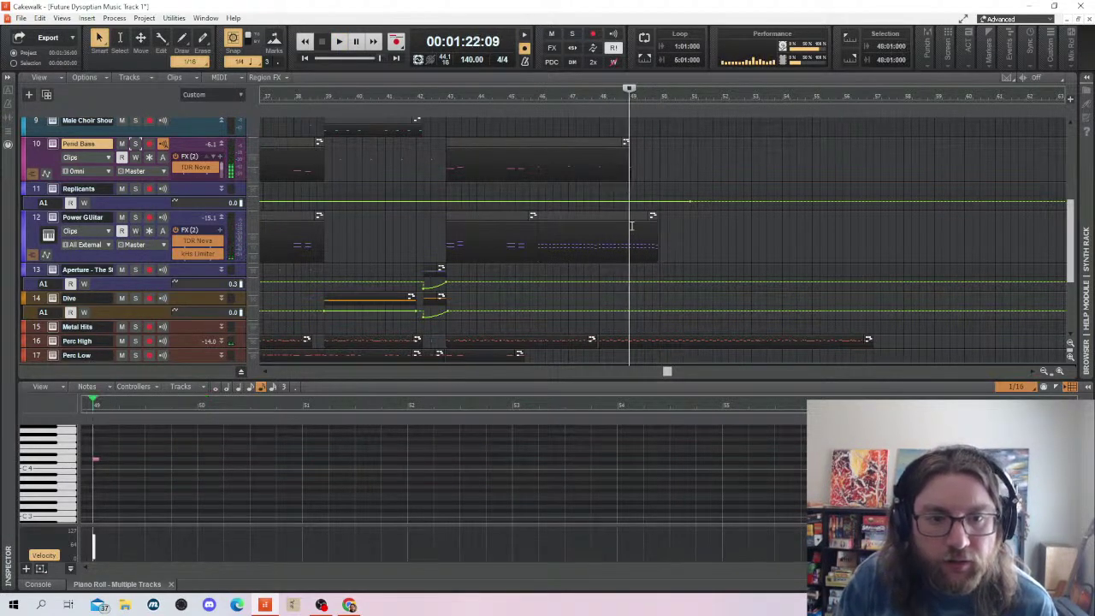
Lower the octave-doubled Power Guitar notes in measure 49 to D and place the measure's last note pair a semitone above them
click(634, 244)
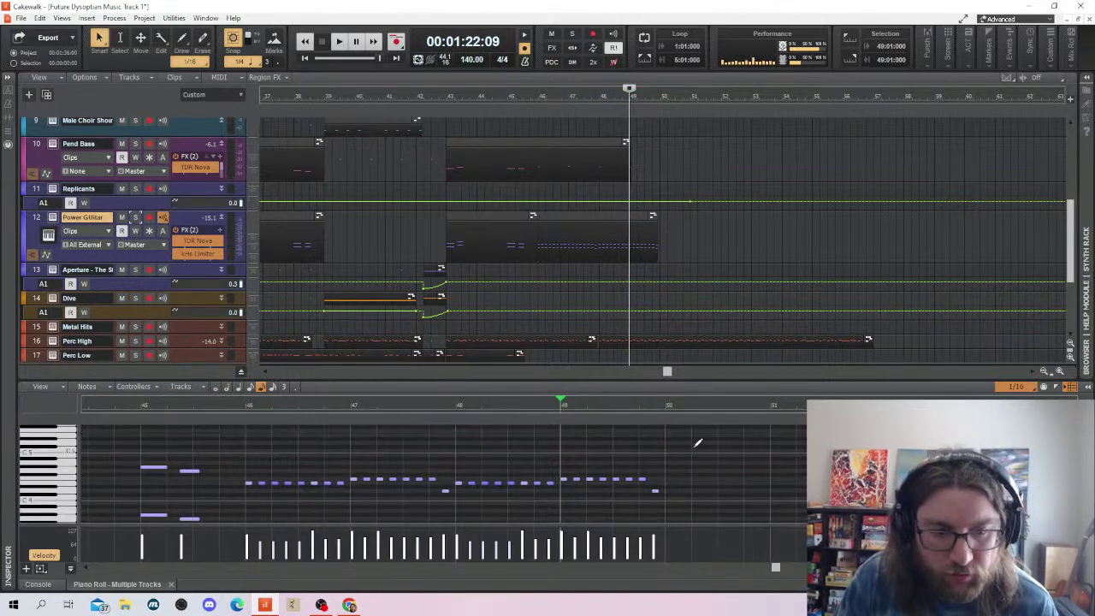
drag(697, 443, 562, 512)
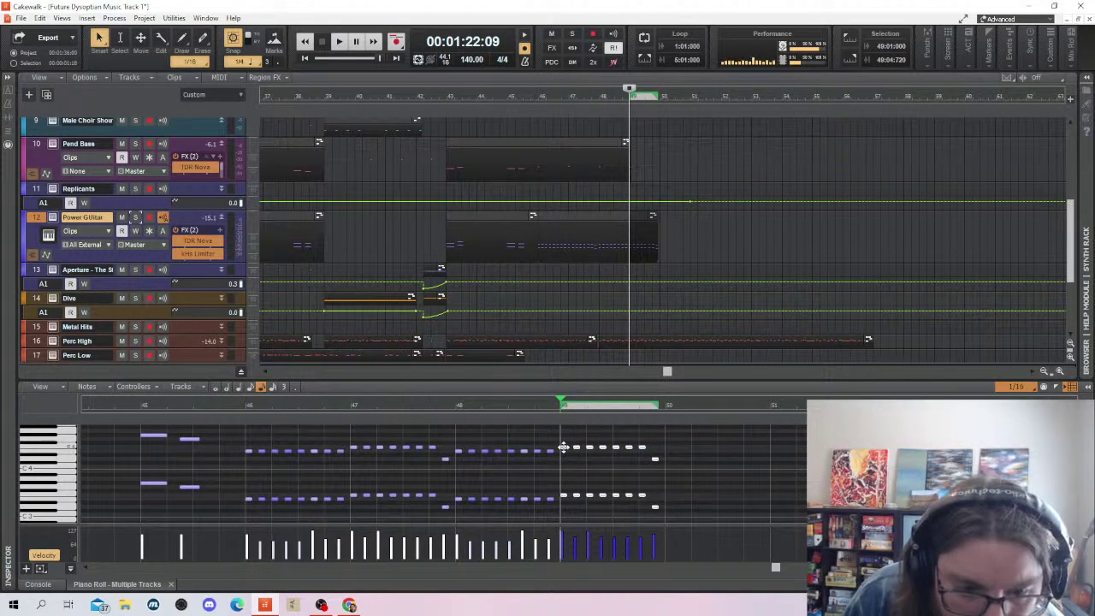
drag(564, 447, 564, 459)
click(682, 457)
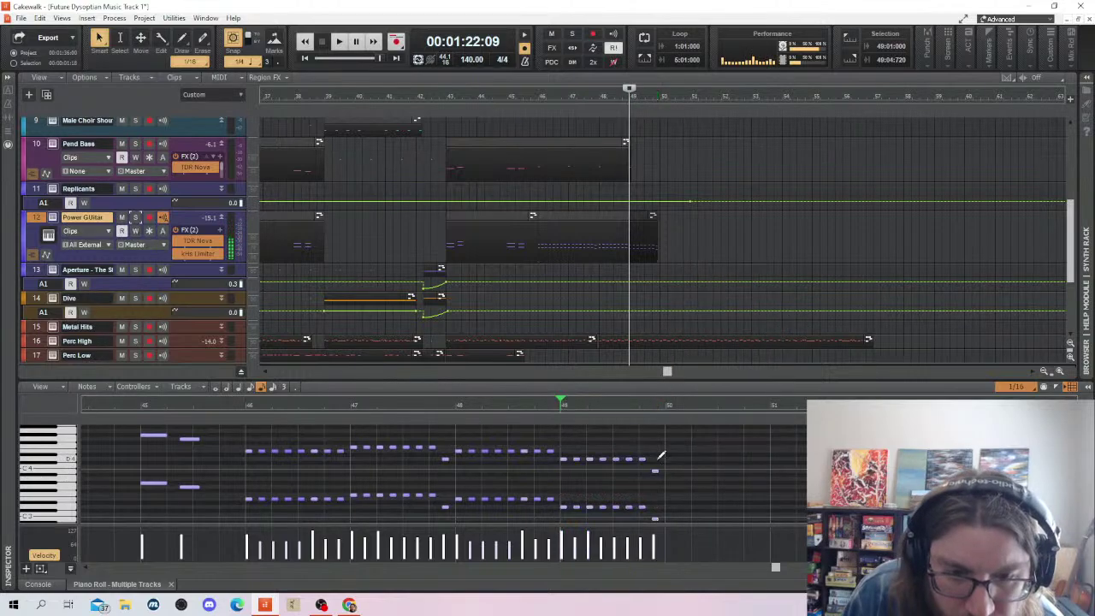
click(656, 470)
scroll(659, 452, down, 1)
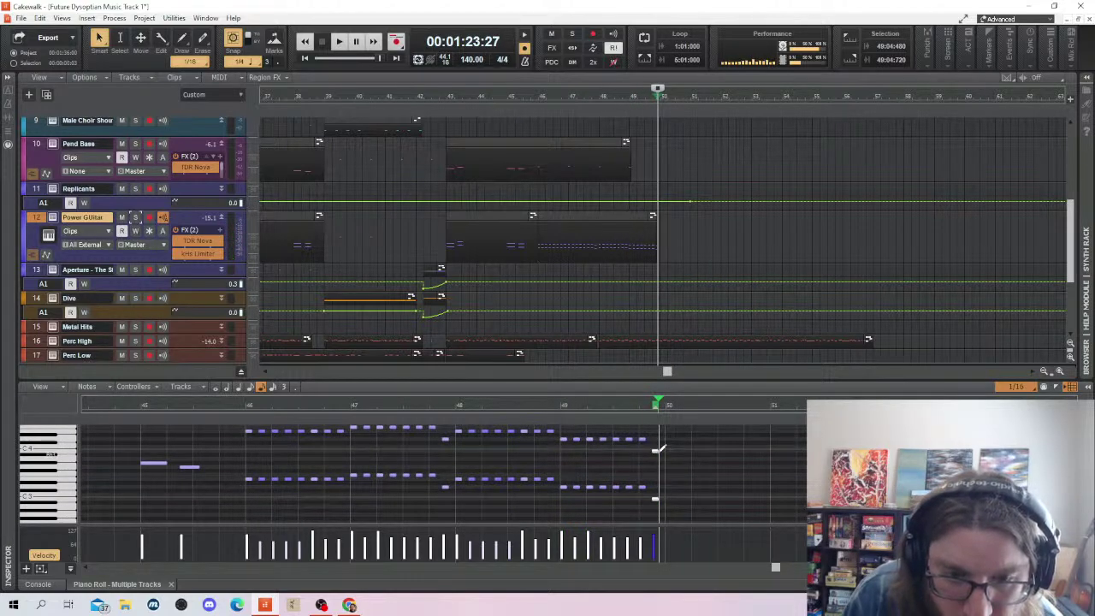
scroll(658, 454, up, 1)
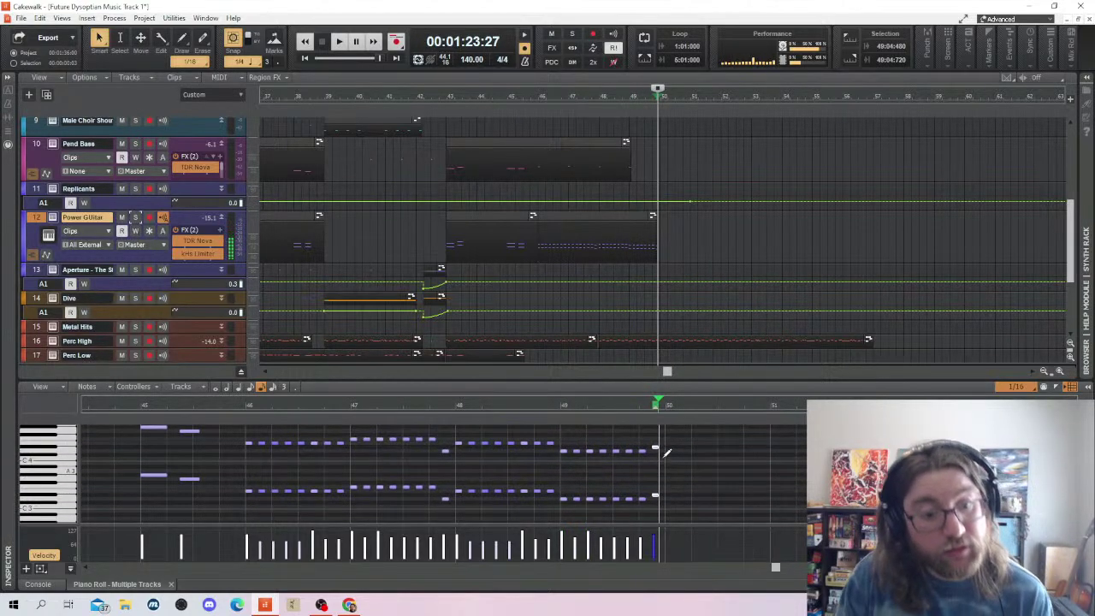
Split the Pend Bass clip at measure 46 and copy the new part to measure 50
drag(636, 218, 558, 194)
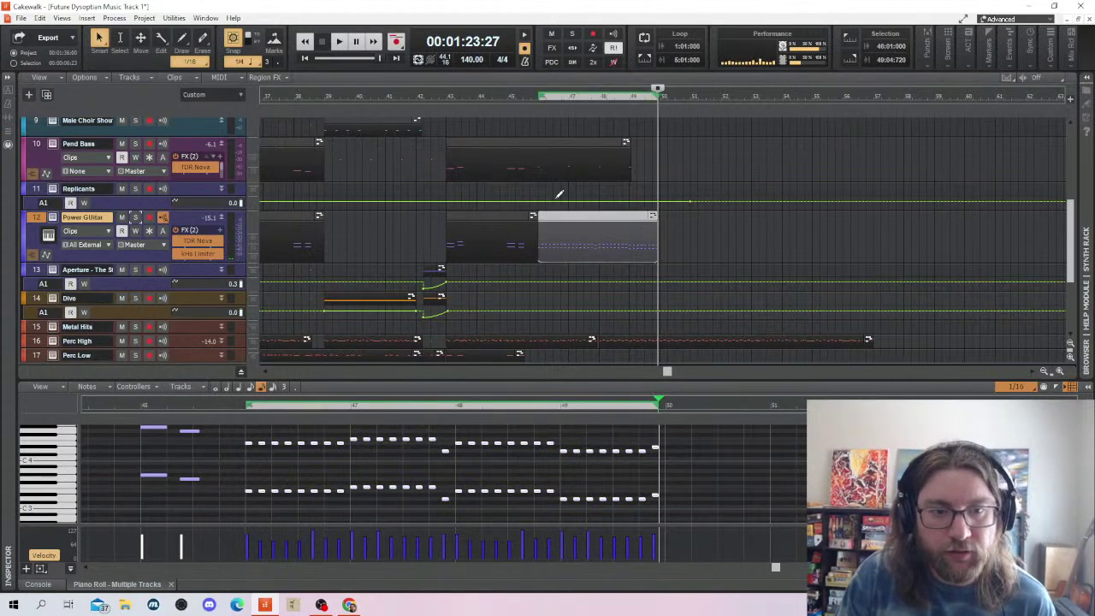
click(541, 137)
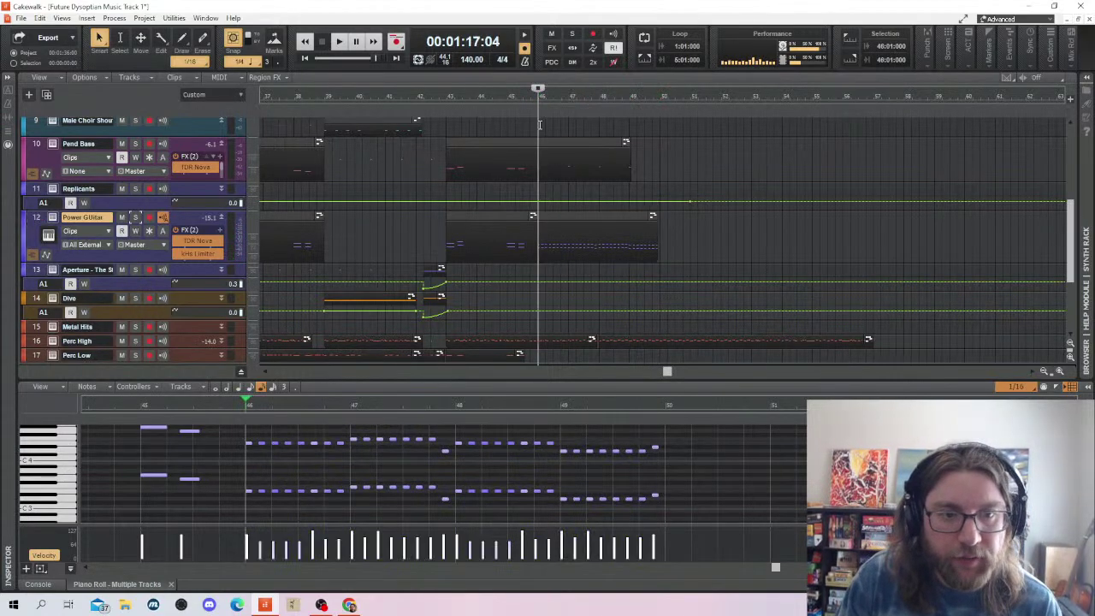
click(548, 145)
drag(541, 145, 690, 147)
click(611, 146)
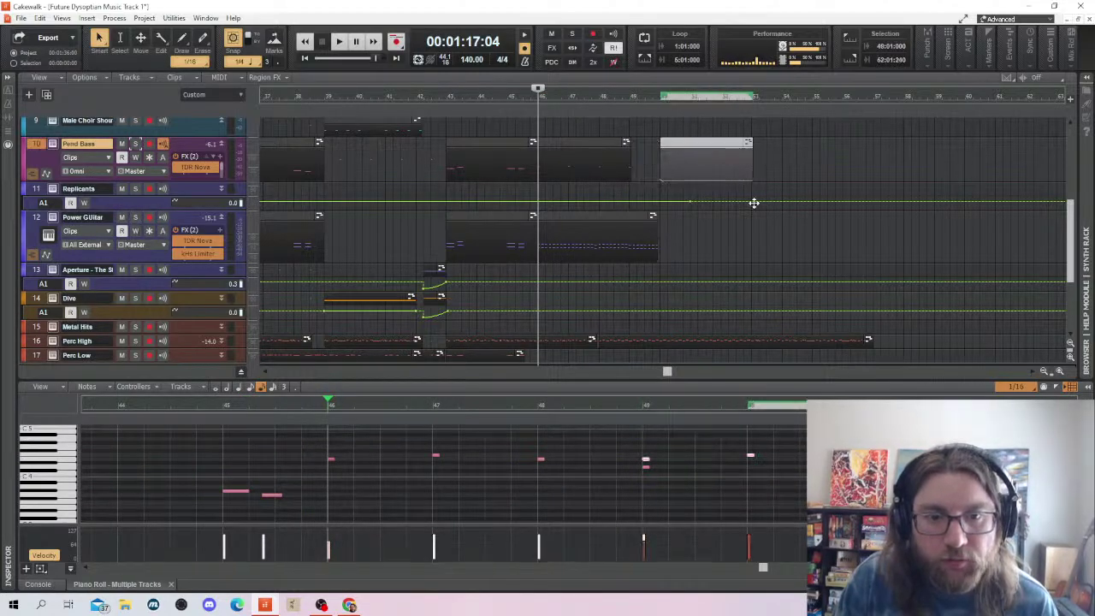
Extend both new Pend Bass clips to four measures each and copy the Power Guitar riff clip to measure 50
drag(626, 175, 657, 180)
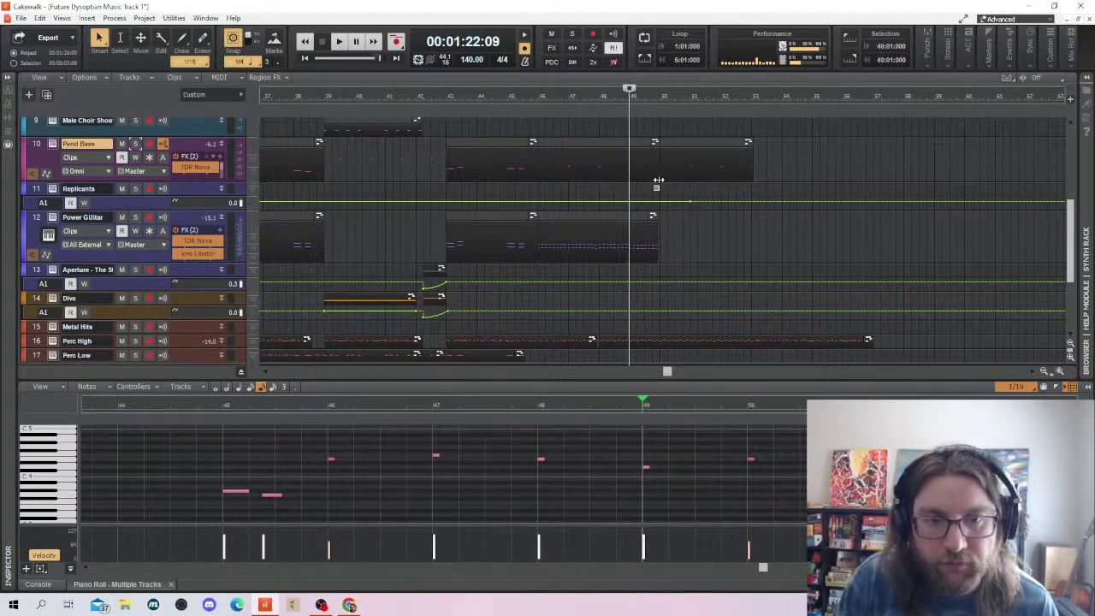
click(791, 154)
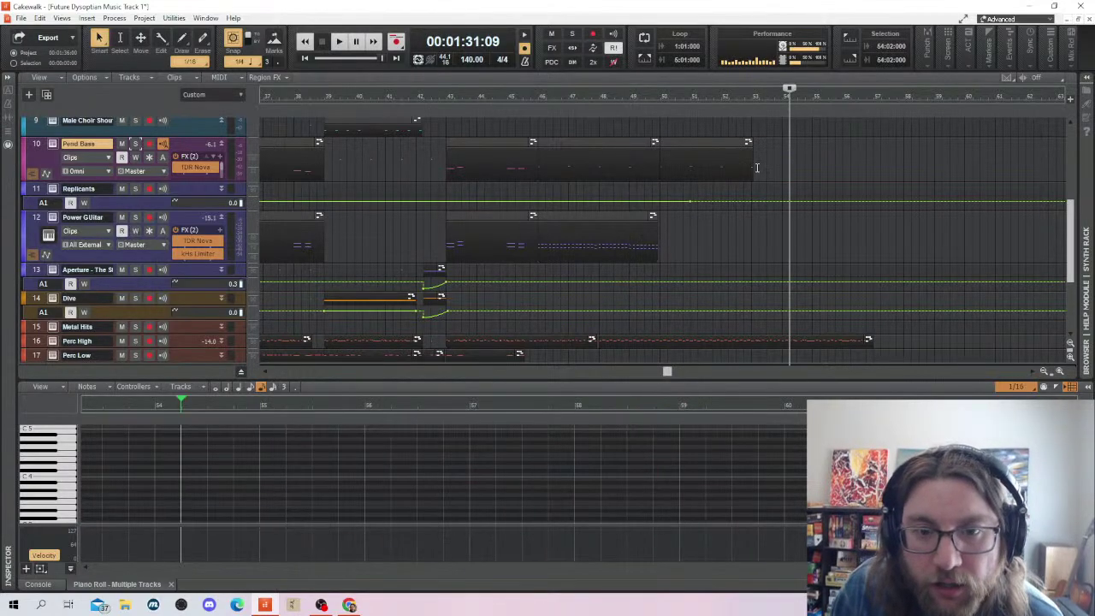
drag(756, 168, 781, 174)
drag(565, 219, 688, 215)
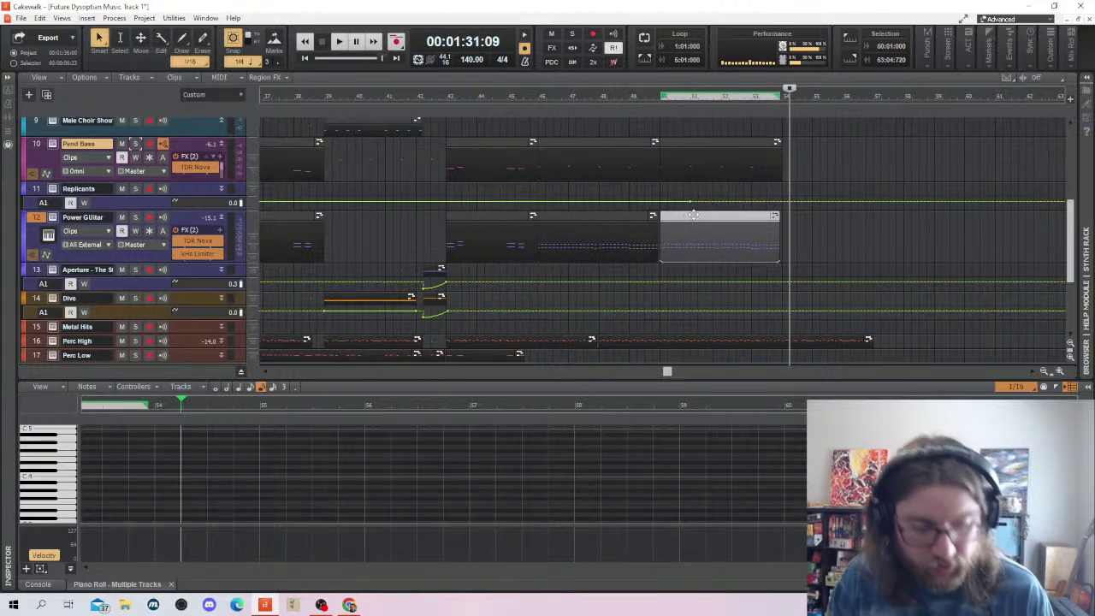
Play the arrangement from measure 45 through the repeated guitar and bass section
click(516, 137)
key(space)
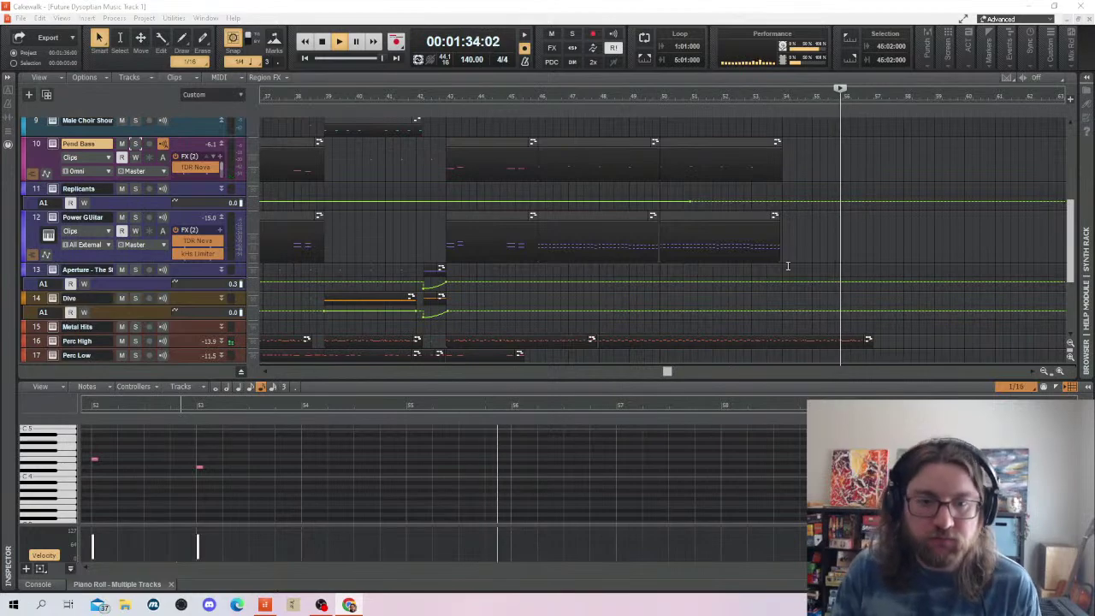
scroll(810, 284, down, 3)
scroll(834, 283, up, 5)
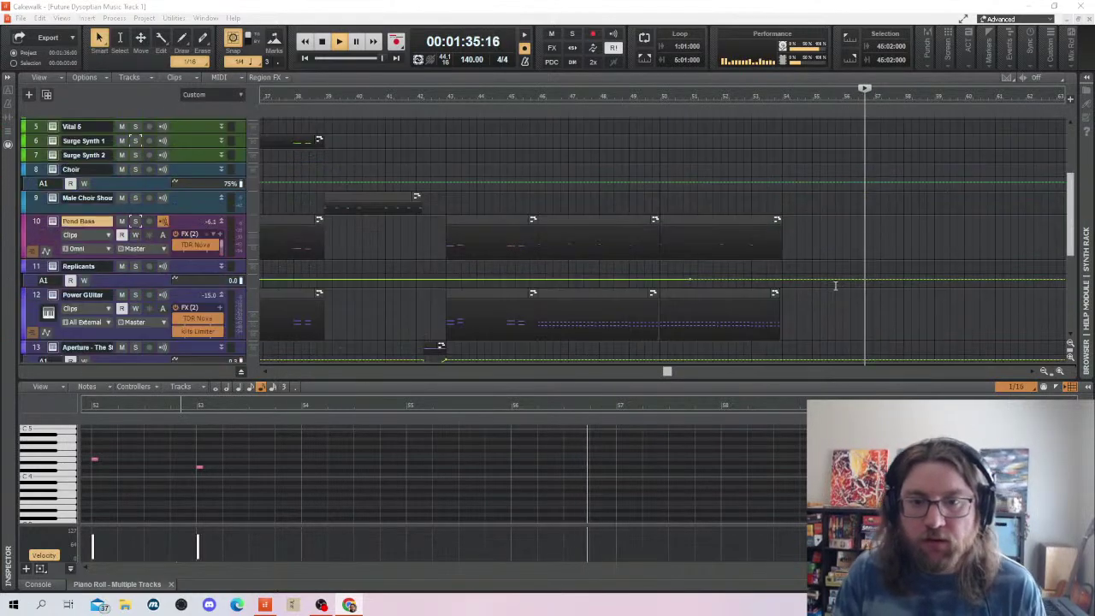
click(918, 247)
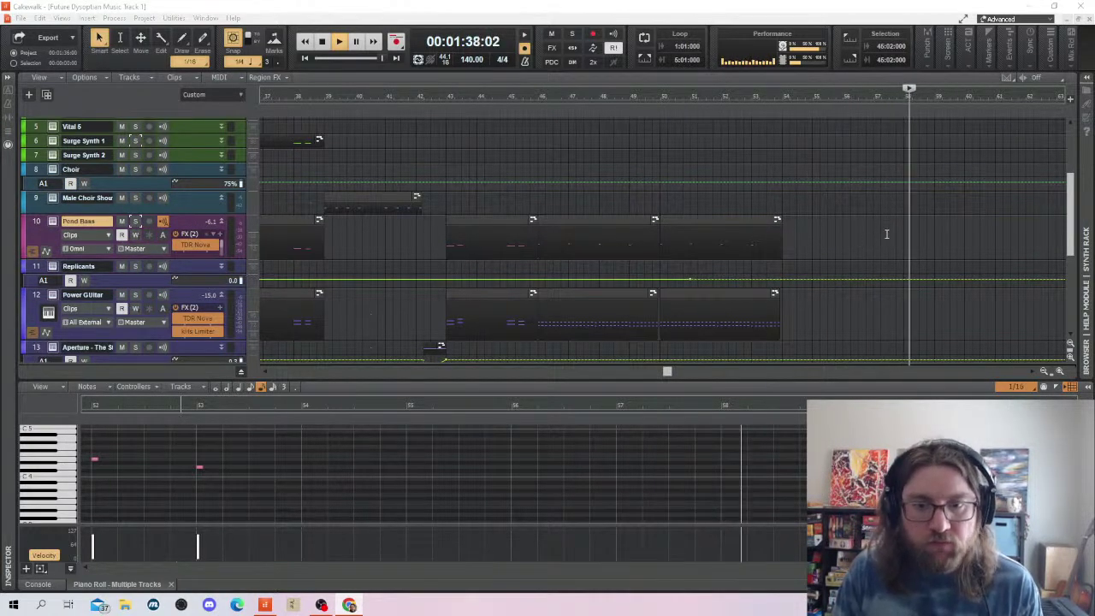
key(space)
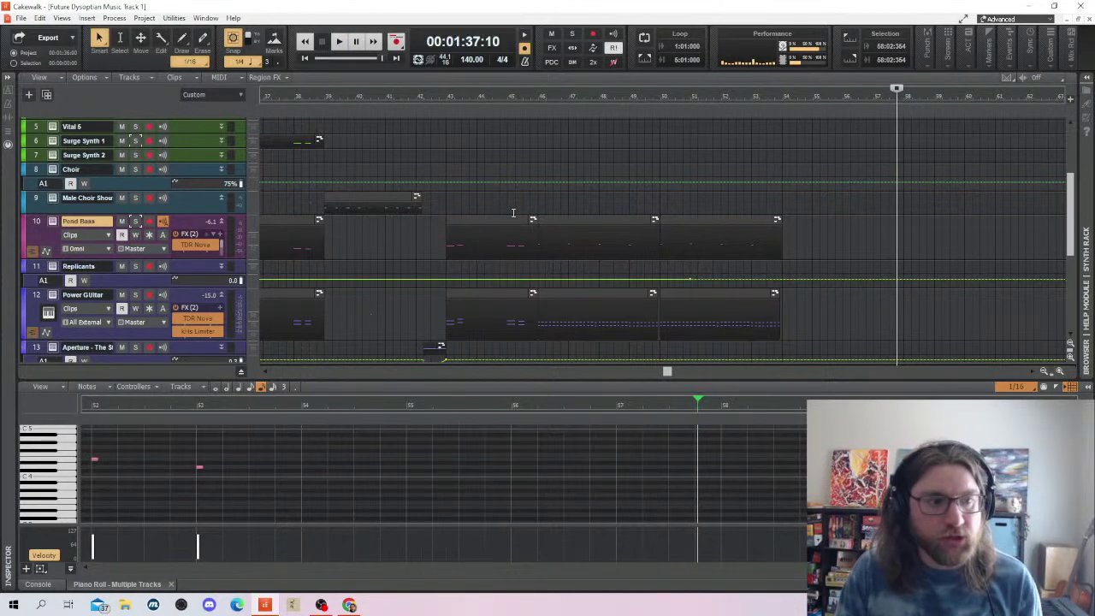
Add a syncopated G5 hit pattern to the Perc Low track across measures 46 and 47, and duplicate it at measure 48
scroll(514, 212, down, 3)
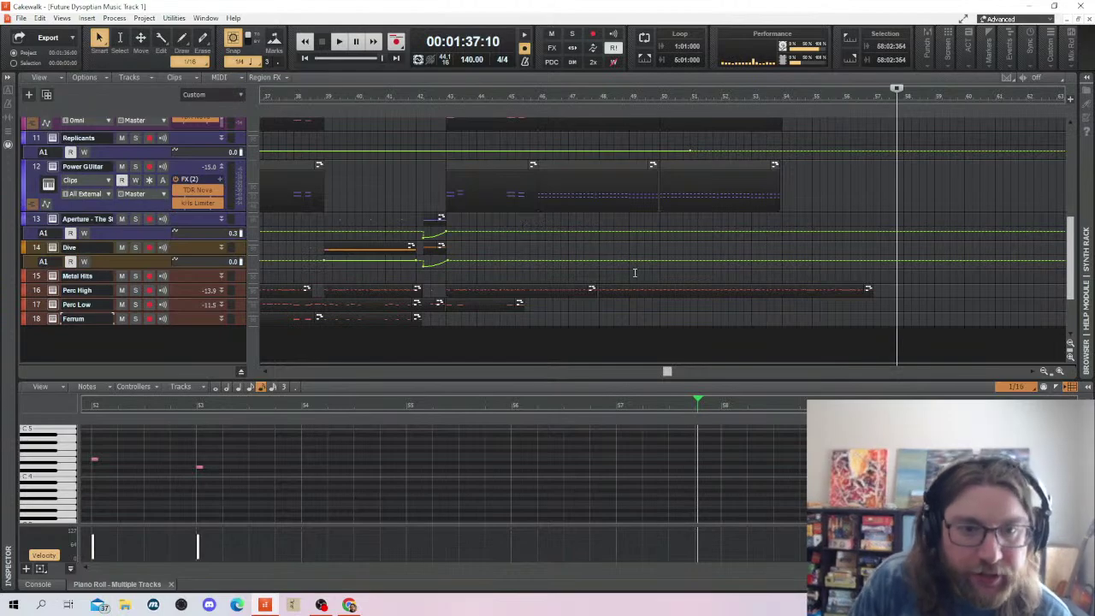
double_click(548, 170)
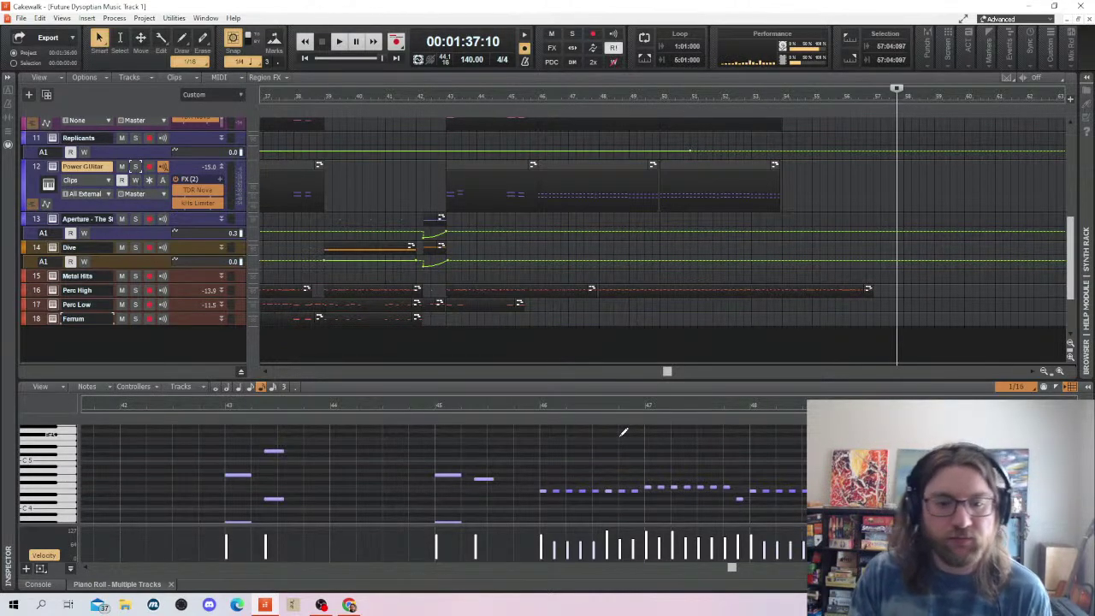
click(537, 312)
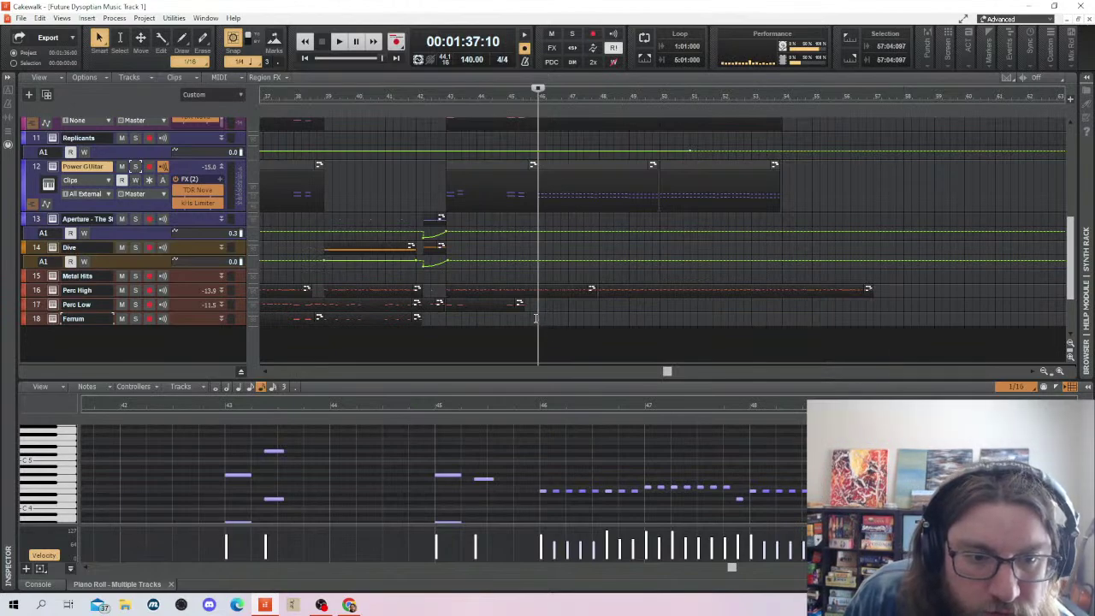
click(538, 309)
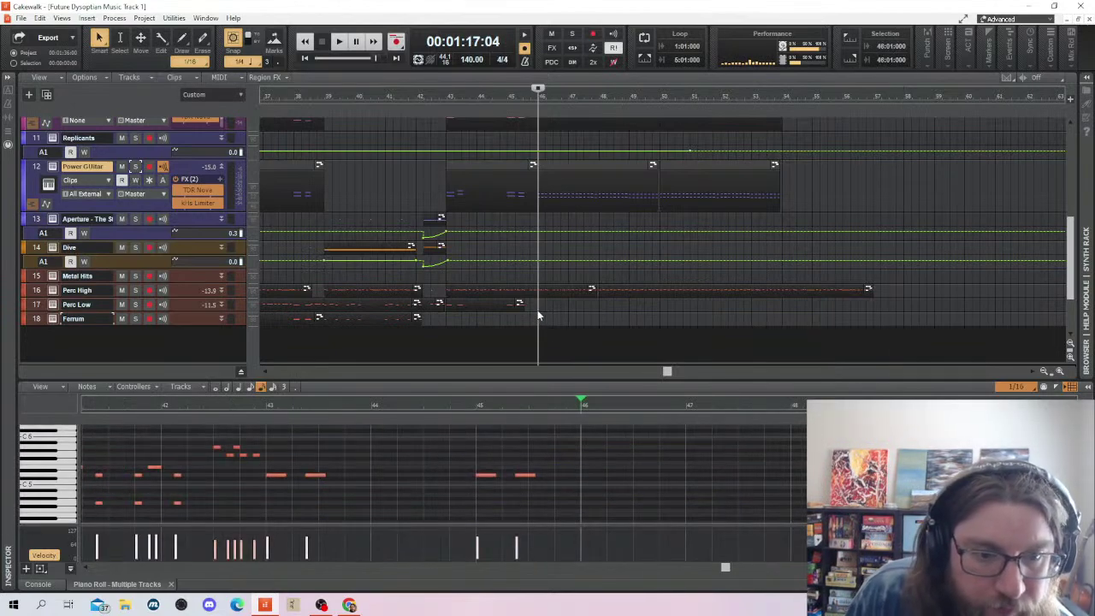
click(583, 454)
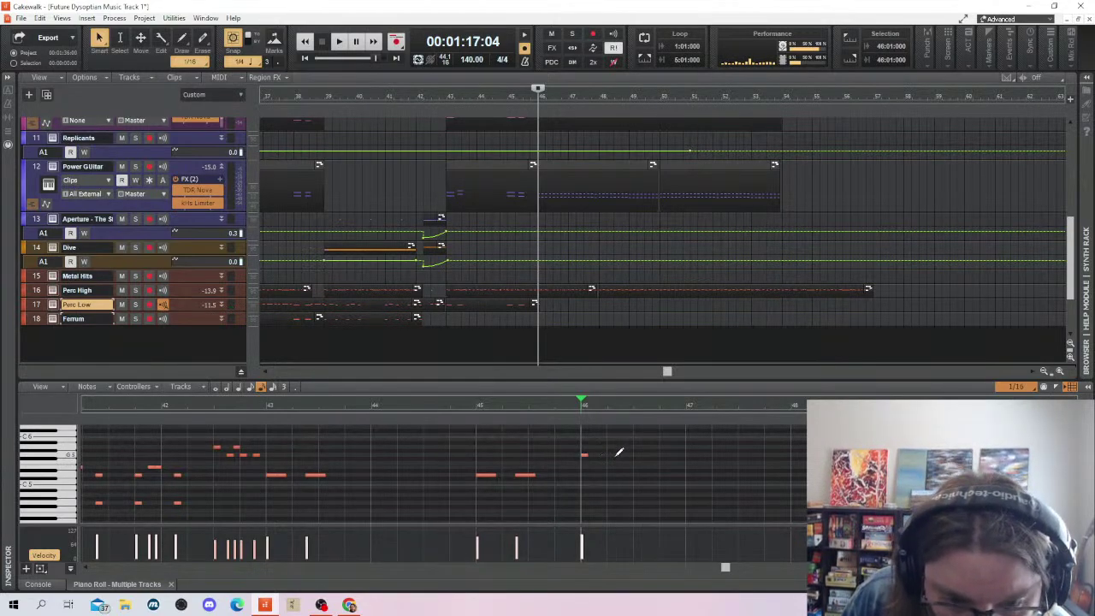
click(650, 455)
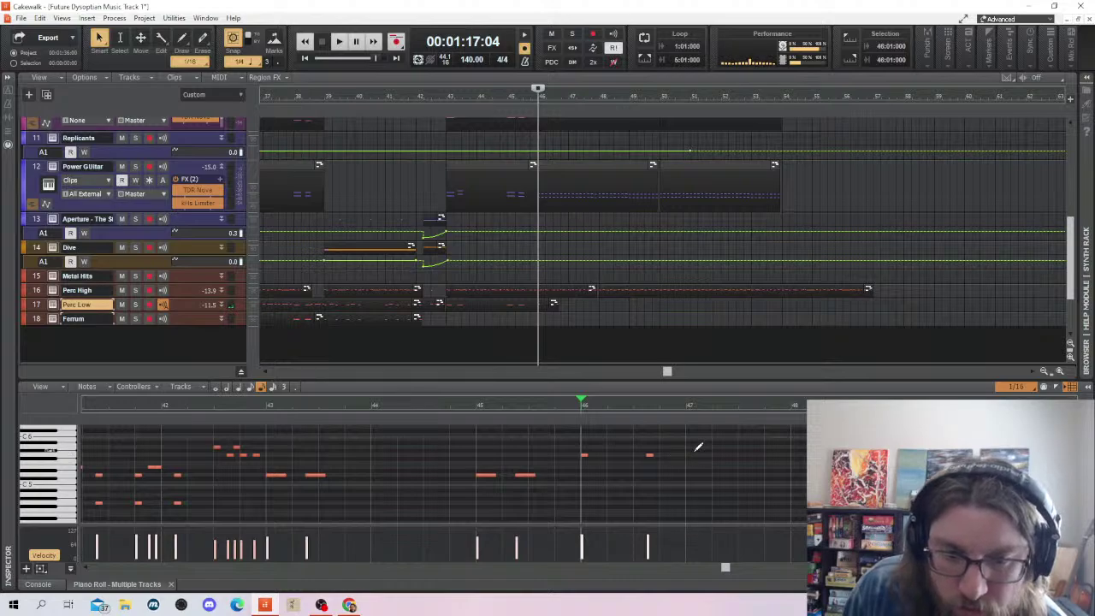
click(689, 455)
click(716, 454)
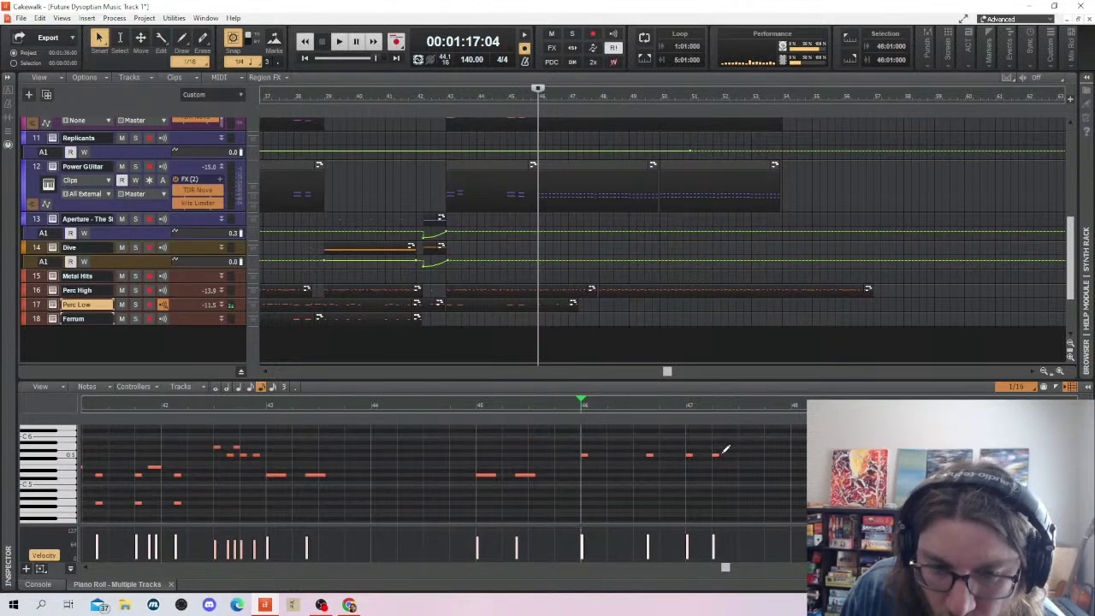
click(781, 454)
drag(805, 440, 508, 476)
click(794, 455)
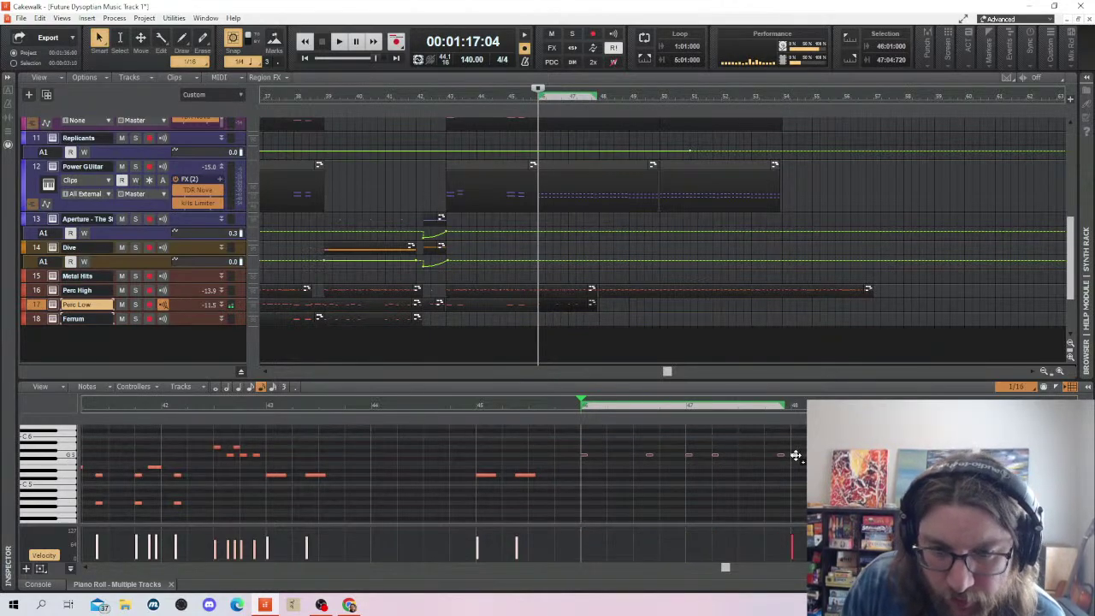
Split the Perc Low clip at measure 46 and copy the new four-measure part to measure 50
click(556, 303)
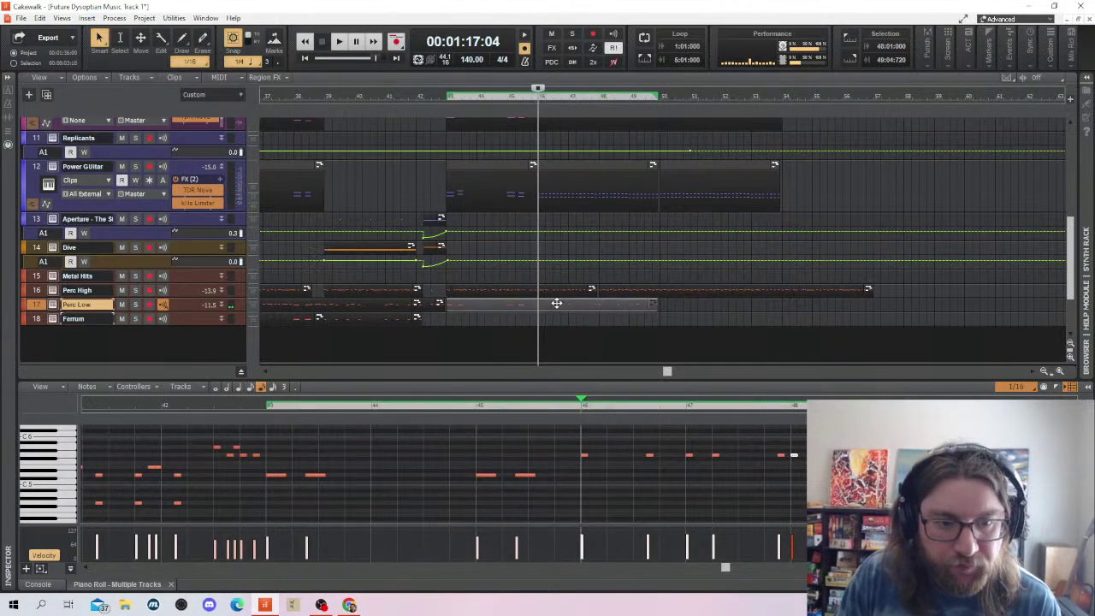
key(s)
click(556, 303)
drag(556, 303, 676, 305)
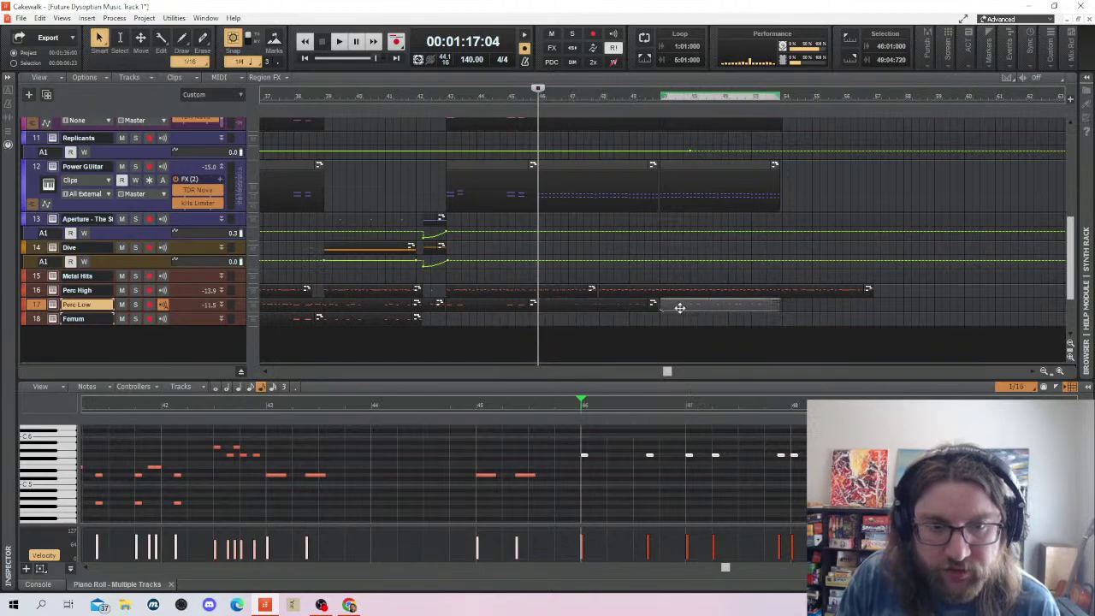
Copy both four-measure Perc Low clips at measures 46 and 50 onto the Ferrum track at the same positions
shift+click(571, 304)
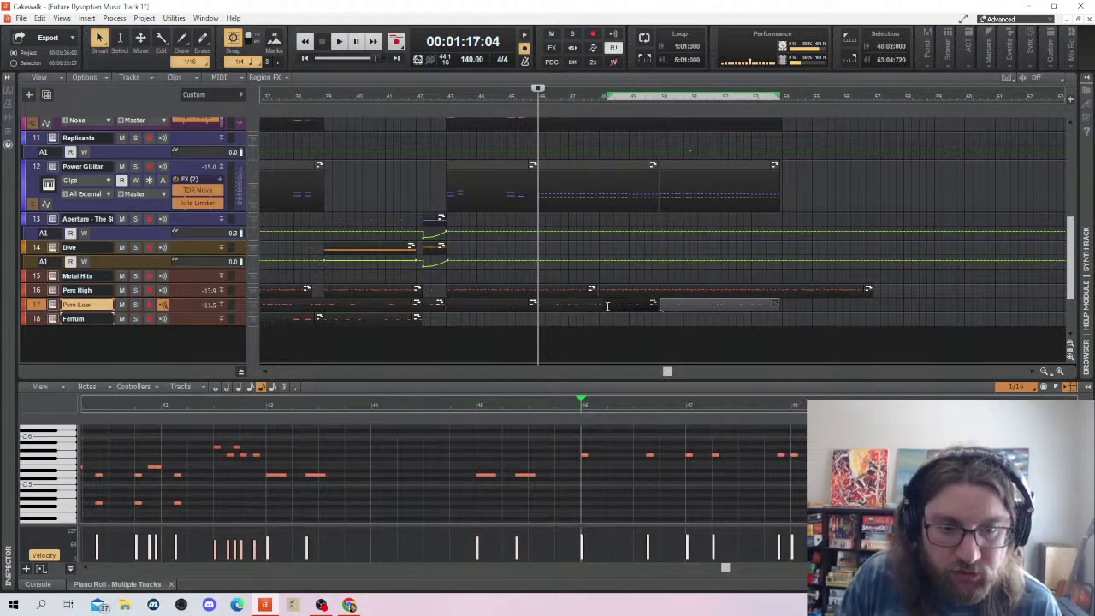
click(557, 303)
ctrl+click(679, 299)
drag(569, 303, 570, 317)
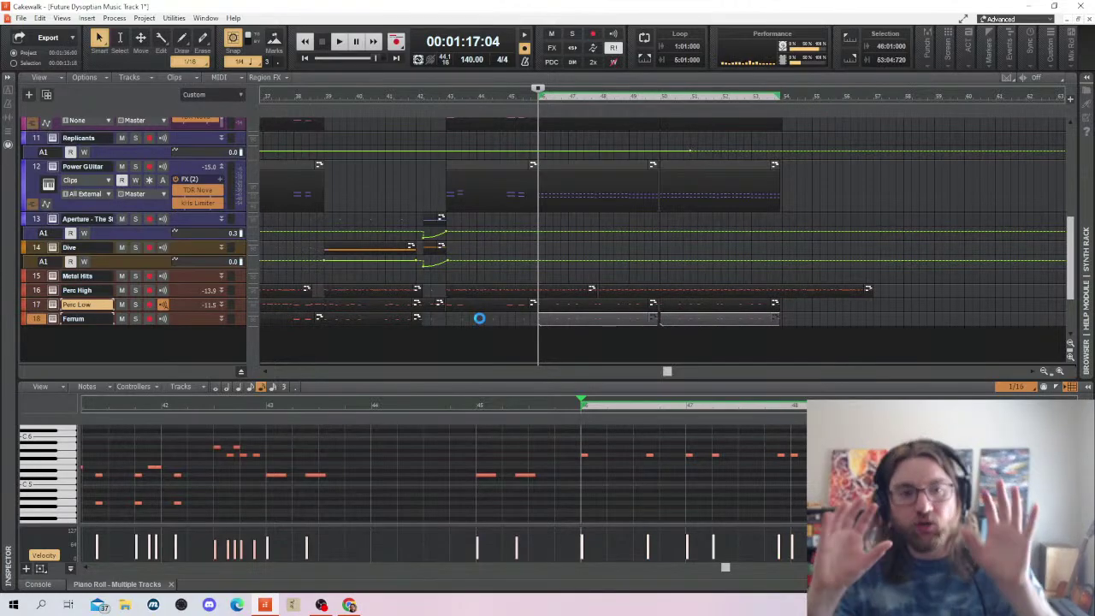
Play the arrangement from measure 42, beat 4 through the end of the new section at measure 54
drag(665, 376, 360, 390)
key(ctrl+Right)
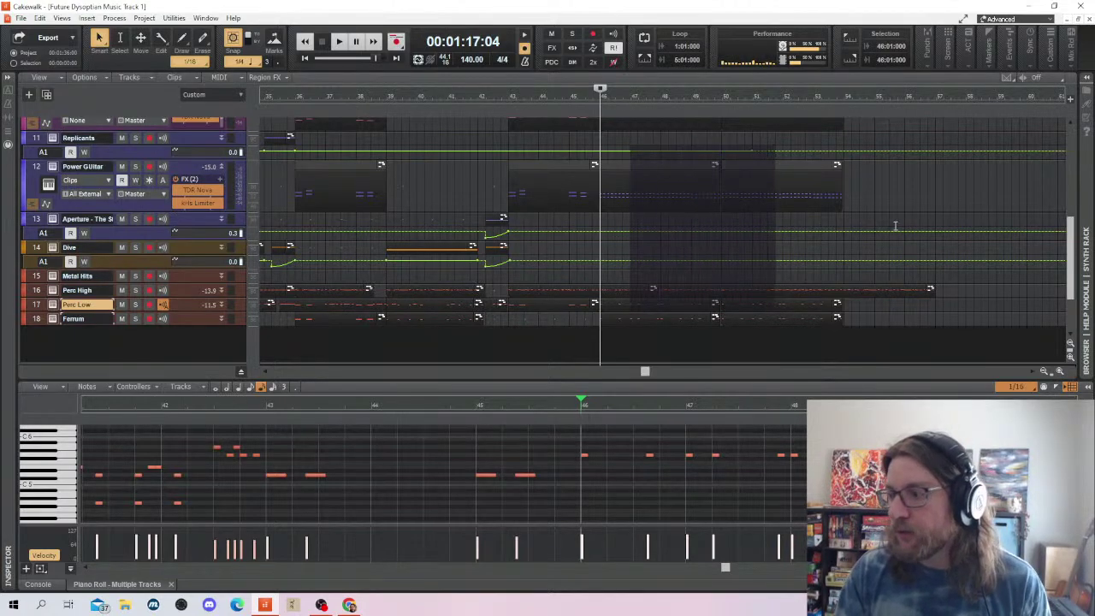
click(501, 182)
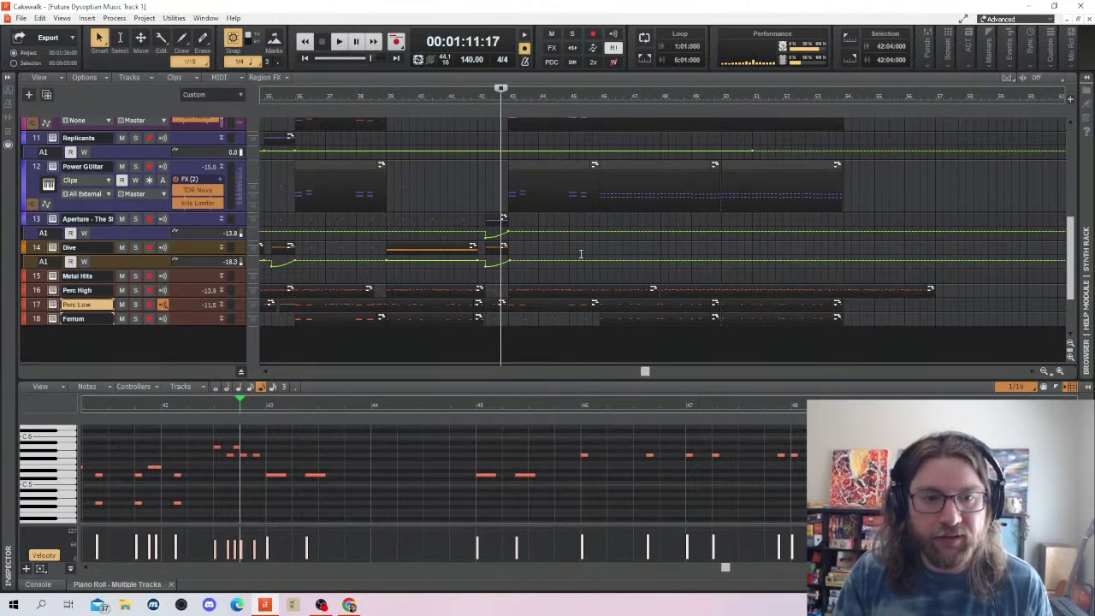
key(space)
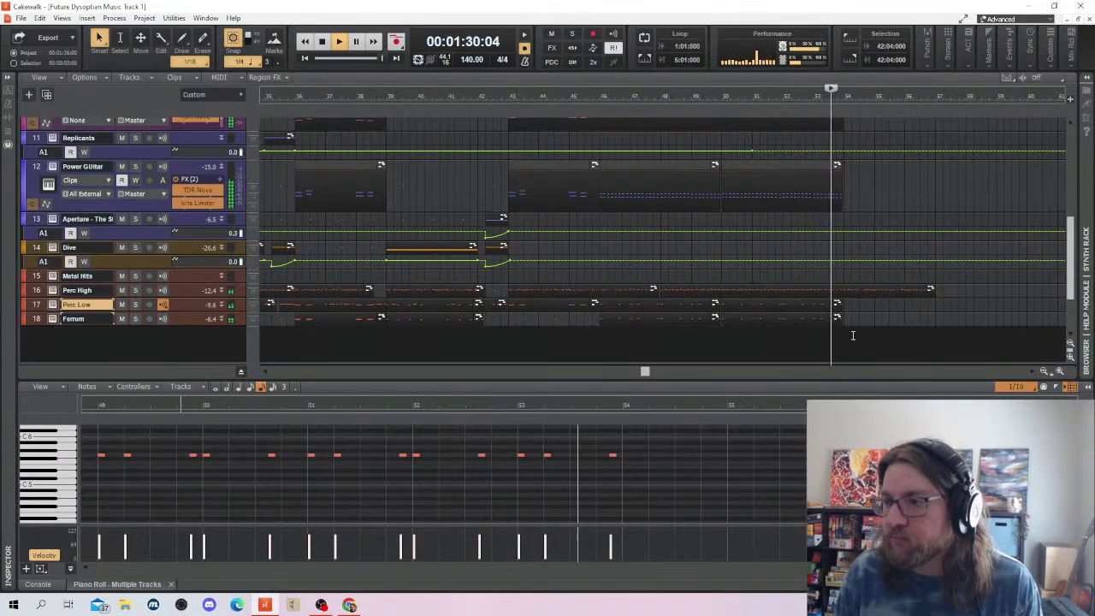
key(space)
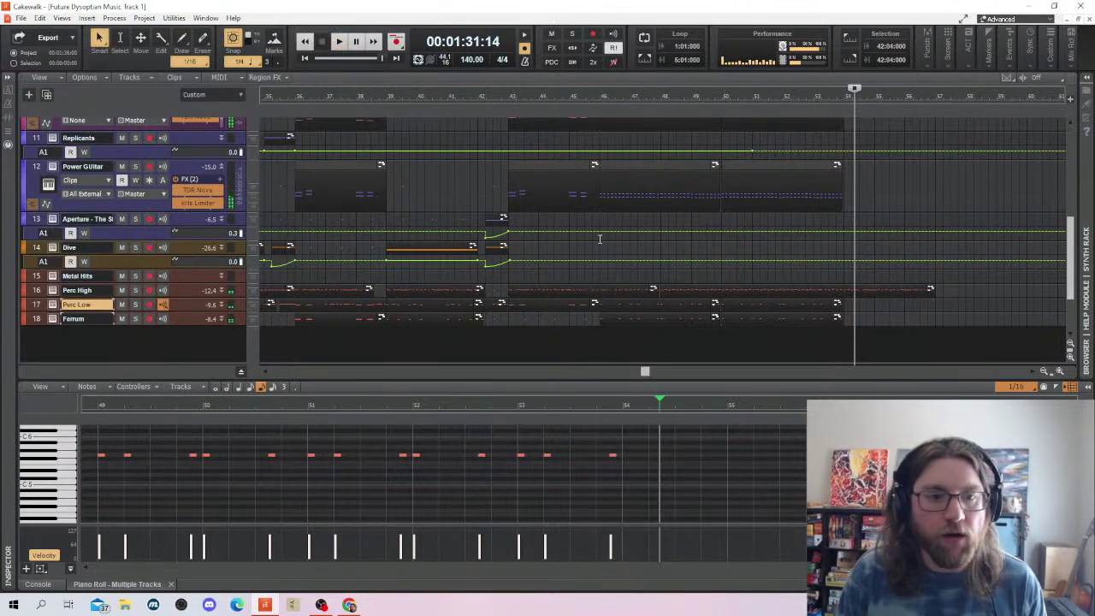
Play the earlier section of the arrangement from measure 36 to about measure 41
scroll(438, 175, up, 5)
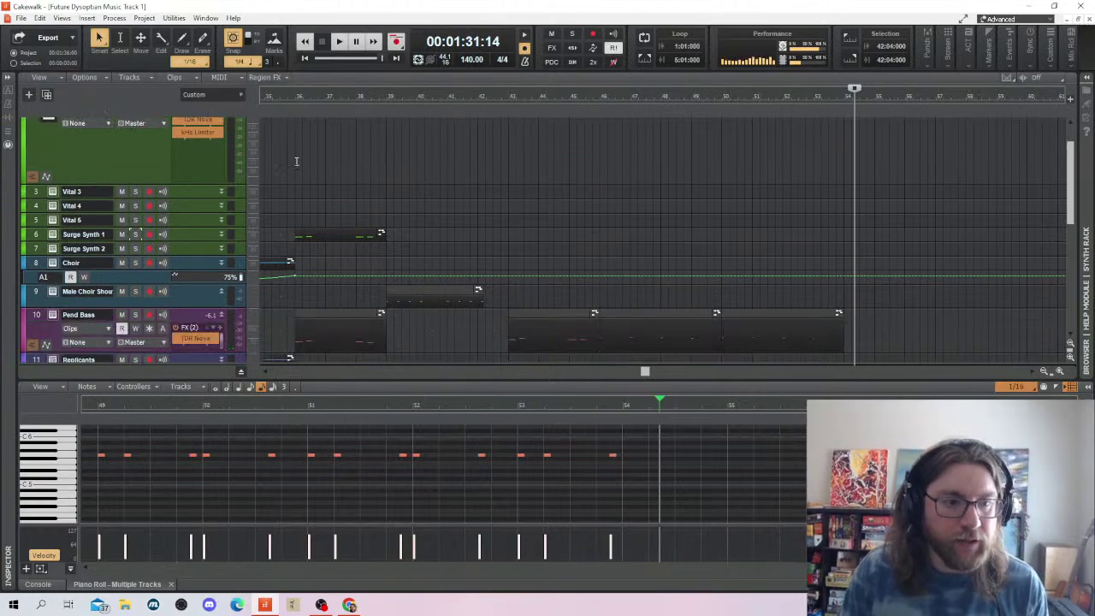
click(296, 161)
key(space)
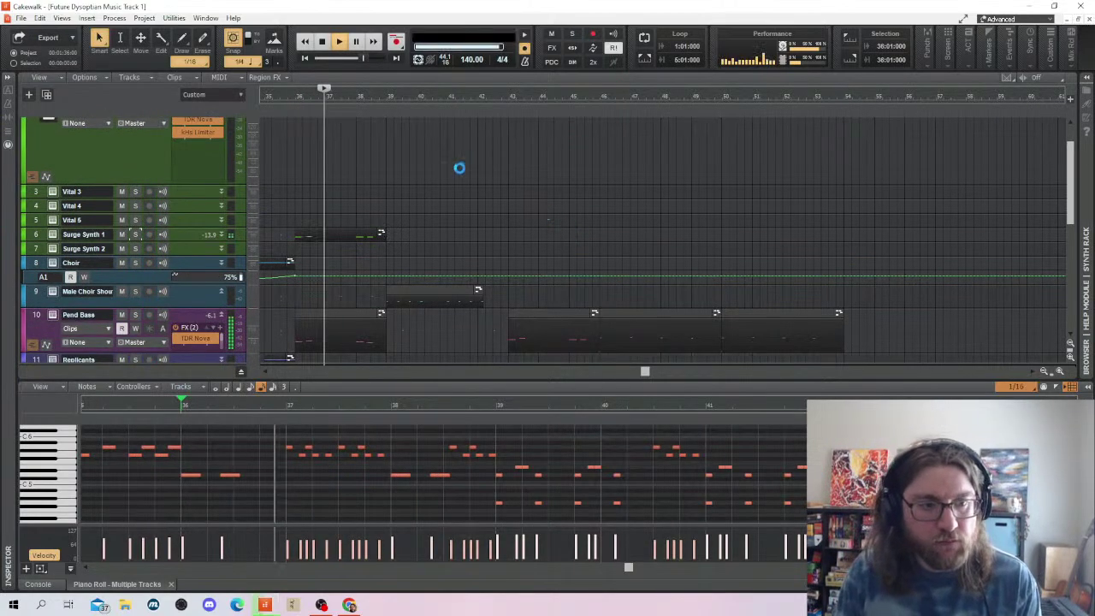
scroll(584, 223, down, 2)
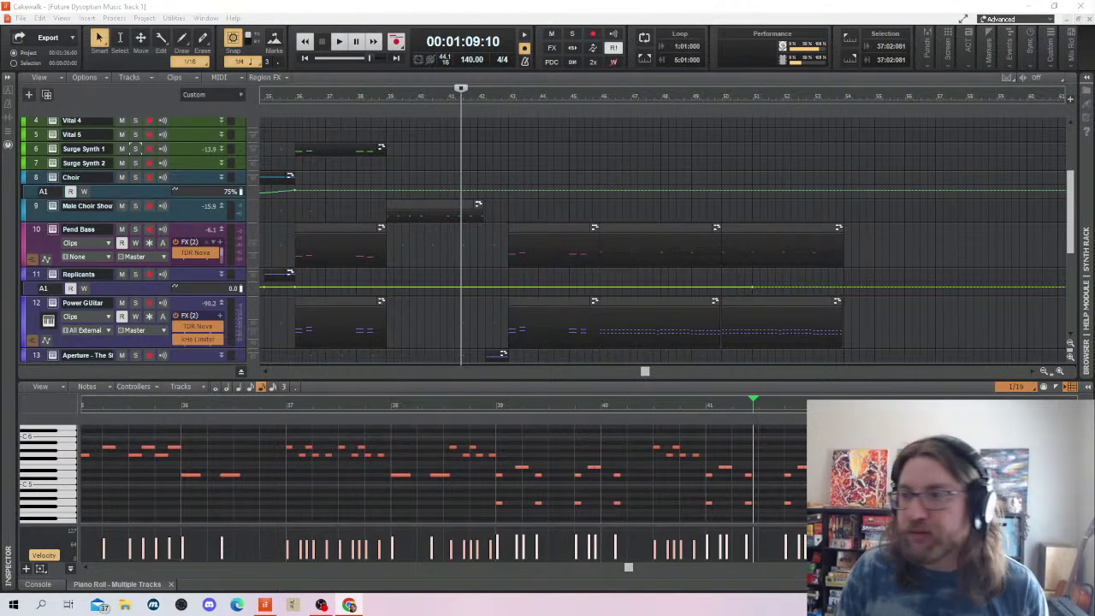
click(752, 163)
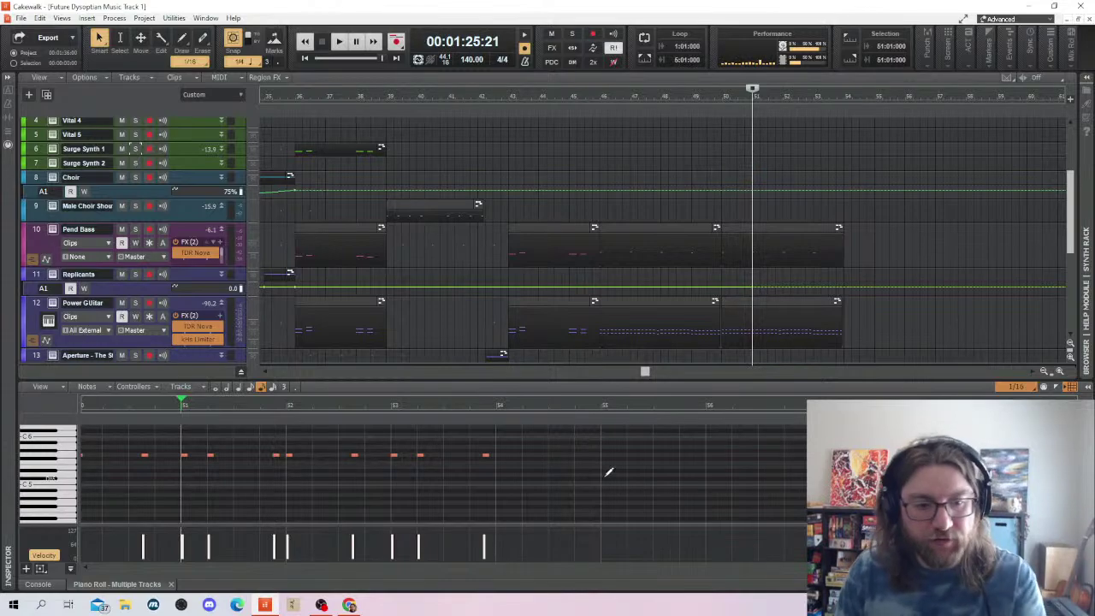
Split the long Metal Hits clip at measure 18, beat 2
scroll(670, 231, down, 5)
drag(648, 374, 471, 390)
scroll(388, 231, up, 3)
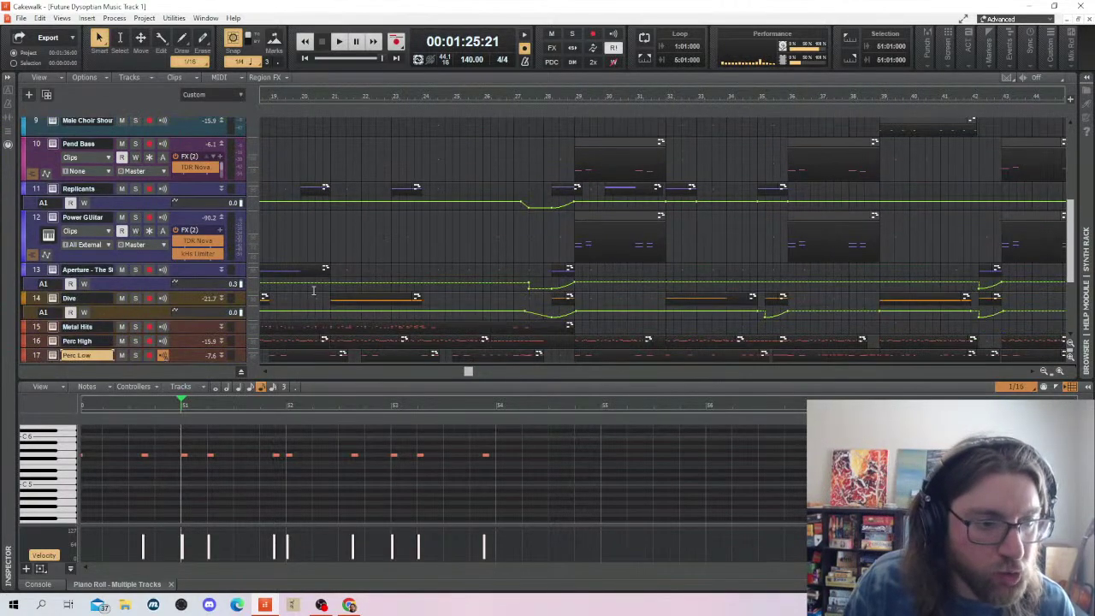
drag(469, 376, 396, 373)
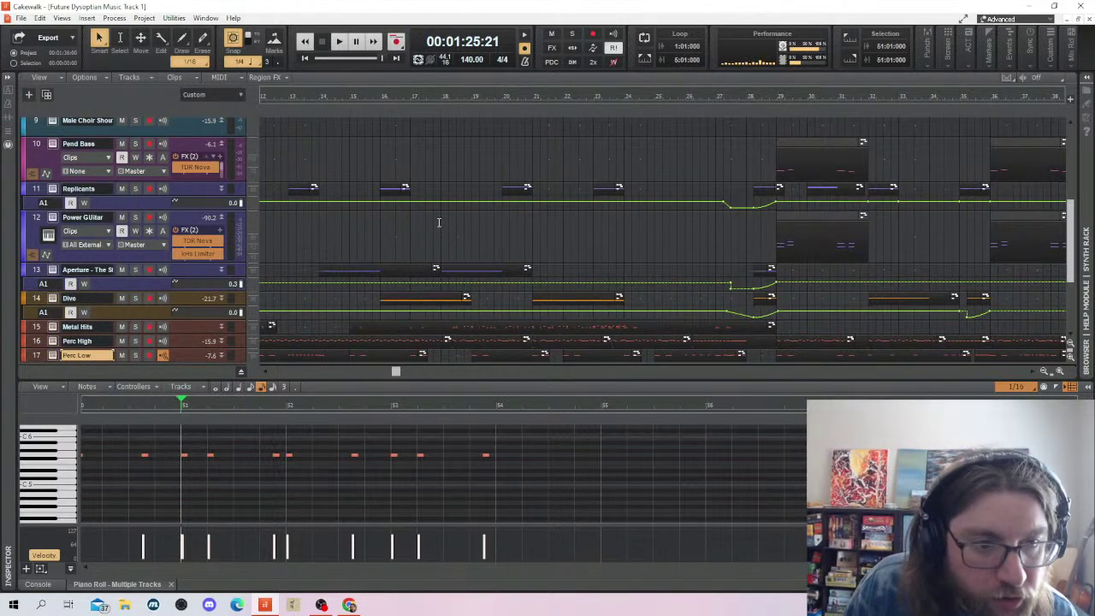
click(441, 223)
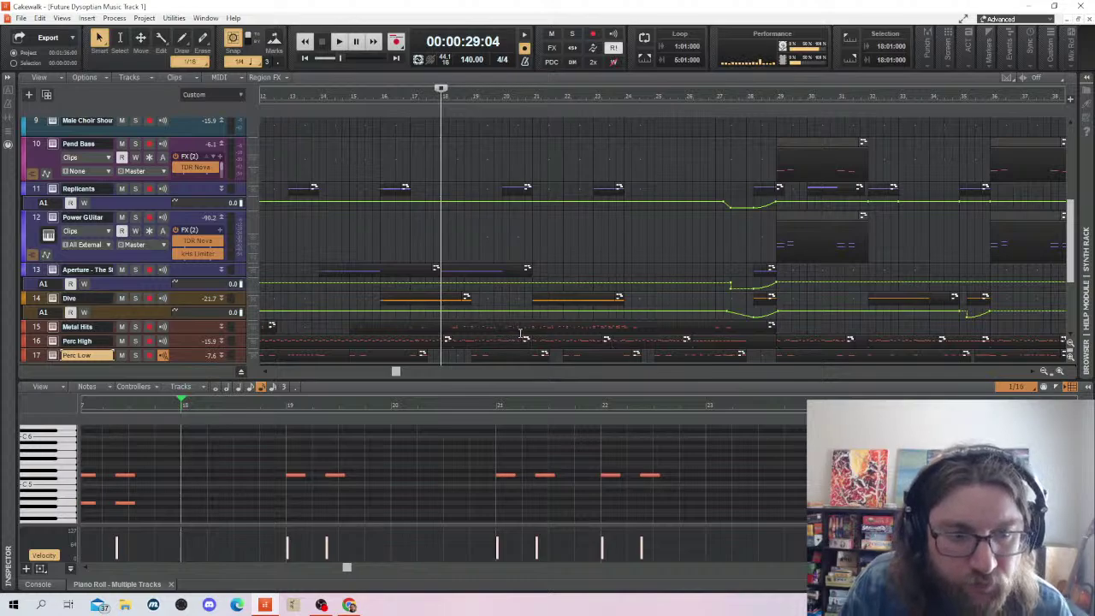
click(471, 327)
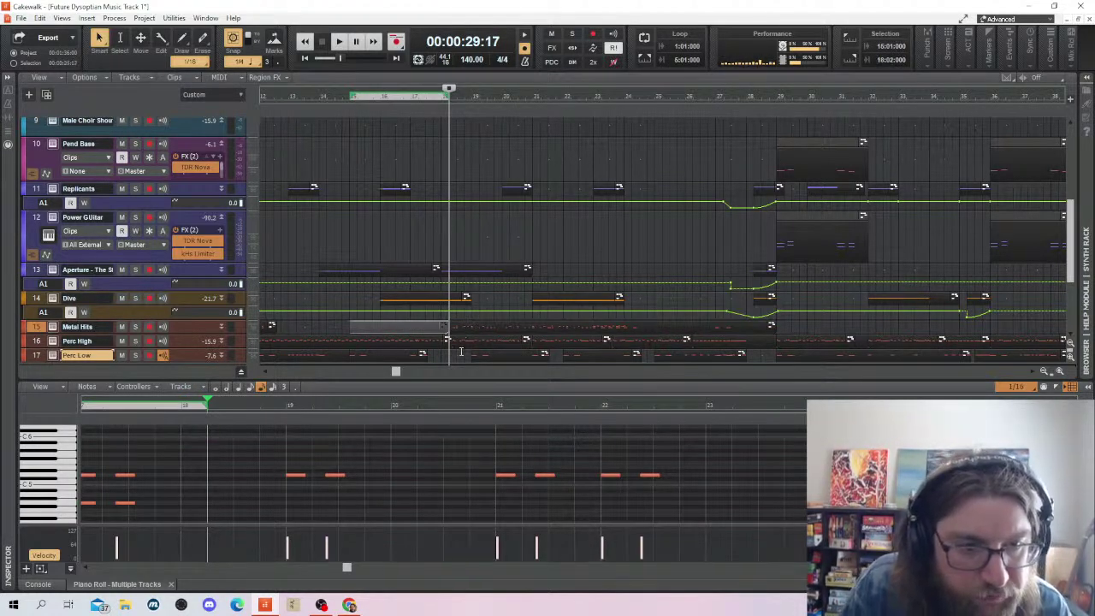
Copy the Metal Hits clip from measure 18 with the three Perc High and three Perc Low clips below it, and set the now time to measure 57
click(702, 326)
click(517, 354)
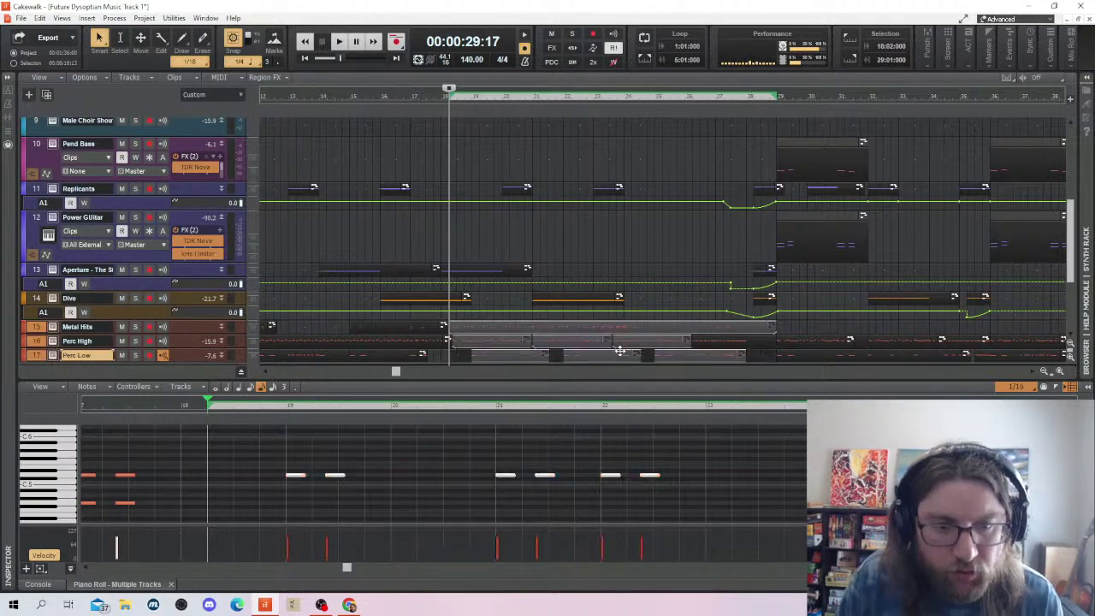
drag(395, 371, 770, 371)
click(585, 329)
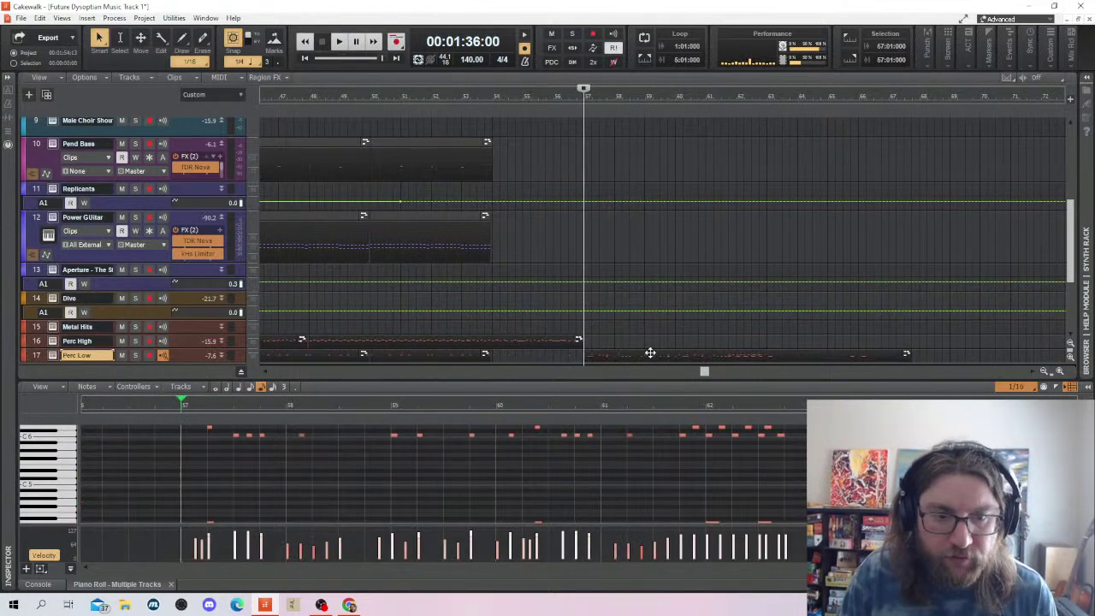
scroll(616, 320, down, 5)
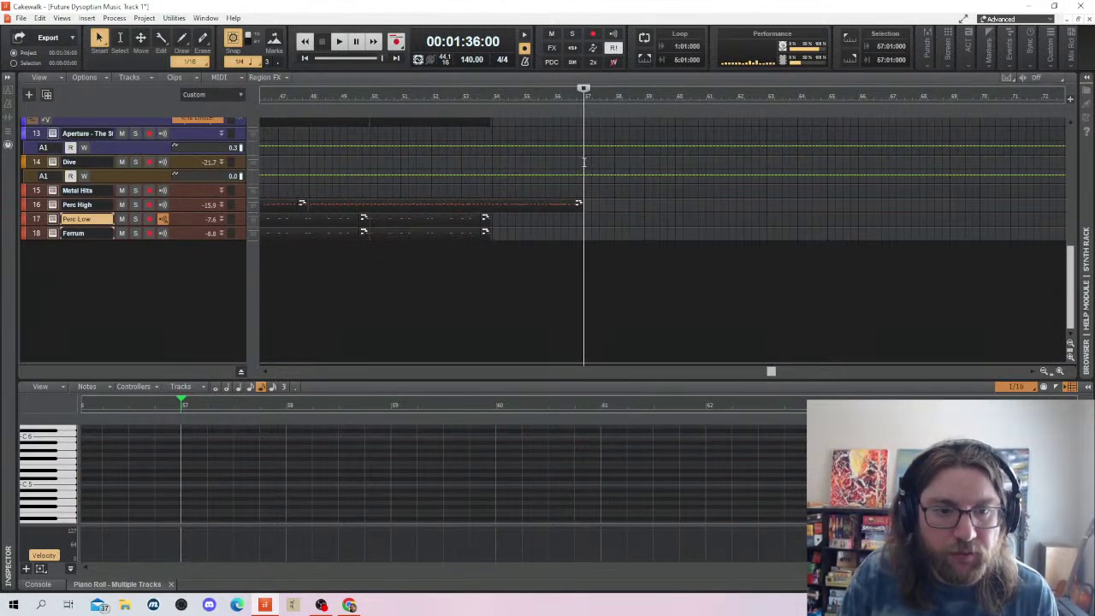
click(39, 161)
key(ctrl+v)
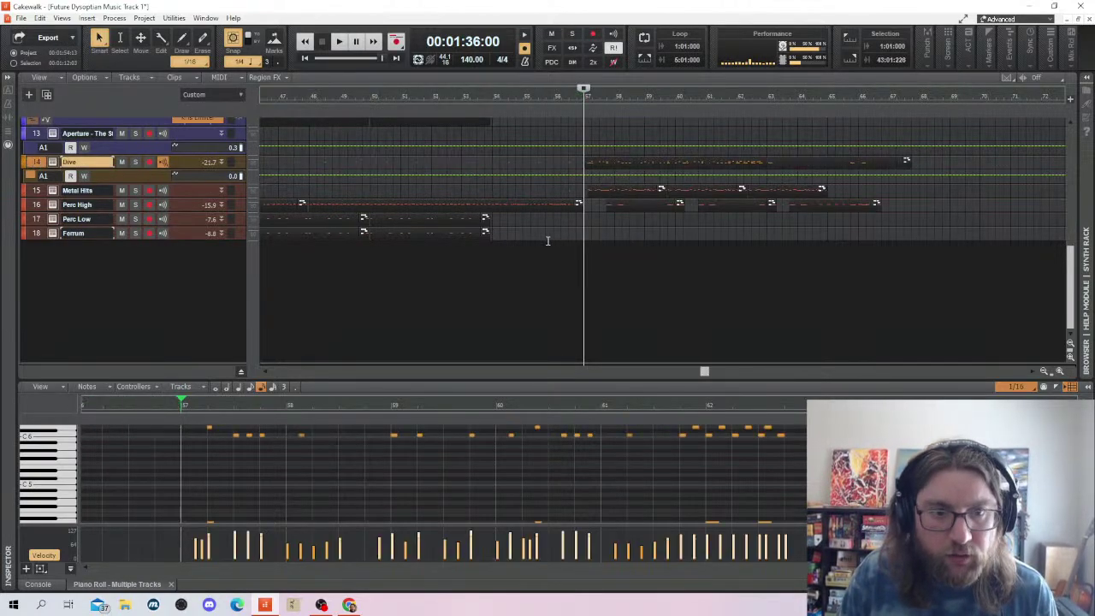
key(ctrl+z)
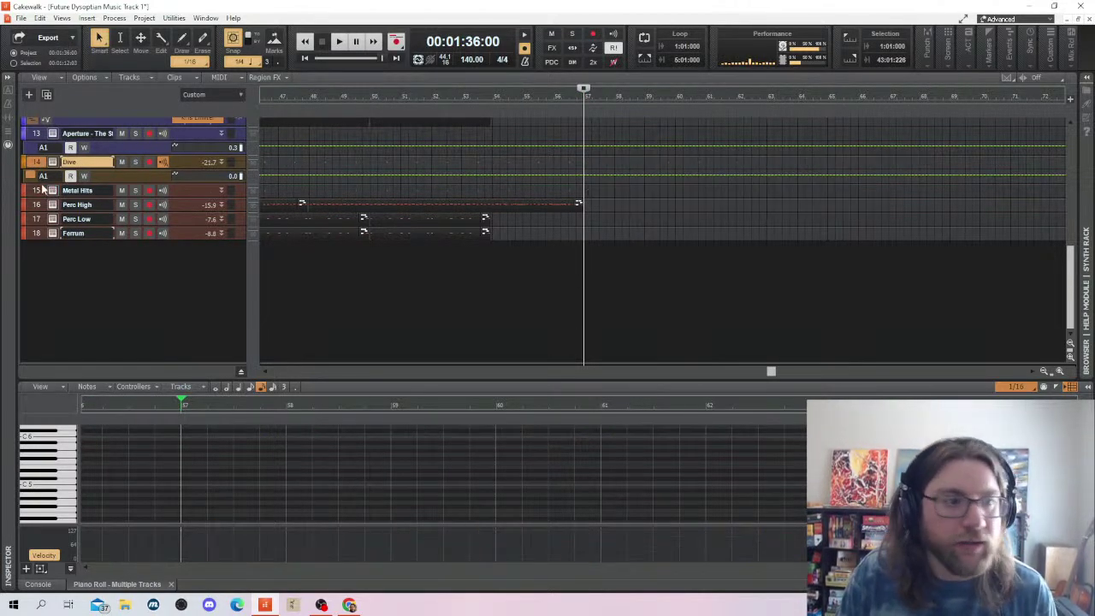
Paste the copied percussion clips at measure 57 with Metal Hits as the first destination track
click(38, 193)
key(ctrl+v)
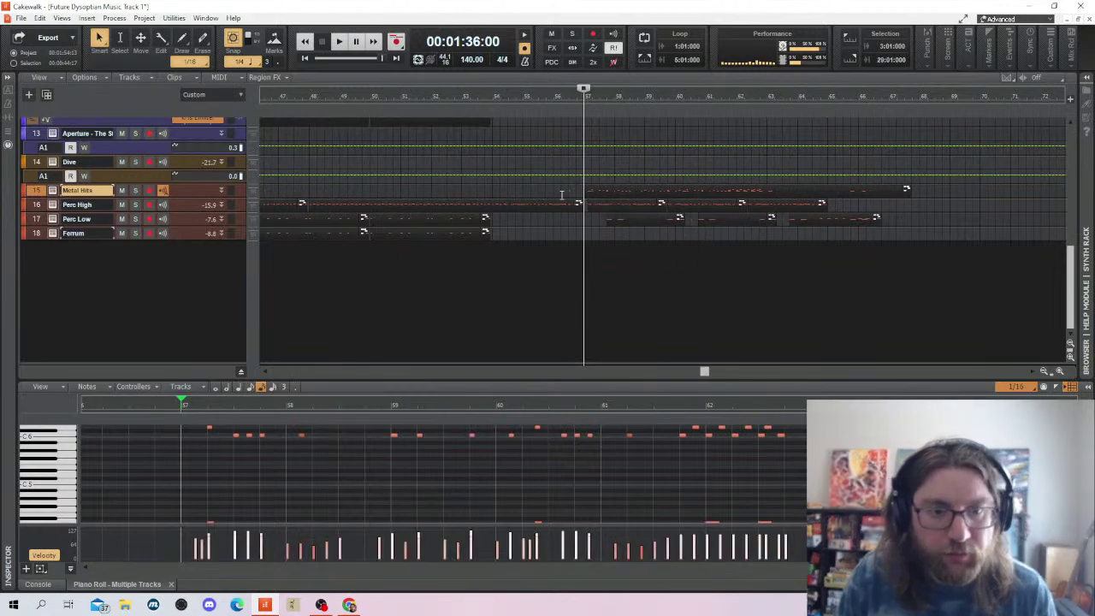
scroll(691, 325, up, 3)
Shift all notes of the pasted Metal Hits clip one beat earlier so its first D6 note lands on measure 57
click(925, 275)
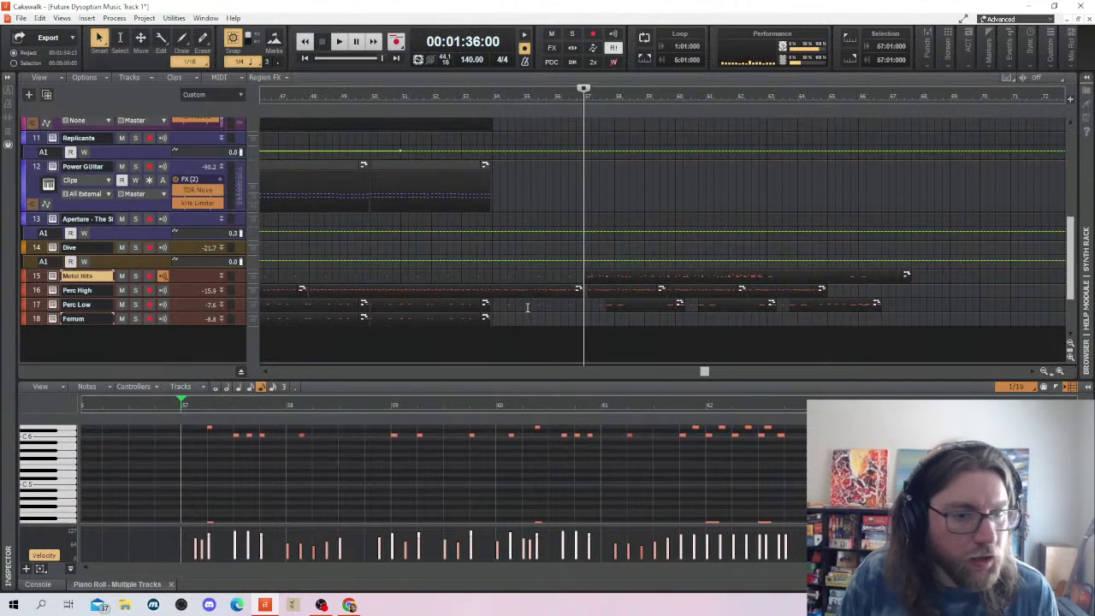
click(538, 269)
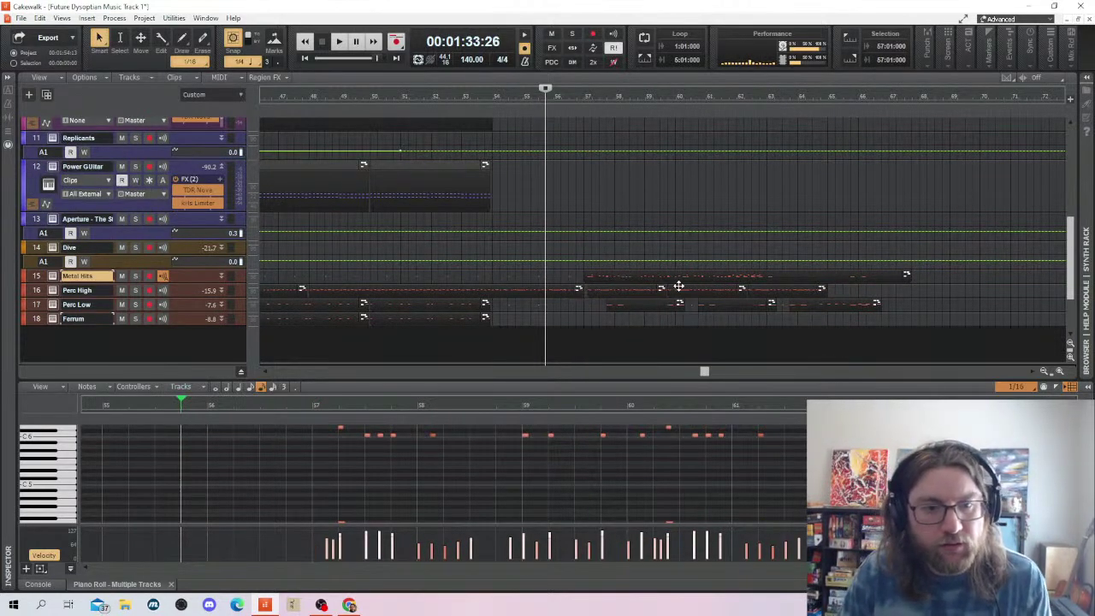
click(656, 279)
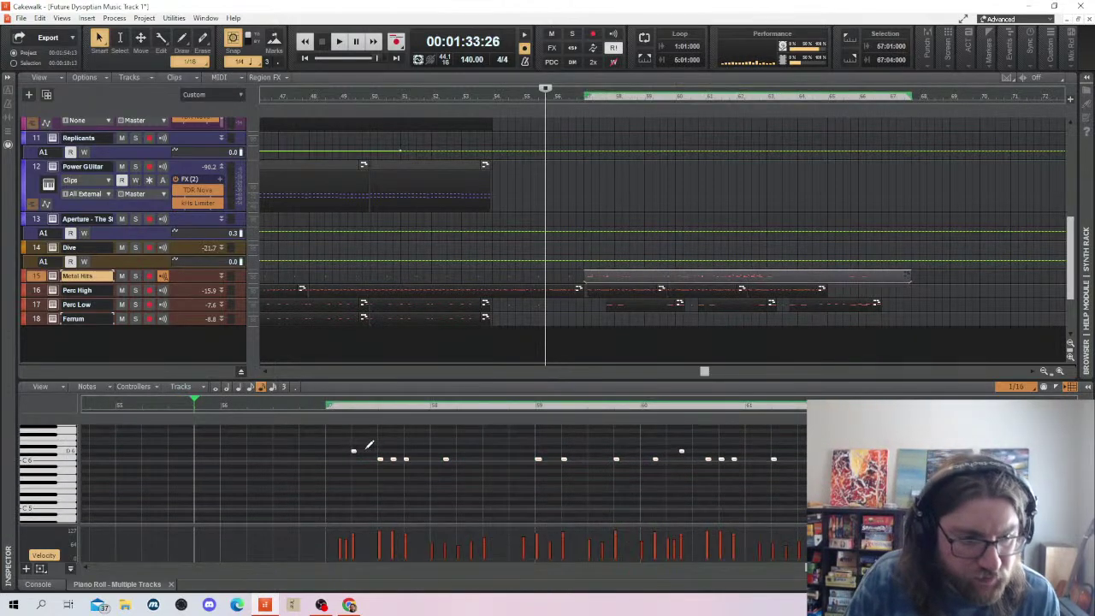
drag(354, 451, 327, 451)
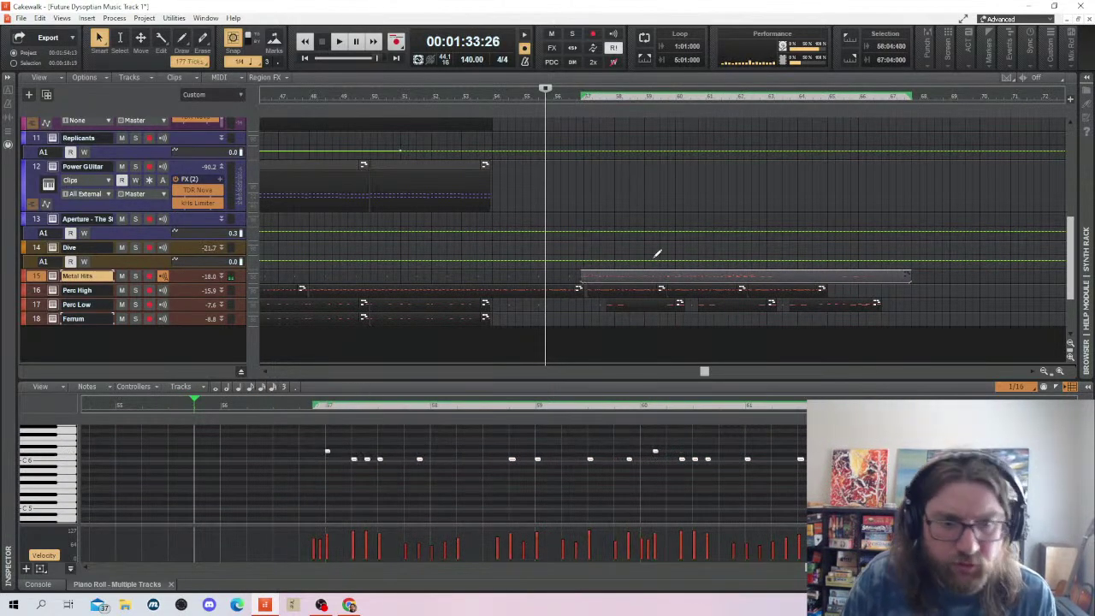
Bounce the three pasted Perc High clips into a single clip and move it to start exactly at measure 57
click(617, 292)
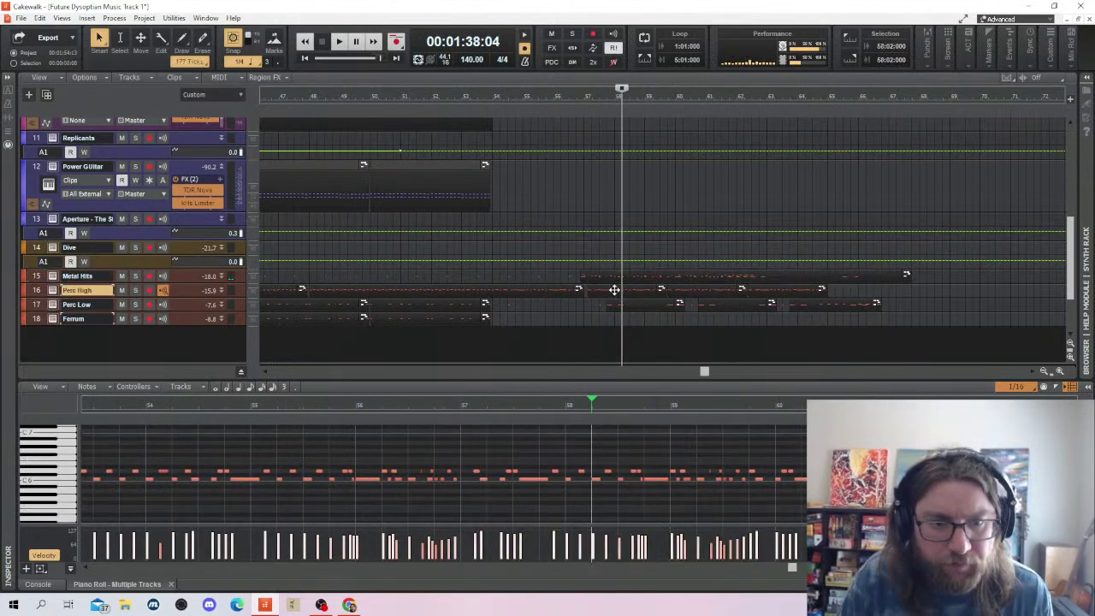
ctrl+click(756, 289)
right_click(757, 289)
click(780, 413)
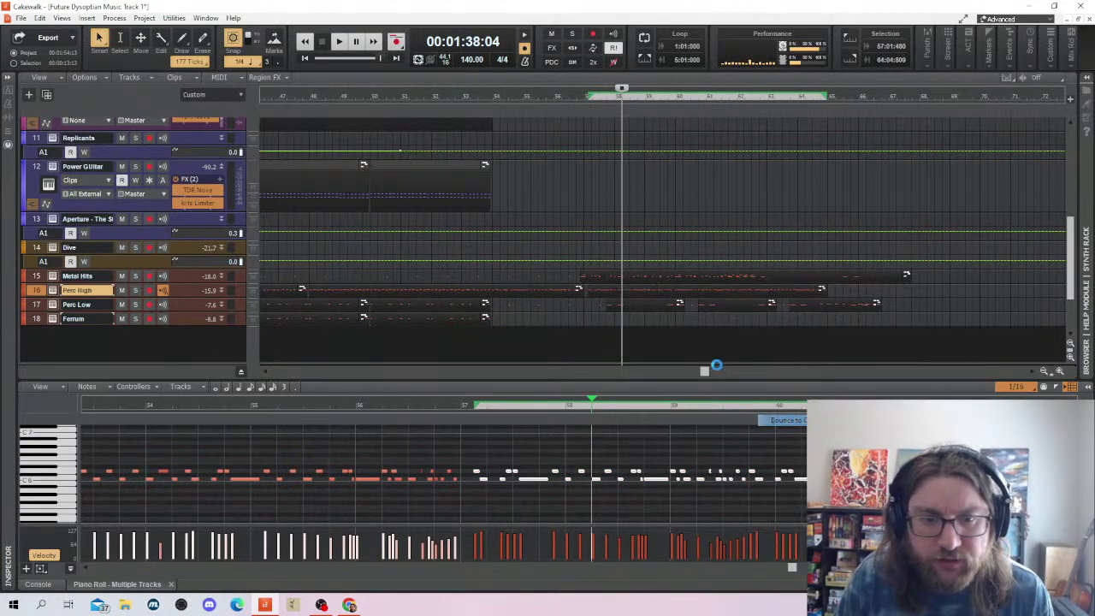
click(607, 291)
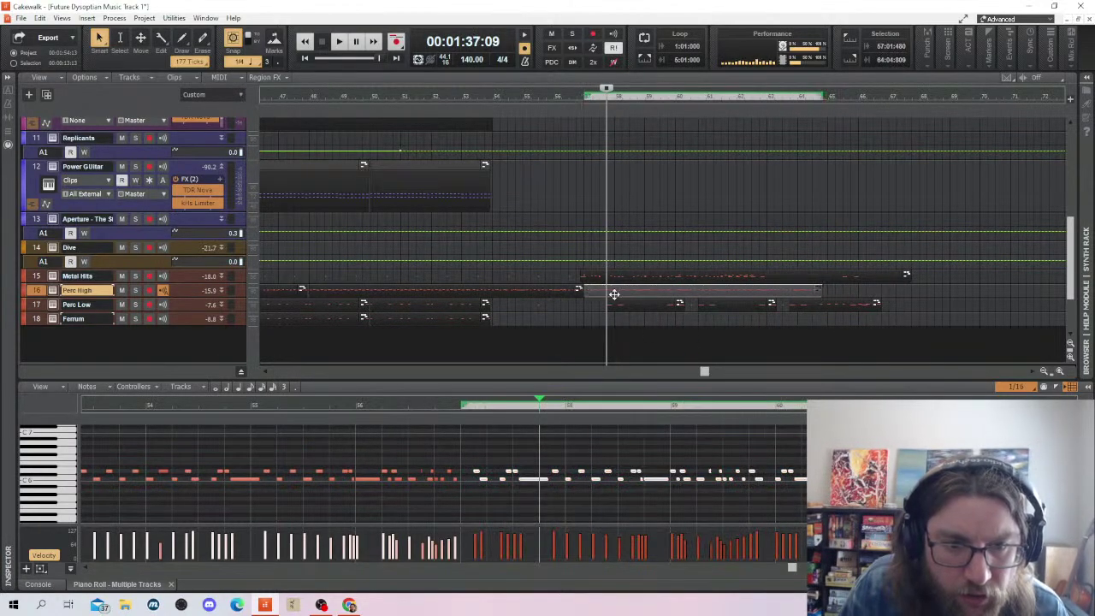
Move each of the three pasted Perc Low clips one beat earlier
click(638, 304)
drag(638, 304, 629, 303)
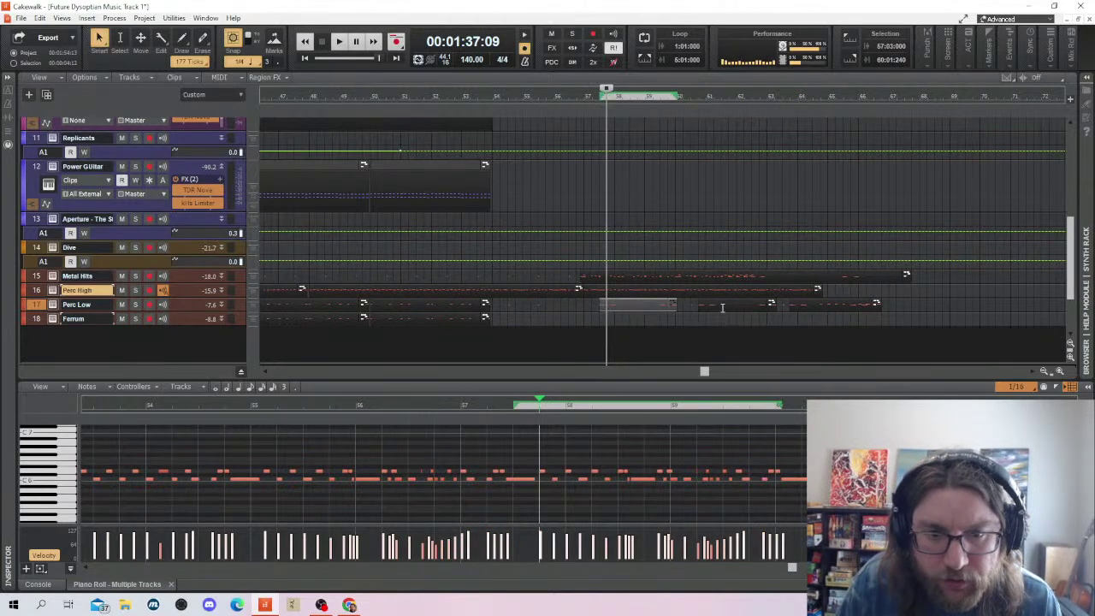
click(719, 305)
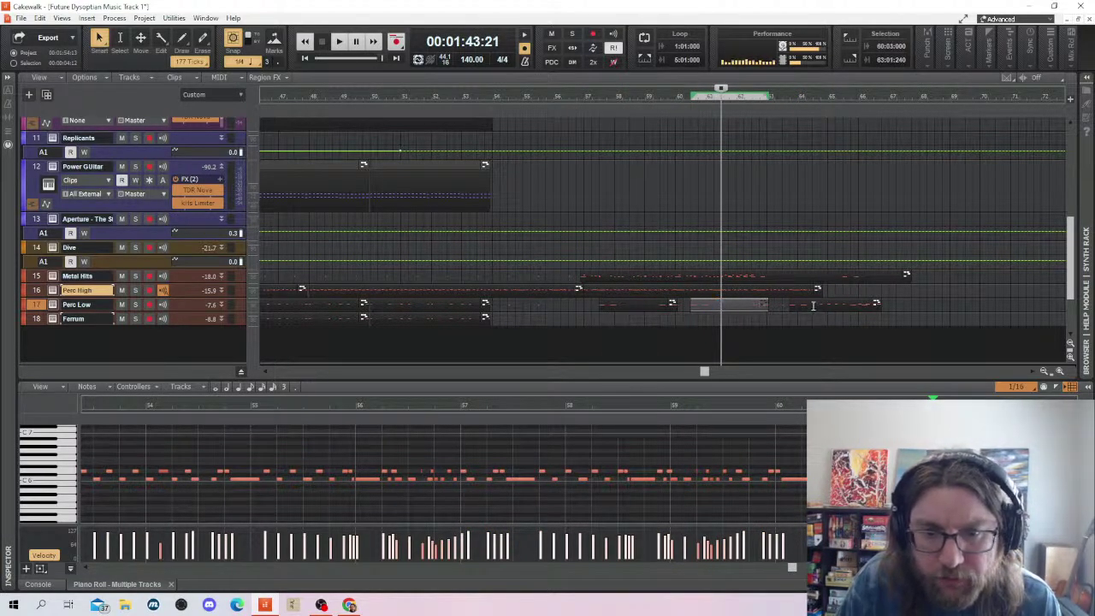
click(812, 305)
click(821, 305)
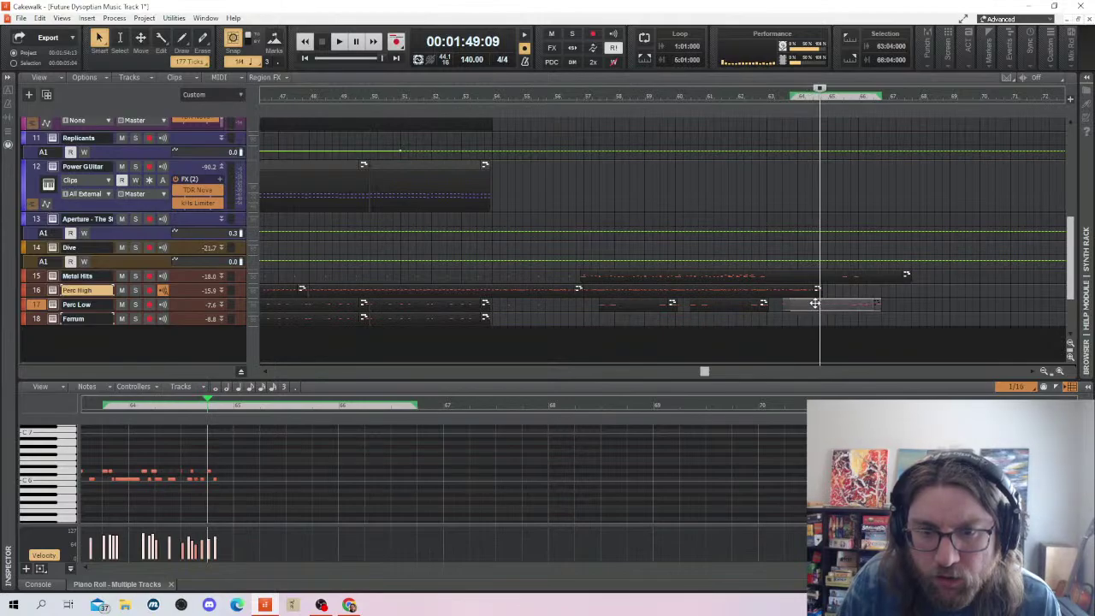
Examine the arrangement around the measure 54 to 57 gap and the notes of the Metal Hits clip
click(529, 247)
scroll(539, 285, up, 5)
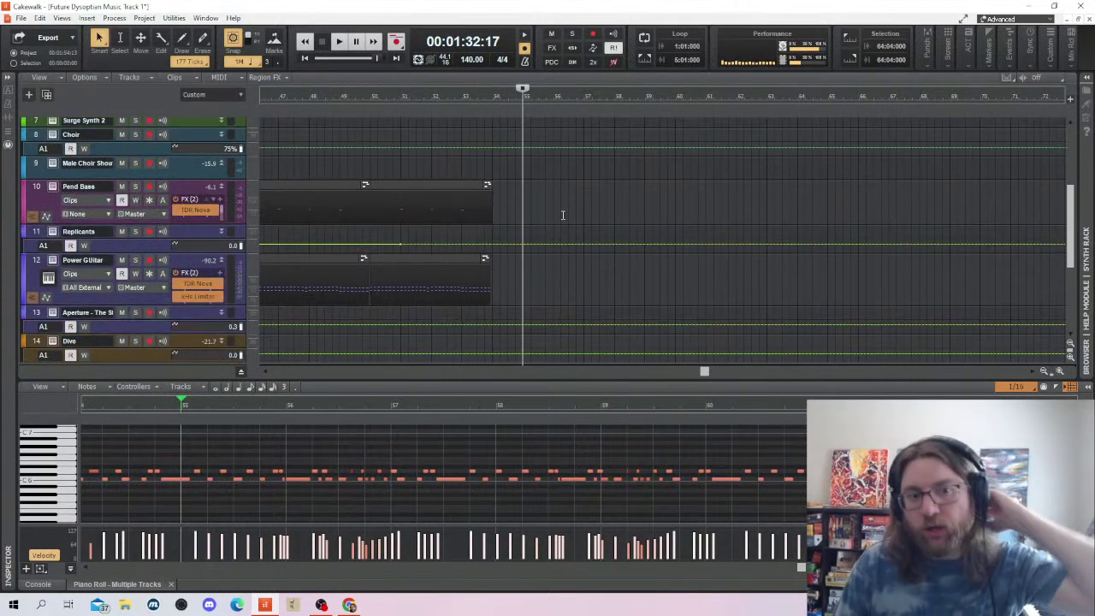
scroll(600, 230, down, 3)
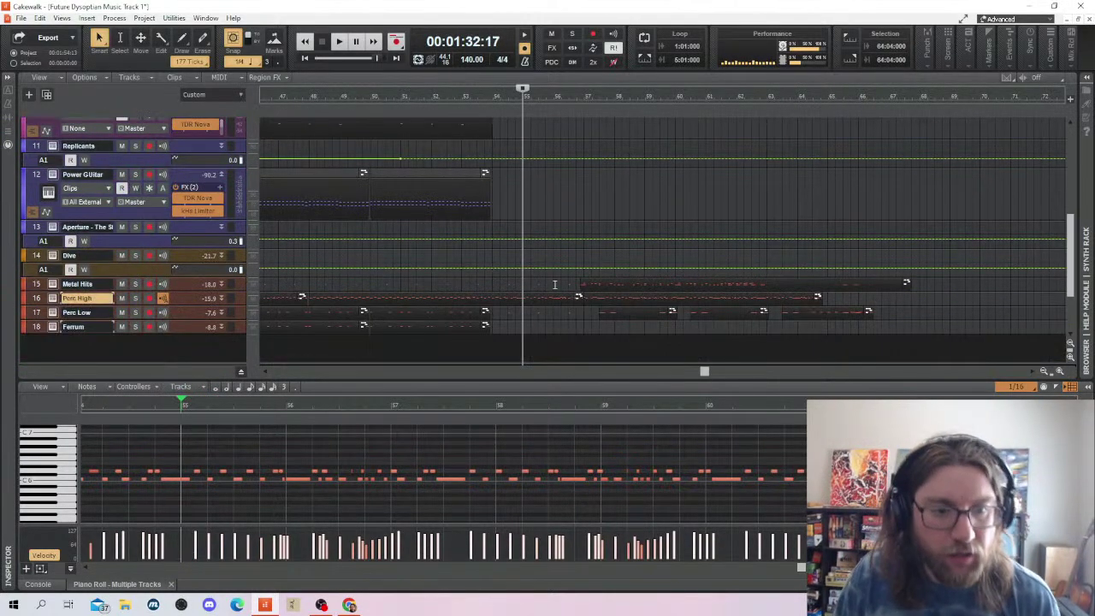
drag(700, 374, 652, 372)
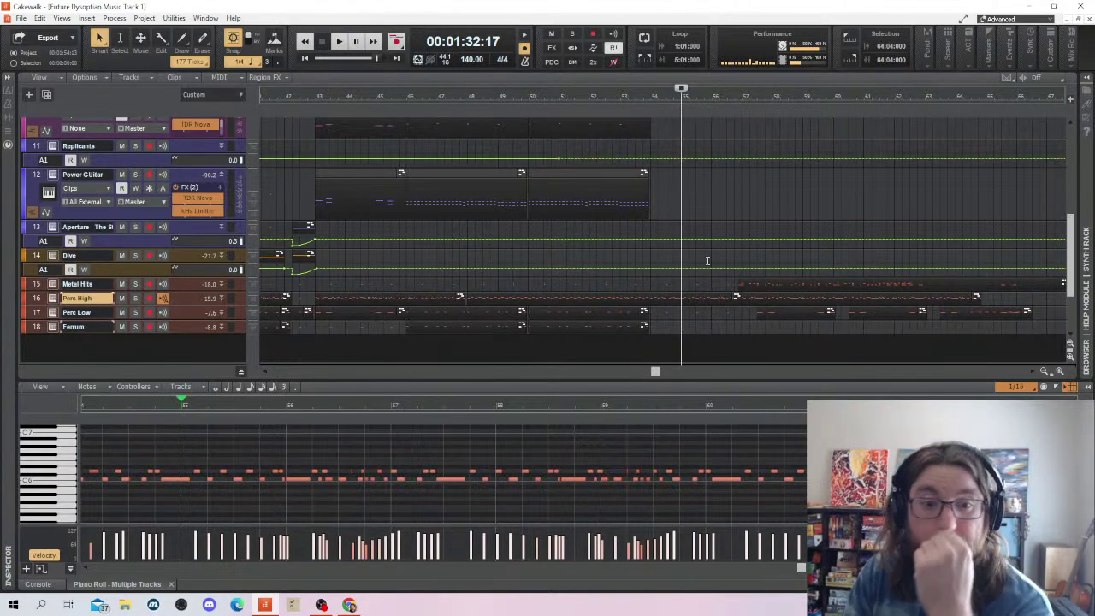
click(764, 282)
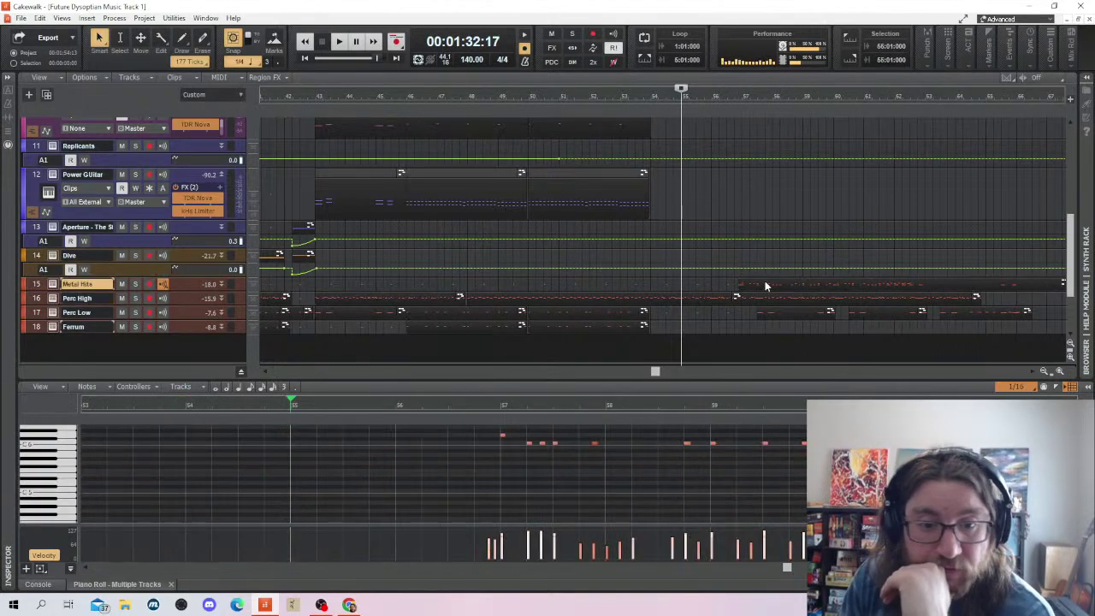
scroll(622, 449, up, 2)
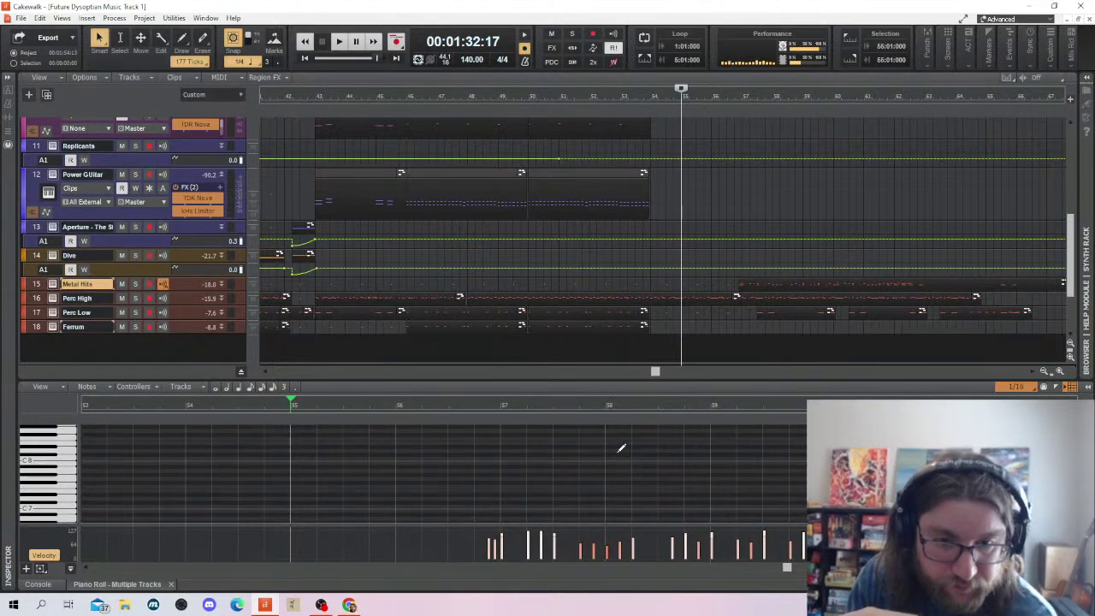
click(648, 278)
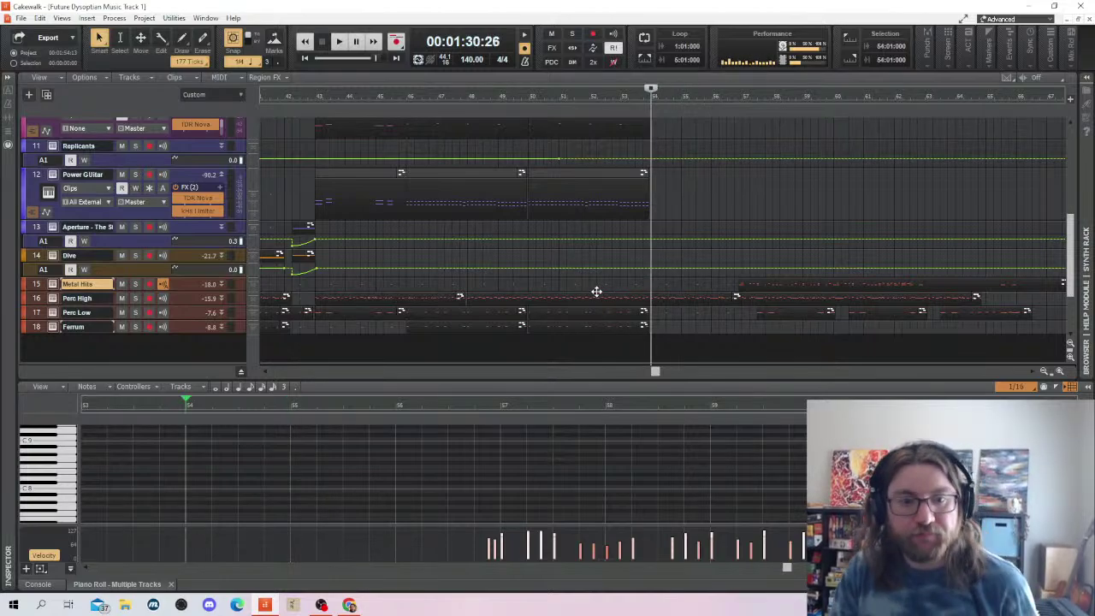
Extend the Perc Low pattern through measures 54 and 55 with more short hits, placing higher accents on beat 4 of each measure
click(650, 313)
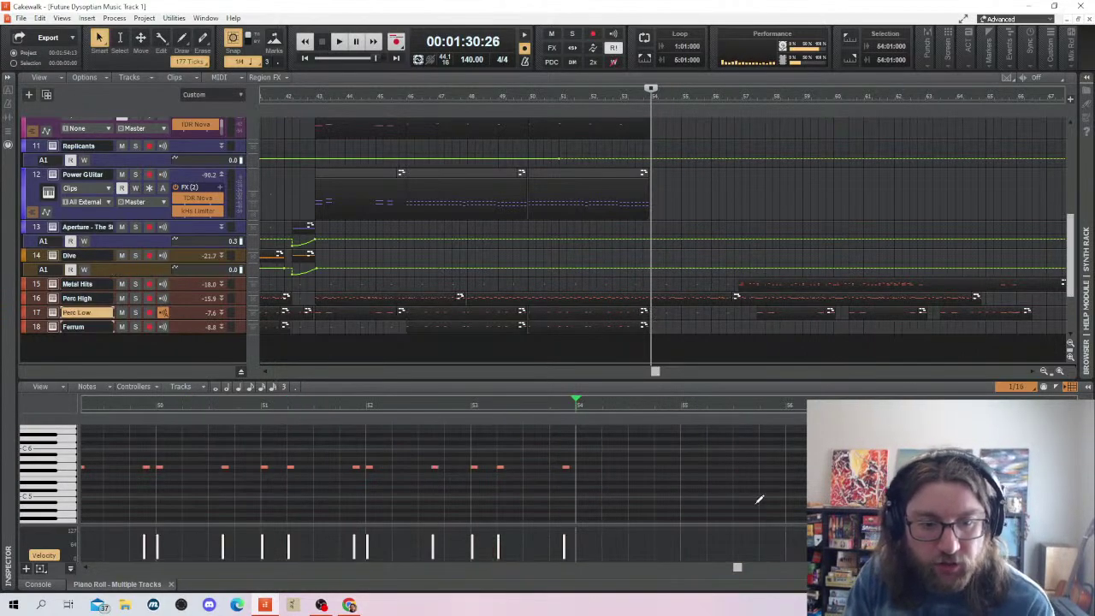
click(578, 466)
click(631, 466)
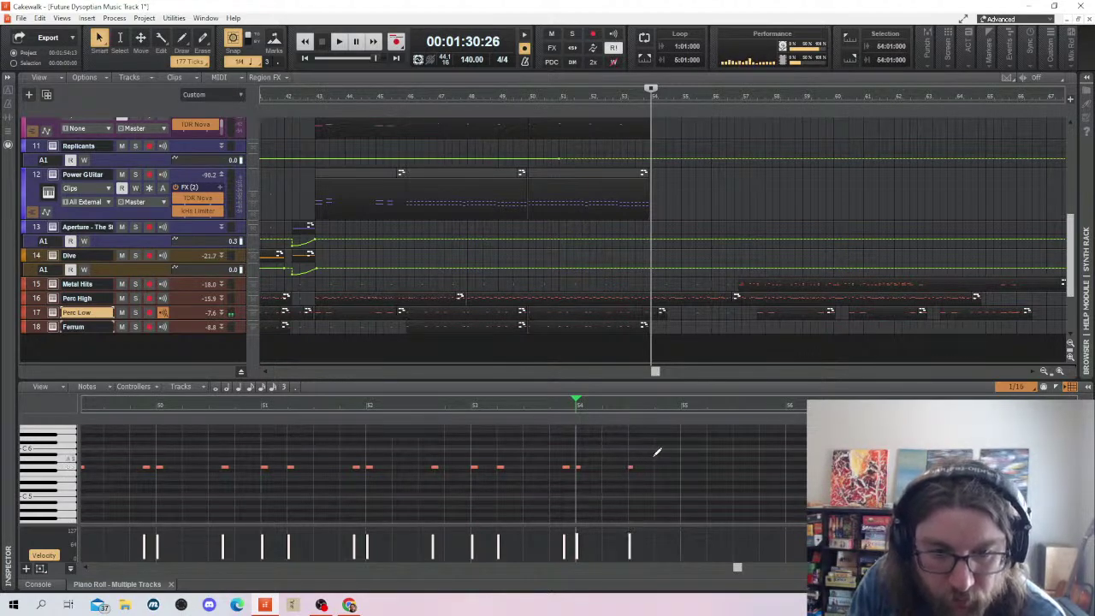
click(656, 460)
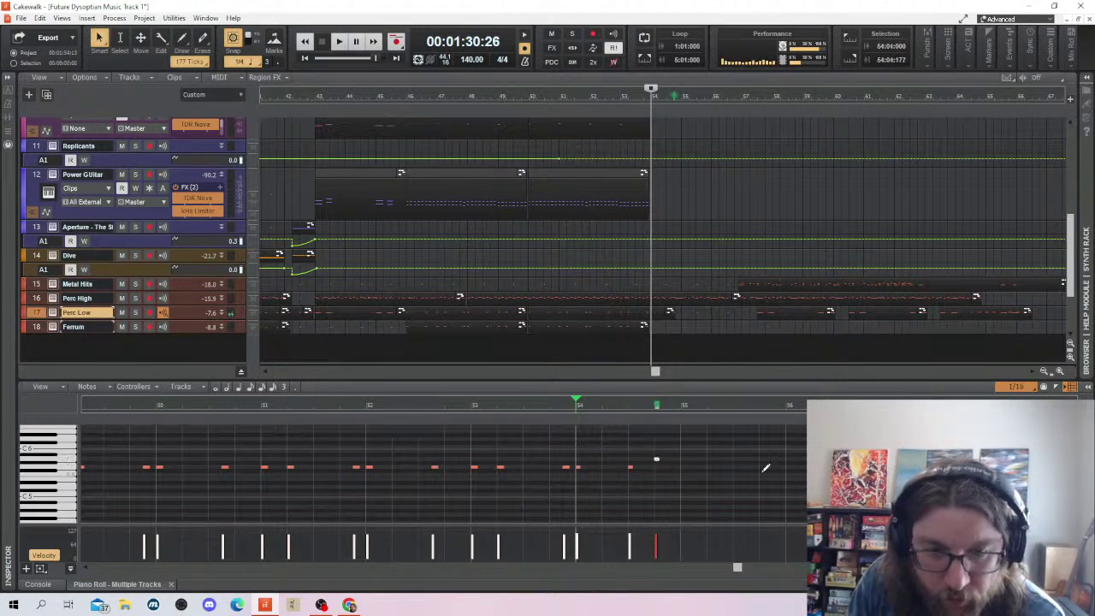
click(709, 467)
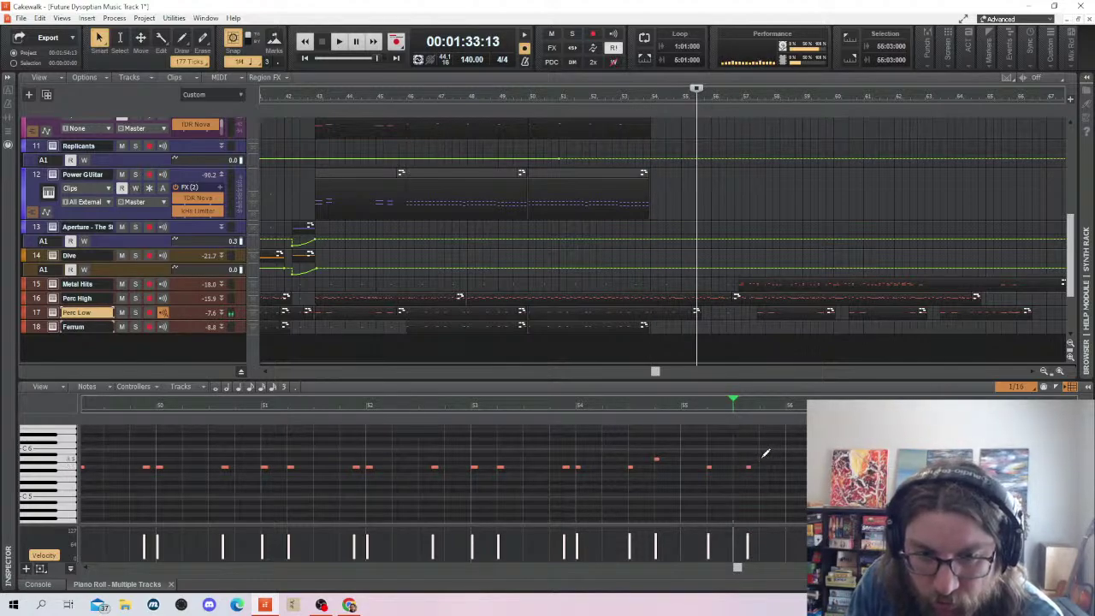
click(761, 460)
click(768, 466)
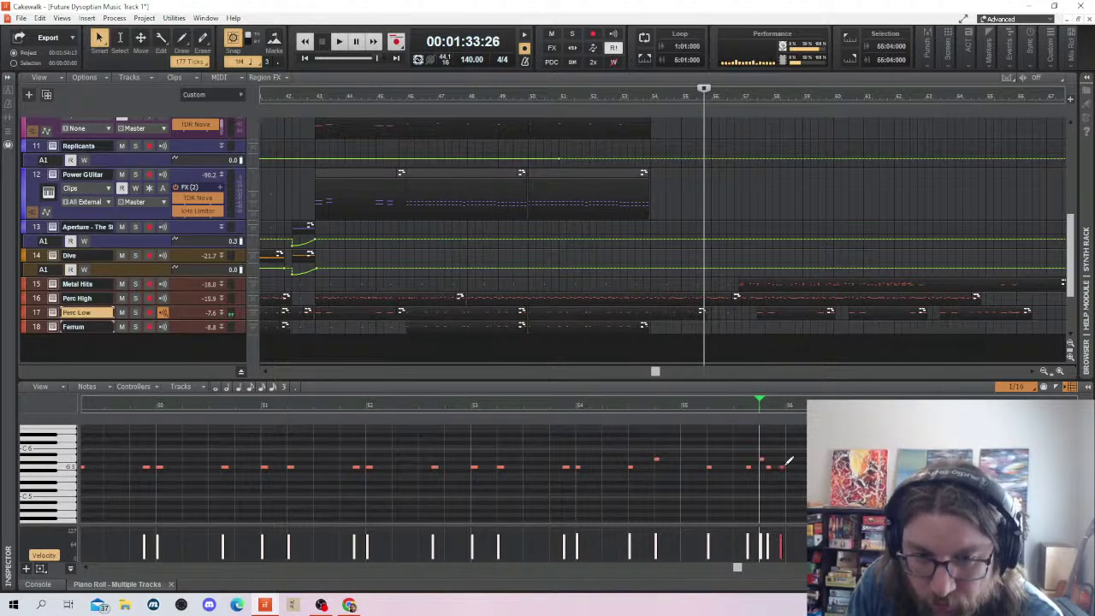
Finish the Perc Low fill with short hits leading into measure 56 and add lower notes from the start of that measure
right_click(786, 462)
click(789, 460)
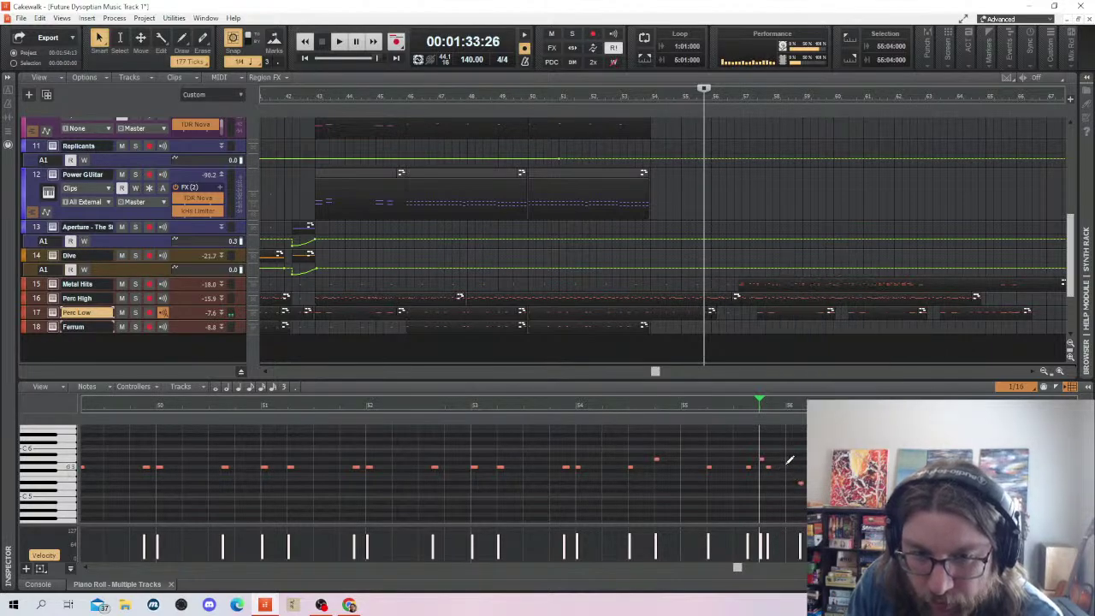
drag(800, 479, 787, 466)
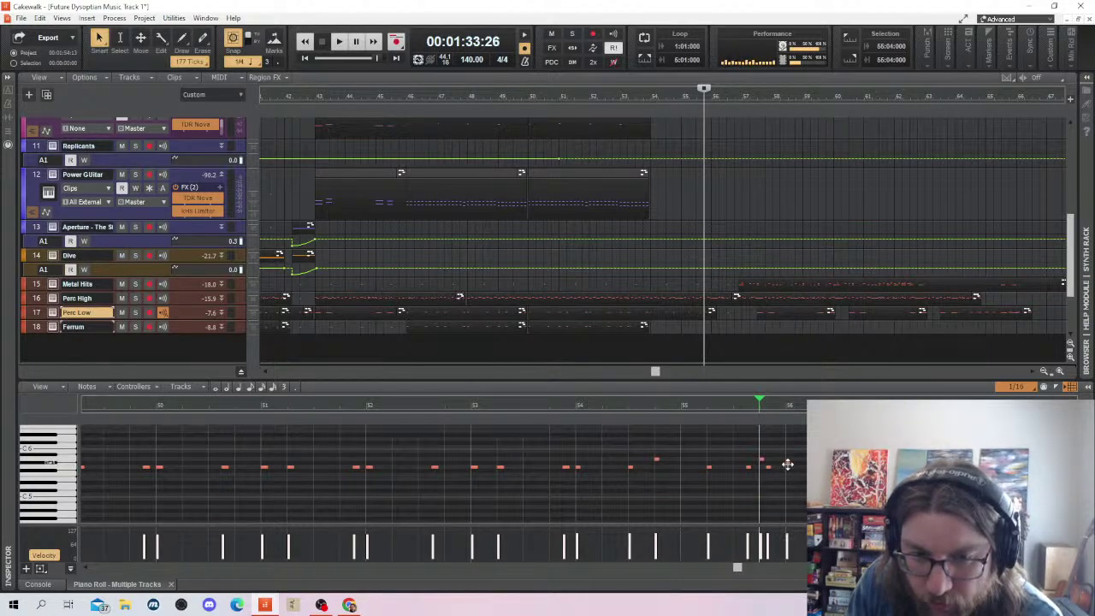
click(781, 467)
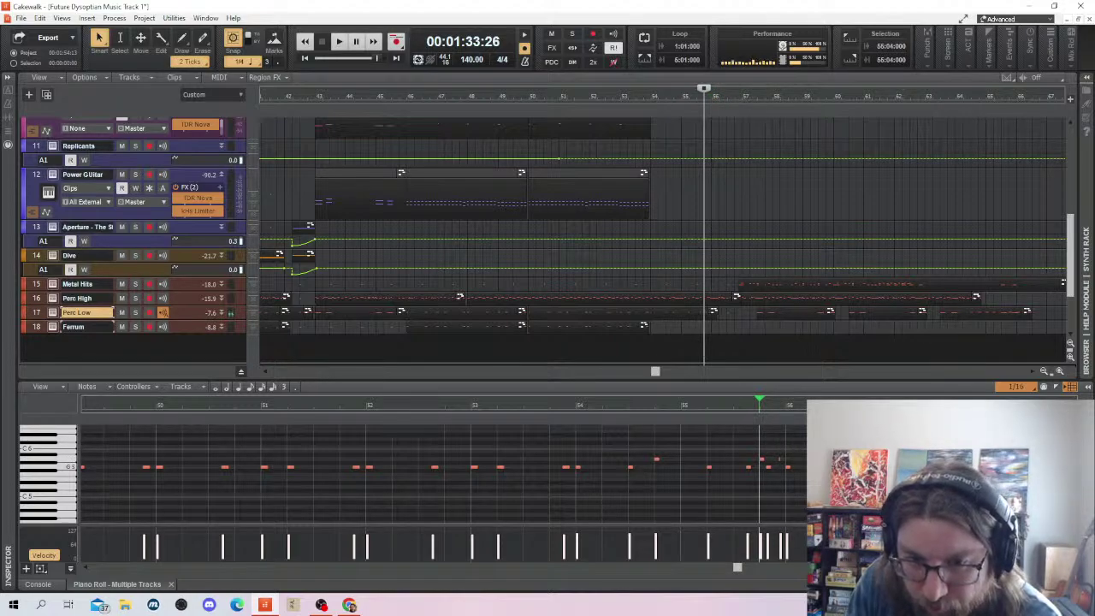
click(791, 487)
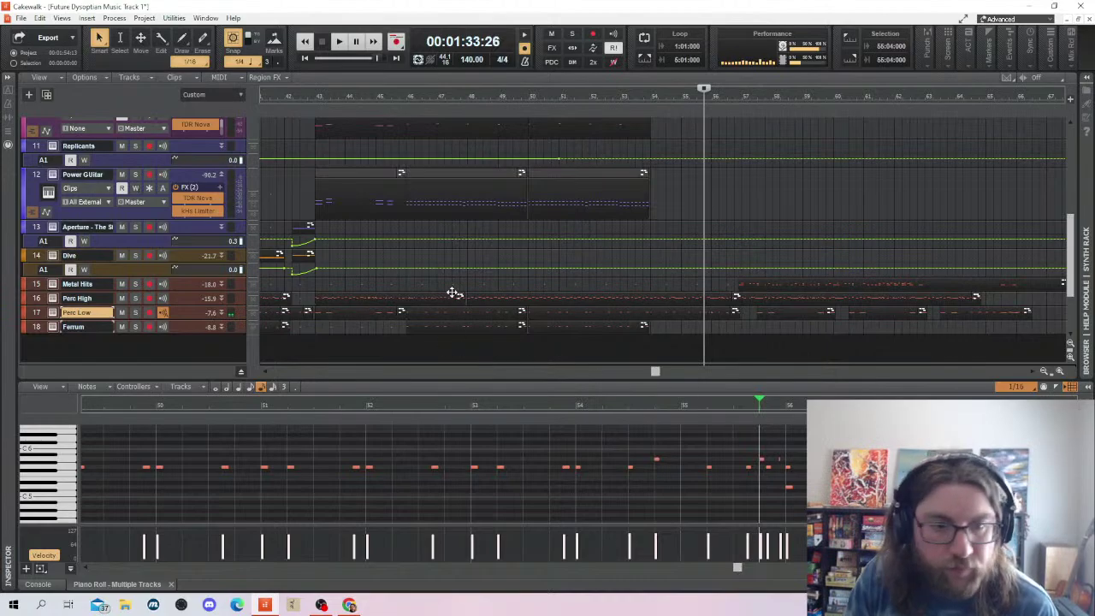
Play the transition from measure 53 past measure 57 to check the new Perc Low fill
click(524, 405)
key(space)
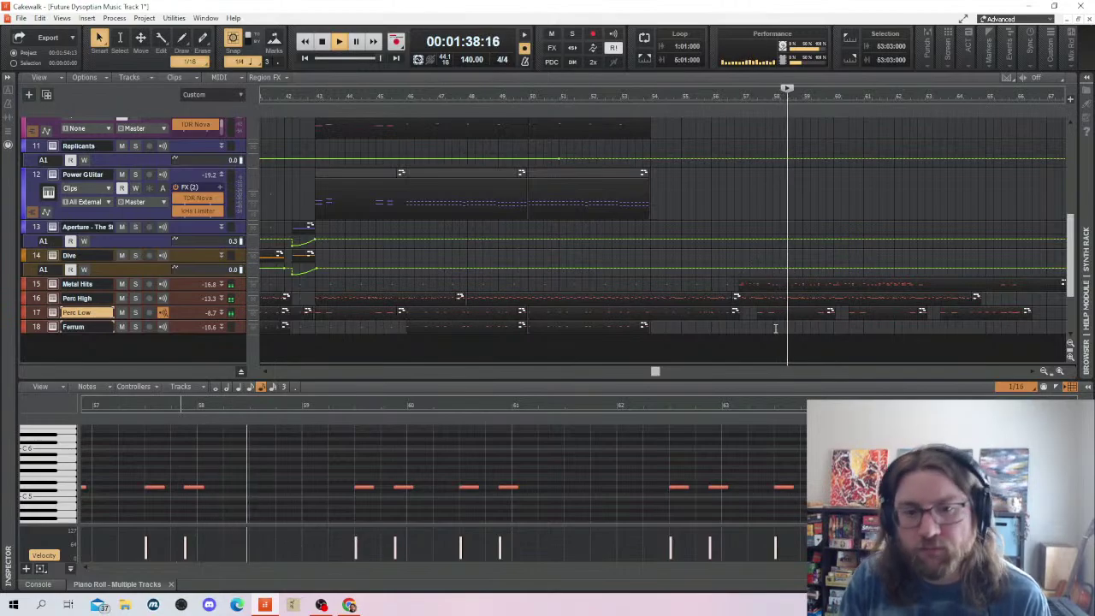
key(space)
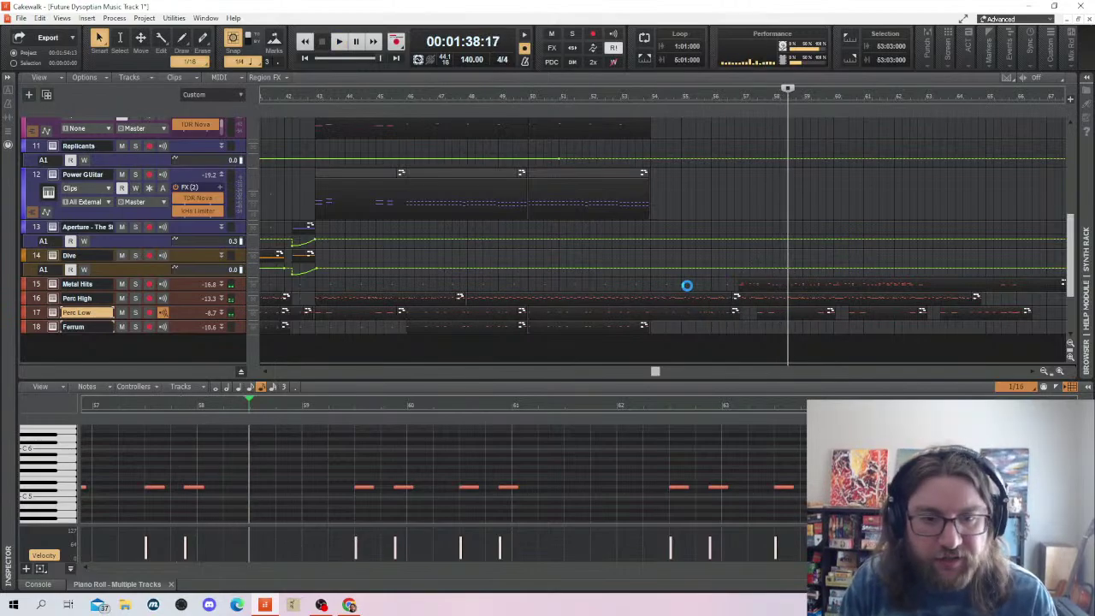
Copy the Dive clip that ends at measure 24 to start at measure 46, and play that passage back
click(612, 285)
scroll(635, 290, up, 5)
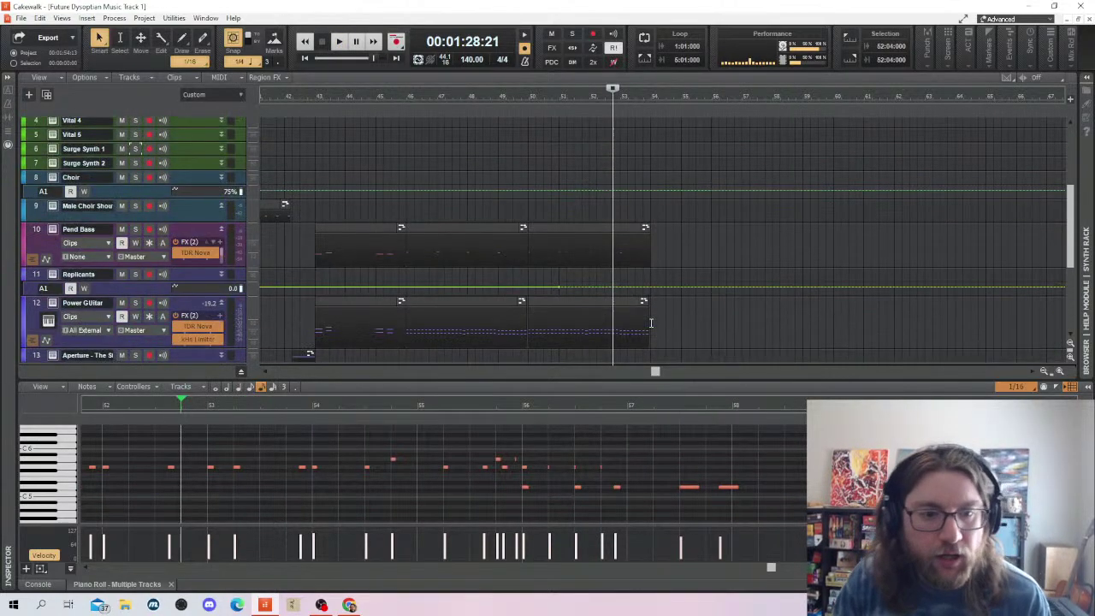
drag(653, 374, 580, 372)
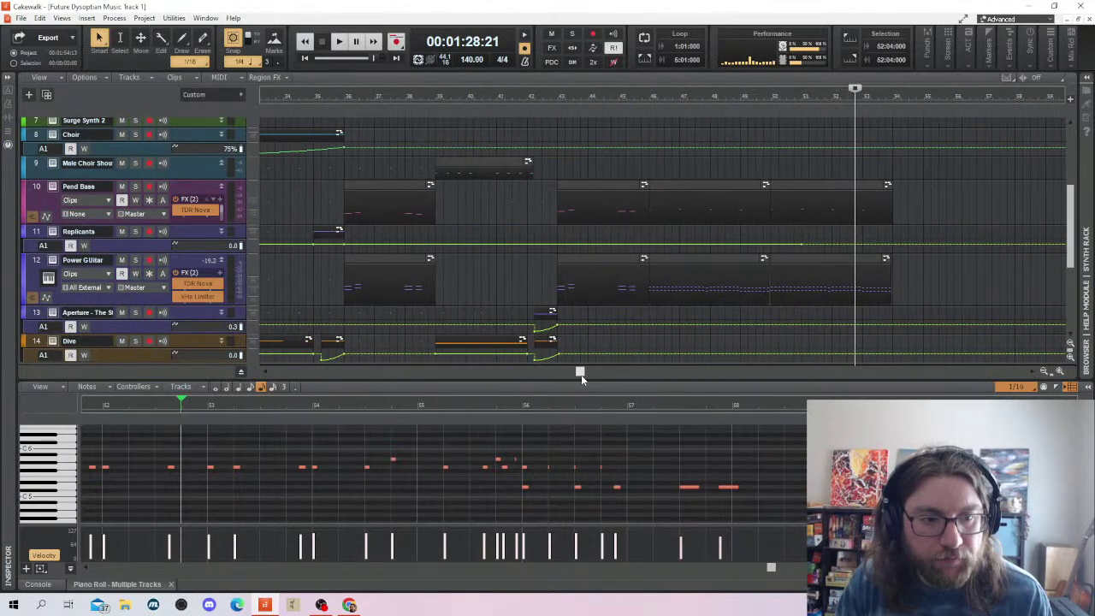
click(462, 340)
drag(581, 371, 477, 372)
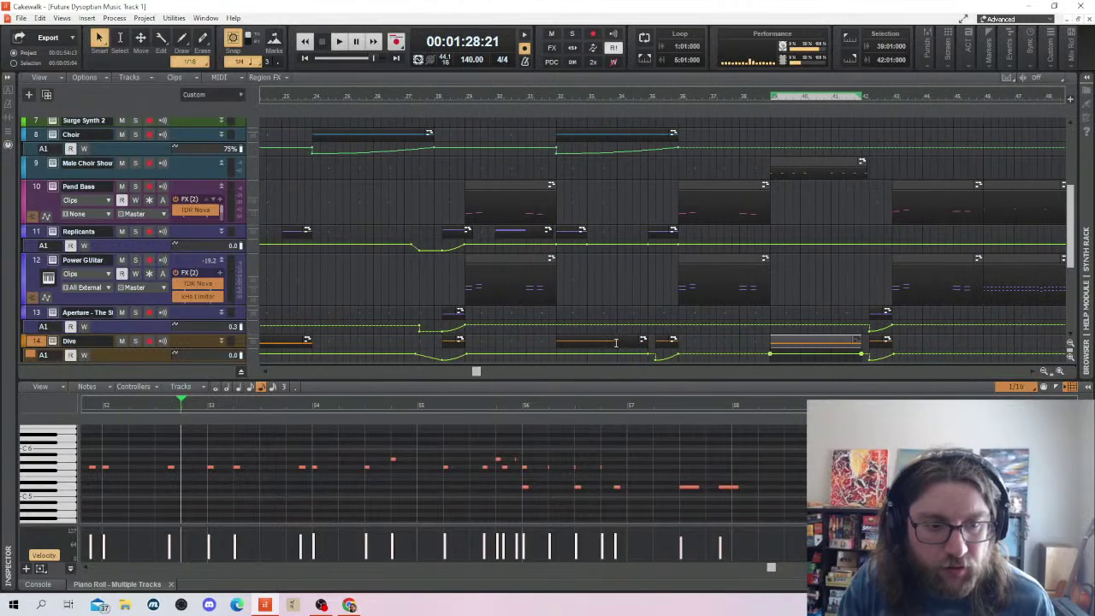
click(270, 339)
drag(274, 340, 962, 340)
key(space)
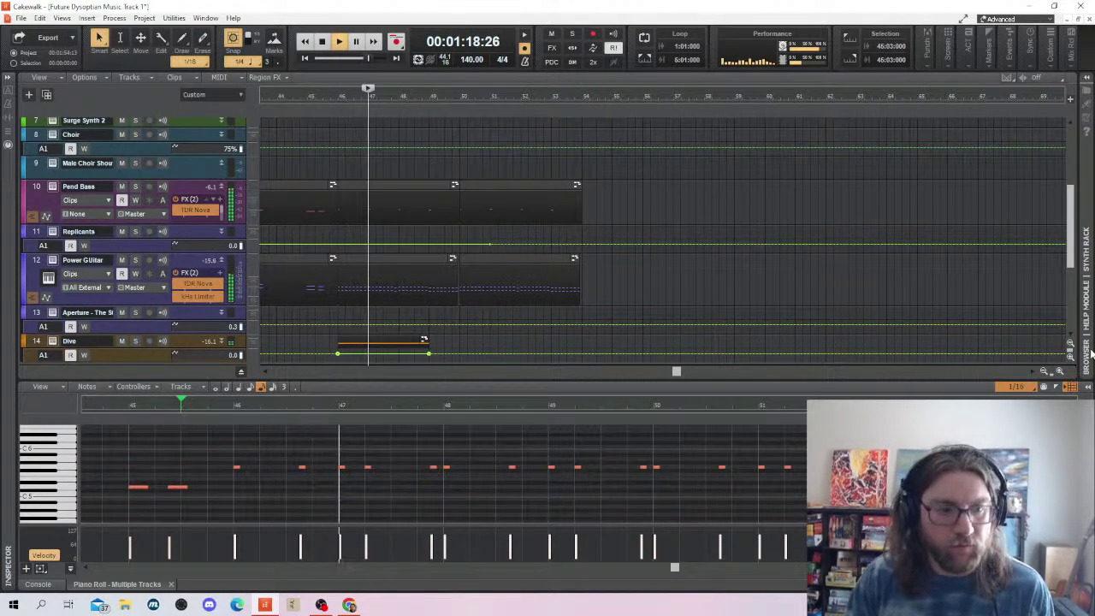
scroll(868, 182, down, 4)
scroll(688, 274, up, 4)
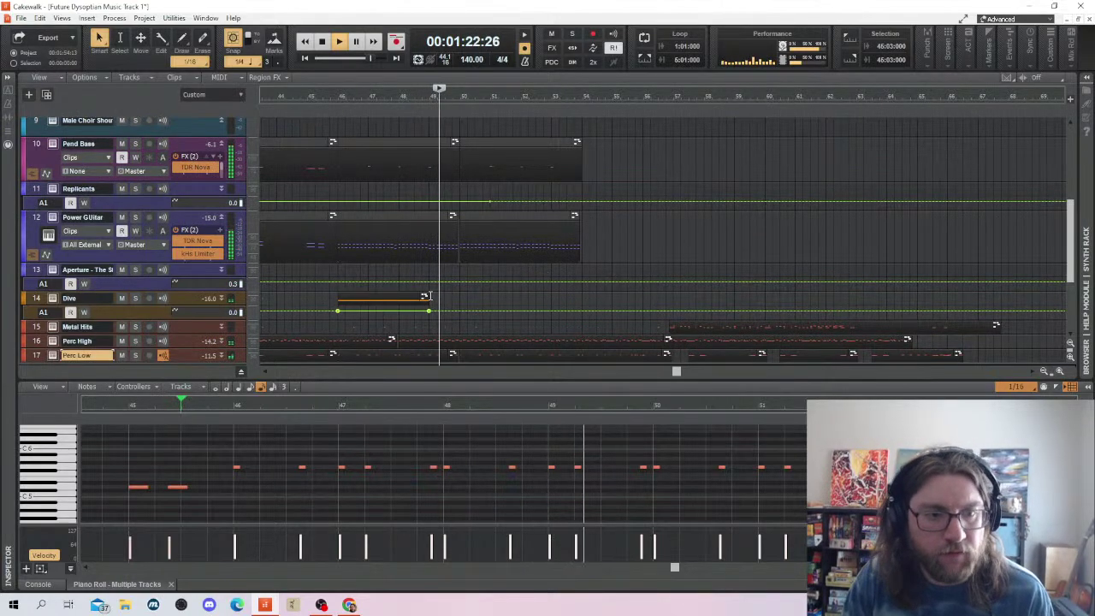
Raise both sustained notes of the Dive clip at measure 46 by about six semitones and play the section back
click(386, 298)
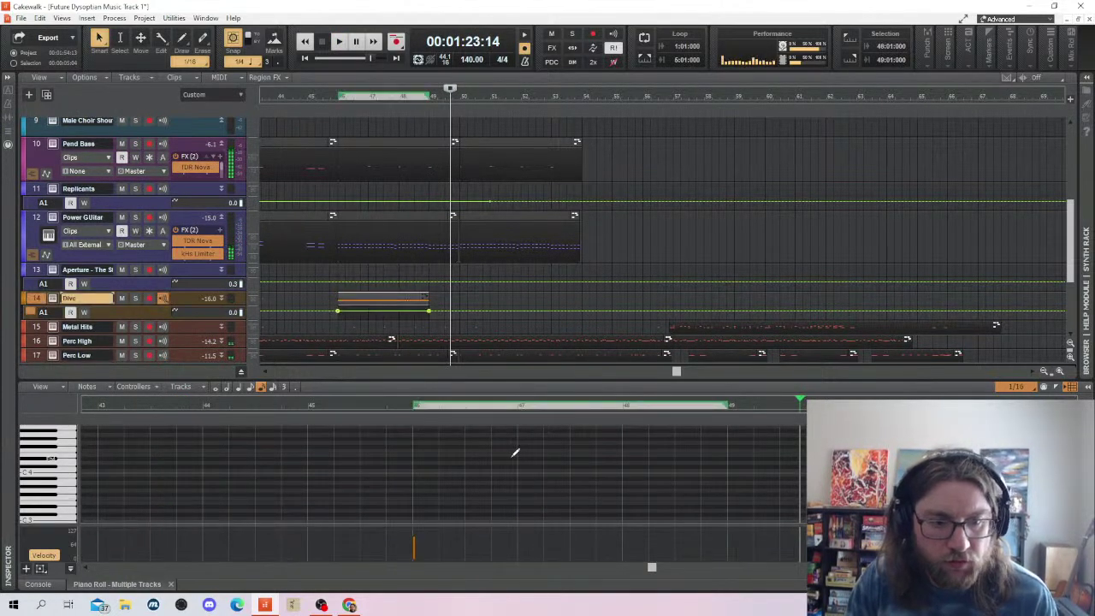
scroll(513, 455, down, 5)
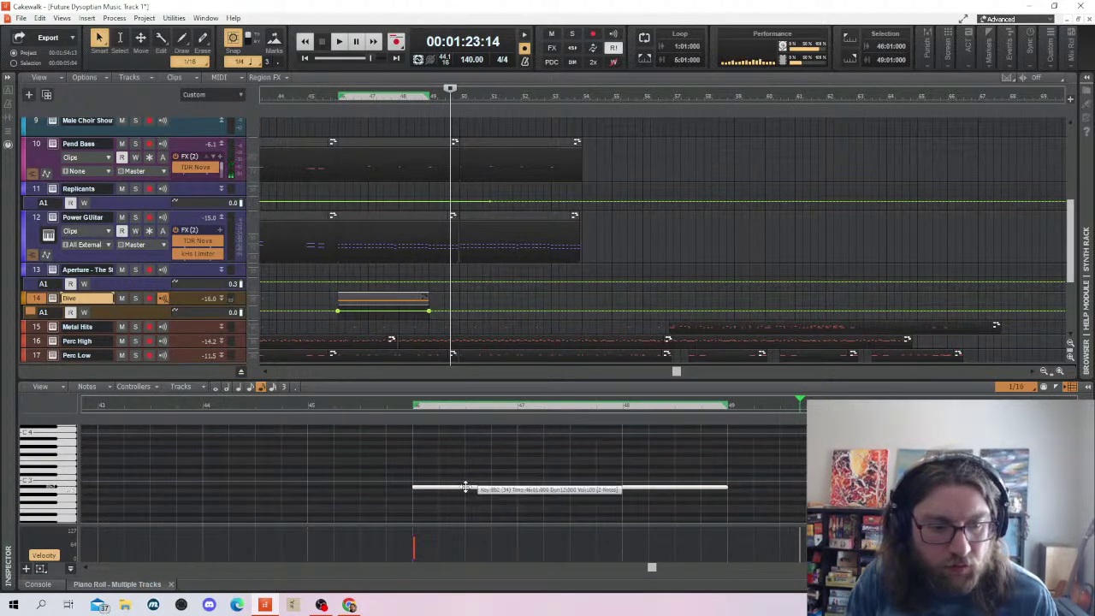
scroll(470, 484, down, 2)
scroll(470, 474, up, 2)
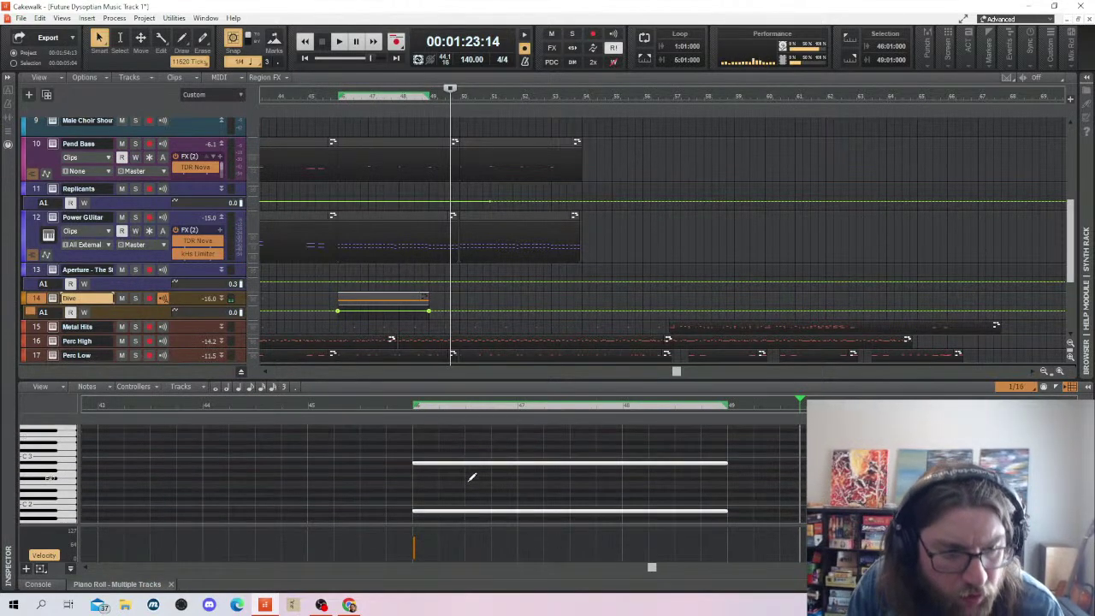
drag(450, 507, 445, 481)
click(467, 322)
key(space)
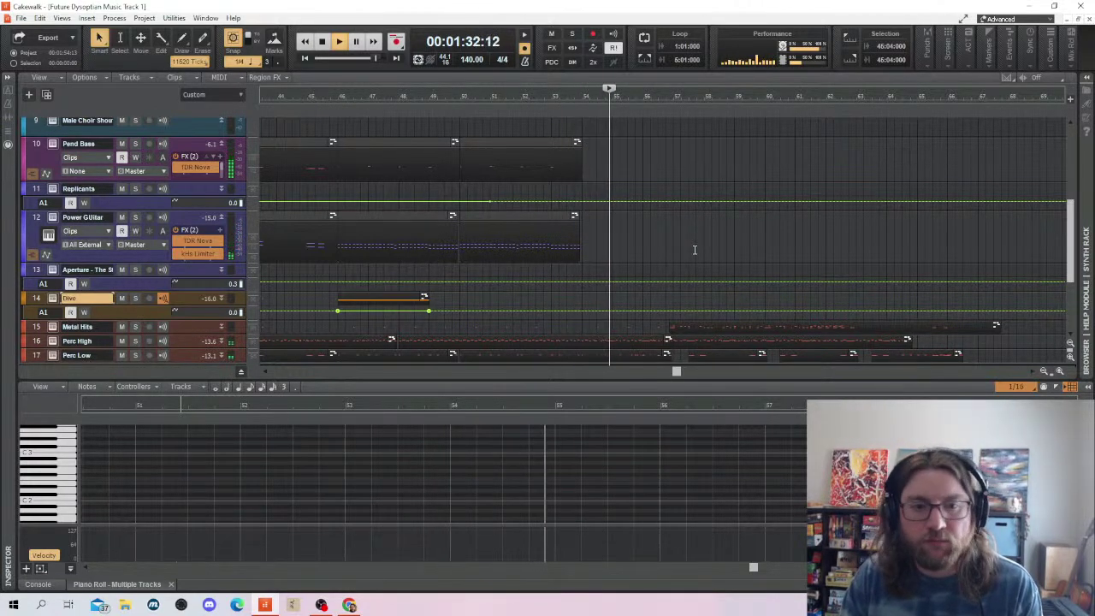
key(space)
Copy the transposed Dive clip to start at measure 54 and play back the section from measure 45
click(370, 296)
drag(369, 296, 613, 296)
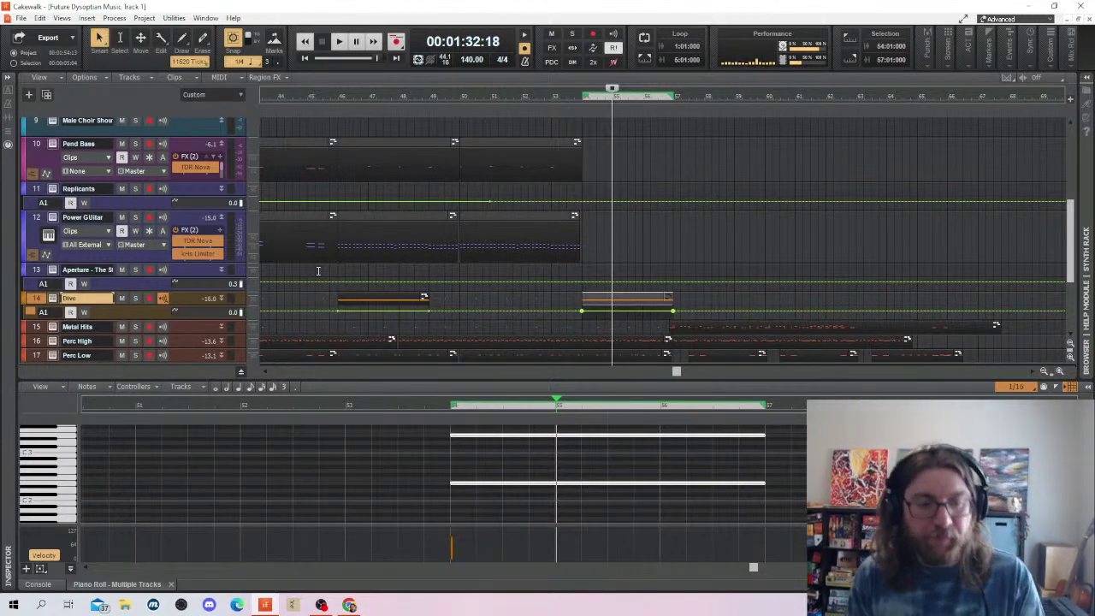
click(330, 272)
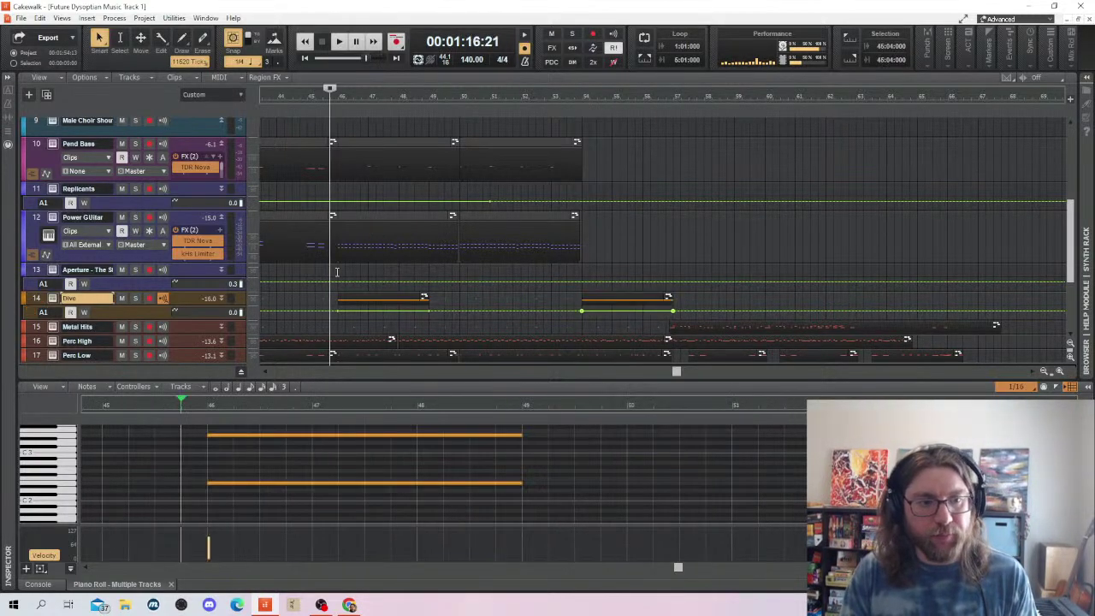
key(space)
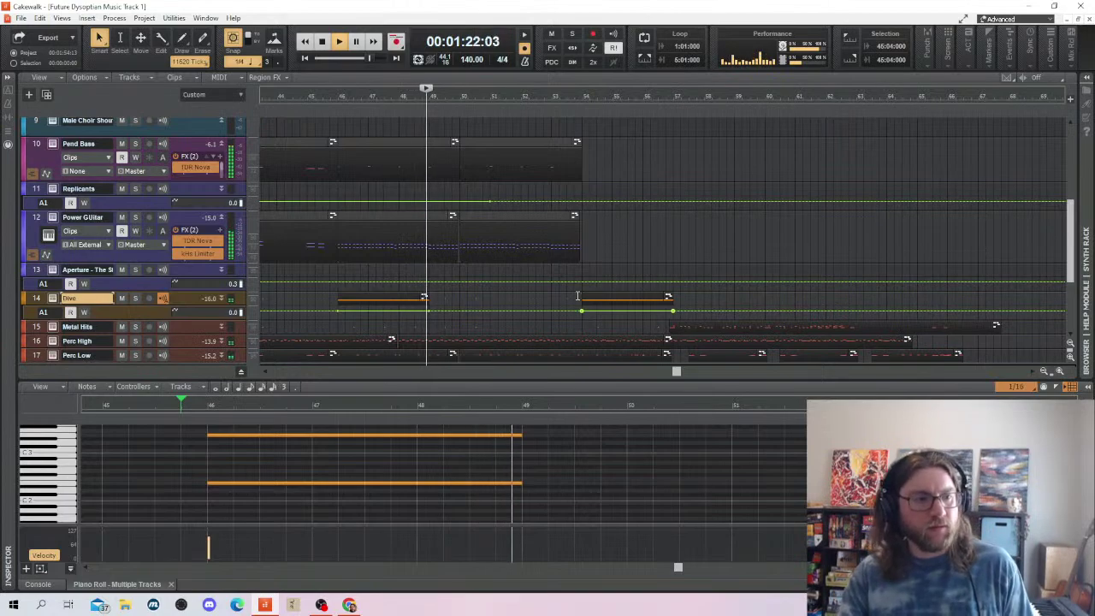
scroll(668, 208, down, 5)
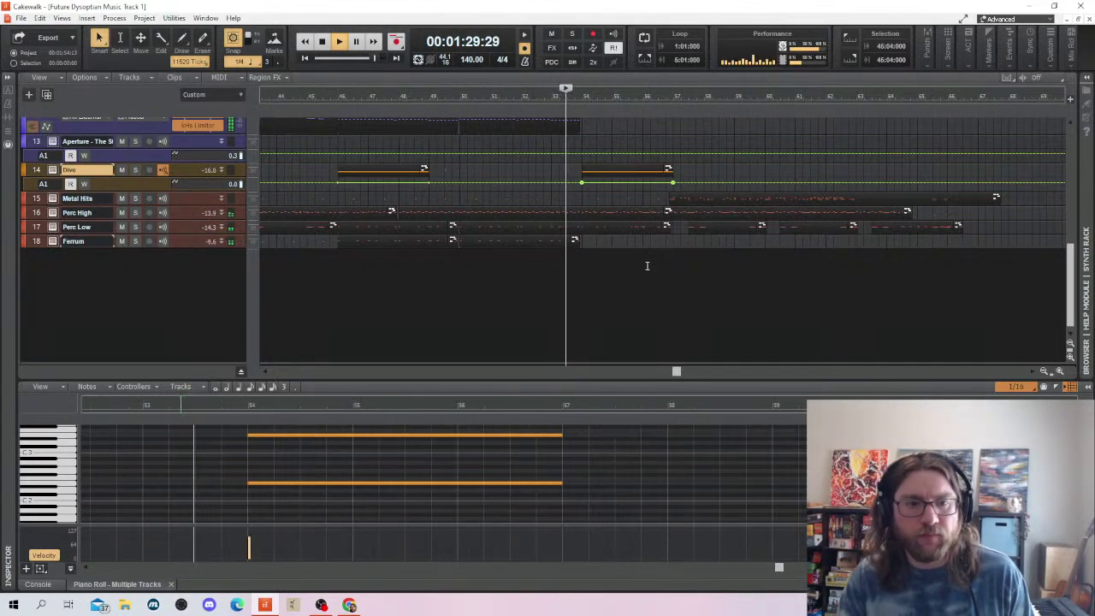
scroll(648, 264, up, 4)
scroll(724, 308, down, 3)
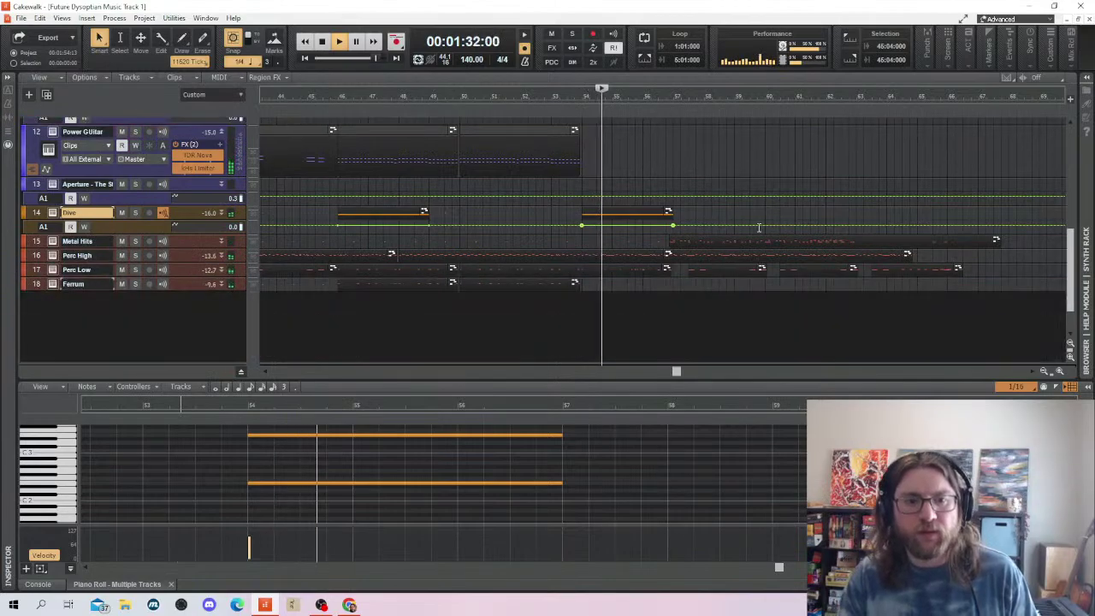
Delete the Dive clip at measure 46 and play the transition again from measure 53
click(405, 207)
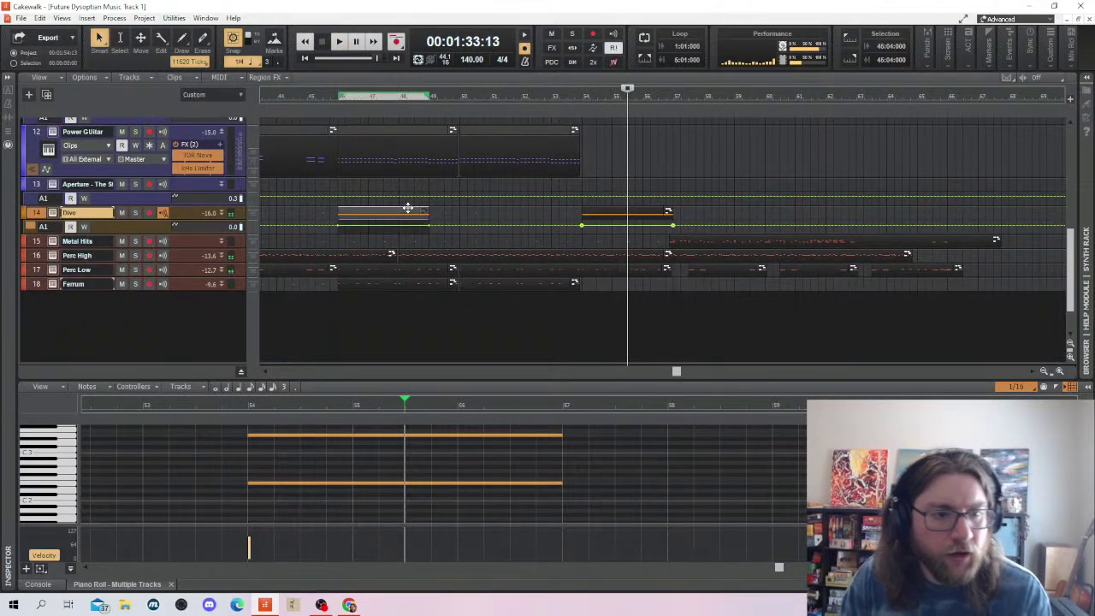
key(Delete)
key(space)
key(space)
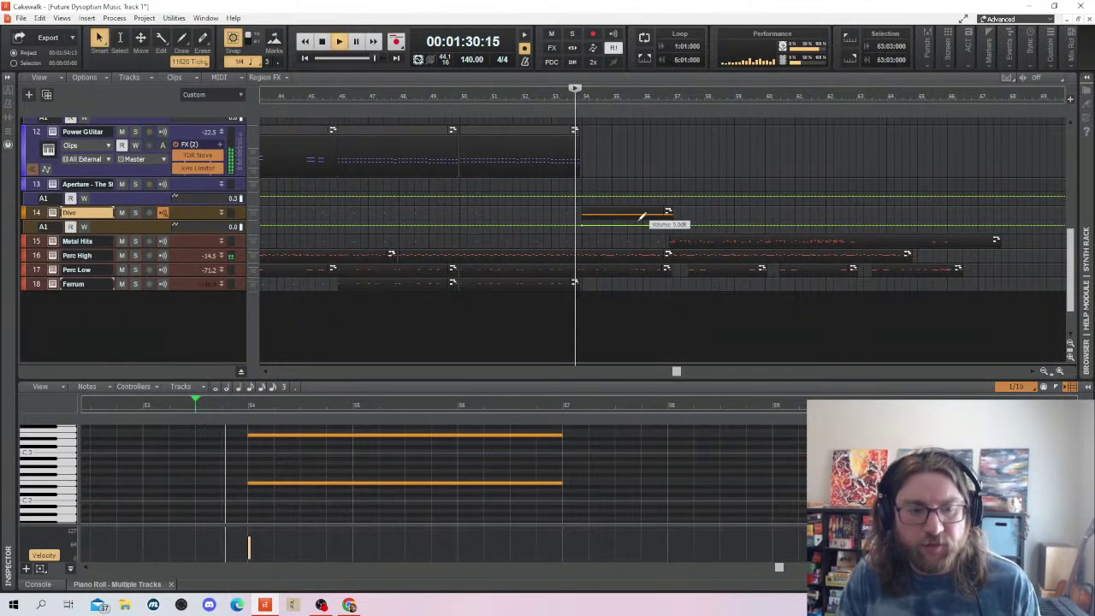
scroll(656, 223, up, 3)
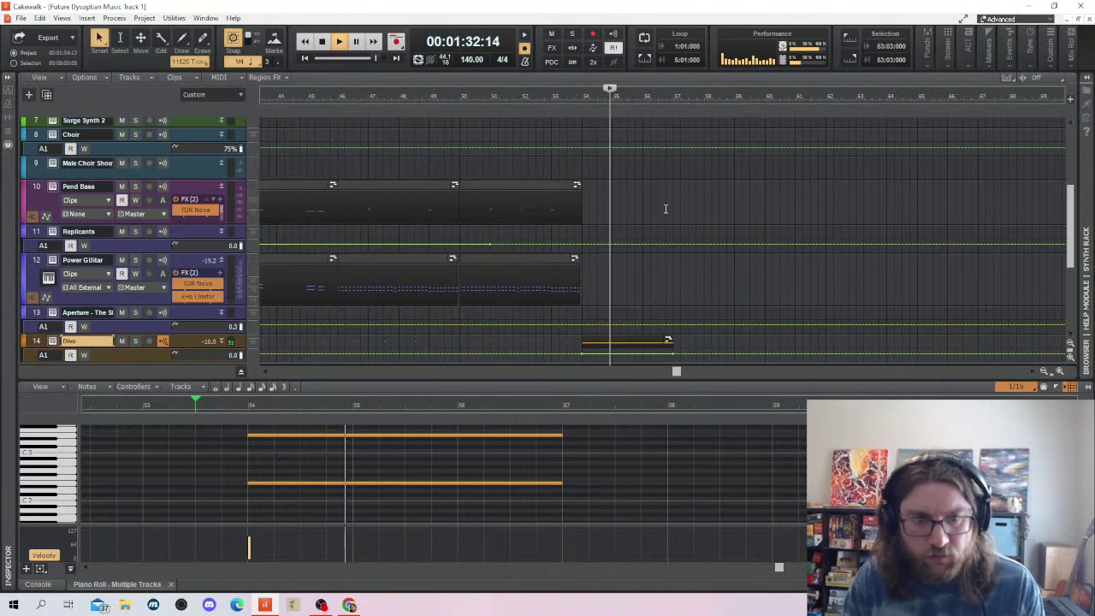
scroll(685, 209, down, 4)
scroll(713, 200, up, 5)
scroll(684, 203, down, 4)
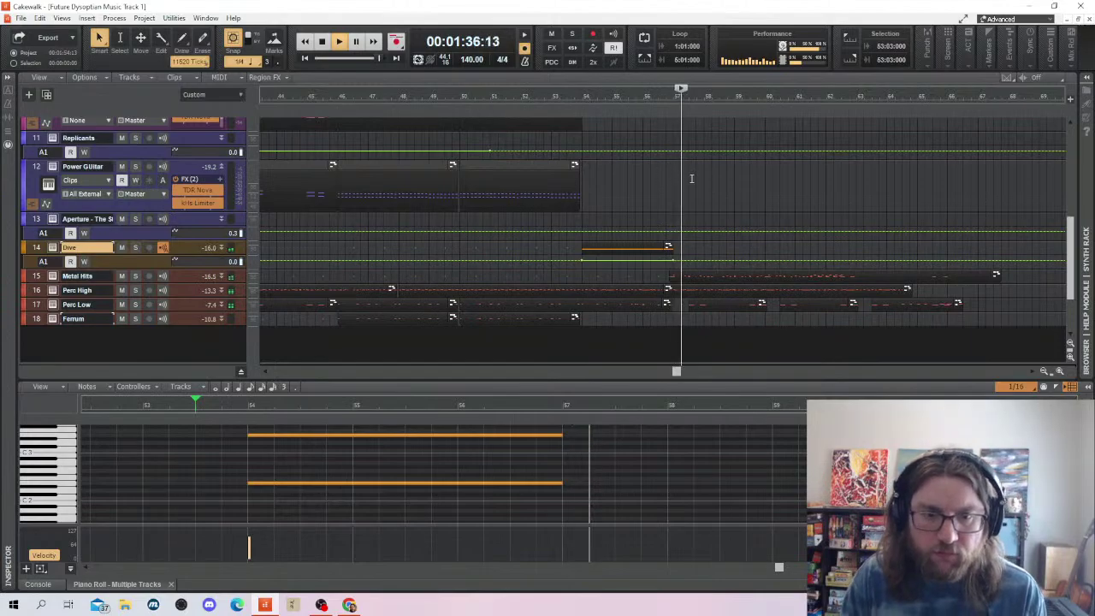
Stop playback and examine which instrument tracks are empty between measures 54 and 57
key(space)
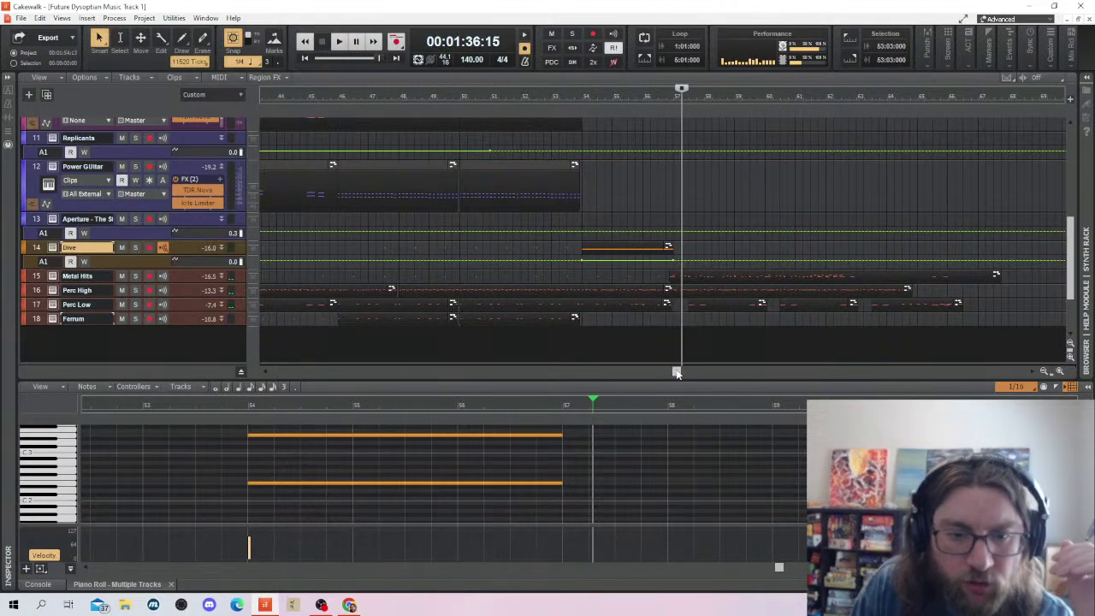
drag(676, 372, 613, 371)
scroll(617, 312, up, 5)
scroll(634, 296, down, 4)
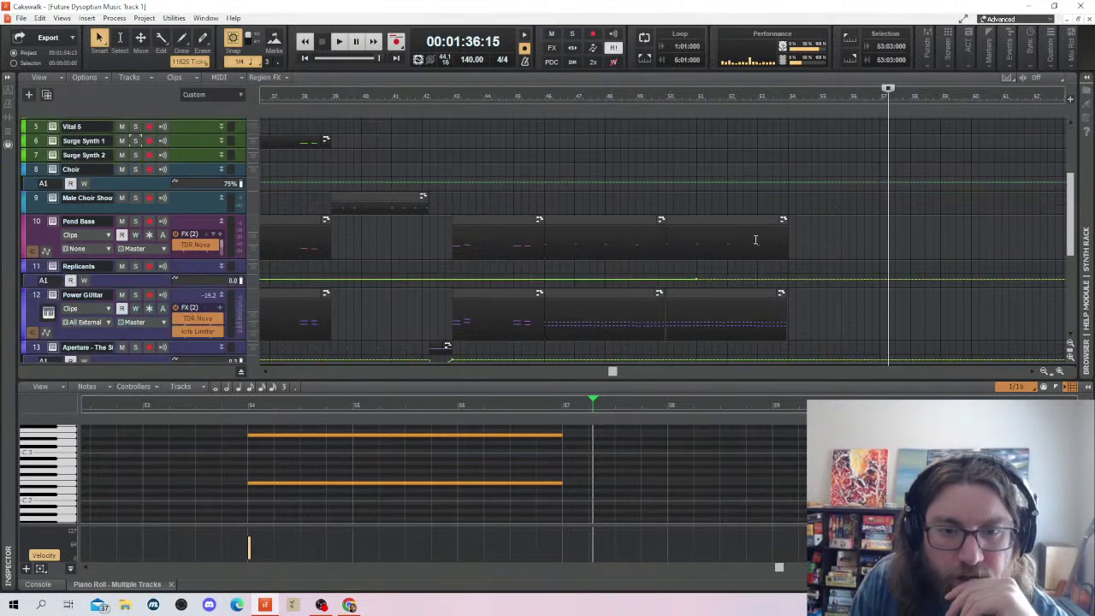
scroll(785, 230, up, 2)
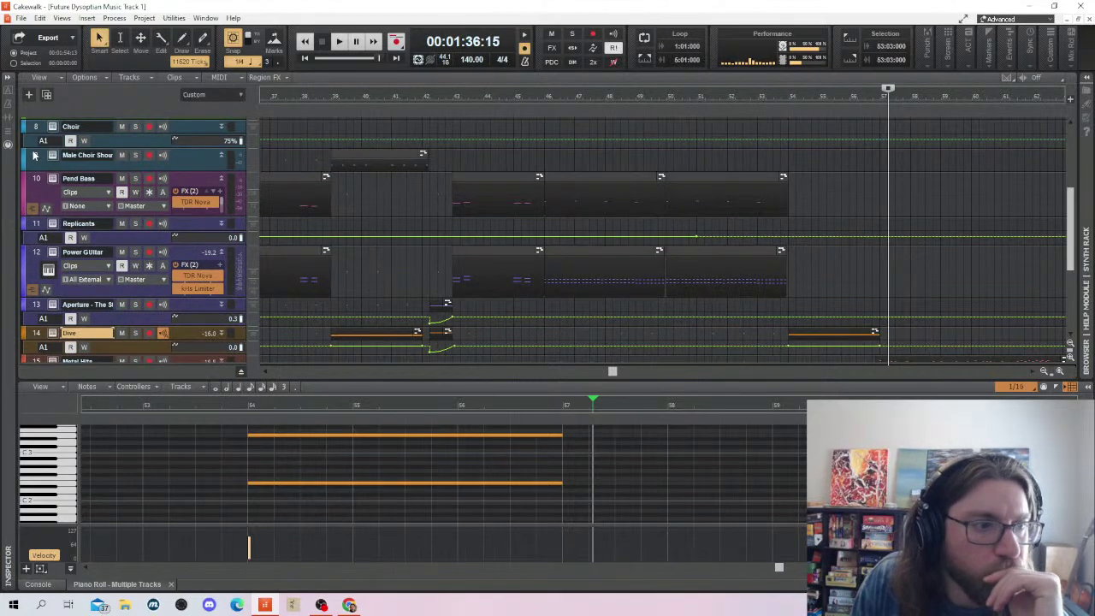
scroll(35, 155, up, 3)
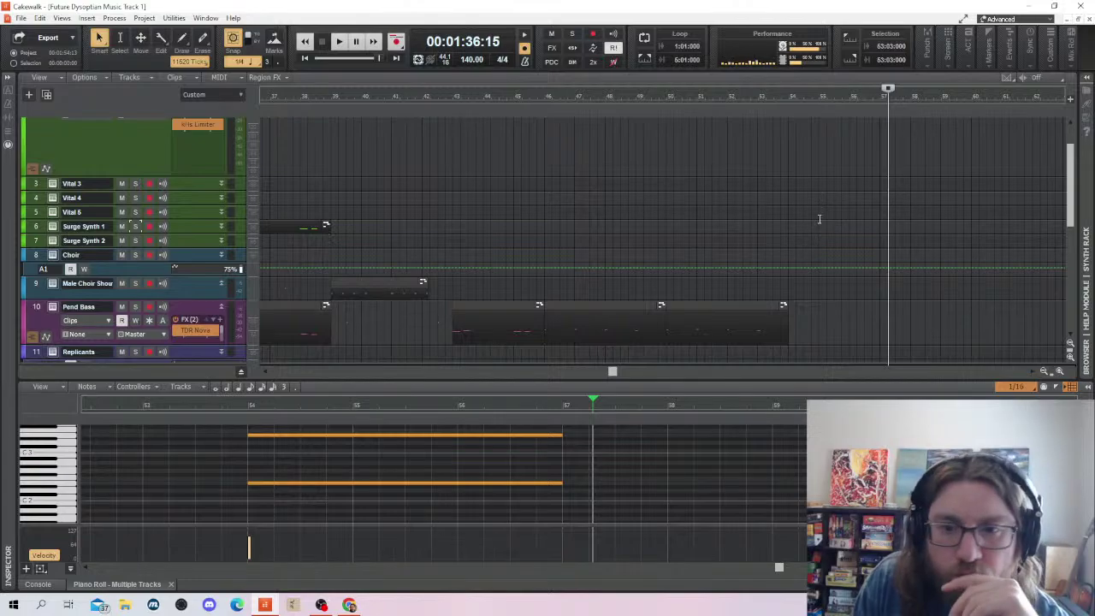
scroll(824, 215, down, 3)
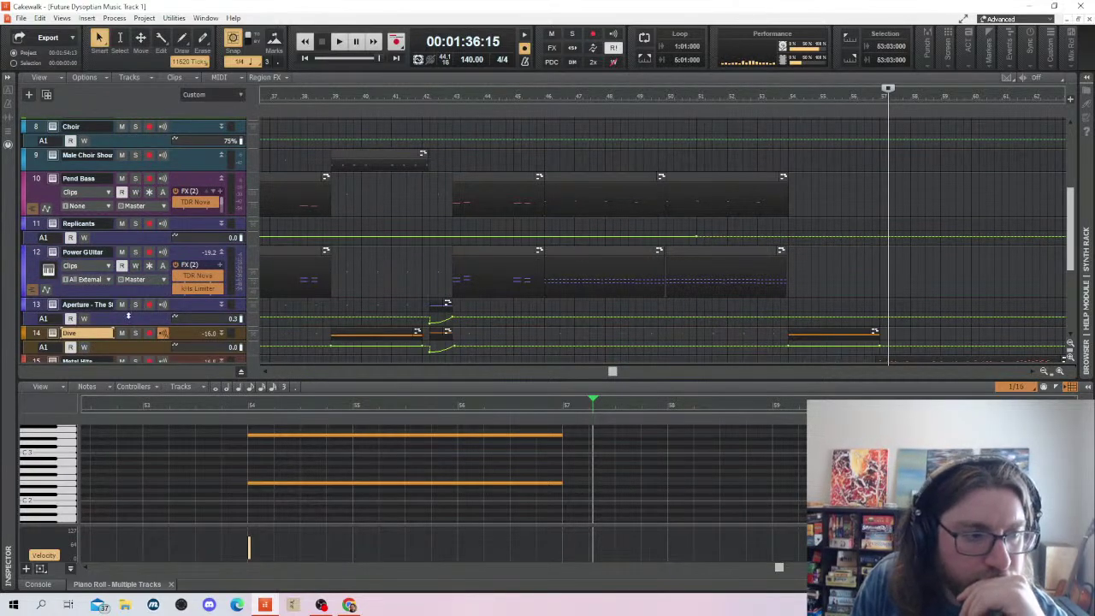
Check the Replicants and Pend Bass tracks around measures 54 and 55 as candidates for an added transition sound
click(36, 306)
click(35, 223)
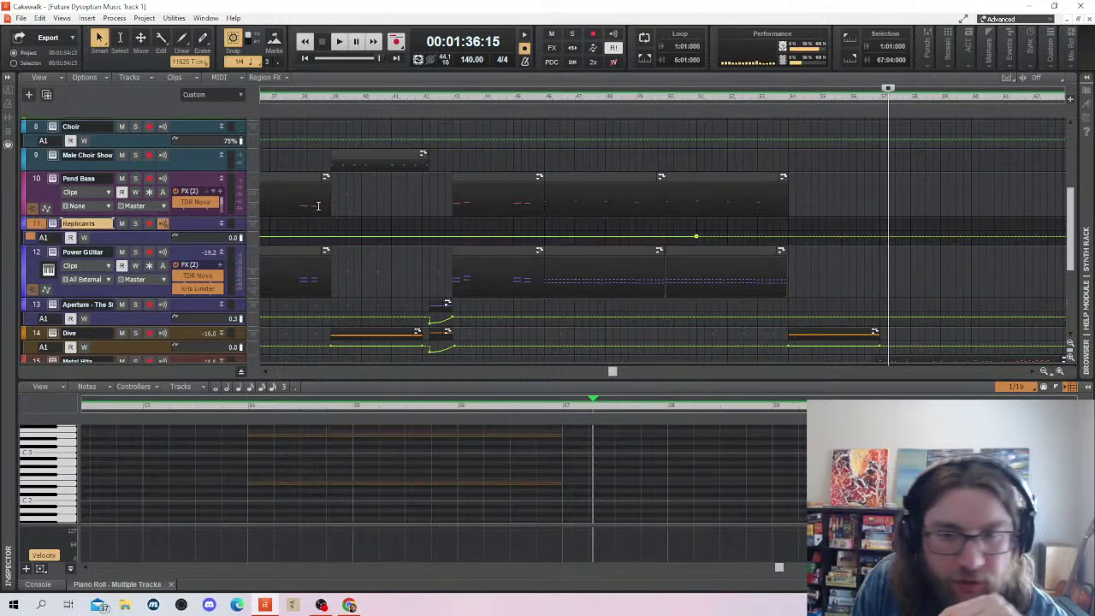
click(821, 201)
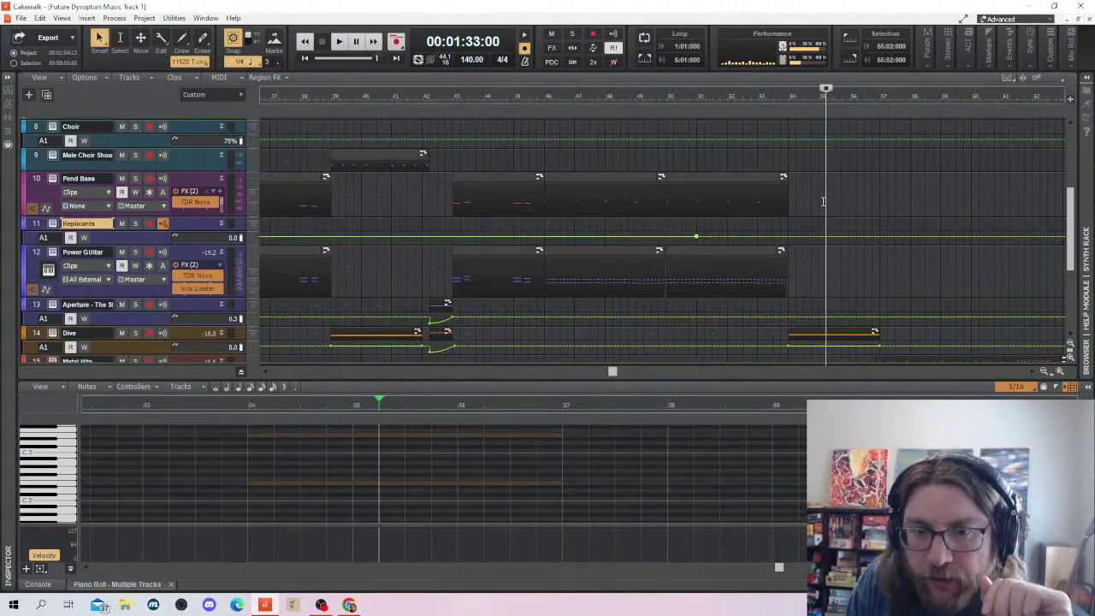
scroll(607, 470, down, 3)
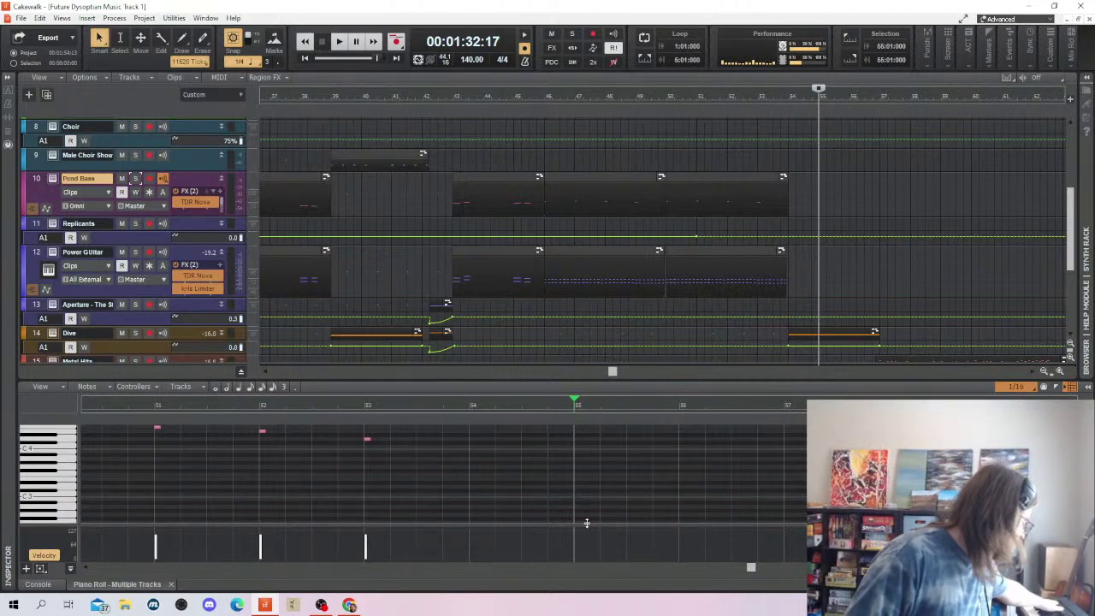
click(34, 224)
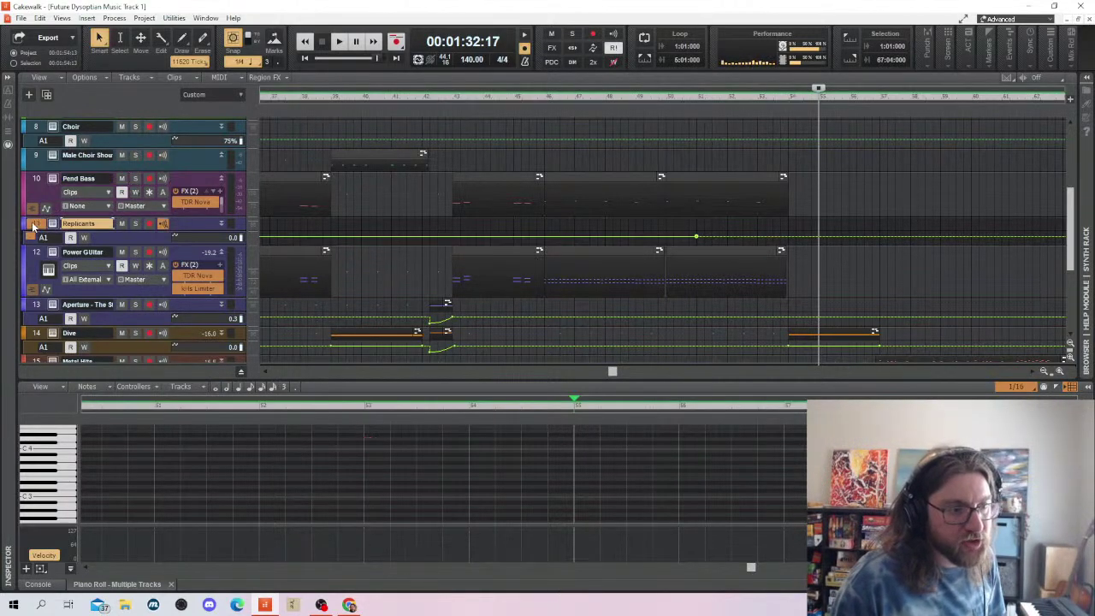
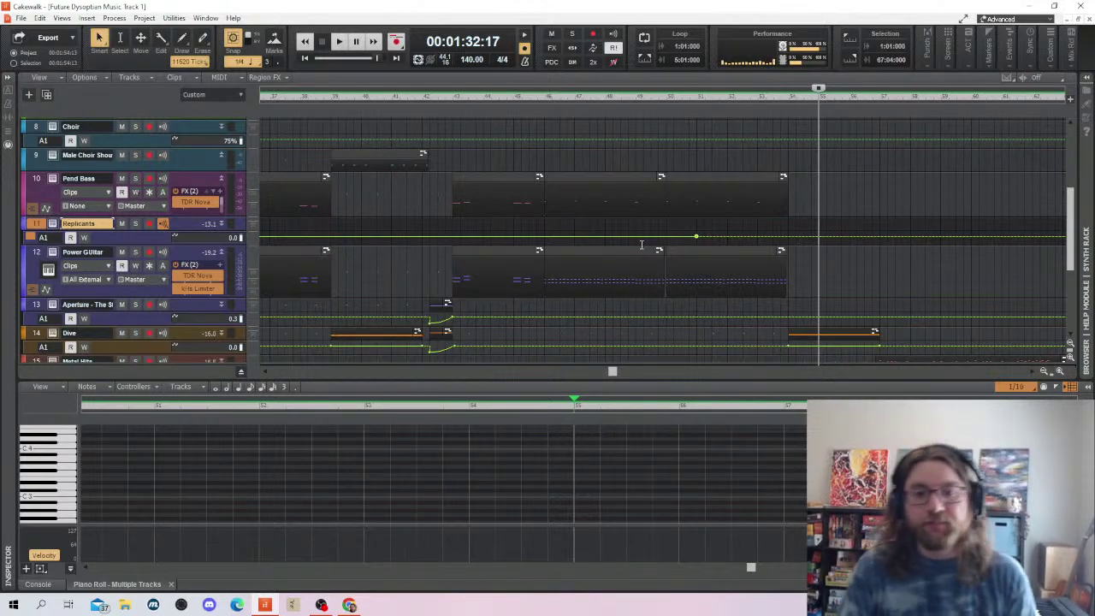
click(787, 167)
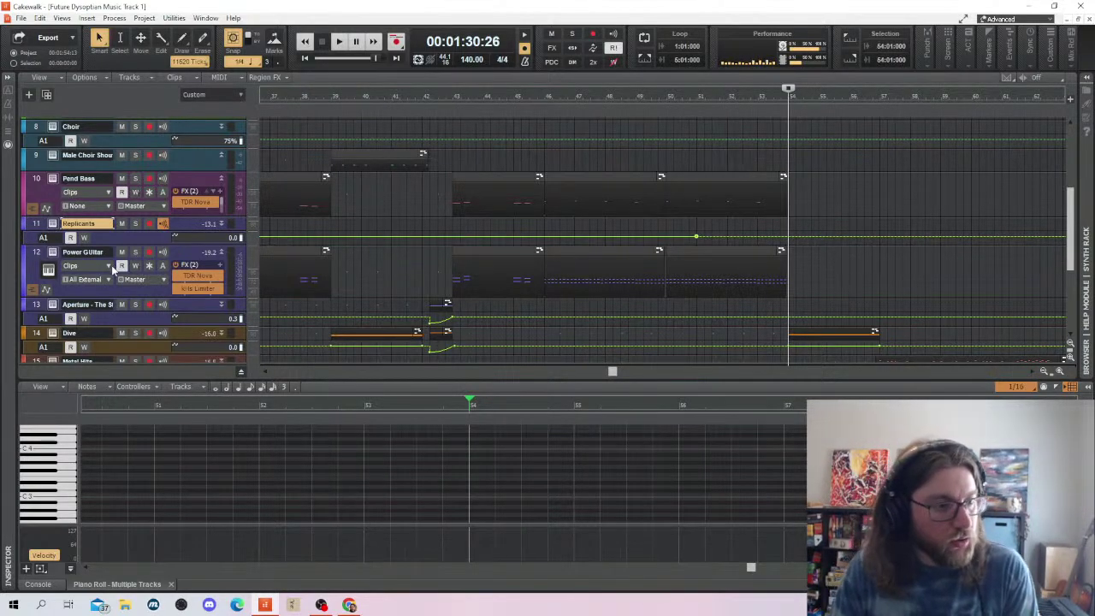
click(789, 202)
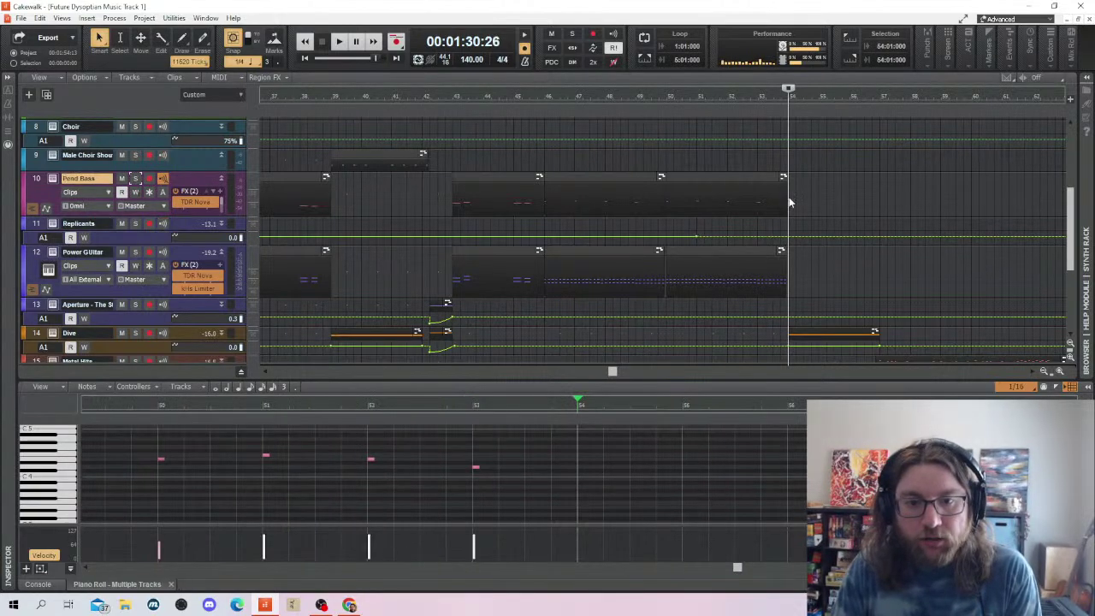
click(834, 199)
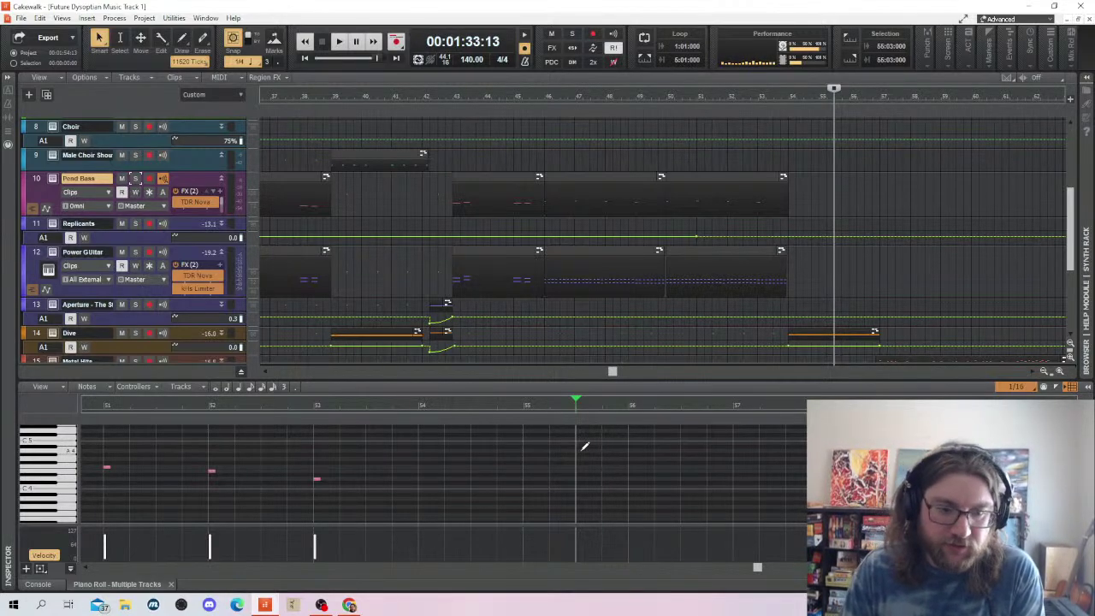
drag(581, 446, 673, 446)
key(ctrl+z)
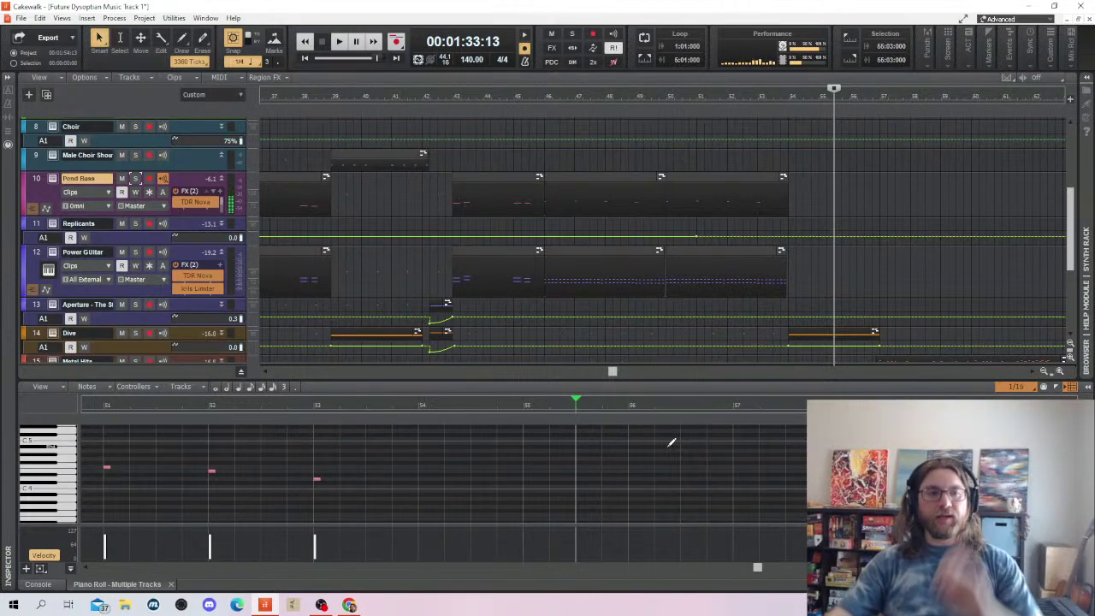
On the Replicants track, draw a sustained note from the middle of measure 55 to measure 57 and add an adjacent note of equal length
click(52, 224)
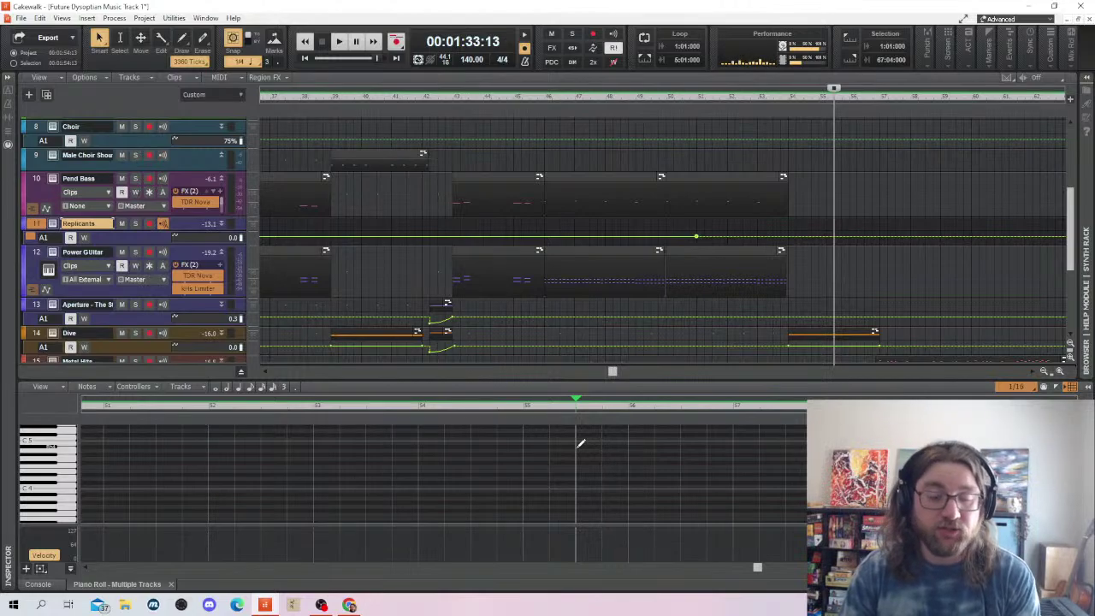
drag(578, 449, 733, 450)
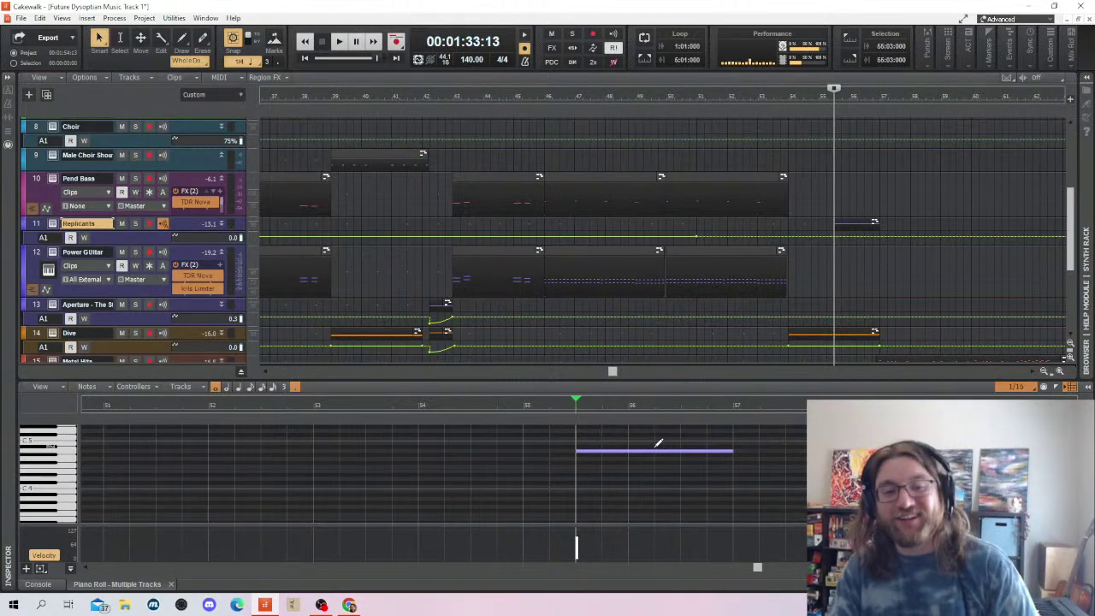
scroll(650, 450, up, 1)
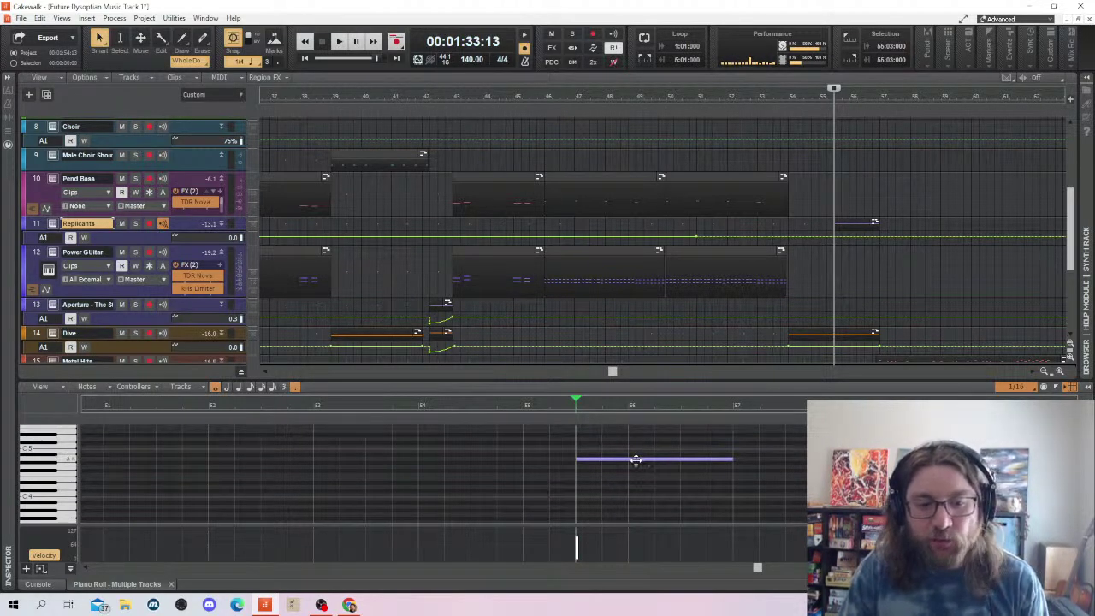
drag(636, 461, 635, 457)
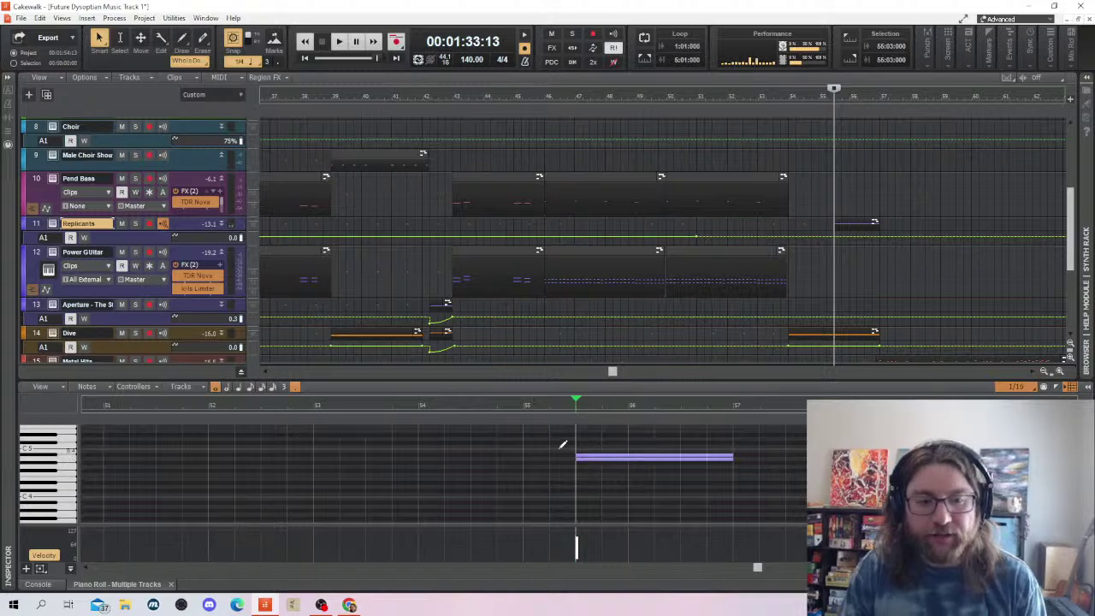
Dip the Replicants volume envelope at measure 55, raise it to measure 57 with a Slow Curve, and play back from measure 54
click(817, 236)
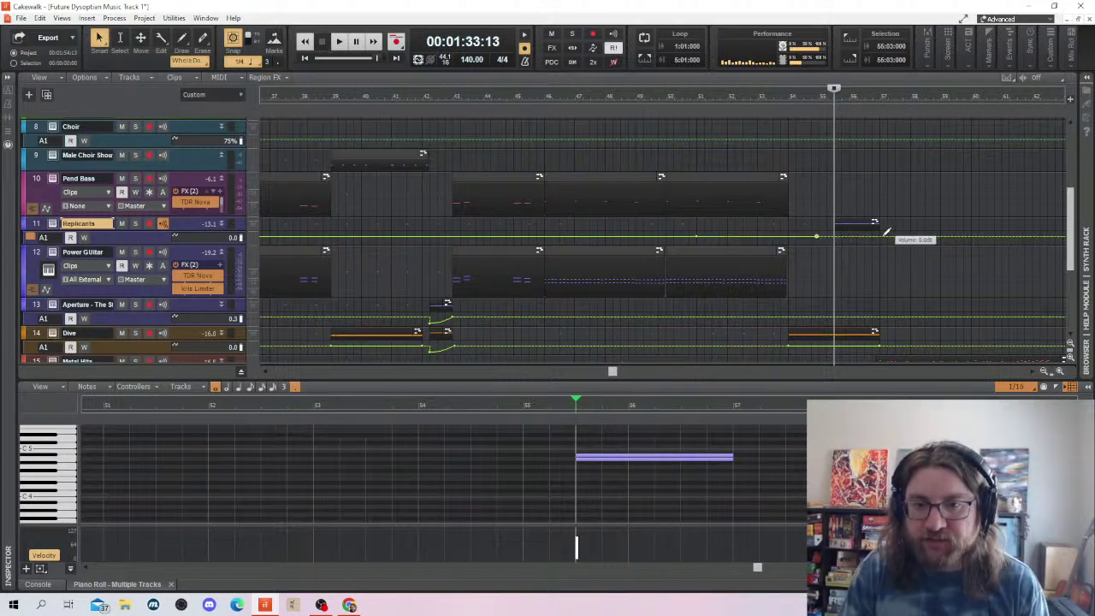
click(878, 236)
drag(835, 229, 837, 254)
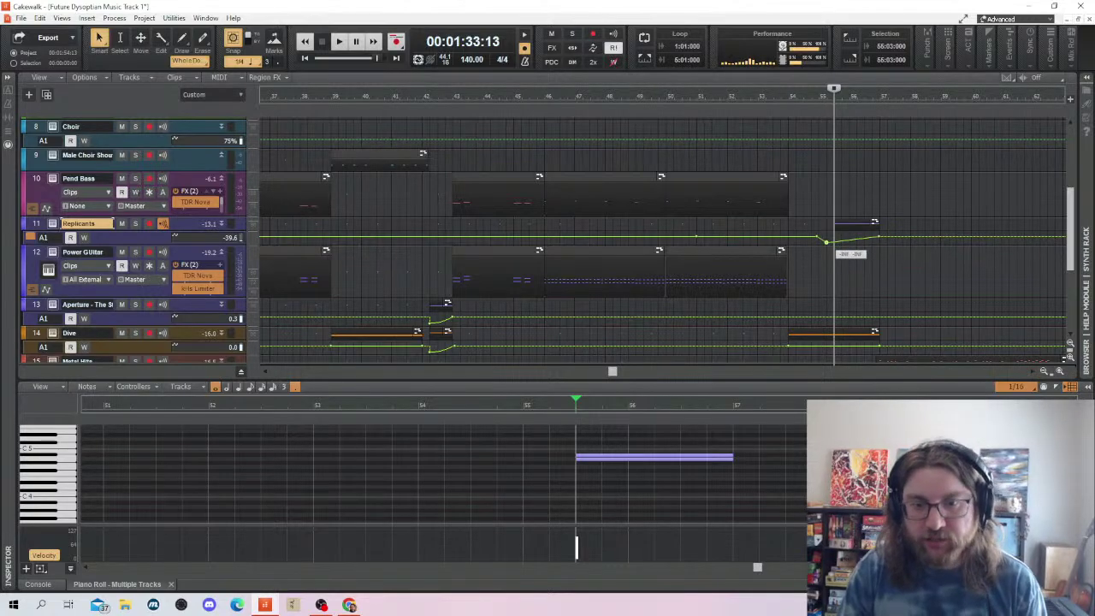
right_click(853, 227)
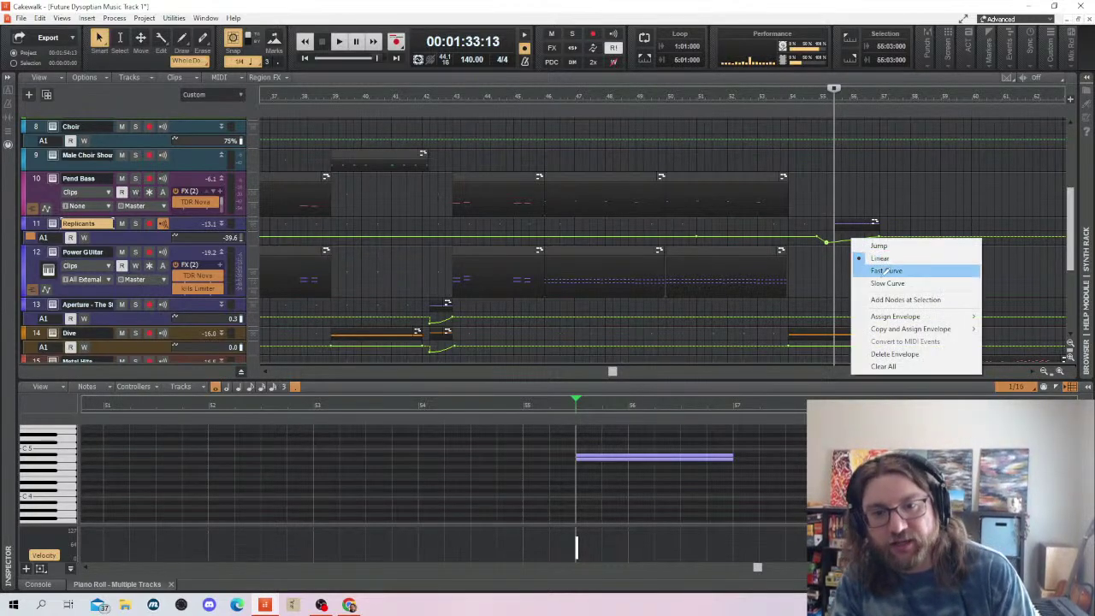
click(874, 272)
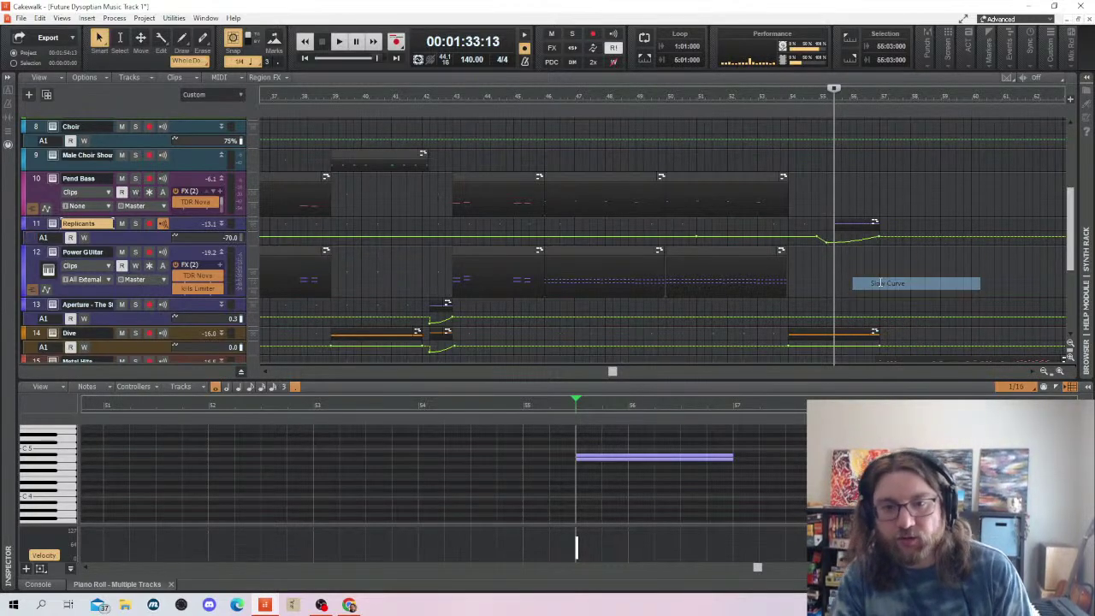
click(797, 205)
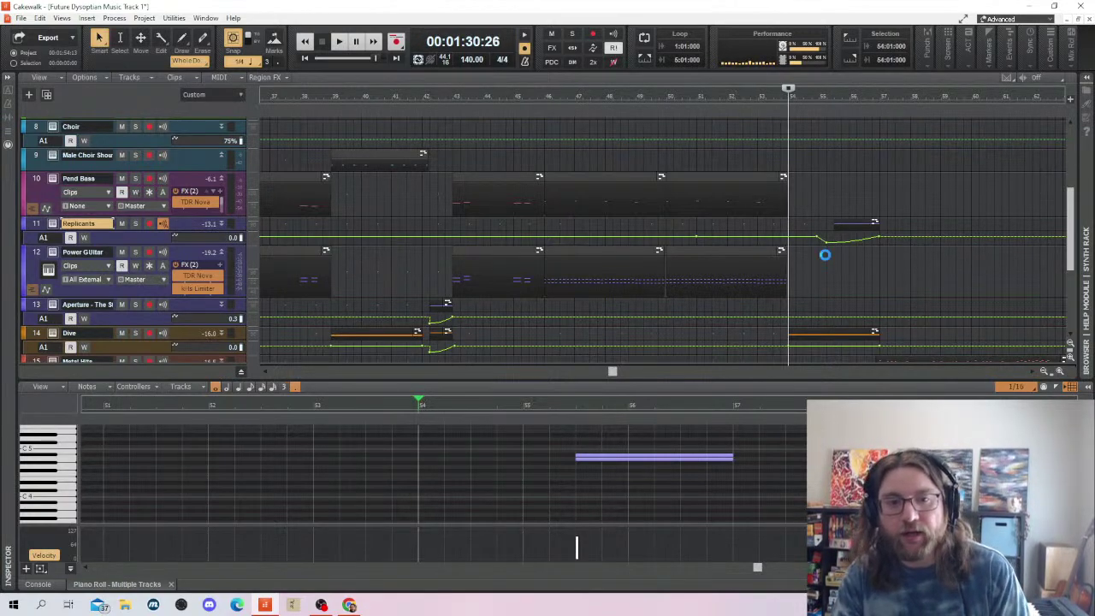
key(space)
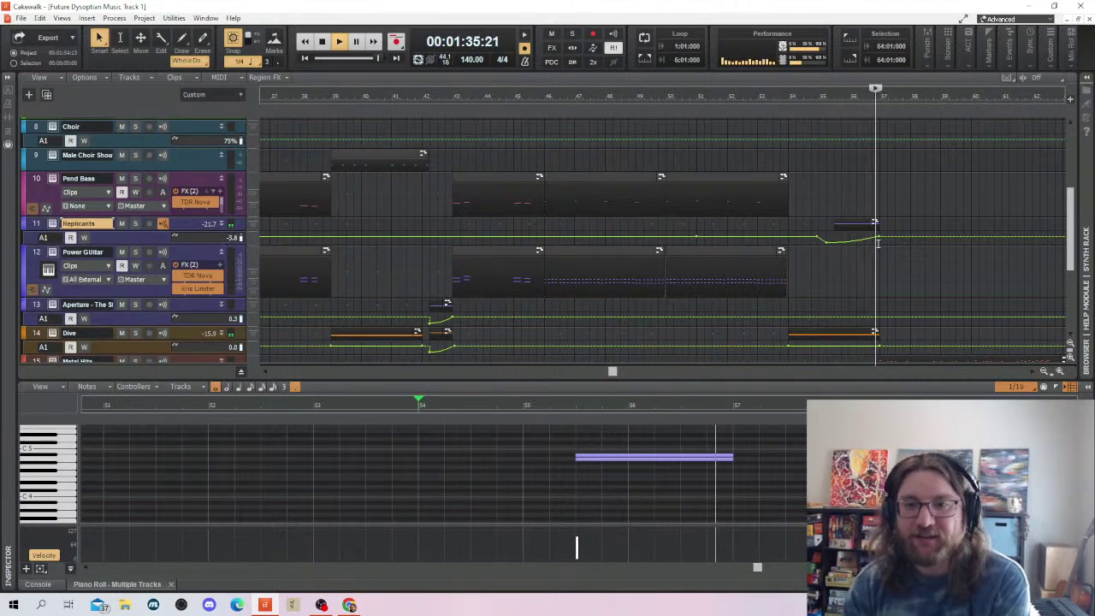
key(space)
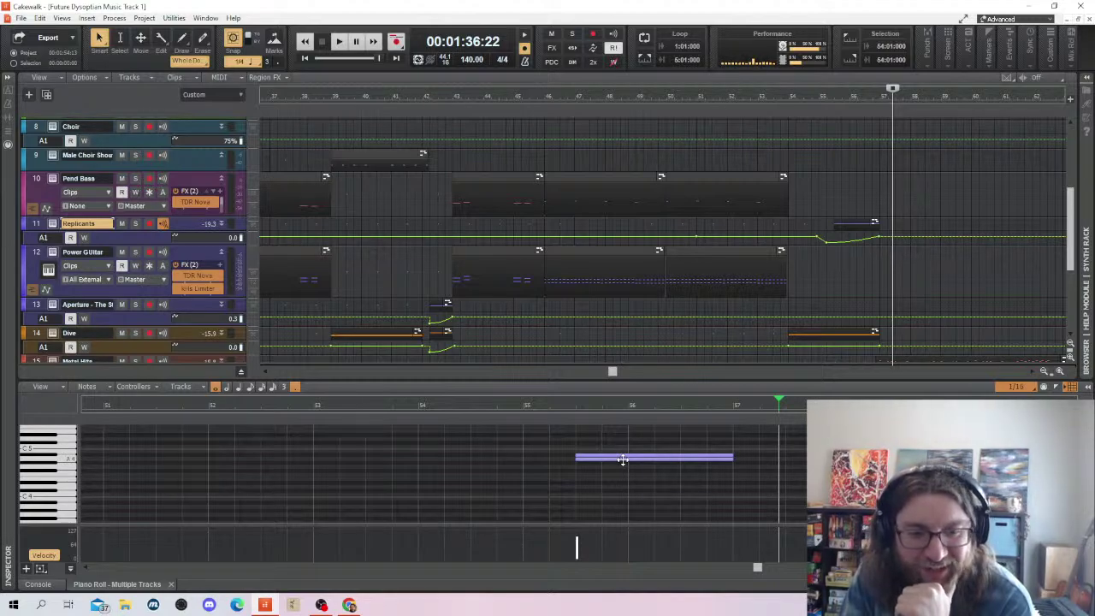
Stack higher copies of the sustained Replicants note to build a four-note chord, and play the transition back
drag(623, 460, 605, 432)
scroll(616, 445, up, 1)
scroll(616, 448, up, 1)
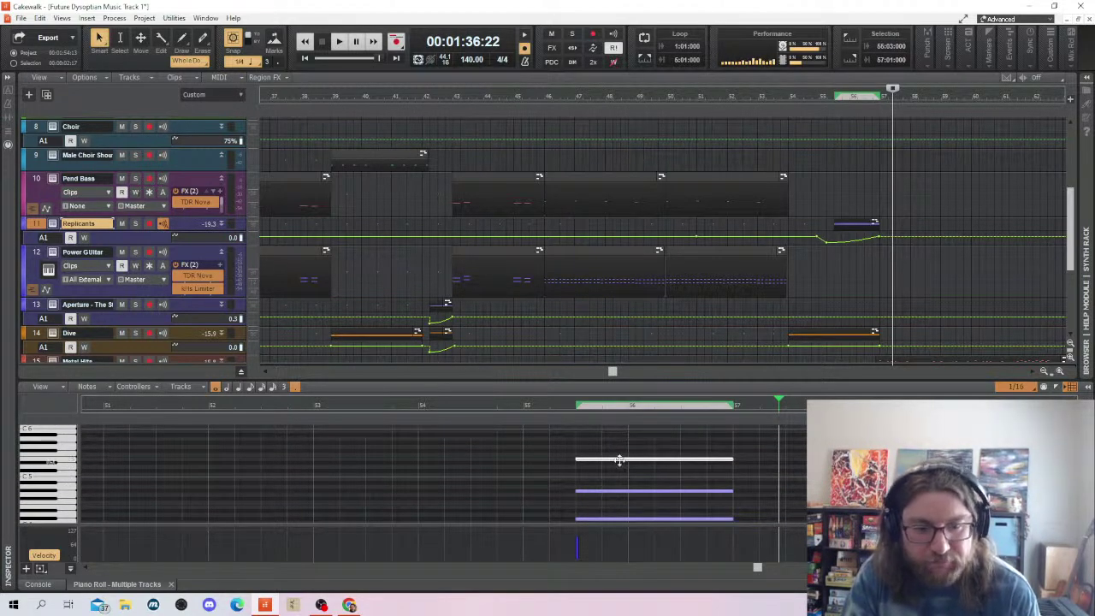
drag(620, 460, 623, 473)
key(space)
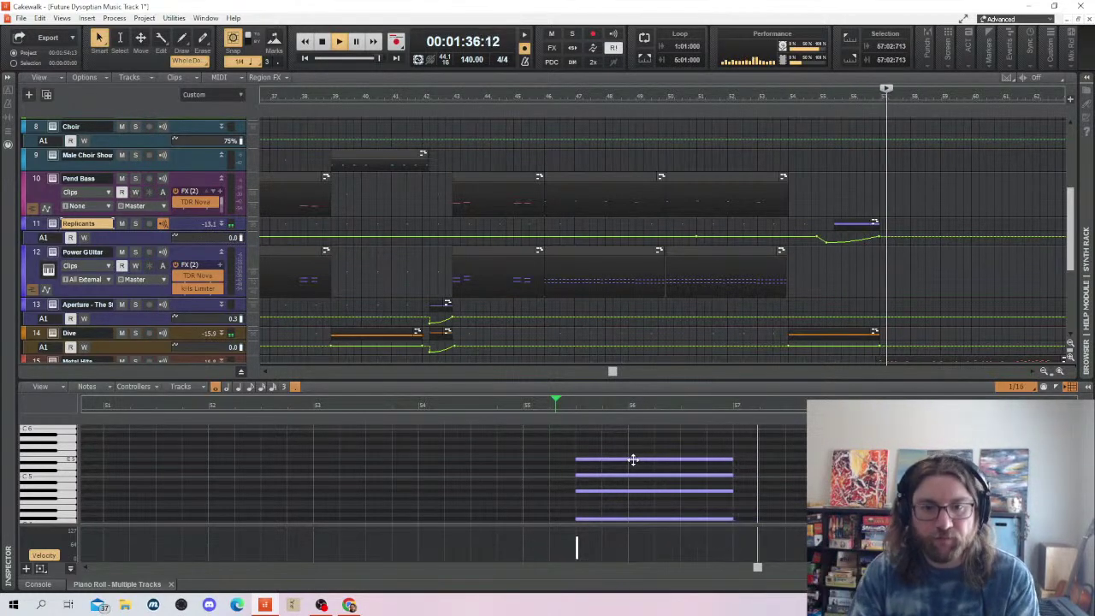
key(space)
Transpose all four Replicants chord notes up one octave
key(ctrl+a)
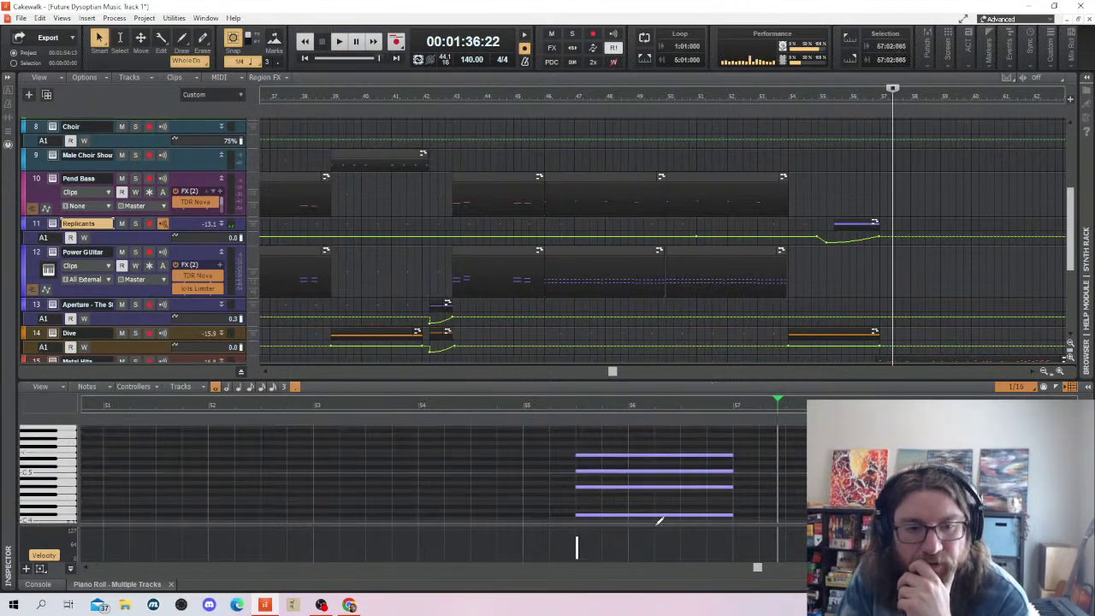
scroll(701, 501, down, 1)
right_click(755, 485)
click(789, 359)
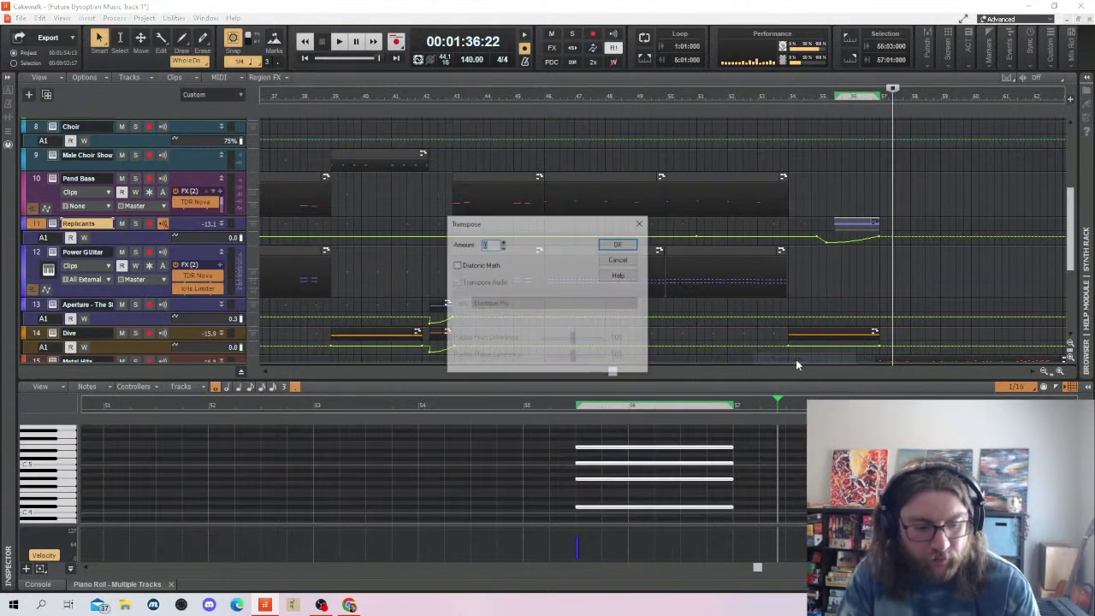
key(Return)
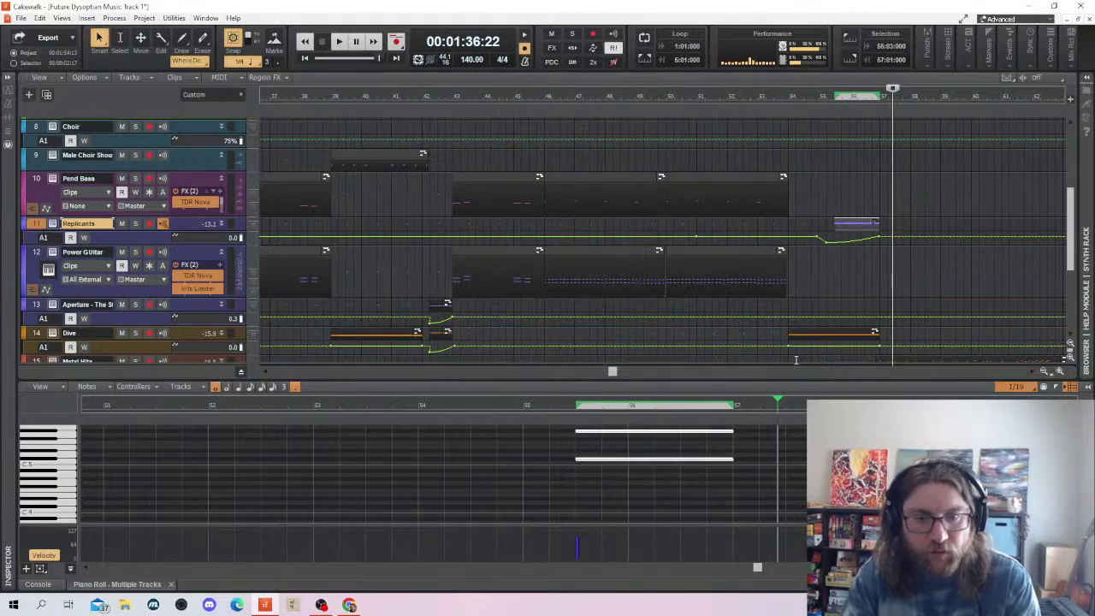
Lower both sustained notes of the Dive clip at measure 54 by three semitones, play back from measure 53, and save the project
click(796, 330)
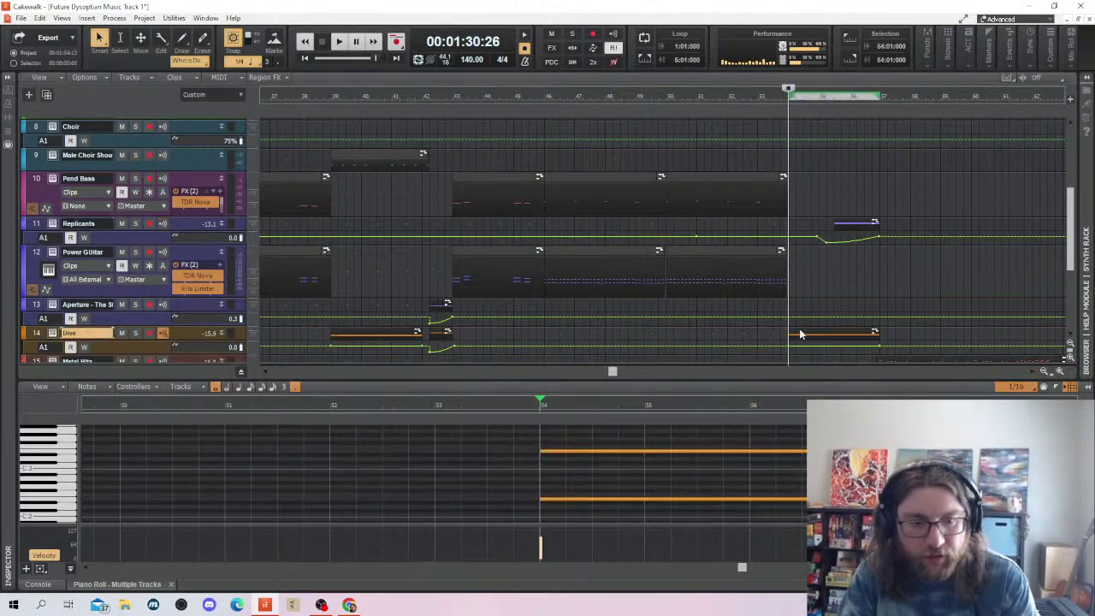
drag(557, 451, 559, 463)
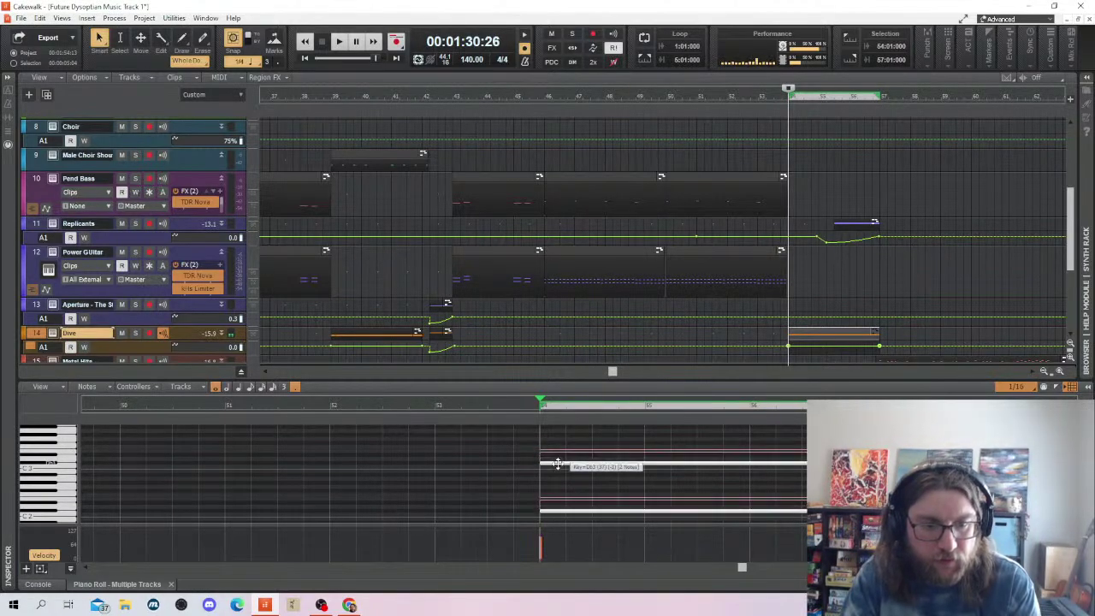
click(761, 213)
key(space)
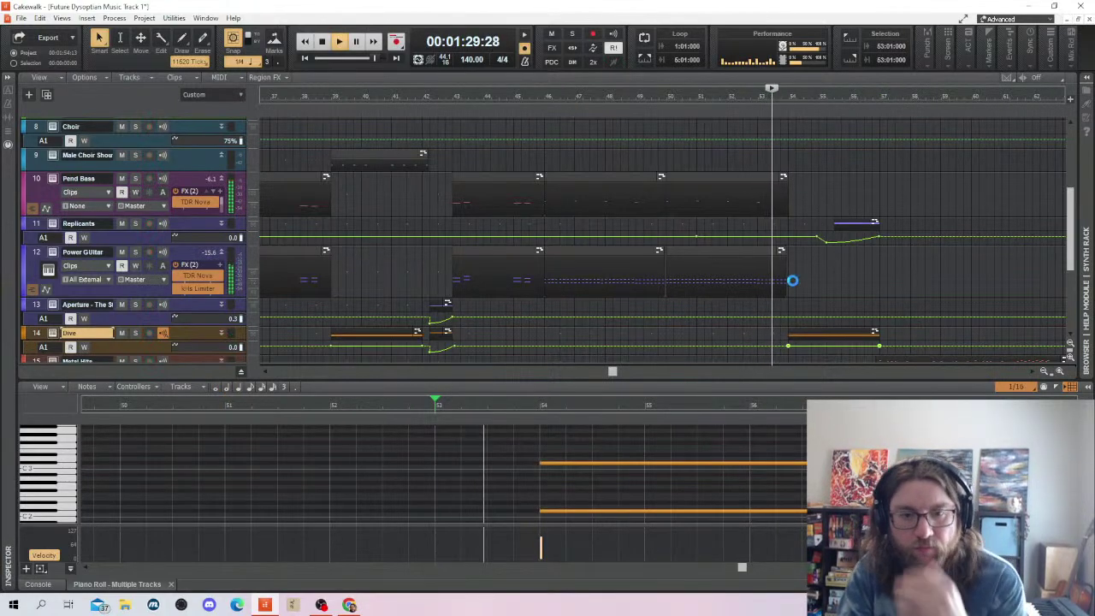
key(ctrl+s)
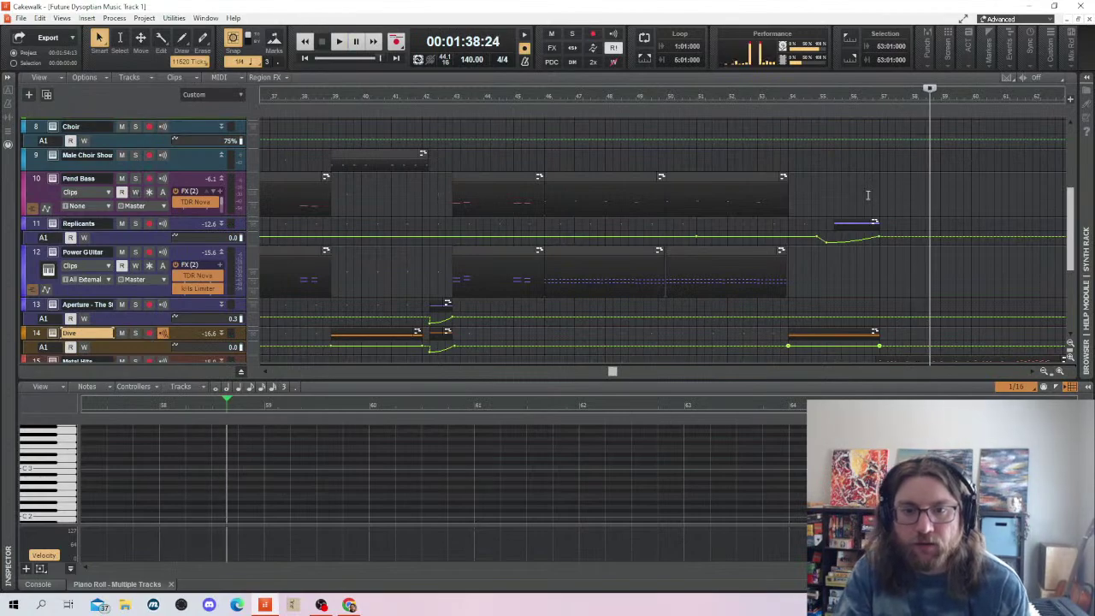
click(865, 194)
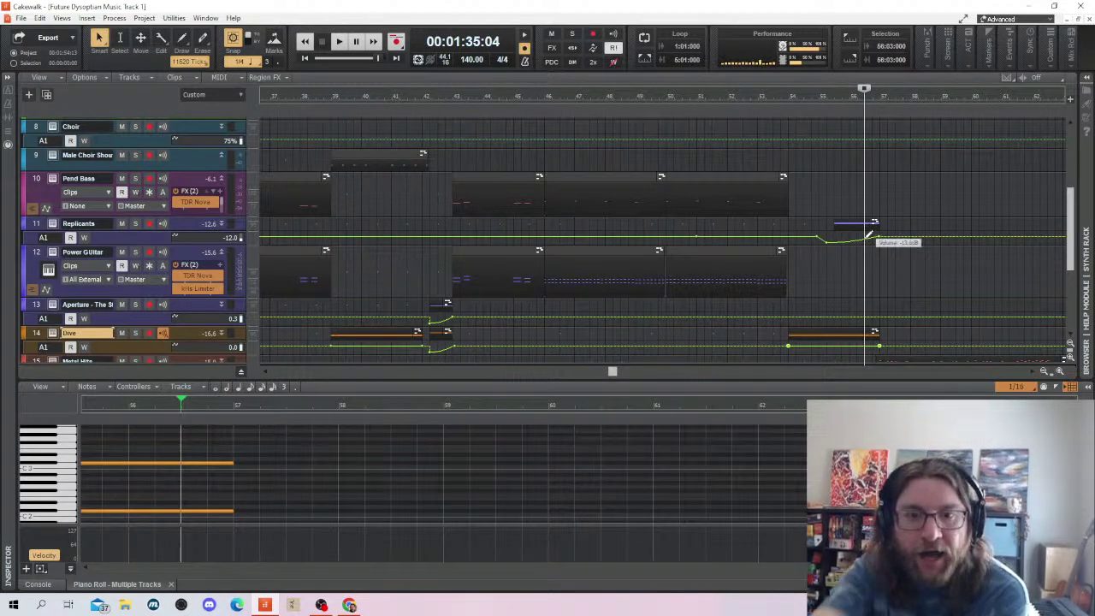
Clear the selection, place the playhead at measure 55 and save the project
key(ctrl+a)
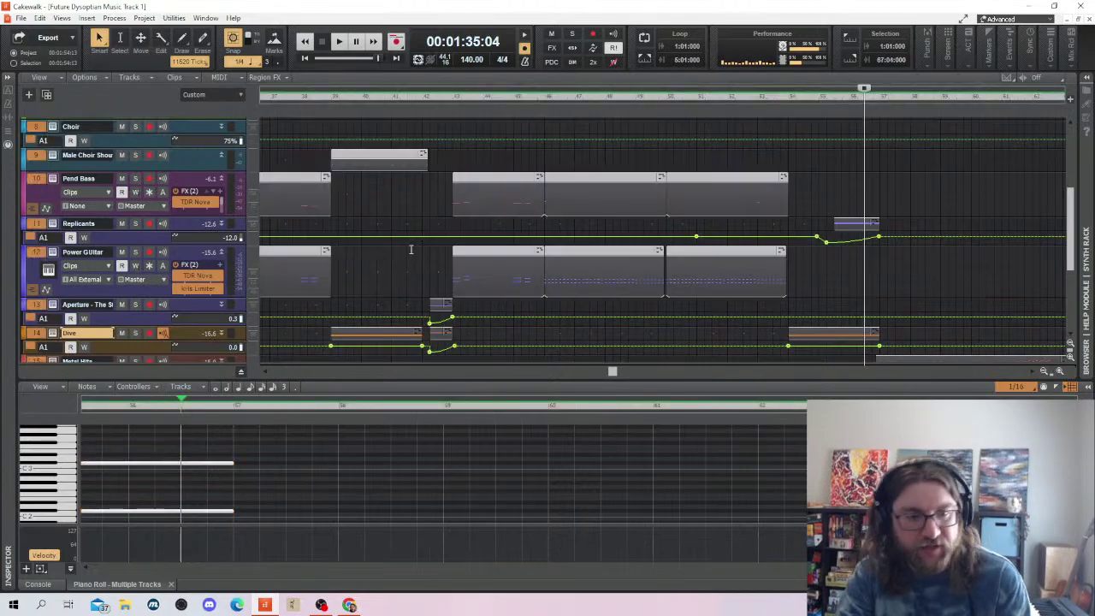
click(816, 188)
key(ctrl+s)
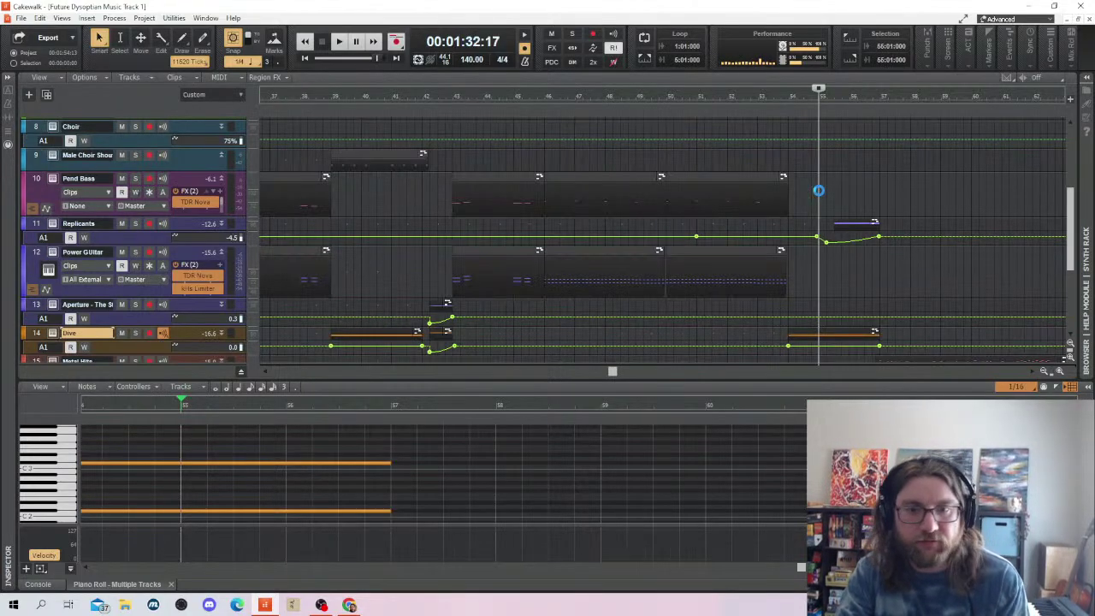
Copy the two adjacent Pend Bass clips spanning measures 46 to 54 so the copies start at measure 57
scroll(577, 202, down, 3)
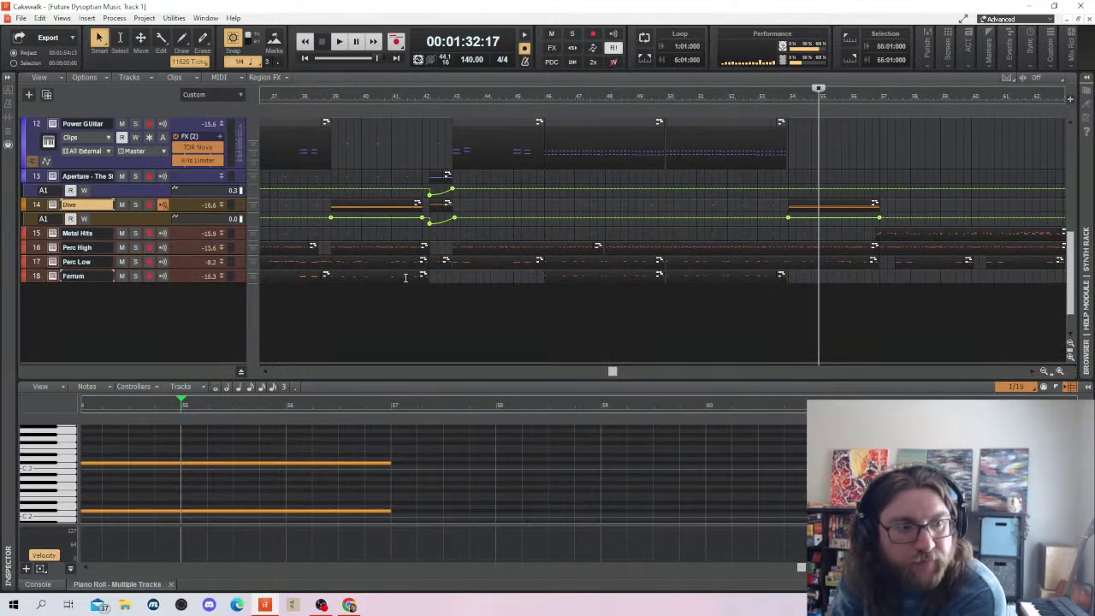
scroll(943, 291, up, 4)
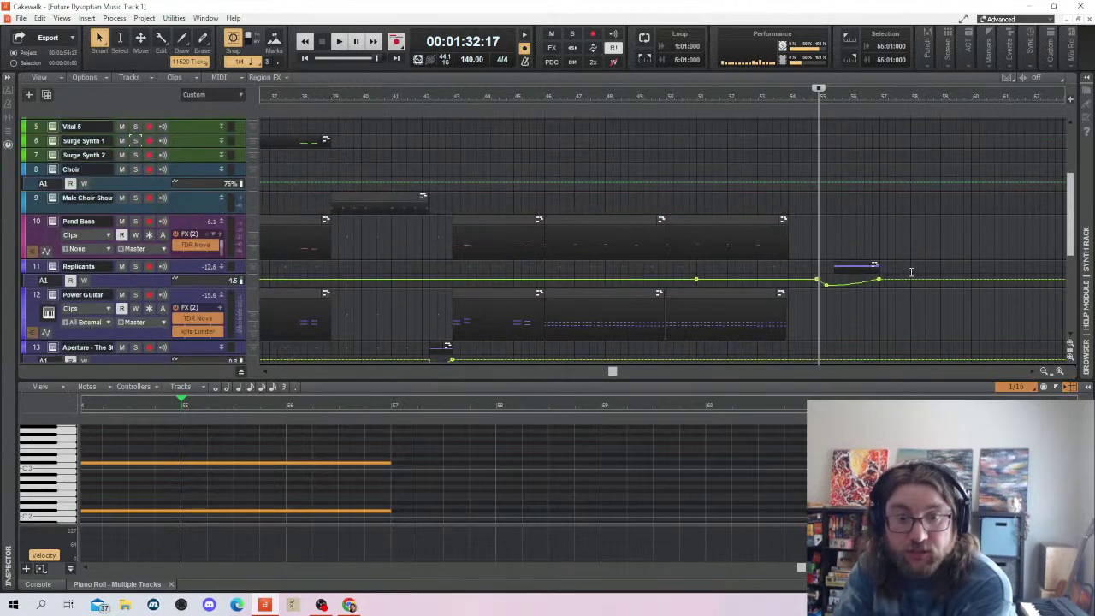
click(882, 230)
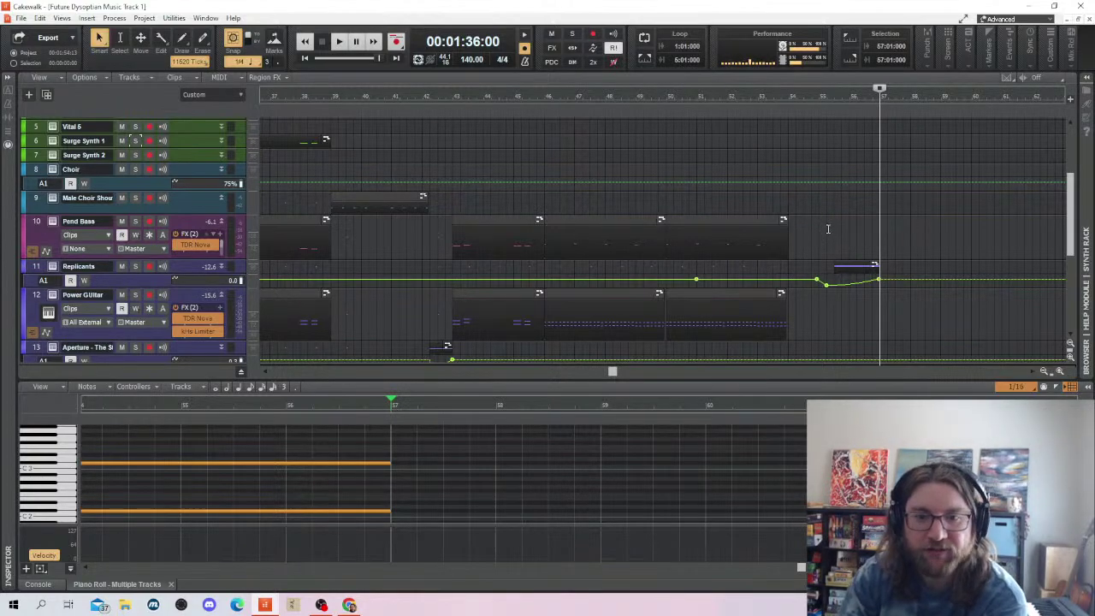
scroll(890, 206, down, 3)
scroll(890, 205, up, 3)
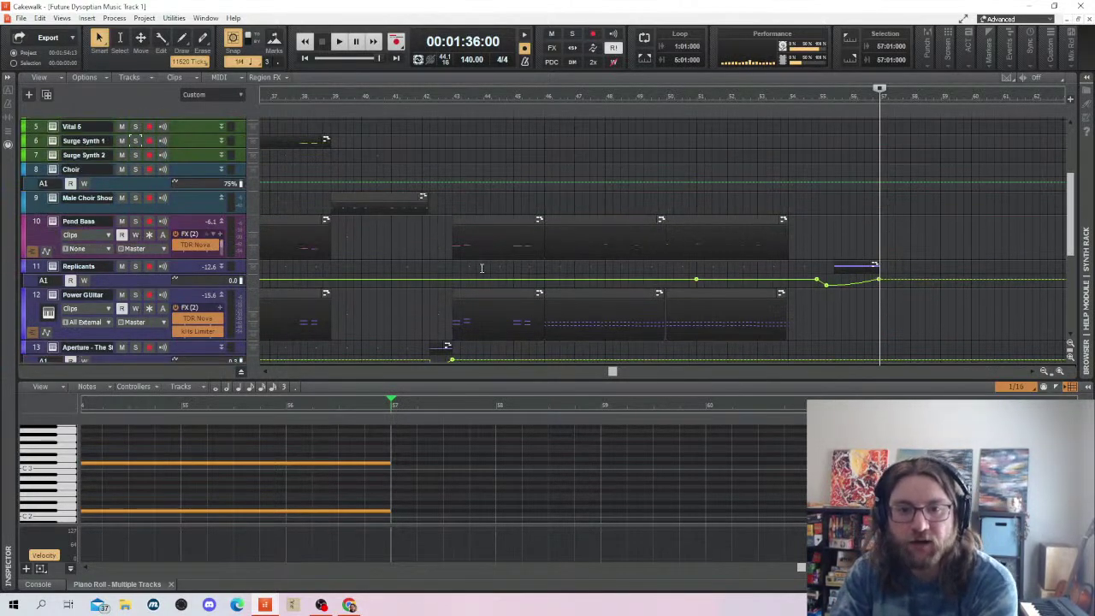
click(593, 223)
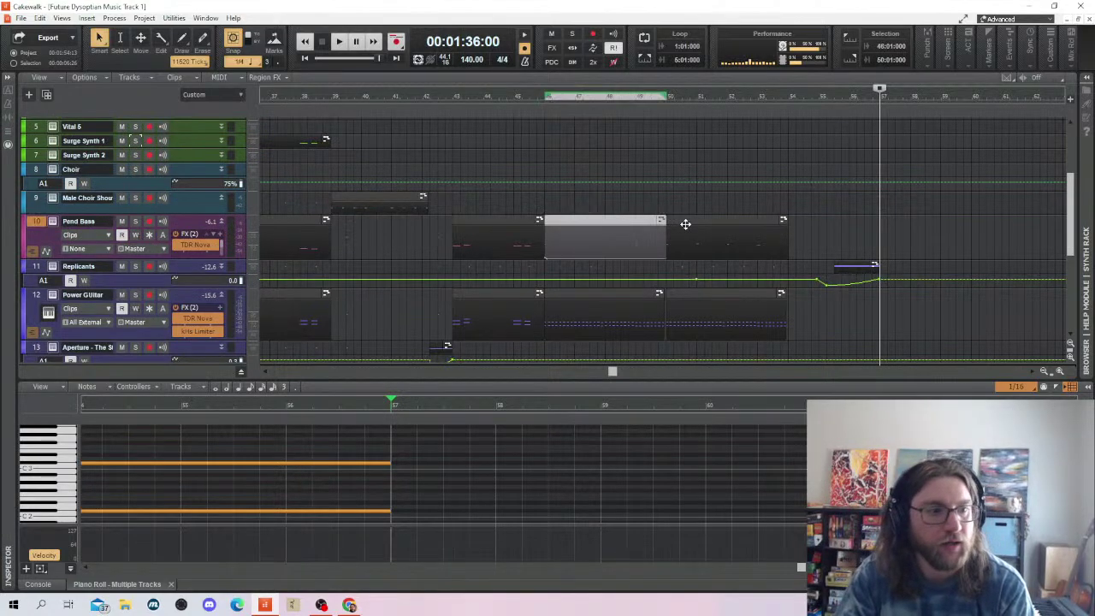
ctrl+click(679, 224)
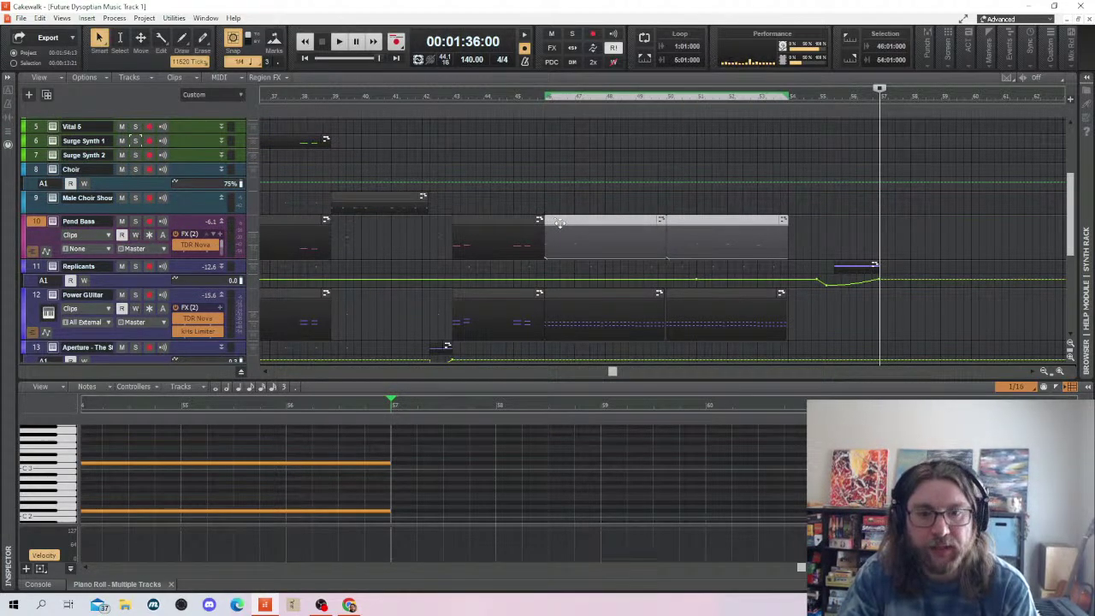
drag(559, 222, 899, 227)
Copy the two matching Power Guitar clips from measure 46 to measure 57 beneath the Pend Bass copies
scroll(807, 227, down, 3)
click(604, 210)
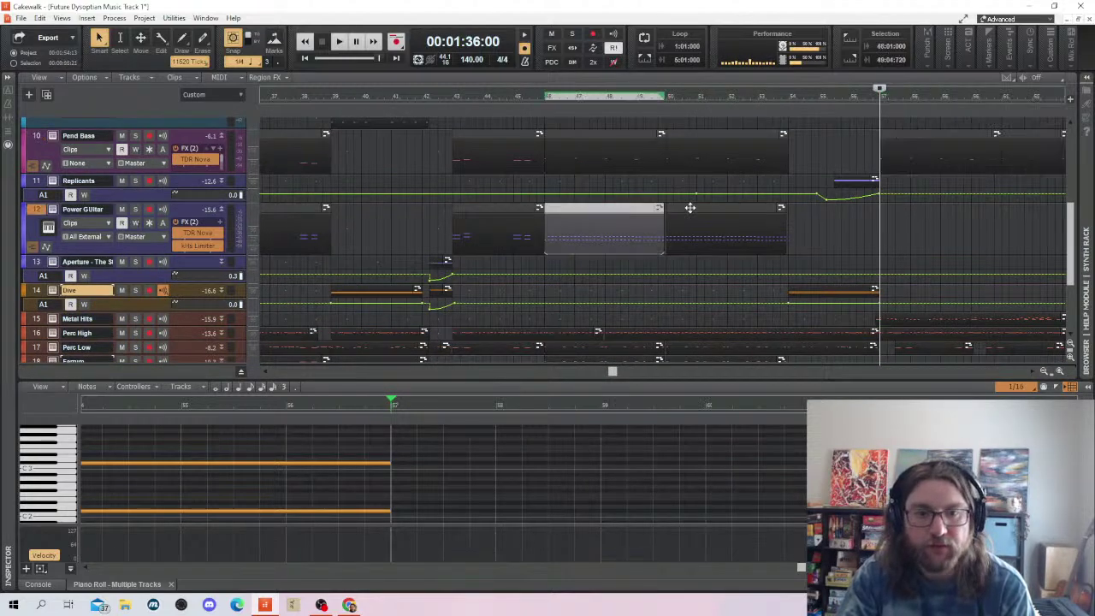
ctrl+click(690, 207)
drag(603, 210, 913, 217)
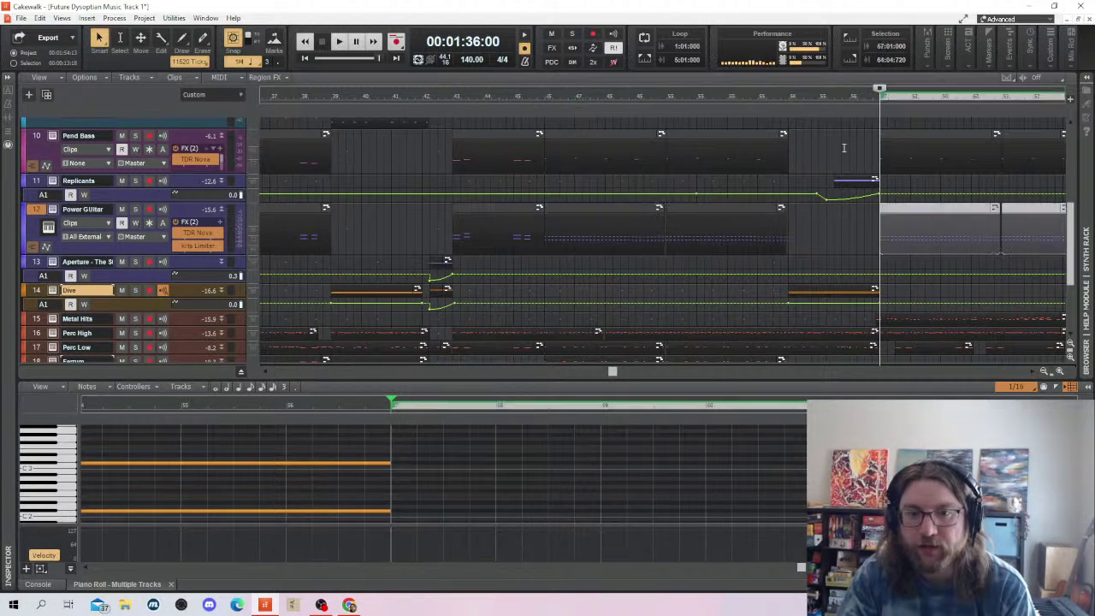
Place the playhead at measure 54 to review the transition into the copied bass and guitar clips, and save the project
click(844, 148)
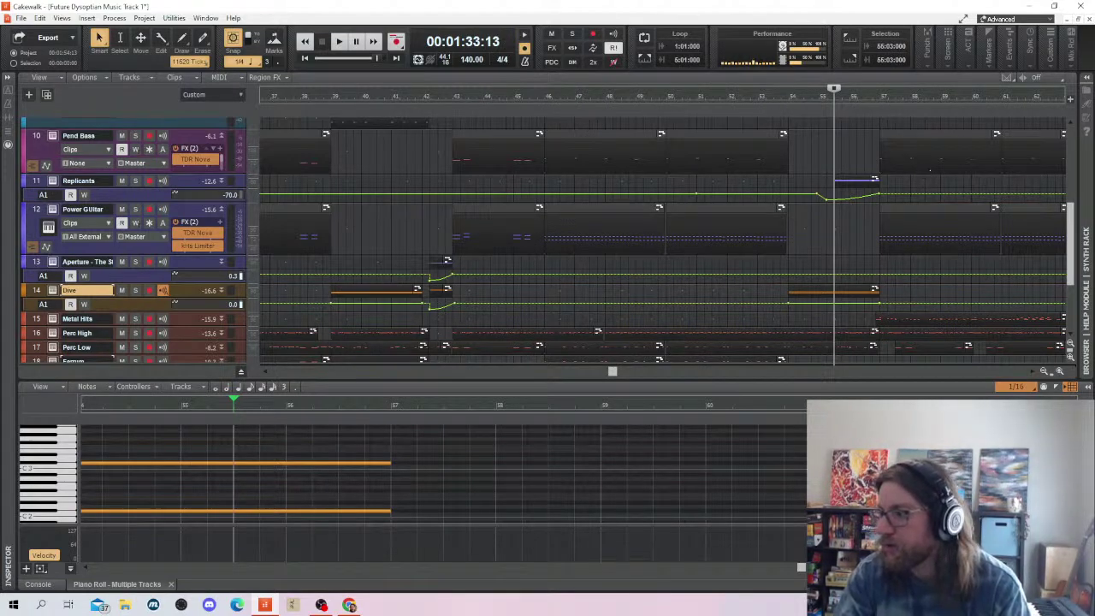
click(794, 151)
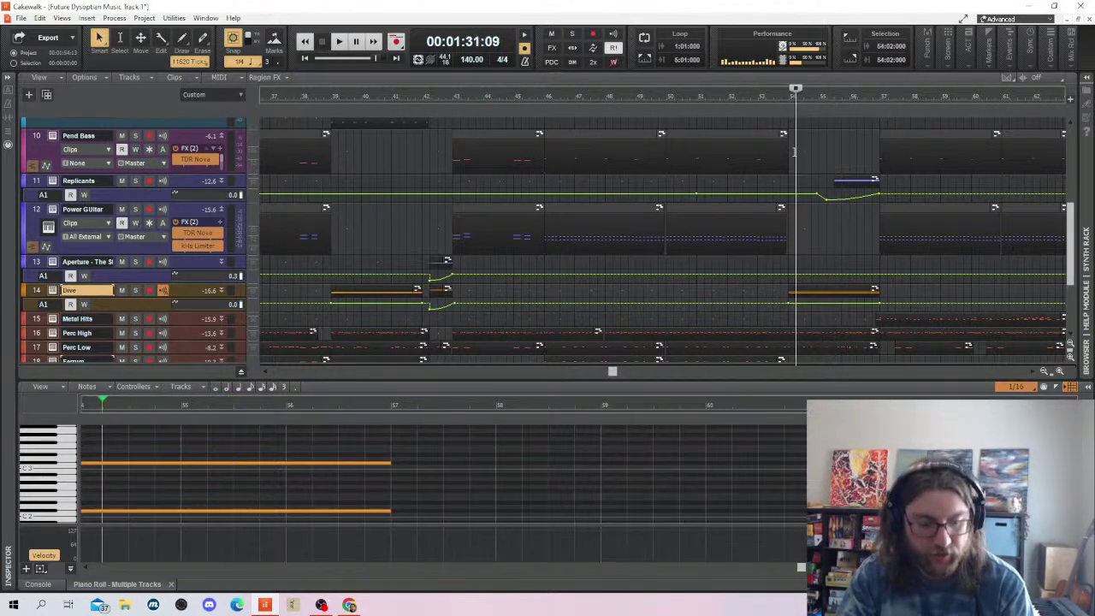
click(780, 265)
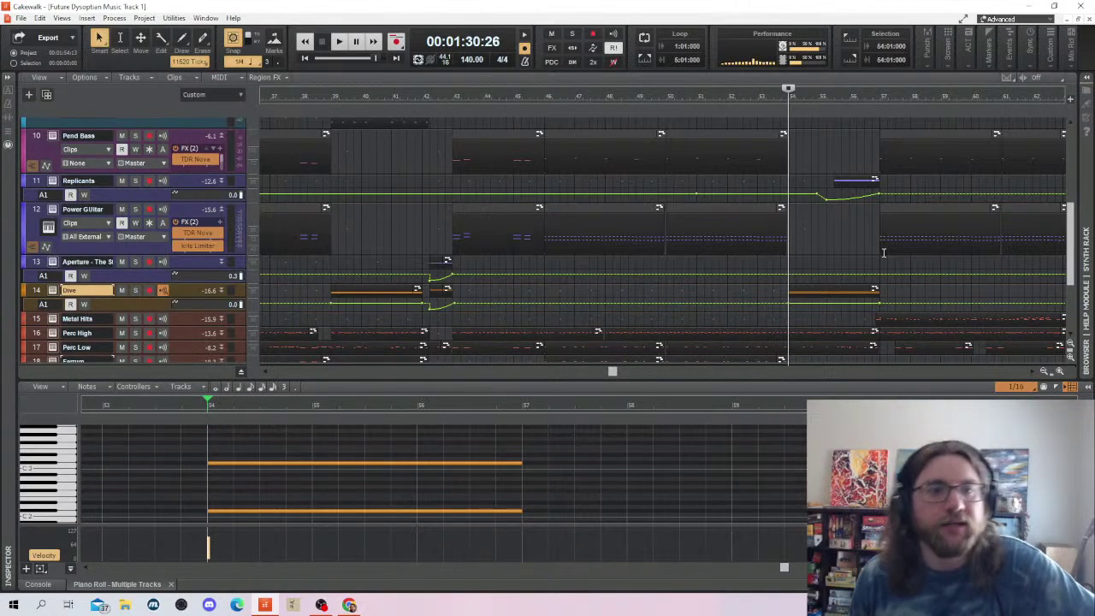
mouse_move(830, 266)
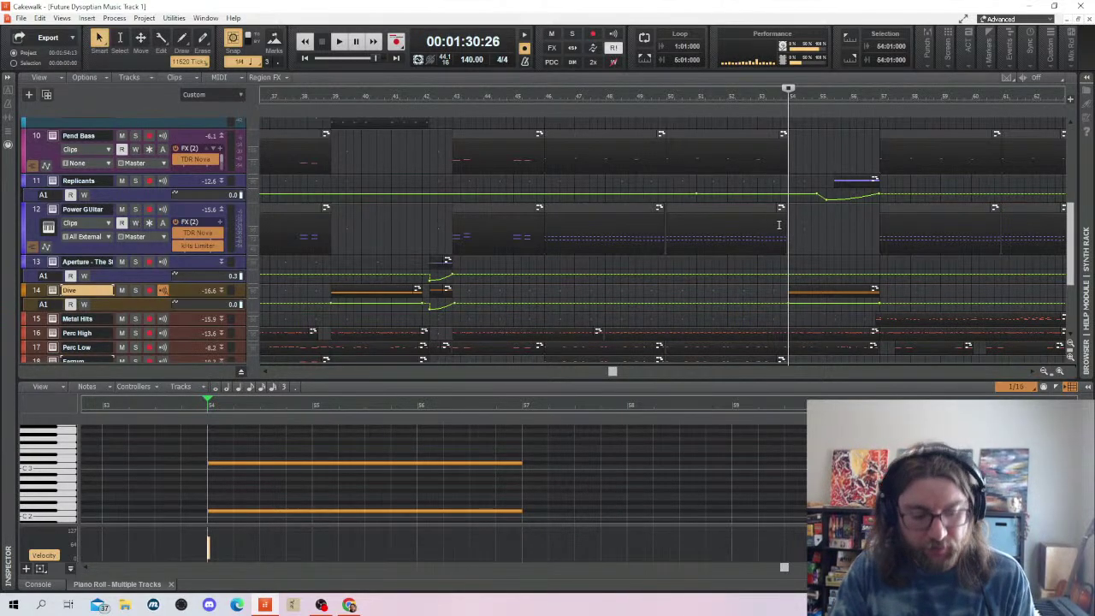
Place the playhead at measure 65, where the copied Power Guitar clips end, and save the project
scroll(848, 218, down, 5)
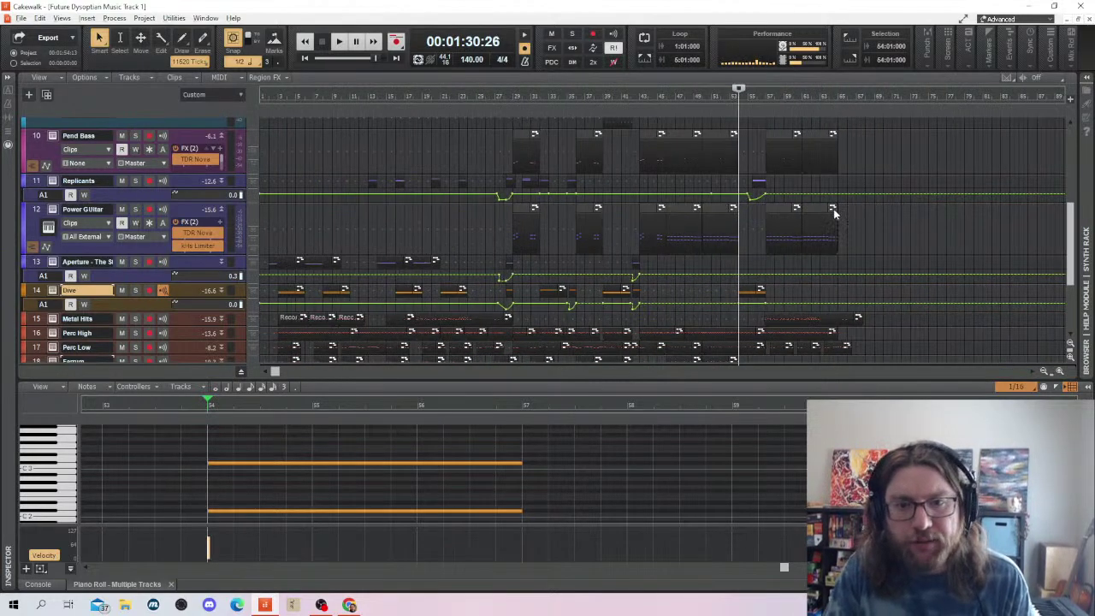
click(839, 212)
click(860, 222)
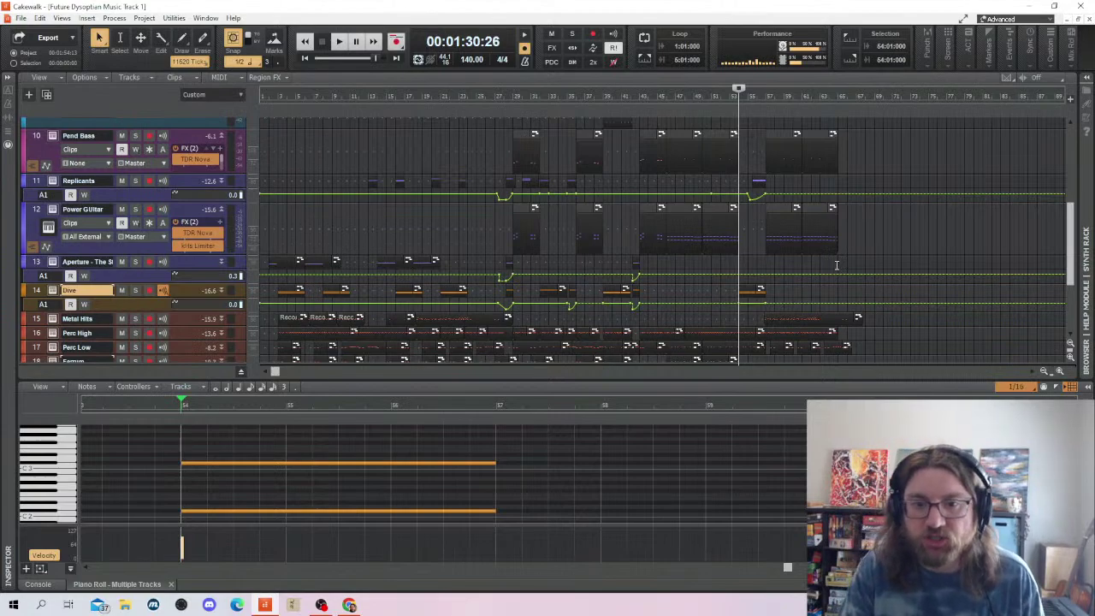
click(838, 266)
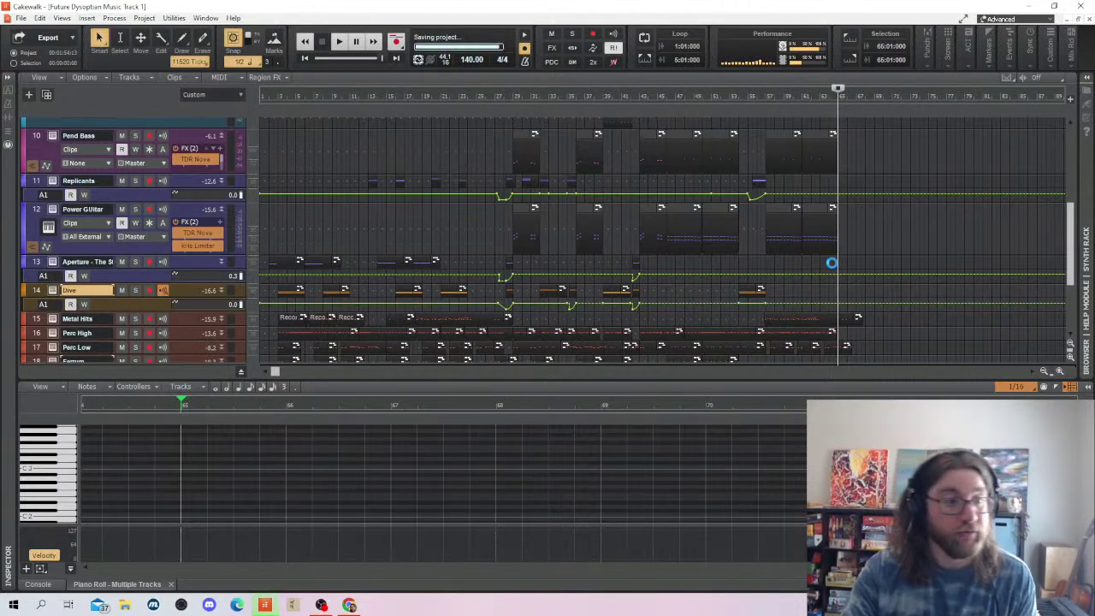
Copy the multi-track section between measures 26 and 42, including its Mad Bass clip and automation, to start at measure 68
scroll(856, 236, down, 1)
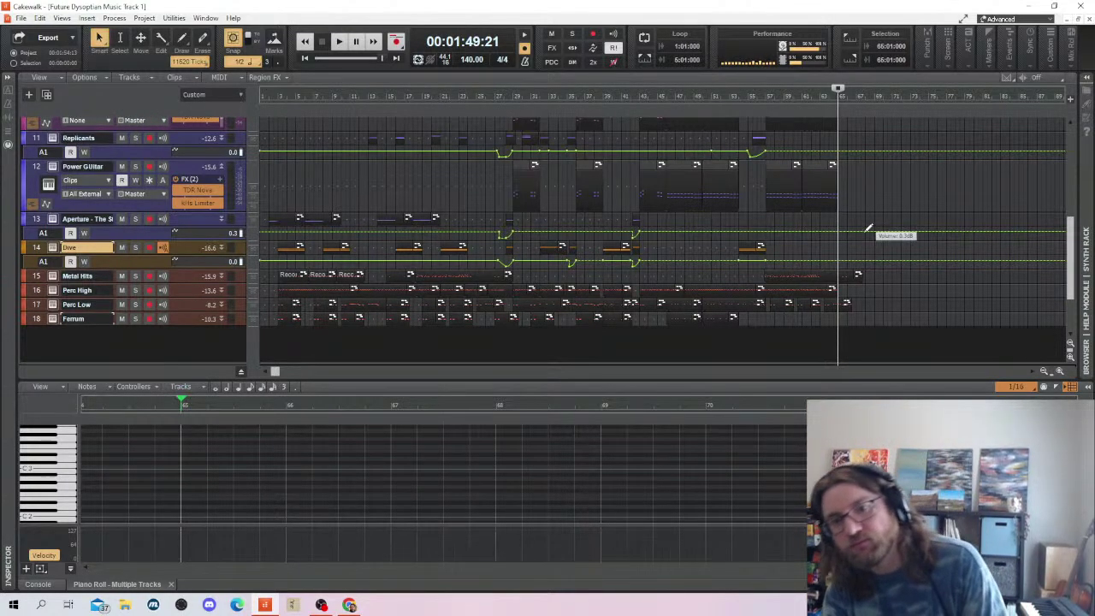
scroll(855, 231, up, 3)
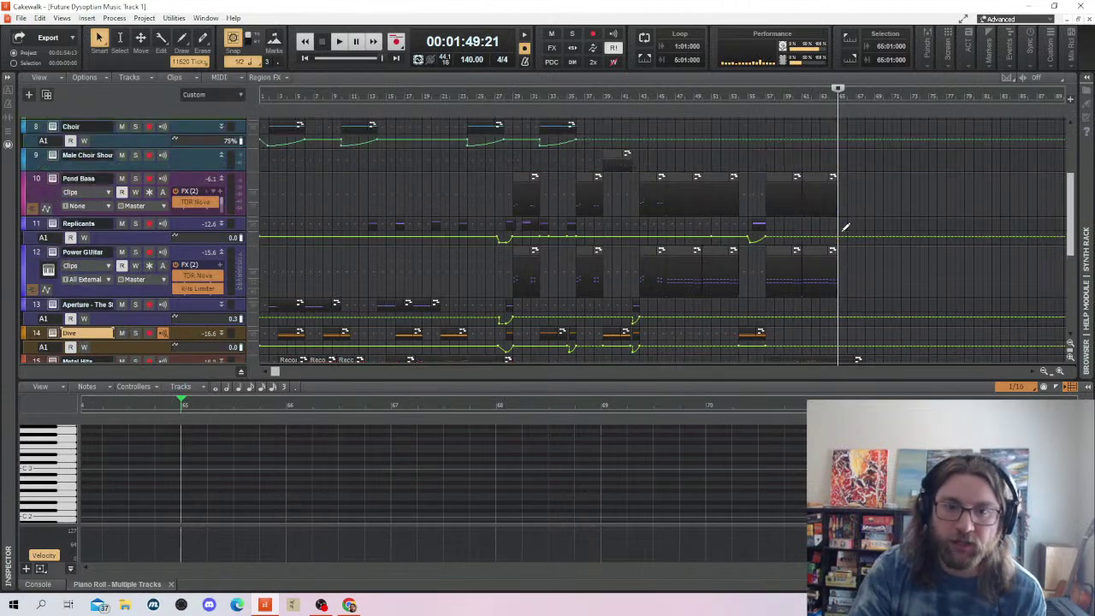
scroll(856, 246, down, 1)
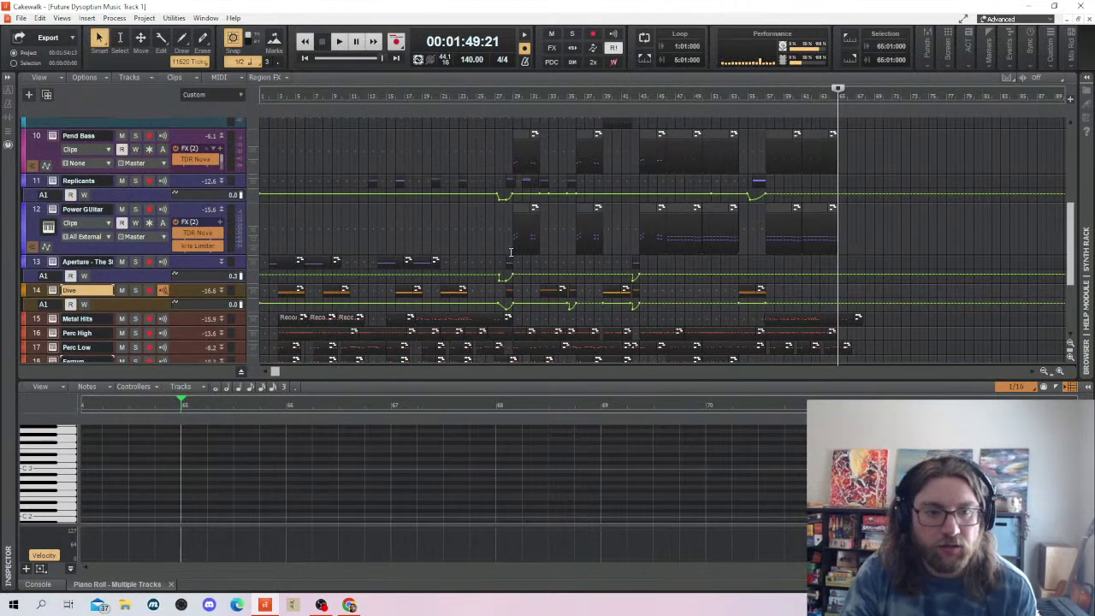
scroll(684, 251, up, 1)
scroll(549, 256, down, 2)
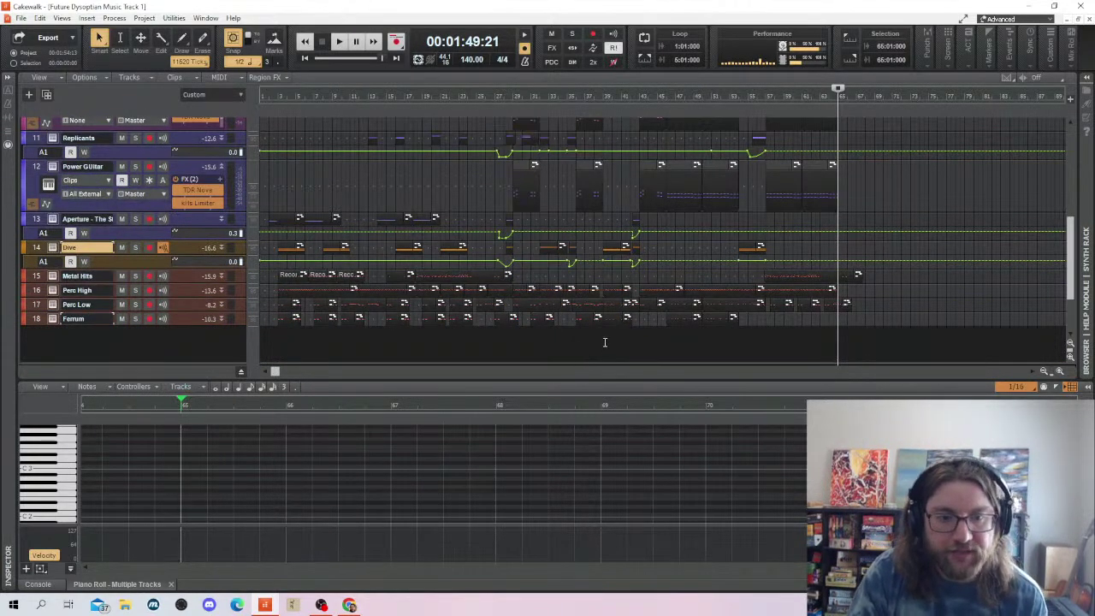
drag(612, 339, 522, 216)
scroll(638, 171, down, 3)
scroll(634, 162, up, 3)
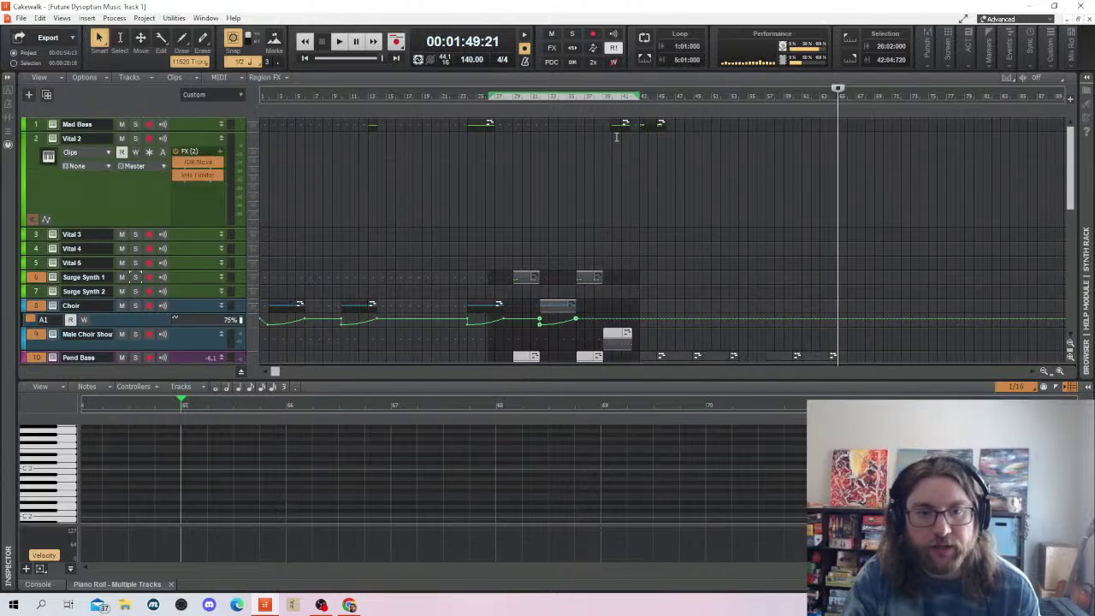
click(618, 126)
scroll(505, 248, down, 5)
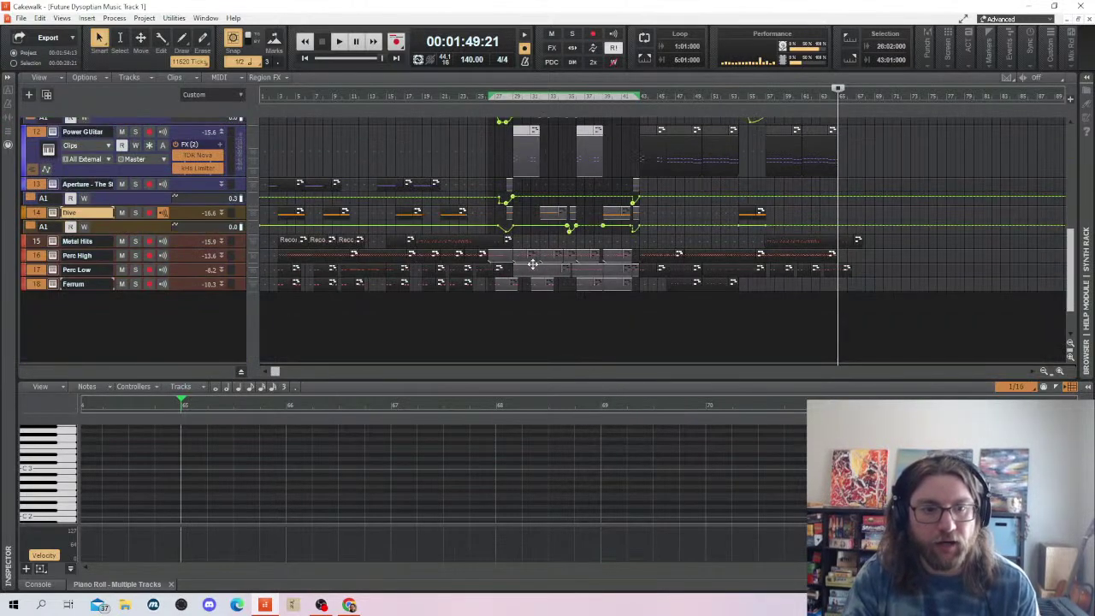
drag(494, 251, 882, 256)
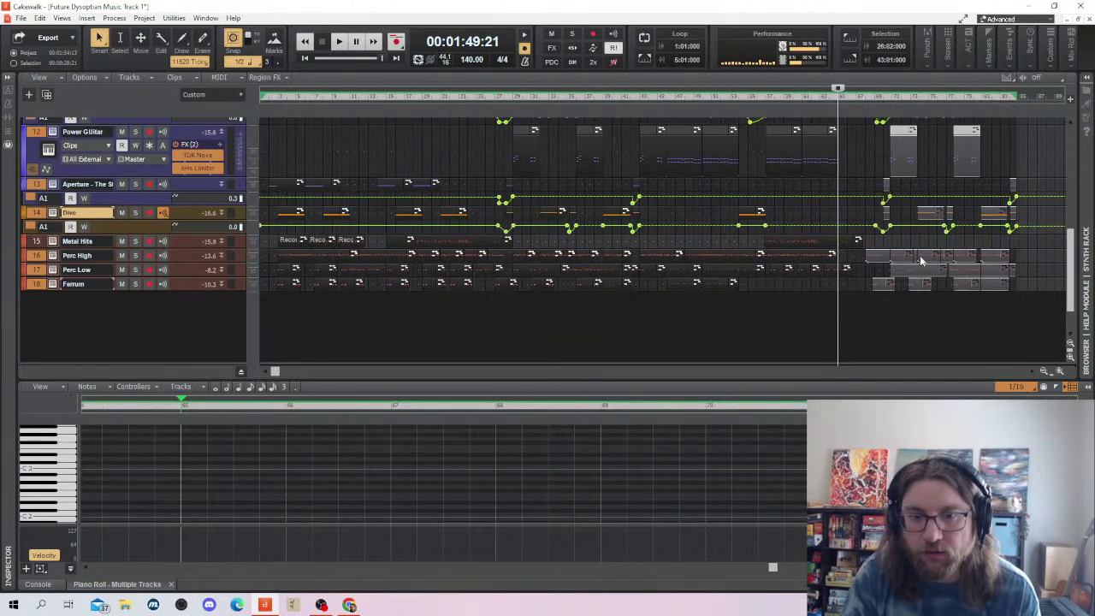
scroll(907, 243, up, 3)
scroll(907, 238, down, 3)
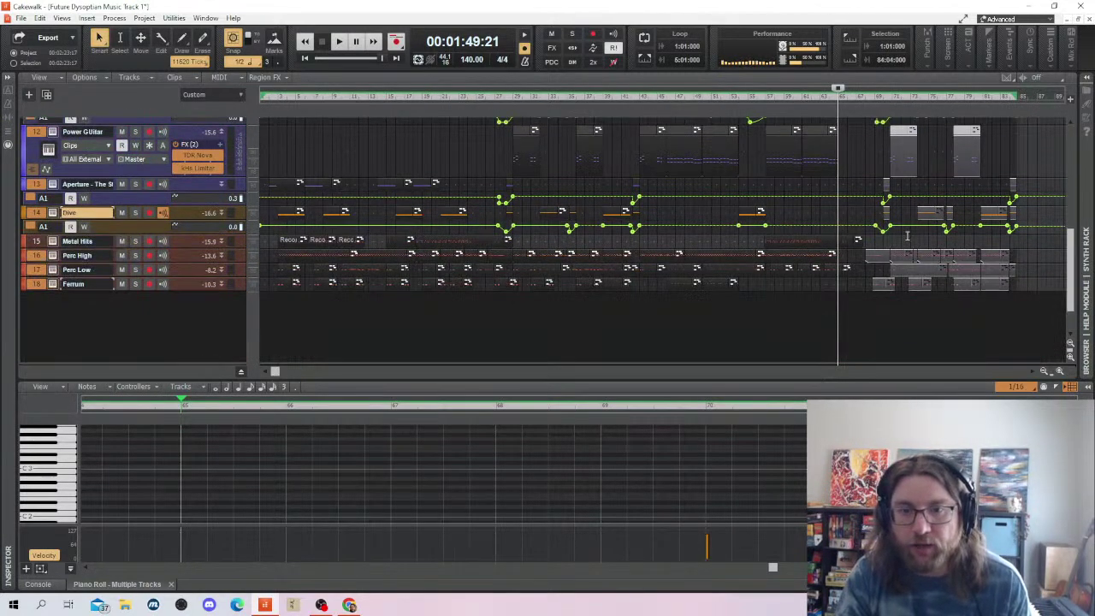
Move the copied Pend Bass through Ferrum clips and their automation three measures earlier to start at measure 65
click(851, 254)
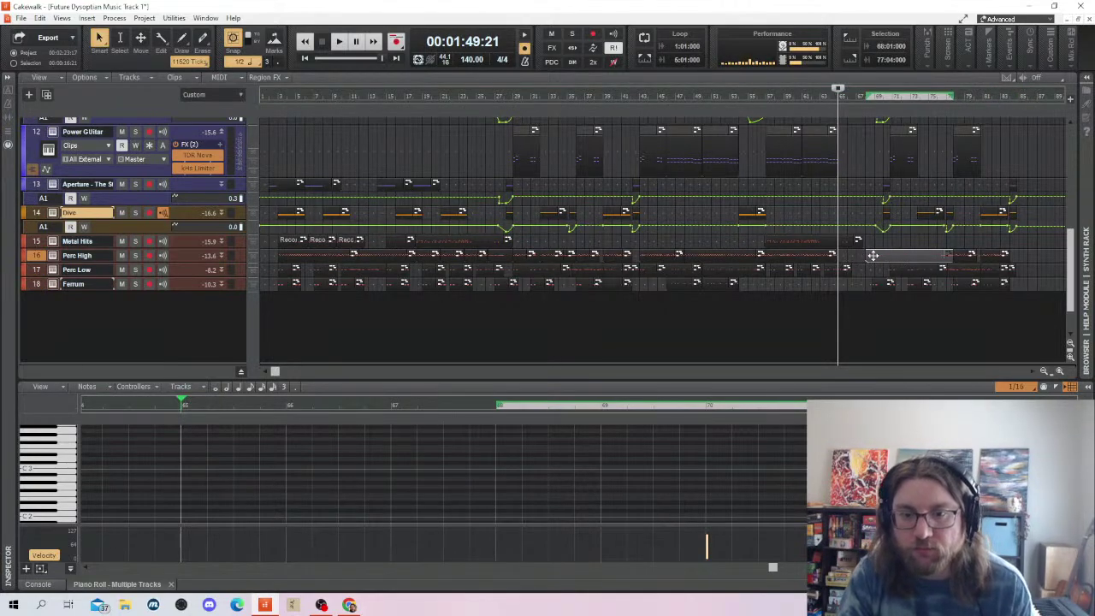
click(909, 241)
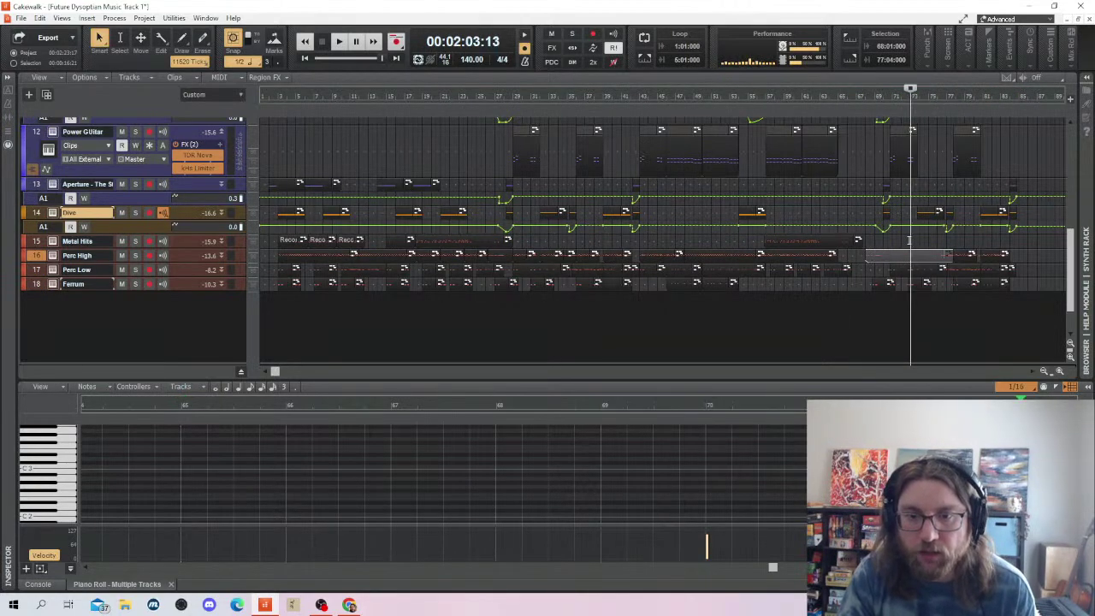
drag(1014, 337, 848, 205)
scroll(879, 202, down, 3)
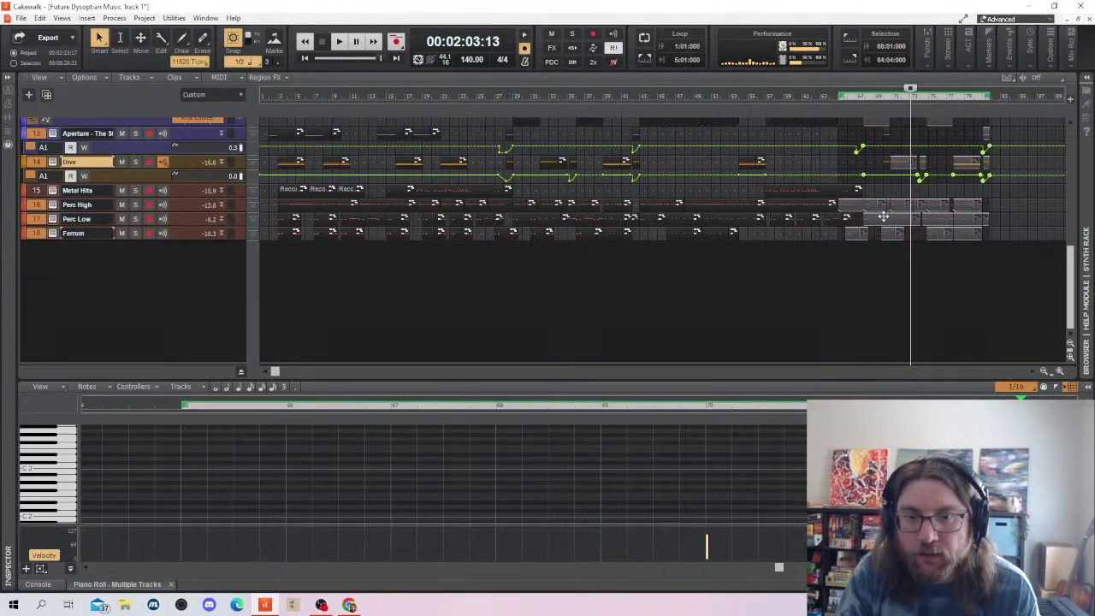
scroll(757, 210, up, 3)
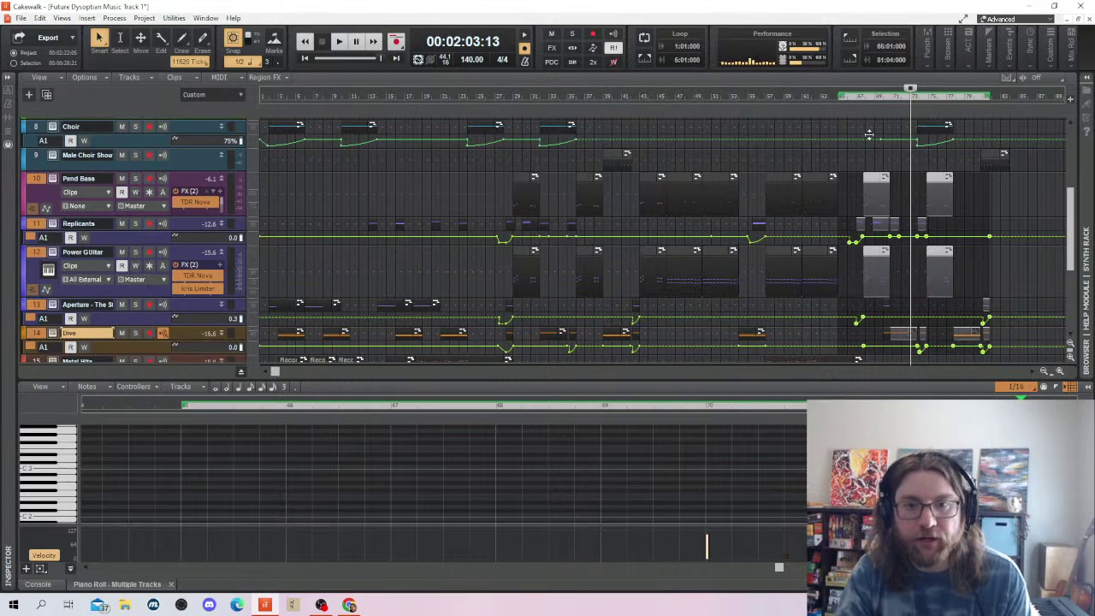
scroll(879, 218, down, 3)
scroll(615, 188, up, 1)
scroll(616, 188, up, 3)
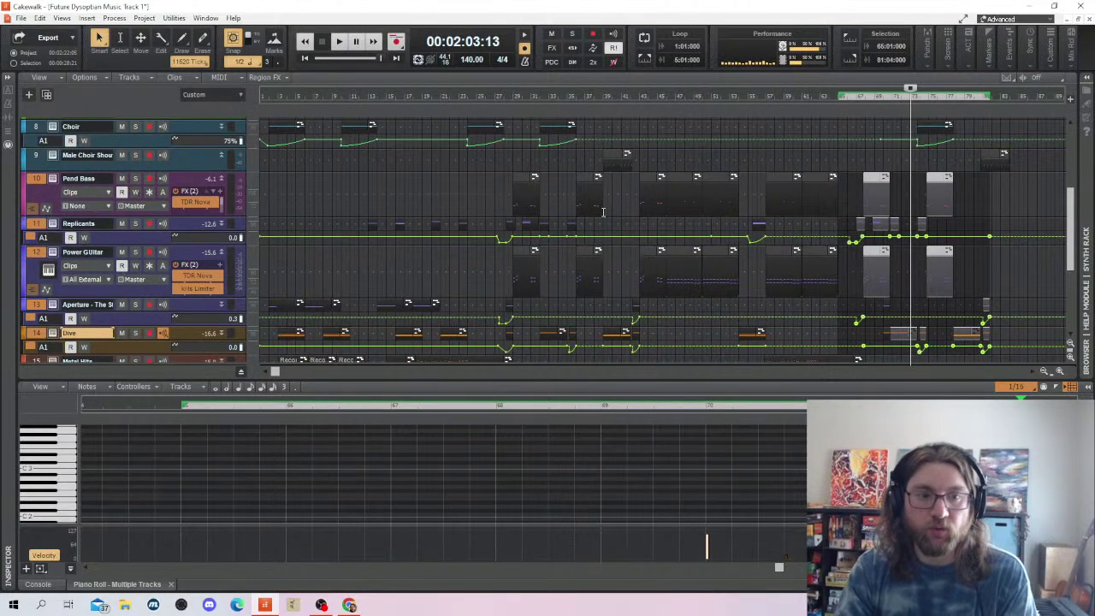
scroll(847, 272, up, 3)
Deselect the moved clips, save the project and place the playhead at measure 56 to review the extended arrangement
click(783, 154)
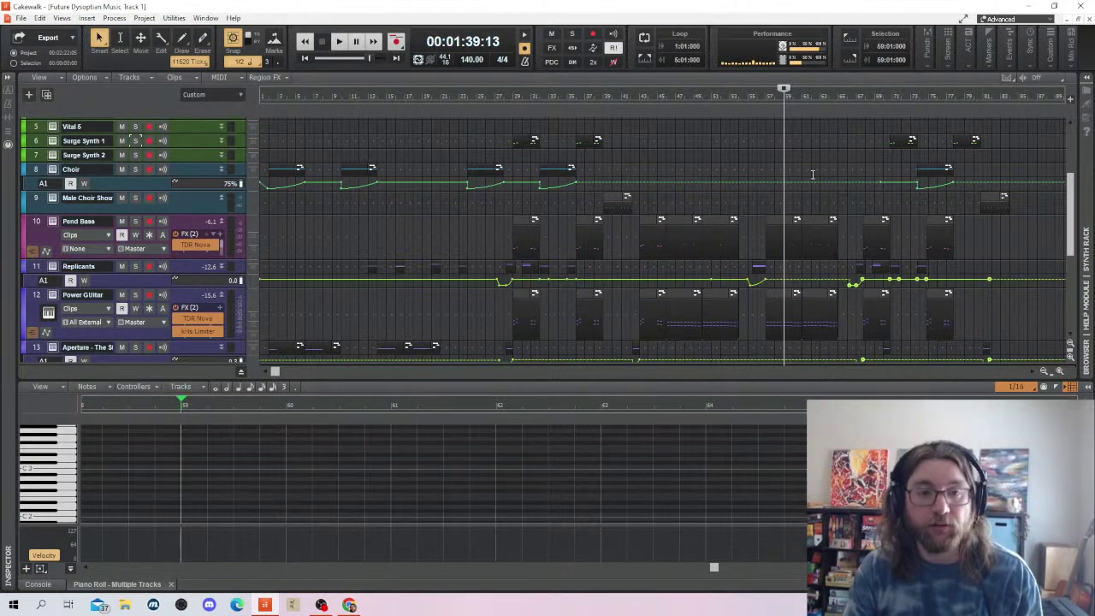
click(759, 160)
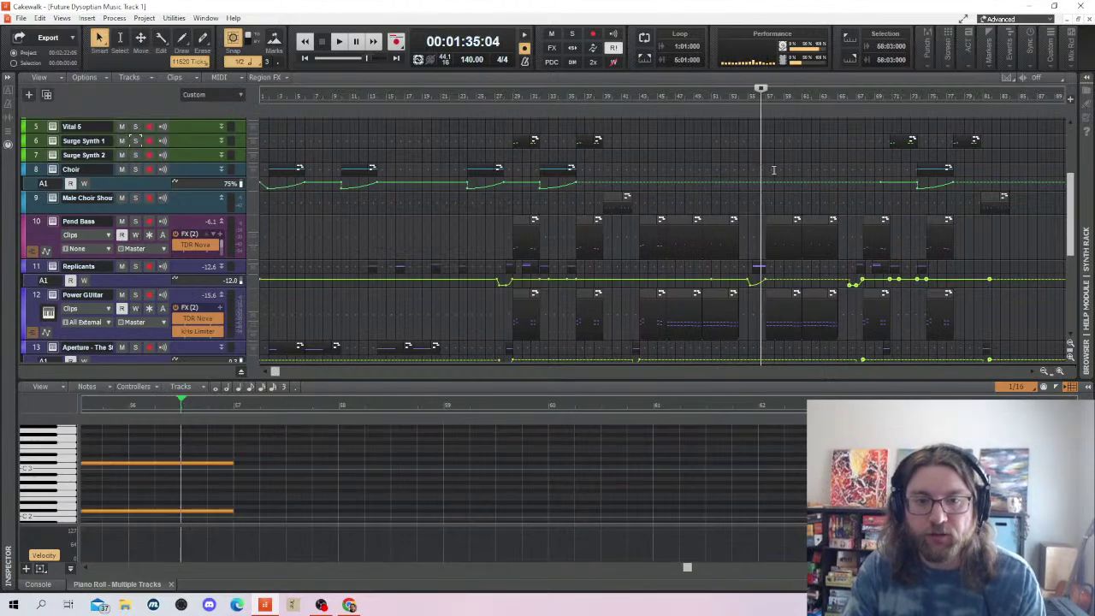
scroll(856, 188, down, 2)
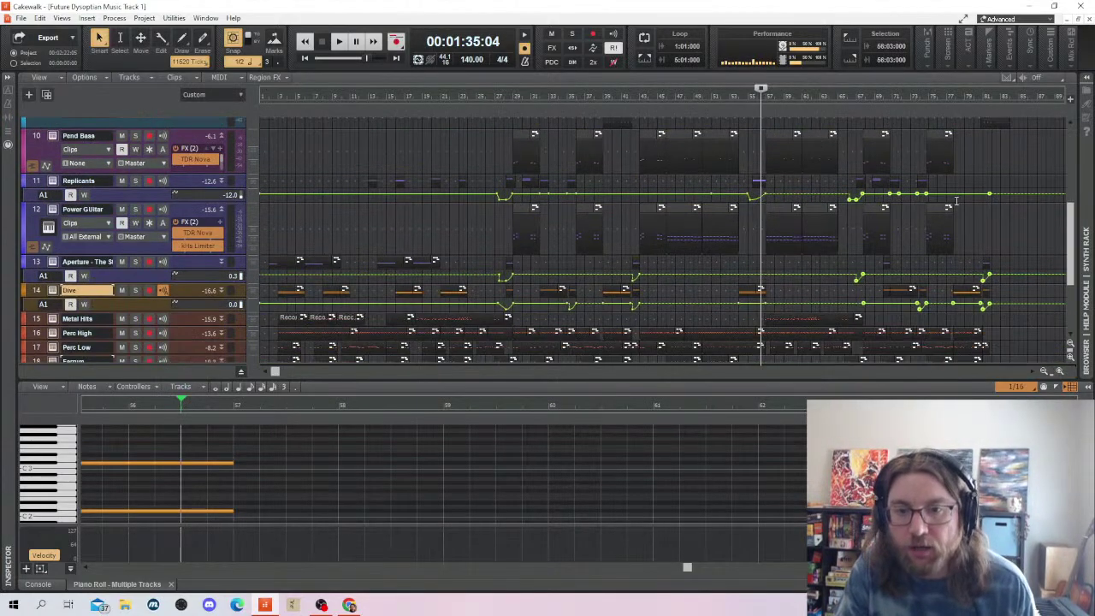
scroll(956, 201, down, 2)
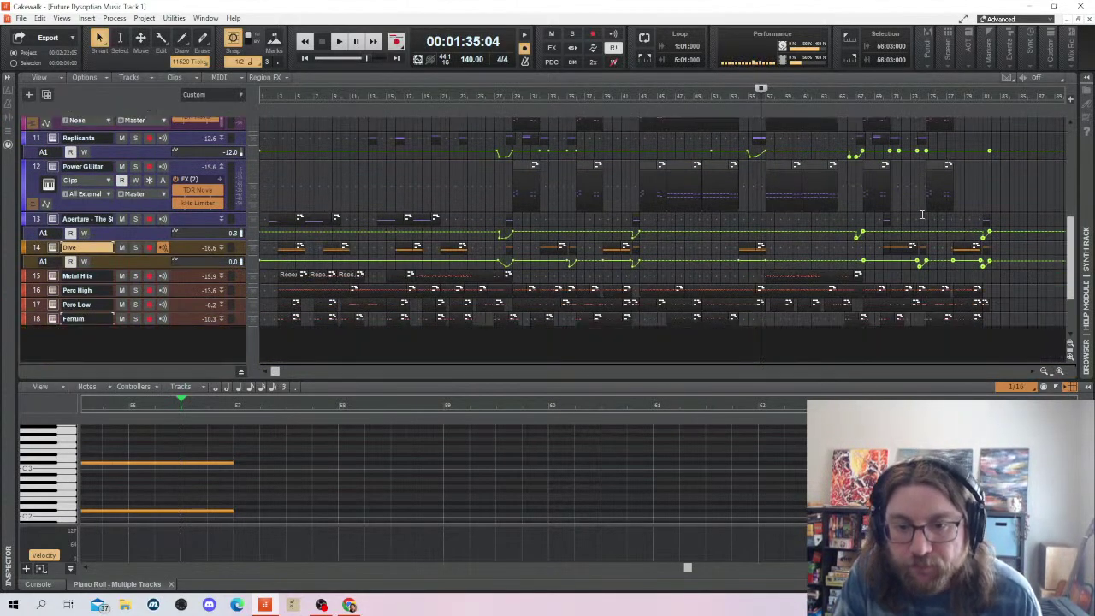
scroll(950, 325, up, 2)
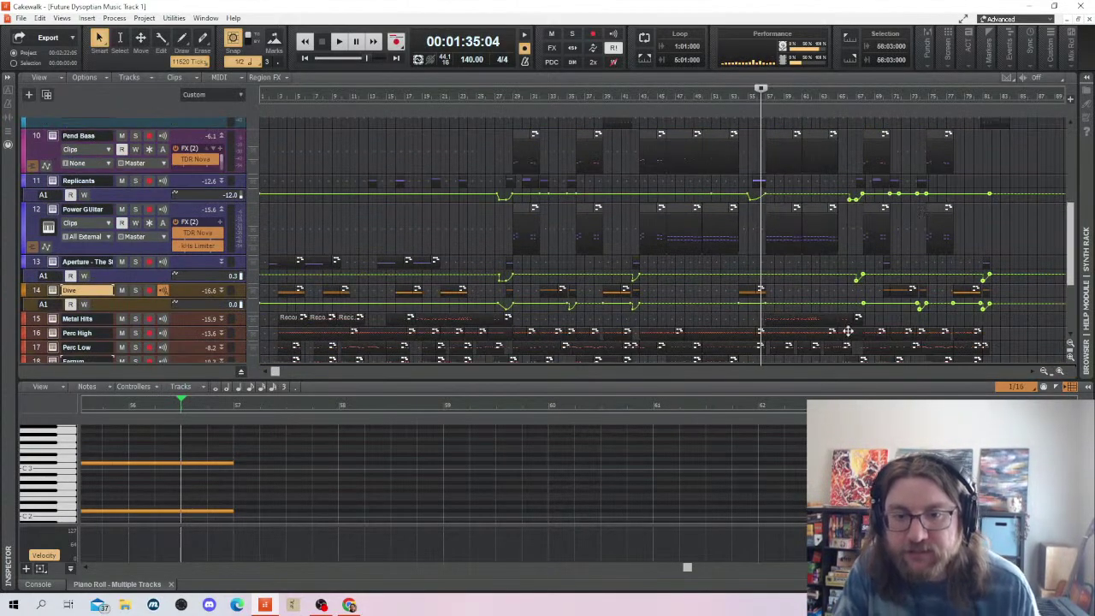
Bounce the Perc High clips running from measure 57 to the end of the copied section into one clip
click(941, 336)
right_click(809, 335)
click(791, 334)
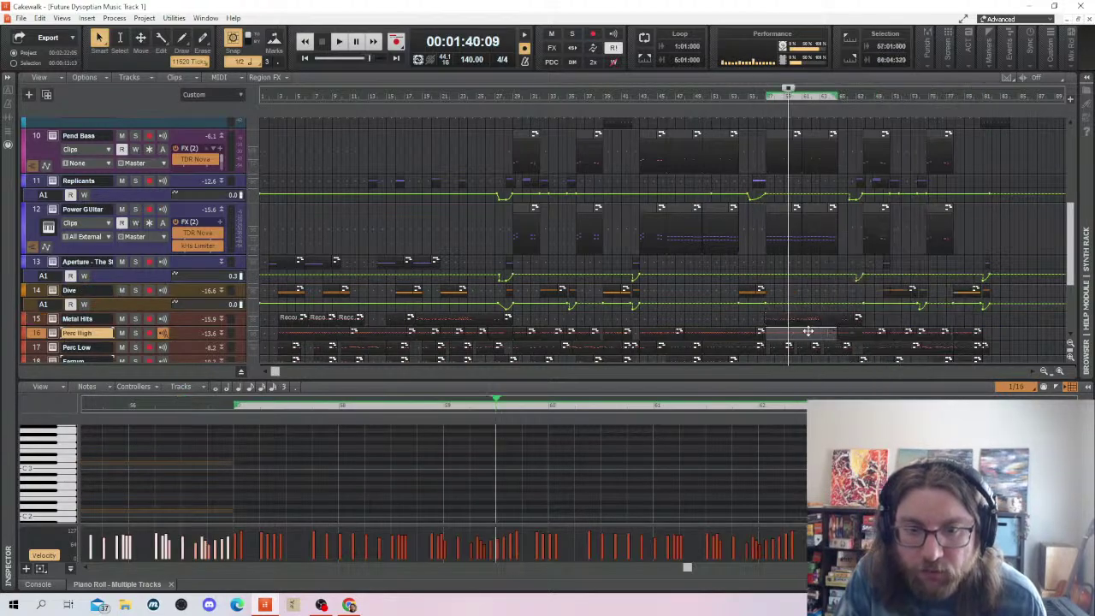
scroll(1005, 334, right, 5)
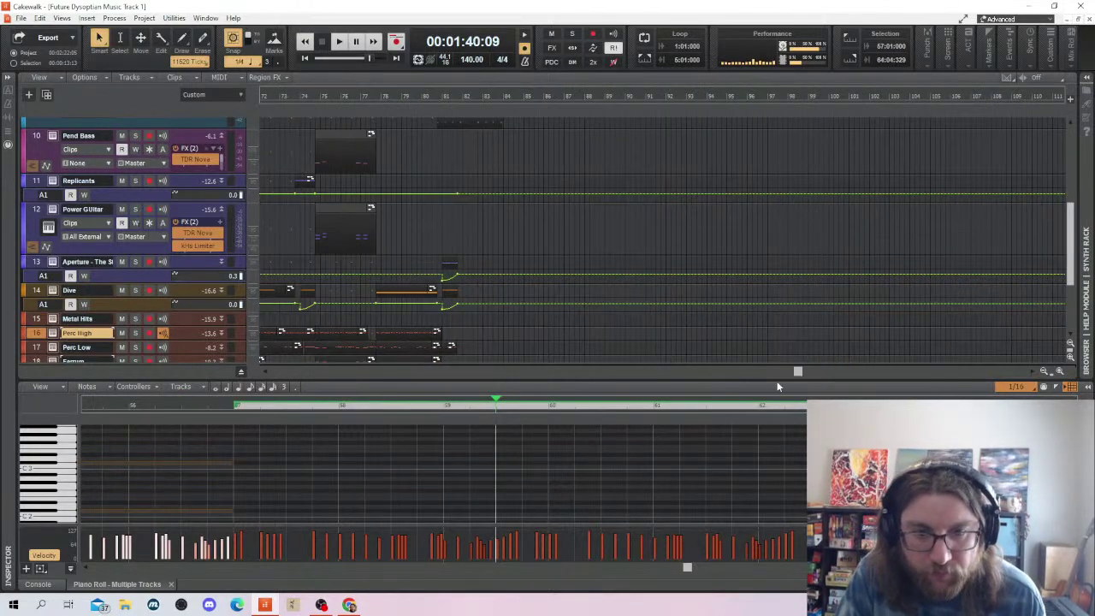
drag(797, 373, 657, 374)
scroll(629, 321, up, 3)
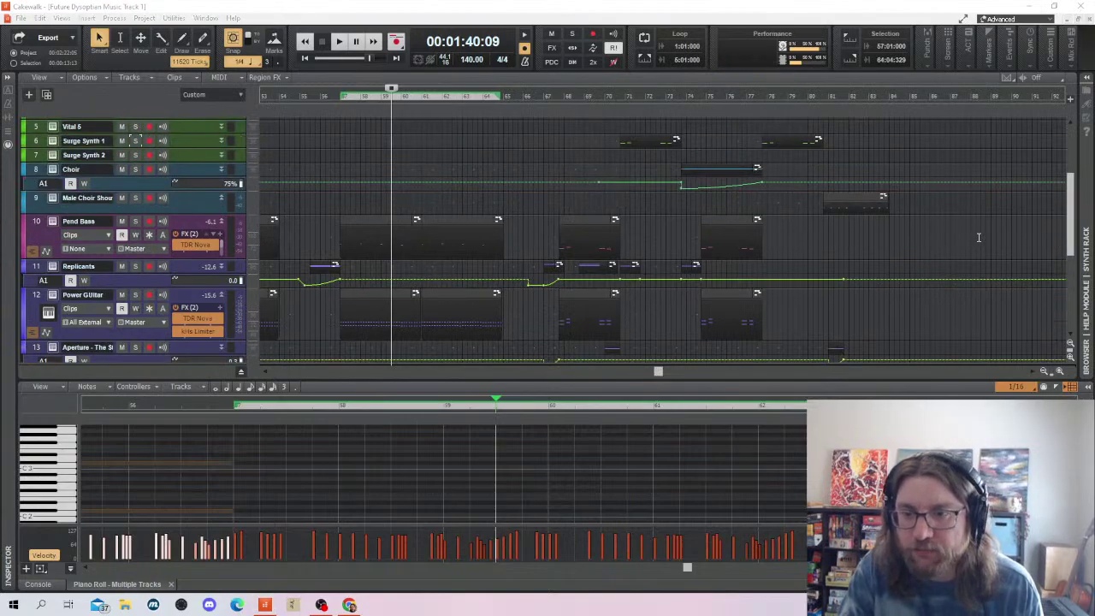
click(980, 238)
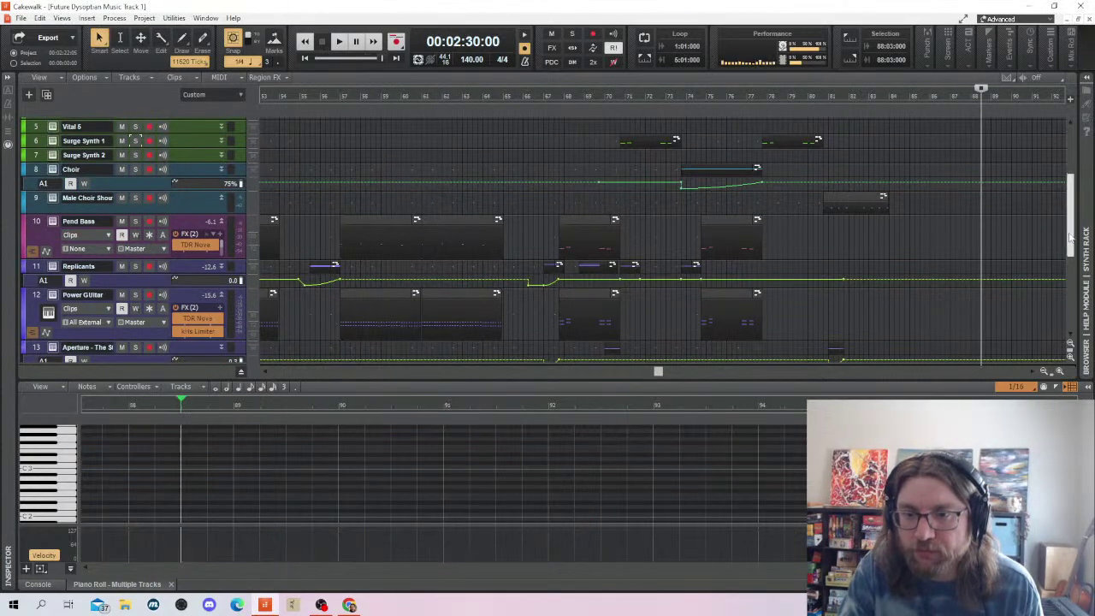
scroll(1075, 238, down, 5)
click(506, 255)
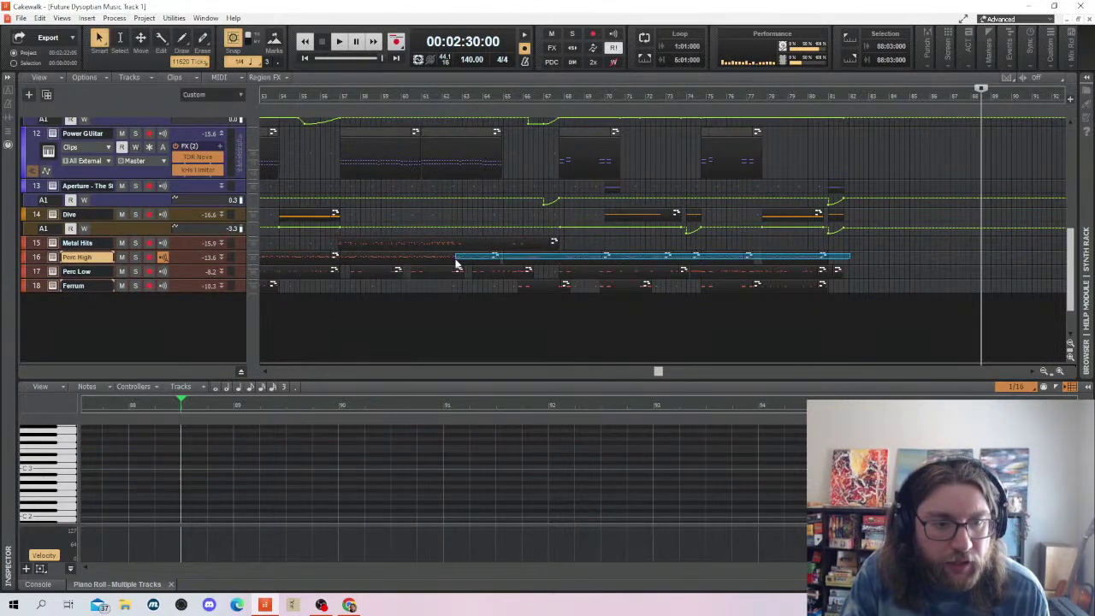
click(453, 255)
right_click(454, 255)
click(511, 421)
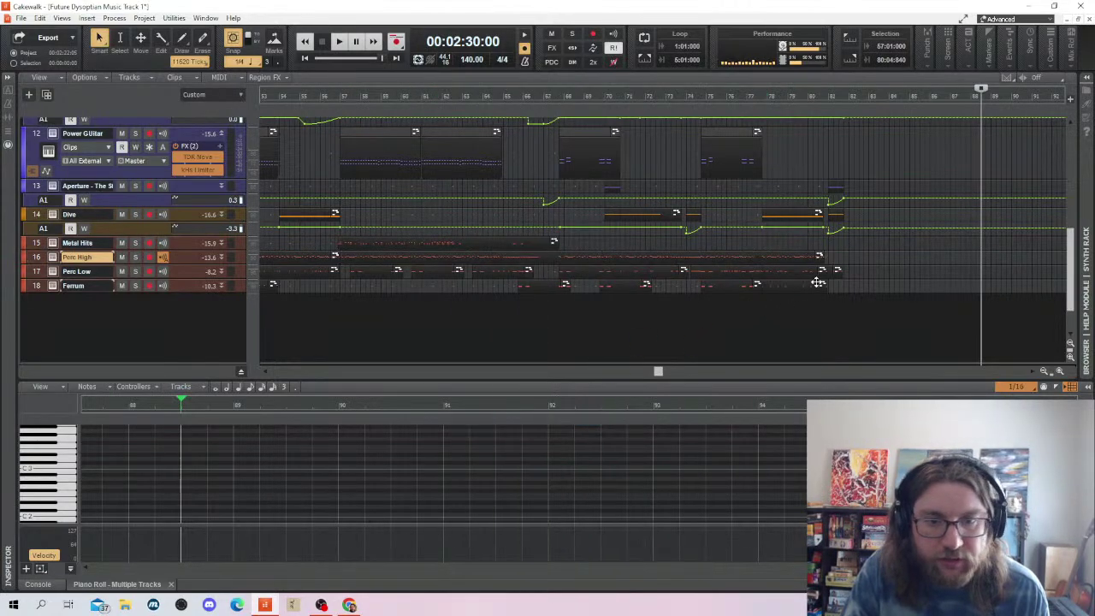
Bounce the Perc Low clips from measure 57 onward into one clip, and the Ferrum clips from measure 65 onward into another
drag(875, 270, 370, 272)
right_click(370, 272)
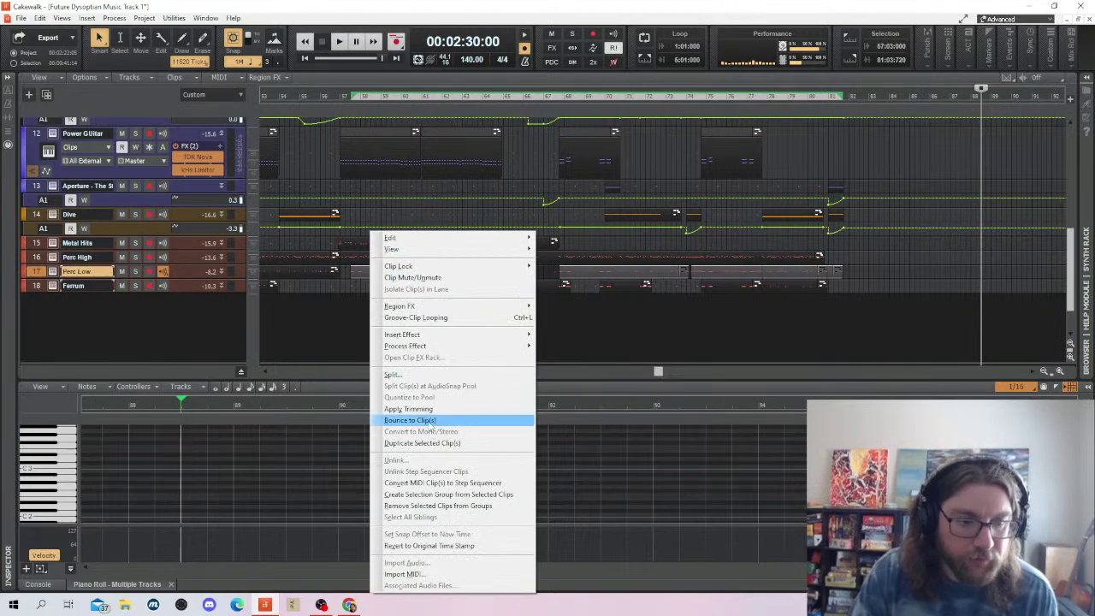
click(423, 420)
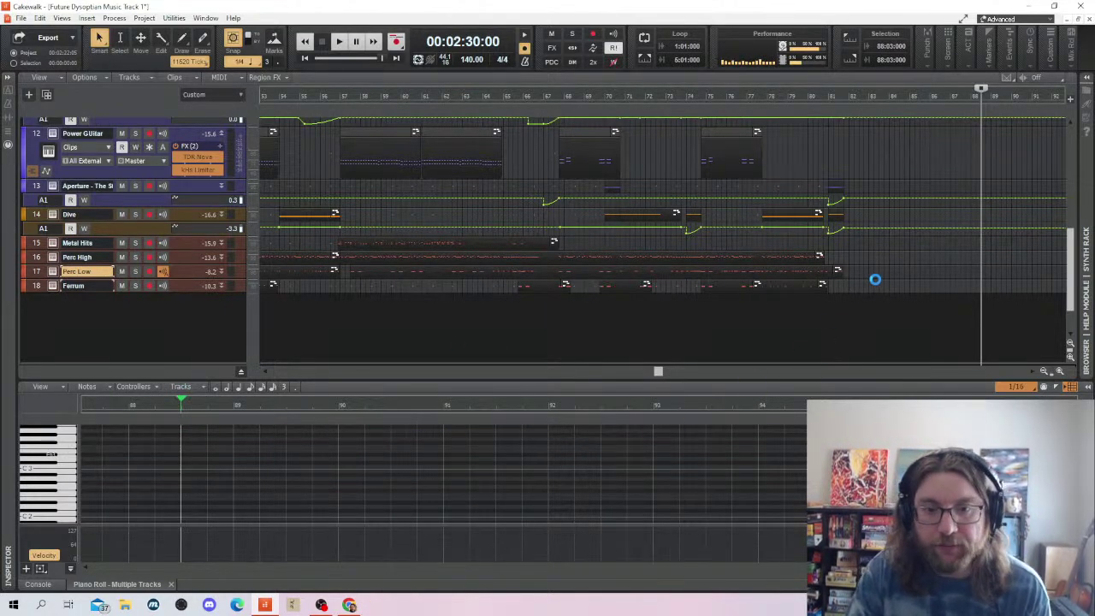
drag(843, 283, 530, 283)
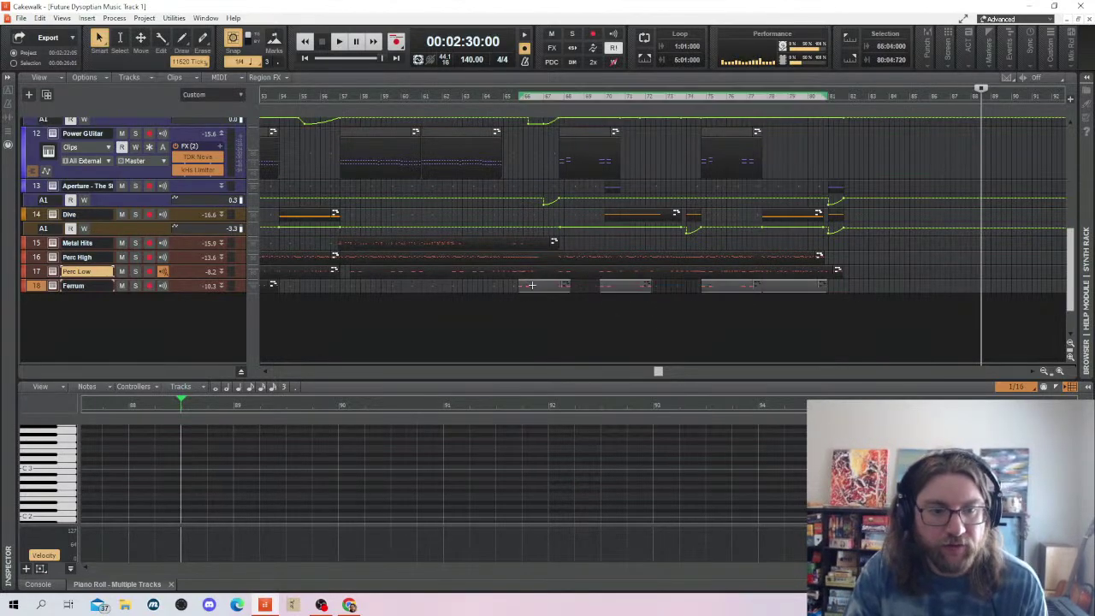
right_click(530, 282)
click(570, 421)
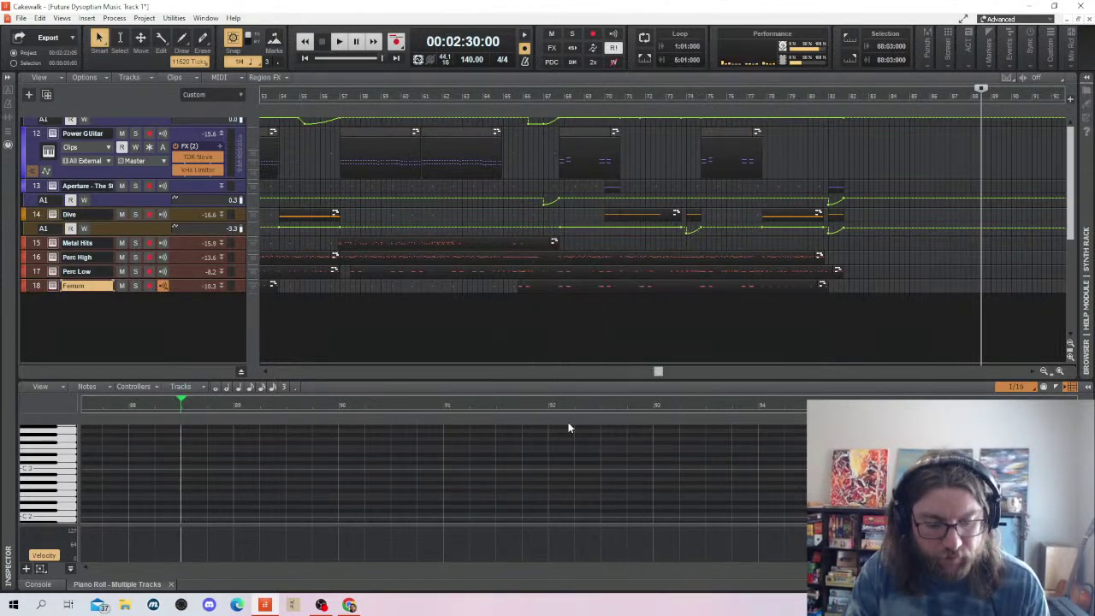
Collapse the Pend Bass and Power Guitar tracks, place the playhead at the start of measure 66 and save the project
scroll(547, 273, up, 5)
scroll(548, 273, down, 5)
scroll(548, 273, up, 3)
scroll(547, 273, up, 3)
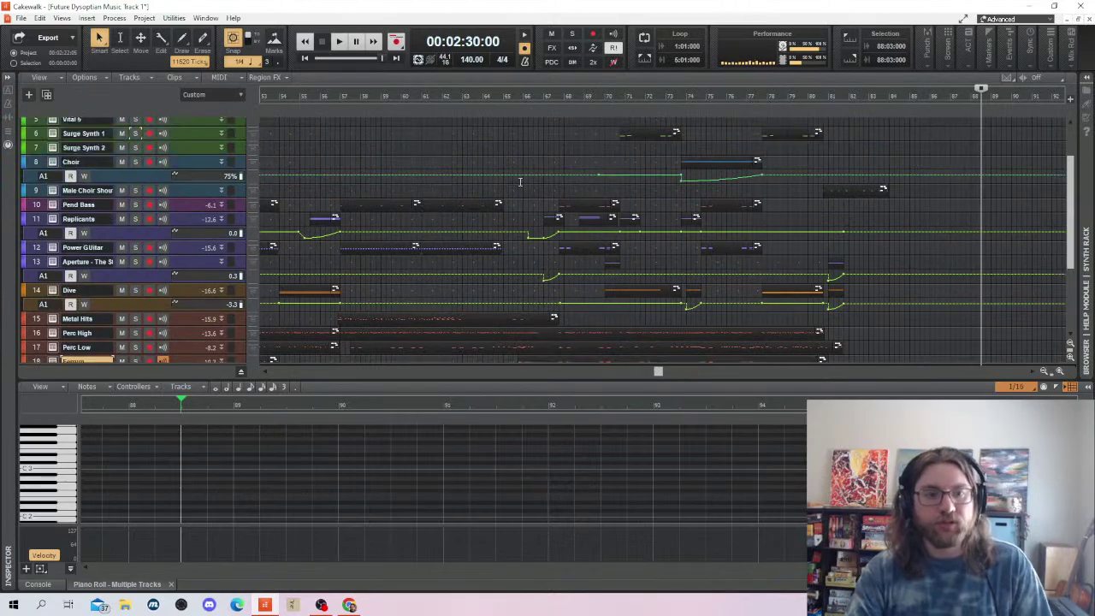
click(515, 171)
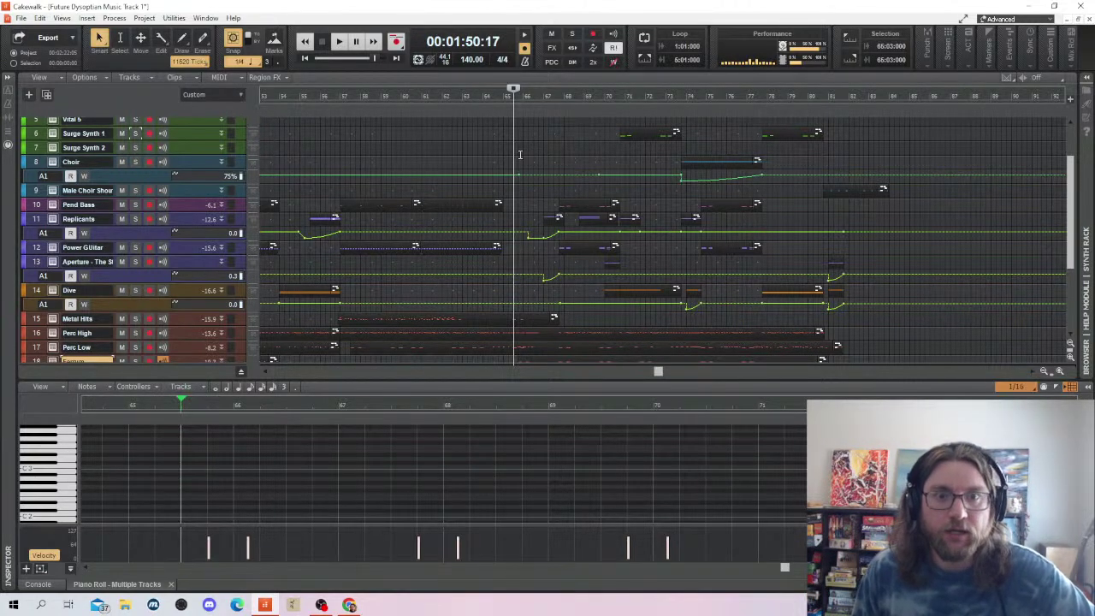
click(530, 143)
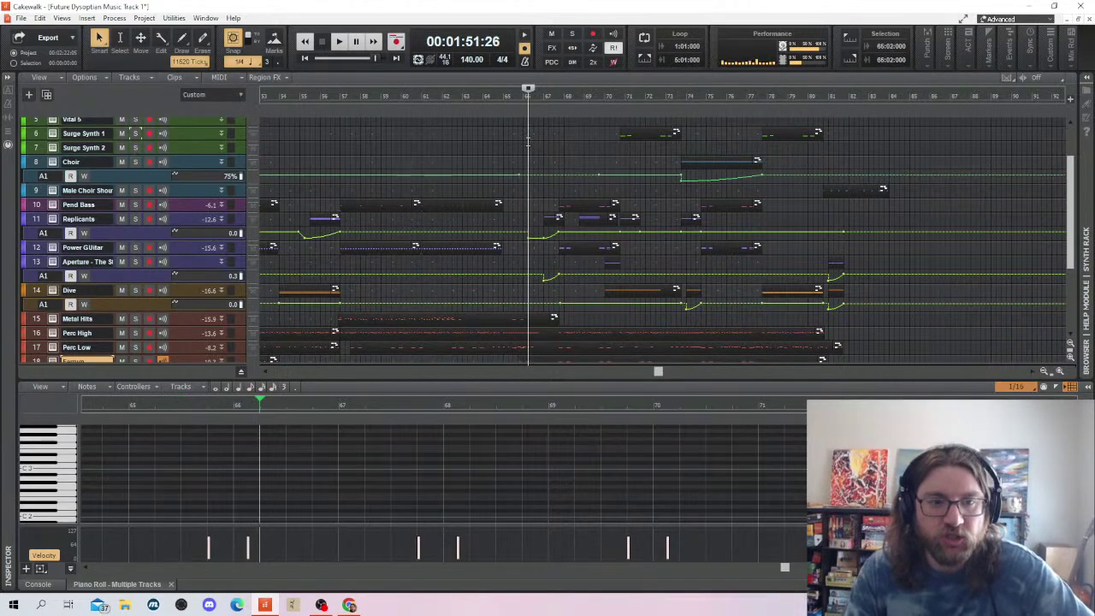
click(525, 146)
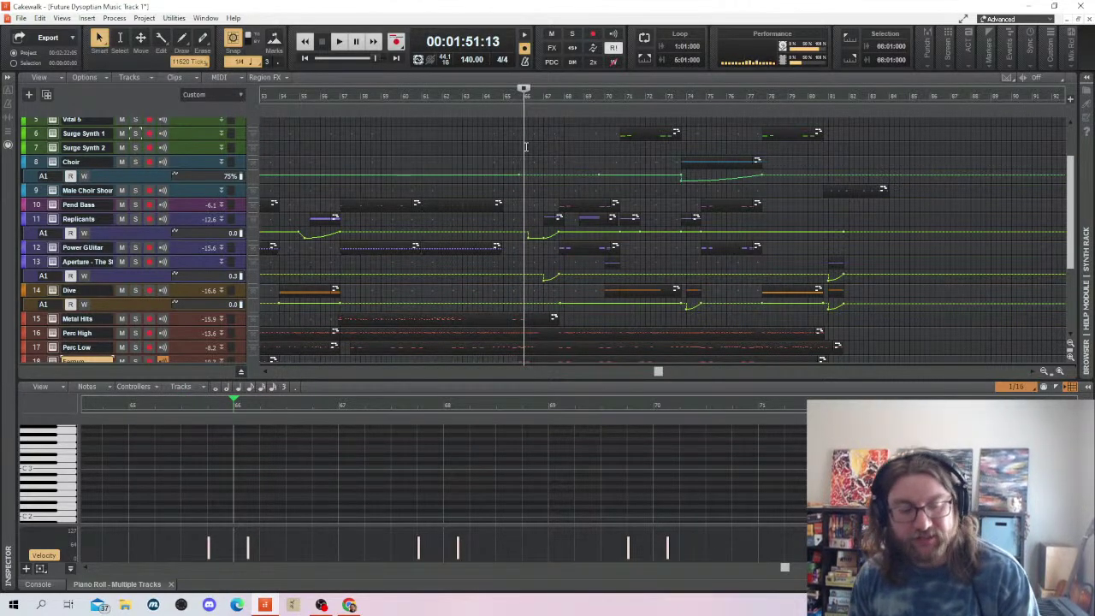
click(526, 146)
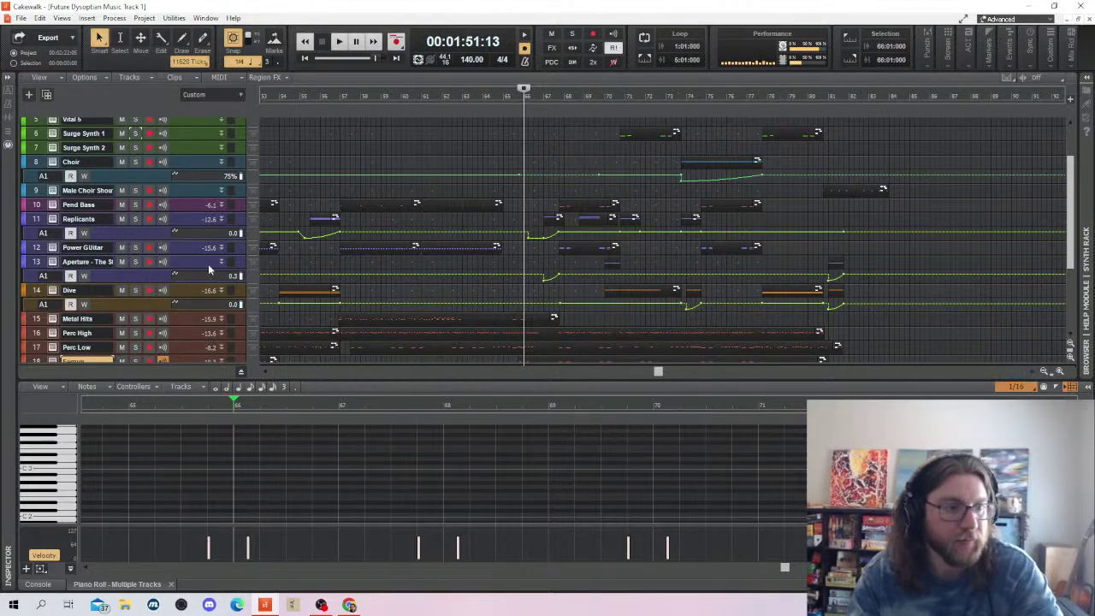
View the Aperture - The Stack synth used by the Replicants track and close its window
click(54, 220)
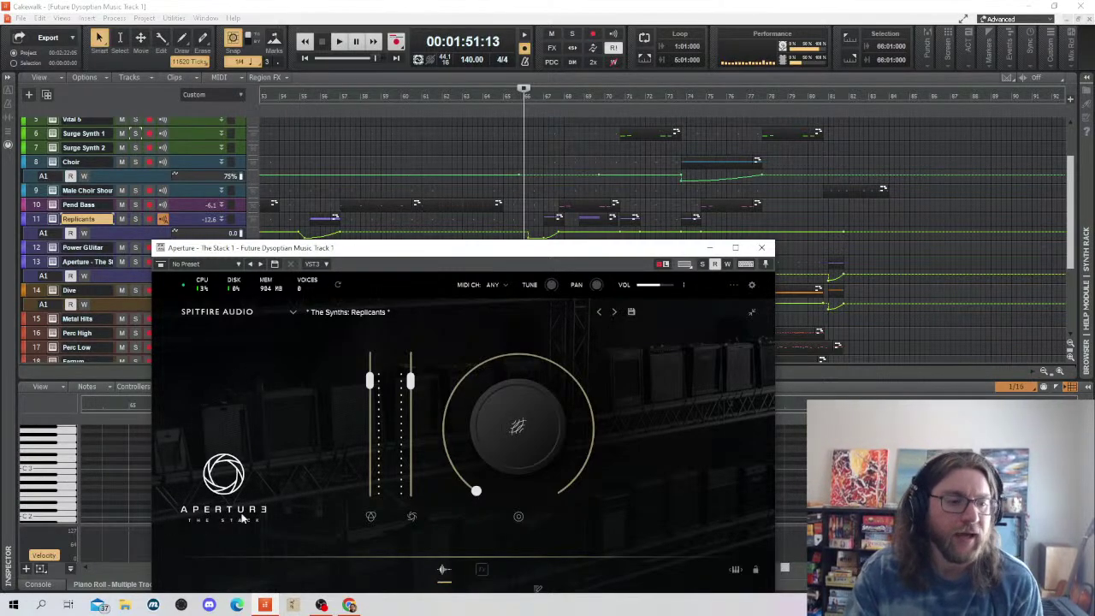
click(759, 249)
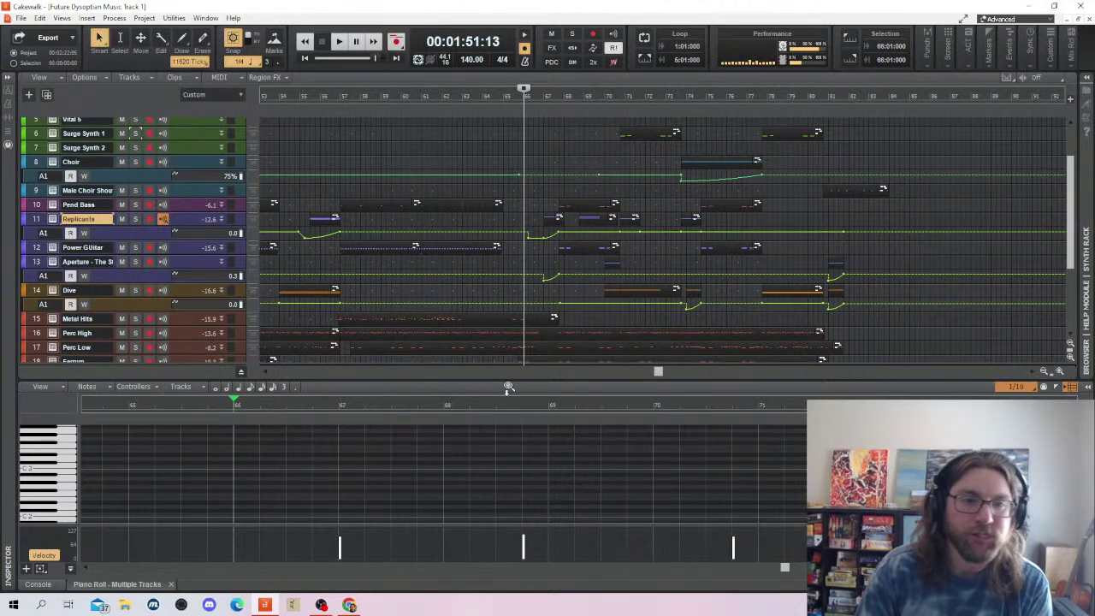
Play back the extended arrangement through measure 82, checking the clips and automation on all tracks, and stop playback
key(space)
key(space)
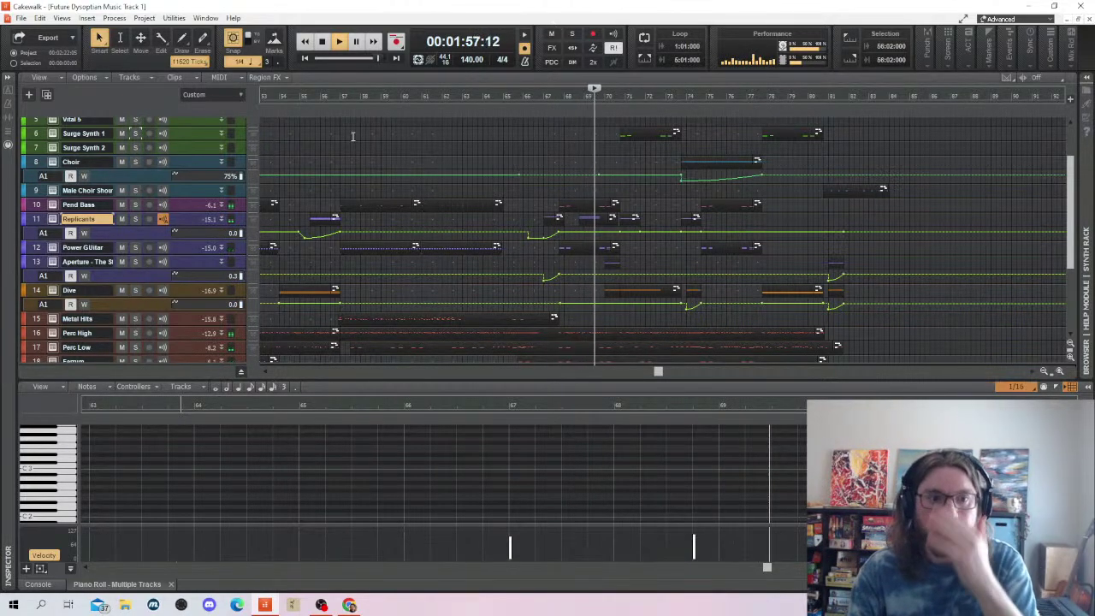
scroll(697, 208, down, 3)
scroll(709, 228, up, 5)
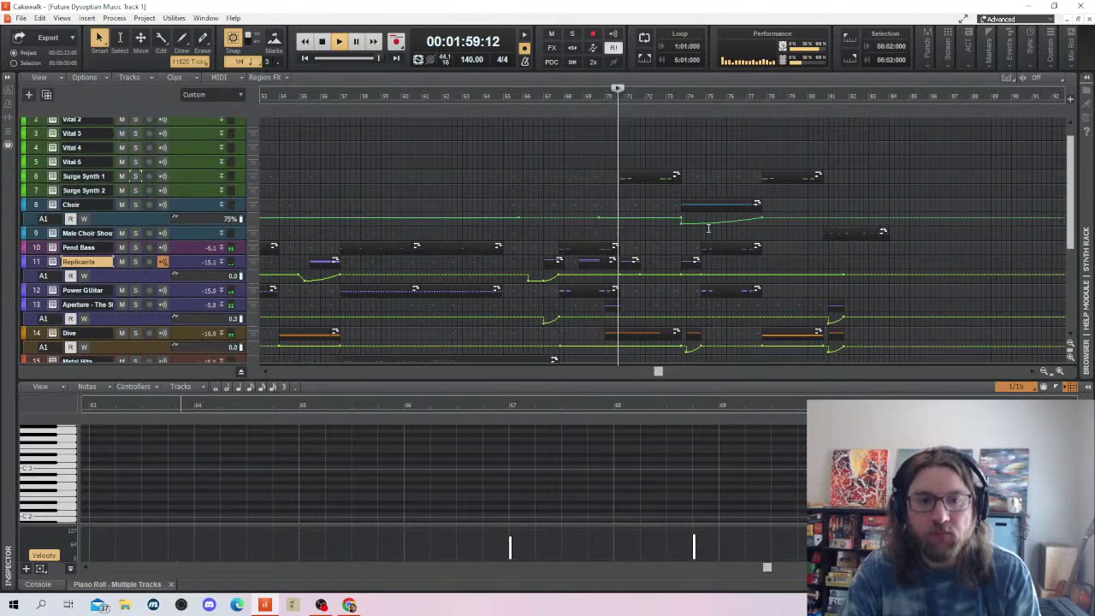
scroll(724, 231, down, 5)
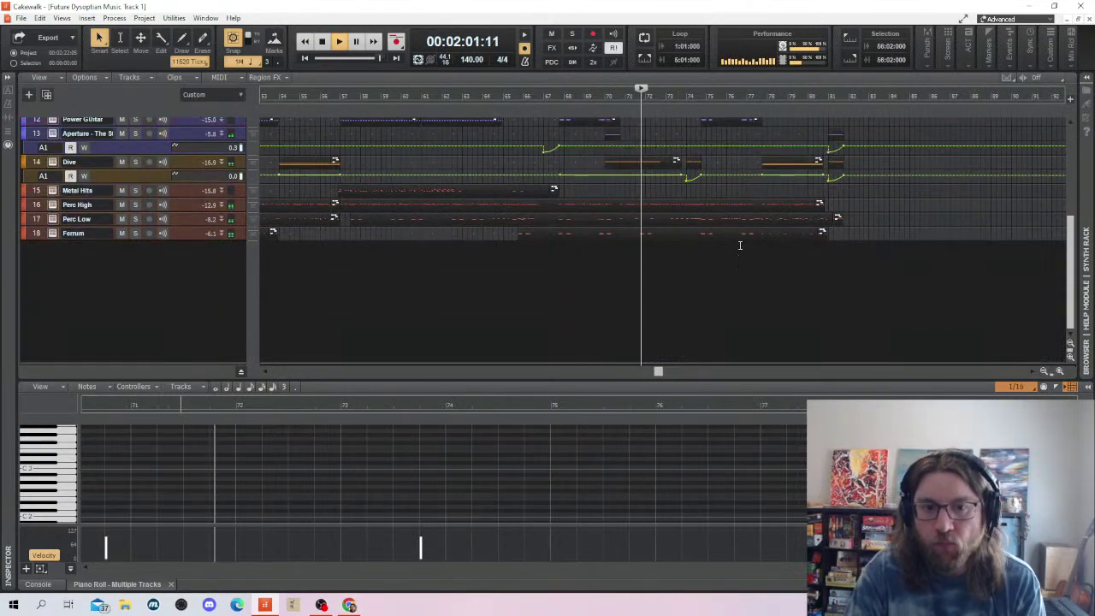
scroll(760, 211, up, 5)
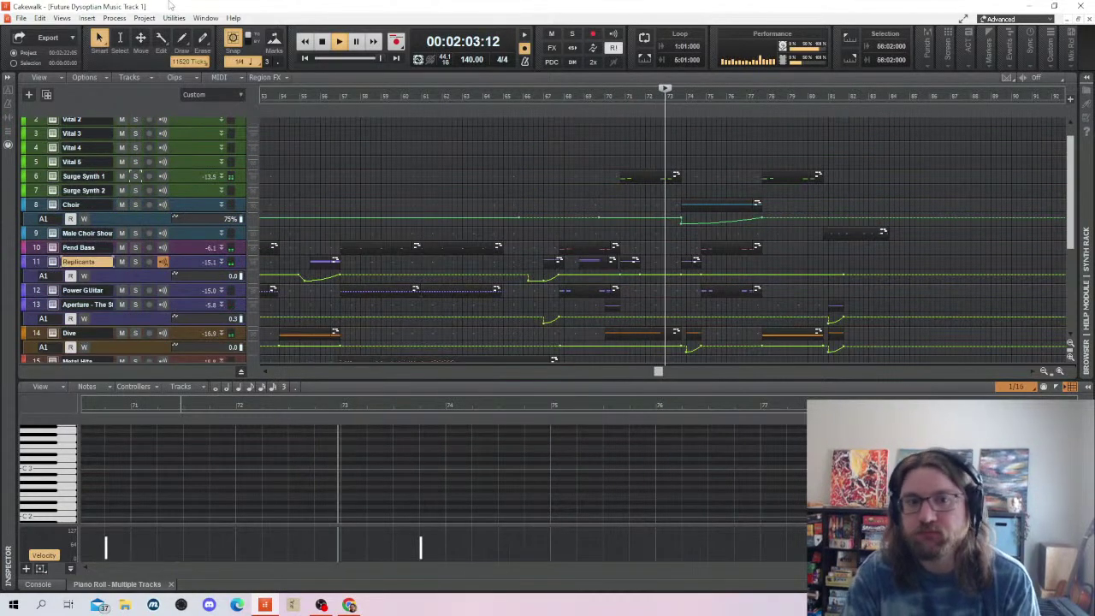
scroll(700, 212, down, 5)
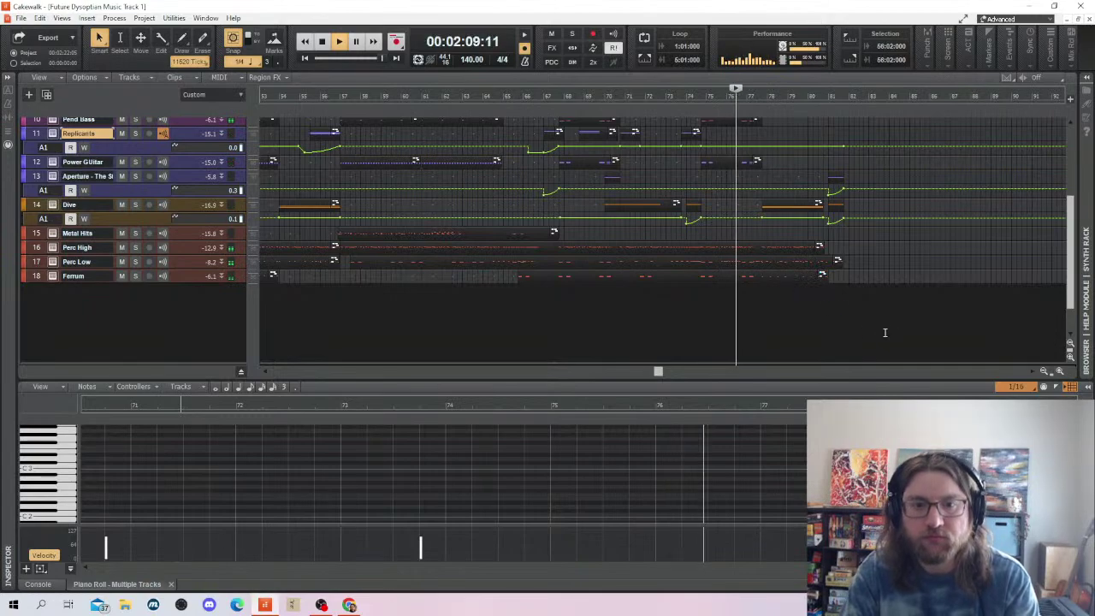
scroll(885, 333, up, 3)
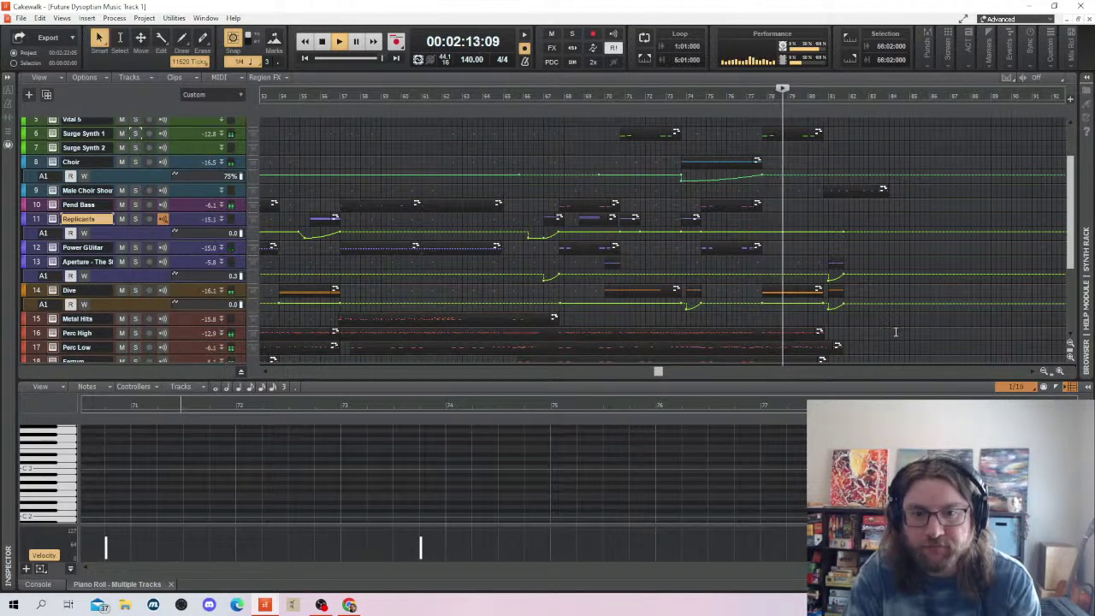
scroll(896, 332, down, 2)
scroll(896, 332, up, 1)
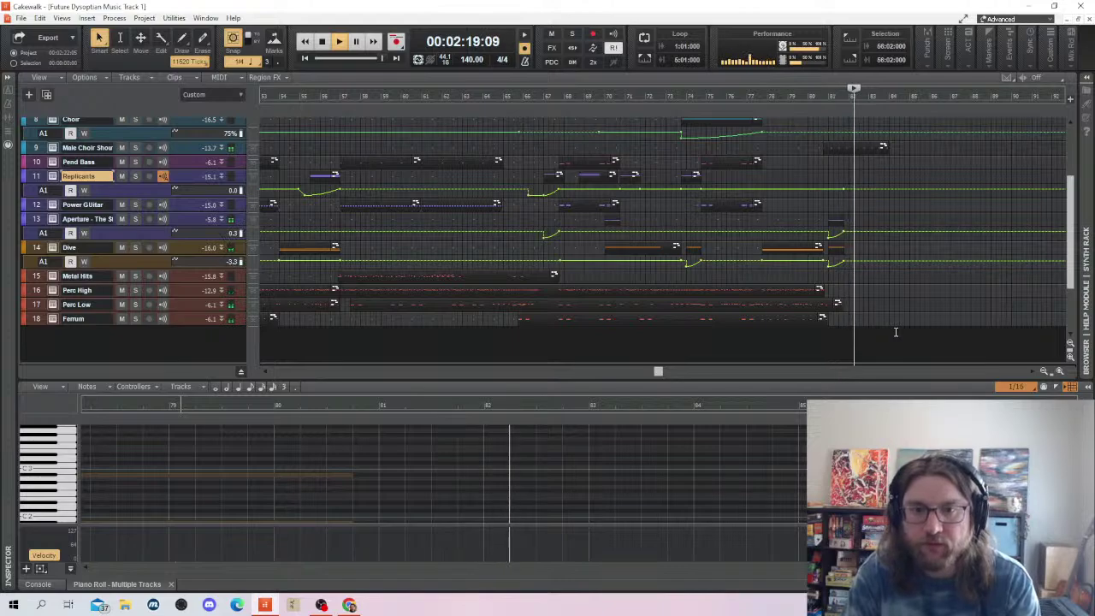
scroll(894, 182, up, 3)
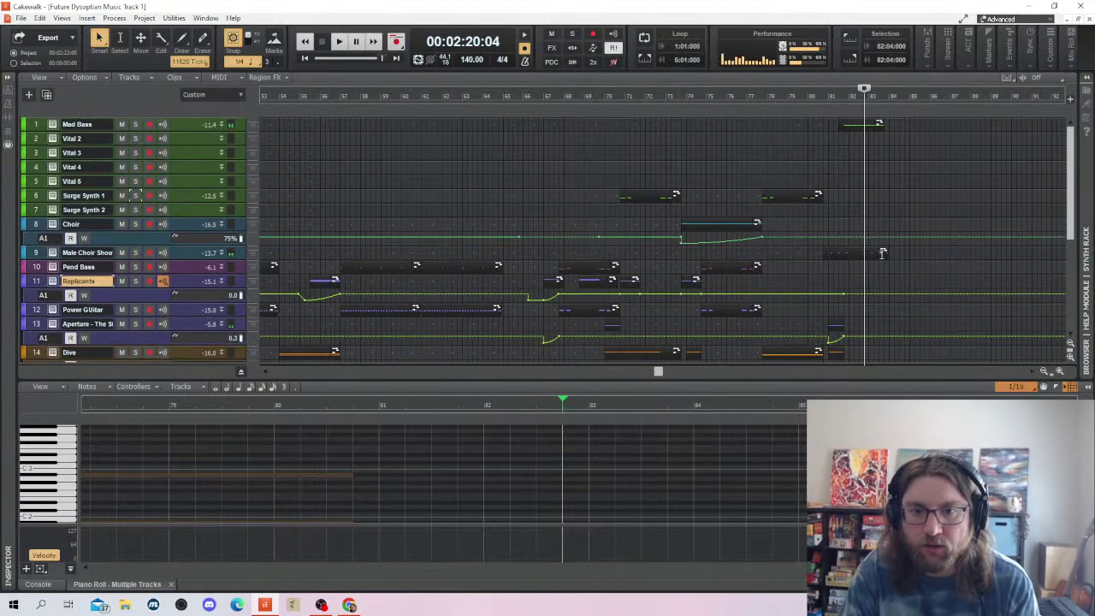
Move the last Male Choir clip to start at measure 82, and the final short Aperture and Dive clips with their automation one beat later
click(843, 250)
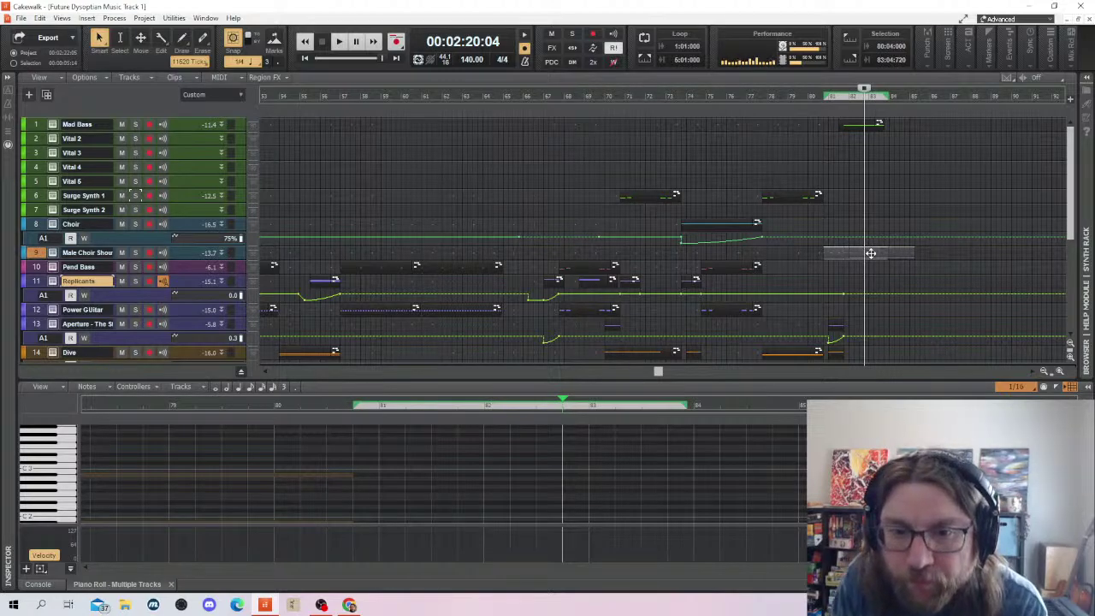
drag(871, 253, 896, 253)
scroll(829, 229, down, 3)
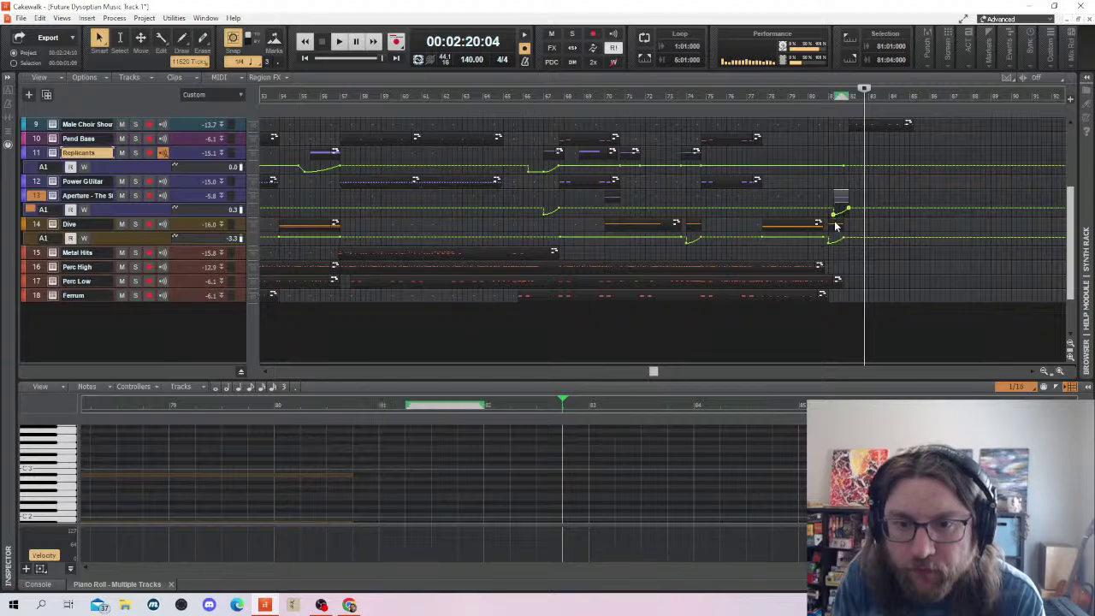
drag(837, 227, 835, 222)
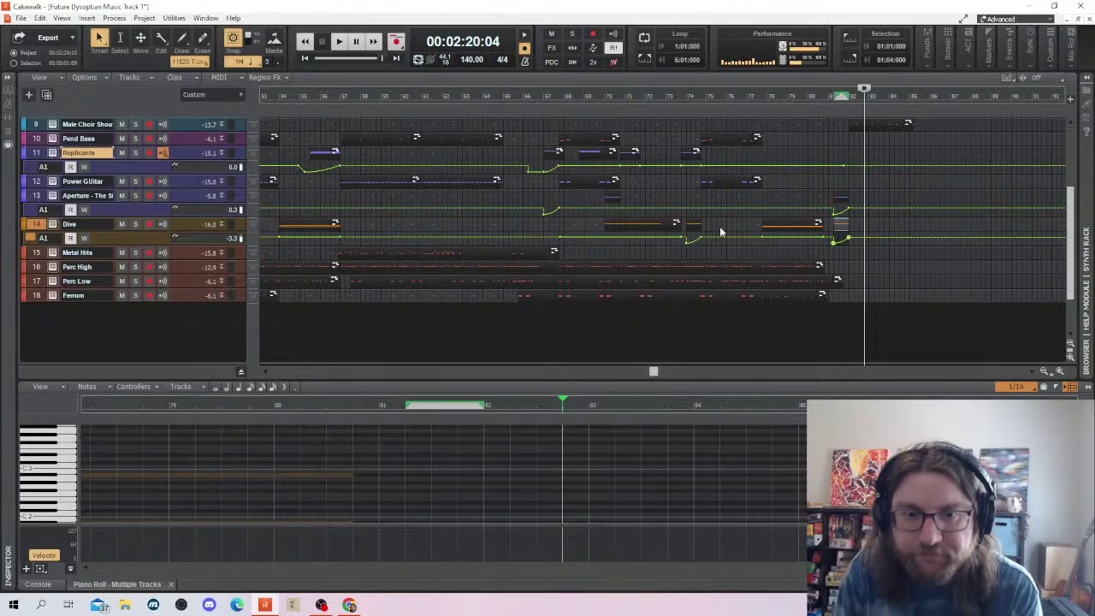
Select the two Surge Synth 1 clips between measures 70 and 80, examine the surrounding tracks, and place the playhead in measure 75
scroll(721, 231, up, 3)
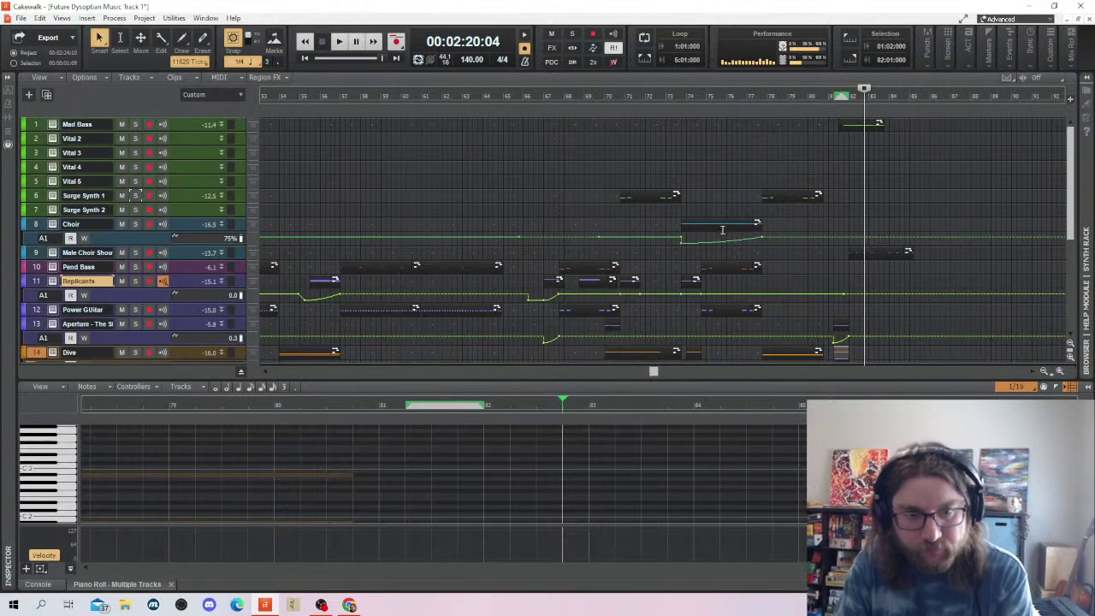
click(636, 158)
scroll(685, 180, down, 2)
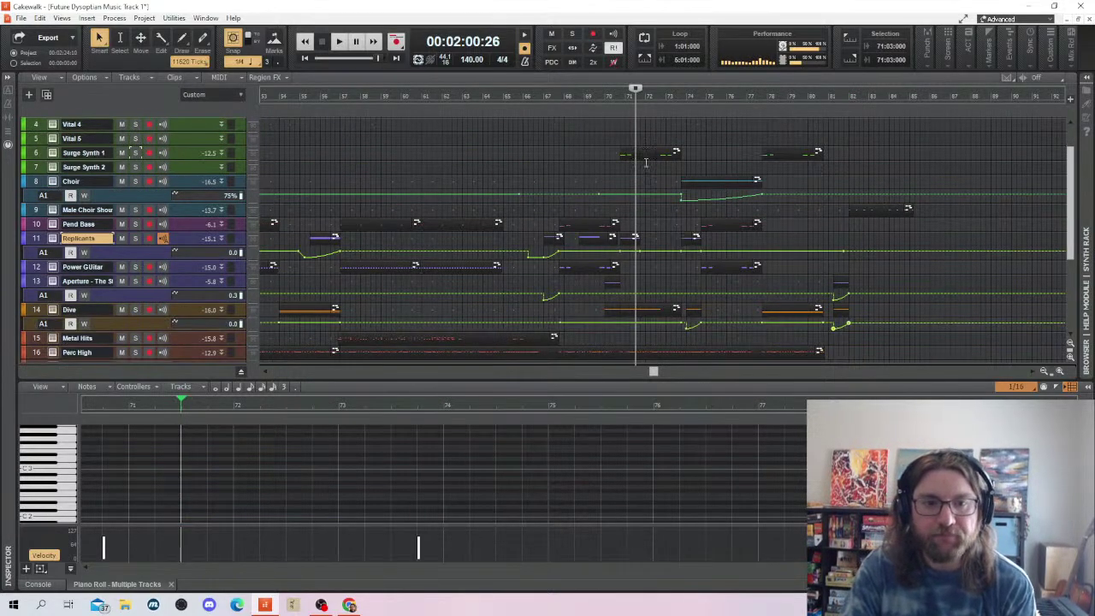
drag(826, 152, 621, 156)
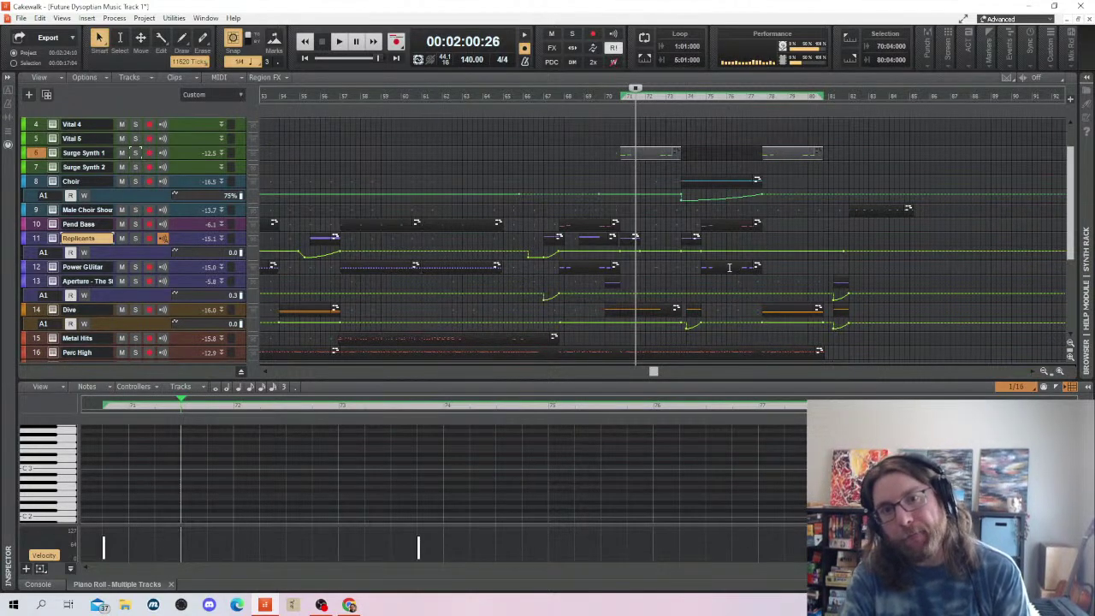
scroll(728, 266, down, 3)
scroll(738, 270, up, 4)
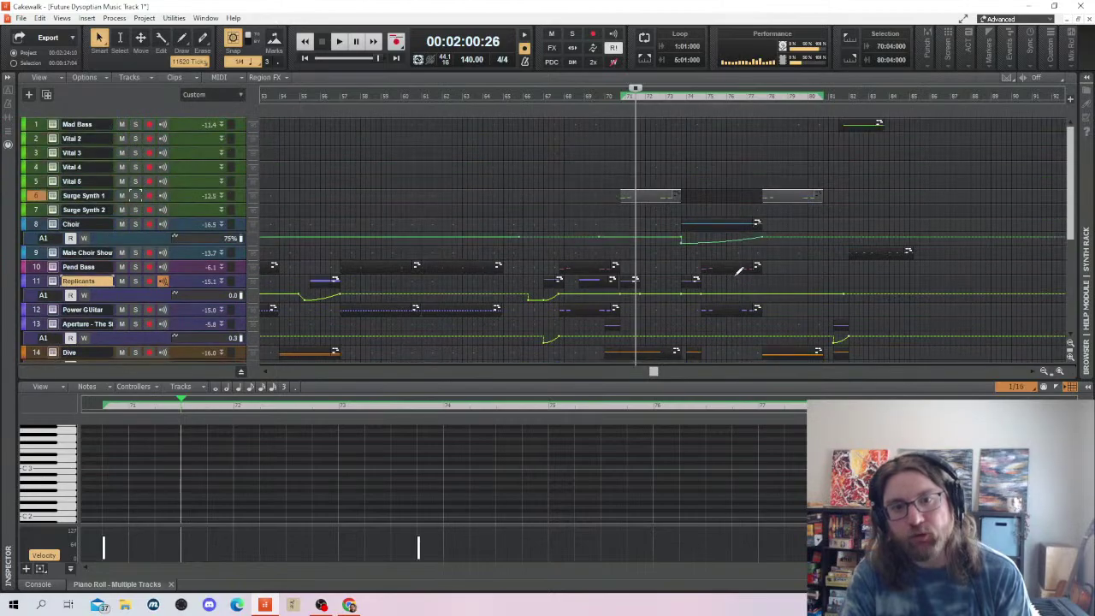
scroll(655, 223, down, 3)
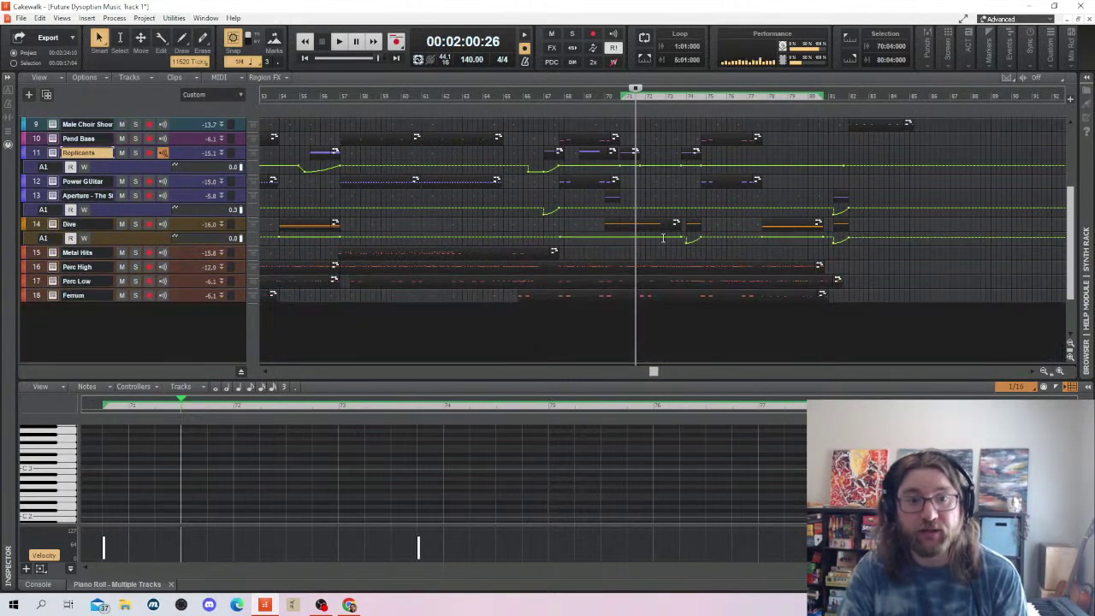
scroll(661, 202, up, 3)
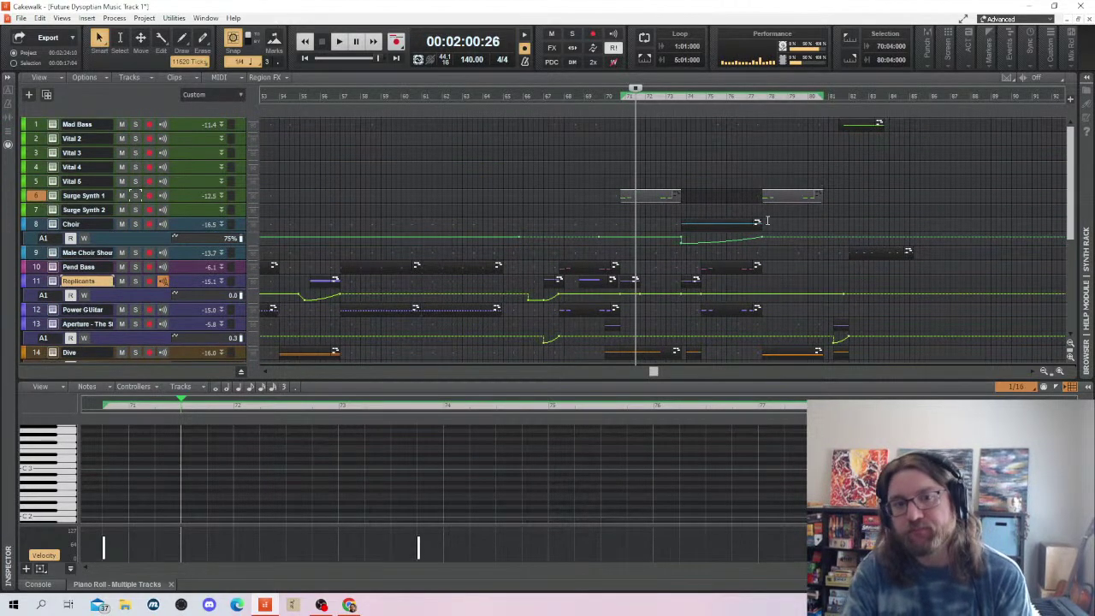
right_click(767, 221)
click(712, 186)
scroll(794, 221, down, 2)
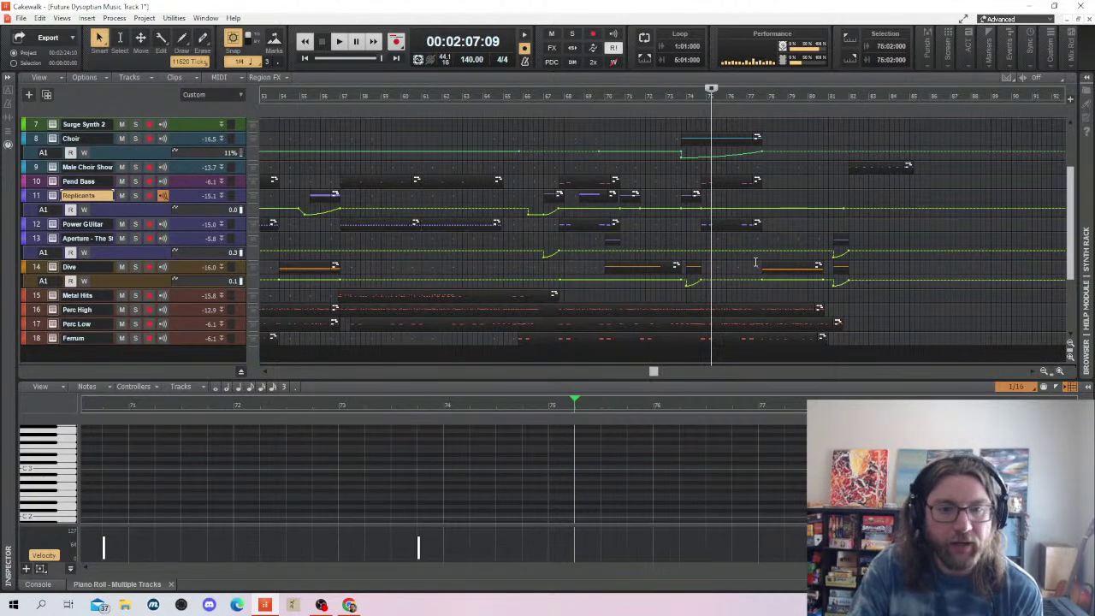
Transpose the clips between measures 67 and 80 on the Choir, Pend Bass, Replicants, Power Guitar, Aperture and Dive tracks
scroll(711, 208, up, 2)
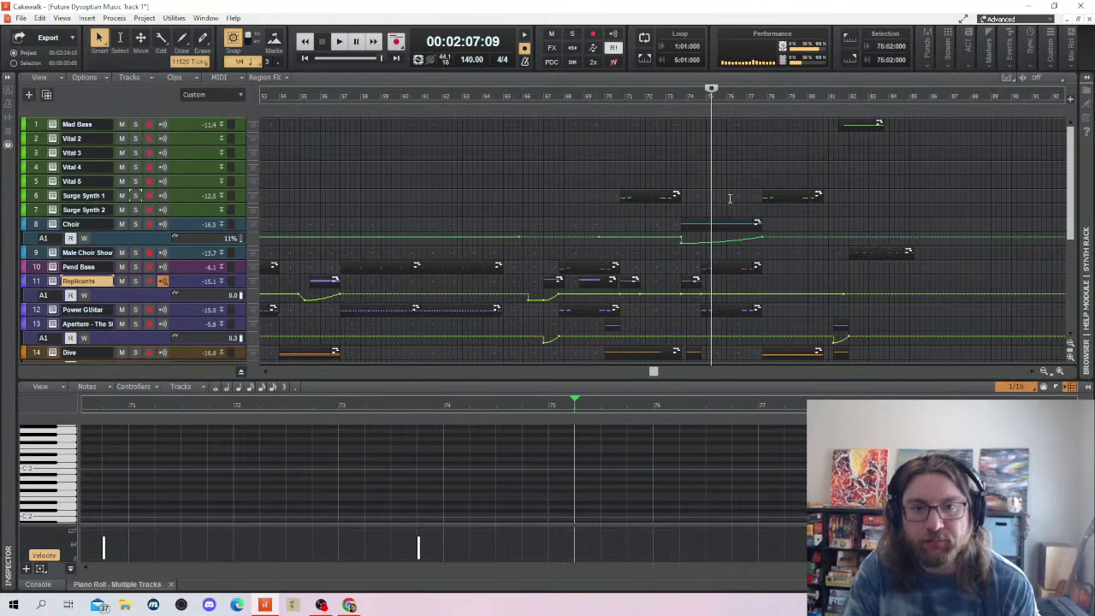
drag(808, 149, 560, 277)
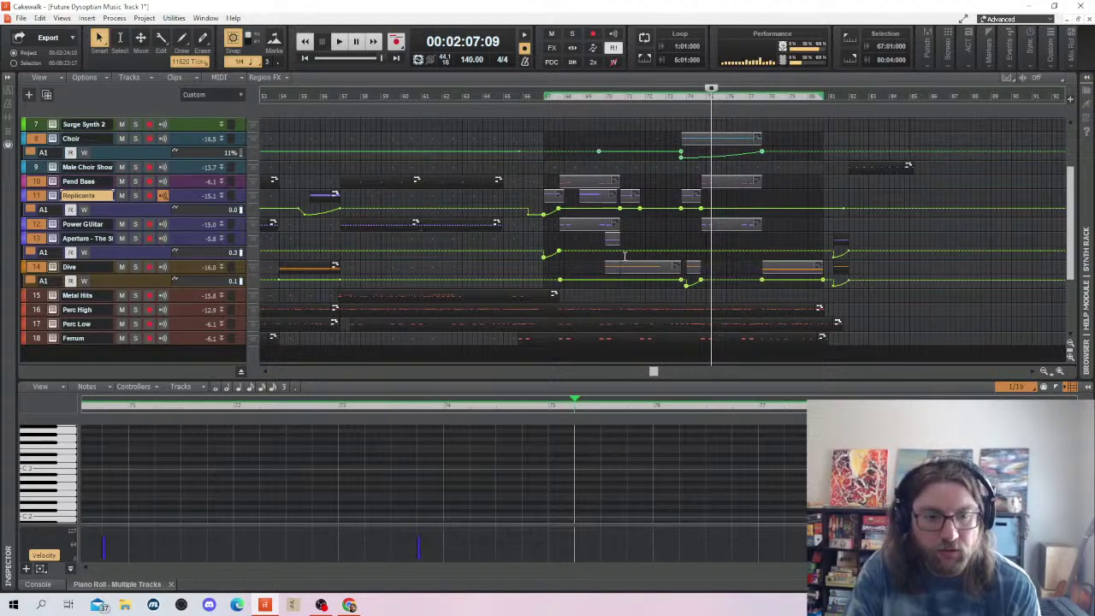
right_click(651, 467)
click(684, 338)
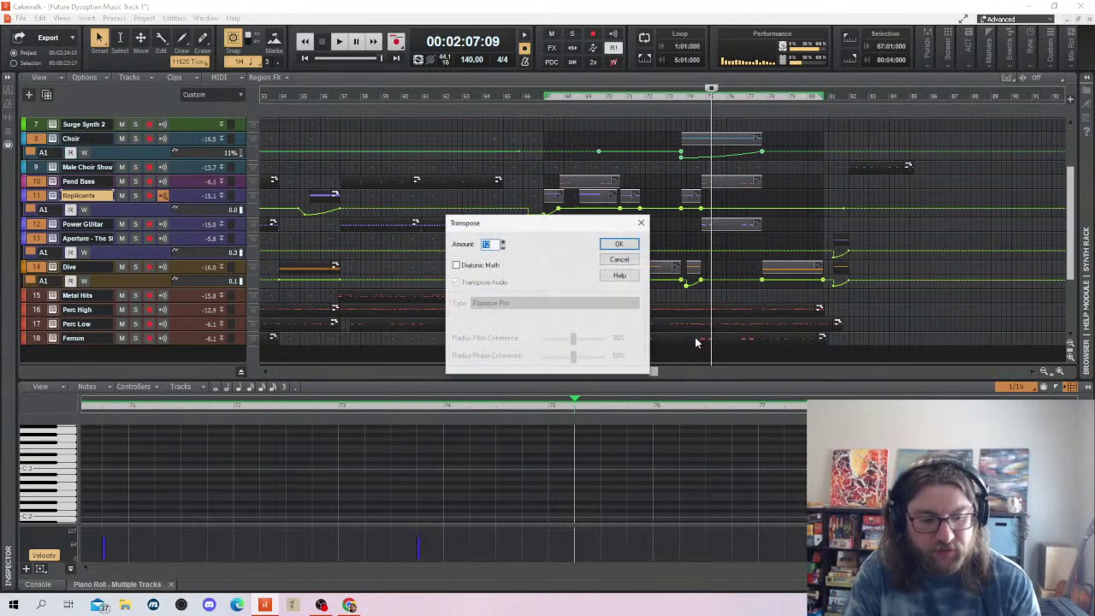
key(Return)
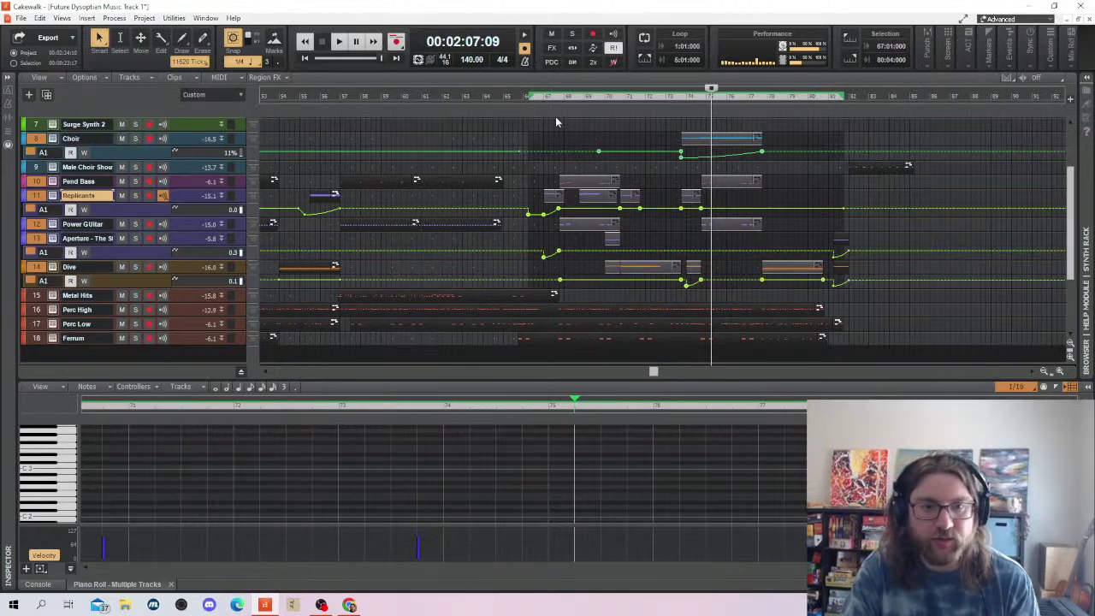
Play back the arrangement from measure 65 into measure 83, stop, and save the project
click(503, 128)
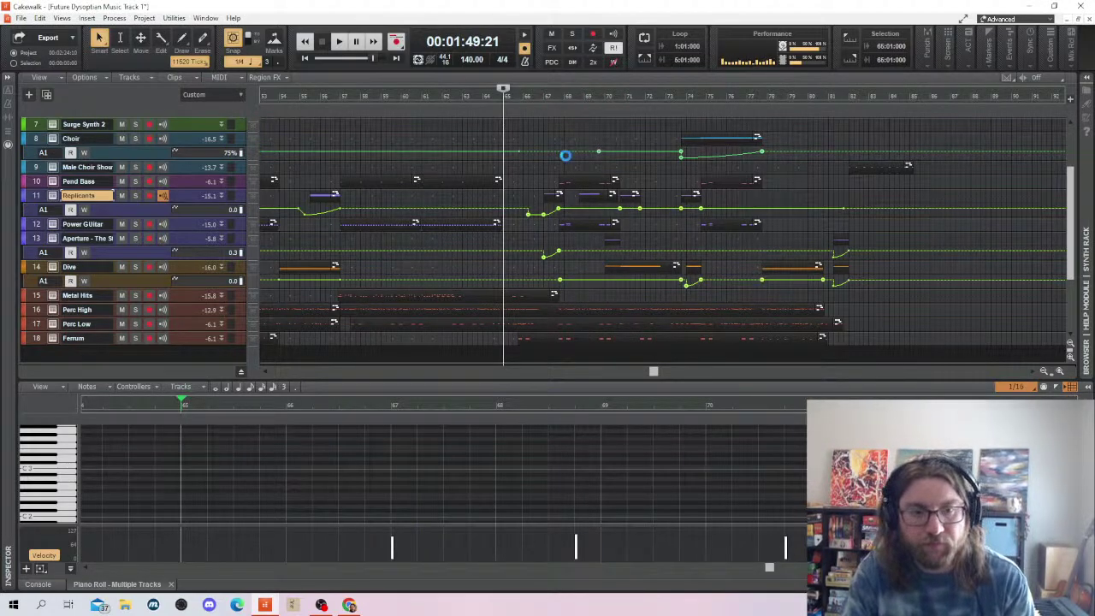
key(space)
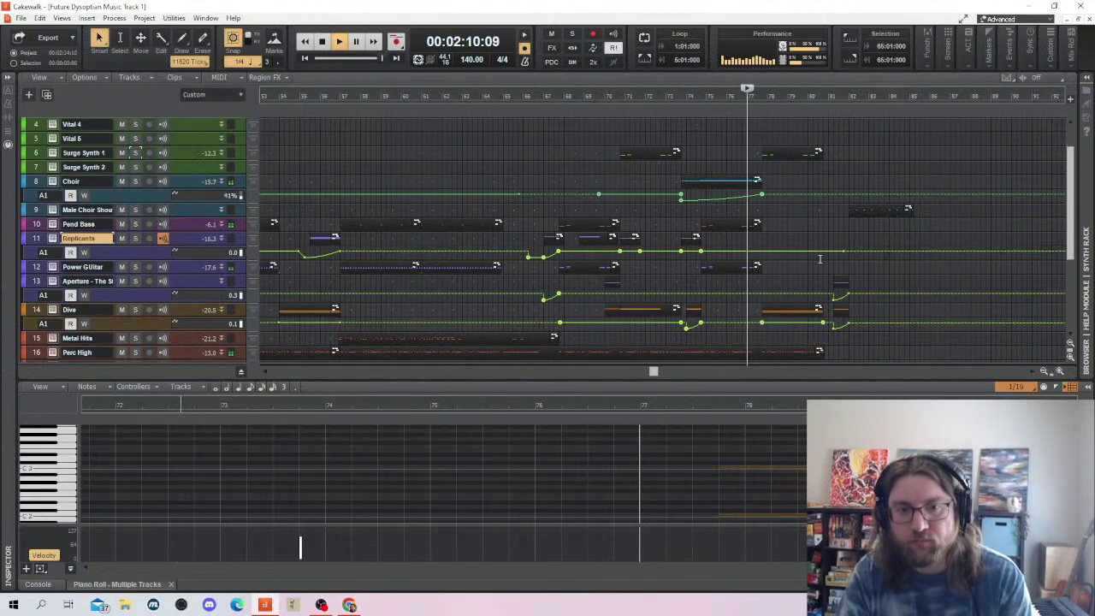
scroll(827, 258, up, 1)
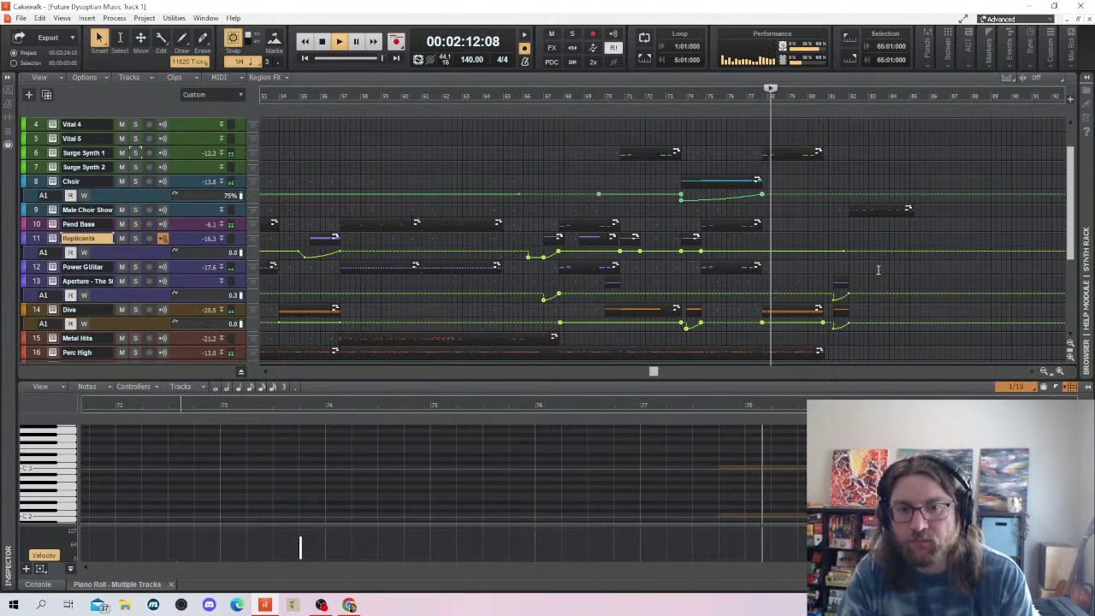
scroll(950, 253, down, 1)
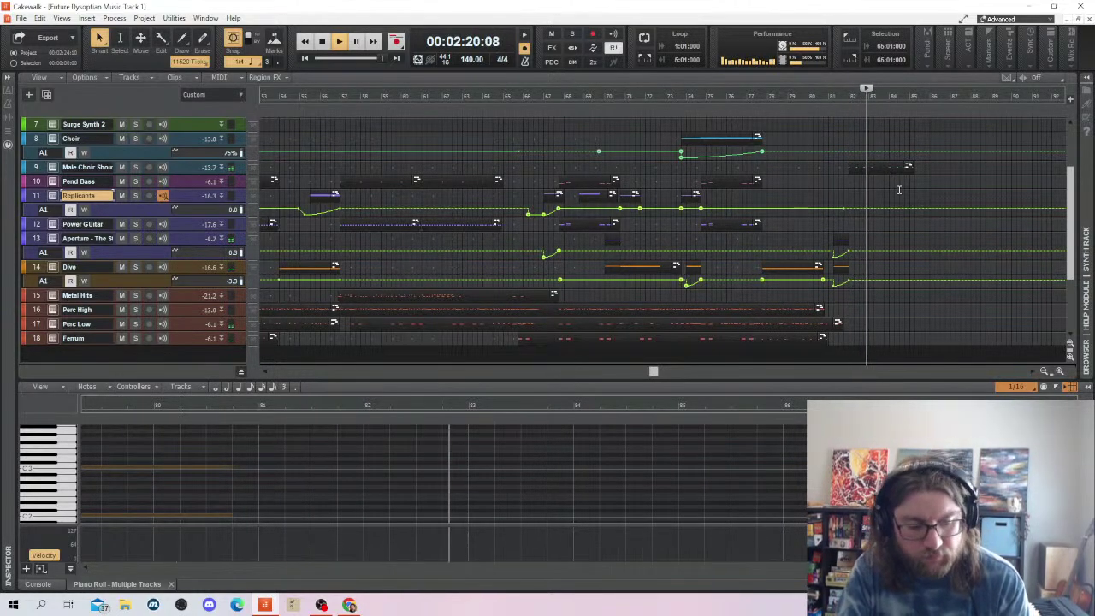
key(space)
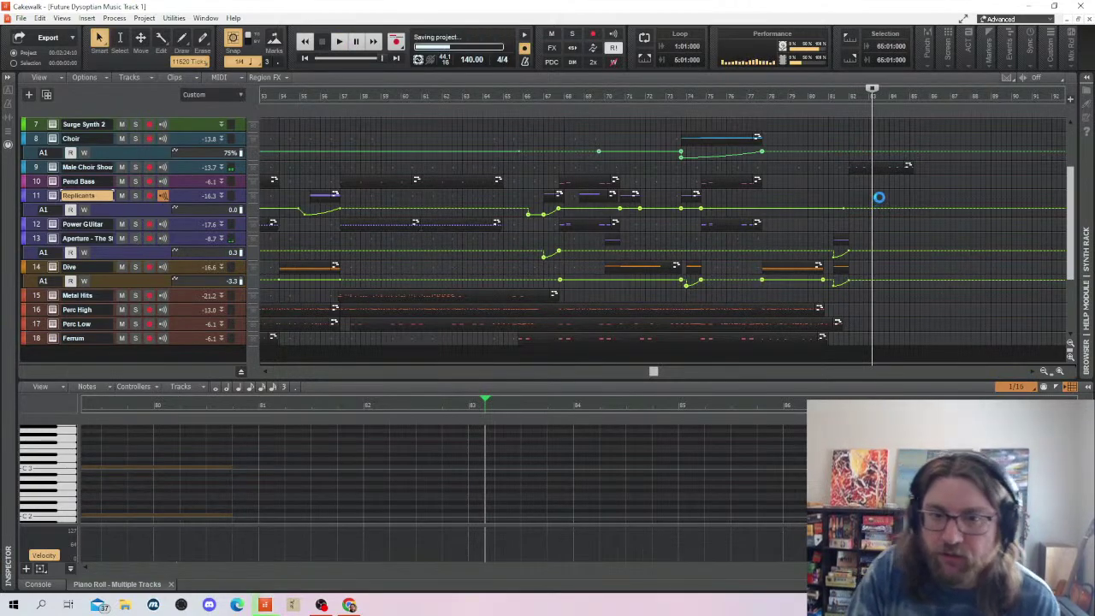
Delete the Mad Bass clip between measures 81 and 83
scroll(879, 198, up, 3)
click(858, 124)
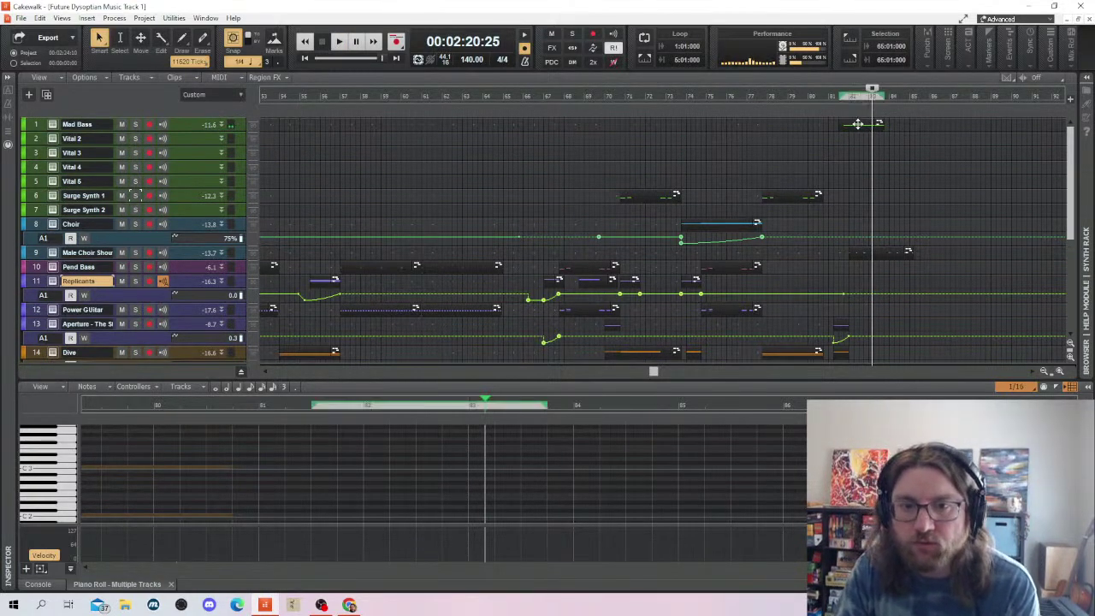
scroll(896, 148, down, 5)
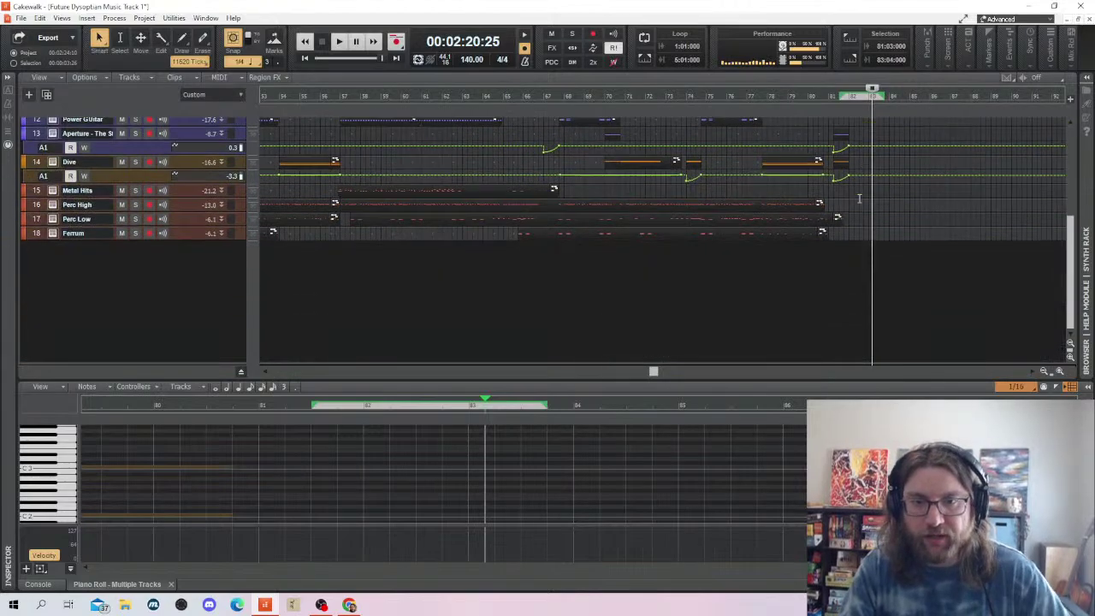
Copy the Perc High, Perc Low and Ferrum clips that span measures 39 to 42
drag(644, 369, 467, 371)
scroll(487, 330, up, 5)
scroll(487, 330, down, 3)
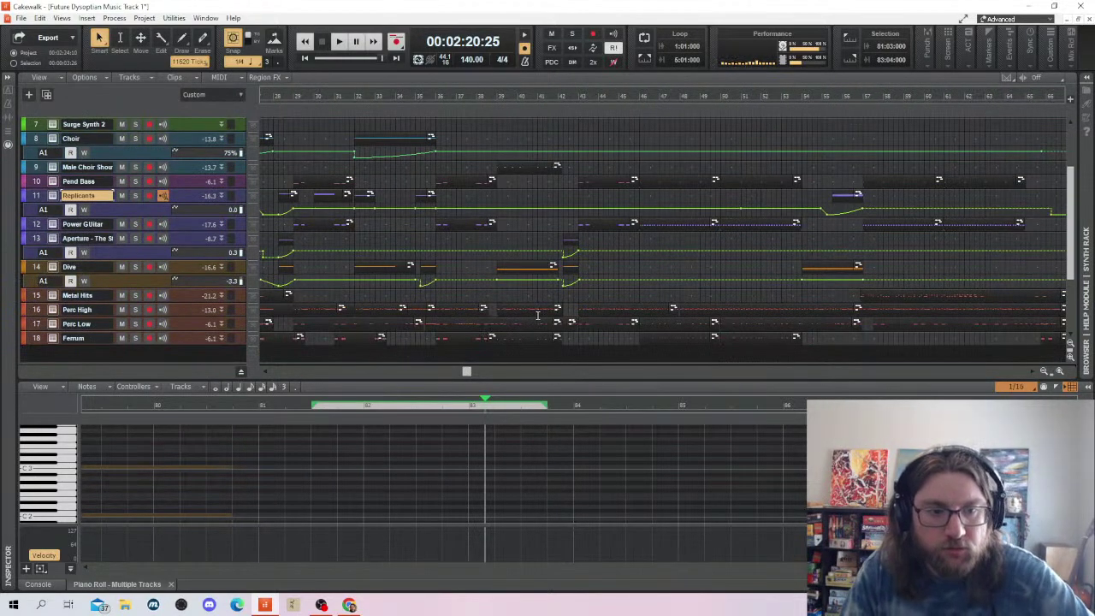
click(525, 306)
shift+click(525, 337)
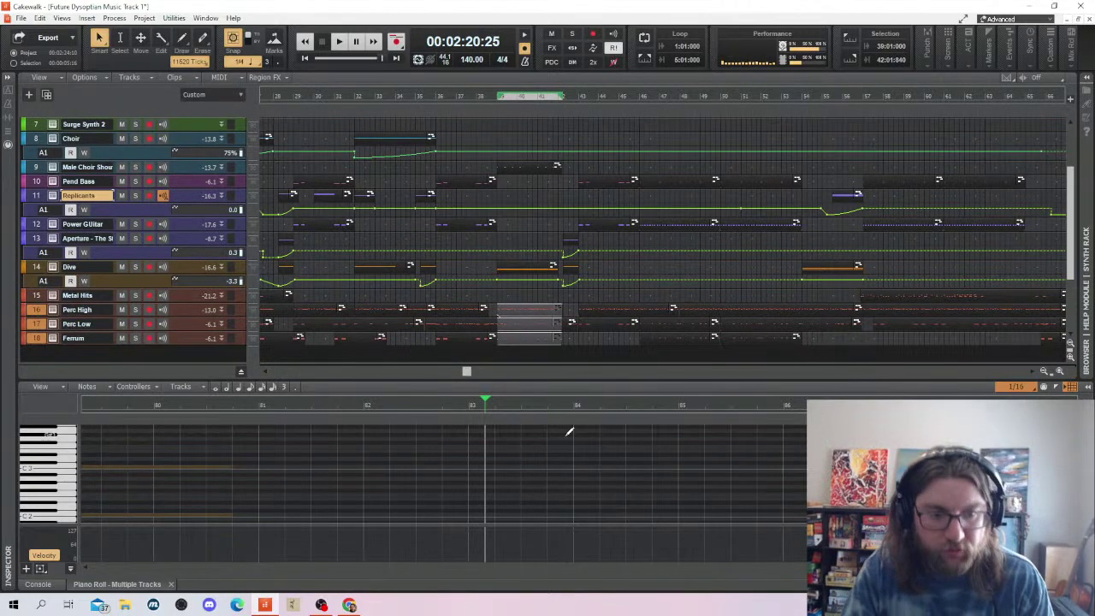
Paste the copied percussion clips at measure 82 onto the Perc High, Perc Low and Ferrum tracks
drag(467, 373, 701, 412)
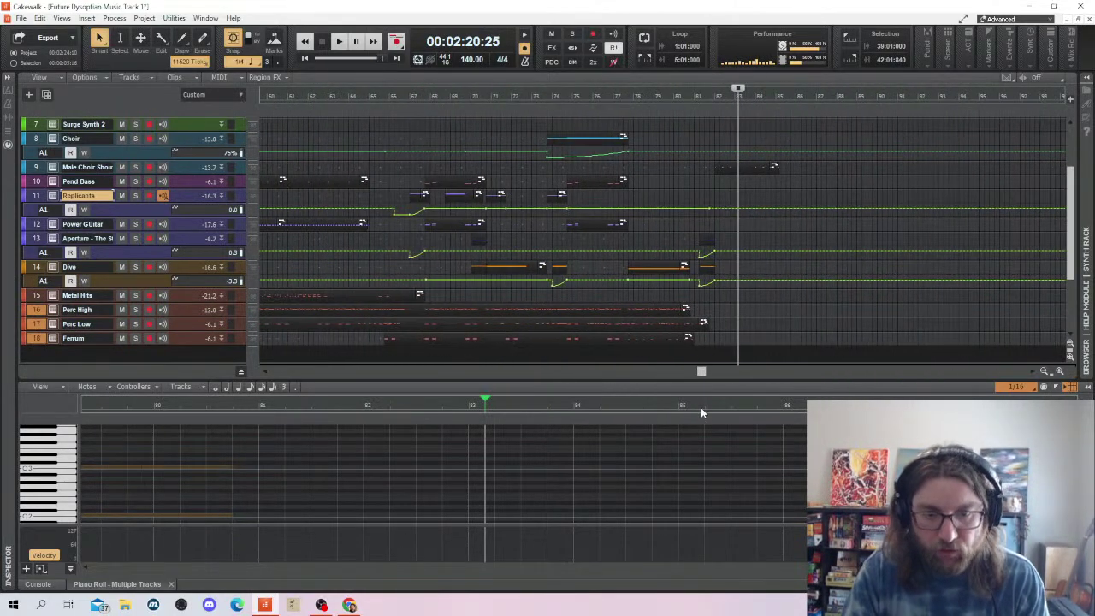
click(712, 312)
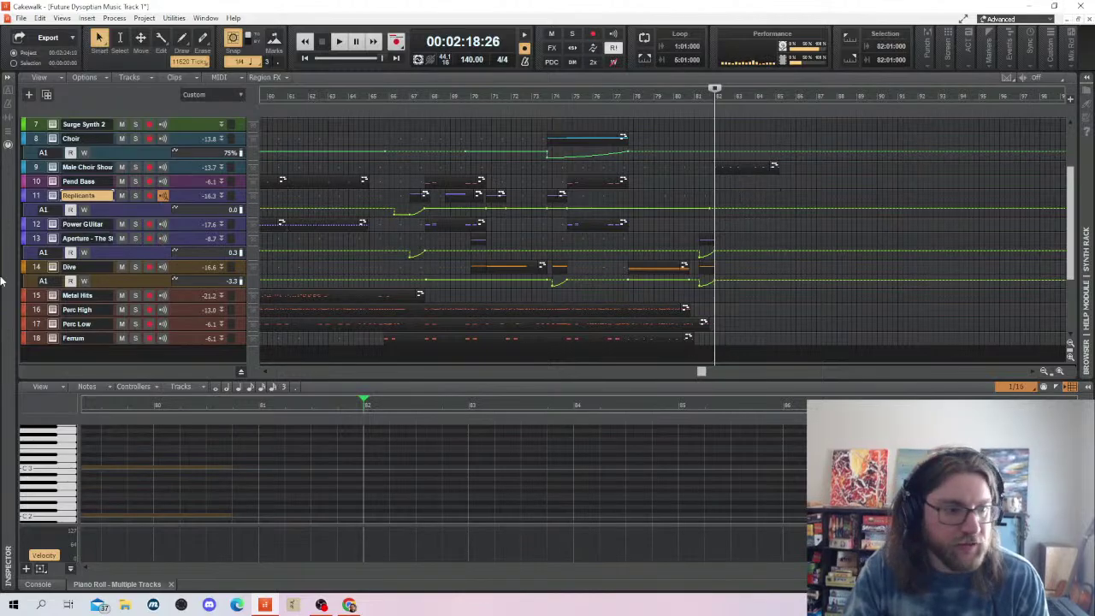
click(35, 296)
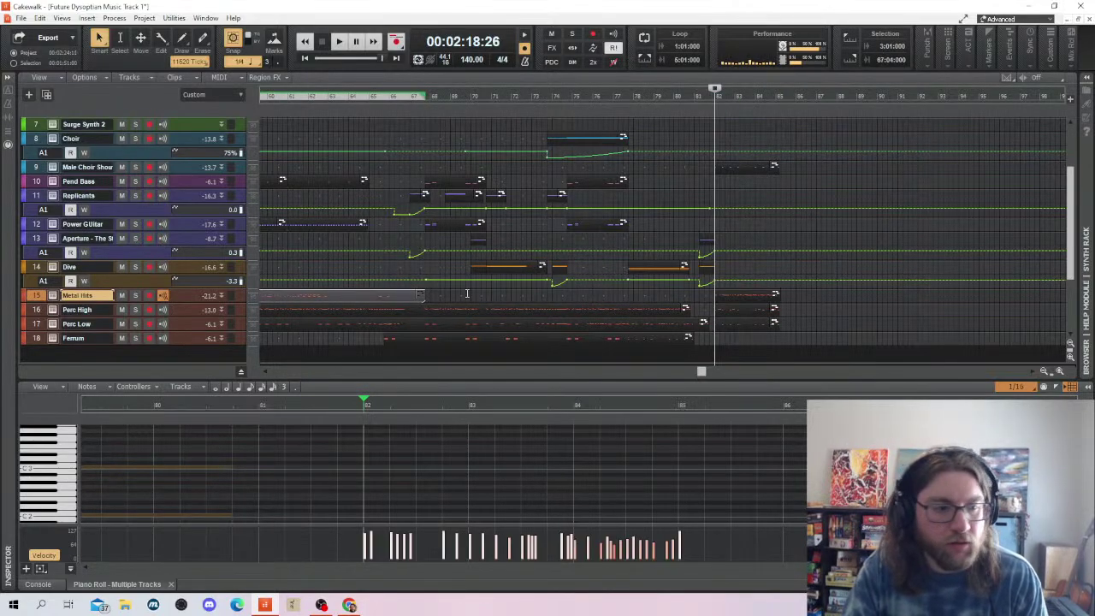
click(37, 310)
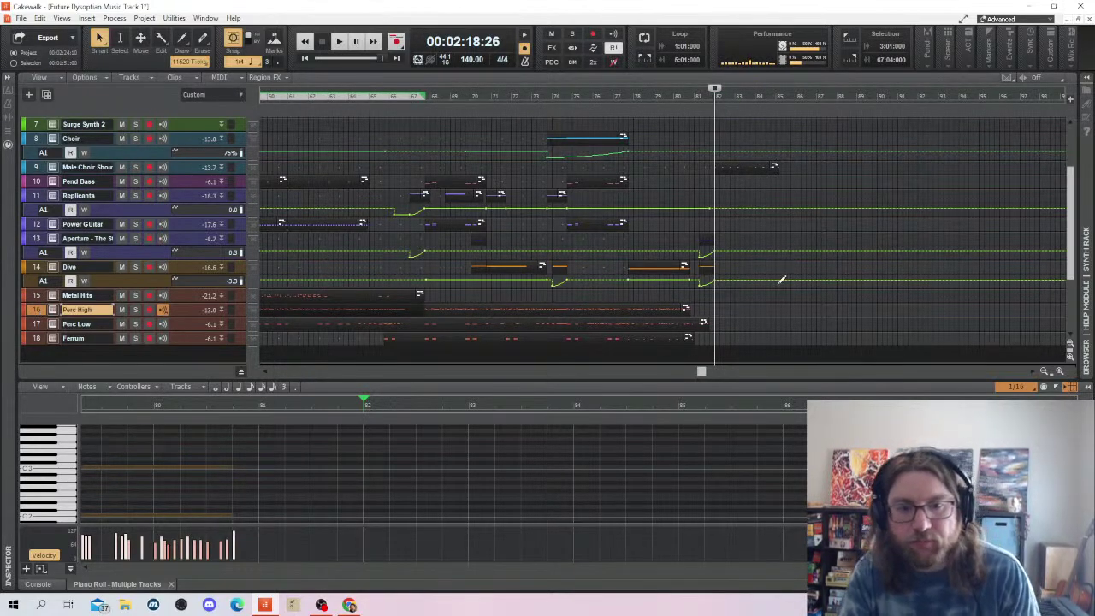
key(ctrl+v)
Play back the ending from measure 80 past measure 85, stop, and save the project
click(686, 227)
key(space)
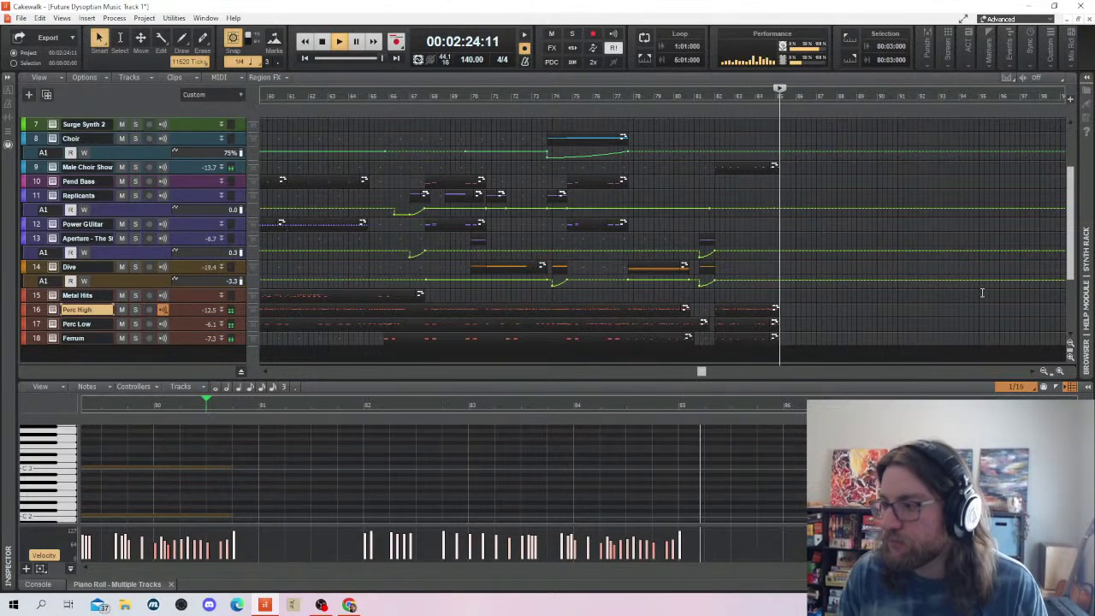
key(space)
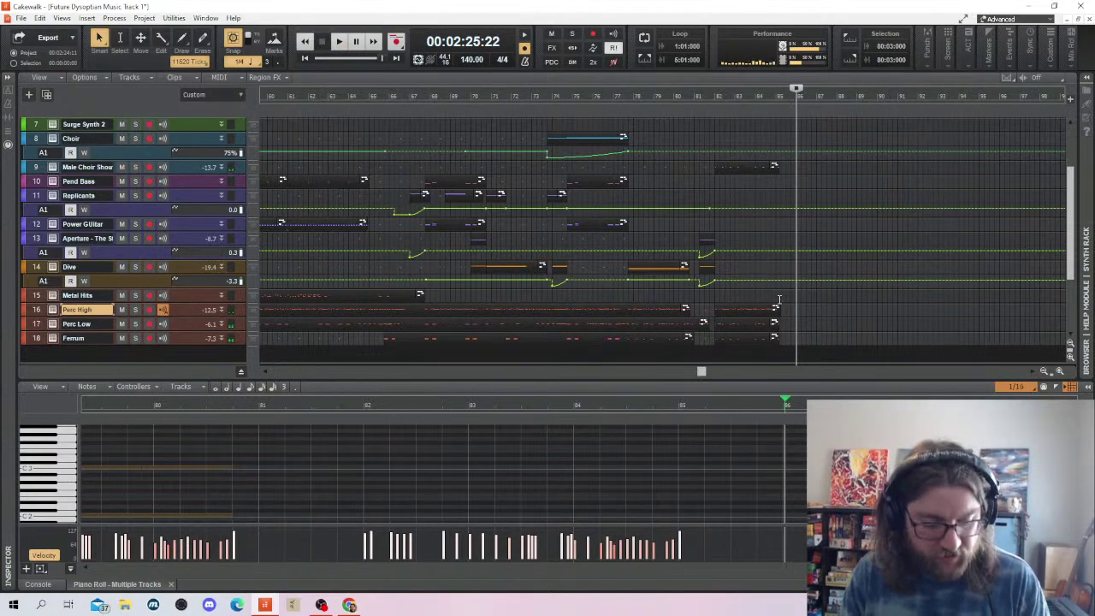
key(ctrl+s)
Raise all notes in the Male Choir clip at measure 82 by two semitones
click(735, 164)
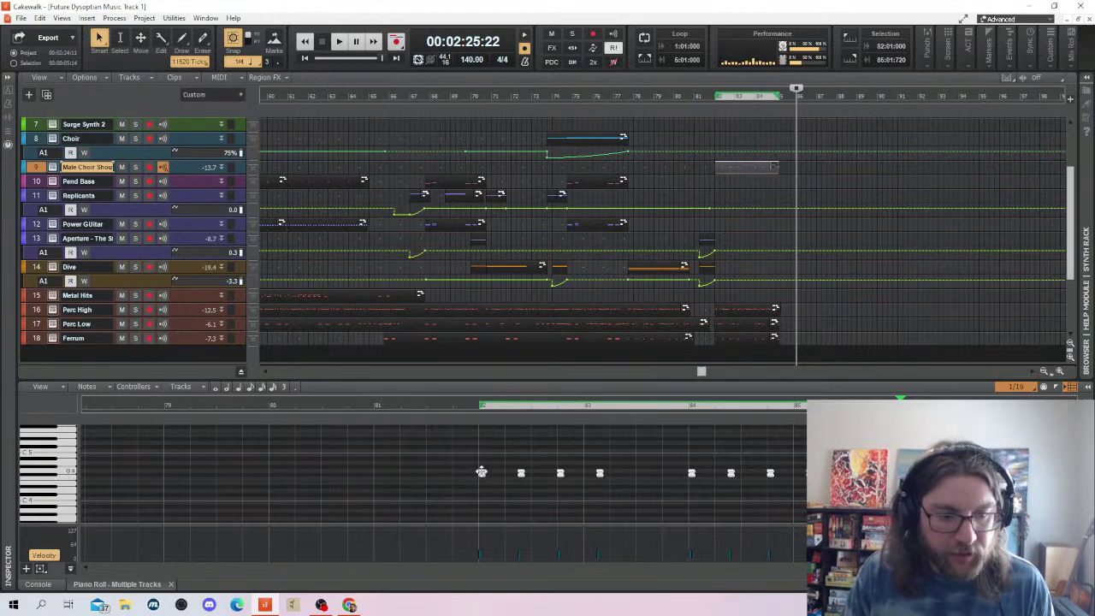
drag(481, 471, 482, 463)
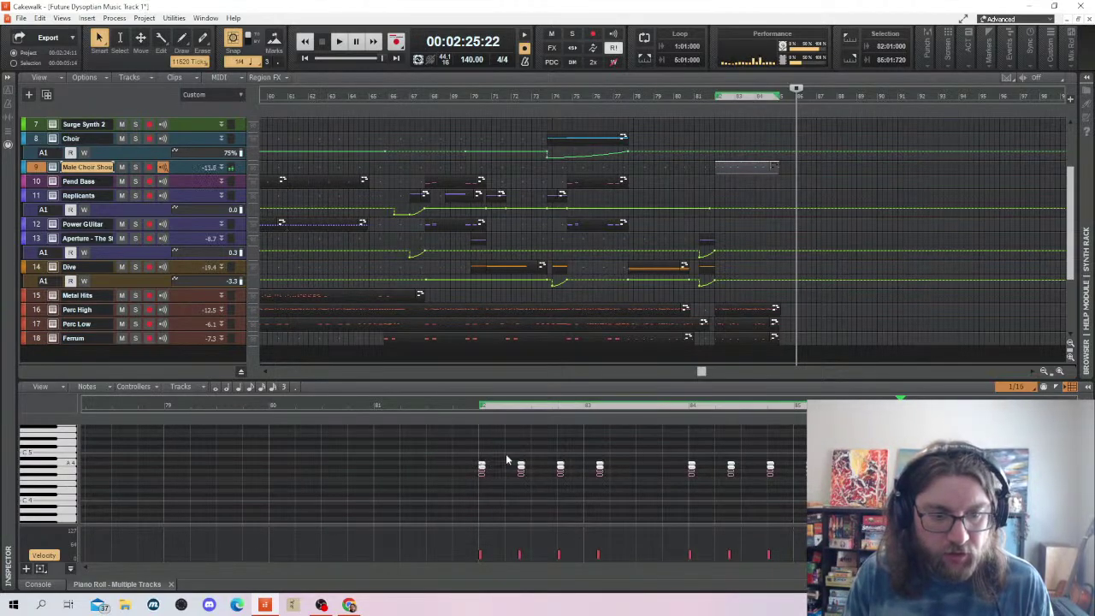
click(507, 460)
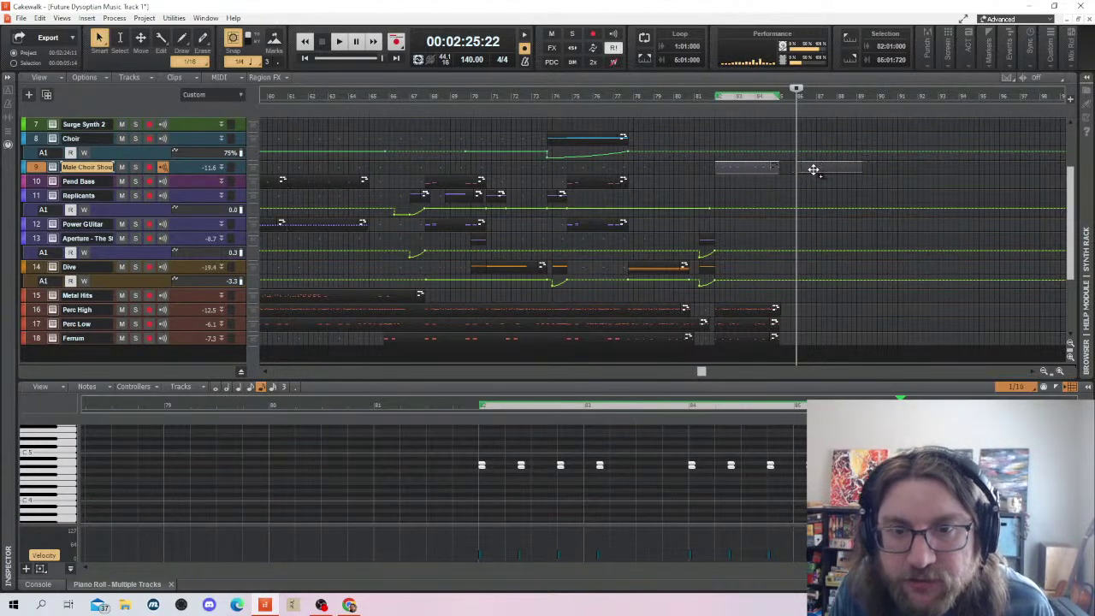
Copy the Male Choir clip and the three percussion clips at measure 82 to measure 86, and save the project
drag(814, 170, 815, 169)
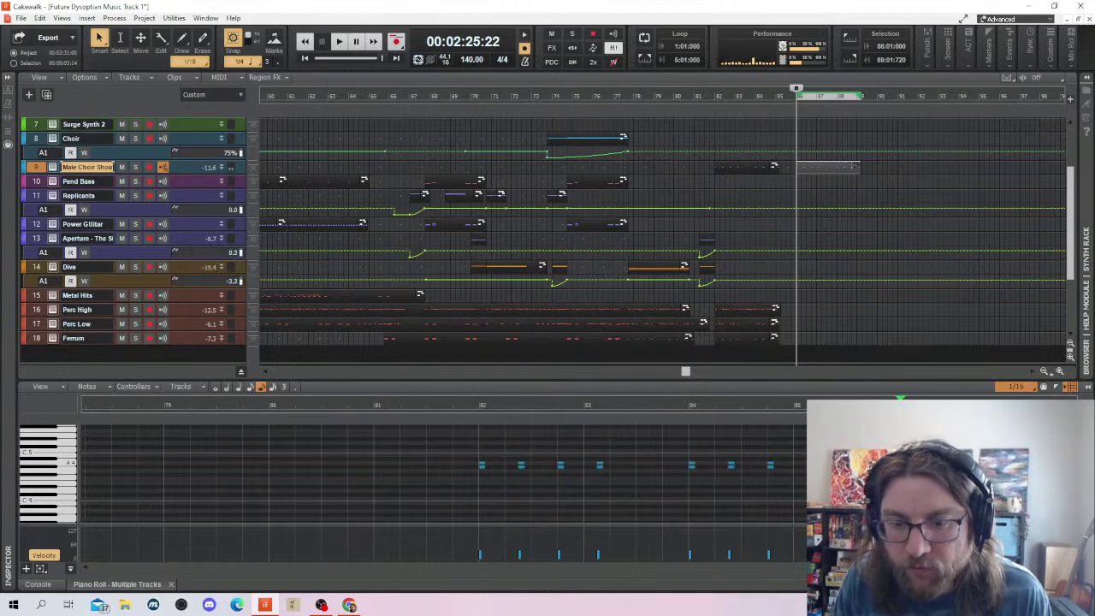
mouse_move(788, 306)
mouse_down()
mouse_move(716, 340)
mouse_move(763, 311)
mouse_move(822, 310)
mouse_move(802, 310)
mouse_up()
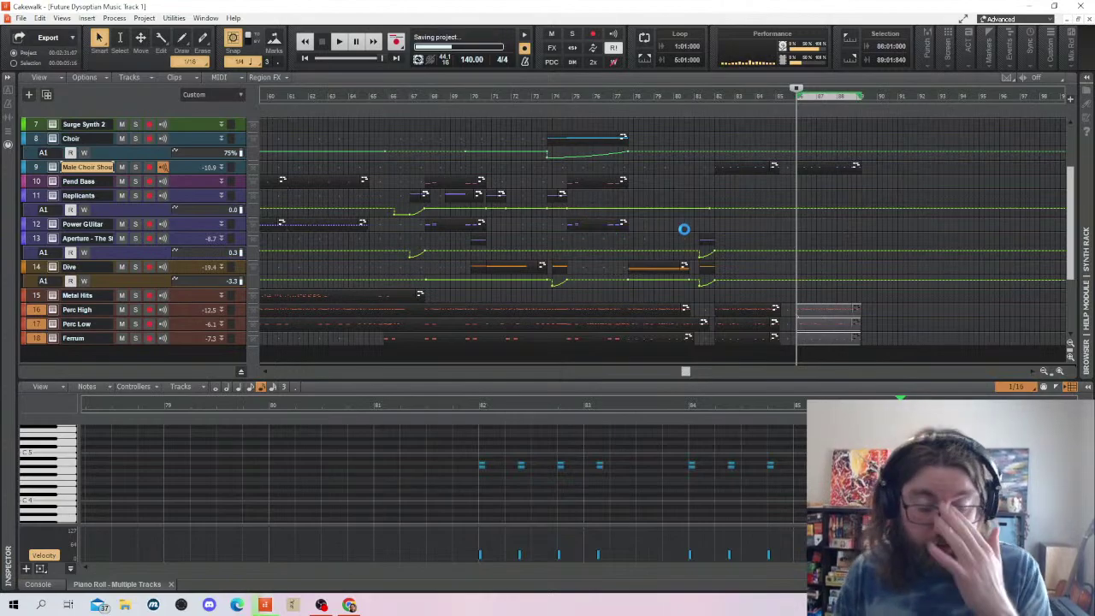
Play back briefly from beat 3 of measure 66 and stop in measure 67
scroll(728, 200, up, 3)
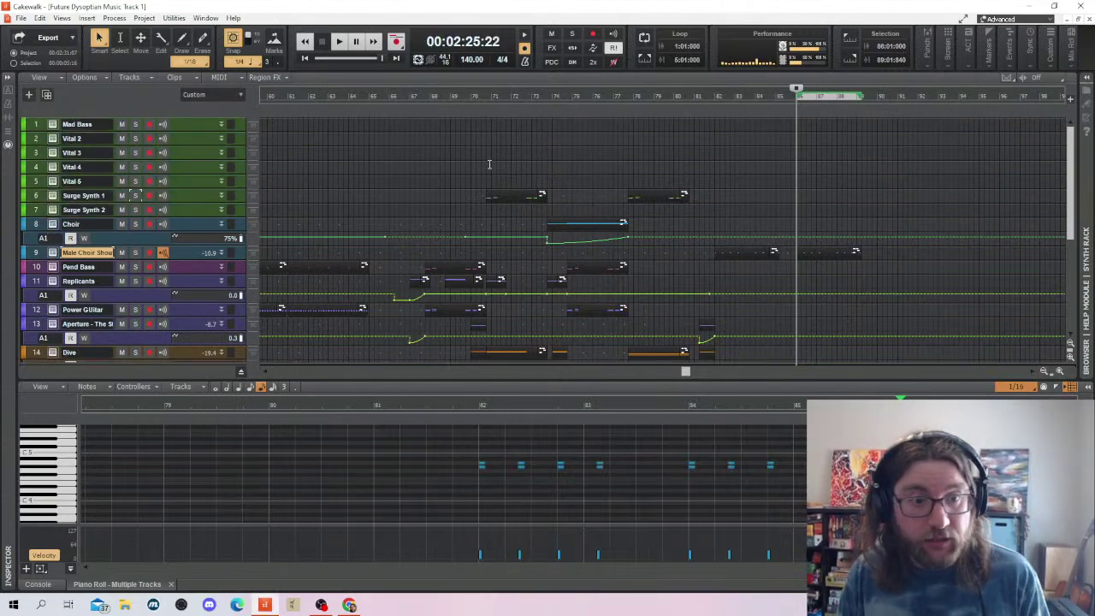
click(398, 152)
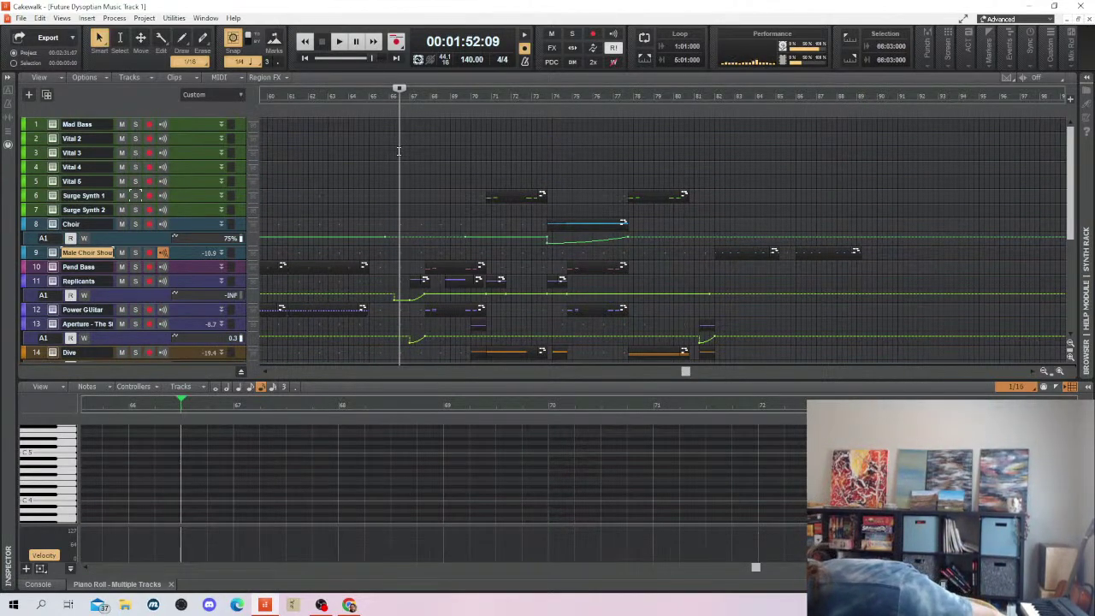
key(space)
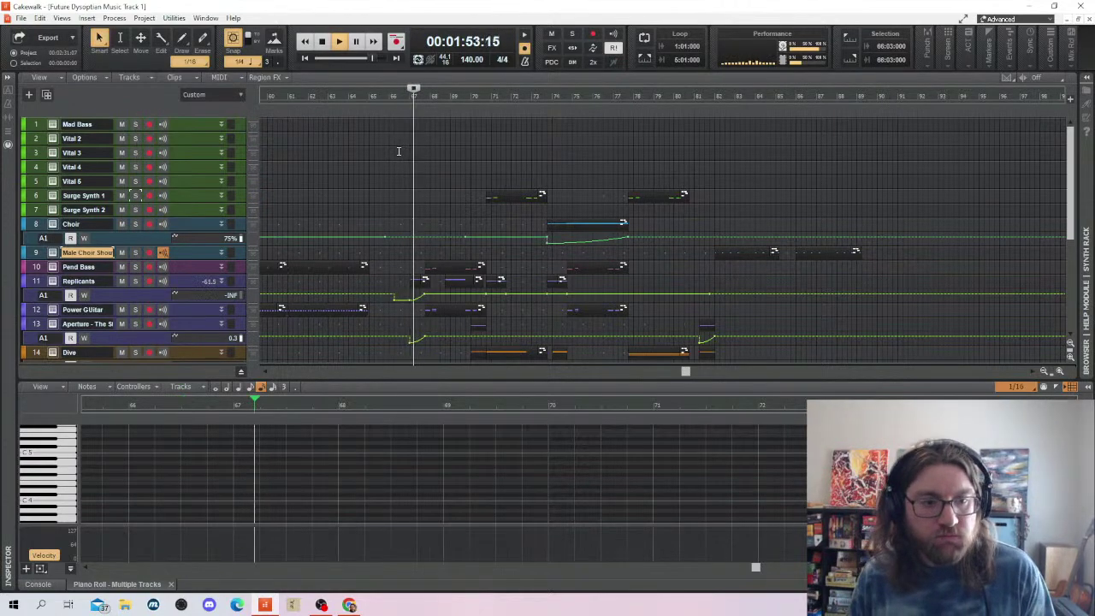
Check the Perc High and Perc Low notes around measures 65 to 67, and add a short Ferrum note on beat 4 of measure 66
scroll(402, 171, down, 4)
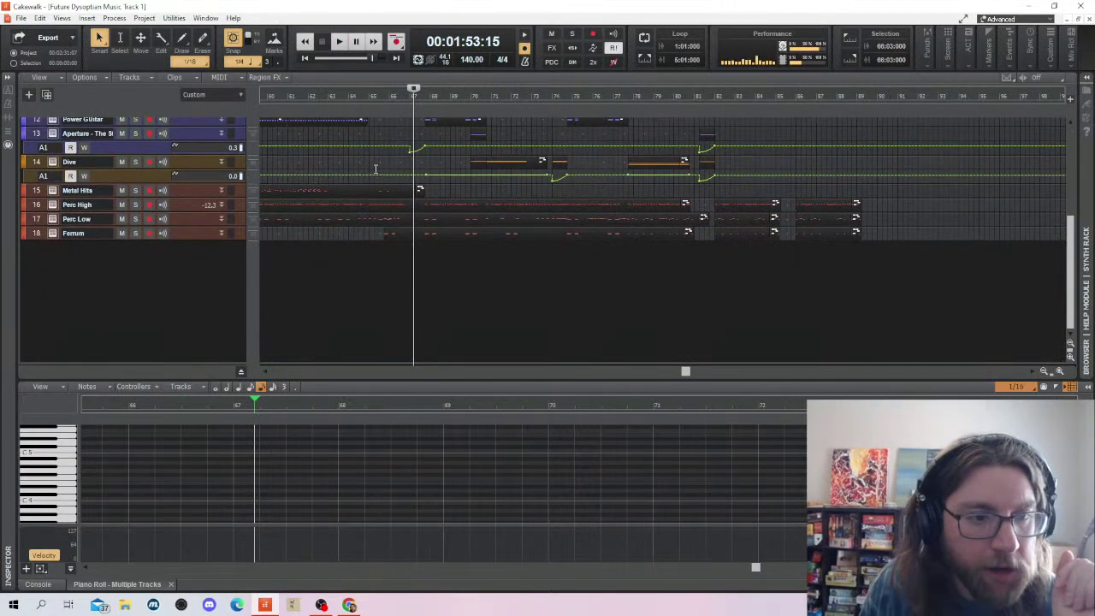
click(381, 204)
click(400, 217)
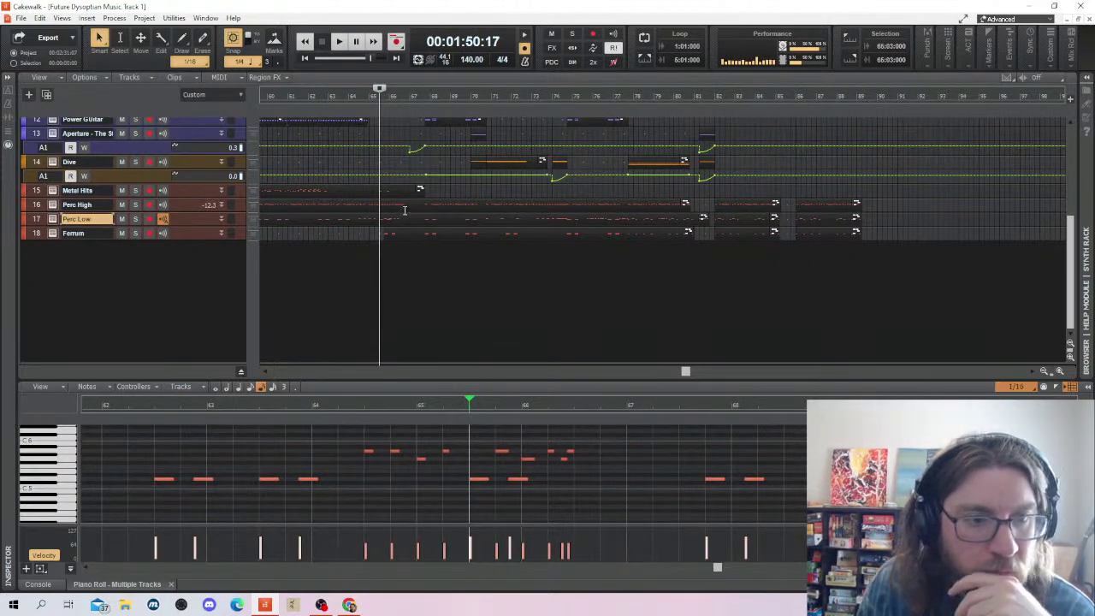
click(395, 204)
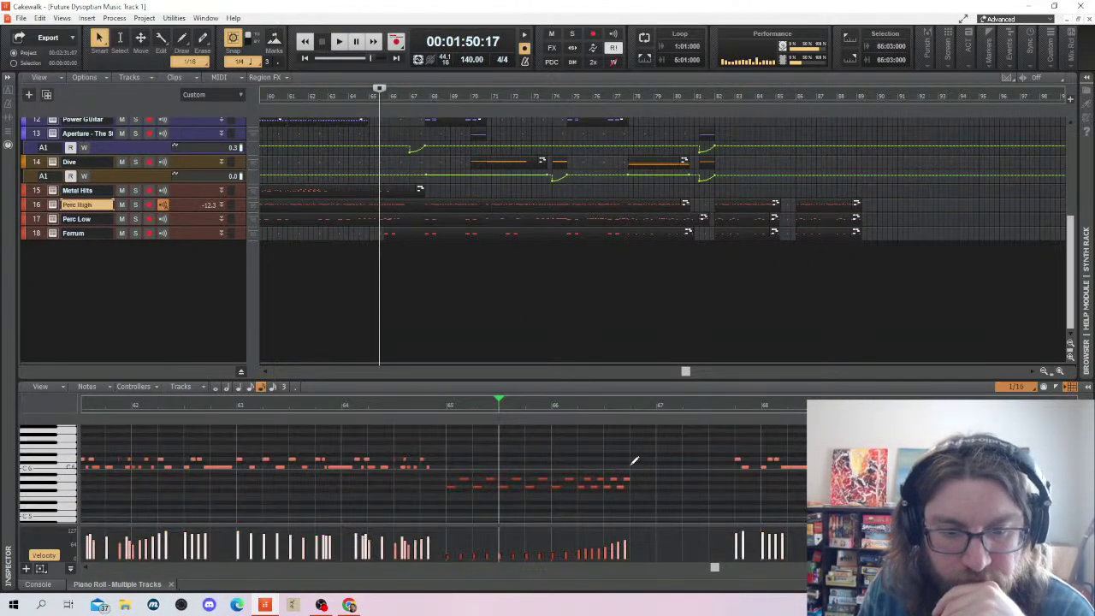
click(403, 233)
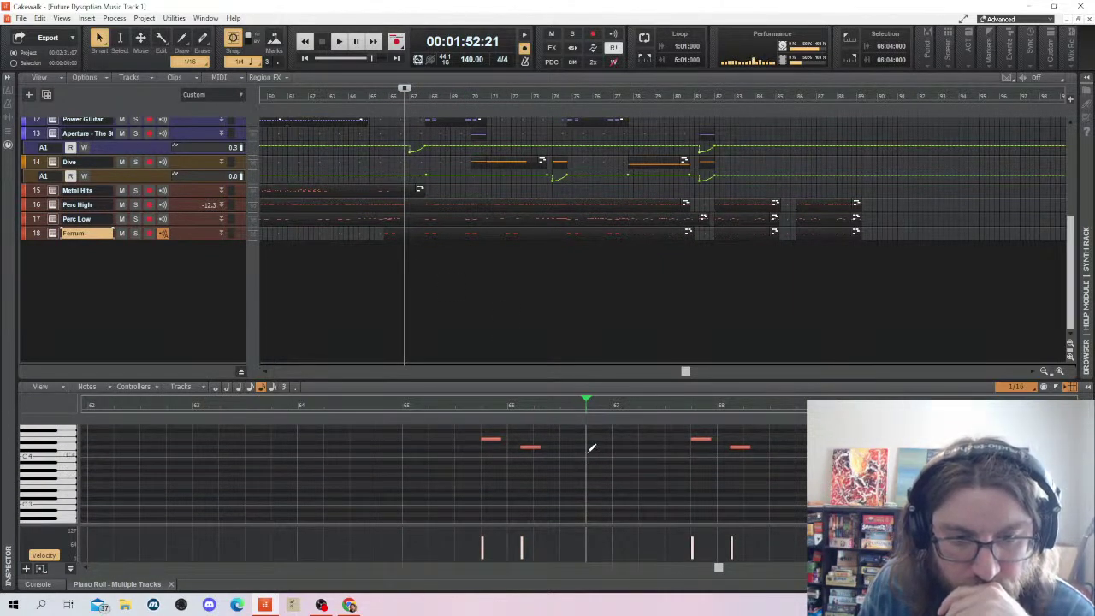
click(589, 454)
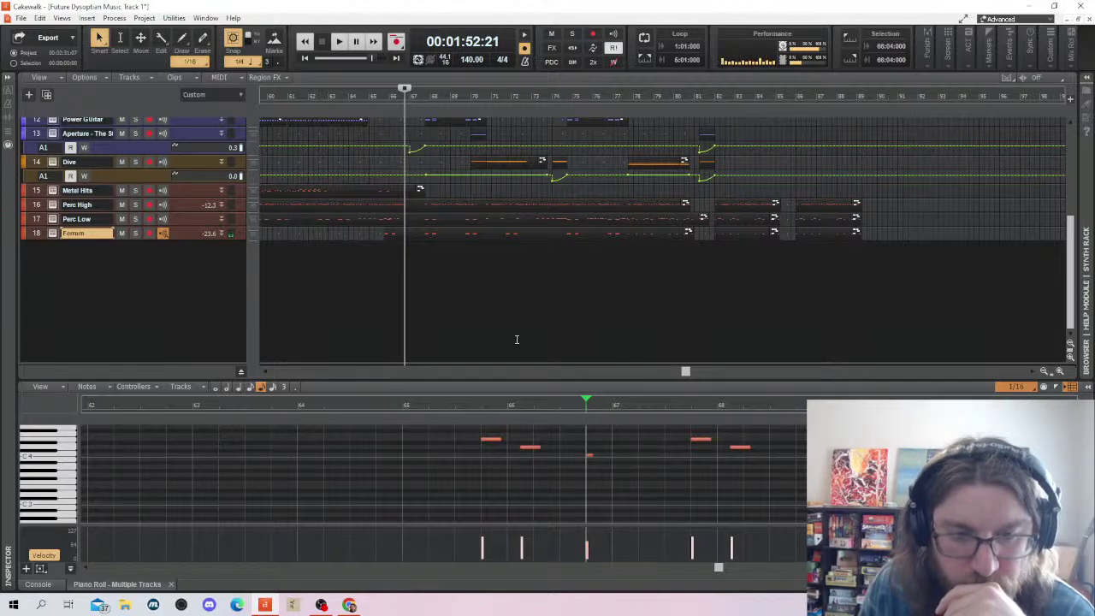
Add a short Perc Low note in measure 66 and align it to beat 4
click(407, 218)
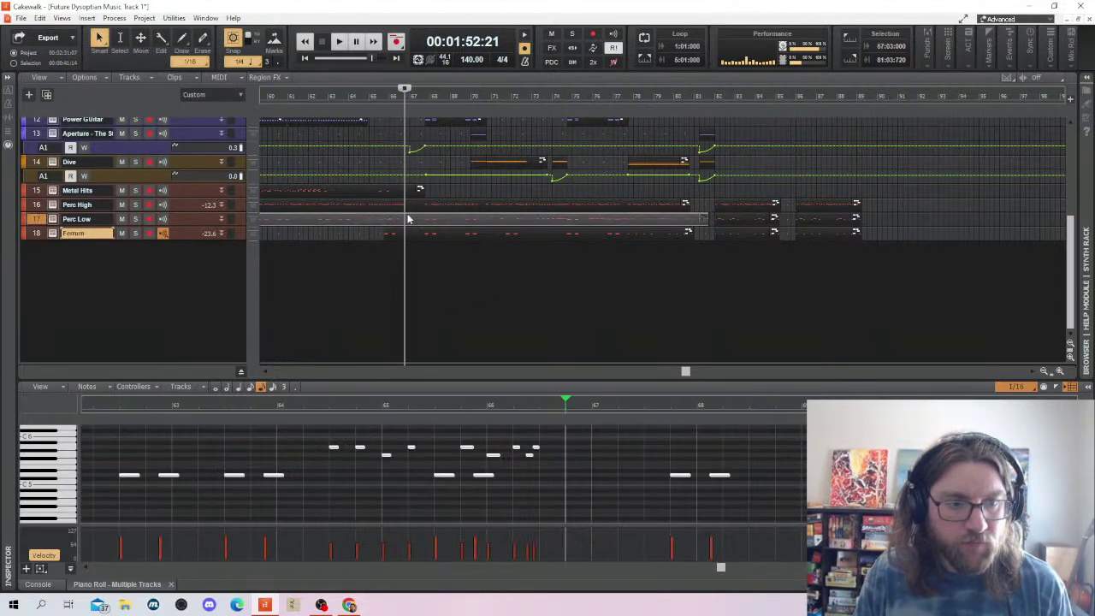
click(564, 483)
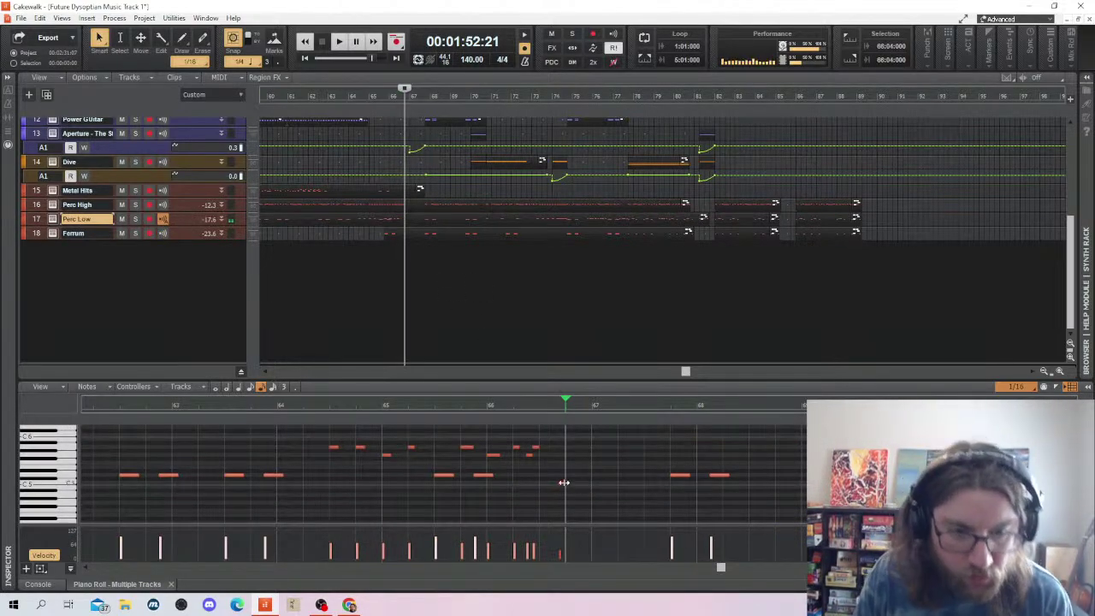
drag(564, 482, 569, 484)
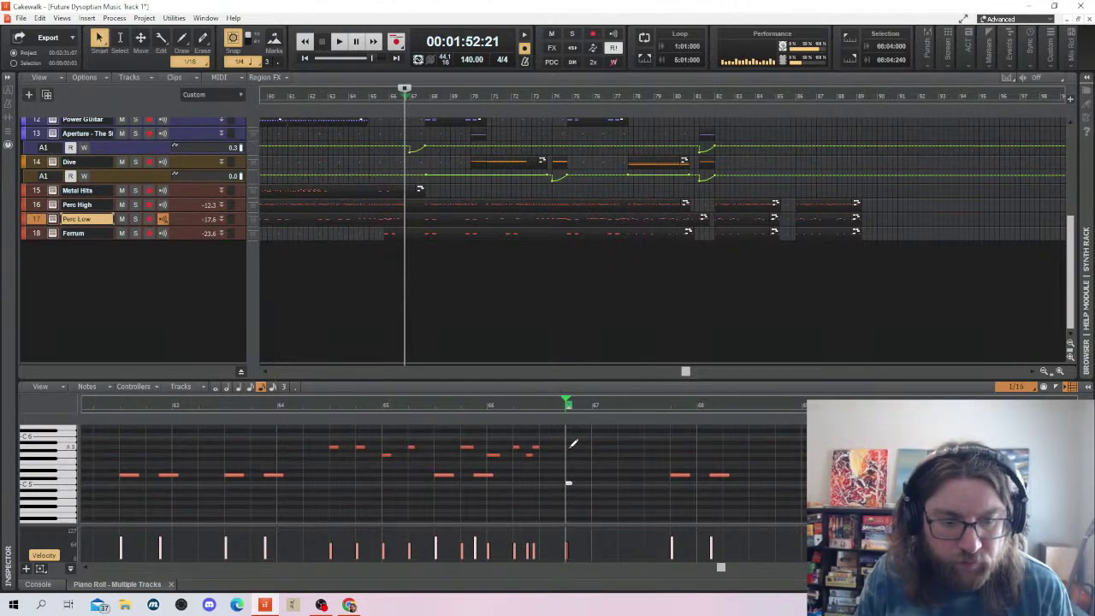
Add a second short, higher-pitched Perc Low note on beat 4 of measure 66 and play back from there to measure 73
click(571, 451)
key(space)
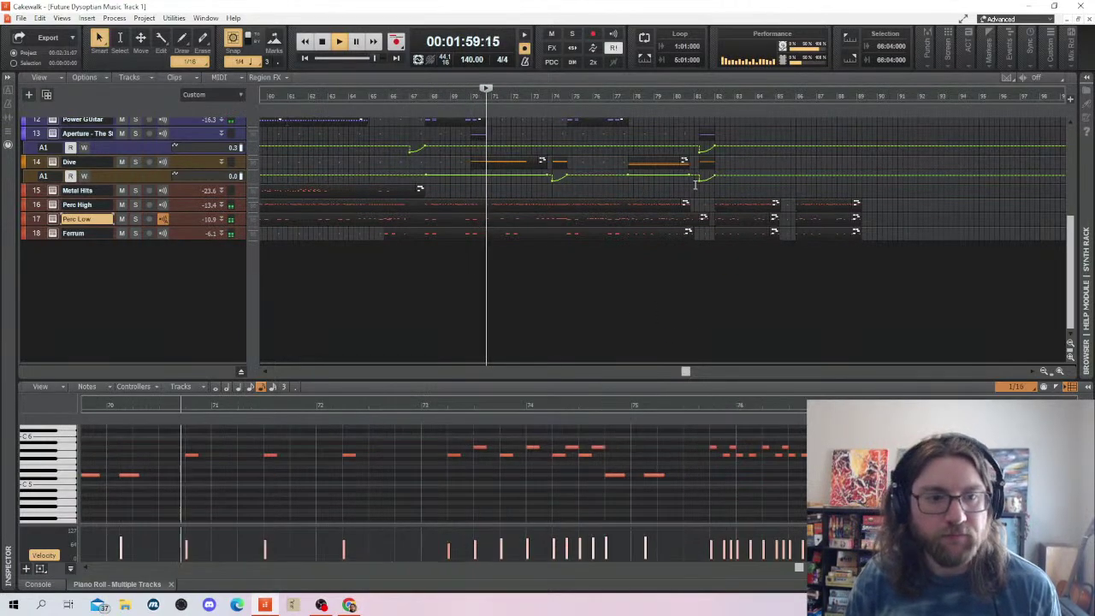
scroll(716, 195, up, 5)
scroll(585, 231, down, 5)
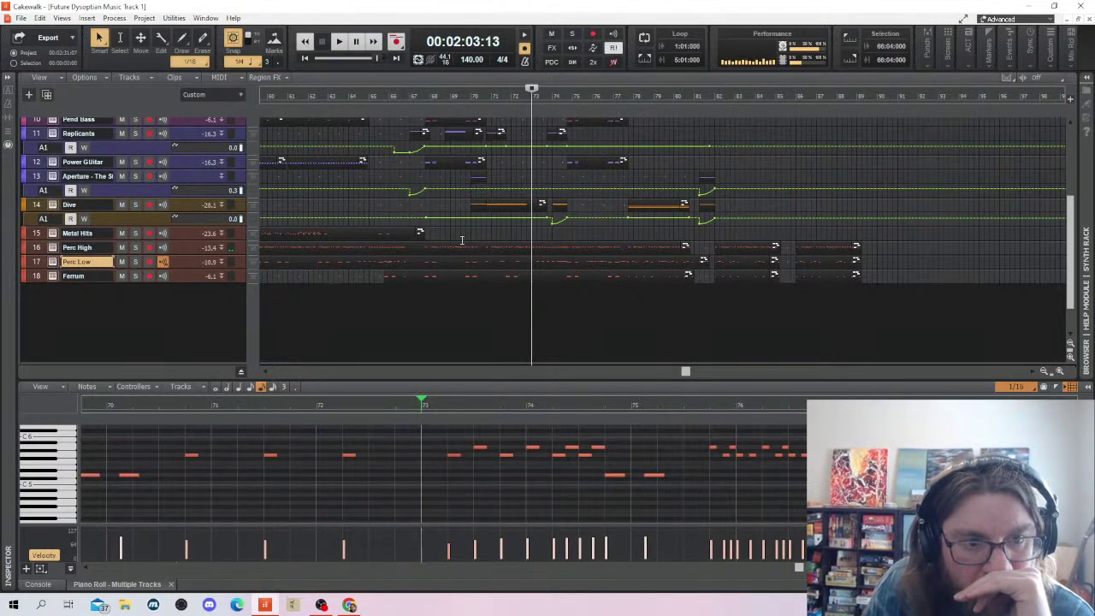
Look over the arrangement around measures 66 to 82 and play back from beat 4 of measure 66 to measure 71
scroll(497, 449, up, 1)
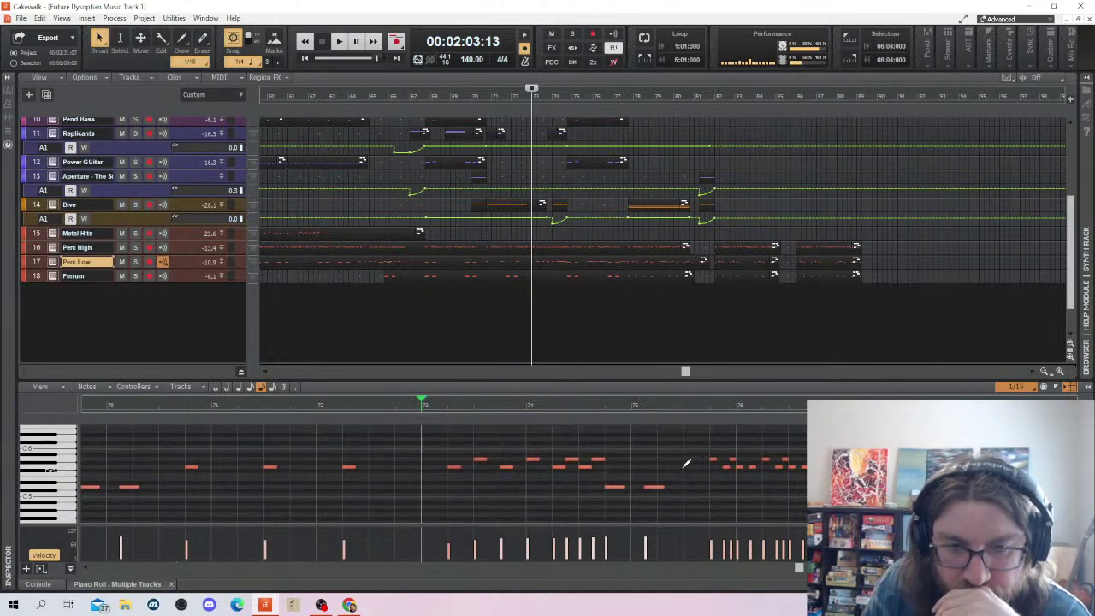
click(120, 455)
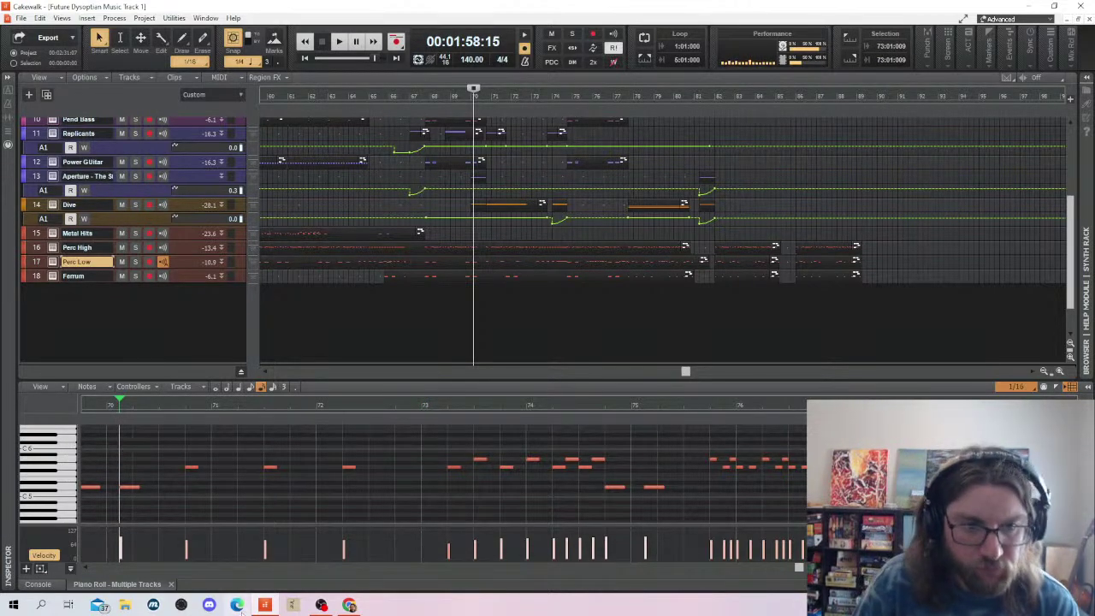
scroll(463, 266, up, 3)
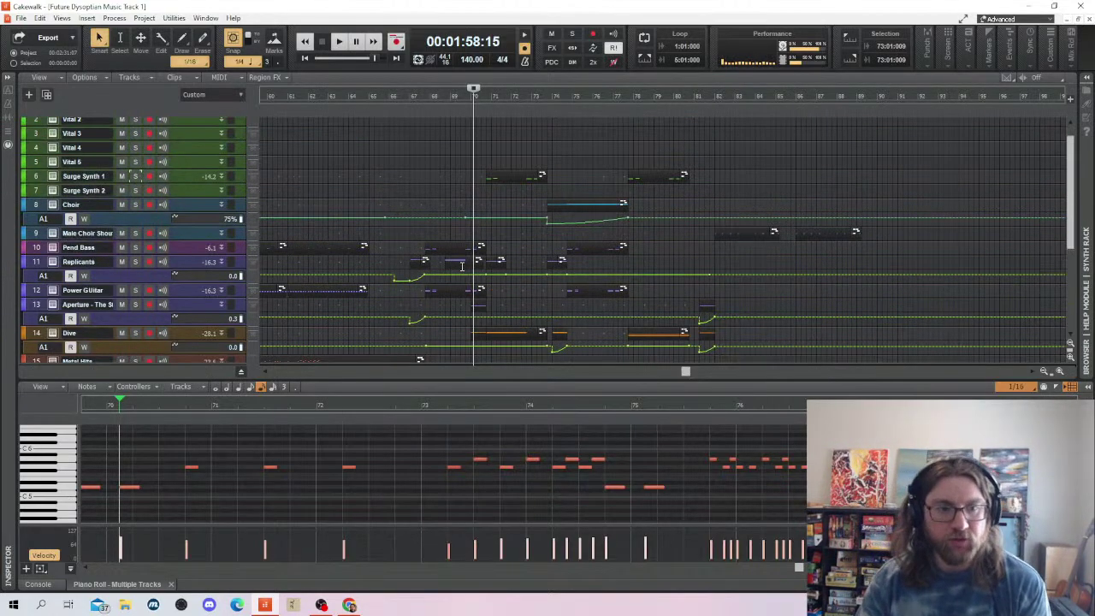
scroll(462, 266, down, 3)
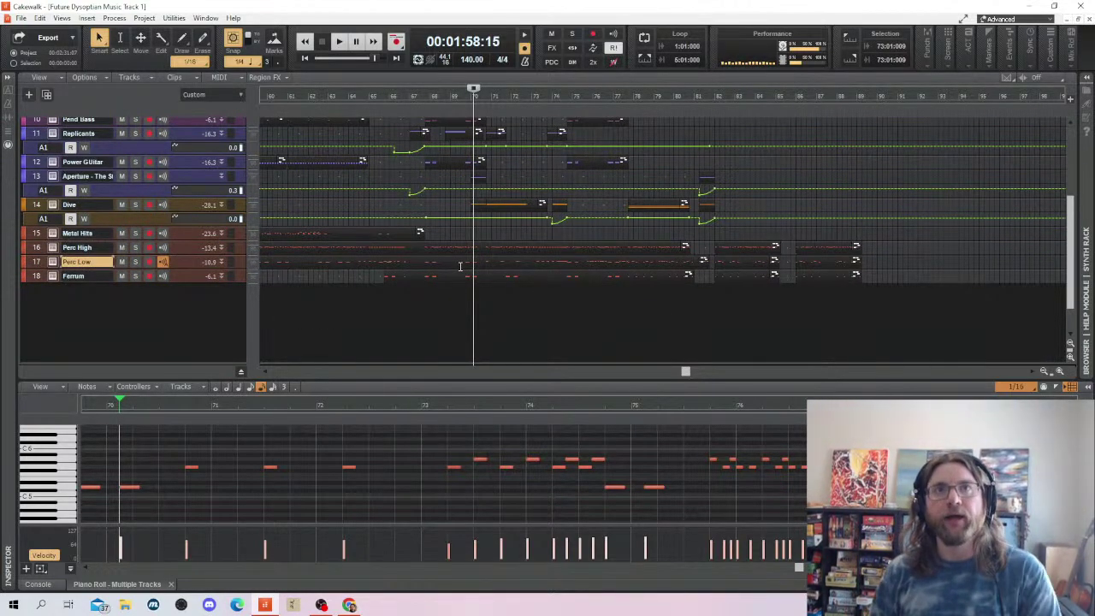
scroll(441, 155, up, 3)
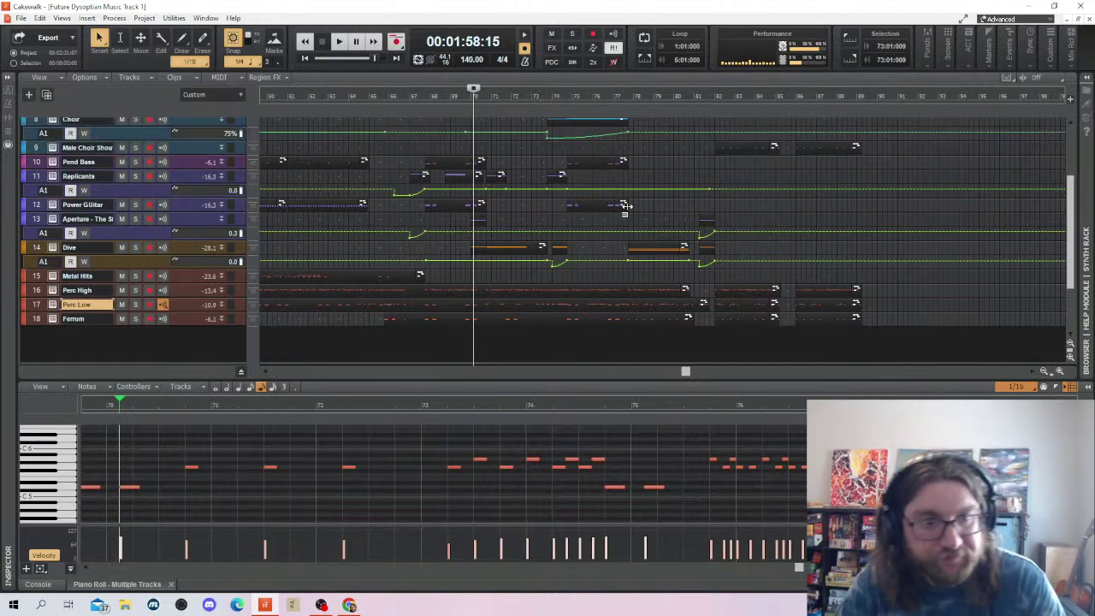
scroll(497, 310, down, 2)
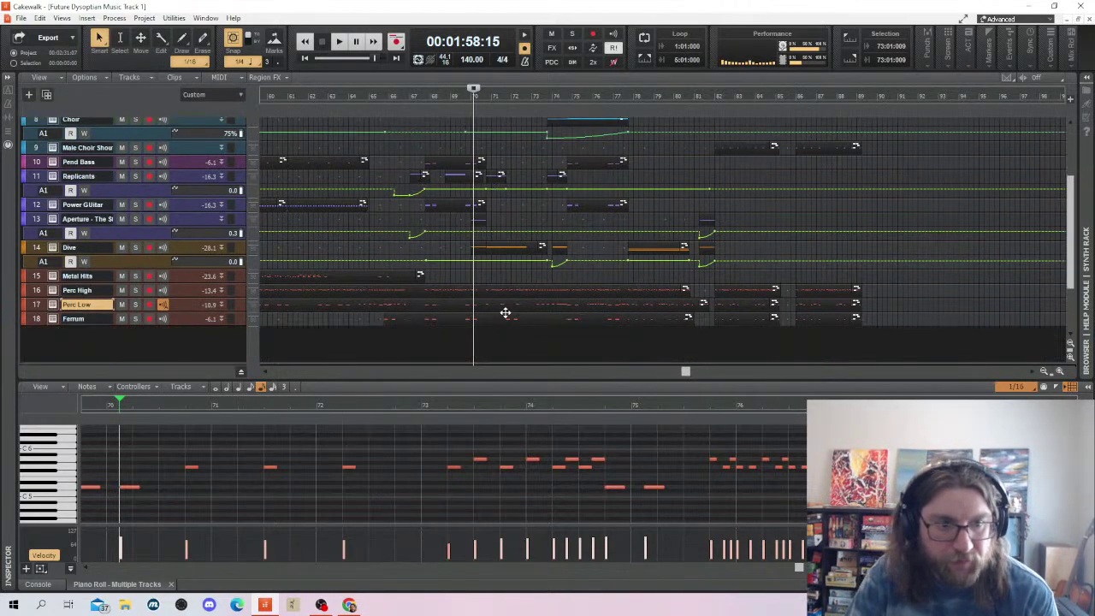
click(404, 140)
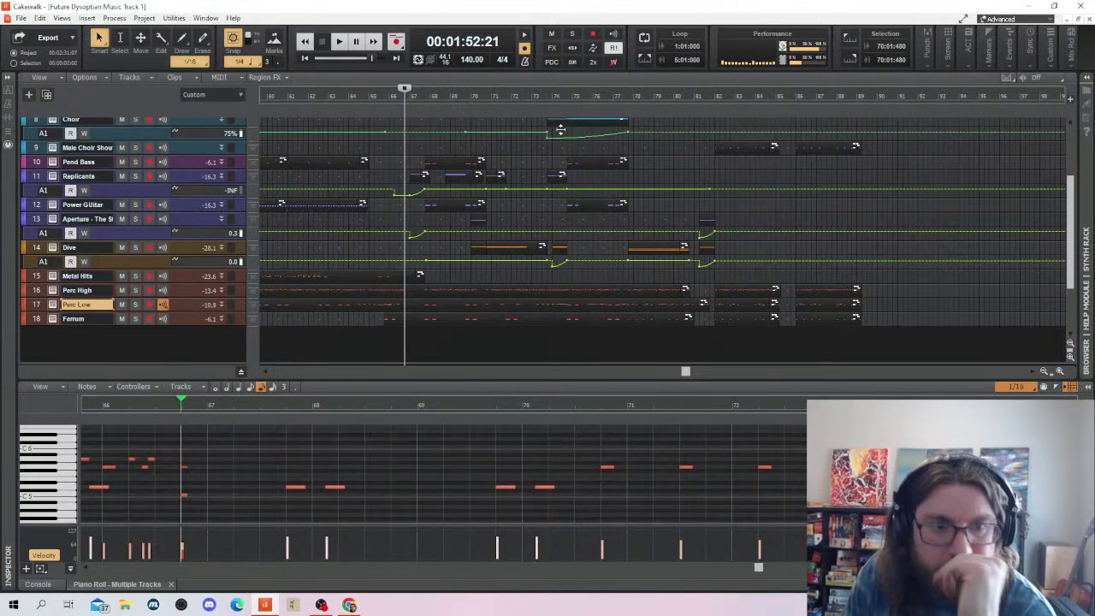
key(space)
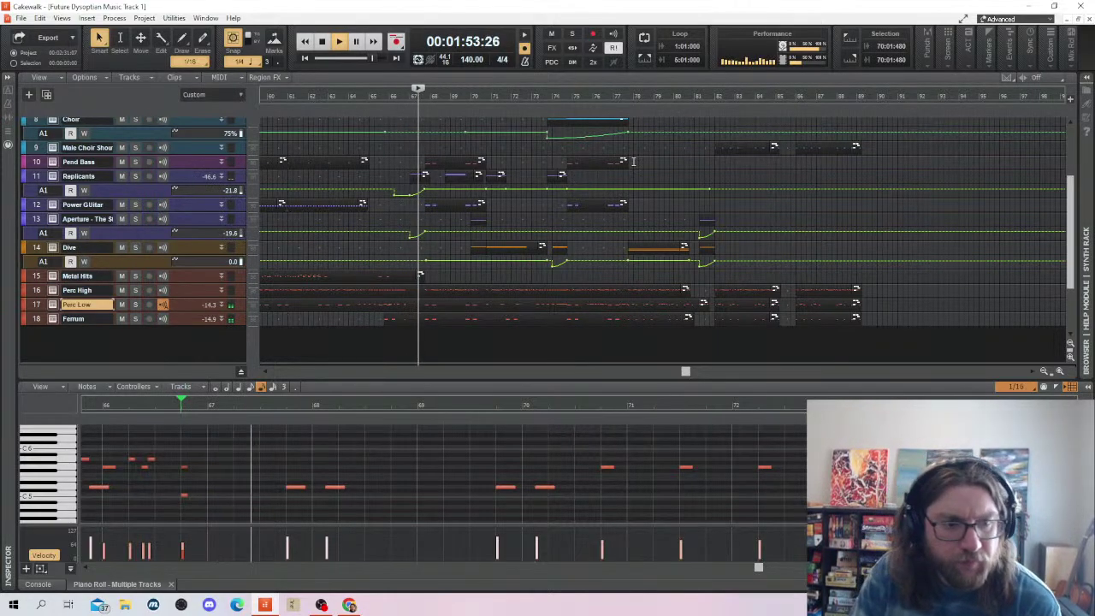
scroll(435, 225, up, 3)
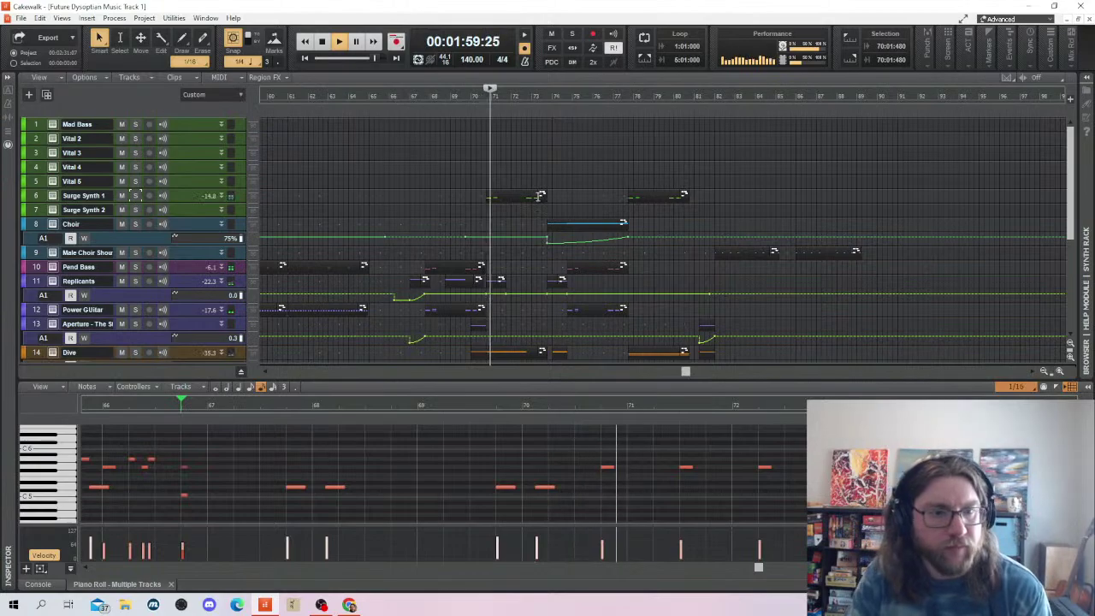
key(space)
Copy the Pend Bass clip starting in measure 67 onto the Choir track and play back from beat 2 of measure 67
scroll(394, 266, down, 3)
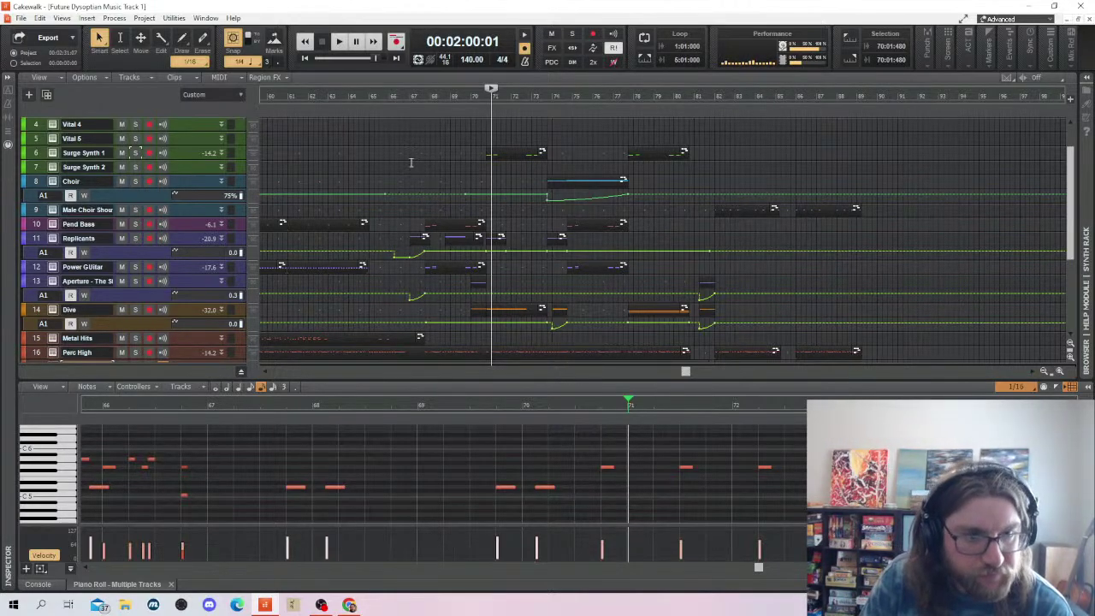
click(442, 221)
drag(442, 224, 441, 185)
click(395, 209)
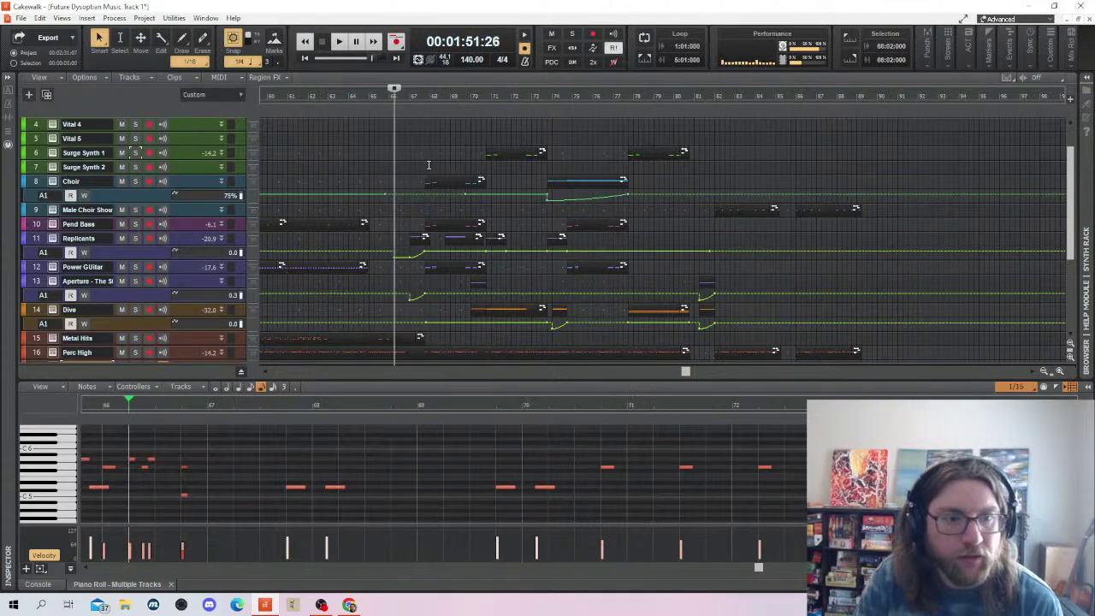
click(418, 209)
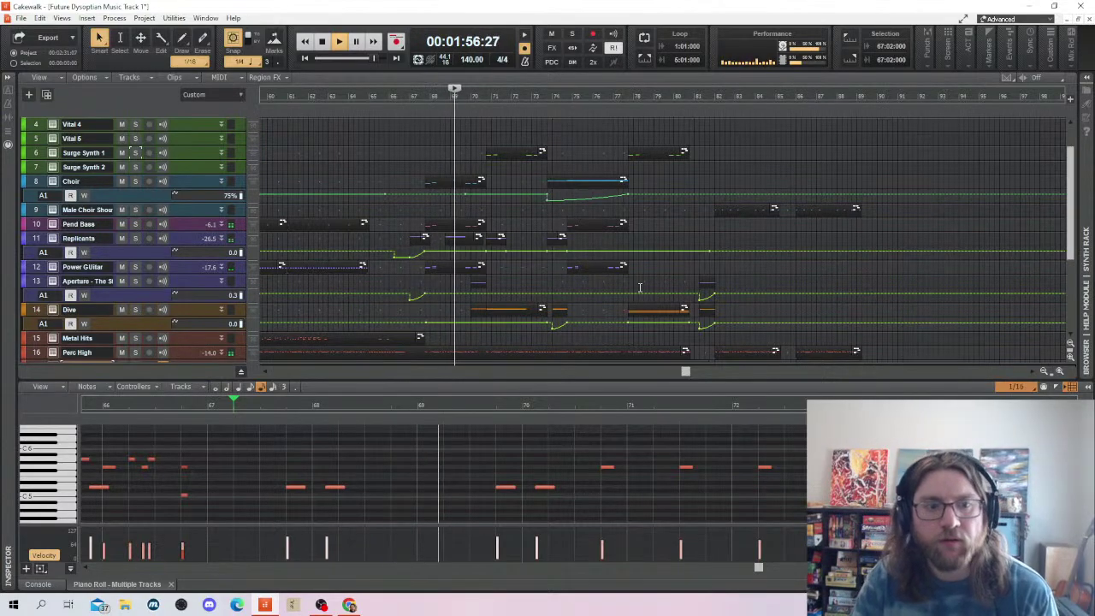
key(space)
click(462, 157)
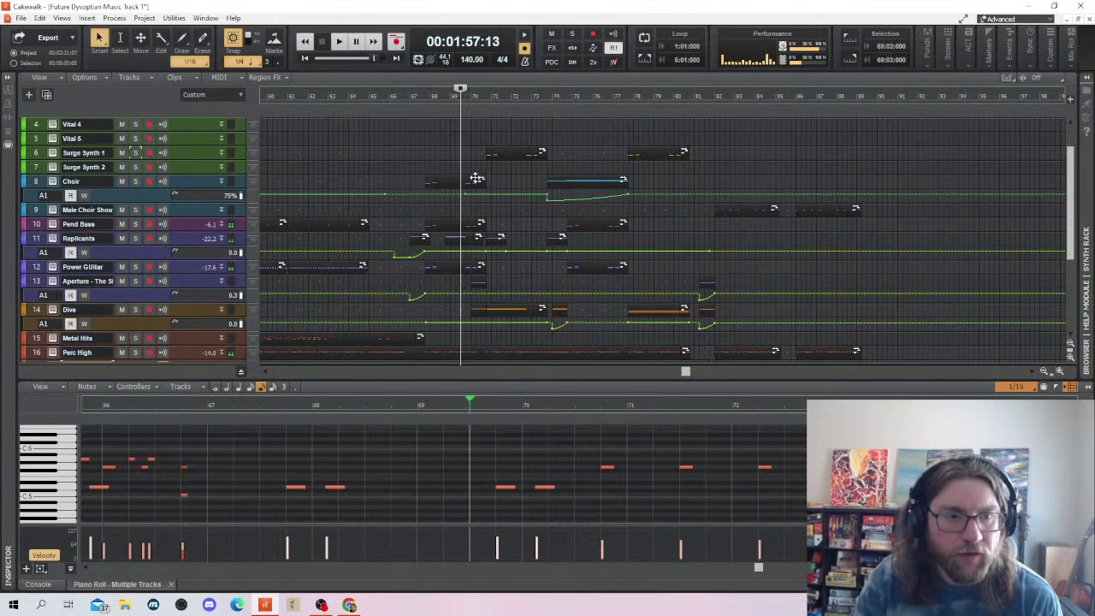
Shorten the long C6 notes in Perc High's measures 68 and 69 and fill the gaps through measure 70 with short D6 and C6 notes
scroll(474, 177, down, 3)
click(459, 201)
click(485, 267)
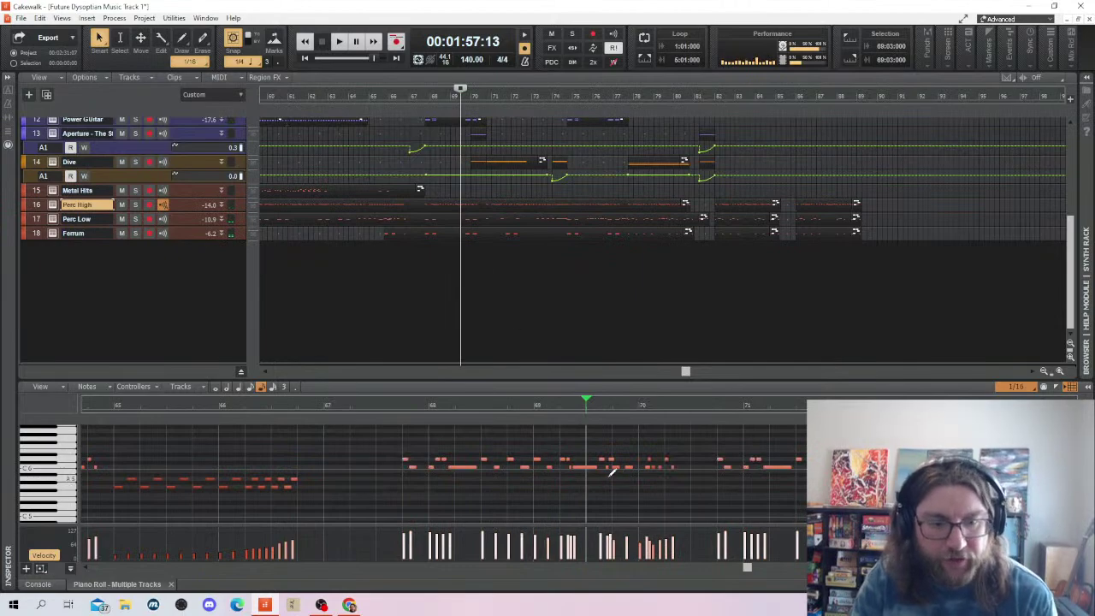
click(592, 468)
click(467, 467)
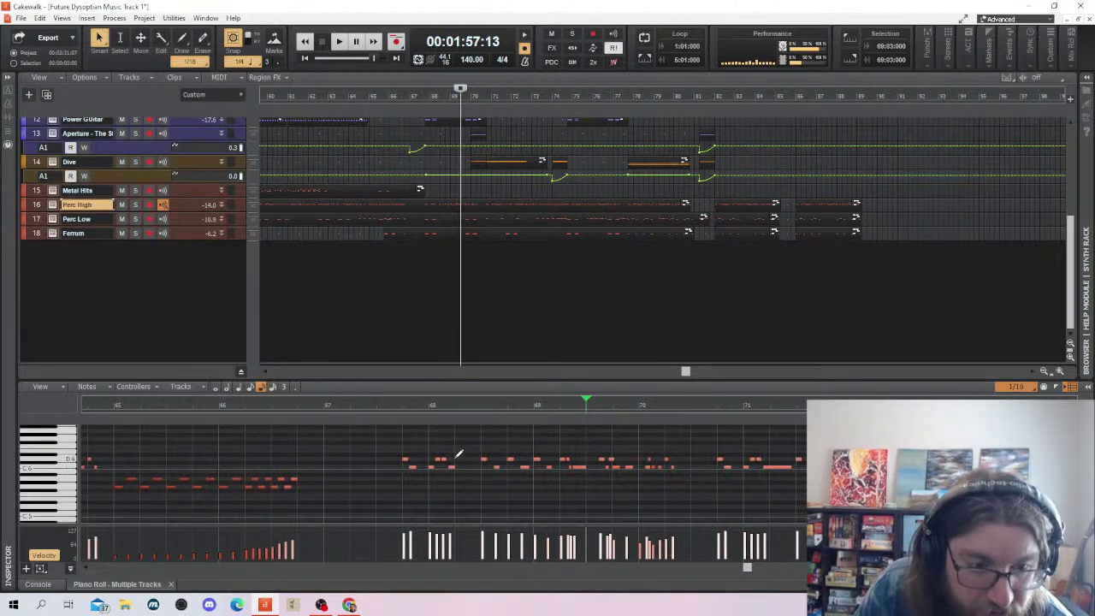
click(460, 461)
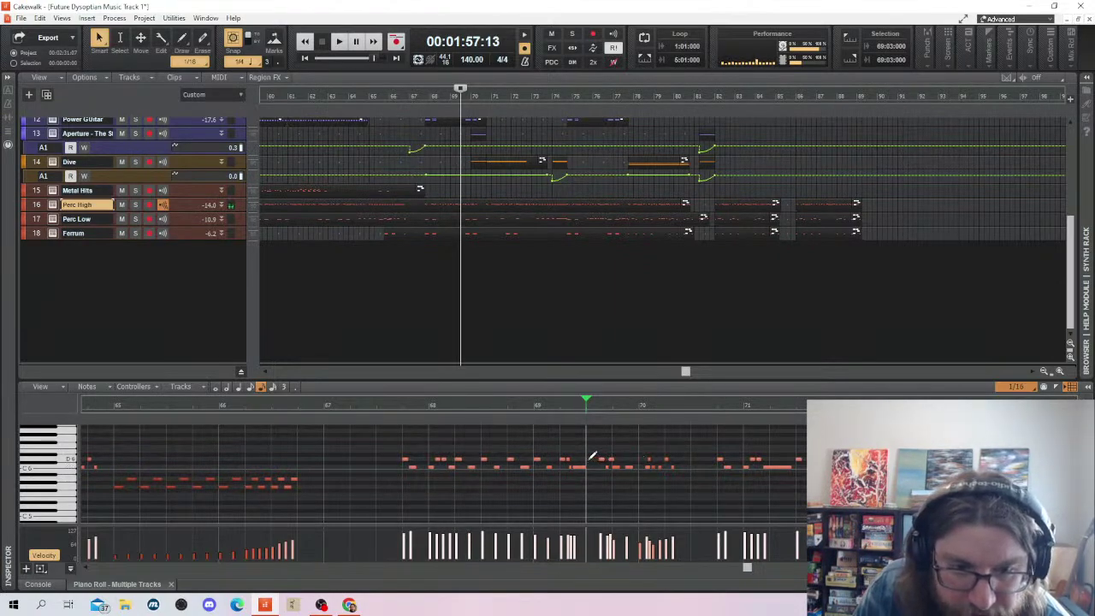
click(590, 460)
click(596, 462)
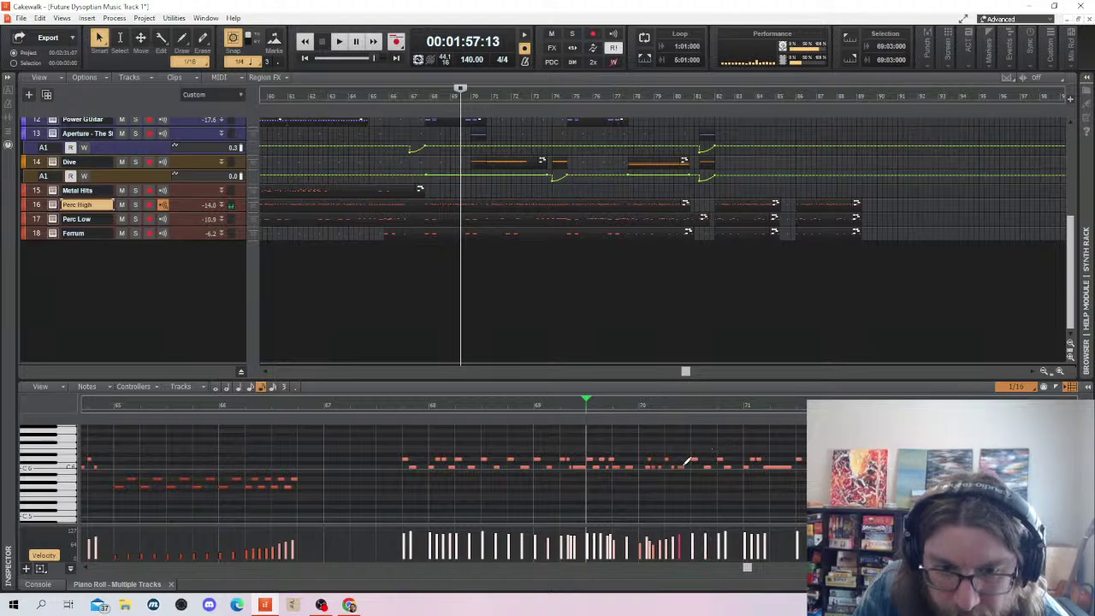
Play back from measure 67, then replace the long Perc High note in measure 71 with short C6 and D6 notes and select them
key(space)
key(space)
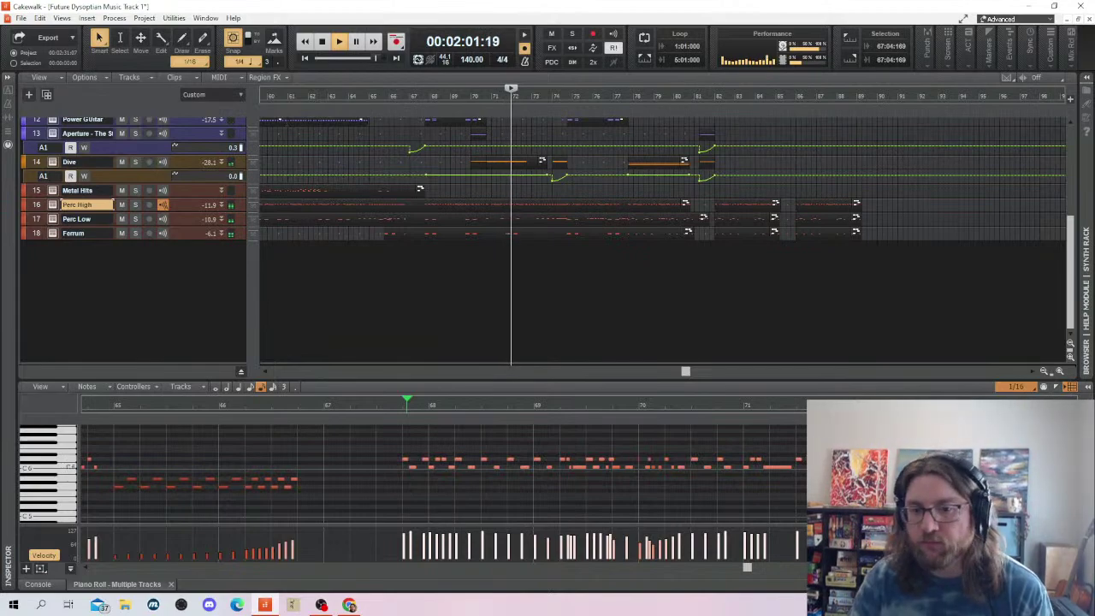
drag(789, 465, 771, 466)
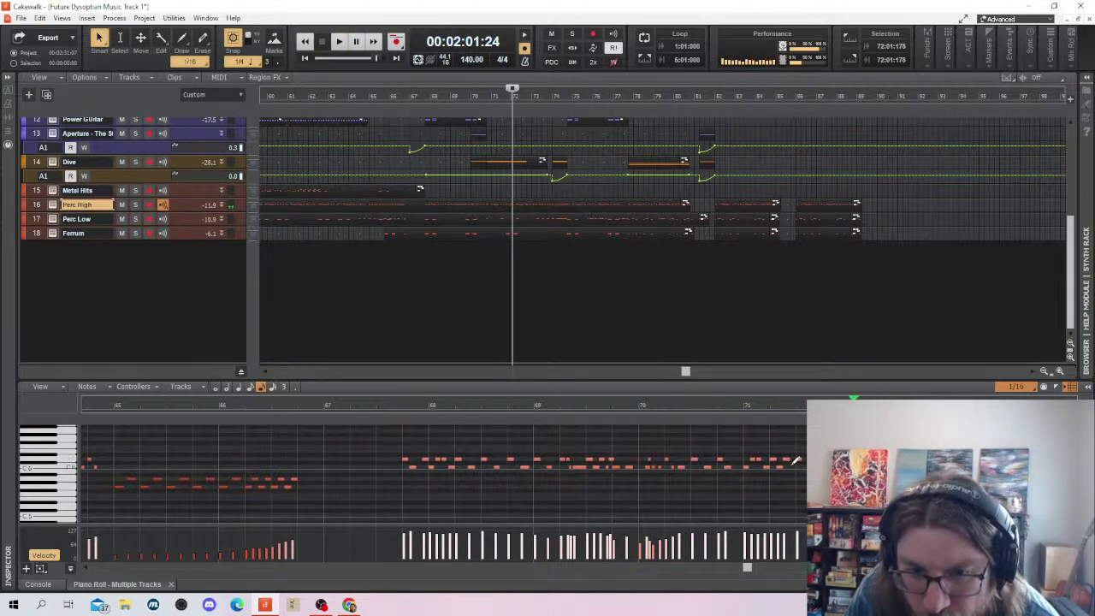
drag(790, 448, 763, 476)
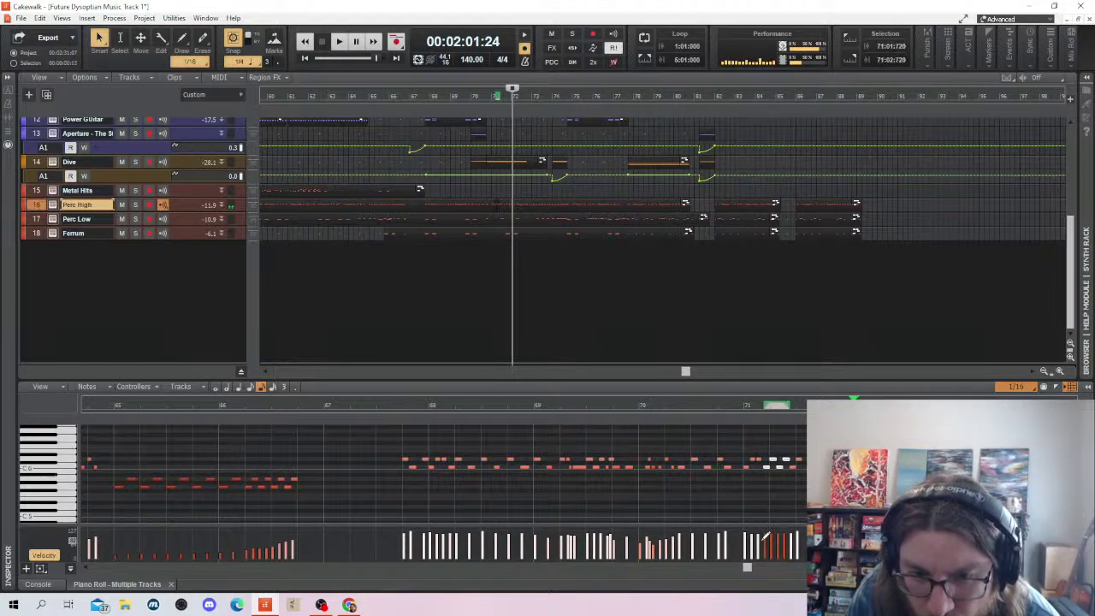
Play back from measure 72 to 78 and fill the gaps in Perc High's measures 76 and 77 with alternating C6 and D6 notes
key(space)
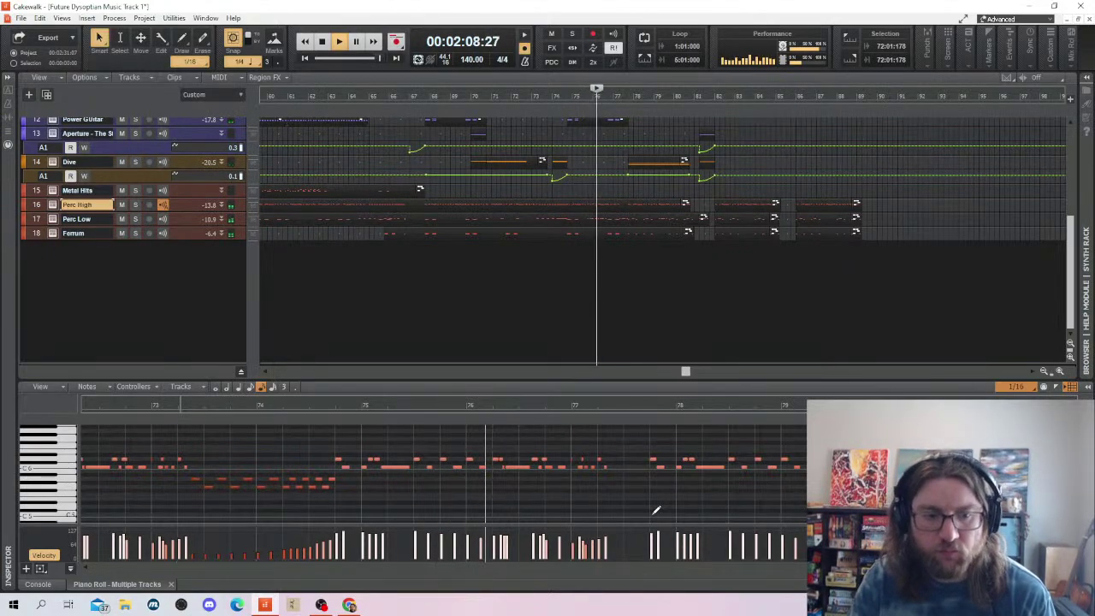
key(space)
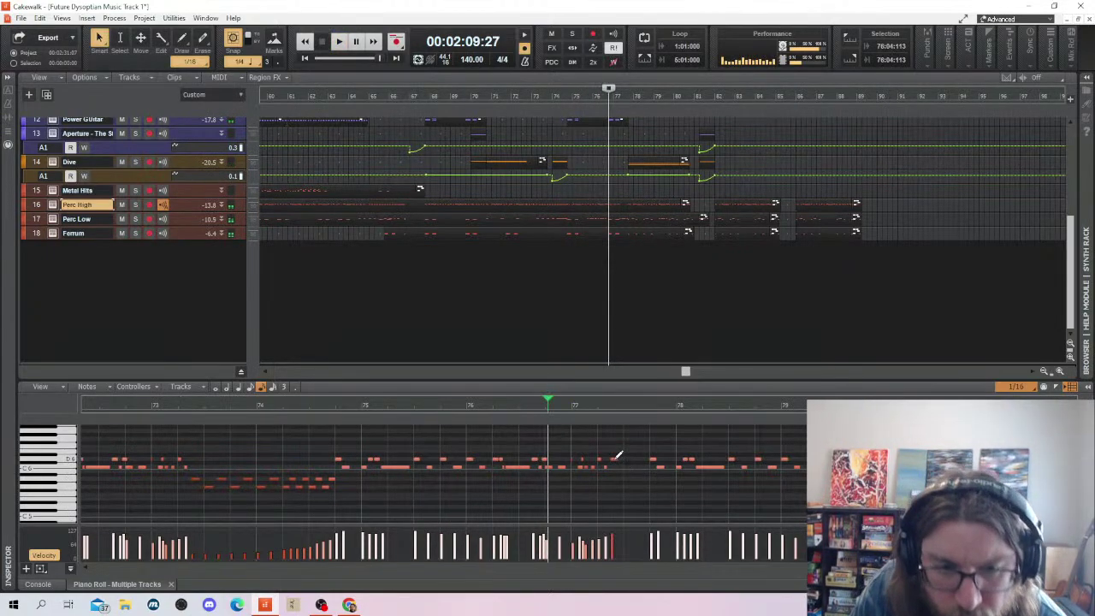
key(space)
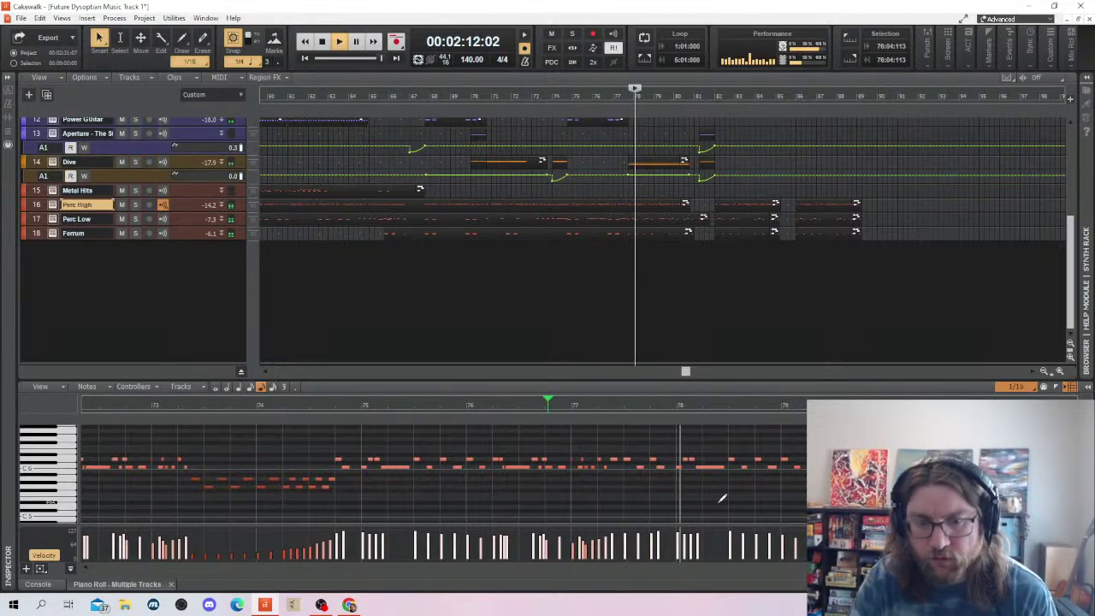
key(space)
Adjust the long C6 note in Perc High's measure 78 with the snap at 1/8, and play back from measure 77 to 81
click(728, 463)
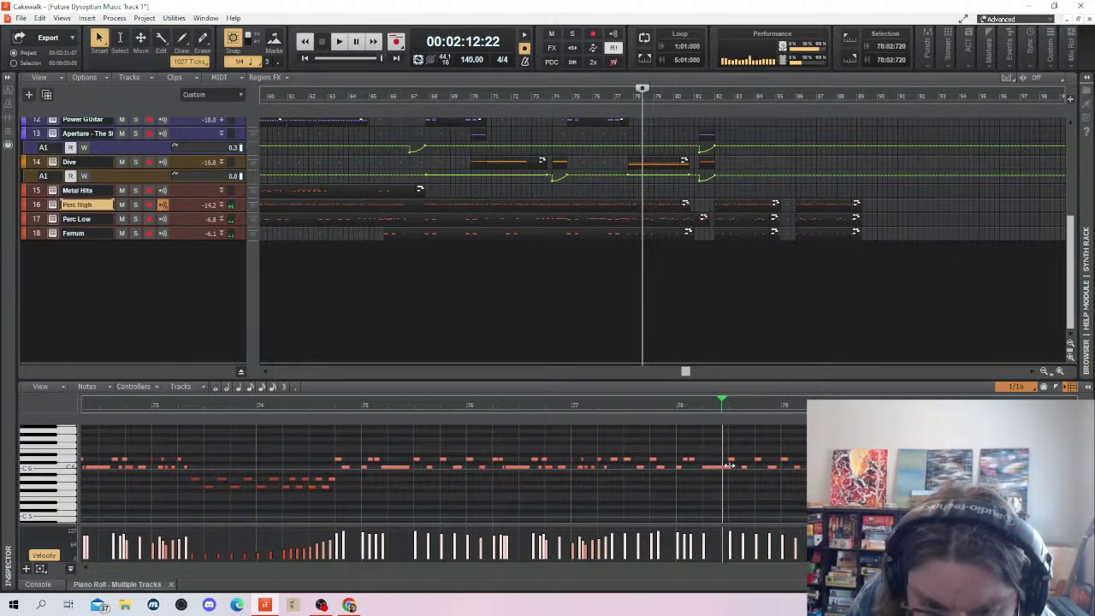
drag(729, 465, 719, 466)
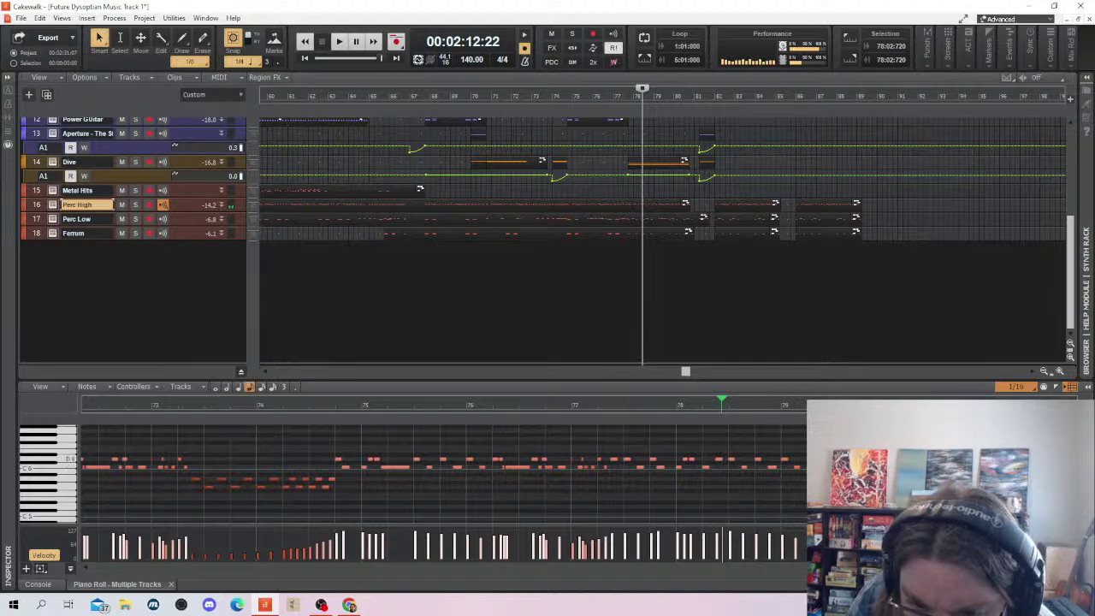
key(space)
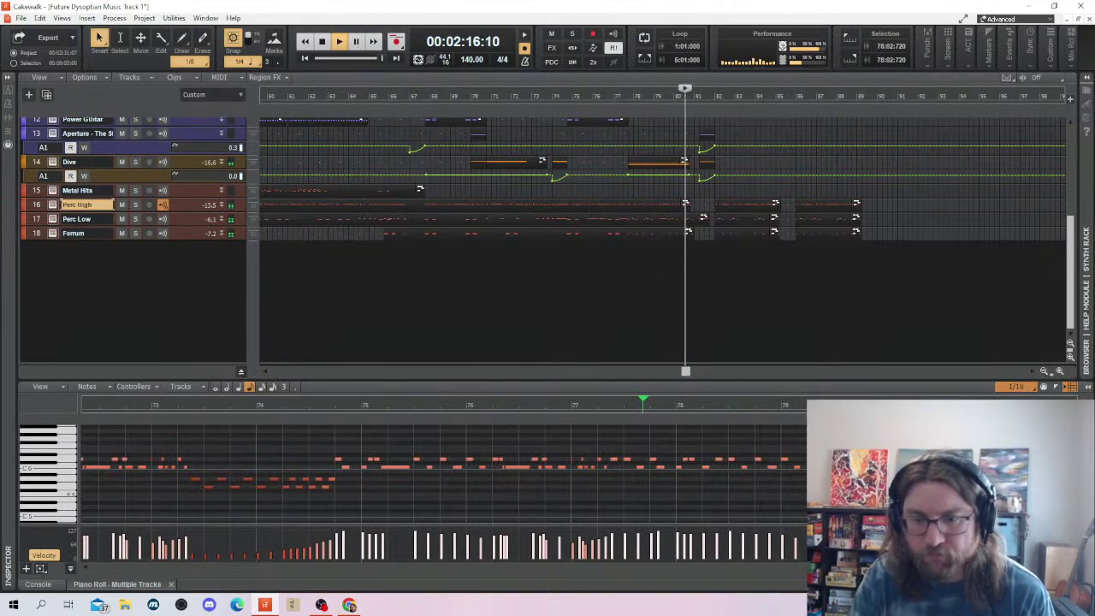
key(space)
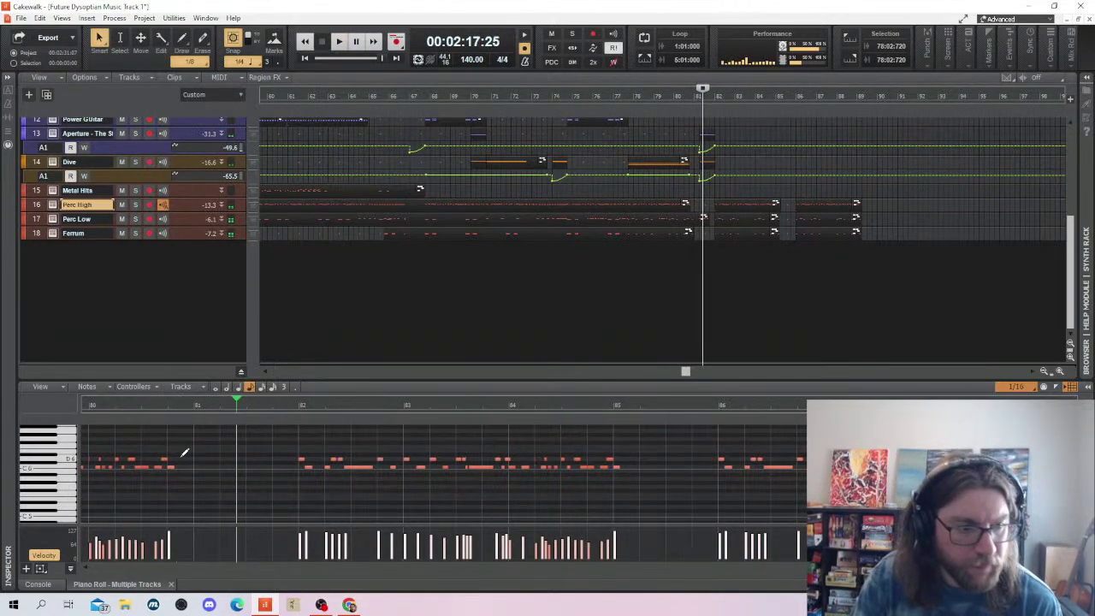
Try a C6 note at the start of measure 81 in Perc High and play back from the middle of measure 80
click(195, 467)
click(147, 405)
key(space)
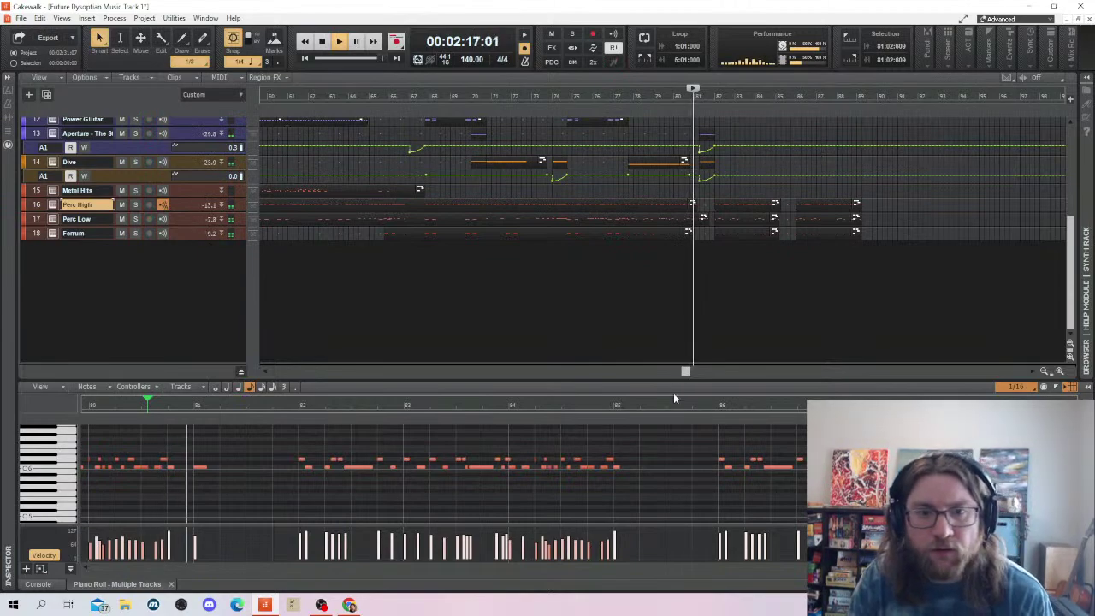
key(space)
drag(219, 457, 169, 477)
Add a D6 eighth note at the end of Perc High's measure 80, fill measure 81 with alternating G5 and A5 eighths, and select those in 81
click(199, 484)
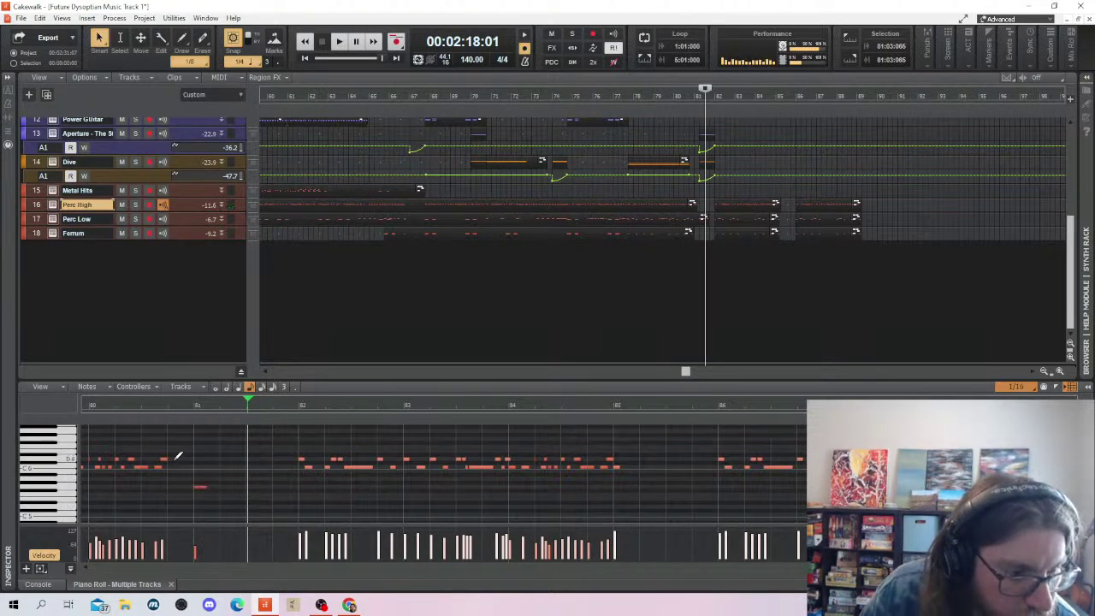
click(181, 458)
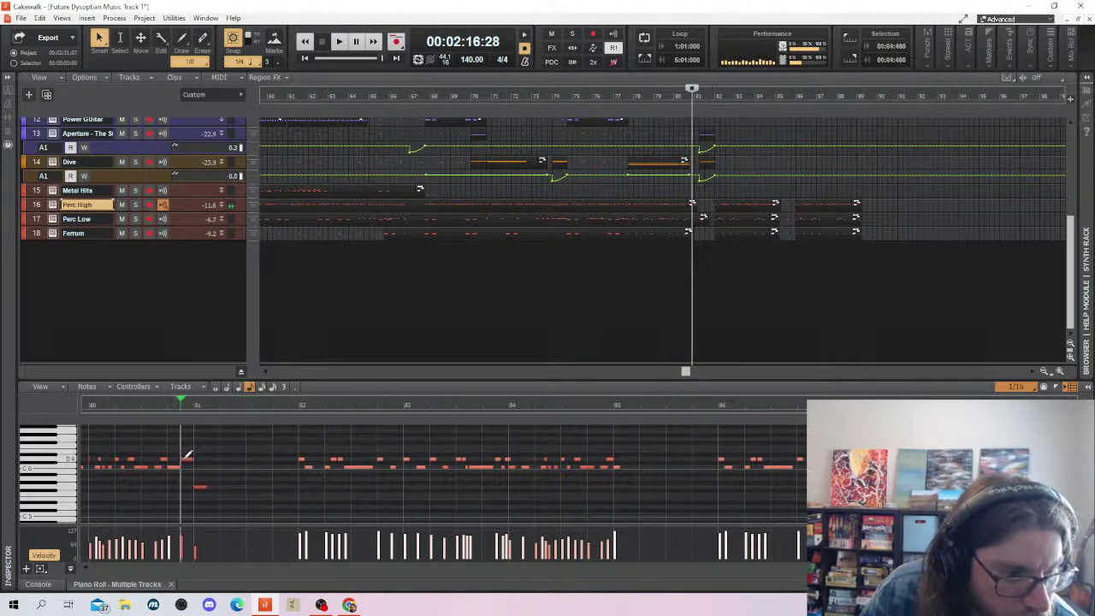
click(207, 483)
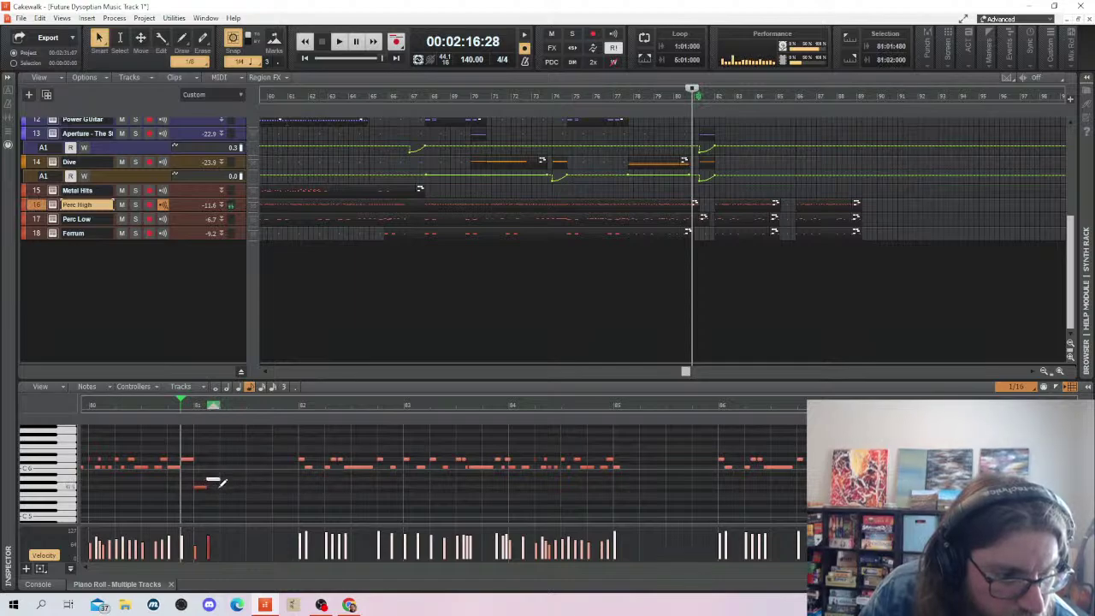
click(221, 480)
click(235, 477)
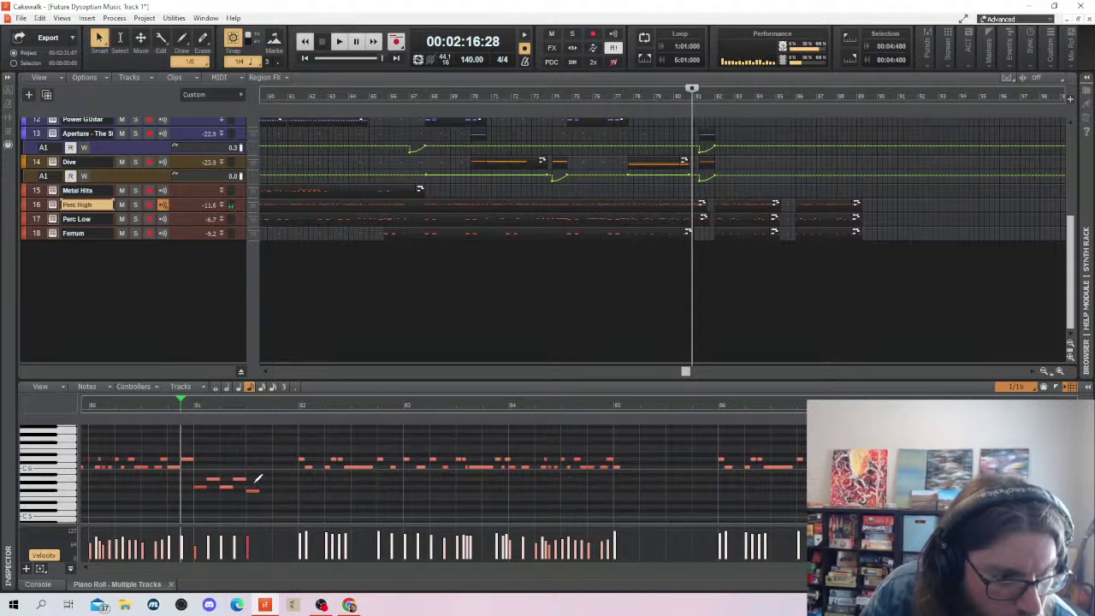
click(259, 479)
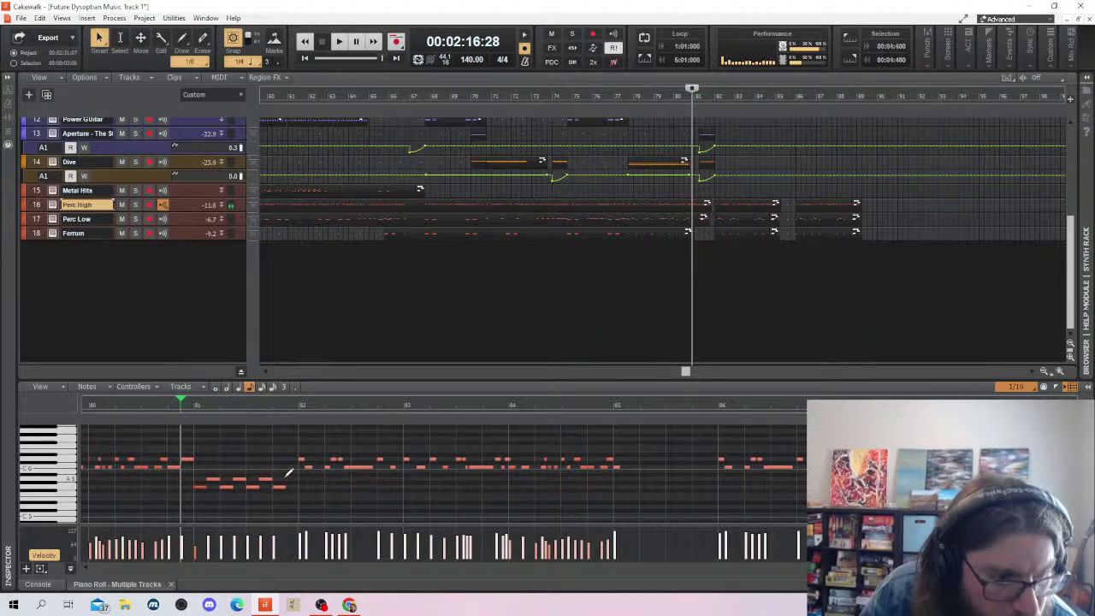
drag(302, 454, 205, 501)
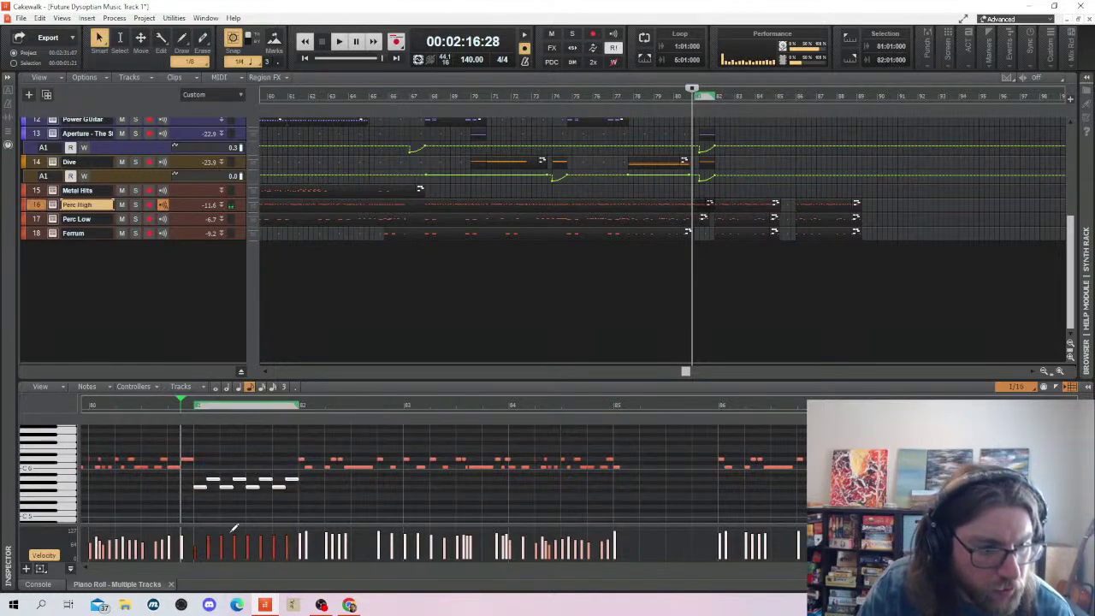
Draw a gradually rising velocity ramp across the selected Perc High notes in measure 81 and play the section back
drag(201, 541, 291, 534)
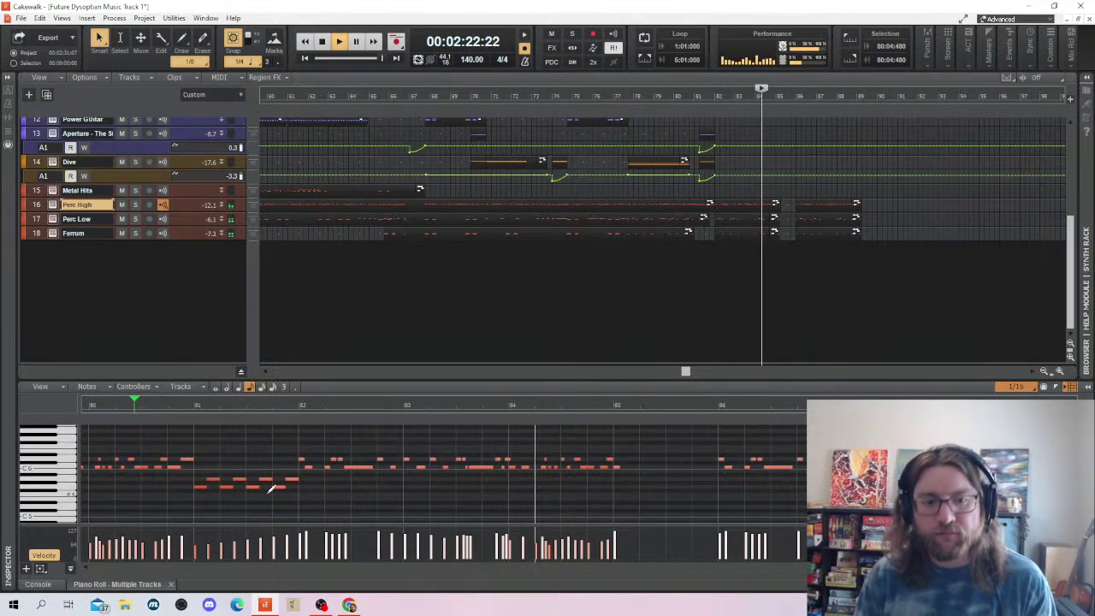
key(space)
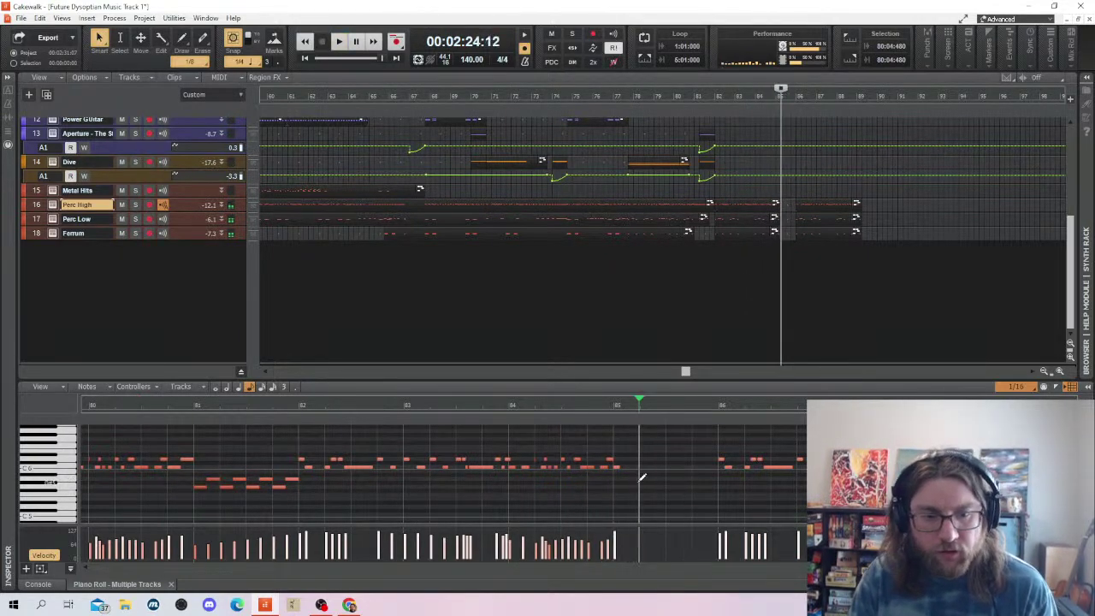
Delete all Perc High notes from measure 82 up to the start of the gap in measure 85
drag(603, 455, 296, 479)
right_click(296, 481)
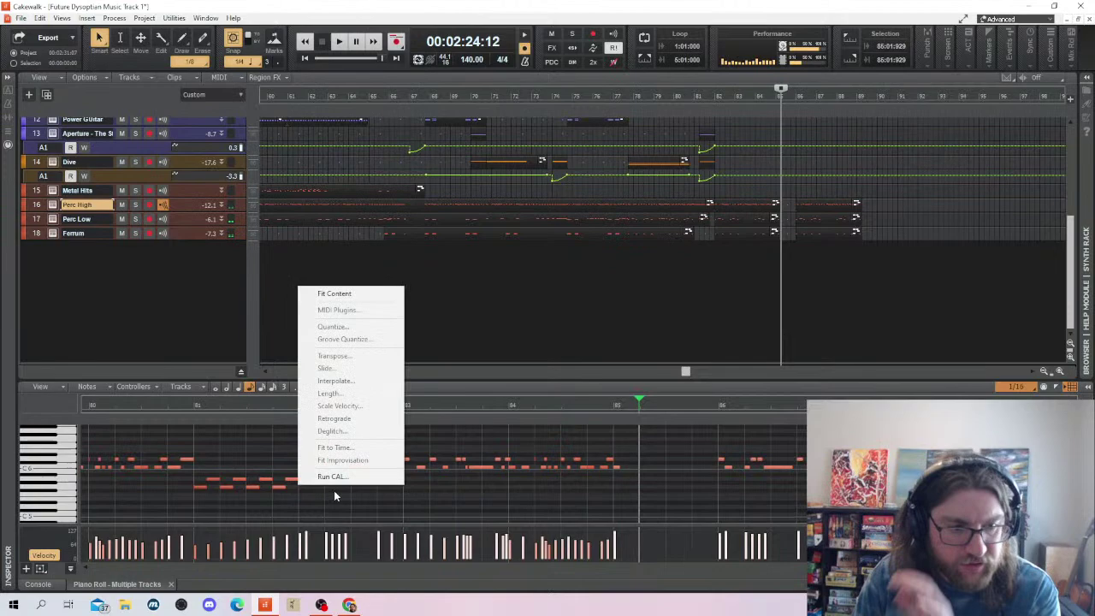
click(509, 494)
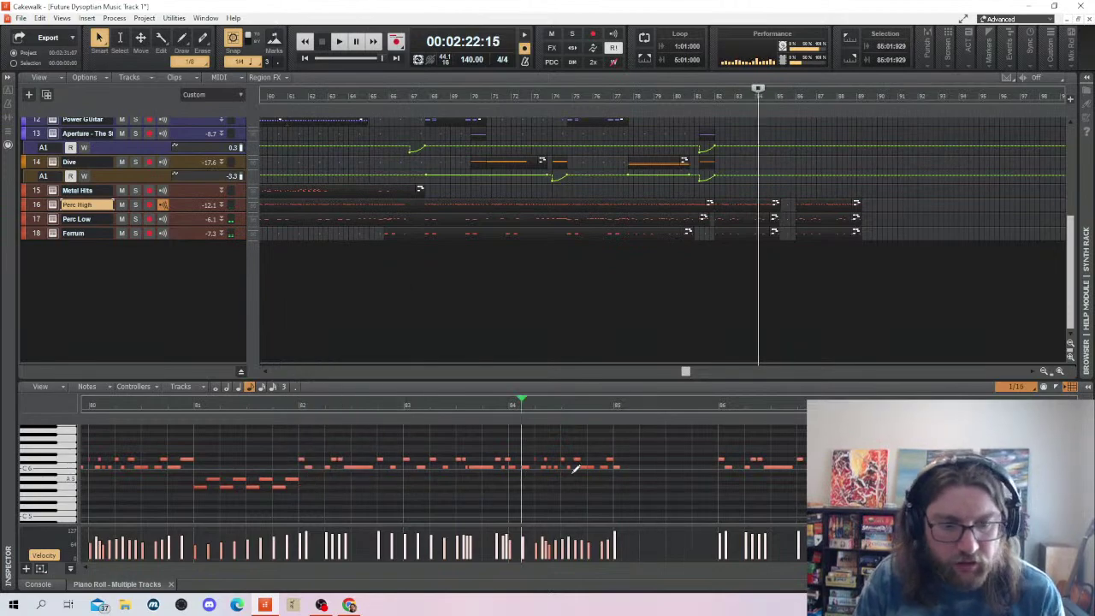
drag(633, 438, 310, 481)
key(Delete)
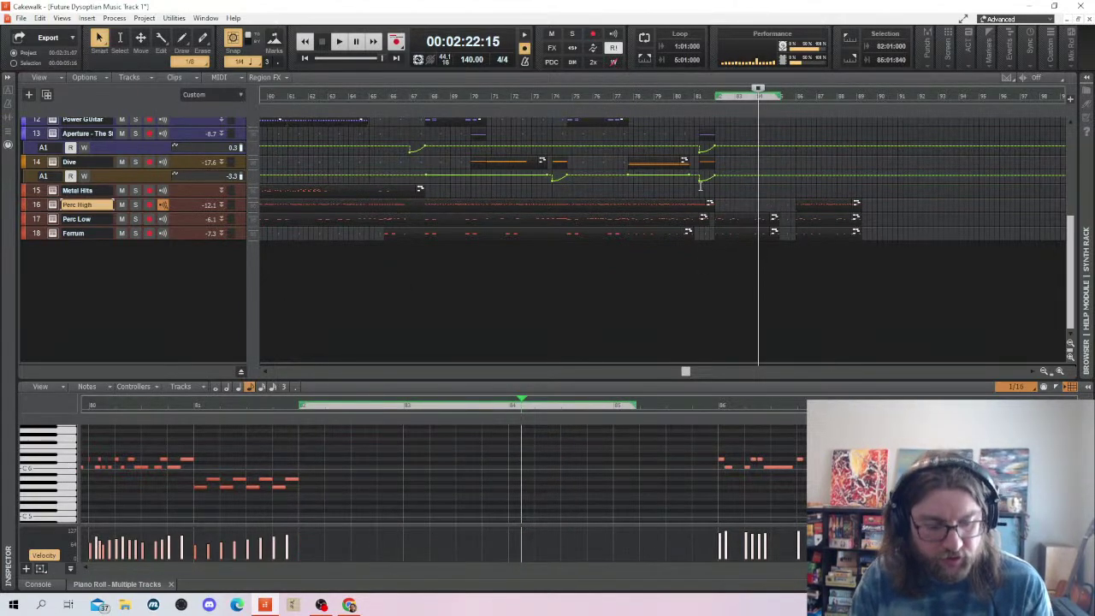
Finish the Perc High pattern with short alternating notes leading from the end of measure 81 into measure 82, and play it back
click(301, 482)
click(172, 405)
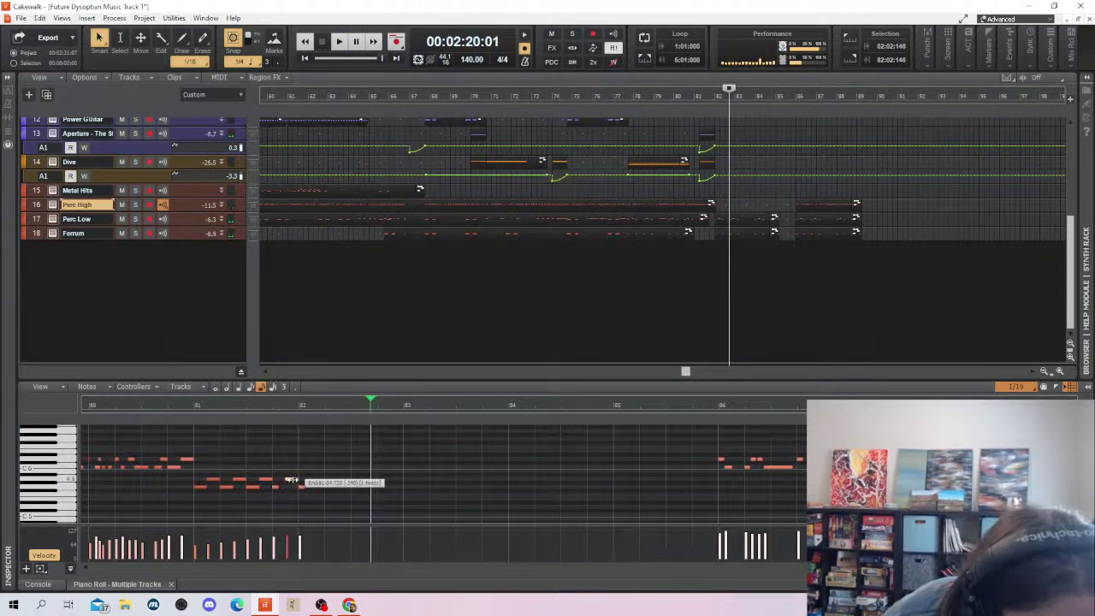
click(284, 481)
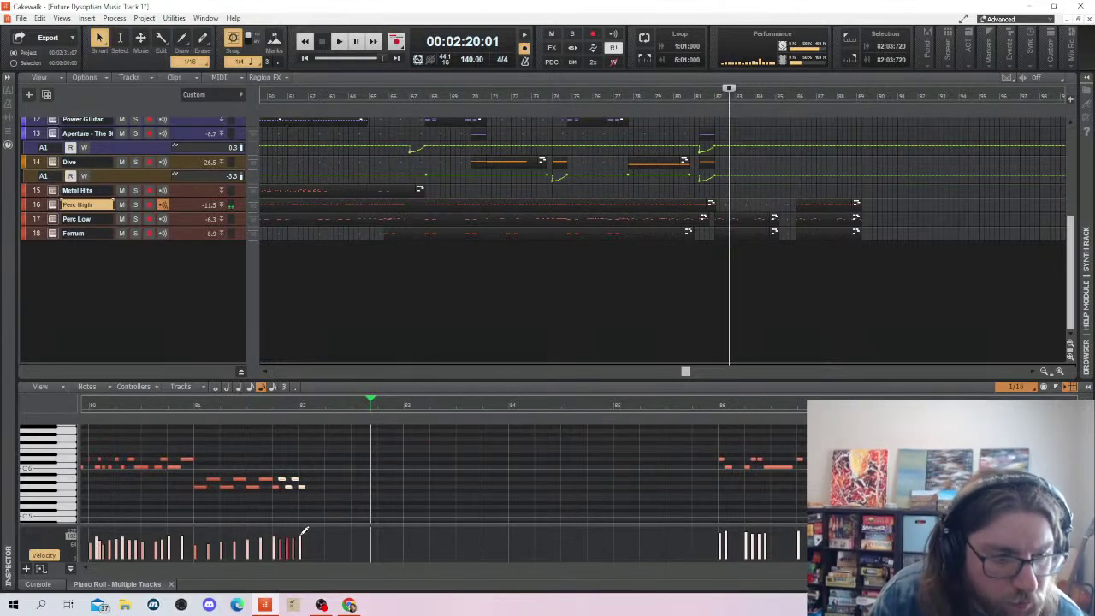
click(184, 441)
key(space)
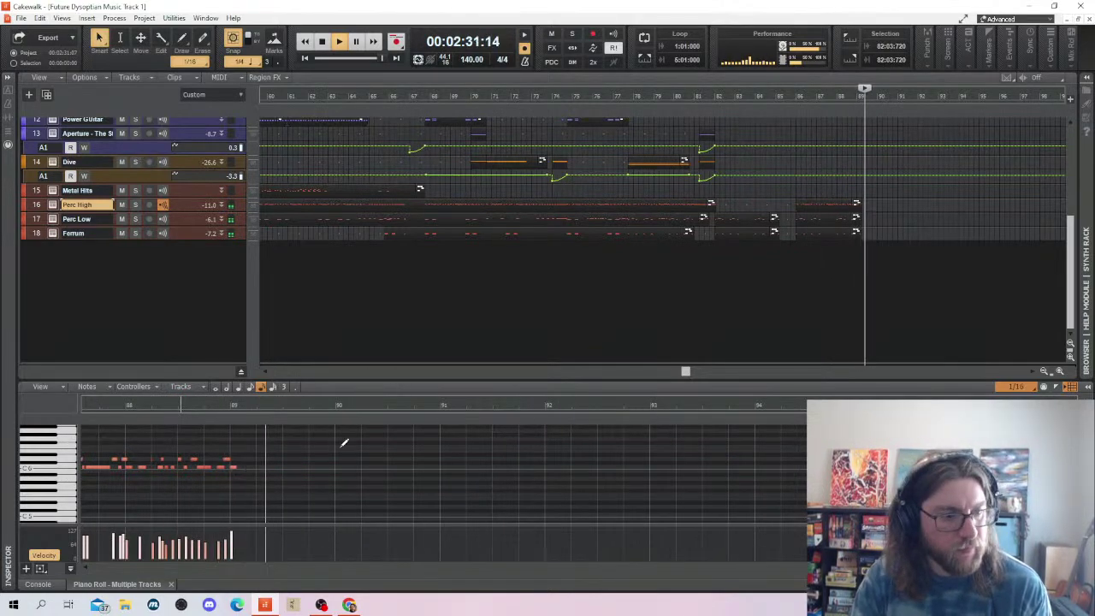
key(space)
Extend the end of the Perc High part with short alternating notes at the start of measure 89 and listen to the ending
key(space)
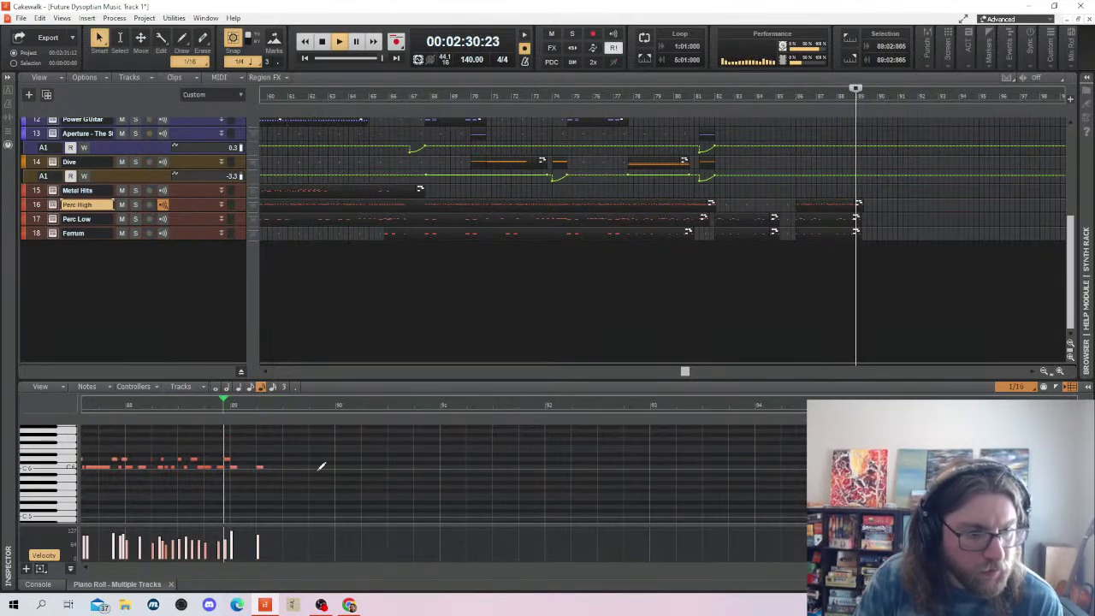
key(space)
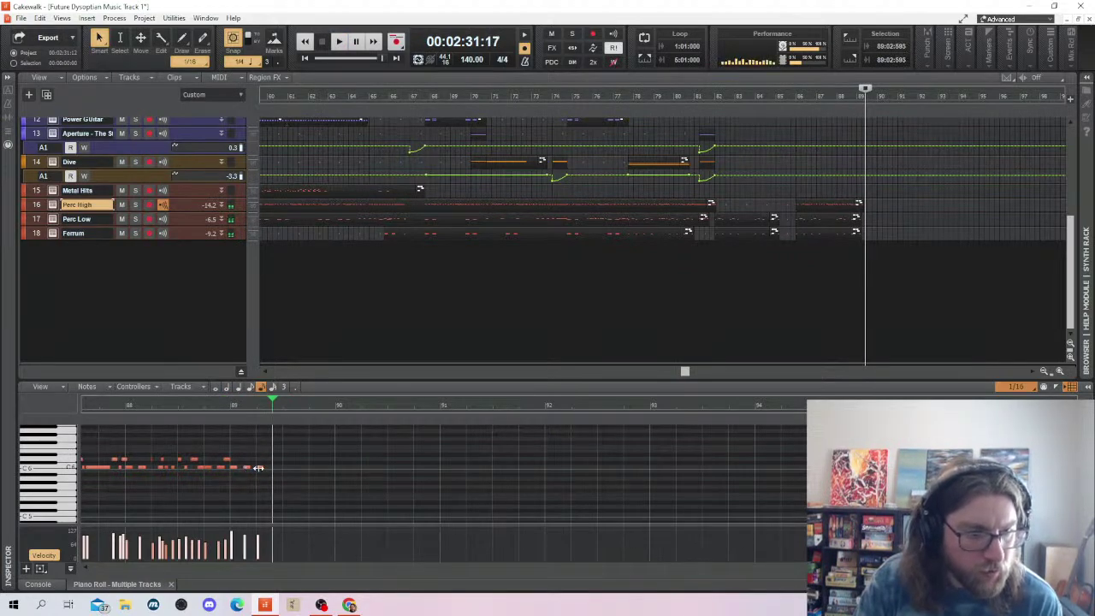
key(space)
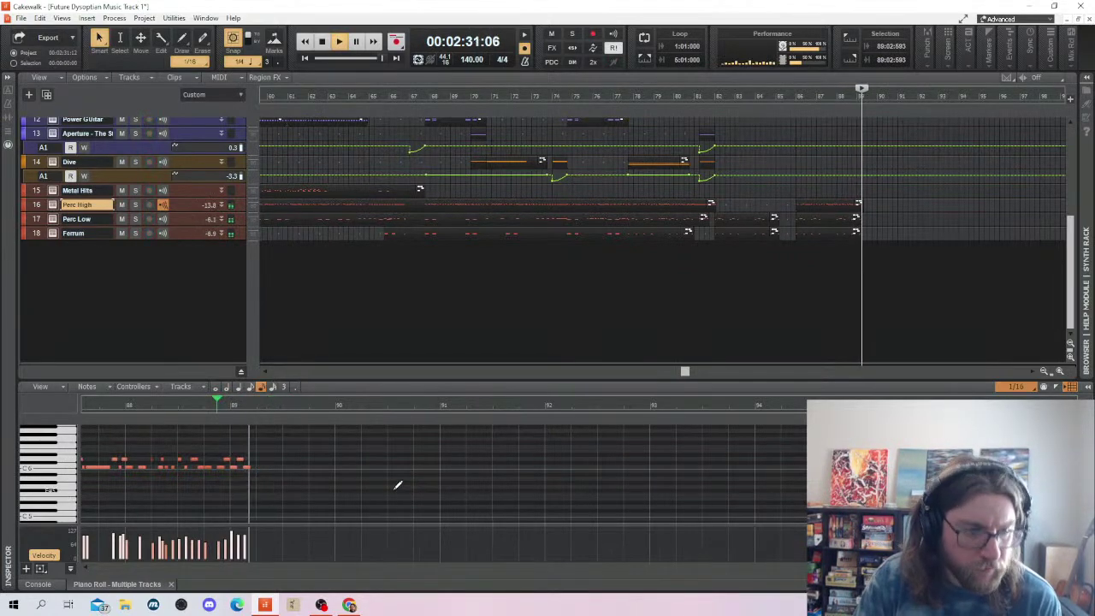
key(space)
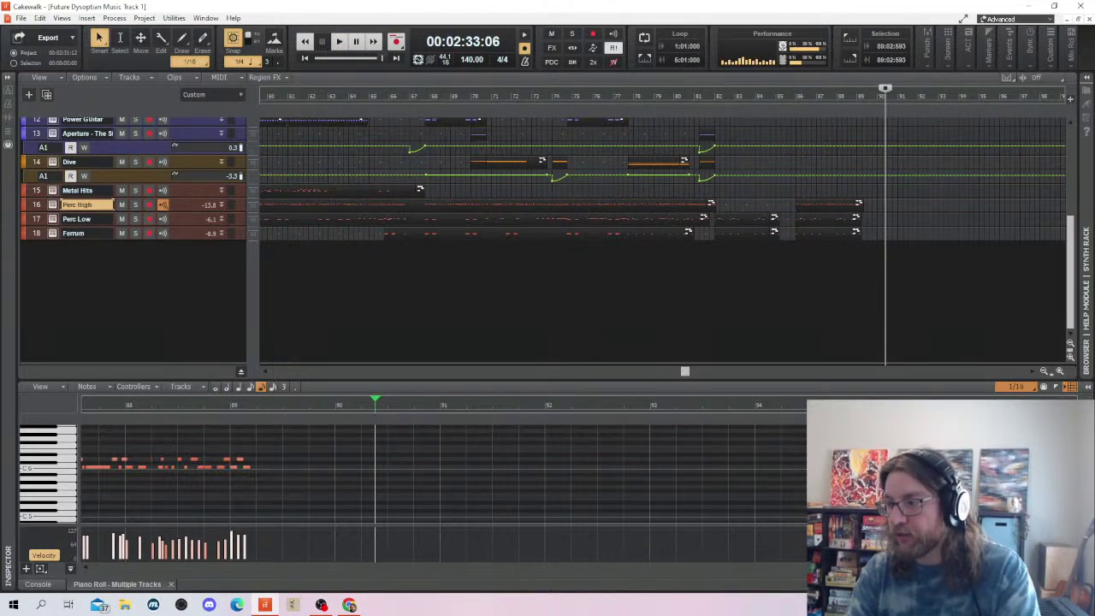
Review the arrangement across all tracks and play the transition from measure 64 to measure 66
scroll(629, 263, up, 5)
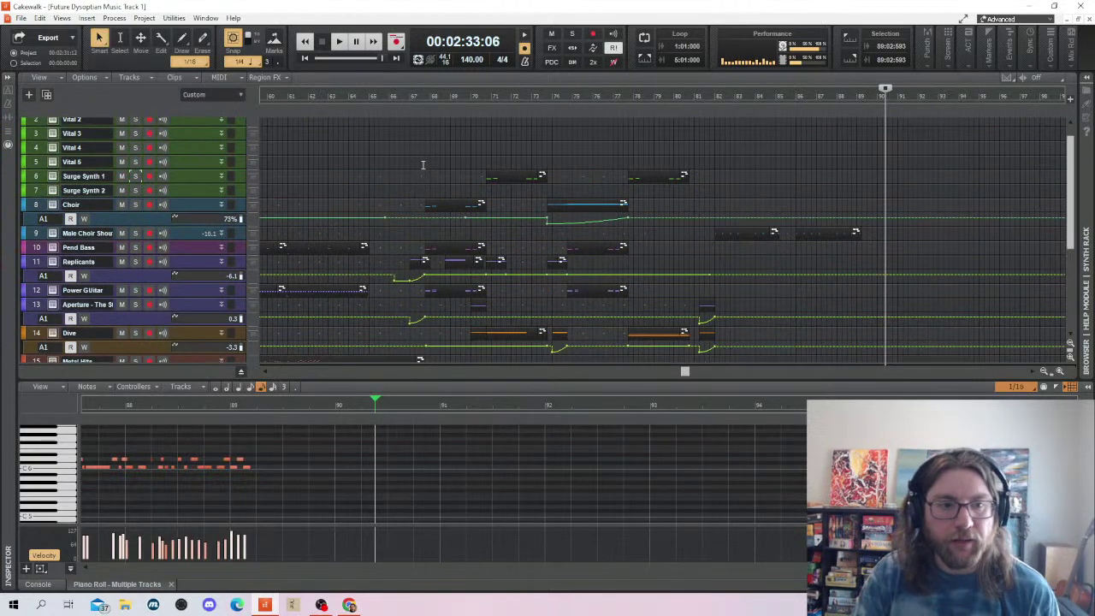
click(396, 153)
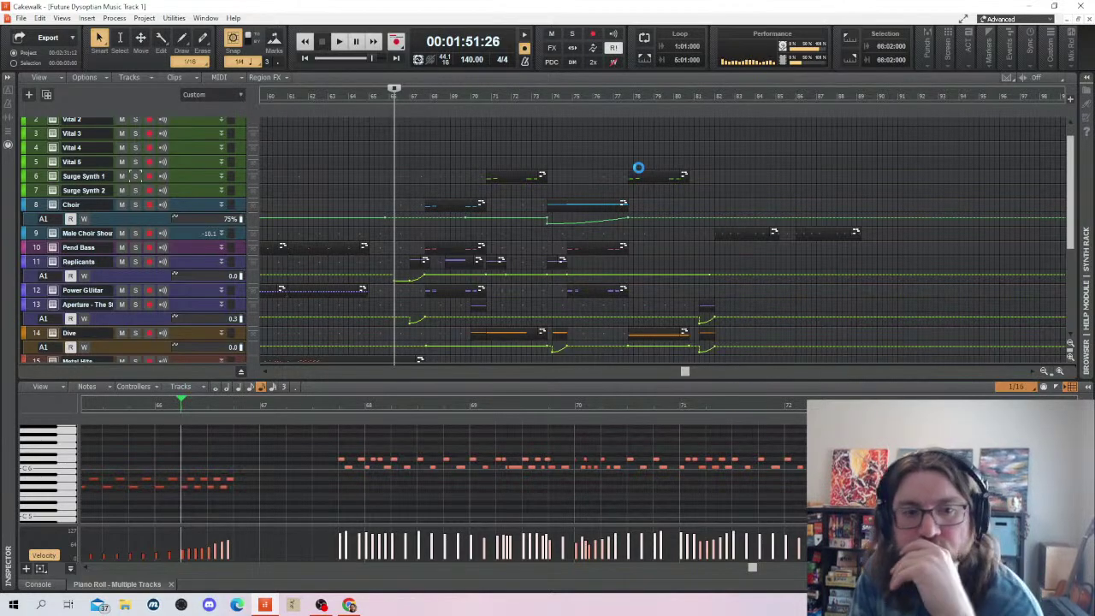
scroll(503, 177, down, 3)
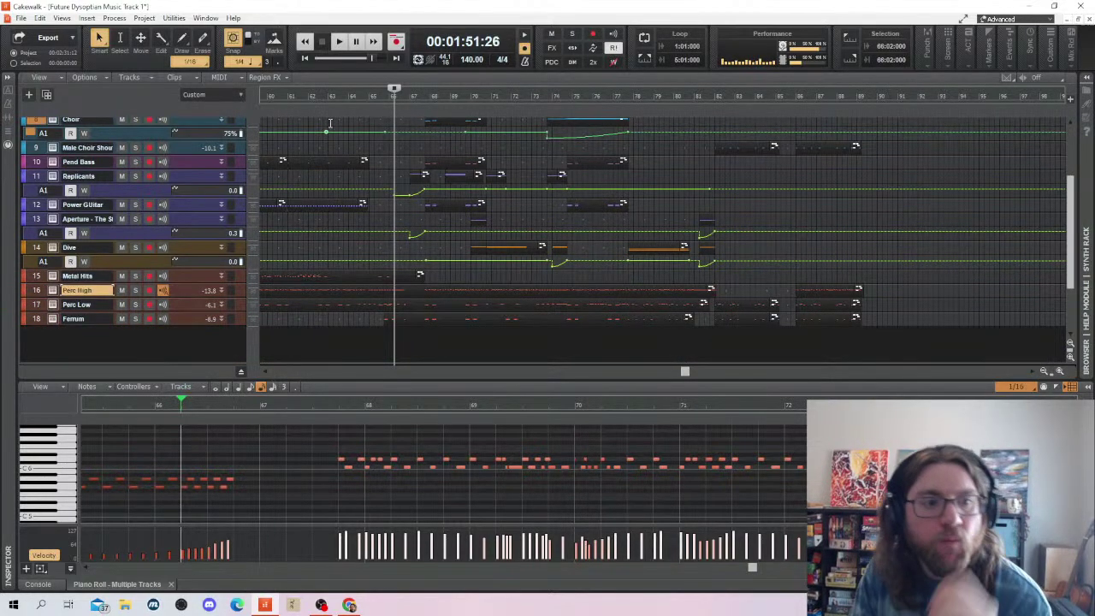
right_click(326, 130)
key(Escape)
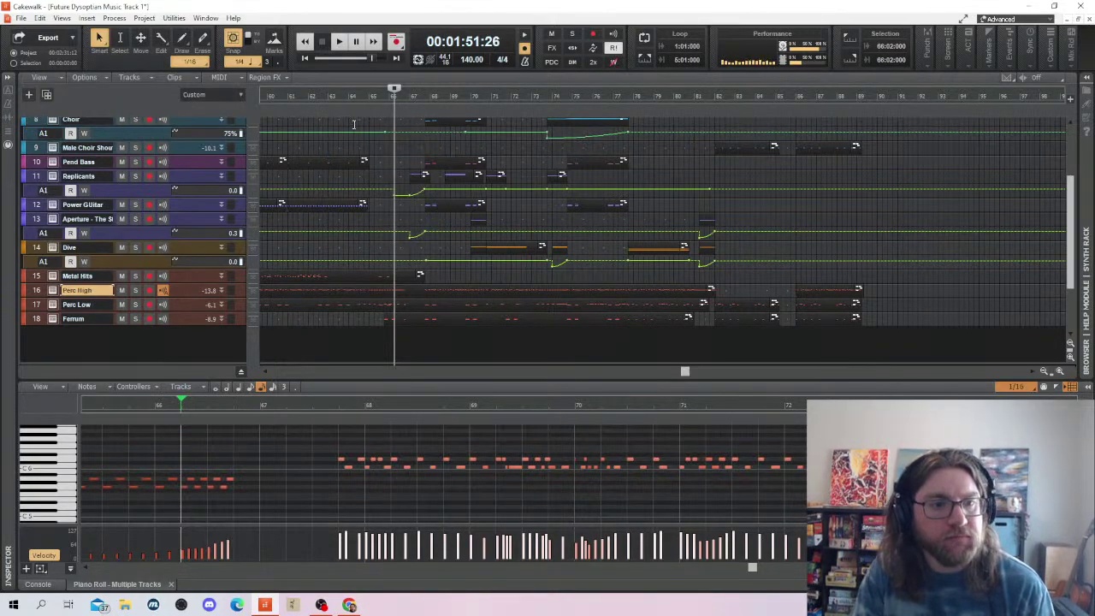
click(354, 124)
key(space)
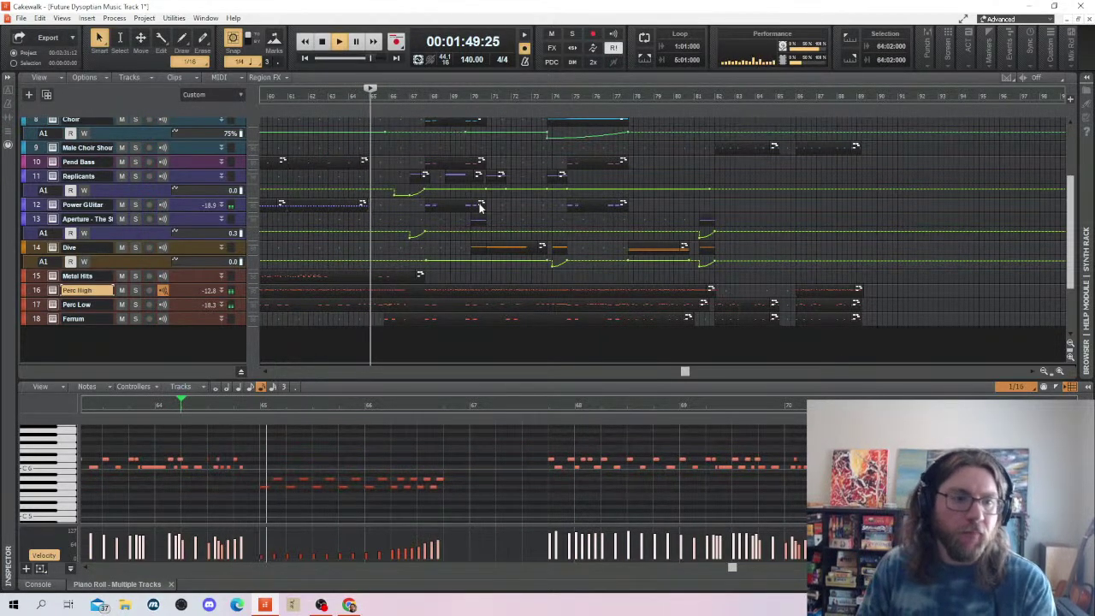
scroll(513, 212, up, 2)
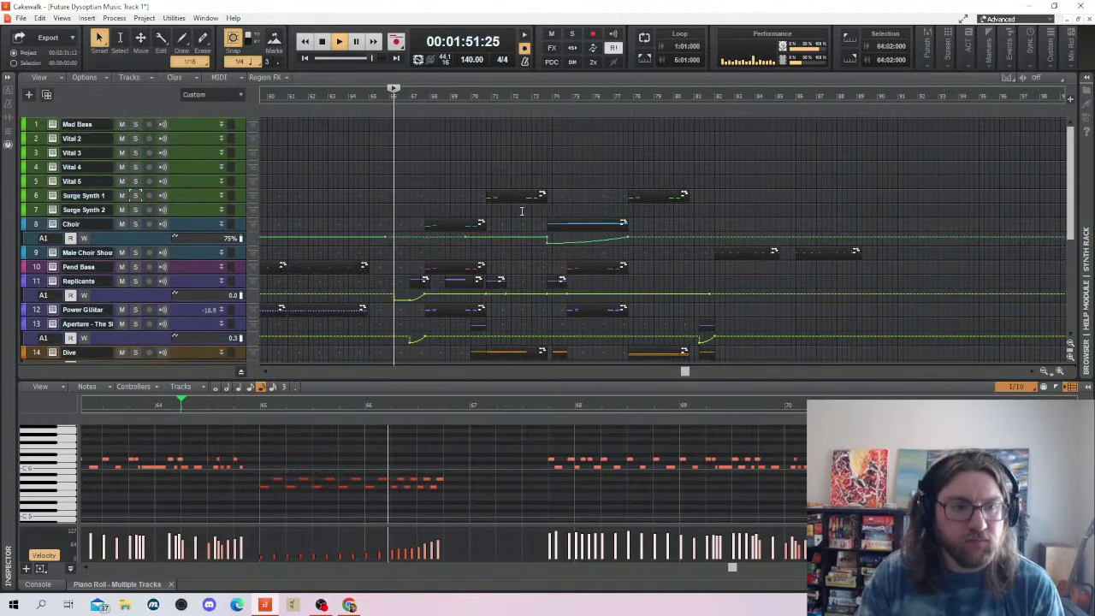
key(space)
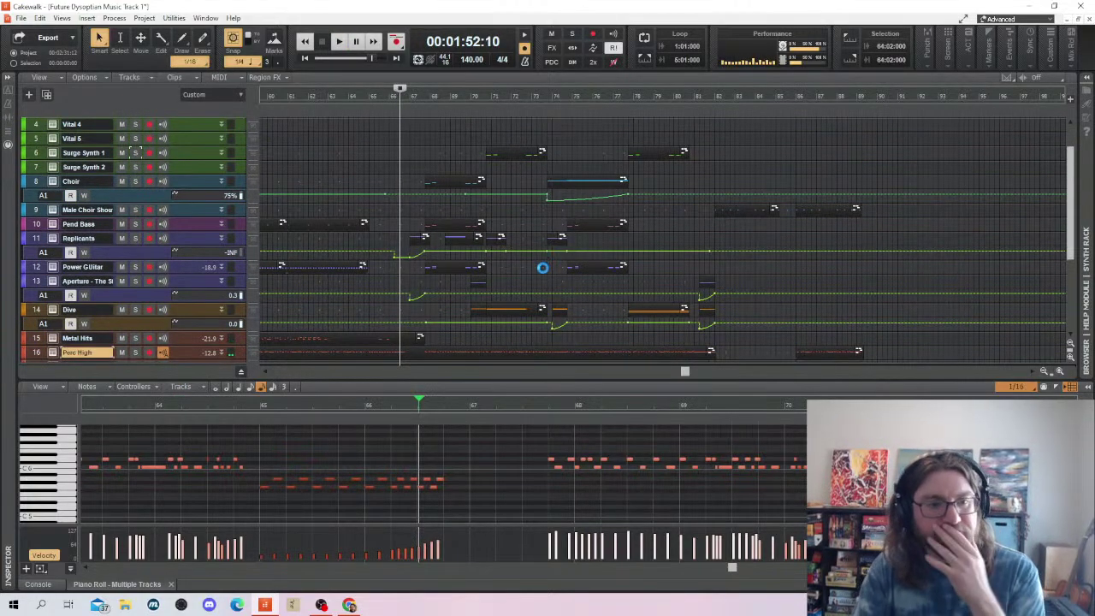
scroll(386, 215, down, 2)
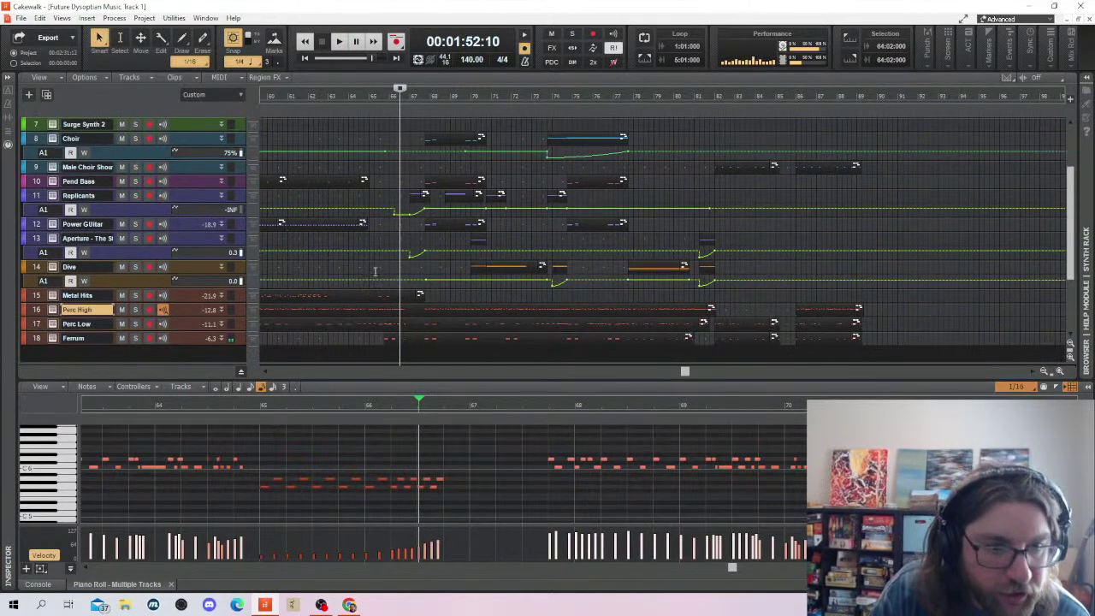
Draw two stacked sustained notes on the Replicants track from measure 62 to 64 and play them back
click(372, 270)
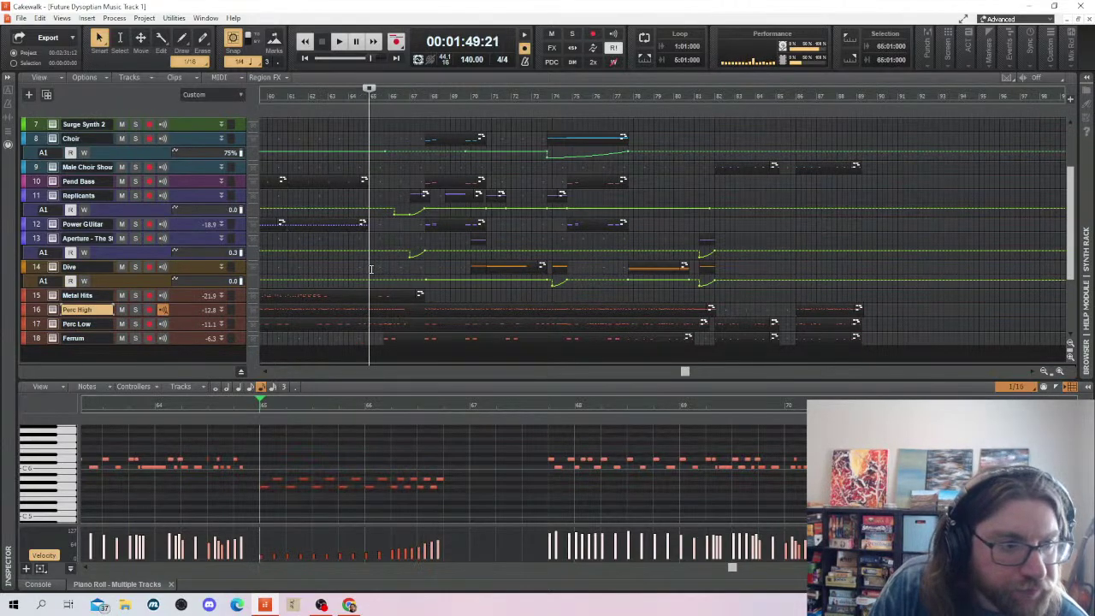
click(24, 198)
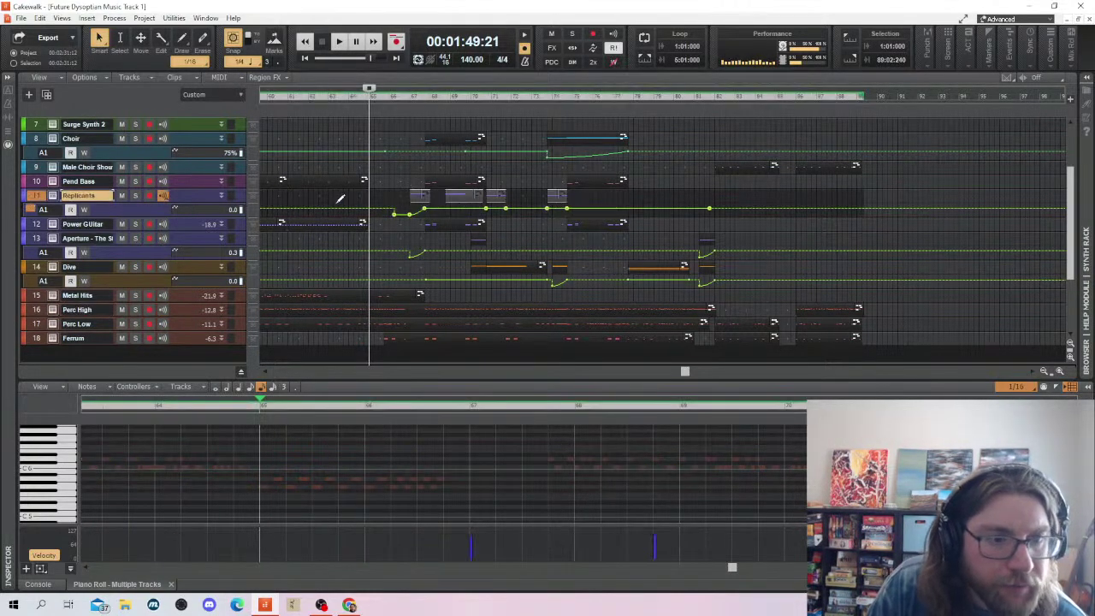
click(369, 195)
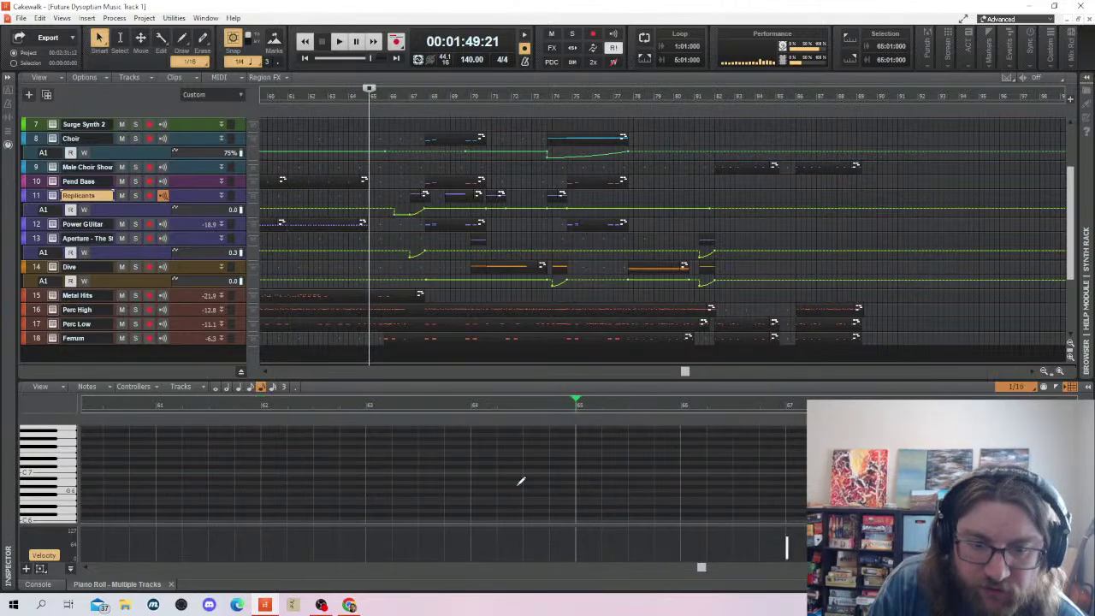
scroll(381, 457, down, 3)
scroll(379, 462, down, 1)
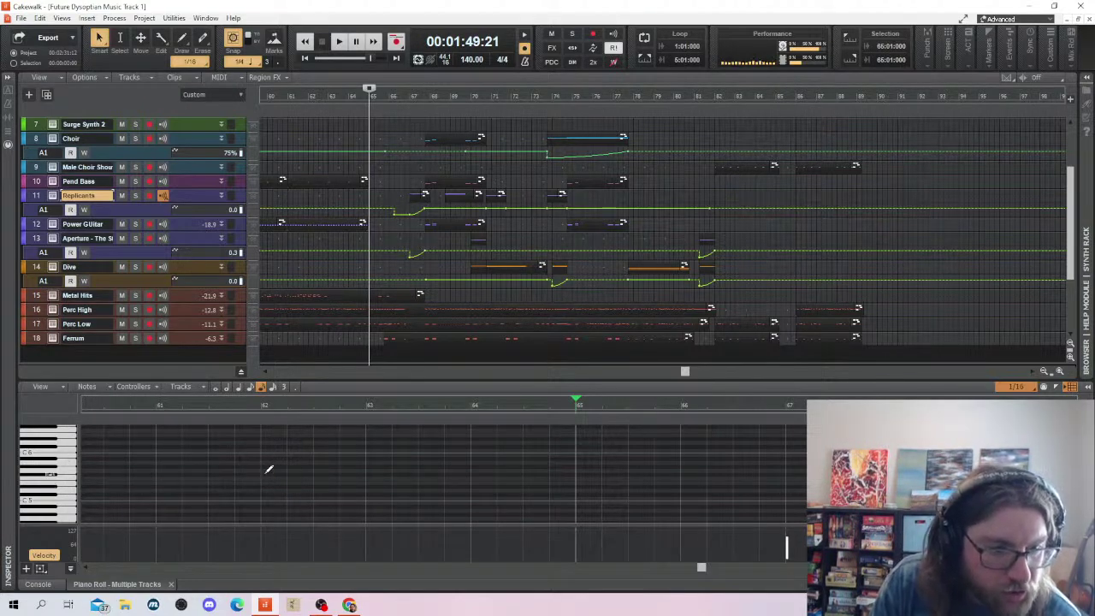
mouse_move(266, 472)
mouse_down()
mouse_move(626, 468)
mouse_move(472, 471)
mouse_up()
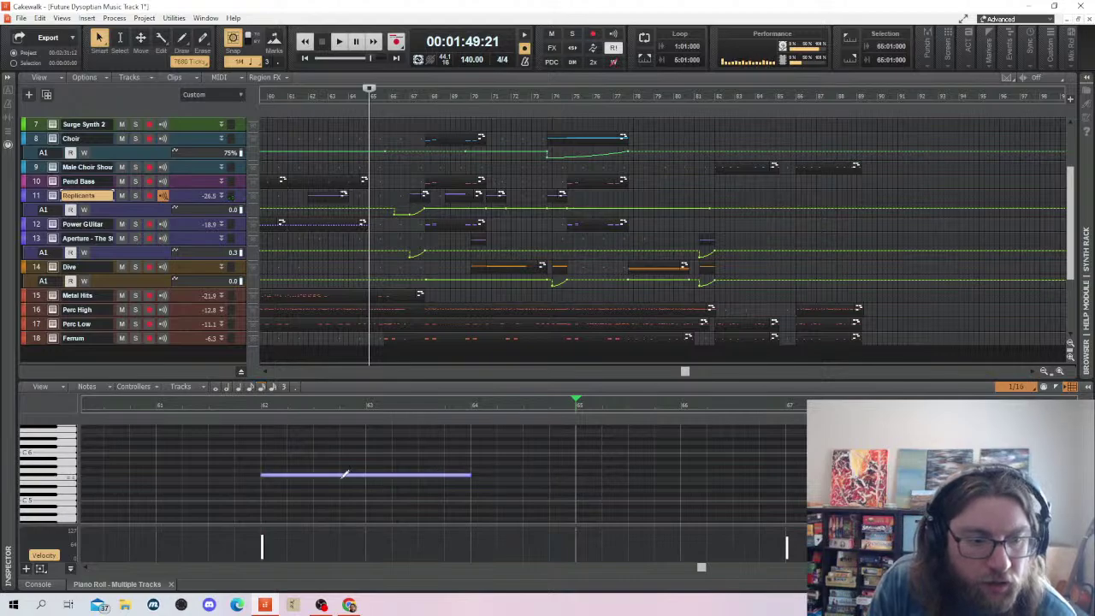
mouse_move(295, 468)
mouse_down()
mouse_move(299, 528)
mouse_move(296, 485)
mouse_up()
click(227, 460)
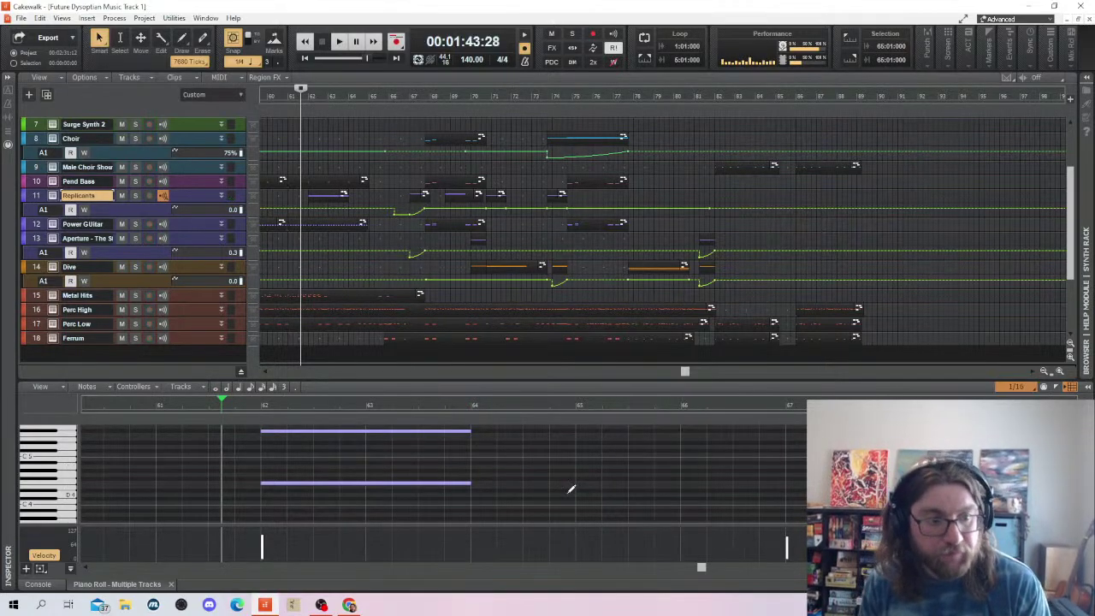
key(space)
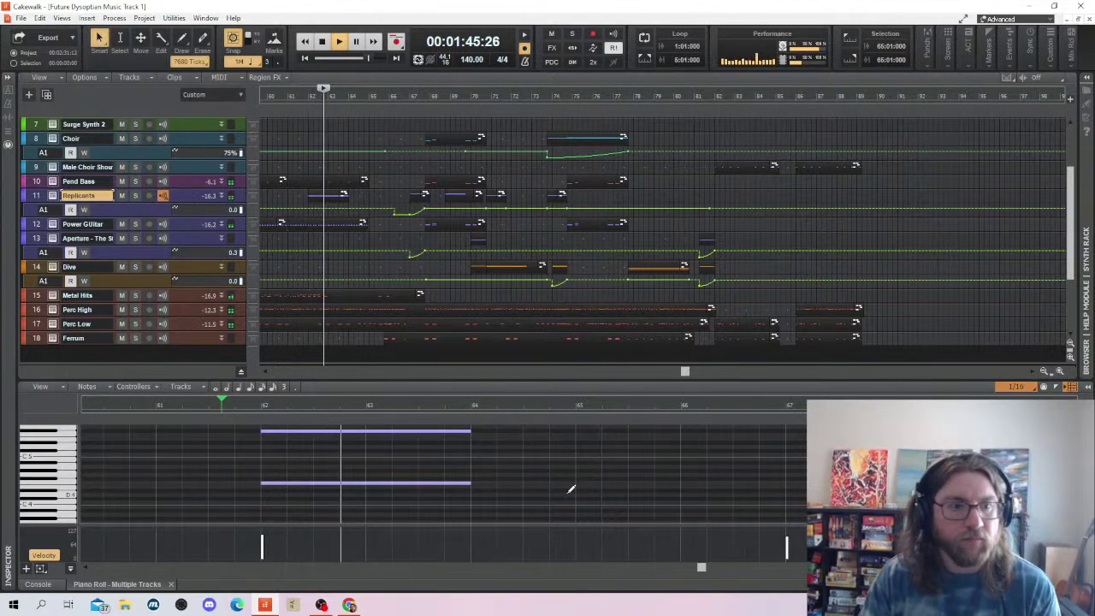
key(space)
Move the new Replicants clip so that it starts at measure 65, and play back from measure 64
click(338, 190)
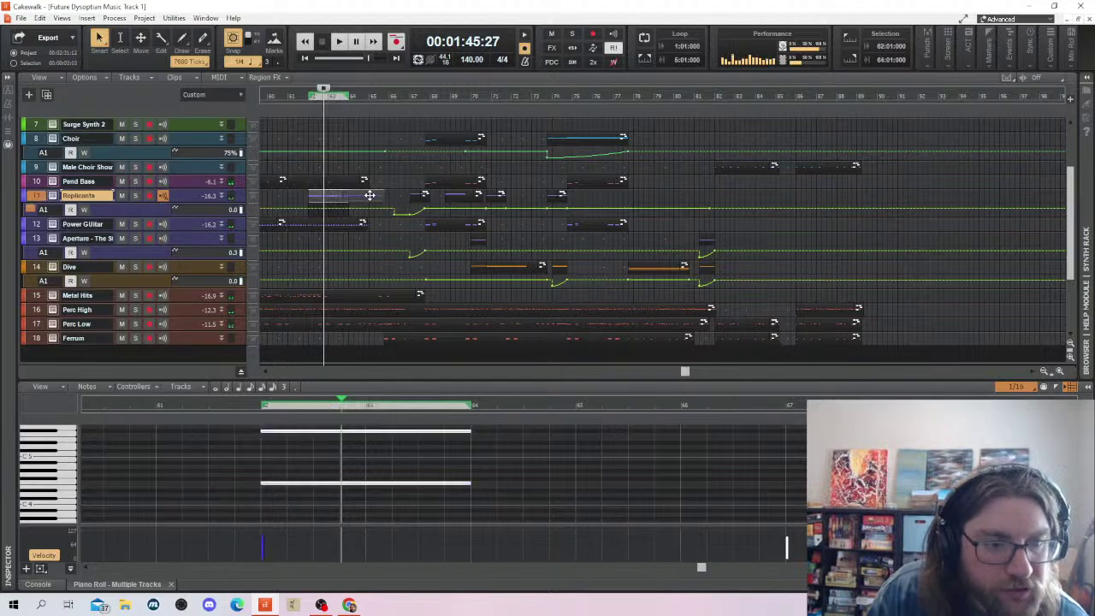
drag(397, 198, 457, 197)
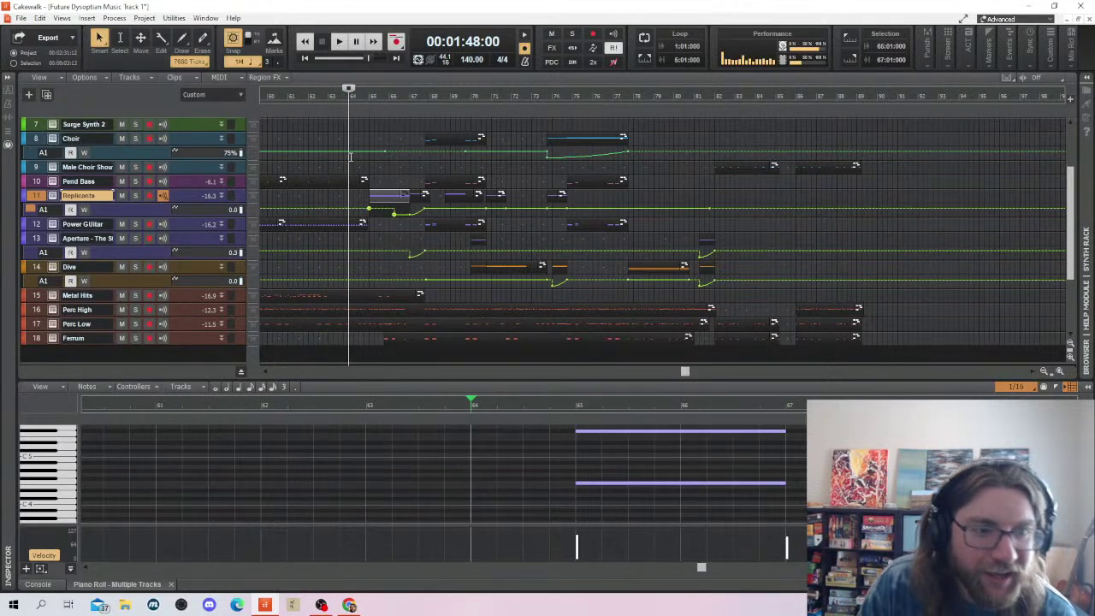
key(space)
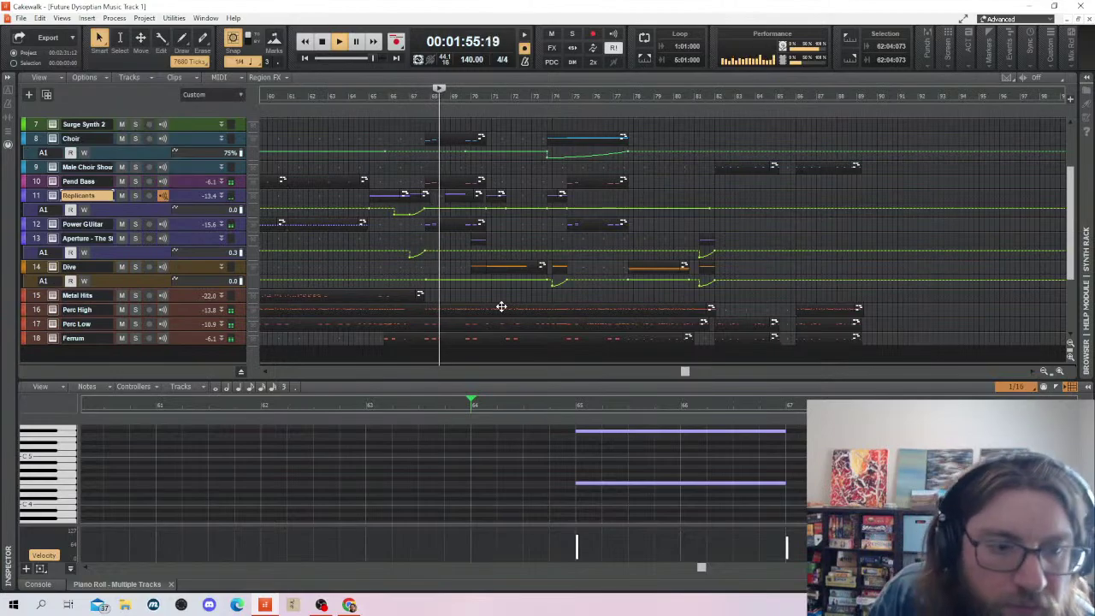
Apply Bounce to Clip(s) to the Metal Hits clip ending after measure 67
right_click(412, 293)
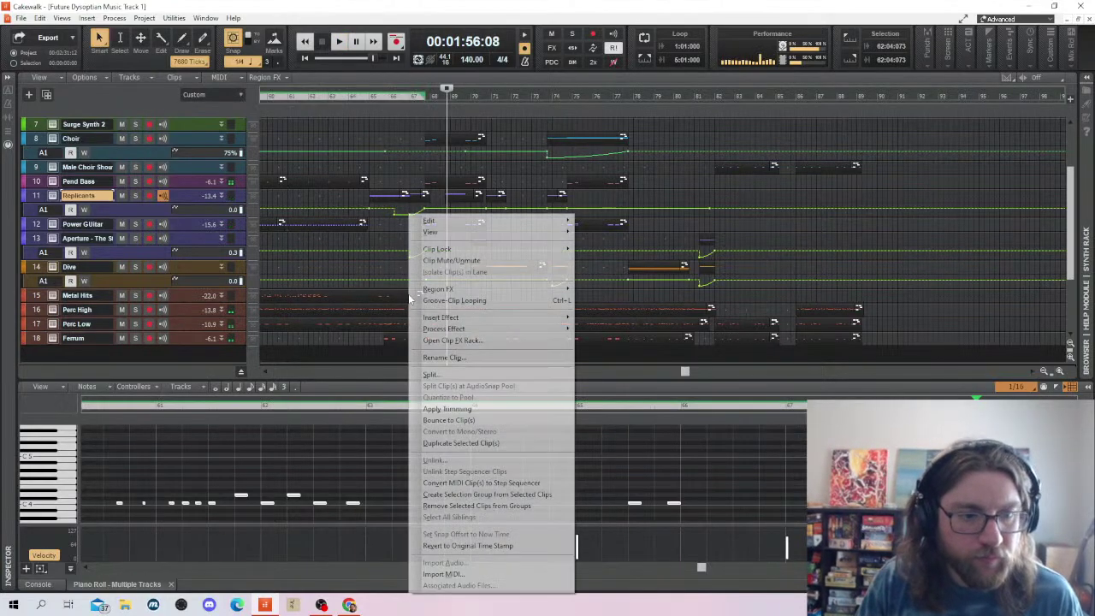
click(391, 291)
right_click(398, 294)
click(428, 405)
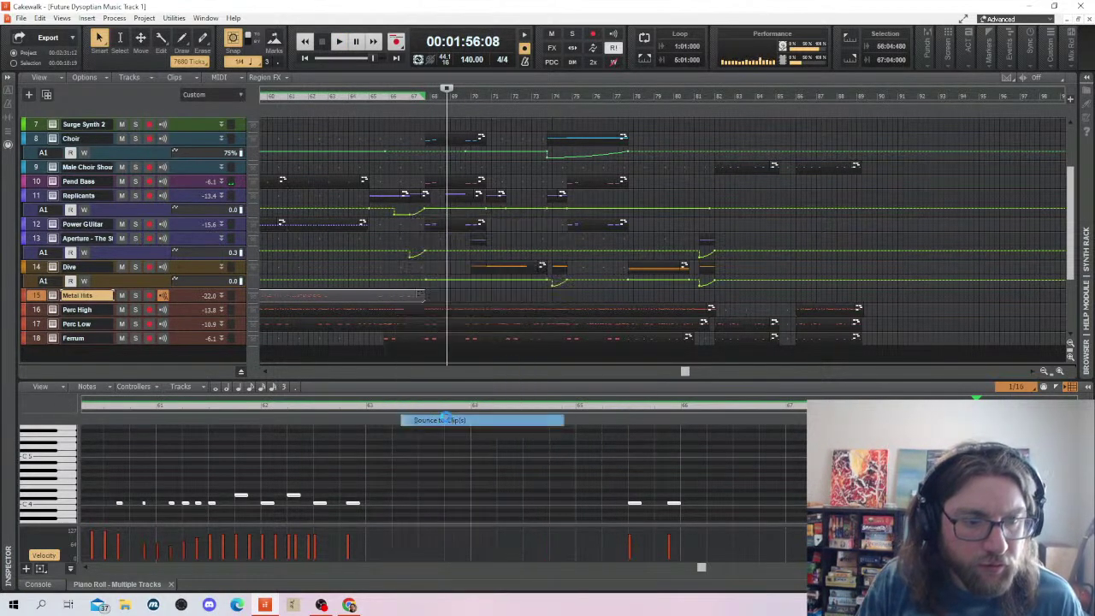
Add a D4 note on the Metal Hits track at beat 4 of measure 66 and play the passage back
click(399, 294)
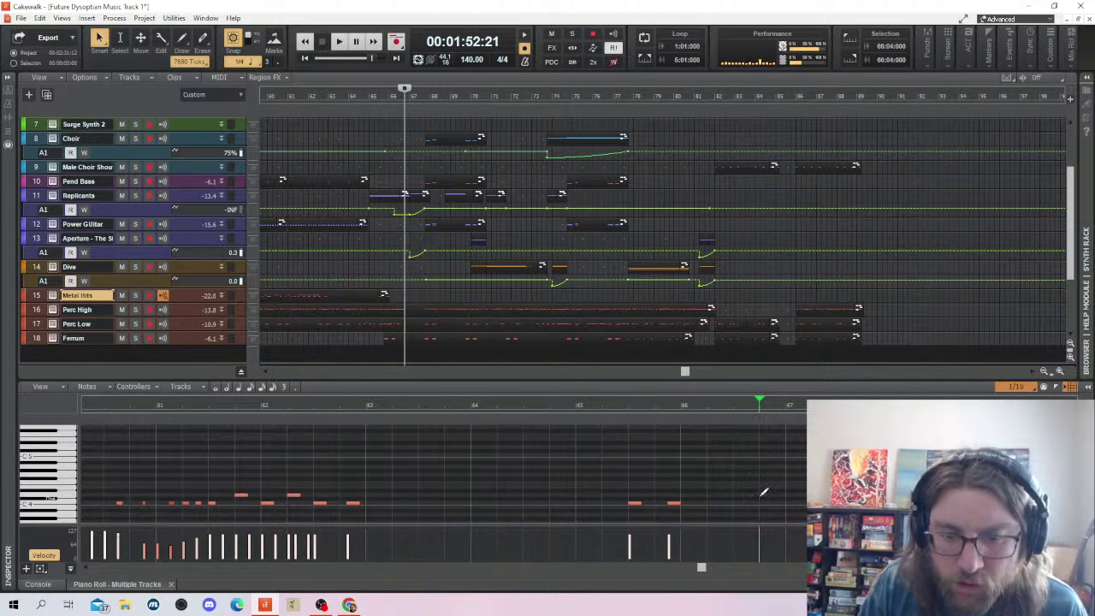
drag(763, 494, 784, 487)
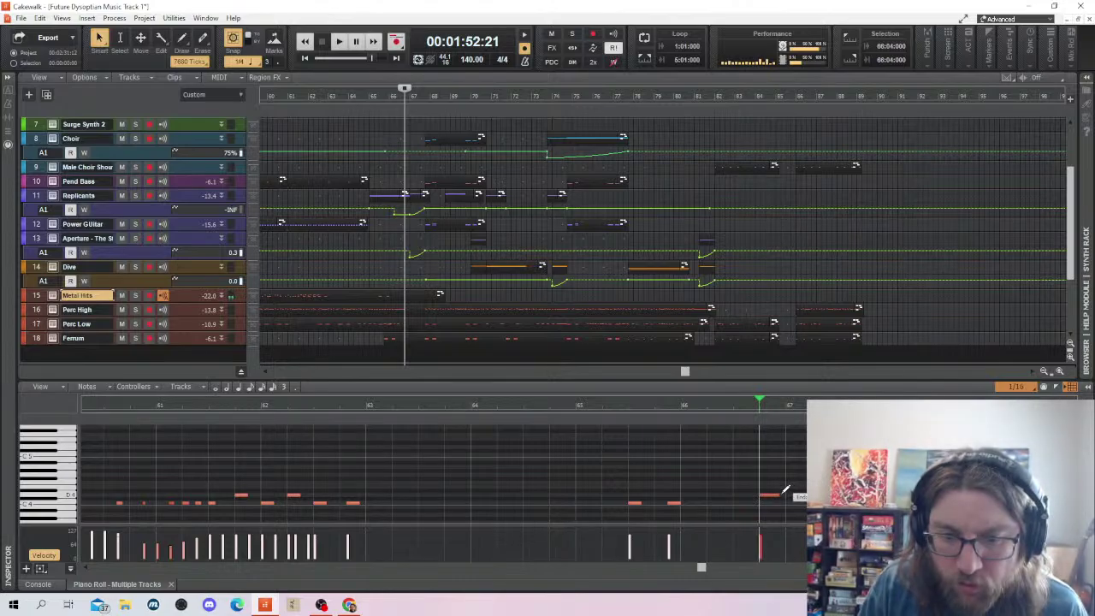
key(space)
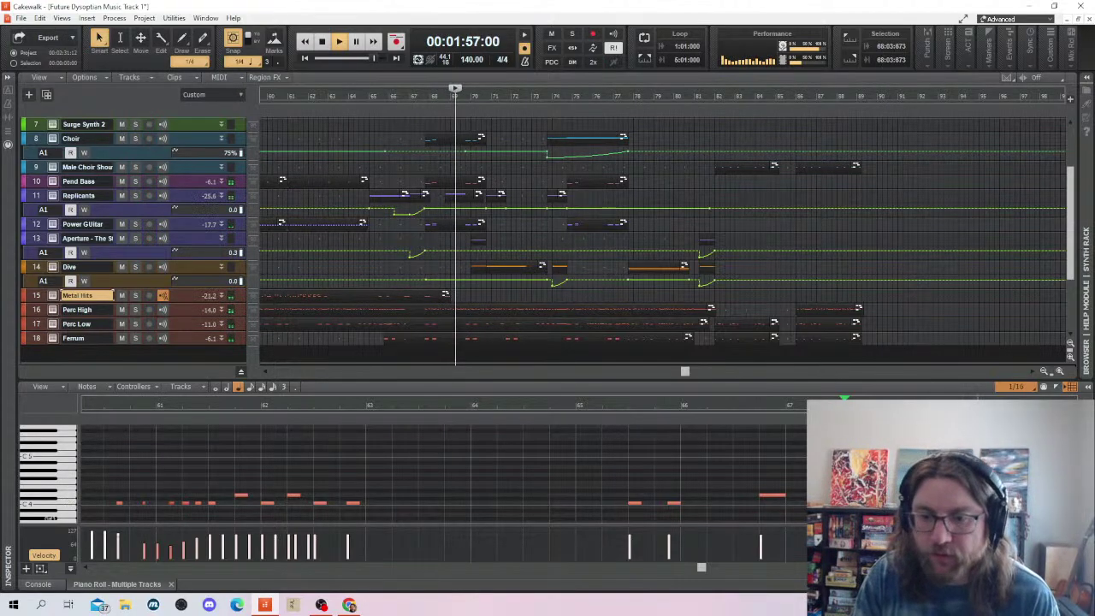
Add C4 notes to the Metal Hits track from beat 1 of measure 70 onward and play the passage back
key(space)
drag(703, 569, 743, 568)
drag(677, 472, 720, 489)
key(space)
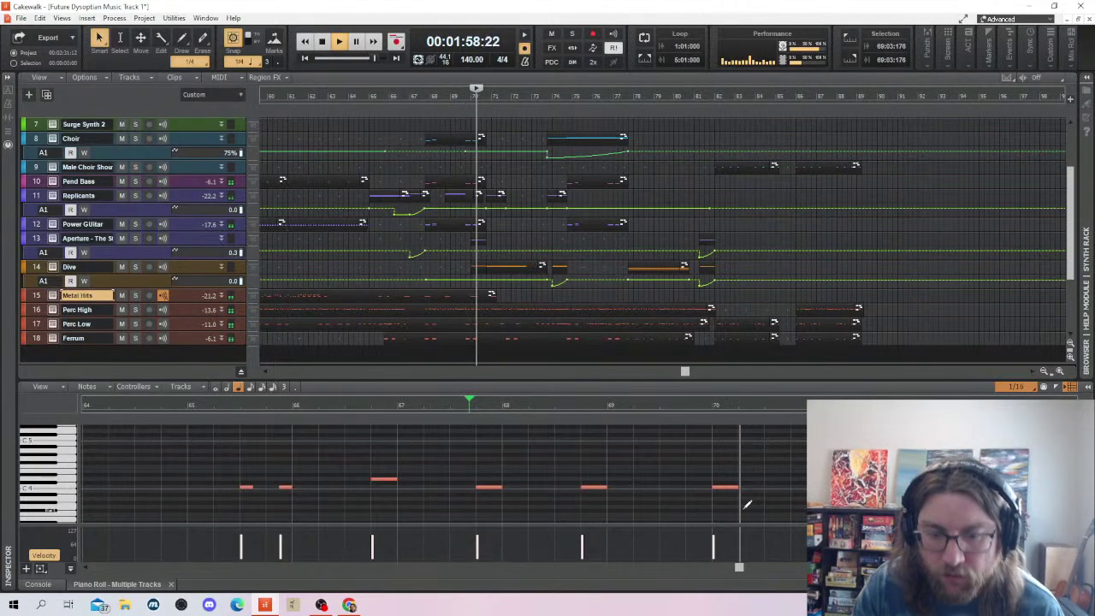
Move the two last C4 notes on Metal Hits one beat earlier, to beat 4 of measures 69 and 70, and play back from measure 66
drag(809, 460, 696, 488)
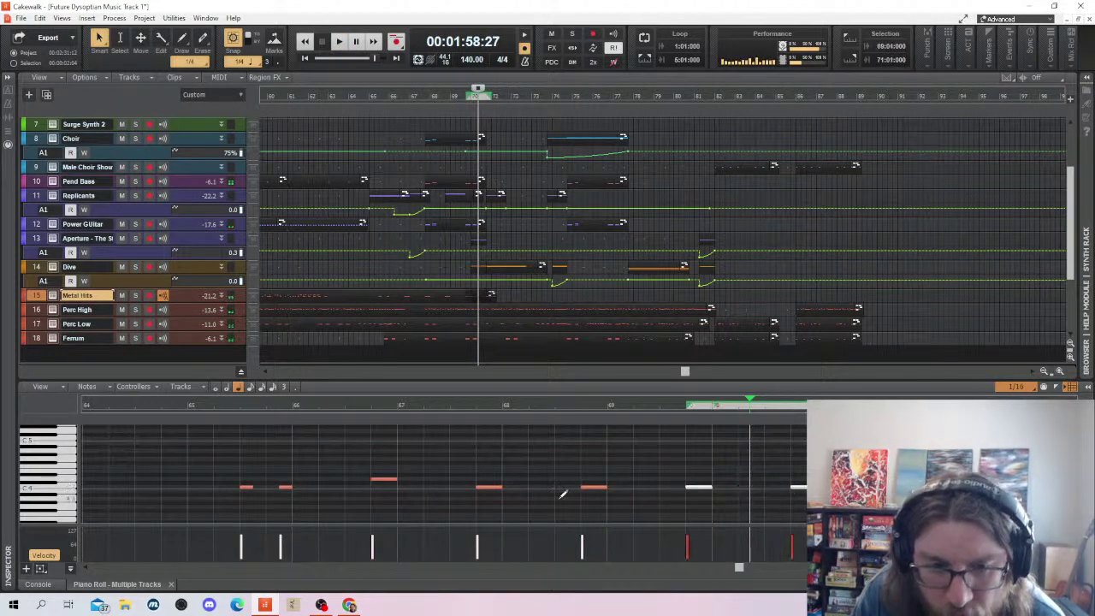
click(331, 460)
key(space)
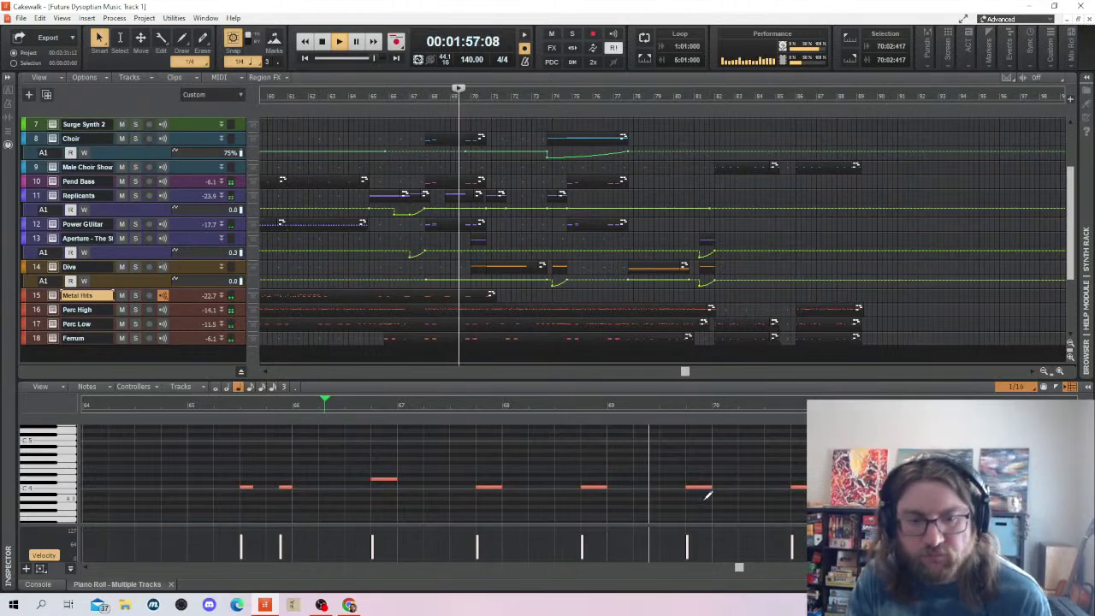
key(space)
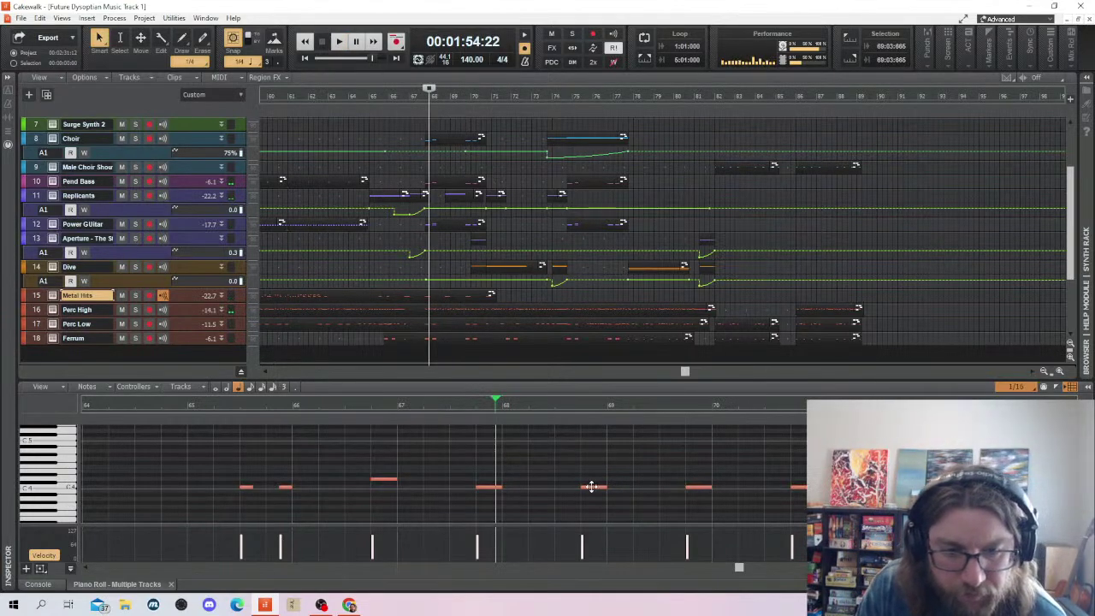
Add D4 notes to Metal Hits at beat 2 of measures 69 and 70, play back from about measure 65, and save the project
click(638, 481)
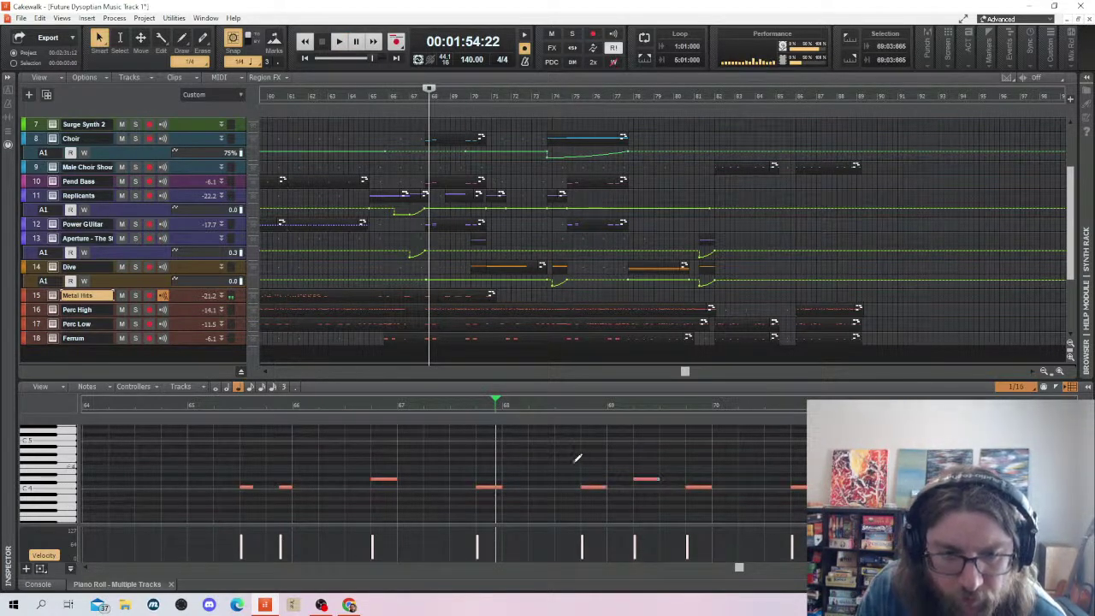
key(space)
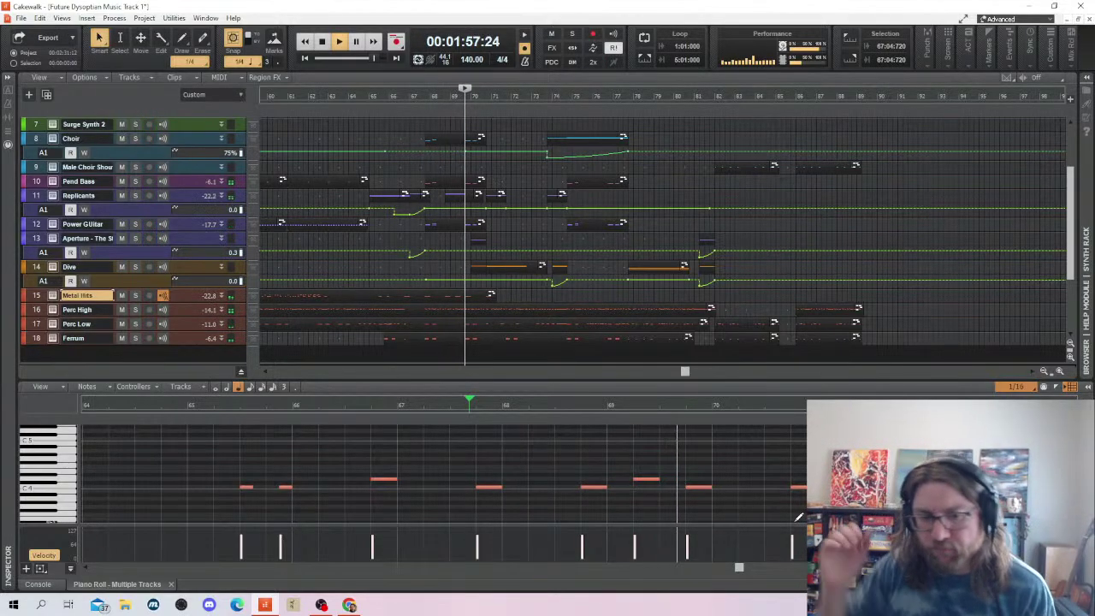
key(space)
click(742, 478)
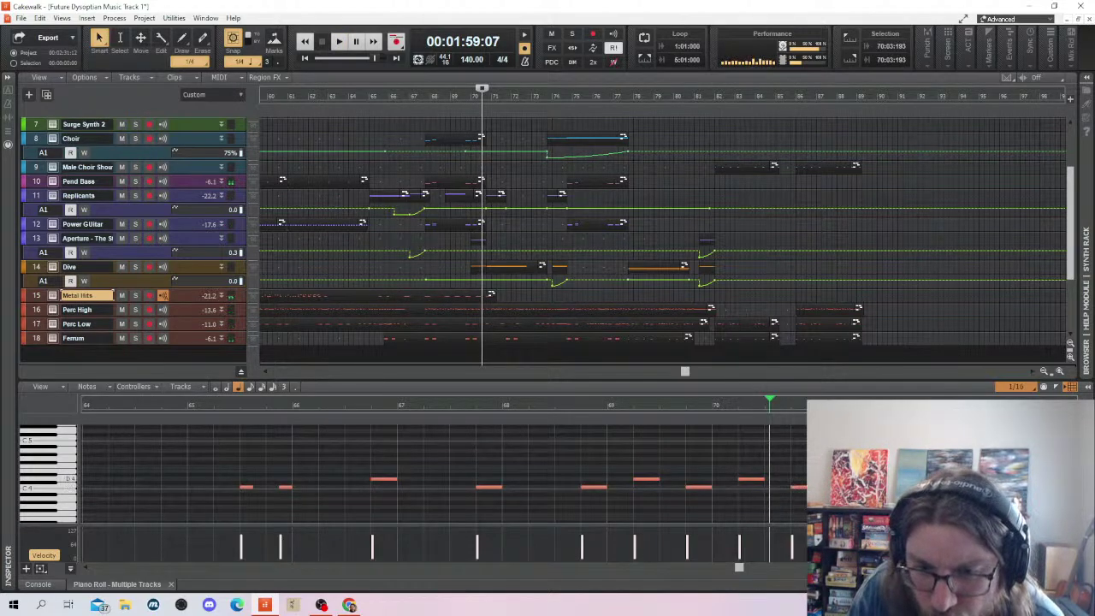
key(space)
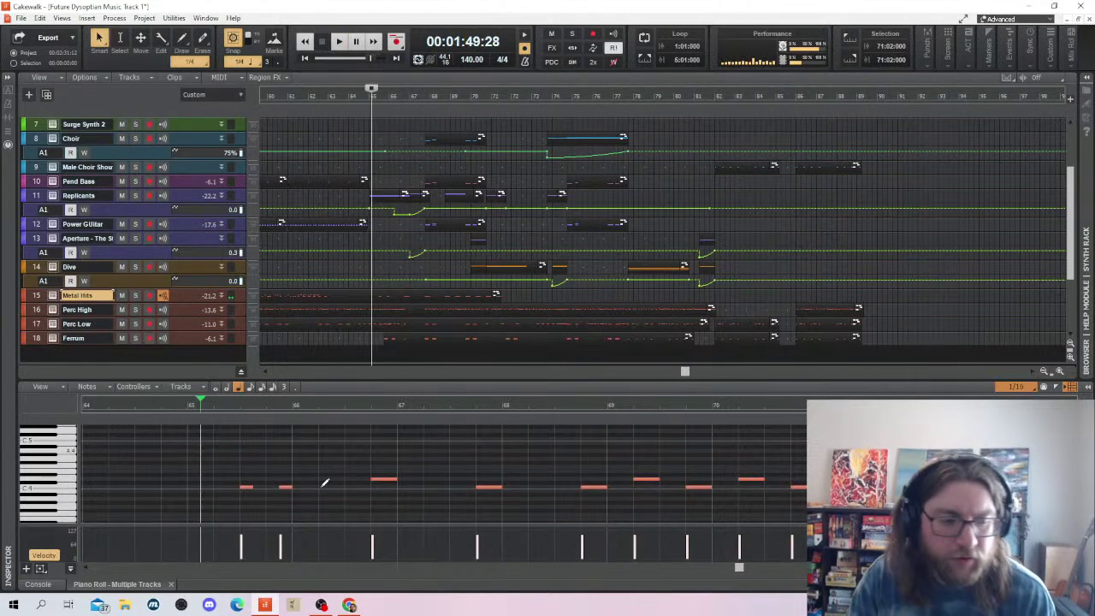
key(space)
key(ctrl+s)
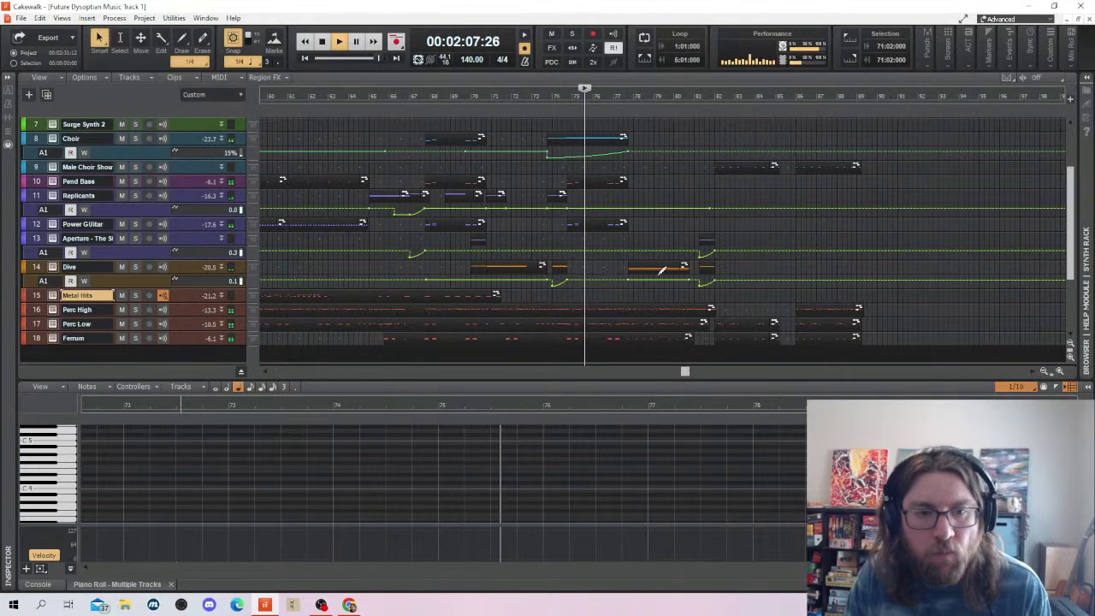
Place the playback position just past the final clips, at beat 3 of measure 89
scroll(661, 270, up, 3)
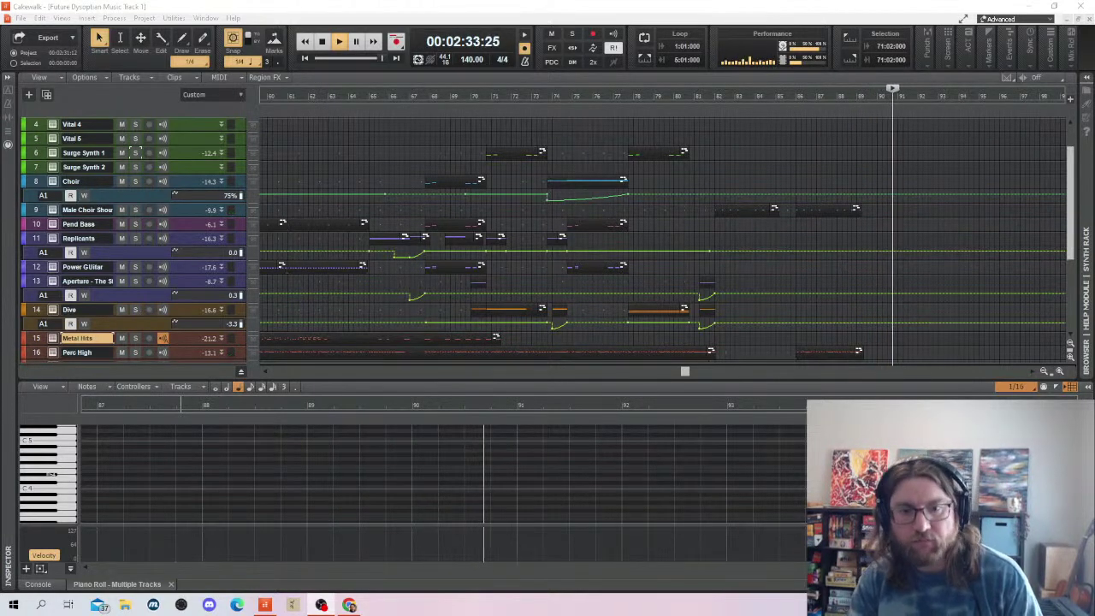
click(886, 212)
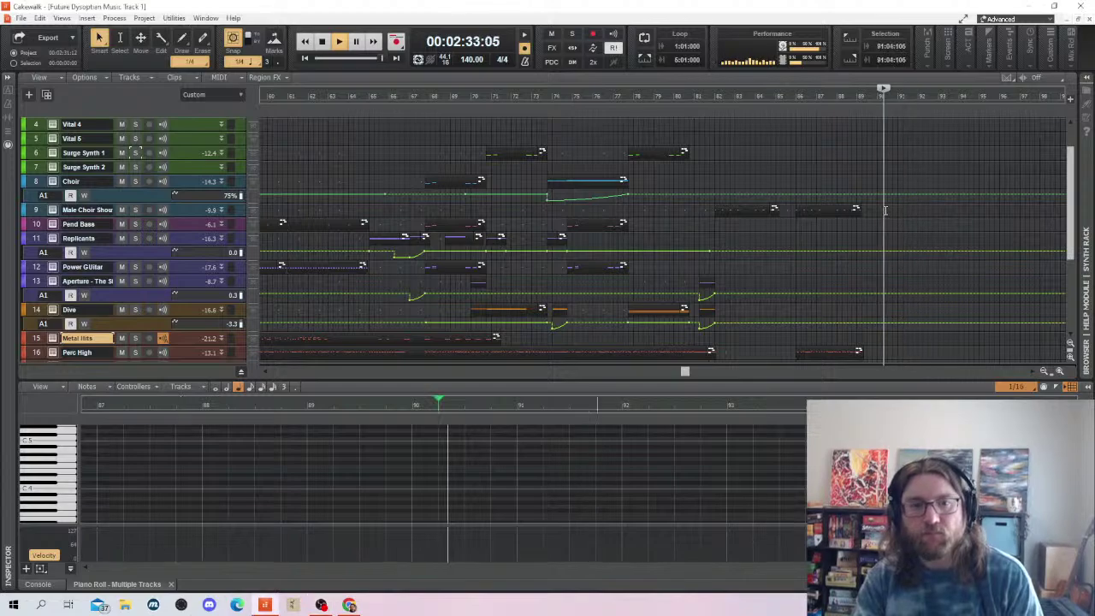
click(857, 175)
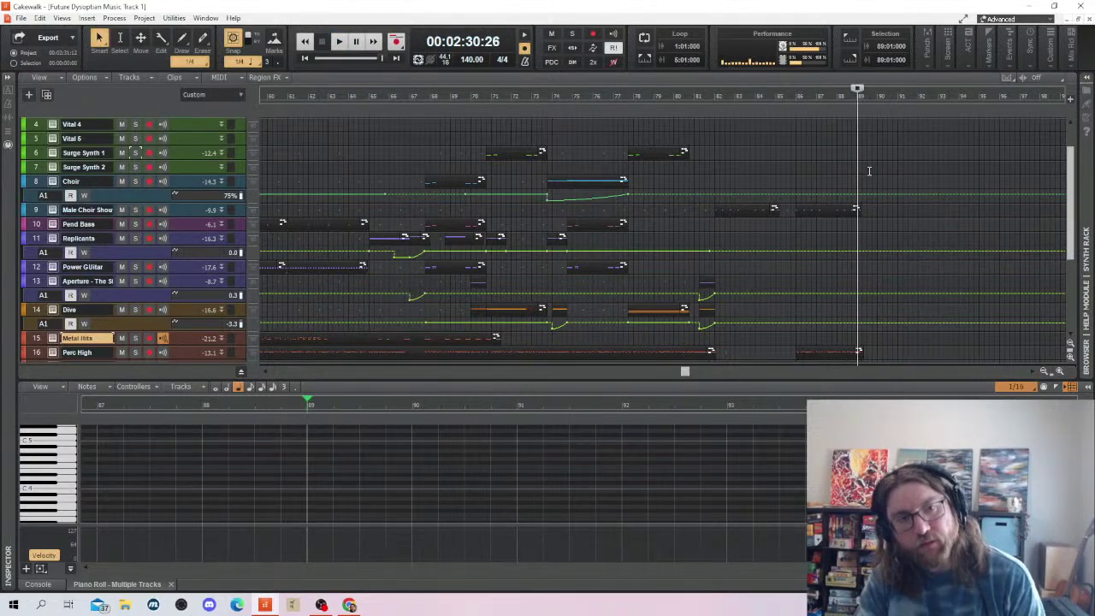
click(869, 171)
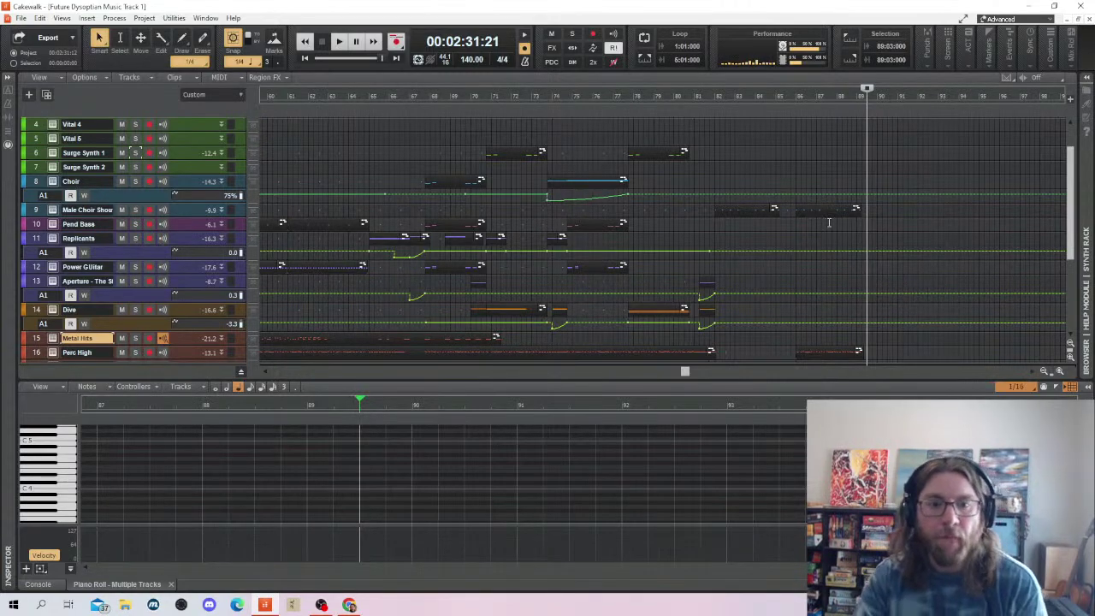
Play the whole arrangement back from measure 2
scroll(829, 222, down, 5)
scroll(590, 272, up, 4)
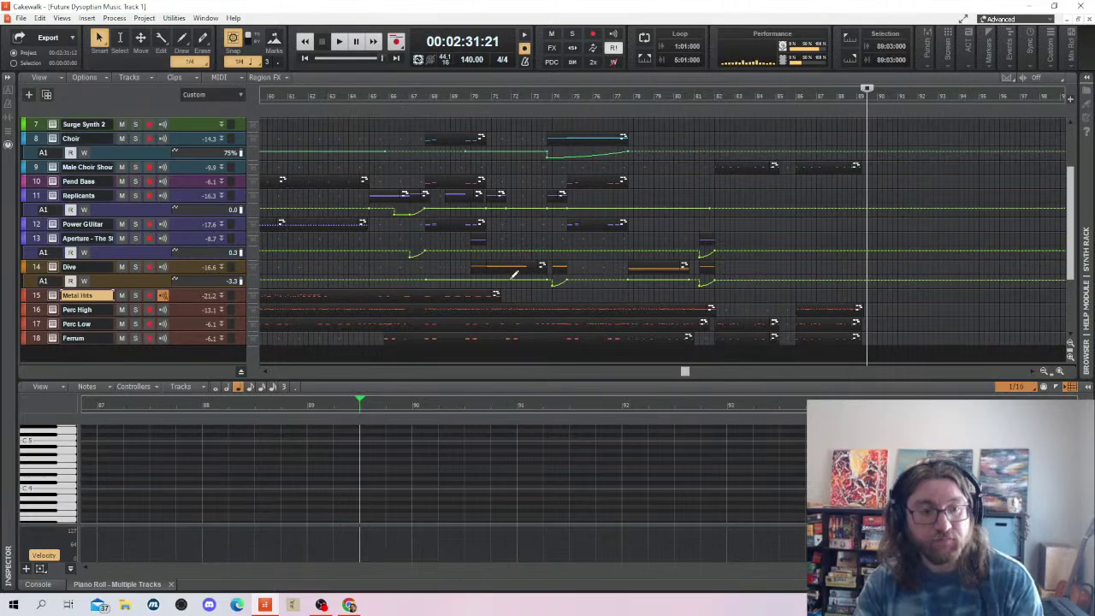
drag(686, 371, 223, 403)
scroll(459, 238, down, 2)
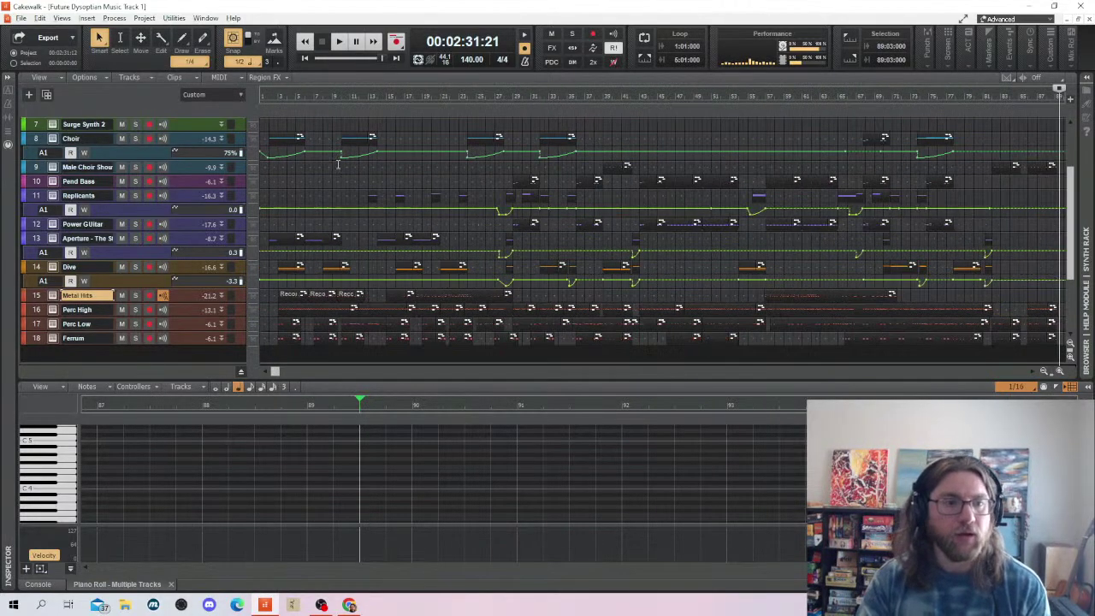
click(270, 96)
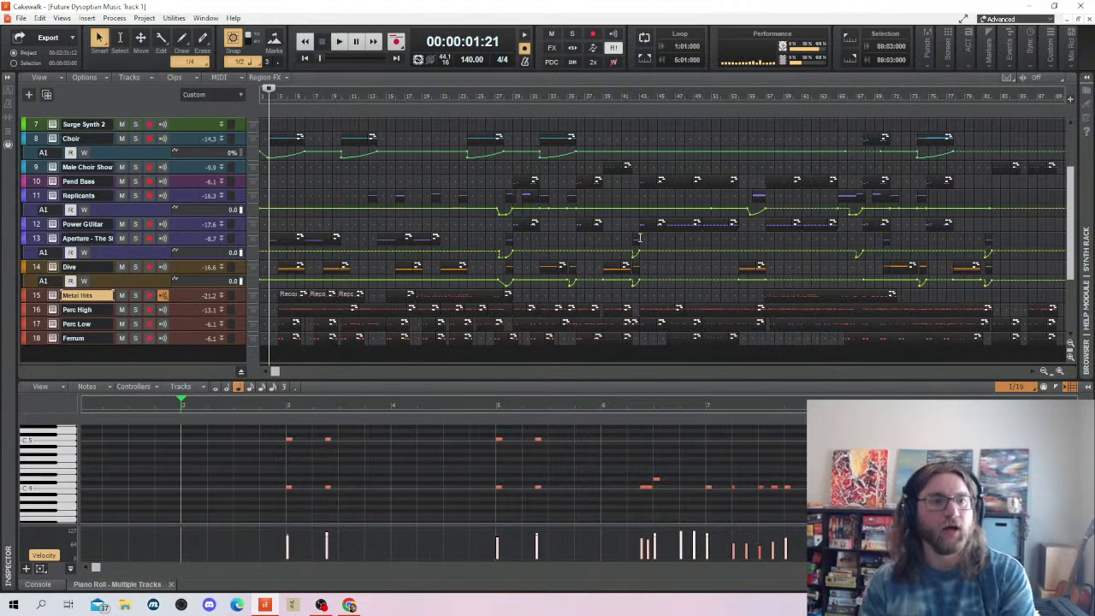
key(space)
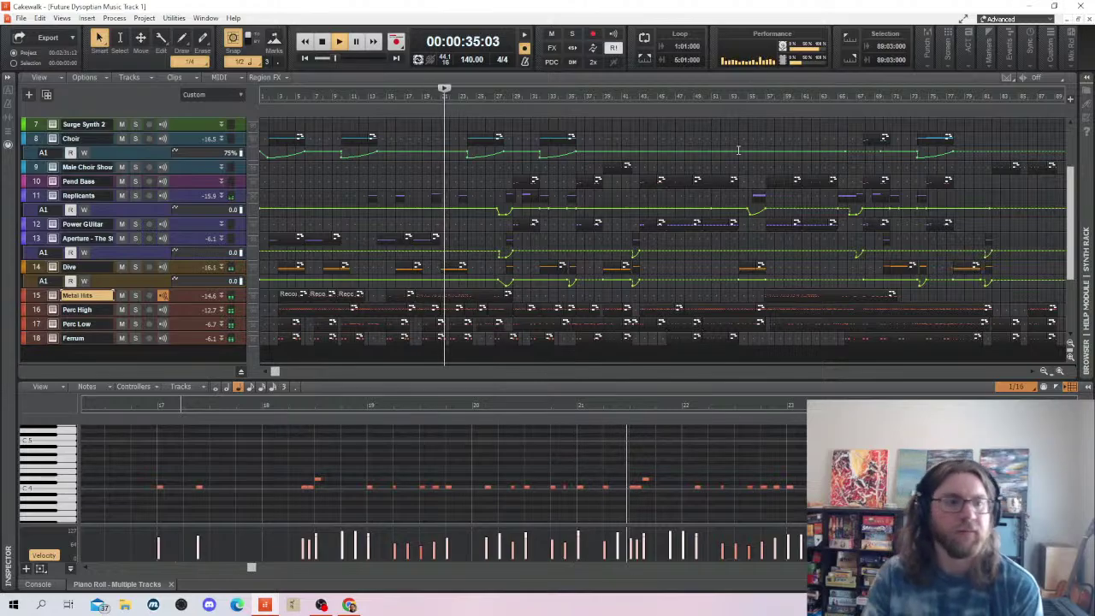
Lower the low-pass filter in the Metal Hits track's TDR Nova equalizer to about 3.7 kHz
drag(190, 302, 190, 321)
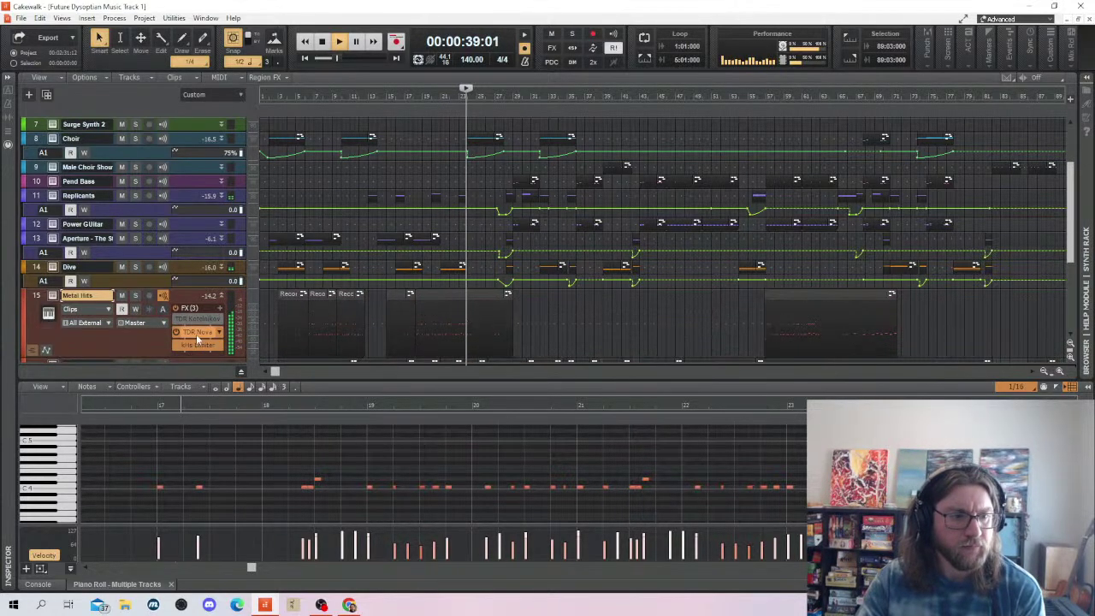
double_click(196, 333)
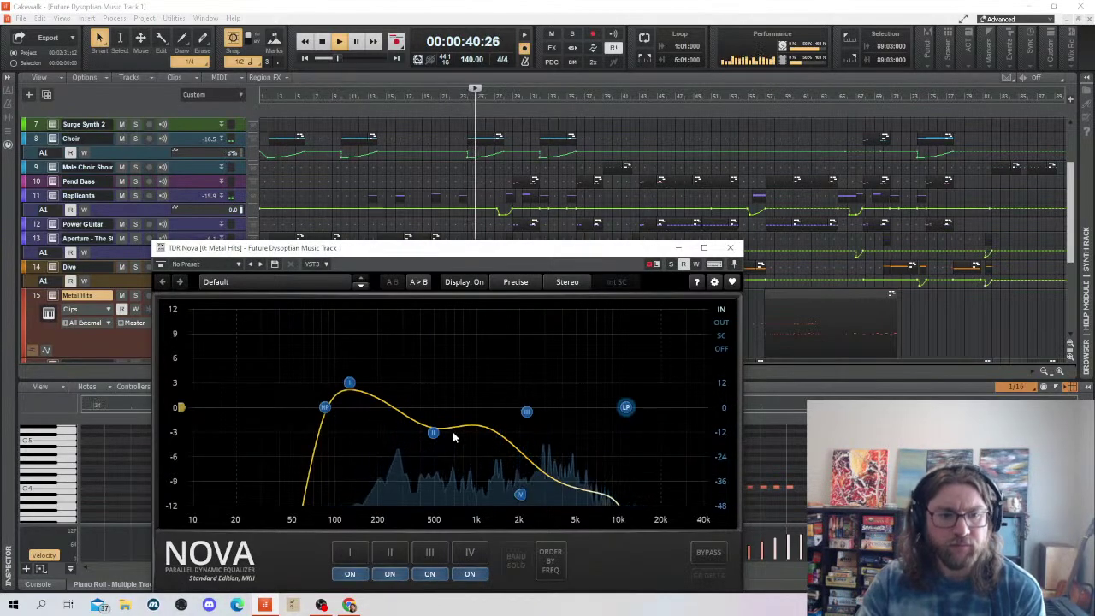
drag(625, 409, 556, 413)
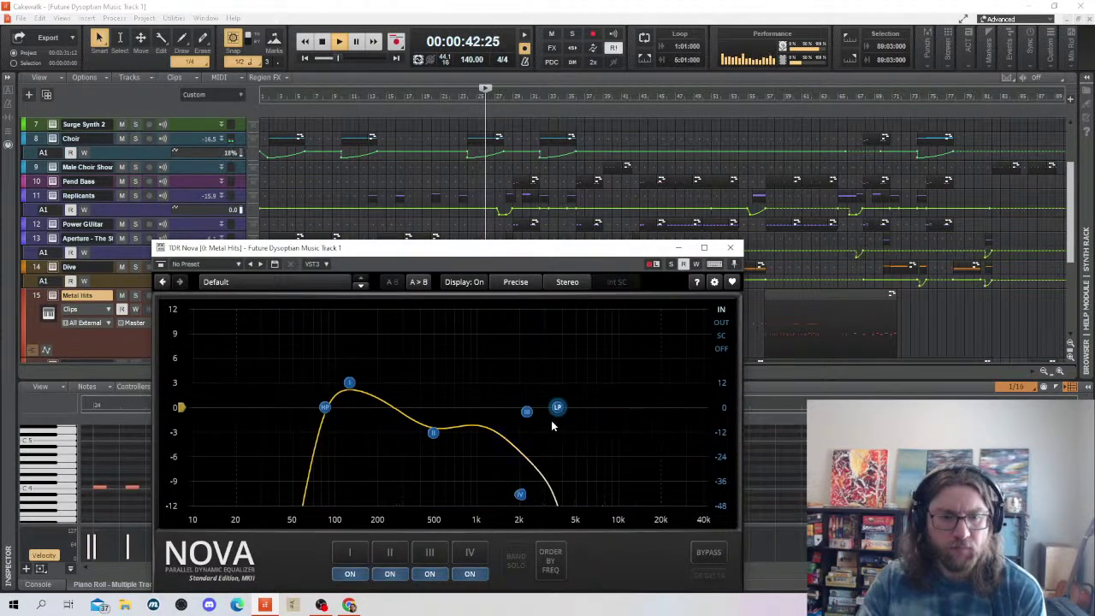
click(730, 247)
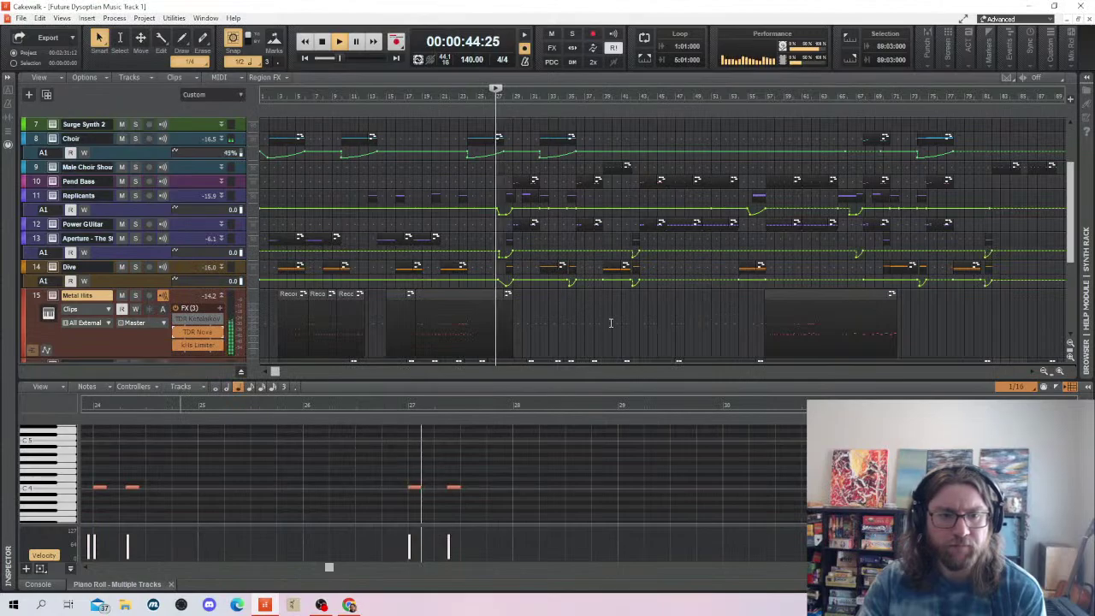
Set the playback position to beat 3 of measure 56 and examine the Metal Hits notes from measure 57
scroll(608, 291, down, 3)
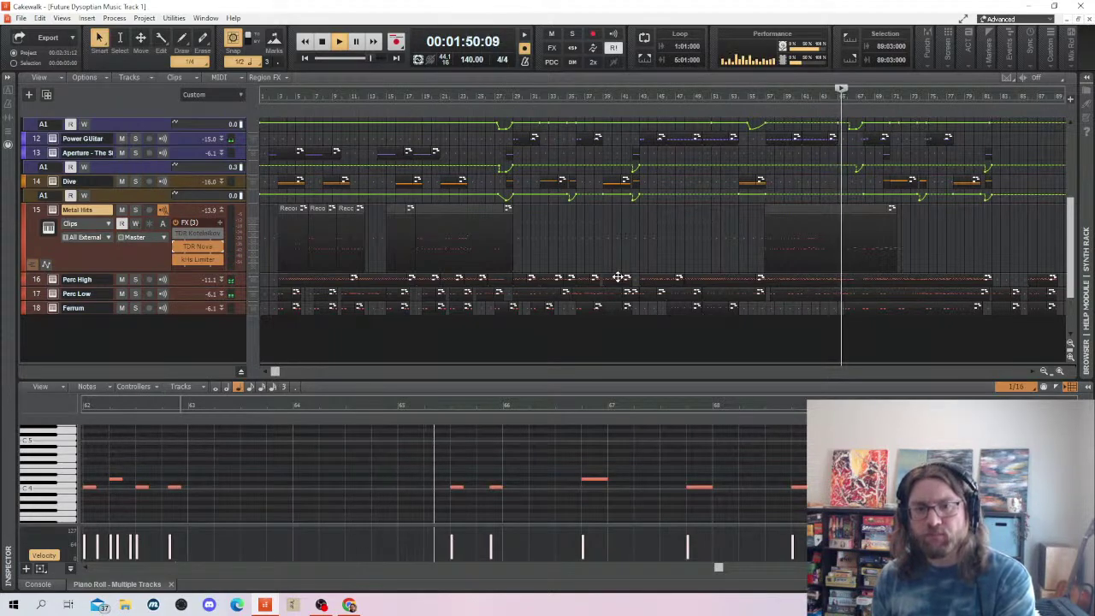
key(space)
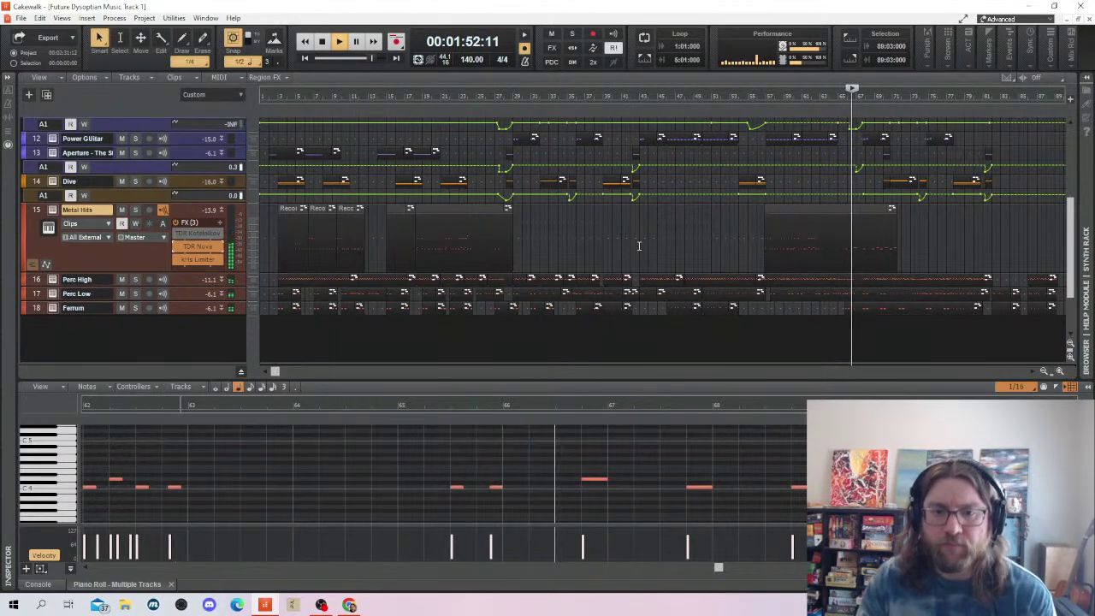
click(786, 210)
click(685, 342)
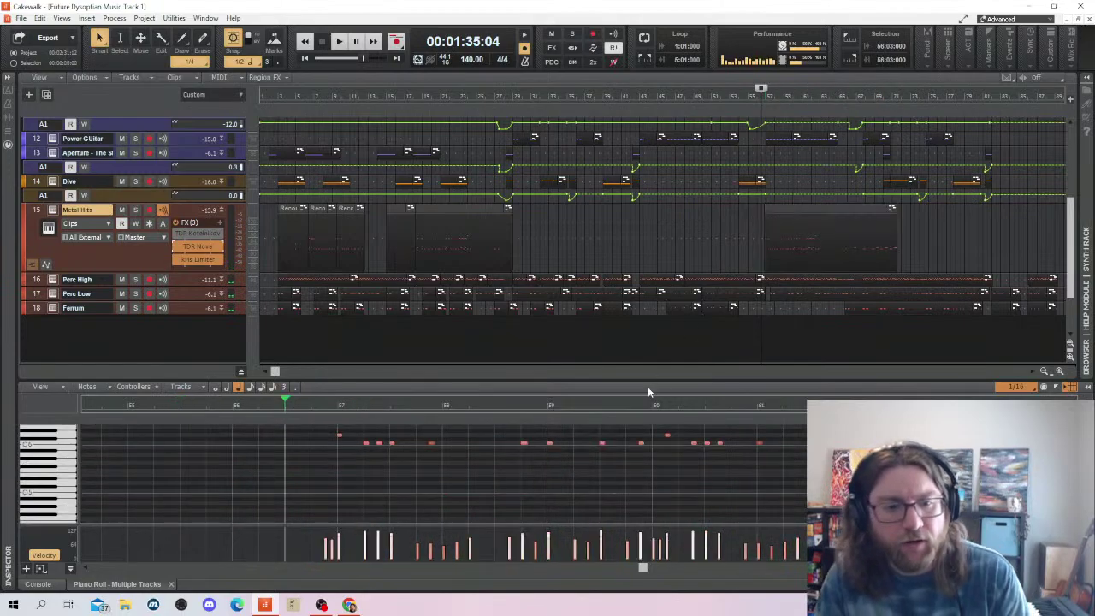
scroll(611, 443, up, 5)
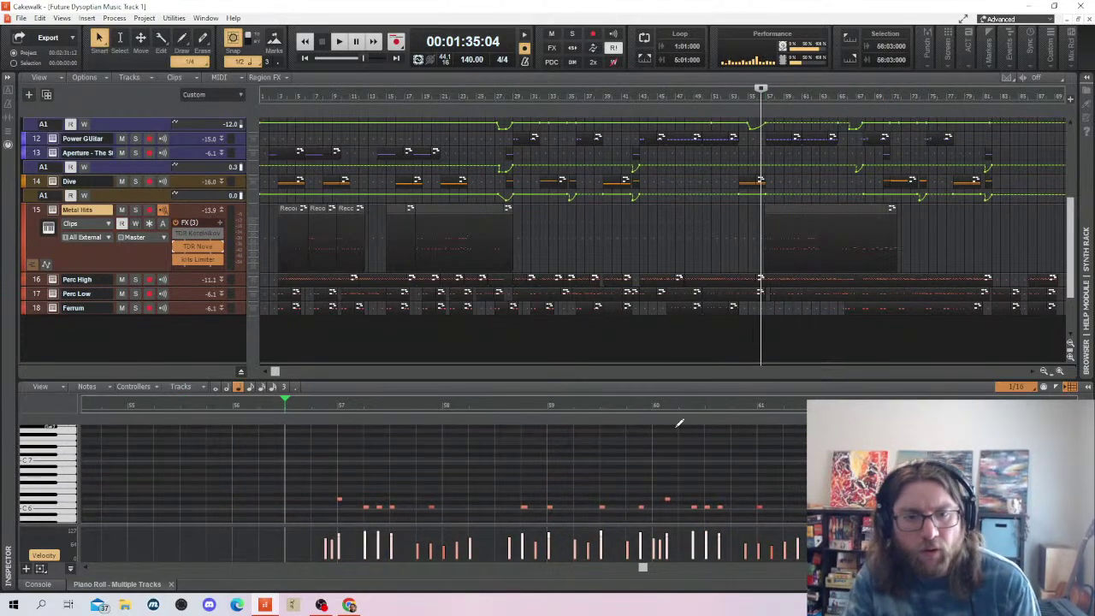
scroll(682, 440, down, 1)
scroll(611, 466, up, 1)
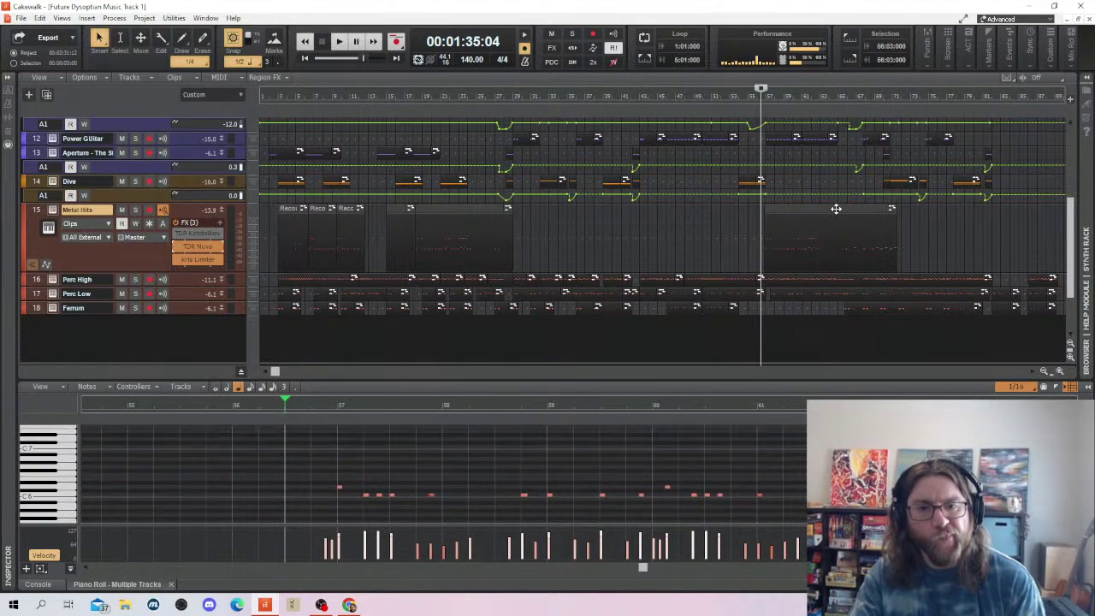
Split the last Metal Hits clip at measure 64 and delete the part before the split
click(827, 210)
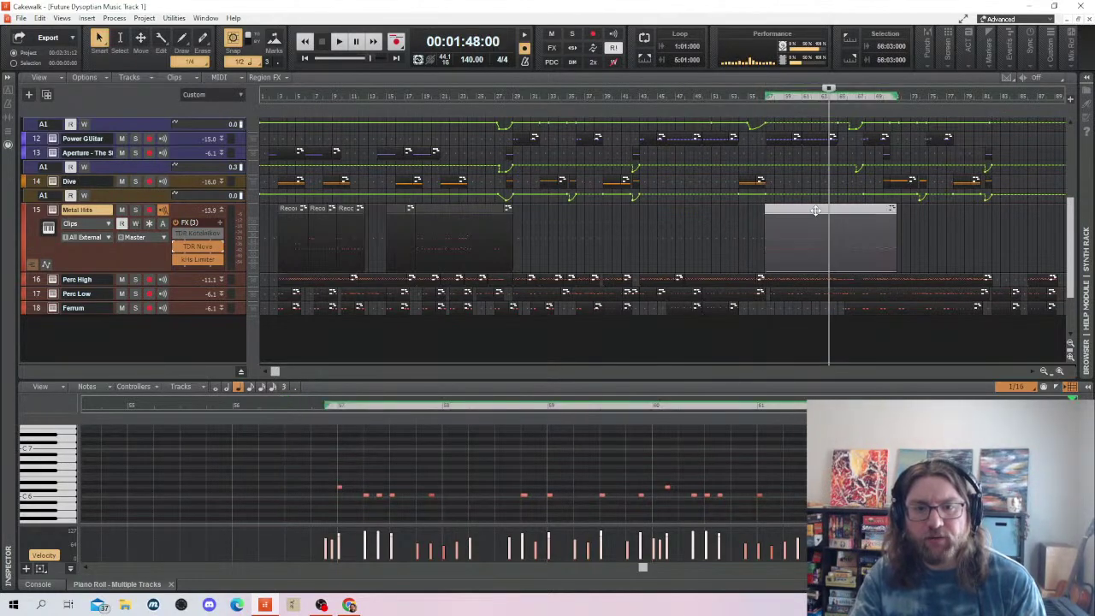
key(s)
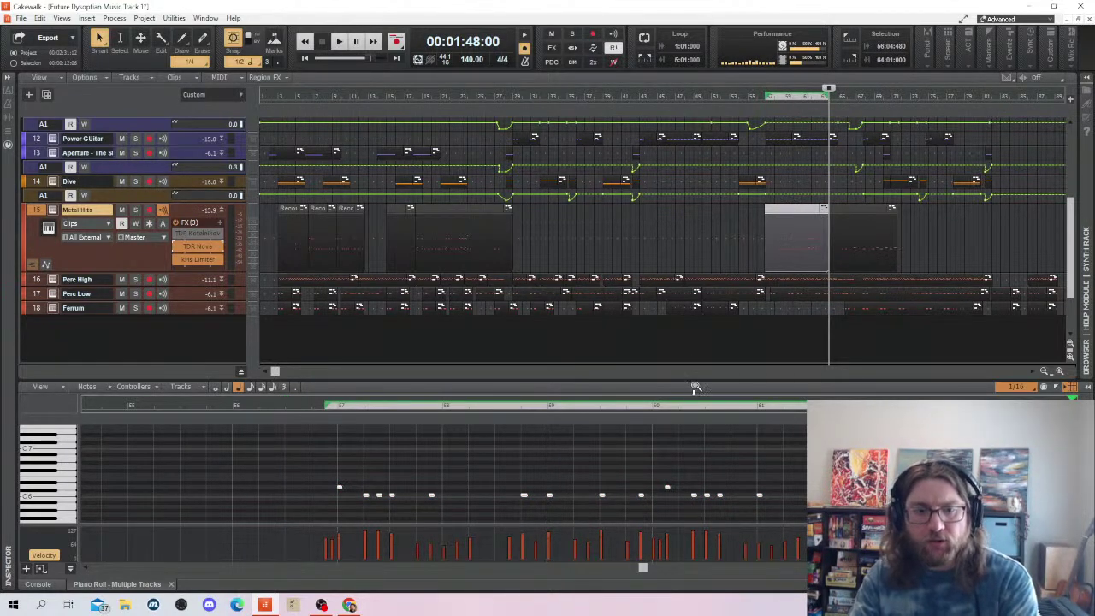
key(Delete)
click(767, 220)
Play the arrangement from beat 3 of measure 56 to the end and save the project
key(space)
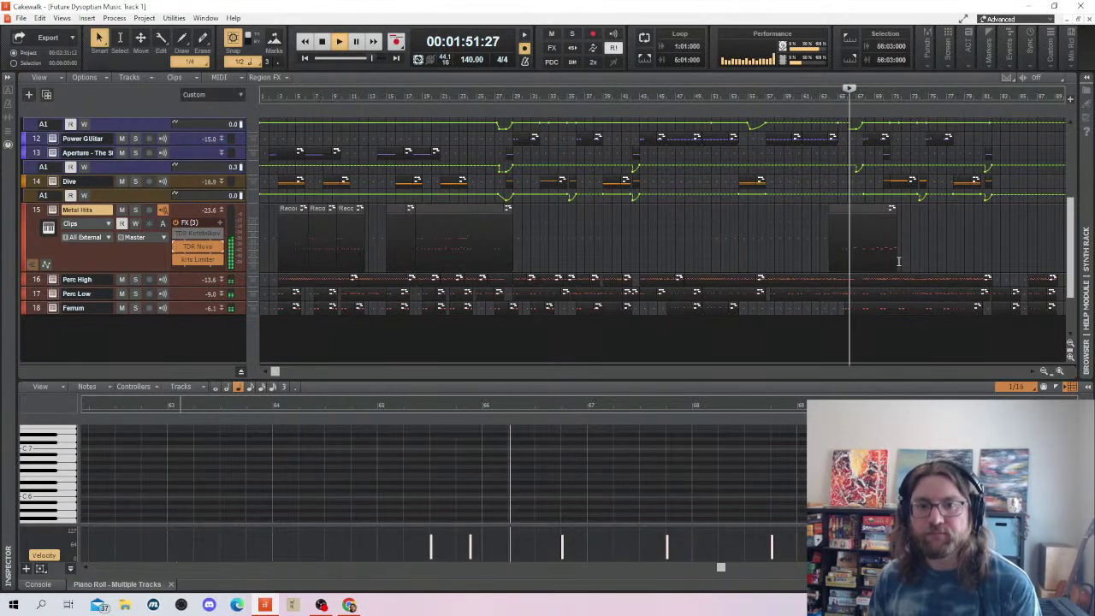
key(ctrl+s)
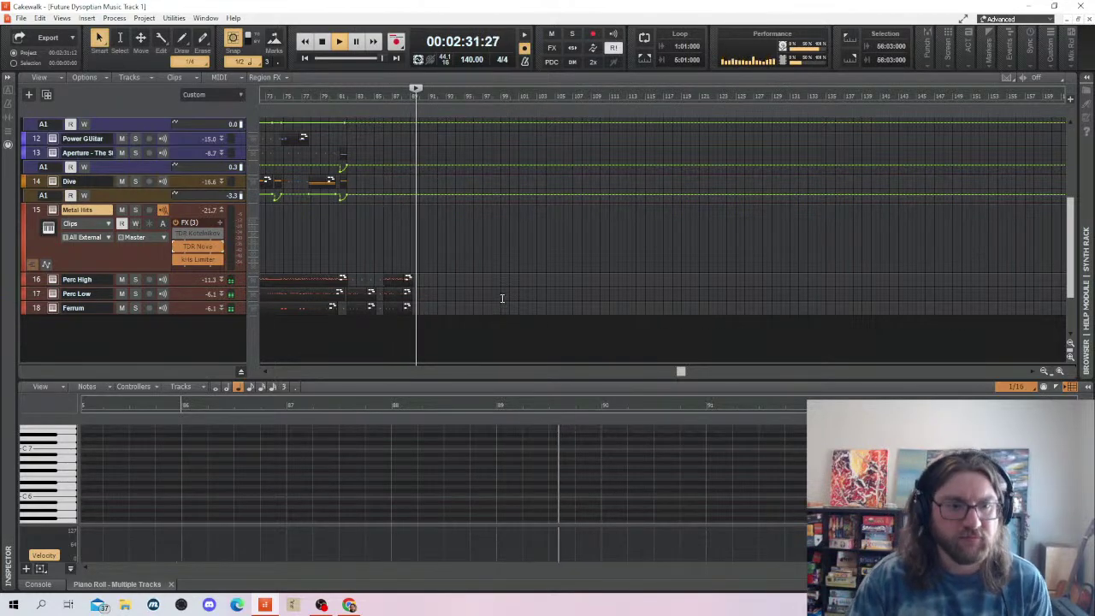
key(space)
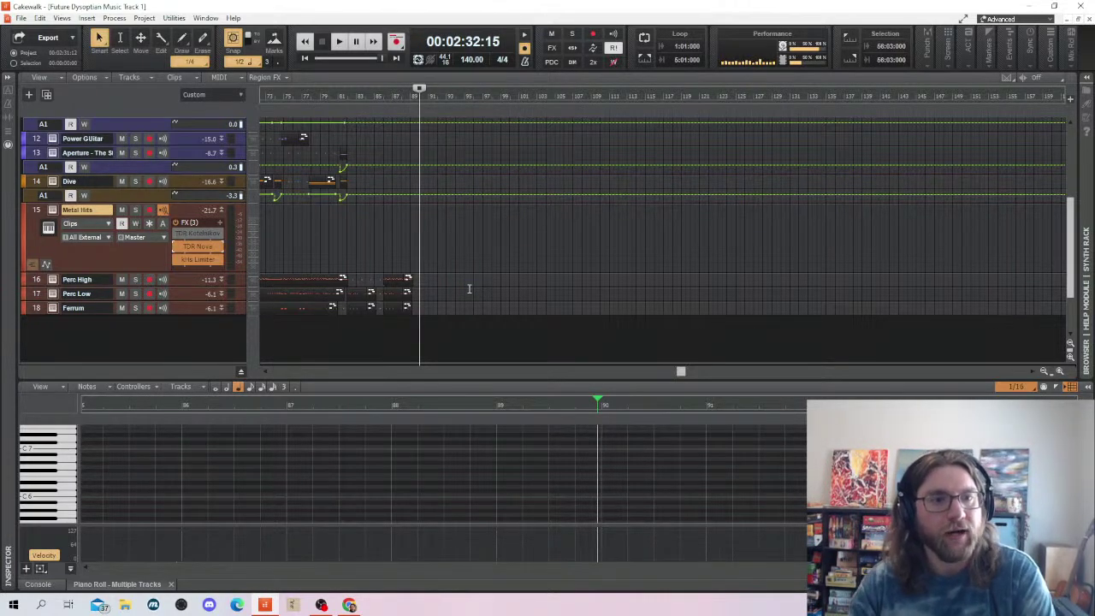
scroll(469, 289, up, 3)
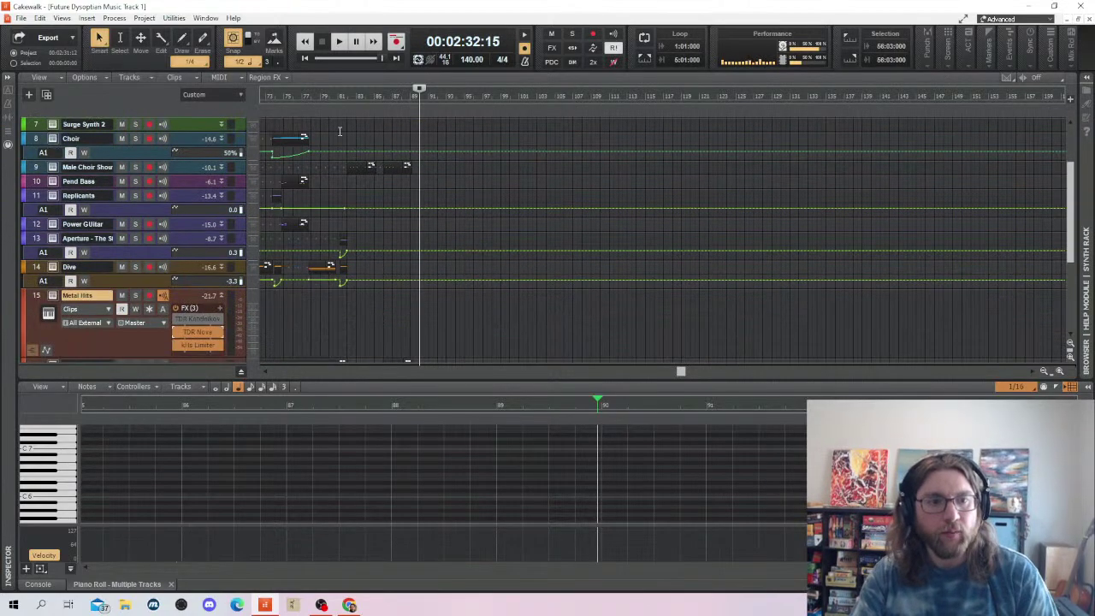
scroll(443, 202, up, 3)
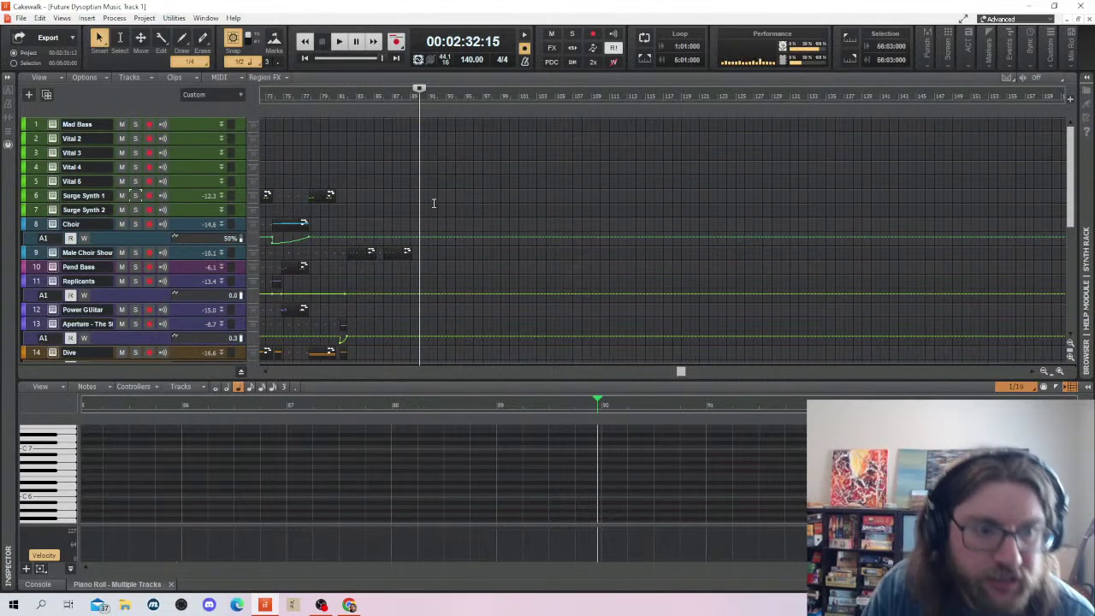
scroll(400, 182, down, 3)
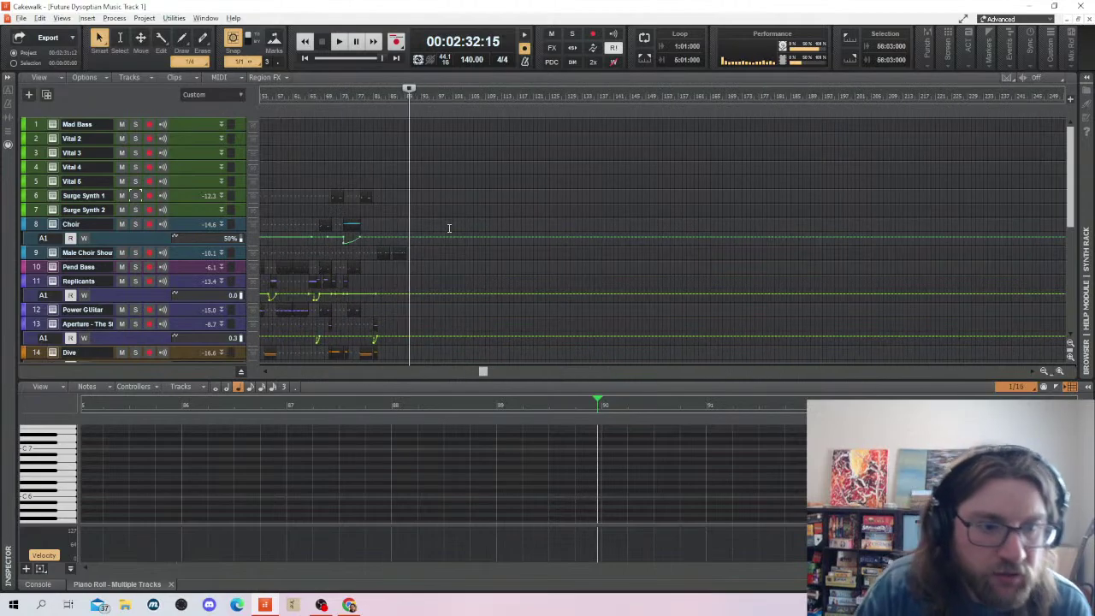
scroll(429, 181, down, 3)
drag(483, 374, 416, 372)
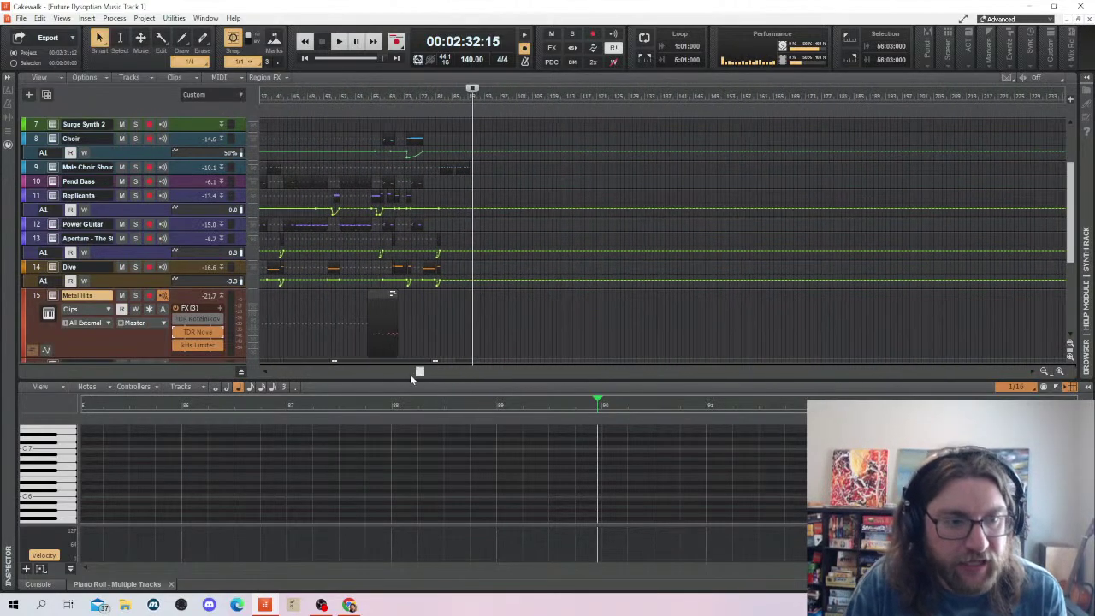
Add an eighth note on the downbeat of measure 57 in the Perc Low track, at the pitch of the hits that follow
scroll(617, 188, up, 1)
scroll(636, 184, down, 2)
mouse_move(650, 205)
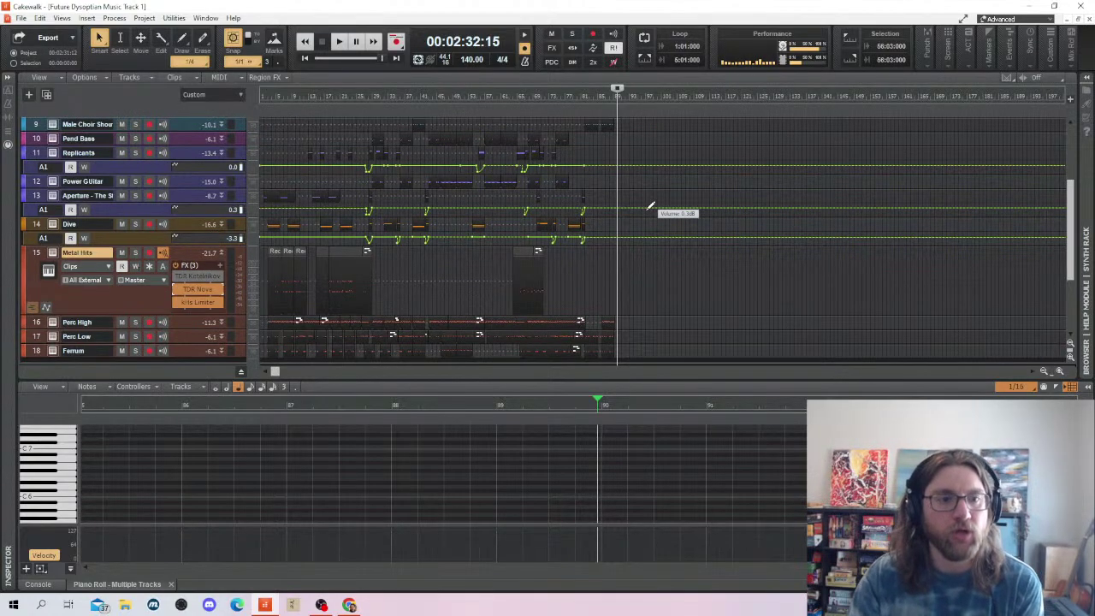
click(482, 299)
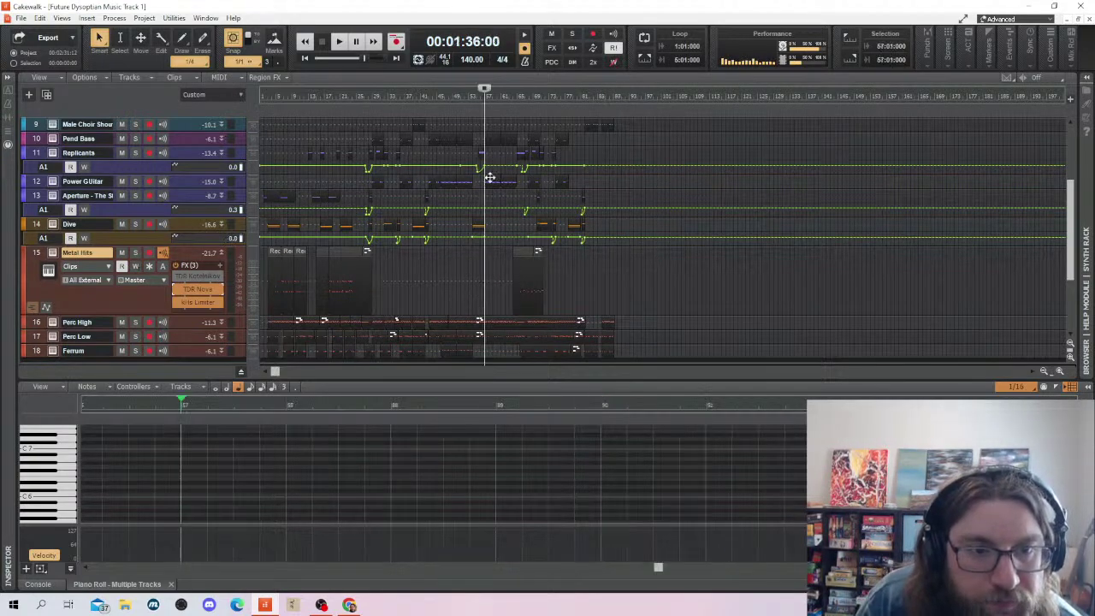
click(492, 336)
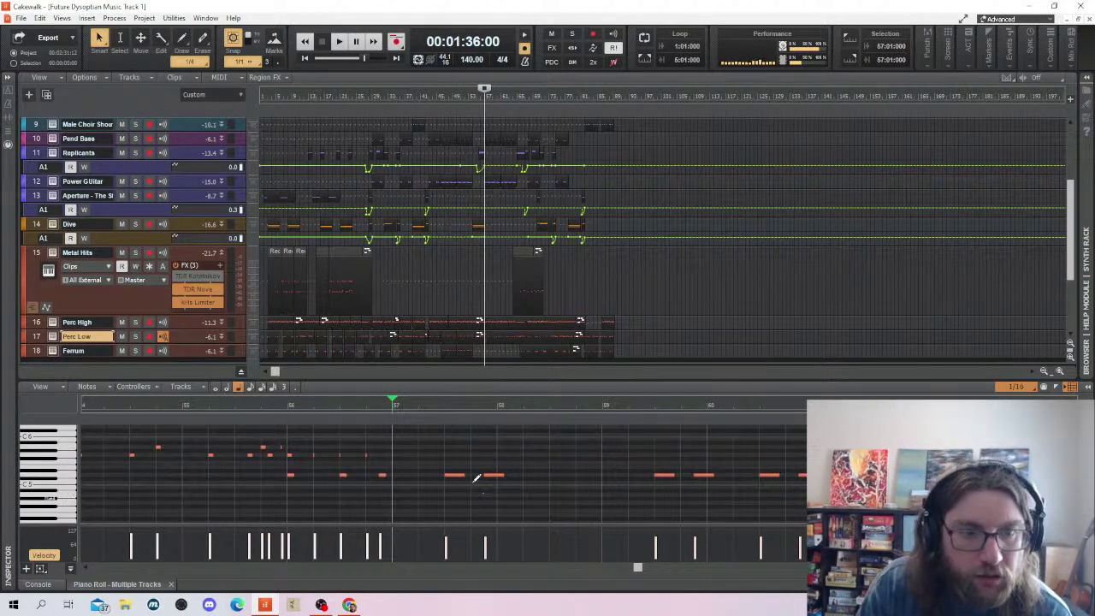
scroll(462, 439, up, 2)
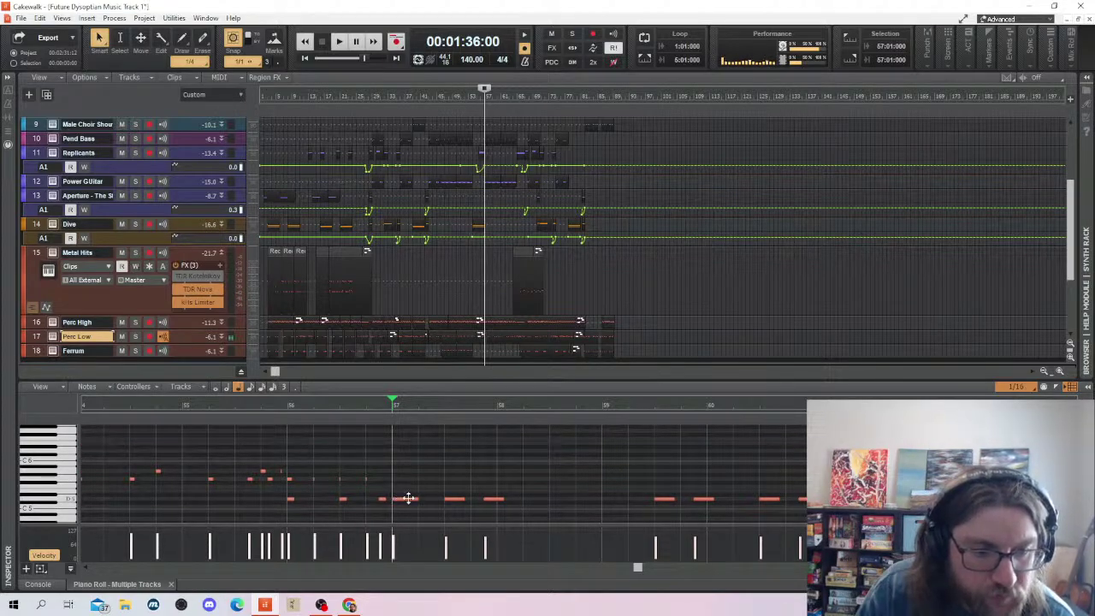
scroll(479, 479, down, 2)
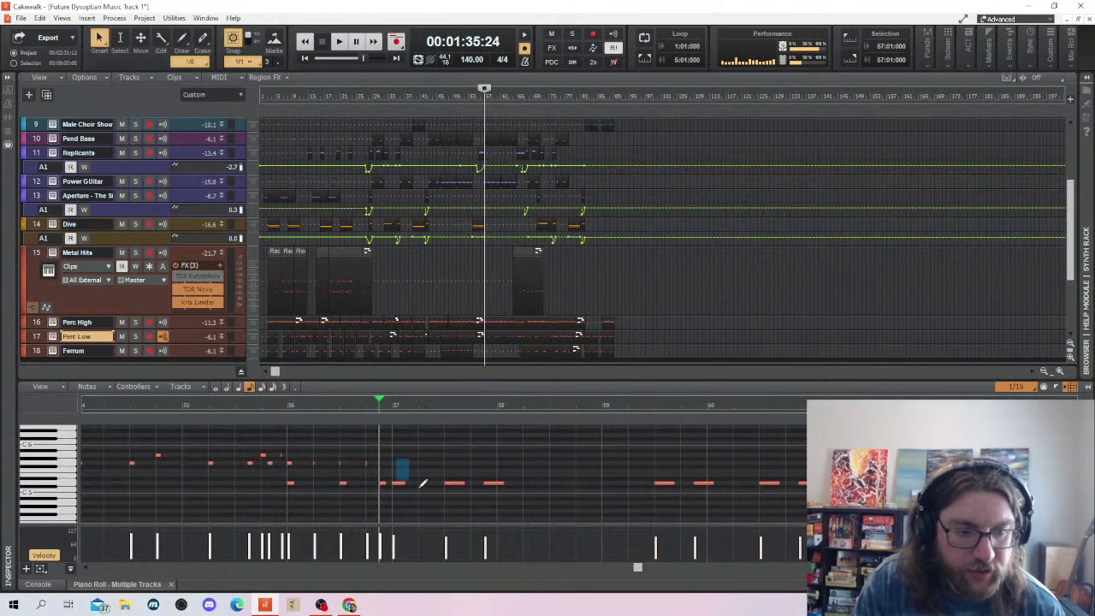
Merge the Perc Low clips from measure 36 to the end of the track into a single clip
drag(422, 484, 817, 522)
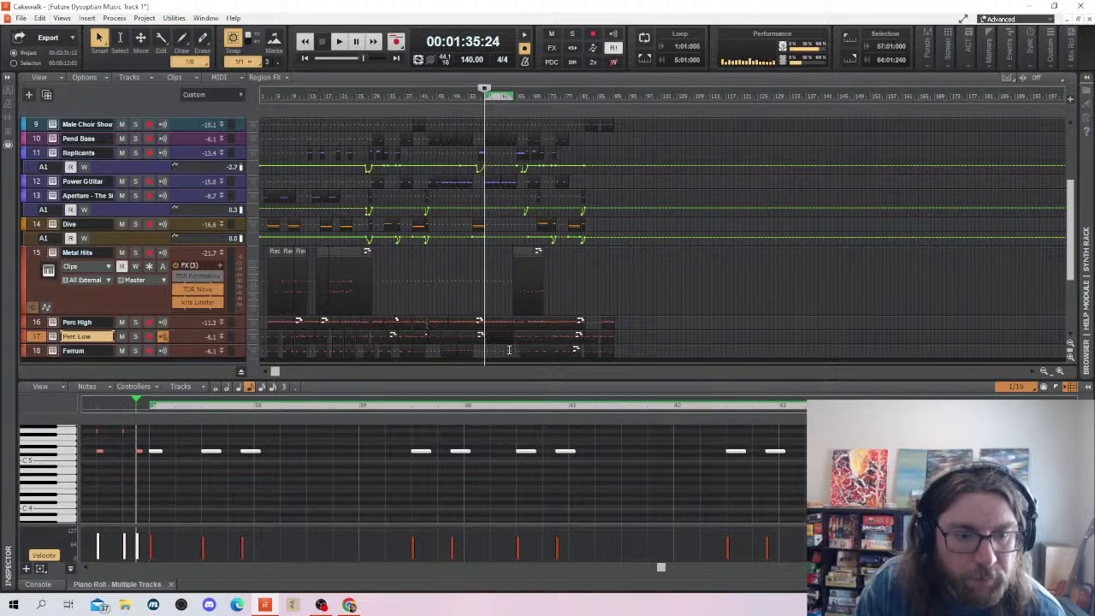
right_click(404, 336)
click(447, 421)
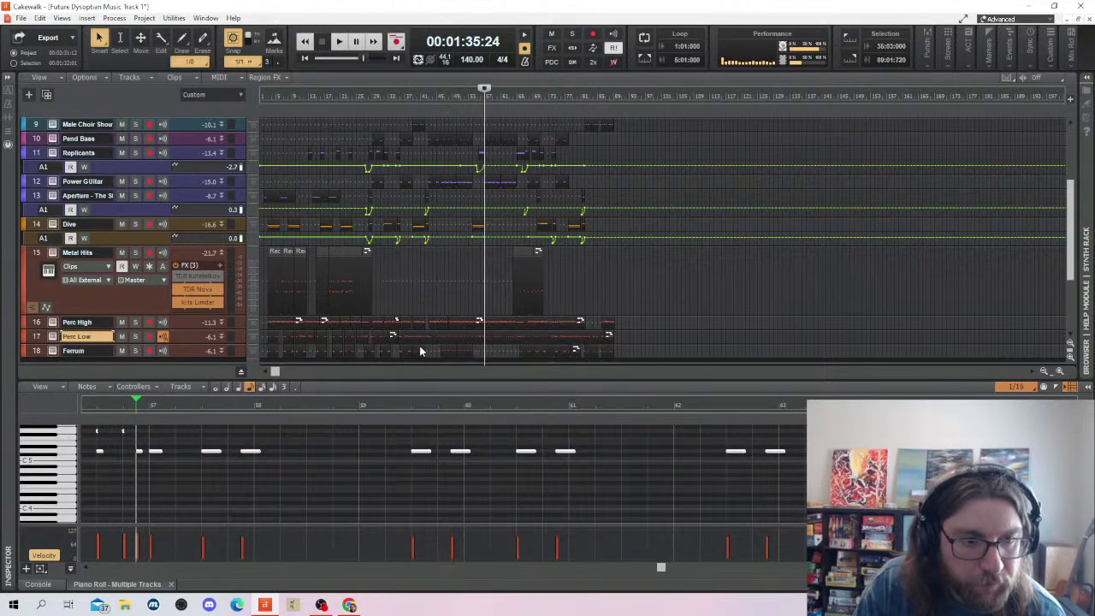
click(487, 336)
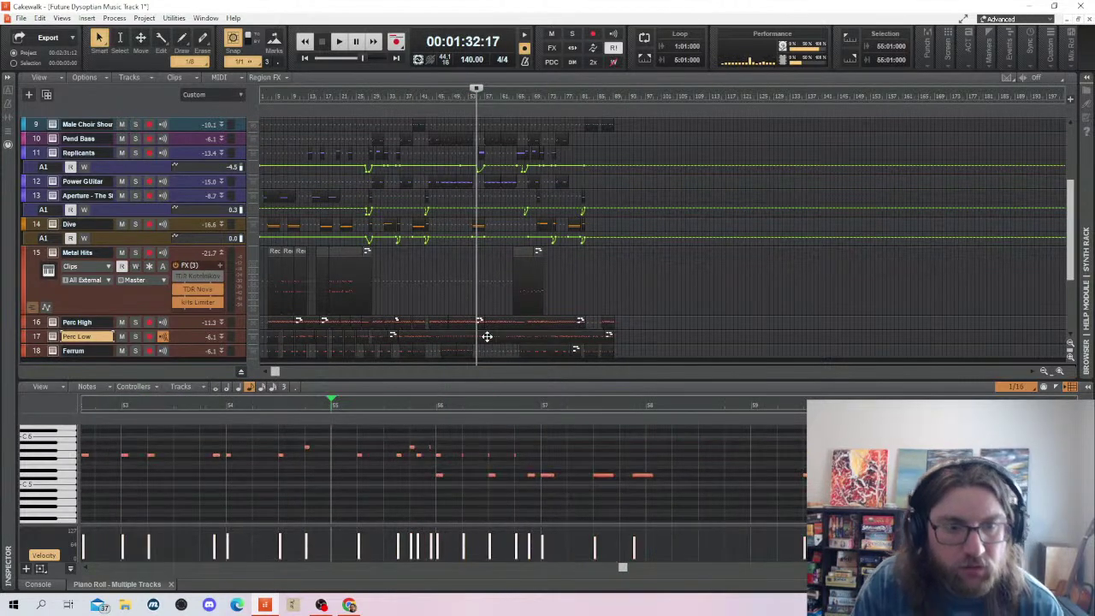
Check the Power Guitar and Ferrum notes around measure 57 and look at the Ferrum instrument in Kontakt
click(486, 285)
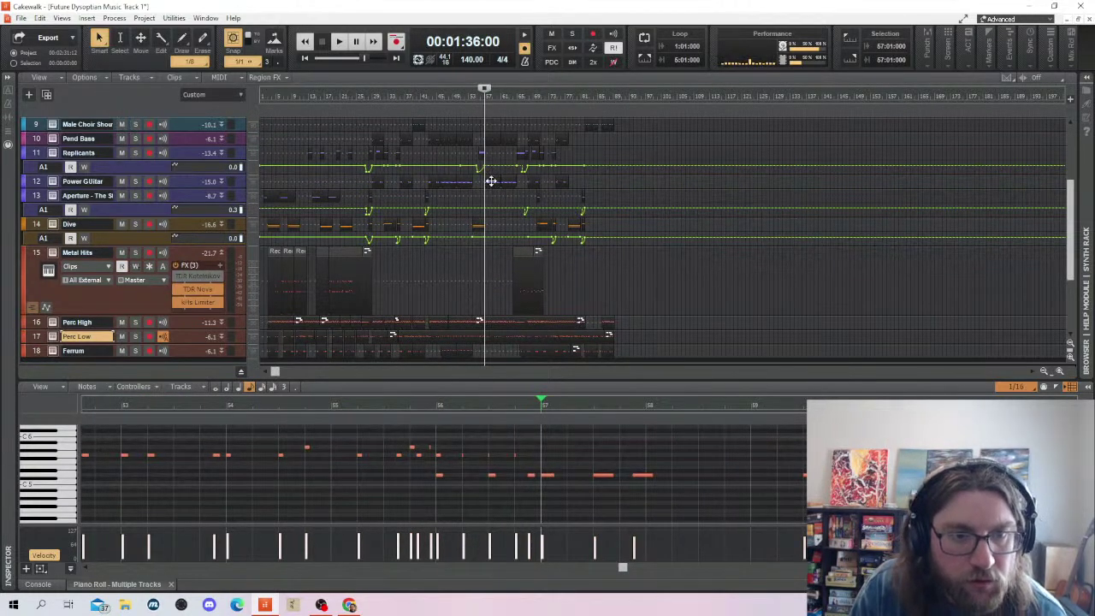
click(491, 181)
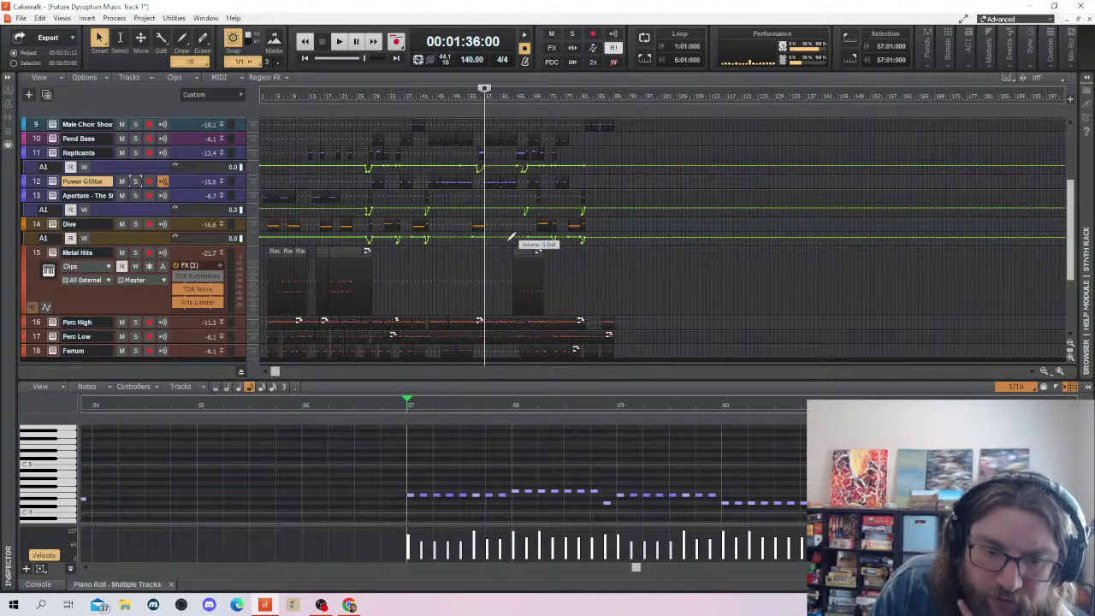
scroll(513, 240, down, 3)
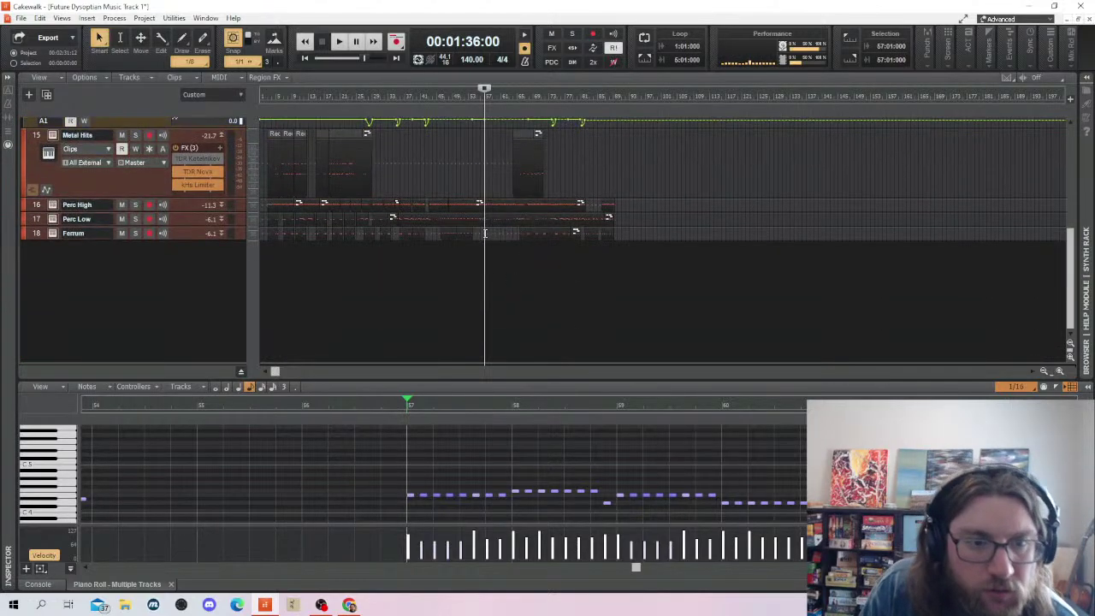
click(42, 234)
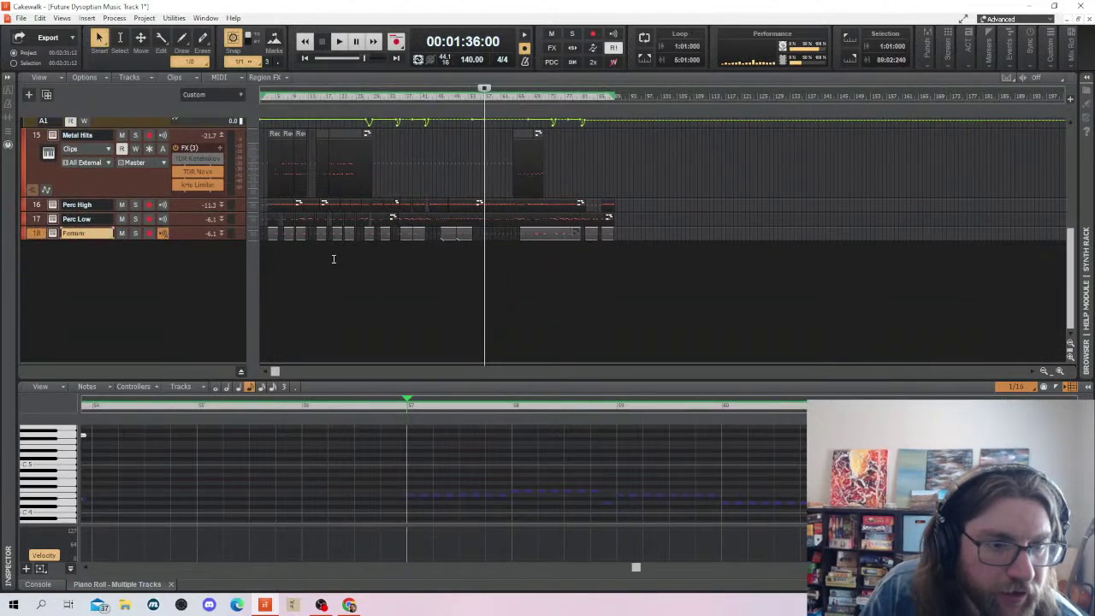
click(484, 231)
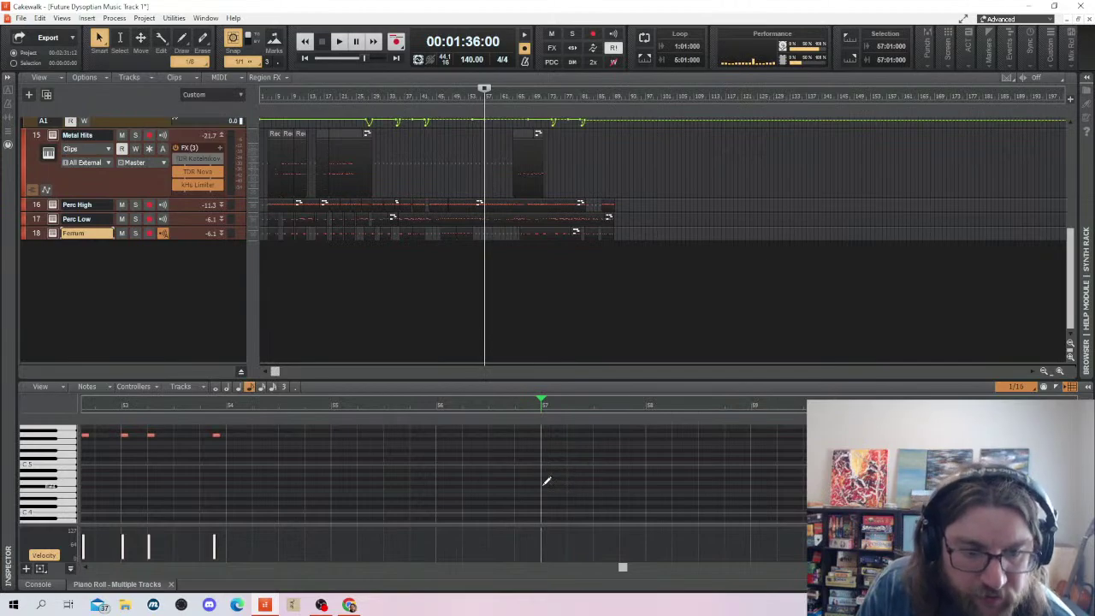
scroll(548, 481, up, 2)
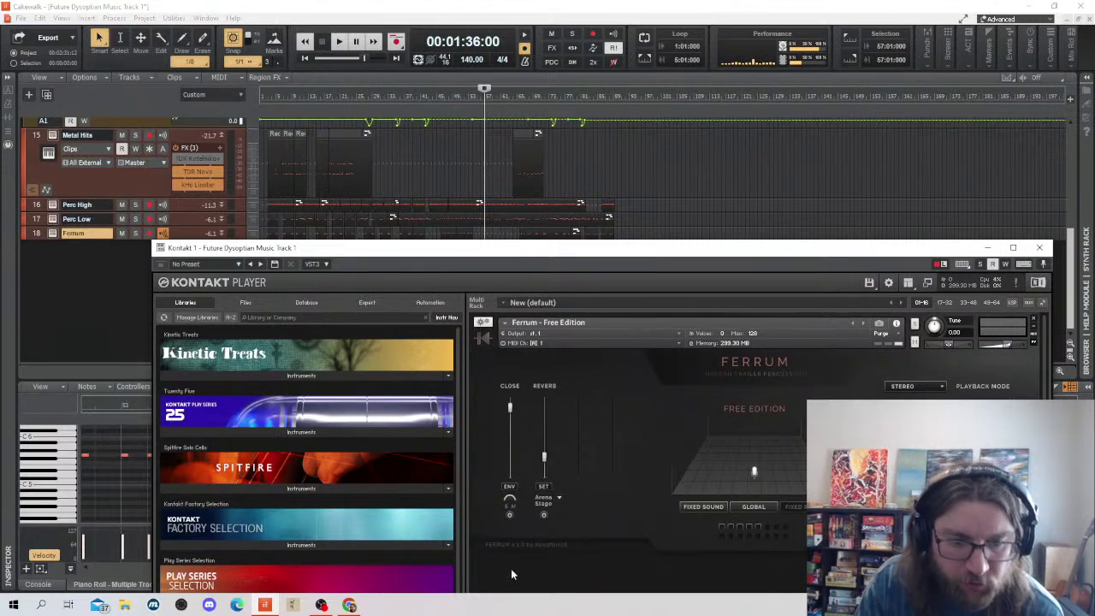
click(1040, 250)
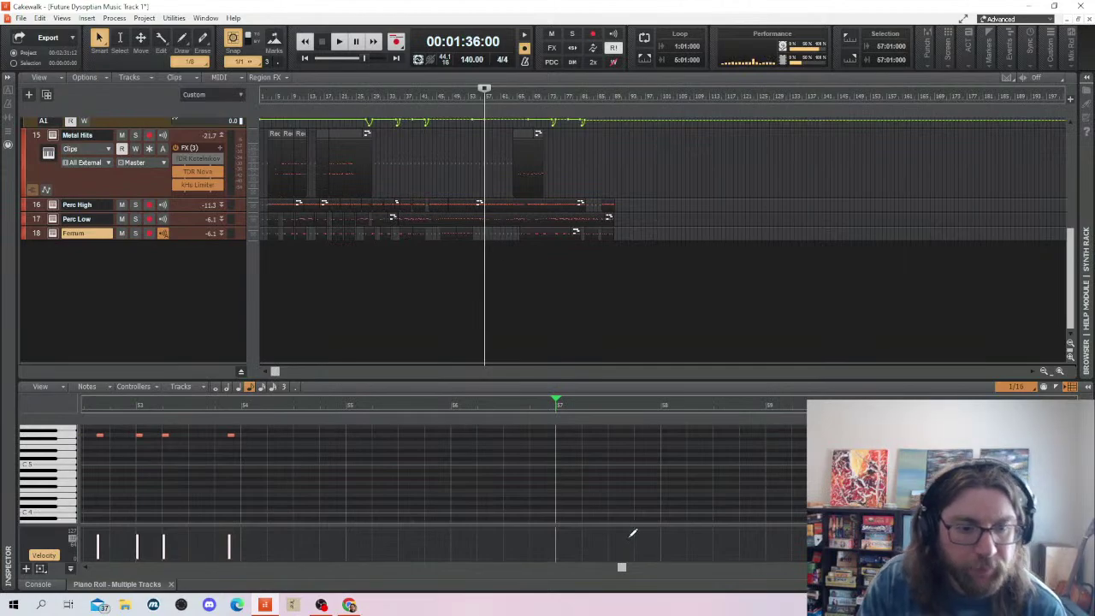
Add five eighth-note G5 hits to the Ferrum track across measures 57 and 58, starting on the downbeat of 57
scroll(579, 462, up, 1)
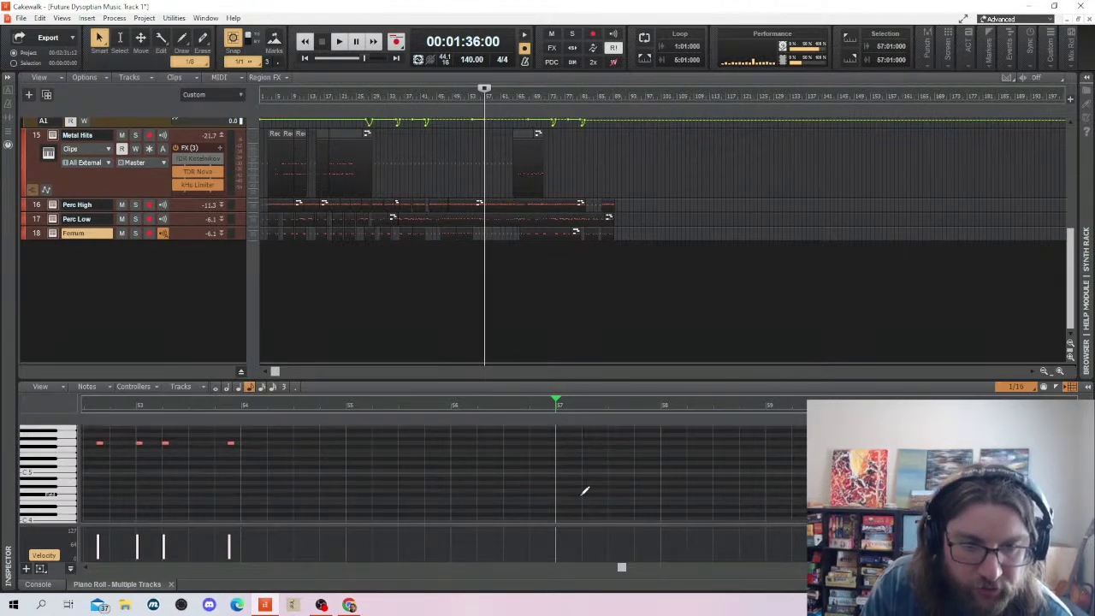
click(560, 442)
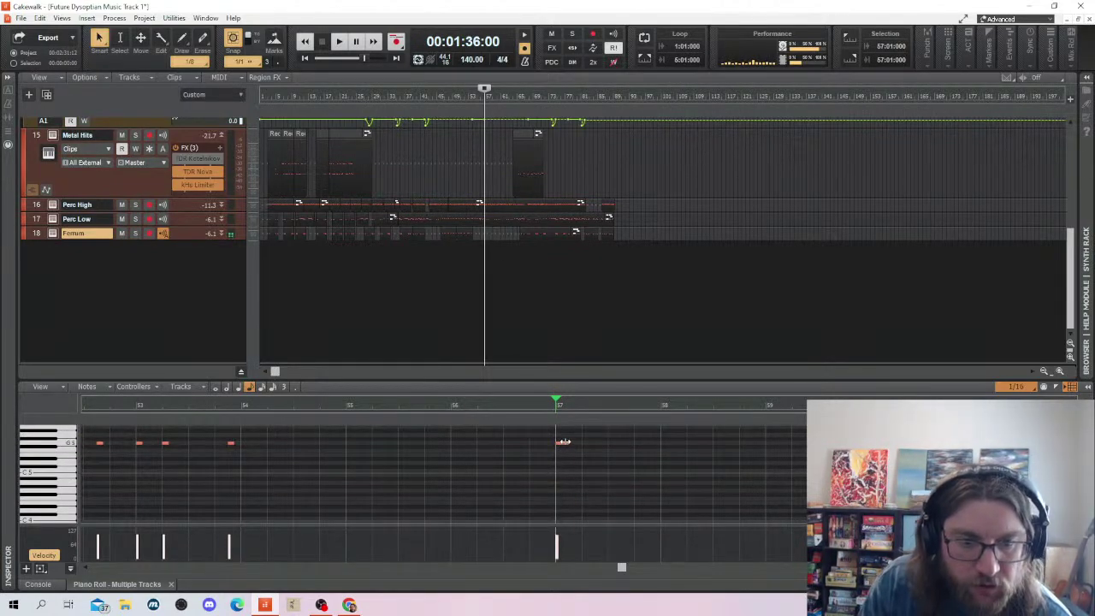
click(562, 442)
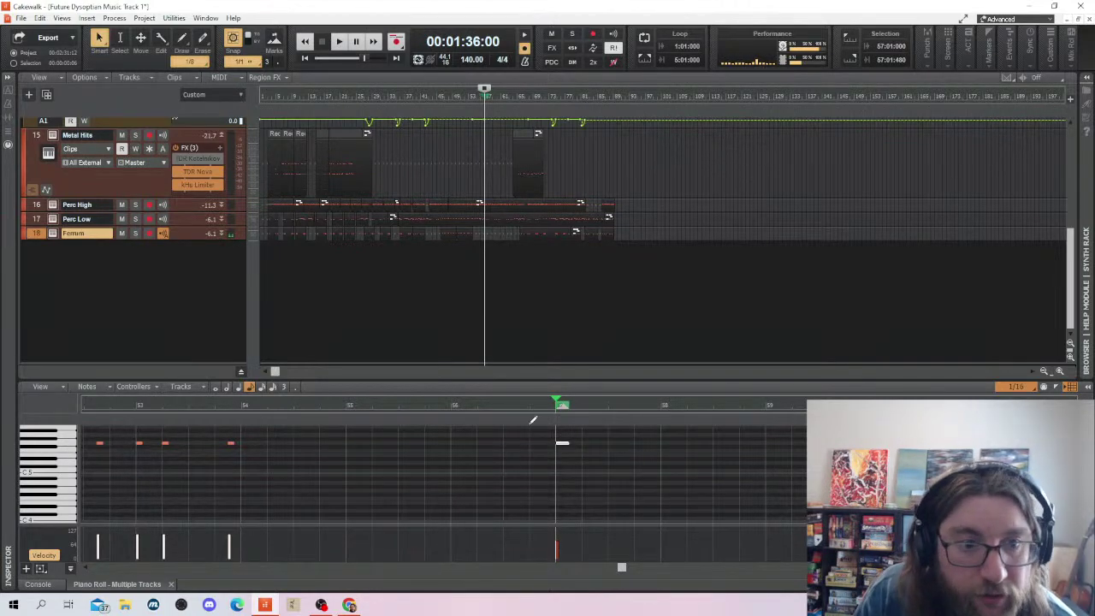
scroll(473, 286, up, 5)
scroll(473, 286, down, 5)
scroll(591, 462, up, 1)
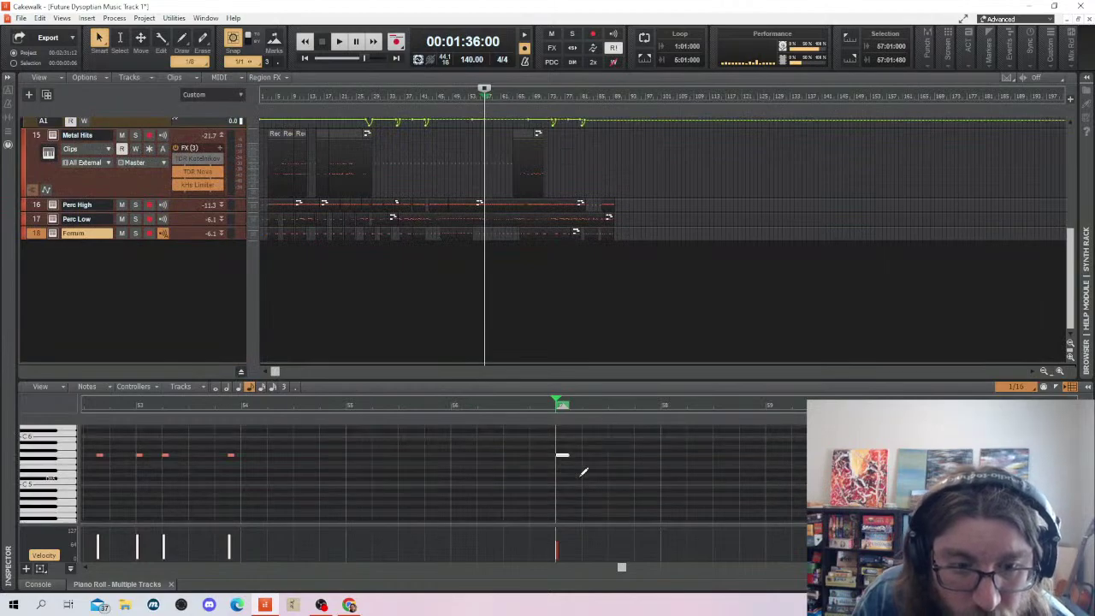
click(623, 454)
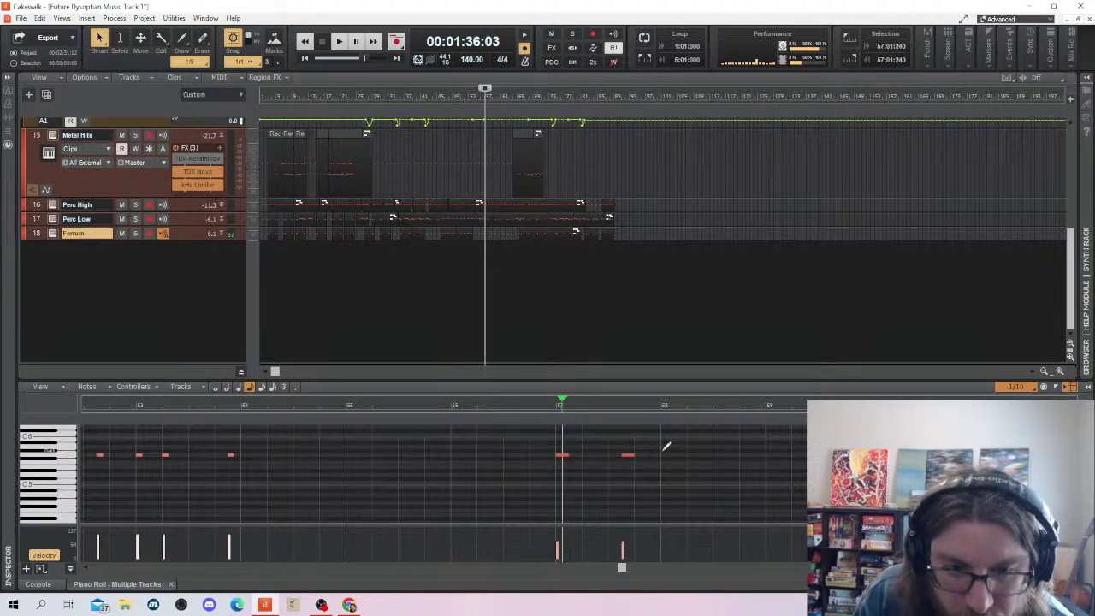
click(662, 455)
click(688, 454)
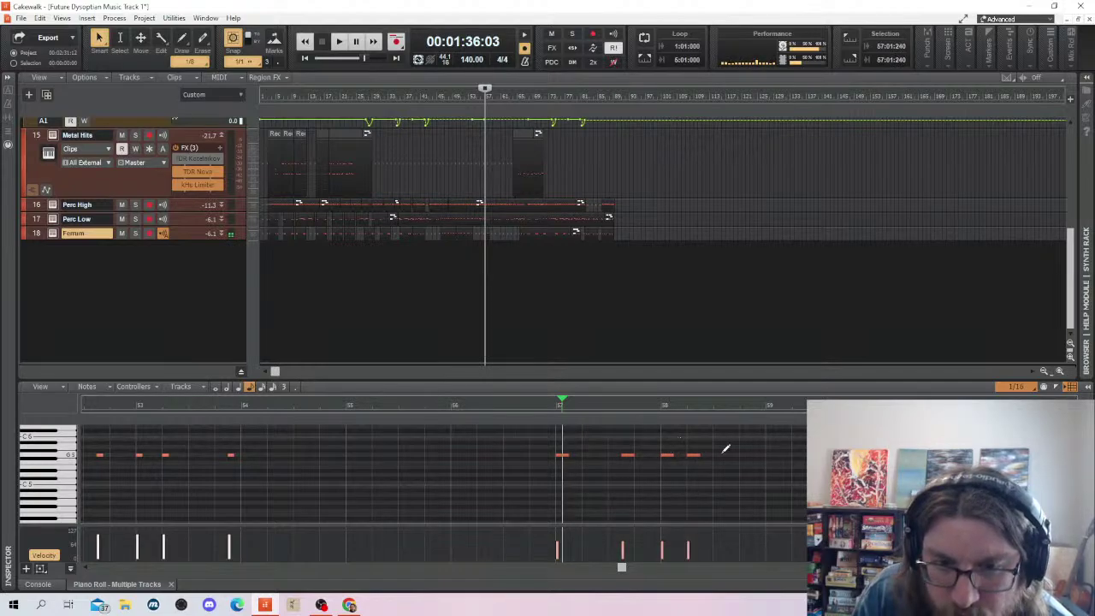
click(755, 455)
Raise the second and fourth new Ferrum hits in measures 57 and 58 by two semitones
scroll(765, 455, up, 1)
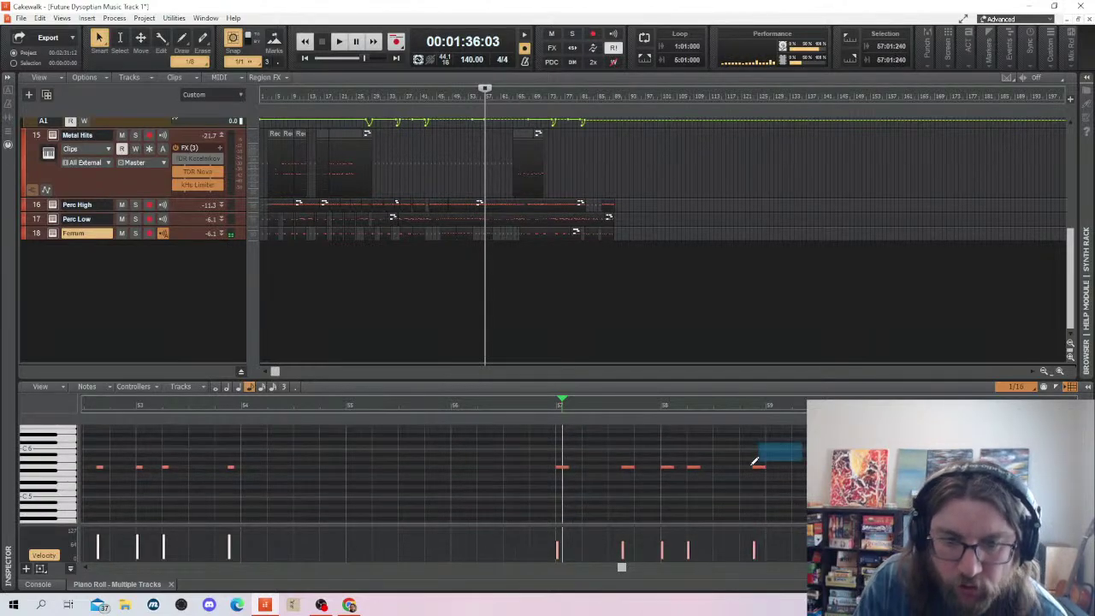
drag(697, 467, 693, 459)
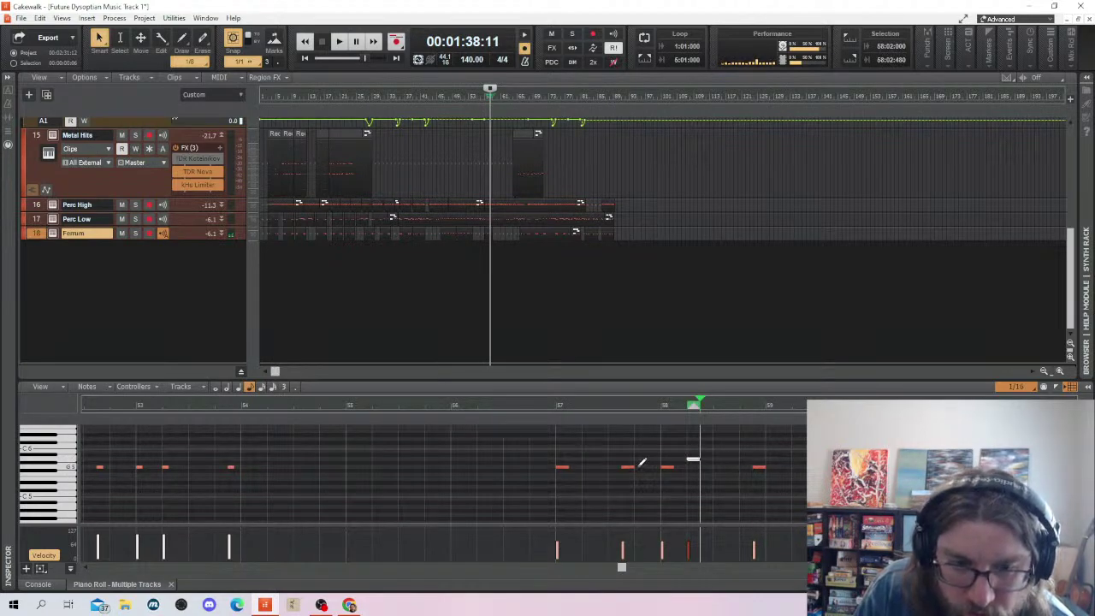
drag(628, 467, 628, 460)
Duplicate the five-hit Ferrum pattern, play the section, and place the copy so it starts at measure 59
drag(809, 445, 558, 469)
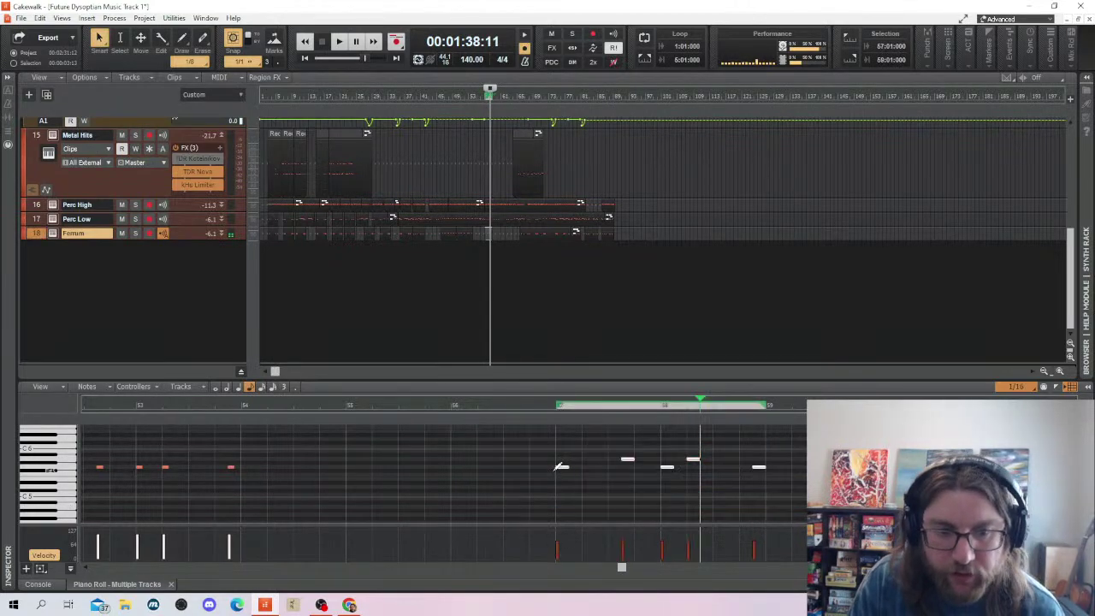
click(786, 524)
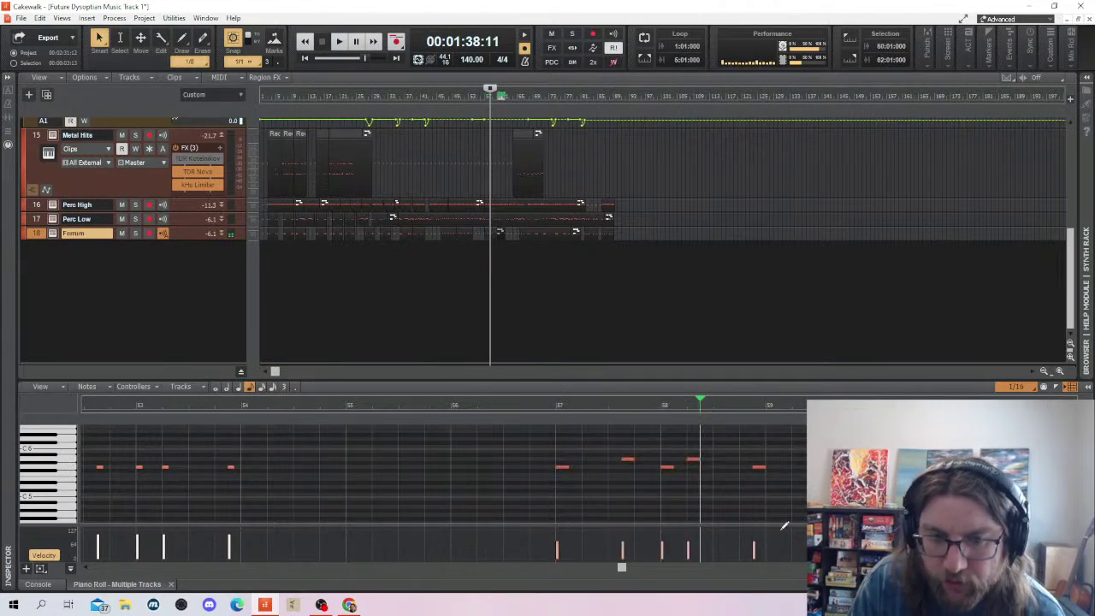
click(539, 444)
key(space)
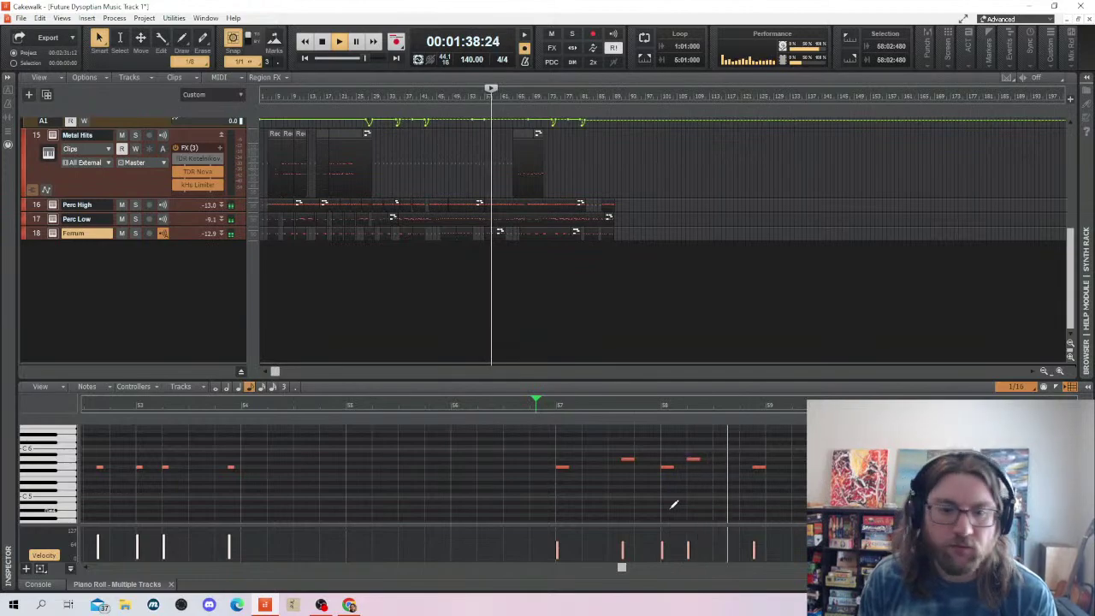
key(space)
drag(746, 405, 813, 405)
drag(660, 465, 556, 465)
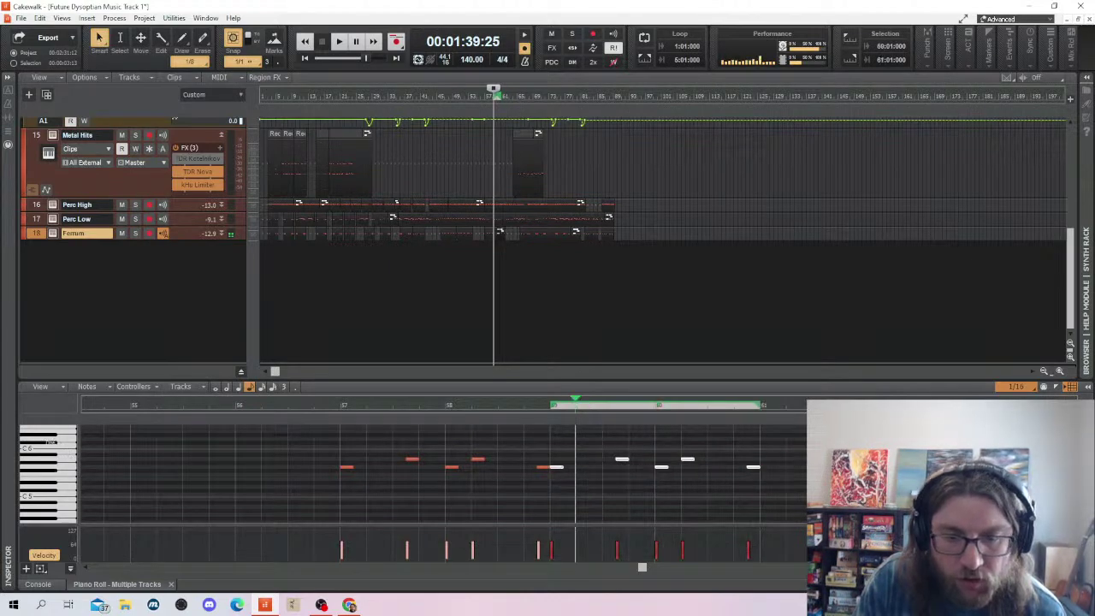
Raise all the new Ferrum hits in measures 57 to 60 by two semitones and play them
drag(796, 479, 345, 465)
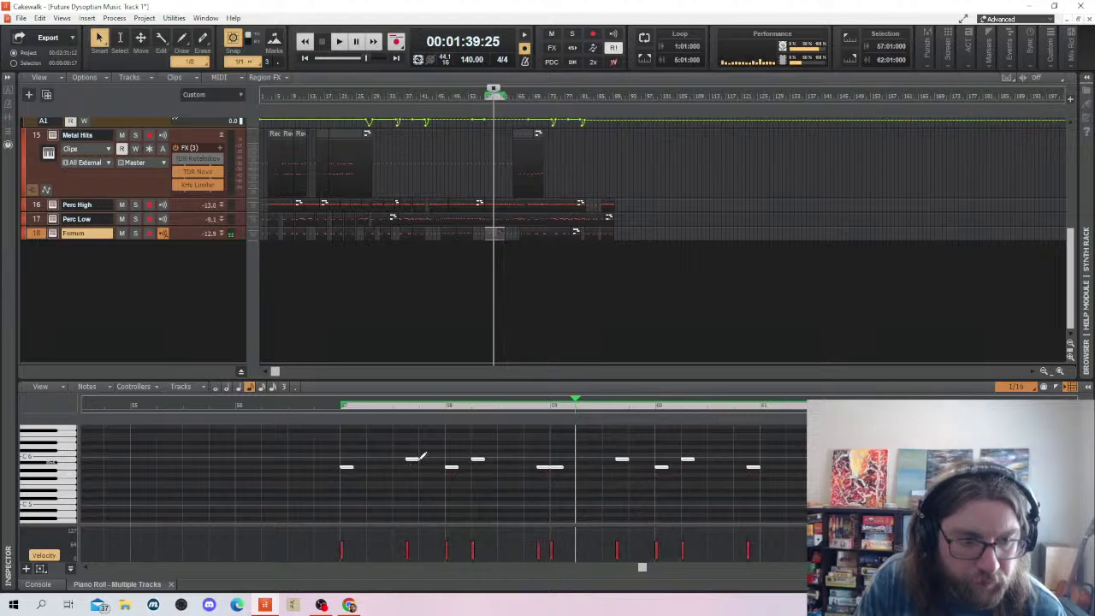
click(342, 449)
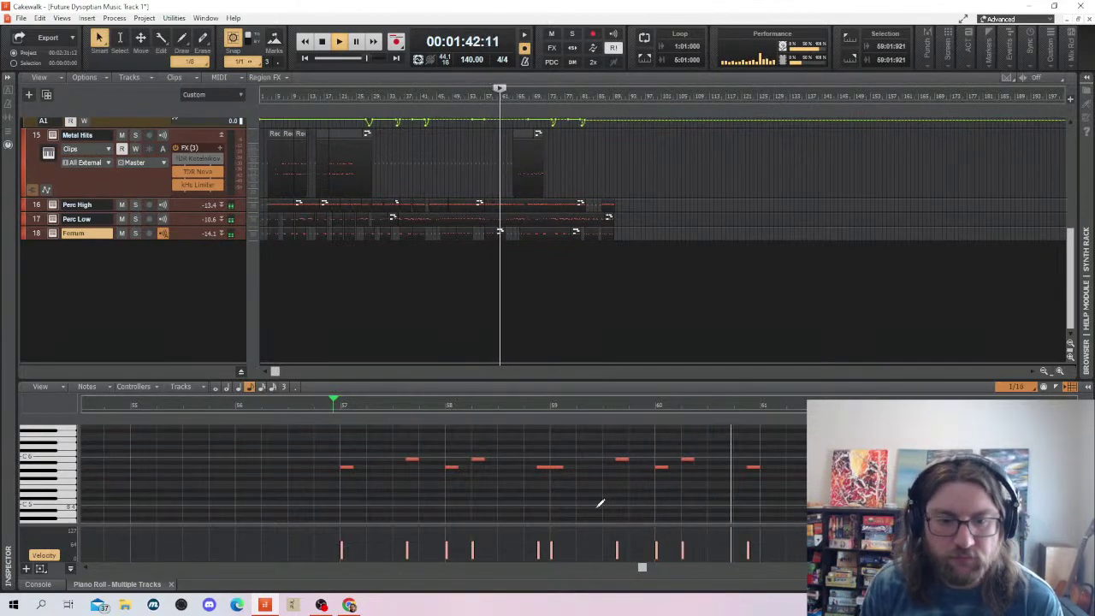
key(space)
Copy the Ferrum hits from measures 57 to 60 so that the repeat starts at measure 61
drag(787, 440, 346, 467)
click(795, 466)
drag(794, 467, 762, 467)
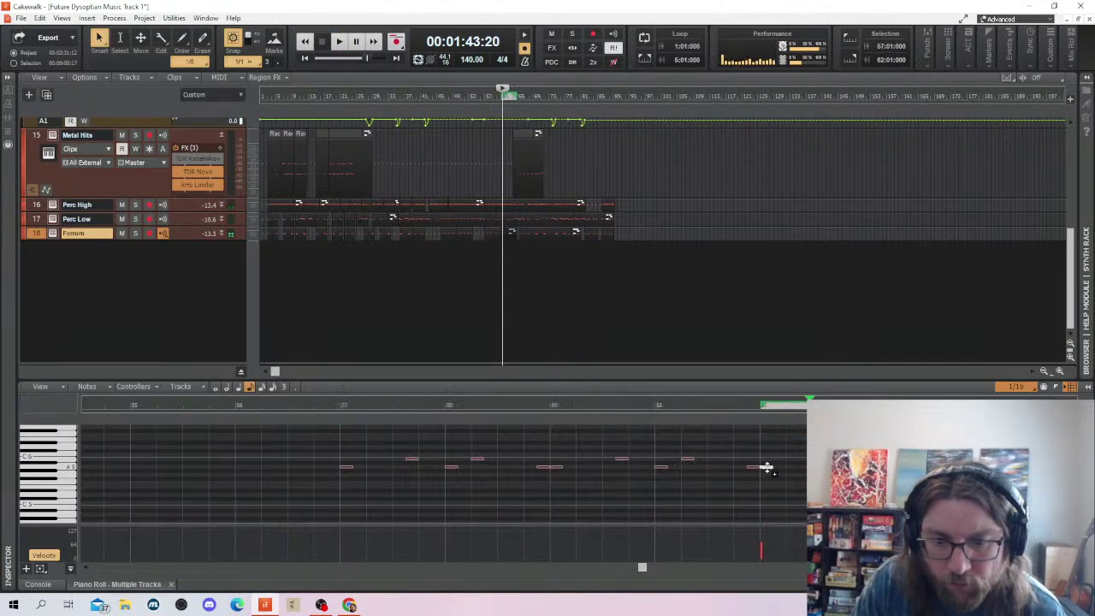
Play the arrangement from measure 57 into measure 82, save the project and set the playback position to measure 90
click(494, 181)
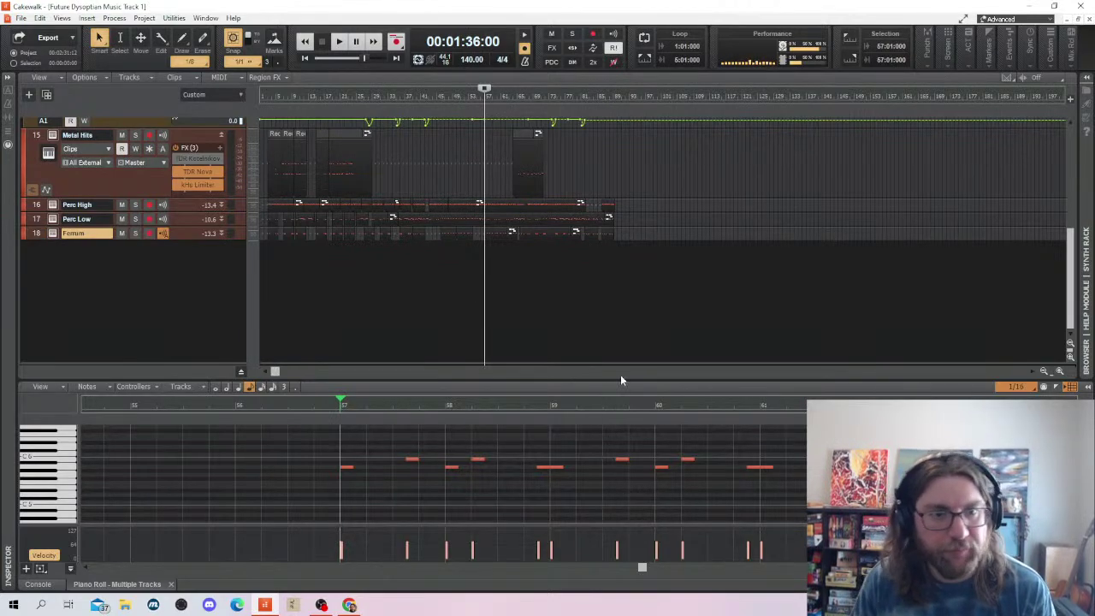
key(space)
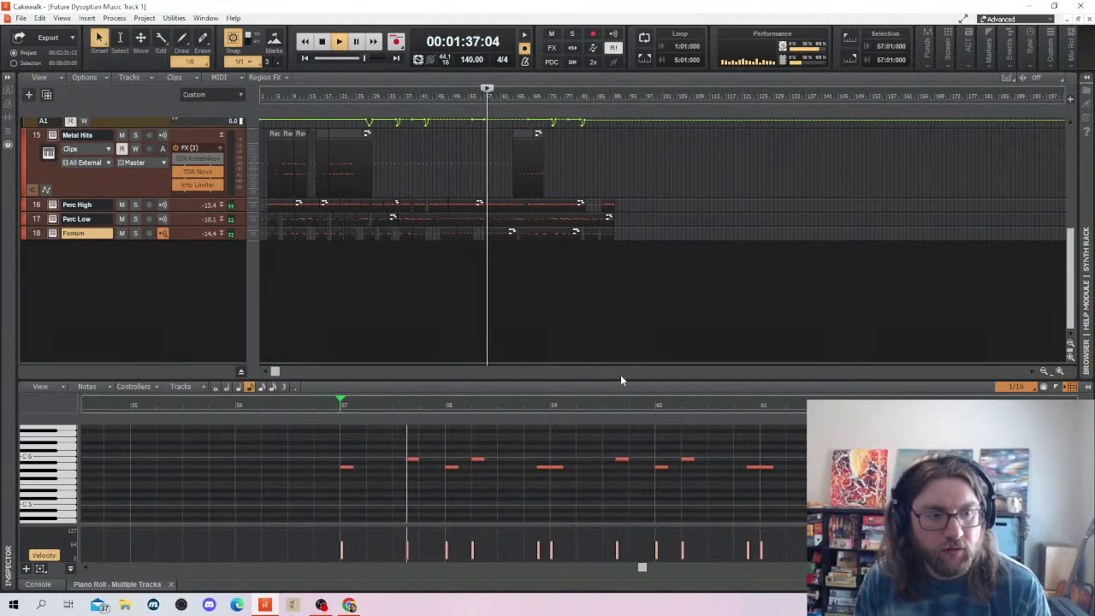
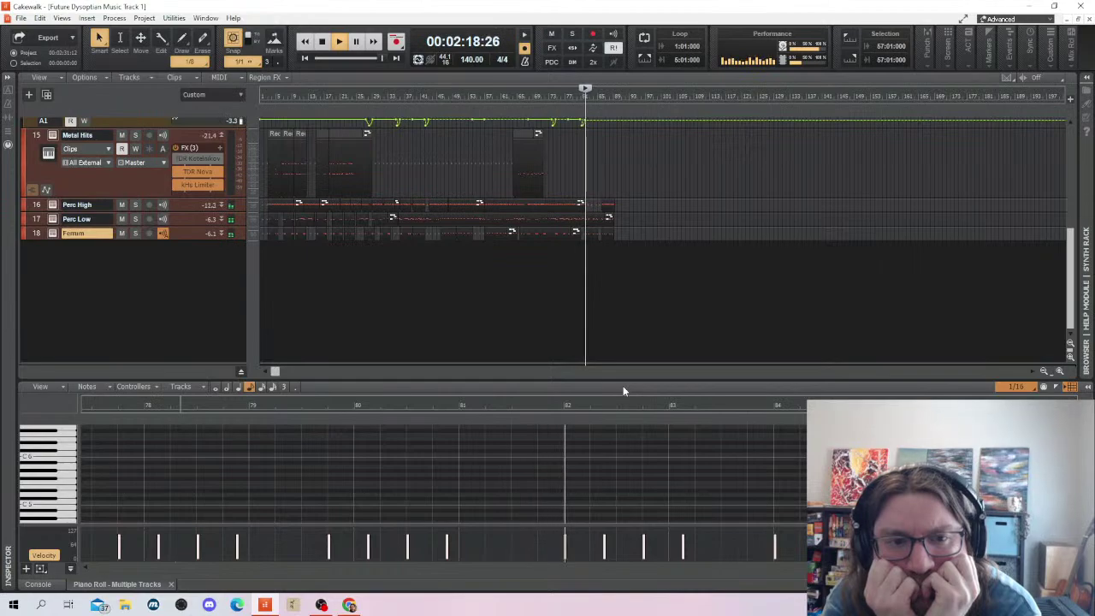
key(space)
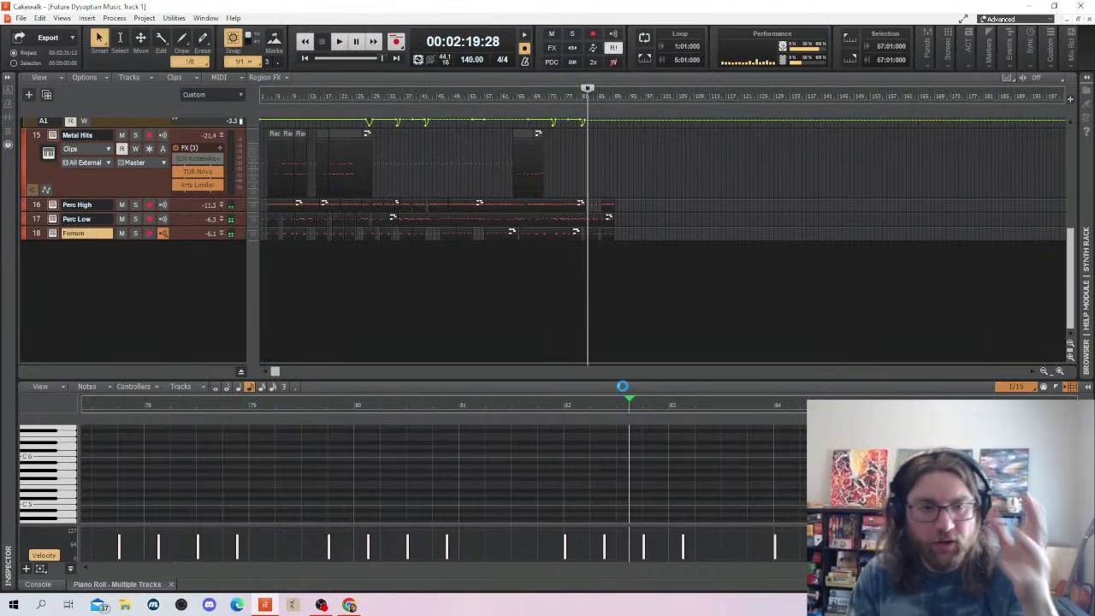
key(ctrl+s)
click(619, 231)
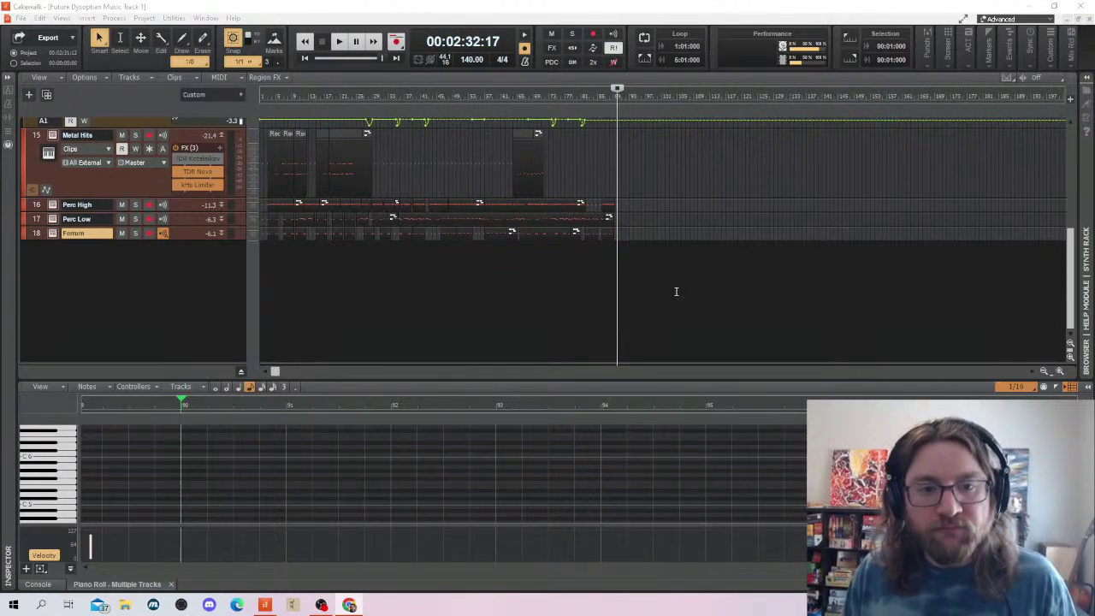
Review the track list and clips from the percussion tracks up to Mad Bass, advancing the playback position to measure 92
scroll(676, 291, up, 5)
scroll(672, 290, down, 3)
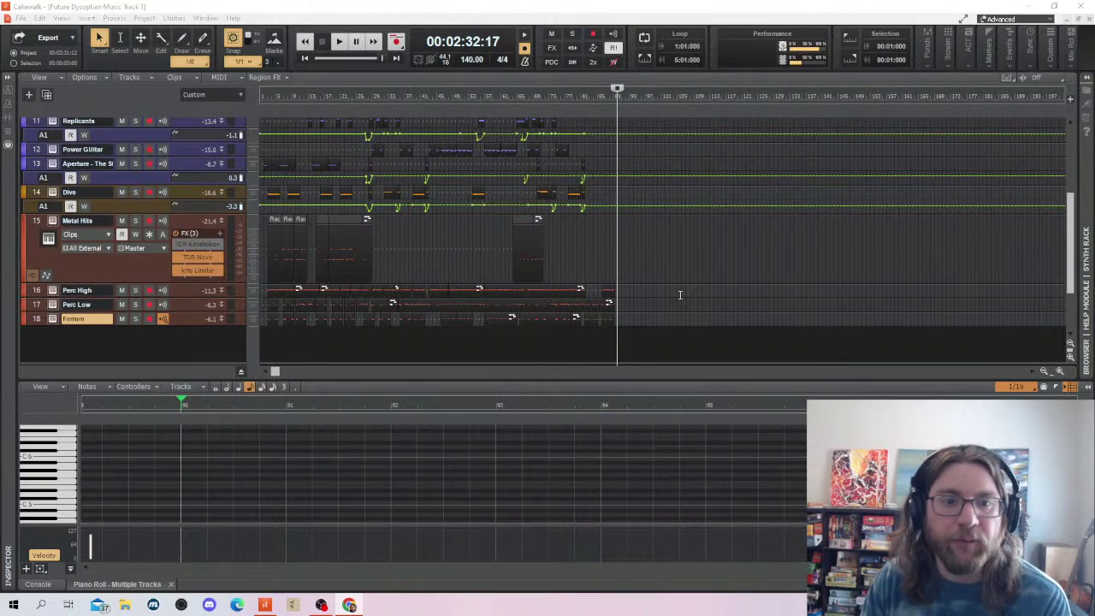
scroll(680, 296, up, 5)
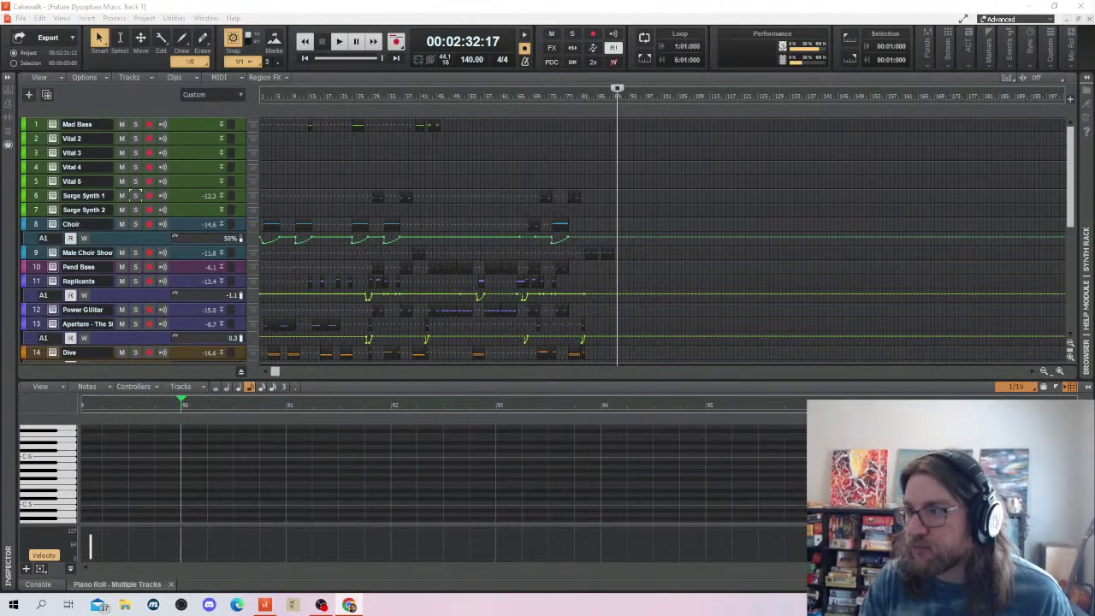
key(space)
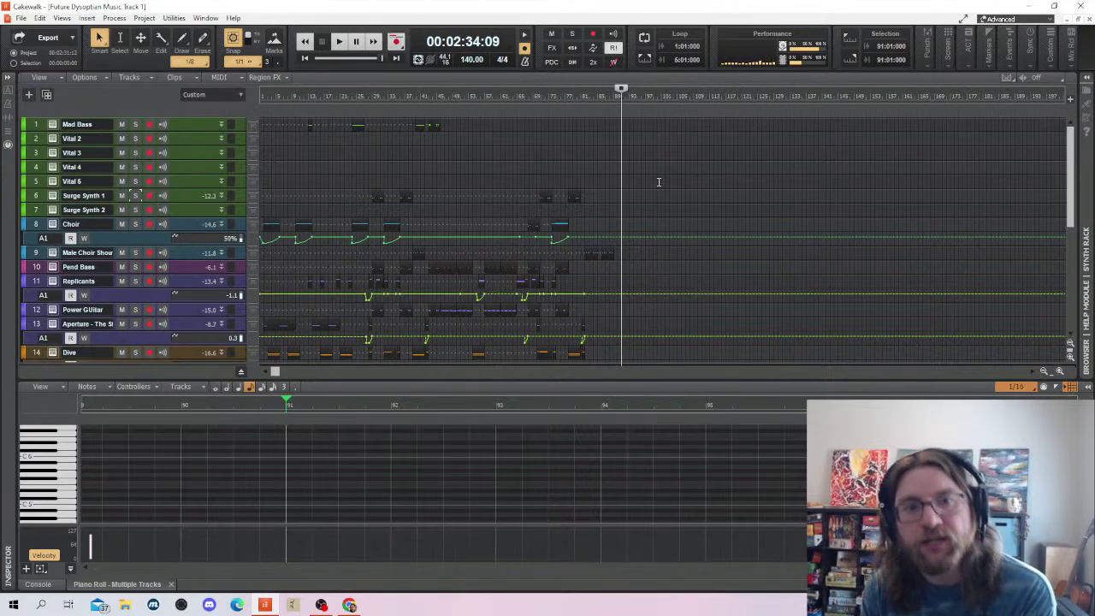
key(ctrl+Page_Down)
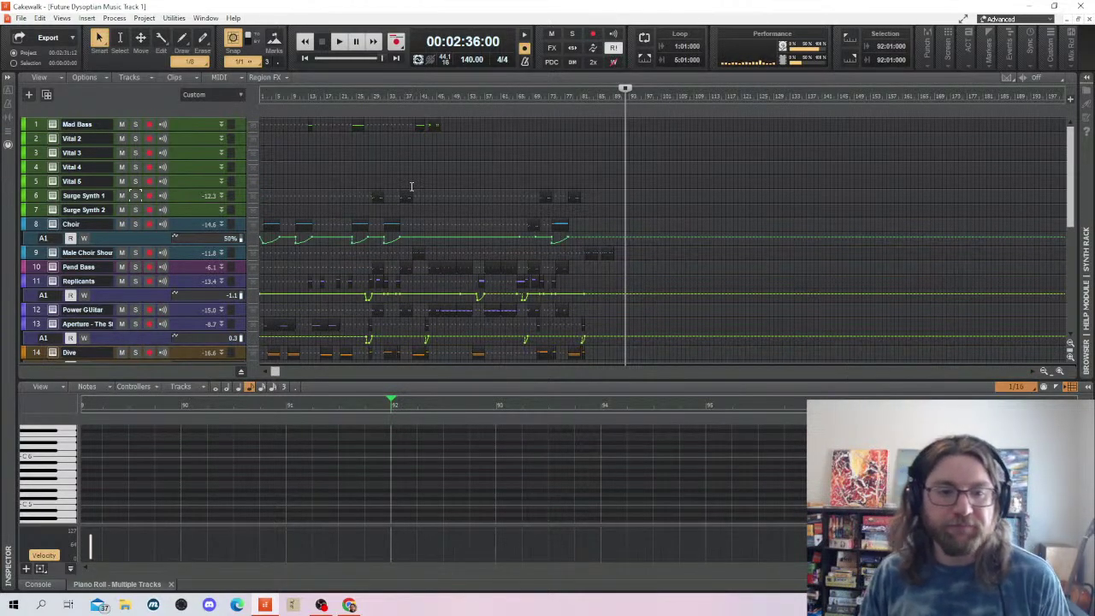
scroll(627, 205, down, 2)
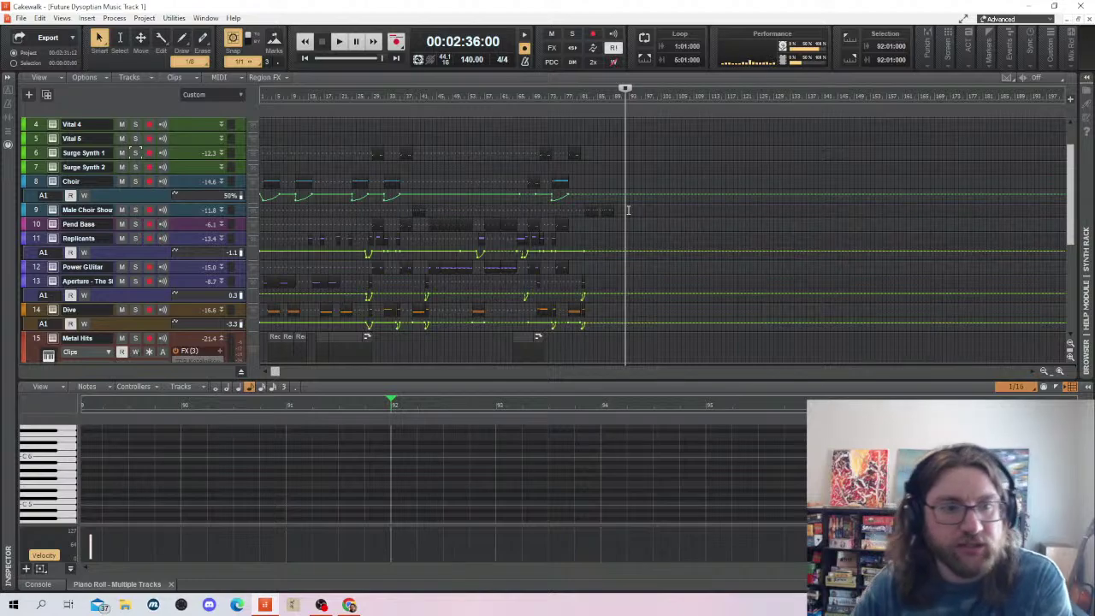
scroll(628, 209, up, 3)
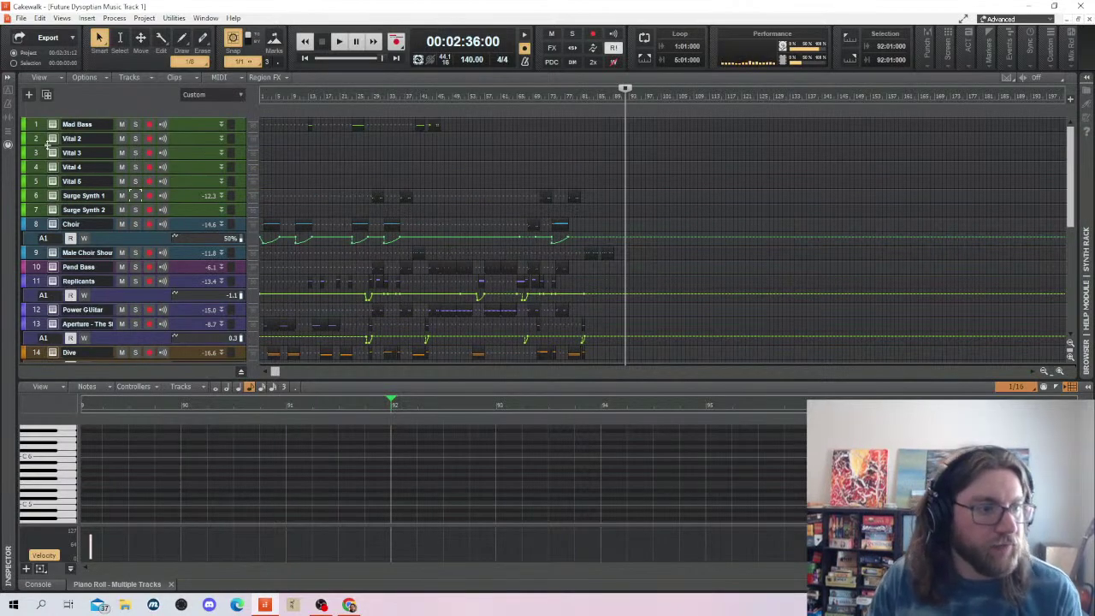
click(48, 143)
shift+click(38, 182)
right_click(38, 182)
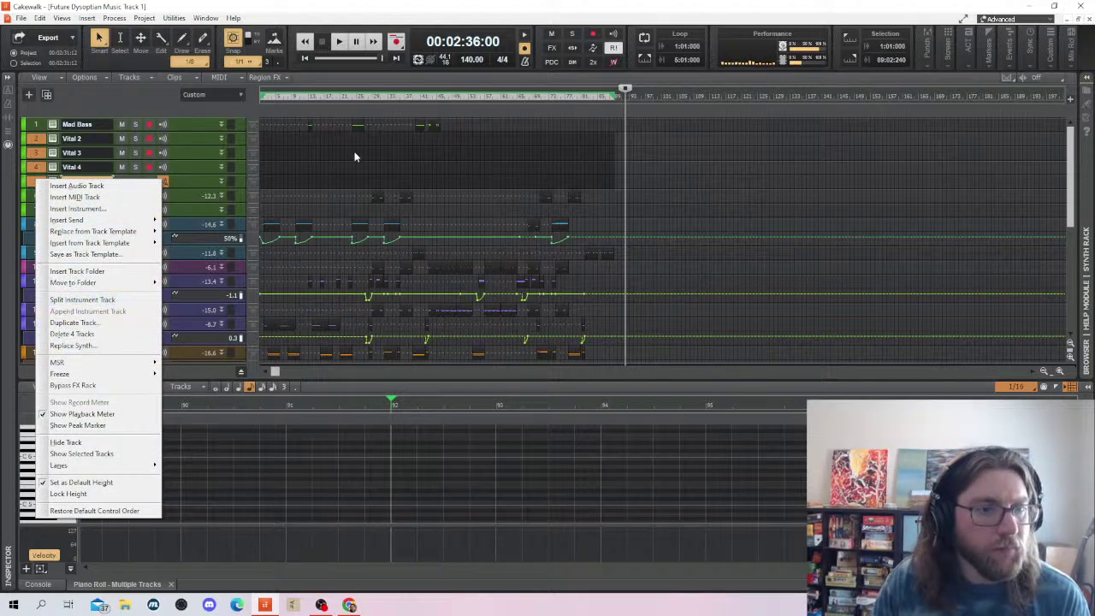
click(355, 160)
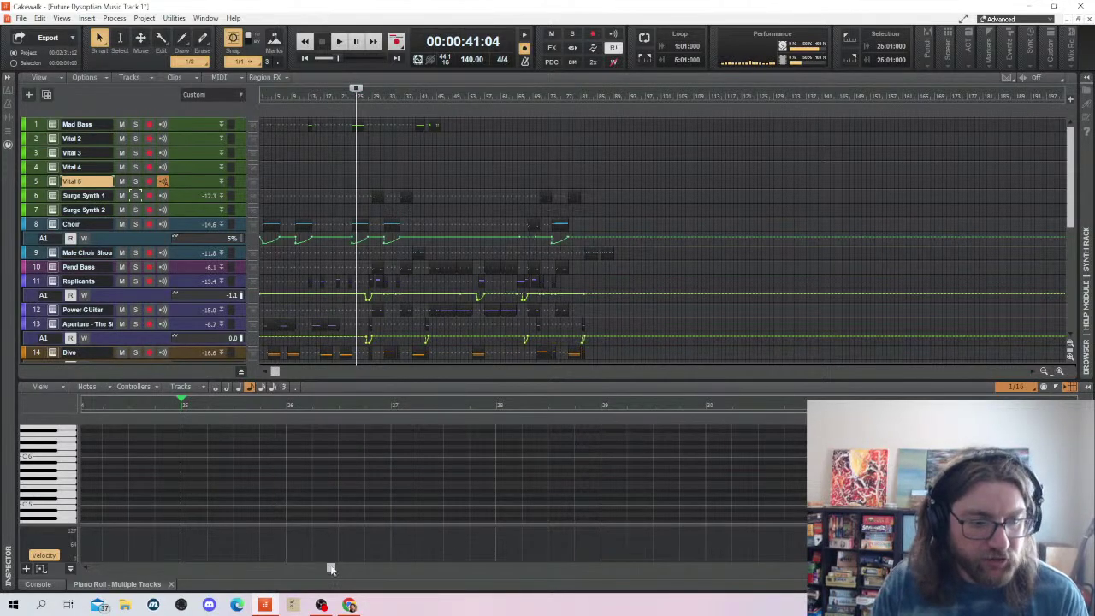
Enlarge the track rows and delete the four empty tracks Vital 2 to Vital 5
drag(331, 569, 158, 566)
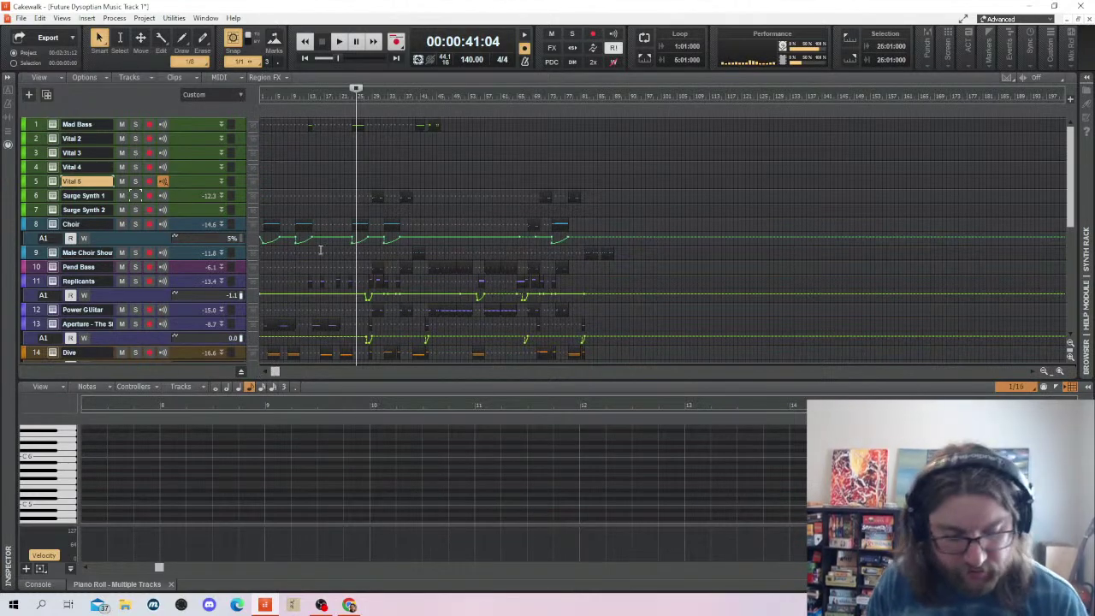
click(1070, 351)
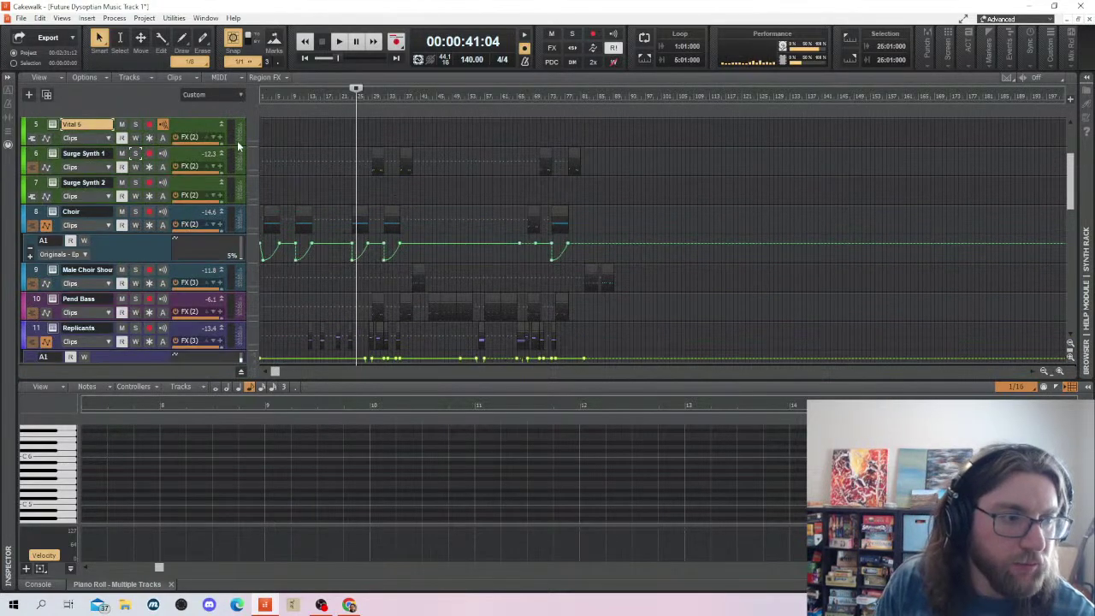
scroll(215, 211, up, 4)
click(31, 155)
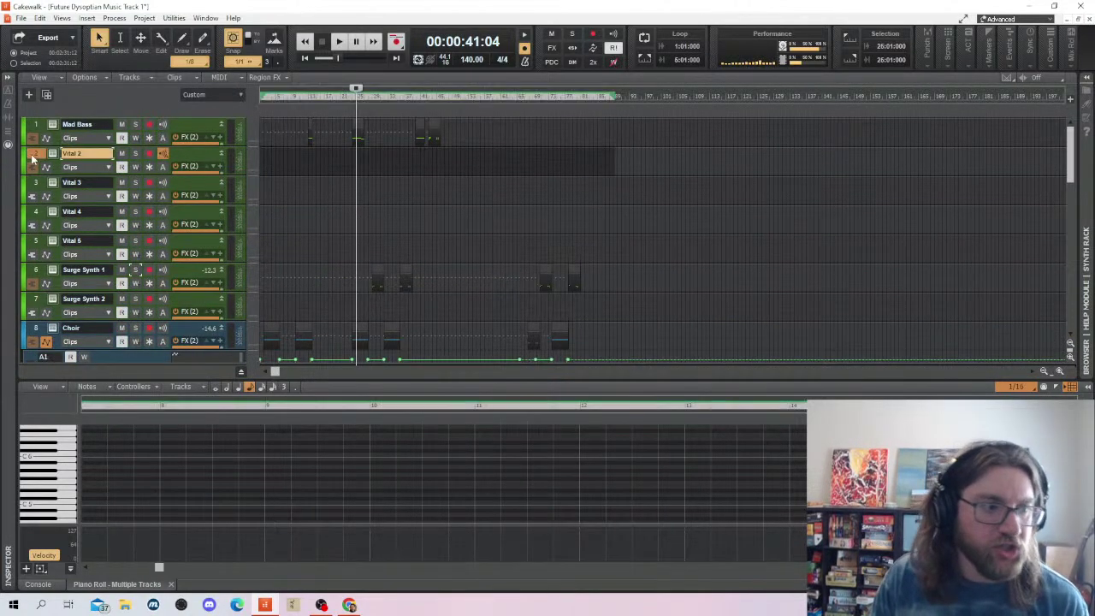
shift+click(35, 246)
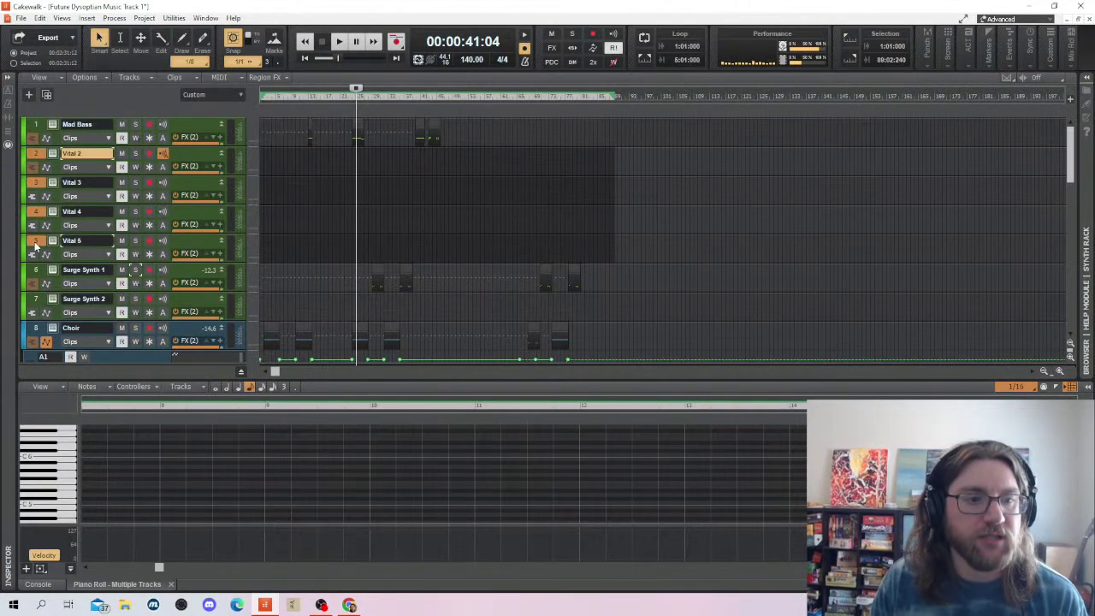
right_click(31, 156)
click(76, 309)
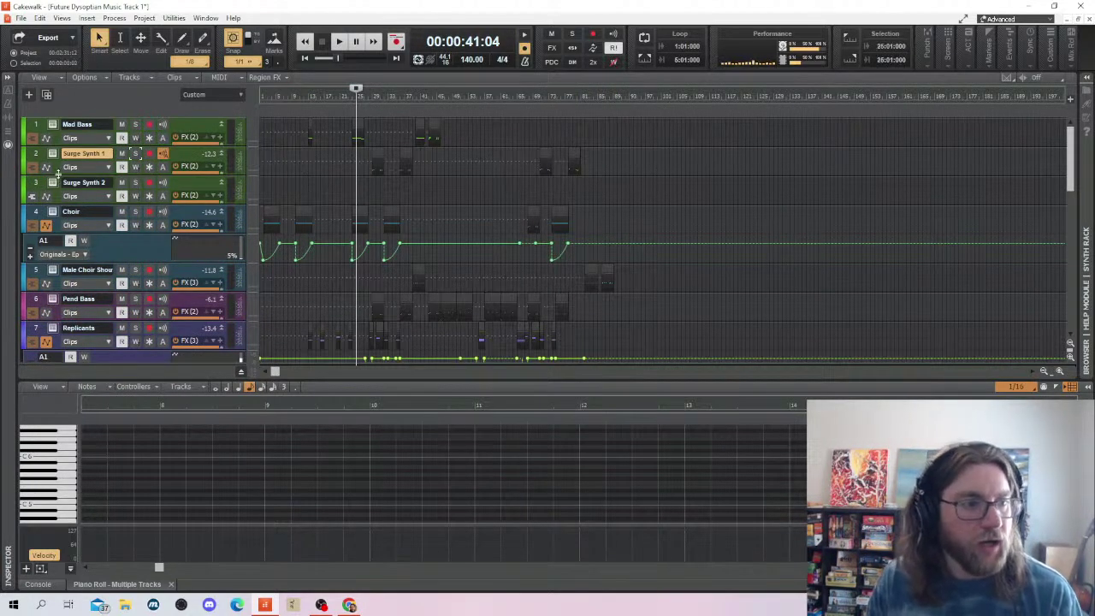
click(374, 186)
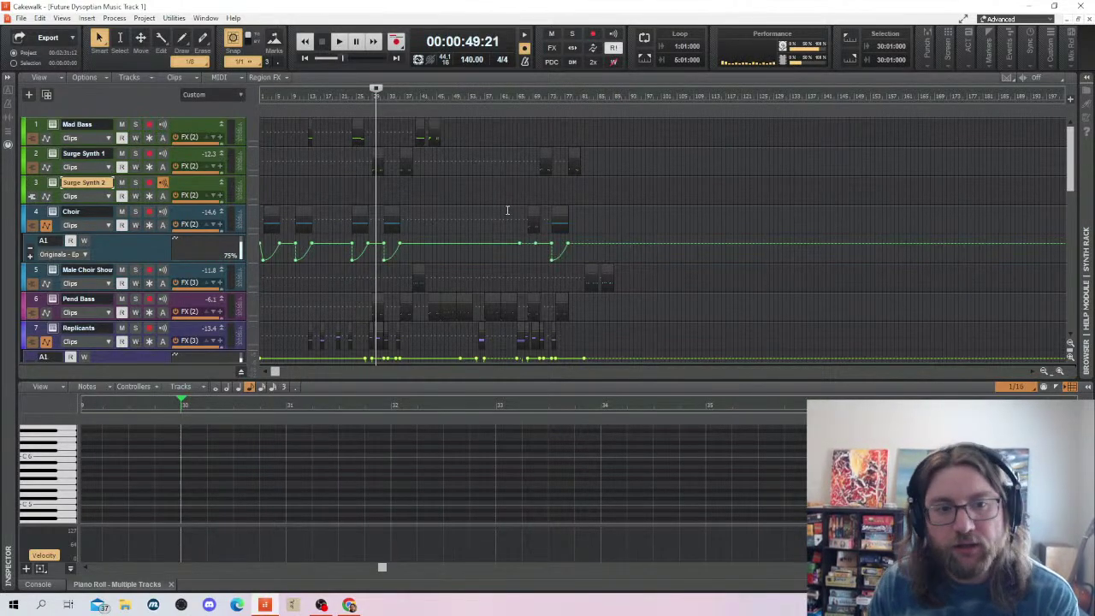
Delete the extra node near measure 69 on the Choir track's automation envelope
right_click(533, 244)
click(547, 248)
click(517, 196)
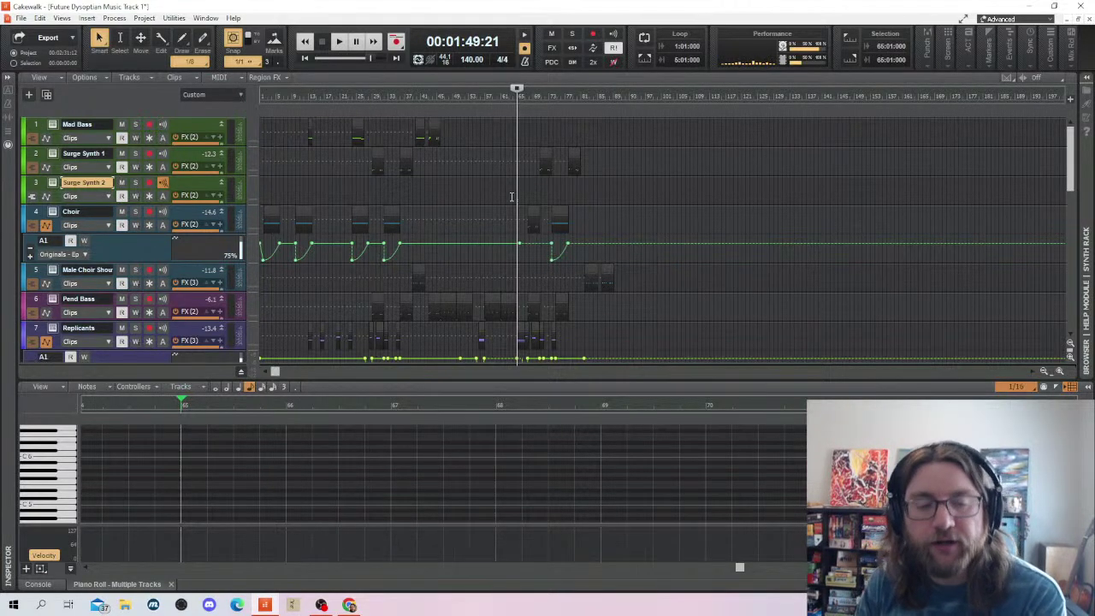
Play the arrangement from measure 82 to just past the end of the percussion clips
scroll(524, 280, down, 4)
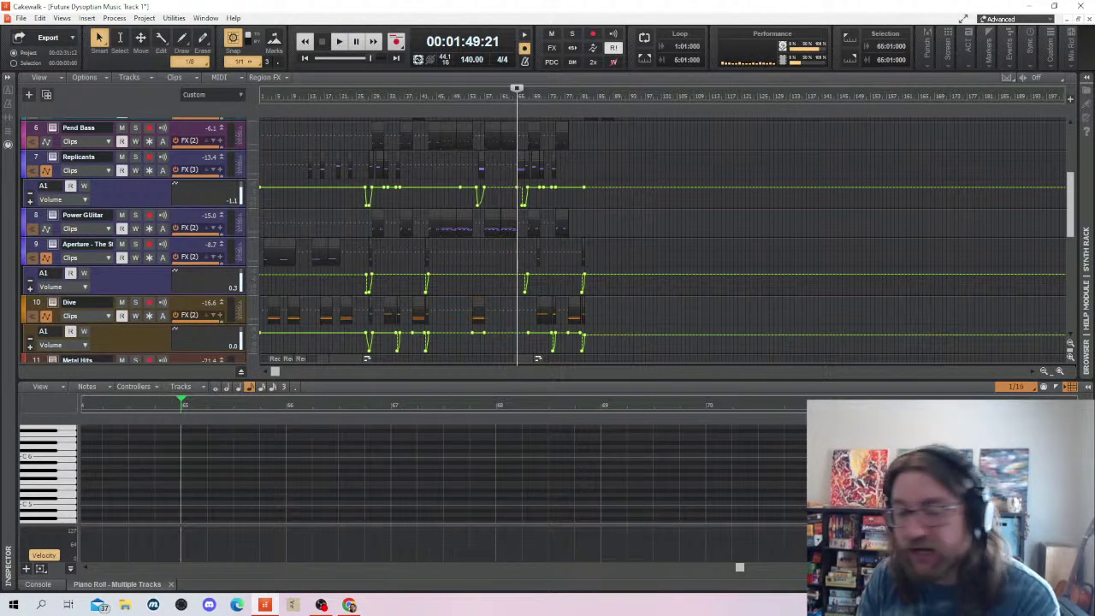
scroll(734, 178, down, 3)
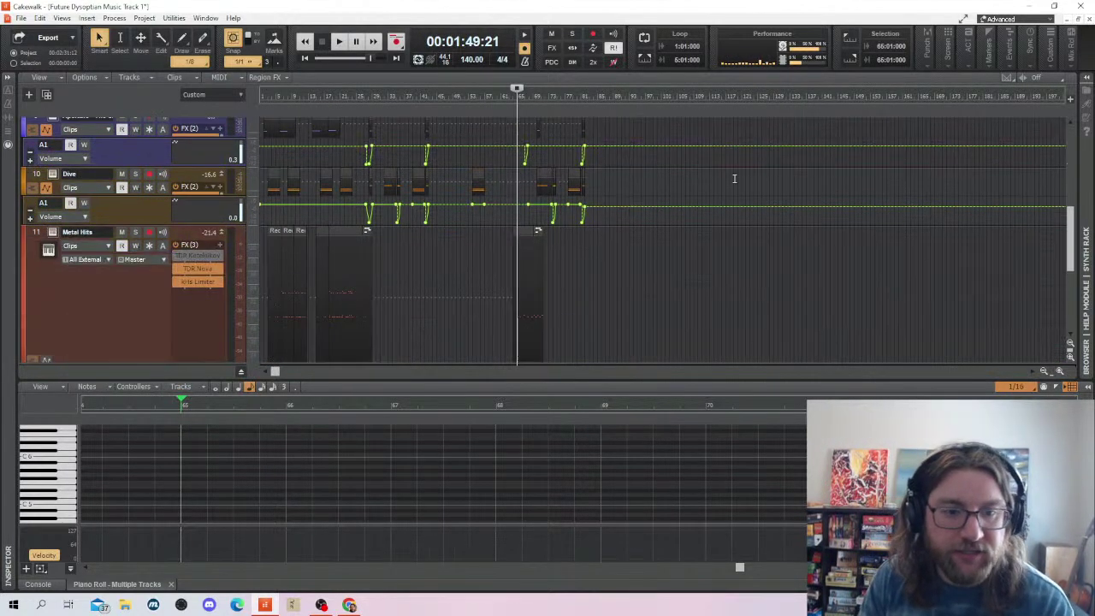
scroll(584, 269, down, 1)
click(583, 274)
scroll(599, 248, down, 3)
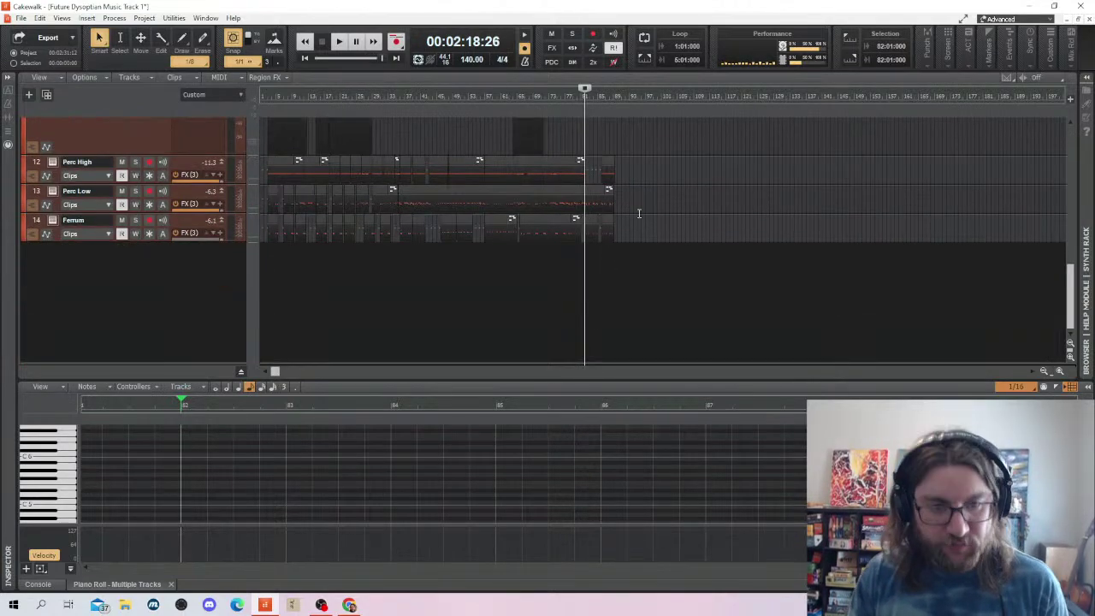
scroll(640, 213, up, 3)
scroll(648, 220, down, 1)
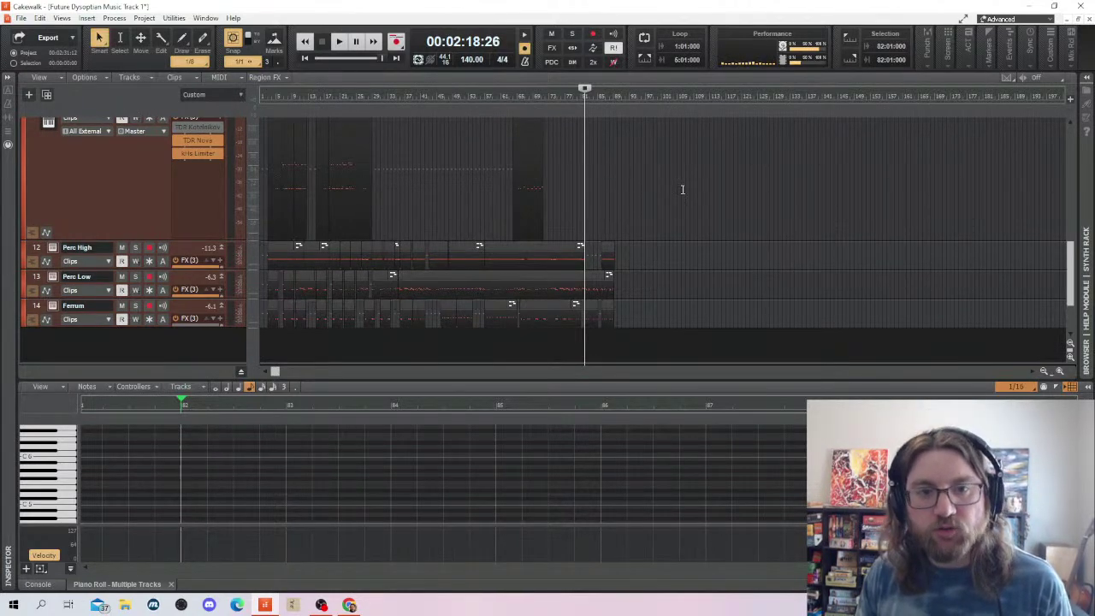
key(space)
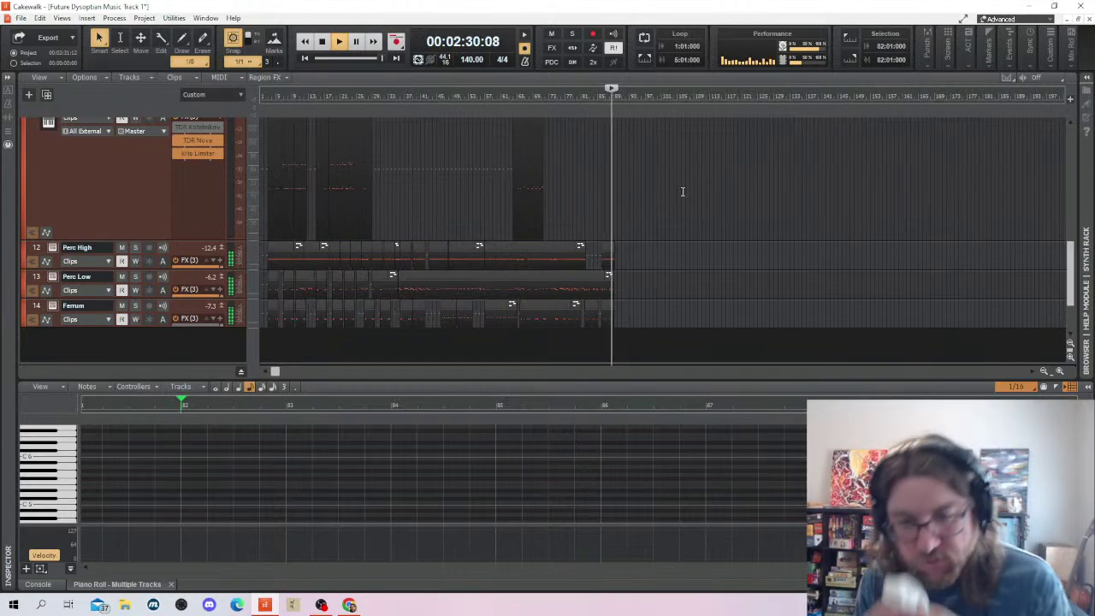
key(space)
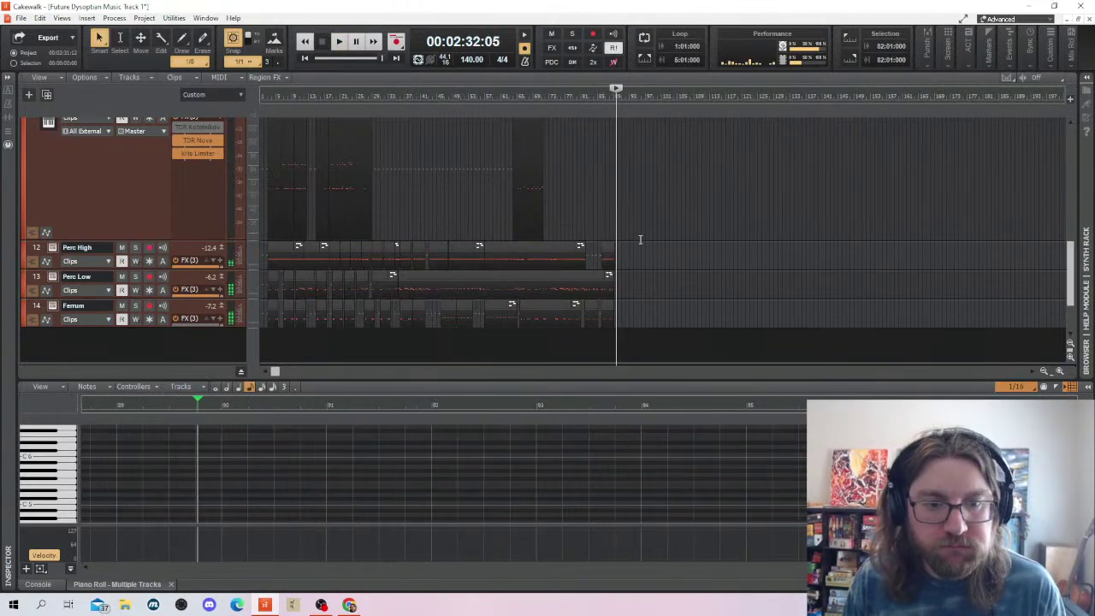
Copy the last Choir clip with its automation ramp so that the copy ends at measure 91
click(641, 240)
click(616, 238)
scroll(616, 238, up, 10)
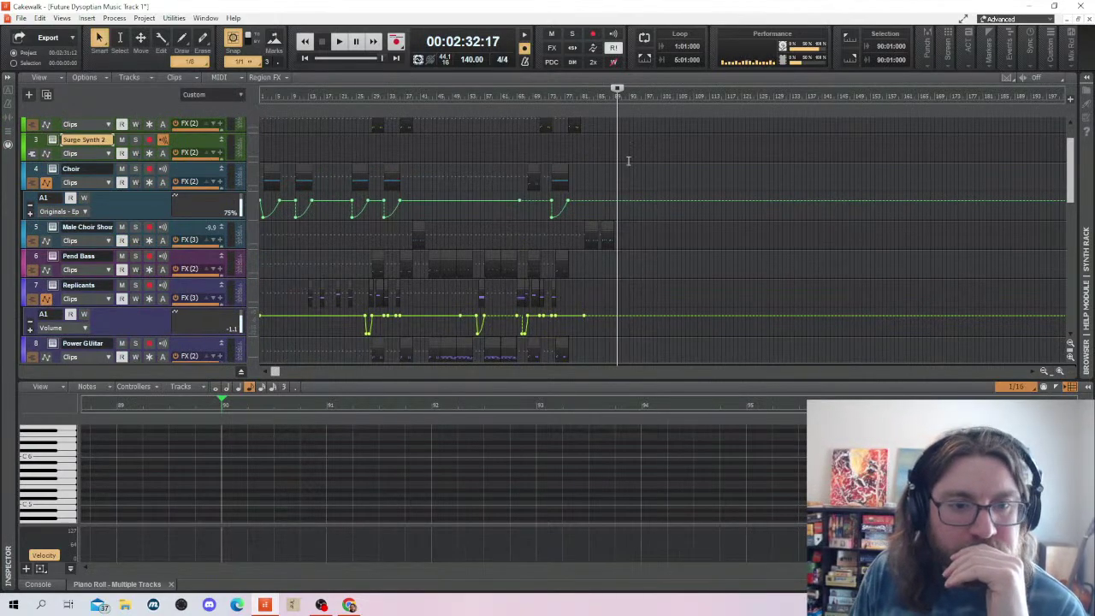
scroll(607, 154, down, 1)
scroll(577, 147, up, 2)
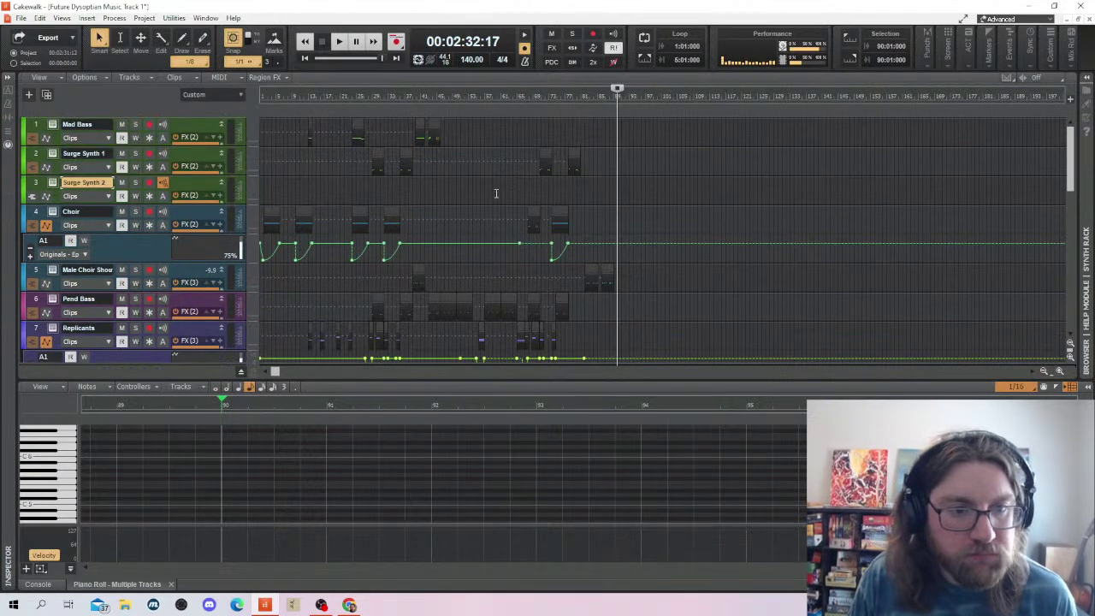
drag(562, 215, 614, 223)
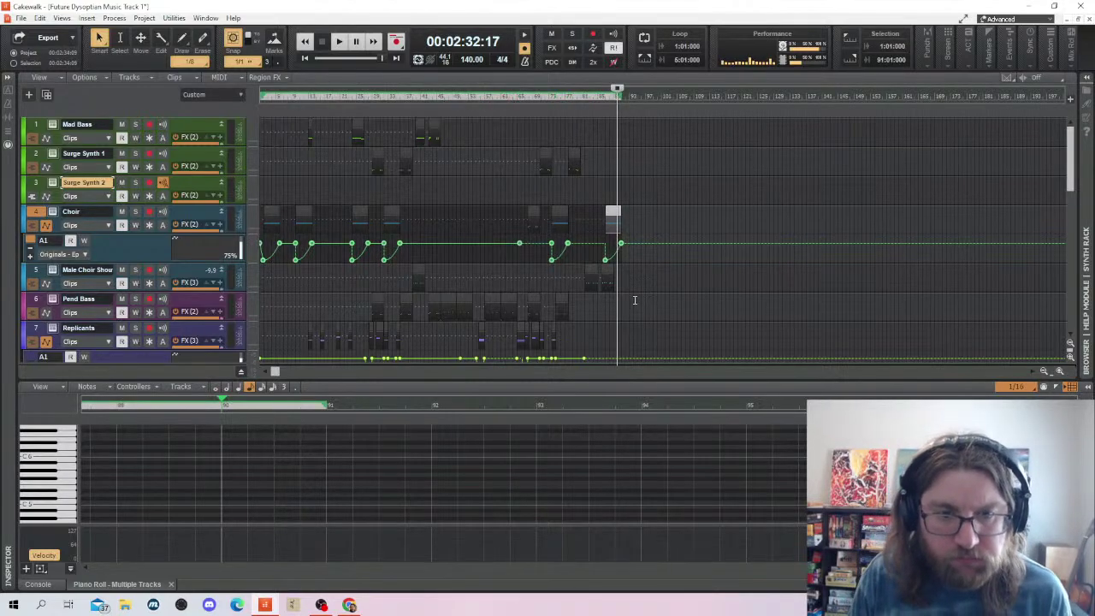
Trim the end of the last Perc High clip slightly, just after measure 89
scroll(635, 300, down, 6)
click(616, 130)
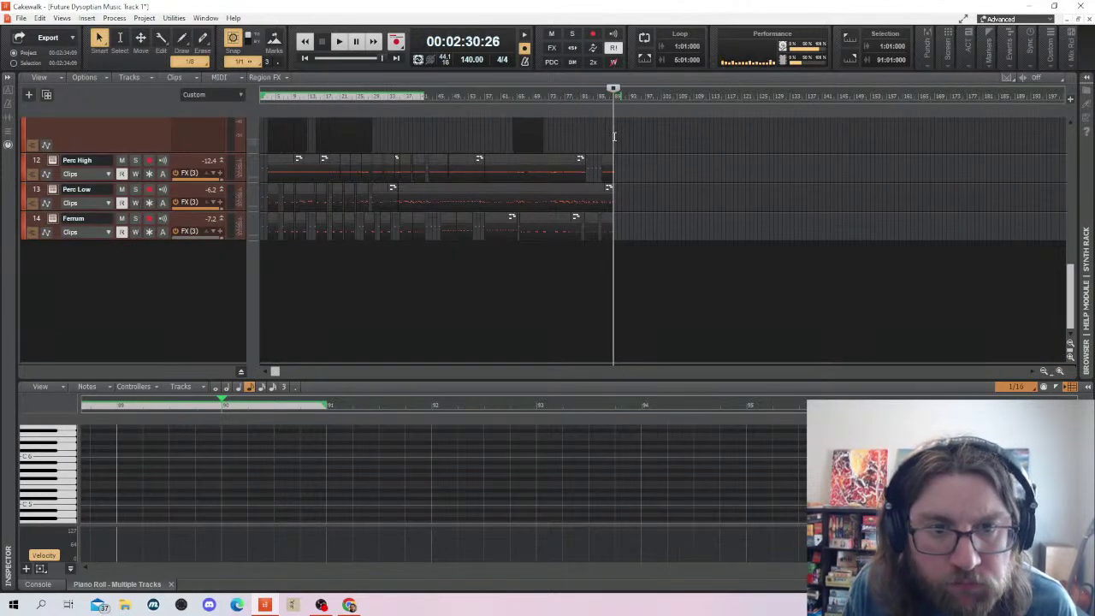
scroll(645, 201, up, 4)
scroll(646, 281, down, 4)
scroll(632, 268, up, 4)
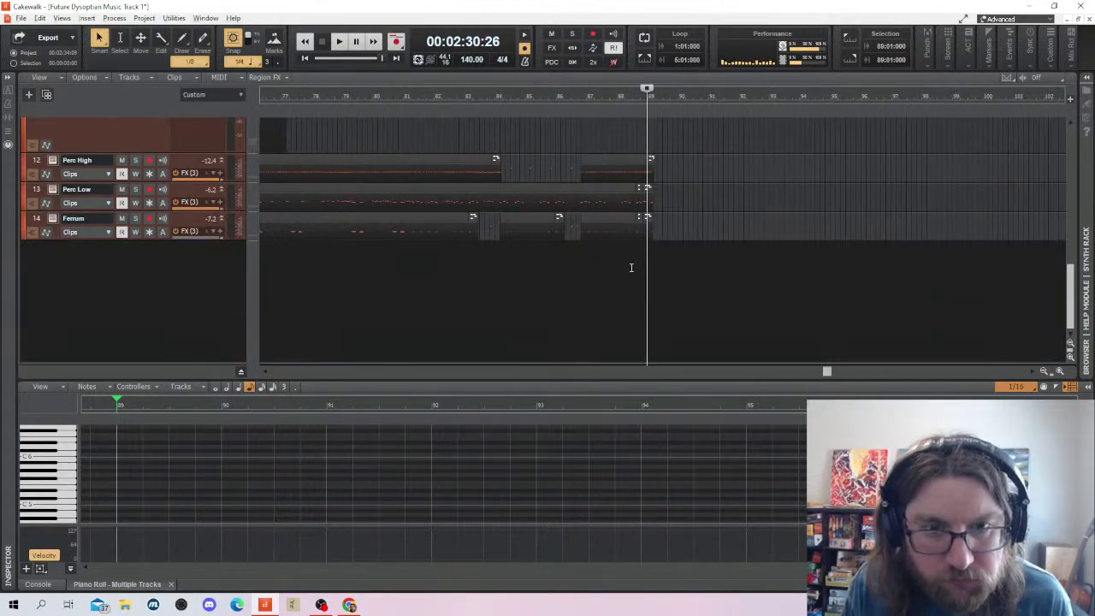
scroll(687, 222, up, 3)
scroll(676, 282, down, 1)
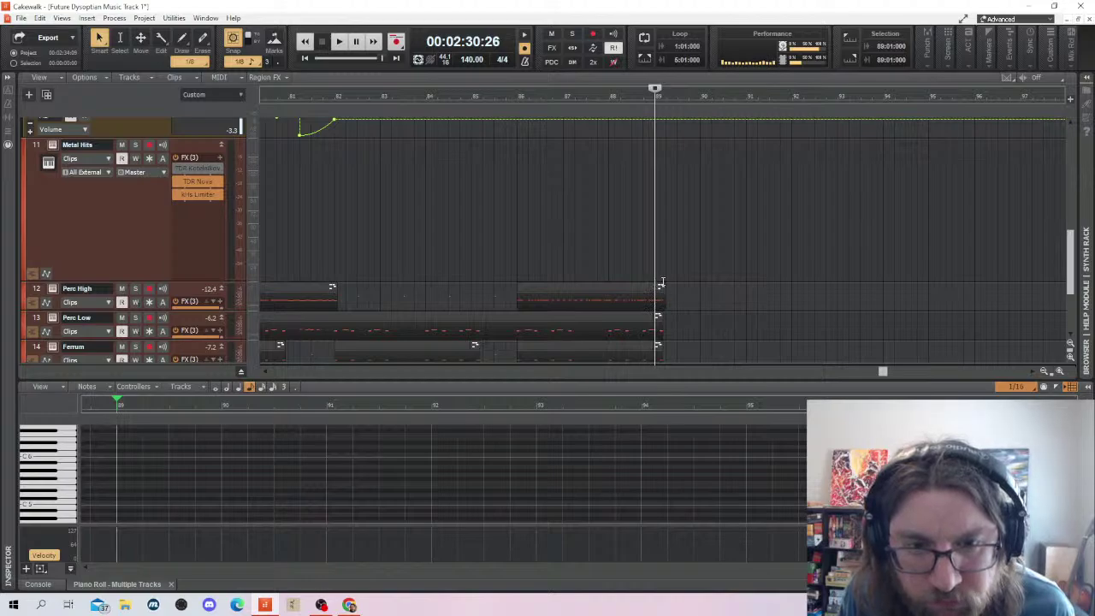
key(space)
key(space)
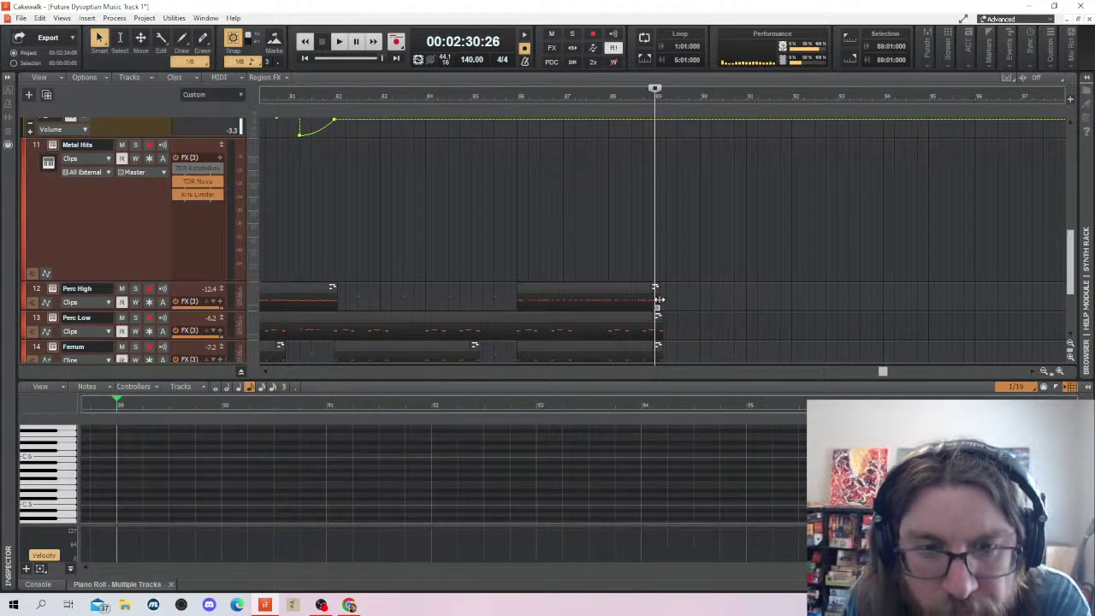
Inspect the final notes around measure 89 in the Perc High and Perc Low clips
double_click(658, 299)
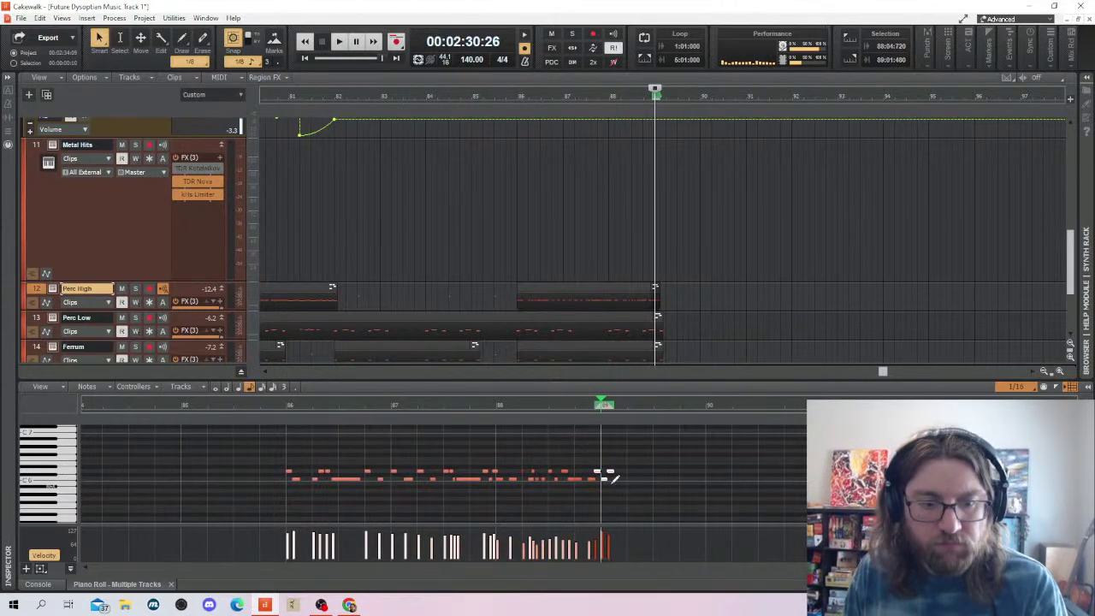
double_click(650, 324)
drag(625, 452, 605, 501)
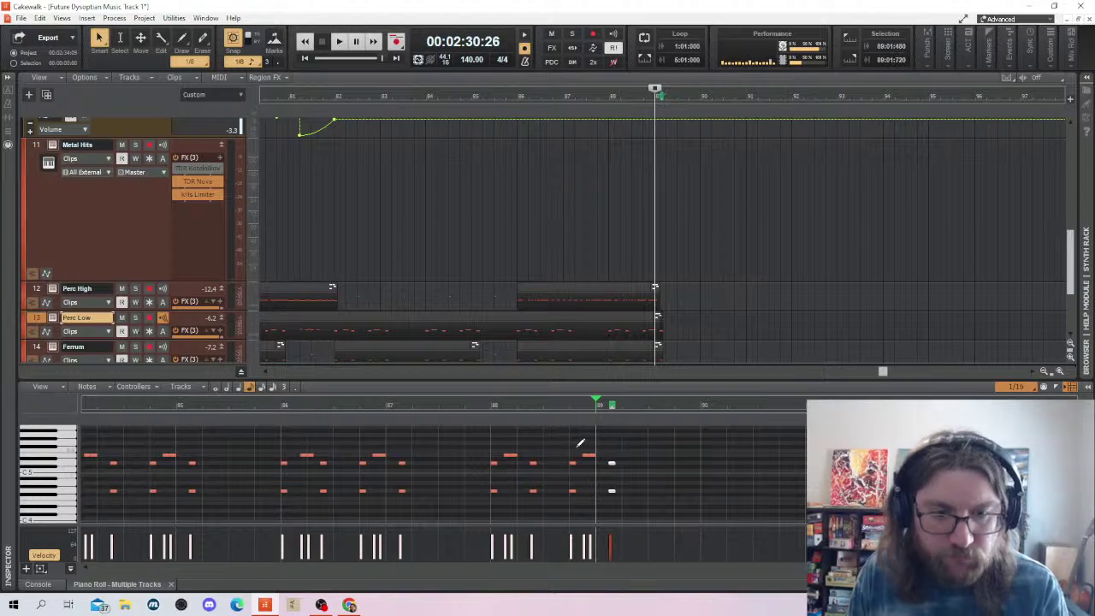
click(636, 443)
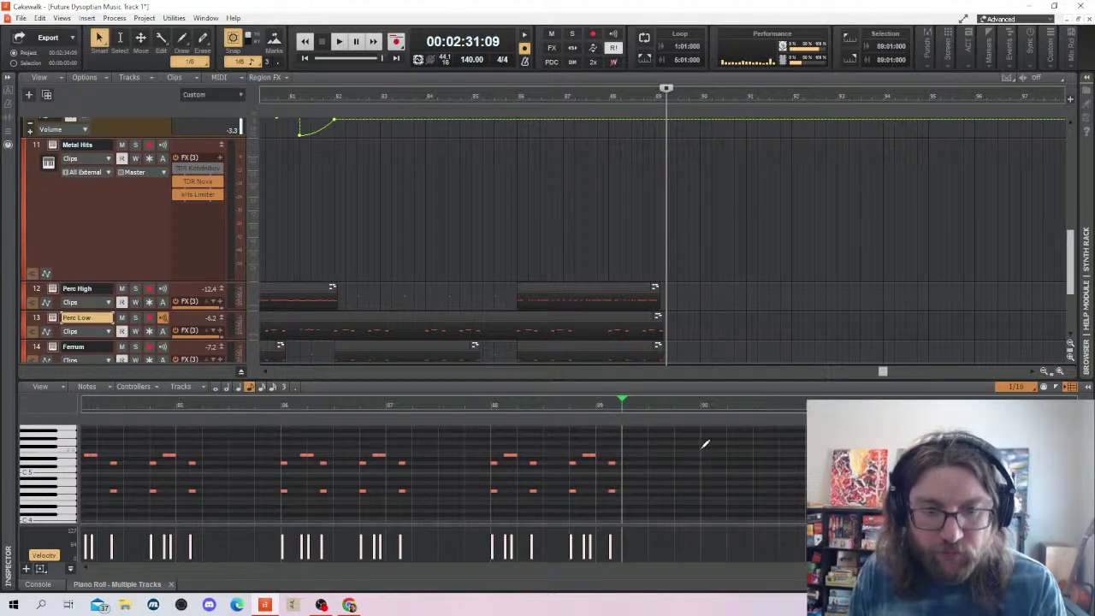
Copy the Aperture and Dive clips with their volume ramps from measure 81 to measure 89 and play the ending
scroll(674, 251, up, 3)
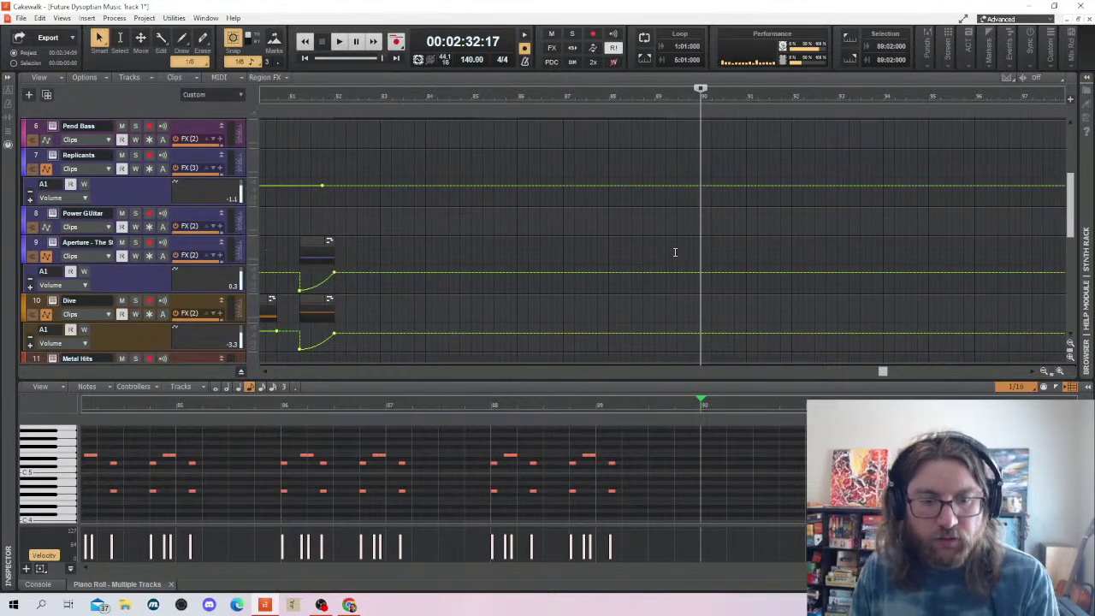
scroll(678, 252, down, 2)
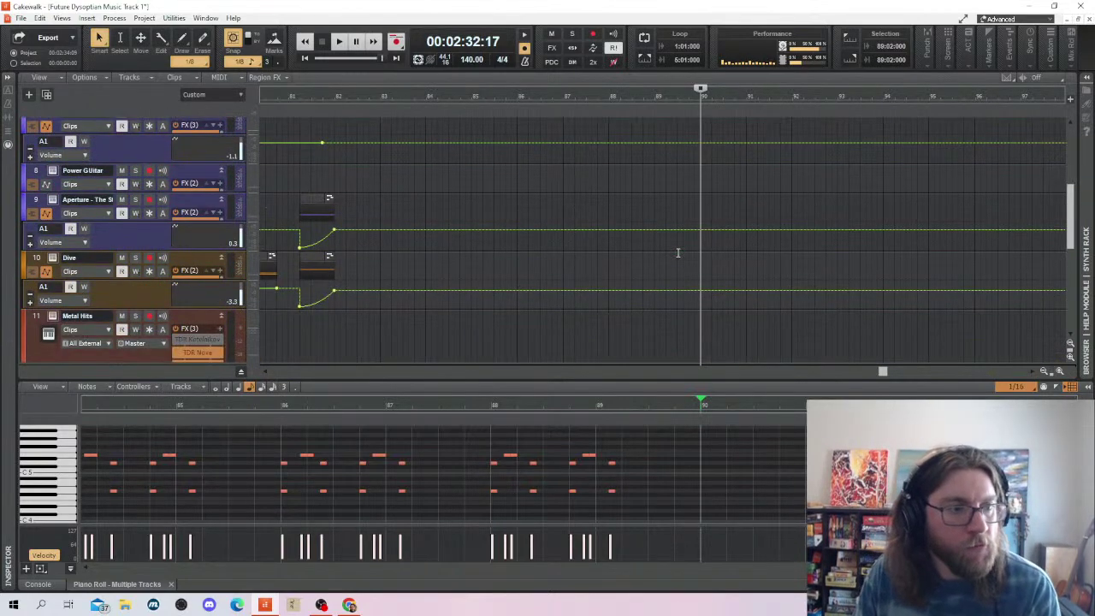
click(306, 203)
ctrl+click(315, 259)
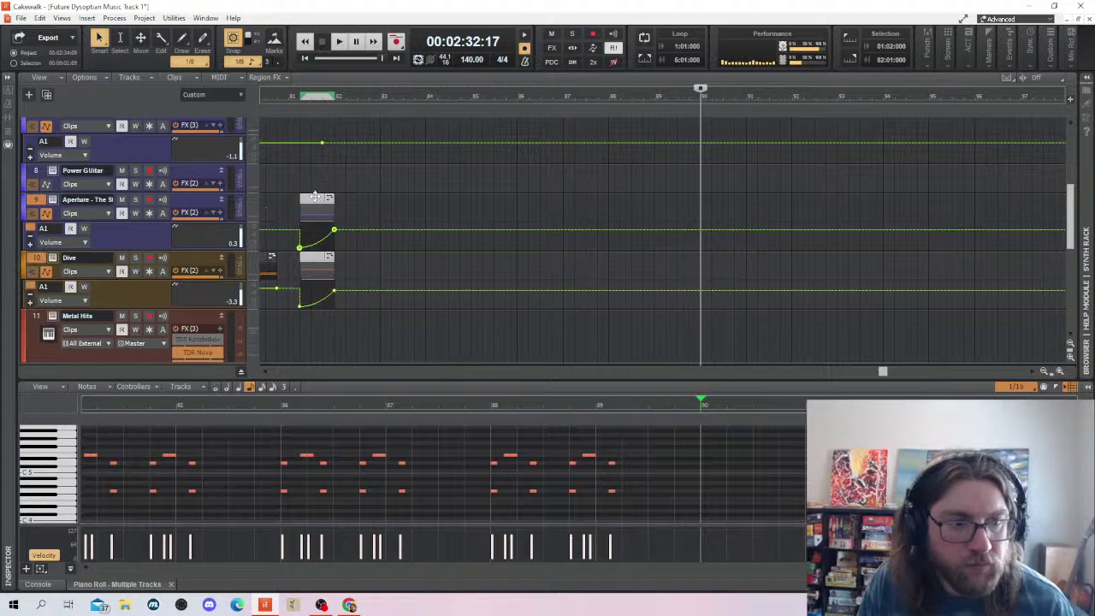
drag(315, 198, 683, 203)
click(773, 282)
key(space)
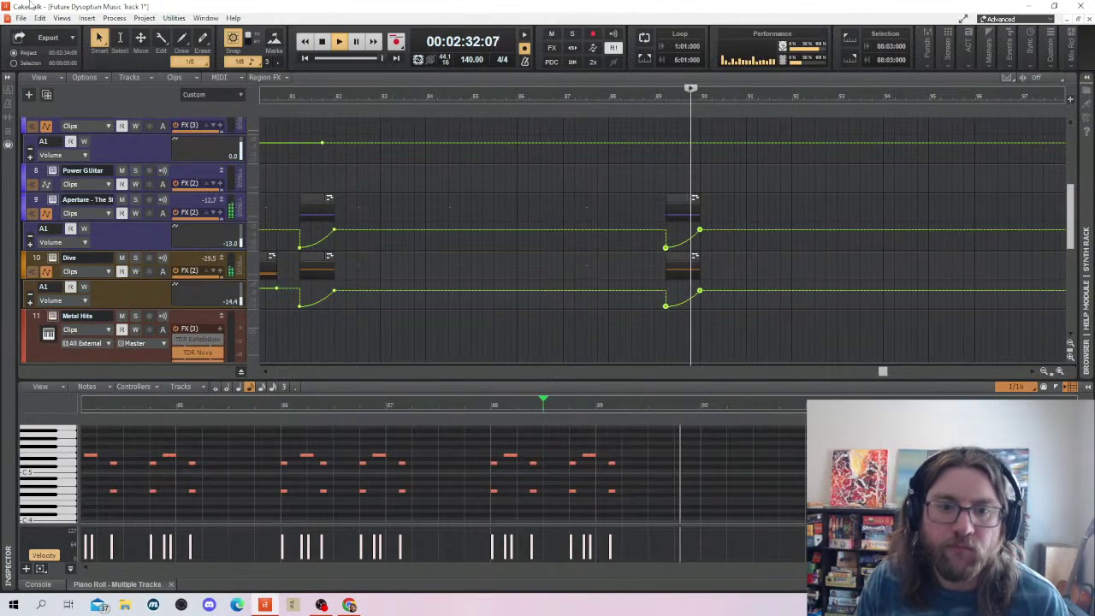
Shorten the two notes in the last Choir clip from their starts so both begin just after measure 90
scroll(707, 198, up, 6)
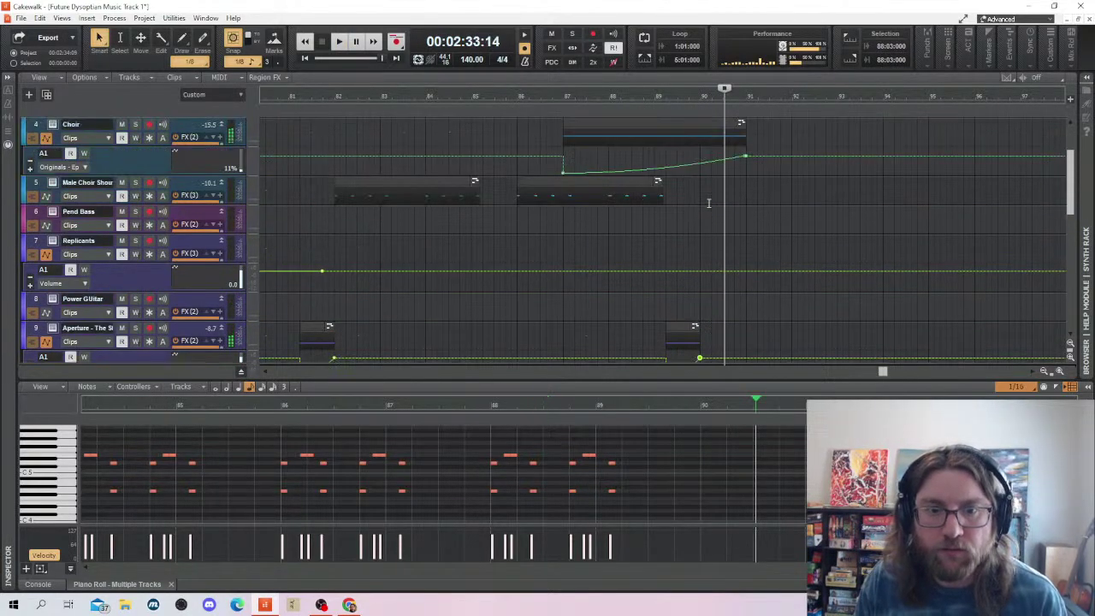
mouse_move(664, 213)
mouse_down()
mouse_move(862, 218)
mouse_move(660, 223)
mouse_up()
mouse_move(566, 224)
mouse_down()
mouse_move(710, 237)
mouse_move(567, 230)
mouse_up()
click(587, 200)
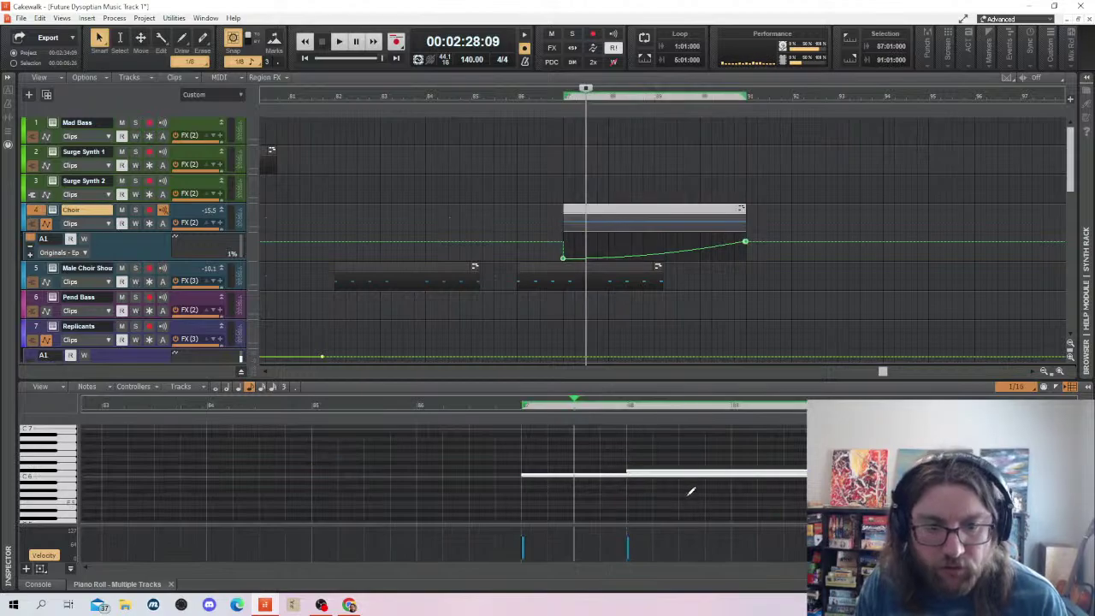
click(689, 491)
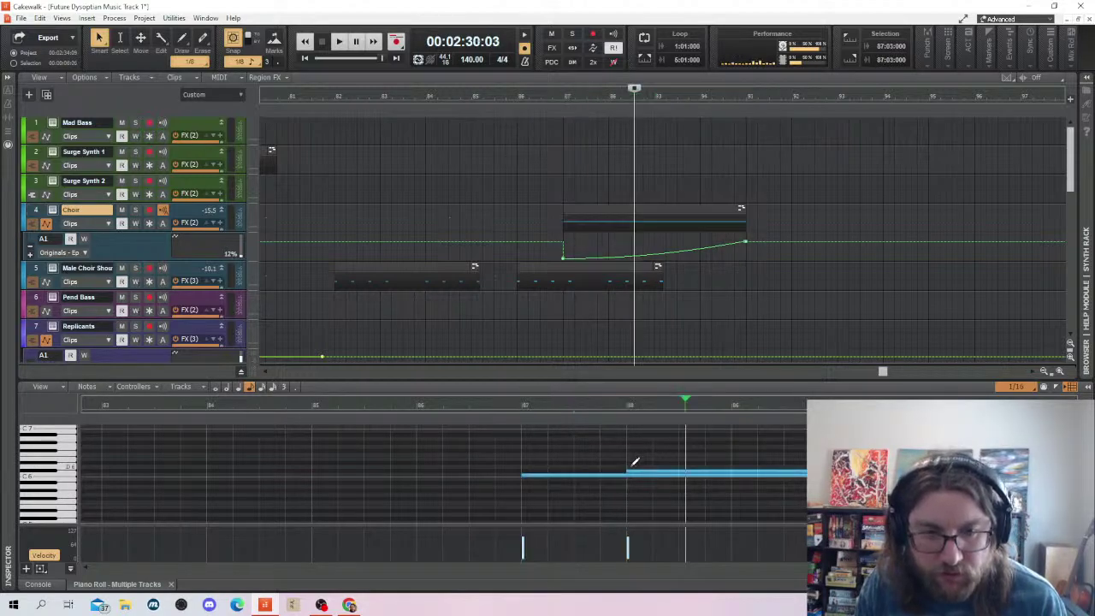
click(629, 470)
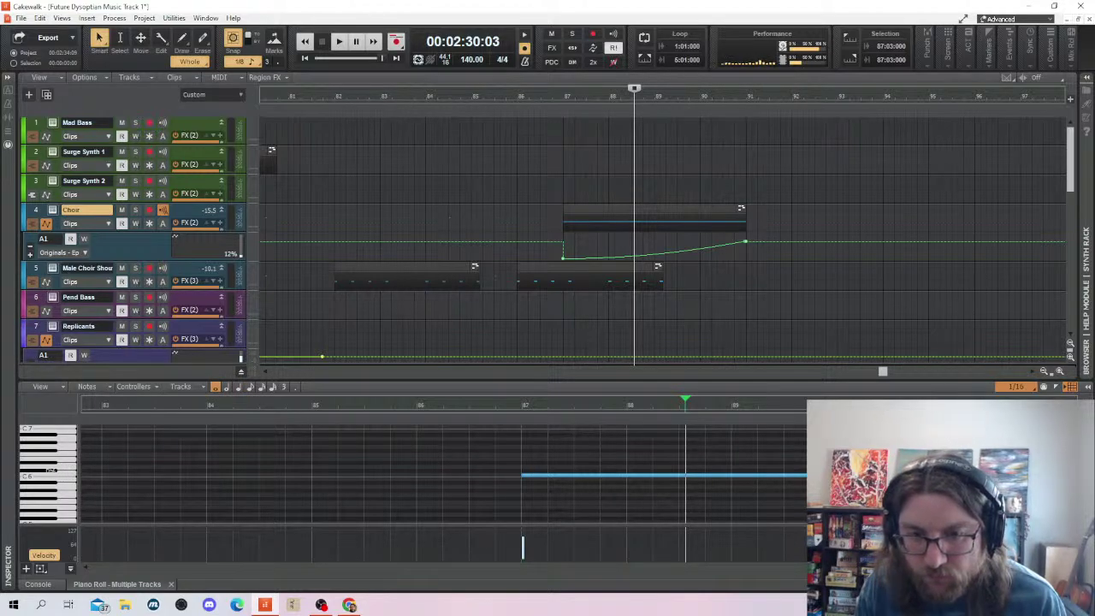
click(524, 476)
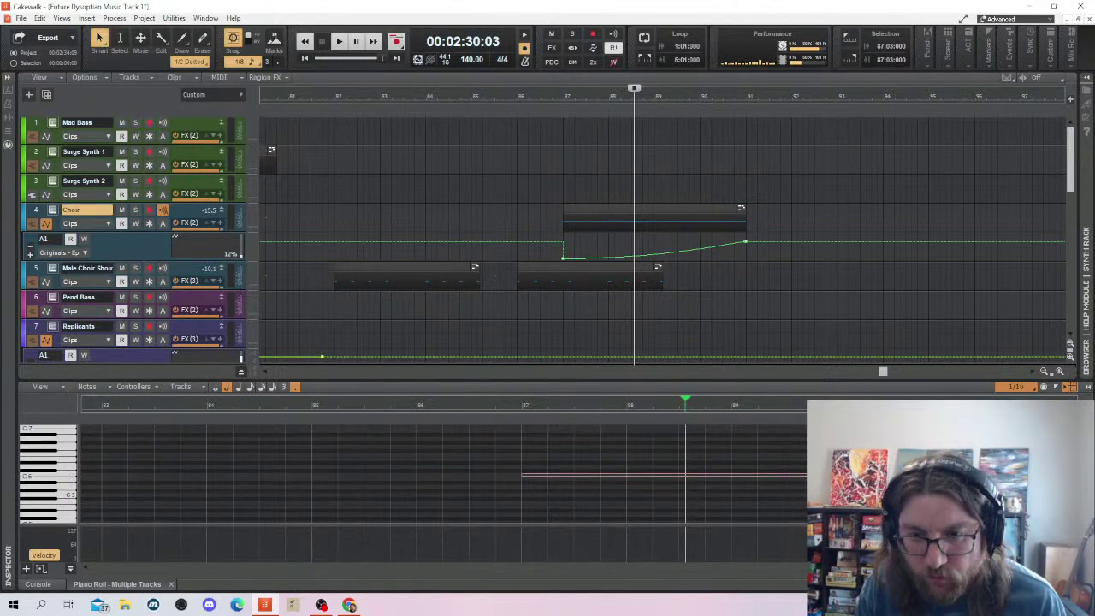
key(Delete)
Move the start of the Choir automation ramp to just after measure 90 and play the ending
drag(563, 257, 711, 258)
click(542, 191)
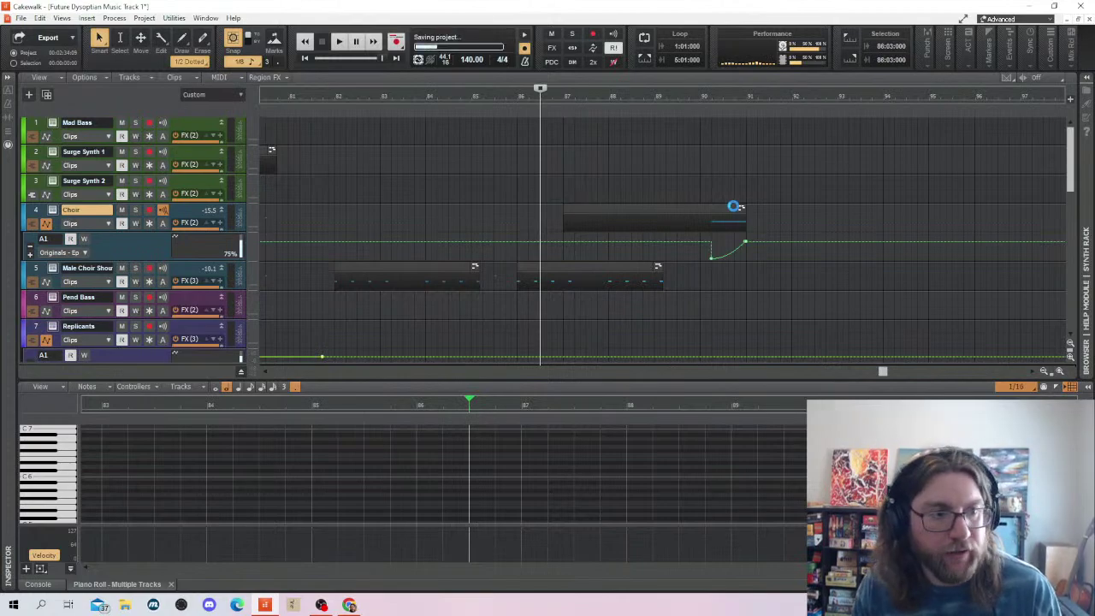
scroll(790, 247, down, 5)
key(space)
scroll(839, 264, up, 5)
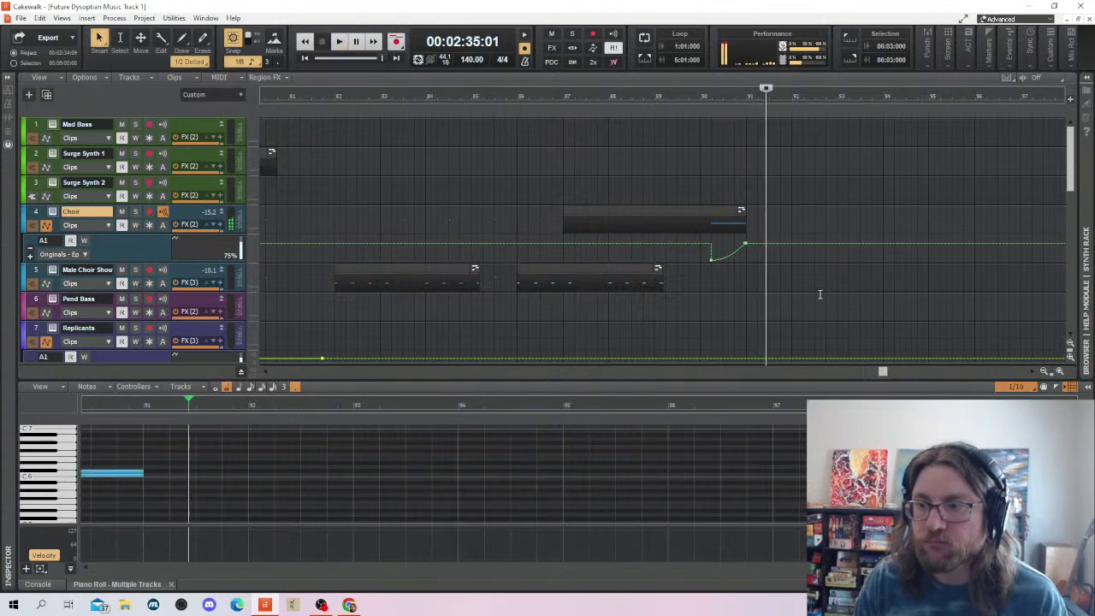
scroll(847, 330, down, 3)
scroll(809, 298, up, 3)
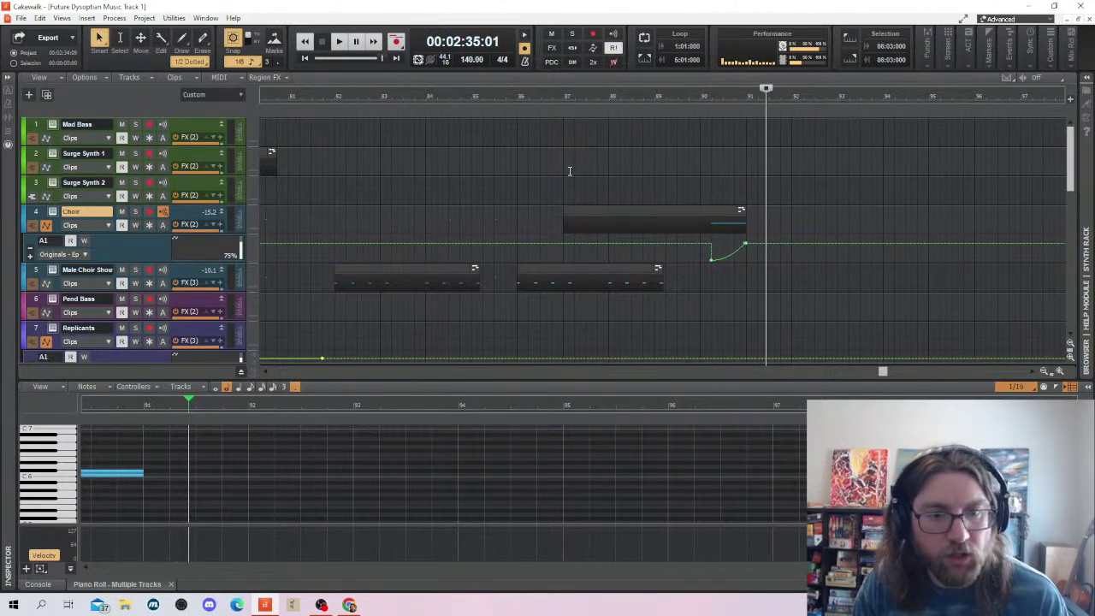
key(space)
scroll(750, 288, down, 3)
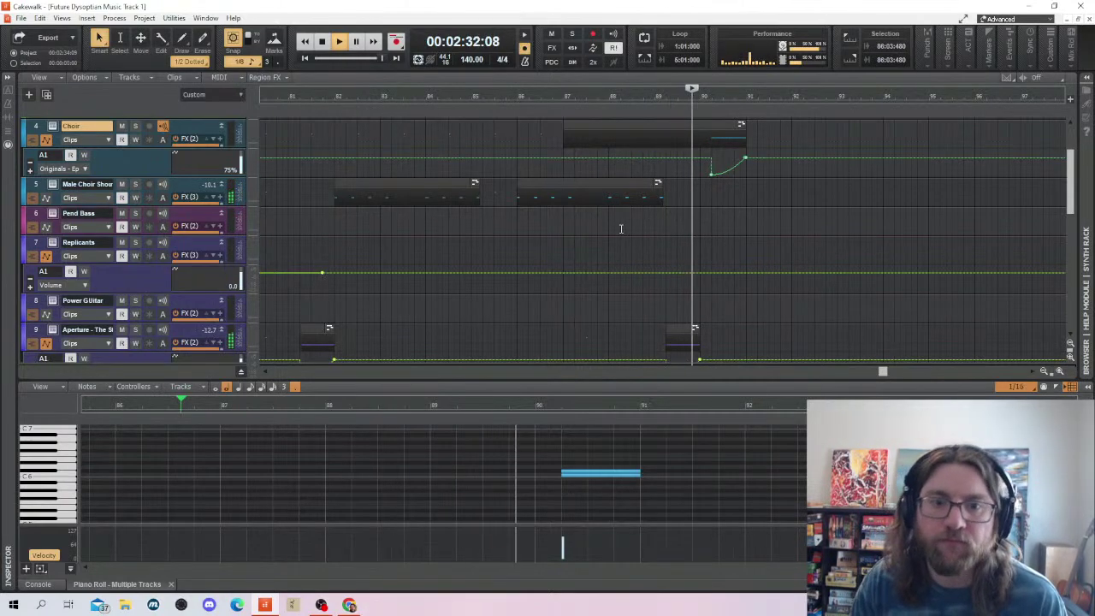
scroll(751, 251, up, 3)
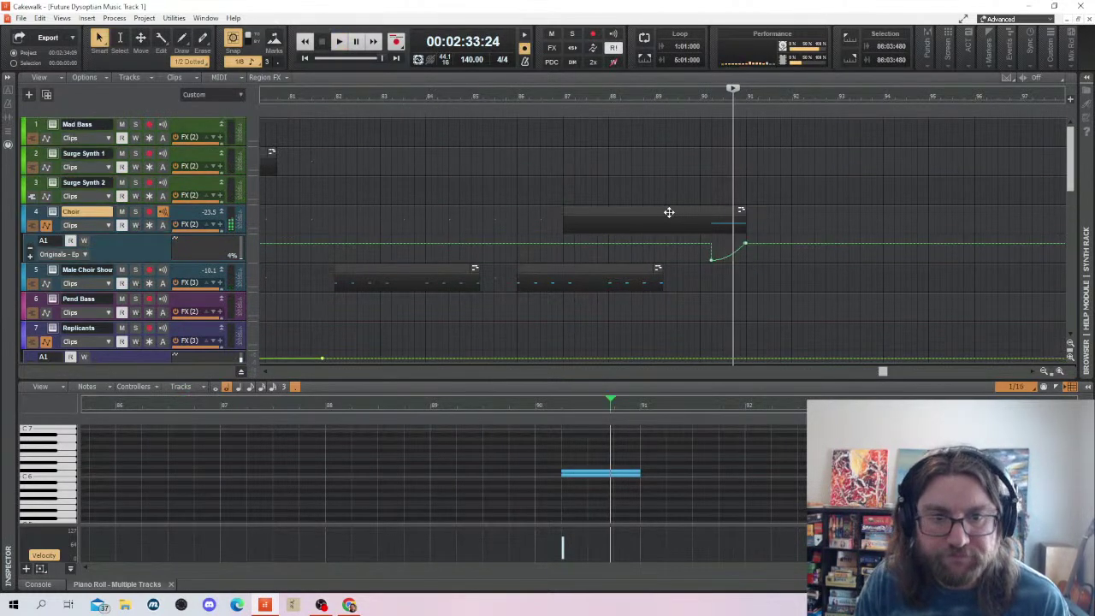
Trim the start of the last Choir clip to measure 89, move it one measure earlier with its ramp, and play it
drag(566, 223, 665, 224)
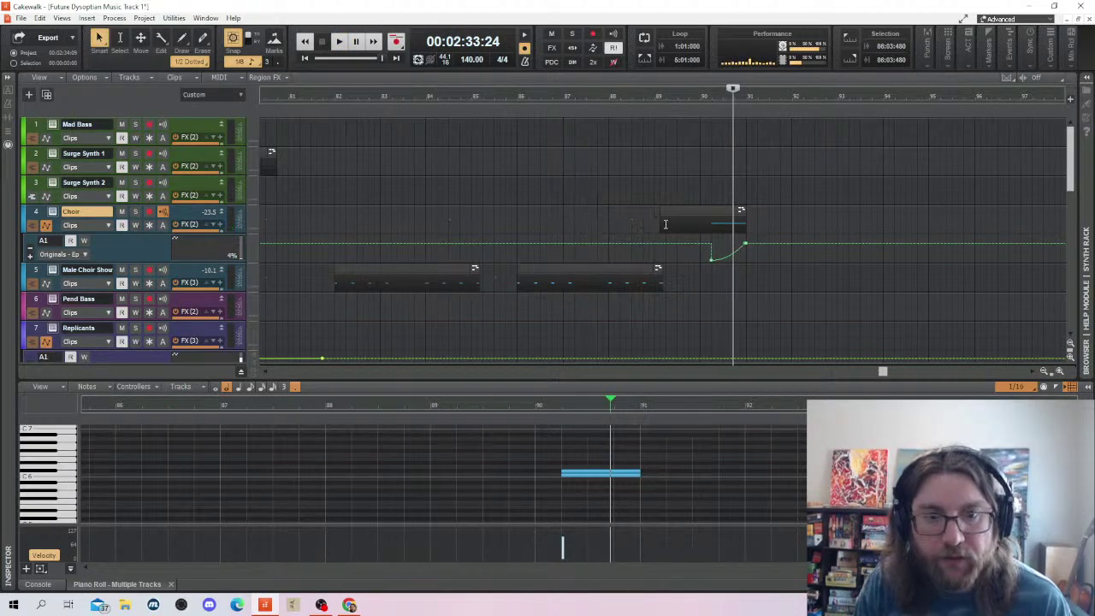
click(661, 224)
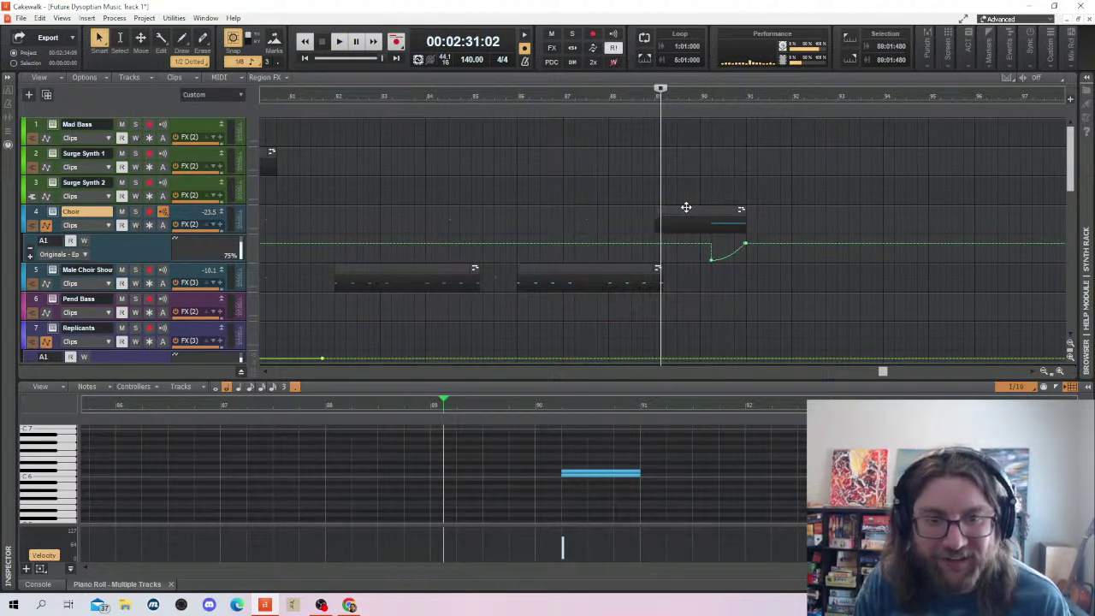
drag(686, 207, 641, 207)
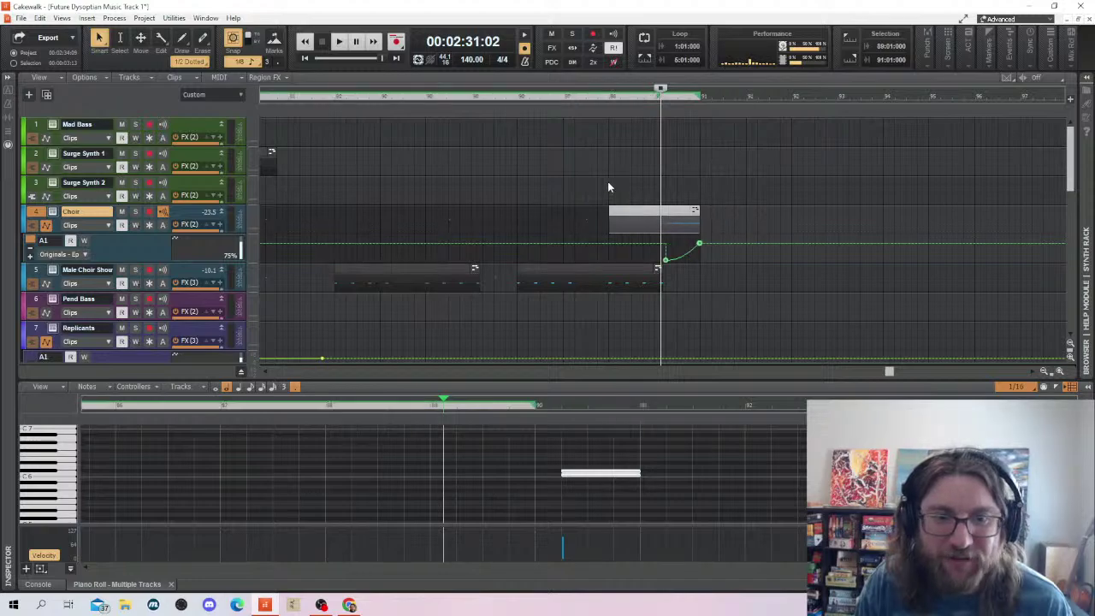
click(609, 186)
key(space)
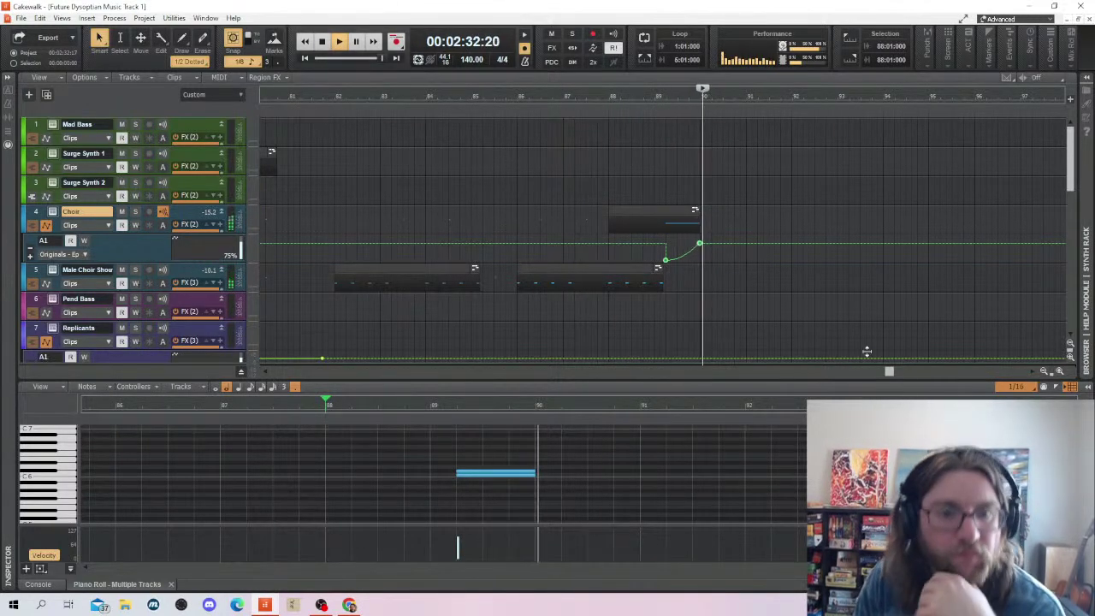
key(space)
Add Choir automation points at 0% before the final ramp and at a high level near measure 82, and play the ending
drag(654, 255, 644, 260)
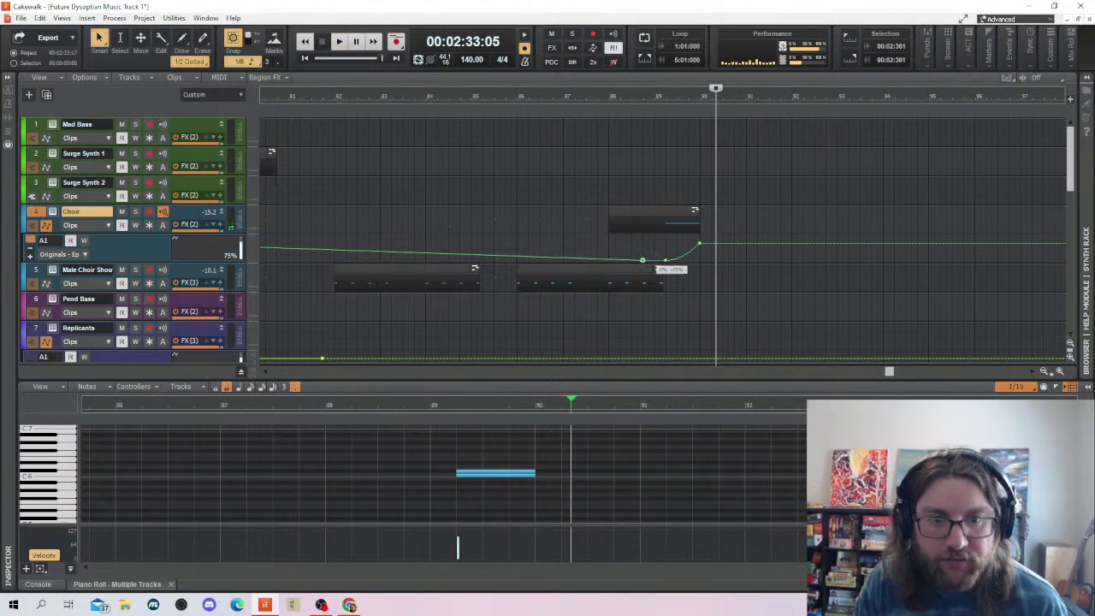
click(587, 184)
key(space)
key(space)
click(340, 247)
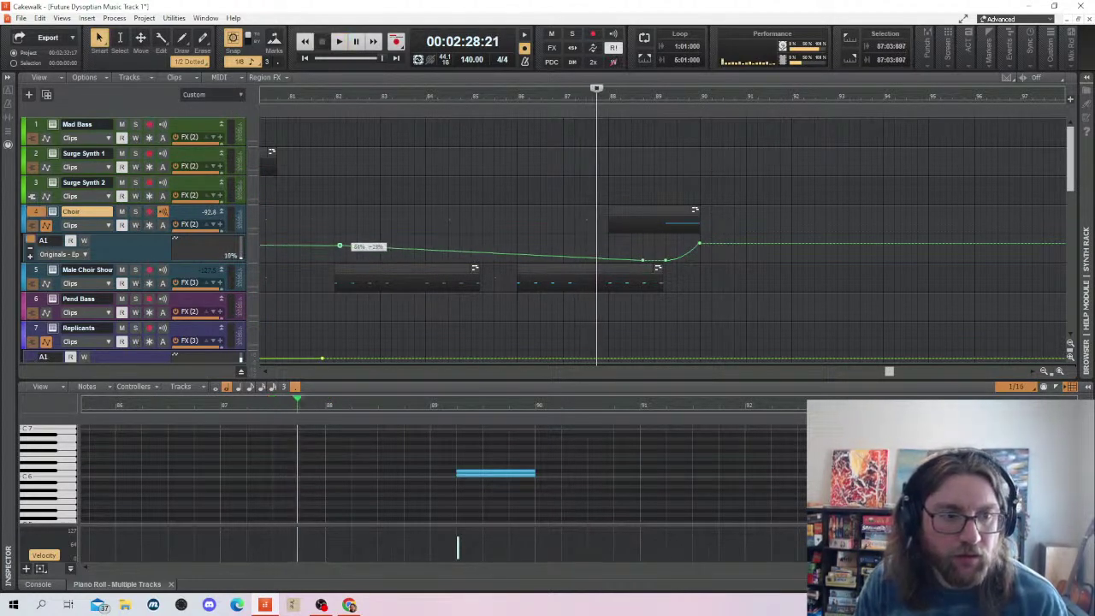
drag(339, 247, 340, 241)
key(space)
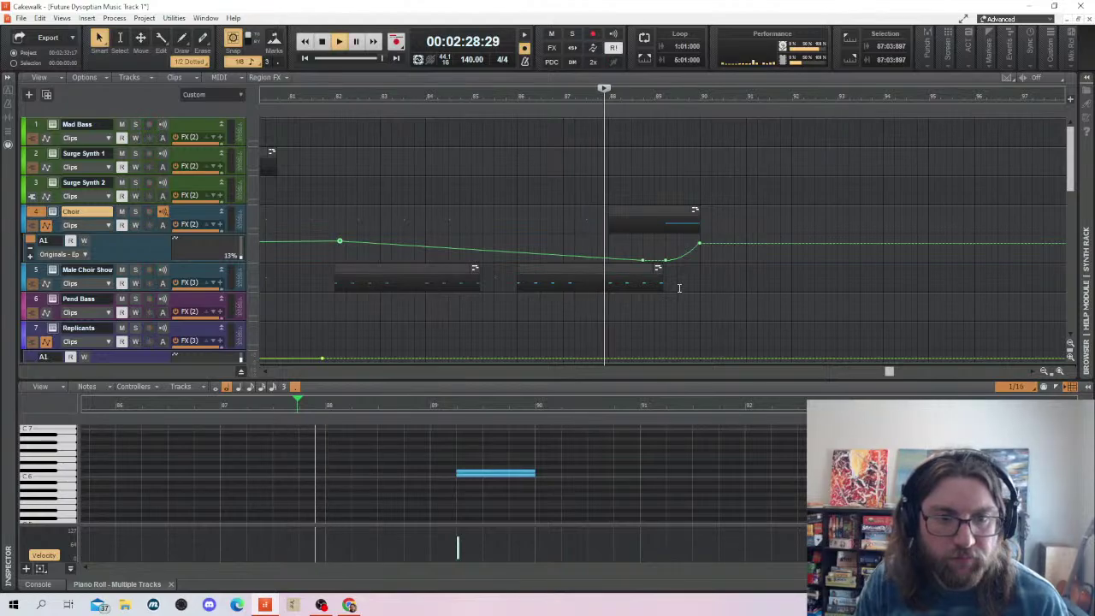
scroll(732, 271, down, 2)
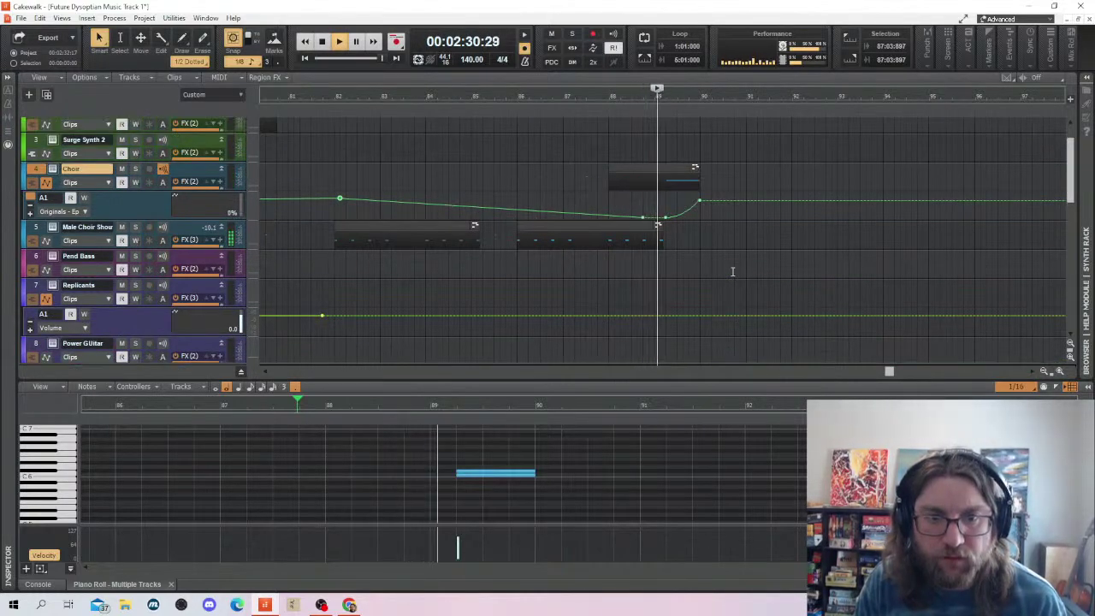
key(space)
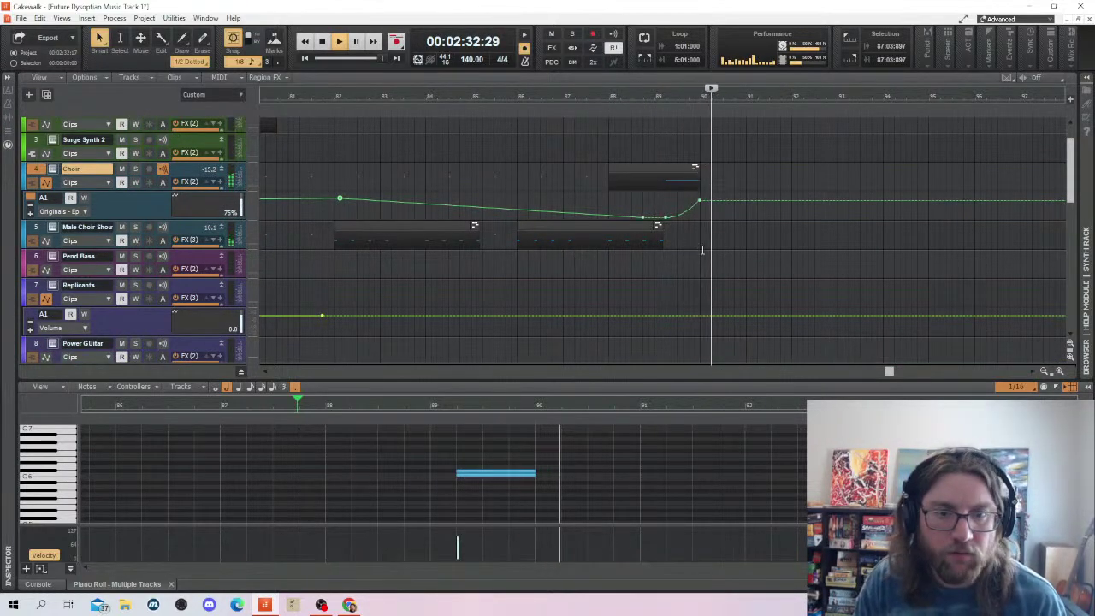
Drop the Aperture and Dive volume envelopes to -INF between measures 88 and 89, ahead of their last ramps, and play the ending
scroll(690, 278, down, 3)
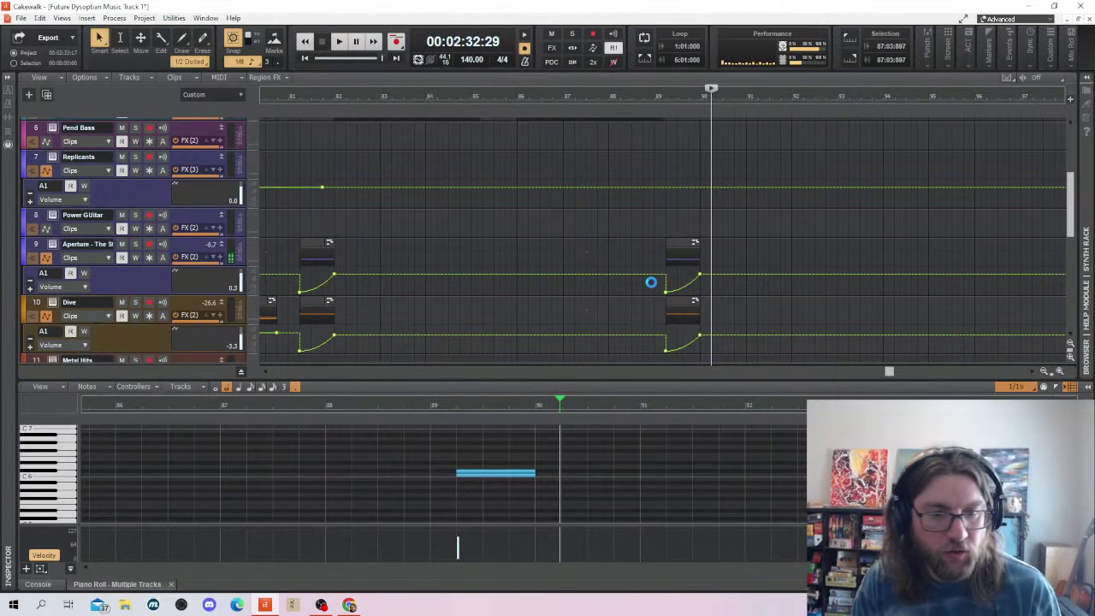
drag(631, 274, 631, 349)
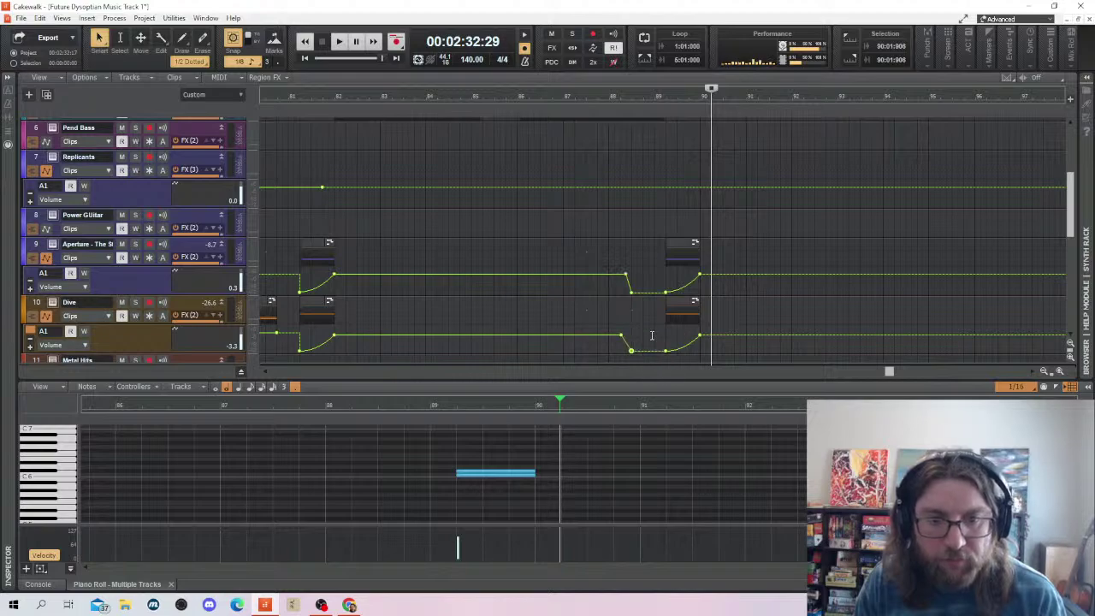
click(651, 332)
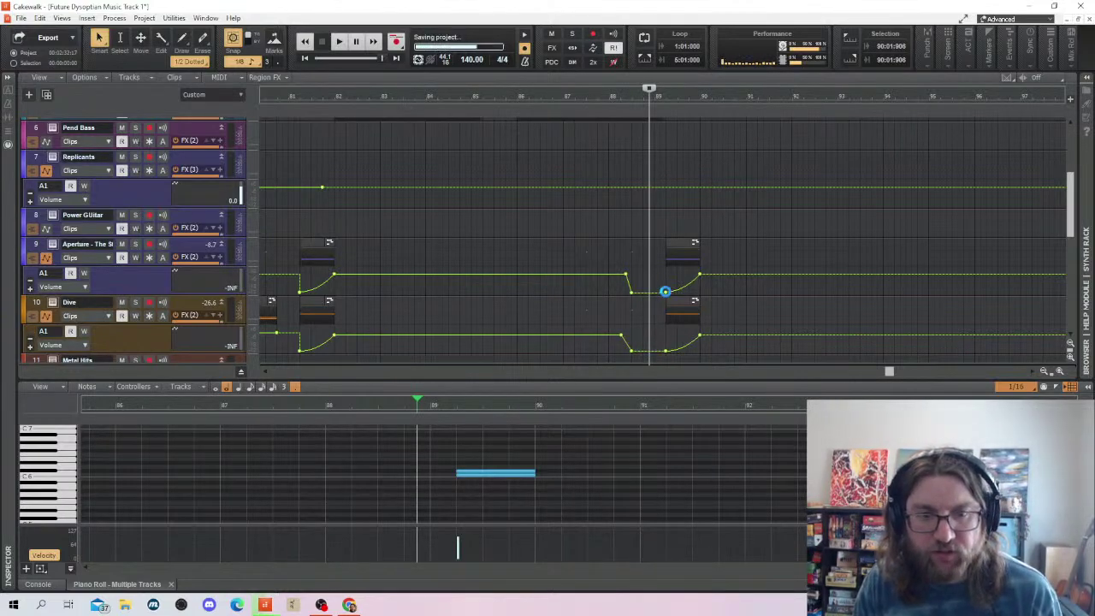
key(space)
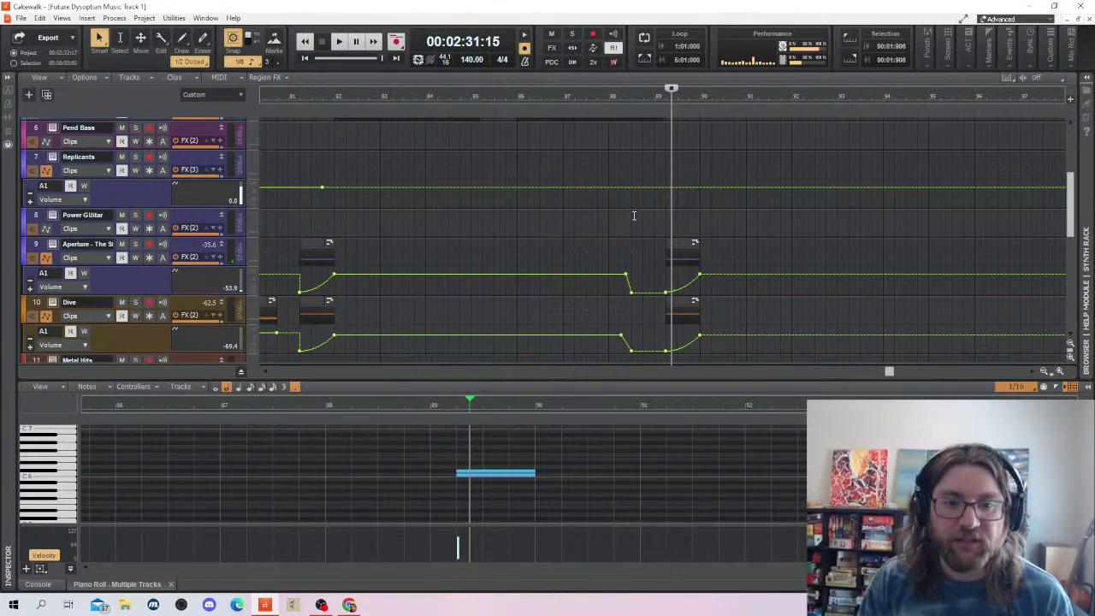
key(space)
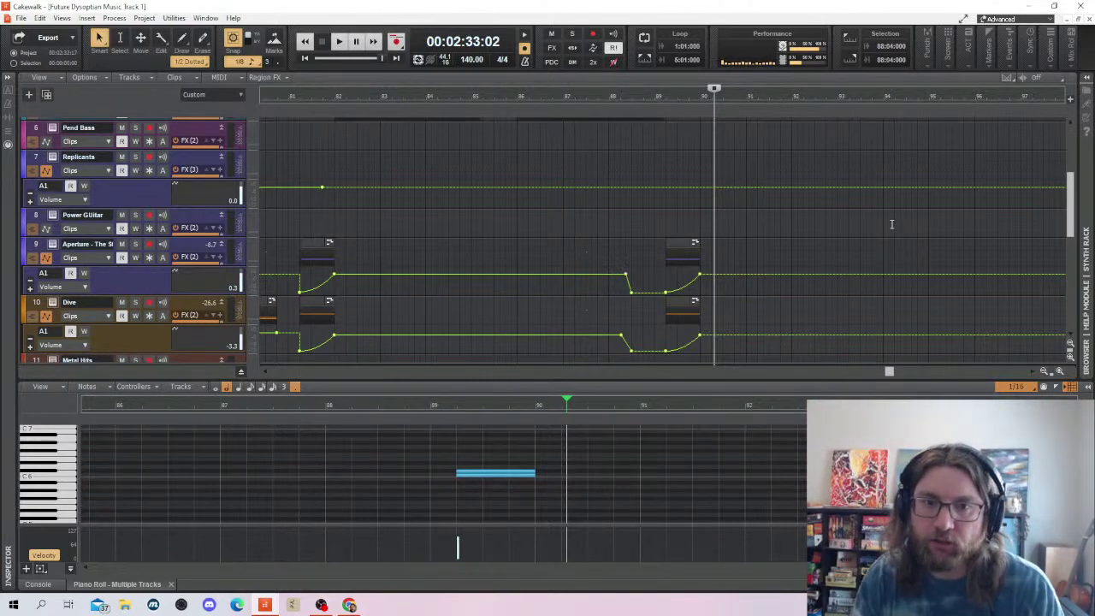
Add a Reverb send to the Ferrum track with its send level at about -19.6
scroll(910, 209, down, 3)
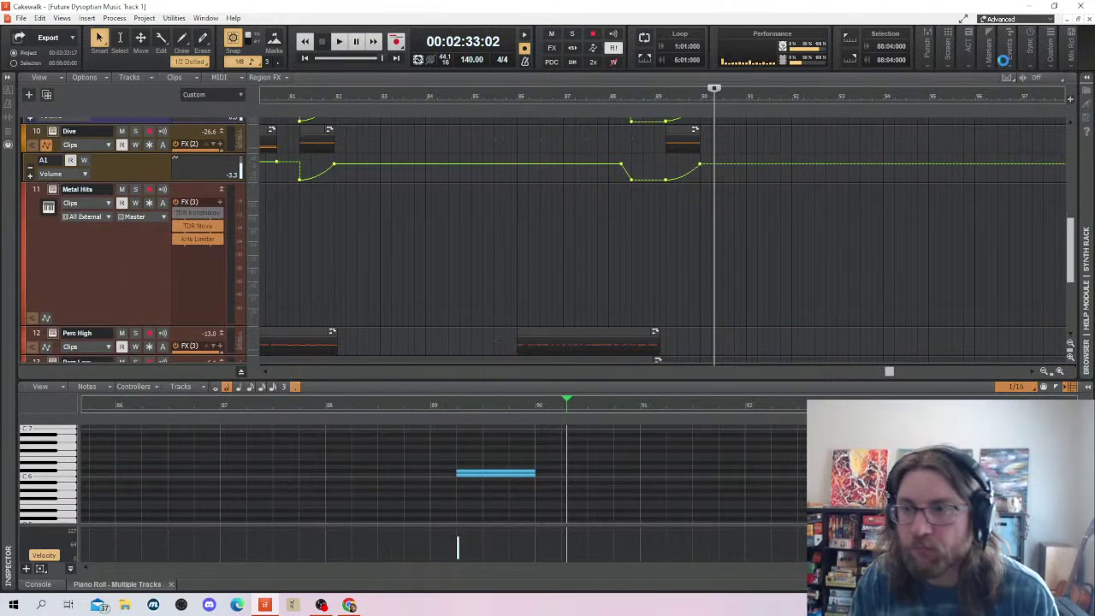
click(38, 584)
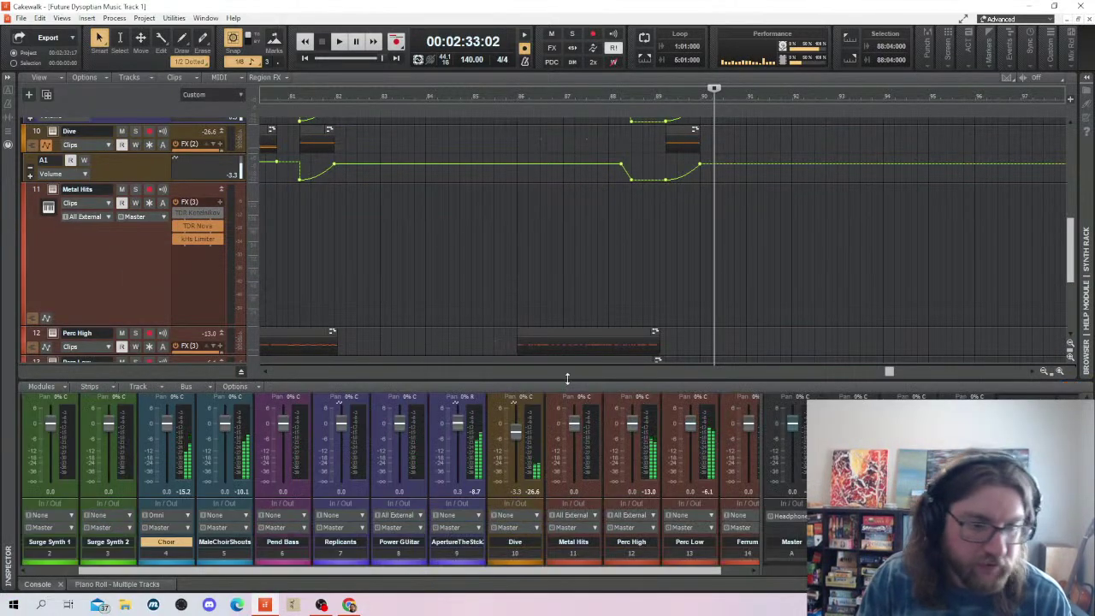
scroll(702, 513, up, 3)
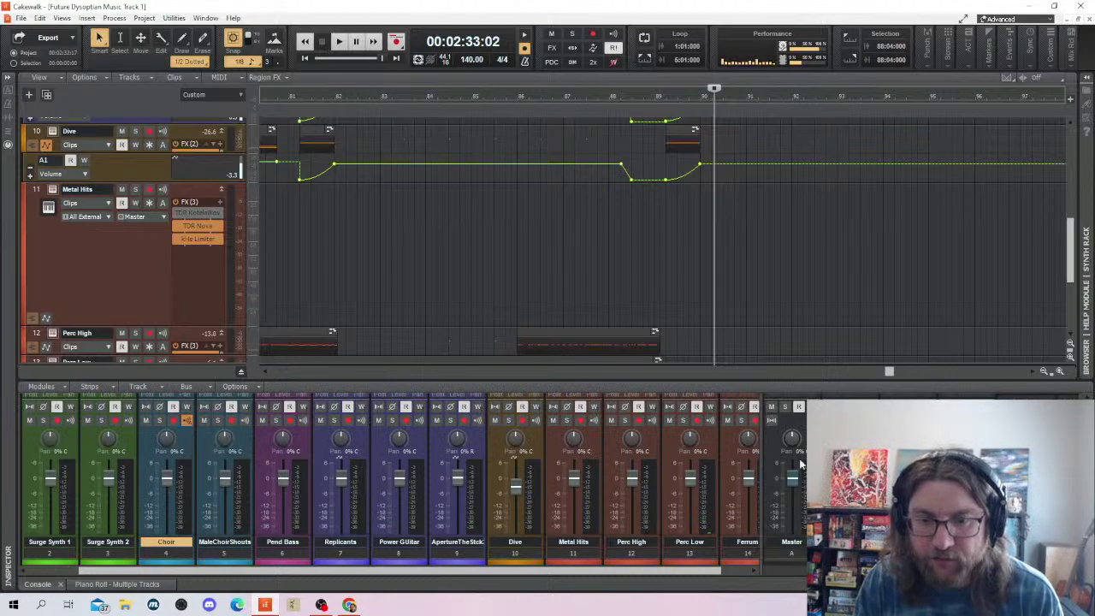
scroll(796, 465, up, 3)
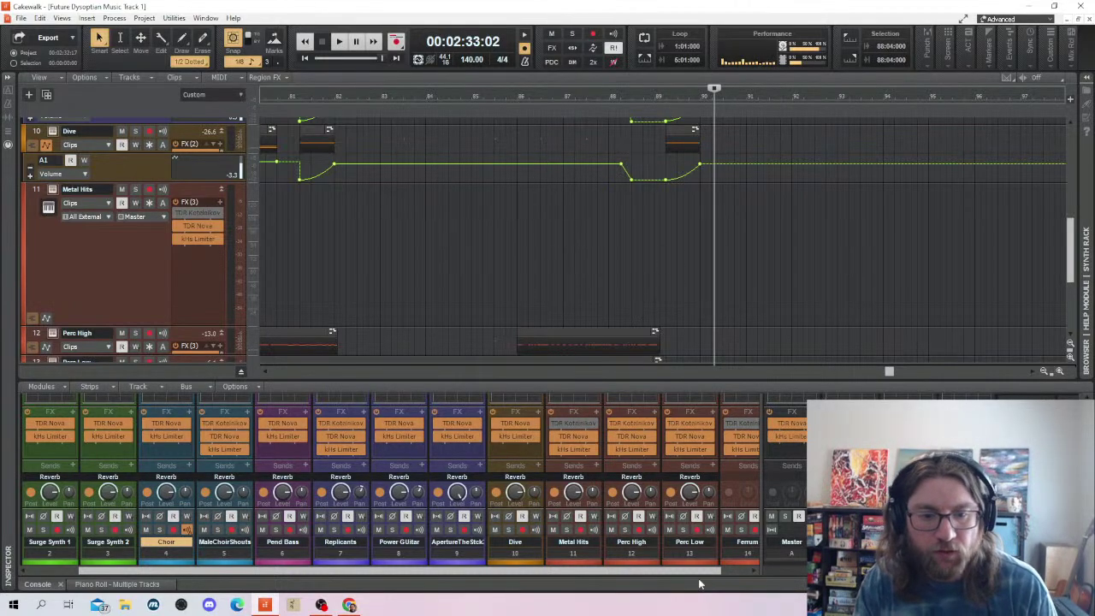
drag(699, 571, 730, 571)
click(717, 479)
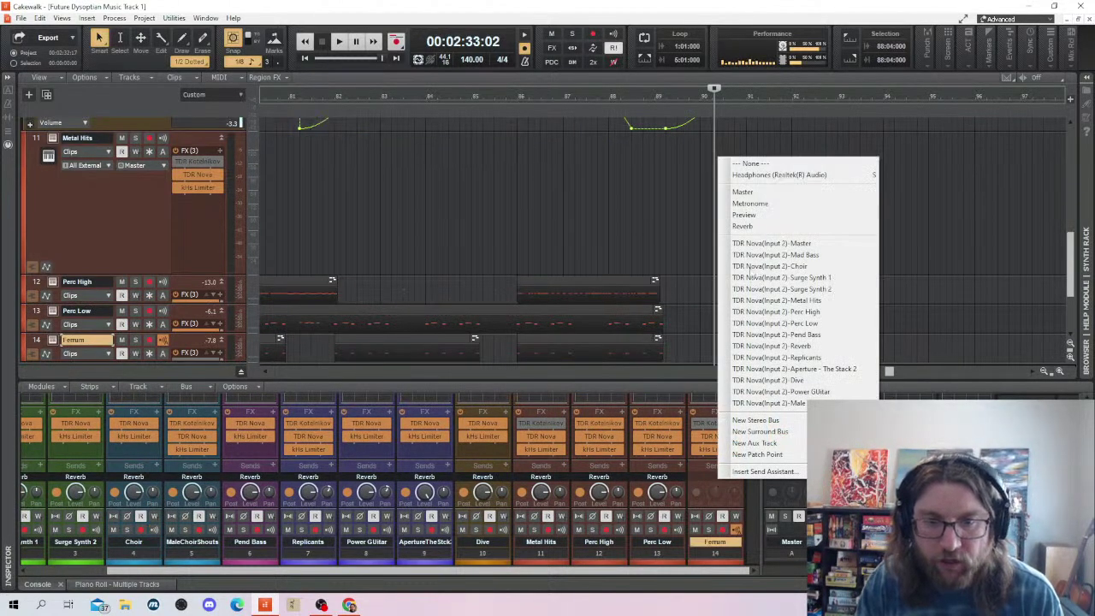
click(743, 226)
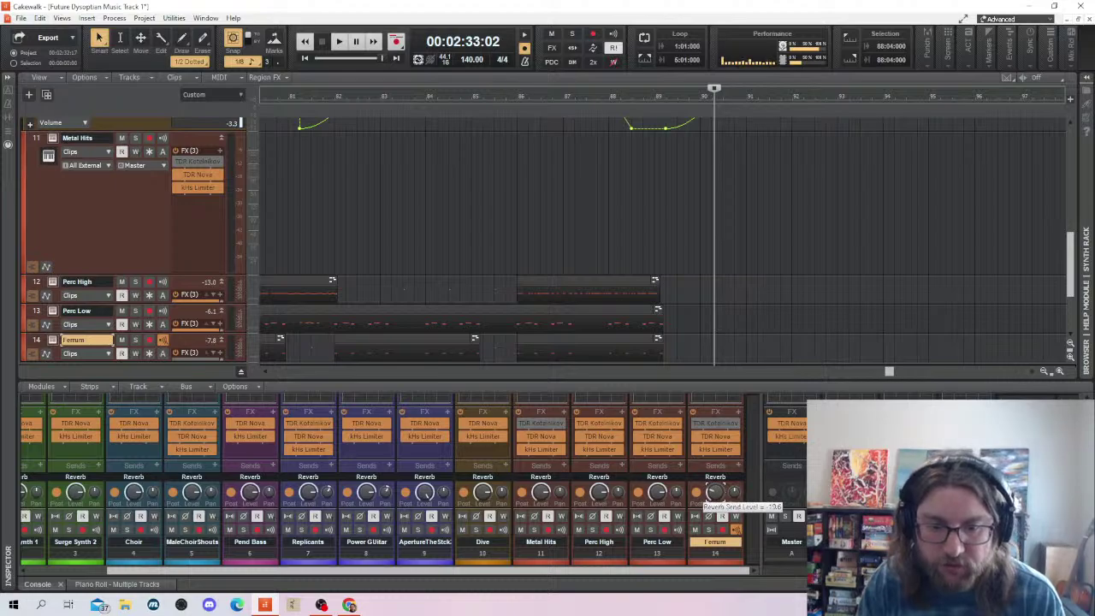
Play the arrangement from just before measure 82 through the ending to check the Ferrum reverb
scroll(218, 252, down, 1)
click(331, 214)
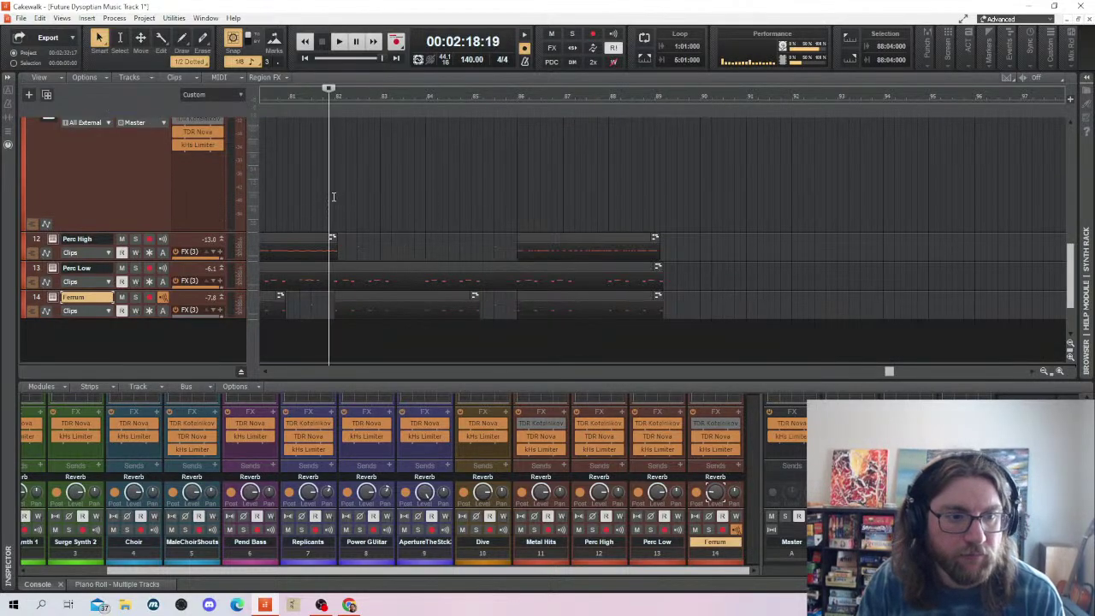
key(space)
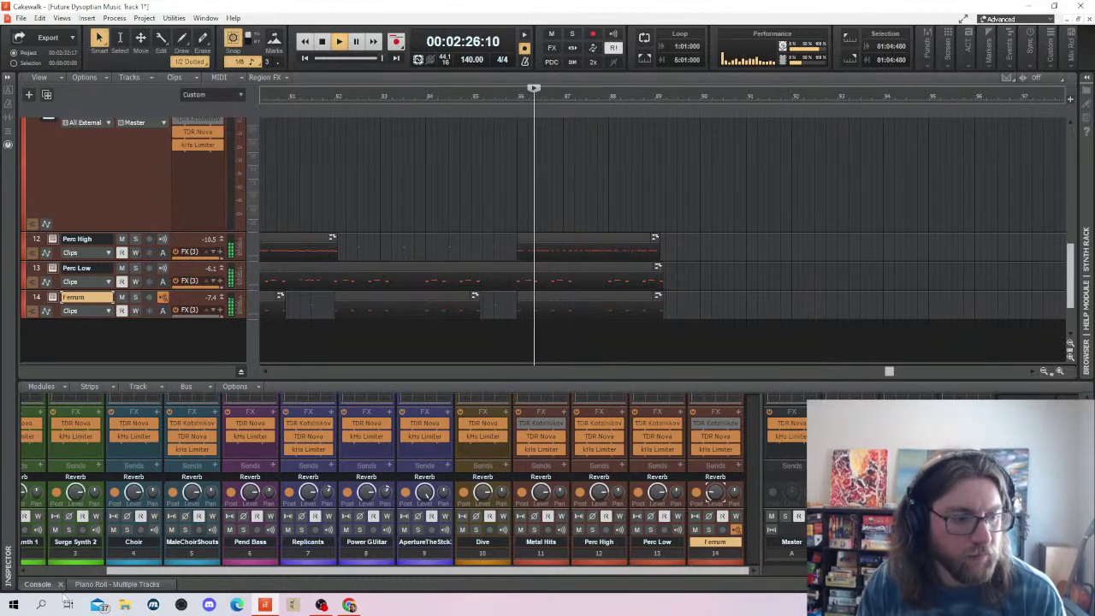
click(115, 586)
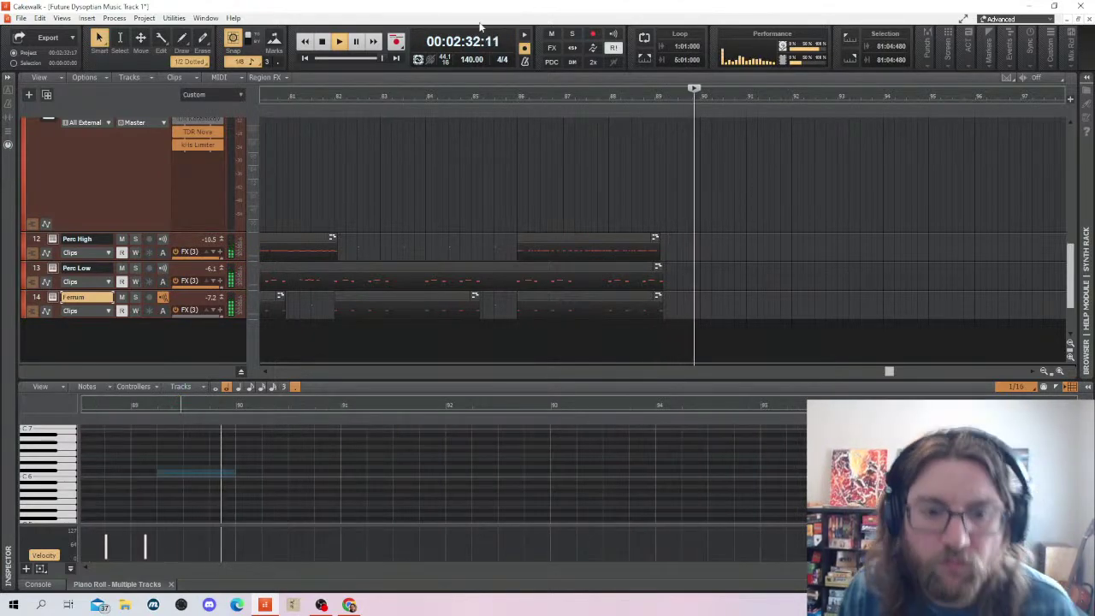
key(space)
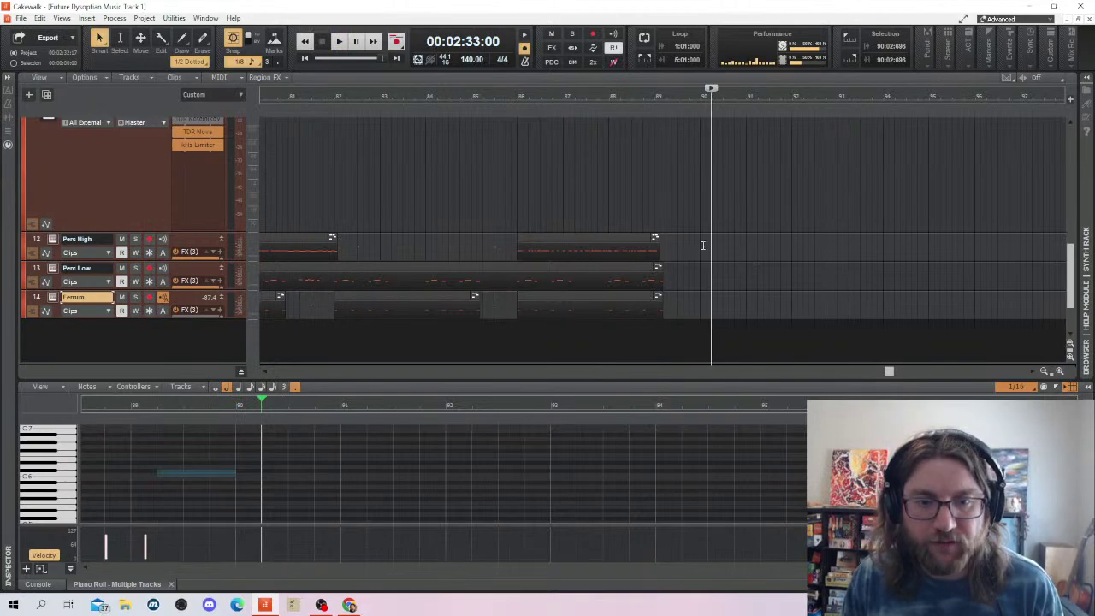
scroll(661, 217, down, 3)
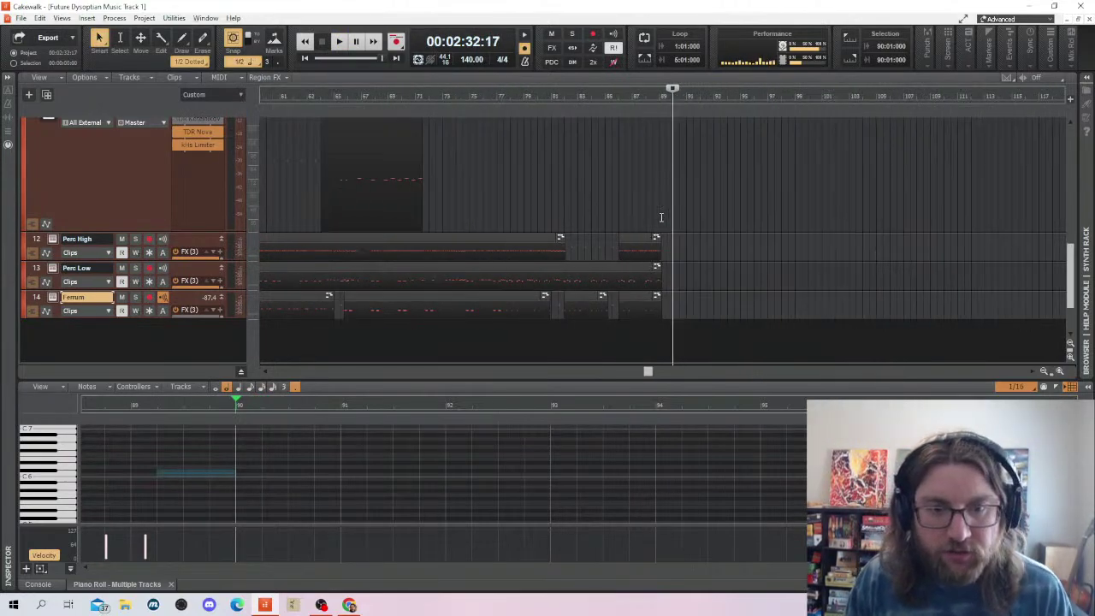
Copy the clips and automation of all tracks in the opening section from measure 2 to measure 19
drag(656, 373, 282, 373)
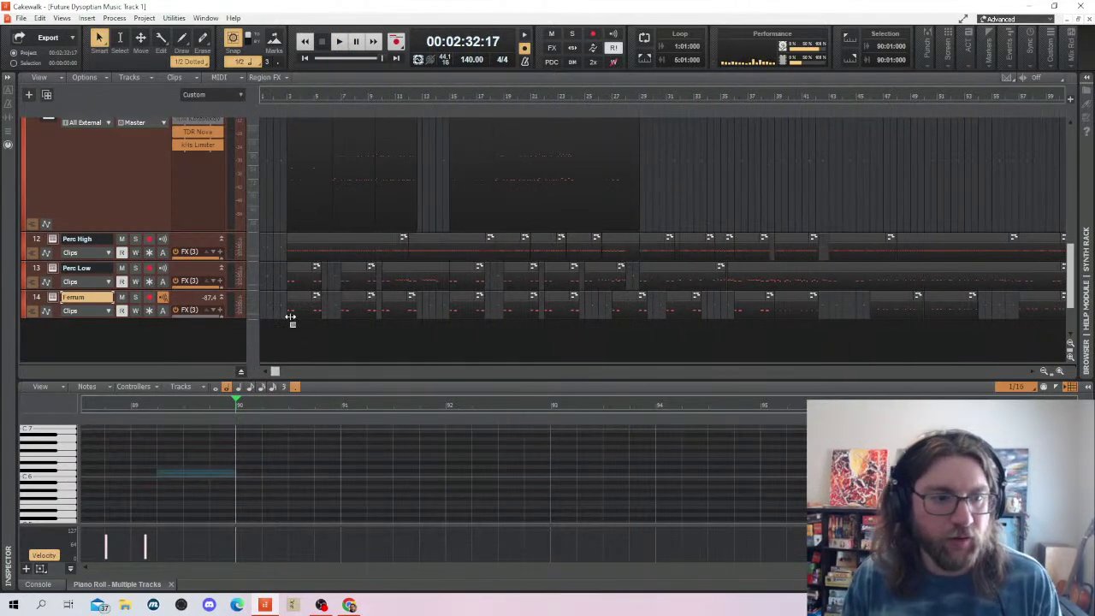
scroll(291, 318, up, 3)
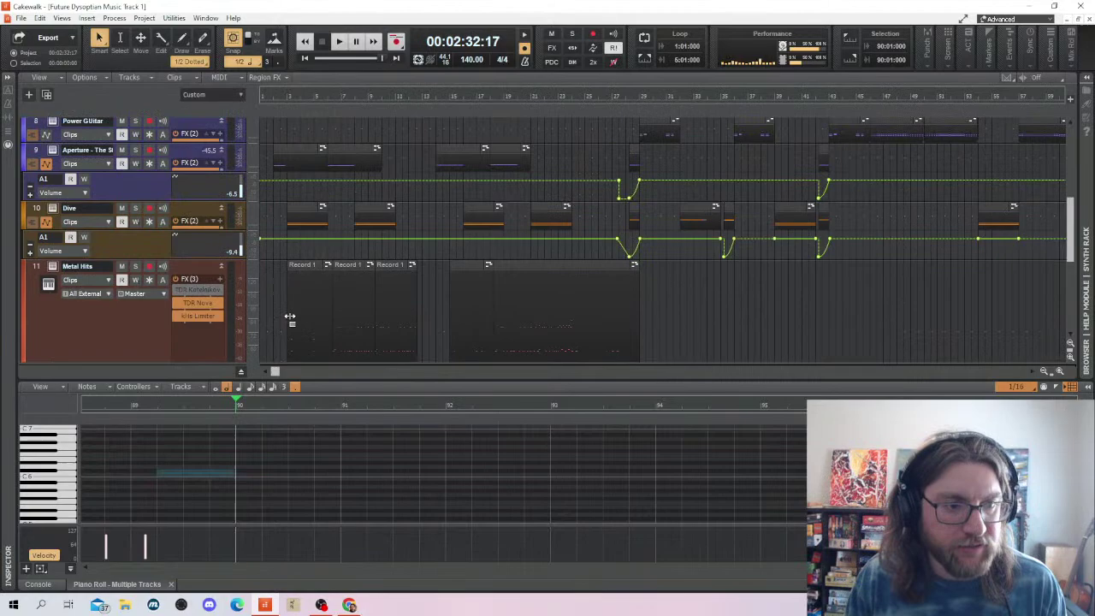
click(288, 125)
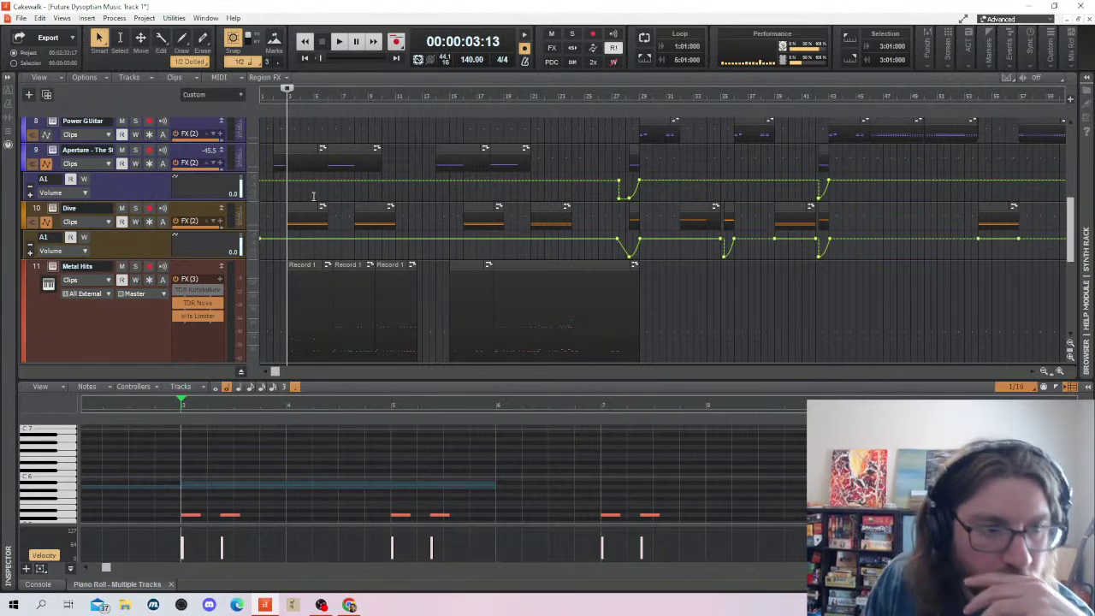
scroll(325, 223, down, 5)
scroll(405, 296, up, 3)
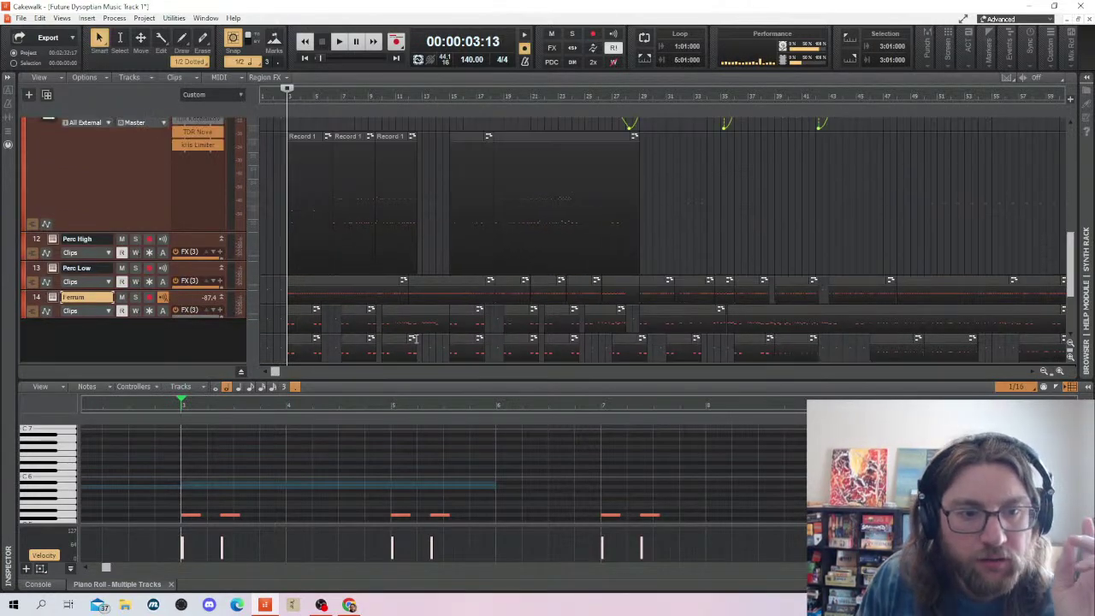
scroll(485, 342, down, 3)
drag(485, 318, 275, 92)
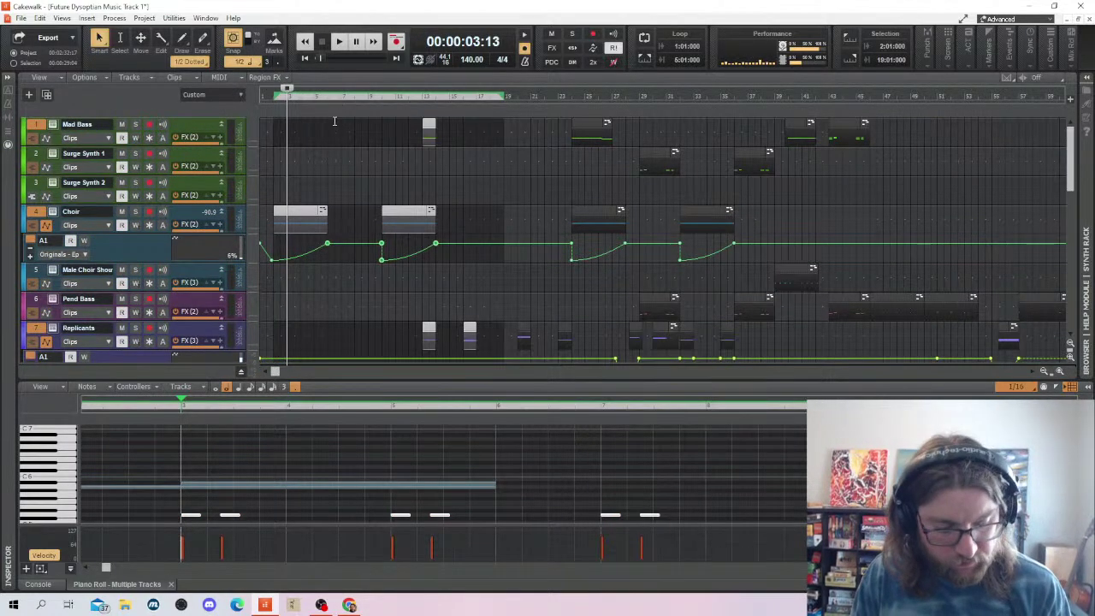
click(269, 161)
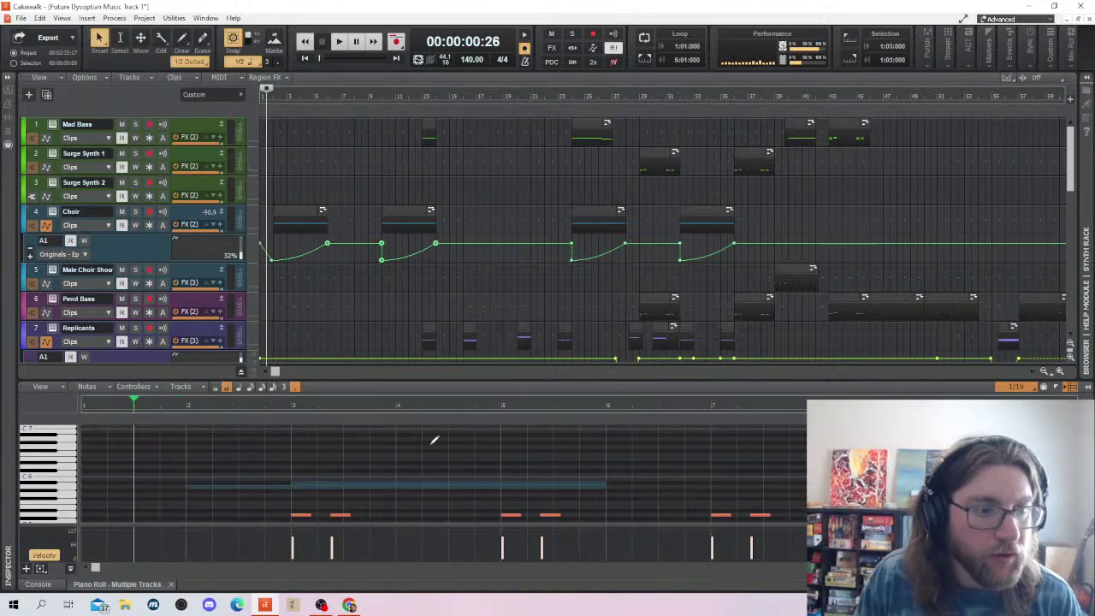
drag(275, 372, 698, 376)
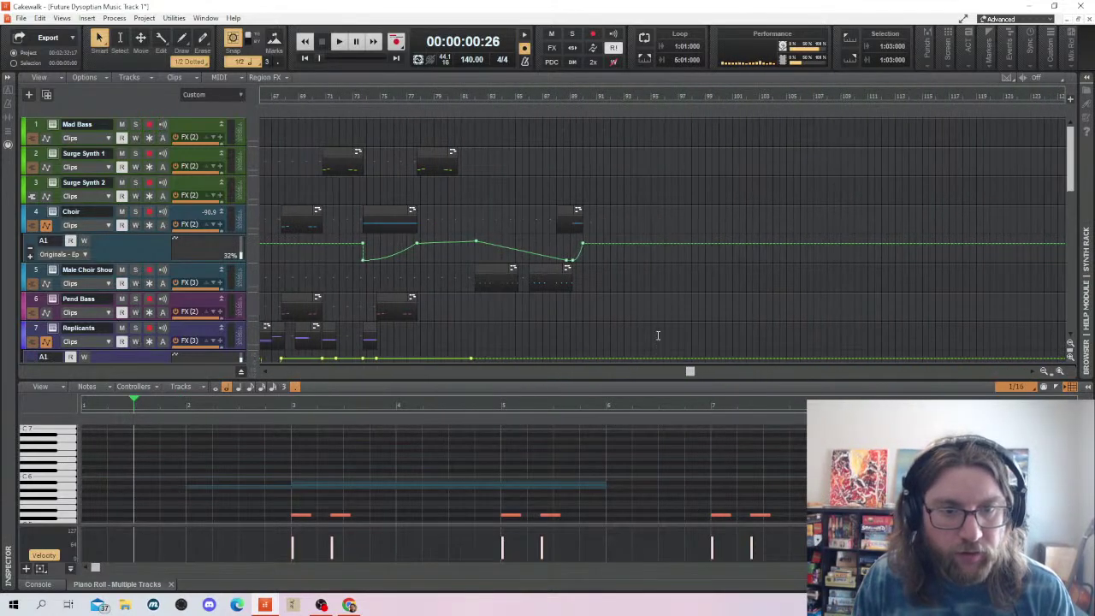
click(581, 176)
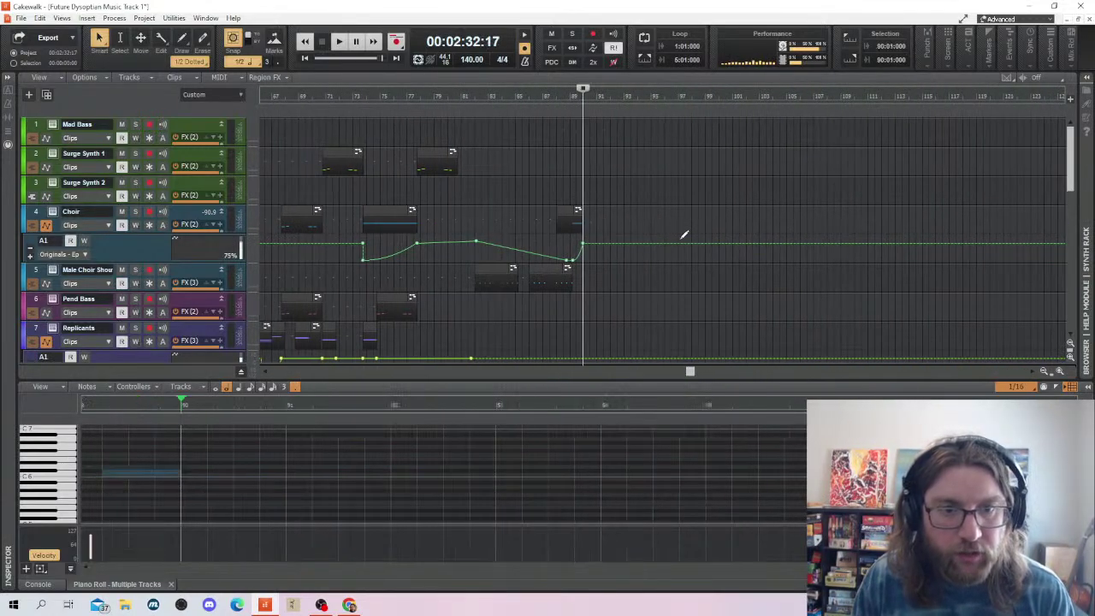
click(44, 126)
key(ctrl+v)
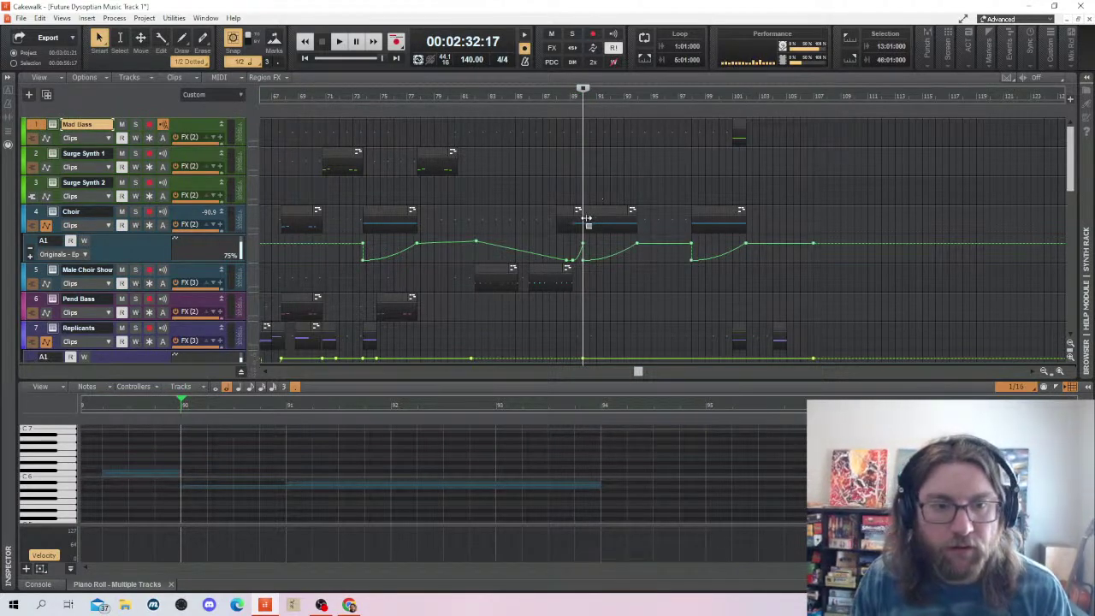
scroll(606, 190, down, 6)
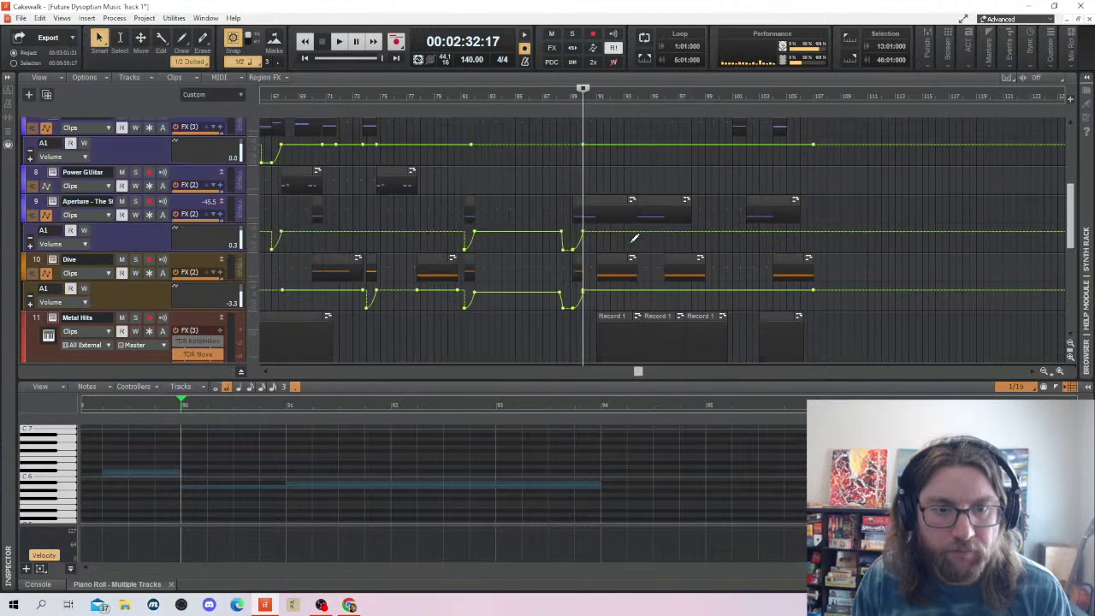
key(ctrl+z)
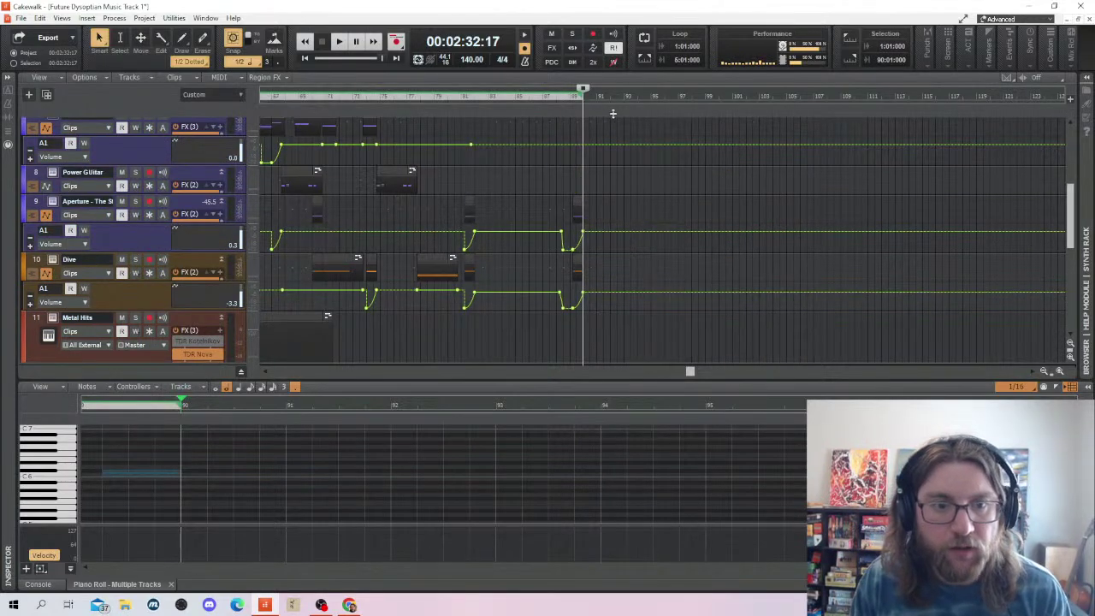
Paste the copied opening section at measure 91, starting from the Mad Bass track
click(597, 124)
scroll(69, 143, up, 6)
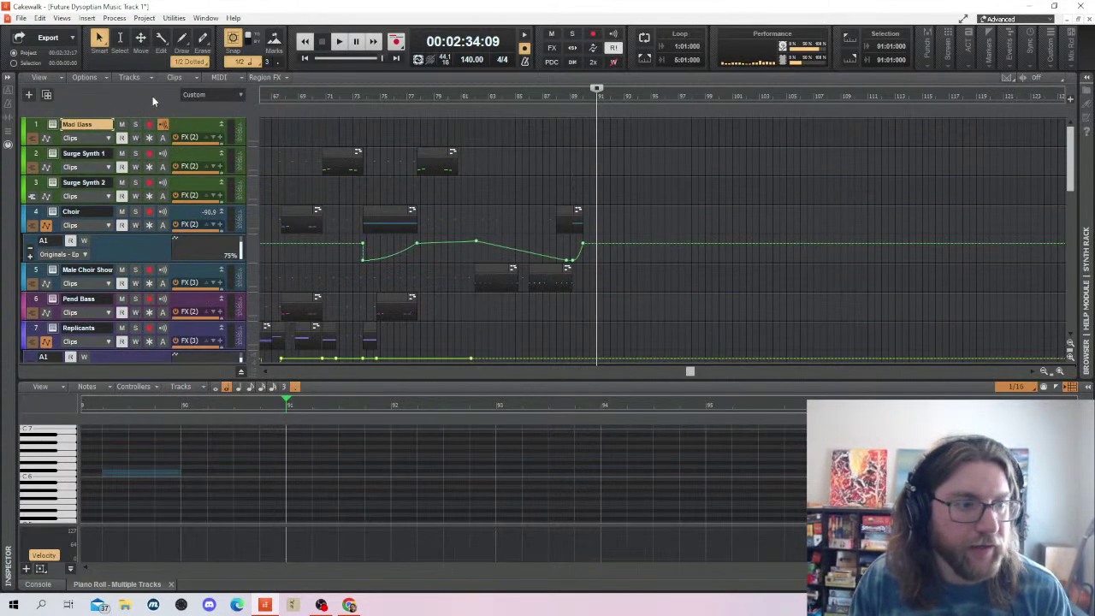
click(34, 130)
key(ctrl+v)
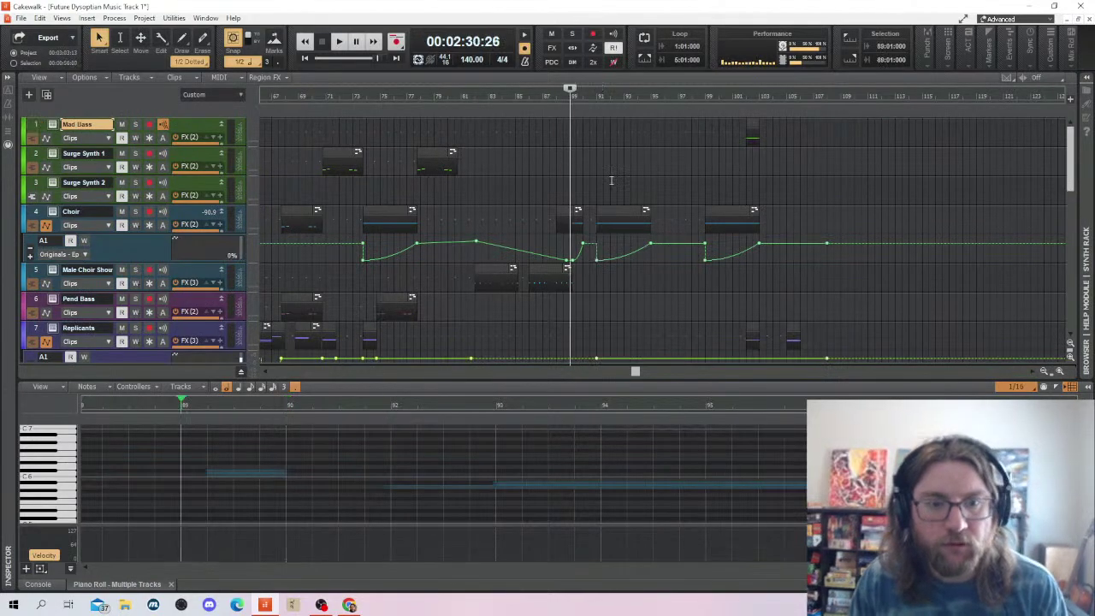
Play the transition from measure 89 and add a Choir automation point at 0% just before the pasted ramp at measure 91
key(space)
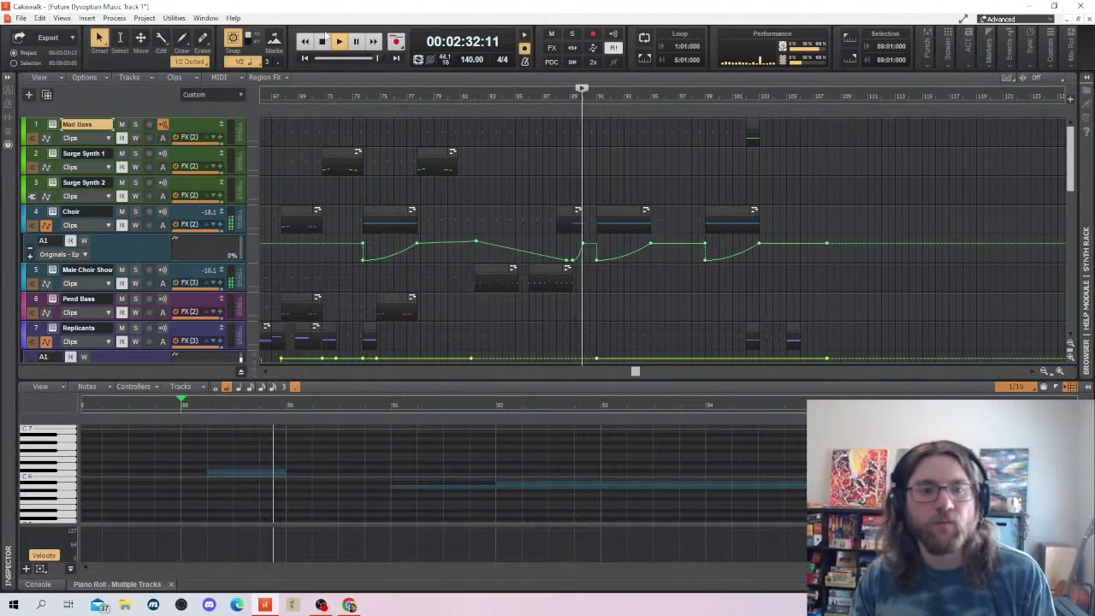
scroll(794, 224, down, 6)
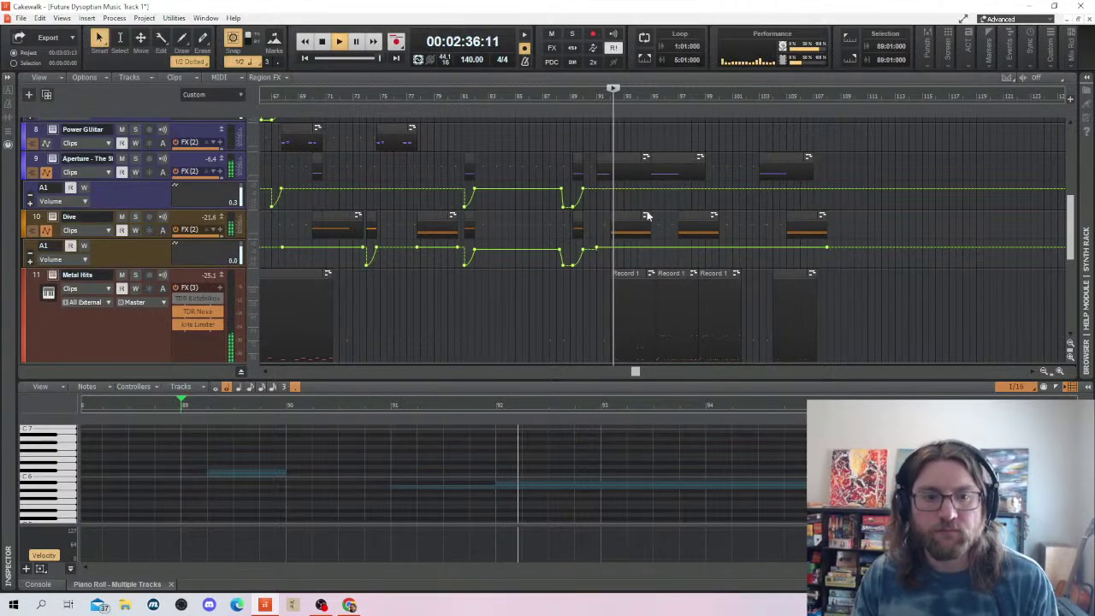
scroll(648, 214, up, 5)
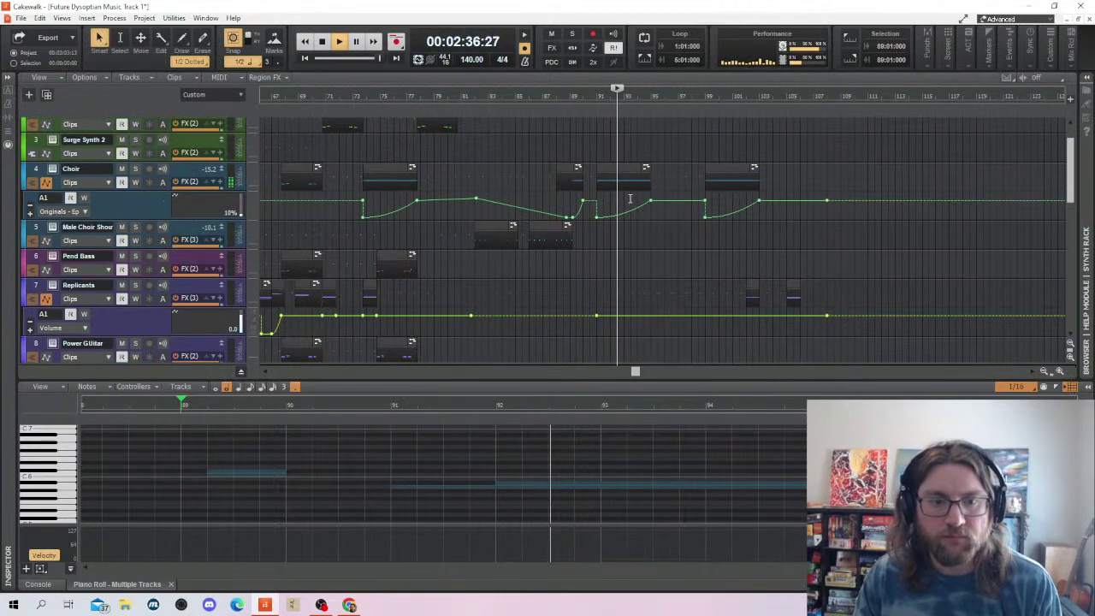
click(590, 218)
key(space)
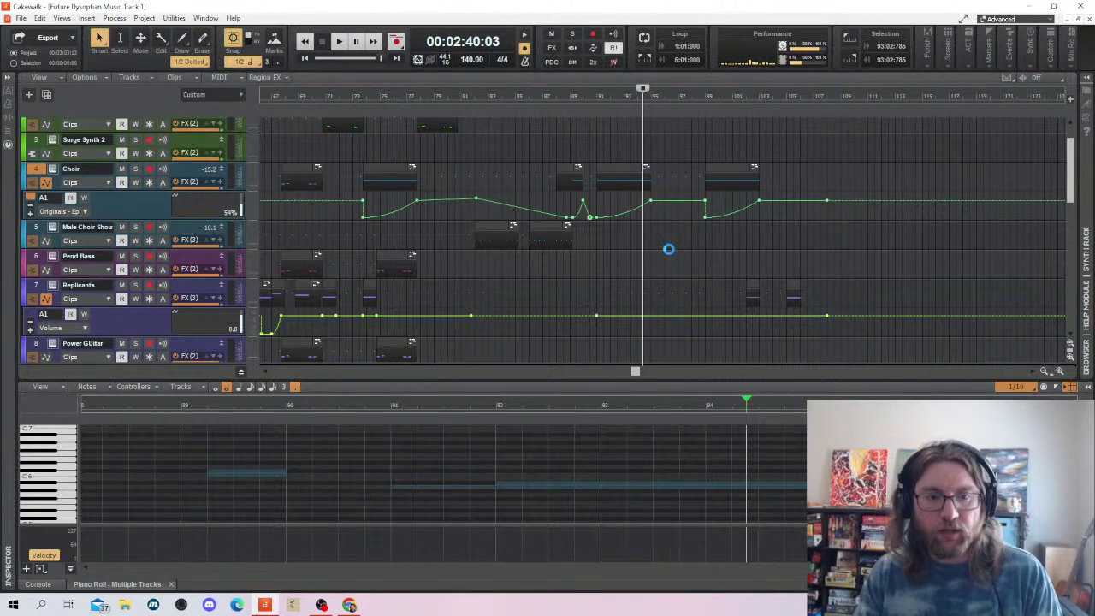
Shorten the first pasted Aperture clip so it ends at about measure 94, and play from measure 90
scroll(671, 274, down, 1)
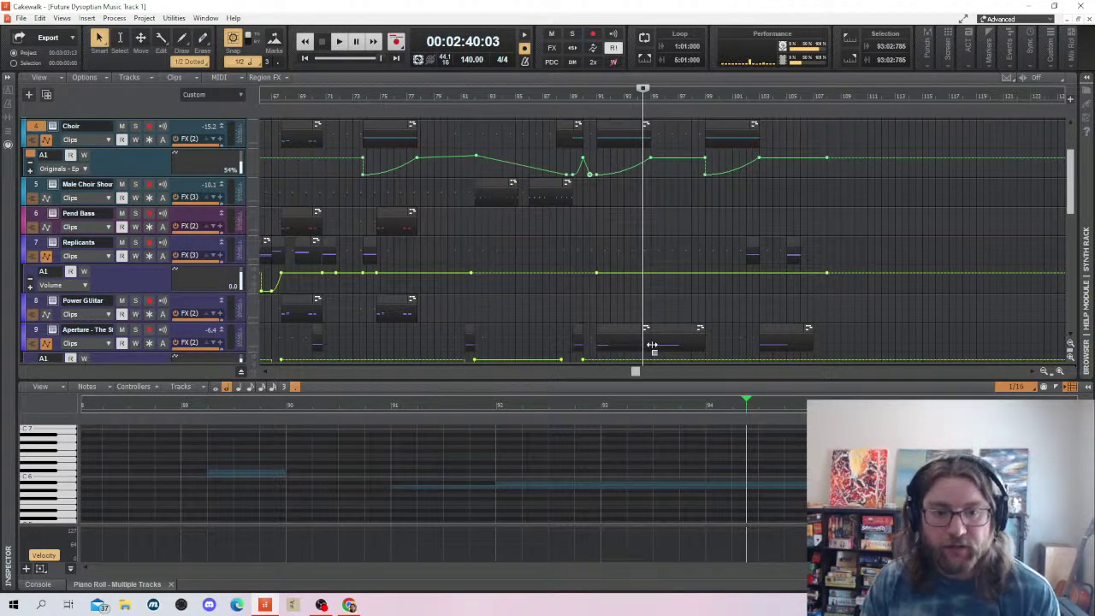
drag(649, 347, 633, 347)
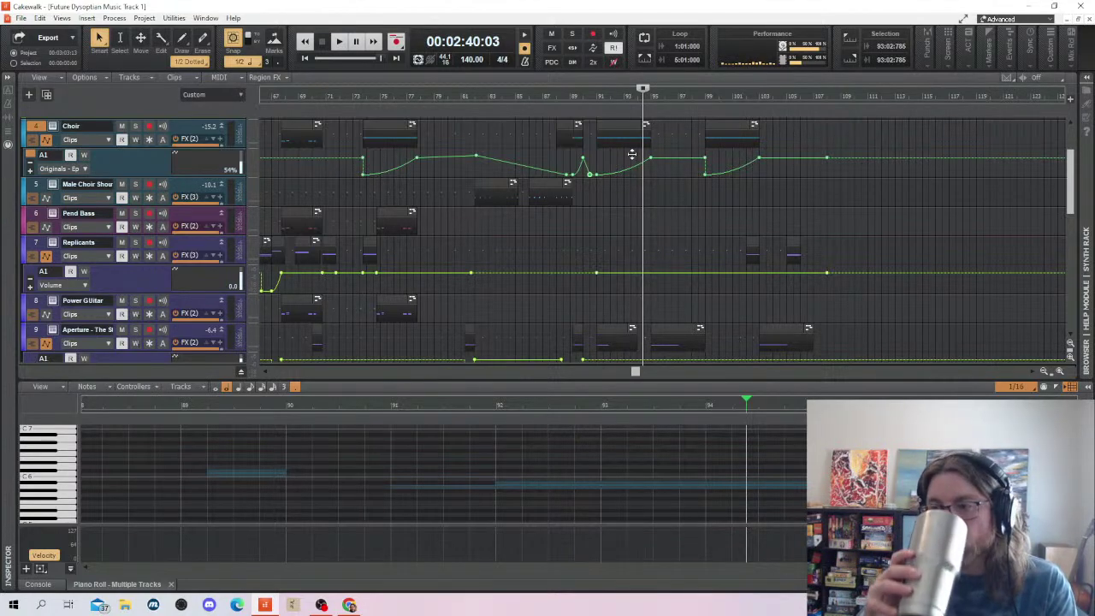
click(589, 248)
key(space)
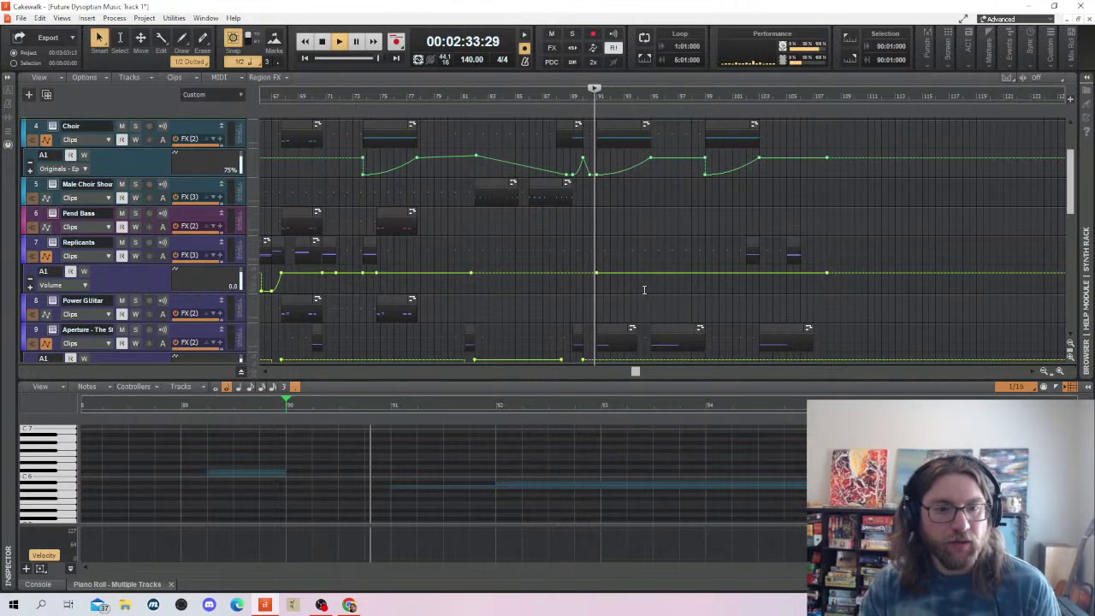
Examine all tracks around measure 90 for material that bridges the ending into the pasted section
scroll(671, 290, down, 1)
scroll(610, 246, down, 3)
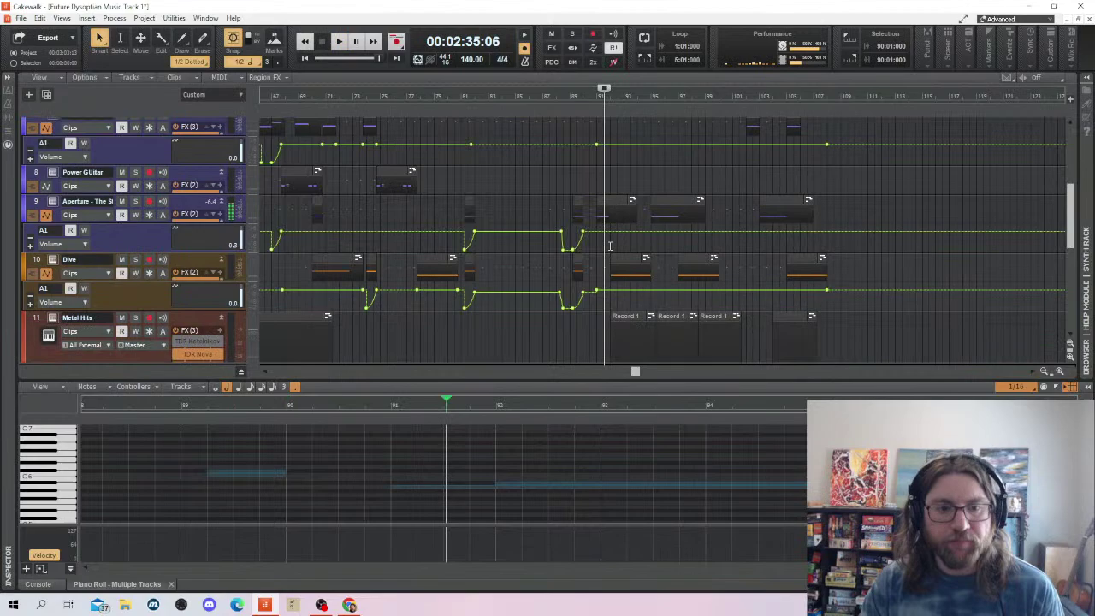
click(555, 183)
scroll(573, 197, down, 3)
click(585, 242)
scroll(584, 257, down, 7)
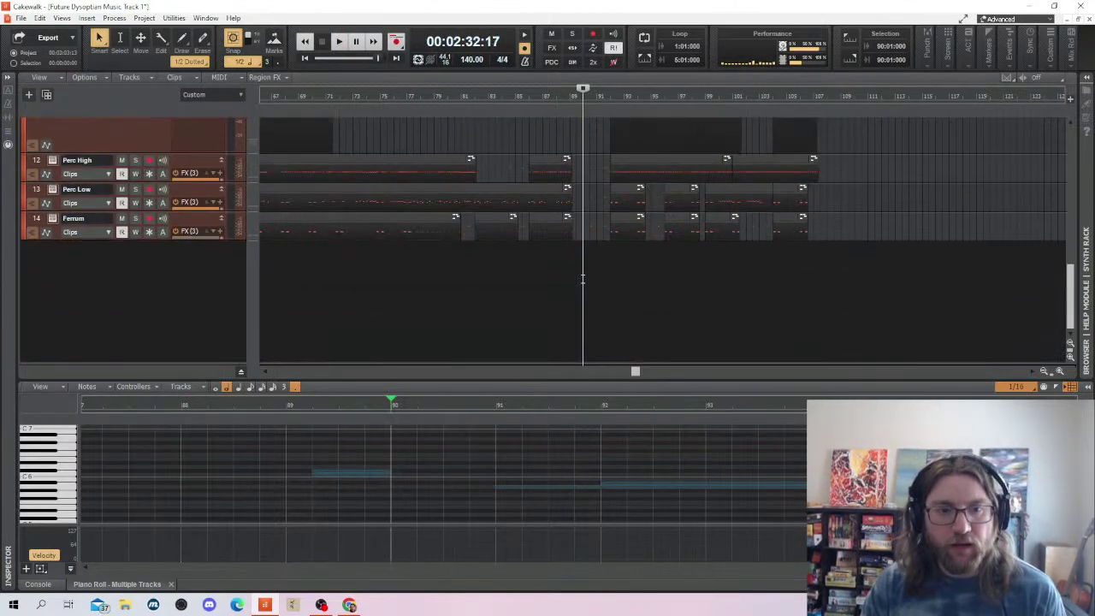
scroll(582, 274, up, 3)
scroll(582, 279, up, 3)
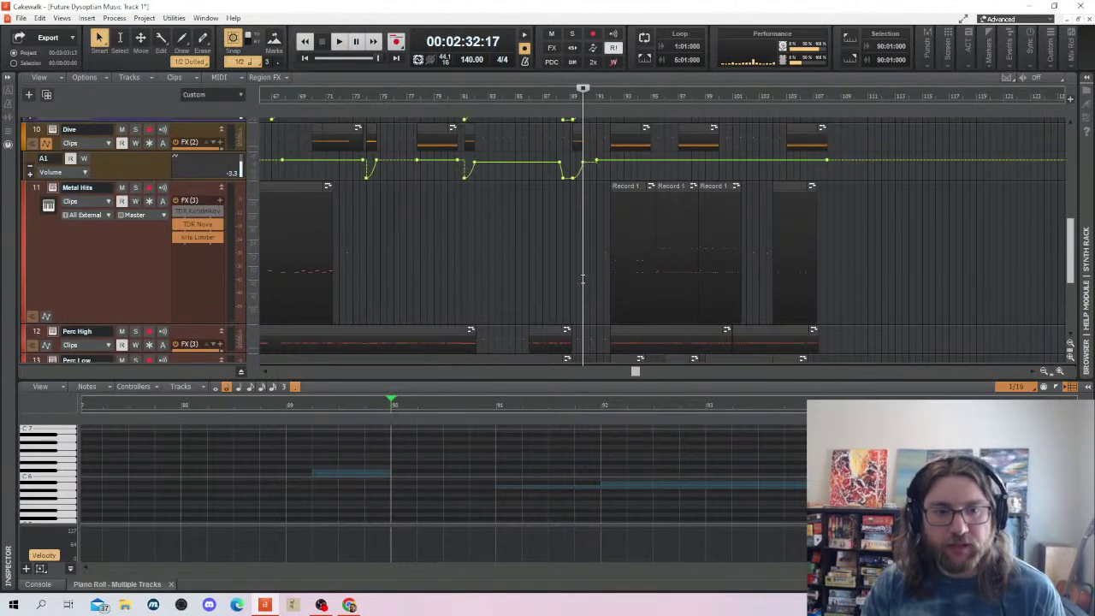
scroll(583, 278, down, 3)
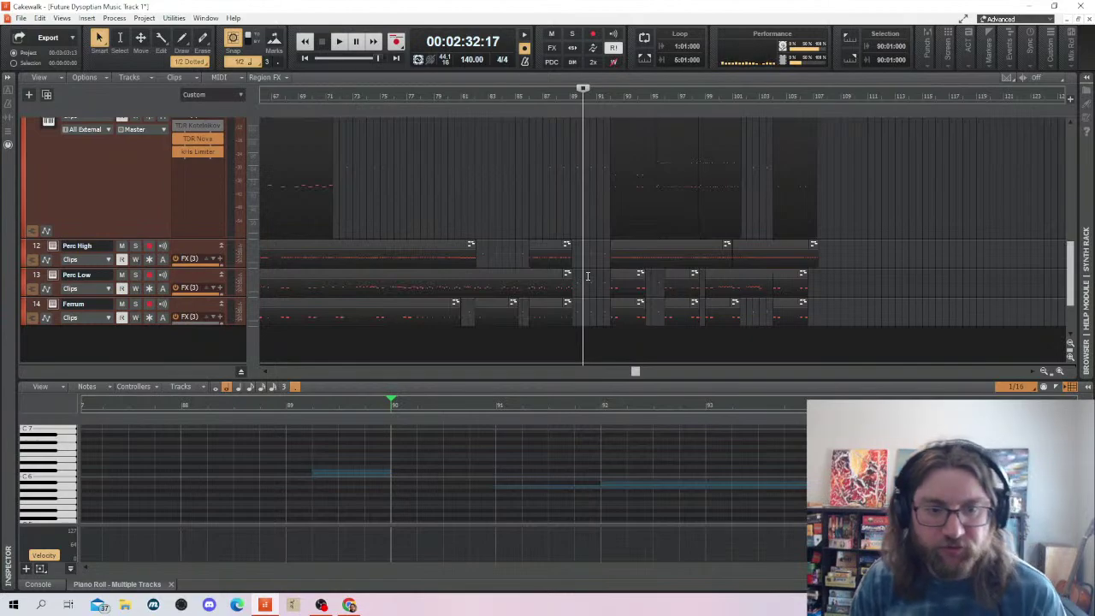
scroll(587, 275, up, 3)
scroll(585, 274, up, 8)
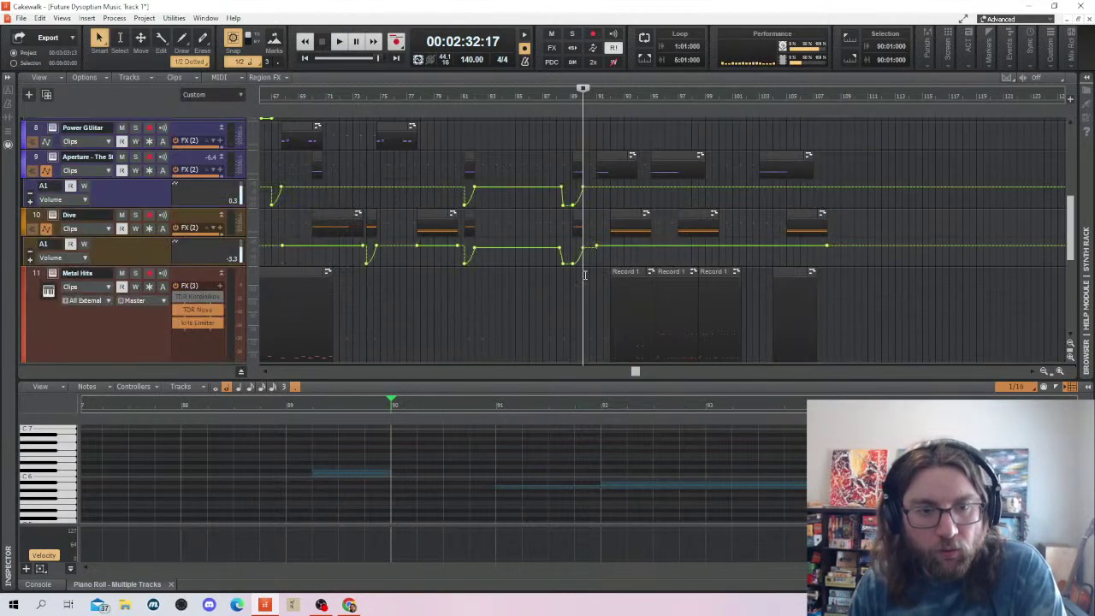
scroll(586, 274, down, 10)
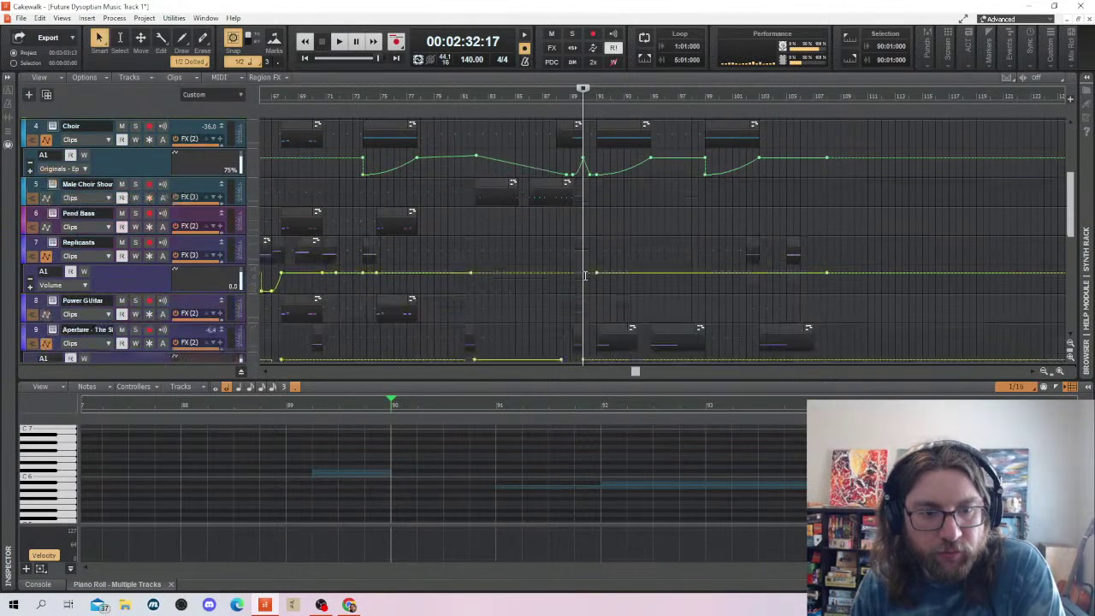
Draw a pattern of short notes alternating between G6 and A6 in measure 90 of the Perc High track
click(582, 265)
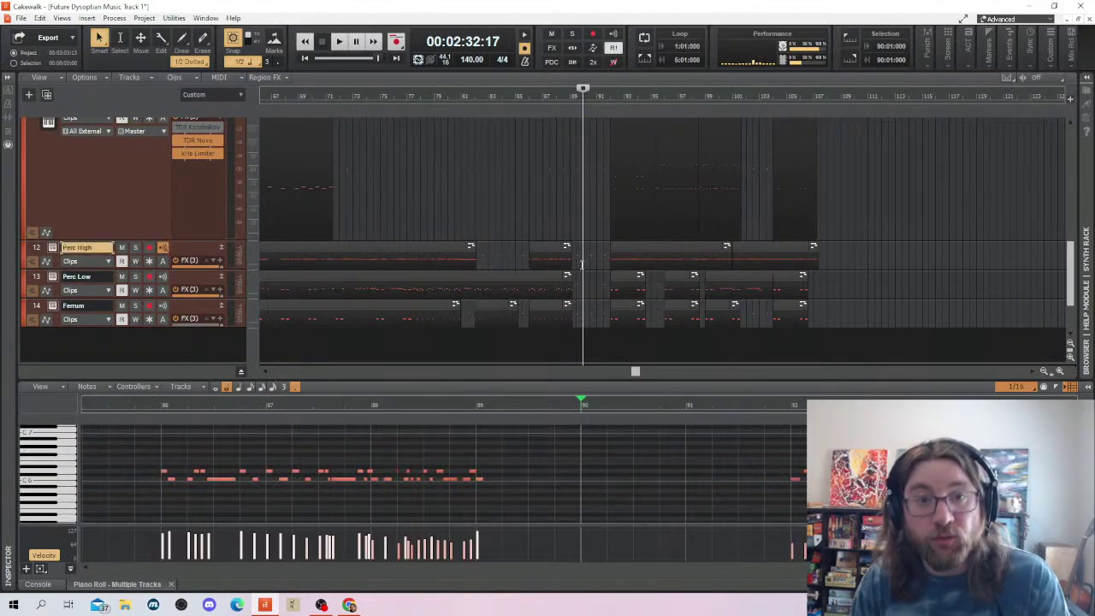
click(586, 450)
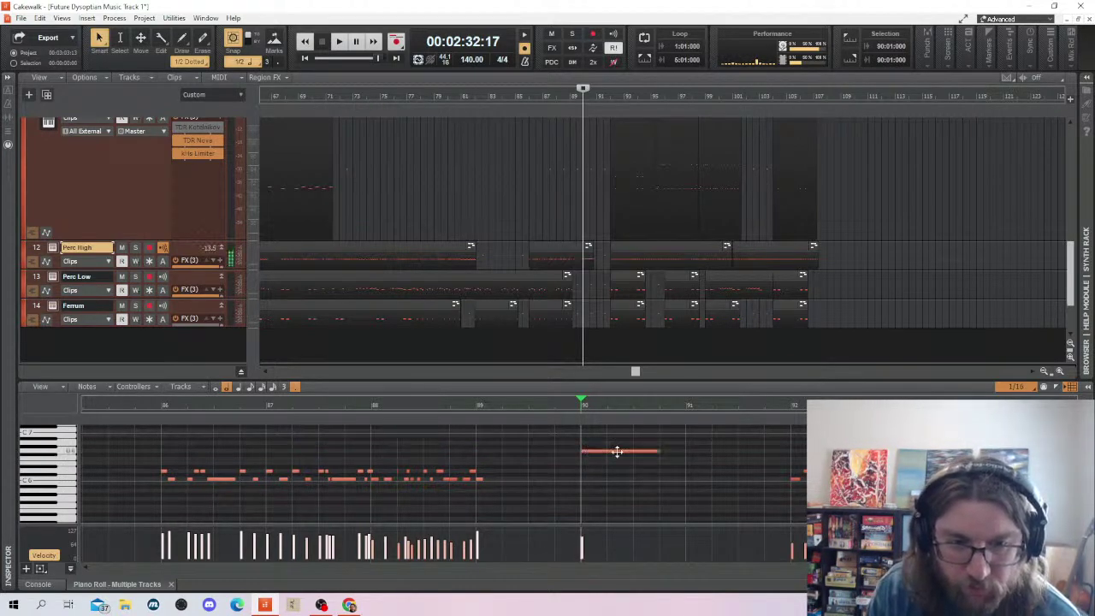
key(ctrl+z)
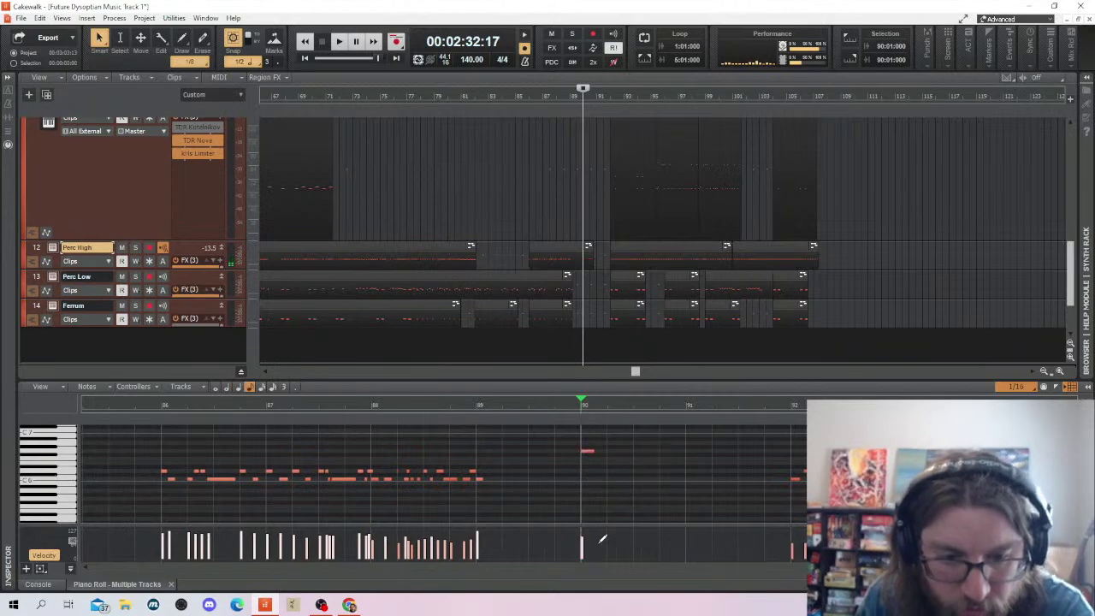
click(600, 444)
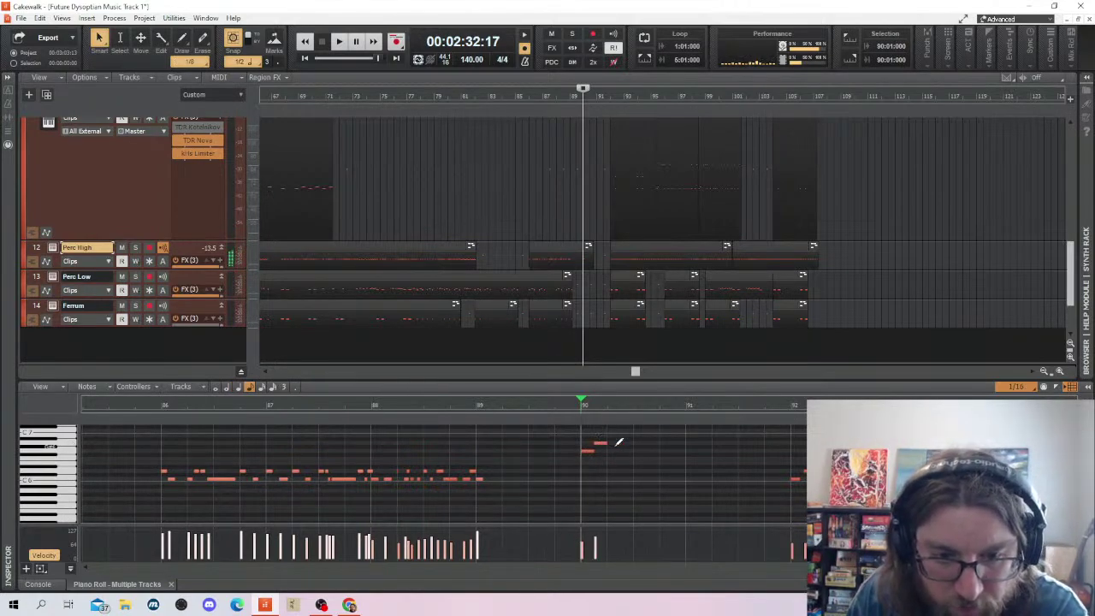
click(613, 450)
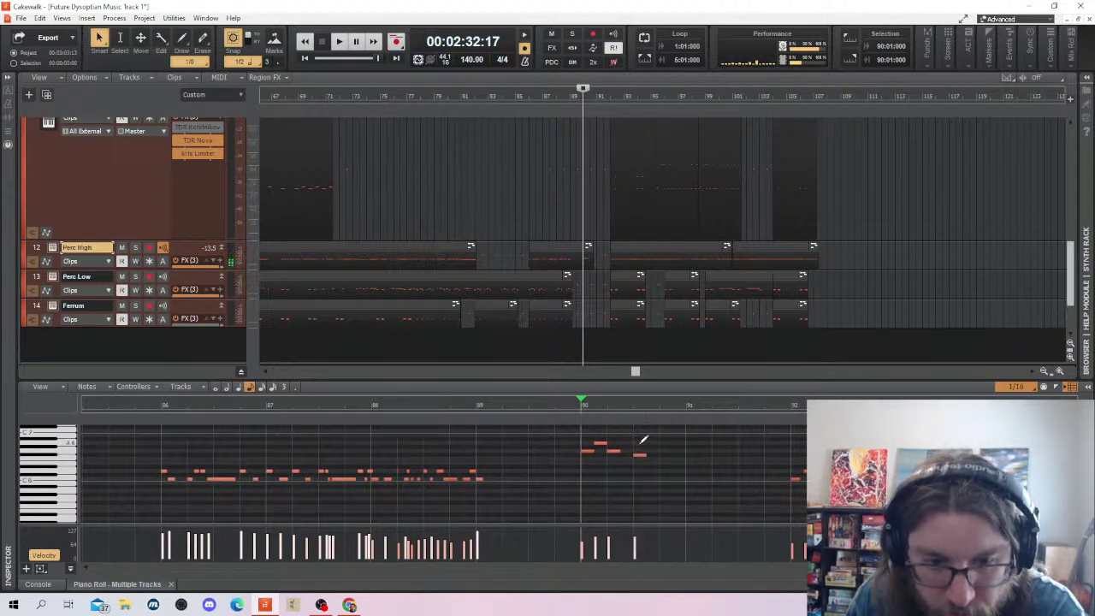
click(637, 451)
click(652, 443)
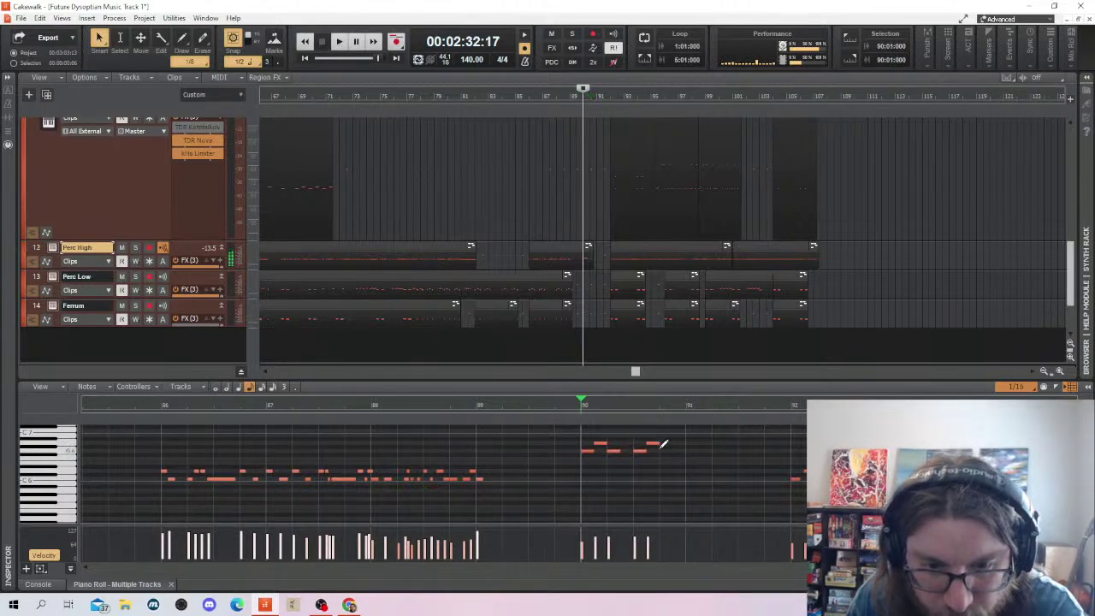
click(665, 448)
click(679, 443)
Repeat the Perc High pattern in measure 91, doubled with copies offset by a sixteenth note, and play from measure 90
mouse_move(711, 430)
mouse_down()
mouse_move(570, 471)
mouse_move(581, 452)
mouse_move(703, 447)
mouse_up()
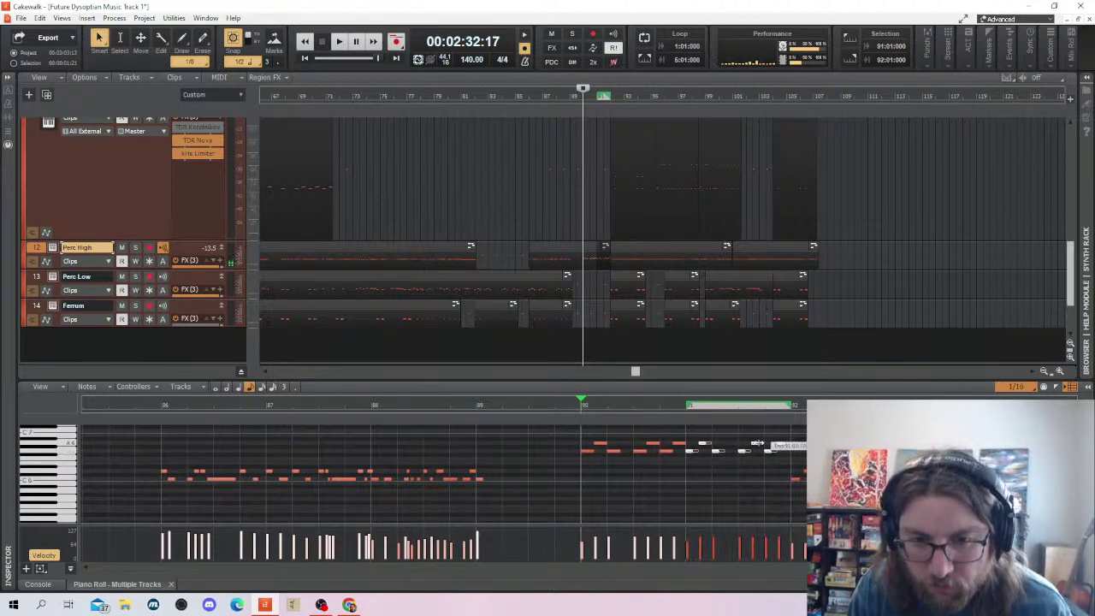
drag(782, 439, 693, 462)
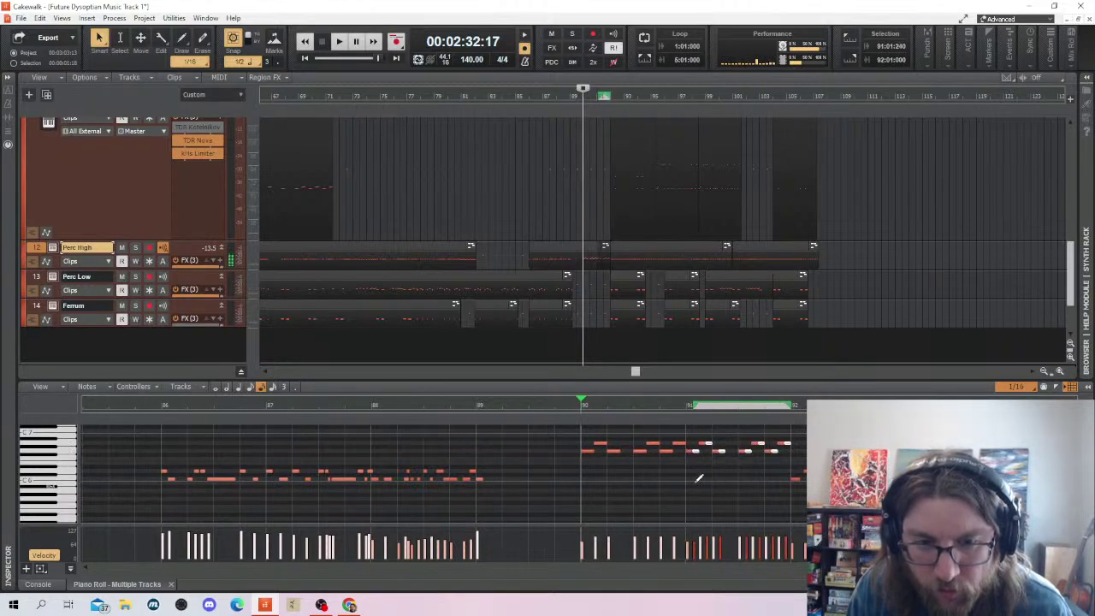
click(654, 456)
key(space)
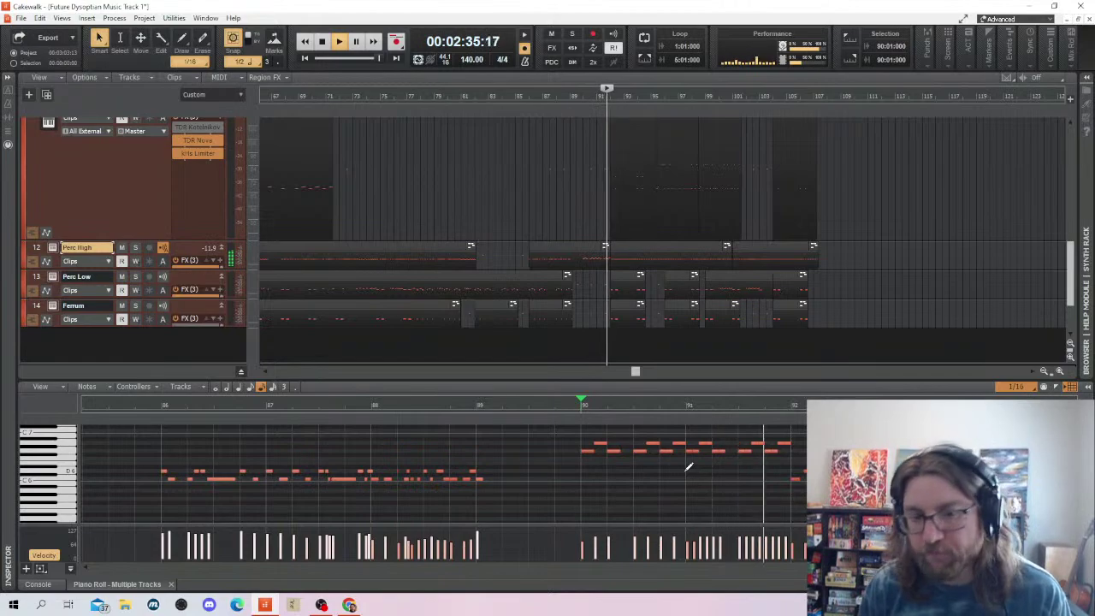
Fill the gap in measure 91 of the Perc High pattern with a short A6 note, and play from measure 89
click(731, 502)
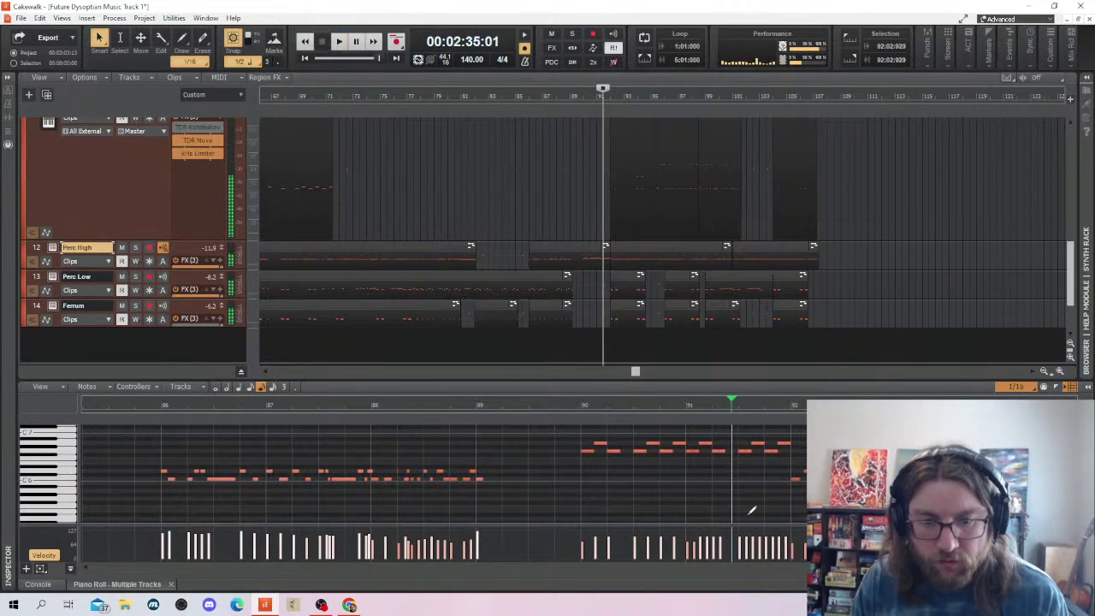
click(682, 445)
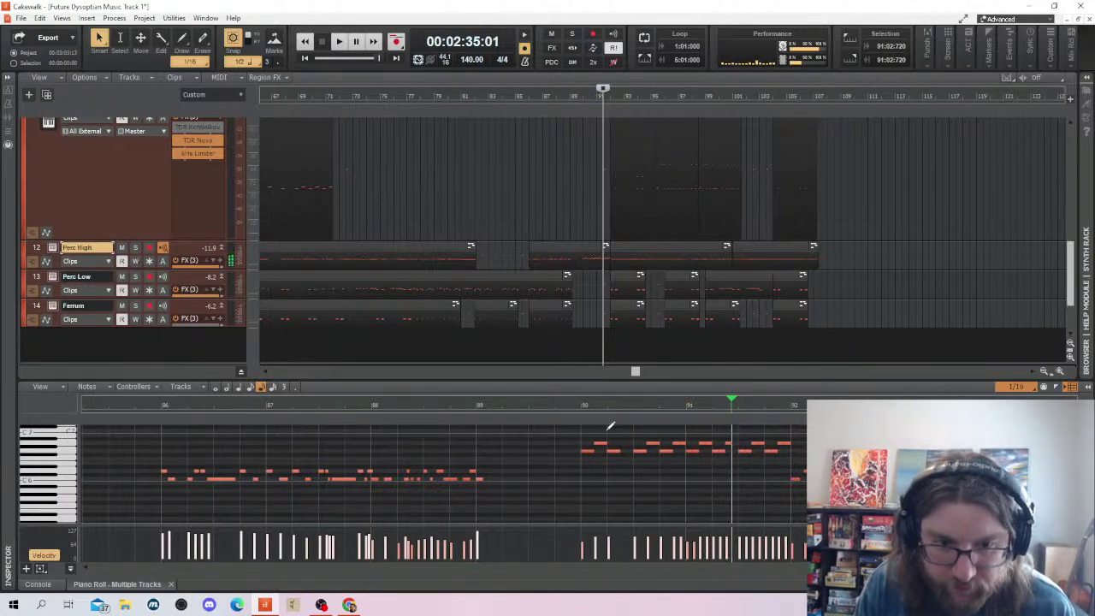
drag(744, 438, 573, 460)
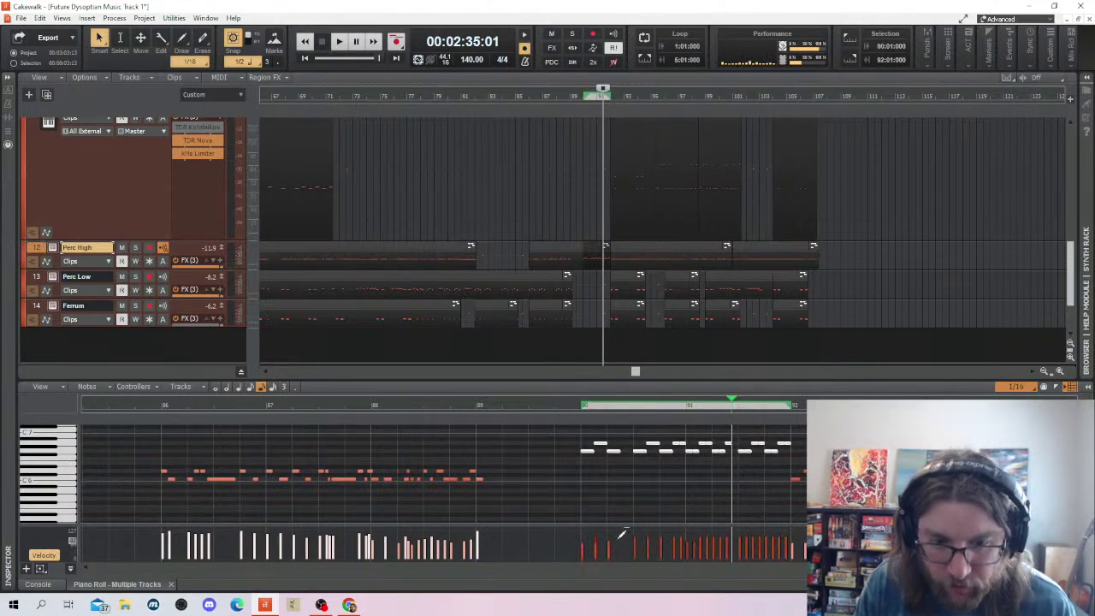
click(523, 459)
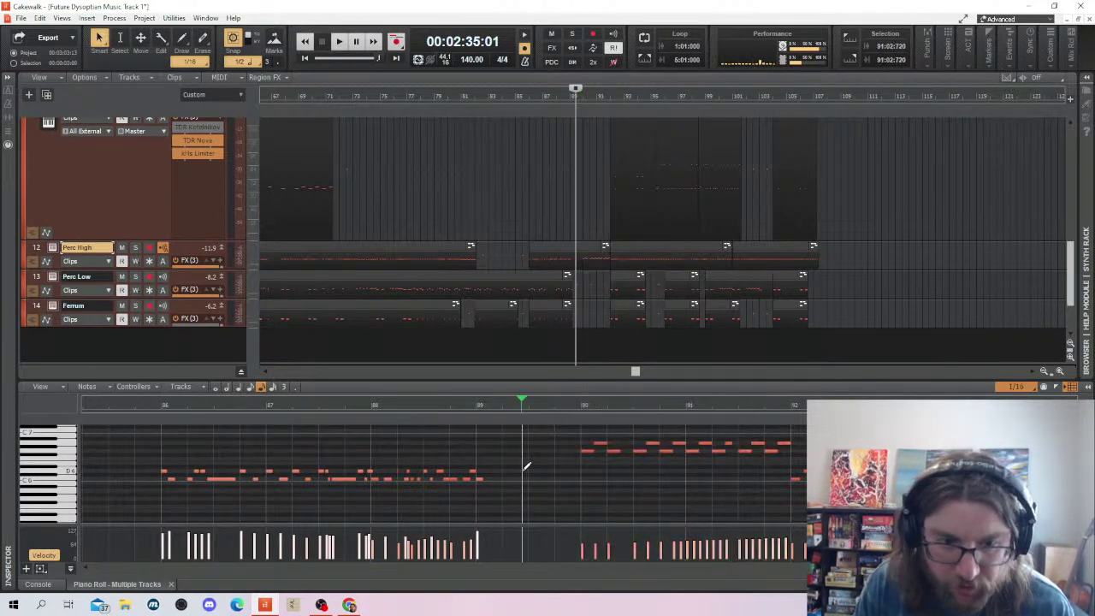
key(space)
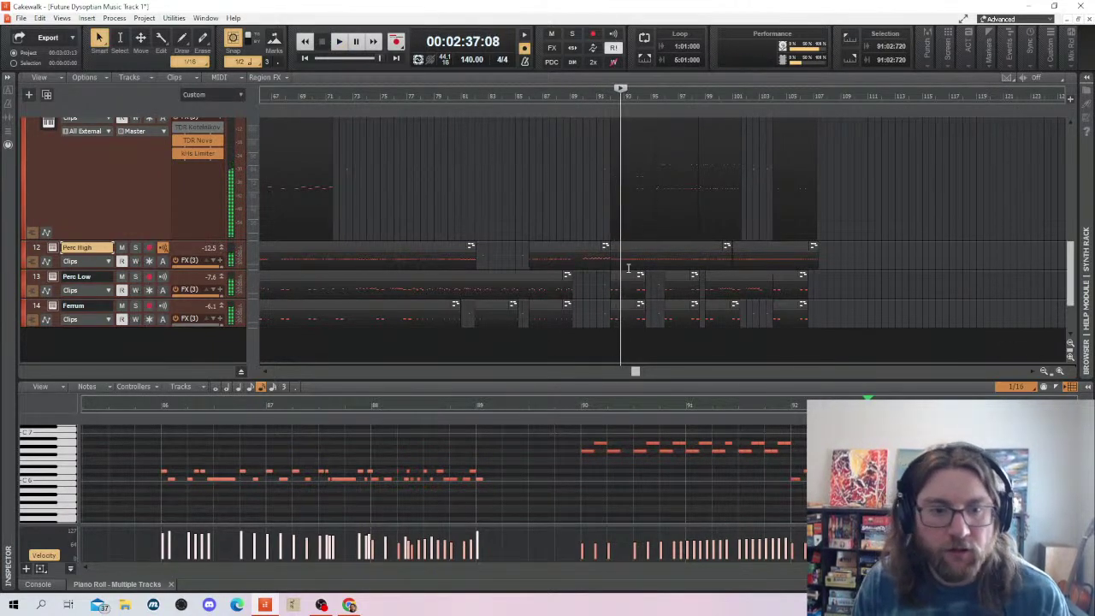
Split the Perc High clip at measure 90 to separate the new alternating pattern from the earlier part
click(582, 222)
click(580, 248)
click(579, 247)
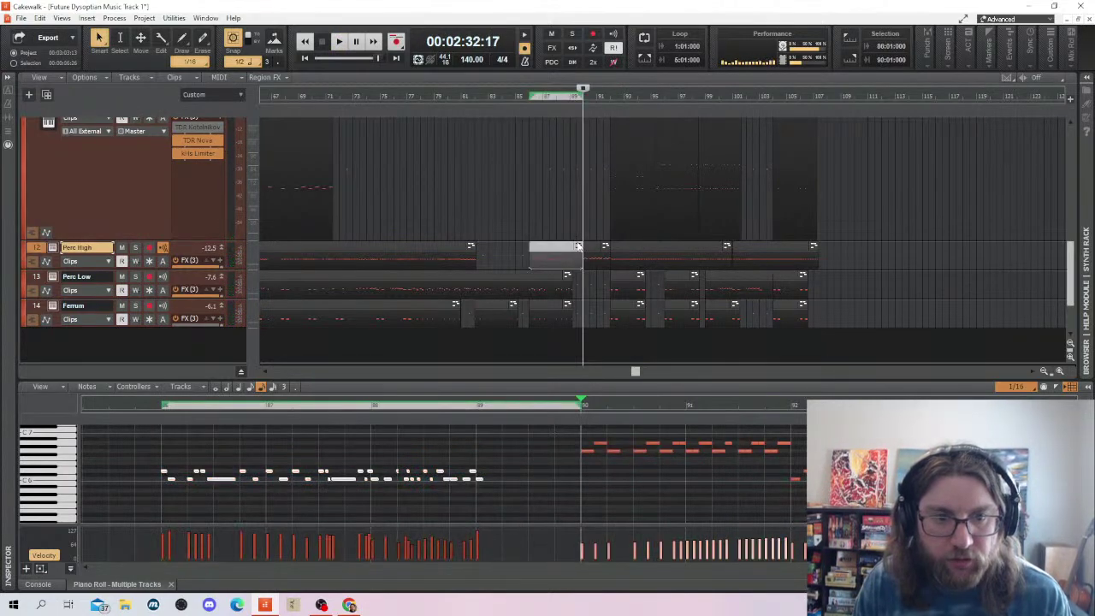
click(592, 248)
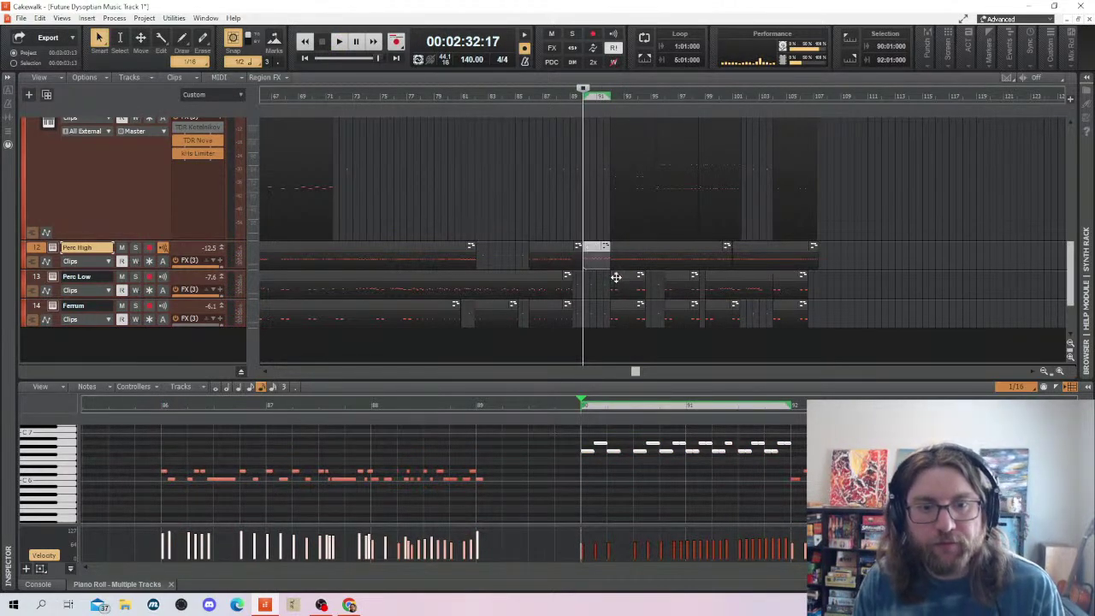
Delete all Perc Low and Ferrum clips from measure 92 onward
click(616, 279)
scroll(616, 276, up, 3)
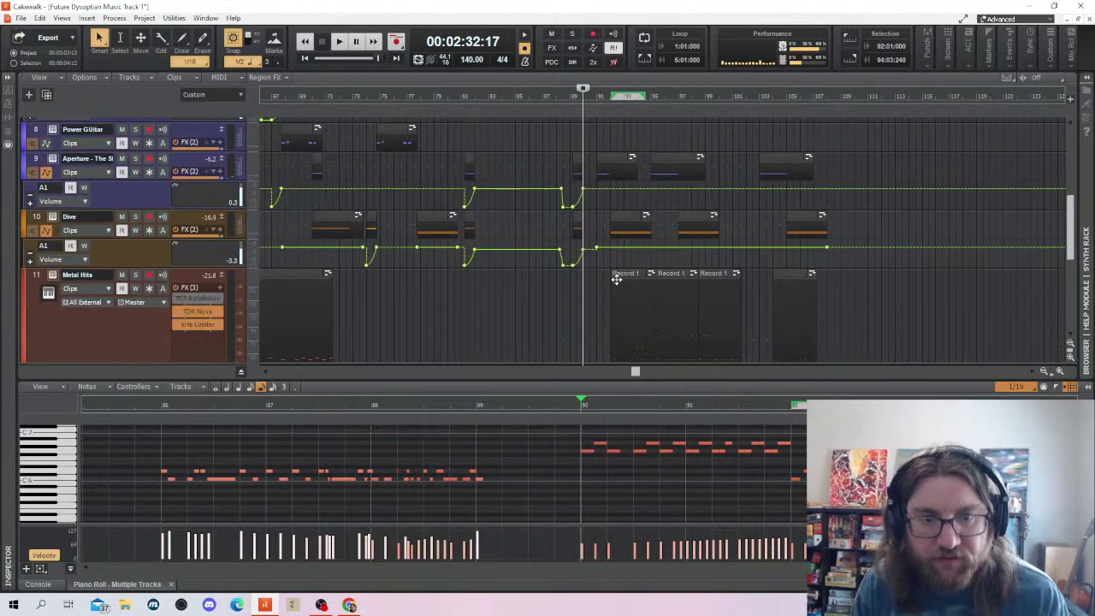
scroll(616, 276, down, 5)
scroll(616, 276, up, 2)
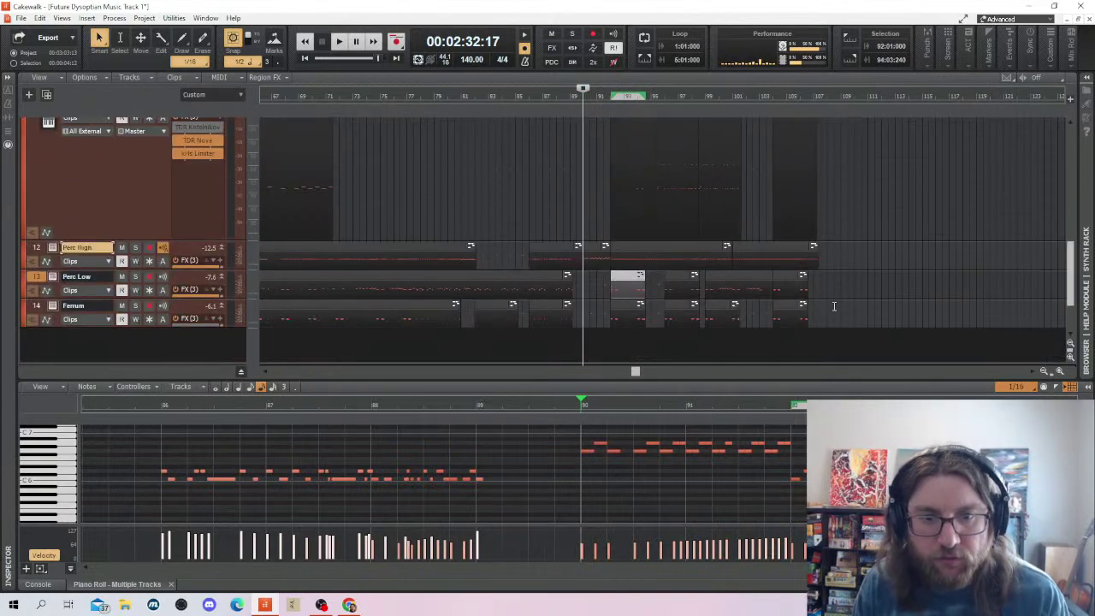
click(782, 307)
shift+click(631, 308)
shift+click(619, 280)
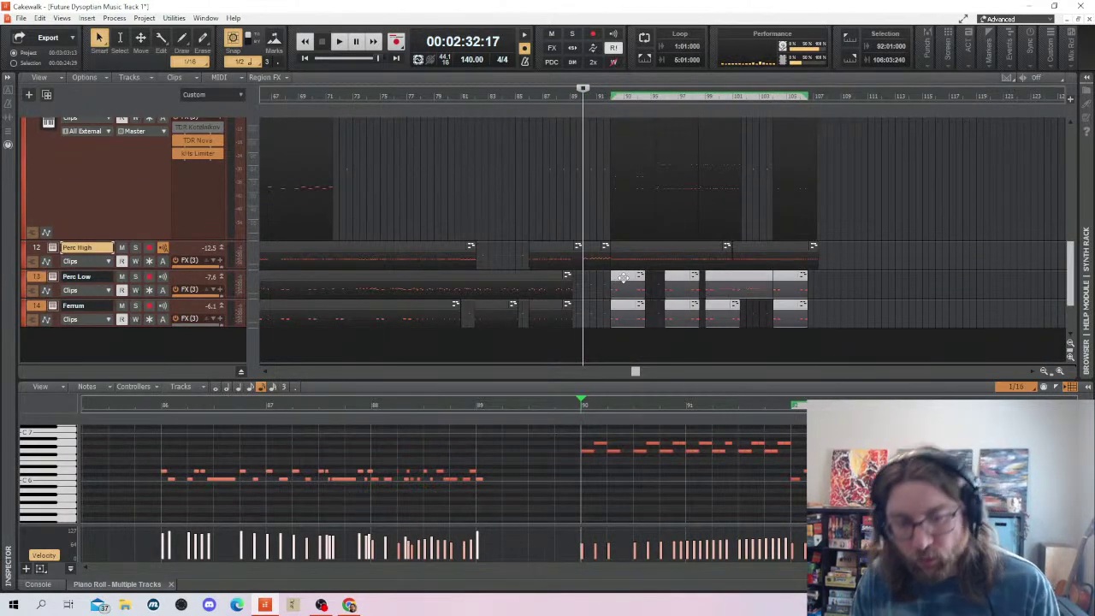
key(Delete)
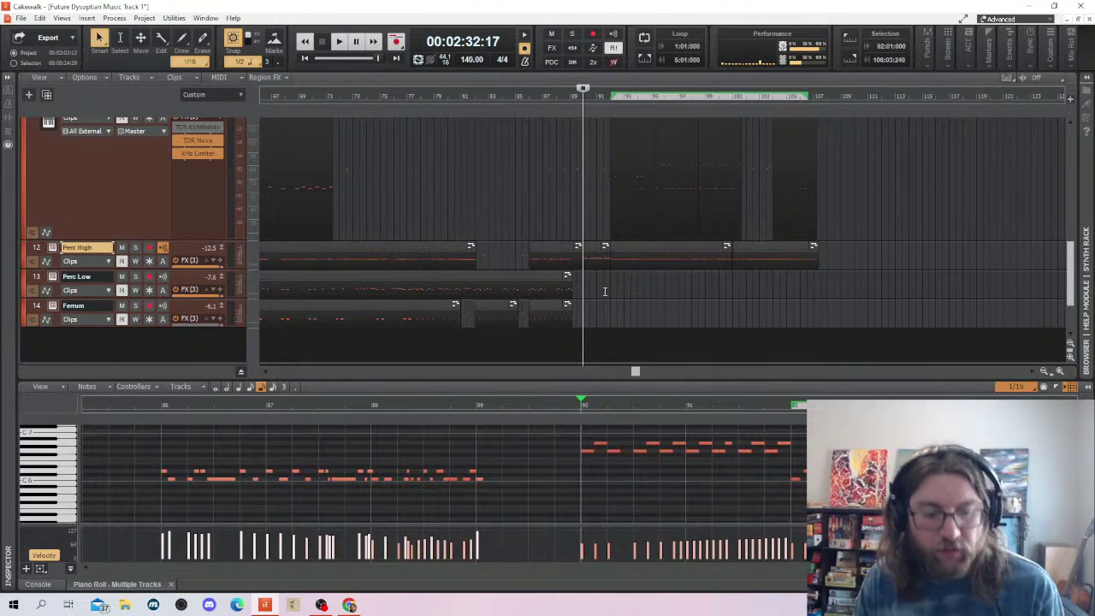
click(611, 285)
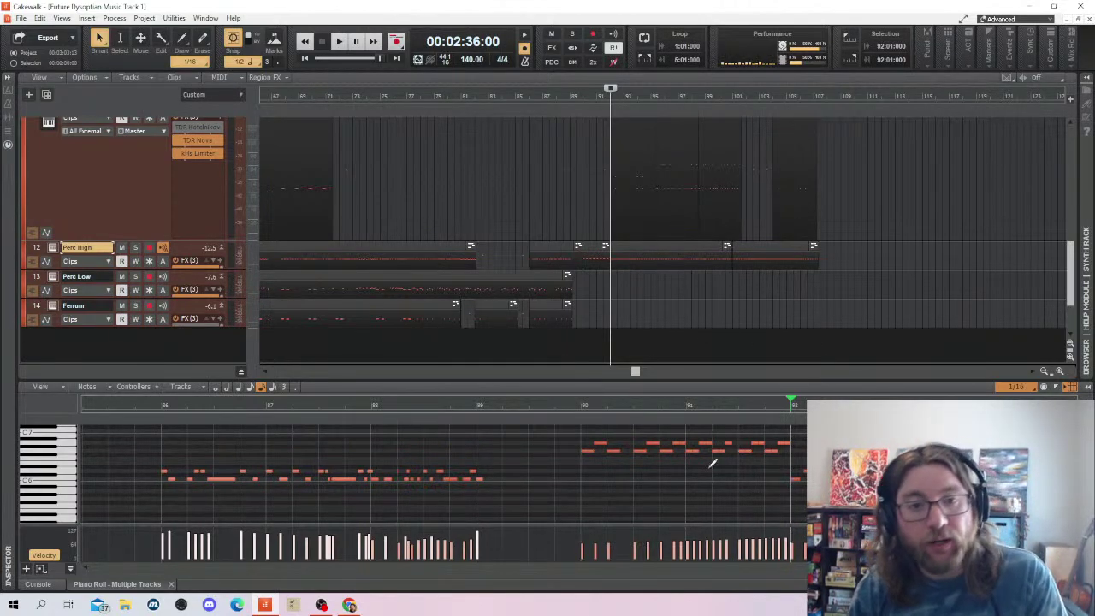
Copy the Ferrum clip at measure 57 to measure 92, and place a second copy directly after it at measure 100
drag(635, 371, 522, 371)
scroll(453, 182, up, 5)
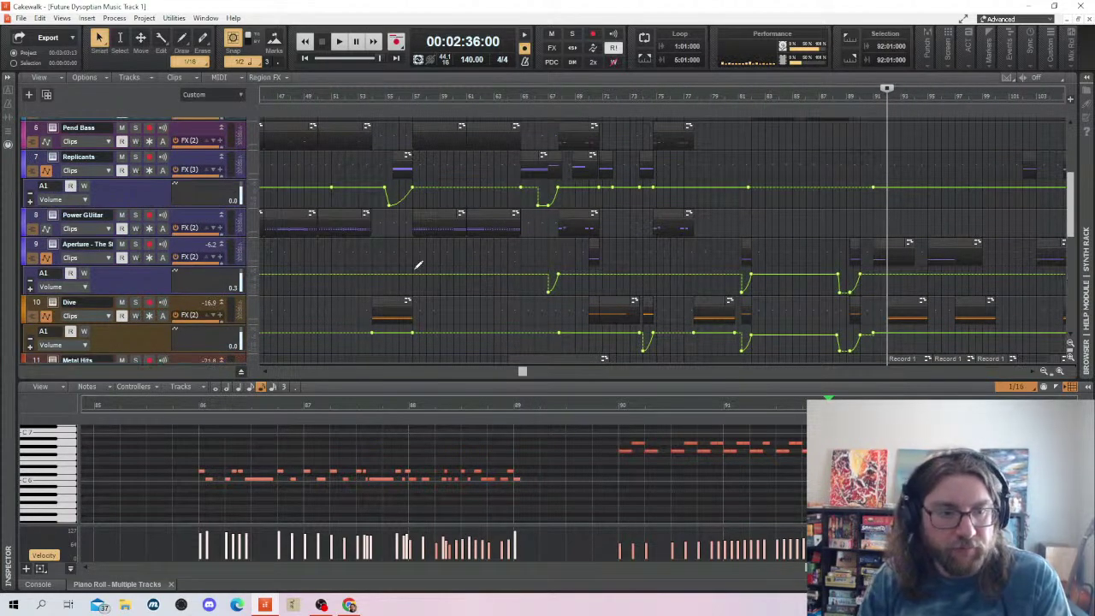
click(411, 249)
scroll(413, 265, down, 5)
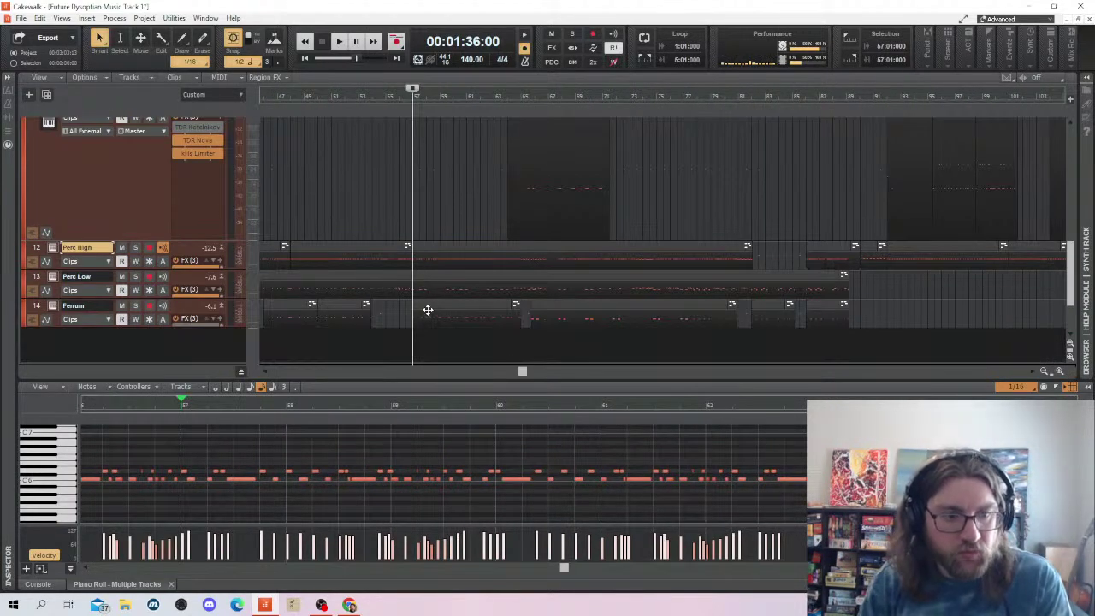
click(428, 308)
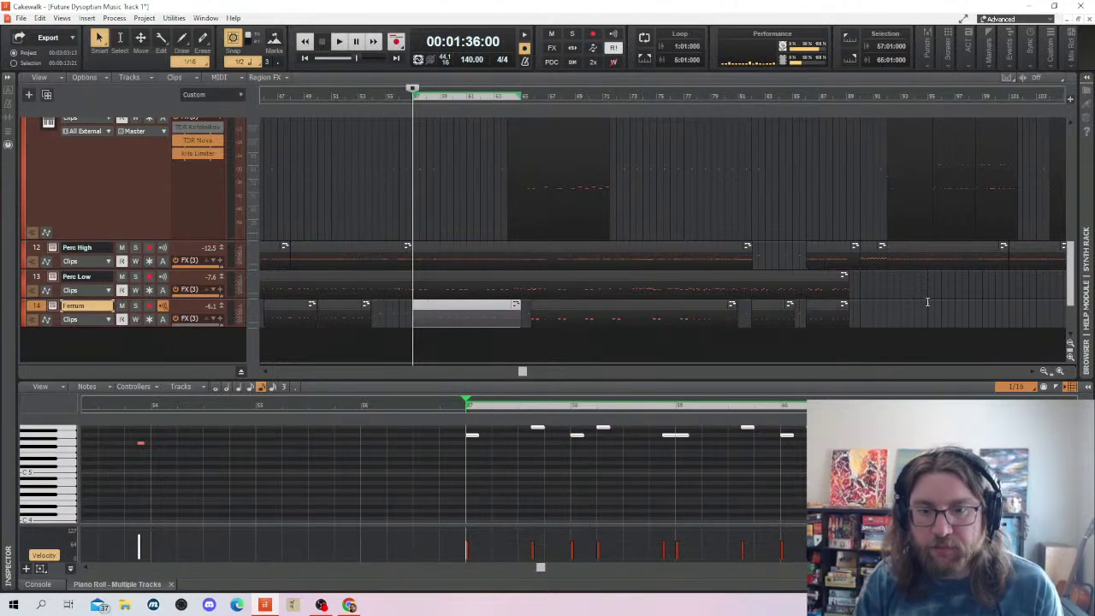
click(890, 314)
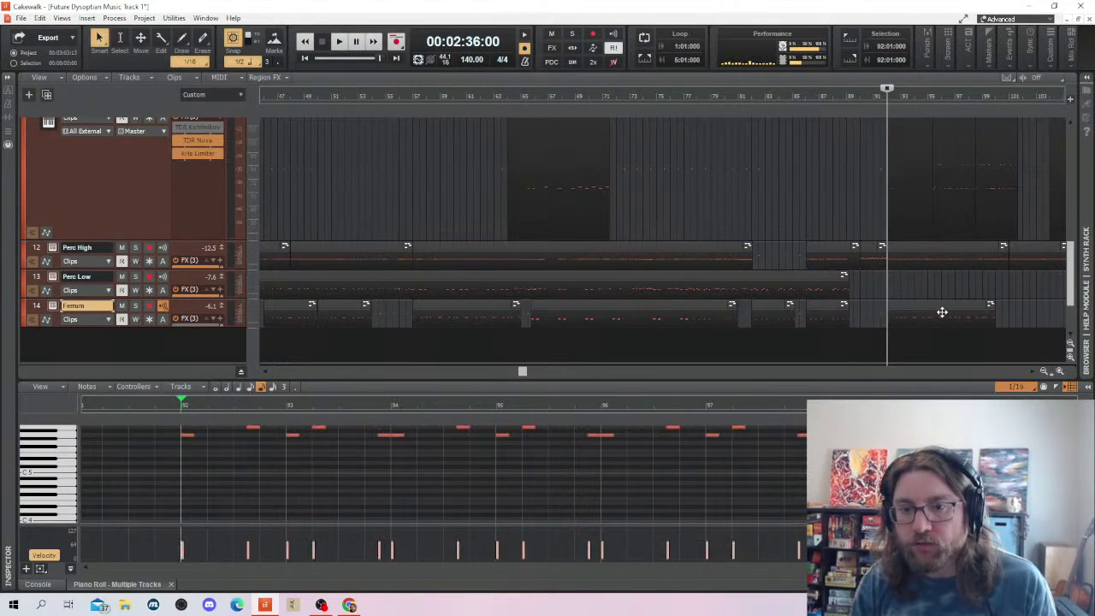
click(942, 312)
click(1036, 313)
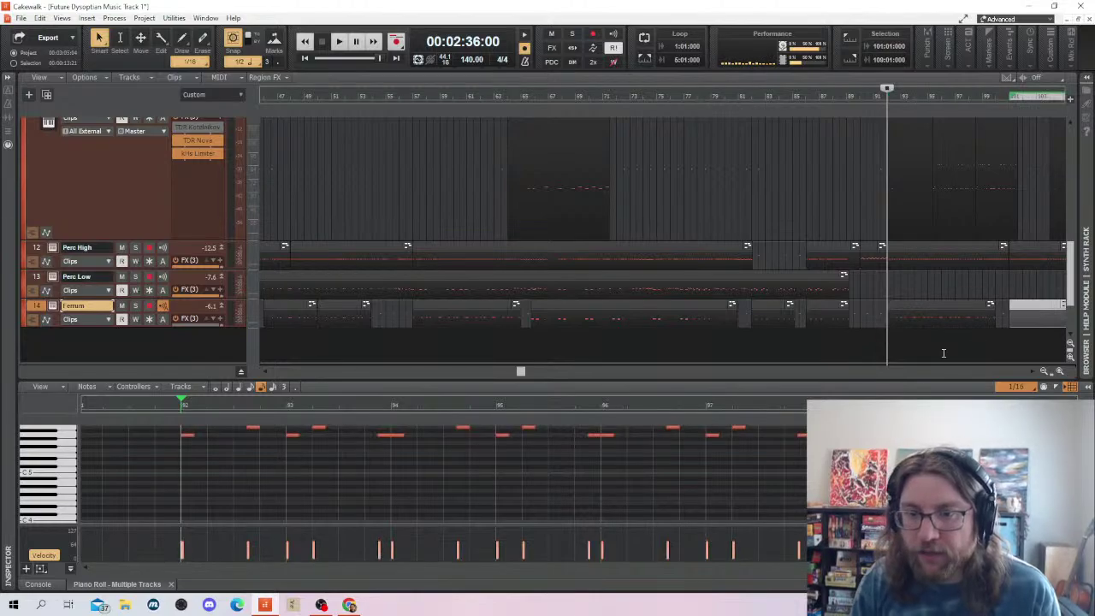
drag(522, 374, 644, 375)
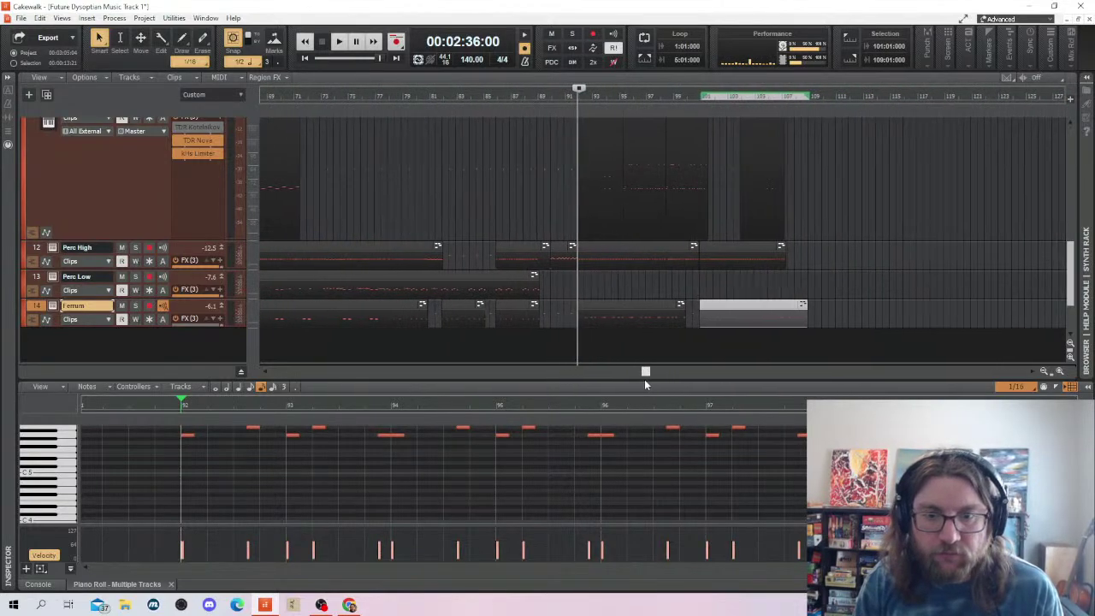
Bounce the three Perc High clips between measures 90 and 107 into a single clip
click(580, 188)
scroll(753, 268, up, 5)
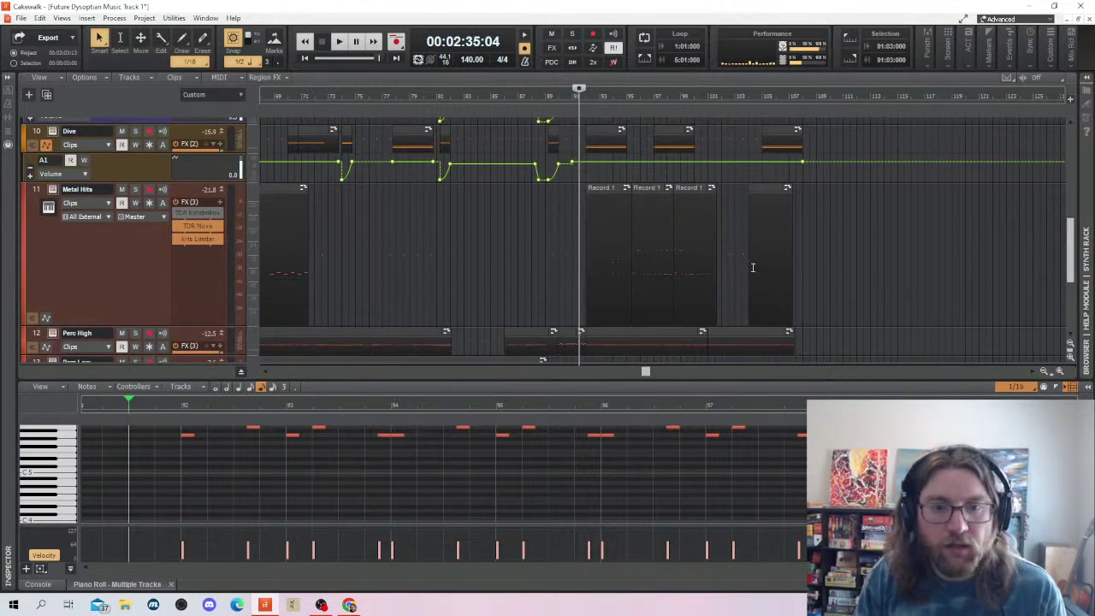
click(596, 228)
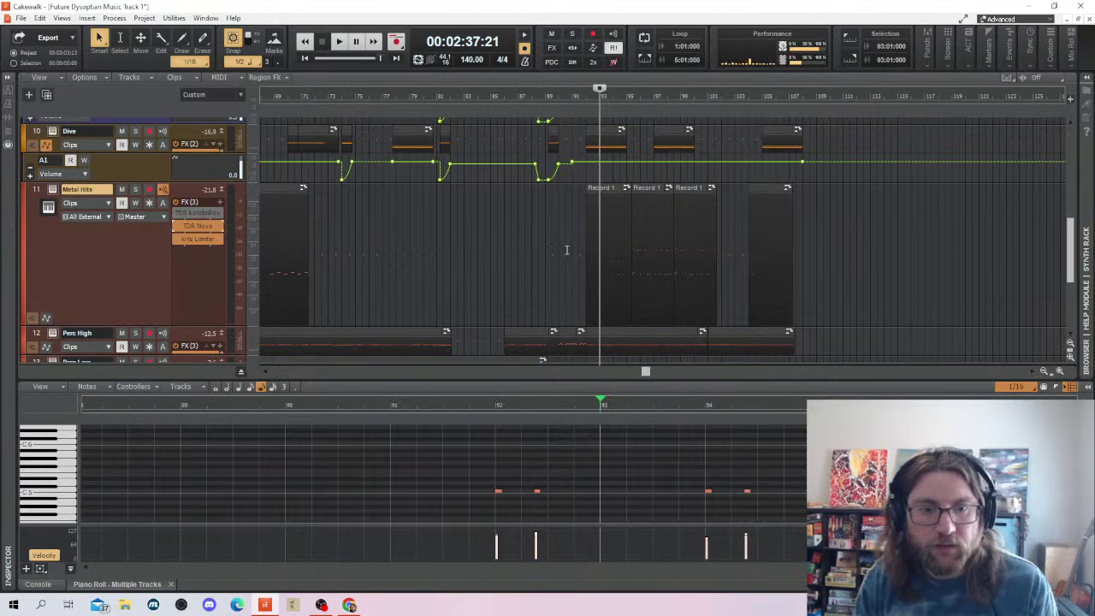
click(569, 250)
drag(731, 351, 575, 173)
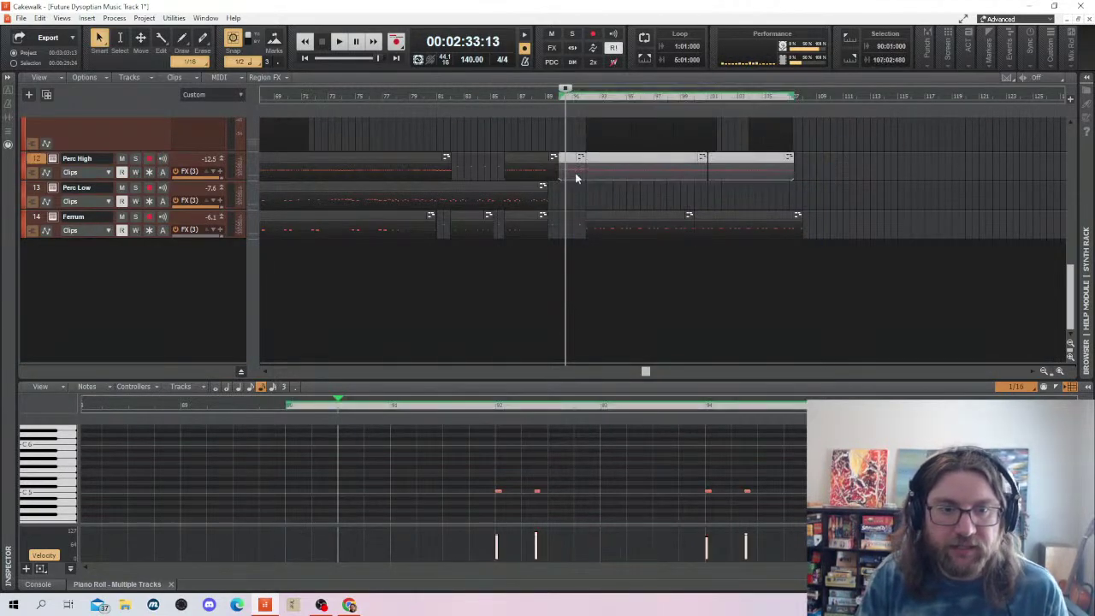
right_click(575, 173)
click(615, 358)
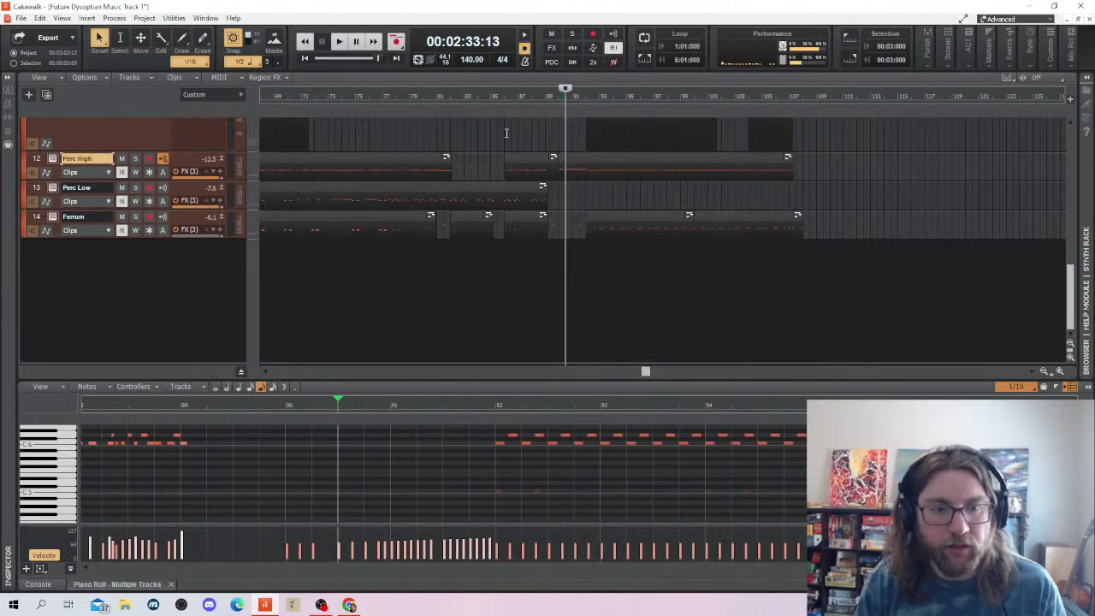
Play the arrangement from measure 86 to the end, and examine the clips on all tracks from measure 91 onward
key(space)
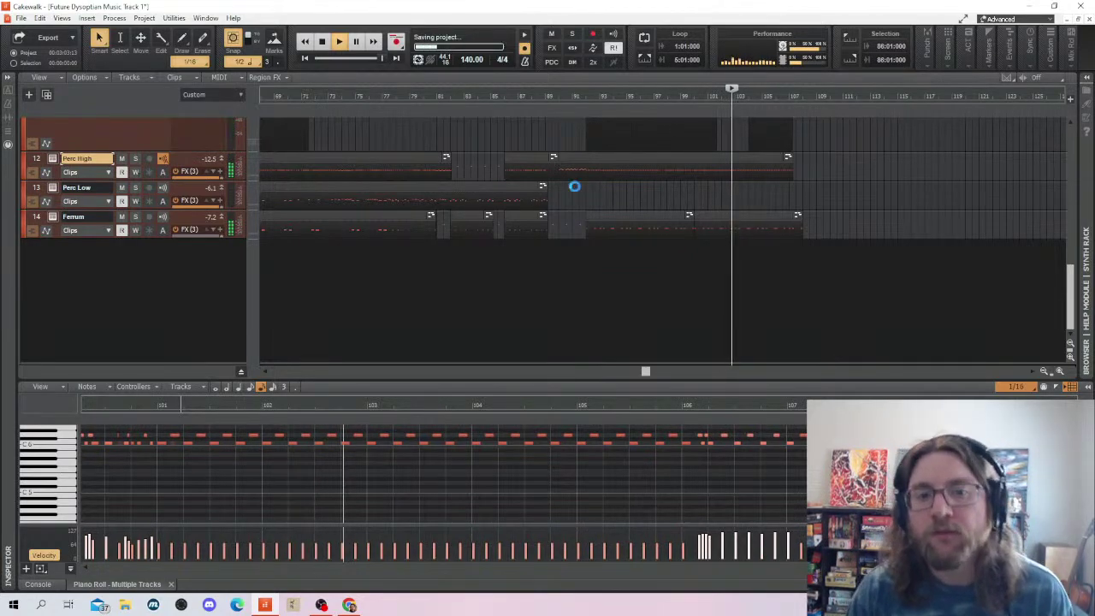
scroll(736, 274, up, 3)
scroll(747, 299, down, 2)
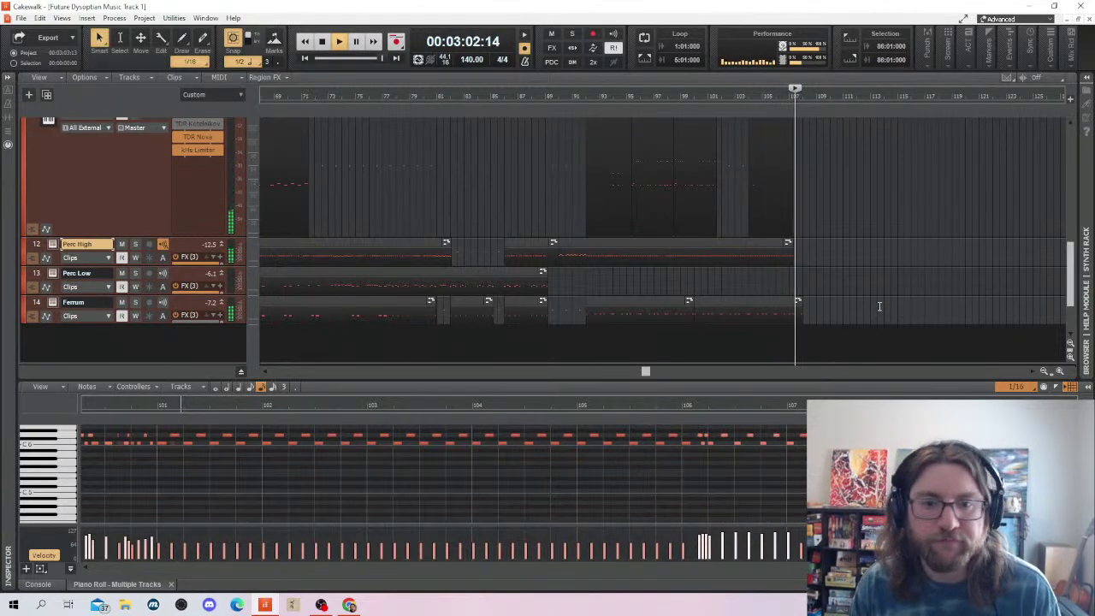
scroll(831, 284, up, 5)
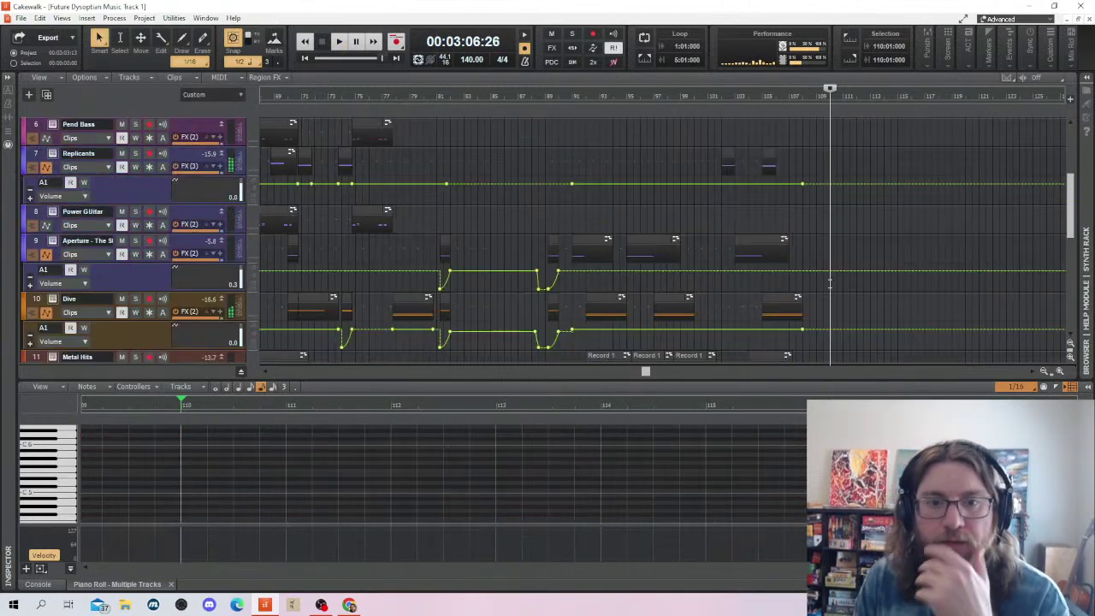
scroll(856, 184, up, 5)
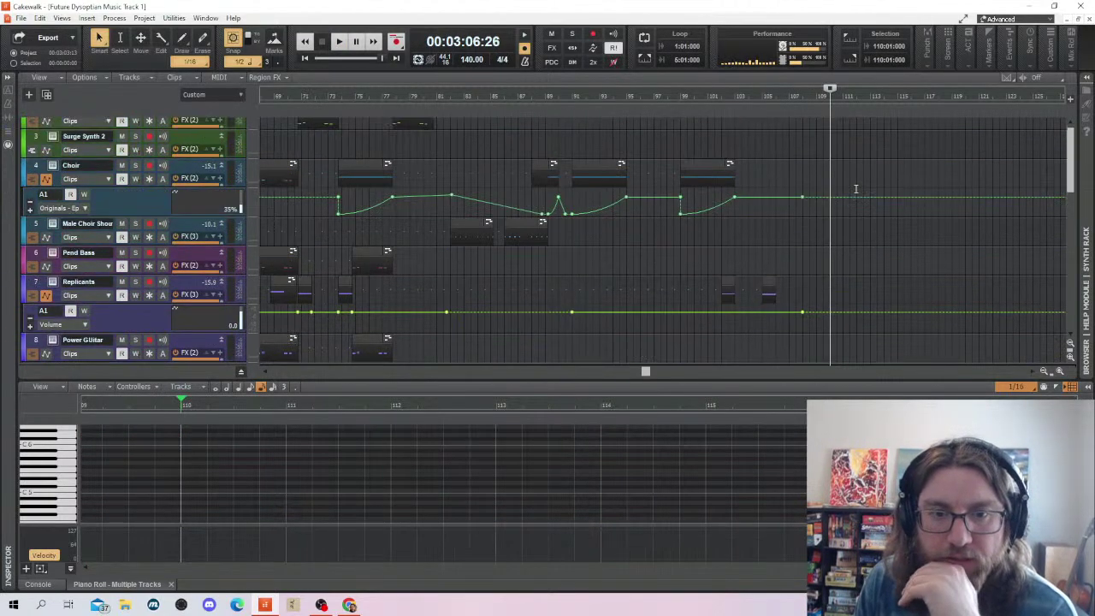
drag(863, 122, 592, 140)
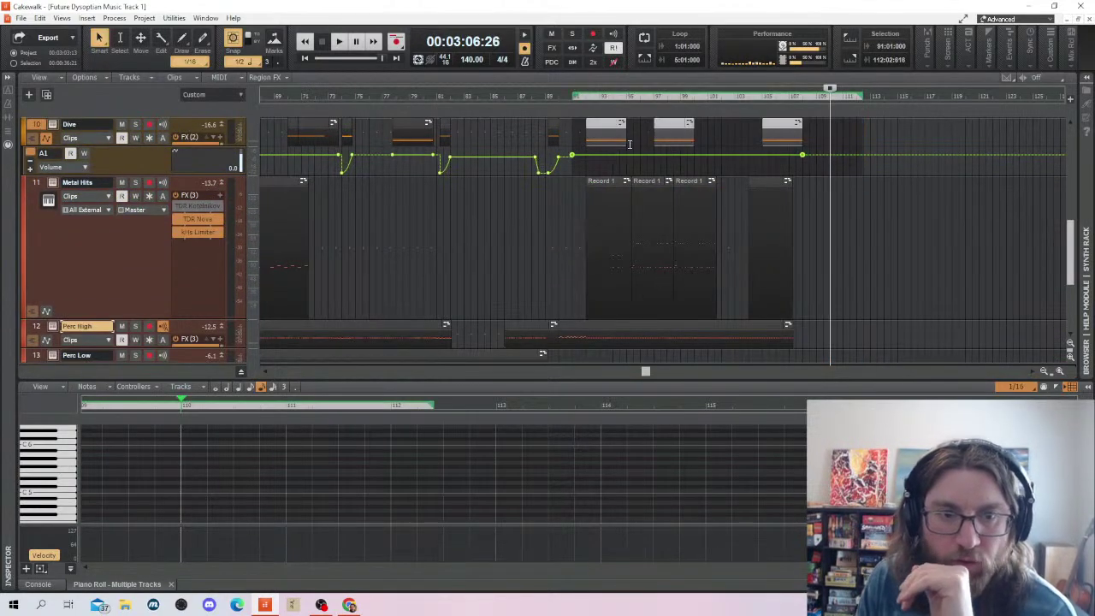
scroll(608, 213, up, 2)
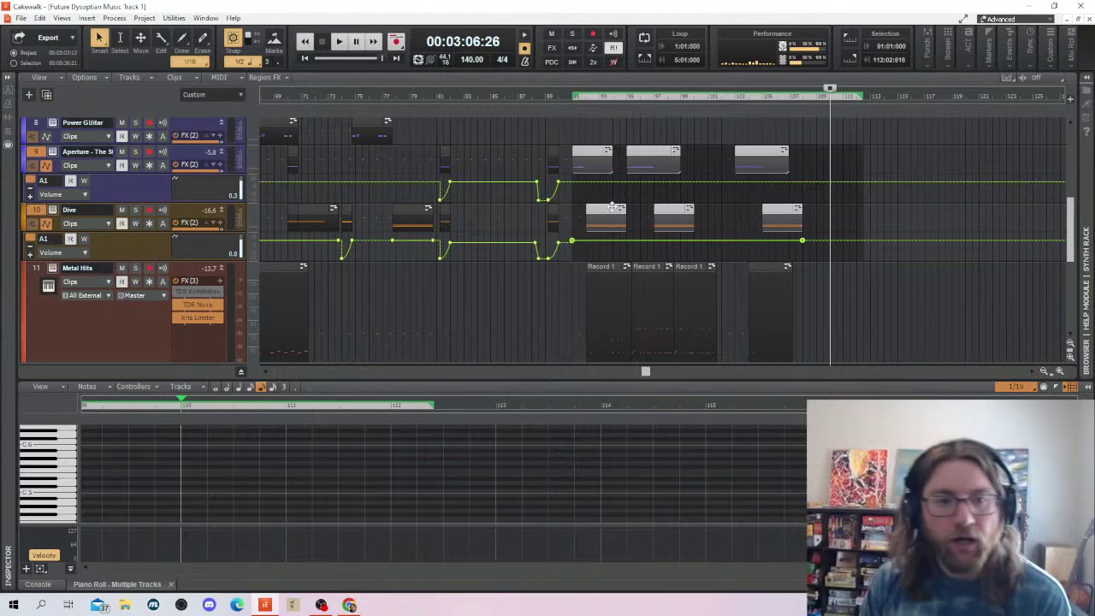
Transpose the three Dive clips between measures 92 and 108 by 3 semitones
click(754, 219)
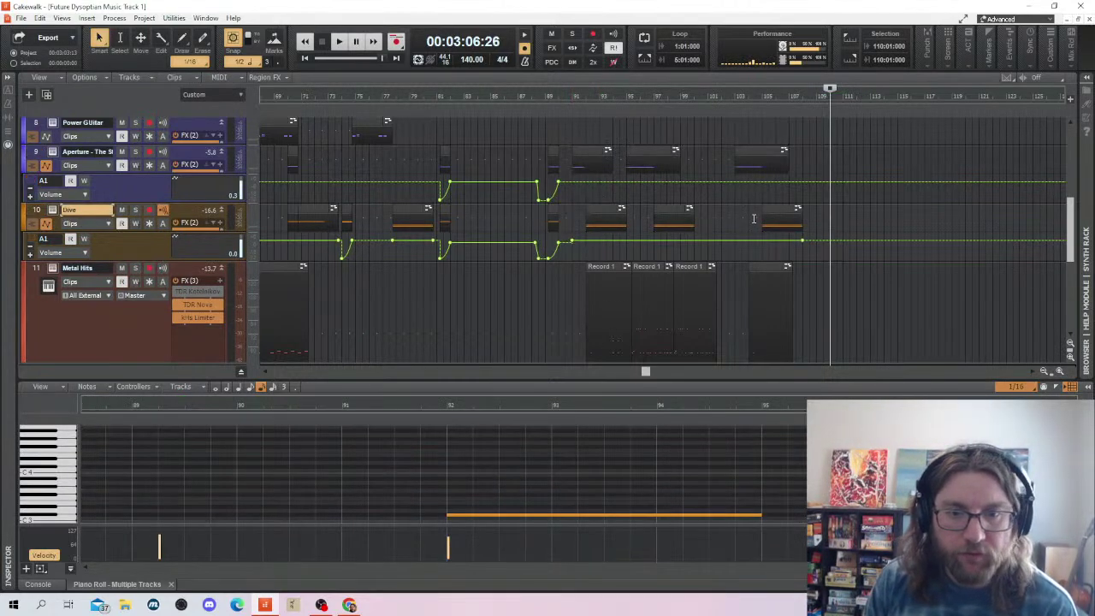
drag(766, 217, 591, 215)
right_click(500, 499)
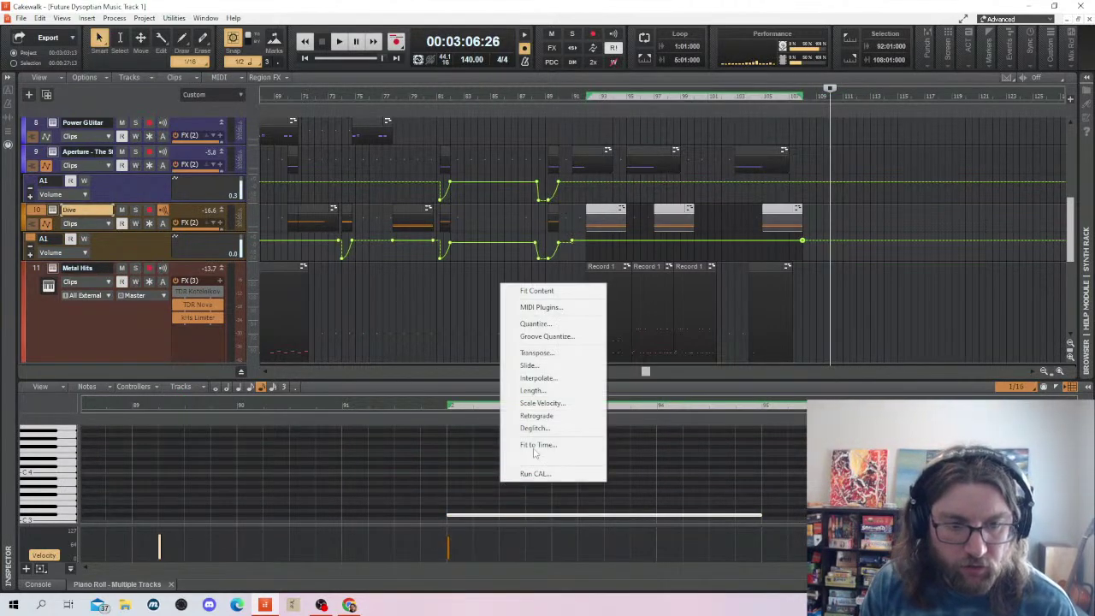
click(548, 361)
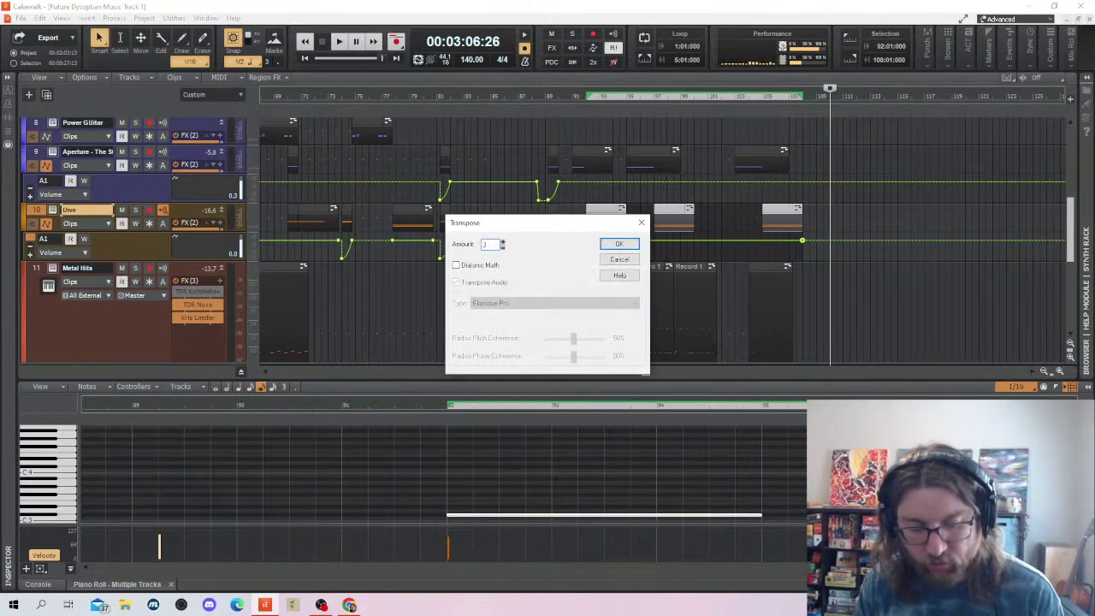
text(3)
key(Return)
Transpose the three Aperture clips between measures 91 and 107 by 3 semitones
scroll(702, 276, up, 3)
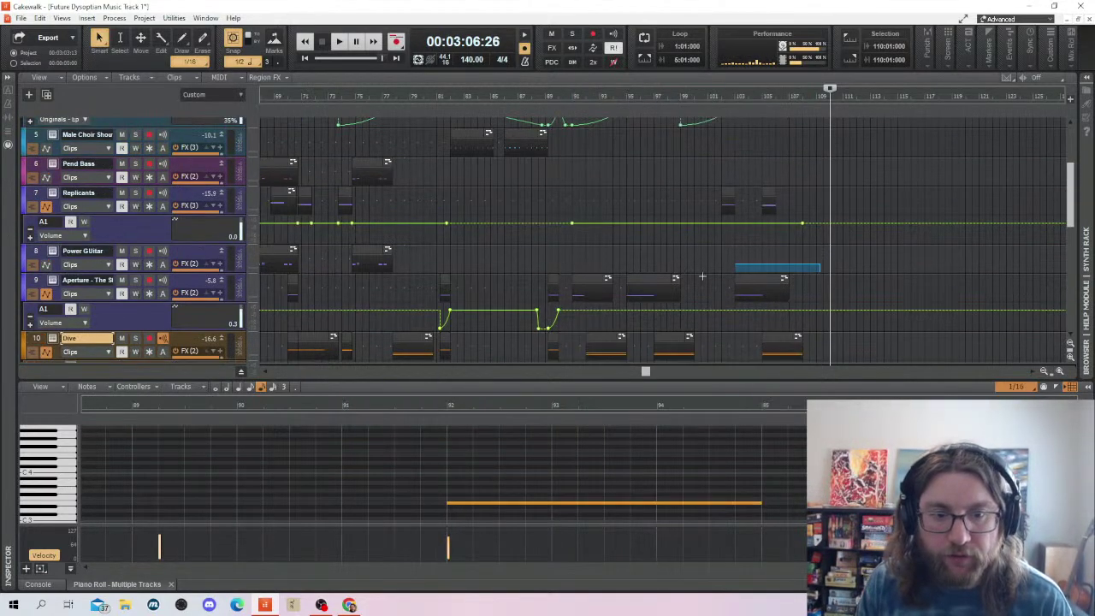
drag(702, 277, 573, 296)
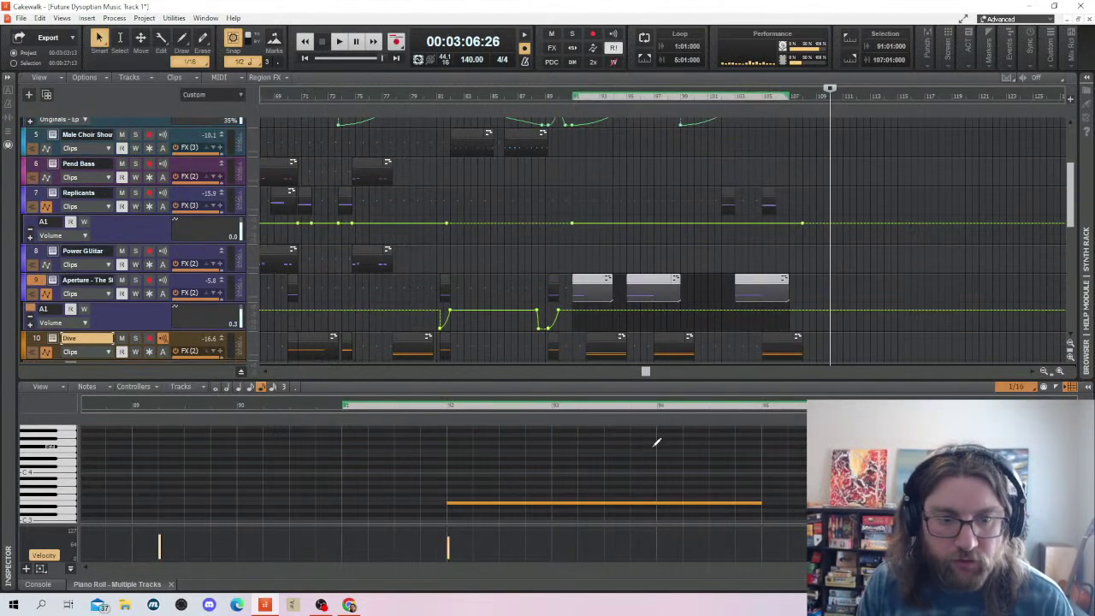
click(604, 291)
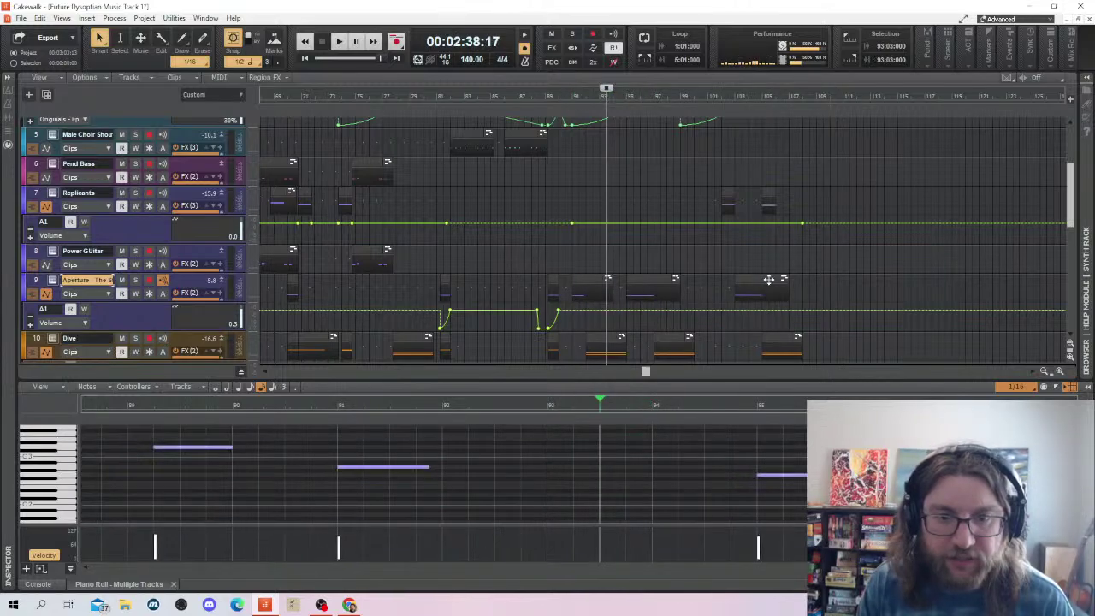
drag(818, 271, 582, 307)
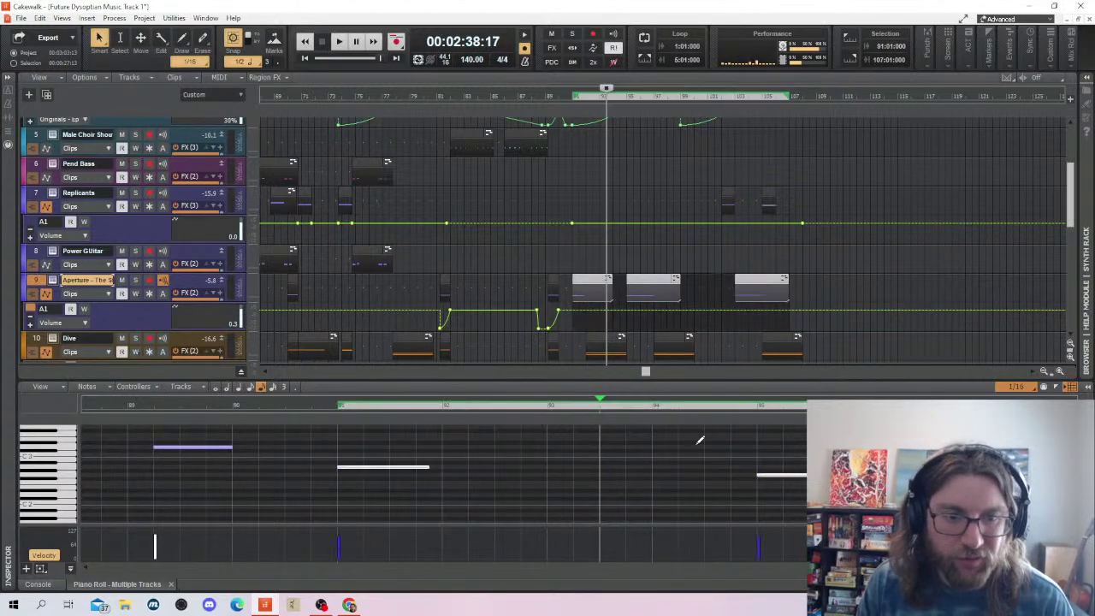
right_click(627, 462)
click(655, 328)
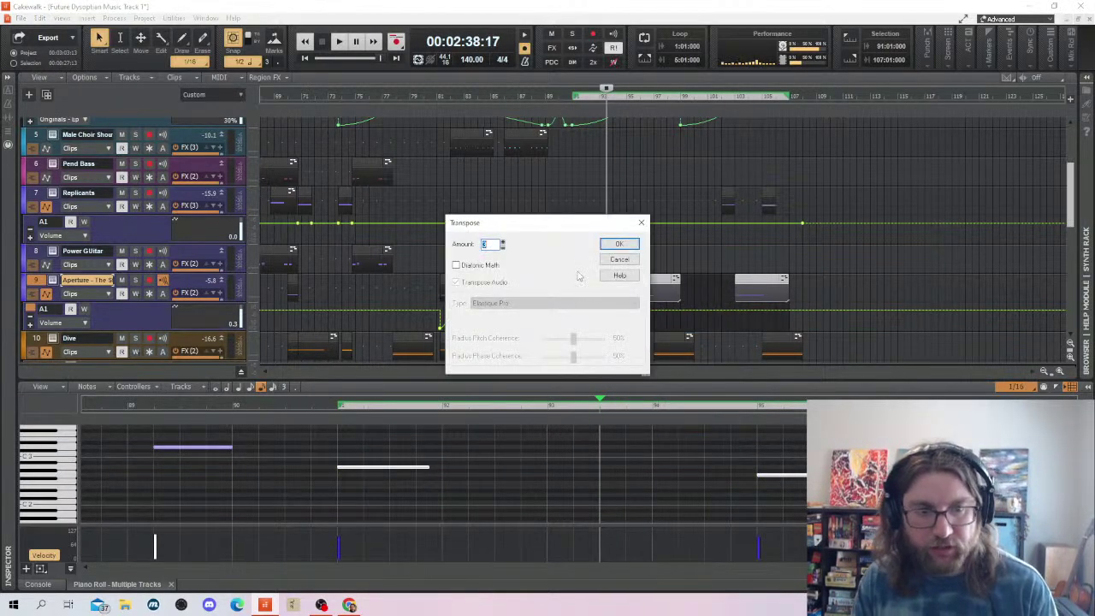
click(618, 244)
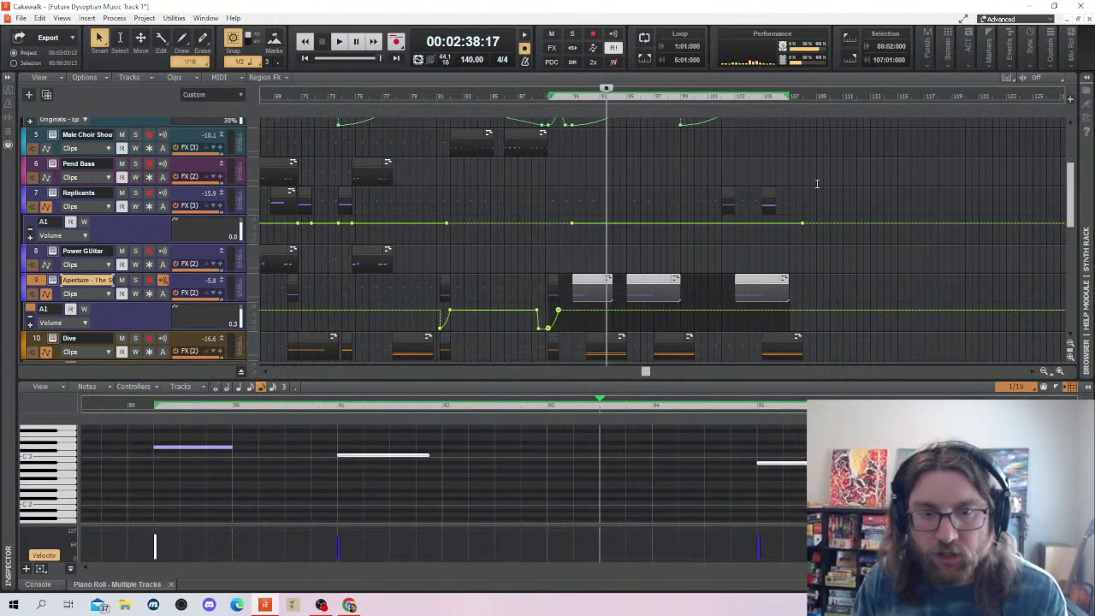
Transpose the two Replicants clips at measures 102 and 105 by 3 semitones
drag(818, 183, 705, 207)
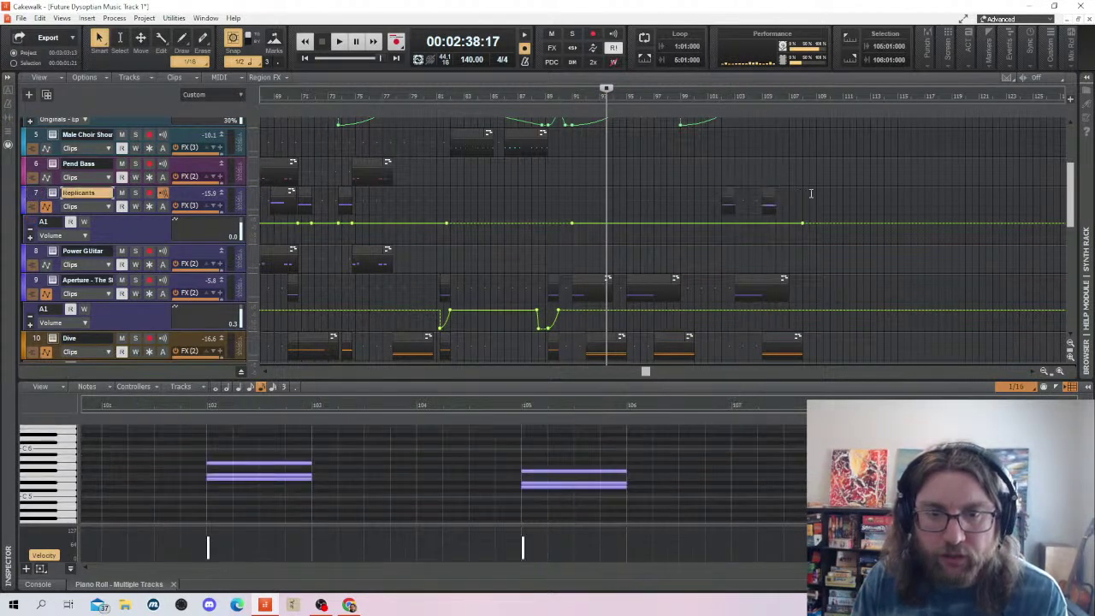
right_click(686, 245)
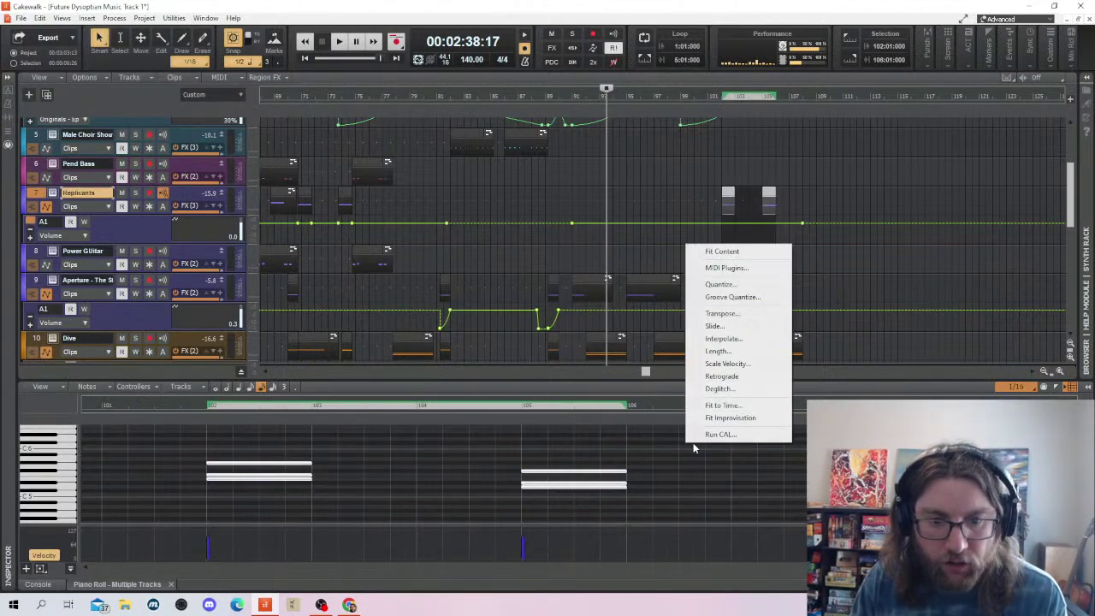
click(721, 313)
key(Return)
Transpose the two Choir clips between measures 91 and 103 by 3 semitones
scroll(690, 302, up, 3)
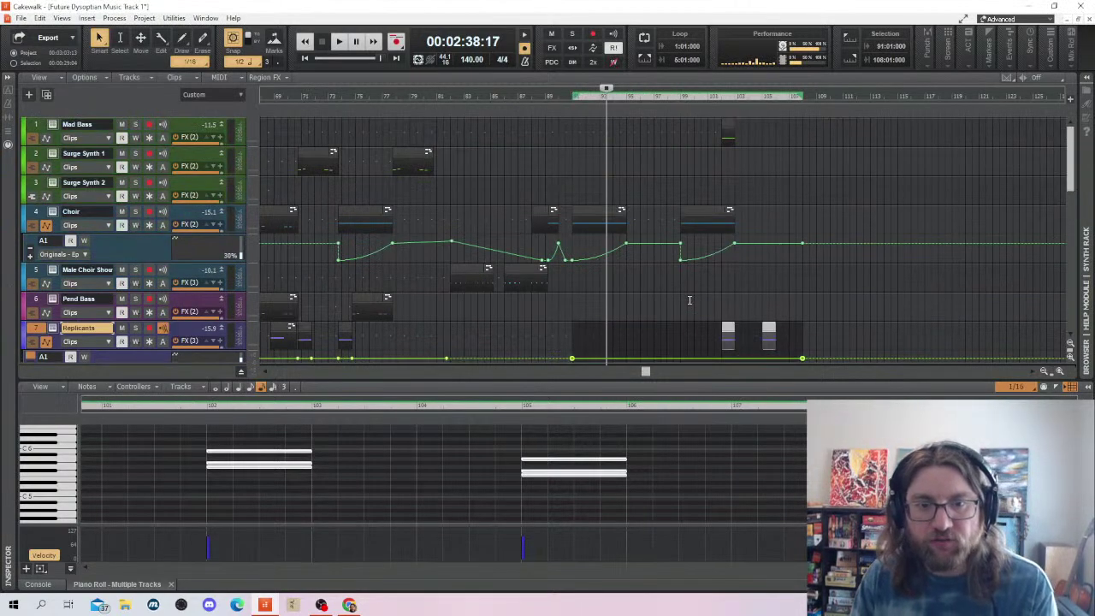
drag(681, 218, 610, 230)
click(593, 215)
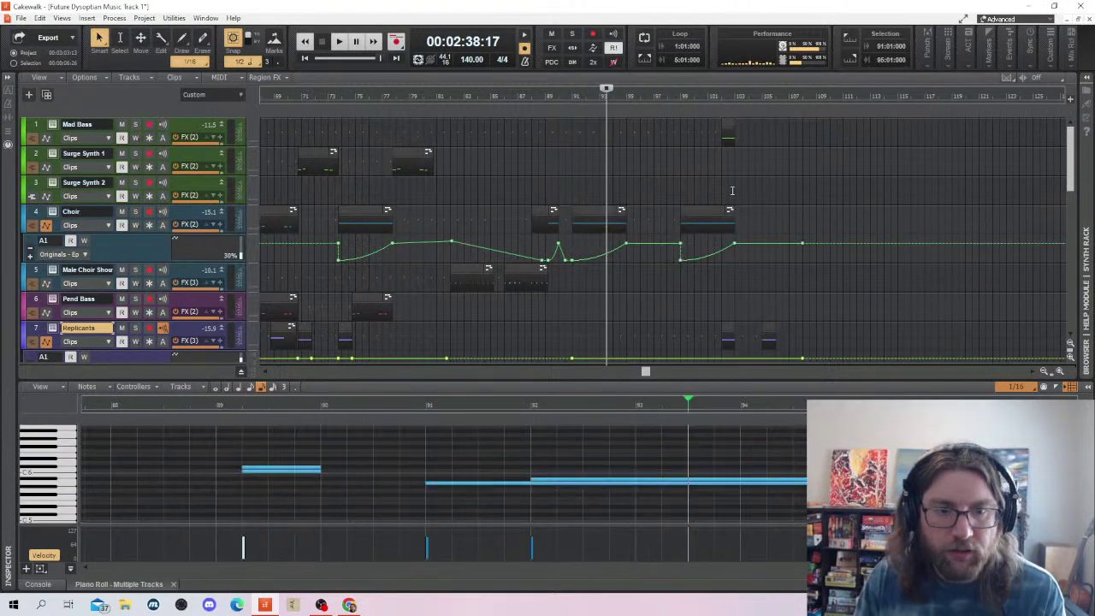
drag(788, 182, 599, 240)
right_click(617, 258)
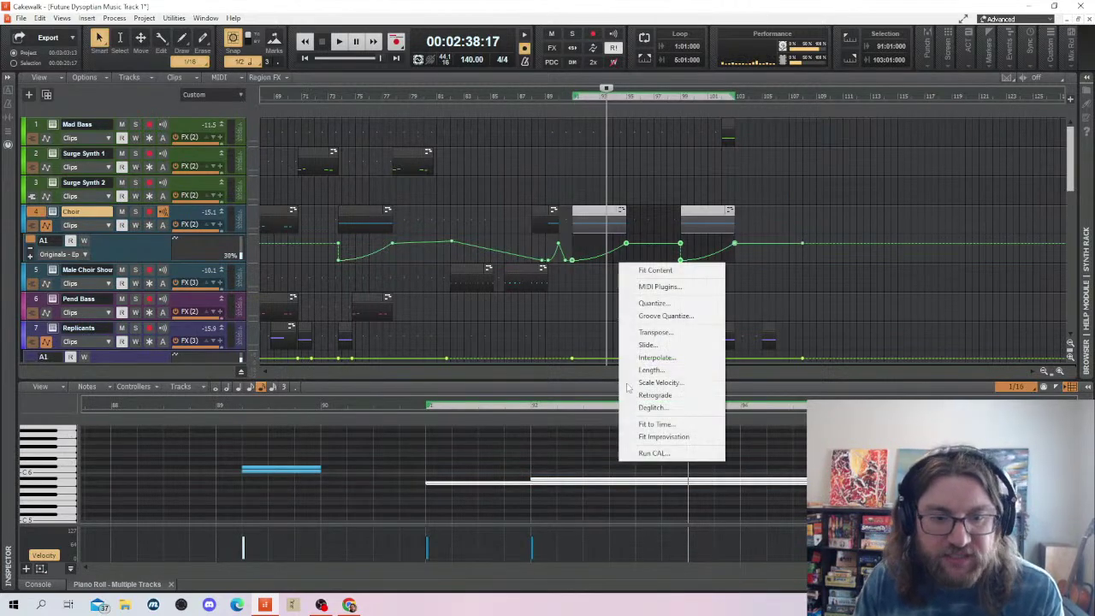
click(637, 330)
click(621, 252)
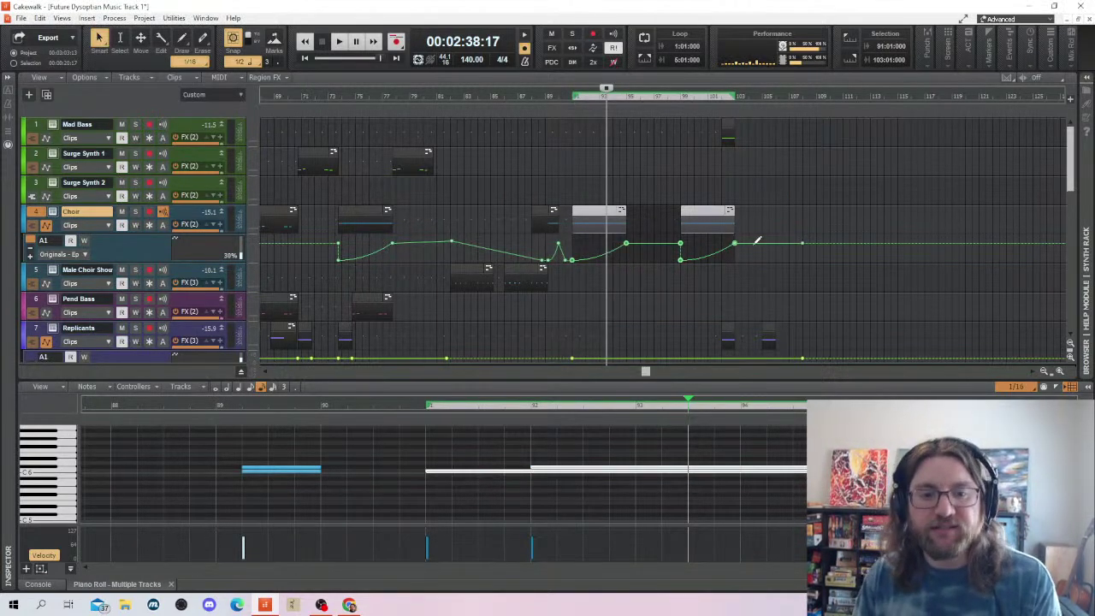
Transpose the Mad Bass clip at measure 102 by 3 semitones, and copy it to measure 90
click(728, 133)
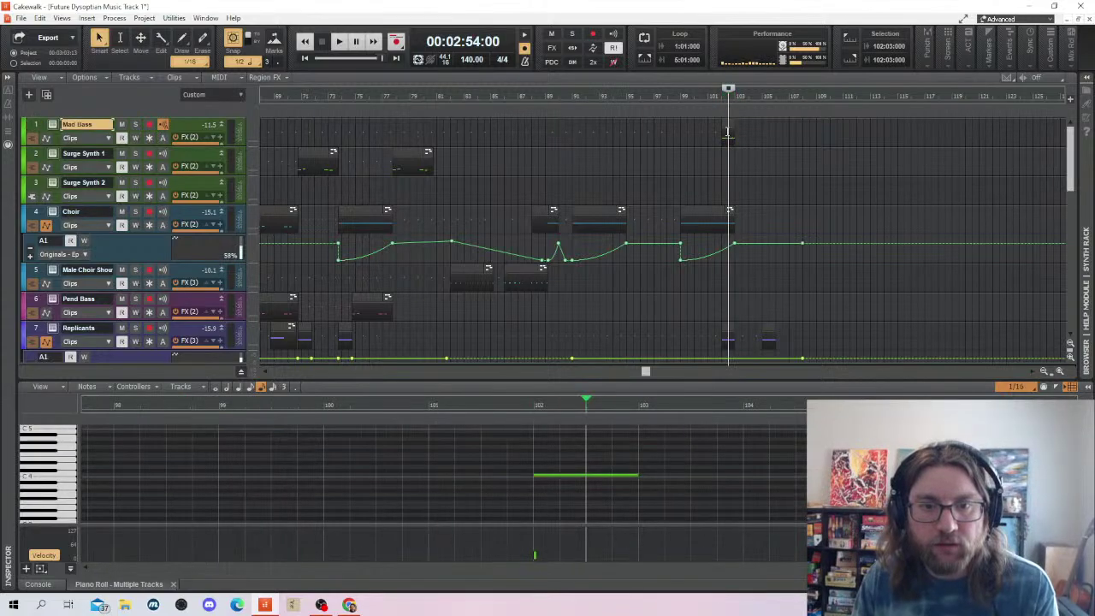
right_click(680, 276)
click(715, 349)
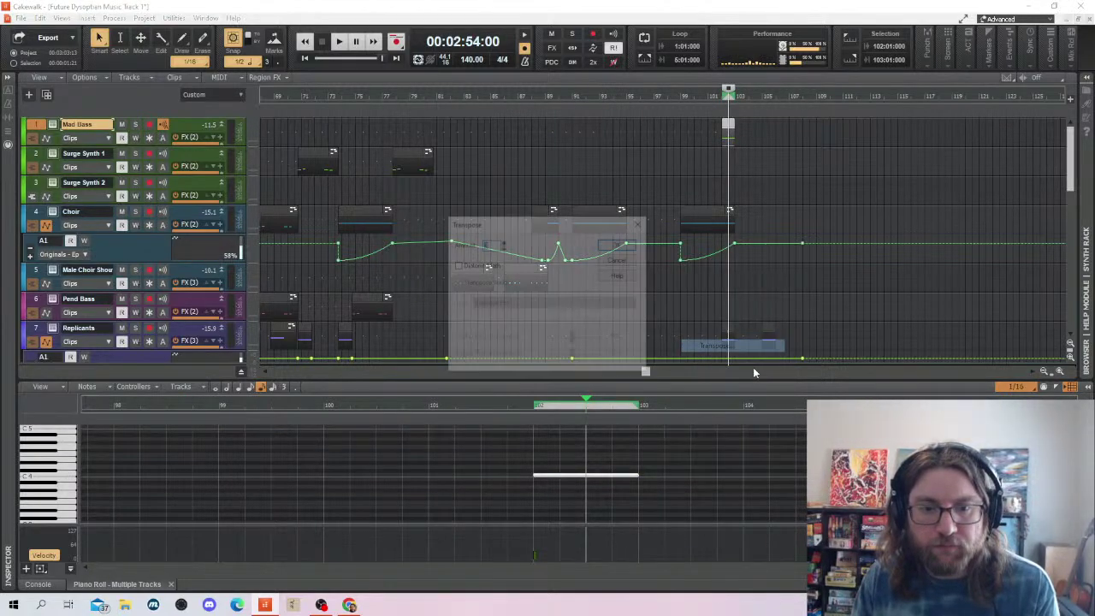
key(Return)
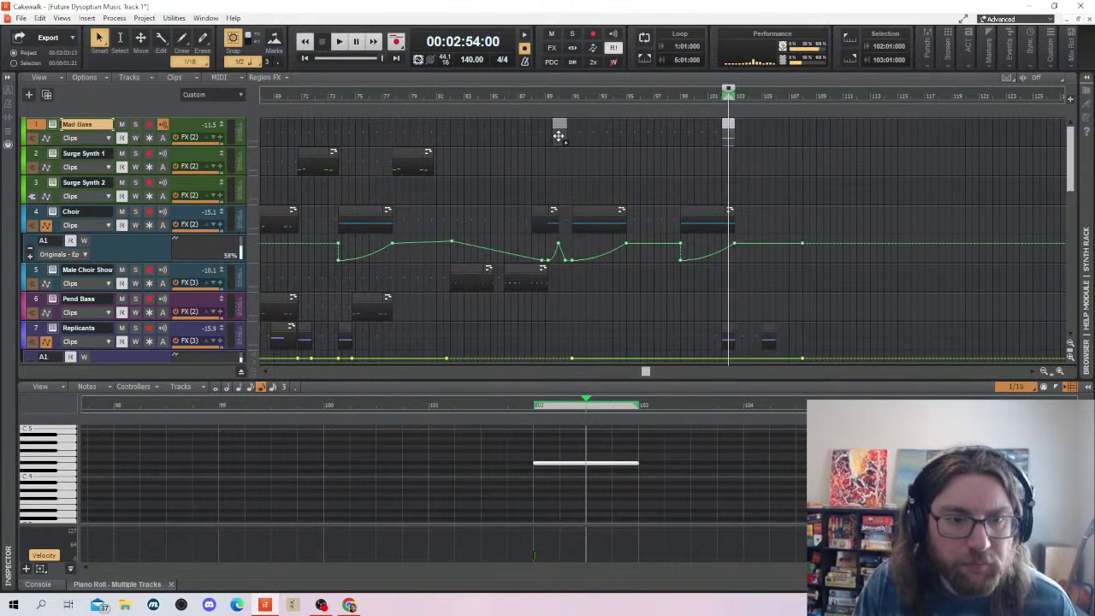
drag(559, 137, 568, 135)
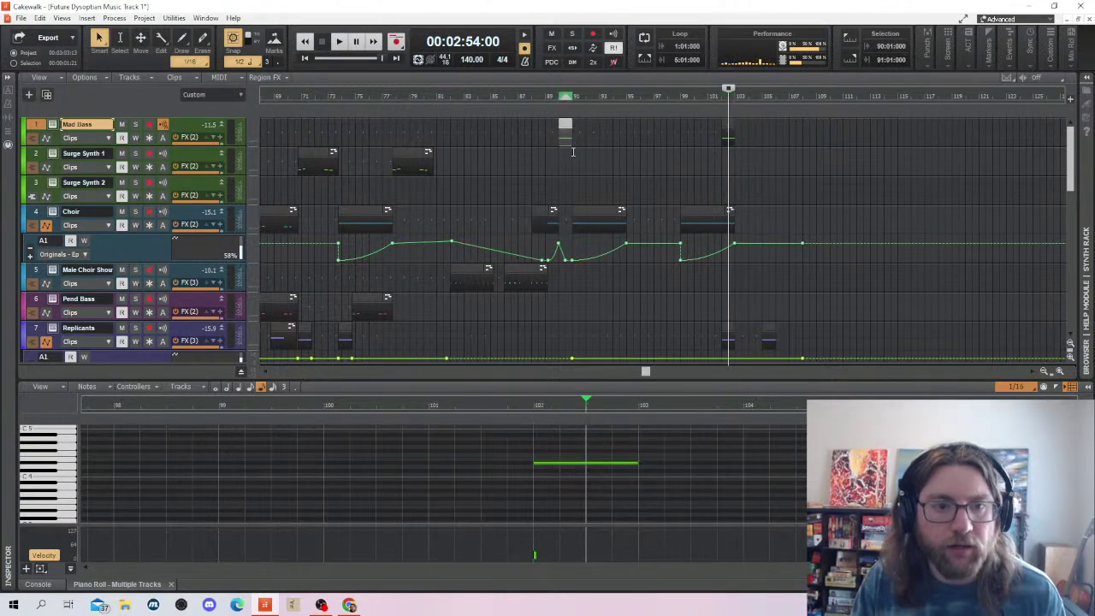
Play the arrangement from the middle of measure 88 to its end, and examine the clips on all tracks from there onward
click(516, 139)
scroll(628, 224, down, 5)
scroll(590, 231, up, 3)
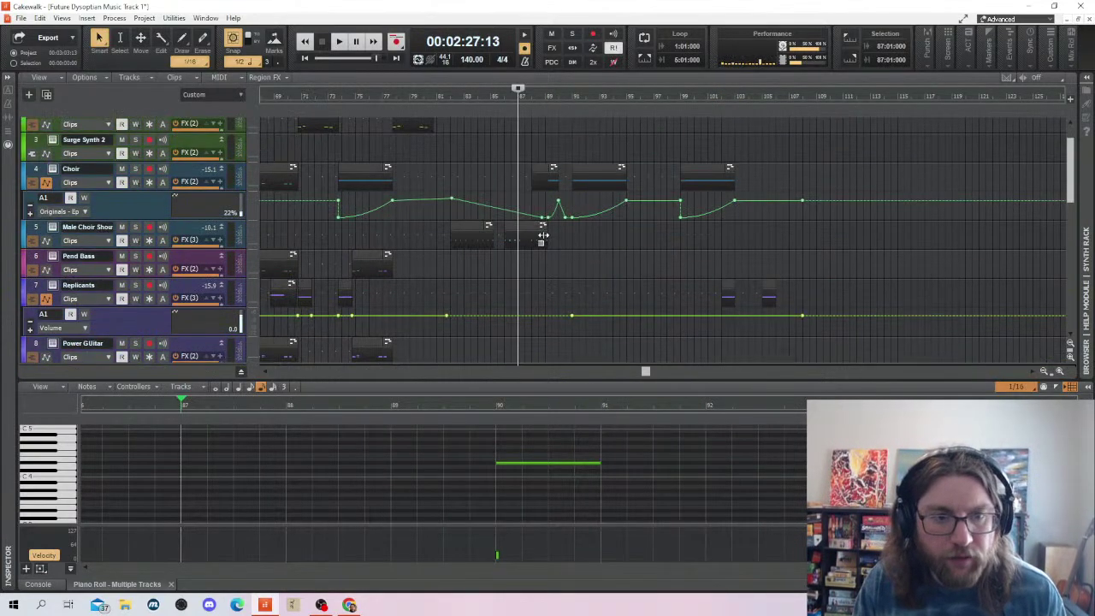
scroll(654, 250, down, 3)
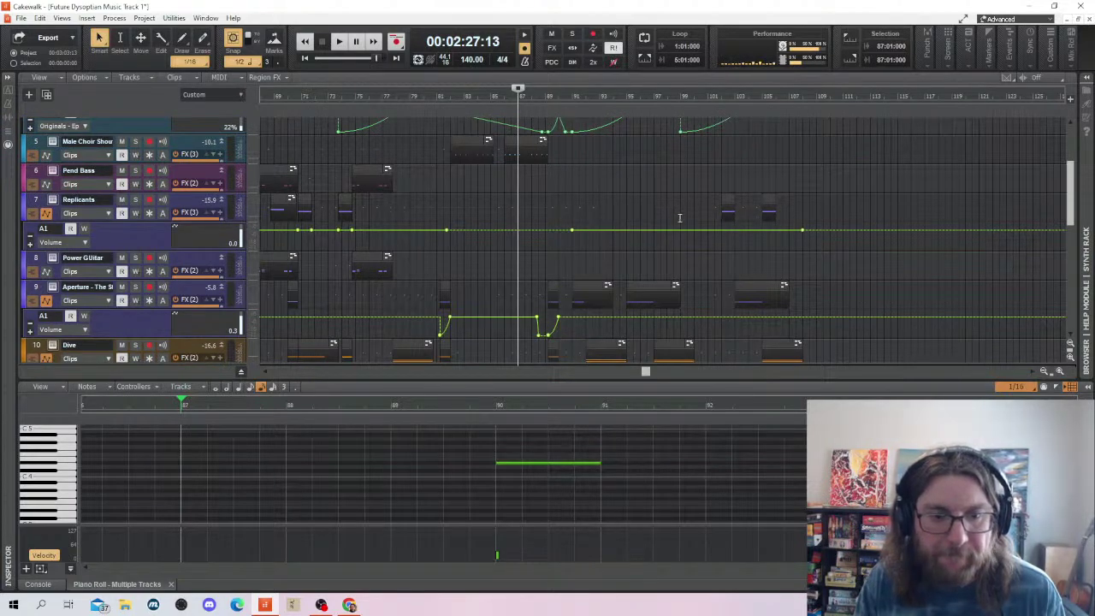
scroll(680, 218, down, 4)
click(544, 133)
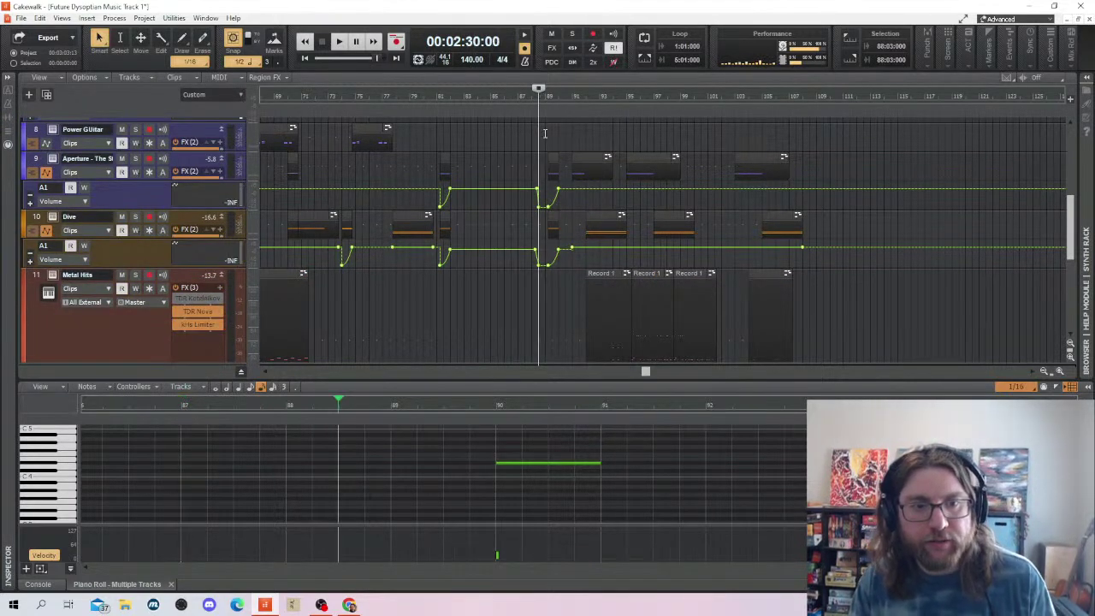
scroll(665, 304, down, 3)
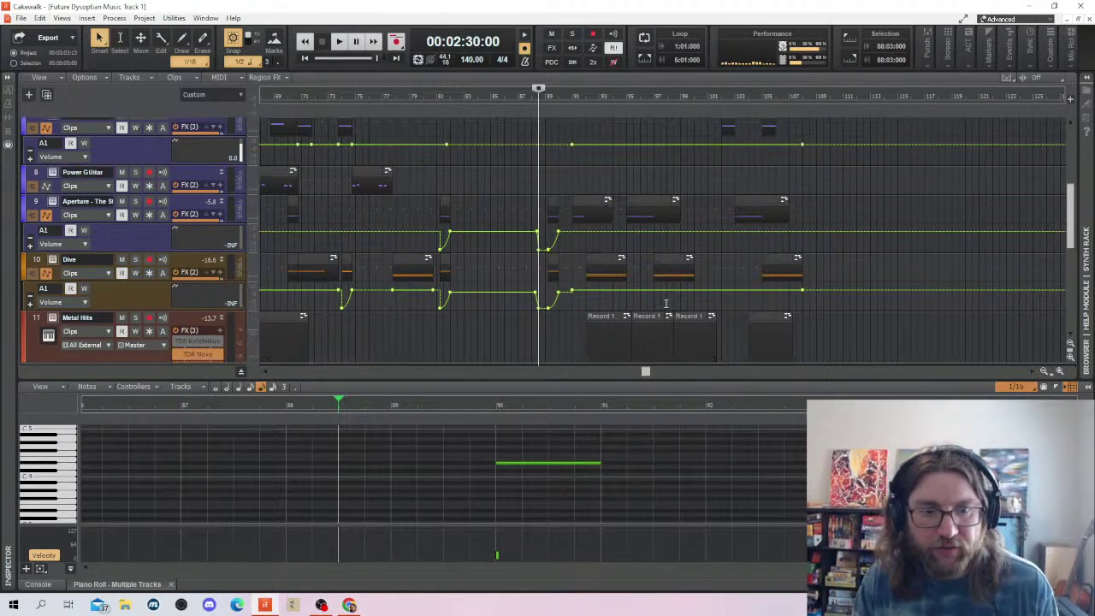
scroll(660, 254, up, 1)
key(space)
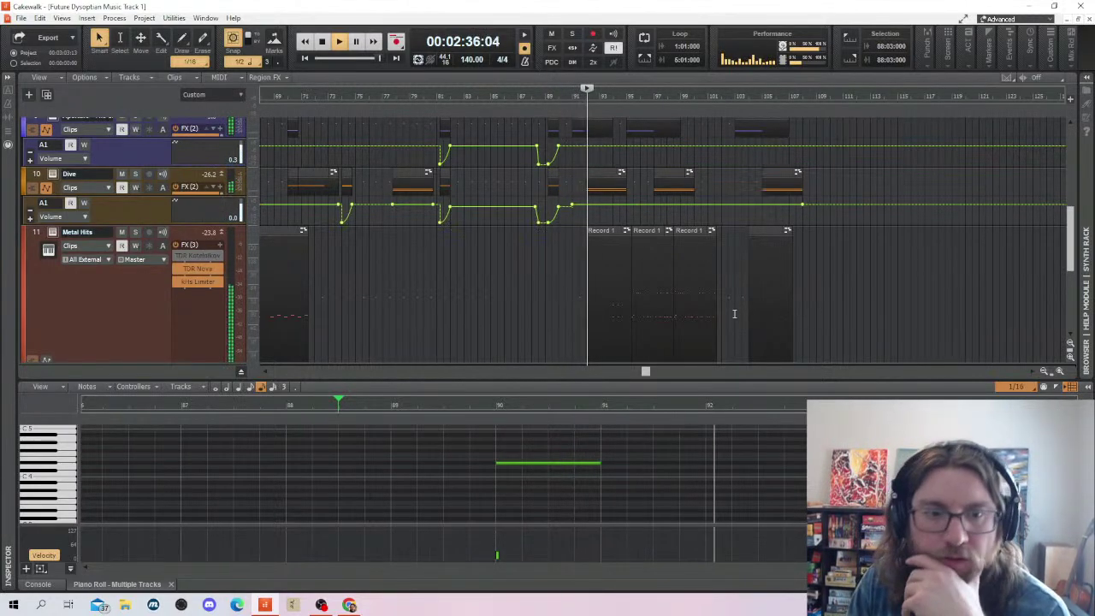
scroll(772, 318, up, 1)
scroll(733, 314, down, 3)
scroll(735, 291, up, 1)
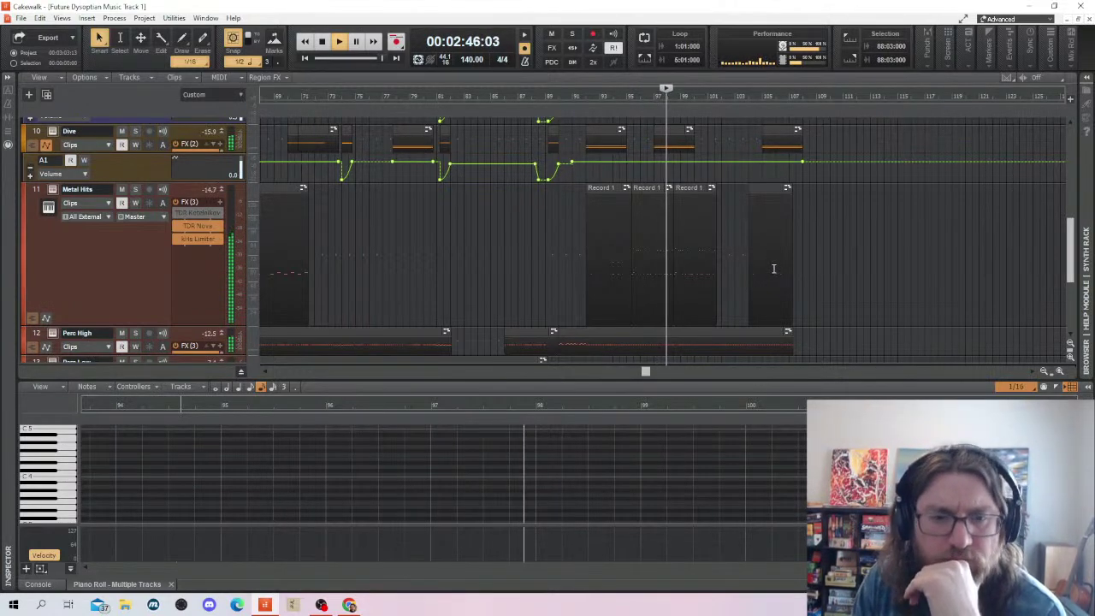
scroll(798, 266, down, 3)
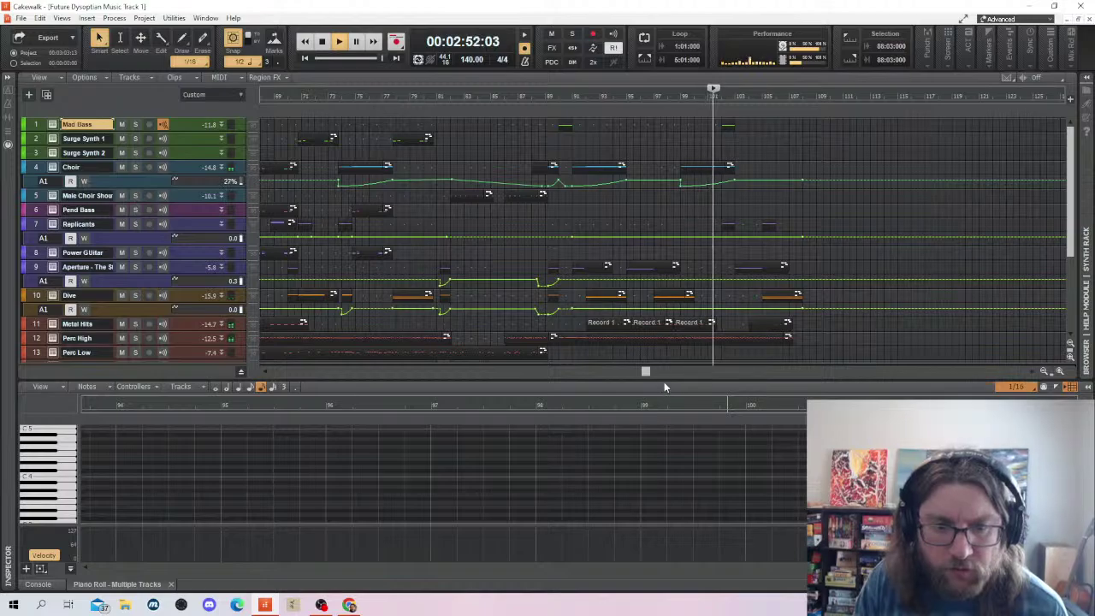
drag(663, 379, 667, 398)
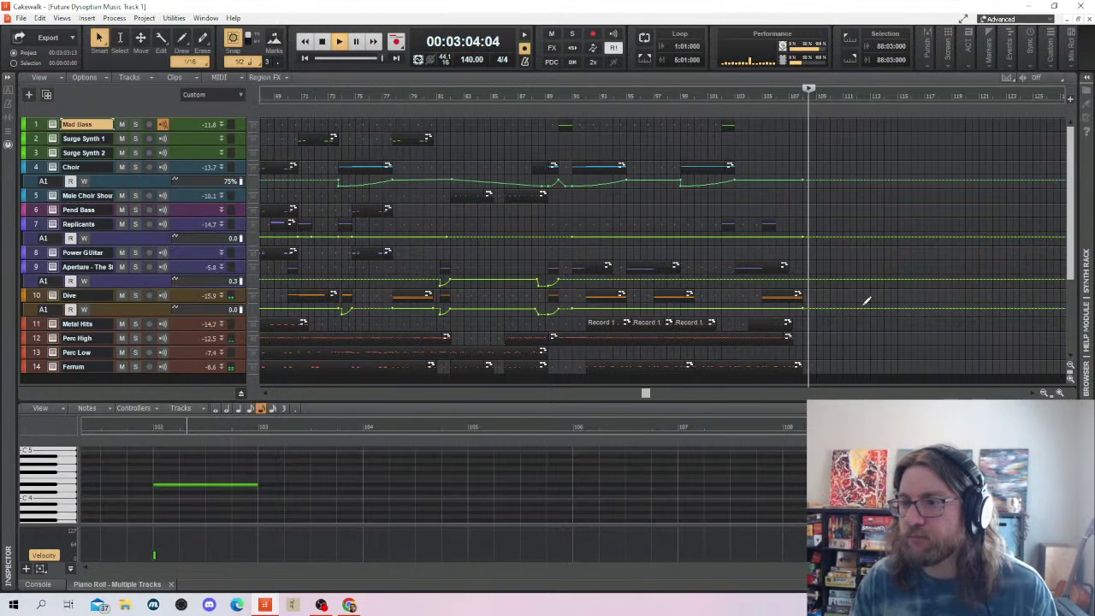
key(space)
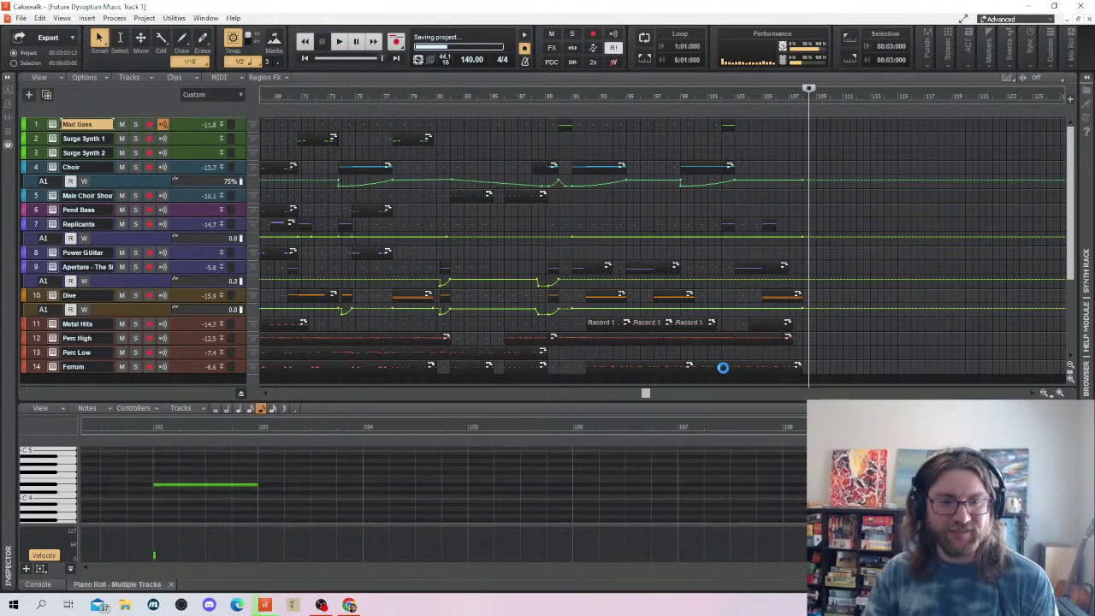
Copy both Ferrum clips between measures 92 and 108 onto the Perc Low track at the same position
click(587, 356)
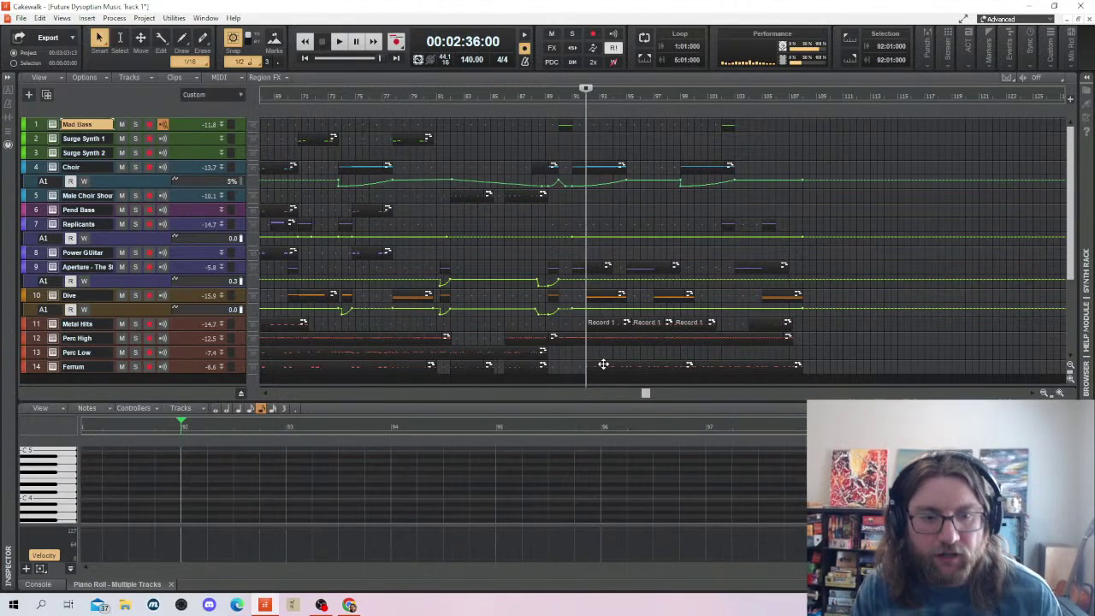
click(603, 365)
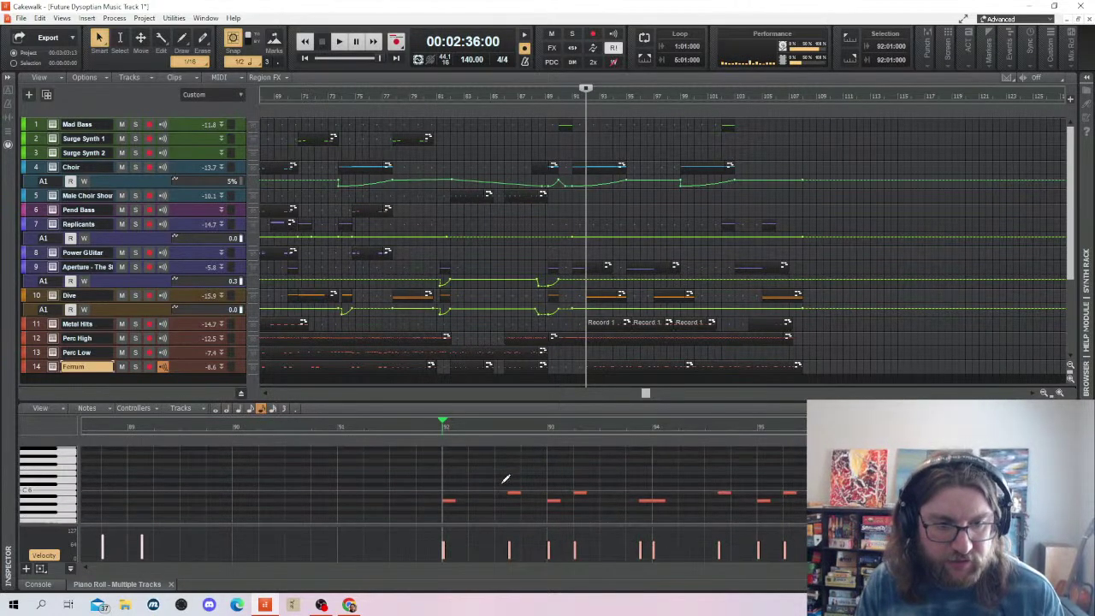
scroll(506, 479, up, 1)
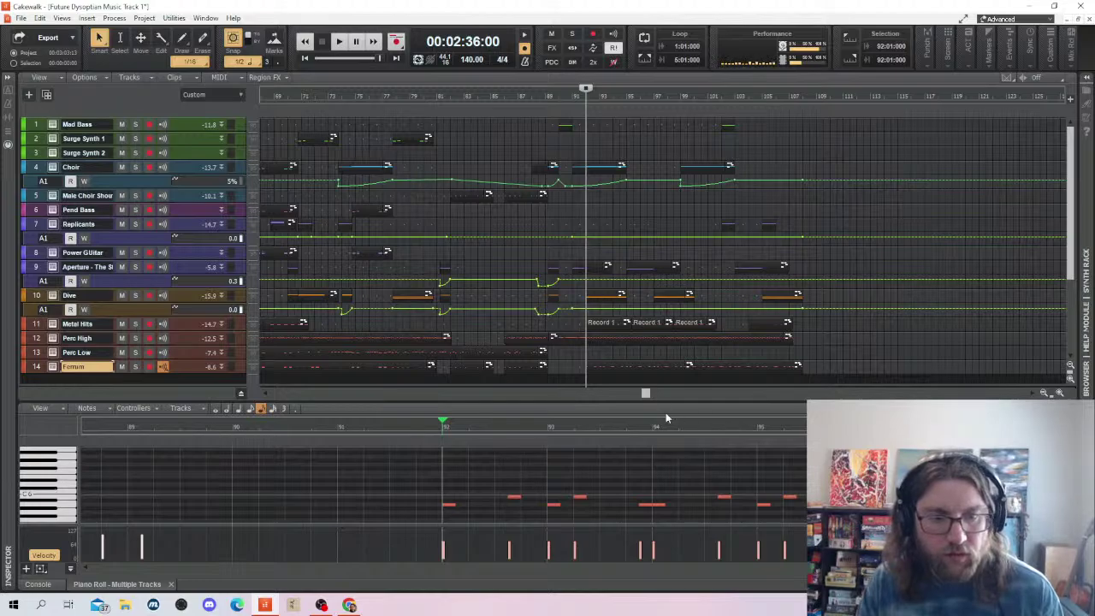
drag(816, 360, 590, 359)
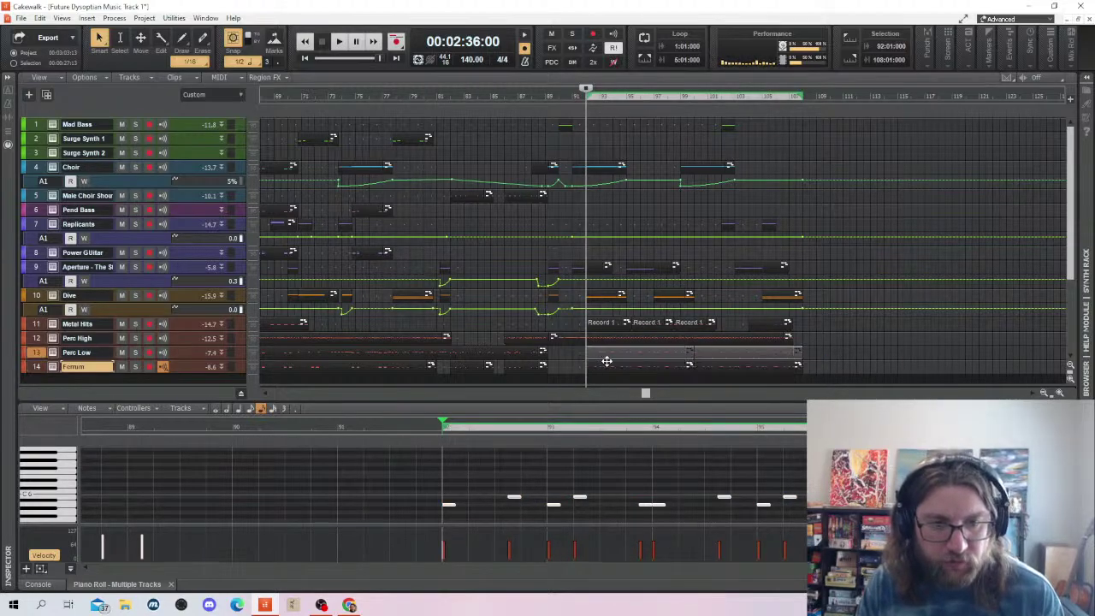
Play the arrangement briefly from measure 91 to check the copied Perc Low clips
click(576, 358)
key(space)
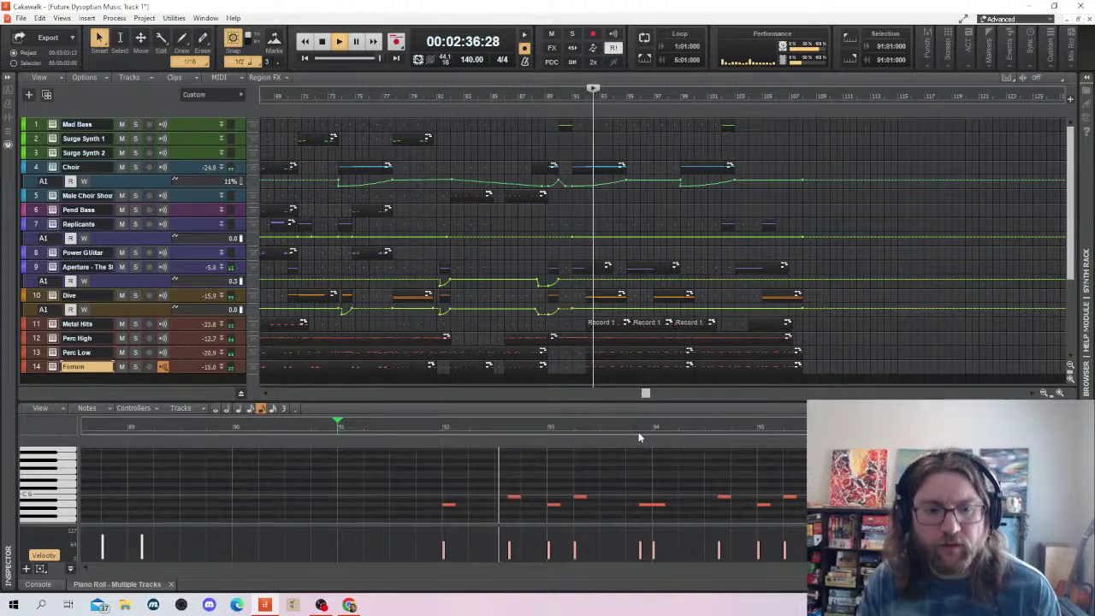
key(space)
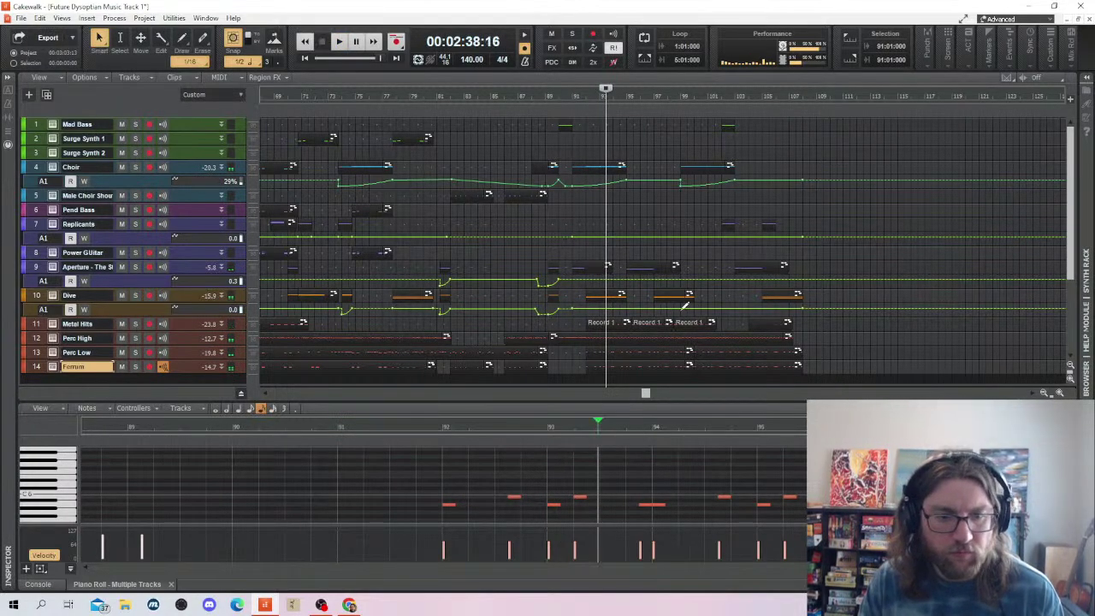
Move the upper row of notes in the copied Perc Low pattern from measure 92 onward to below the lower row
click(642, 355)
click(642, 352)
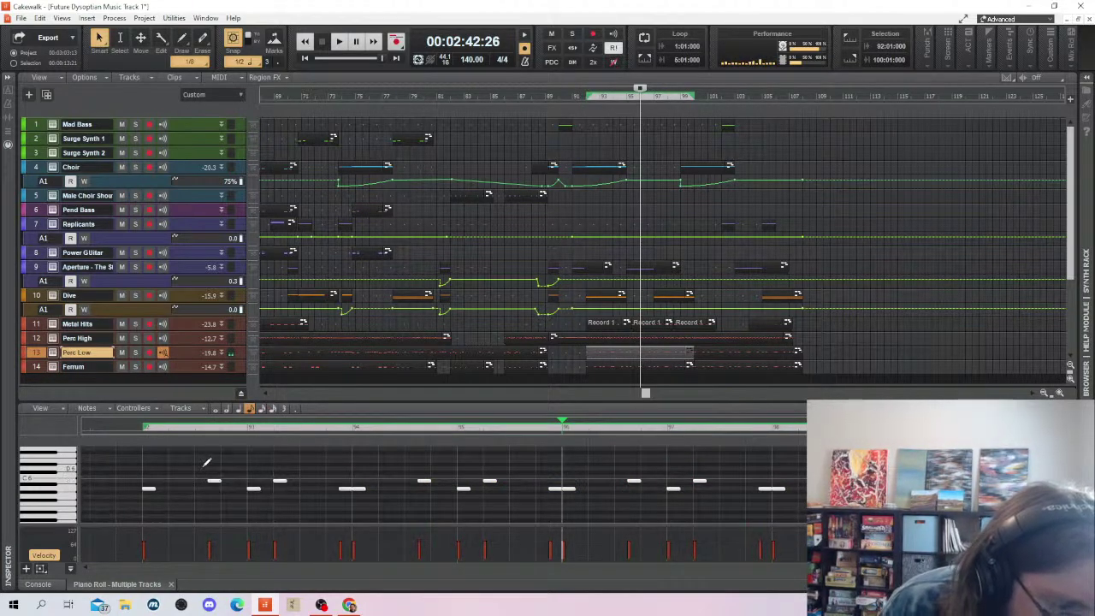
click(202, 482)
drag(210, 464, 391, 514)
Play the reworked section through to its end, place the playhead at measure 108, and save the project
key(space)
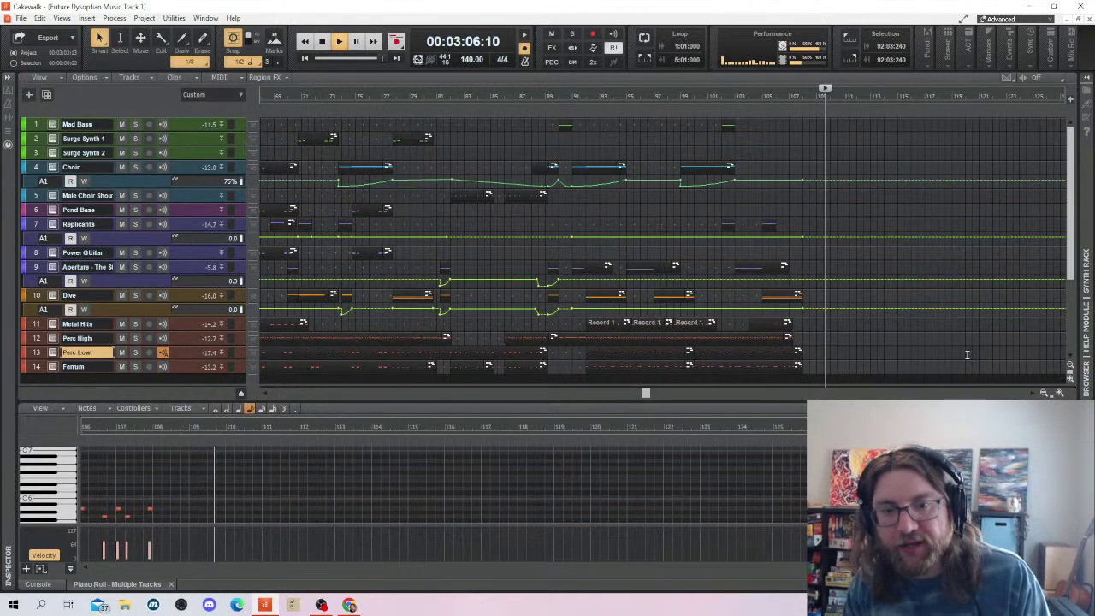
click(843, 345)
click(805, 219)
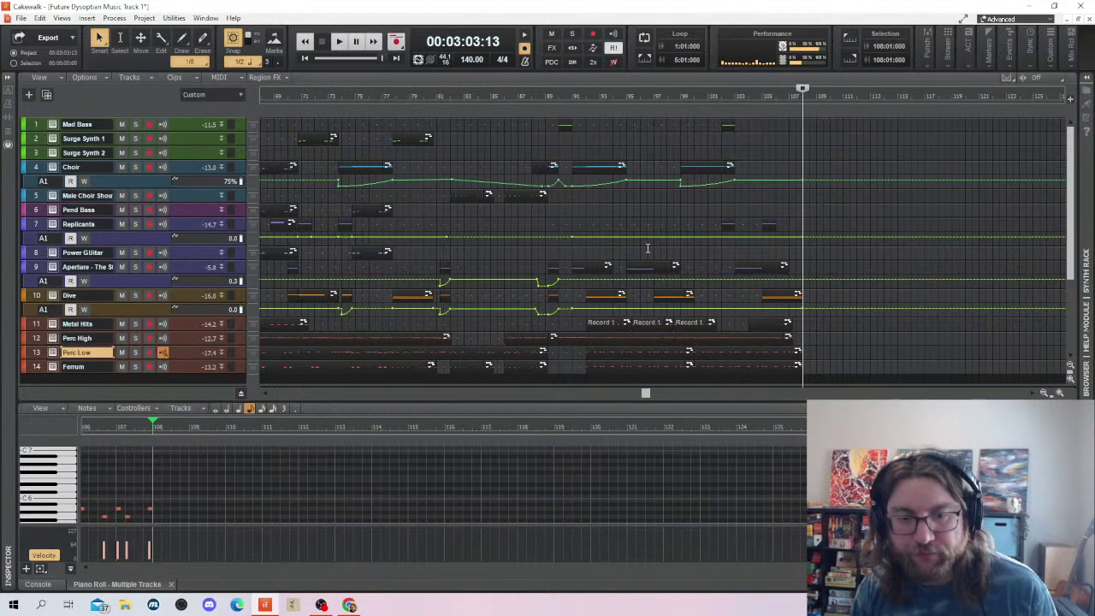
key(ctrl+s)
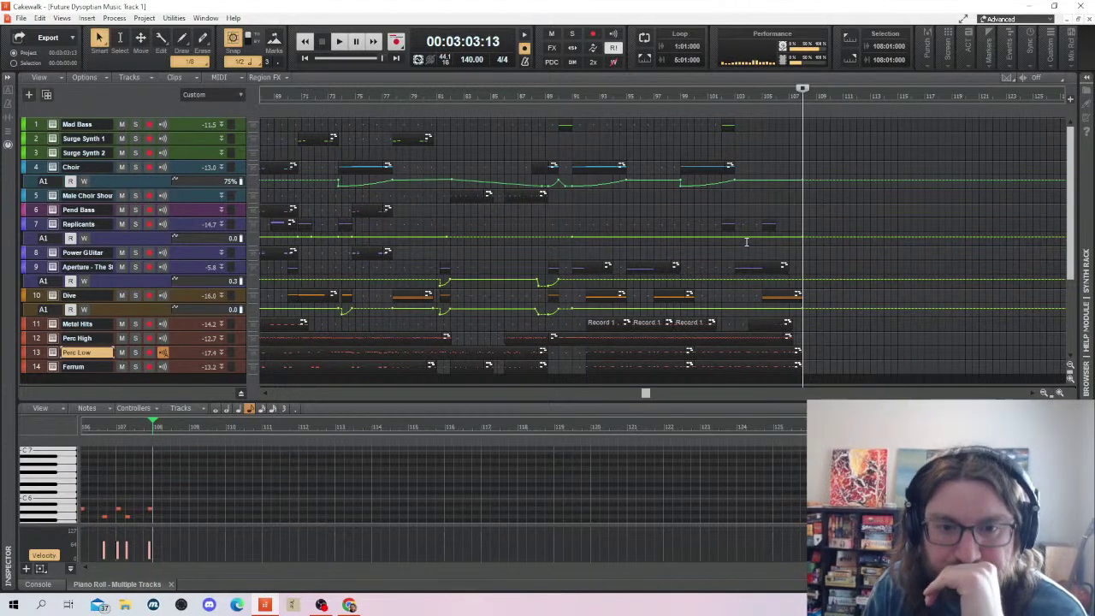
Play the arrangement from measure 92 to about measure 100, view the Choir notes there, and place the playhead at measure 99
click(587, 135)
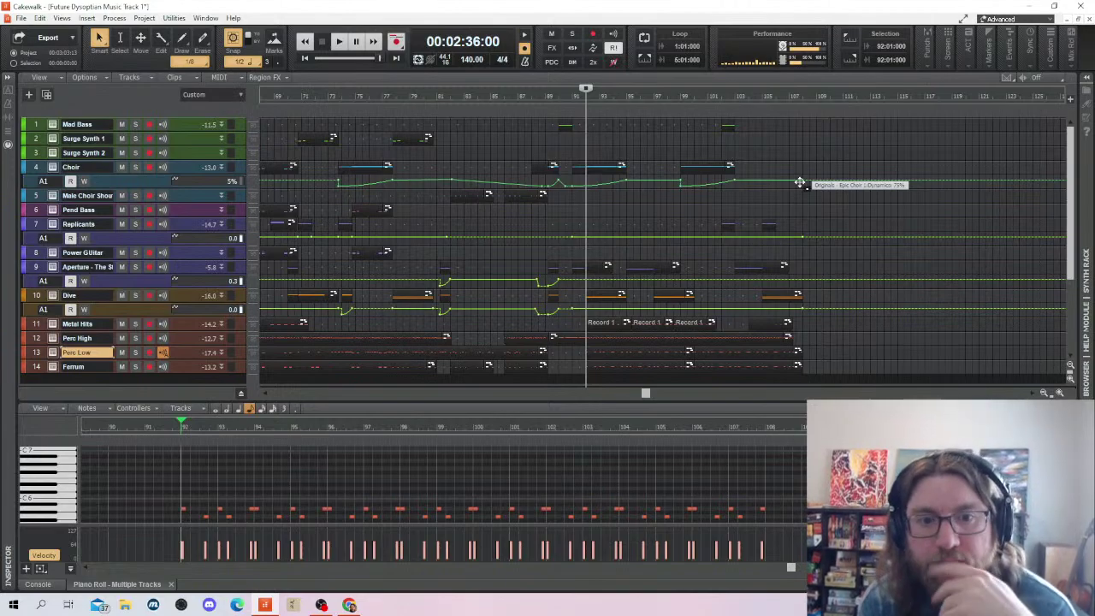
key(space)
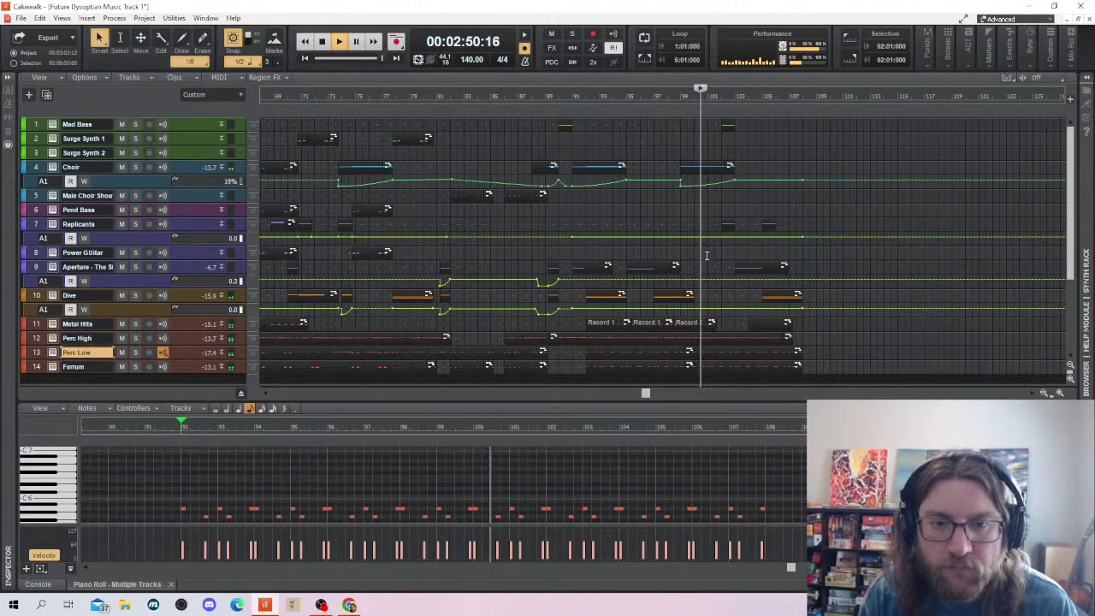
key(space)
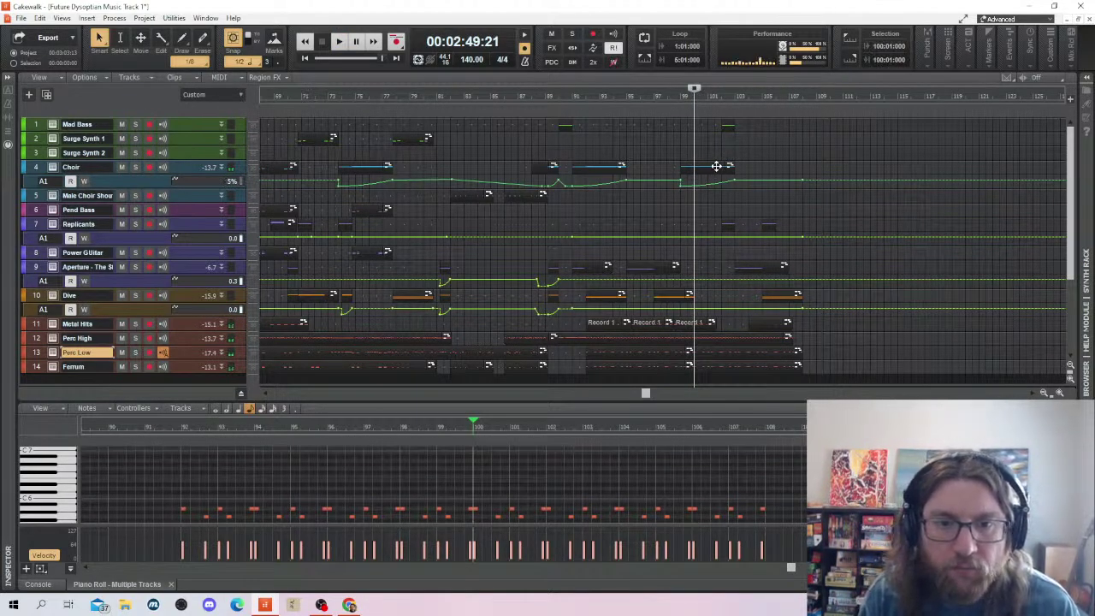
click(716, 167)
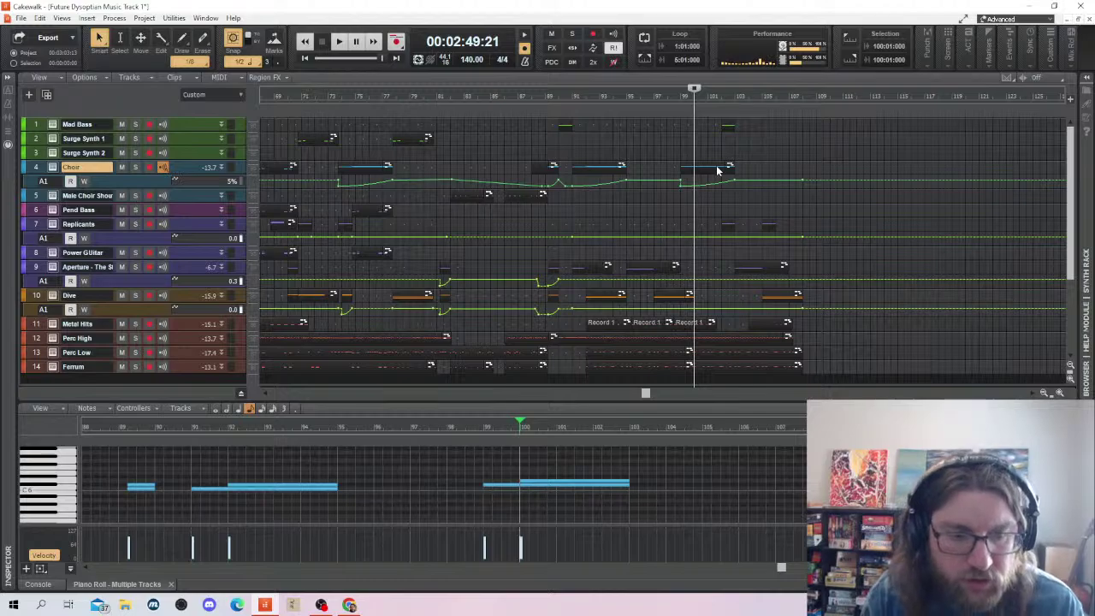
click(682, 249)
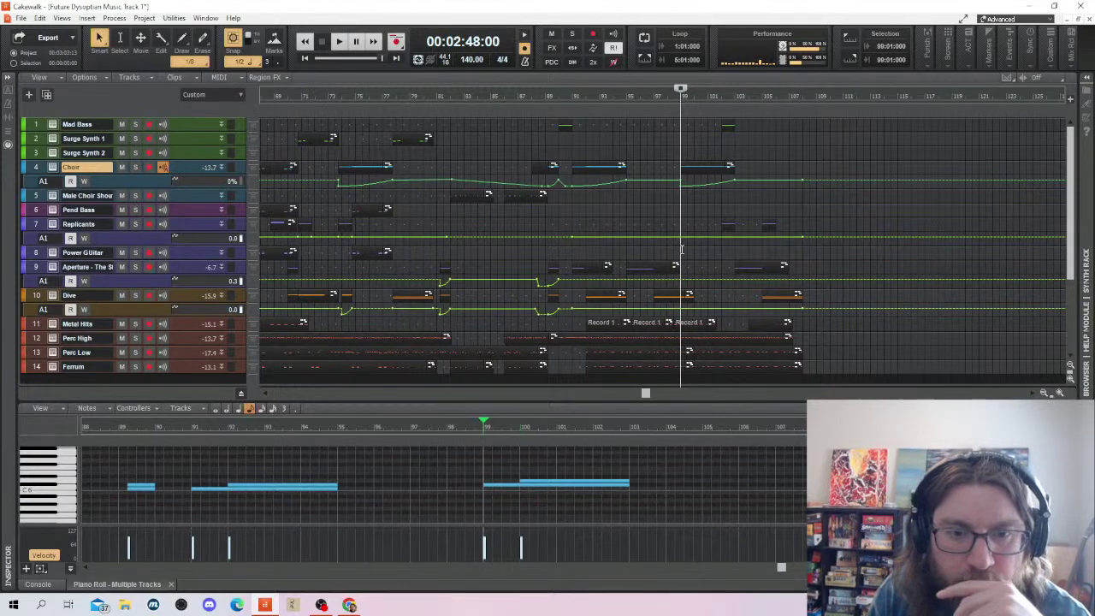
Enlarge the Power Guitar track and place a short D4 note at measure 99
double_click(679, 249)
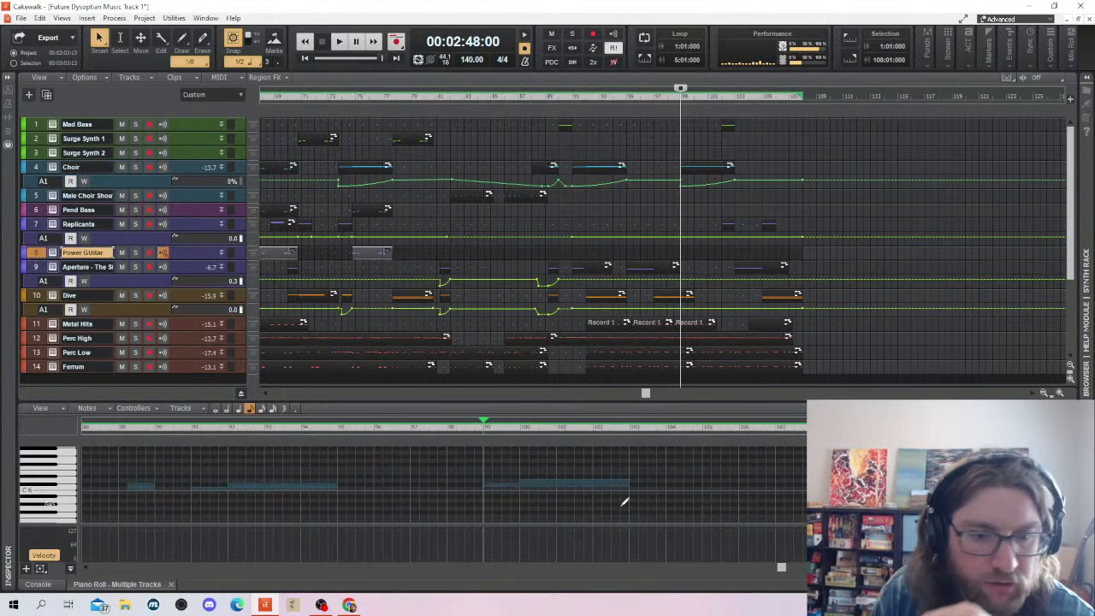
click(37, 254)
click(39, 256)
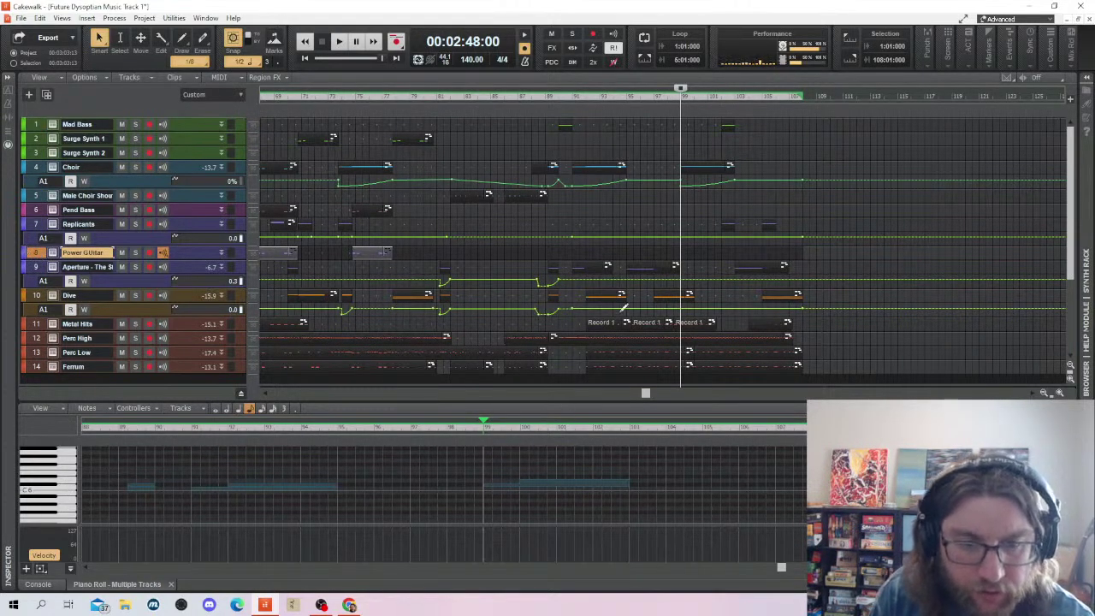
double_click(194, 255)
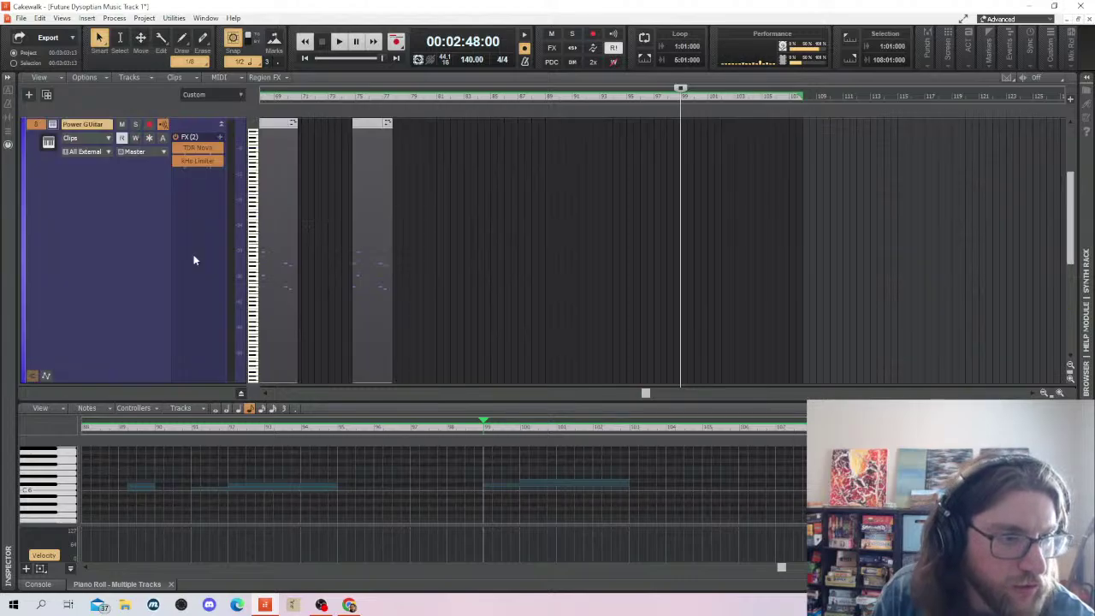
click(684, 271)
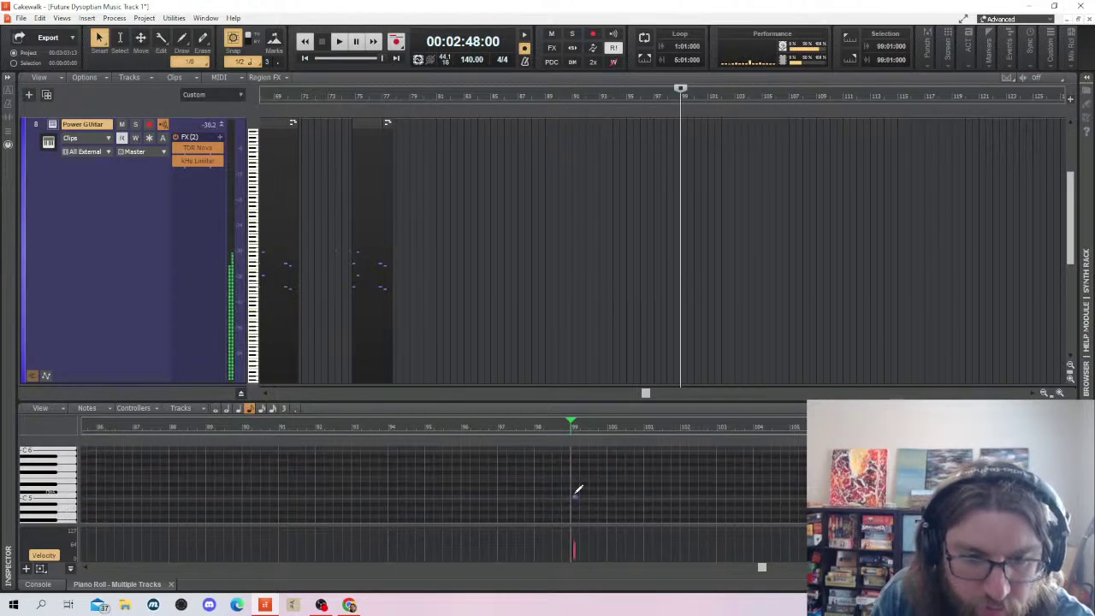
scroll(579, 493, down, 3)
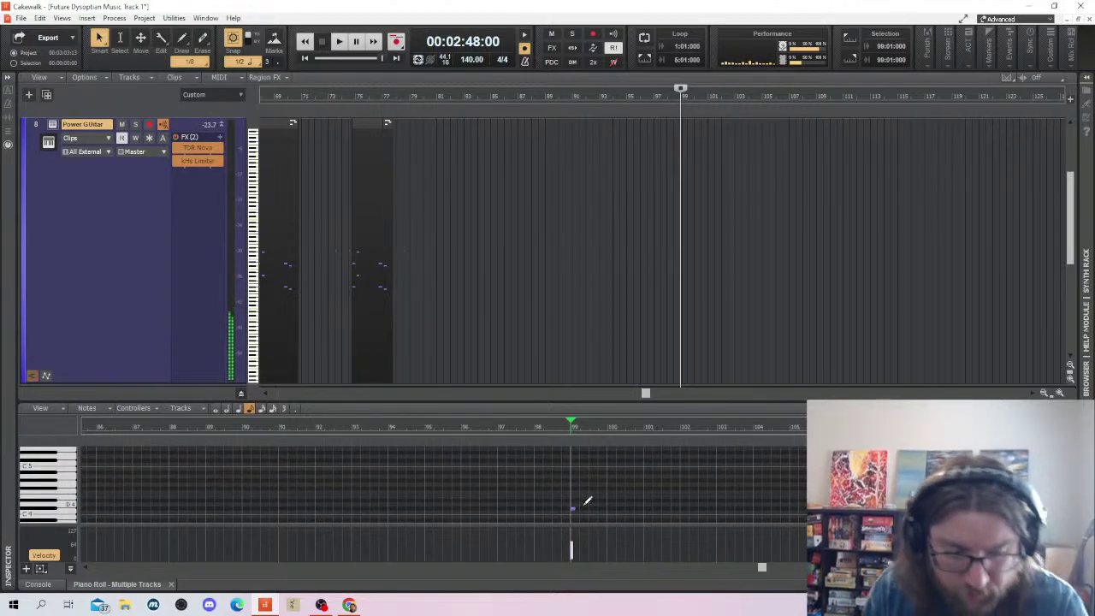
scroll(631, 479, up, 3)
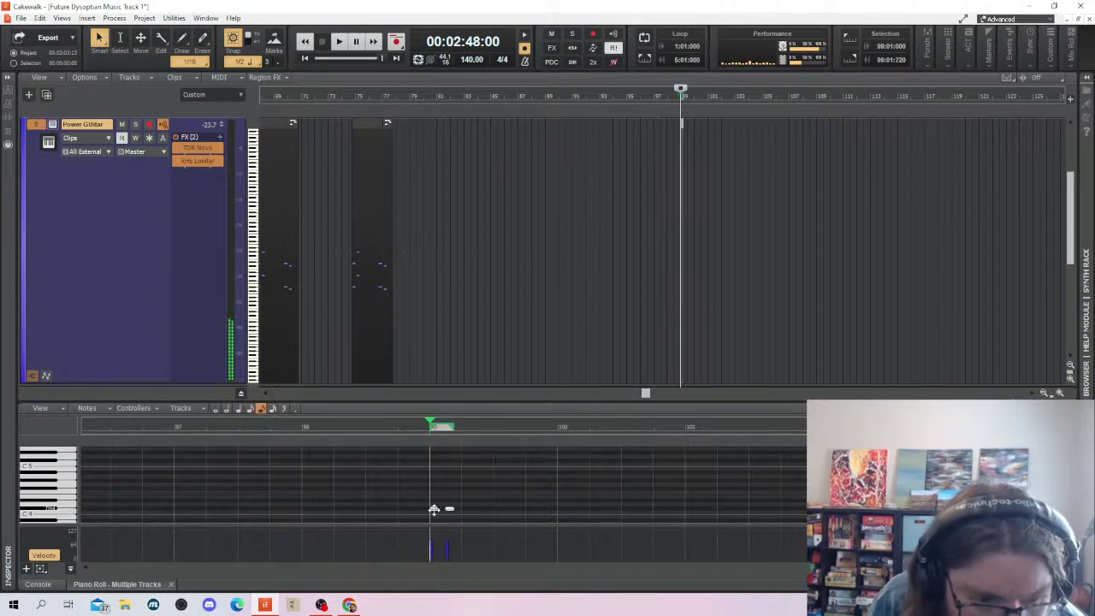
Duplicate the Power Guitar note into a steady eighth-note pulse running from measure 99 up to measure 103
drag(430, 505, 557, 512)
key(ctrl+d)
key(ctrl+d)
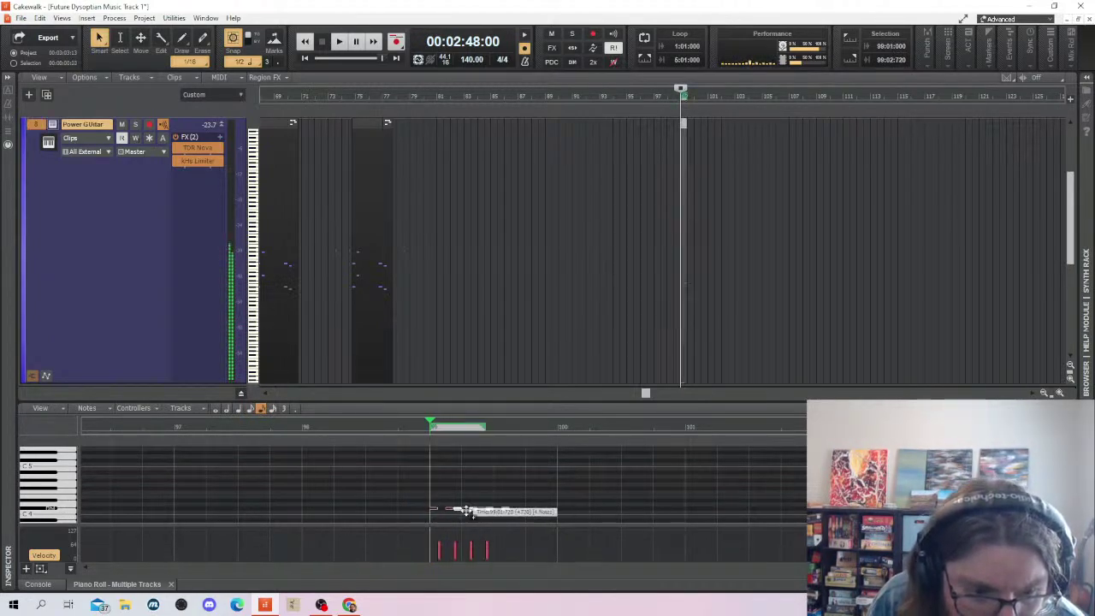
scroll(403, 514, down, 2)
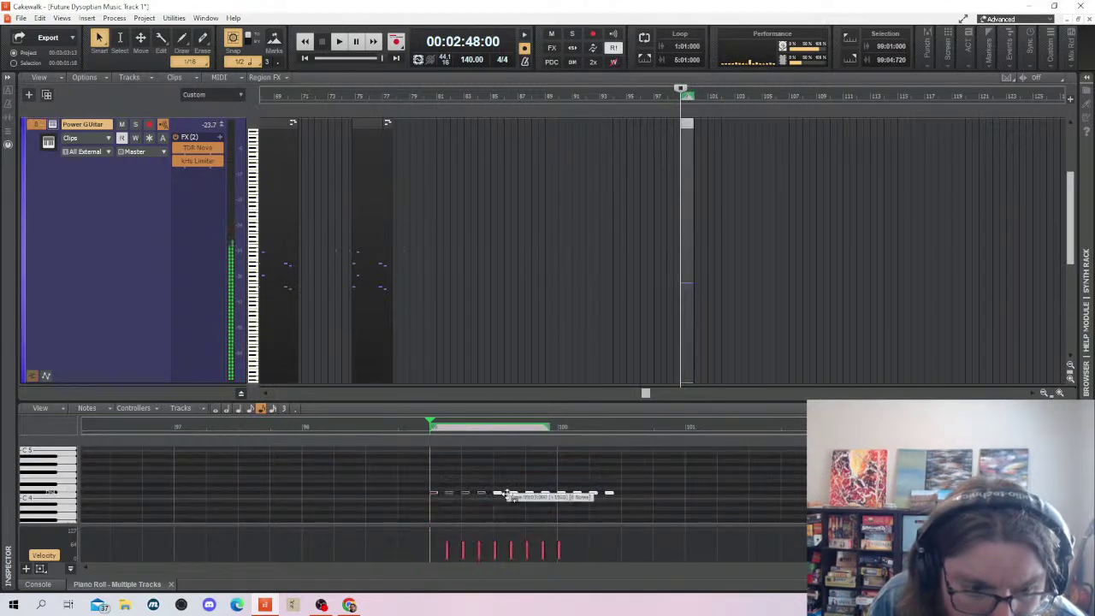
key(ctrl+d)
drag(709, 473, 432, 493)
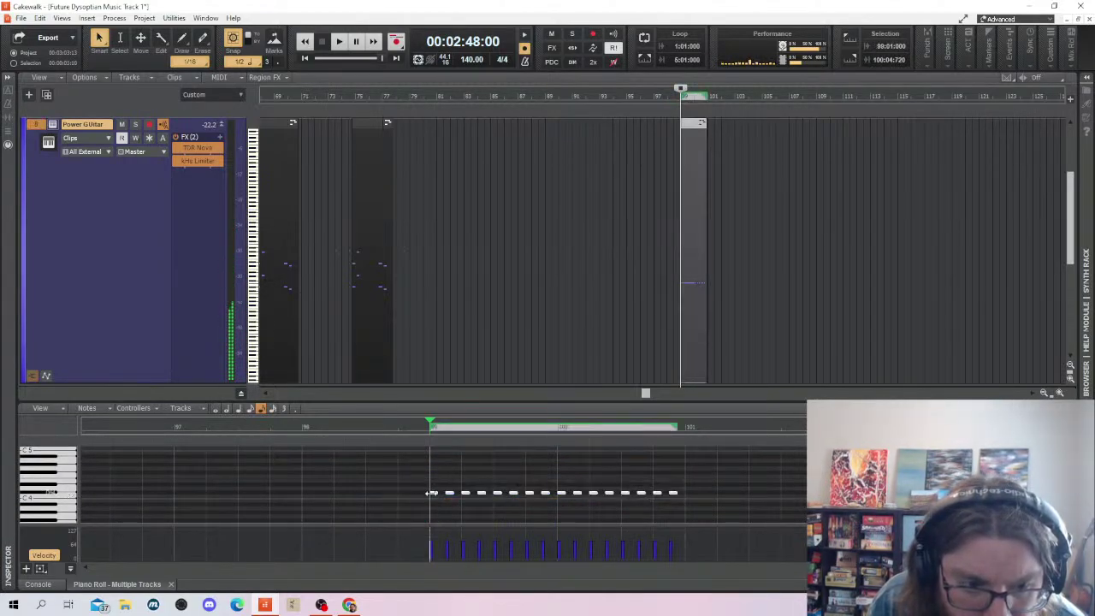
key(ctrl+d)
click(305, 482)
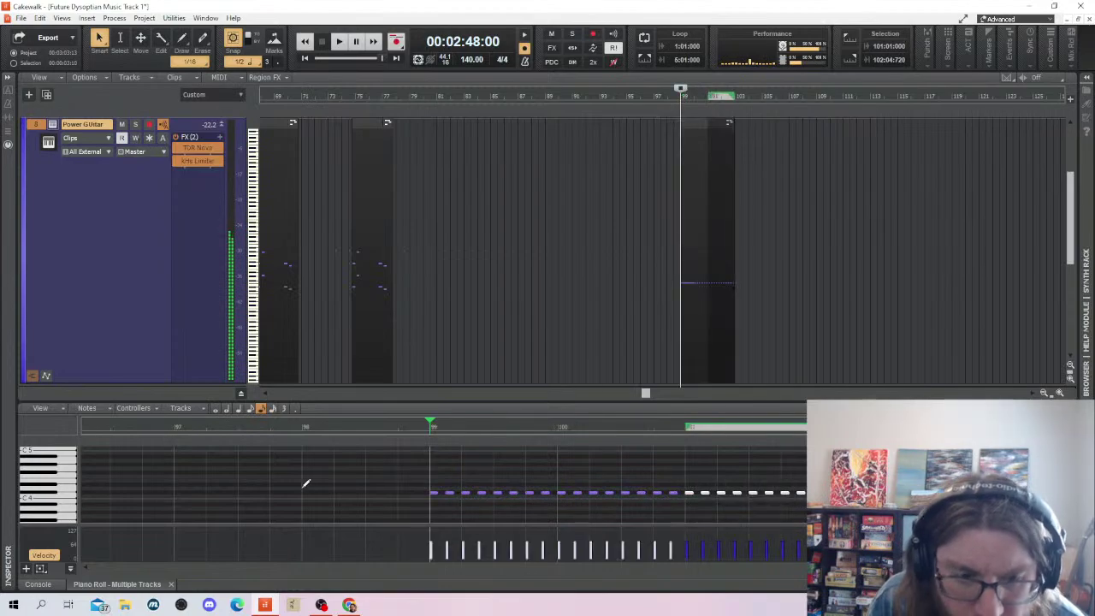
Play the new Power Guitar pulse from just before measure 99 until past measure 103
click(383, 477)
key(space)
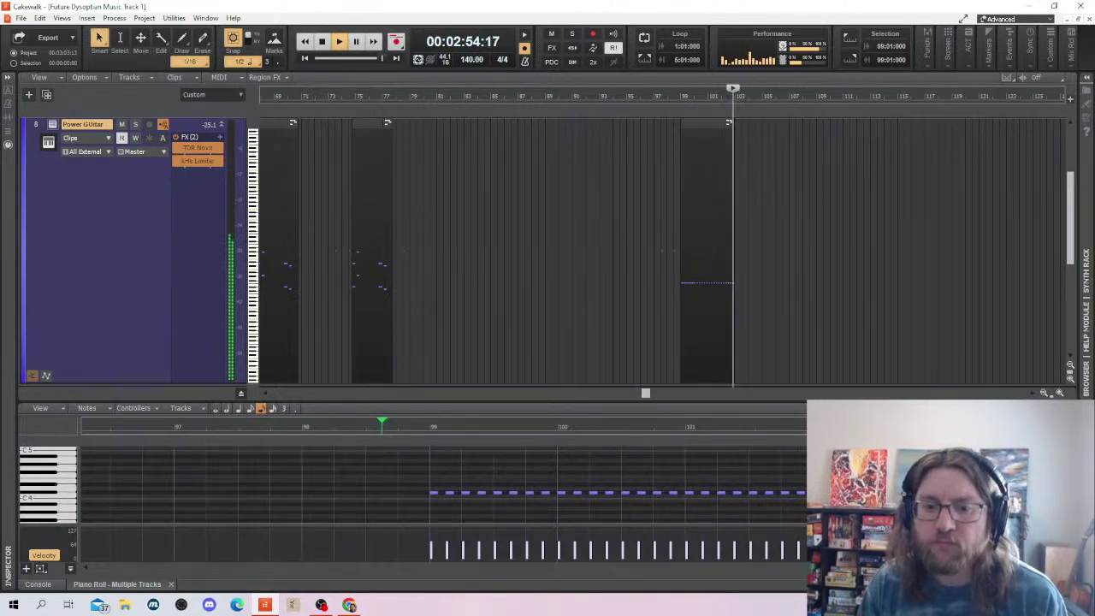
key(space)
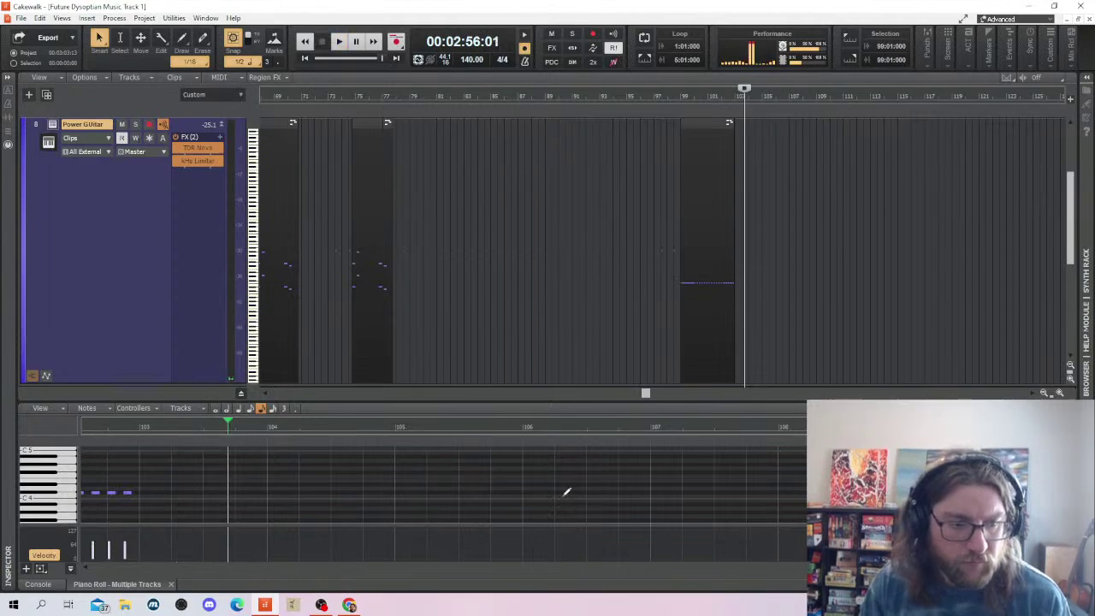
Copy the four-measure Power Guitar pattern to measure 103, one semitone higher, and save the project
drag(5, 501, 693, 465)
key(ctrl+a)
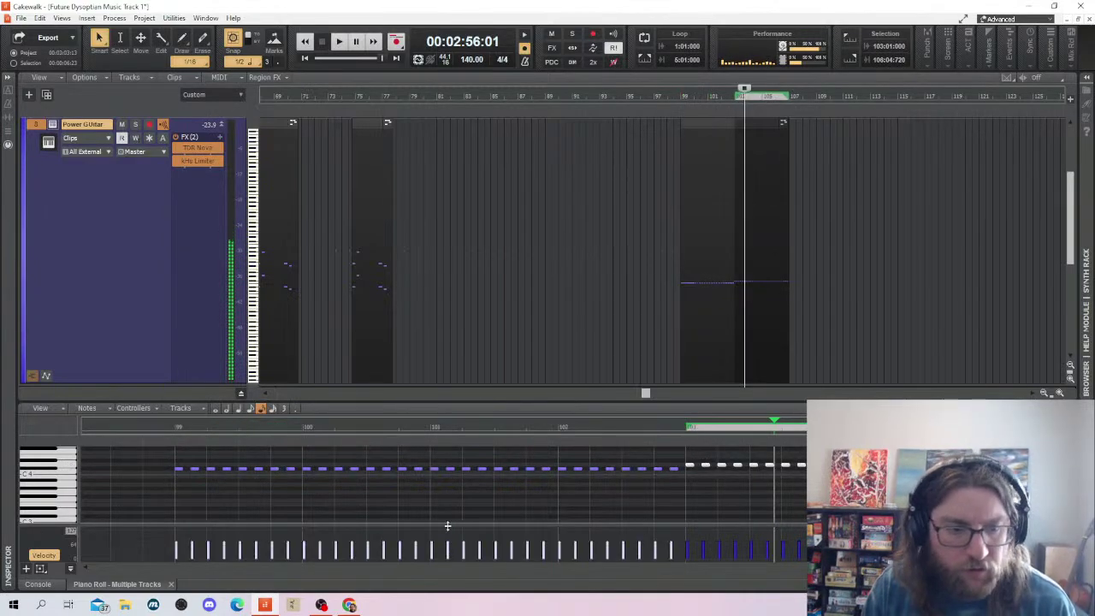
click(173, 455)
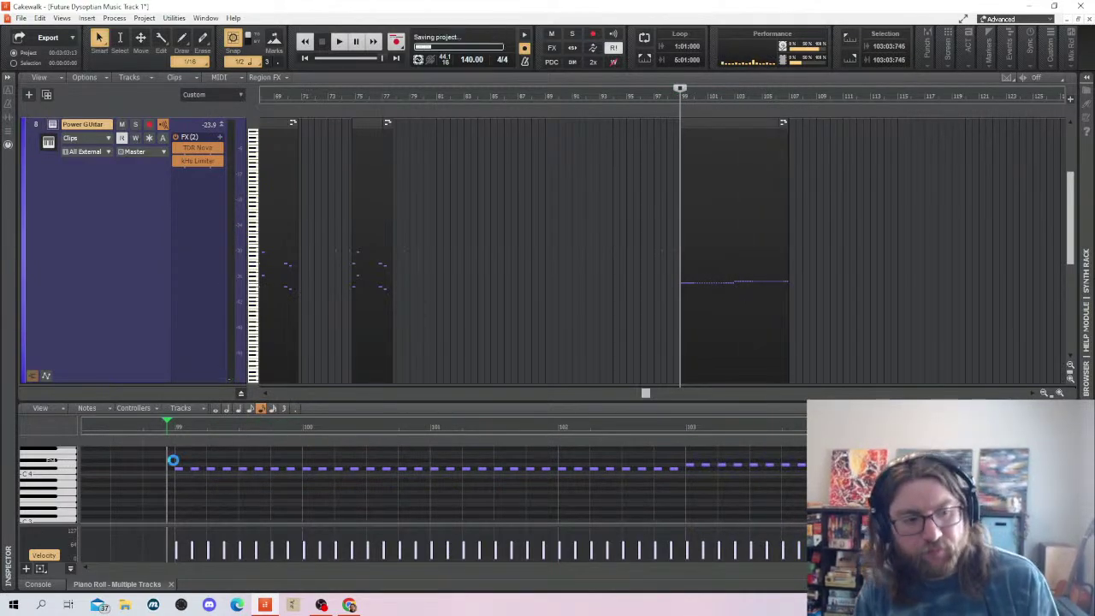
Play the section from just before measure 99 to its end with all tracks back in view
key(space)
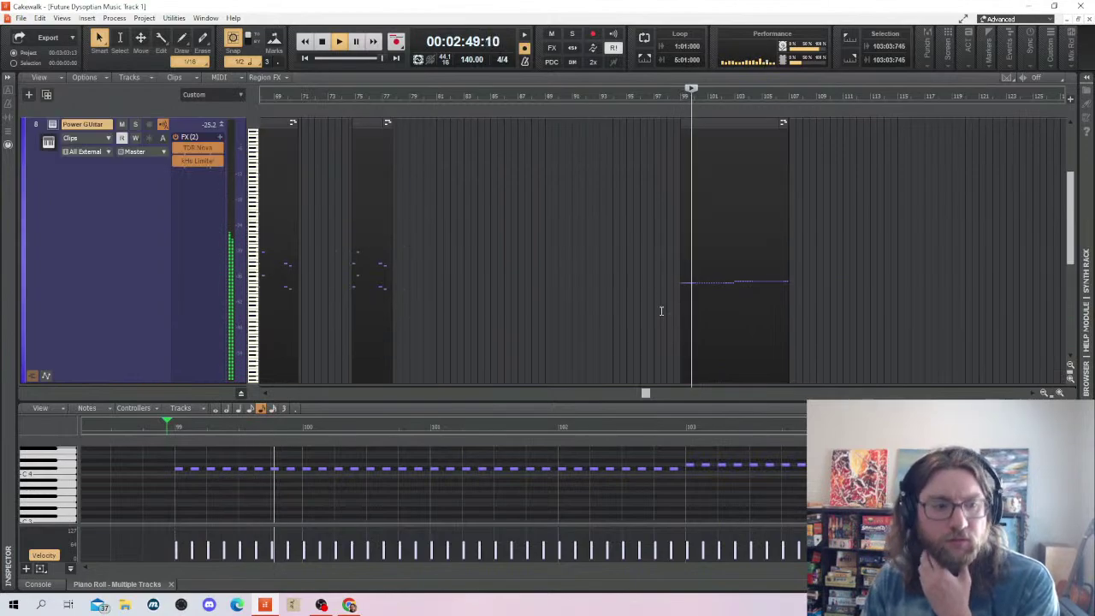
key(ctrl+Down)
key(ctrl+Down)
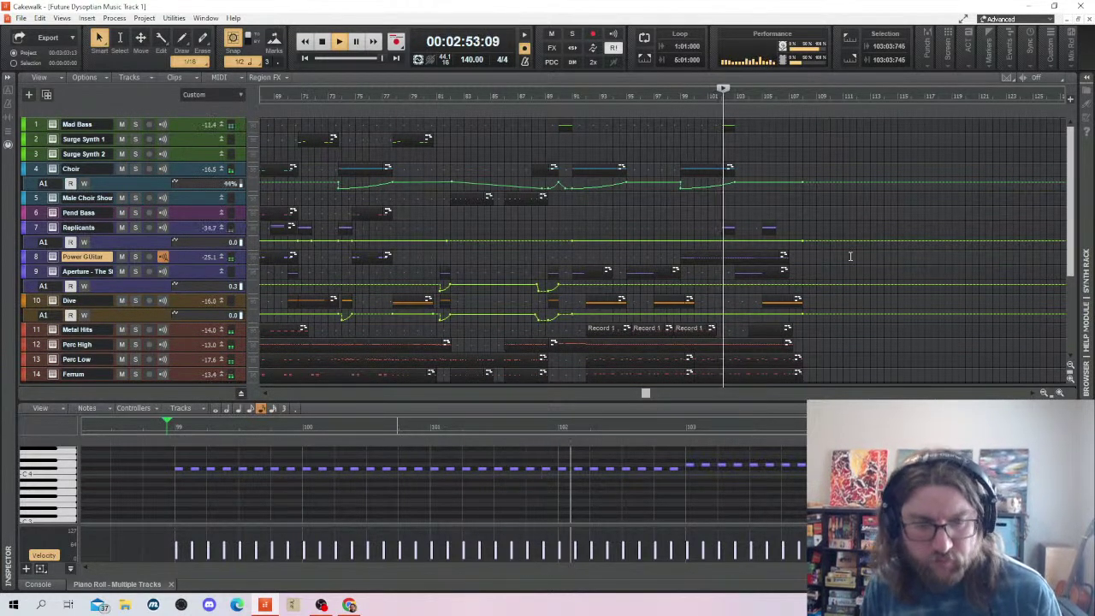
key(ctrl+s)
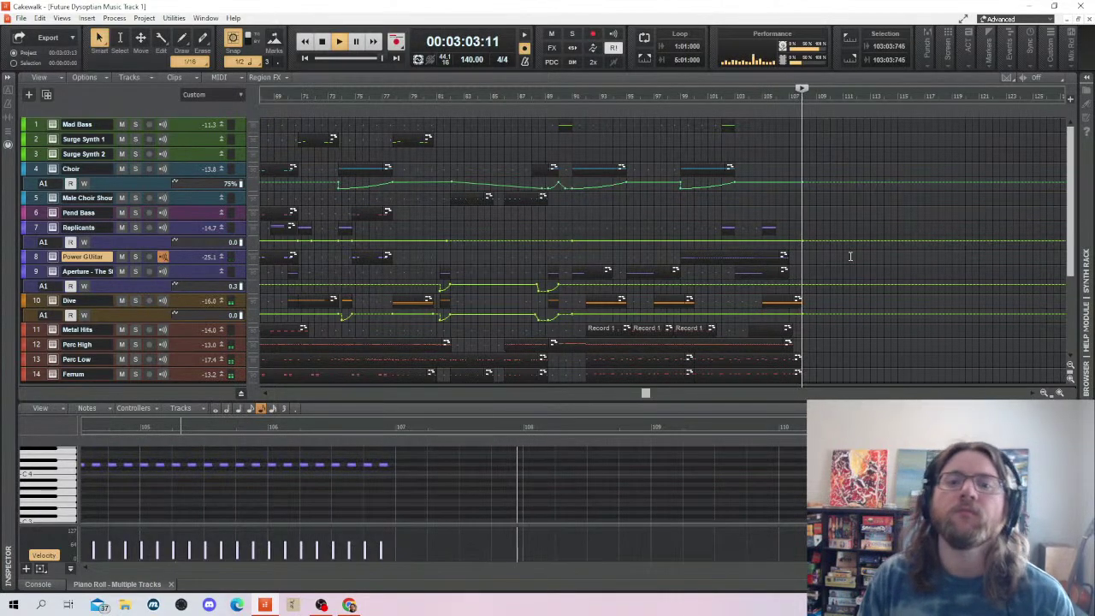
Copy the Aperture clip and its automation from measure 89 to measure 107, moving its note lower and earlier so it ends at measure 108
scroll(890, 269, down, 1)
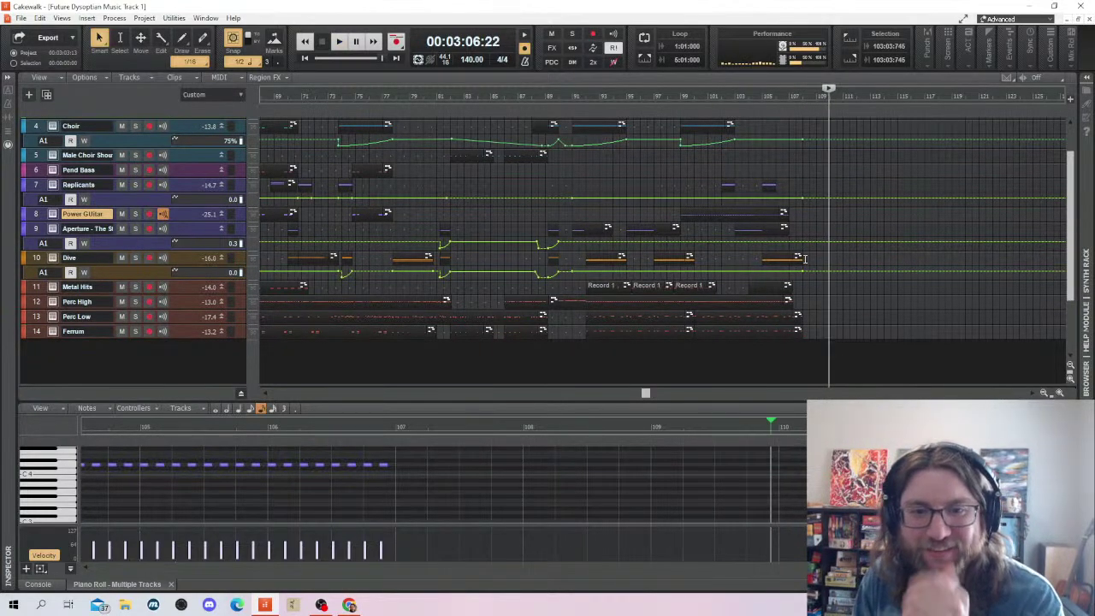
click(555, 228)
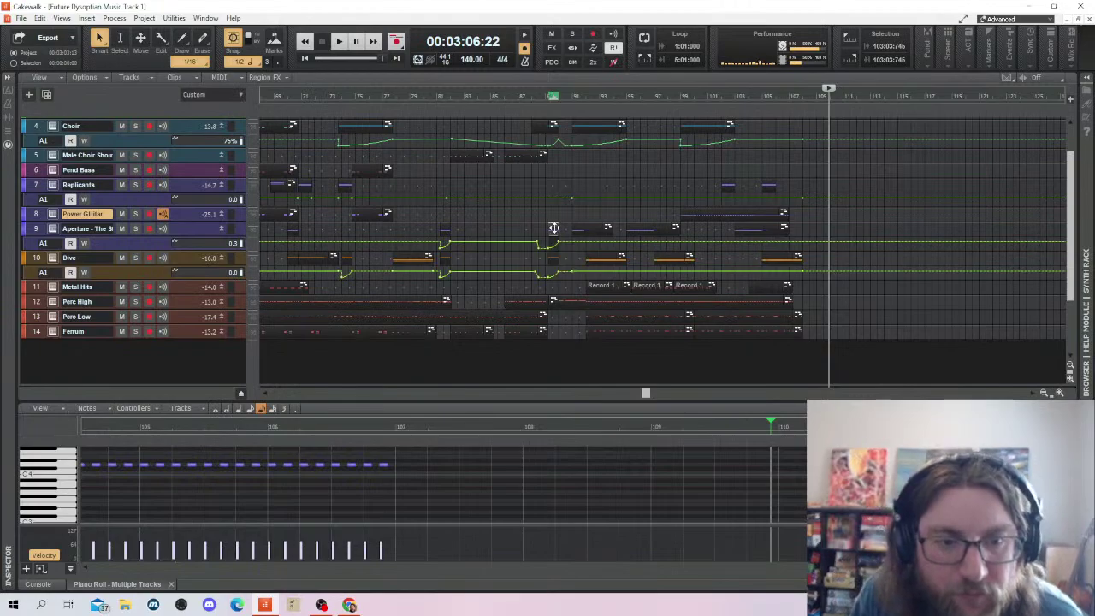
click(796, 235)
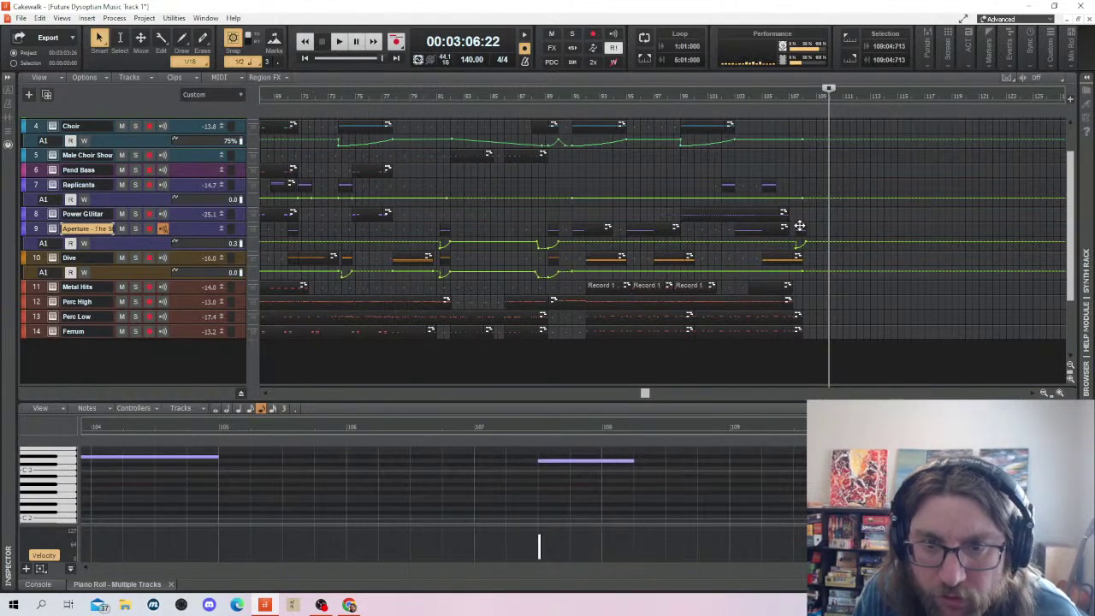
click(799, 225)
drag(612, 460, 523, 472)
click(529, 448)
click(589, 489)
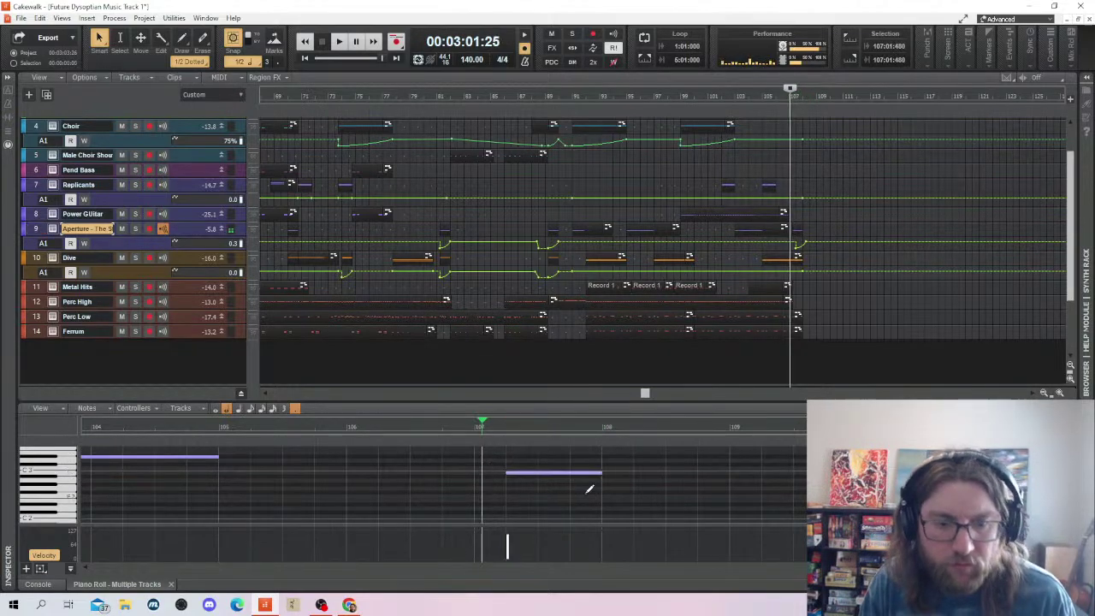
Reshape the copied Aperture automation dip around measure 107, checking it in playback, and save the project
key(space)
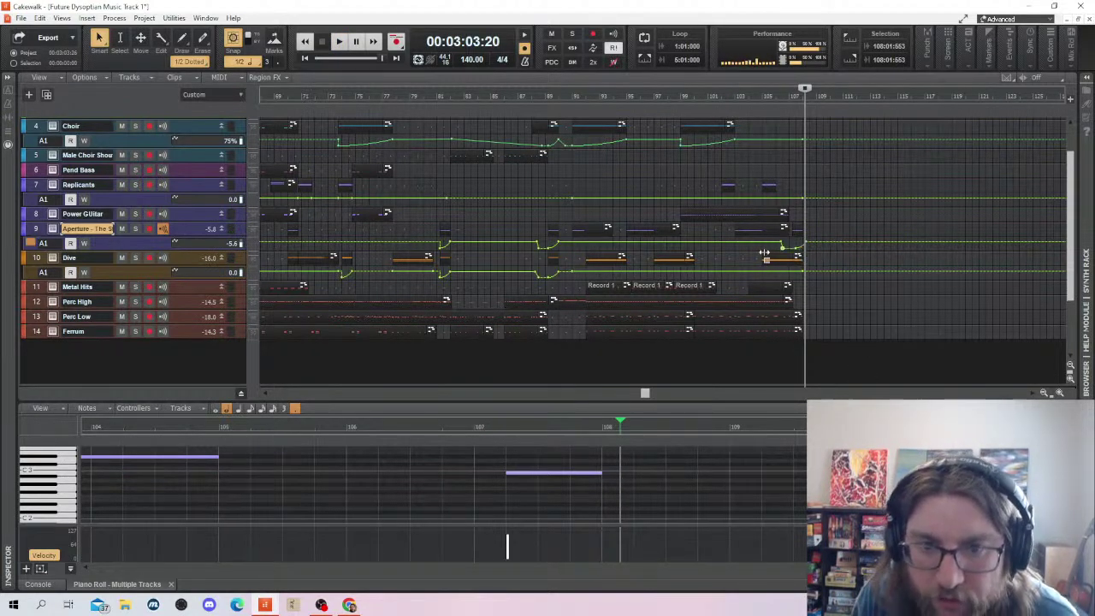
click(676, 228)
key(space)
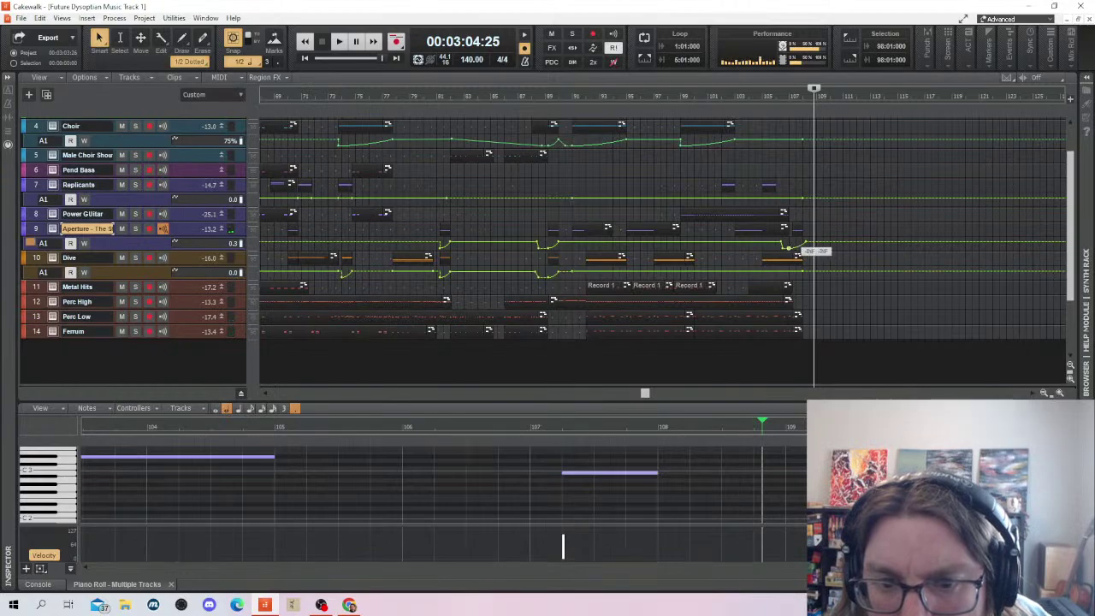
click(790, 212)
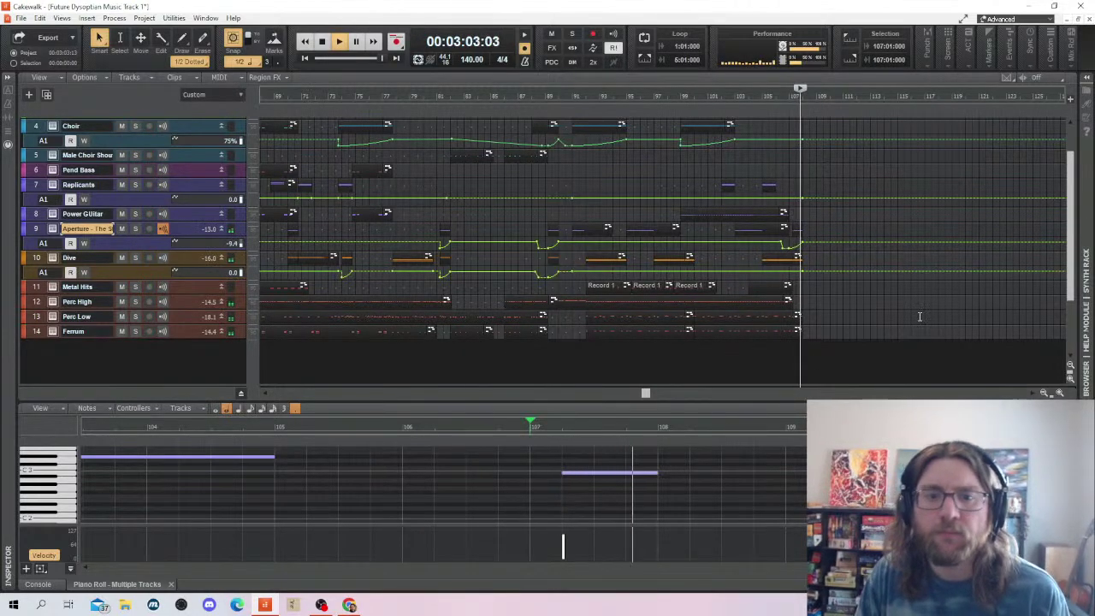
key(space)
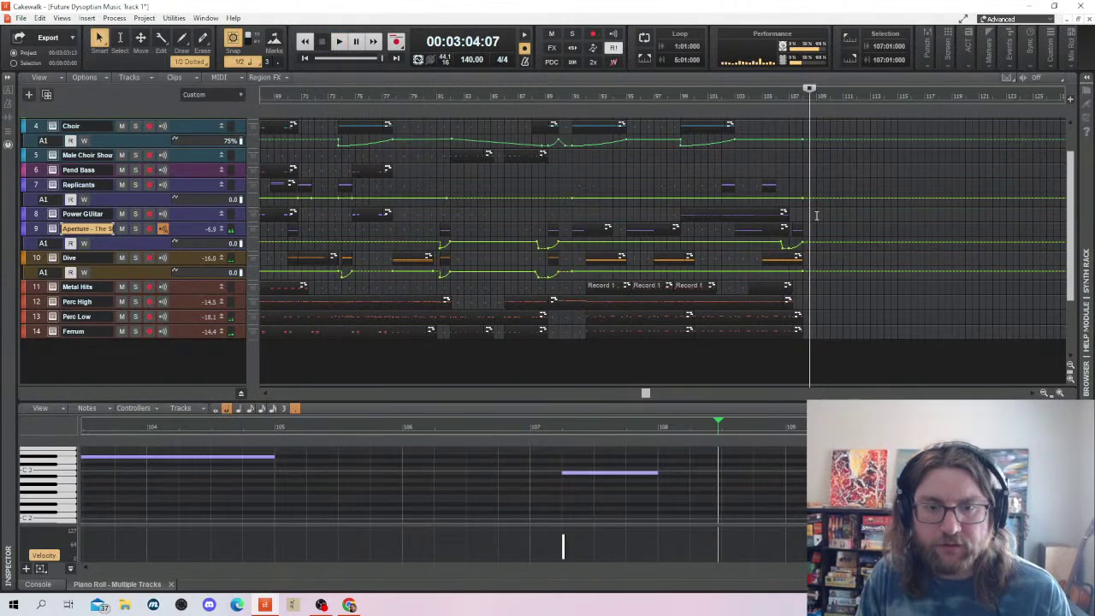
key(ctrl+s)
Draw a two-measure note on the Replicants track at measure 103 and duplicate it six semitones higher on A3
scroll(606, 185, up, 2)
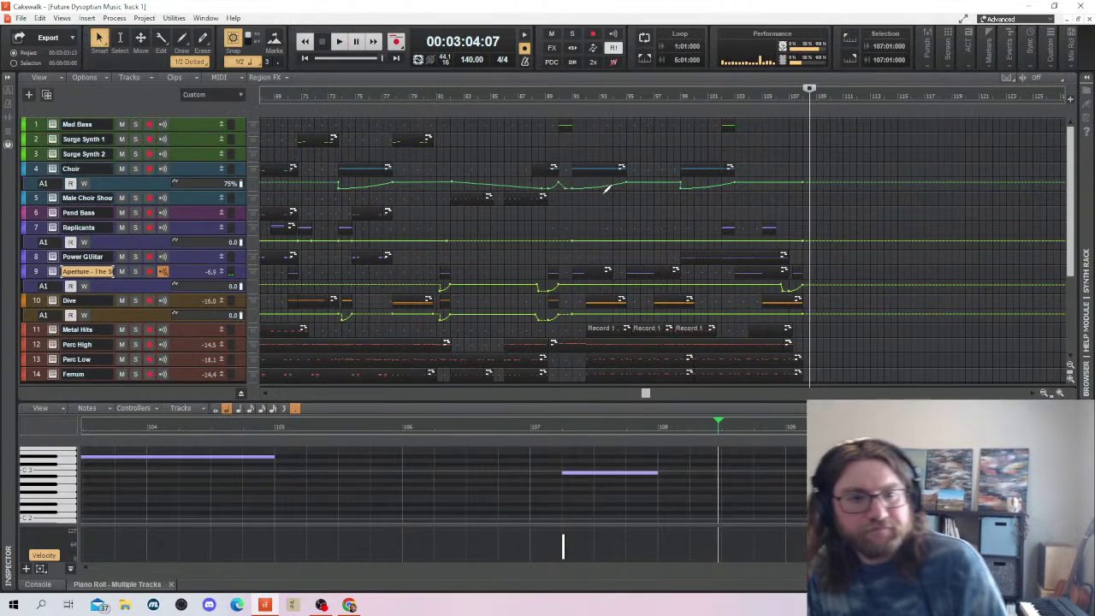
click(733, 205)
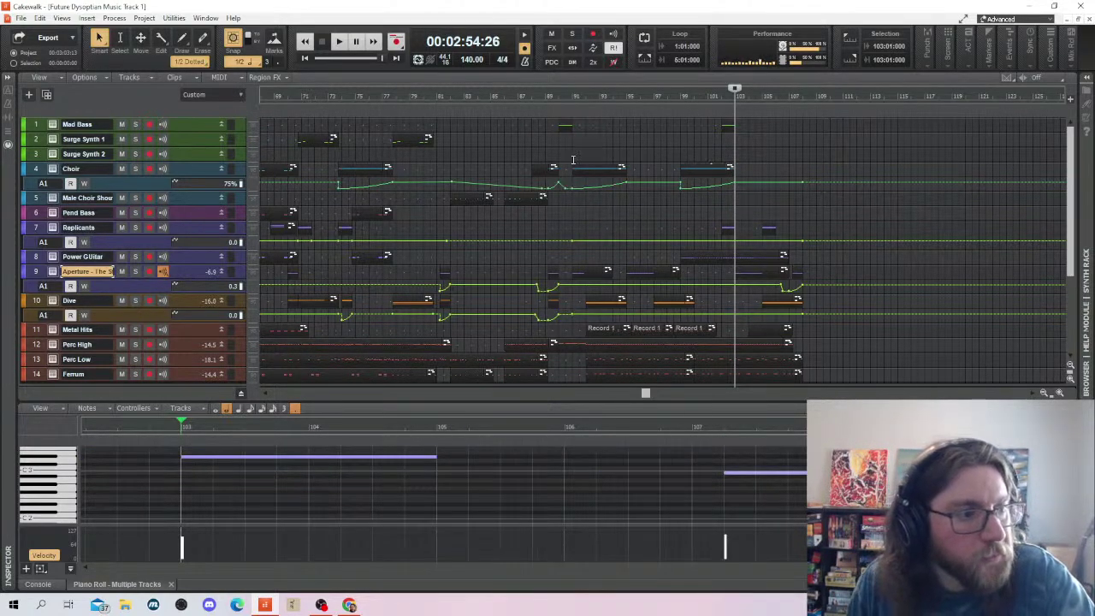
click(38, 229)
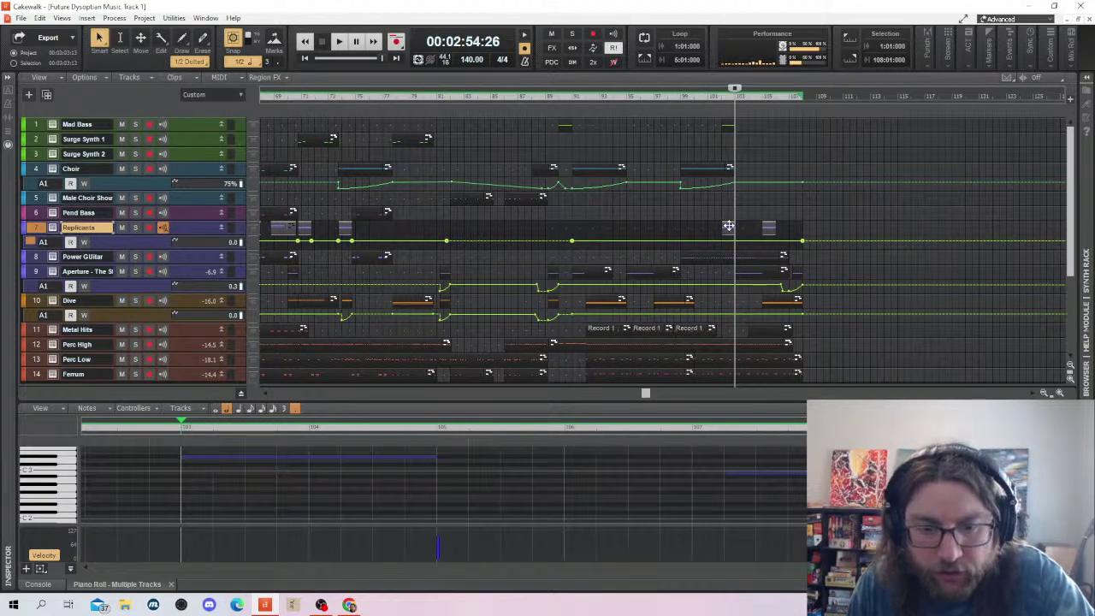
click(735, 229)
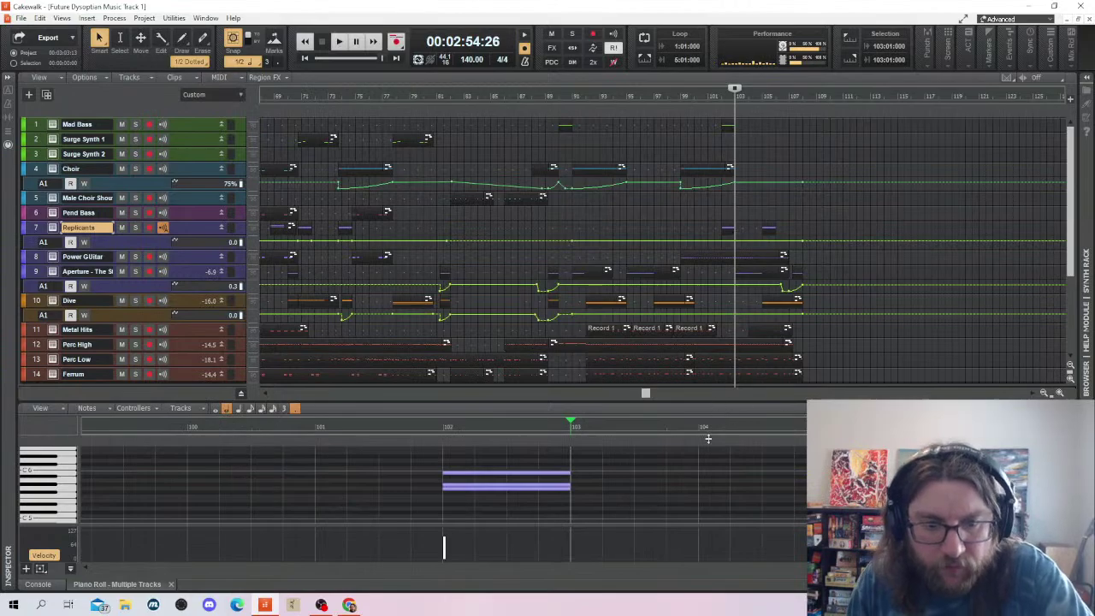
scroll(702, 458, down, 3)
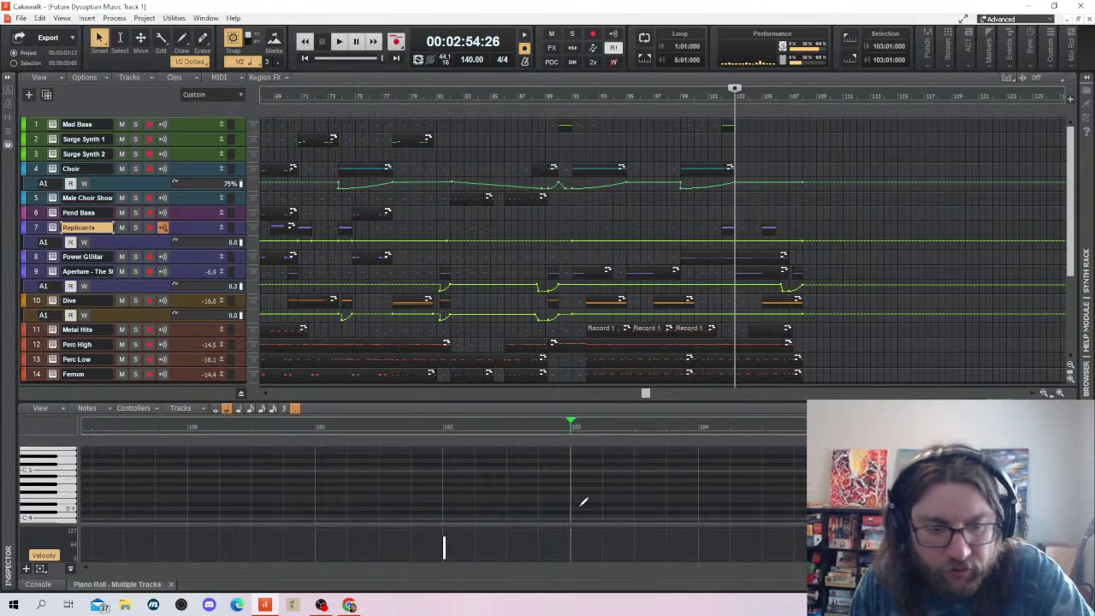
scroll(578, 495, down, 1)
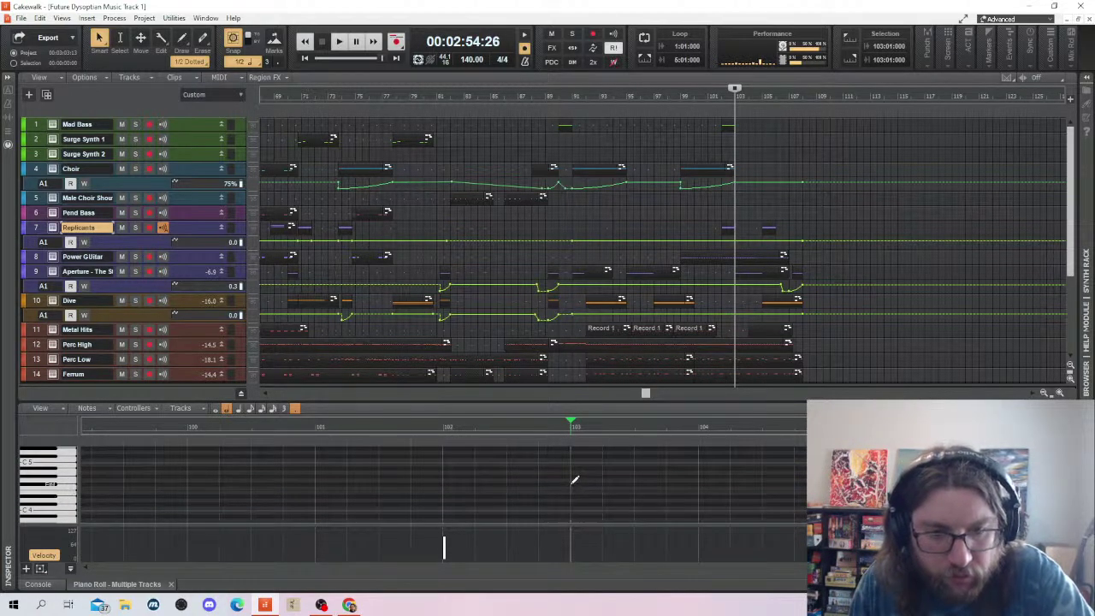
scroll(584, 489, down, 3)
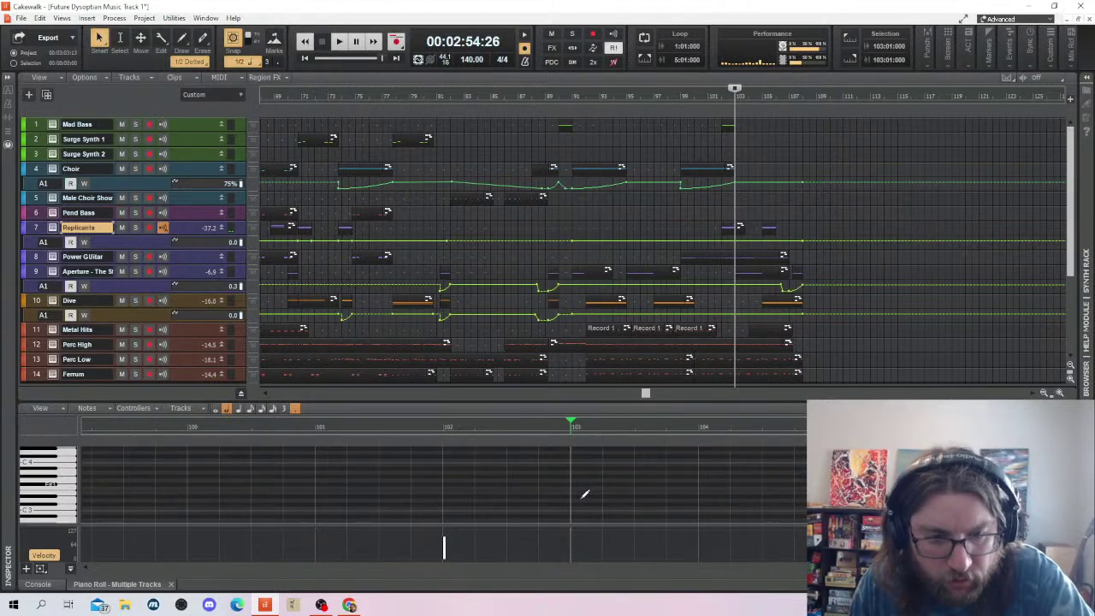
drag(574, 495, 813, 497)
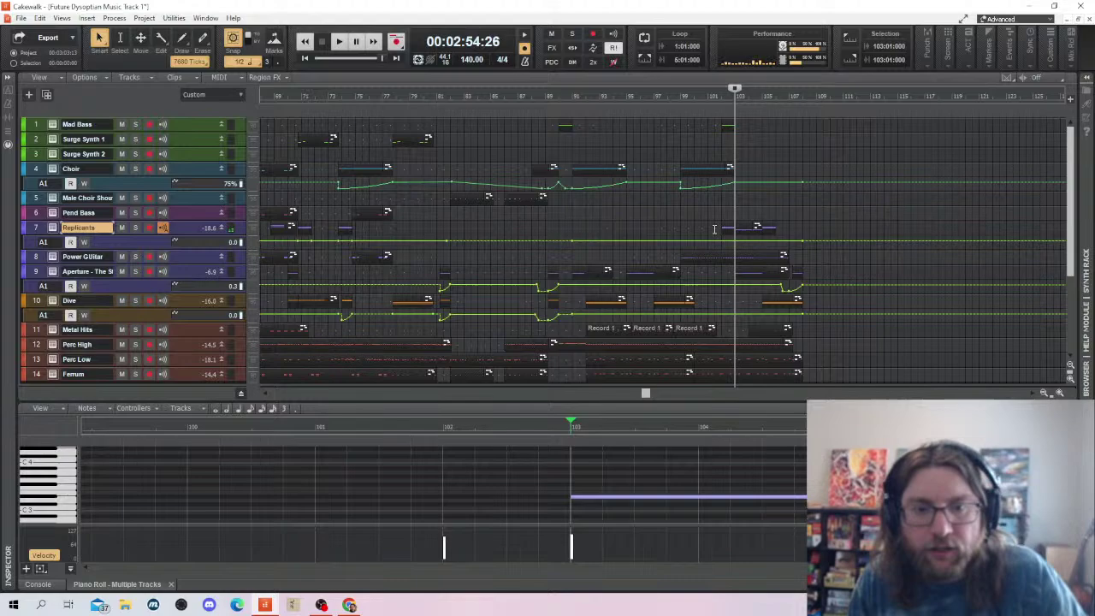
click(718, 220)
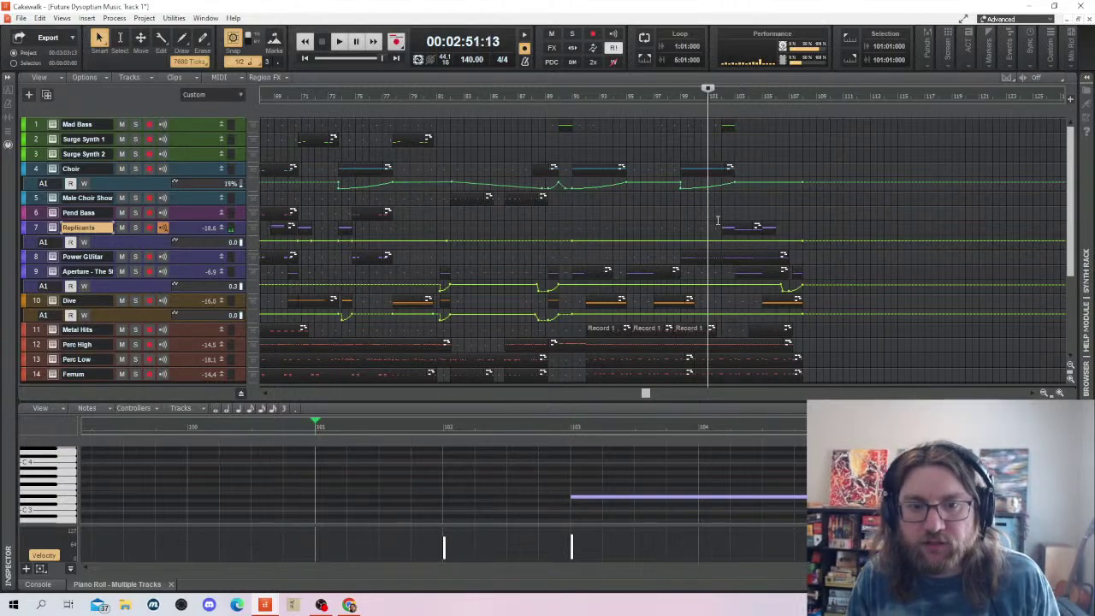
drag(616, 499, 622, 473)
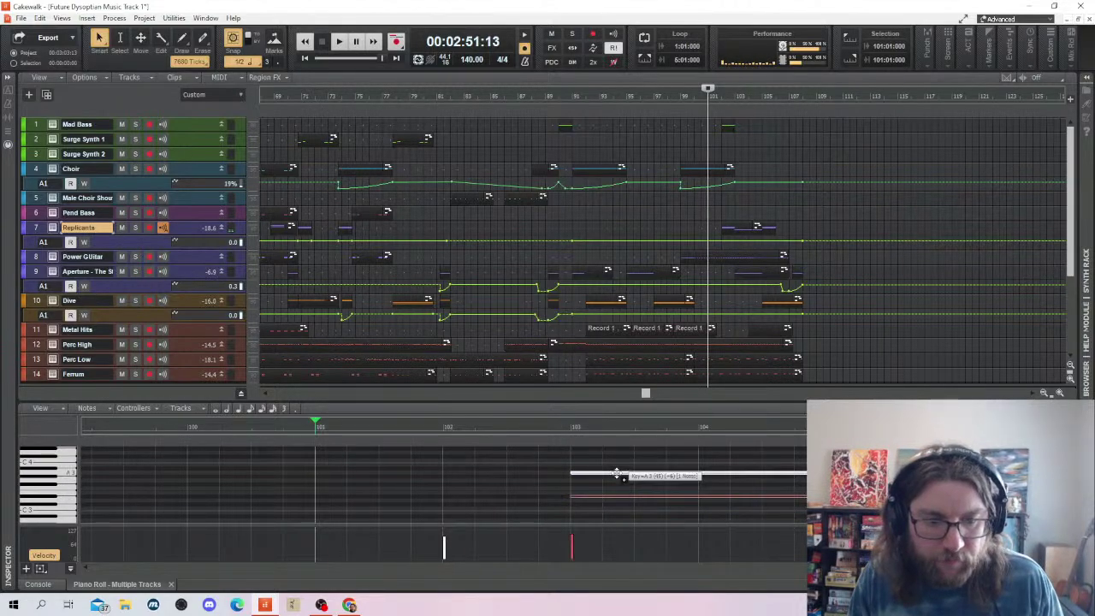
Play the passage from measure 101 to the end with the new Replicants notes and save the project
click(542, 463)
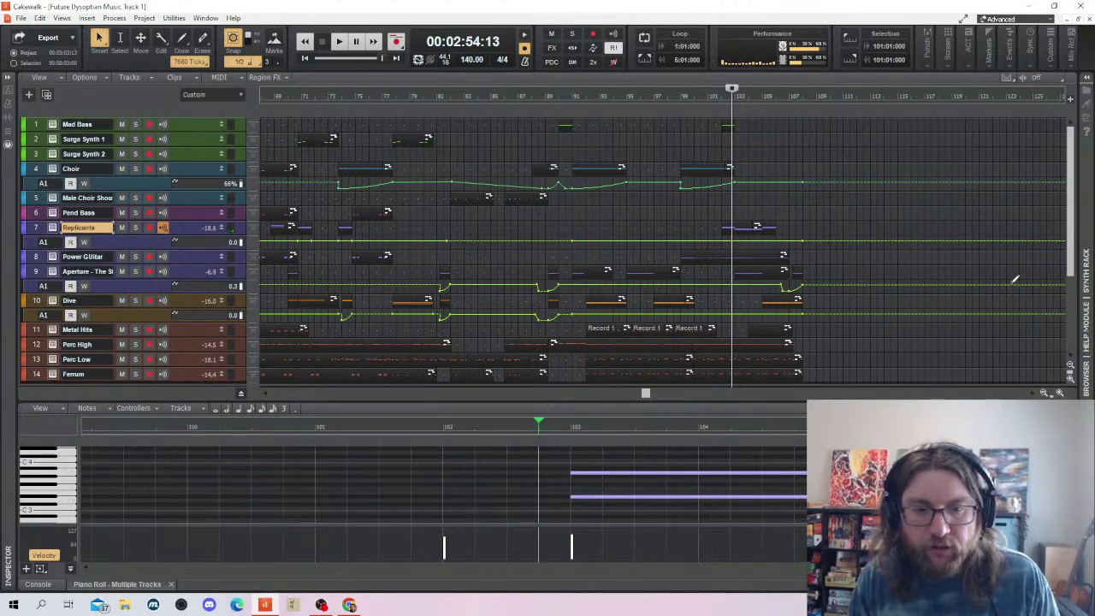
key(space)
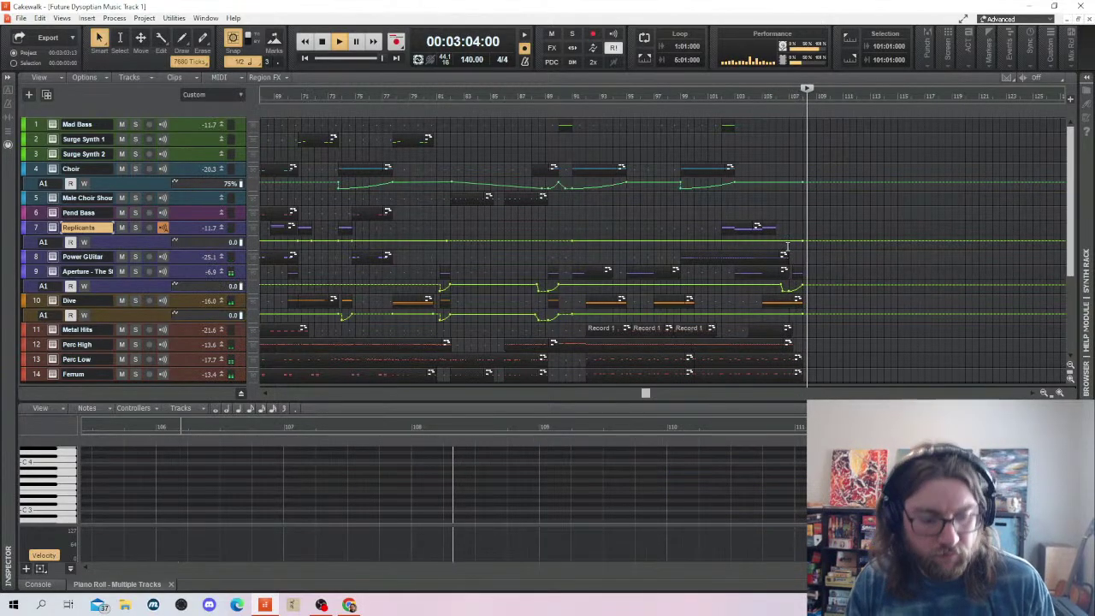
key(ctrl+s)
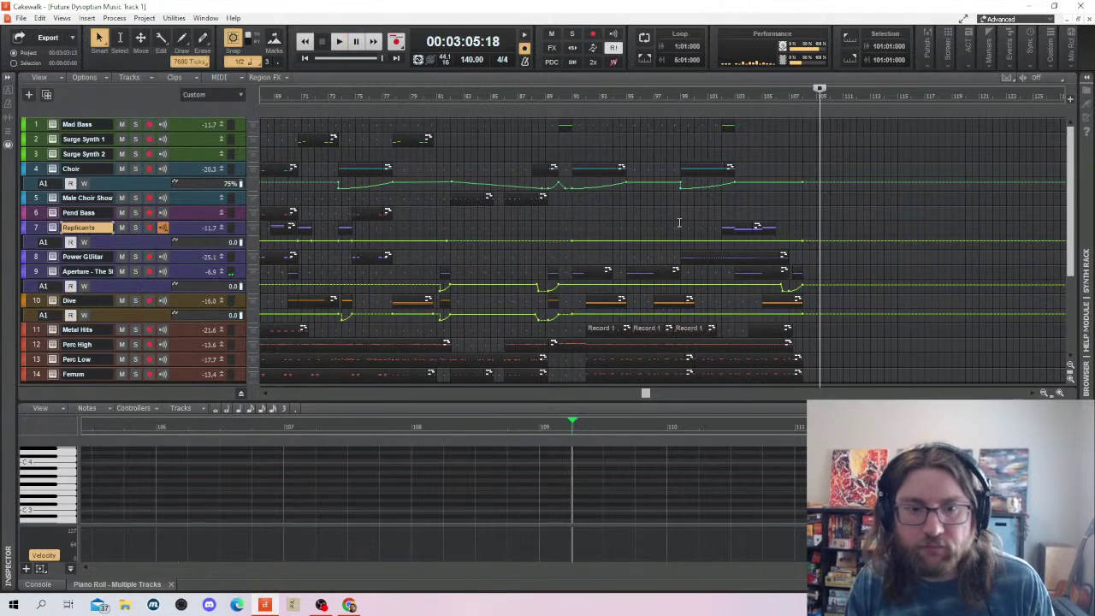
Play the arrangement from measure 91 through to its end
click(621, 217)
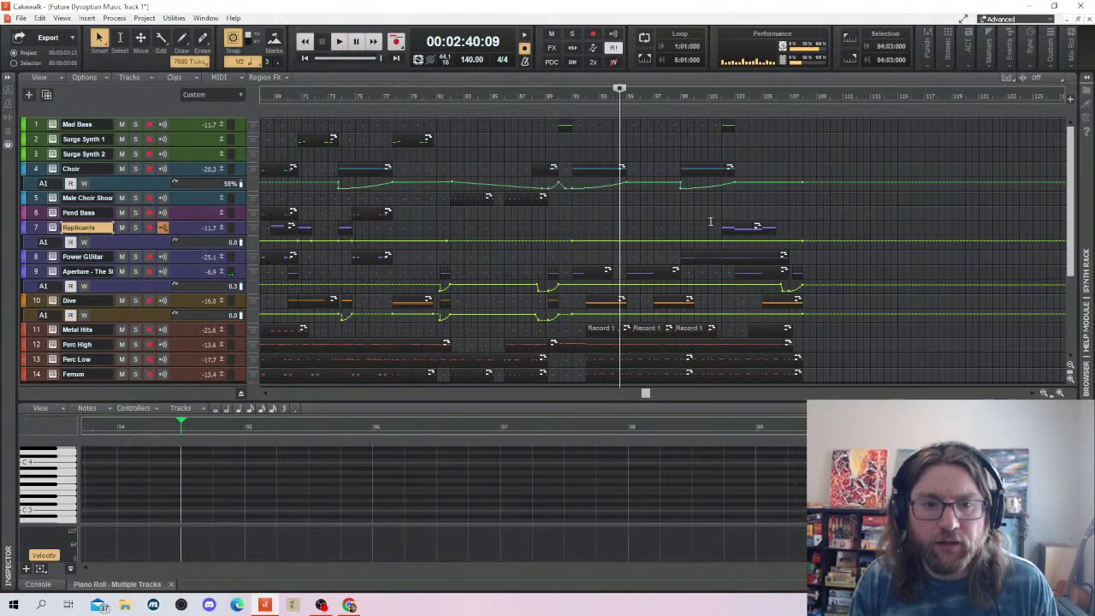
click(587, 224)
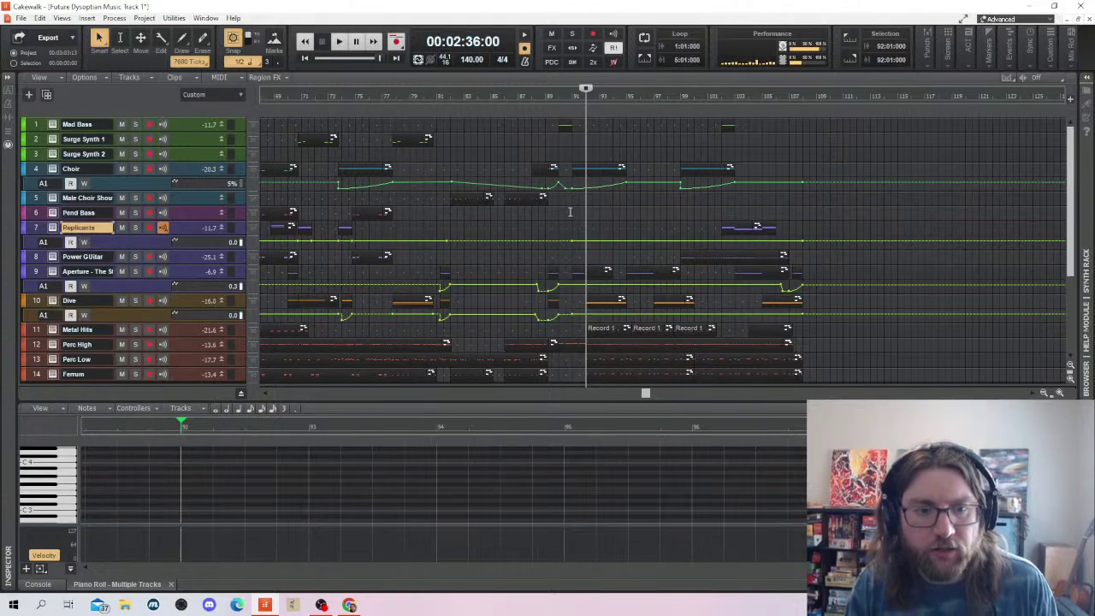
key(space)
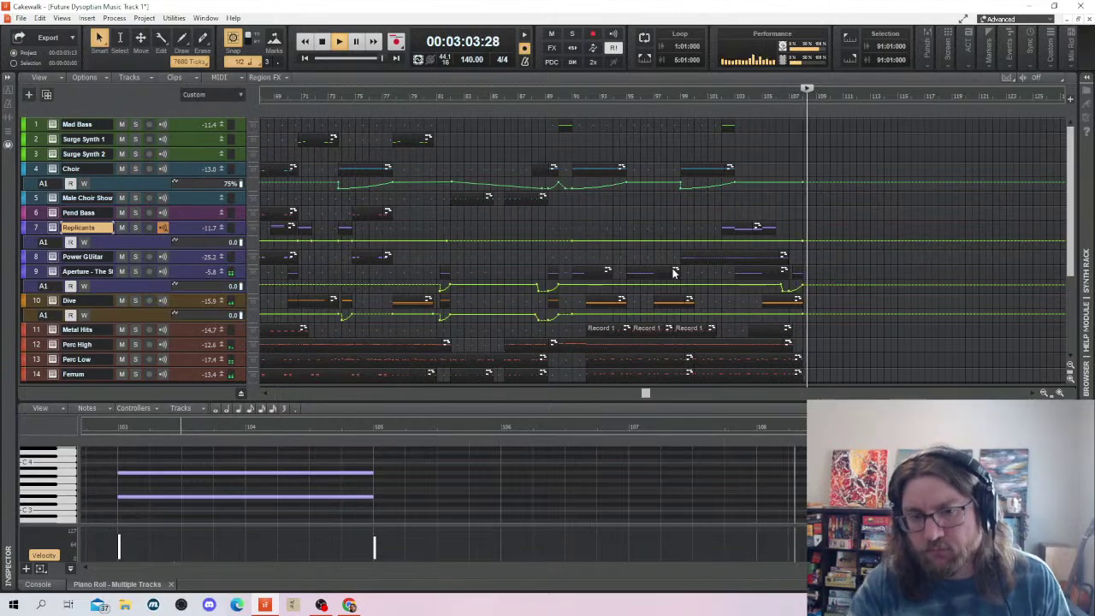
Copy the two Male Choir clips and the matching Ferrum clips from measure 82 to measure 108
click(801, 356)
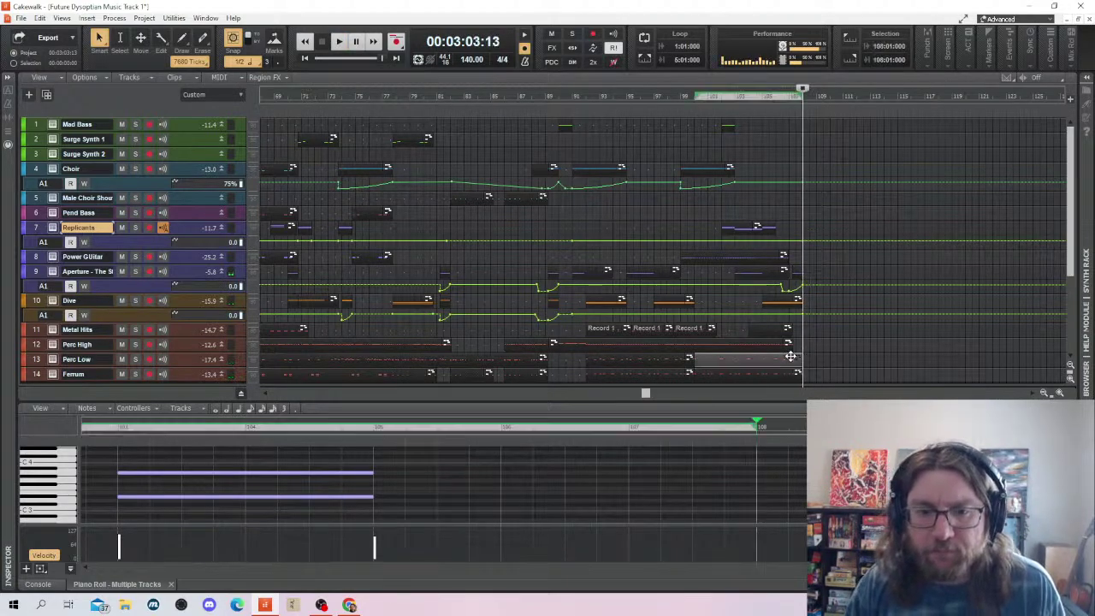
scroll(689, 465, down, 1)
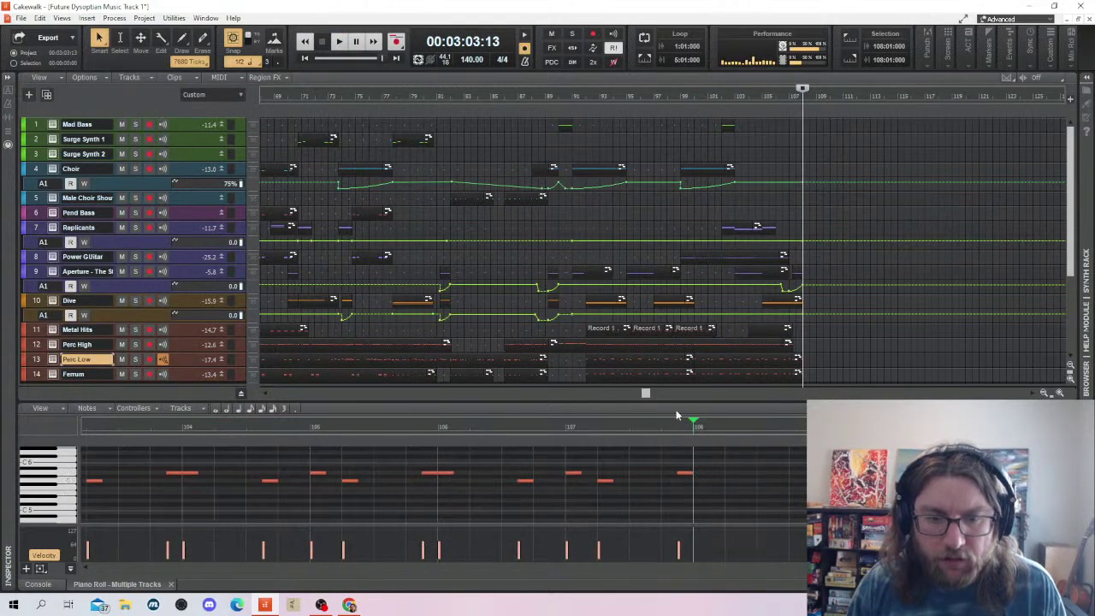
click(513, 196)
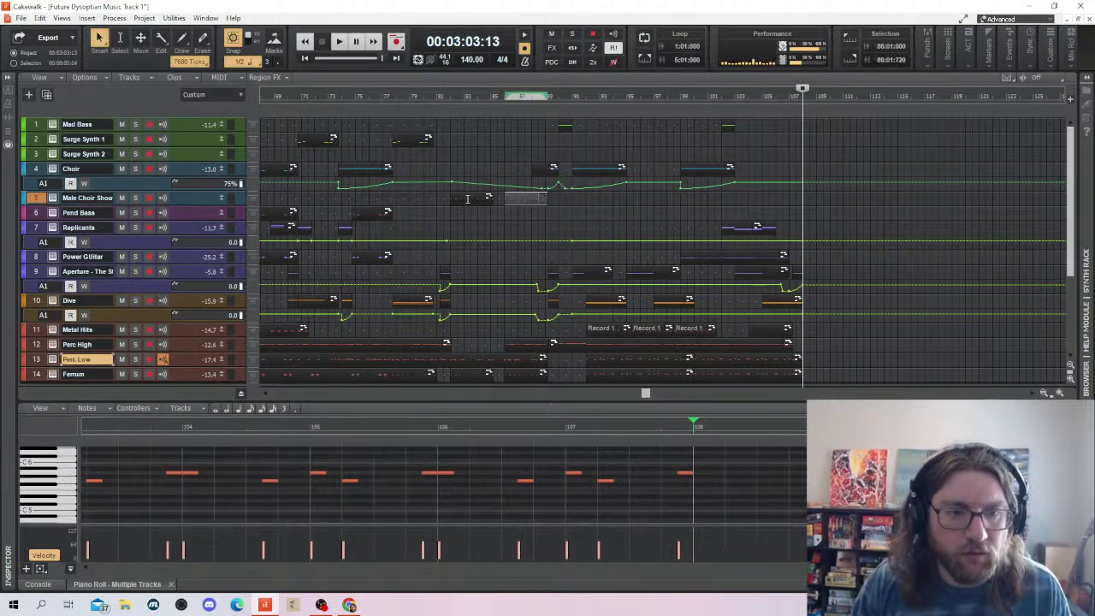
scroll(511, 355, down, 1)
click(528, 328)
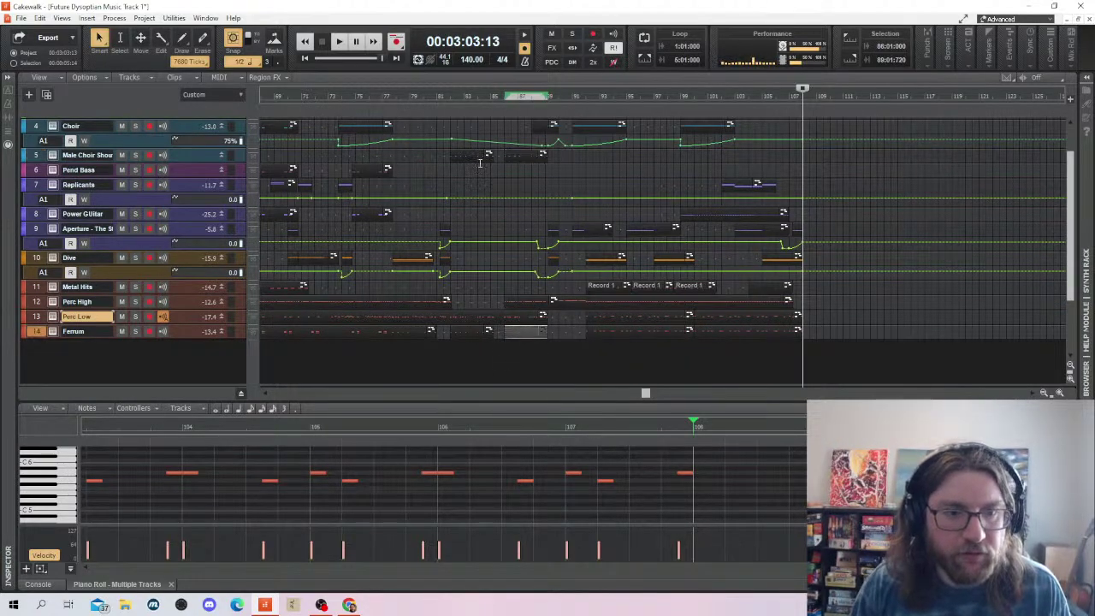
ctrl+click(466, 151)
drag(467, 153, 824, 161)
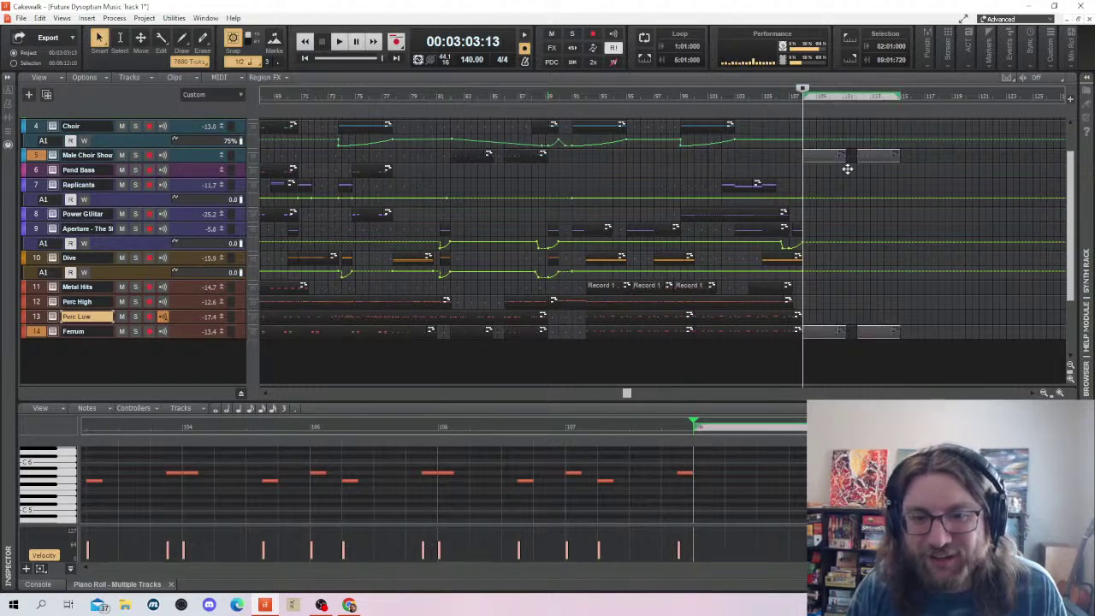
Split the Perc Low clip at measure 82 and copy its second part to measure 108
click(462, 315)
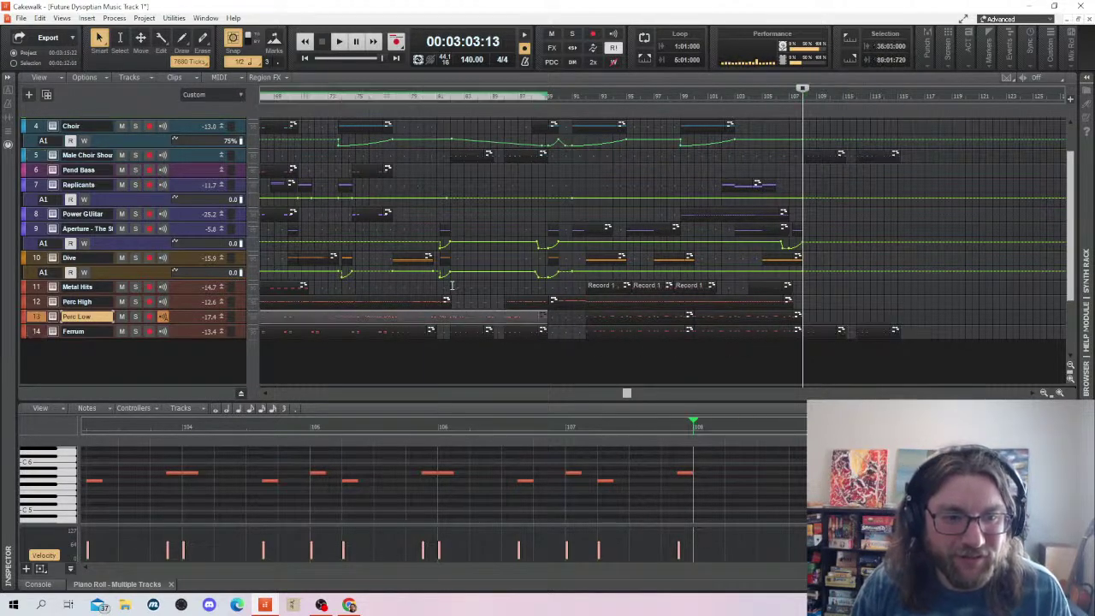
click(452, 285)
key(s)
click(457, 313)
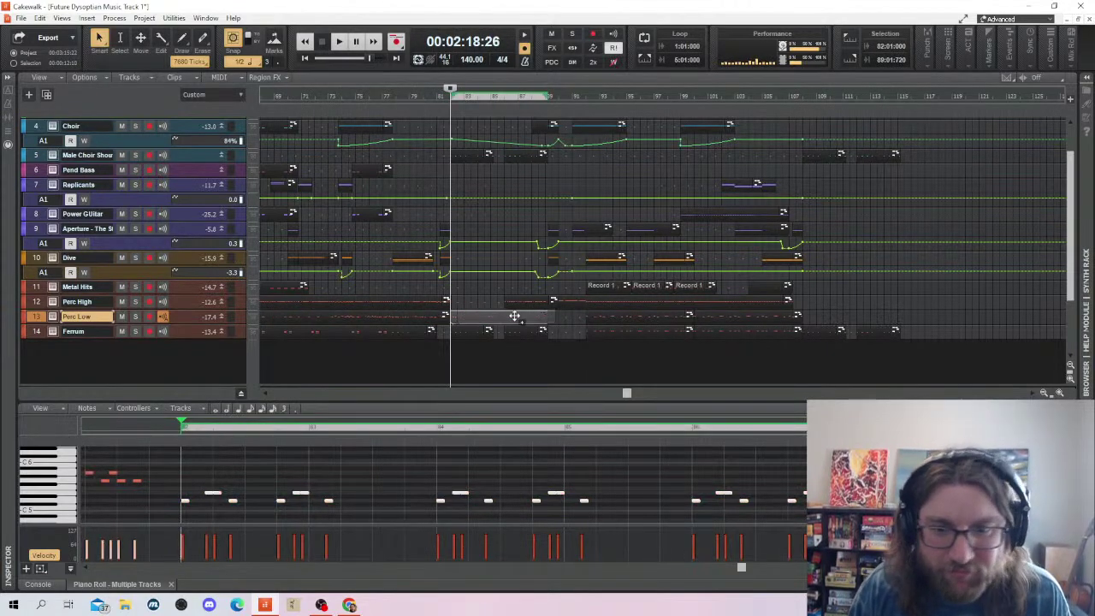
drag(515, 316, 821, 313)
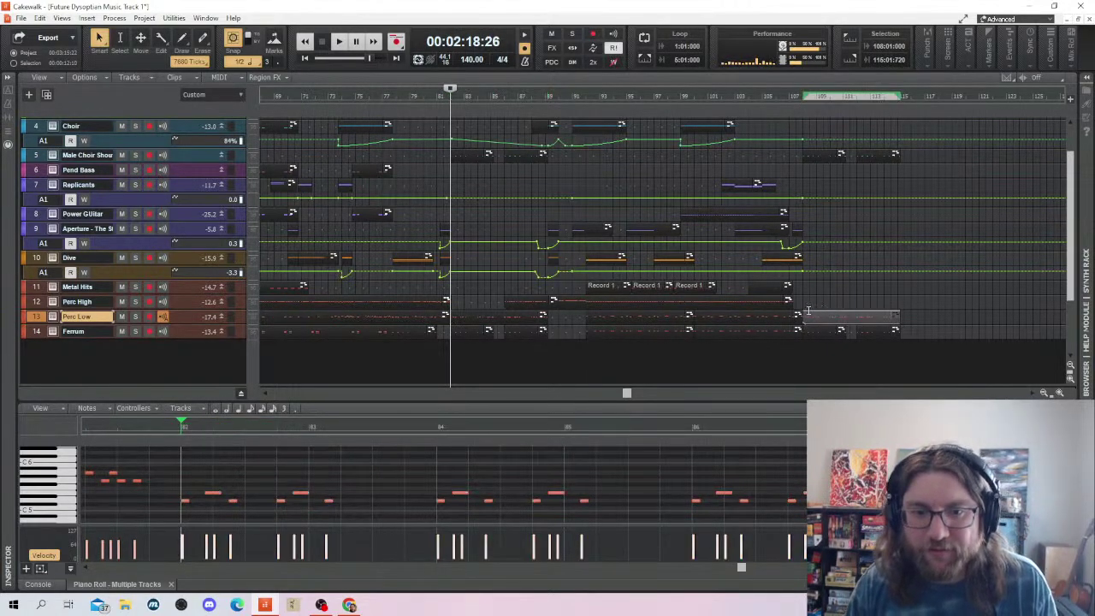
Copy the two Ferrum clips starting at measure 108 onto the Metal Hits track at the same position
click(885, 337)
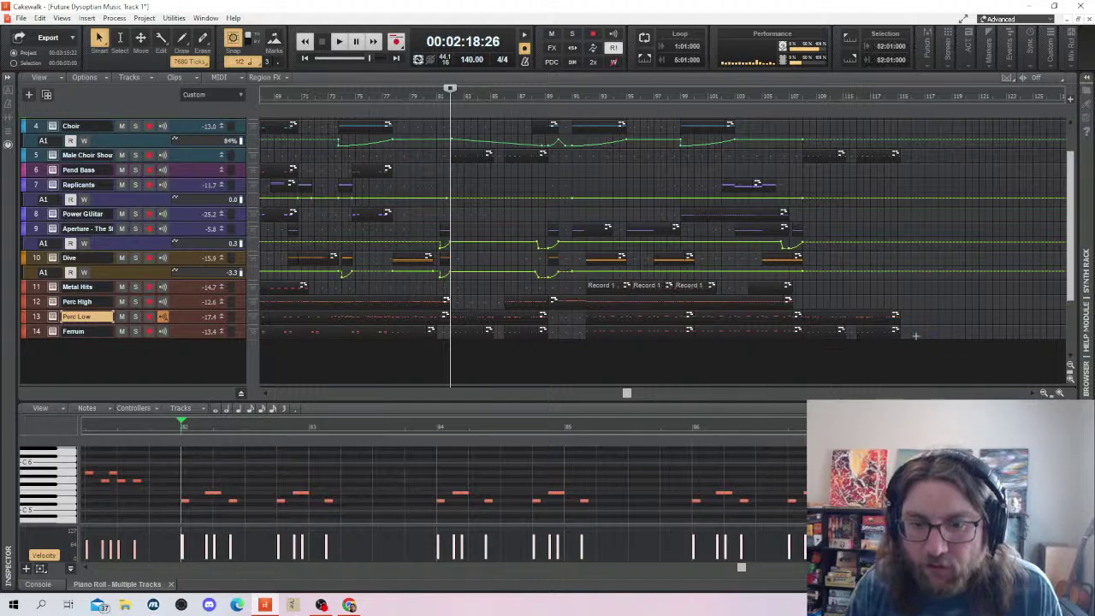
drag(916, 336, 814, 289)
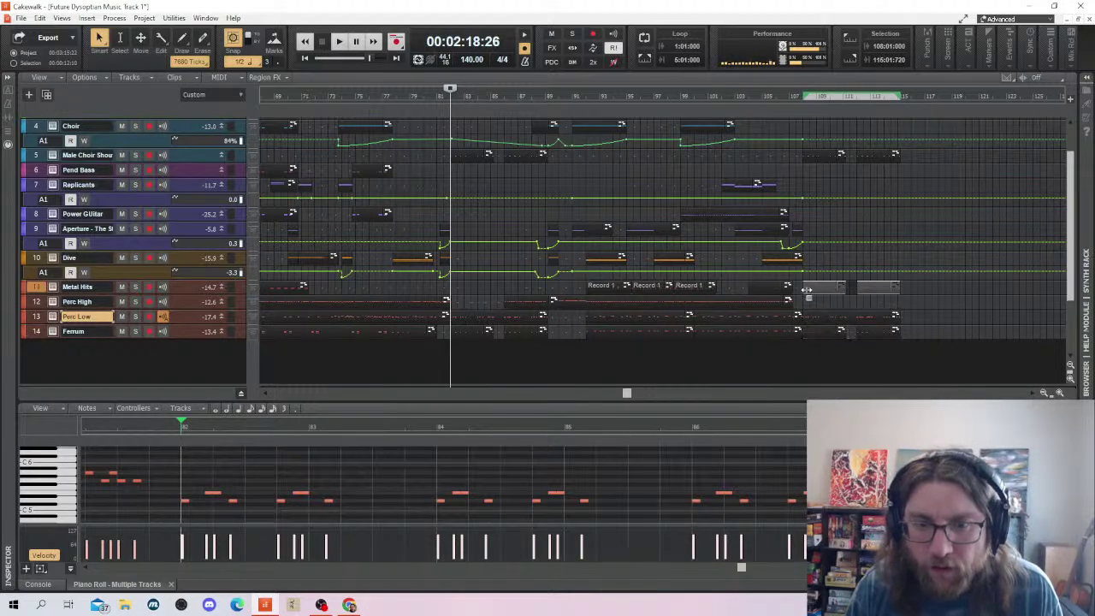
click(815, 287)
click(814, 288)
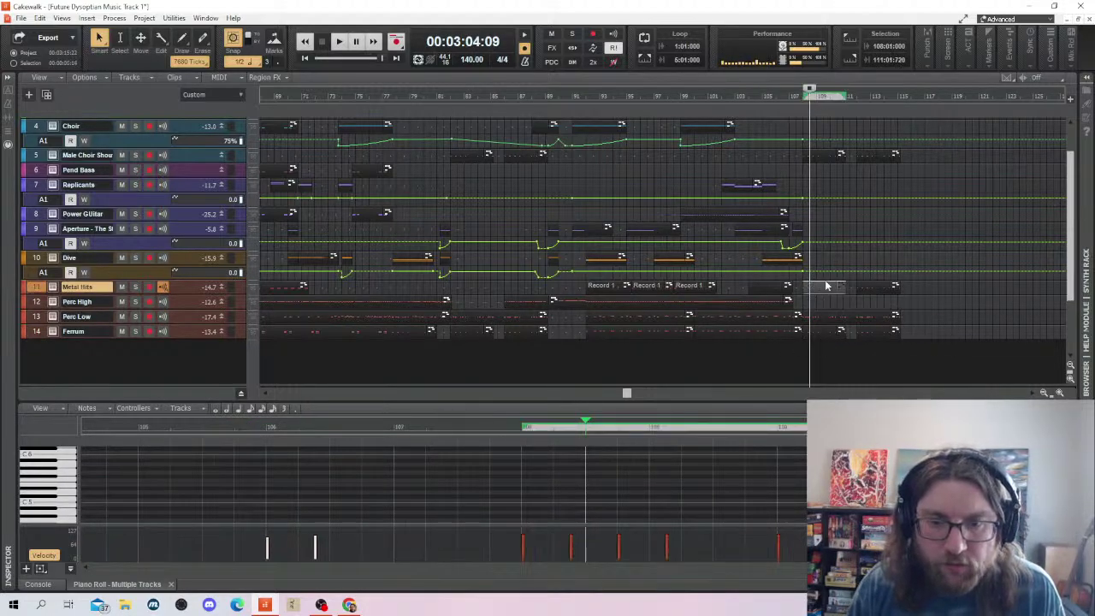
Check the copied Metal Hits notes in the piano roll and play the new section from measure 108 to its end
scroll(585, 479, up, 1)
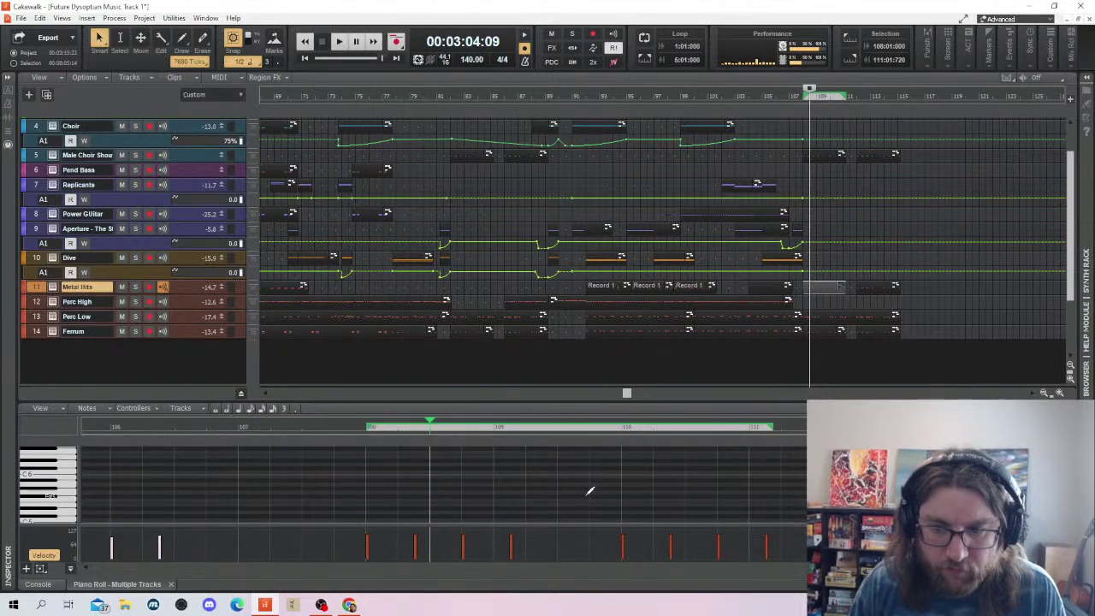
scroll(590, 491, down, 4)
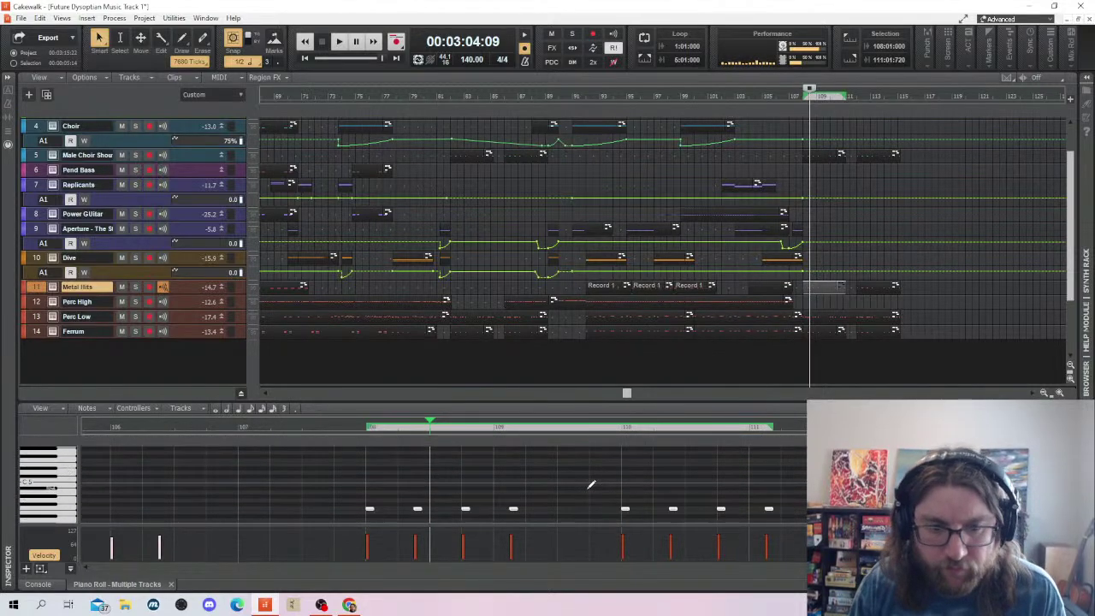
click(366, 482)
key(space)
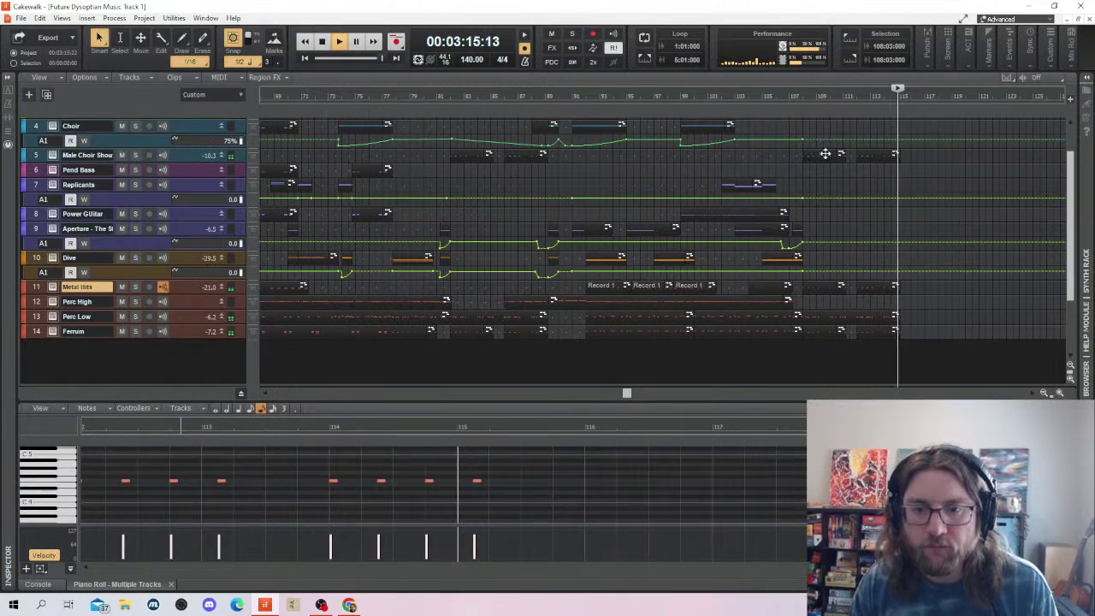
key(space)
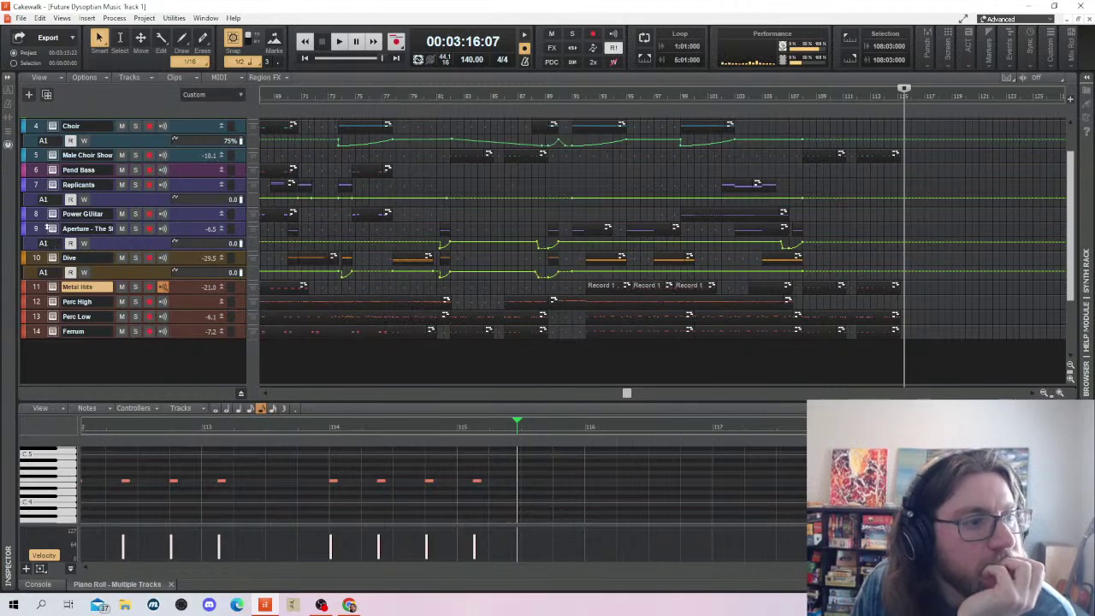
Draw a sustained Pend Bass part on A4 starting at measure 108 and lengthen the part to measure 116
click(37, 172)
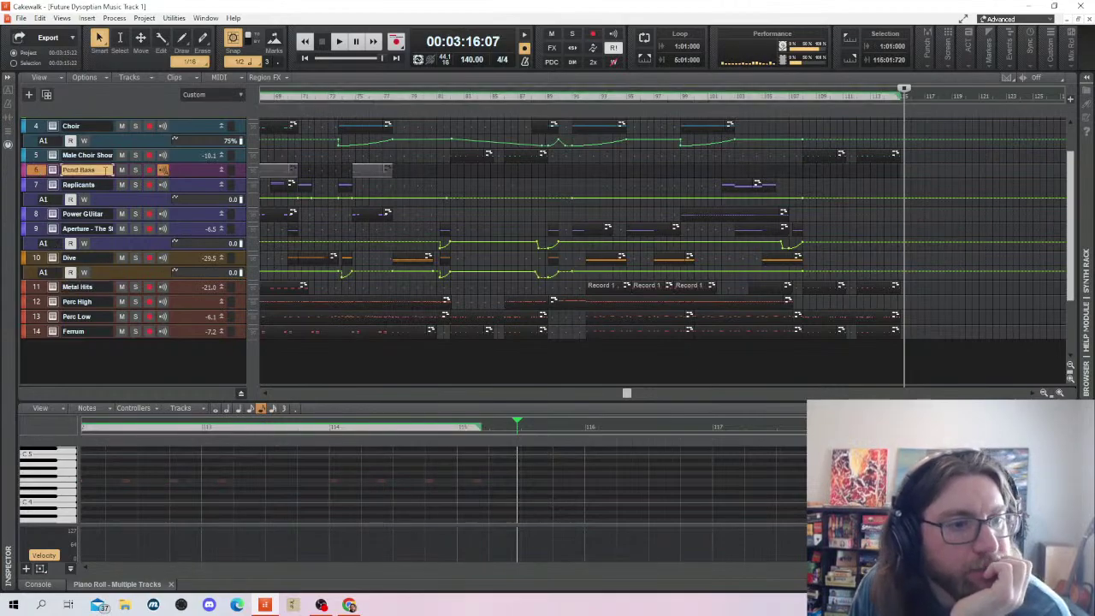
click(804, 170)
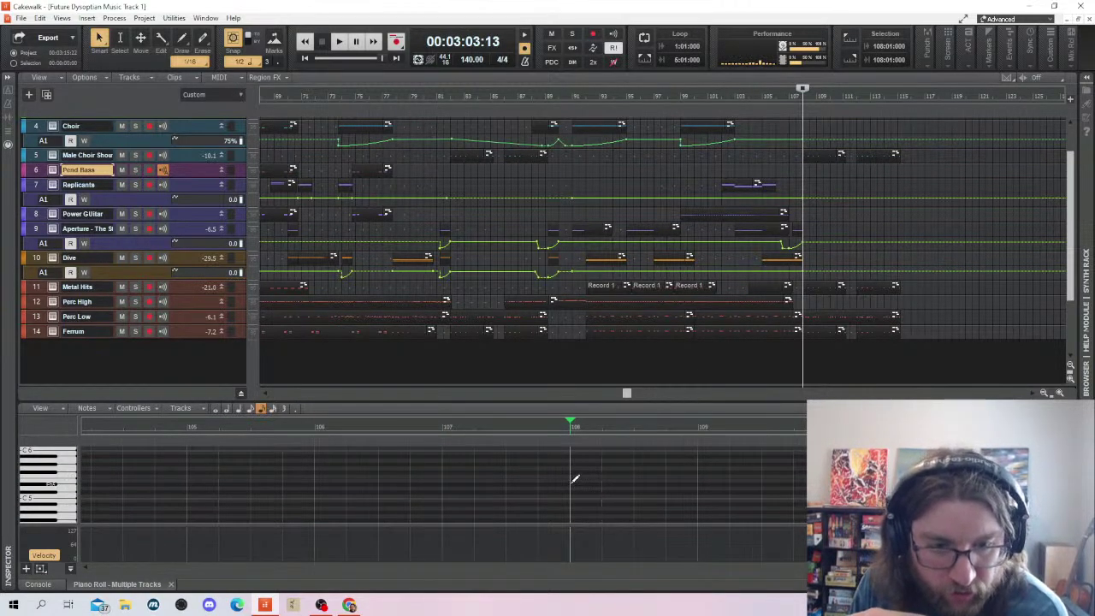
scroll(575, 479, down, 2)
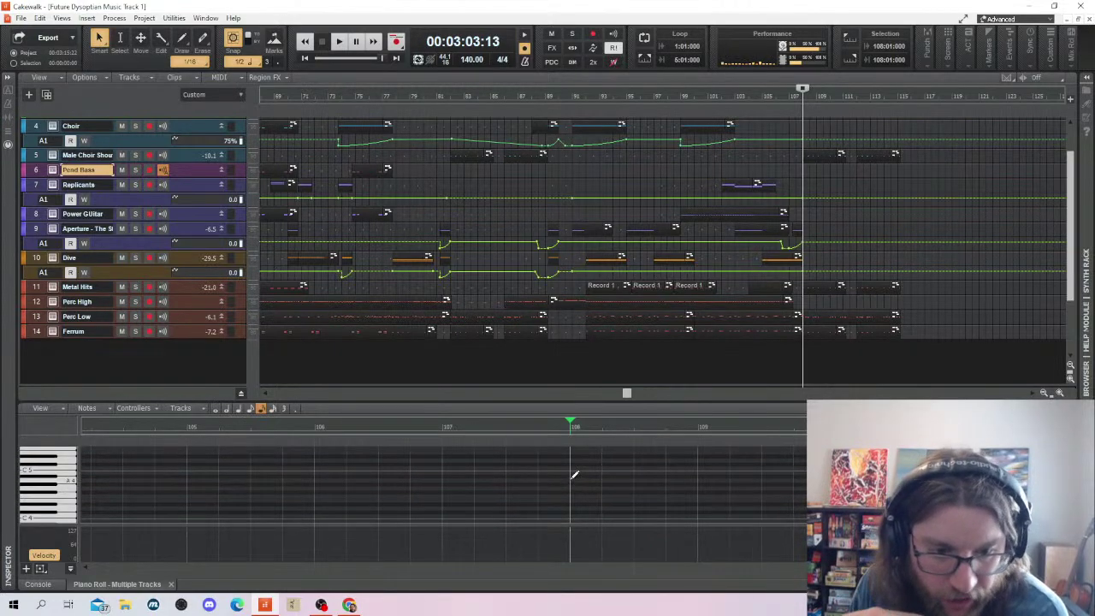
drag(576, 481, 806, 482)
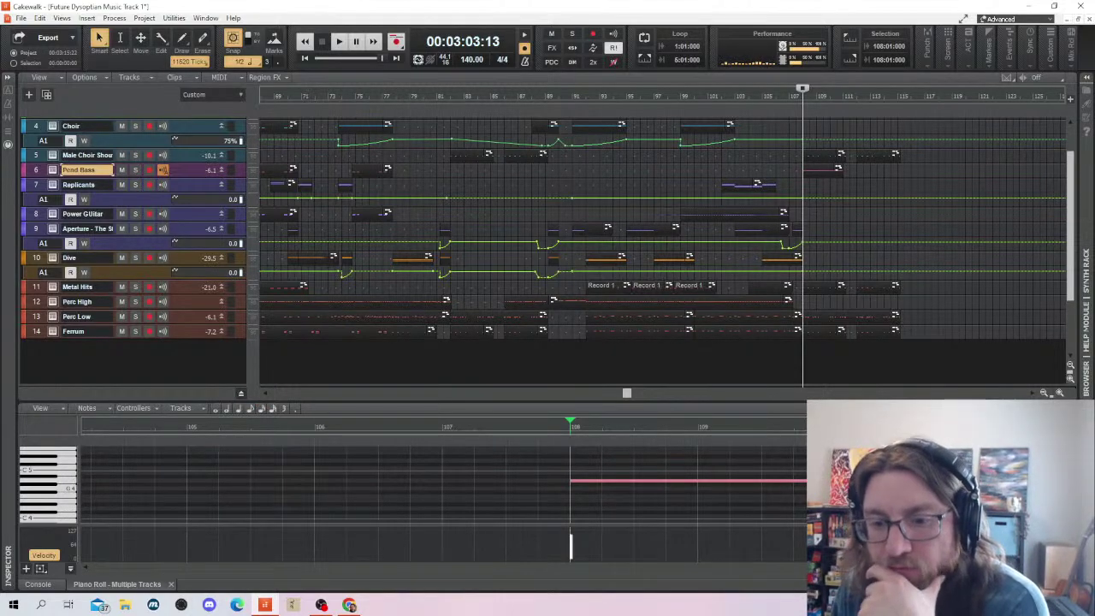
key(ctrl+Left)
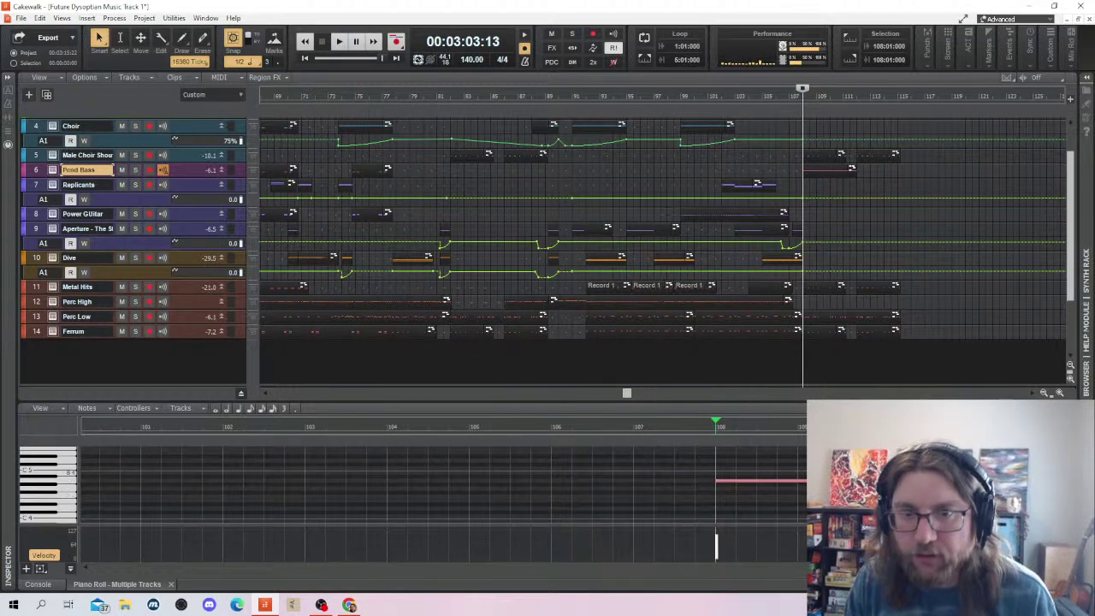
click(755, 481)
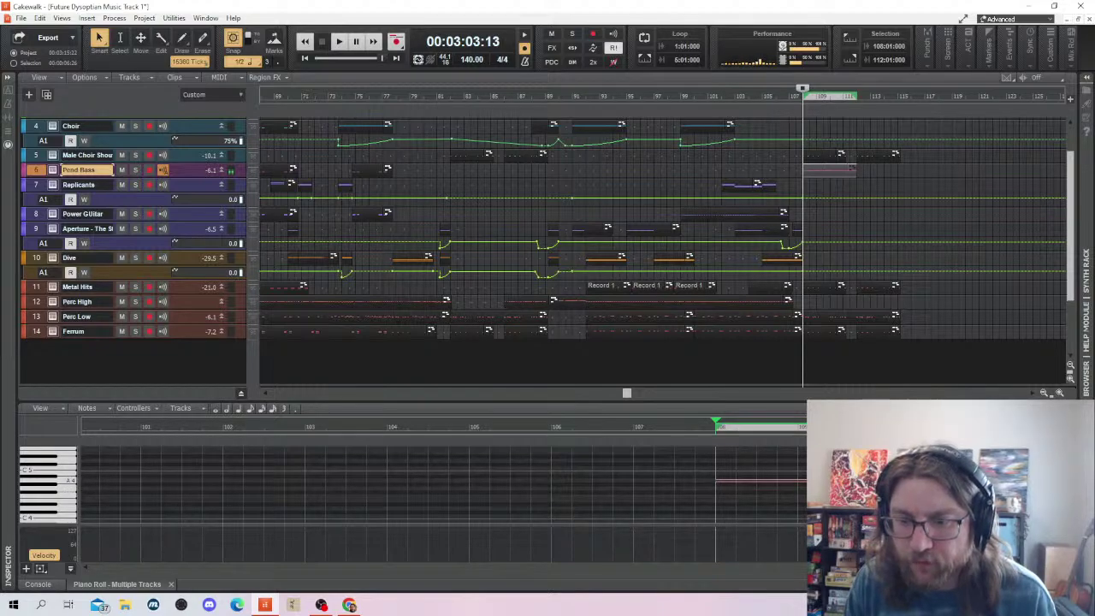
click(661, 483)
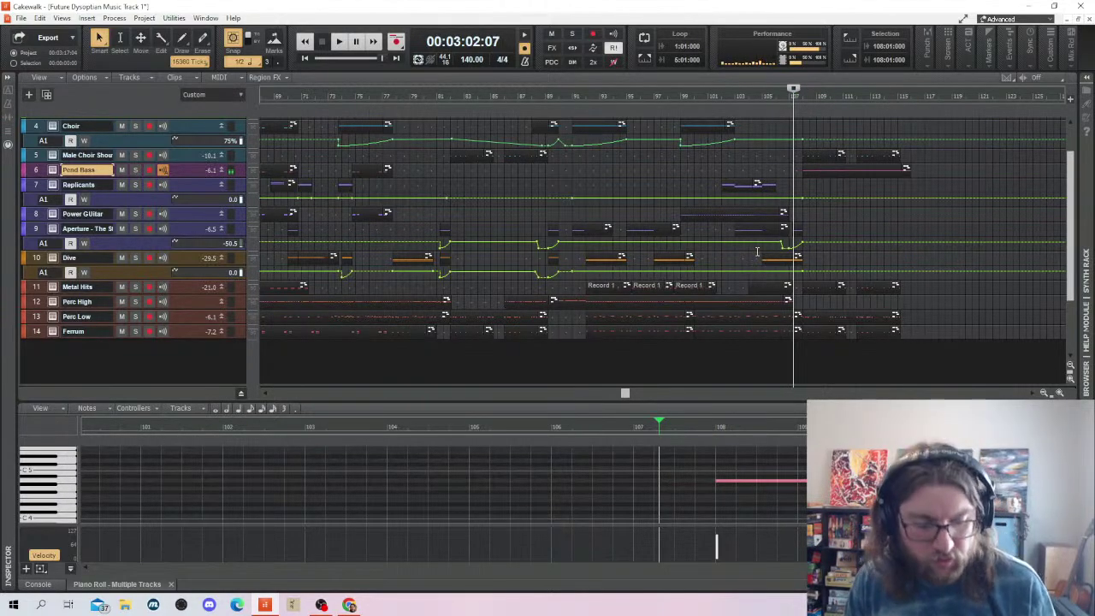
Bring up the notes of the Male Choir clips at measure 108 in the piano roll
click(825, 159)
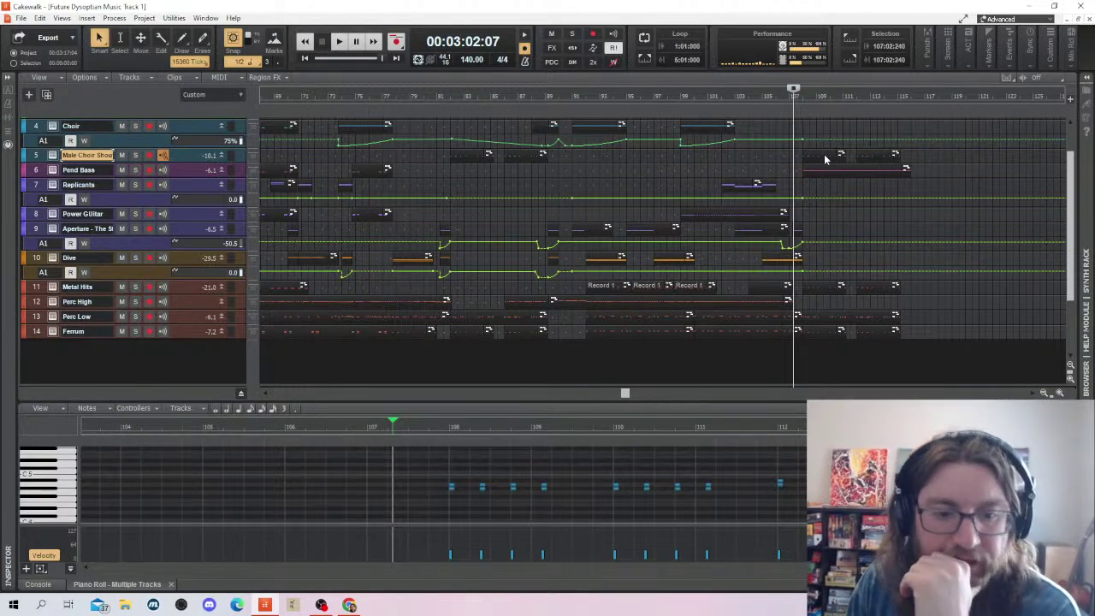
Play back the ending from measure 107 and save the project
key(space)
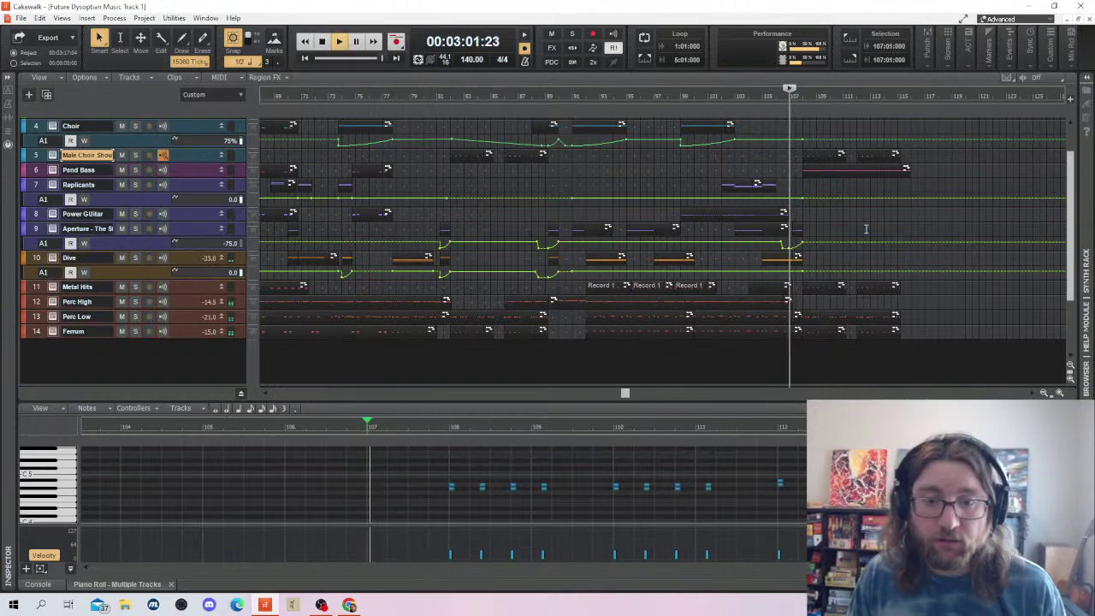
click(895, 239)
key(ctrl+s)
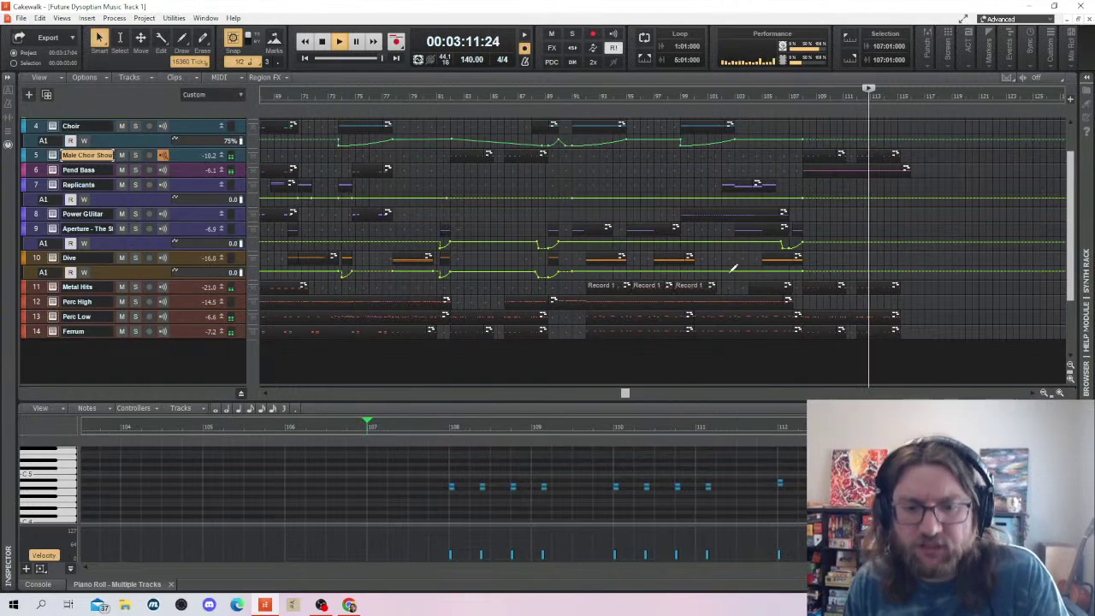
key(space)
Lower the velocity of the Pend Bass notes starting at measure 108 and audition them in the mix
click(852, 163)
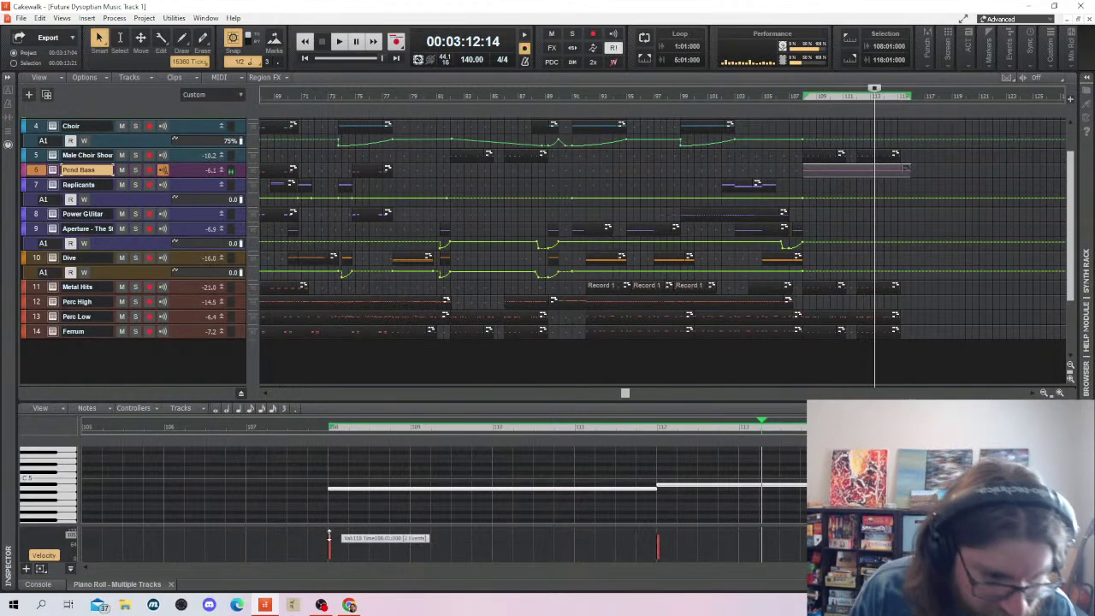
click(316, 493)
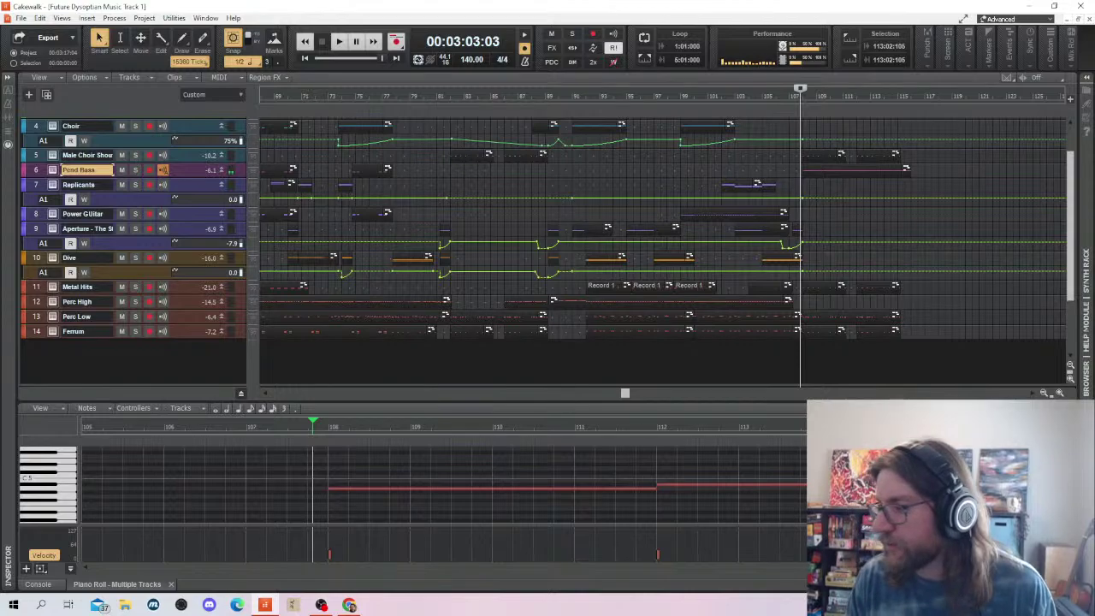
key(space)
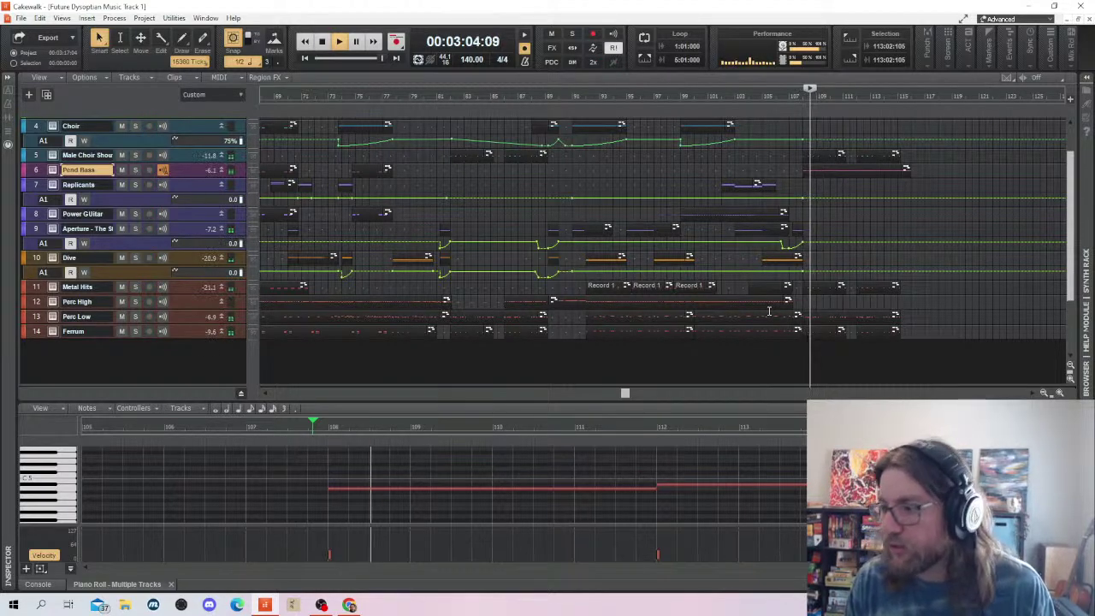
key(space)
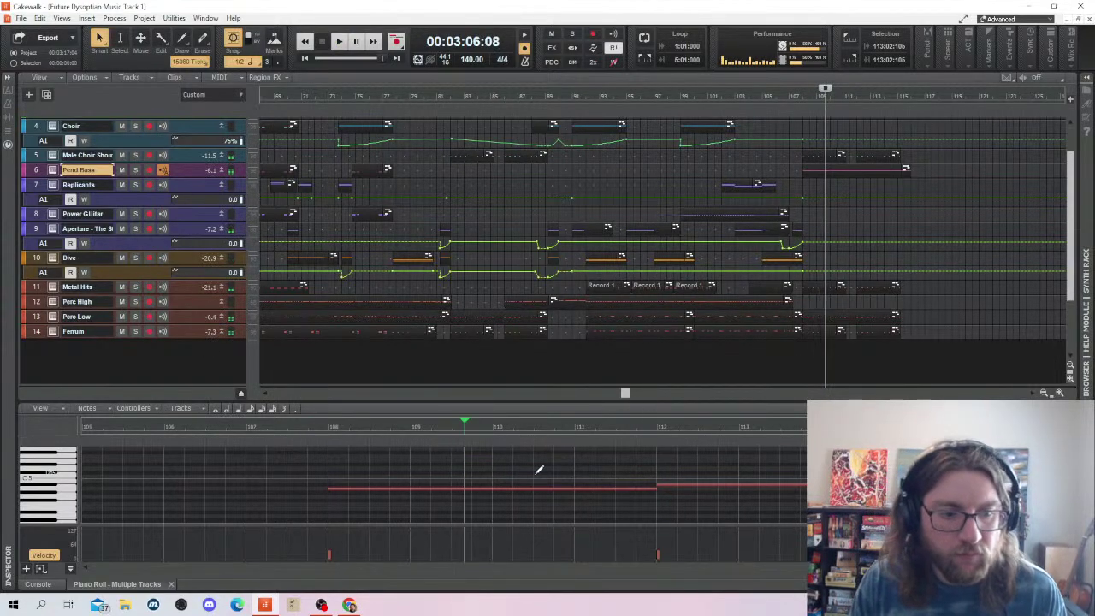
Show the Pend Bass volume automation, delete its end node, and lower the envelope before measure 108 to -24.7 dB
double_click(188, 173)
click(47, 207)
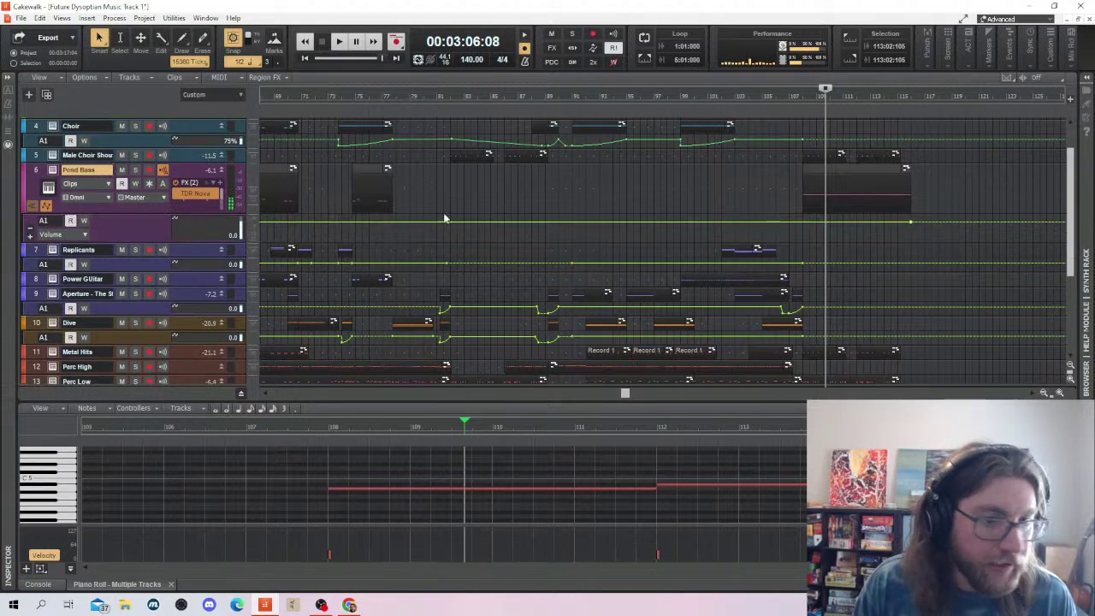
right_click(911, 219)
click(933, 239)
drag(796, 222, 796, 234)
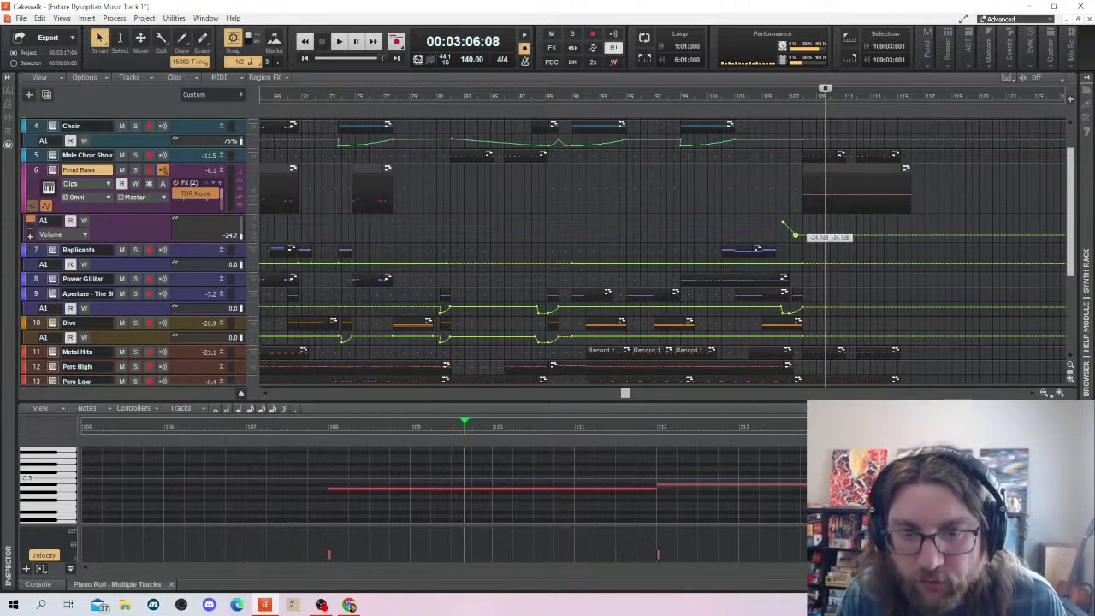
key(space)
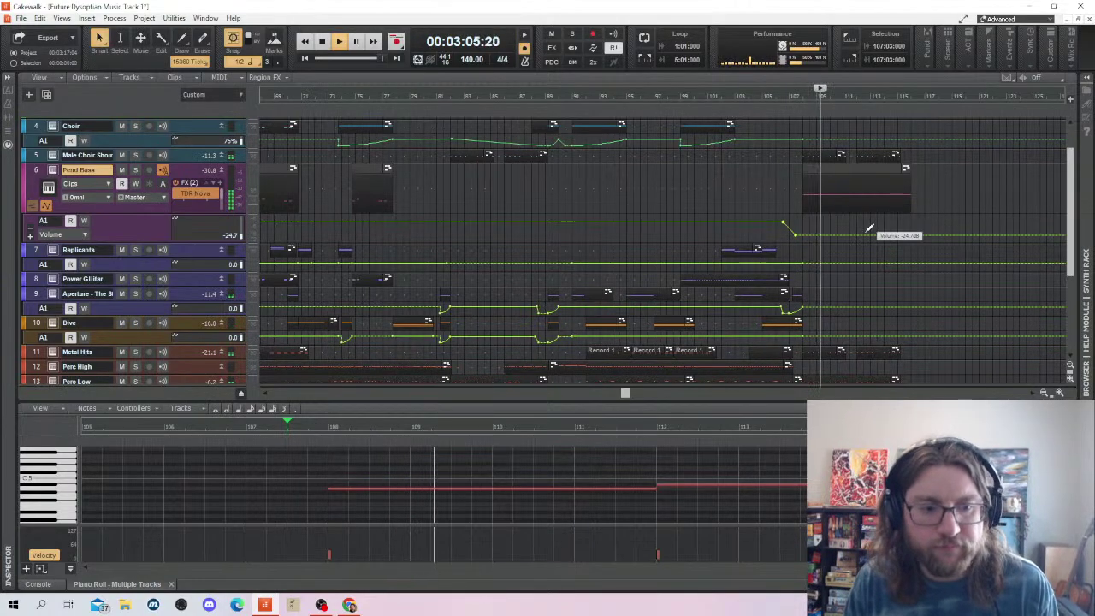
Raise the Pend Bass volume envelope before measure 108 to -7.5 dB and play back the ending
drag(795, 234, 795, 227)
key(space)
key(space)
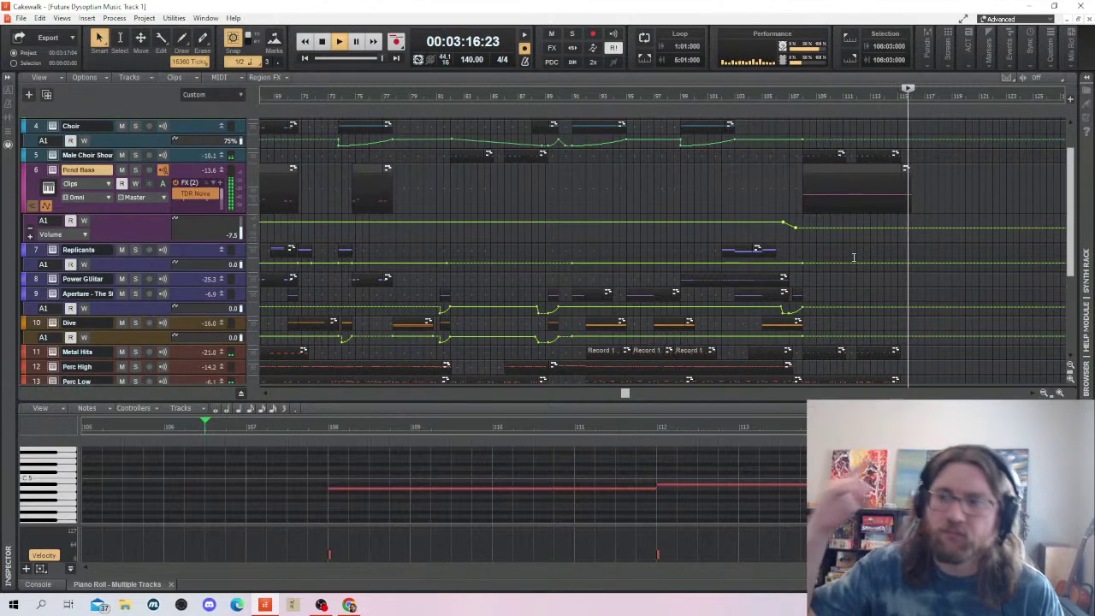
key(space)
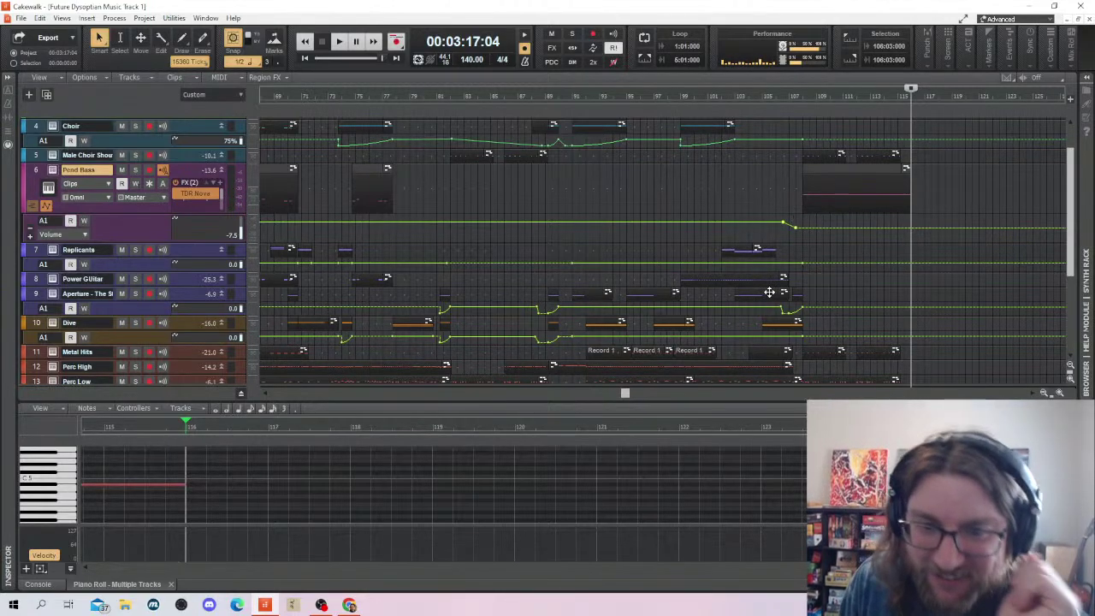
Try a new Power Guitar part by drawing four eighth notes on A4 from the start of measure 108
click(804, 279)
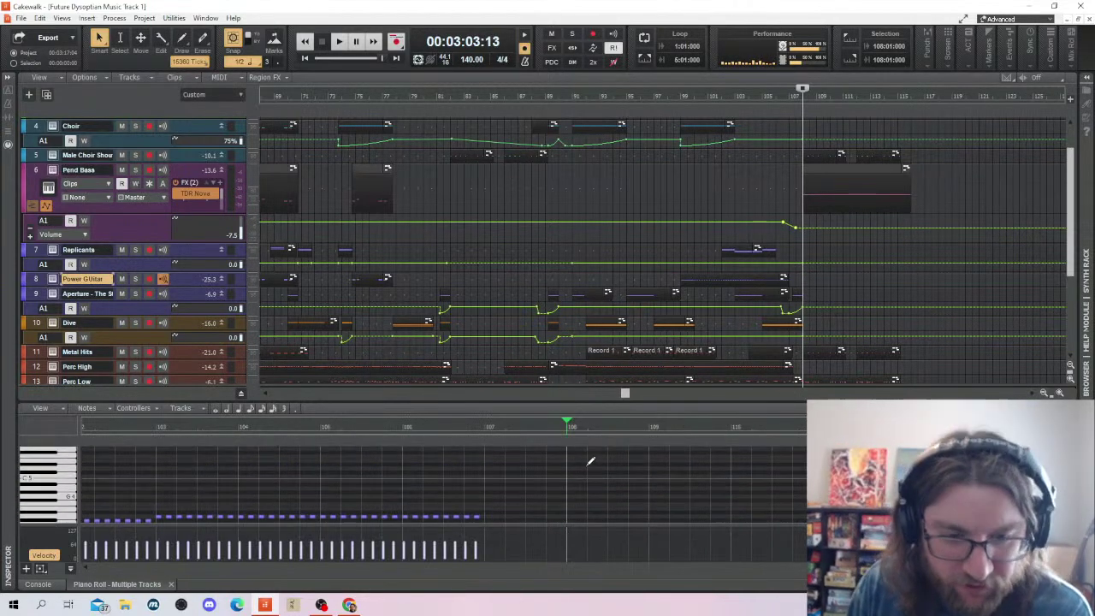
mouse_move(568, 488)
mouse_down()
mouse_move(890, 488)
mouse_move(585, 519)
mouse_move(573, 467)
mouse_up()
click(590, 468)
click(611, 468)
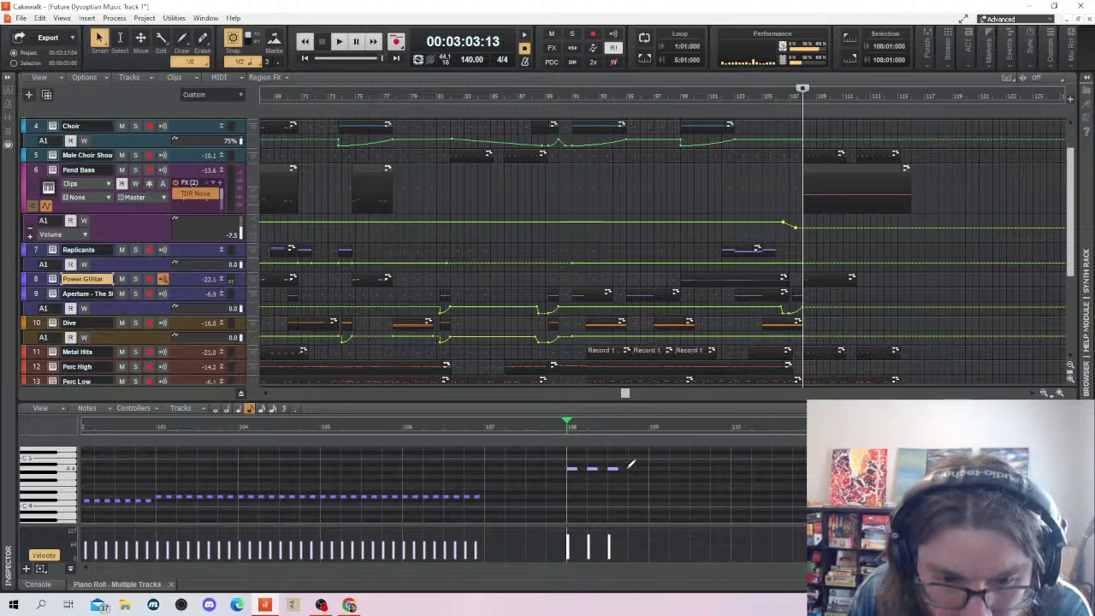
click(631, 468)
drag(690, 455, 565, 486)
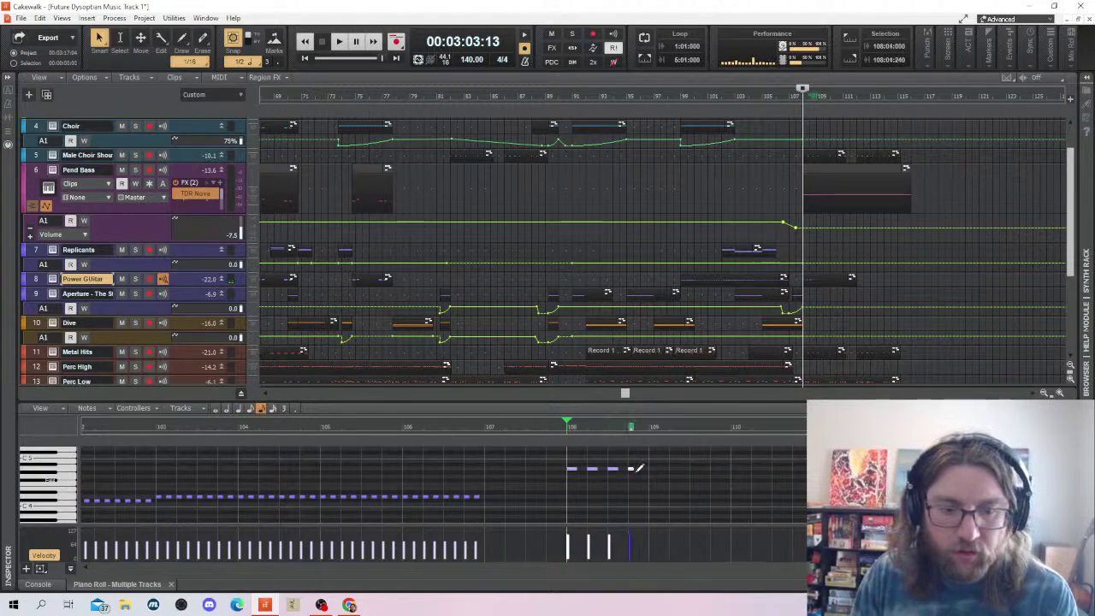
drag(648, 451, 567, 484)
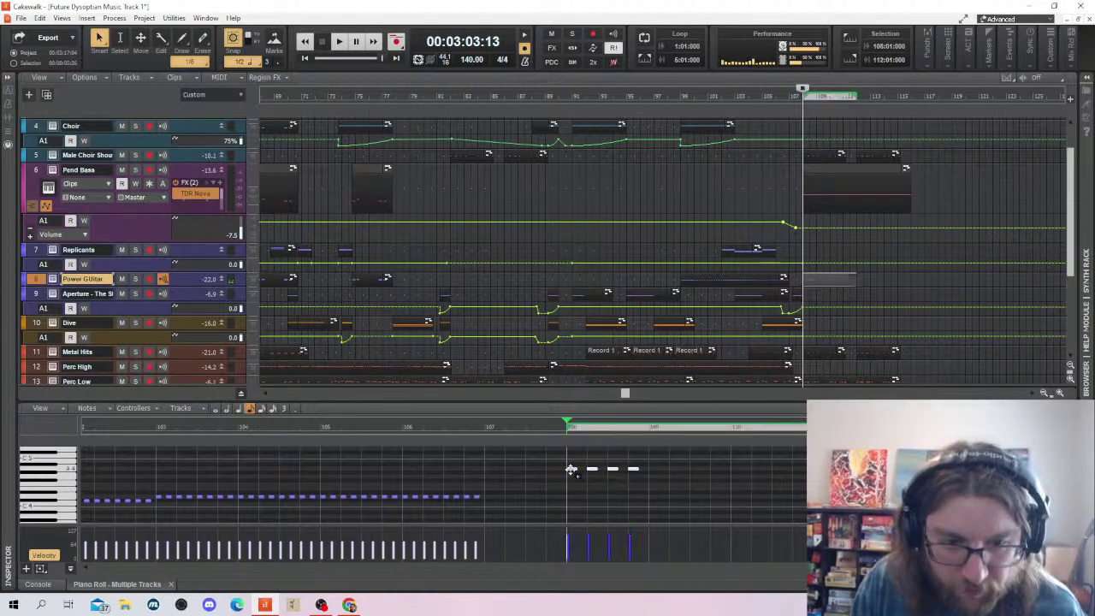
Copy the Power Guitar eighth notes to fill measures 108 to 115, shifting the pitch every two measures, and audition the part
key(ctrl+d)
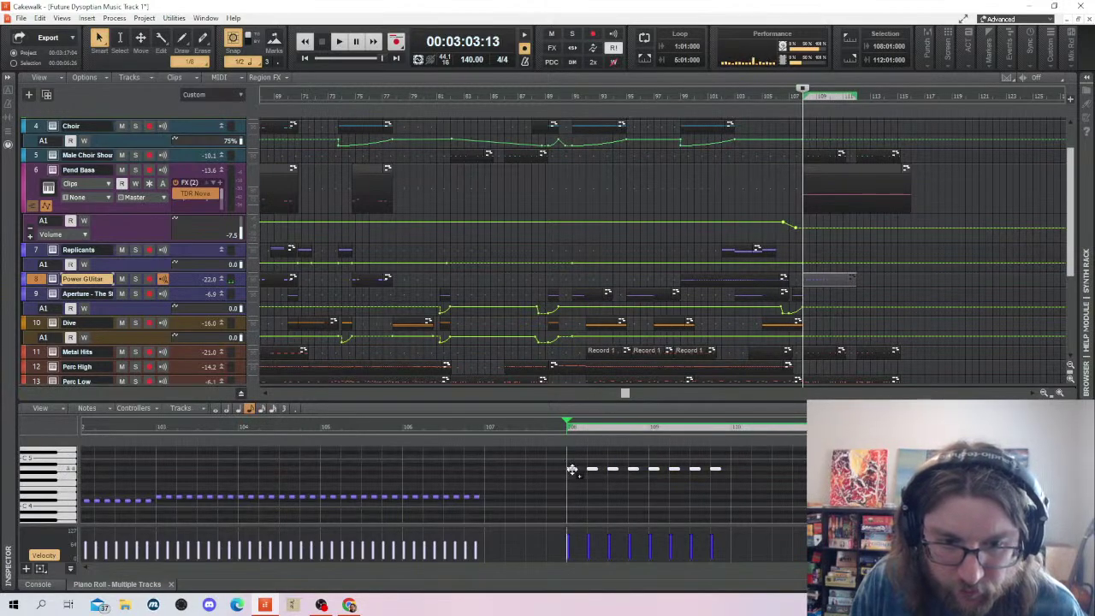
key(ctrl+d)
key(ctrl+shift+a)
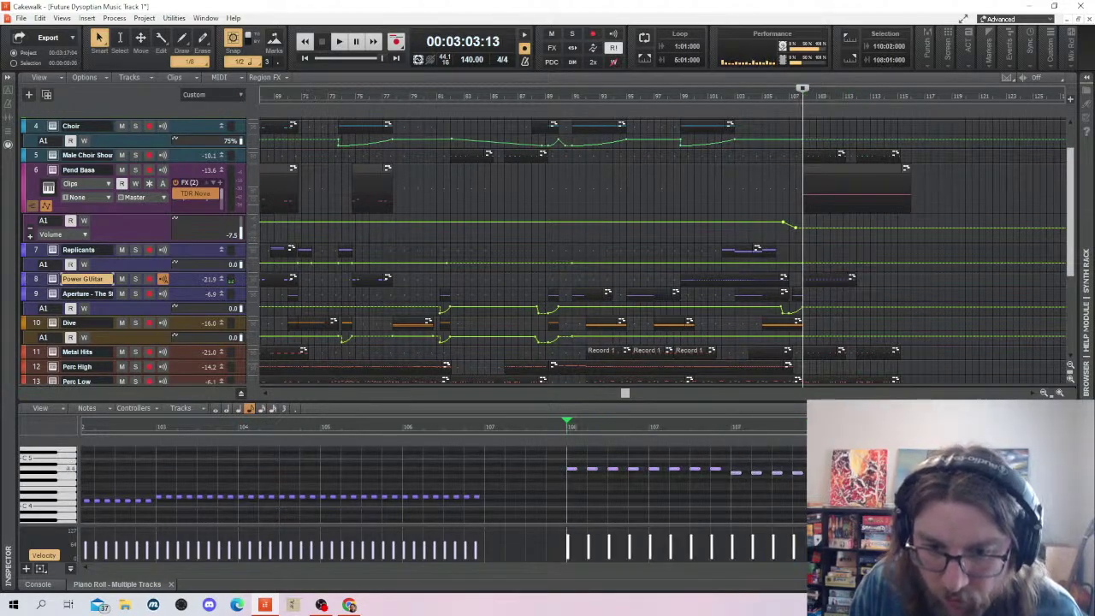
drag(806, 484, 566, 473)
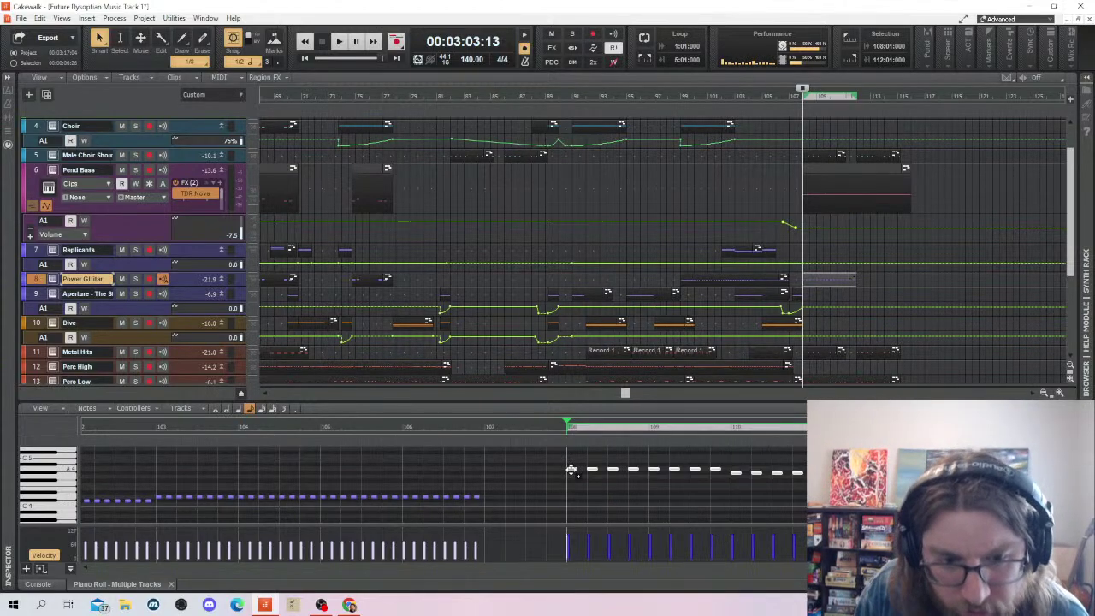
click(533, 465)
key(space)
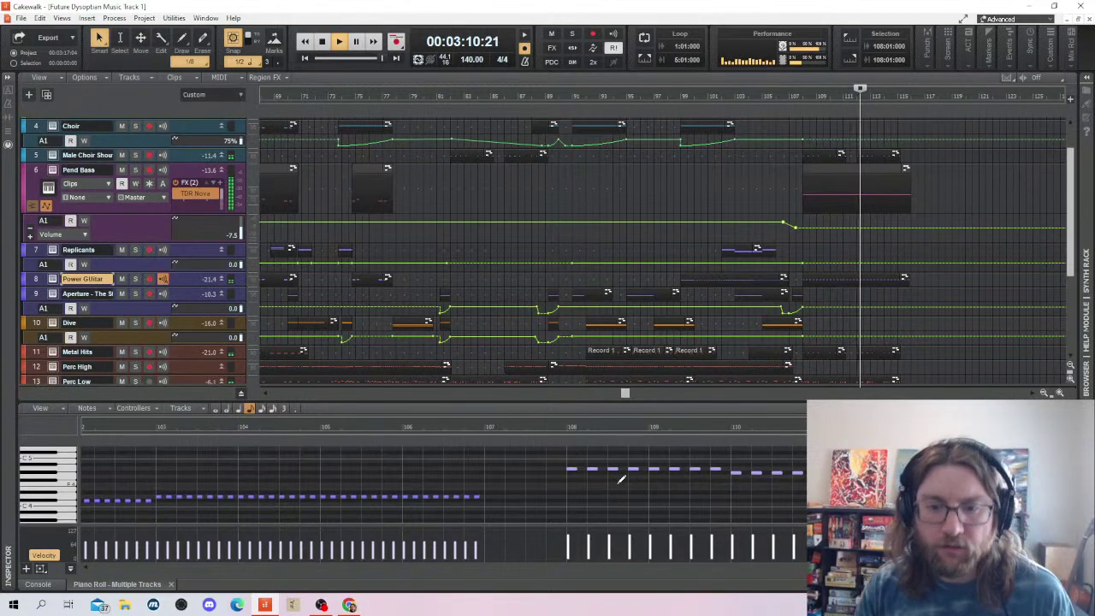
key(space)
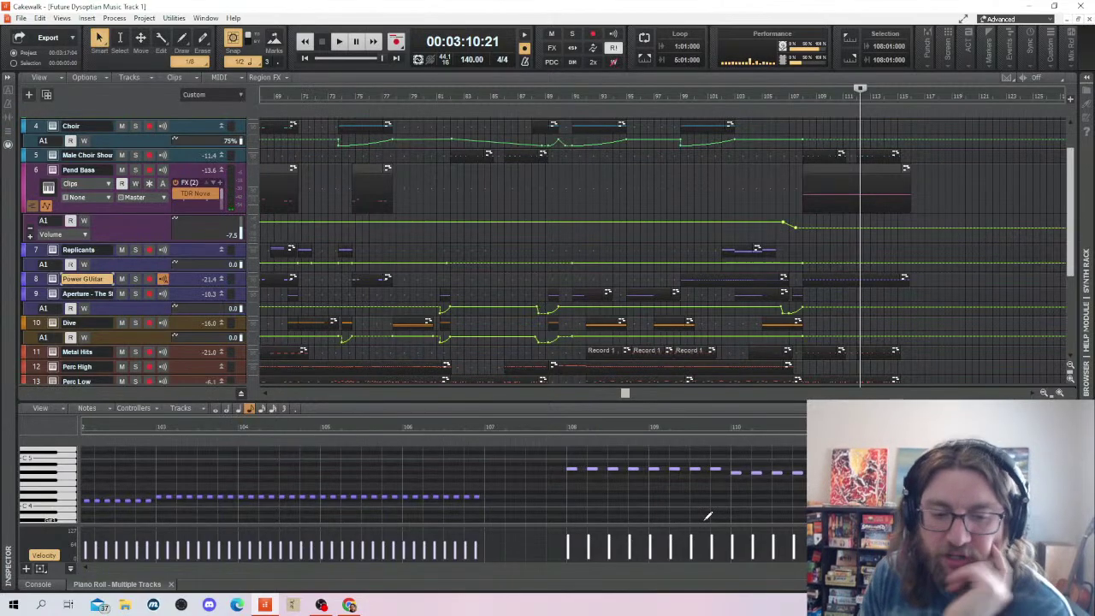
Delete the new Power Guitar notes from measure 108 onward
scroll(443, 484, up, 1)
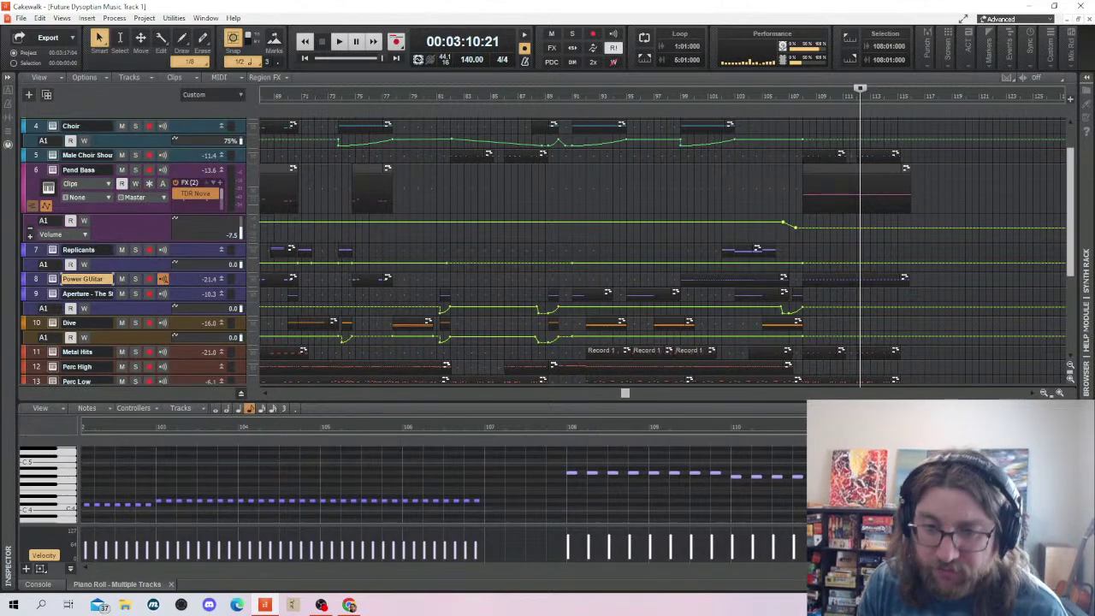
scroll(855, 479, down, 3)
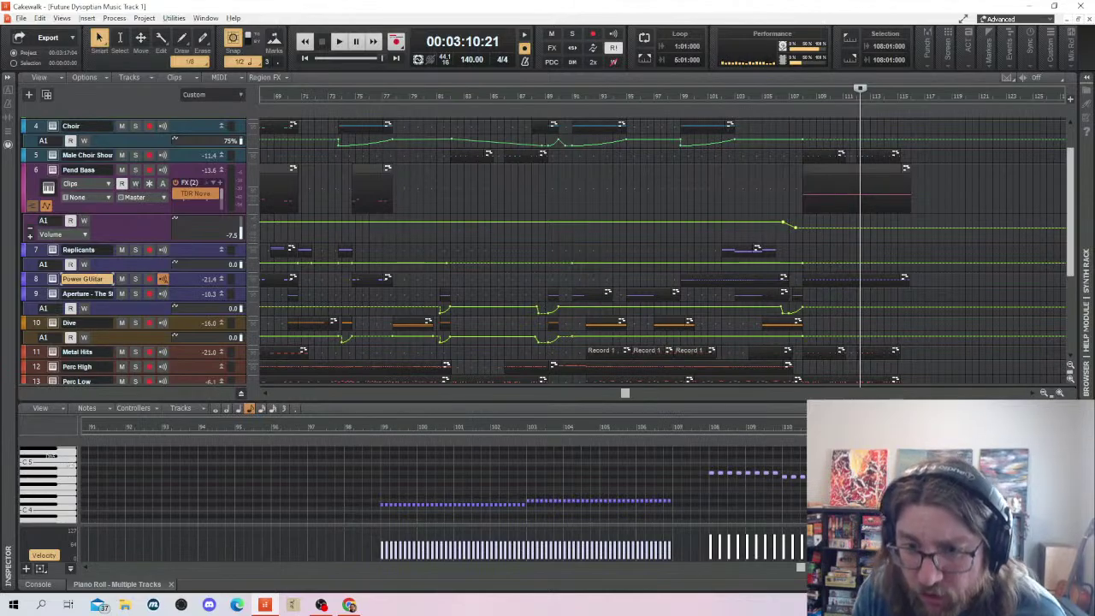
drag(856, 456, 734, 508)
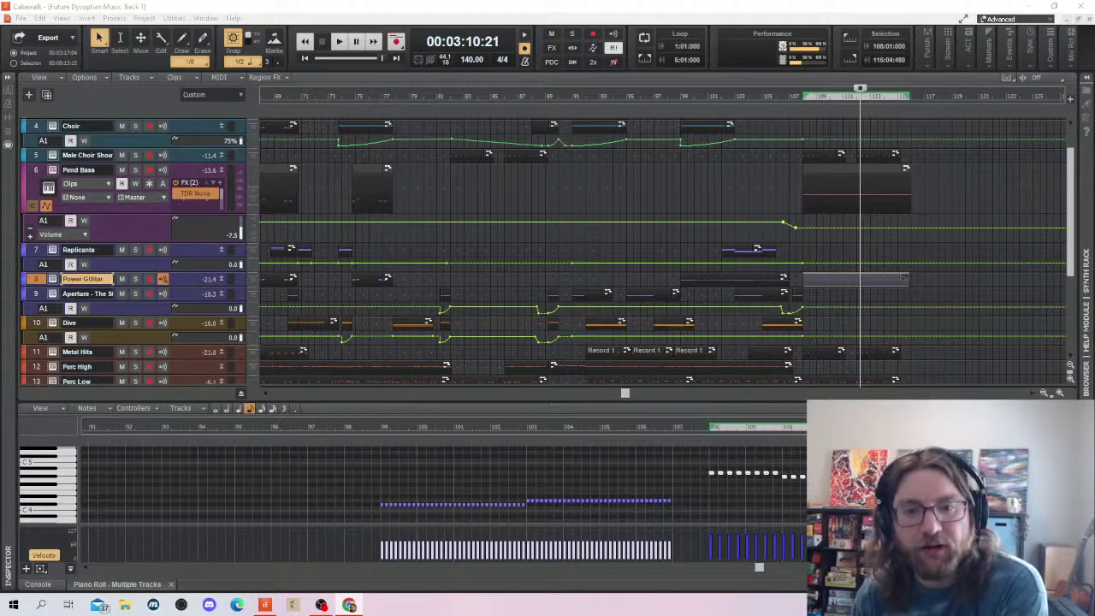
click(791, 188)
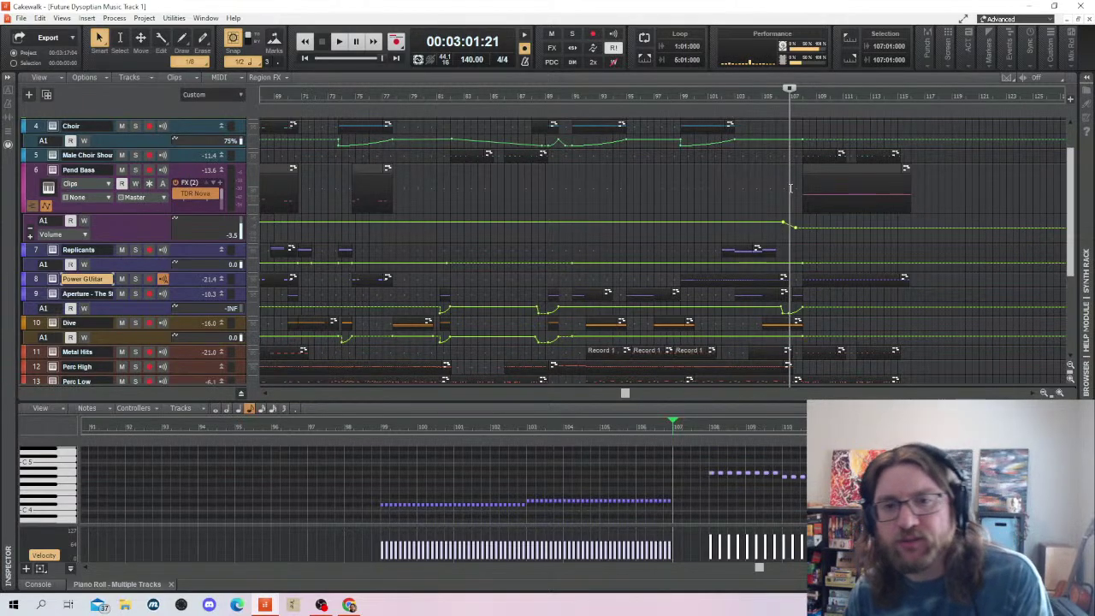
click(871, 279)
click(742, 465)
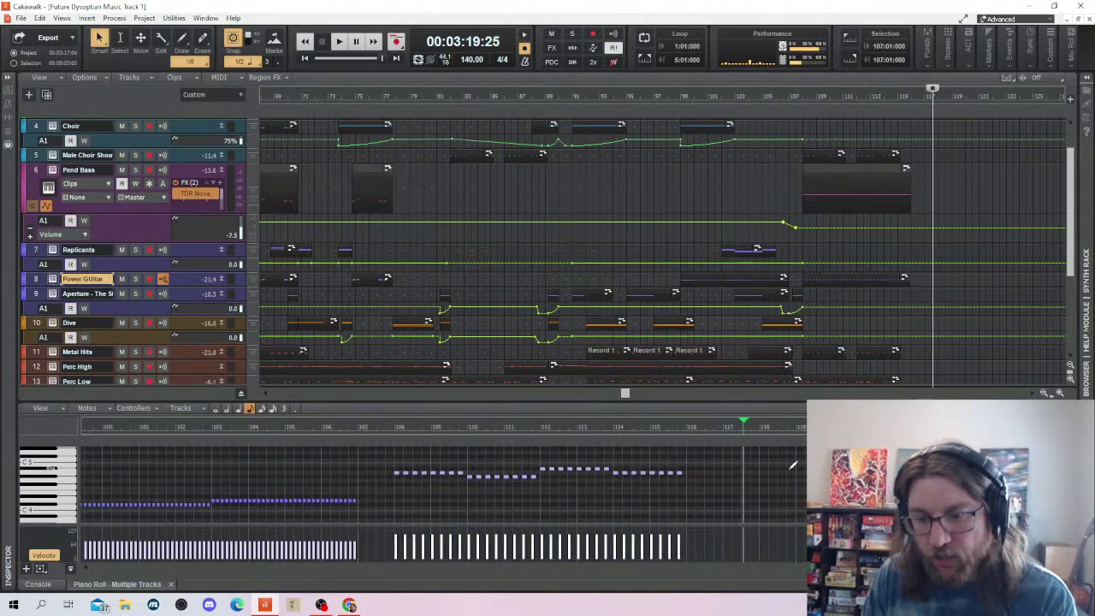
drag(774, 469, 399, 497)
key(Delete)
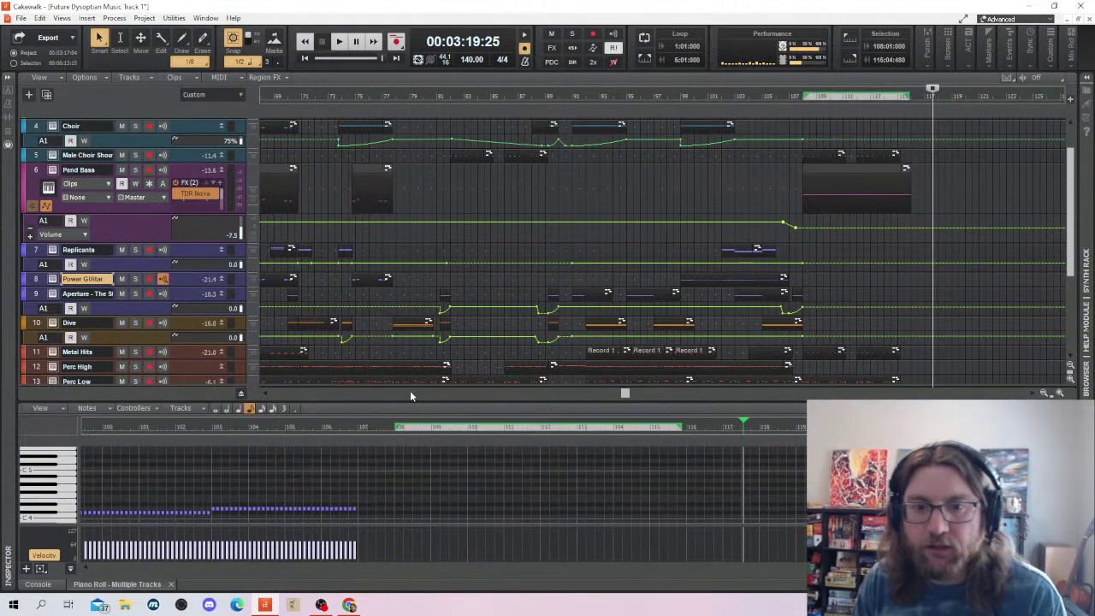
Play back the ending from measure 106
click(754, 198)
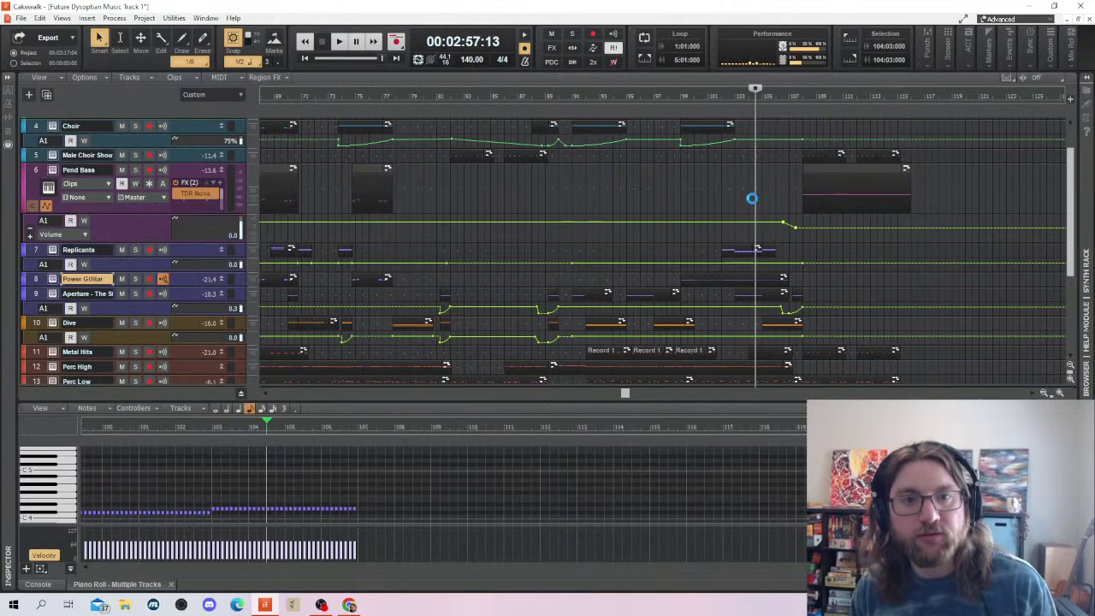
key(space)
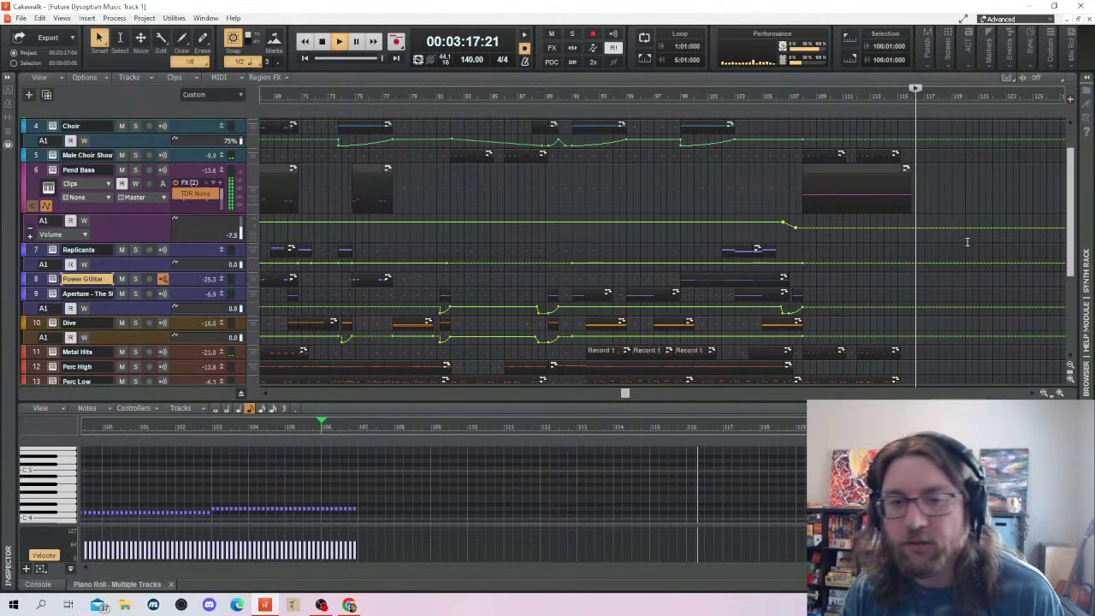
key(space)
Copy the Pend Bass clip at measure 108 to the same position on the Replicants track and show its notes
scroll(941, 228, up, 1)
click(810, 163)
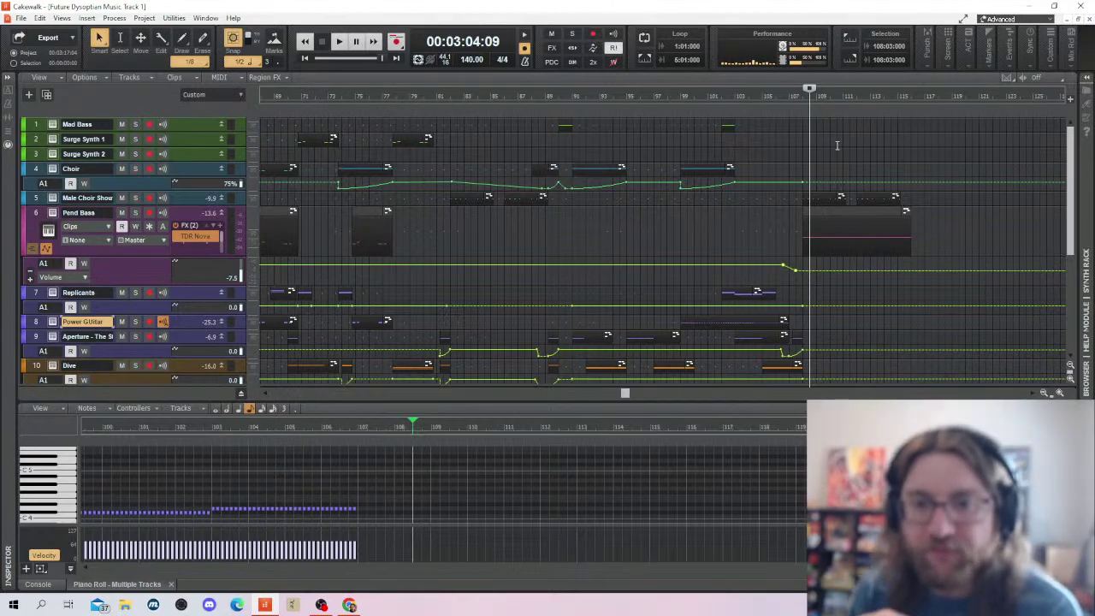
click(822, 224)
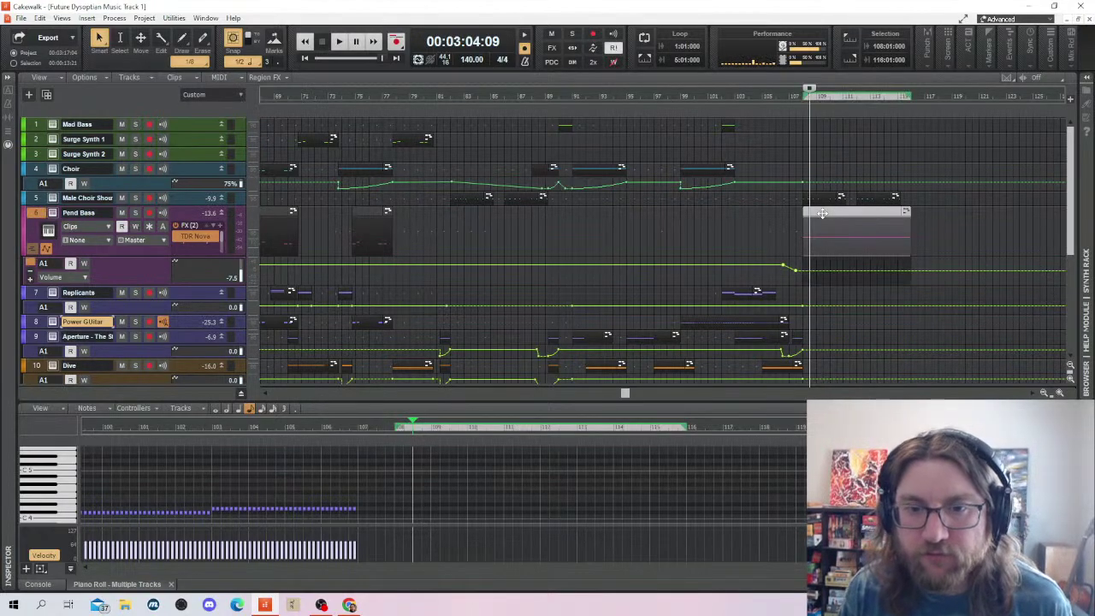
click(827, 157)
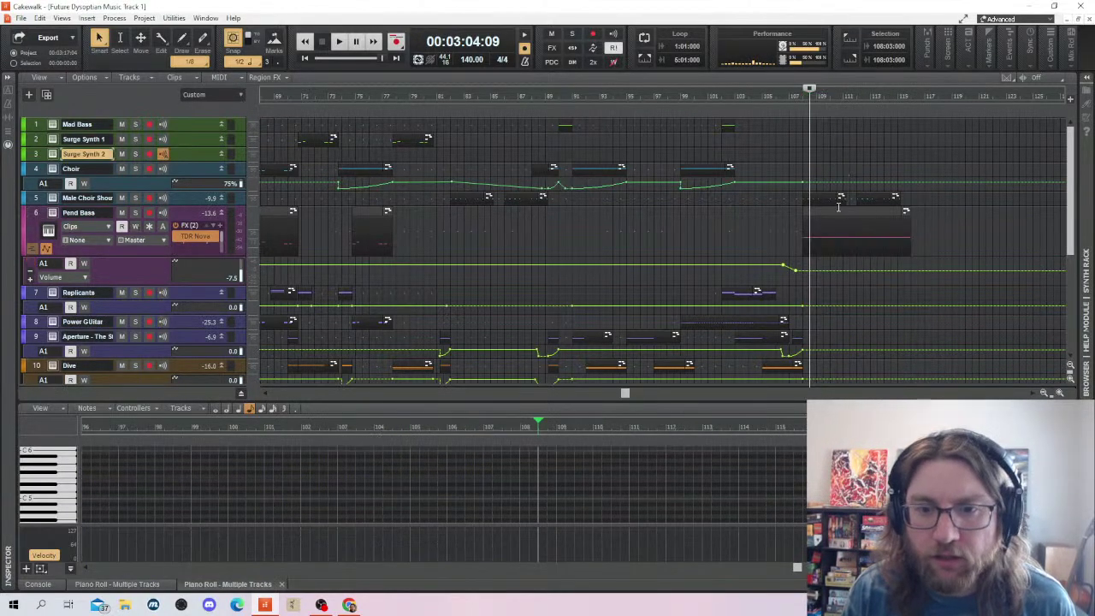
click(833, 212)
drag(834, 212, 831, 295)
double_click(796, 291)
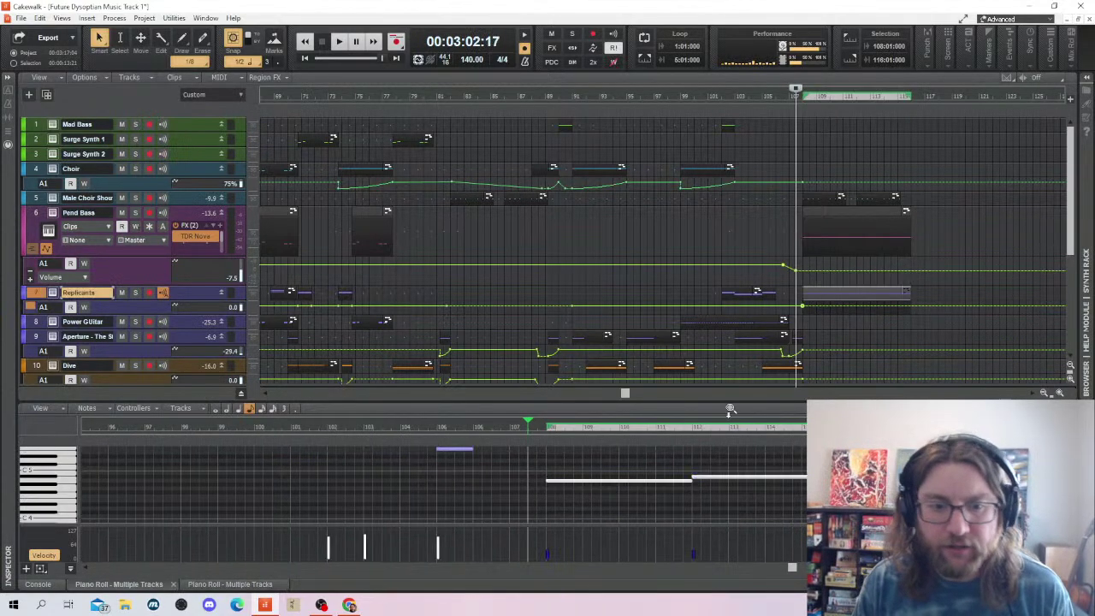
Transpose the copied Replicants notes from measure 108 up one octave and raise their velocity
right_click(607, 485)
click(626, 351)
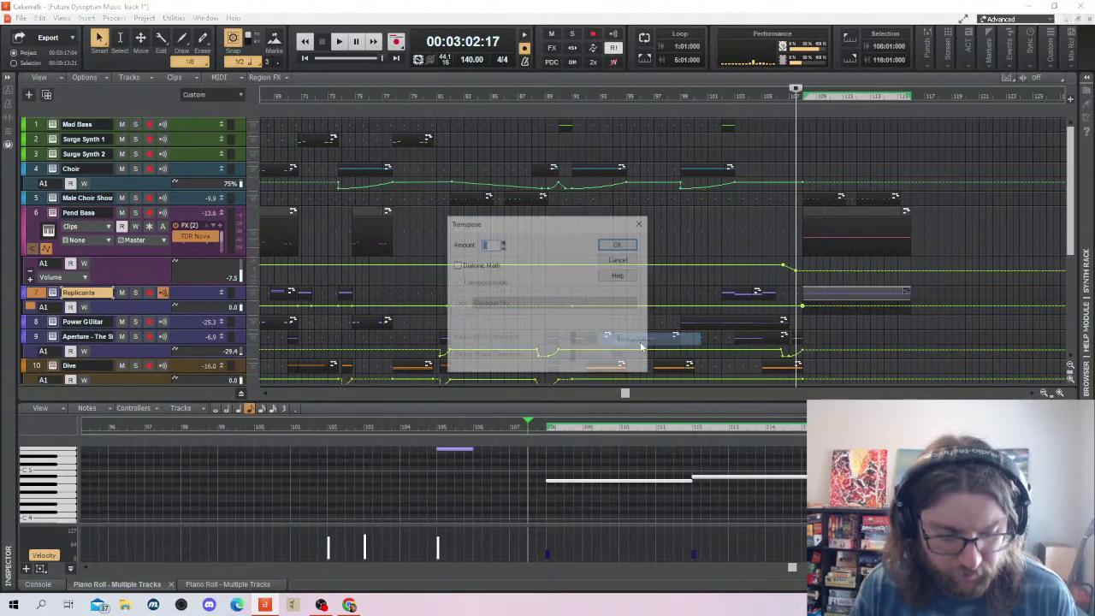
key(Return)
scroll(577, 472, up, 1)
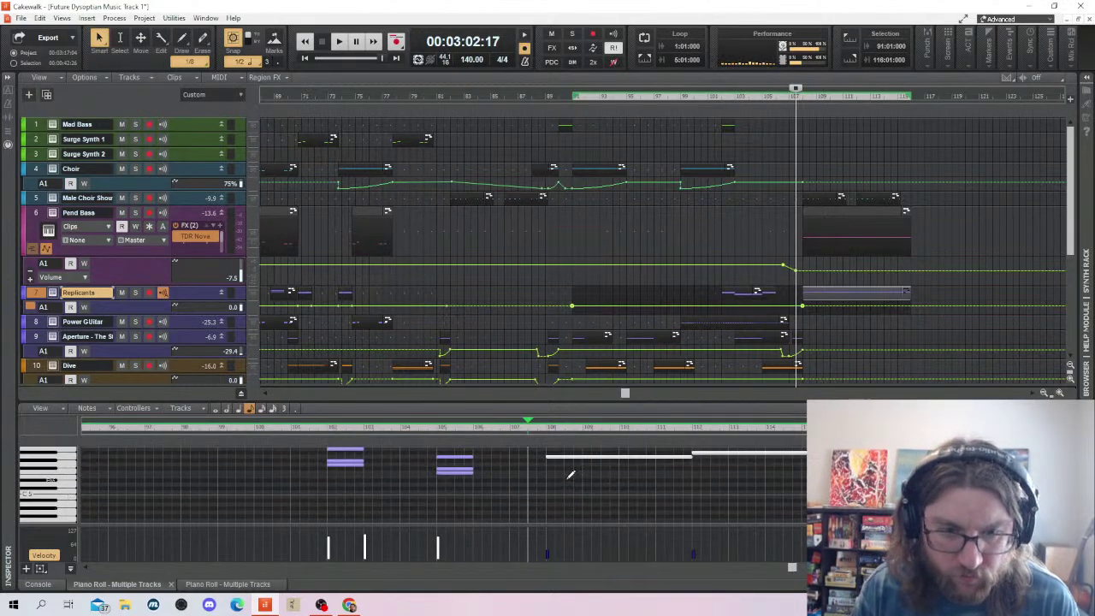
drag(558, 551, 642, 535)
key(space)
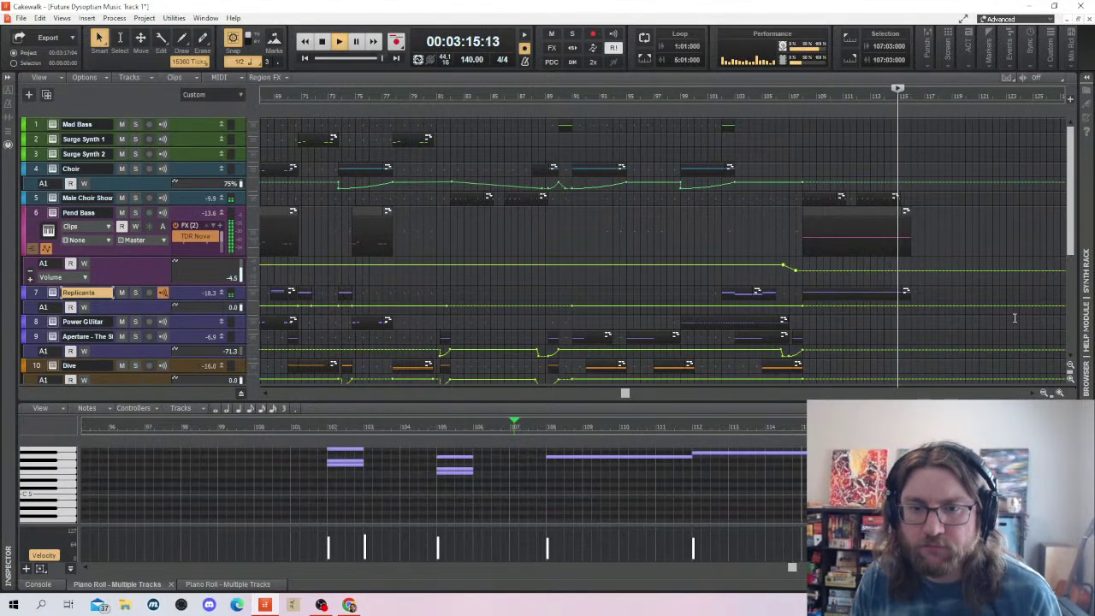
Shape the Replicants volume envelope into two gradual swells, rising from measure 108 to 112 and again from 112 to 116
key(space)
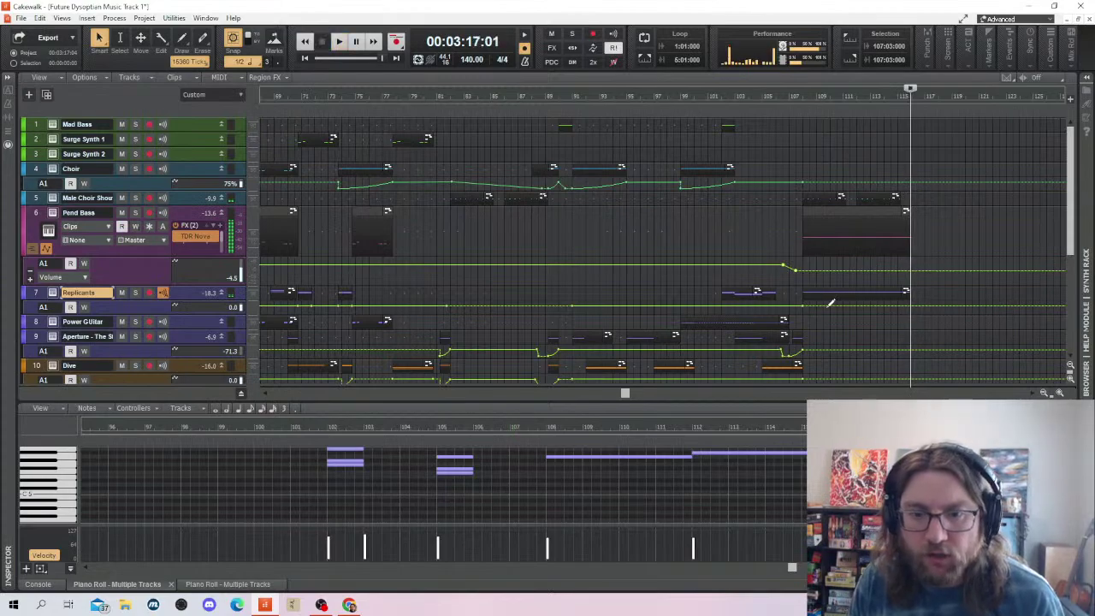
drag(800, 301, 910, 306)
drag(843, 305, 844, 303)
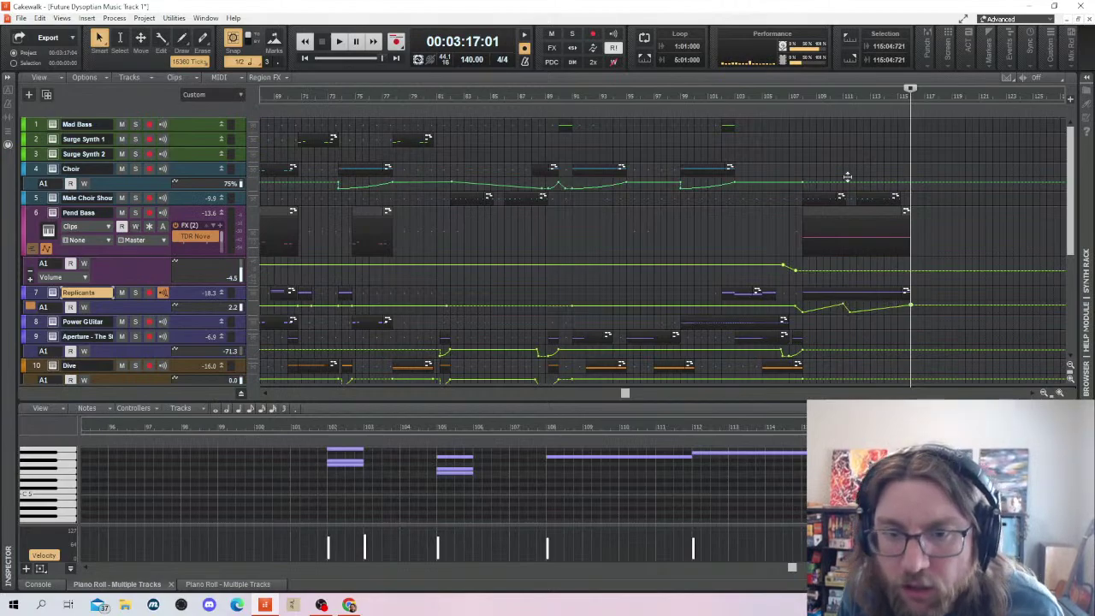
click(845, 159)
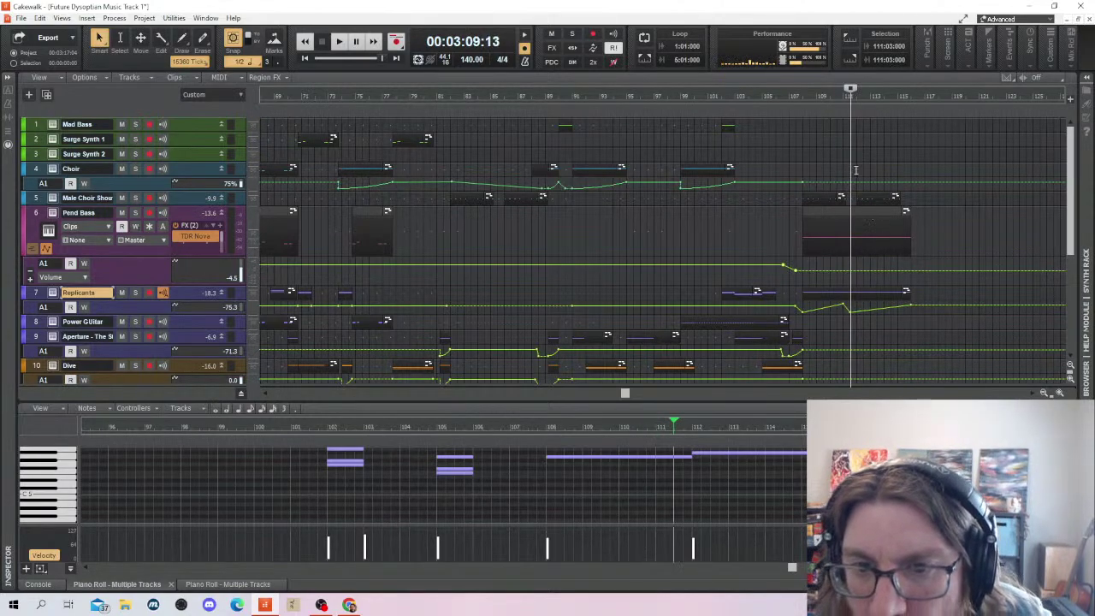
click(856, 169)
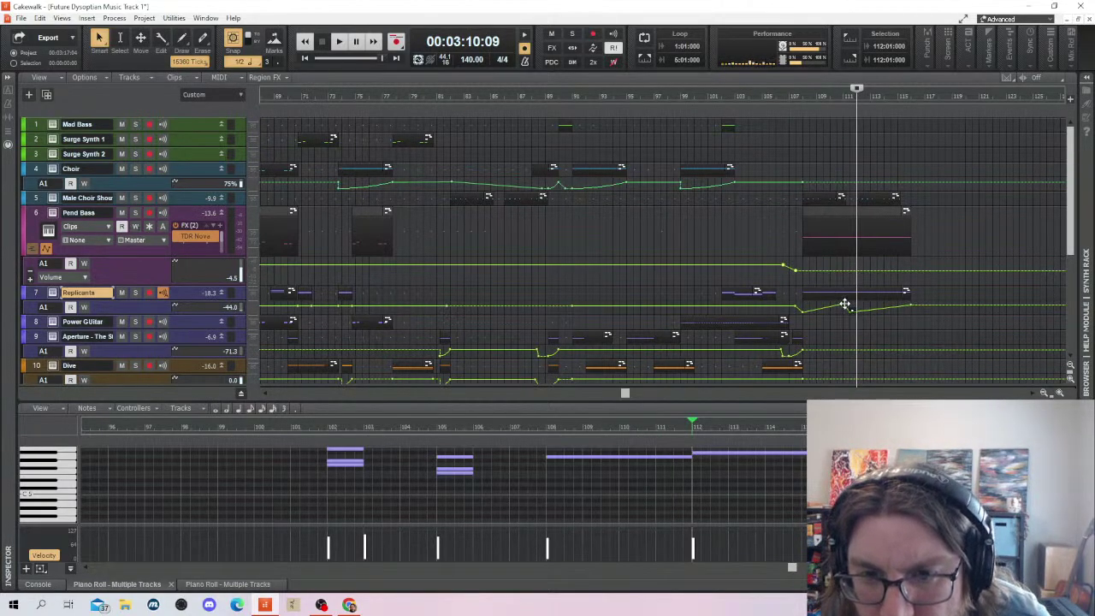
mouse_move(850, 310)
mouse_down()
mouse_move(863, 312)
mouse_move(848, 303)
mouse_move(856, 308)
mouse_up()
scroll(910, 331, up, 4)
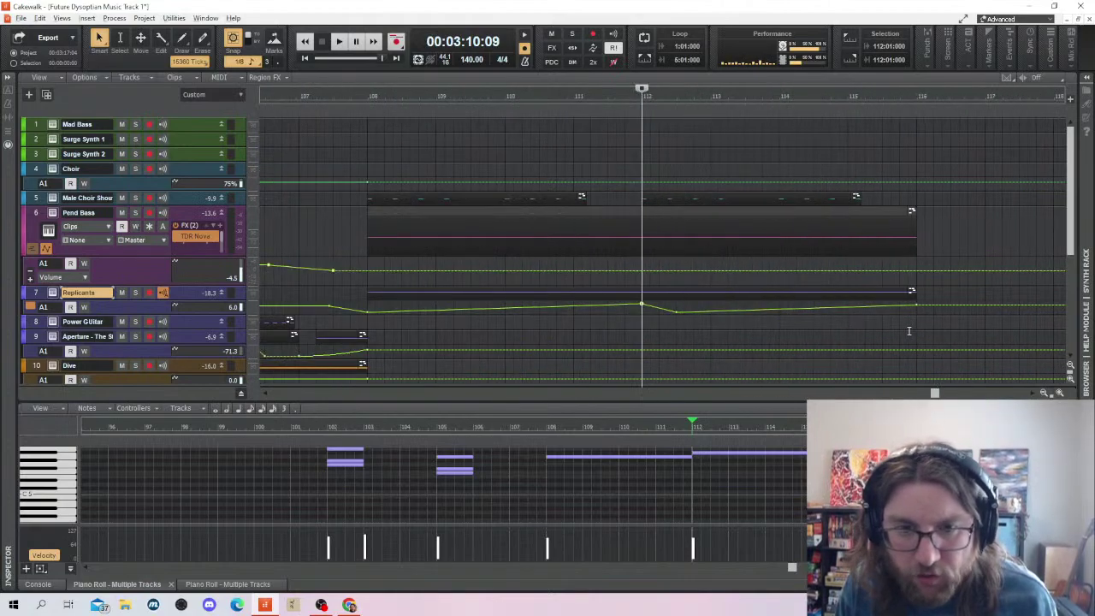
Change the Replicants volume envelope segment just after measure 112 to Jump so the volume drops instantly between the swells
right_click(660, 309)
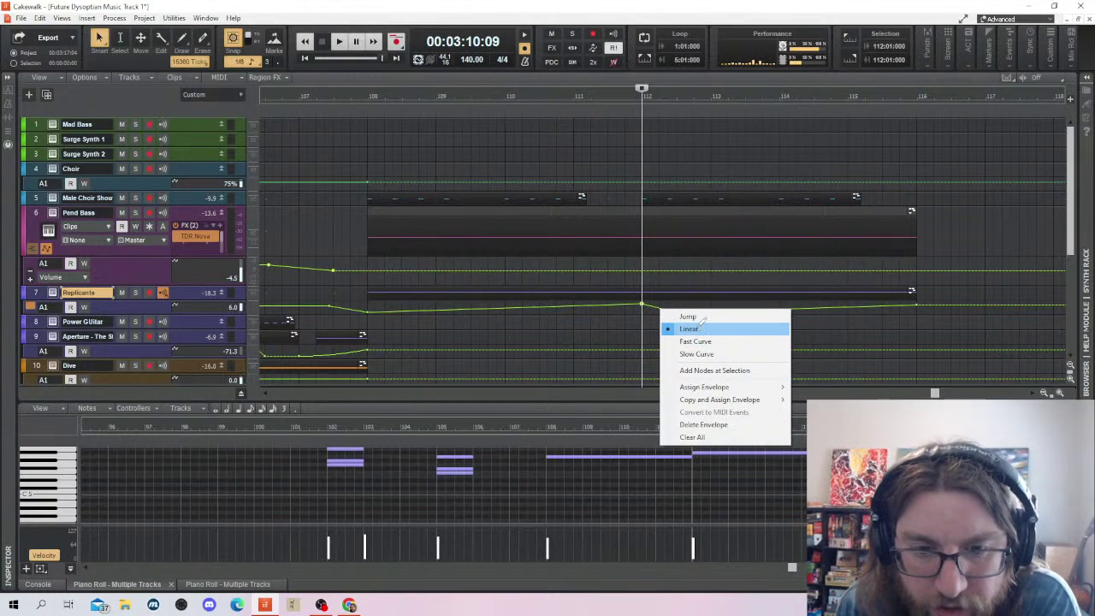
click(690, 317)
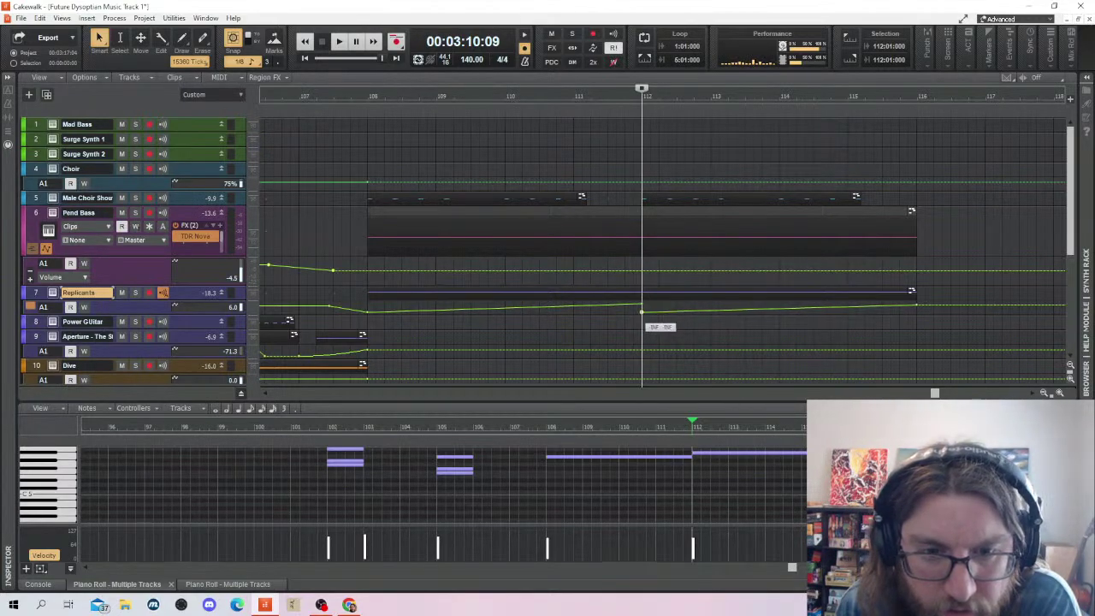
click(606, 325)
Play back the ending from just before measure 108 to measure 116 and save the project
click(358, 284)
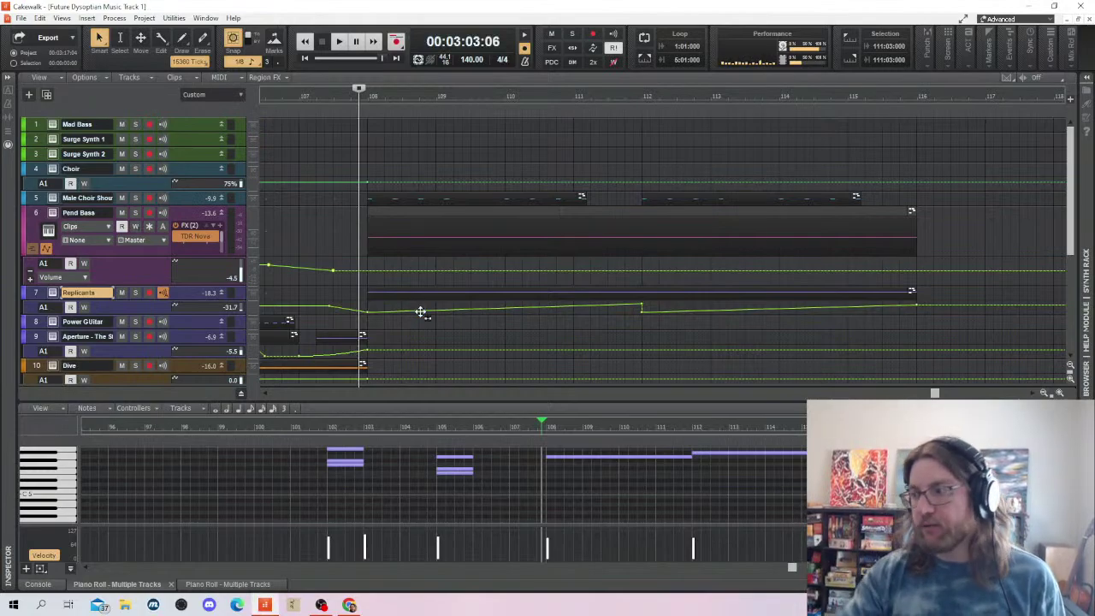
key(space)
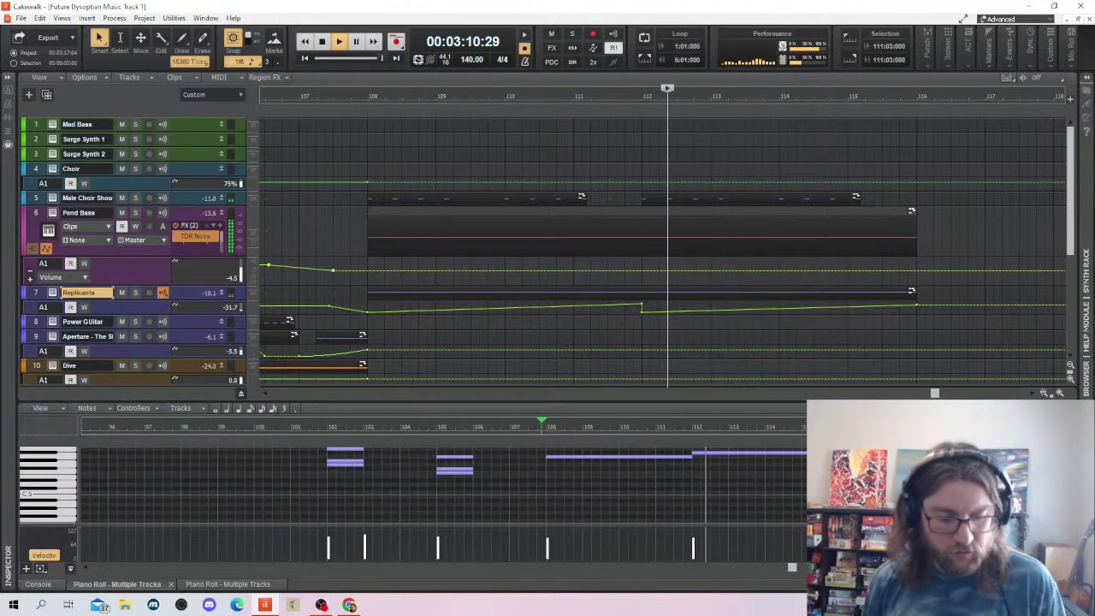
key(ctrl+s)
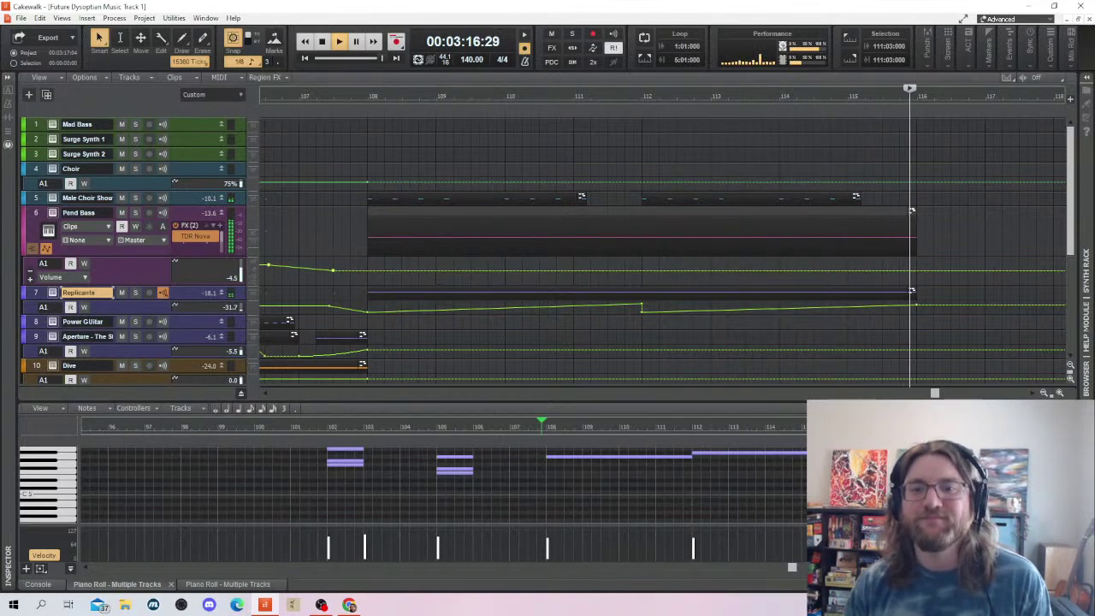
key(space)
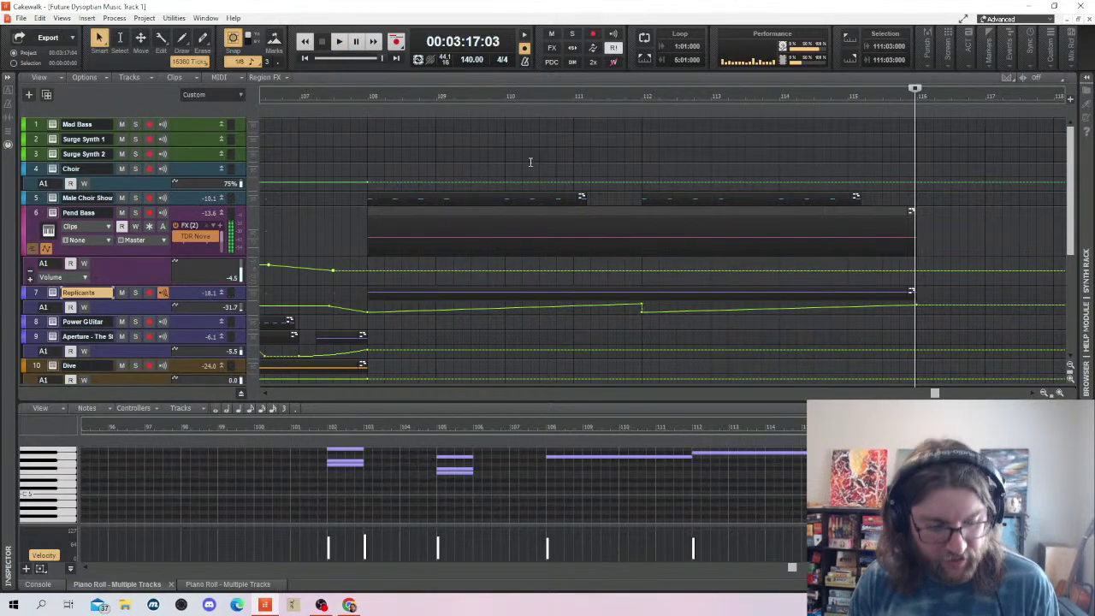
Play back the entire track from measure 1 through the end of the last clips
scroll(522, 158, down, 4)
scroll(514, 214, down, 1)
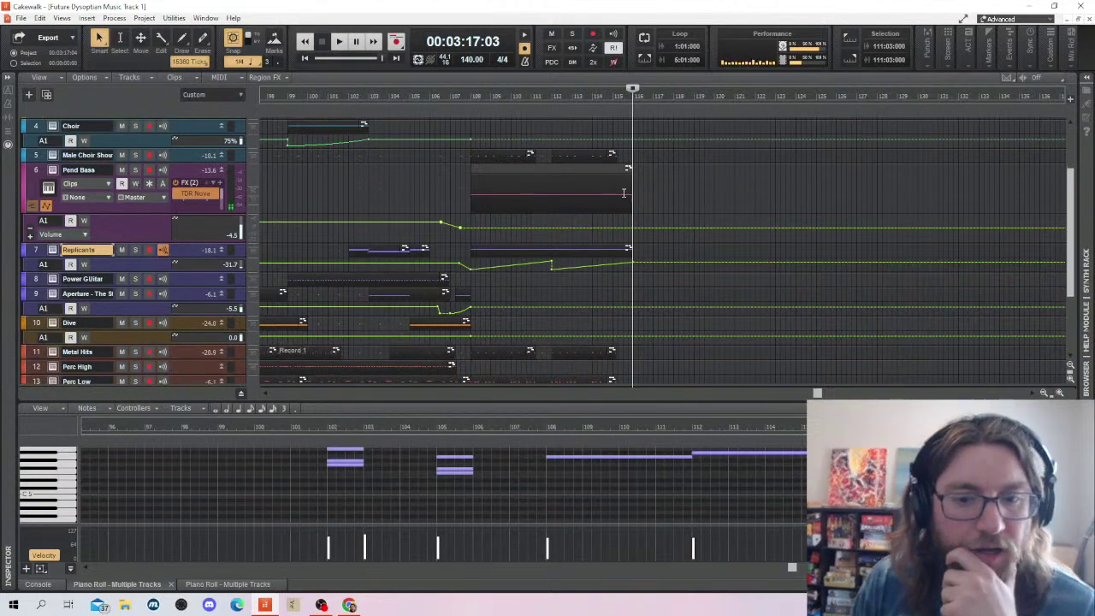
scroll(650, 227, down, 3)
scroll(664, 260, up, 4)
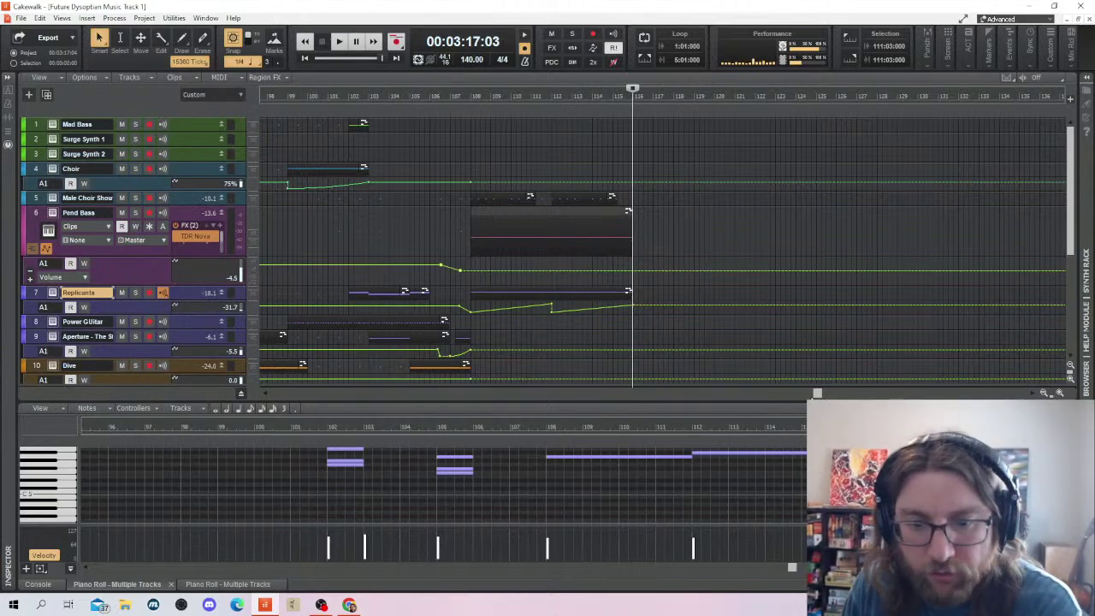
drag(817, 394, 151, 428)
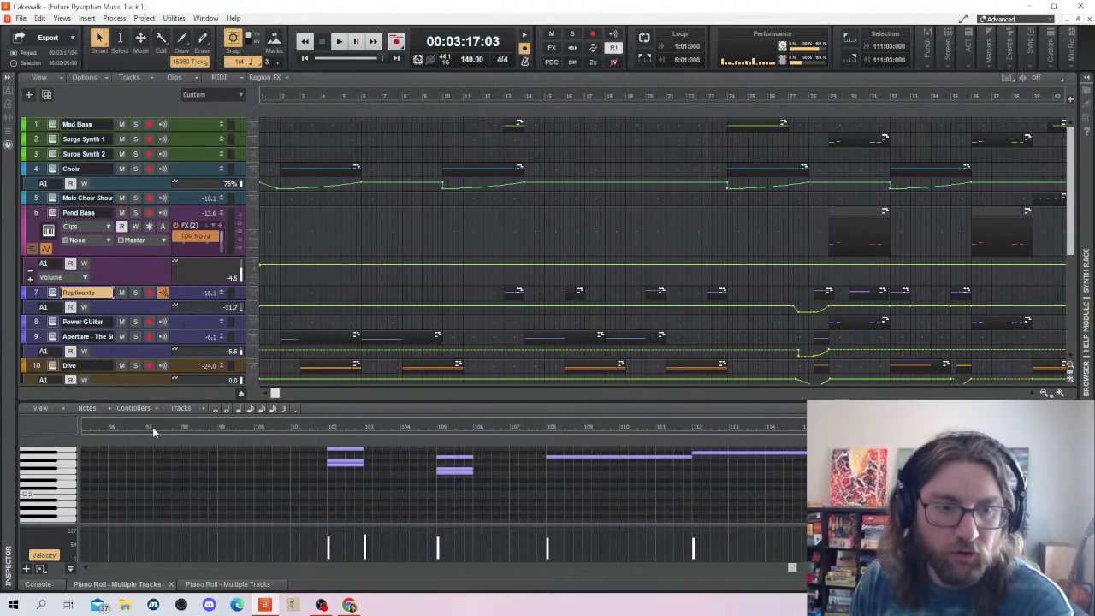
click(272, 139)
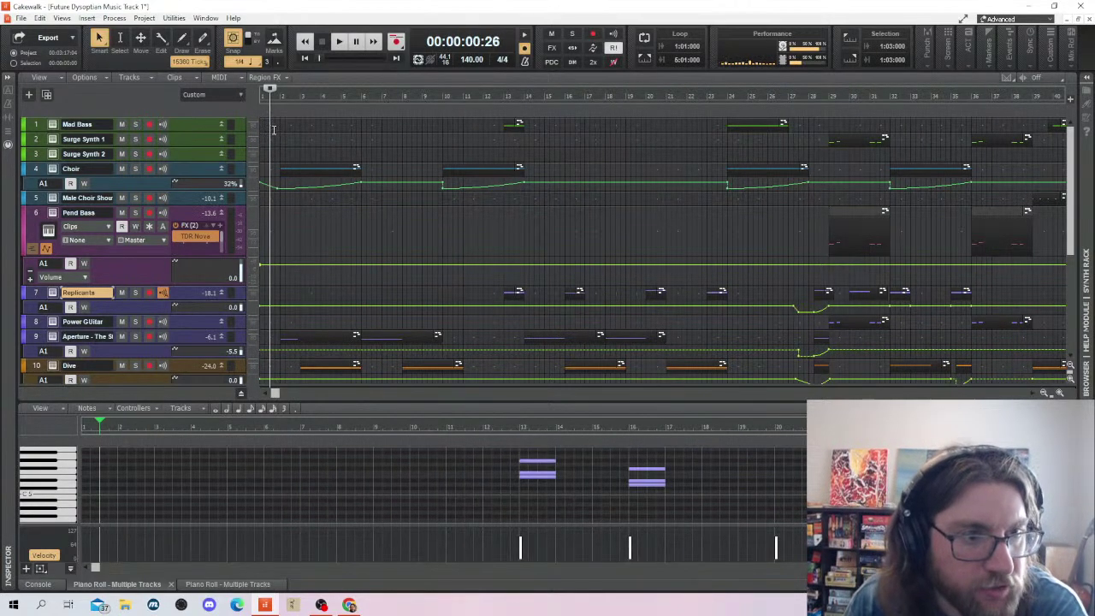
key(space)
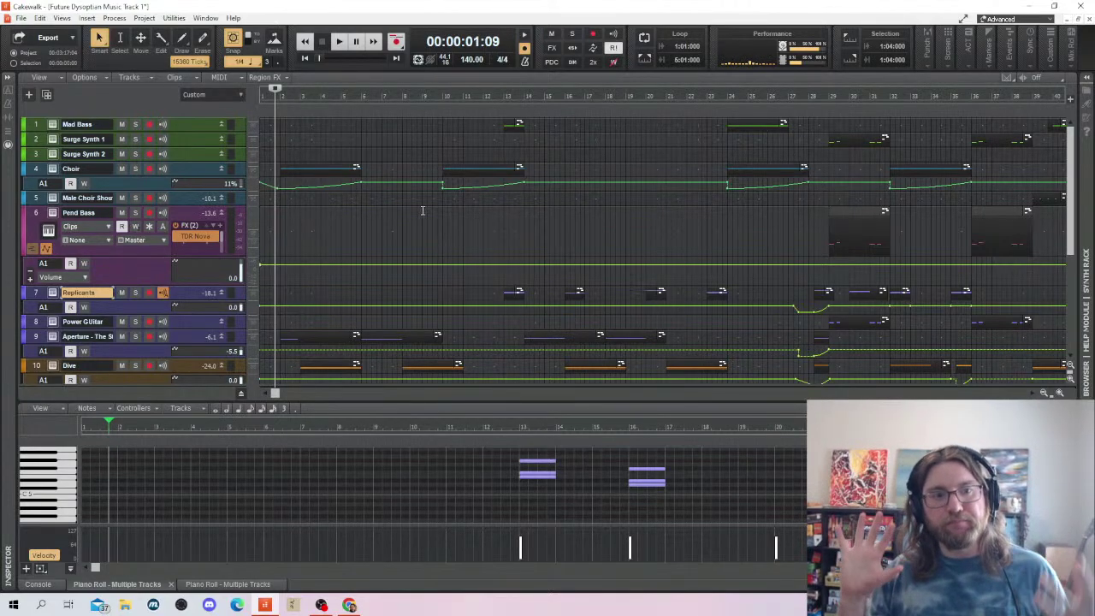
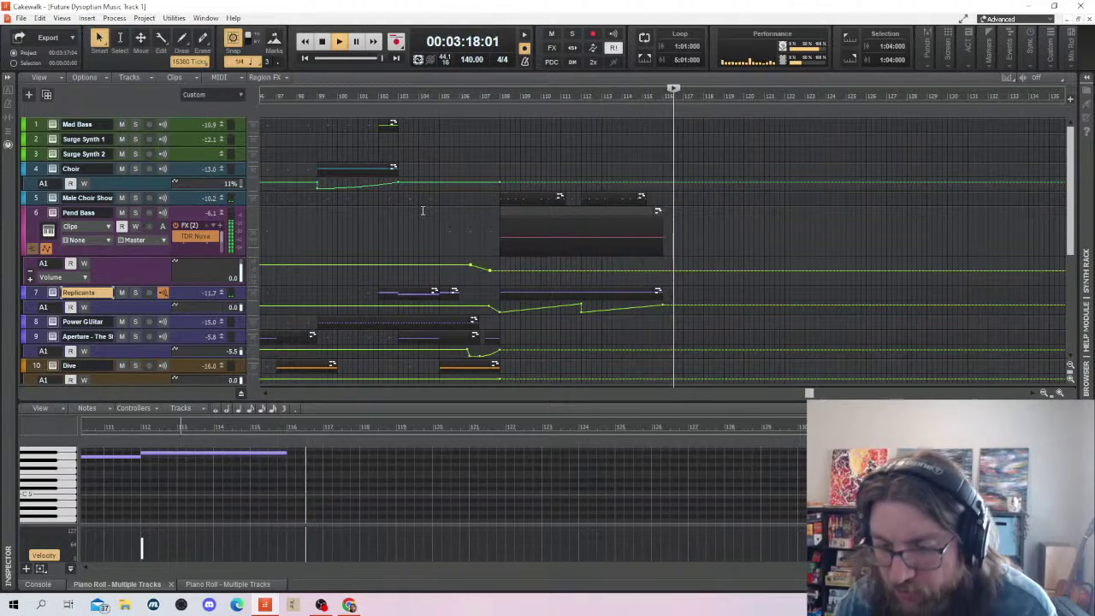
key(space)
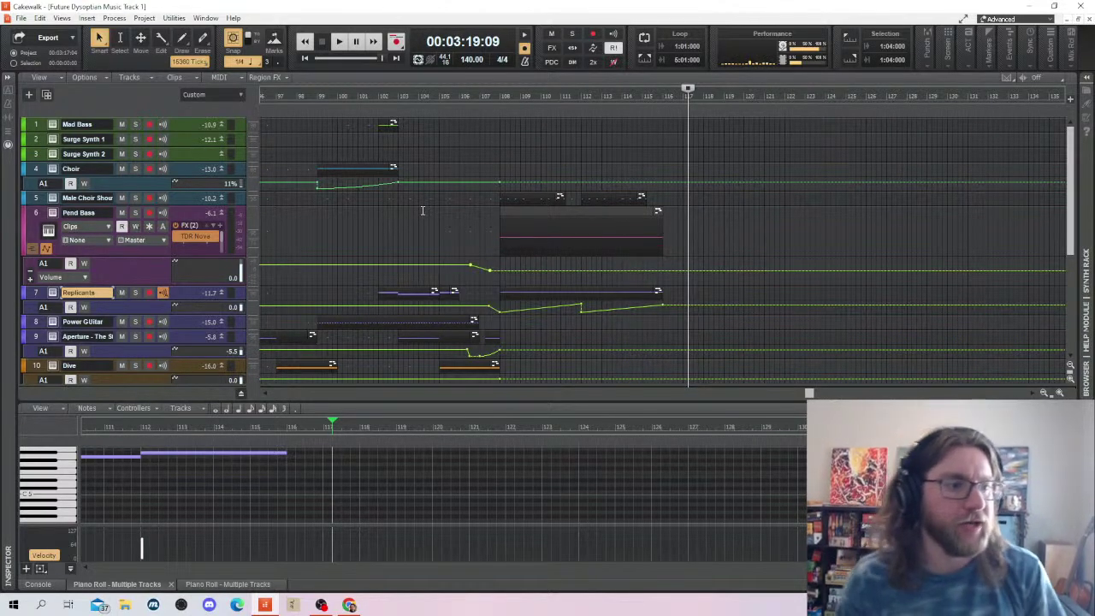
click(37, 292)
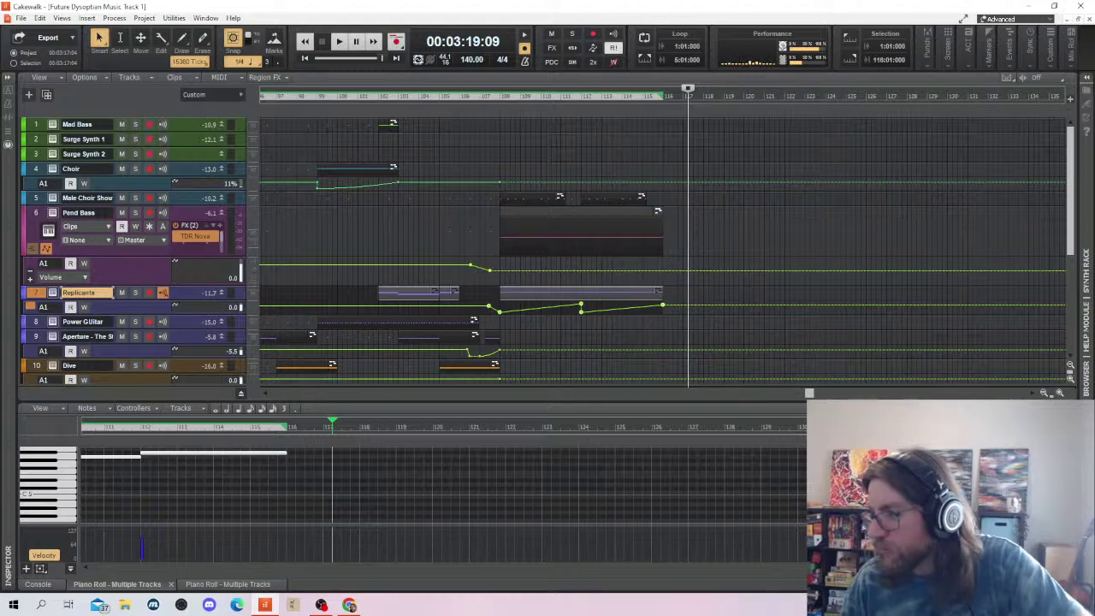
scroll(705, 321, down, 1)
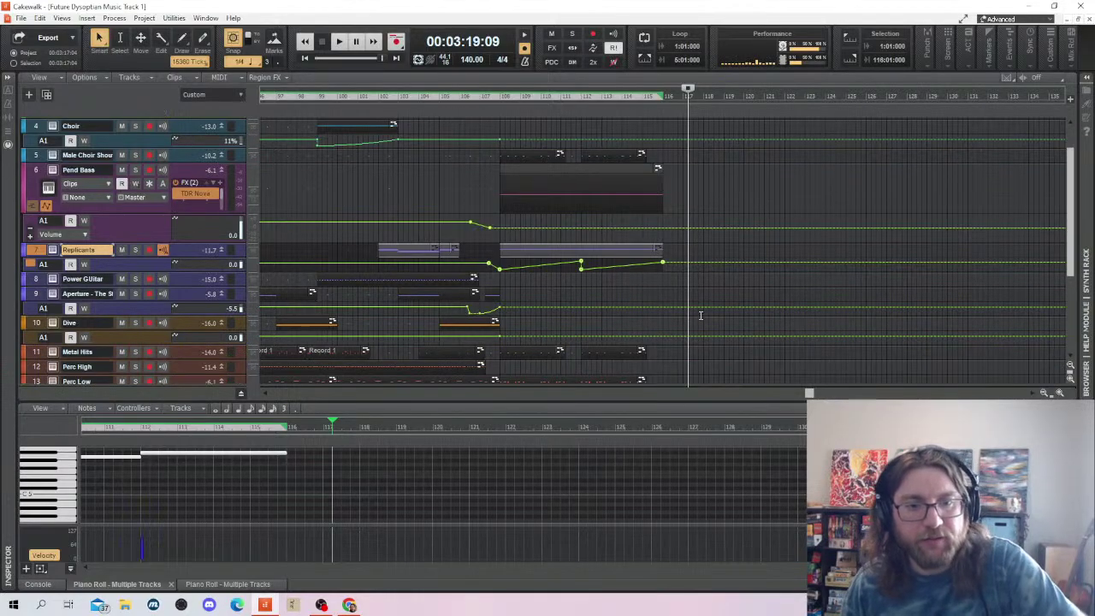
click(661, 288)
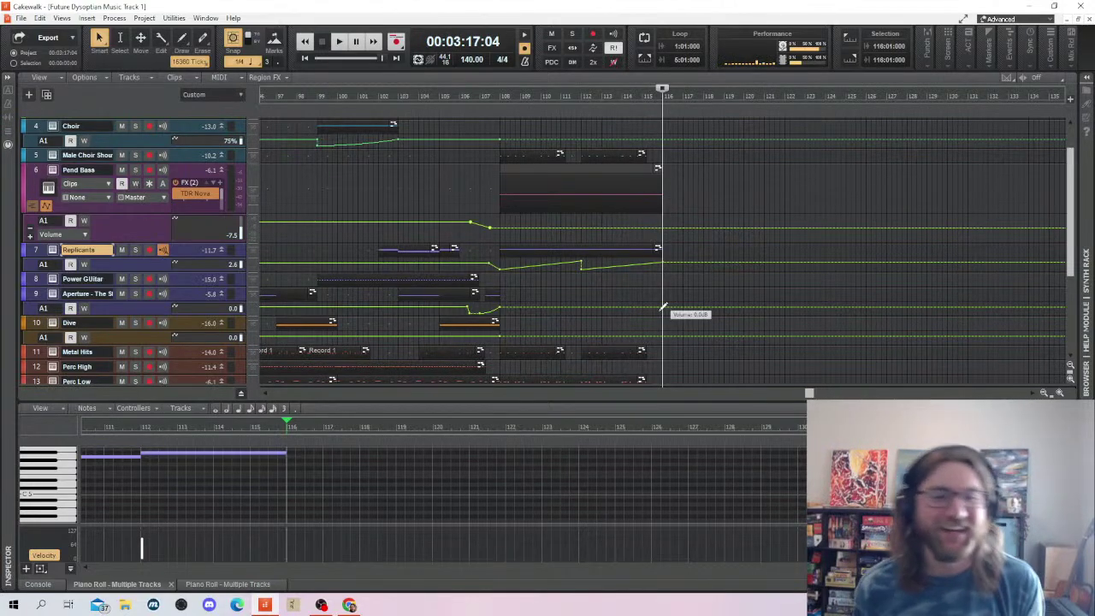
scroll(712, 258, down, 3)
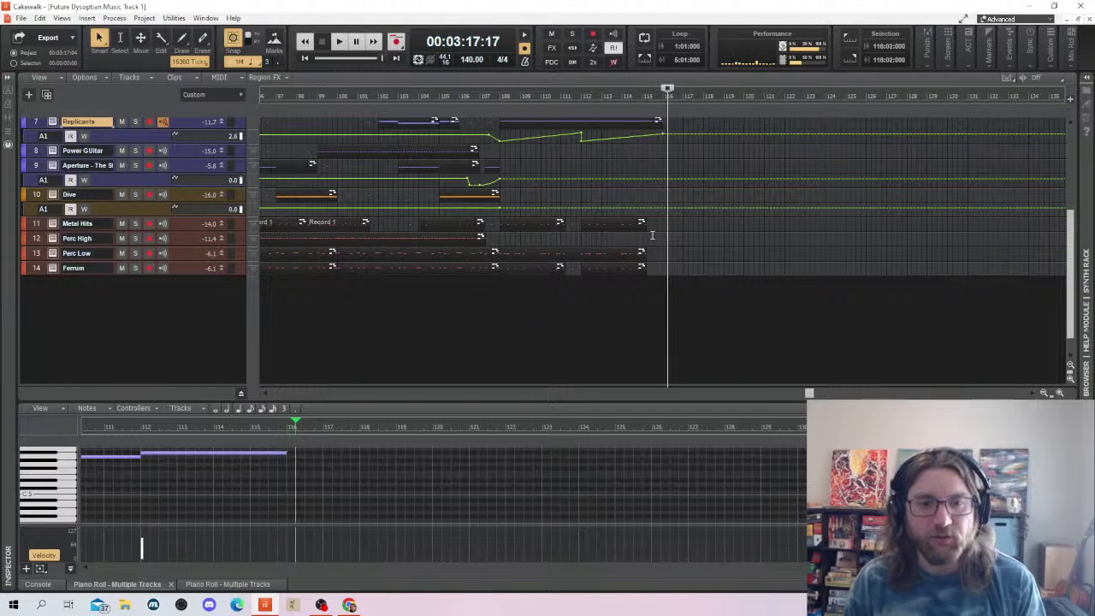
click(635, 197)
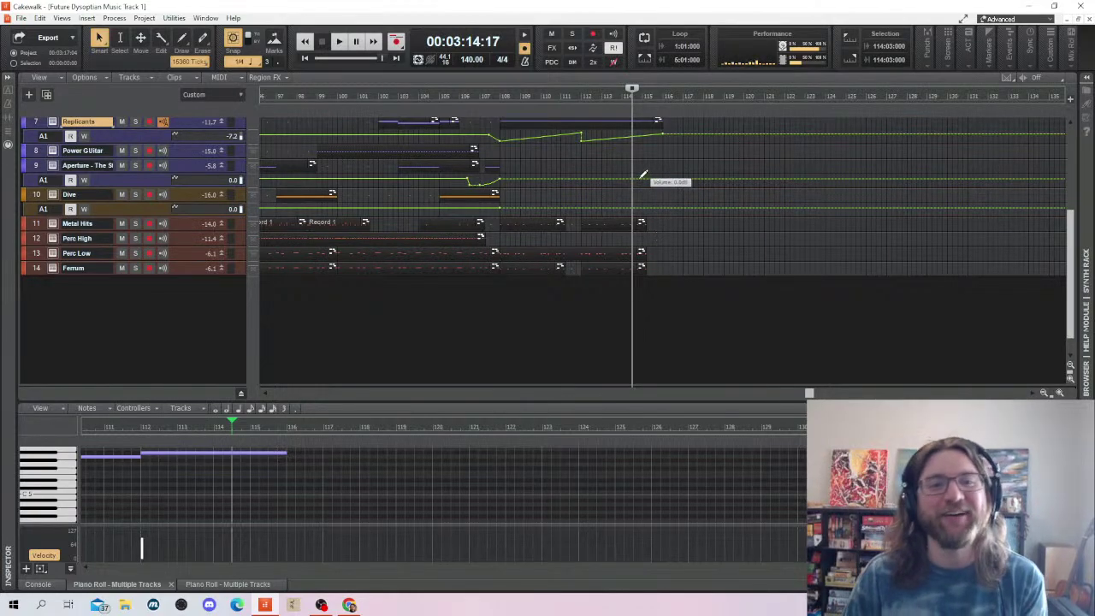
click(640, 189)
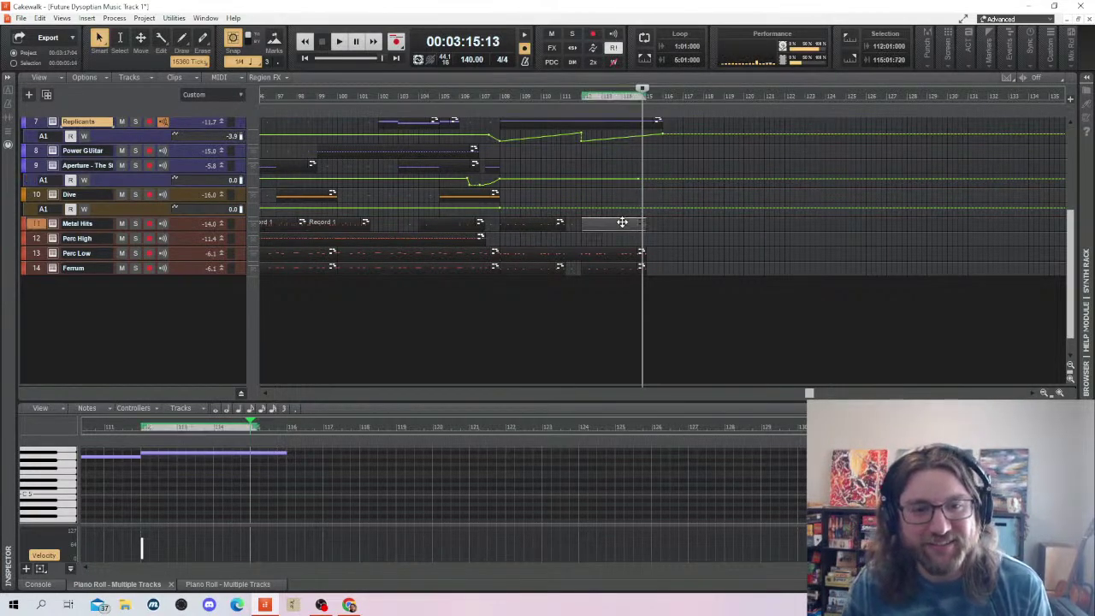
Show the Metal Hits notes of the ending in the piano roll
click(622, 222)
scroll(630, 505, up, 8)
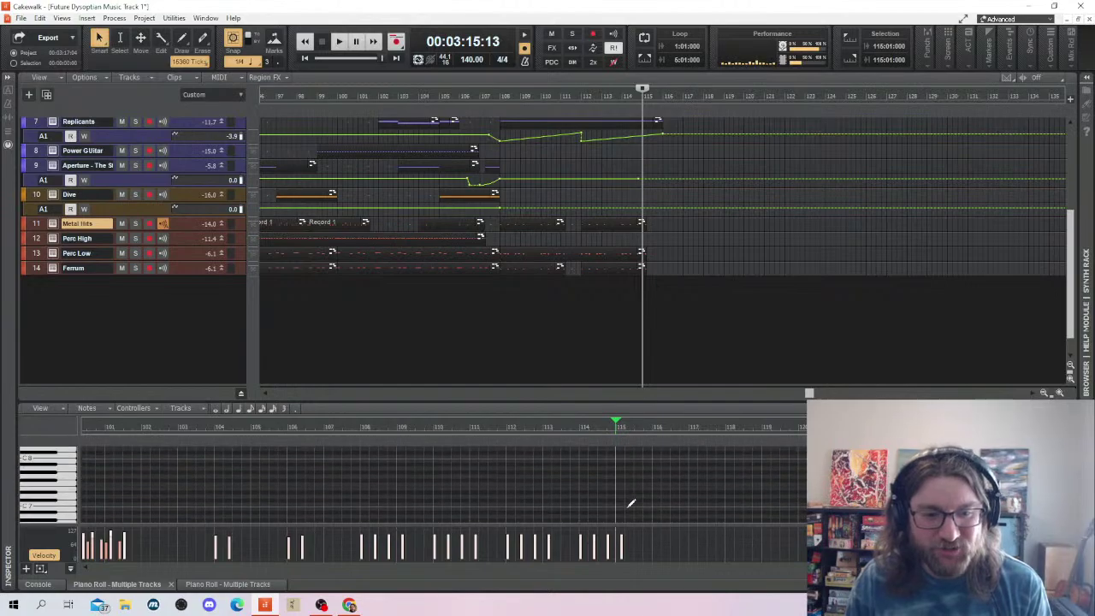
scroll(616, 346, up, 5)
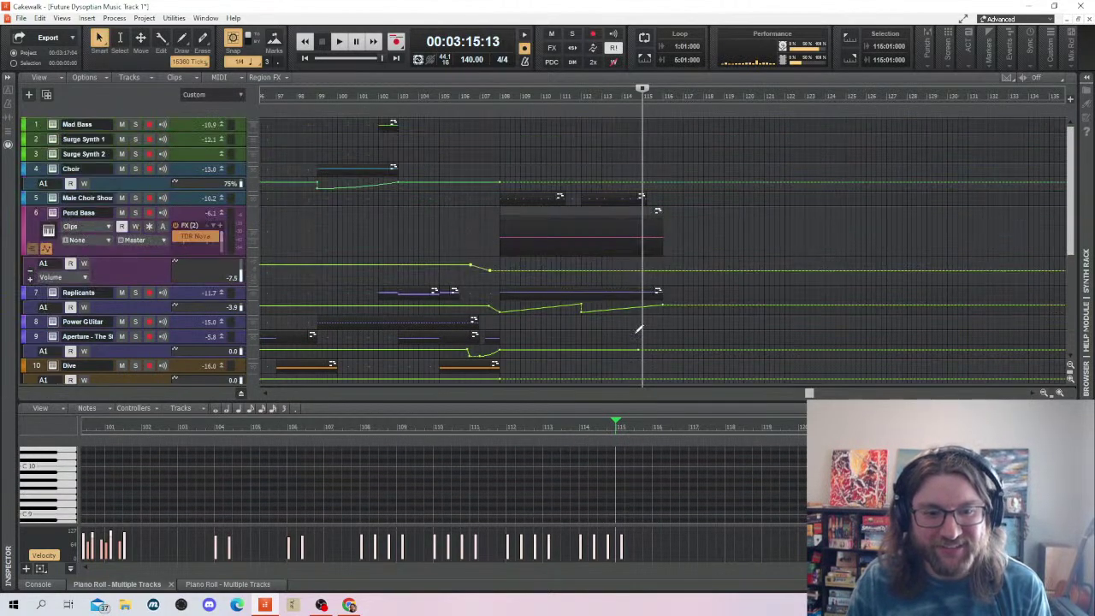
scroll(641, 464, down, 3)
scroll(445, 483, down, 8)
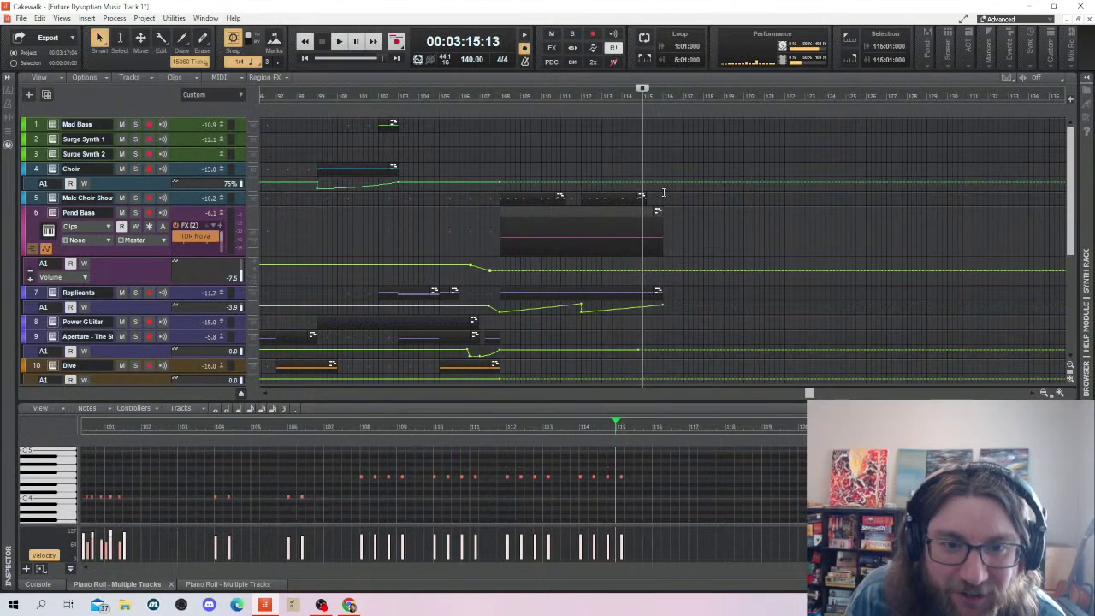
Examine how all tracks from Mad Bass to Ferrum end around measures 116 and 117
click(666, 193)
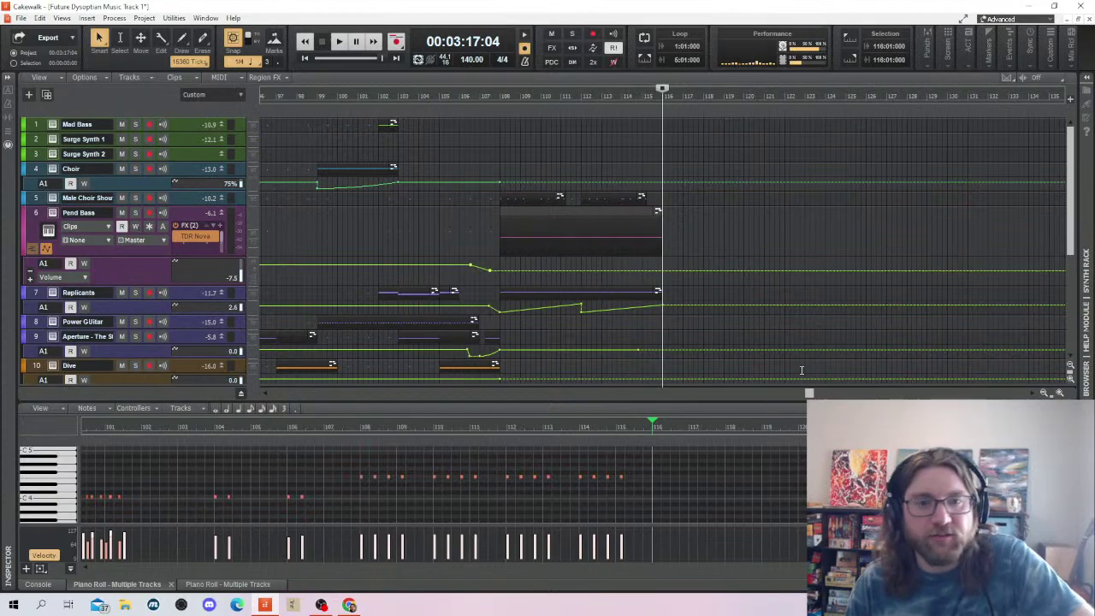
scroll(719, 231, down, 3)
scroll(719, 231, up, 2)
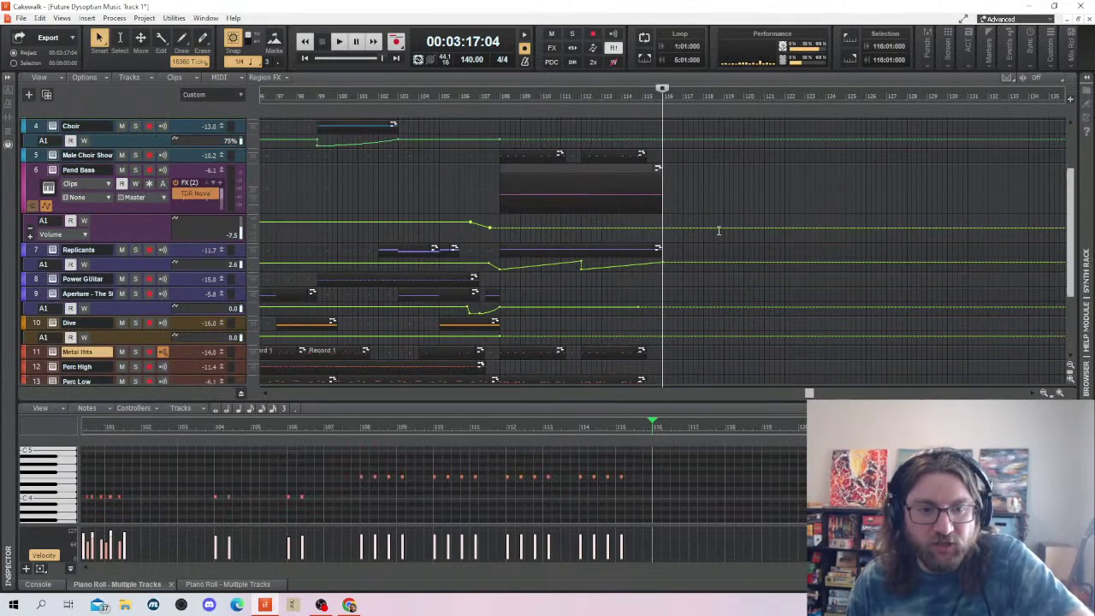
scroll(719, 231, down, 2)
scroll(719, 230, up, 2)
scroll(719, 230, up, 1)
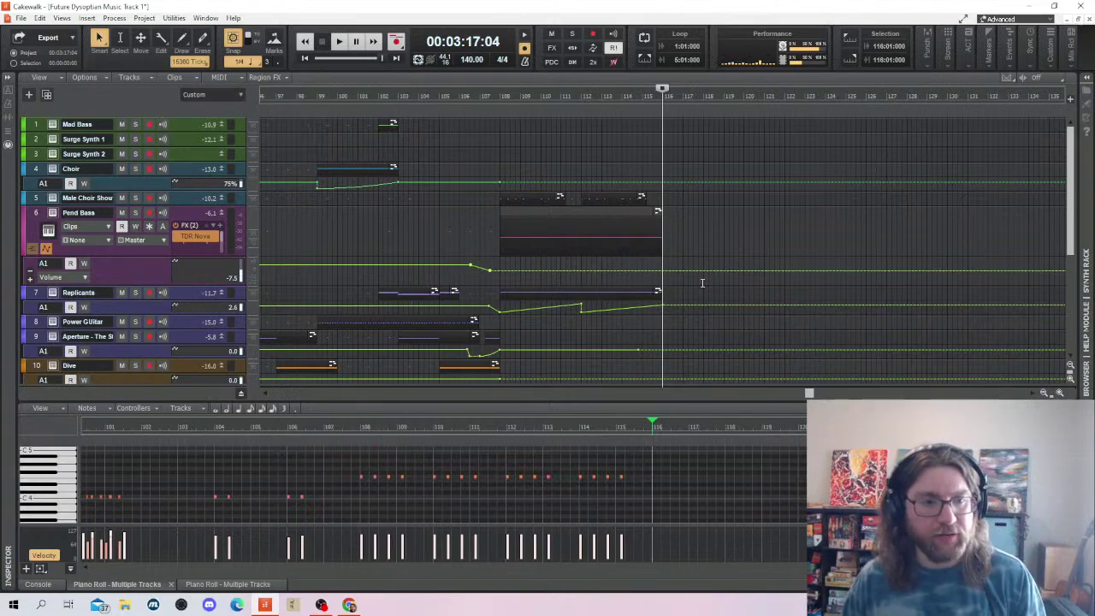
scroll(707, 170, down, 3)
scroll(708, 213, up, 3)
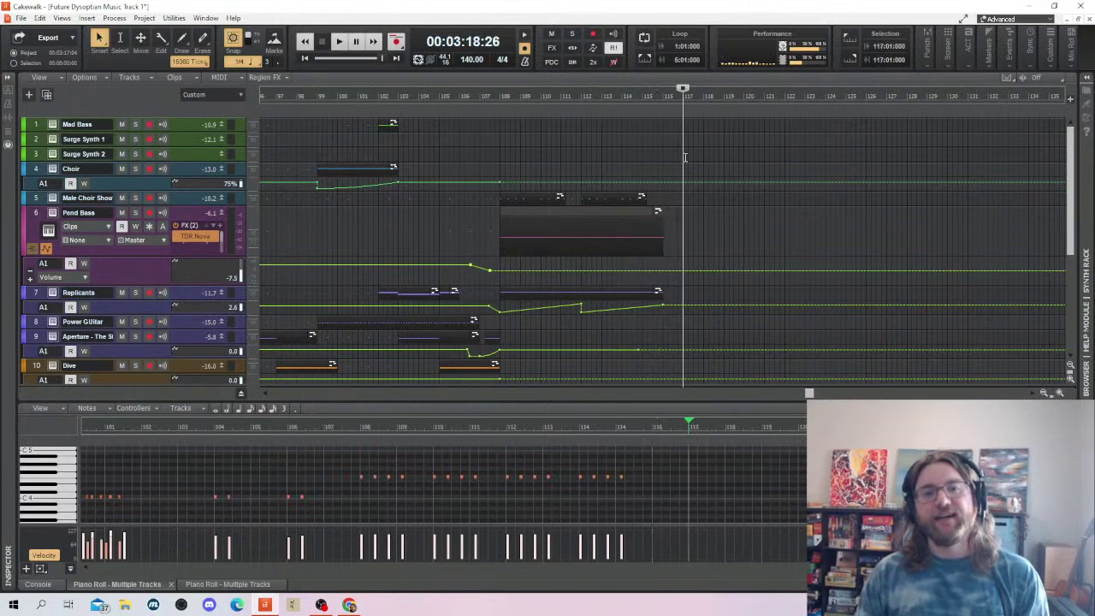
key(space)
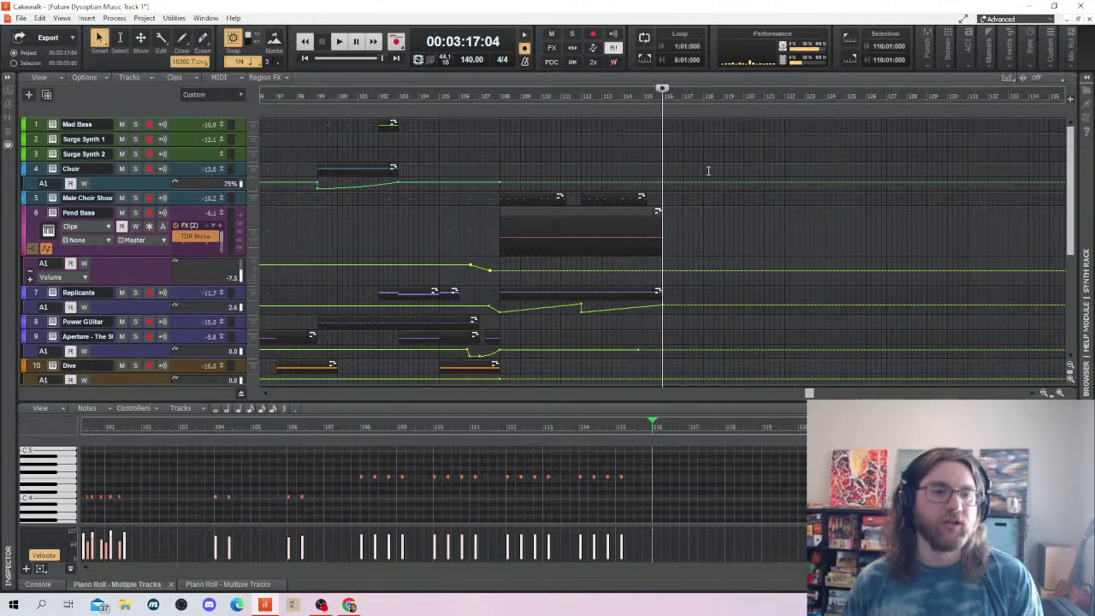
click(682, 157)
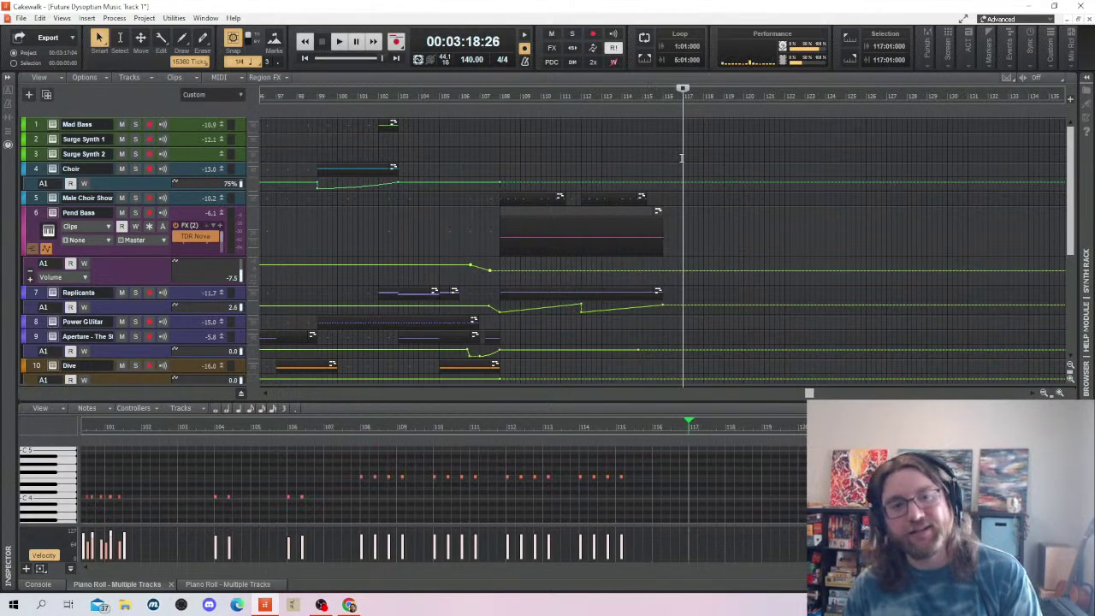
scroll(682, 158, down, 3)
scroll(684, 161, up, 3)
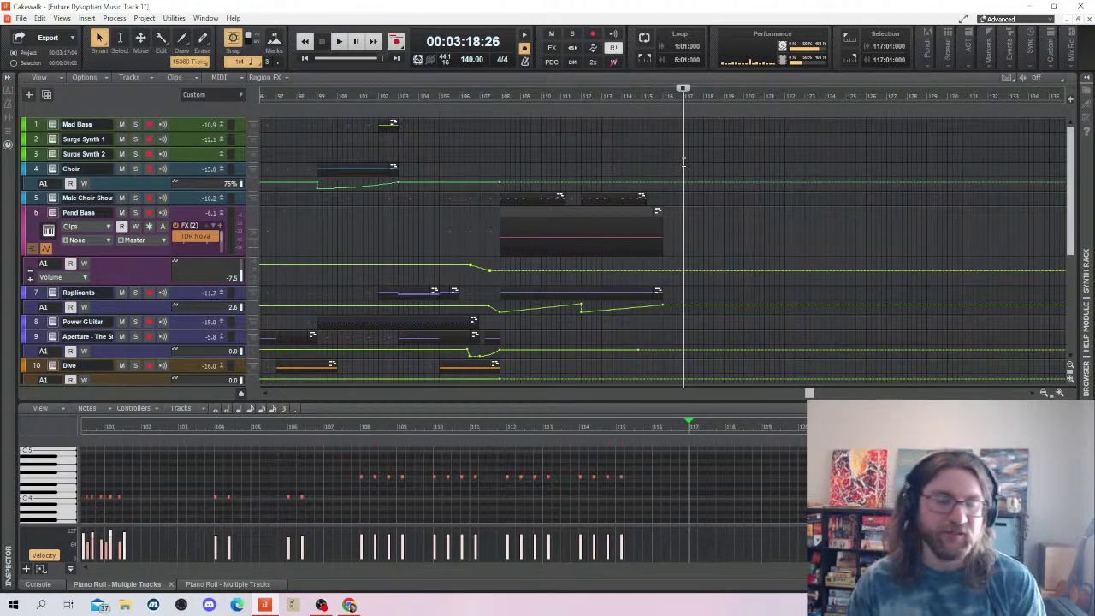
scroll(469, 161, down, 3)
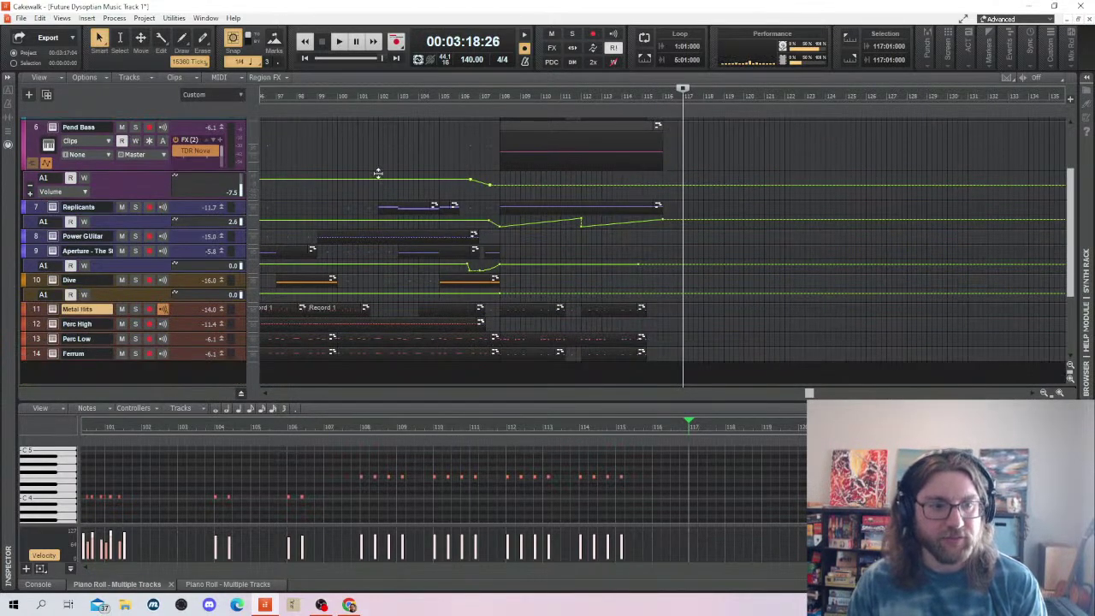
Save the project and place the playback position at measure 101
click(369, 153)
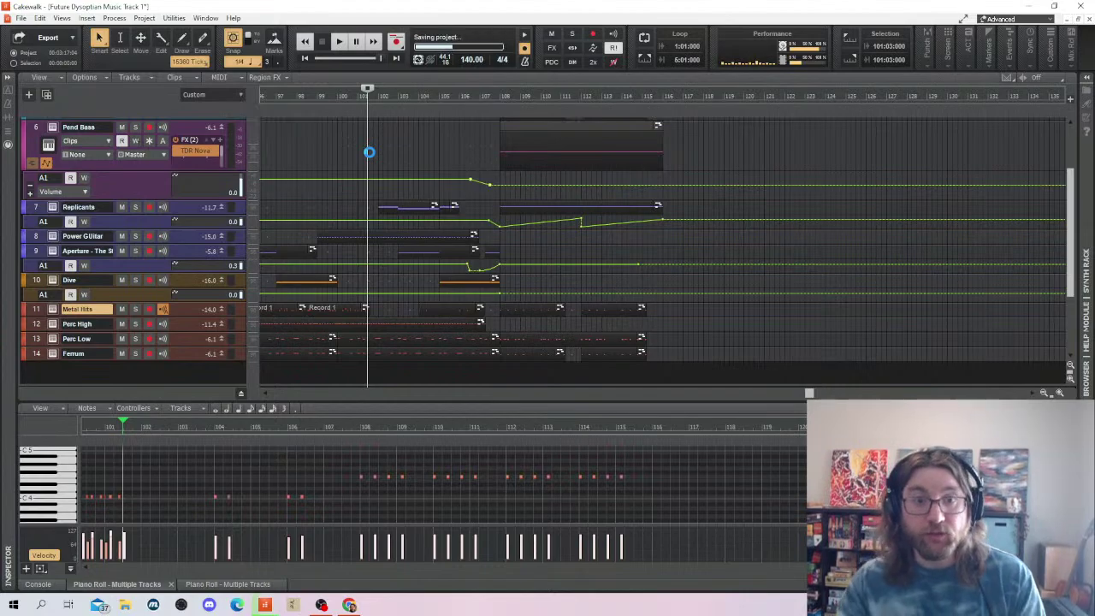
scroll(591, 245, down, 4)
scroll(609, 248, up, 7)
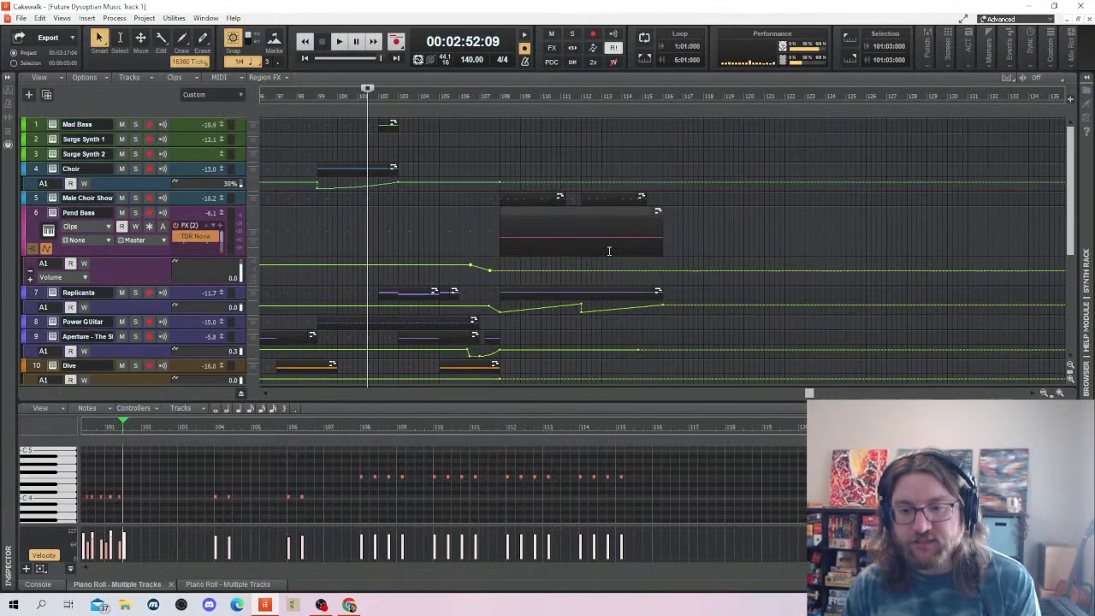
Copy the clips and automation of measures 90 to 108 on the Replicants through Ferrum tracks to measures 113 to 131
click(670, 155)
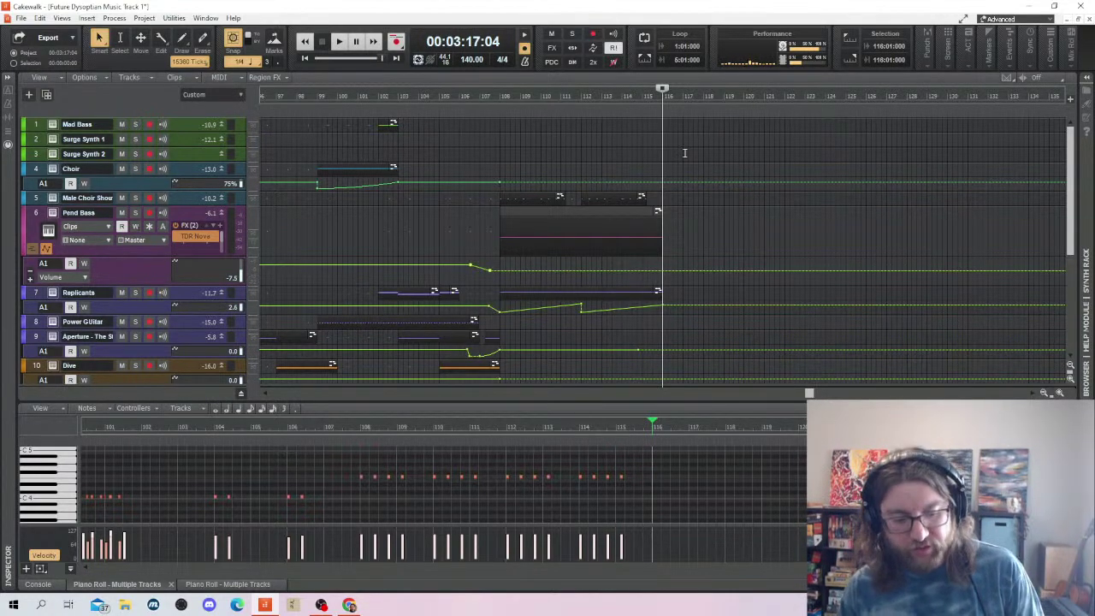
scroll(699, 193, down, 1)
scroll(714, 239, down, 2)
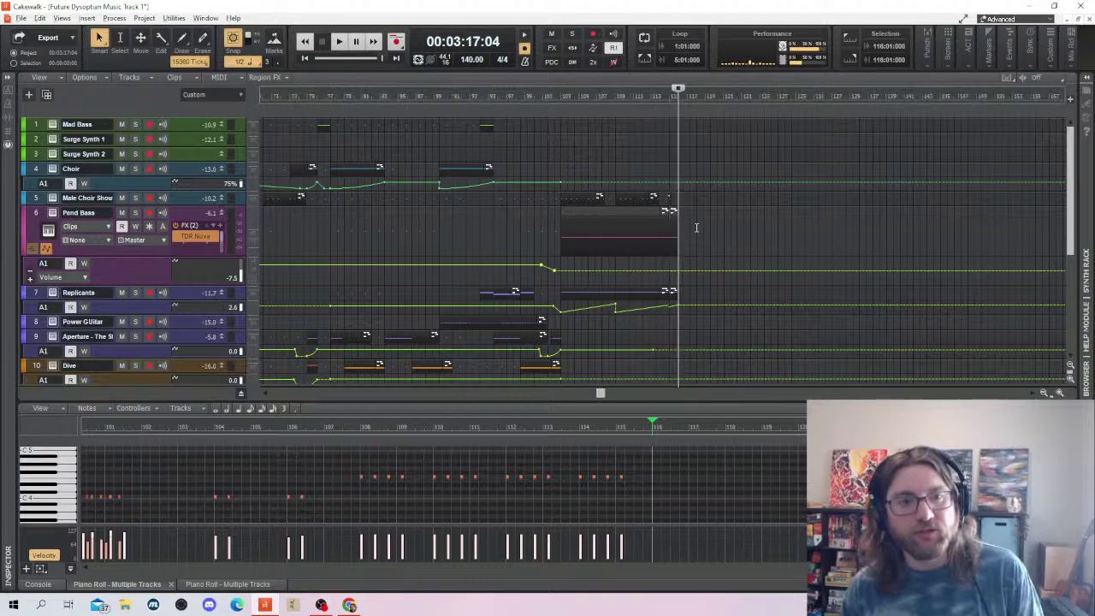
scroll(696, 227, down, 3)
scroll(697, 227, up, 3)
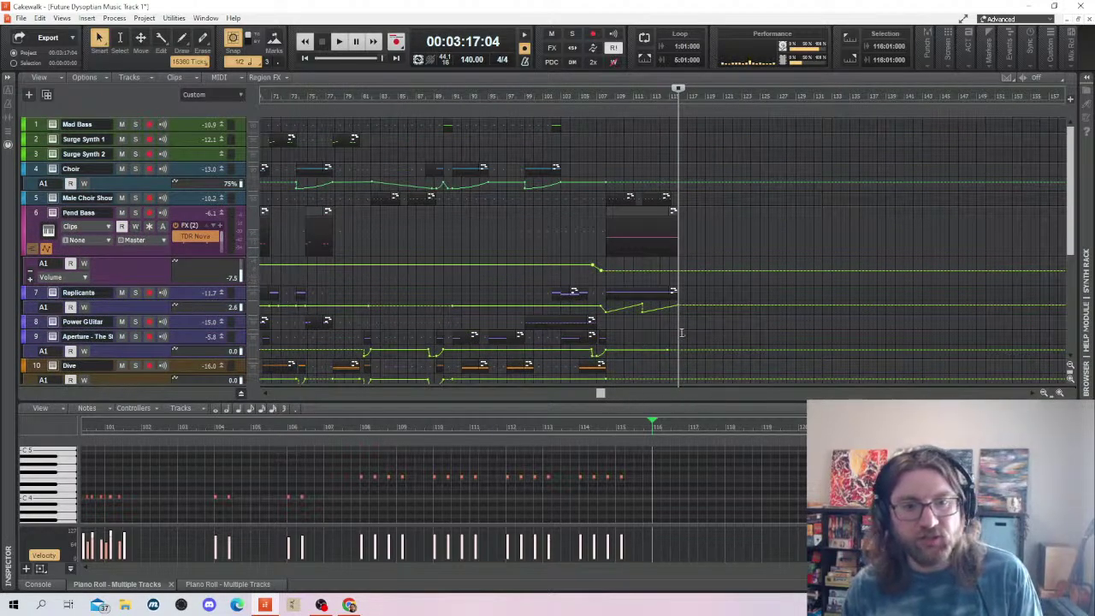
scroll(651, 338, down, 3)
scroll(612, 355, up, 1)
drag(607, 387, 555, 391)
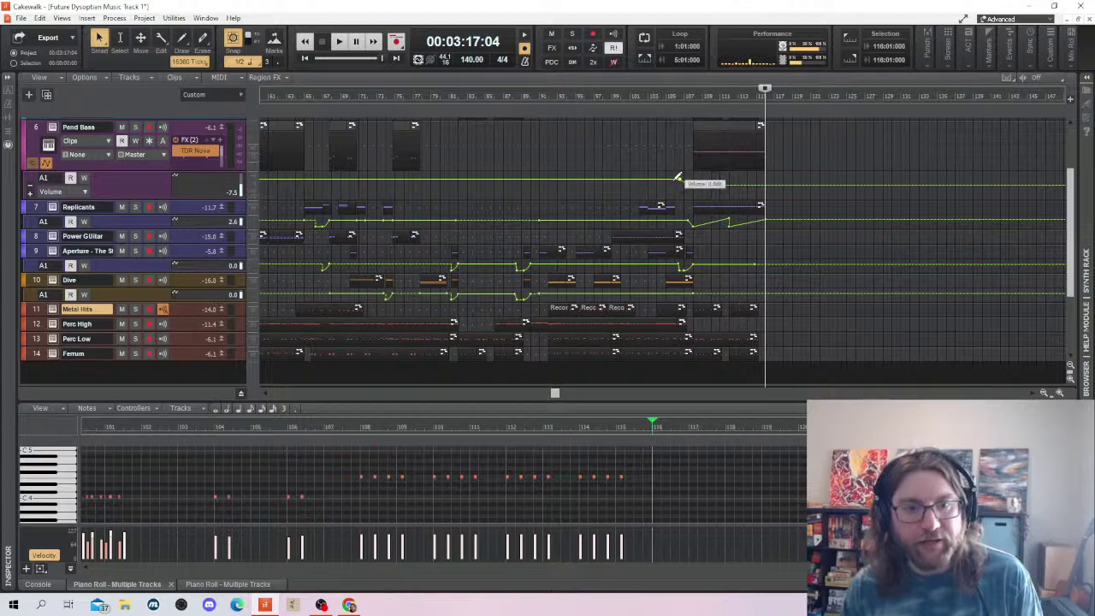
drag(682, 192, 770, 344)
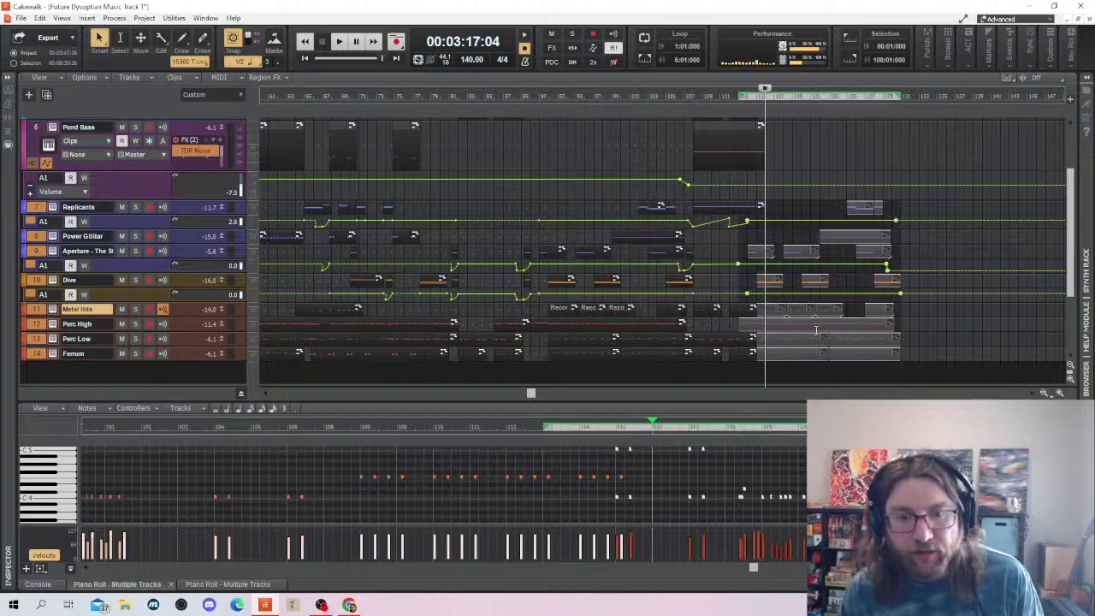
Trim the start of the copied Perc High clip to about measure 115 and play back from measure 113
click(742, 328)
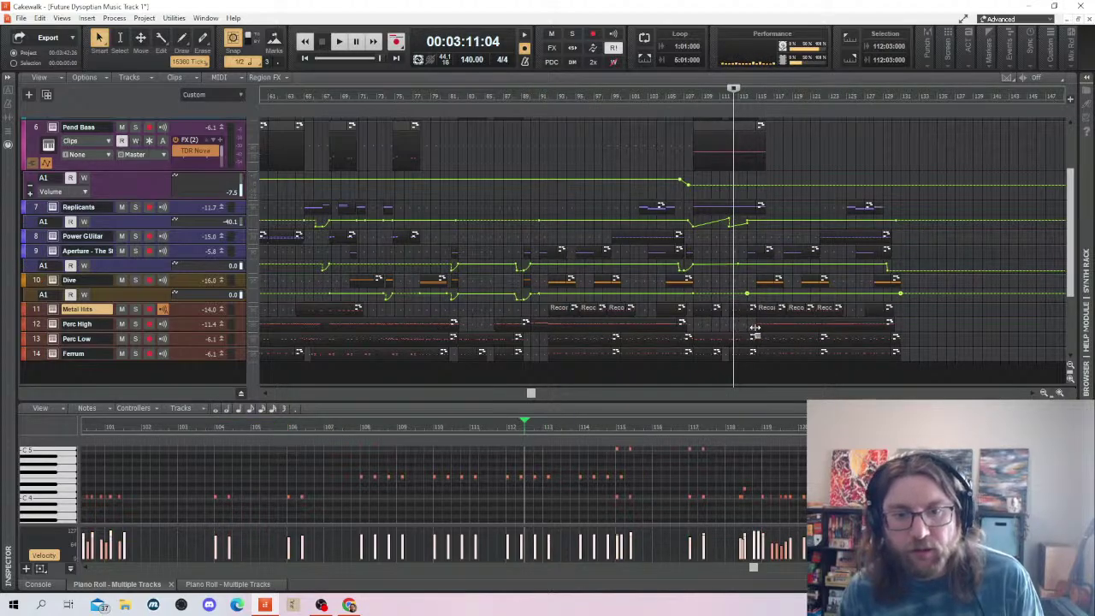
key(space)
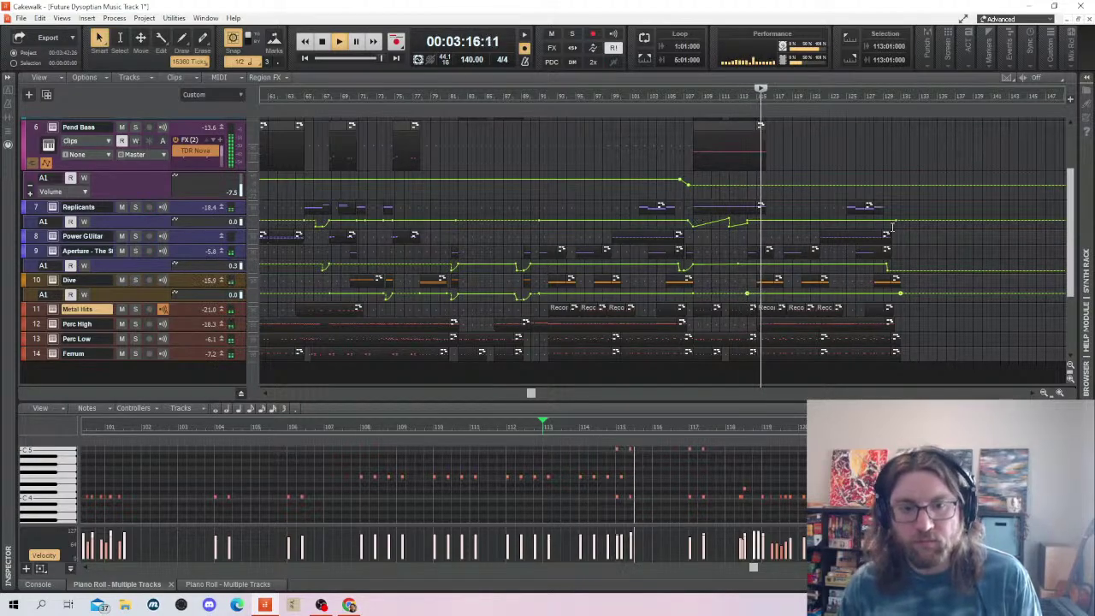
scroll(924, 305, up, 3)
scroll(925, 305, down, 4)
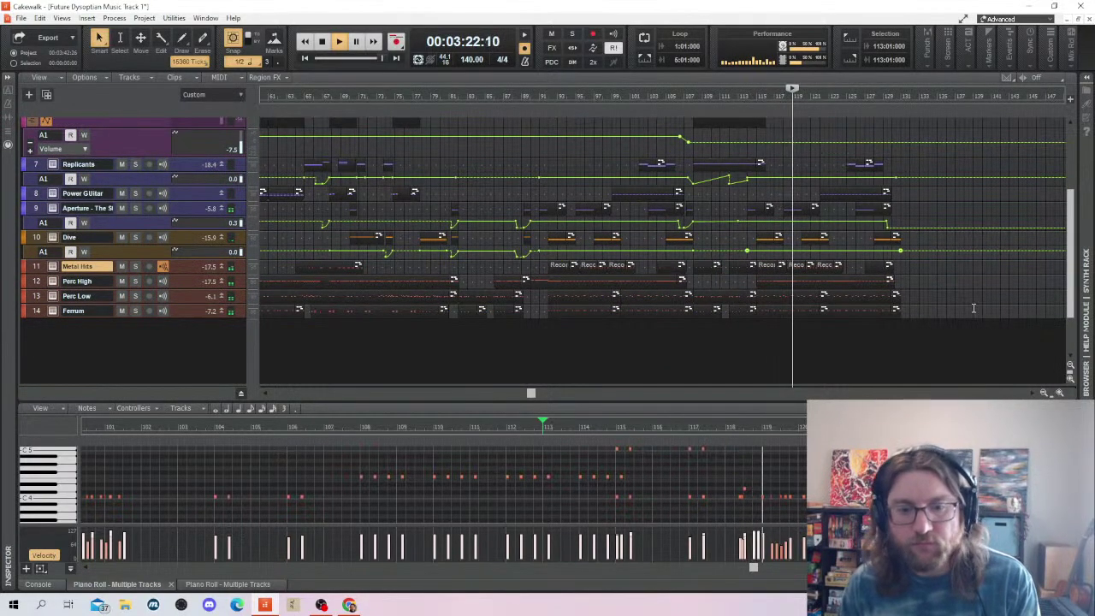
scroll(992, 315, up, 3)
scroll(1002, 315, down, 3)
scroll(758, 249, up, 1)
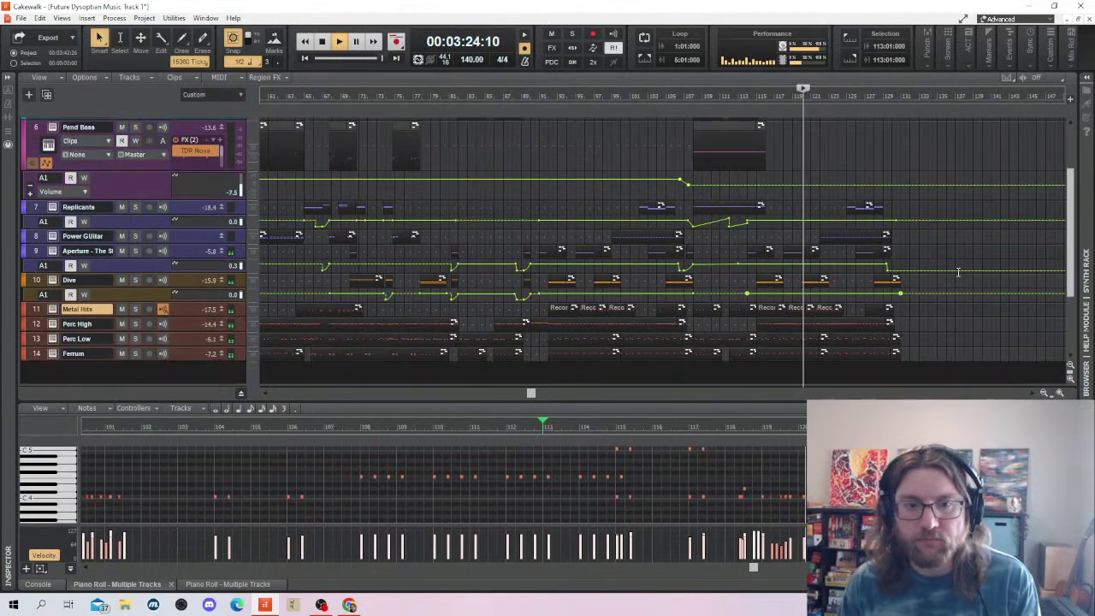
Delete the first clip of the copied Aperture section and save the project
click(747, 250)
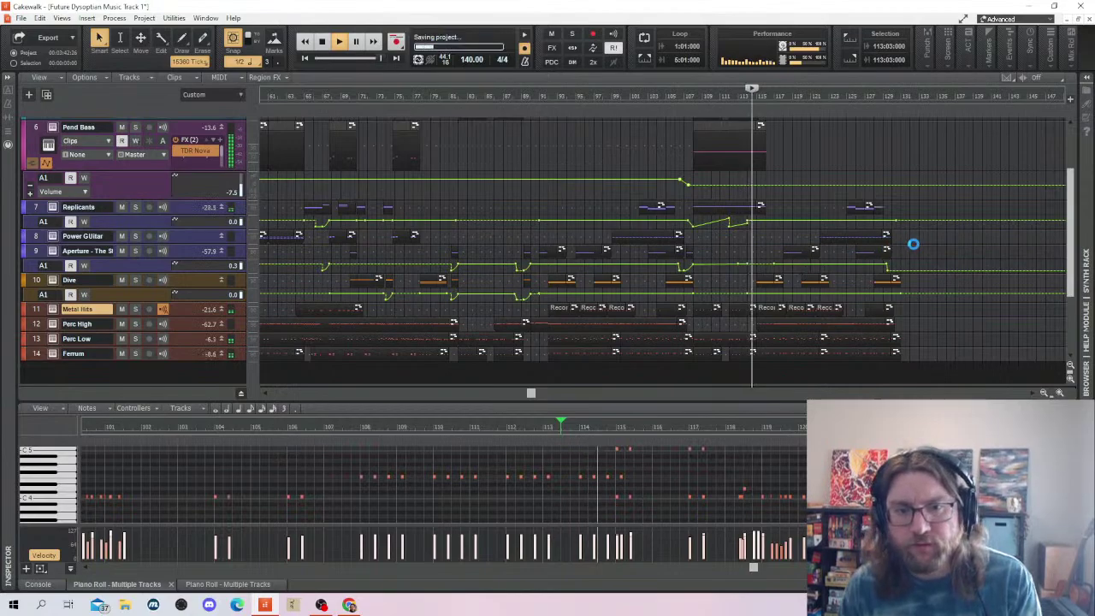
key(space)
Shorten the two Dive notes at measure 115 so that they start at measure 116
click(760, 283)
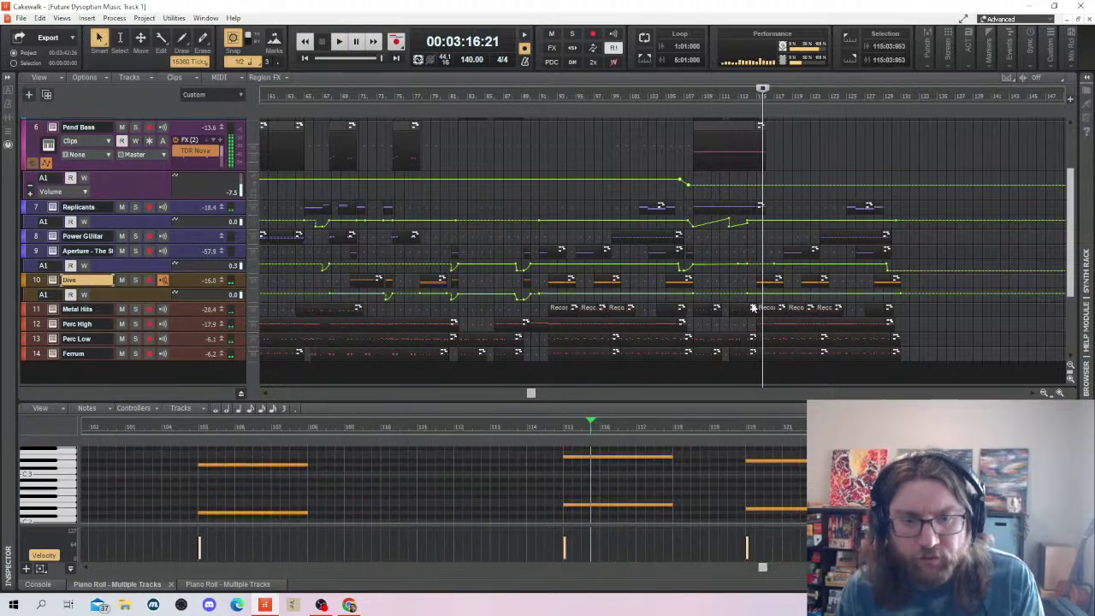
click(572, 469)
drag(565, 458, 604, 460)
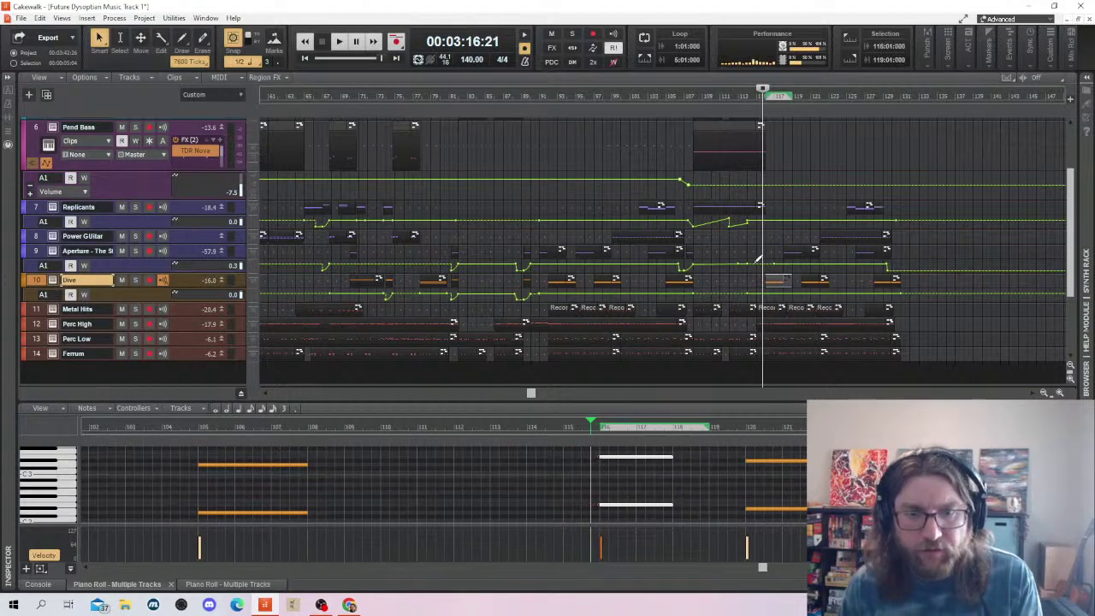
Play back the copied section from measure 115 to its end at measure 131 while viewing all the tracks
click(756, 253)
key(space)
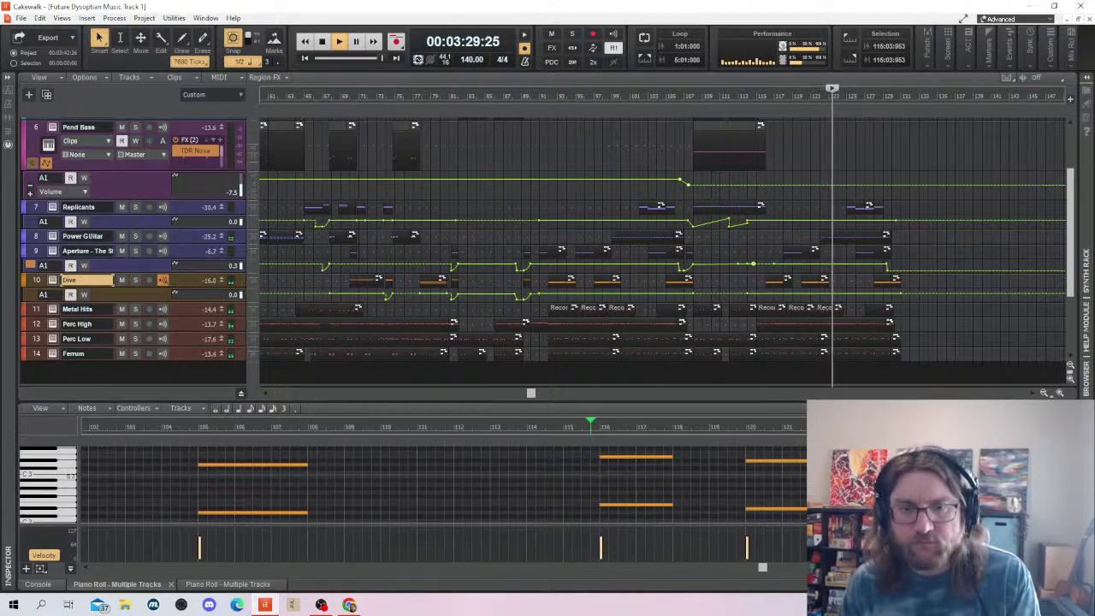
scroll(967, 285, down, 2)
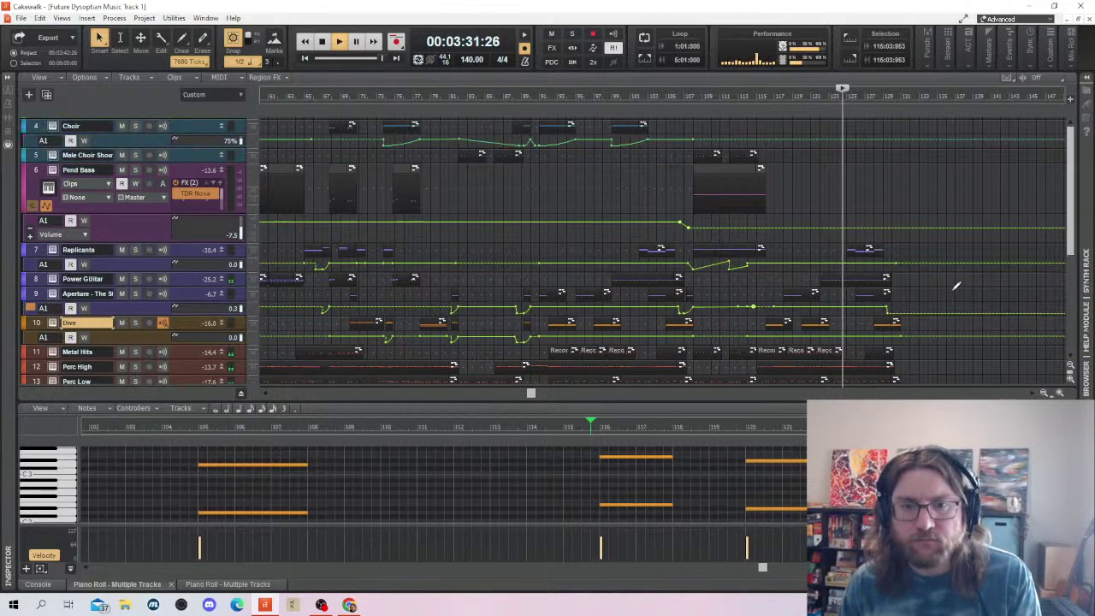
scroll(947, 273, up, 5)
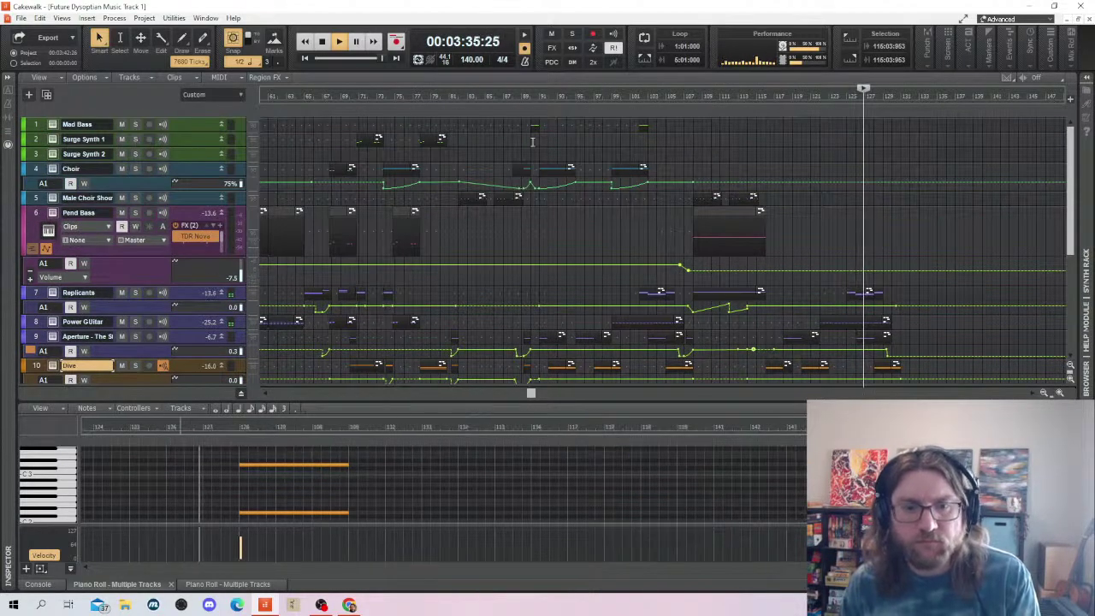
scroll(902, 247, down, 3)
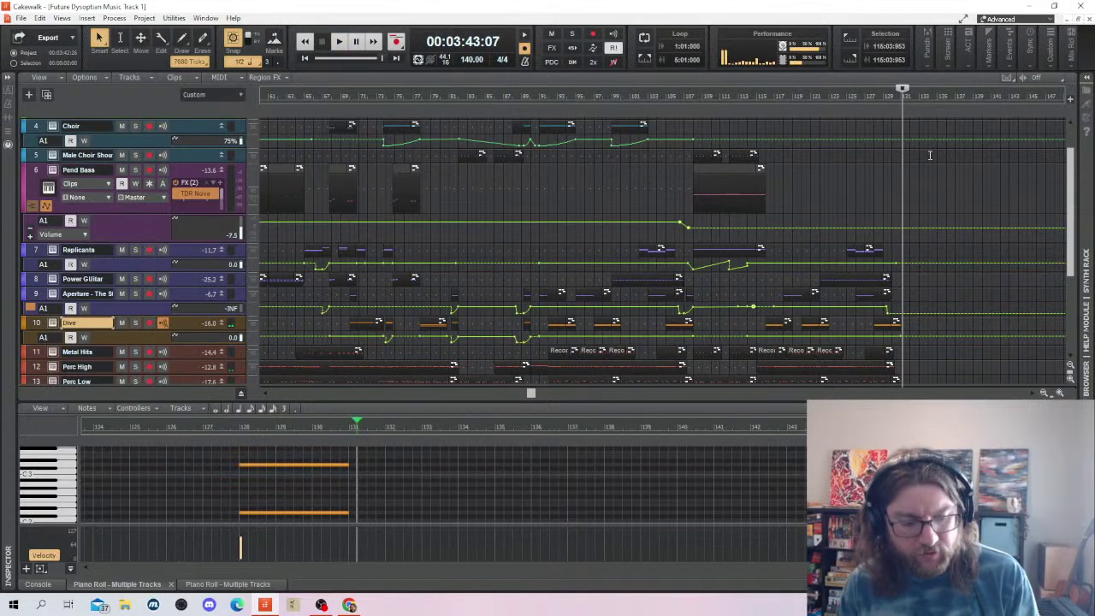
scroll(846, 171, up, 2)
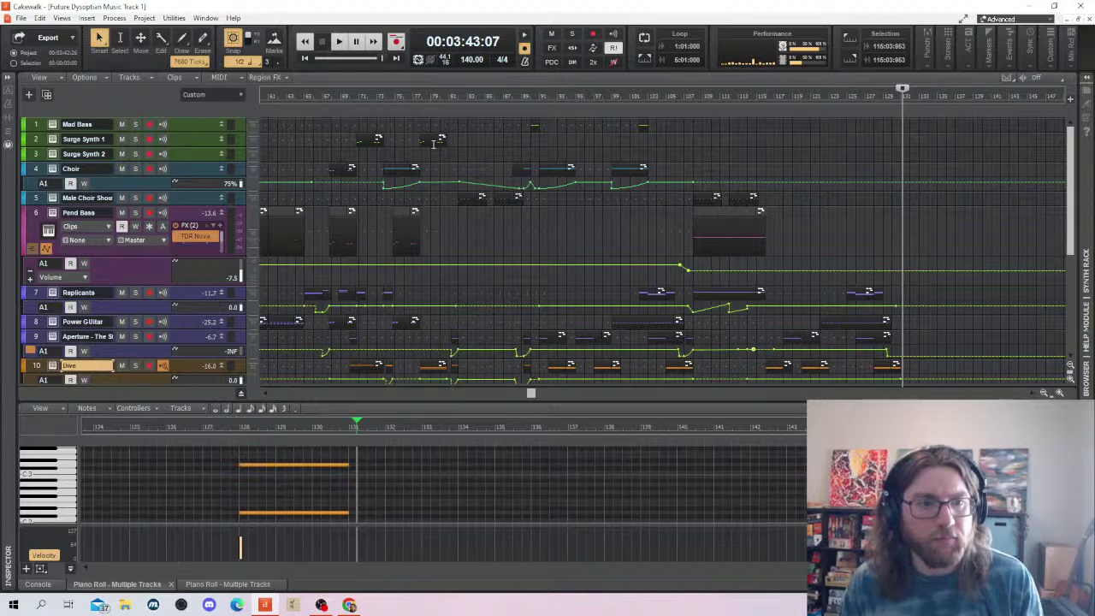
Extend the Replicants volume ramp to the end of the long clip at measure 116 and save the project
drag(686, 126, 634, 150)
click(634, 150)
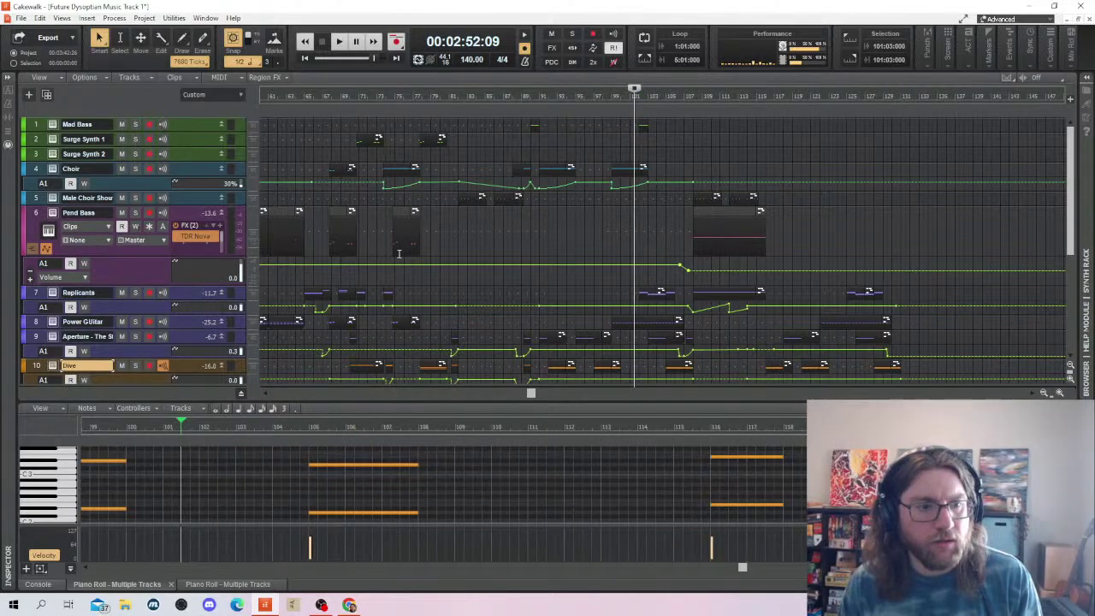
click(766, 306)
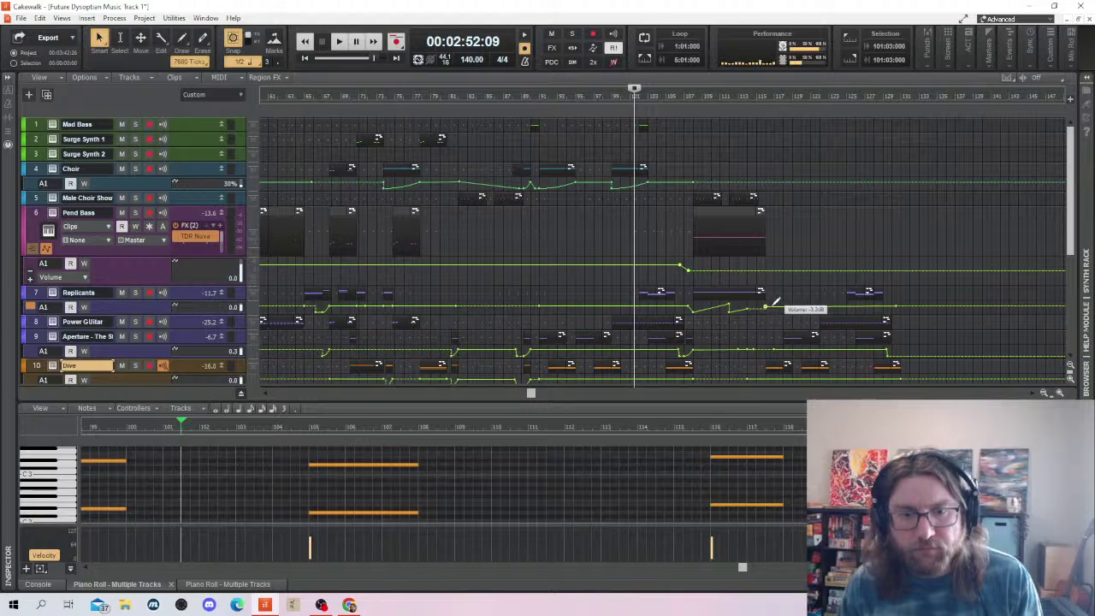
right_click(775, 302)
click(800, 320)
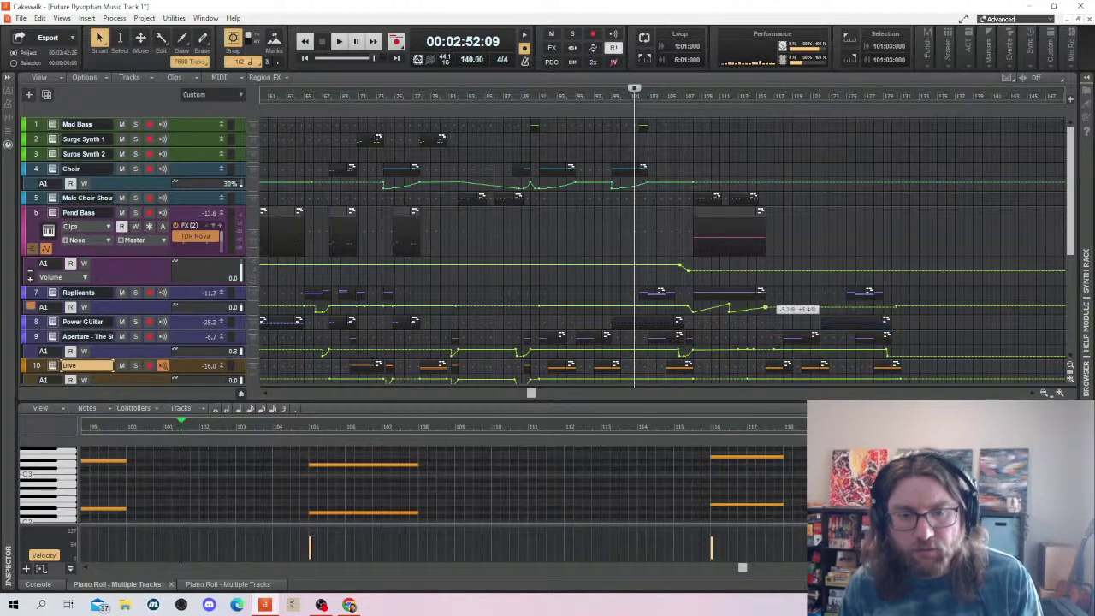
drag(765, 306, 765, 305)
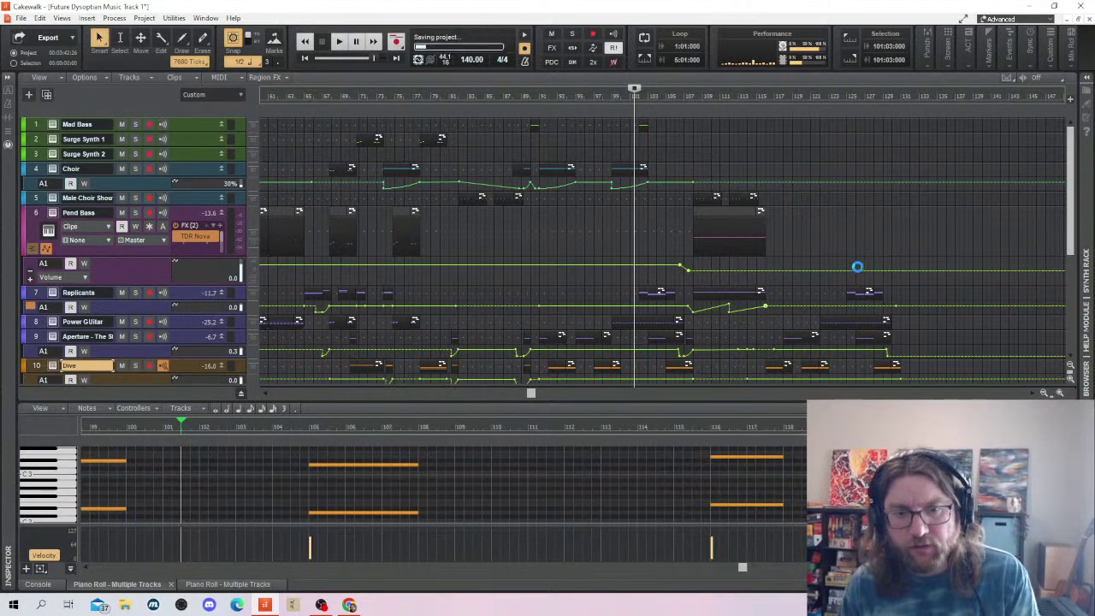
Copy the Replicants chord at measure 125 to measure 122, transposed higher
scroll(790, 287, down, 3)
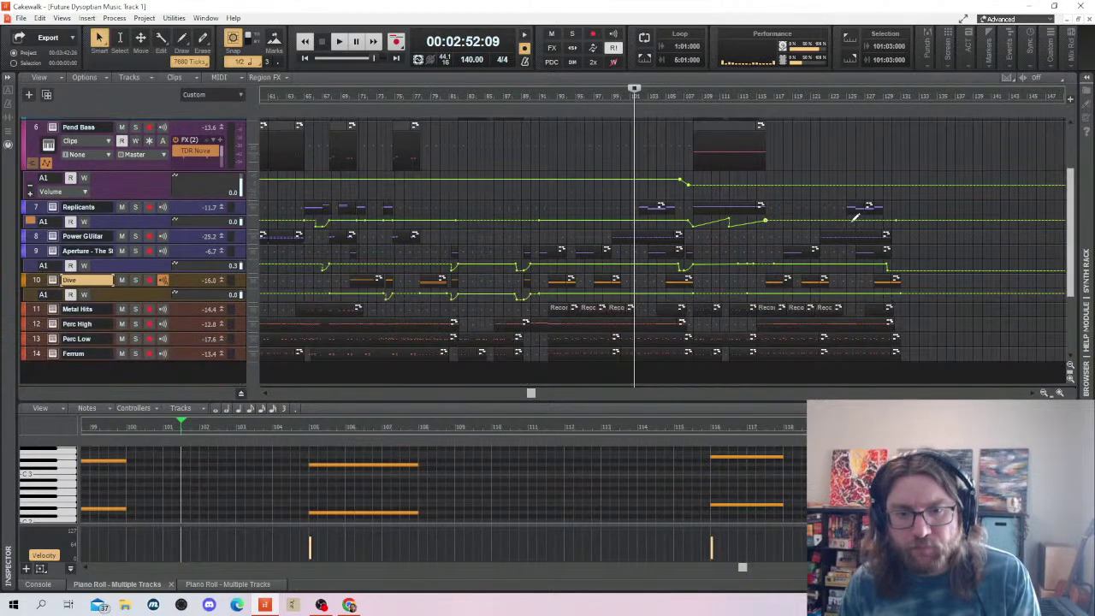
click(820, 207)
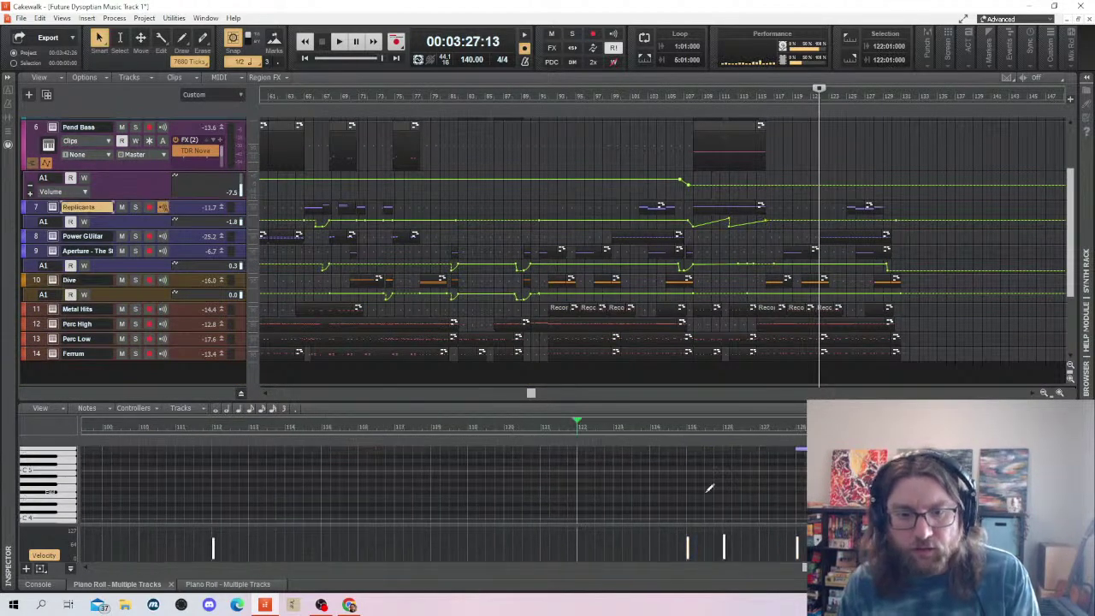
scroll(588, 460, up, 5)
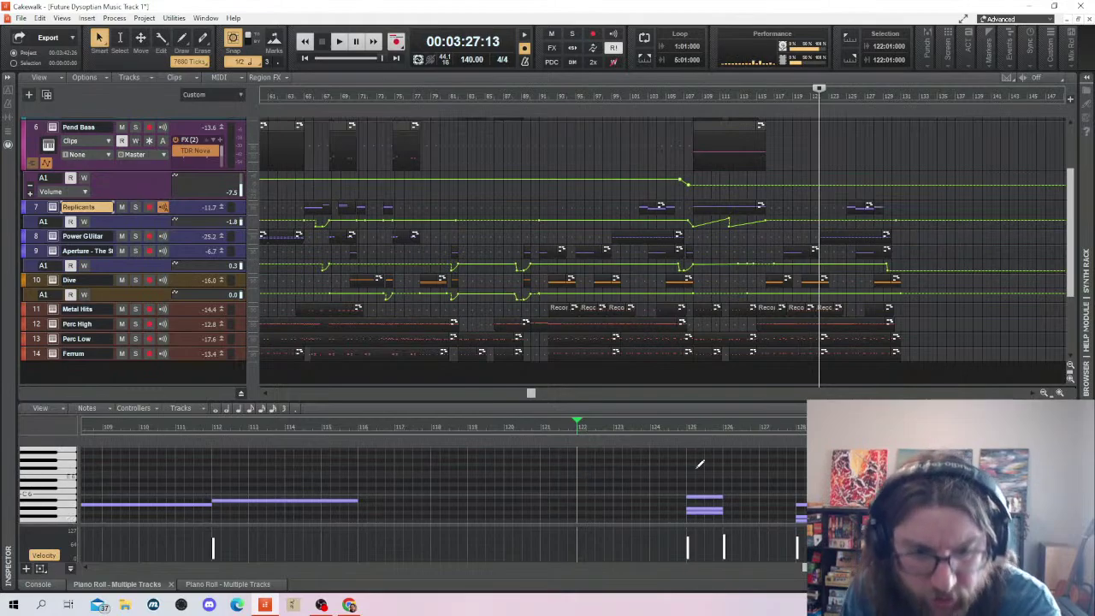
scroll(699, 459, down, 1)
click(704, 492)
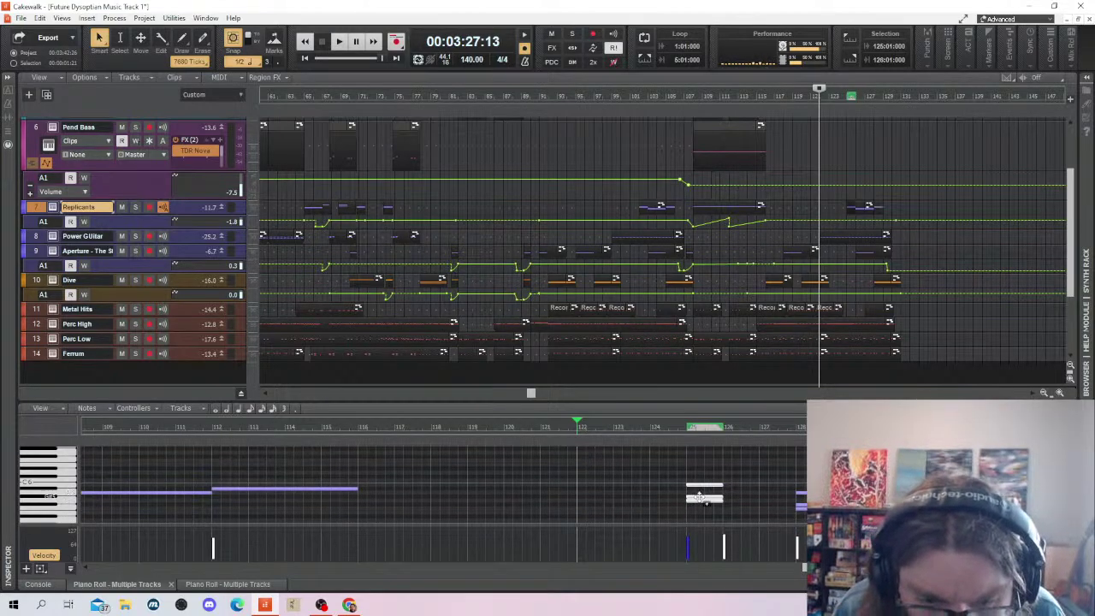
drag(697, 495, 587, 475)
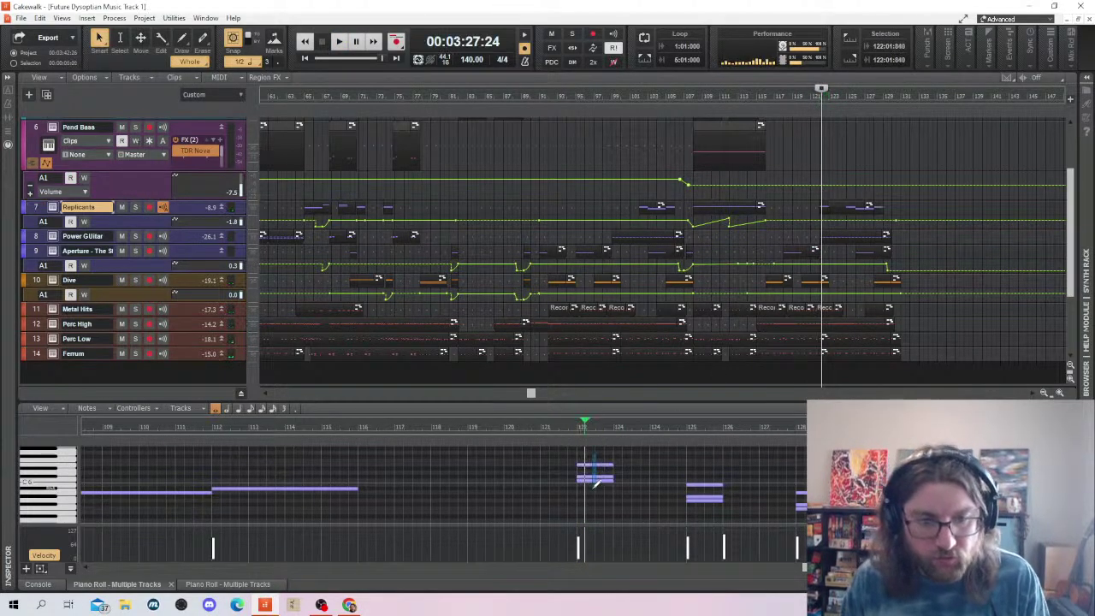
Try a slightly lower copy of the measure 122 Replicants chord at measure 124 and remove it
drag(590, 465, 666, 464)
key(space)
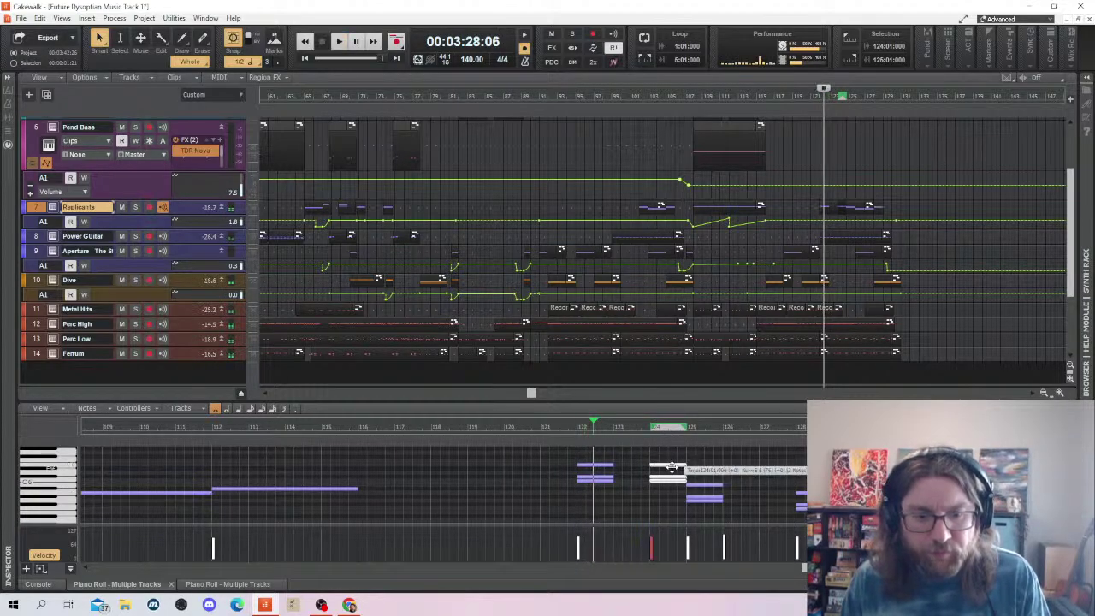
click(835, 171)
key(ctrl+s)
key(space)
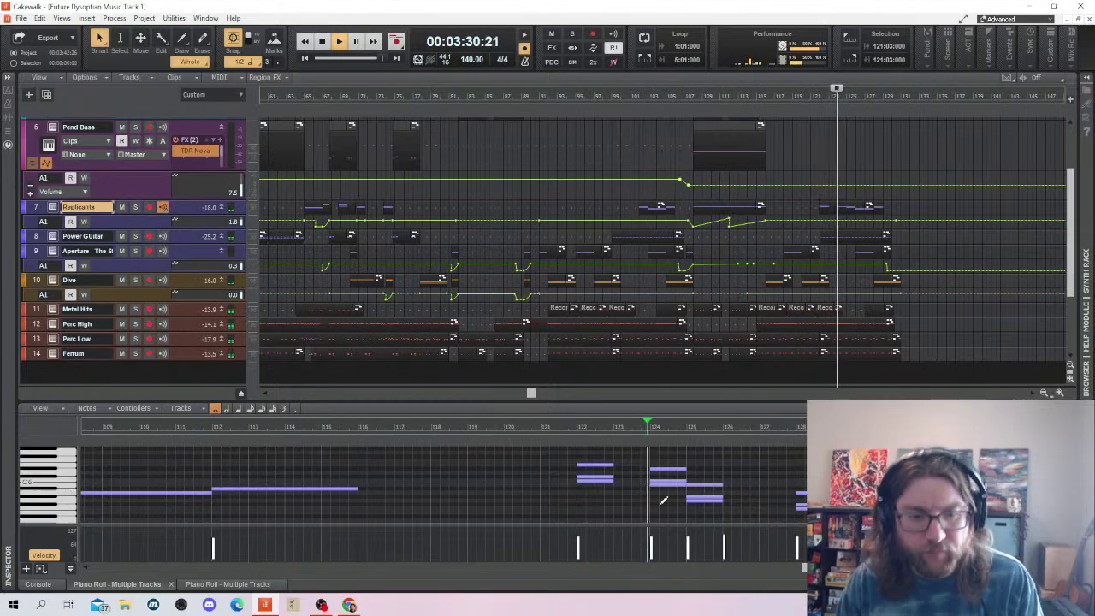
key(space)
drag(695, 456, 655, 497)
key(Delete)
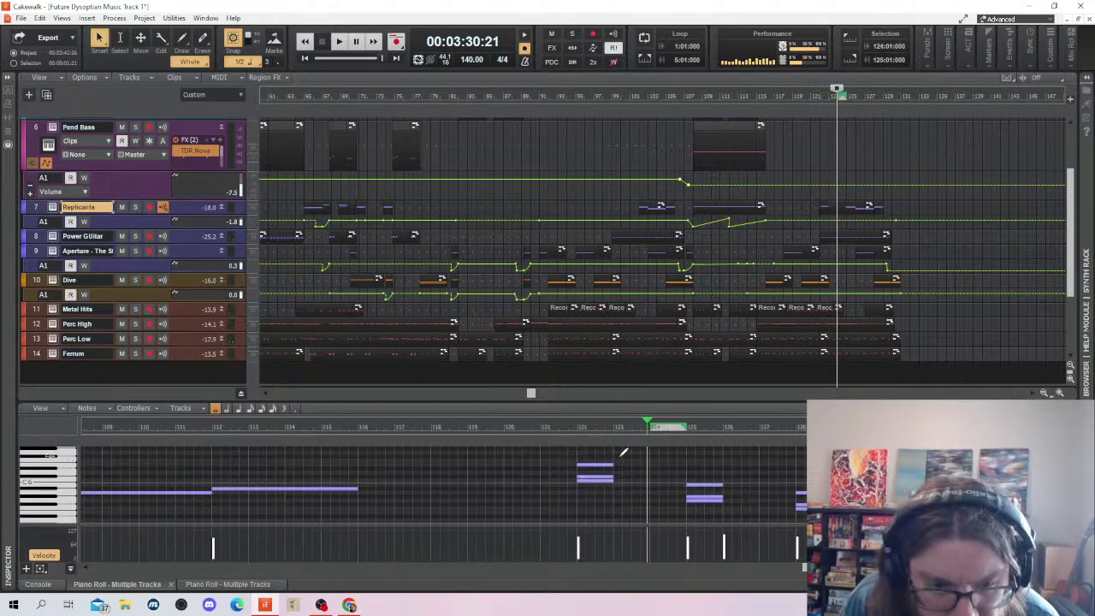
Lengthen the Replicants chord at measure 122 to measure 124 and shape a volume fade-in under it, playing back from measure 121
click(606, 475)
drag(611, 465, 650, 467)
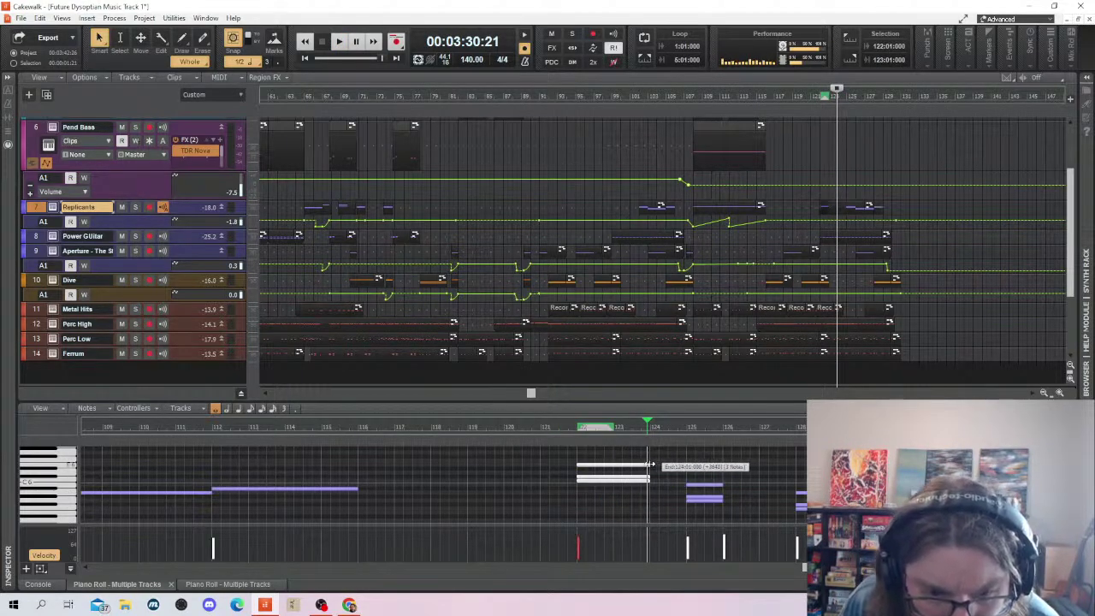
drag(820, 220, 818, 227)
key(space)
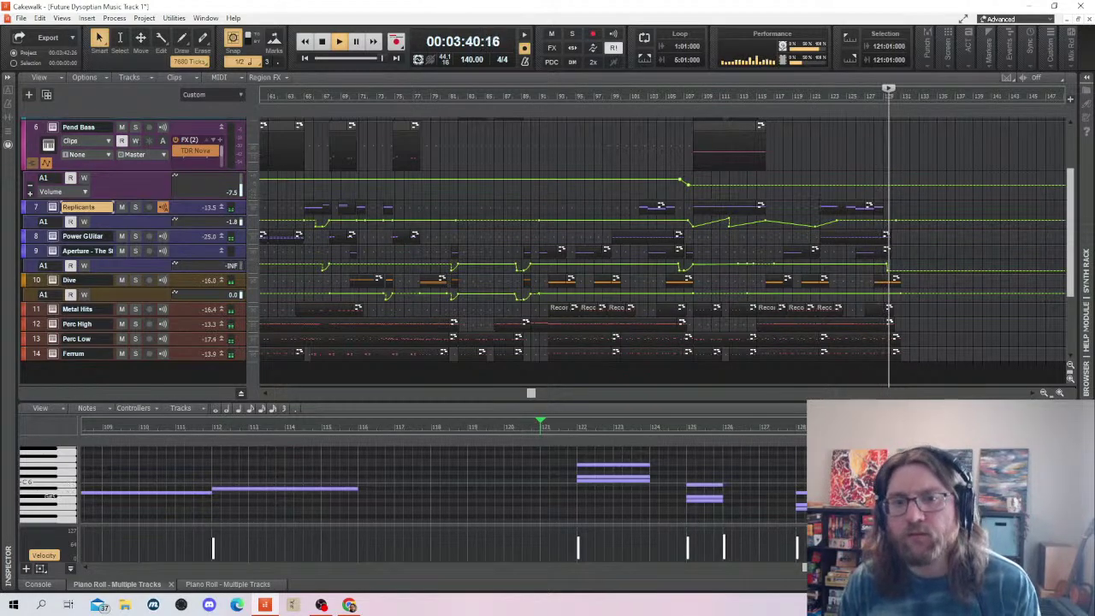
Lengthen the last Replicants chord, at measure 128, to about measure 131
scroll(444, 484, down, 2)
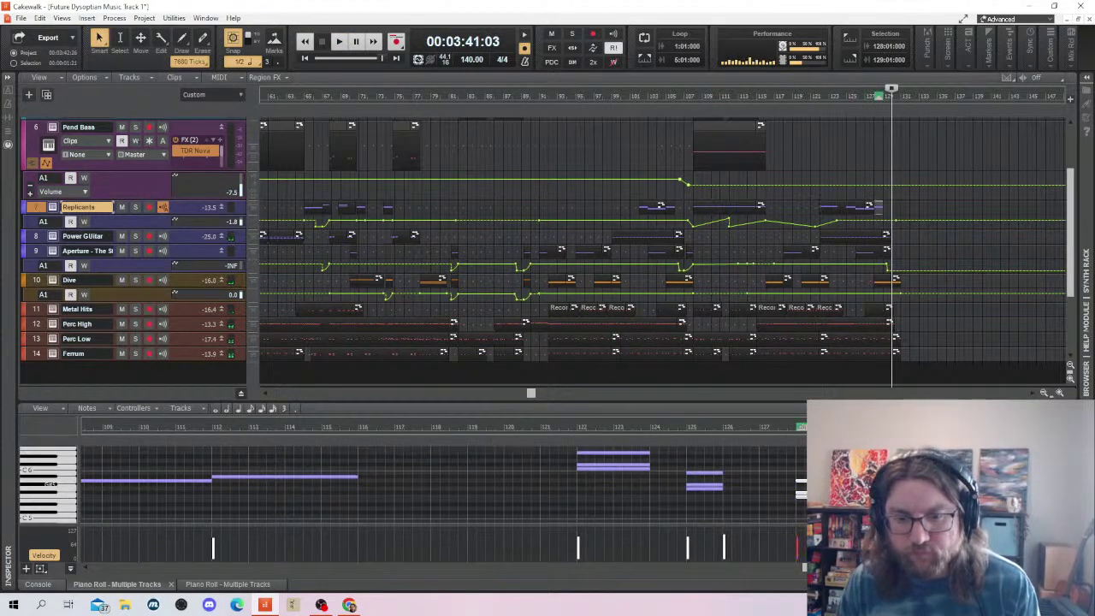
drag(883, 207, 900, 207)
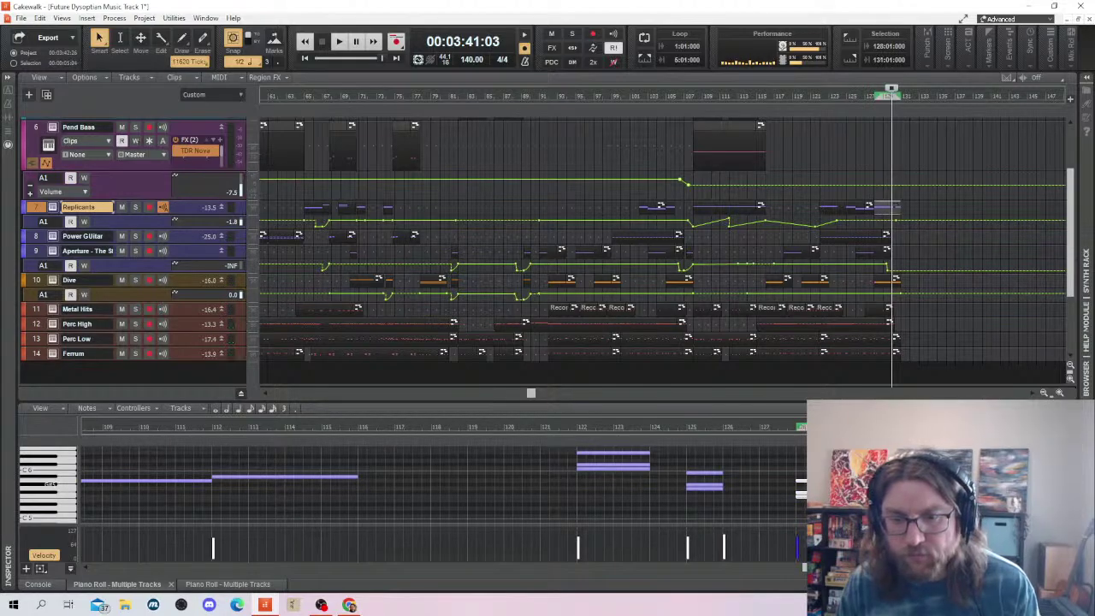
Shape a linear volume fade-in on the Replicants envelope under its last chord, rising from about measure 128 to 131
click(875, 220)
drag(875, 220, 871, 224)
right_click(870, 225)
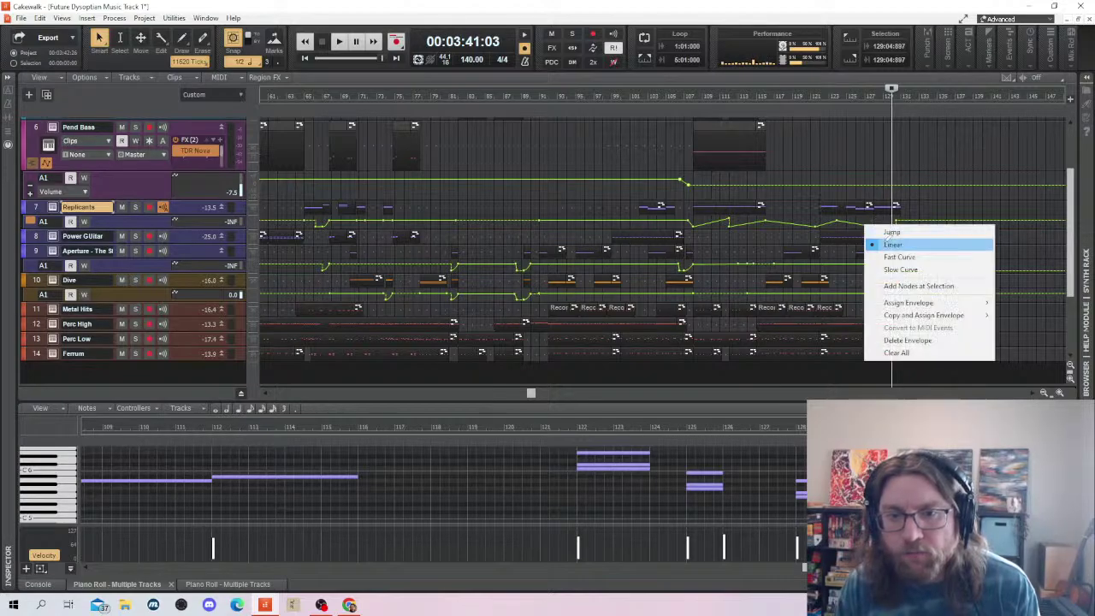
click(895, 228)
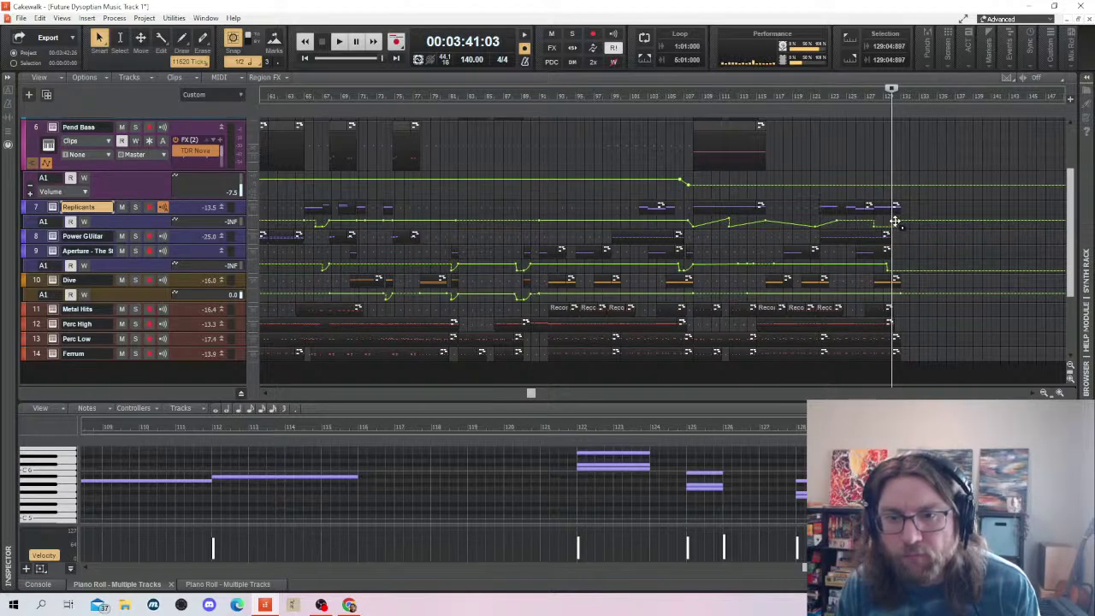
right_click(895, 222)
click(906, 227)
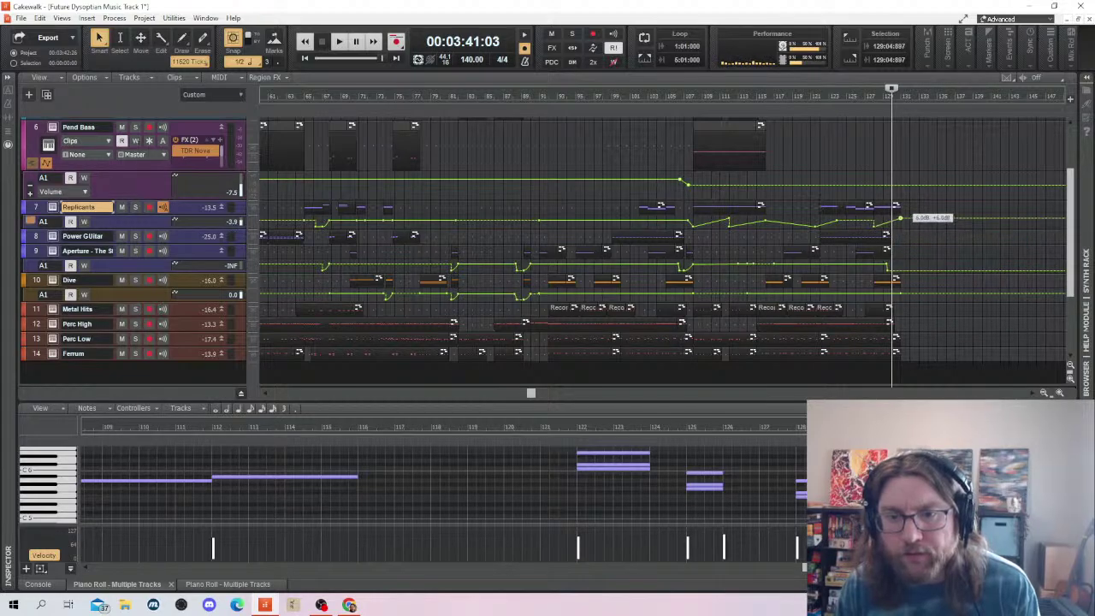
drag(900, 218, 906, 223)
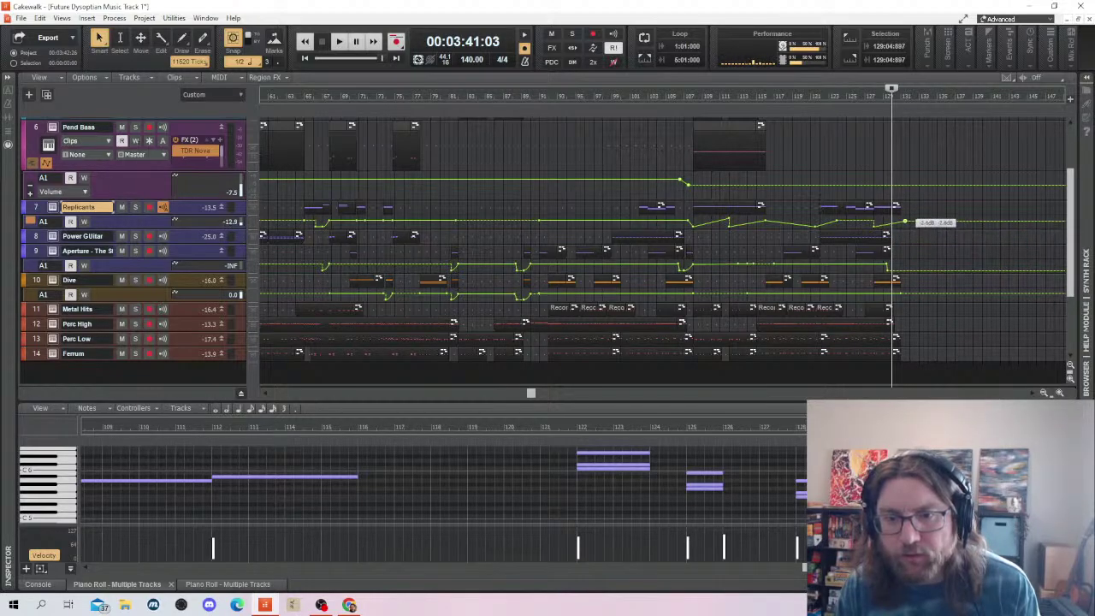
Play back the ending from about measure 127 to check the new fade-in, and save the project
click(869, 171)
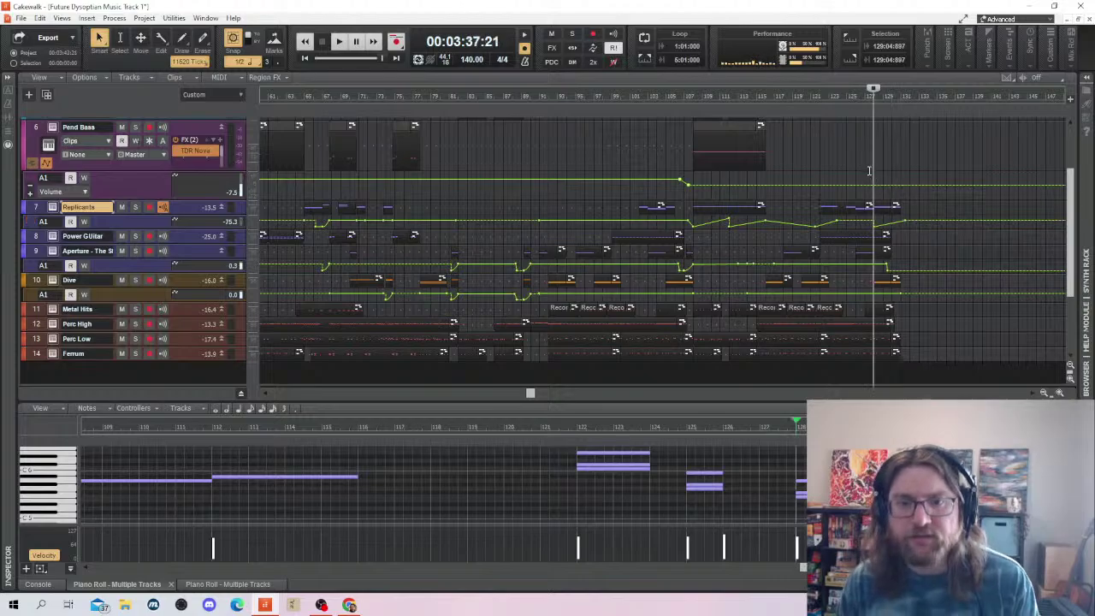
key(space)
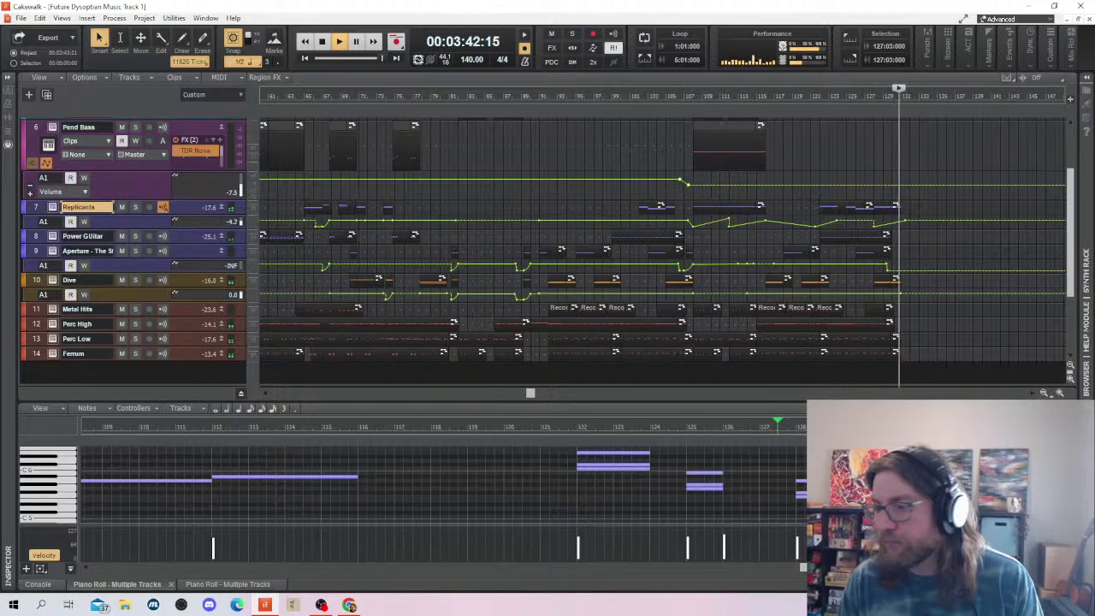
key(space)
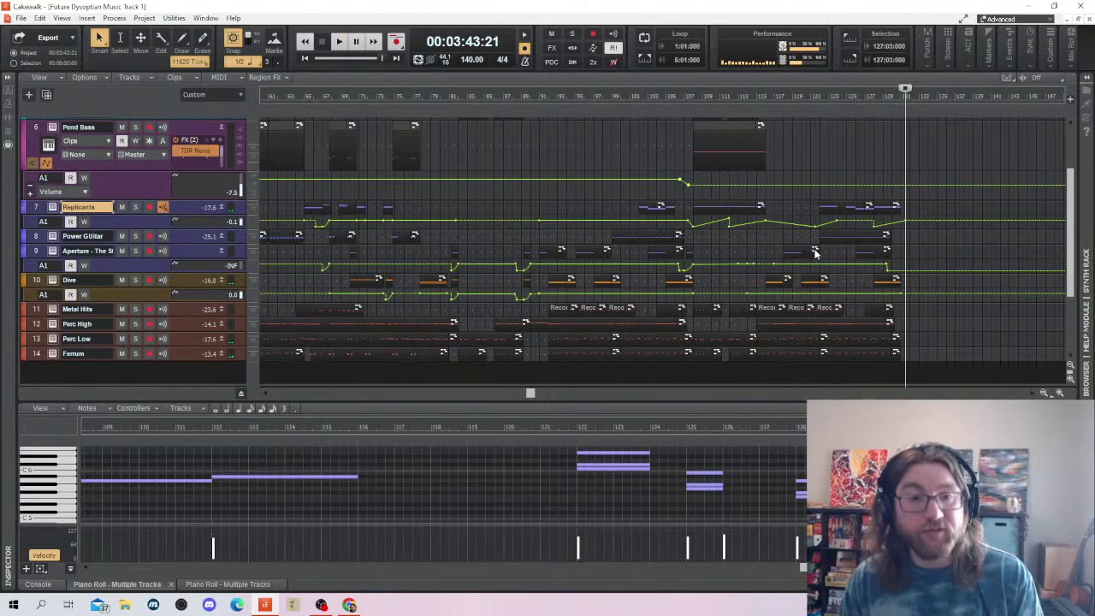
key(ctrl+s)
Play back the reworked section from measure 121
click(814, 144)
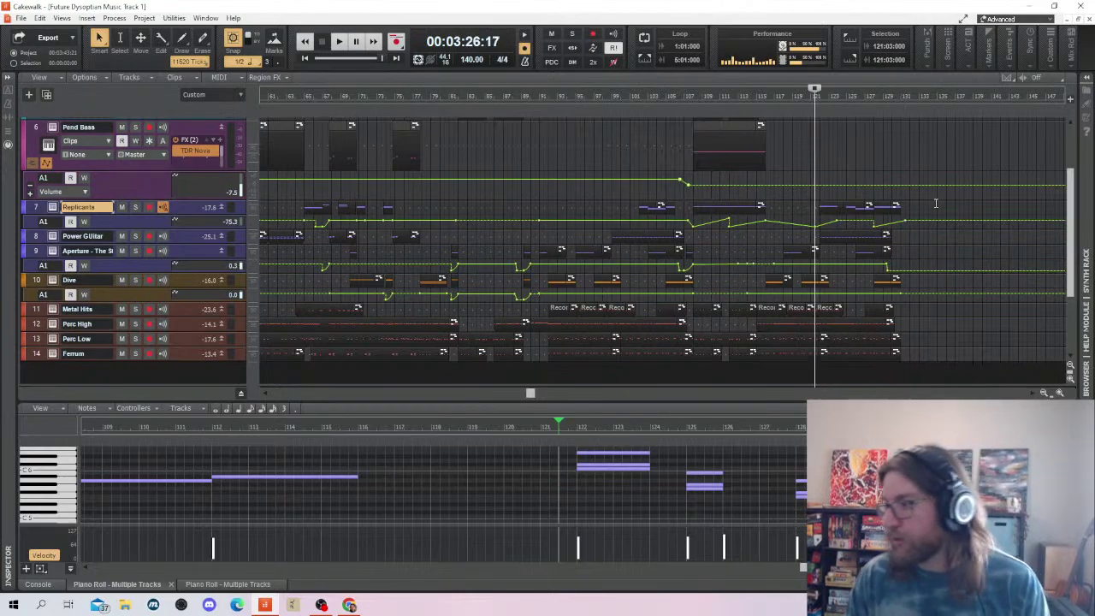
key(space)
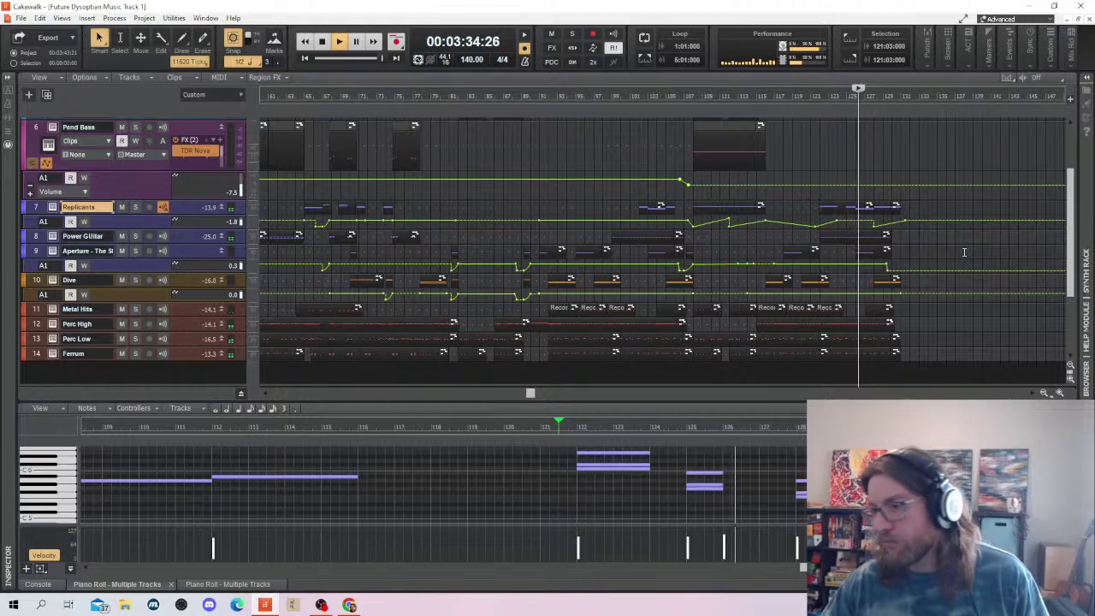
key(space)
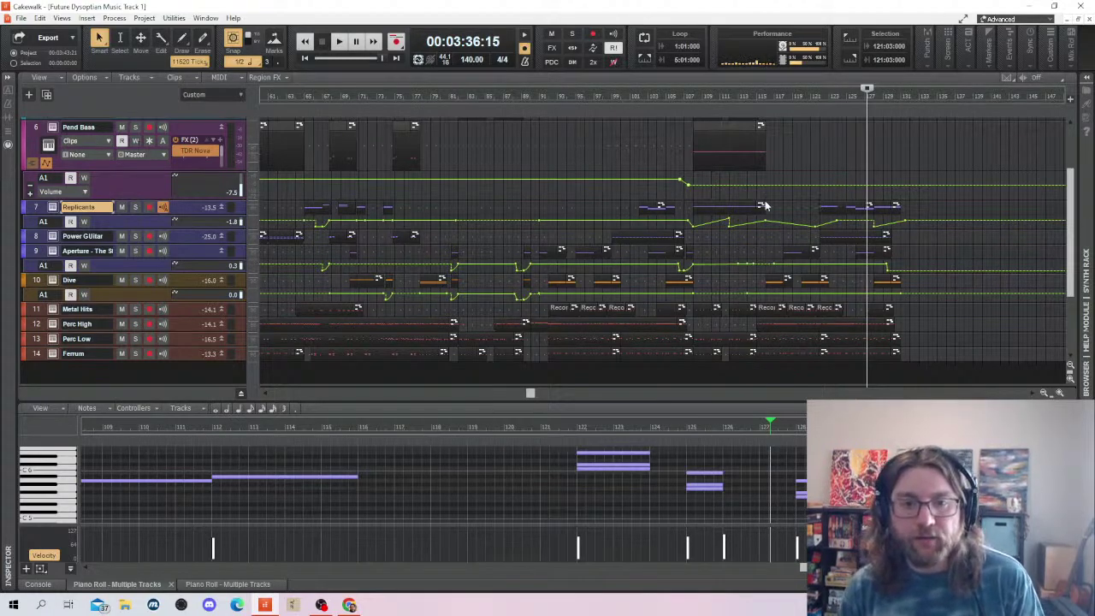
Play back from measure 122 past the end of the arrangement, checking the parts on all tracks, and save the project
click(768, 168)
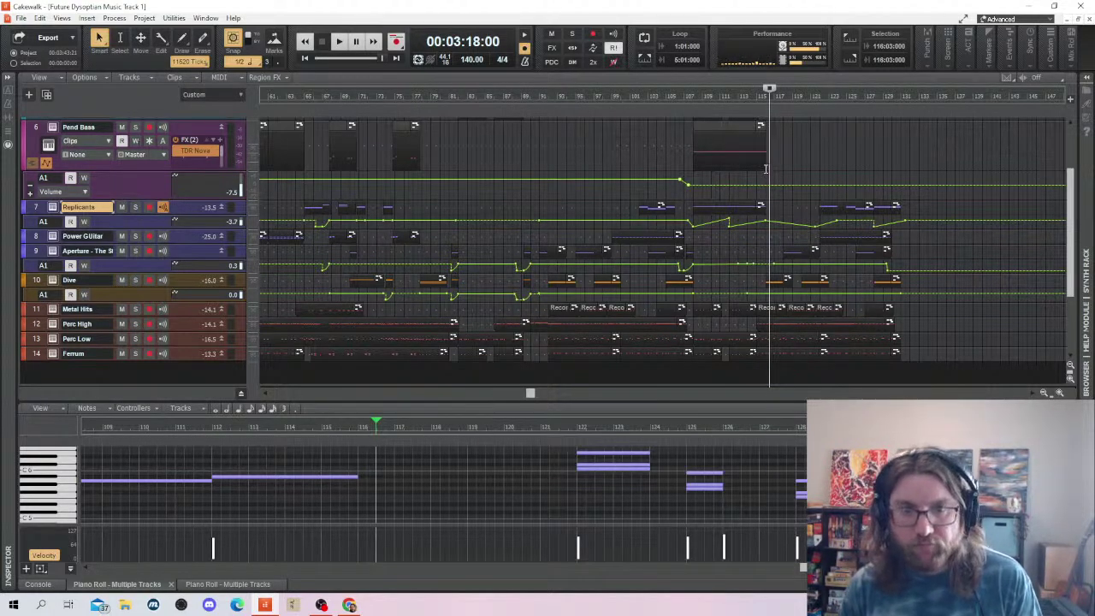
click(766, 168)
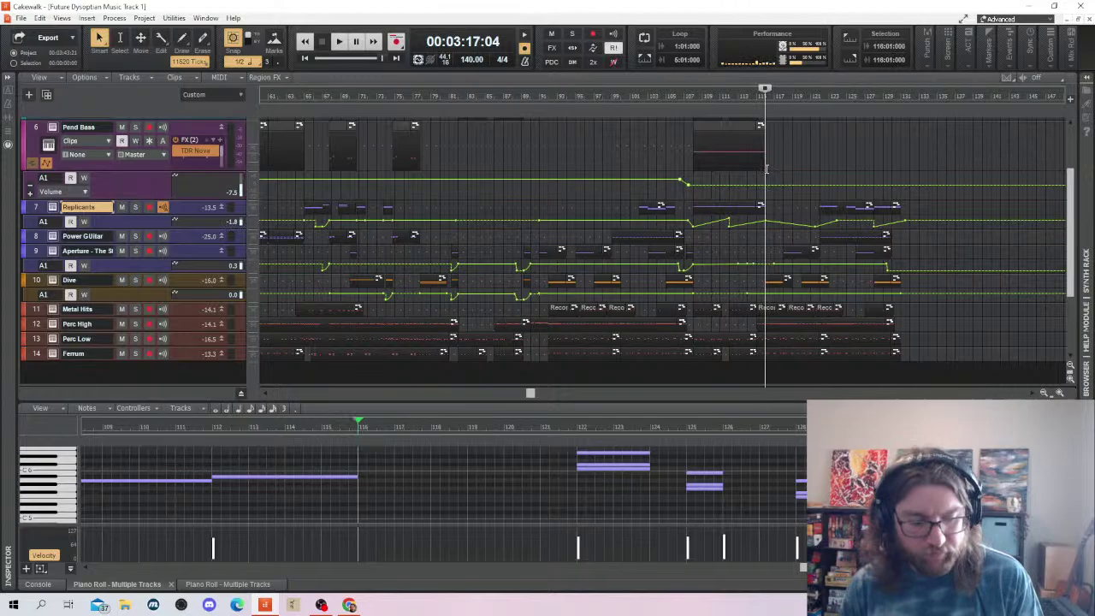
click(835, 163)
click(815, 165)
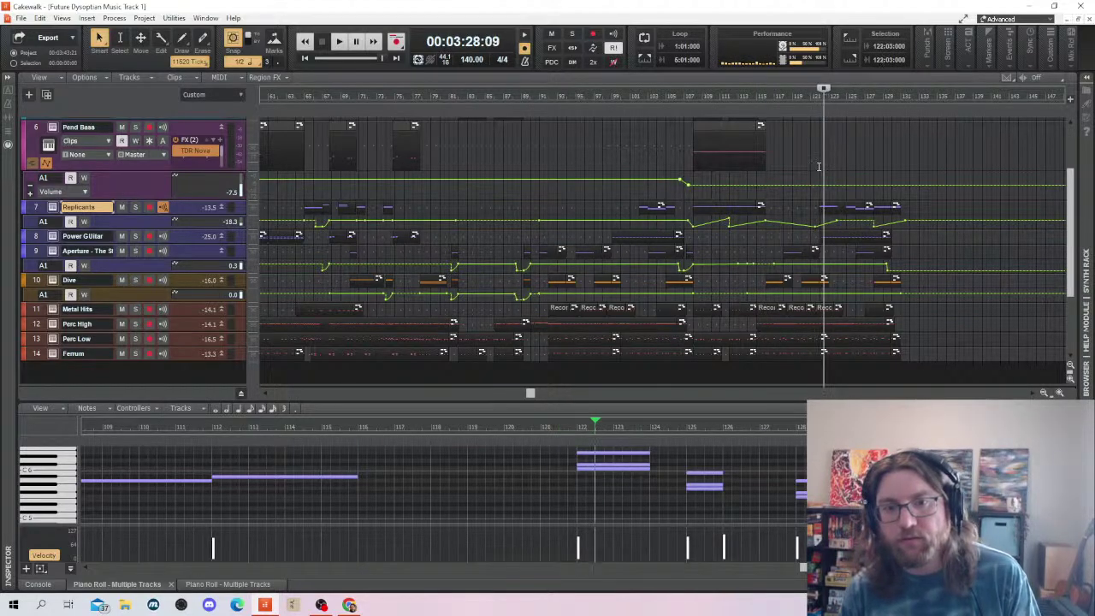
click(820, 167)
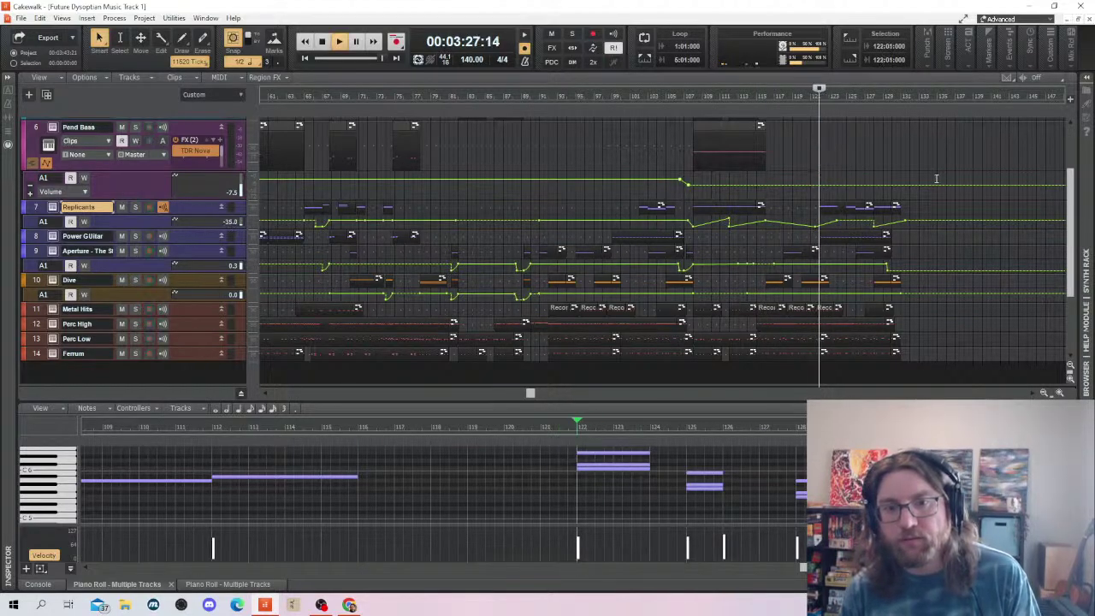
key(space)
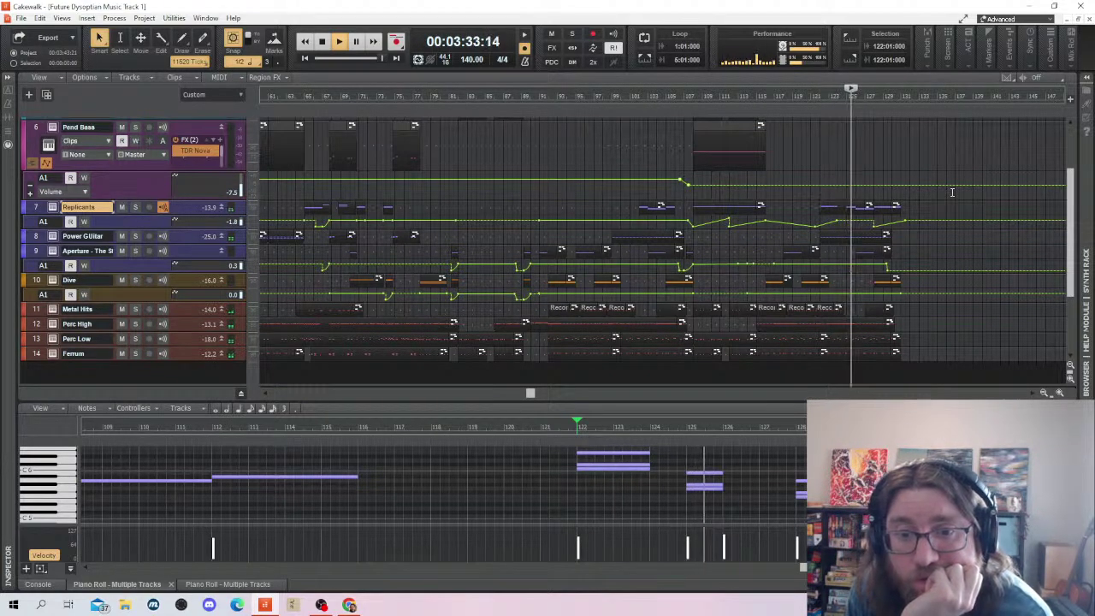
scroll(951, 191, up, 3)
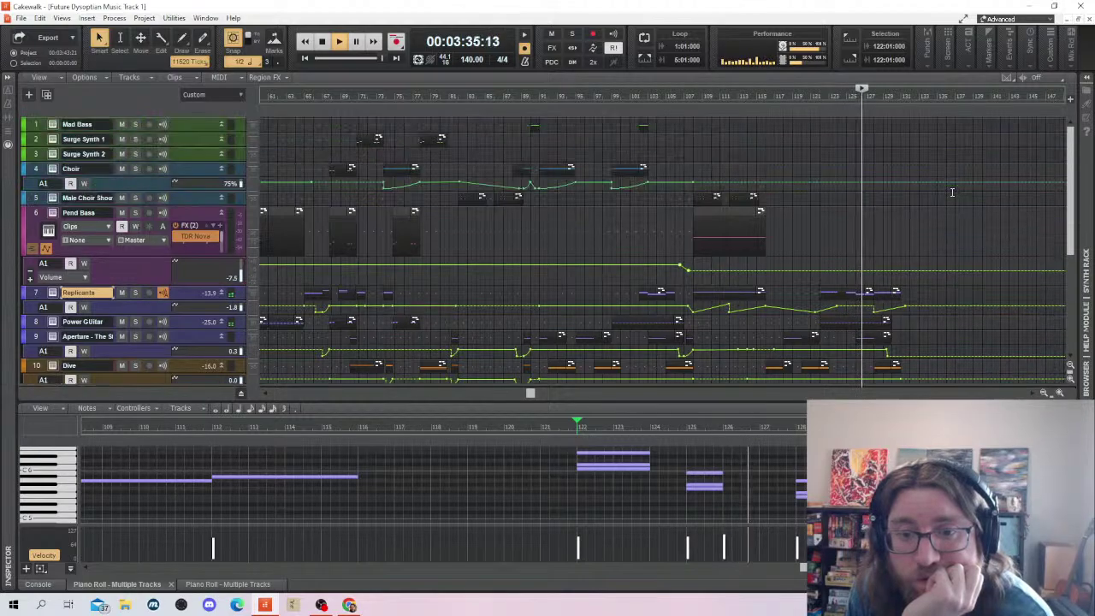
scroll(951, 191, down, 2)
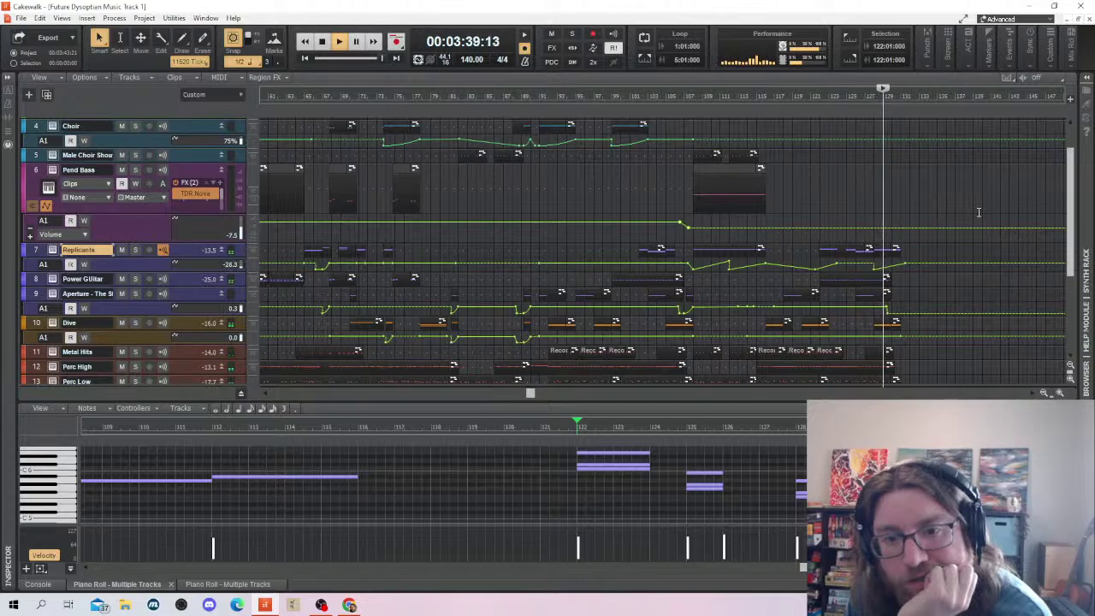
scroll(984, 218, down, 2)
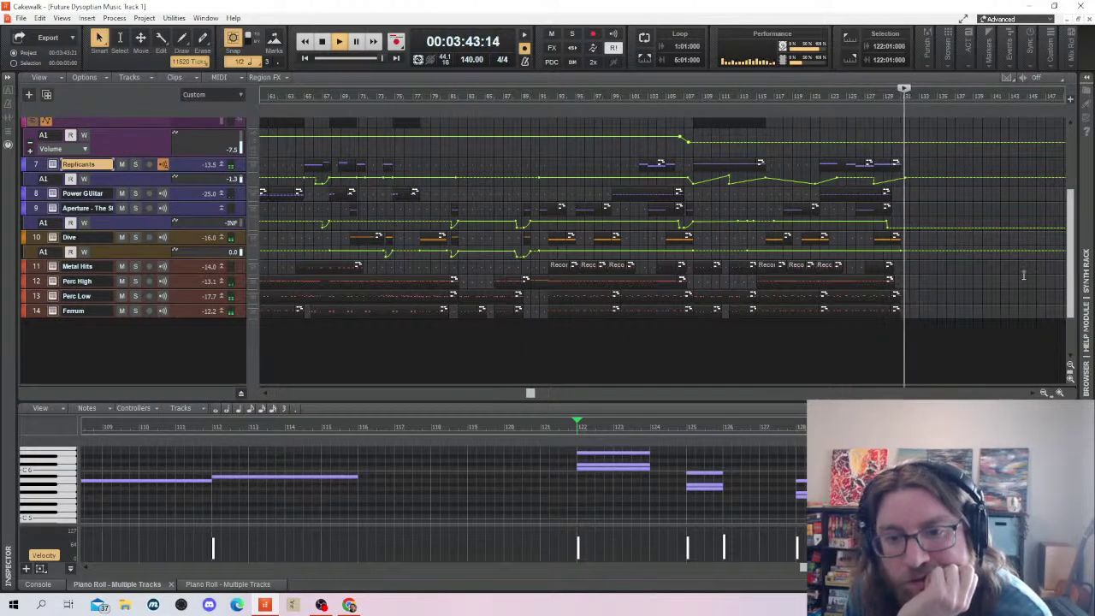
key(ctrl+s)
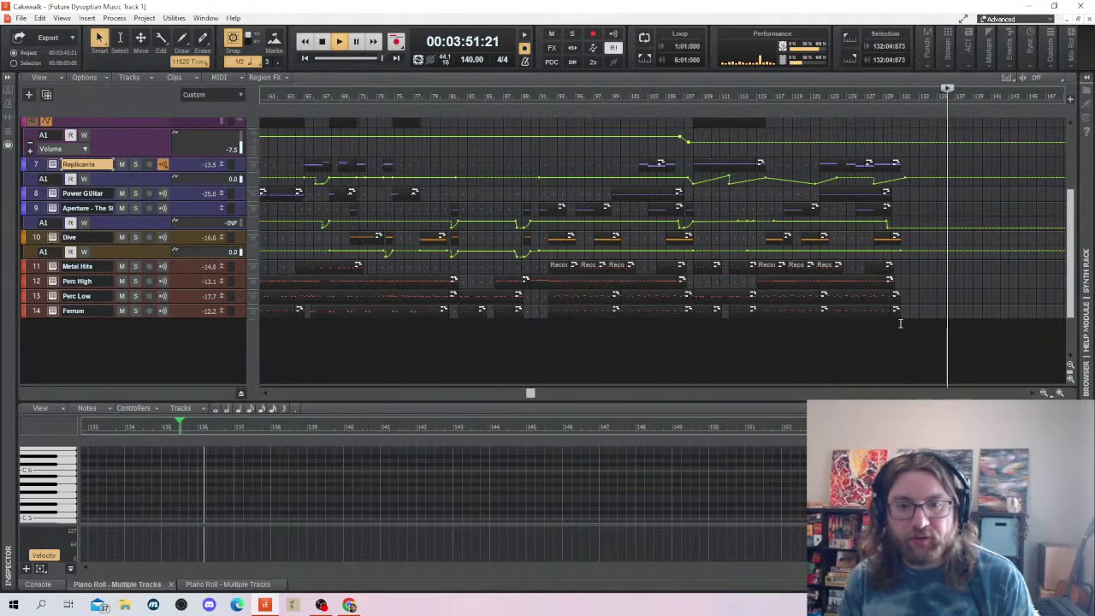
key(space)
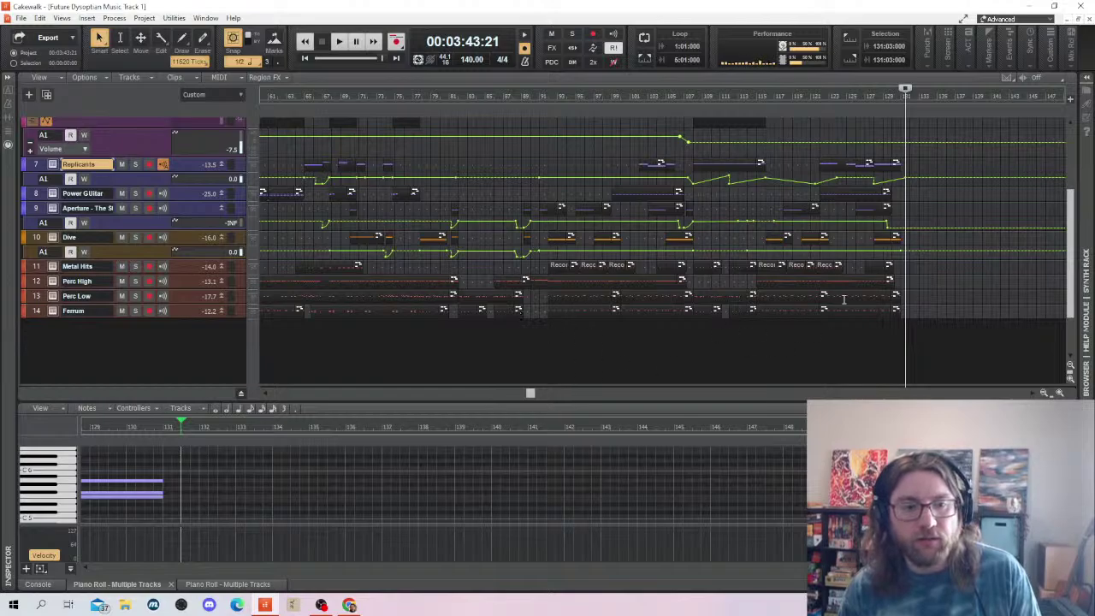
Examine which parts play on each track leading up to measure 131, and place the playhead at measure 143
scroll(822, 265, up, 5)
scroll(770, 237, down, 3)
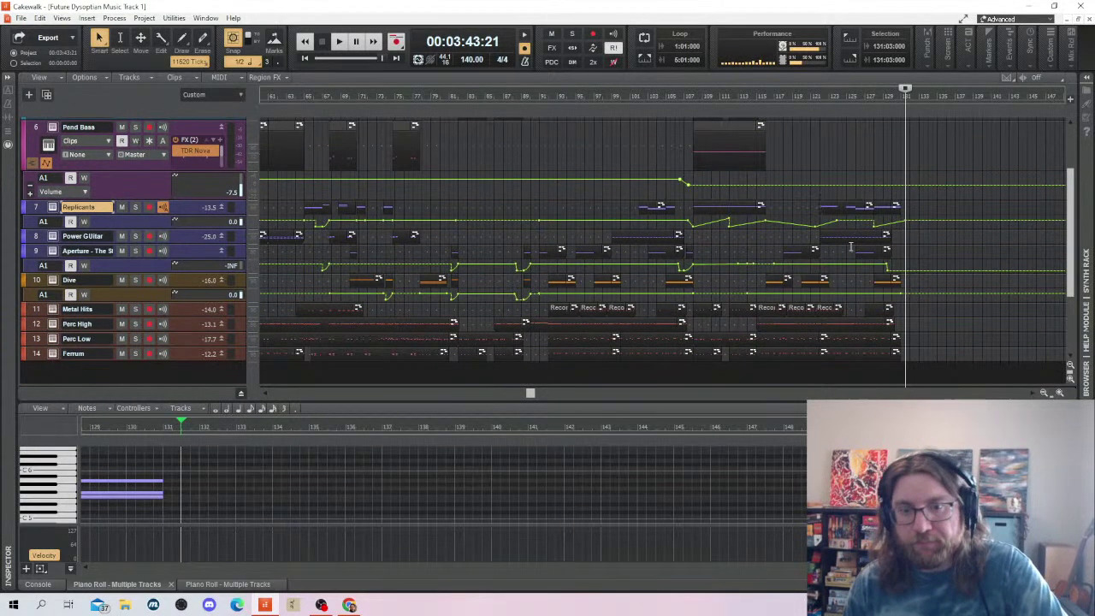
scroll(851, 246, down, 1)
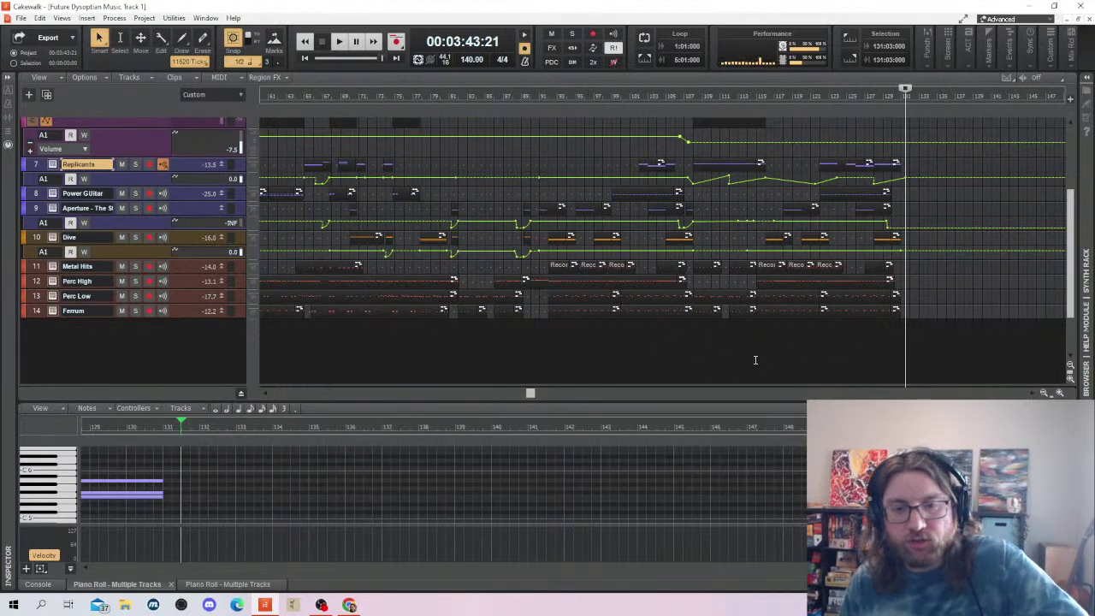
scroll(756, 359, up, 1)
scroll(809, 273, up, 2)
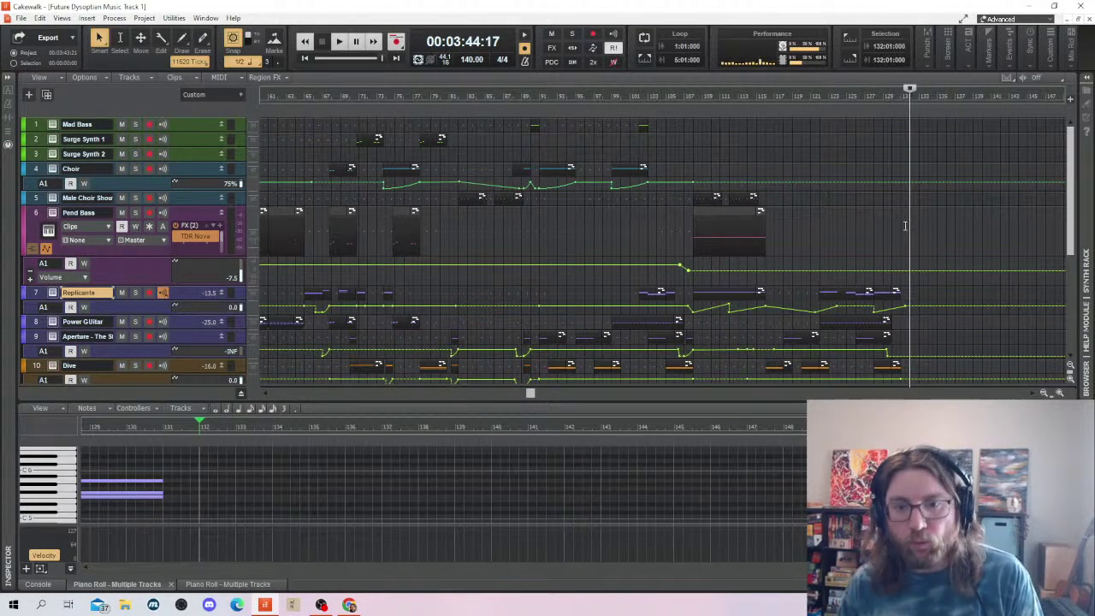
key(space)
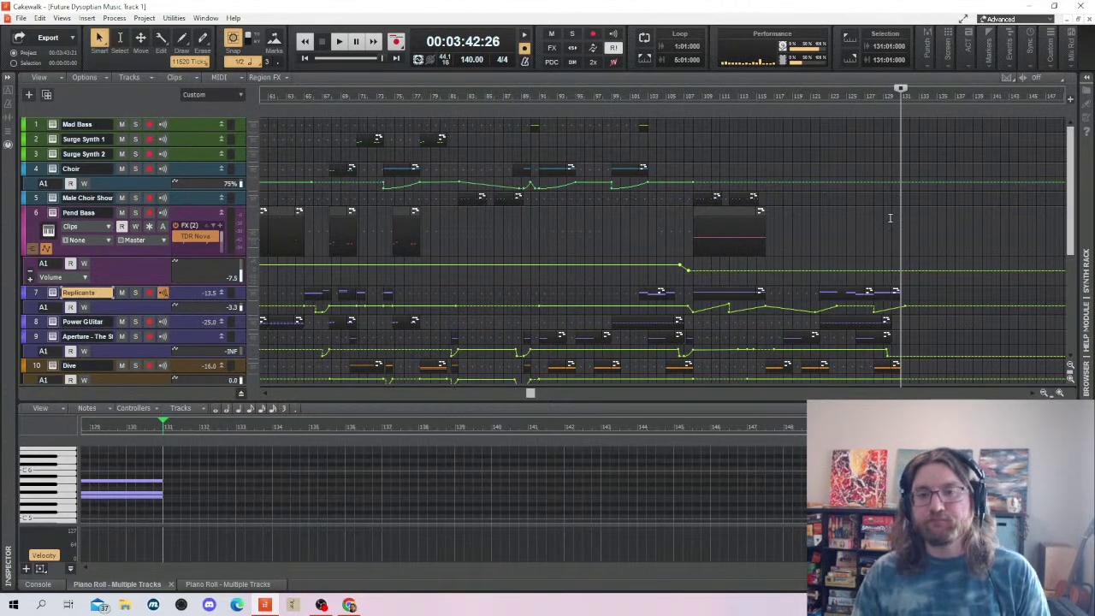
click(1008, 96)
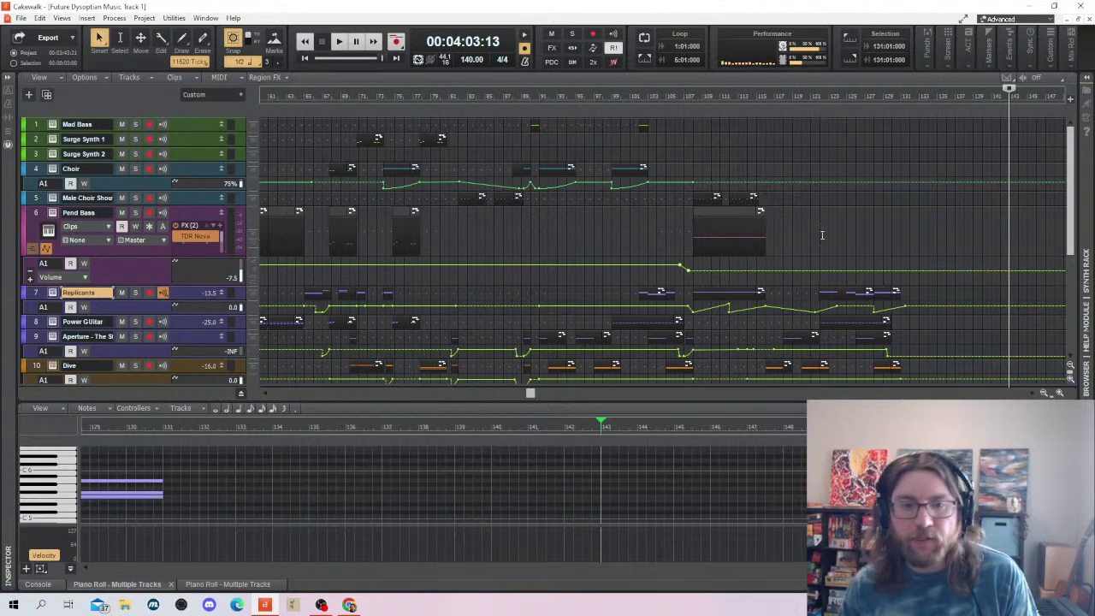
scroll(941, 212, down, 3)
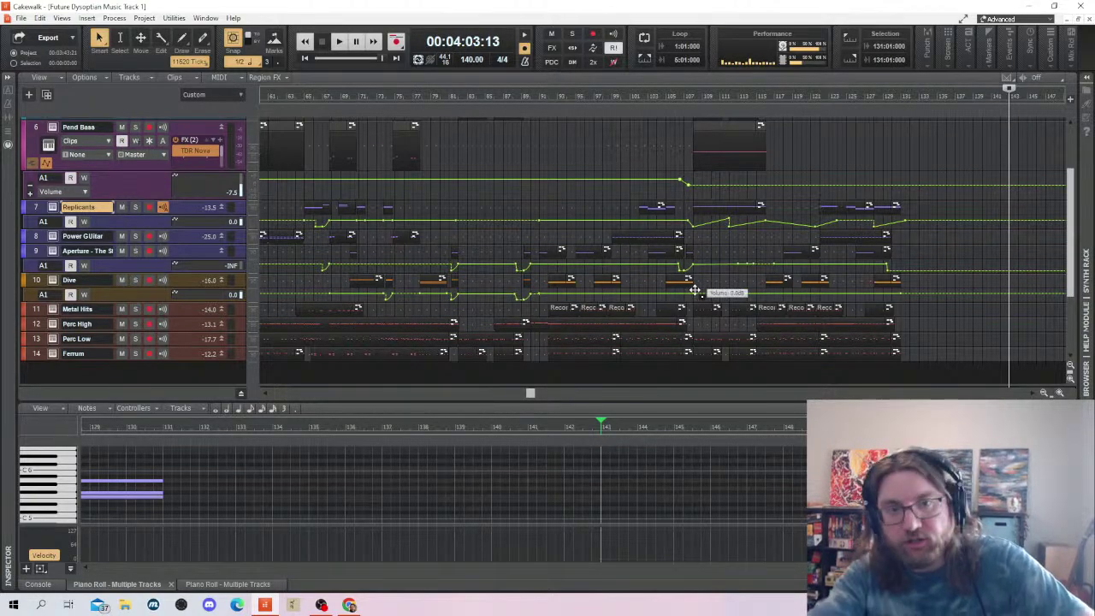
scroll(866, 257, up, 2)
scroll(863, 223, up, 2)
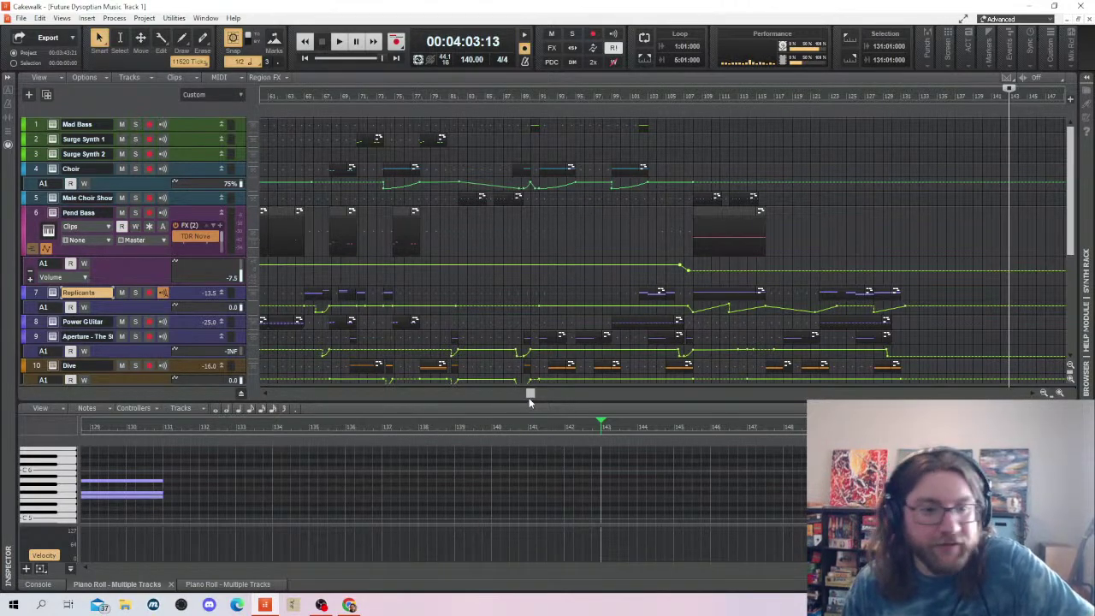
Look over the parts in the early section of the song and place the playhead at measure 27
drag(529, 393, 287, 424)
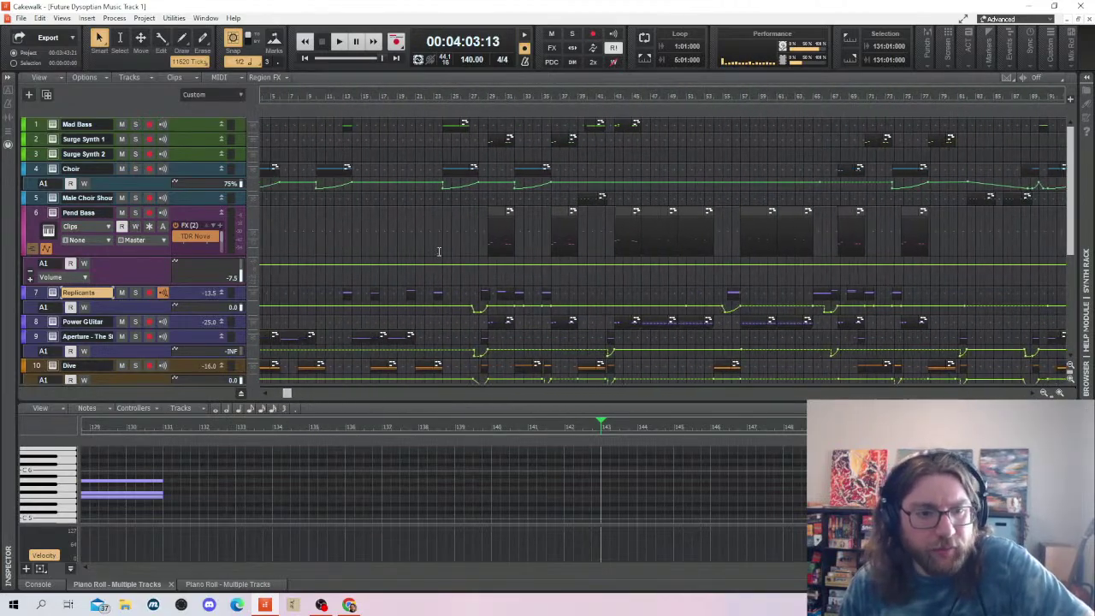
scroll(741, 316, down, 5)
scroll(730, 311, up, 2)
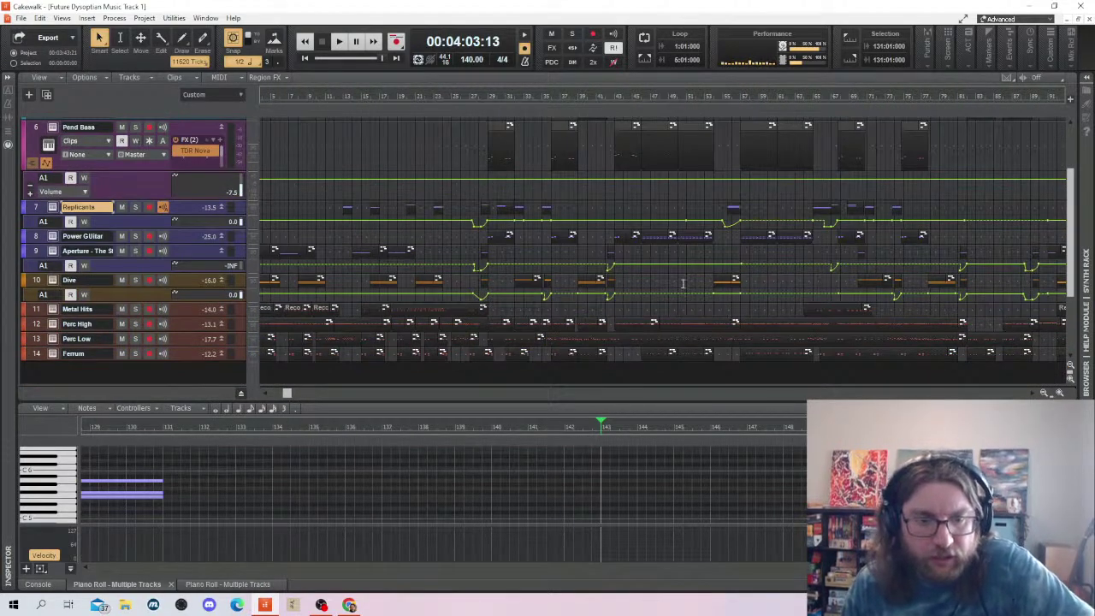
click(429, 308)
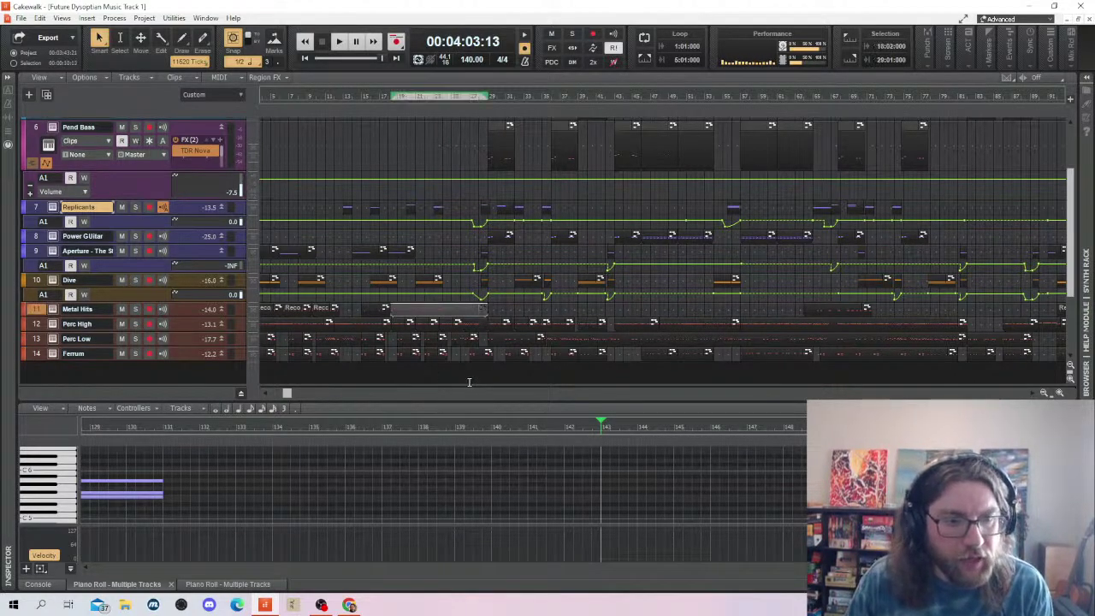
click(448, 373)
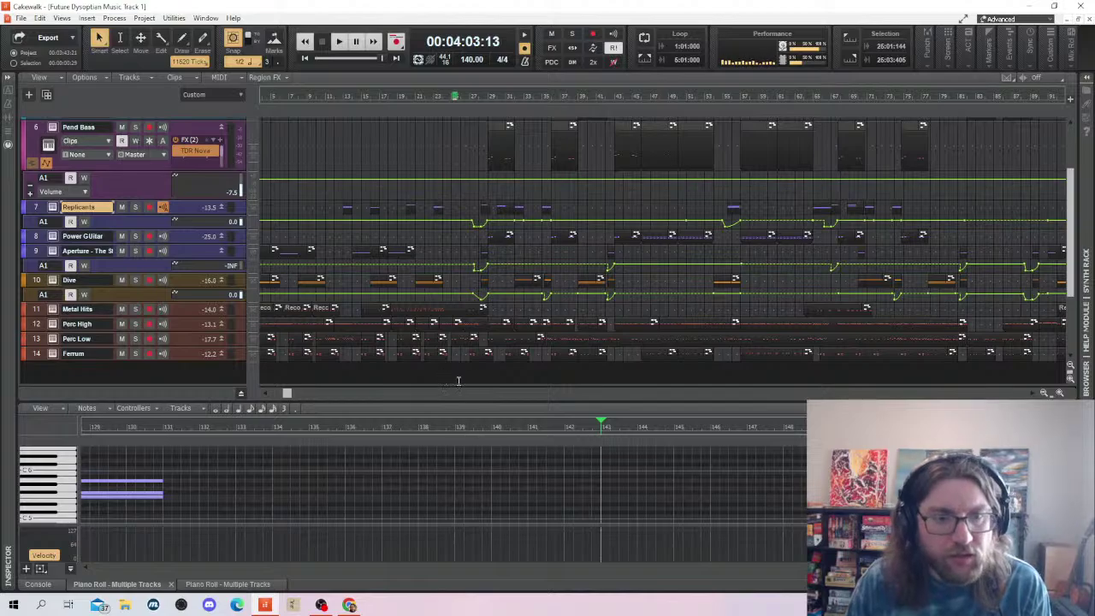
click(469, 379)
scroll(445, 355, up, 3)
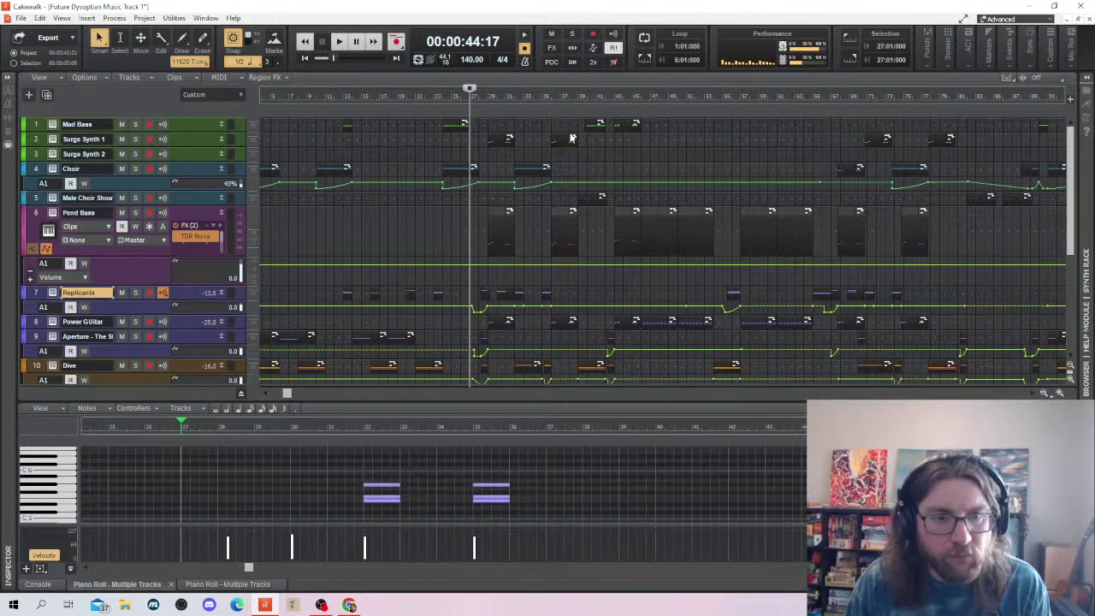
Select the clips from about measure 29 to 37 on the lower tracks and place the playhead at measure 132
drag(571, 119, 487, 302)
scroll(514, 307, up, 3)
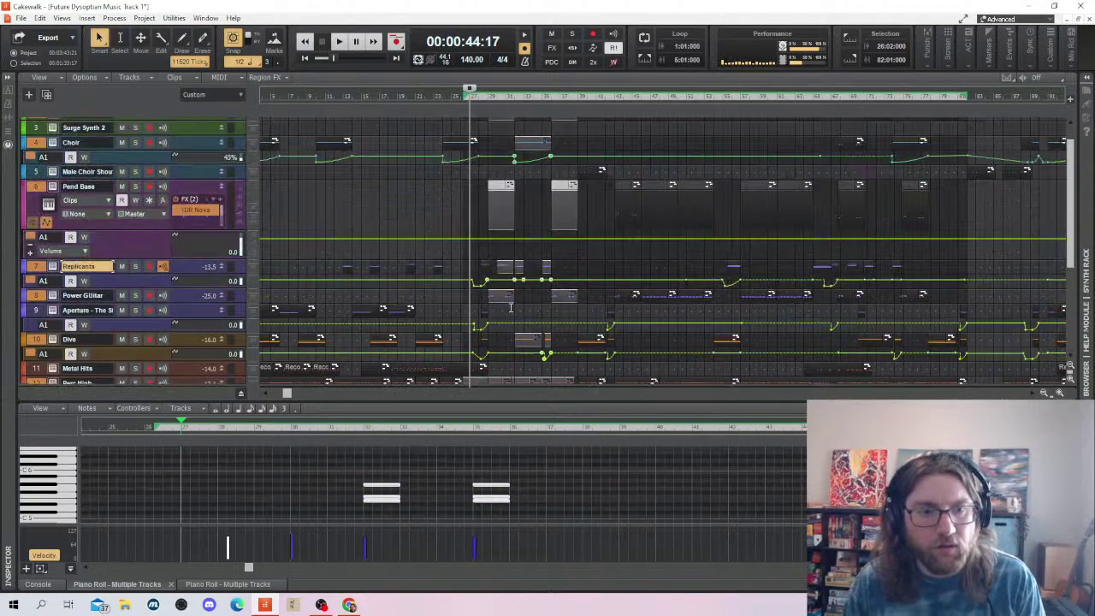
scroll(511, 308, up, 1)
scroll(513, 306, down, 5)
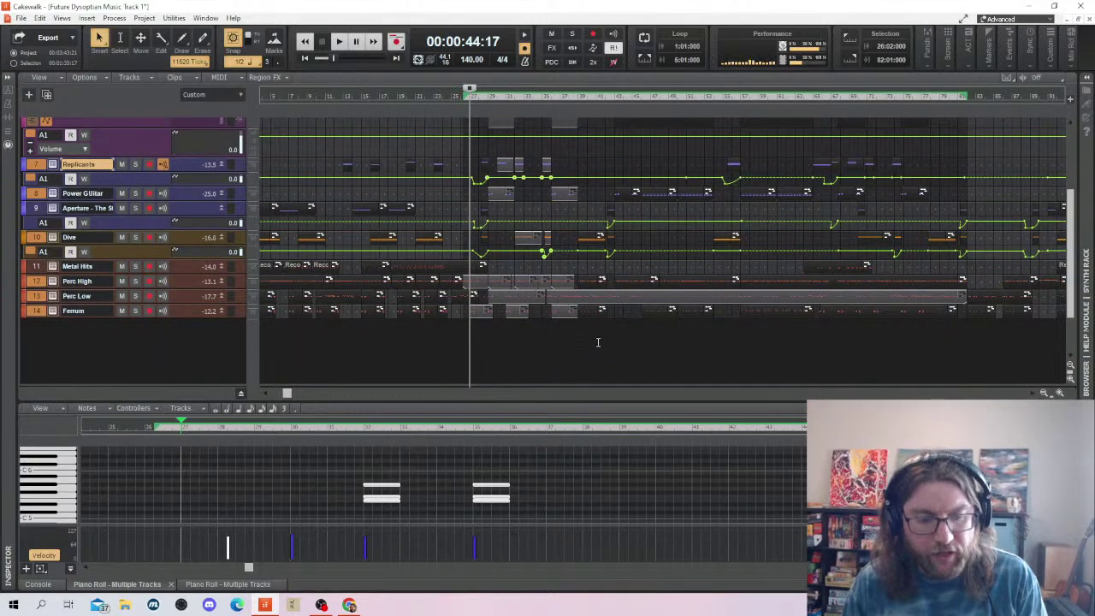
drag(288, 393, 697, 393)
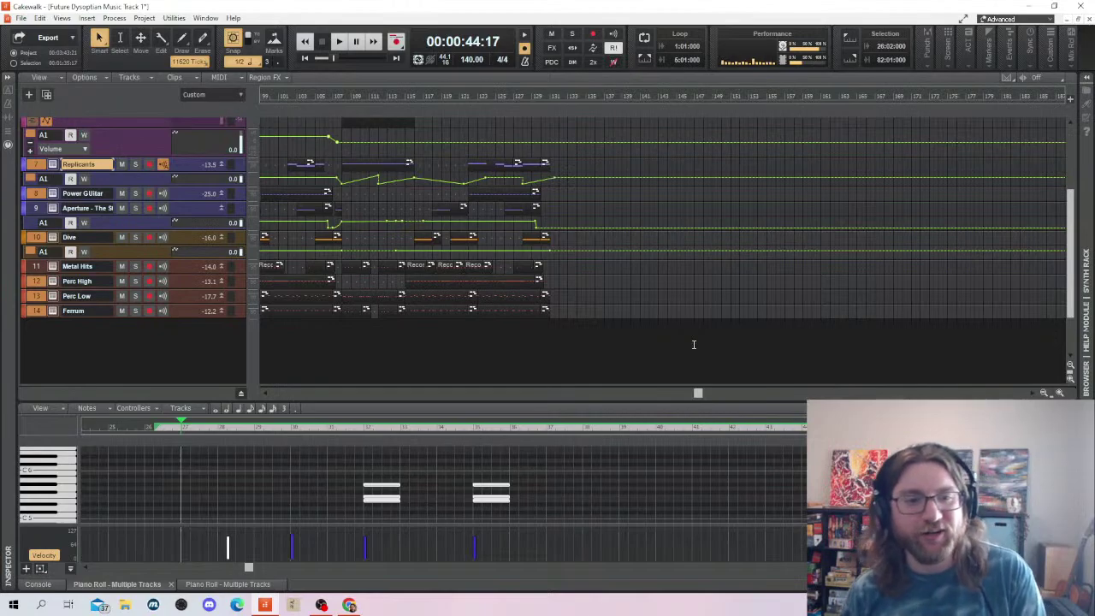
click(550, 279)
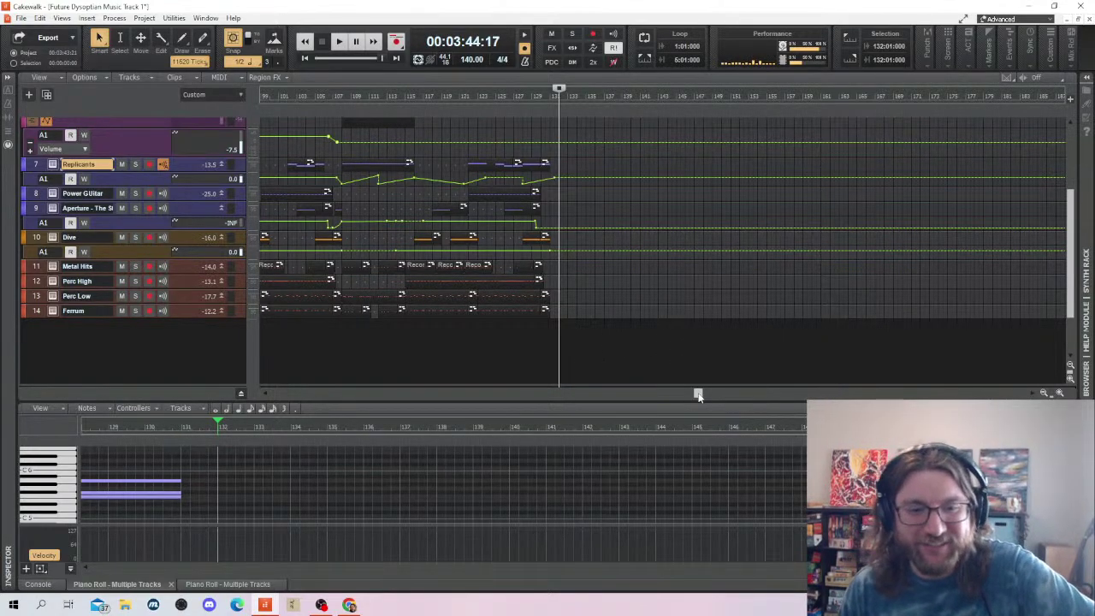
Select the clips from about measure 29 to 41 across all tracks for copying and place the playhead at measure 29
drag(699, 396, 598, 407)
drag(601, 407, 276, 413)
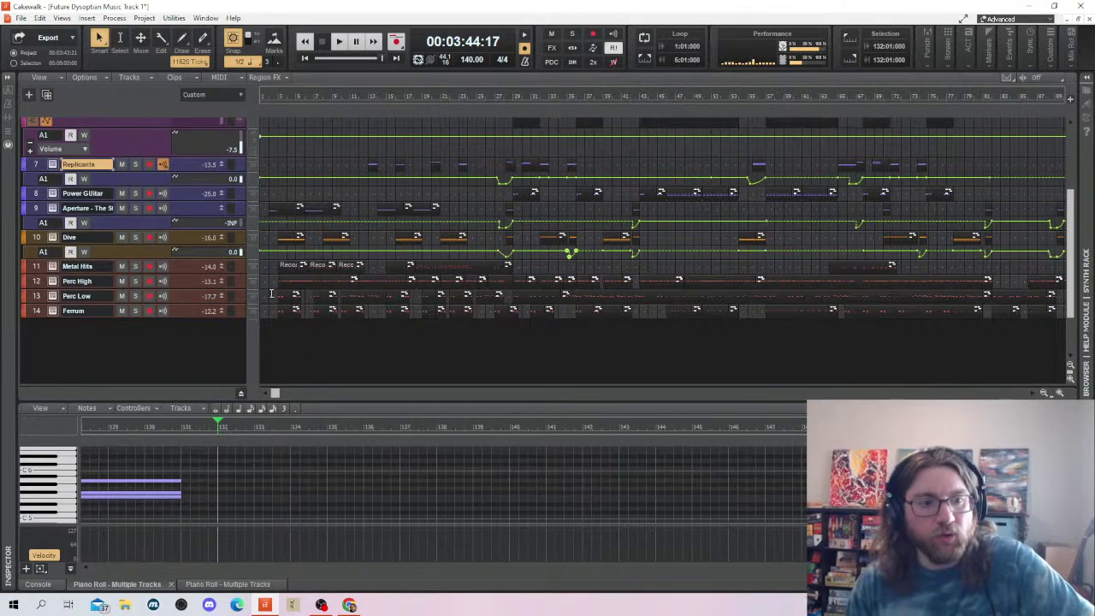
scroll(544, 321, up, 5)
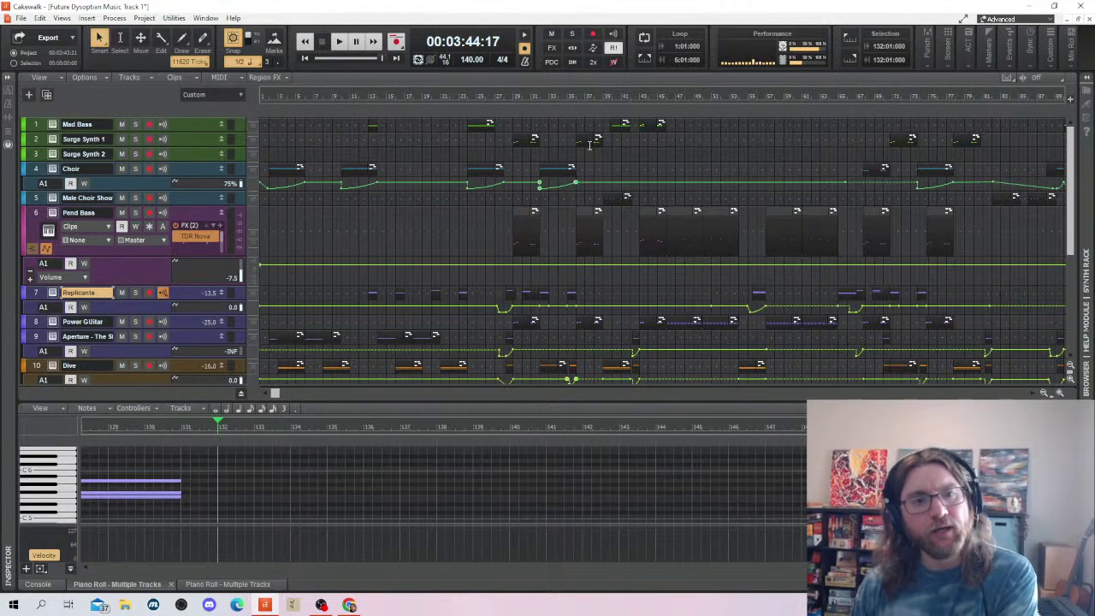
click(525, 137)
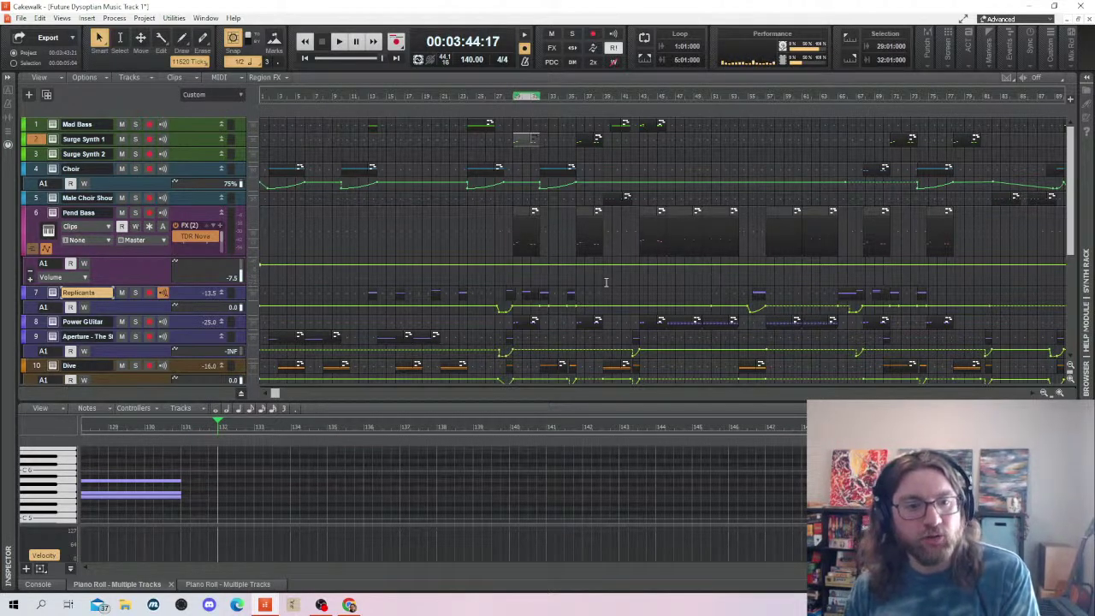
scroll(616, 295, down, 3)
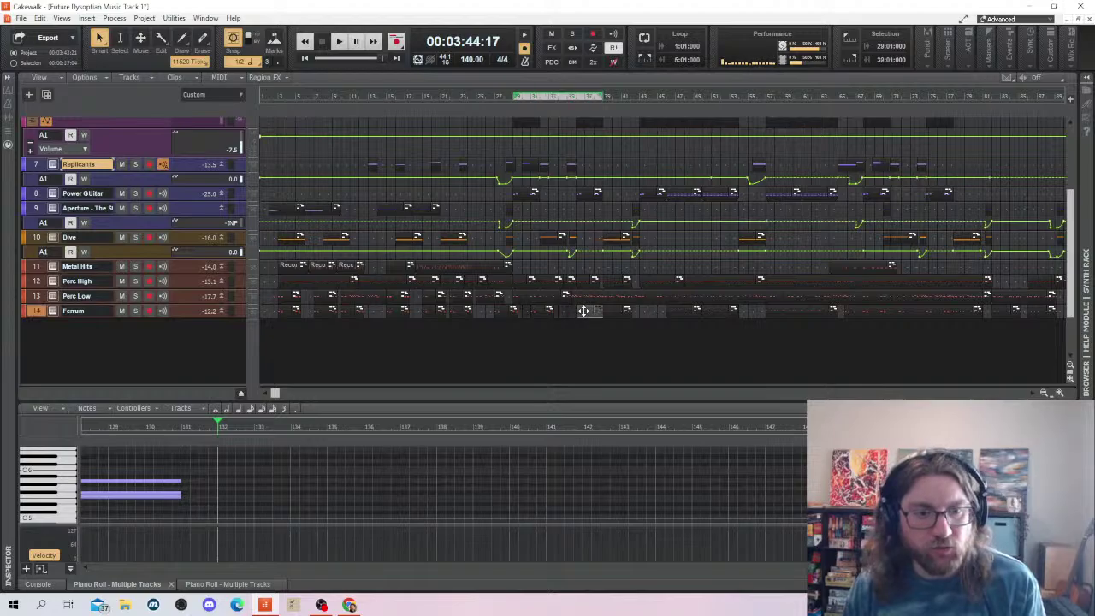
drag(588, 359, 519, 135)
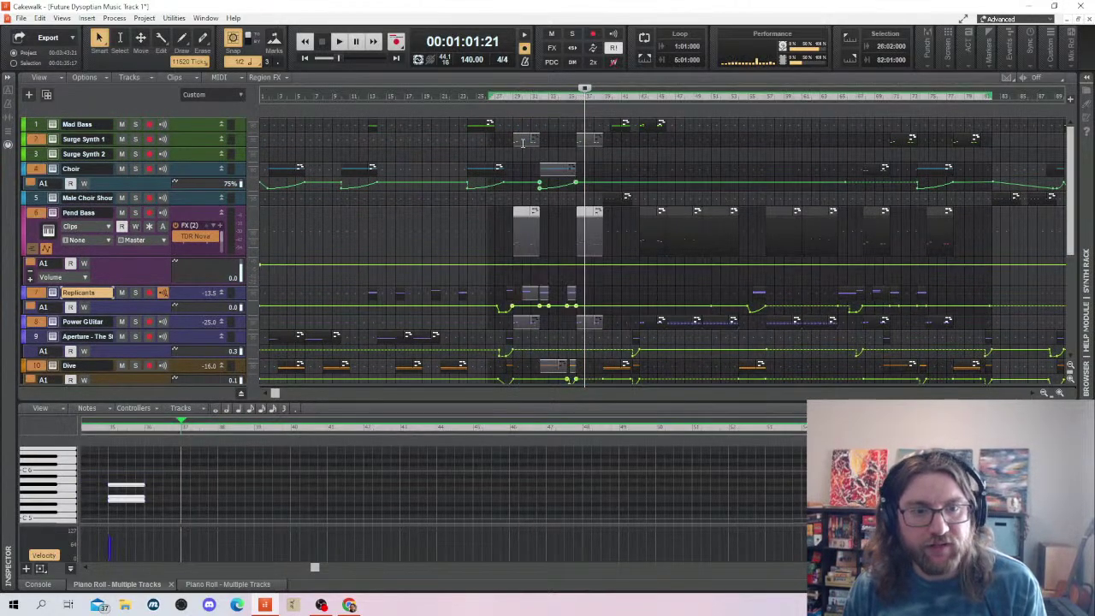
scroll(617, 301, down, 4)
drag(616, 301, 512, 124)
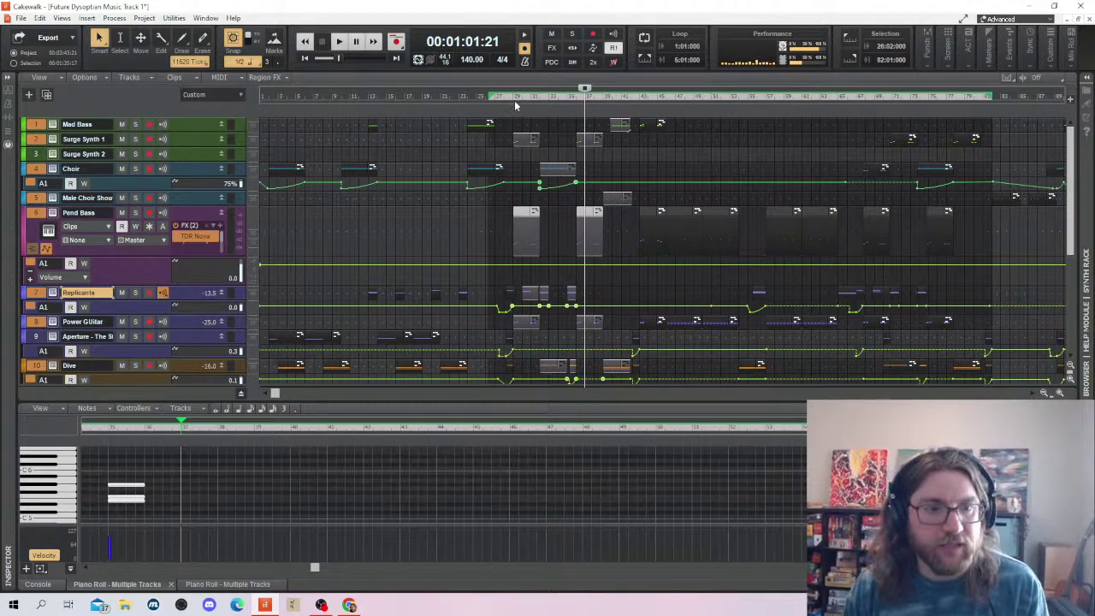
click(513, 97)
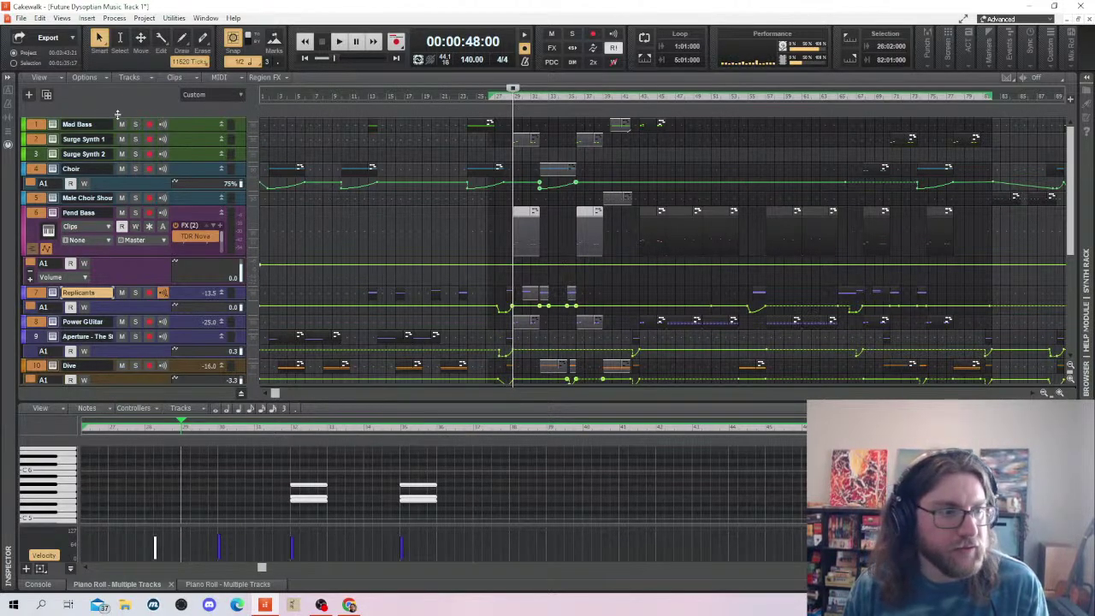
Make Surge Synth 1 the active track and paste the copied clips at measure 132
click(39, 139)
drag(279, 403, 659, 394)
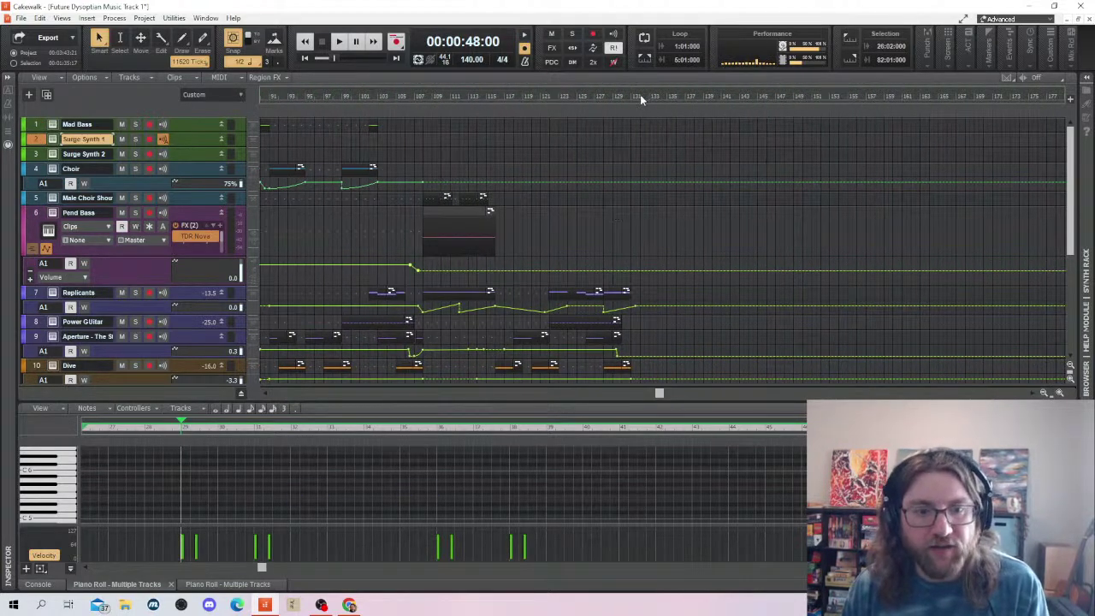
click(640, 94)
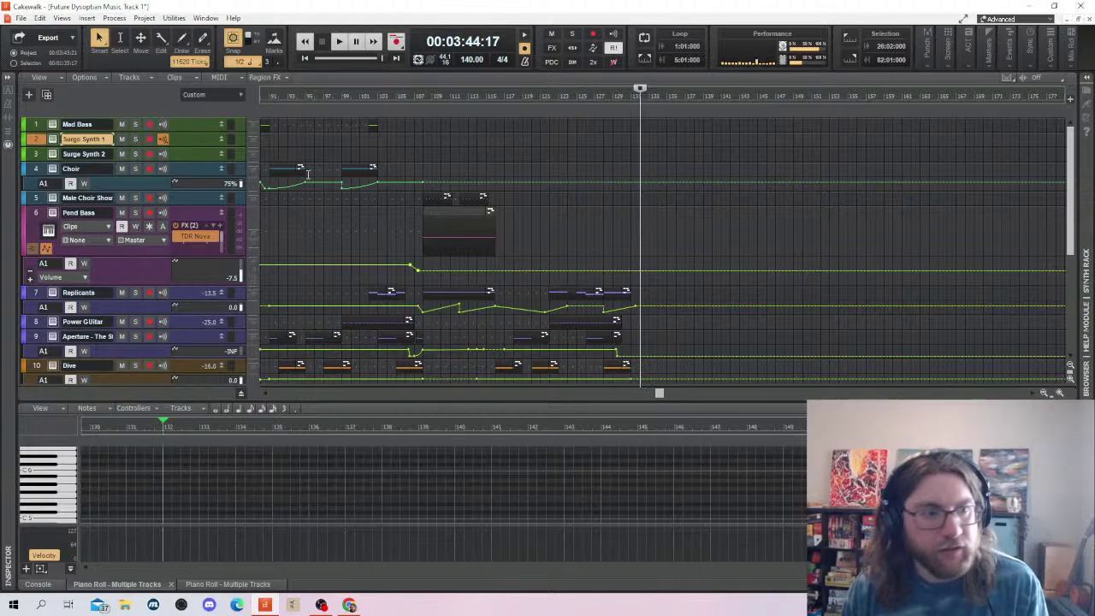
key(ctrl+v)
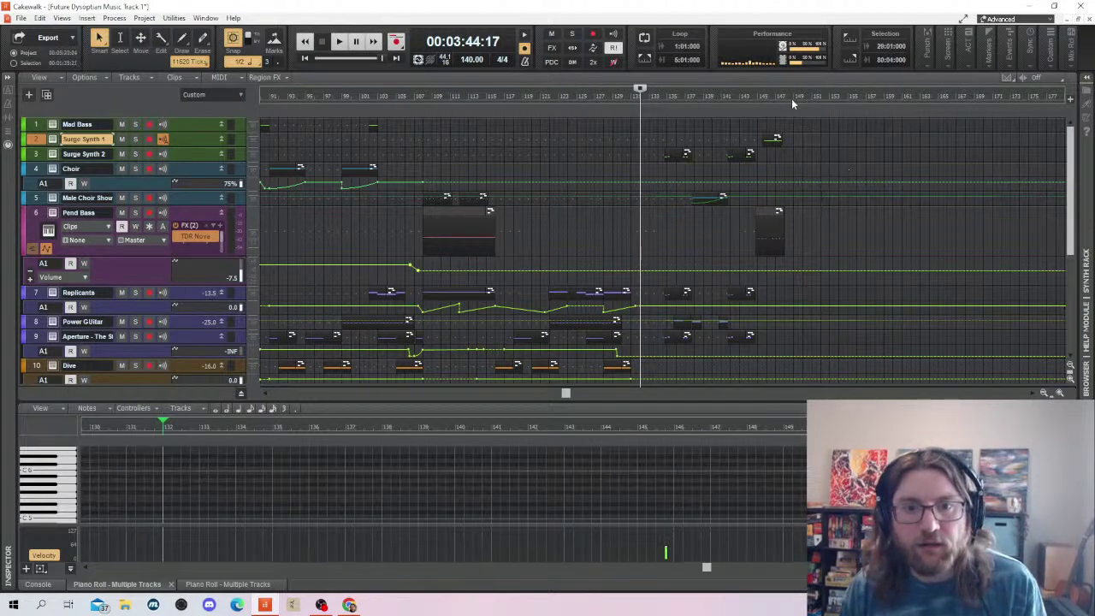
Delete the pasted clips beyond measure 144 on the Surge Synth 1, Pend Bass, Metal Hits and Perc Low tracks
click(794, 98)
click(785, 96)
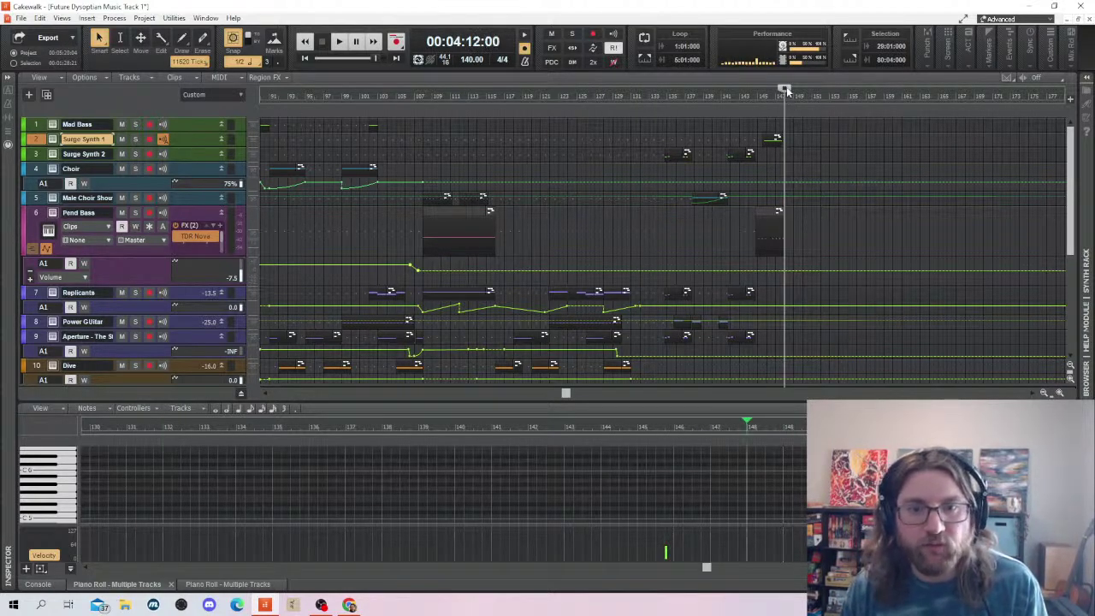
click(758, 94)
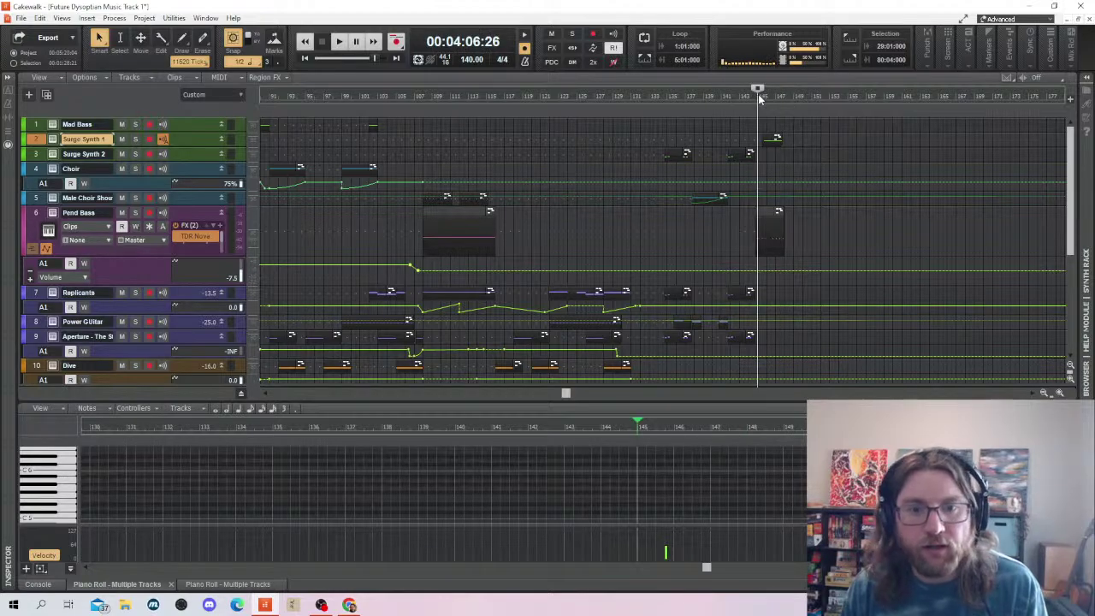
click(773, 139)
key(Delete)
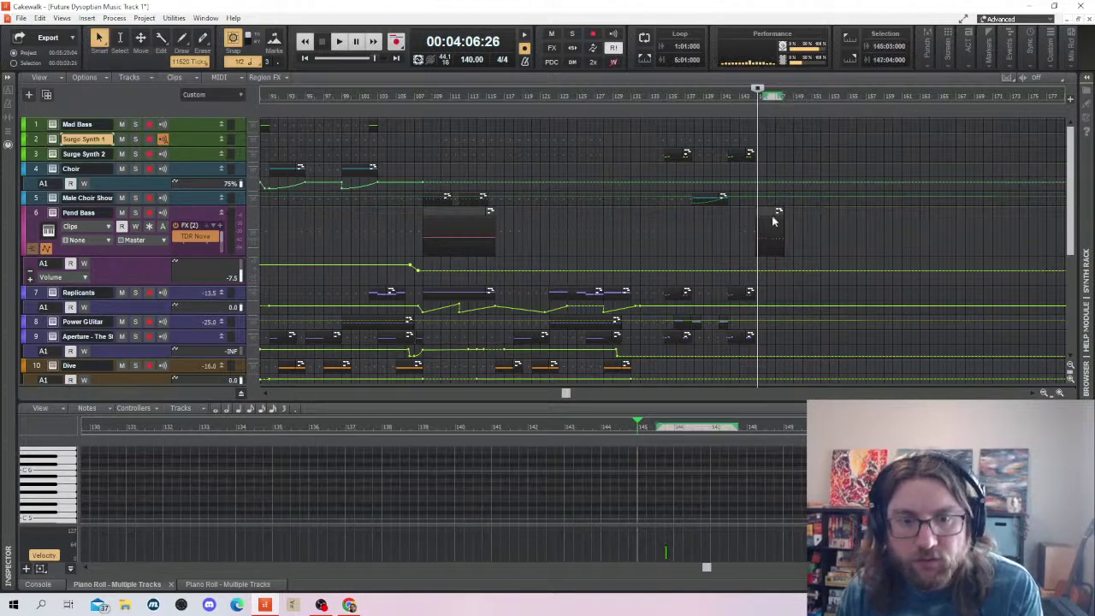
click(773, 221)
key(Delete)
scroll(773, 222, down, 4)
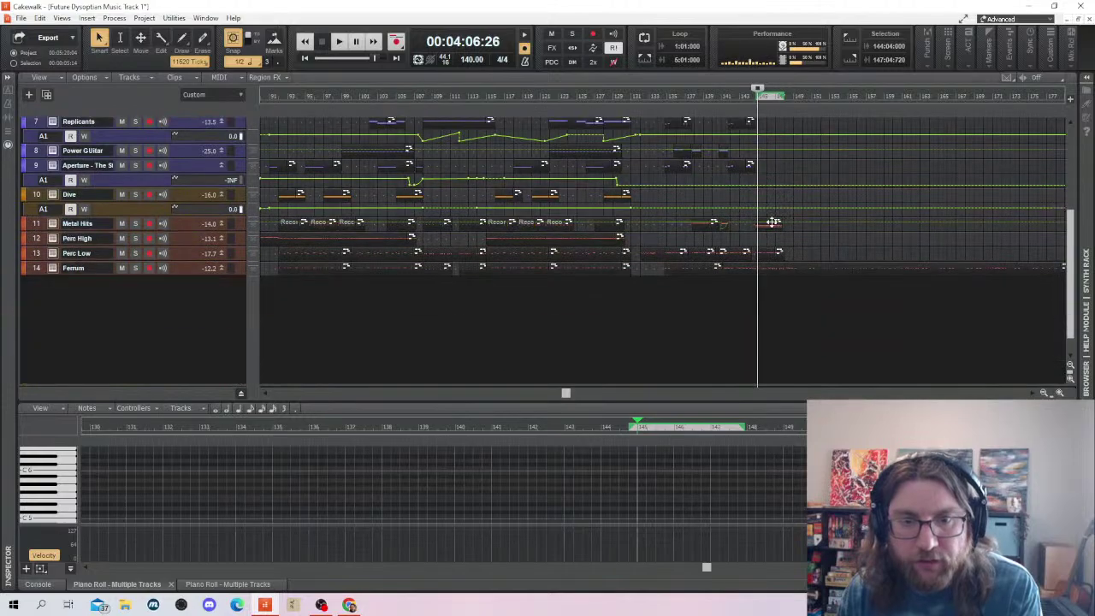
click(767, 221)
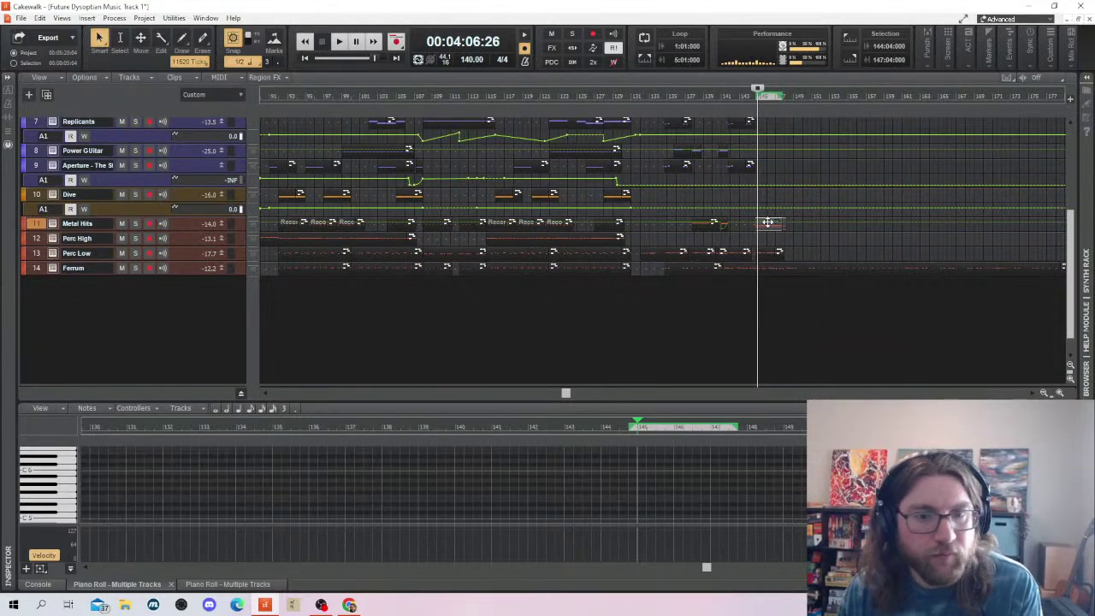
key(Delete)
click(772, 251)
key(Delete)
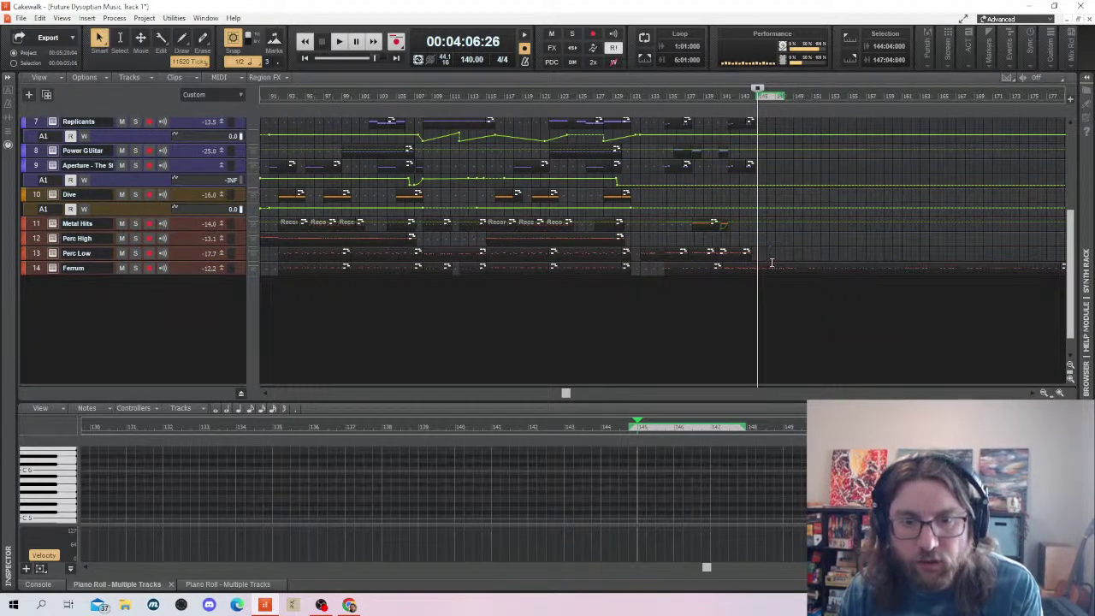
Split the long Ferrum clip at measure 144 beat 3 and delete the part beyond the split
click(771, 262)
click(765, 262)
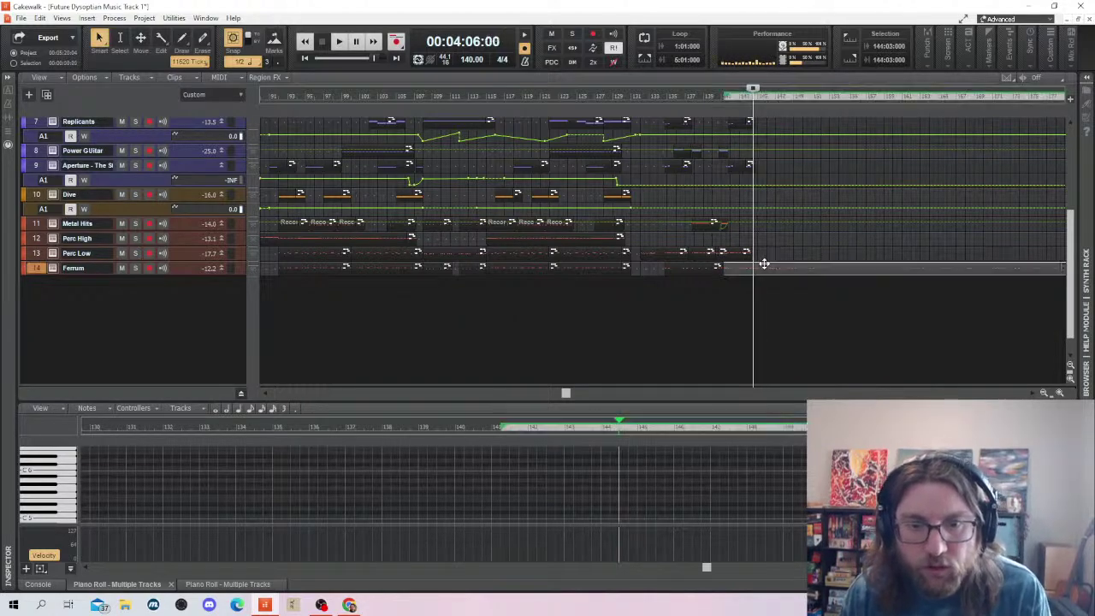
click(765, 264)
click(785, 263)
scroll(784, 264, up, 1)
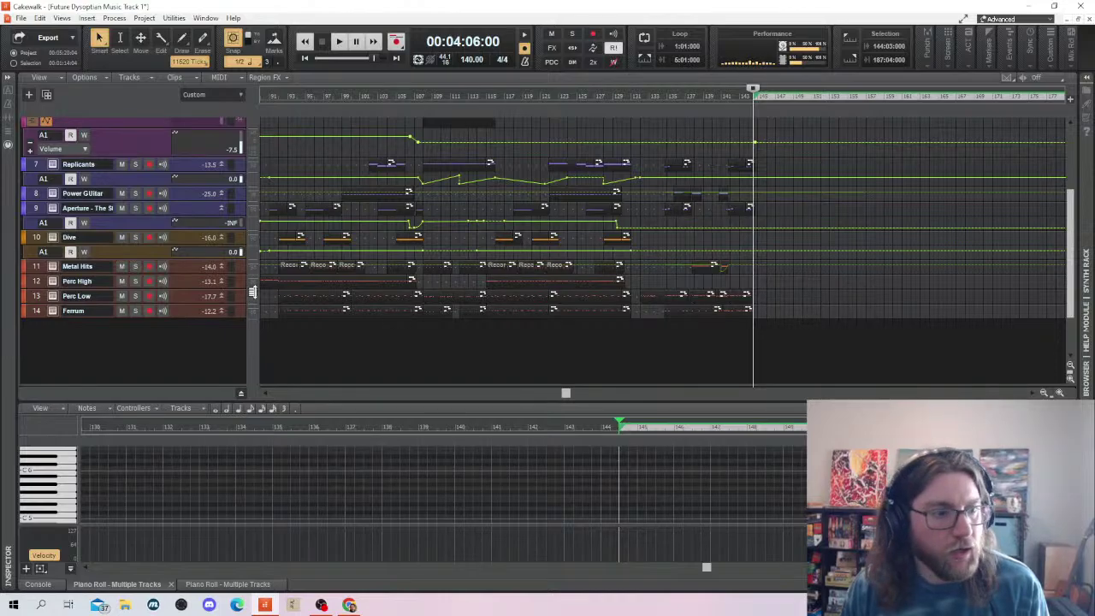
Add two low notes in measure 144 of the Perc Low track and play back from measure 143
click(56, 295)
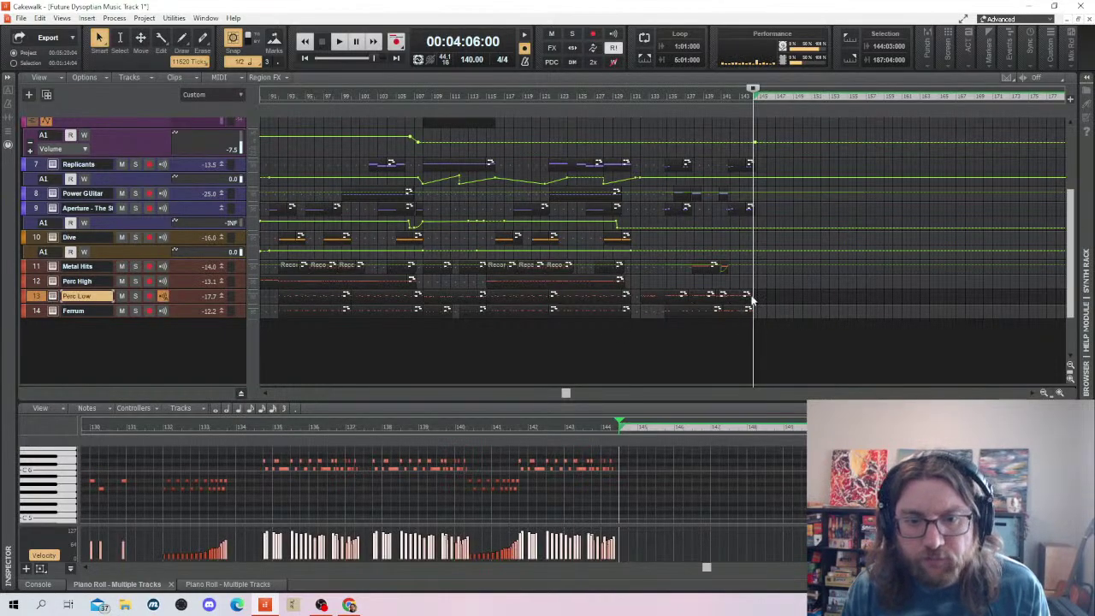
scroll(631, 483, up, 2)
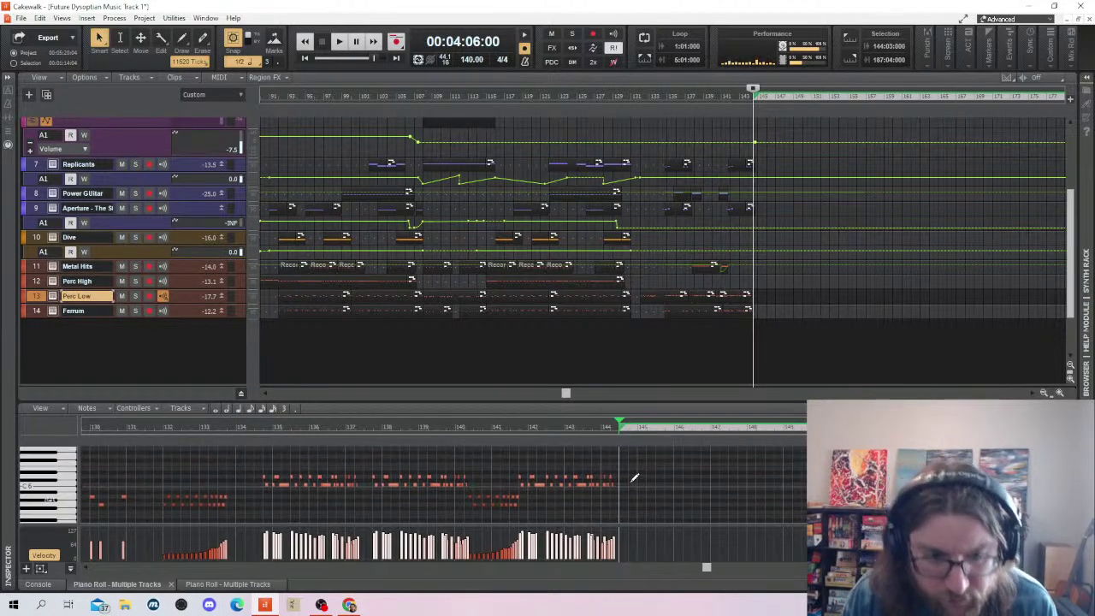
click(630, 485)
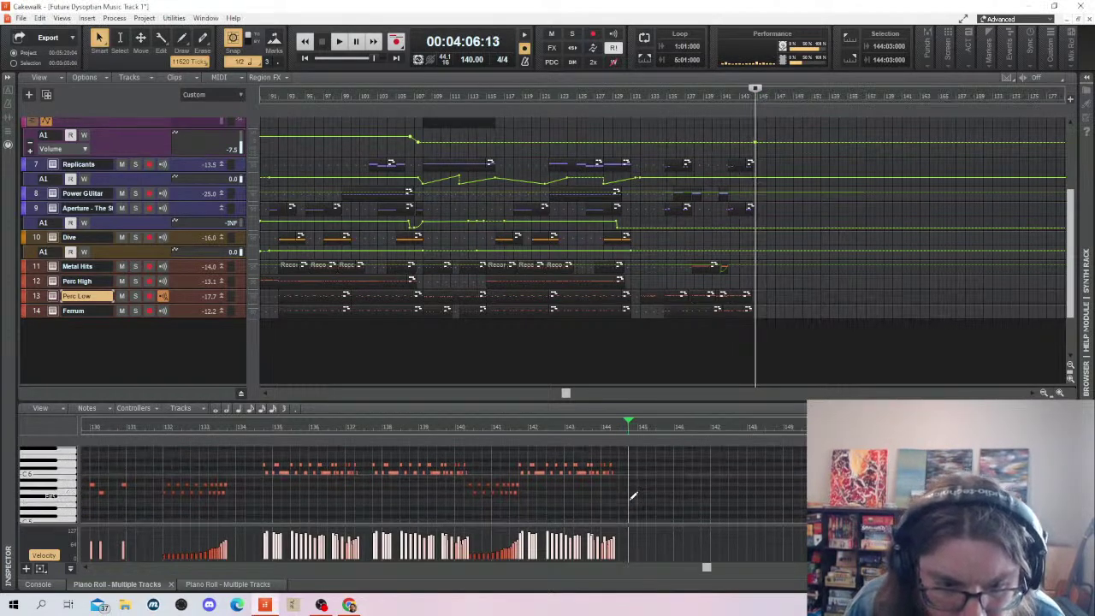
drag(624, 514, 632, 513)
scroll(633, 496, up, 1)
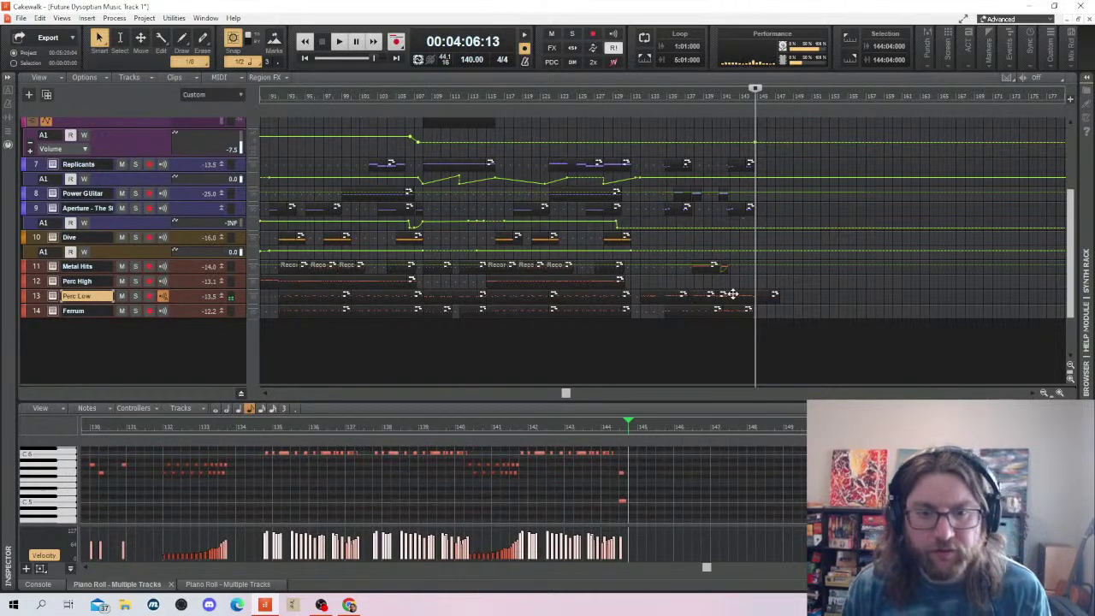
click(741, 298)
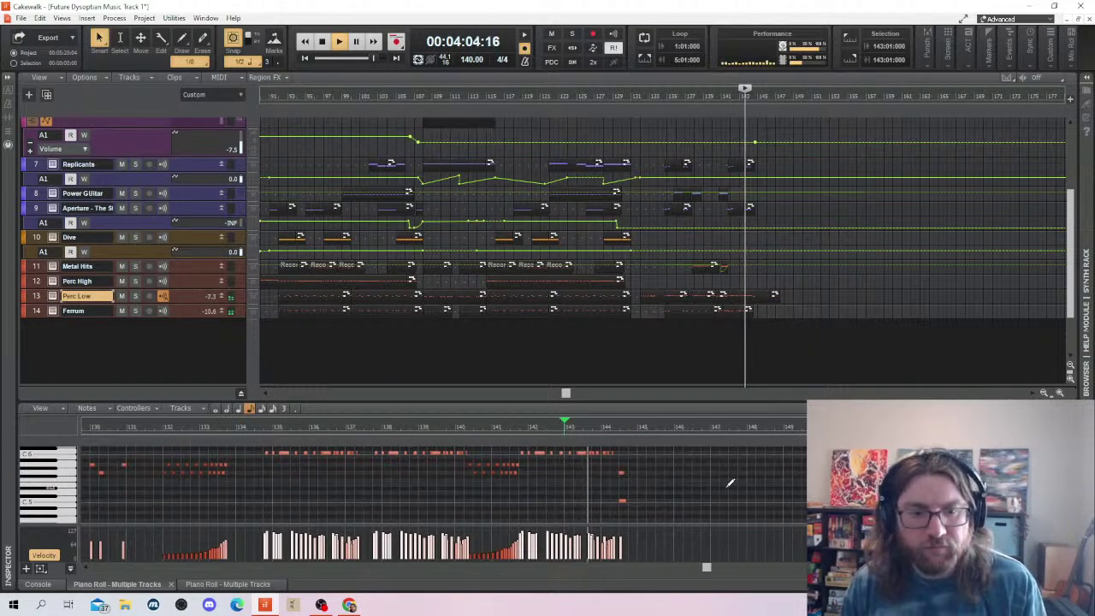
scroll(694, 484, up, 1)
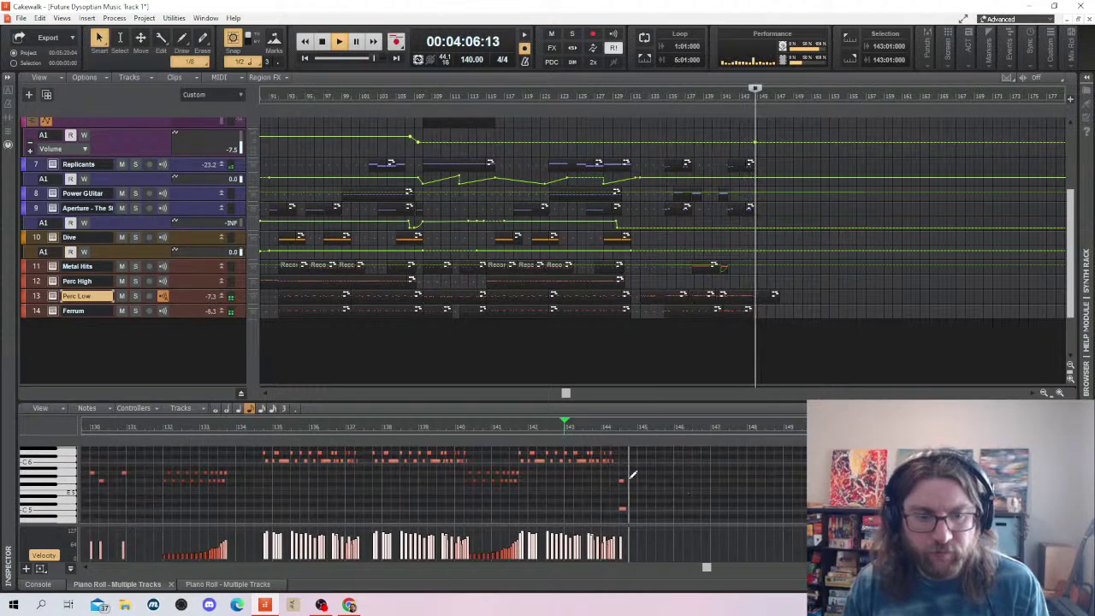
scroll(587, 482, up, 2)
Move the last Perc Low clip, starting near measure 141, up to the Perc High track and check the surrounding pasted parts
click(745, 291)
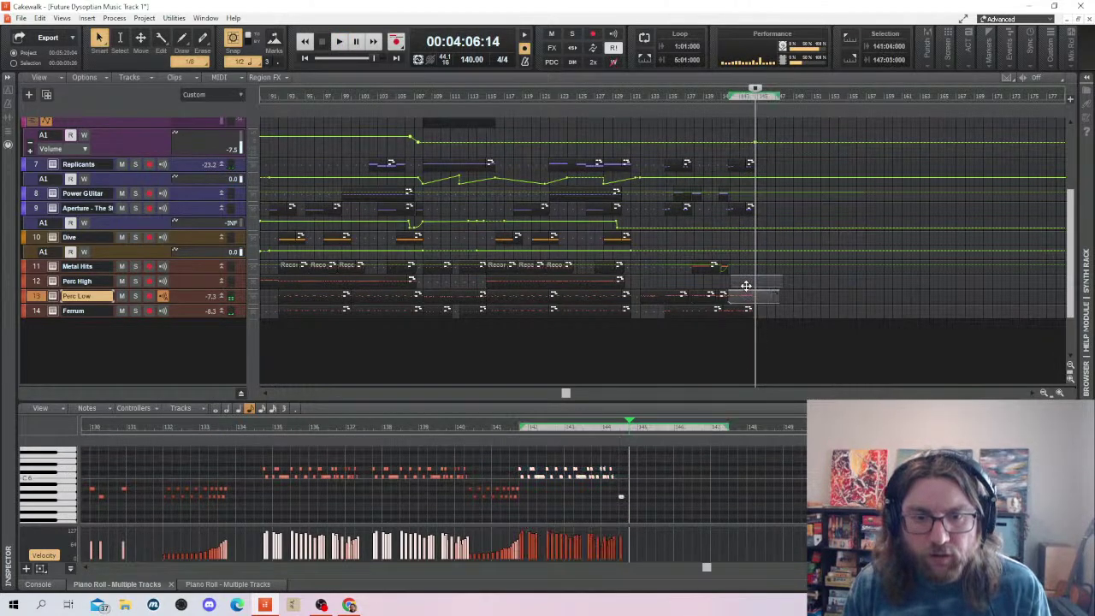
drag(745, 285, 742, 285)
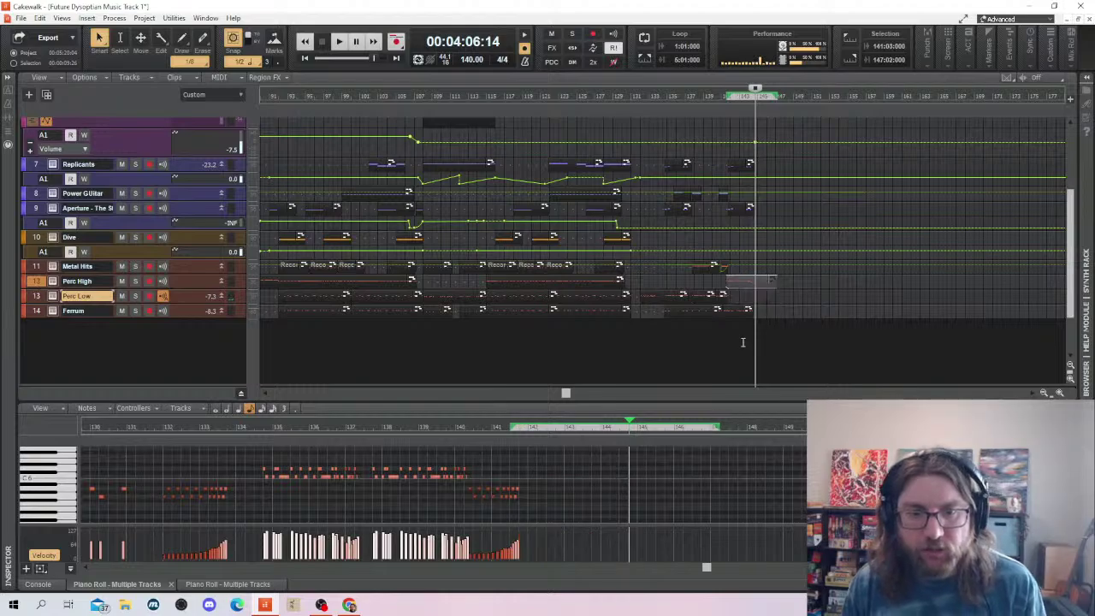
scroll(735, 339, up, 6)
click(600, 336)
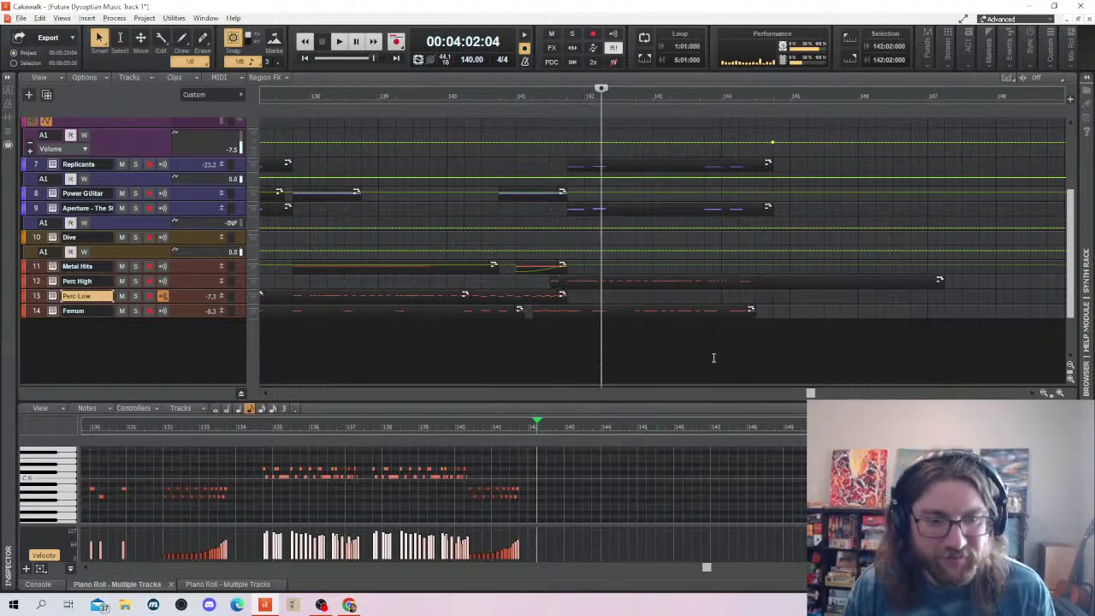
drag(821, 395, 780, 394)
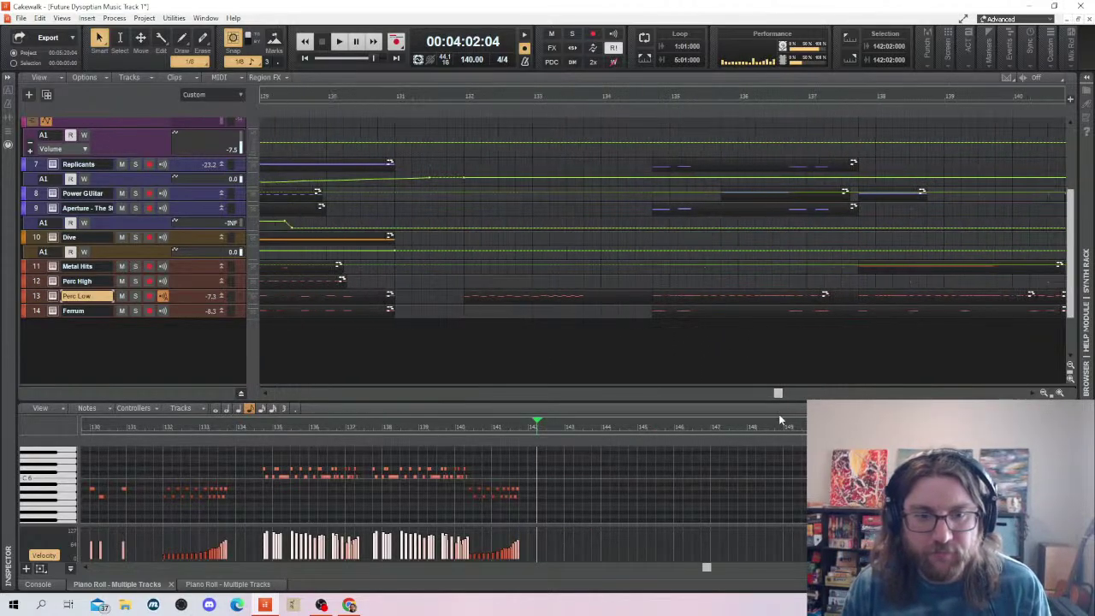
Undo the clip move, the note and clip edits, and the paste made after measure 131
key(ctrl+v)
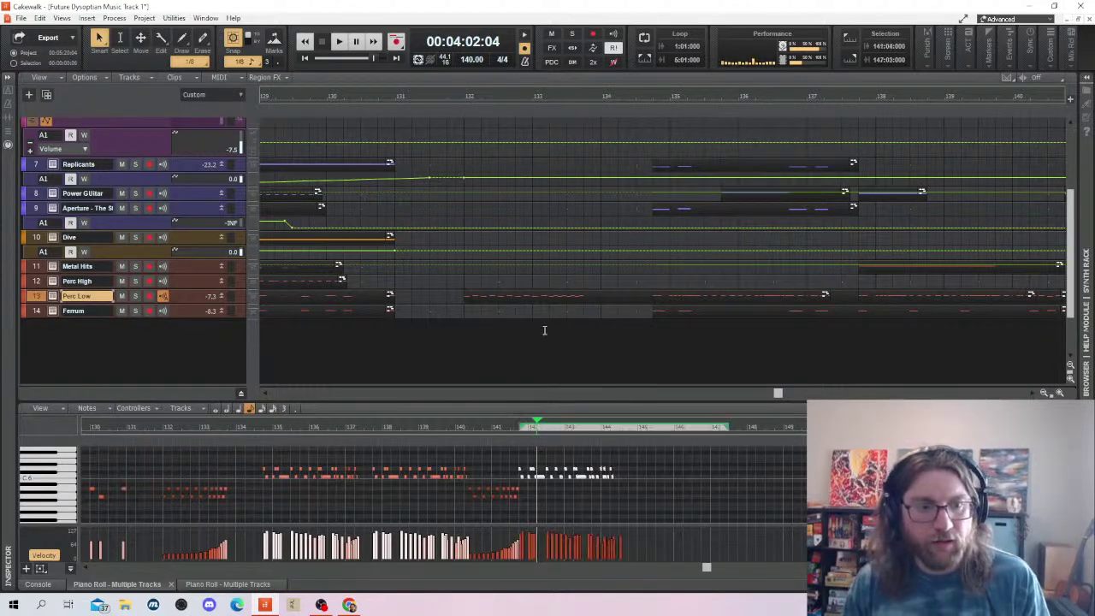
key(ctrl+v)
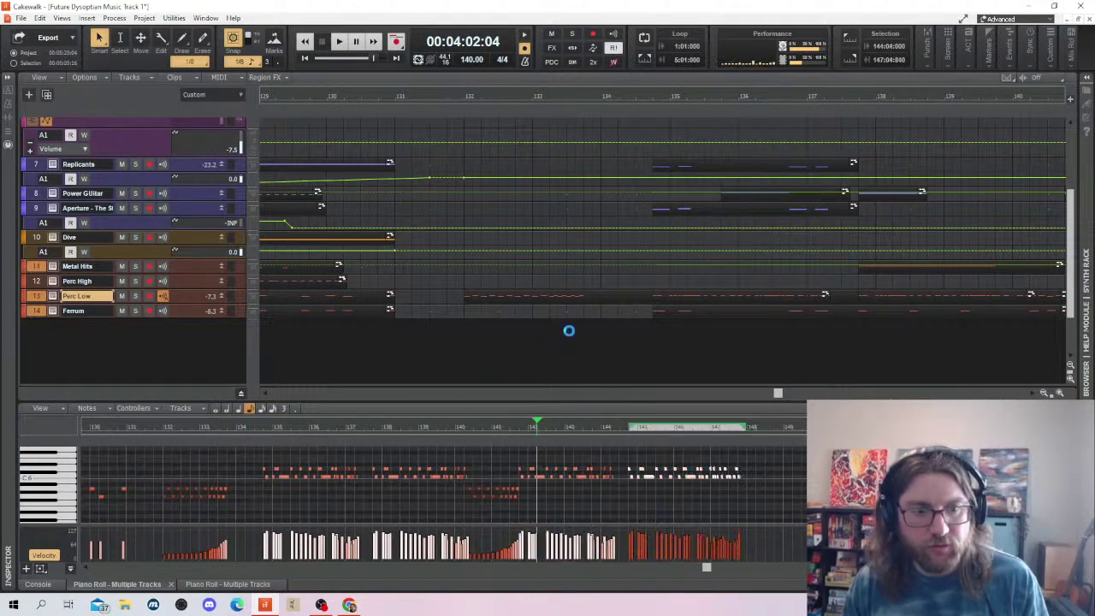
key(ctrl+z)
key(ctrl+z)
key(ctrl+z)
key(ctrl+z)
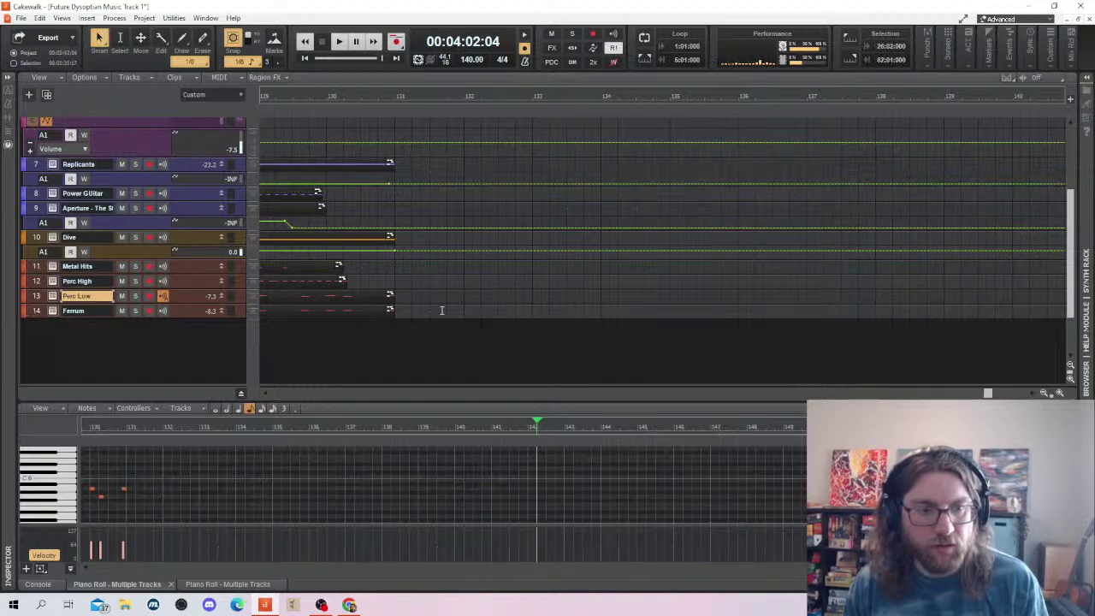
Undo one more change and place the playback position just before measure 132
click(446, 273)
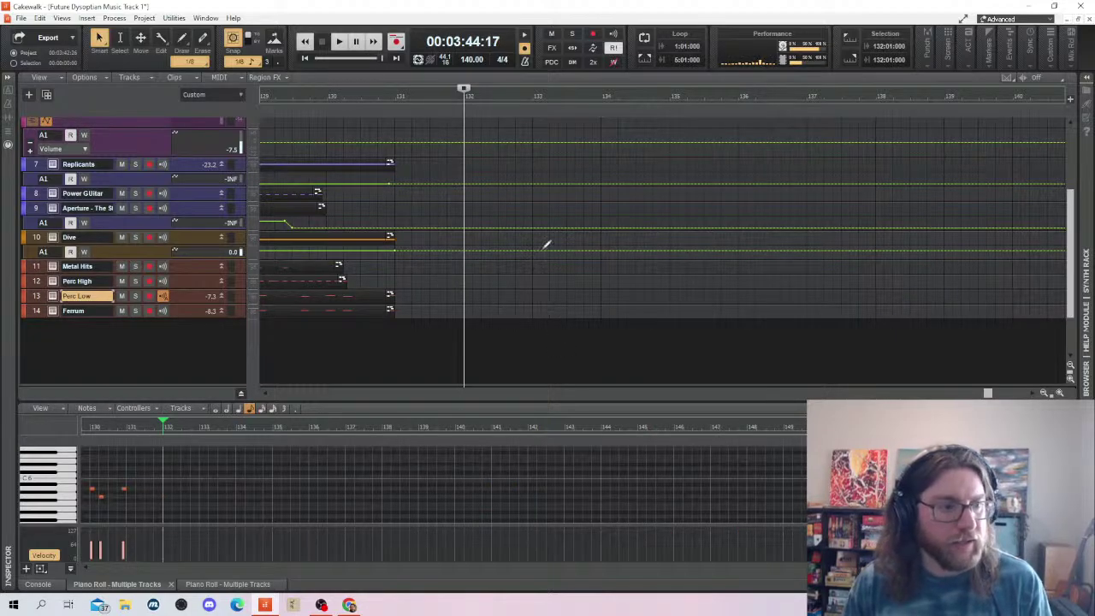
scroll(565, 227, up, 3)
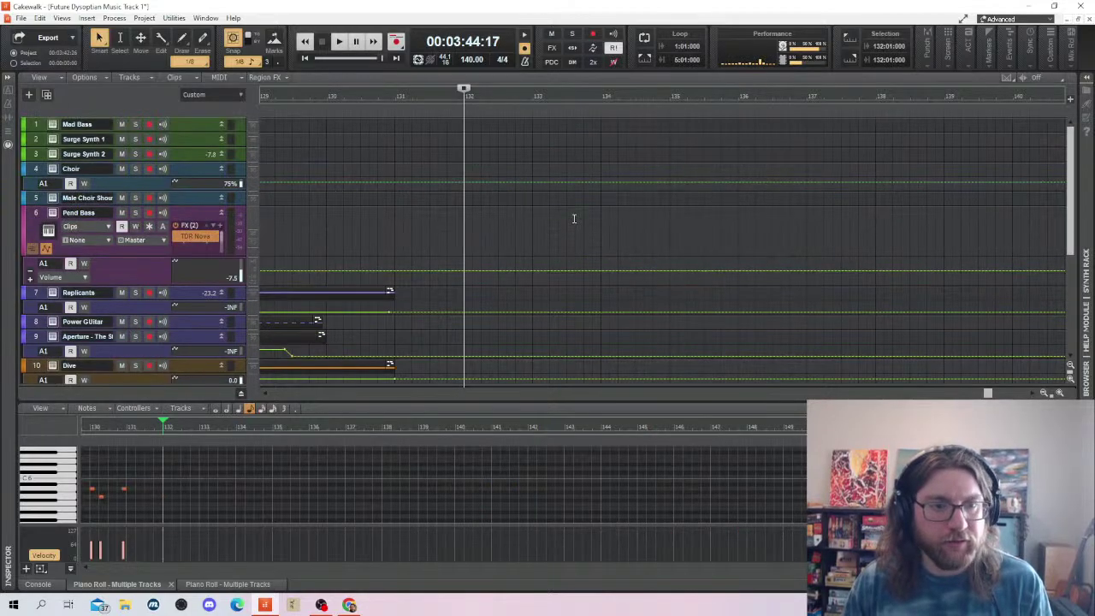
key(ctrl+z)
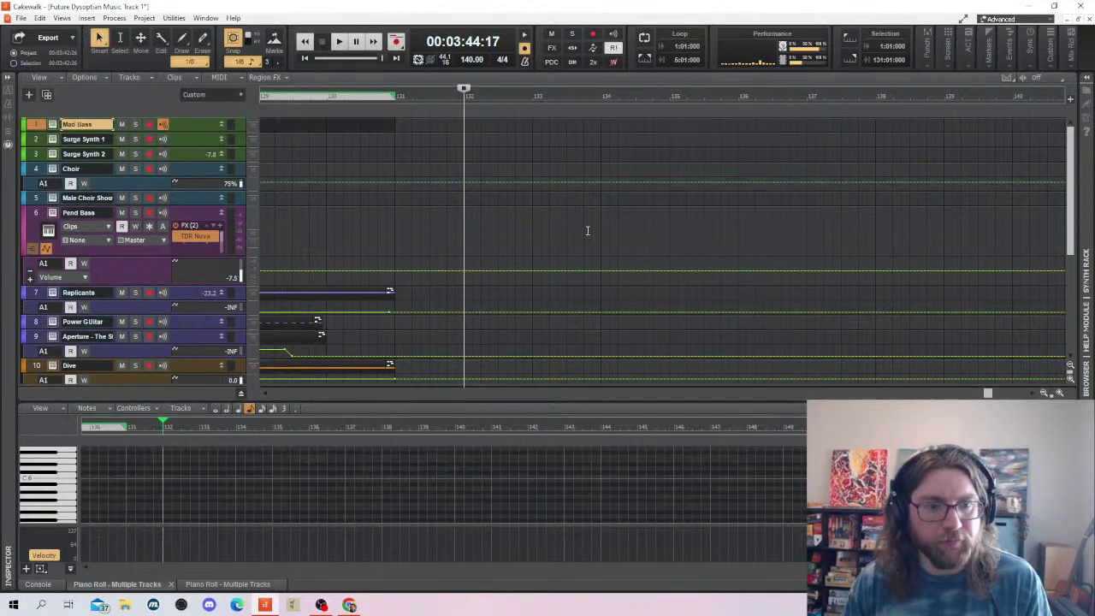
click(455, 197)
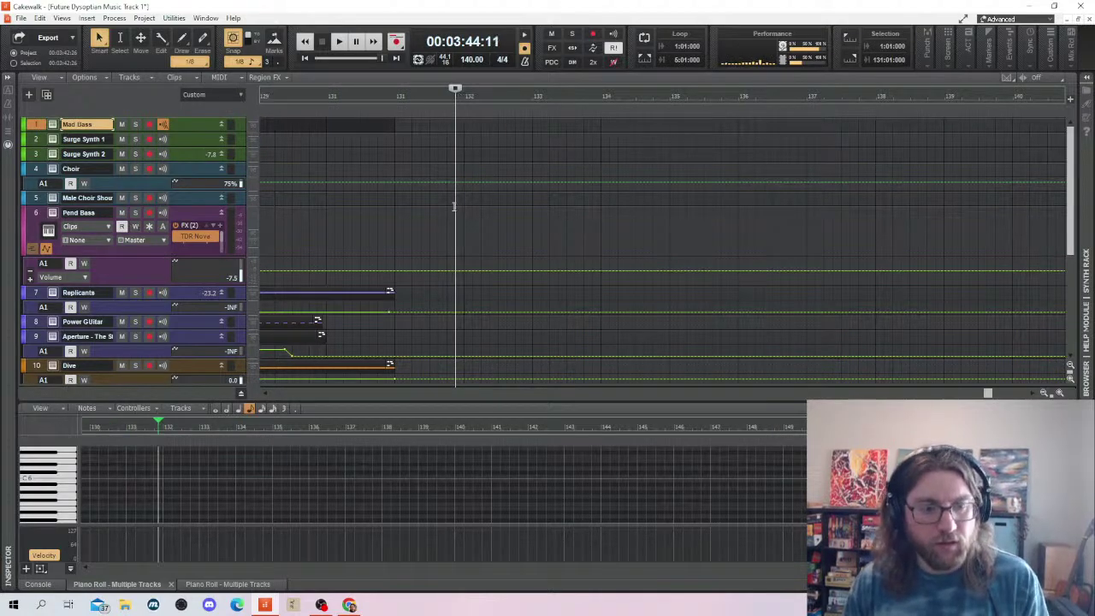
Try to select measures 29 to 37 across all tracks
scroll(467, 180, down, 3)
drag(828, 393, 280, 393)
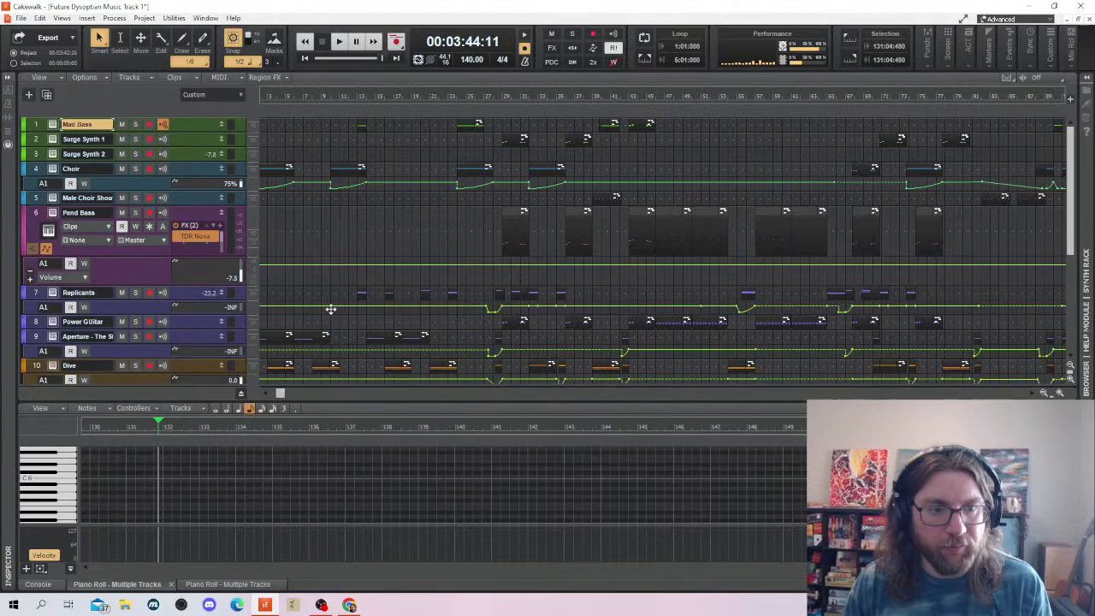
click(592, 119)
key(ctrl+a)
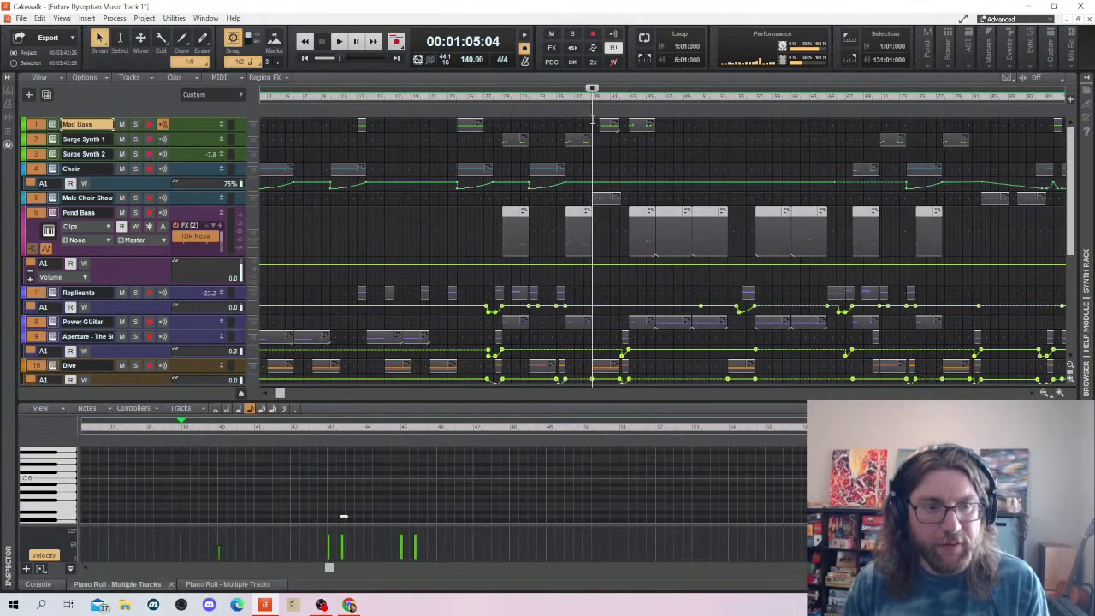
click(576, 120)
drag(501, 115, 571, 262)
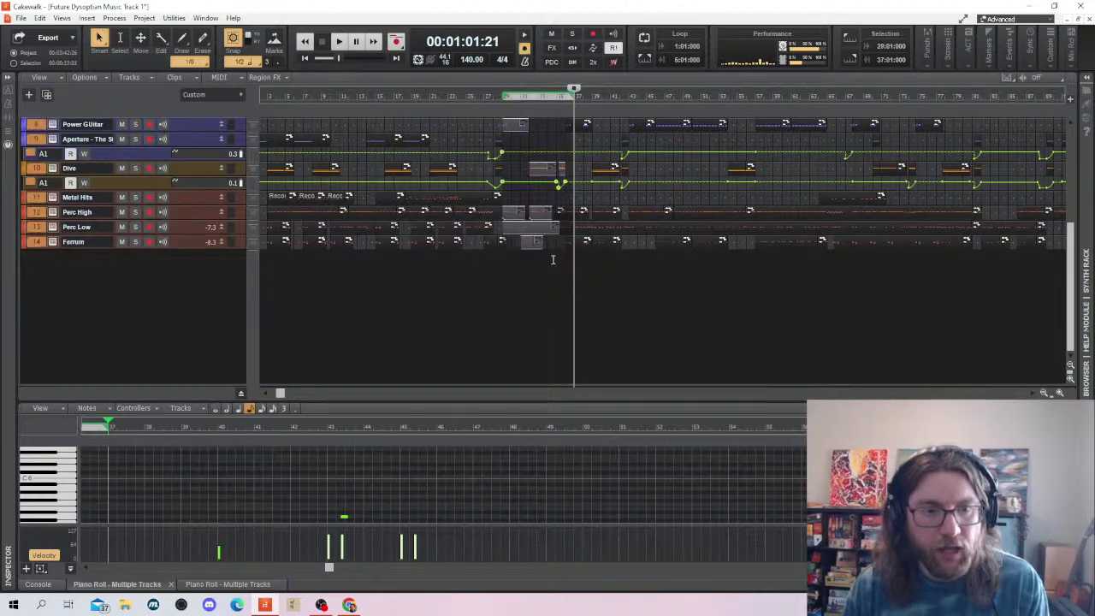
scroll(573, 243, up, 3)
scroll(573, 243, up, 4)
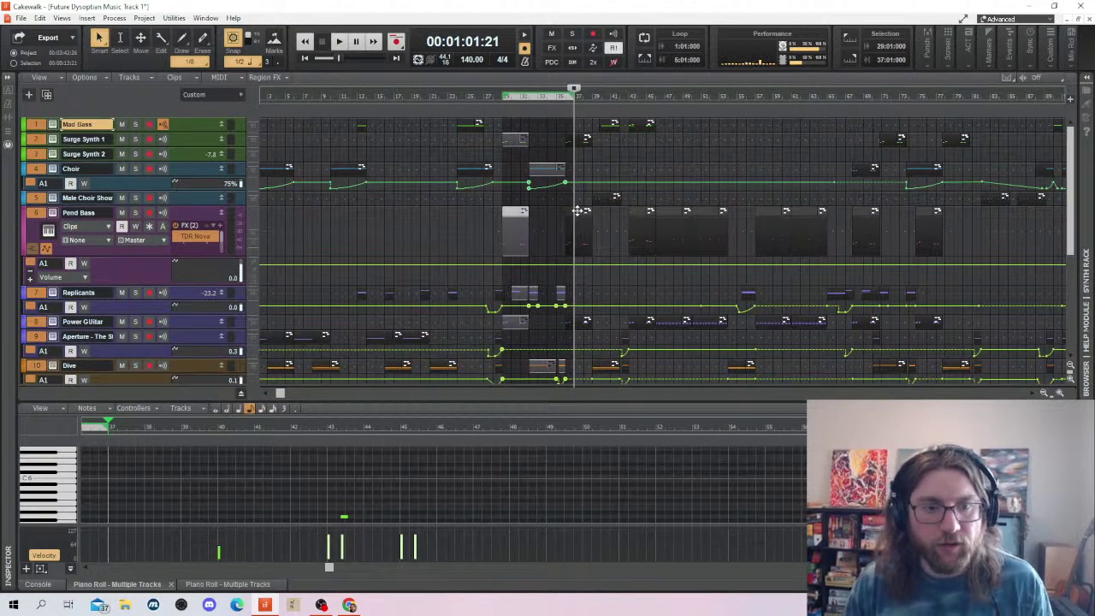
click(544, 261)
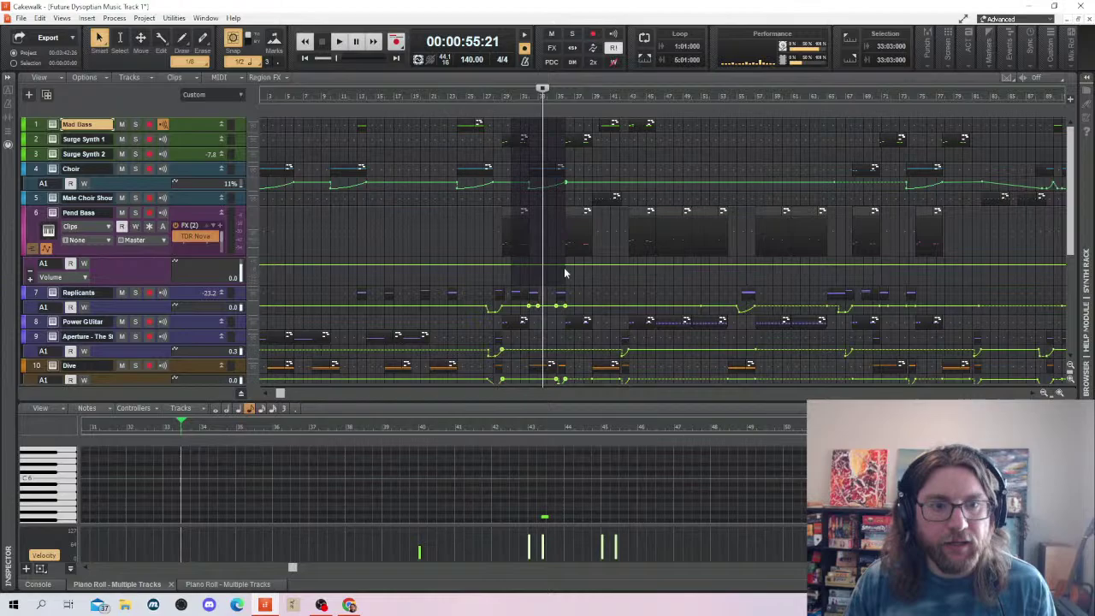
scroll(574, 265, down, 7)
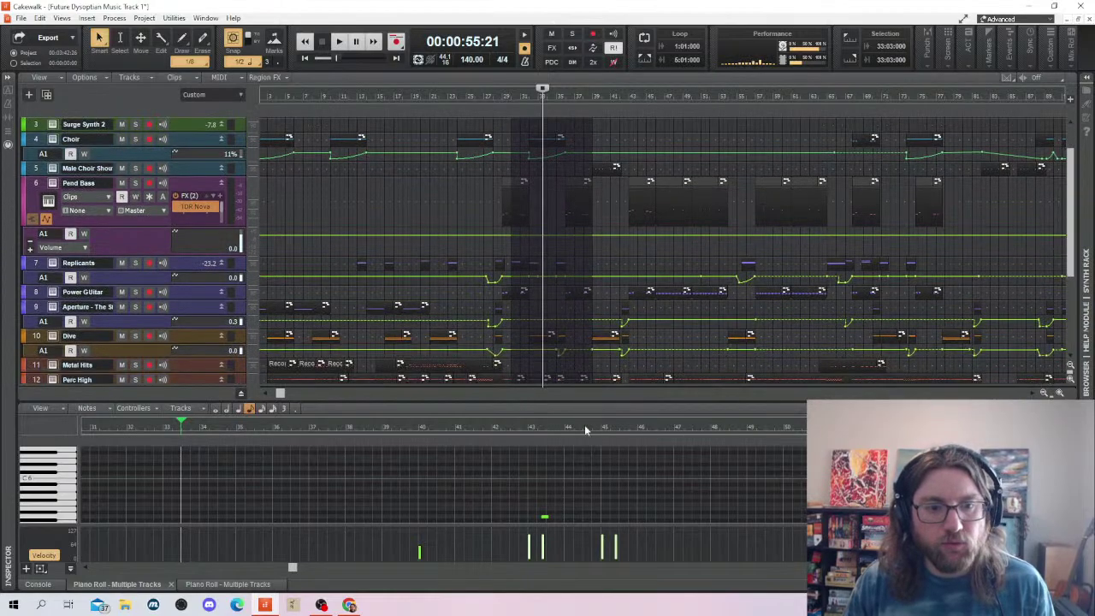
drag(512, 239, 580, 260)
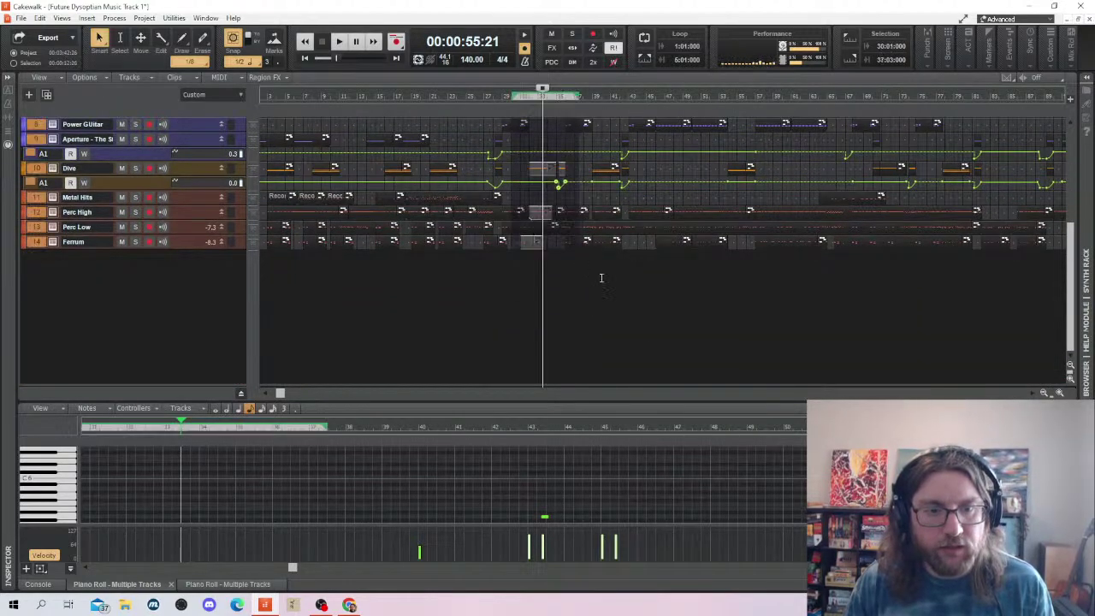
scroll(587, 252, up, 7)
click(594, 243)
scroll(592, 257, down, 7)
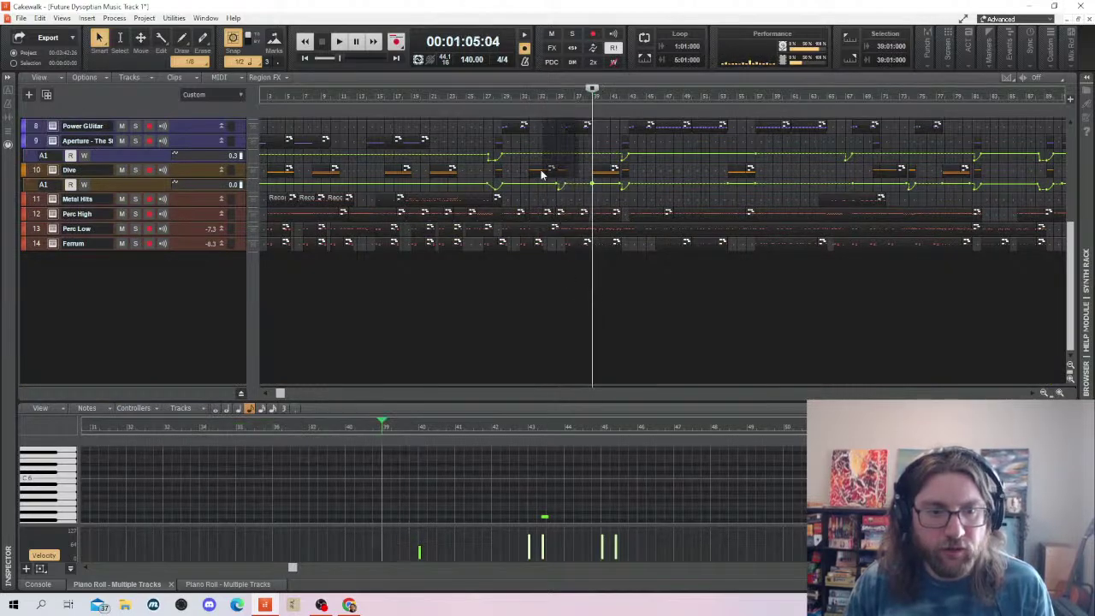
mouse_move(573, 274)
mouse_down()
mouse_move(557, 261)
mouse_move(524, 264)
mouse_up()
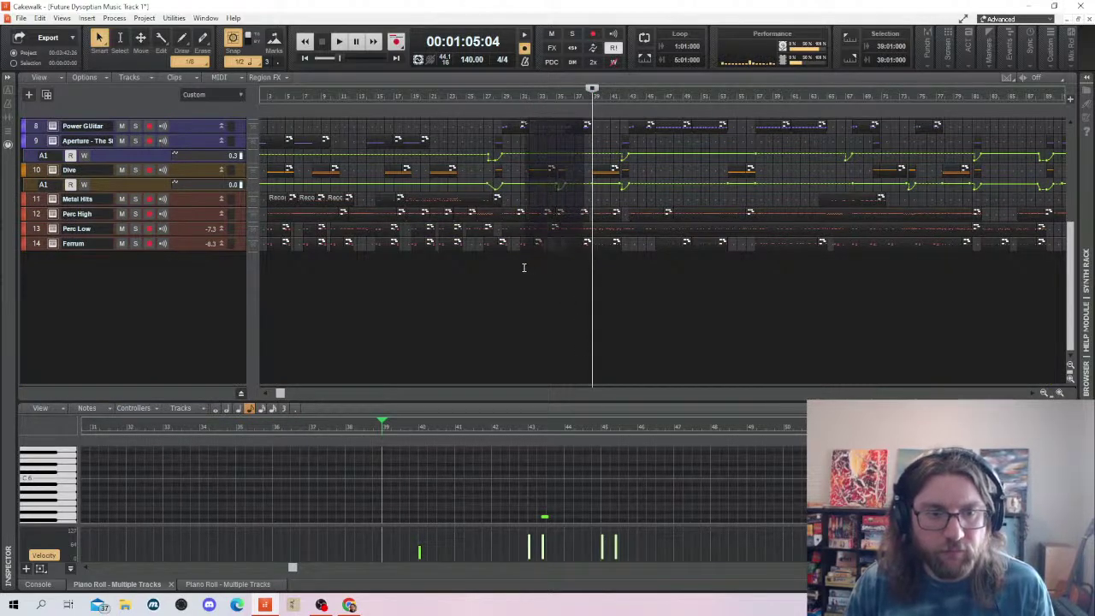
scroll(565, 276, up, 3)
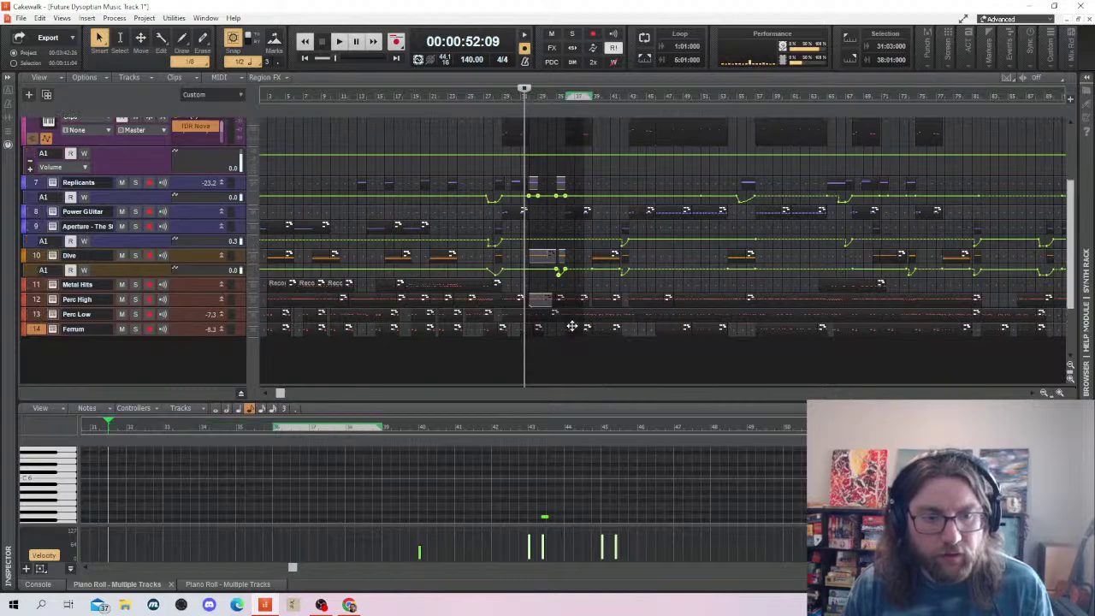
Select and copy the clips and automation in measures 29 to 39, from Surge Synth 1 down to Ferrum
click(570, 325)
scroll(510, 214, up, 3)
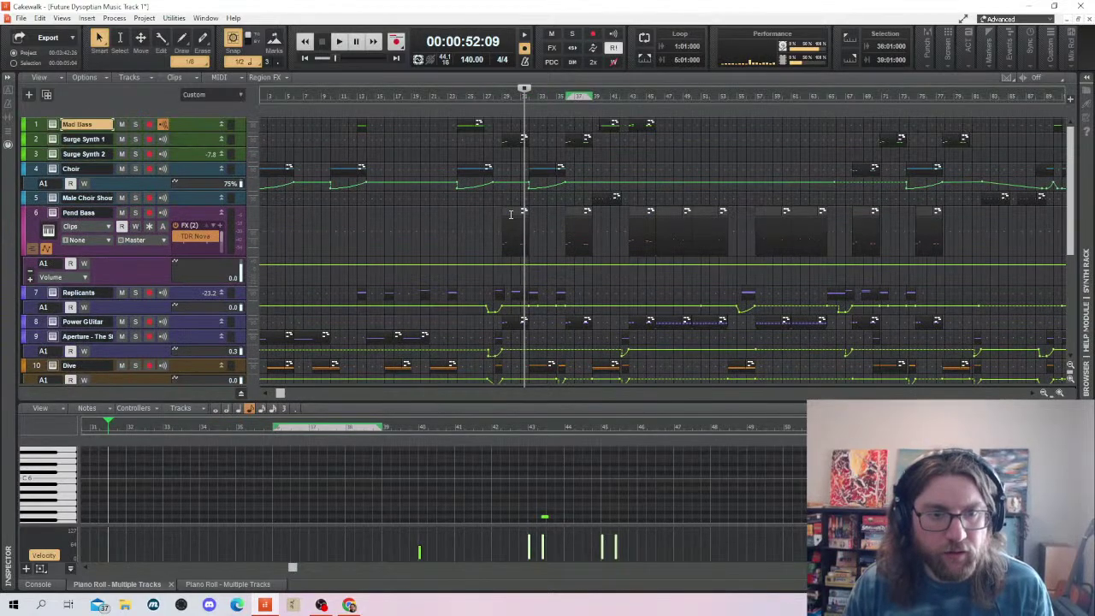
shift+click(514, 137)
scroll(559, 200, down, 5)
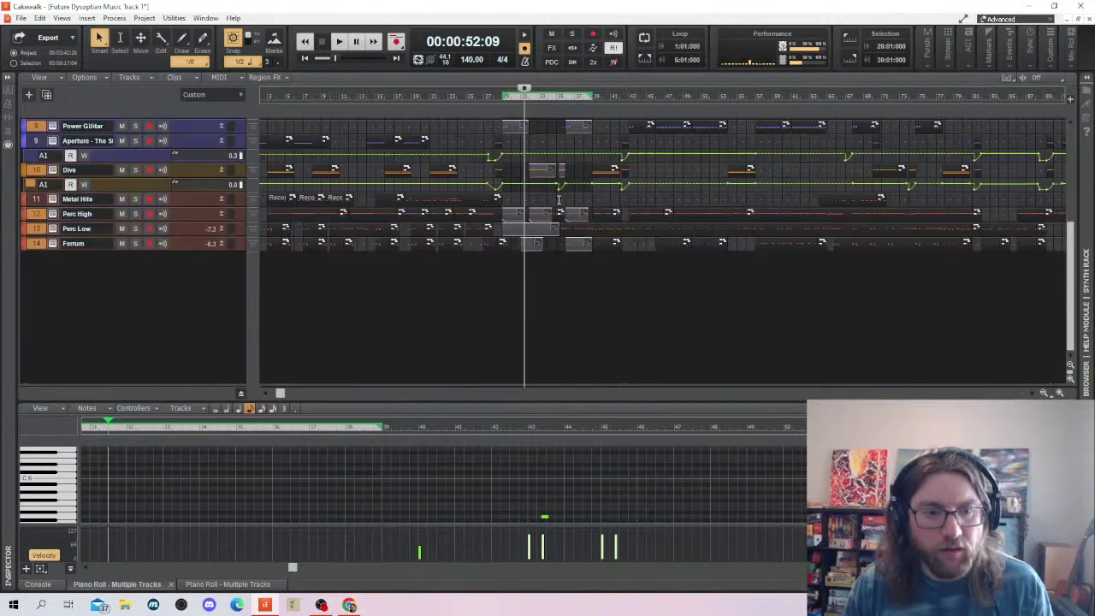
scroll(559, 200, up, 5)
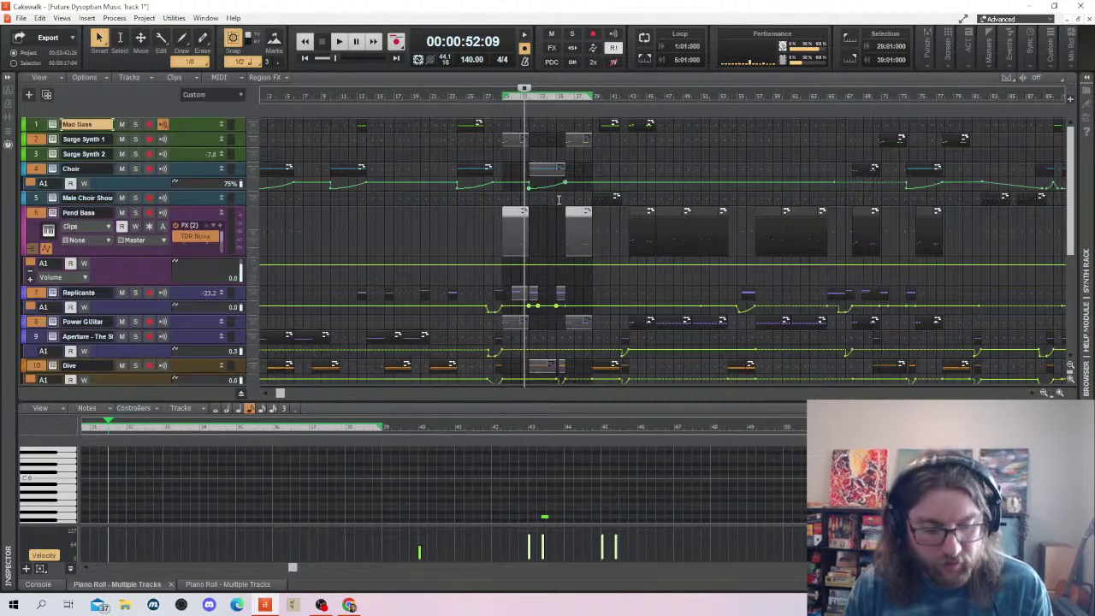
Paste the copied section at measure 132, starting on the Mad Bass track
drag(285, 393, 675, 451)
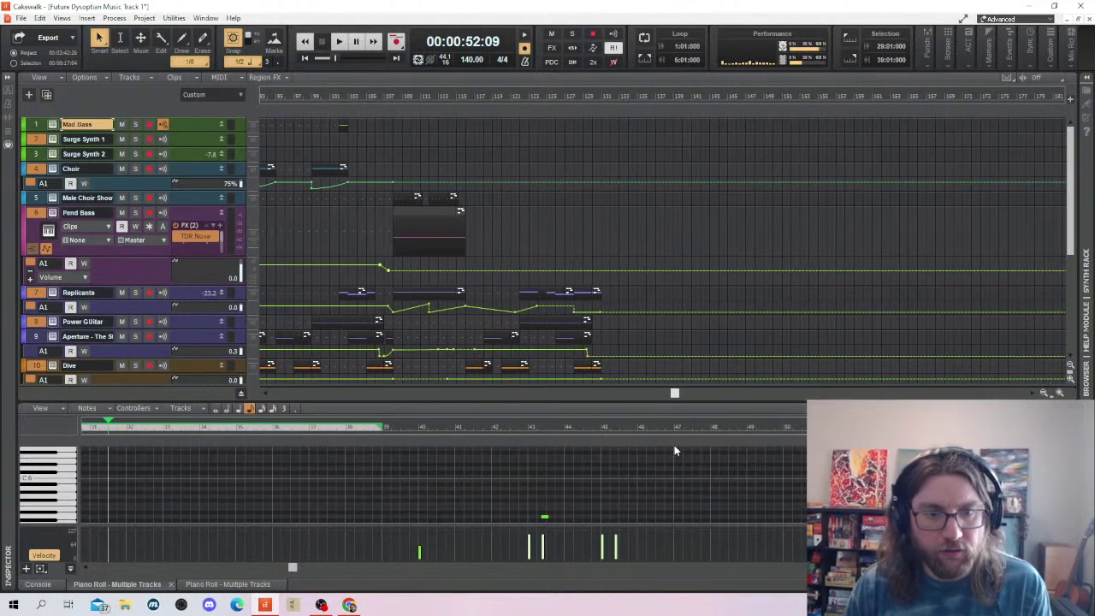
click(603, 122)
click(613, 124)
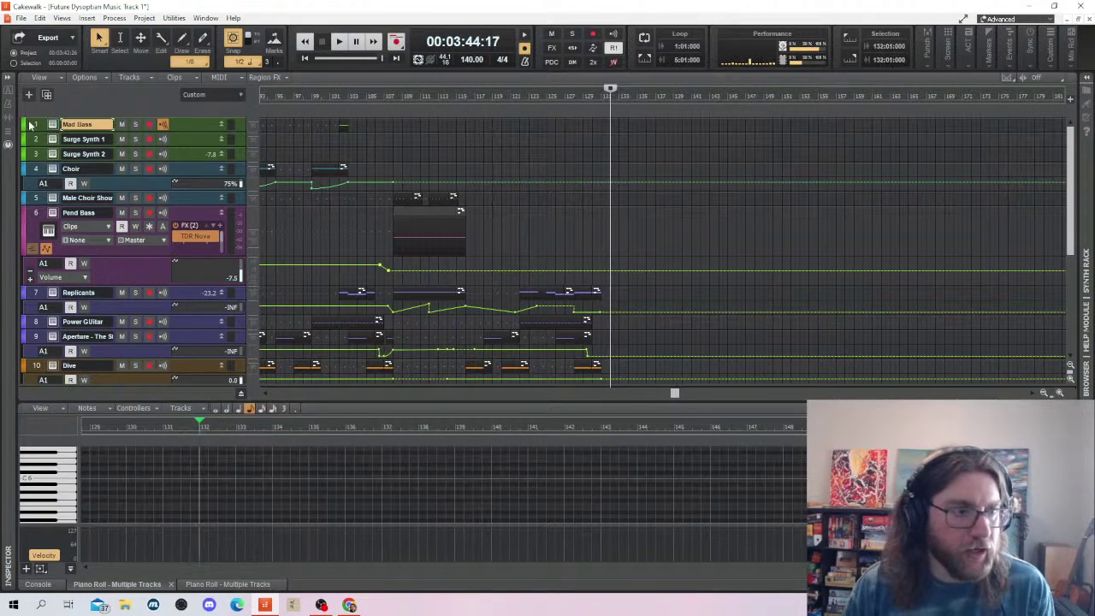
key(ctrl+v)
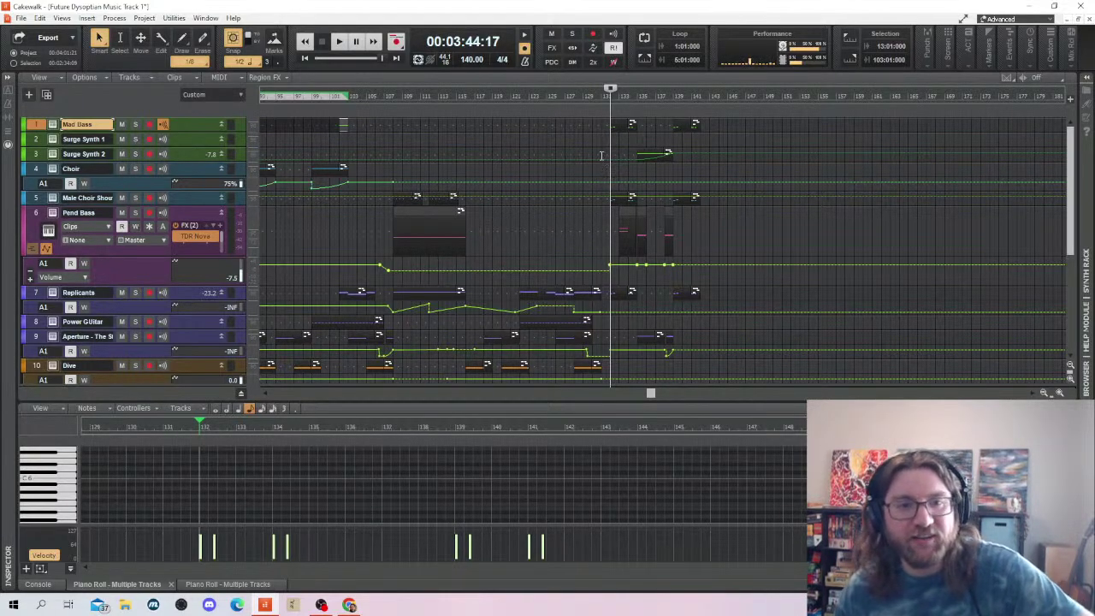
Check where the pasted section begins and ends around measures 130 to 142, and compare it with the song's opening
click(599, 155)
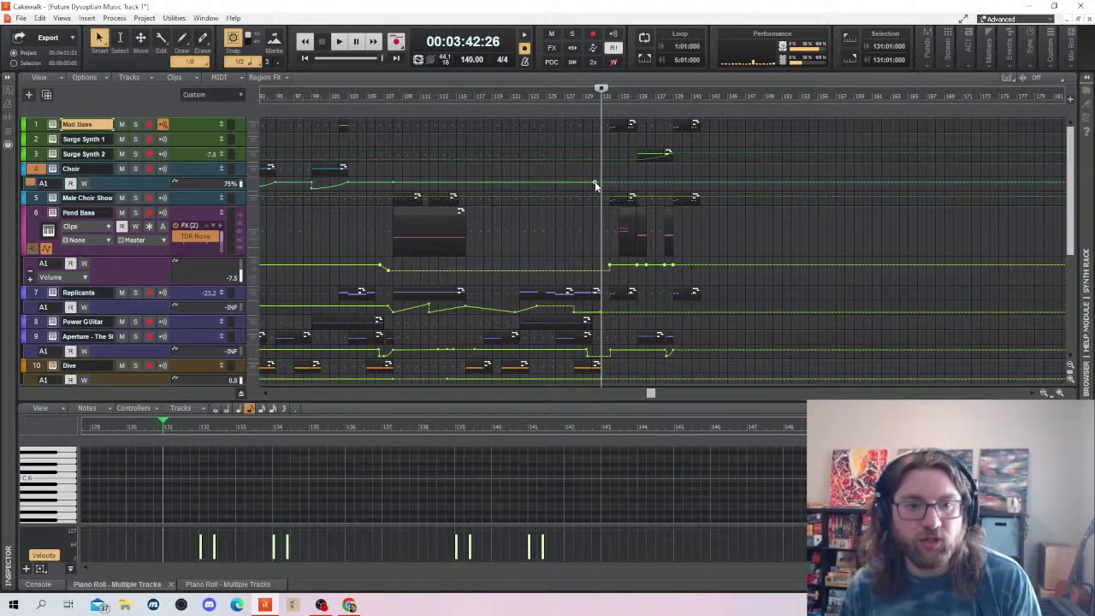
click(594, 183)
click(587, 214)
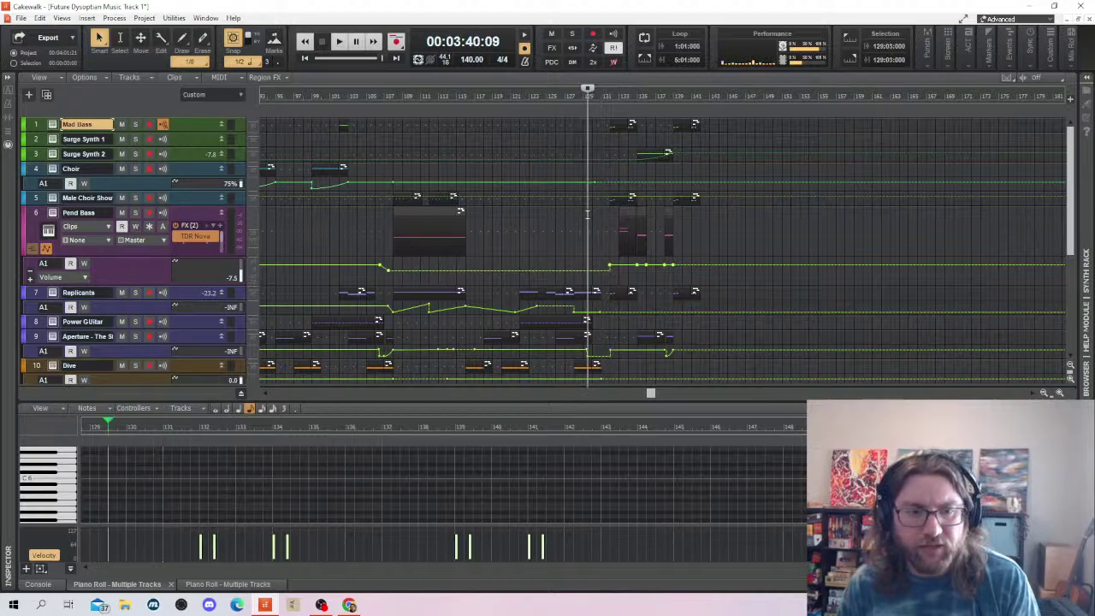
click(593, 231)
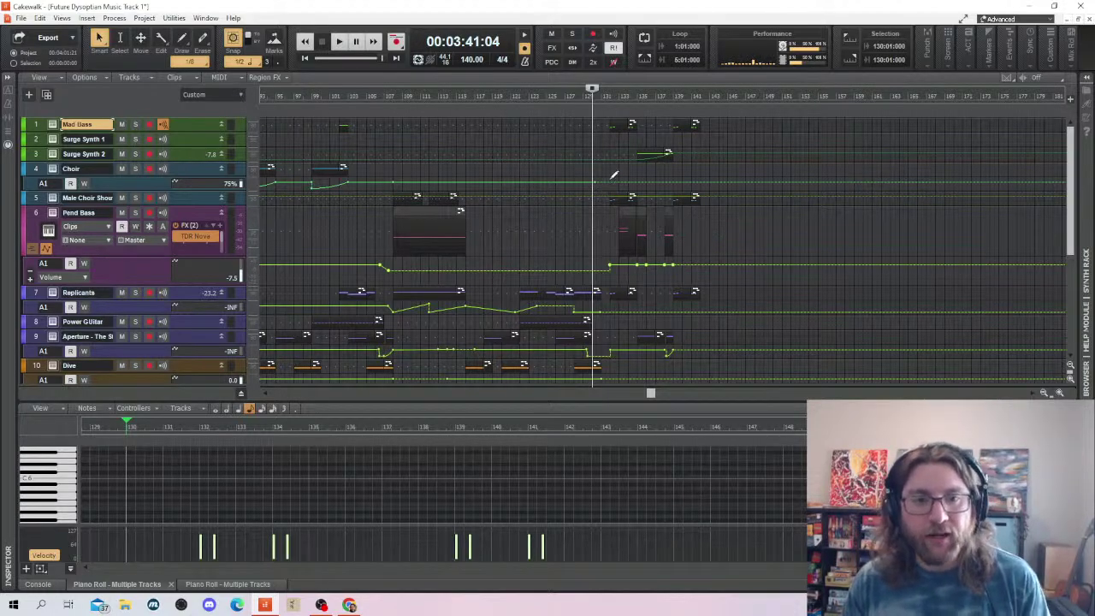
click(702, 96)
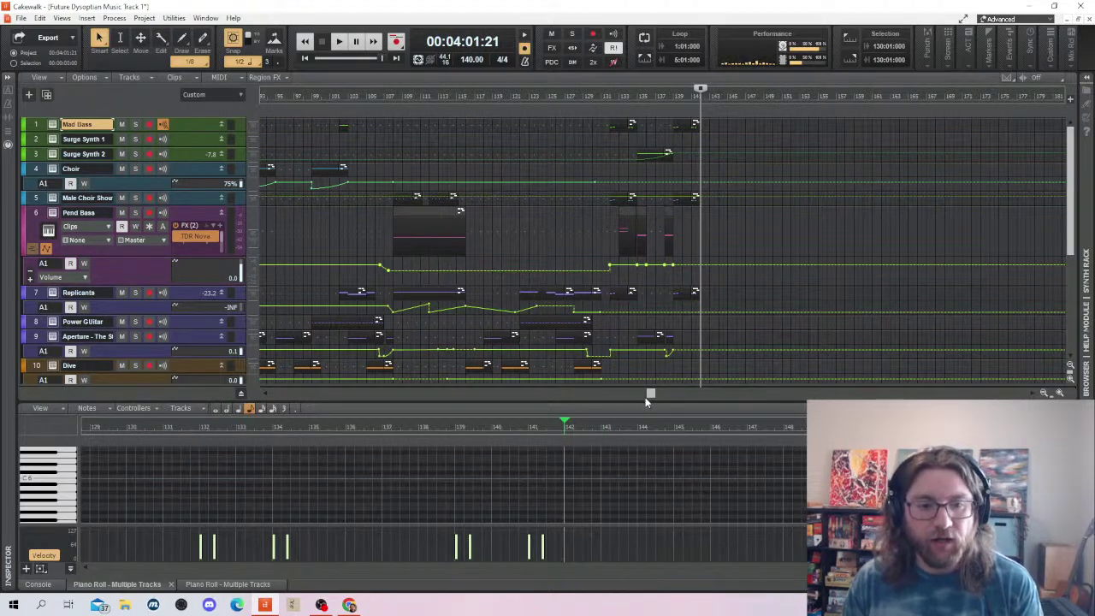
drag(646, 398, 191, 393)
click(268, 96)
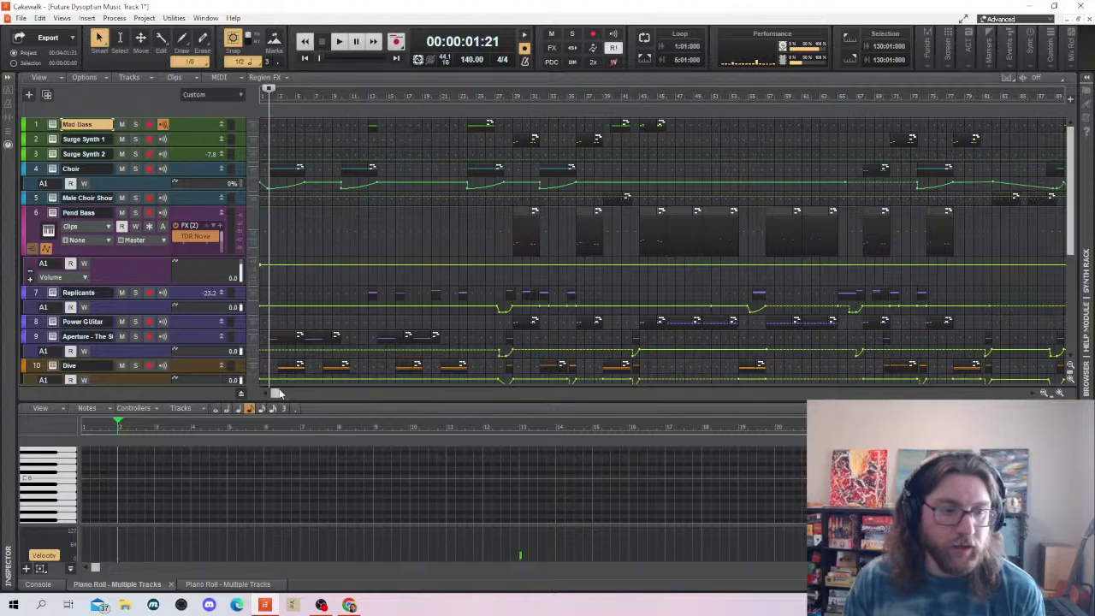
drag(278, 392, 709, 470)
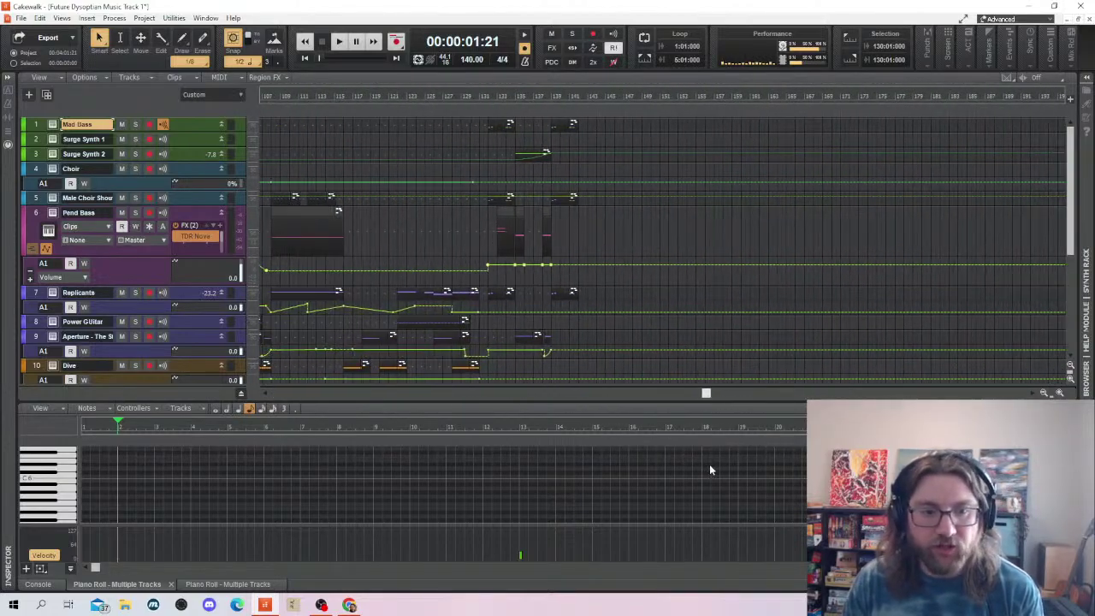
Add a C6 note at measure 142 of the Metal Hits track
scroll(649, 317, down, 3)
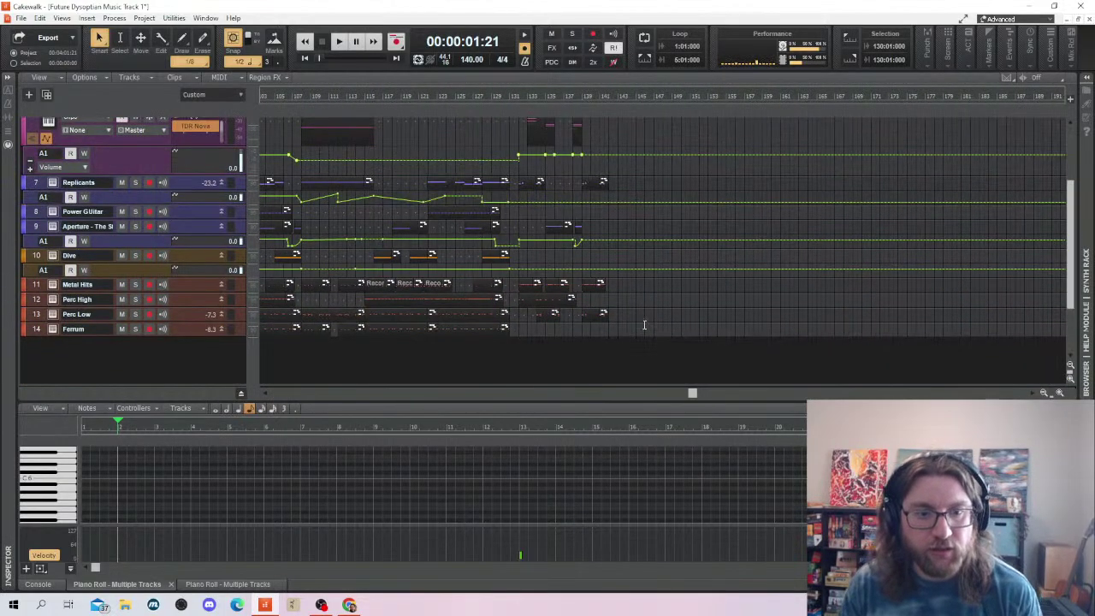
click(609, 318)
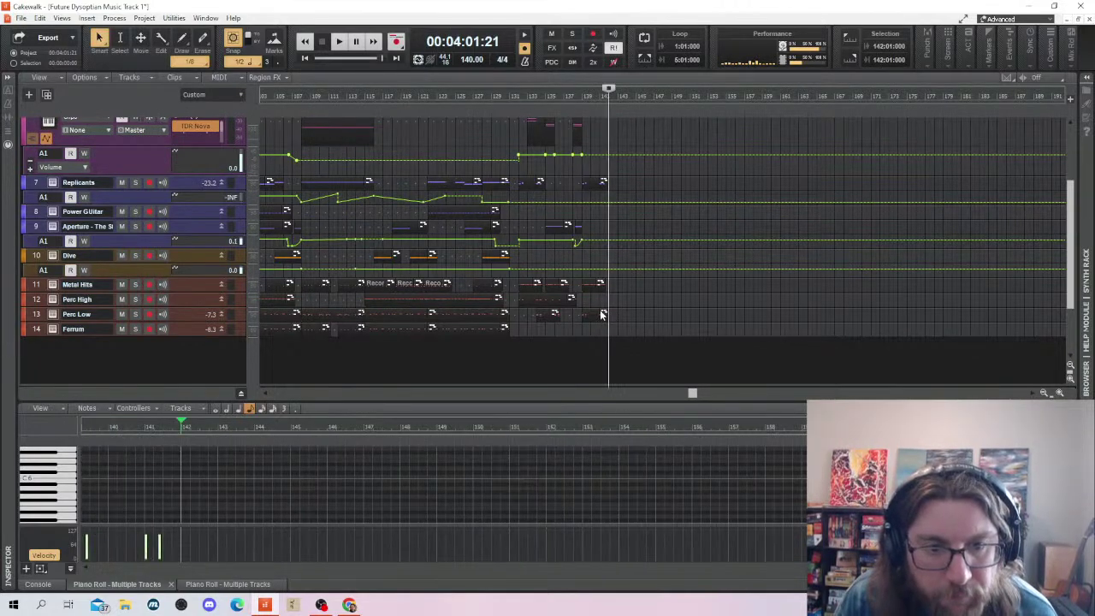
right_click(602, 313)
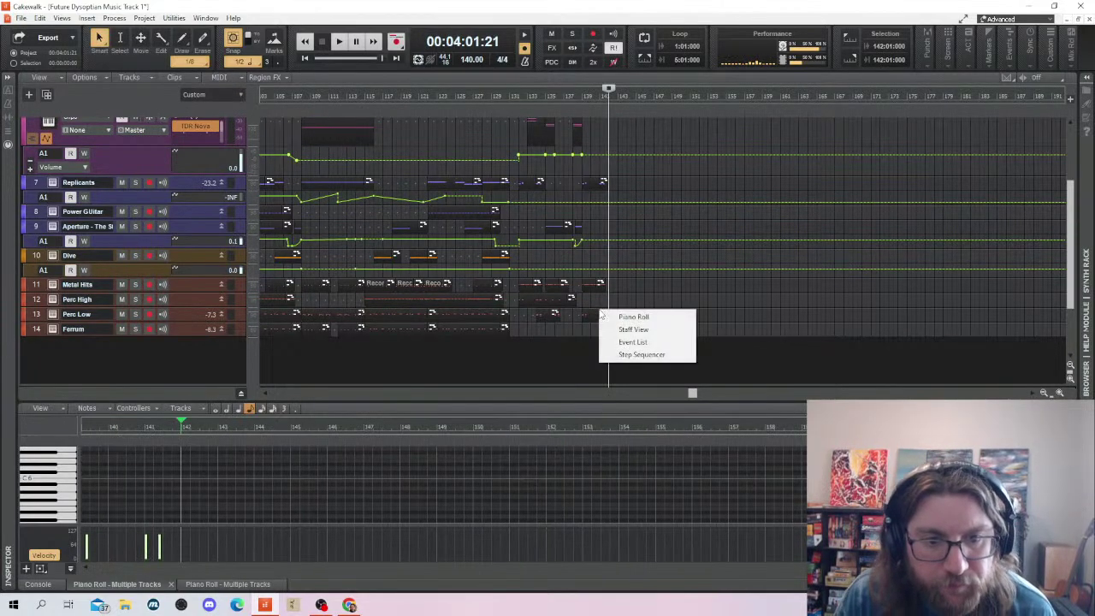
click(613, 296)
click(608, 291)
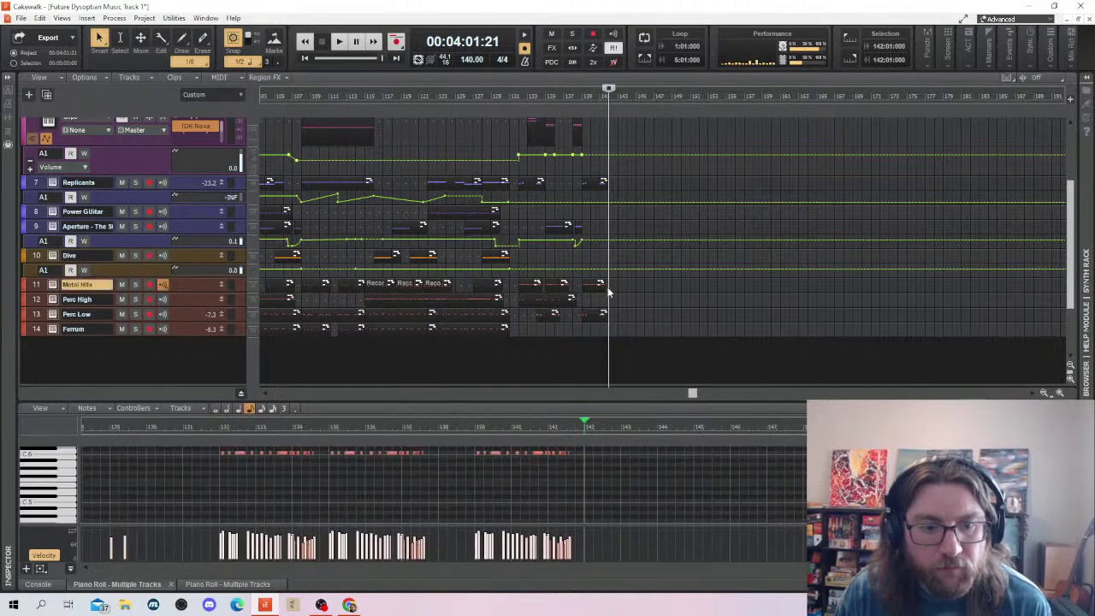
scroll(608, 471, up, 2)
click(587, 469)
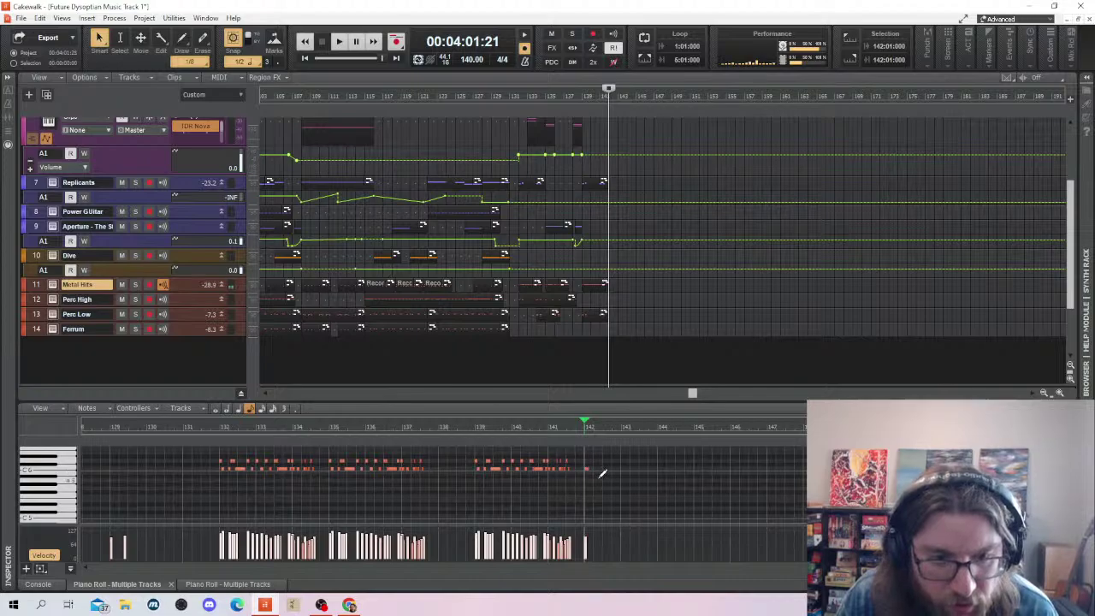
Add a note at measure 142 of the Perc High track and place it on C5
click(607, 307)
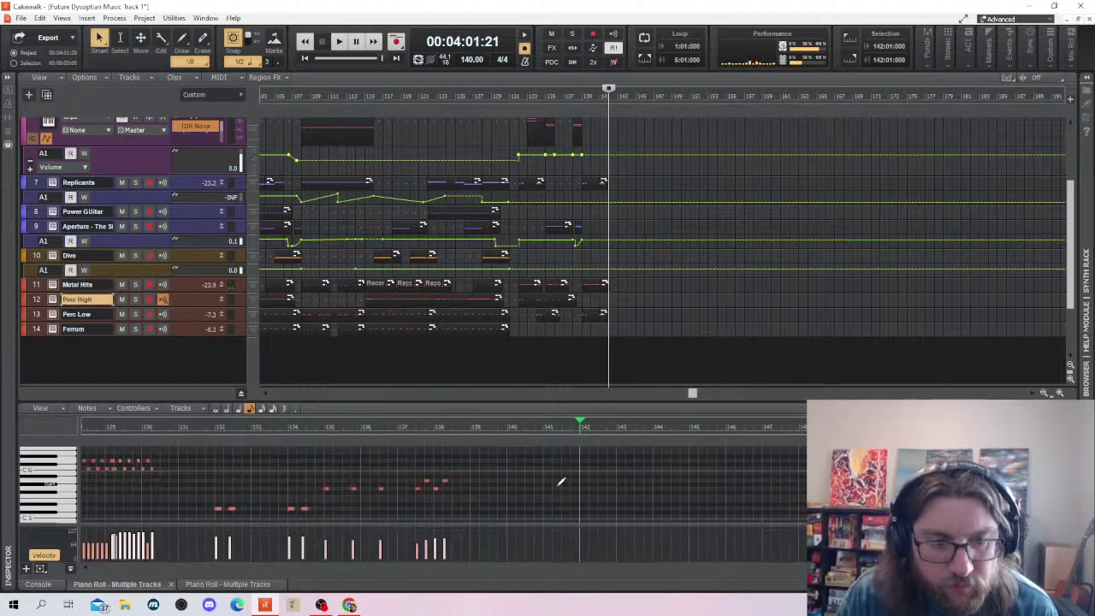
click(581, 488)
scroll(584, 485, down, 2)
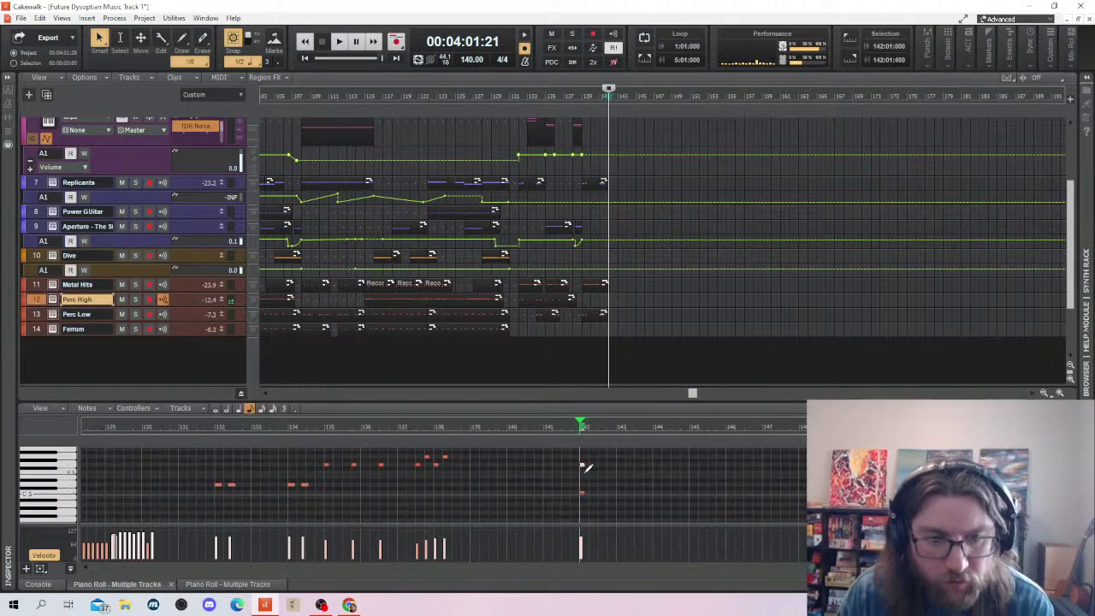
drag(582, 465, 582, 493)
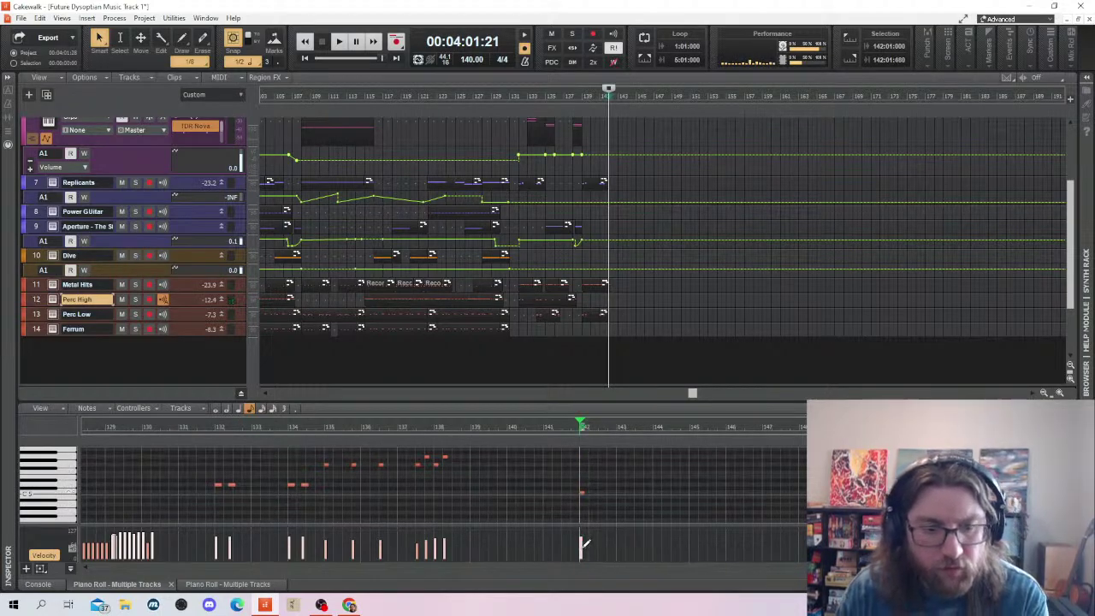
Add a note at measure 142 of the Ferrum track and lower it to just above C4
click(606, 332)
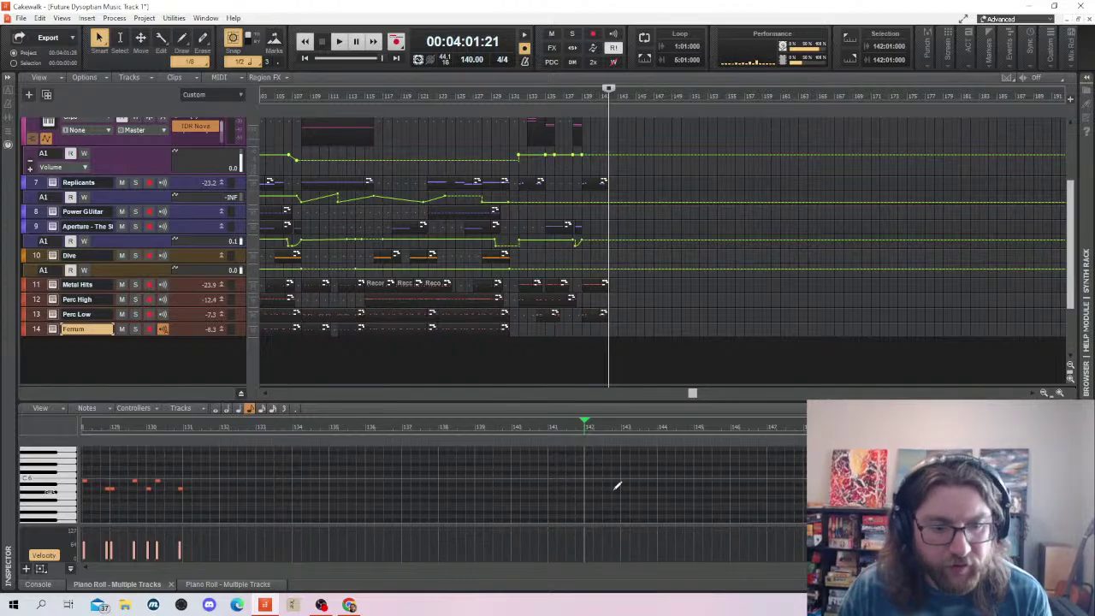
scroll(594, 491, down, 2)
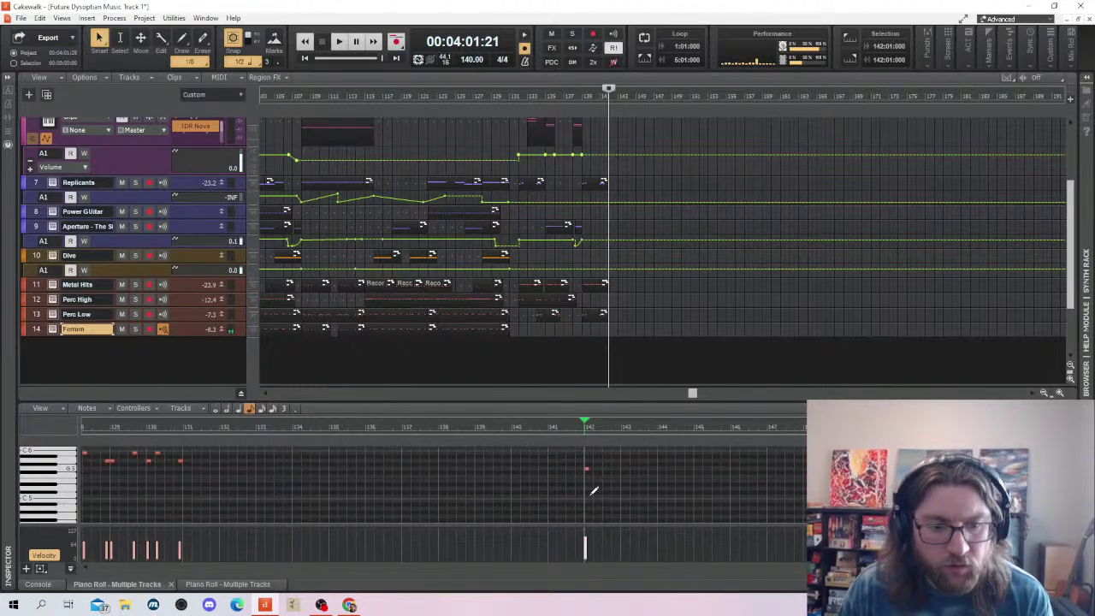
drag(586, 469, 587, 496)
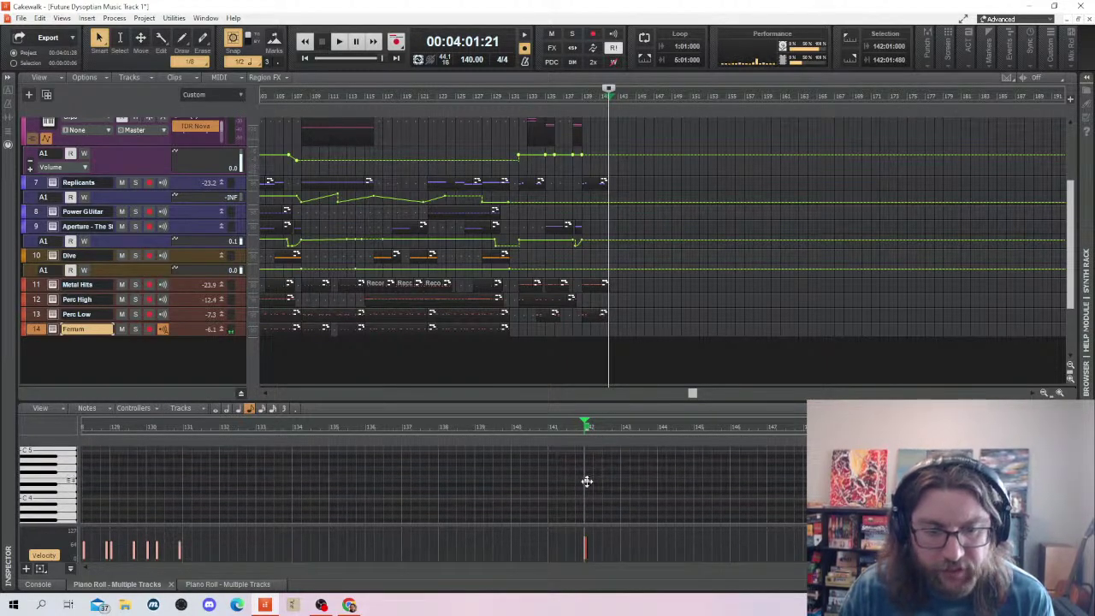
click(580, 482)
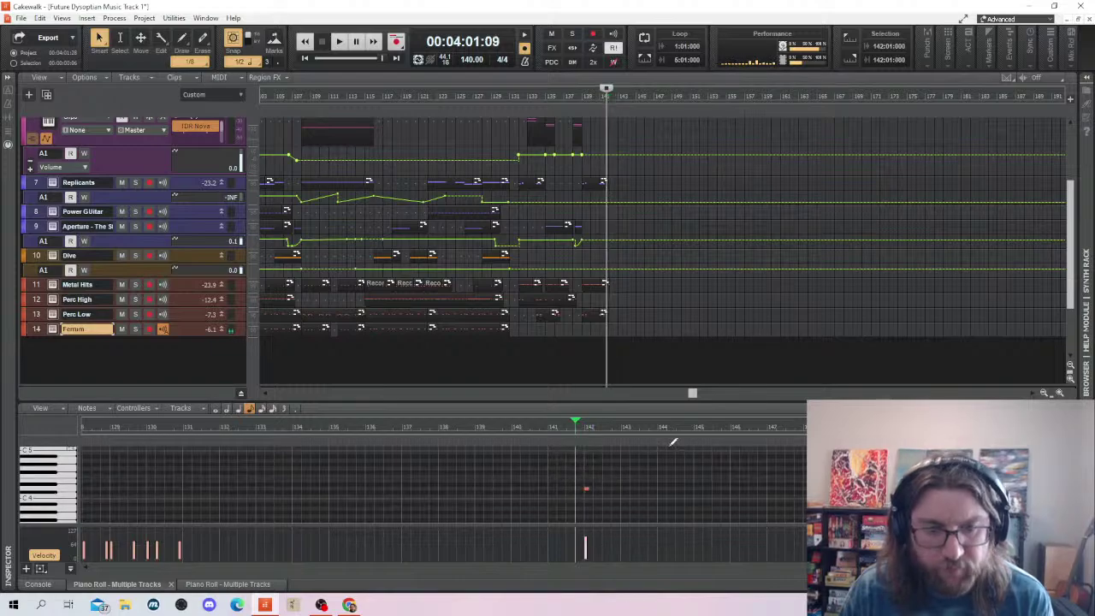
scroll(444, 471, up, 1)
scroll(615, 316, down, 2)
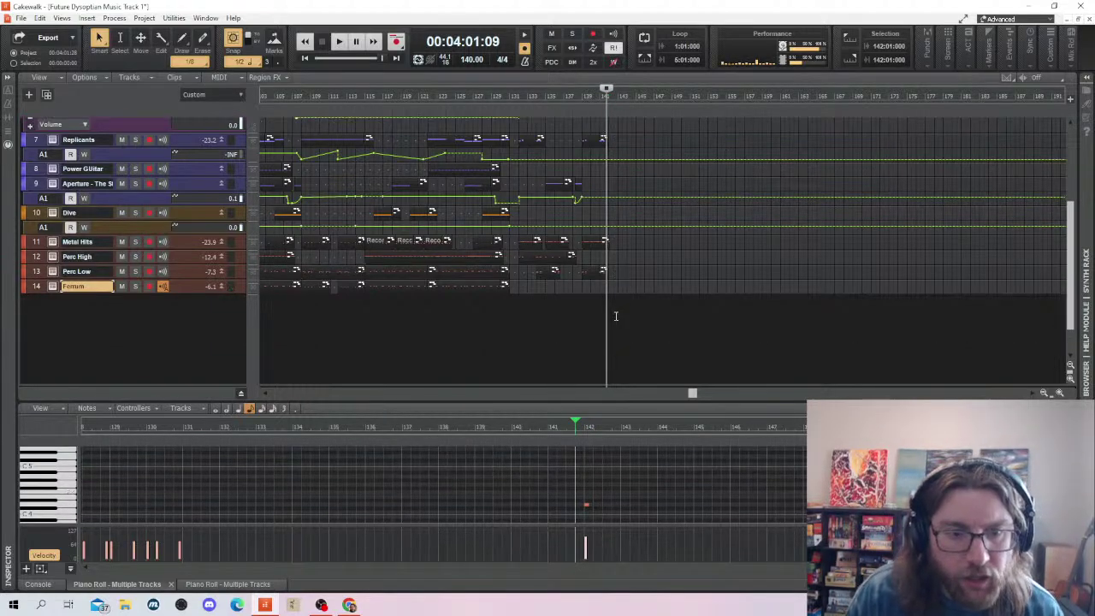
Add Ferrum notes just above C4 at measures 132, 133, 135 and 137, starting the first one on D4
click(518, 291)
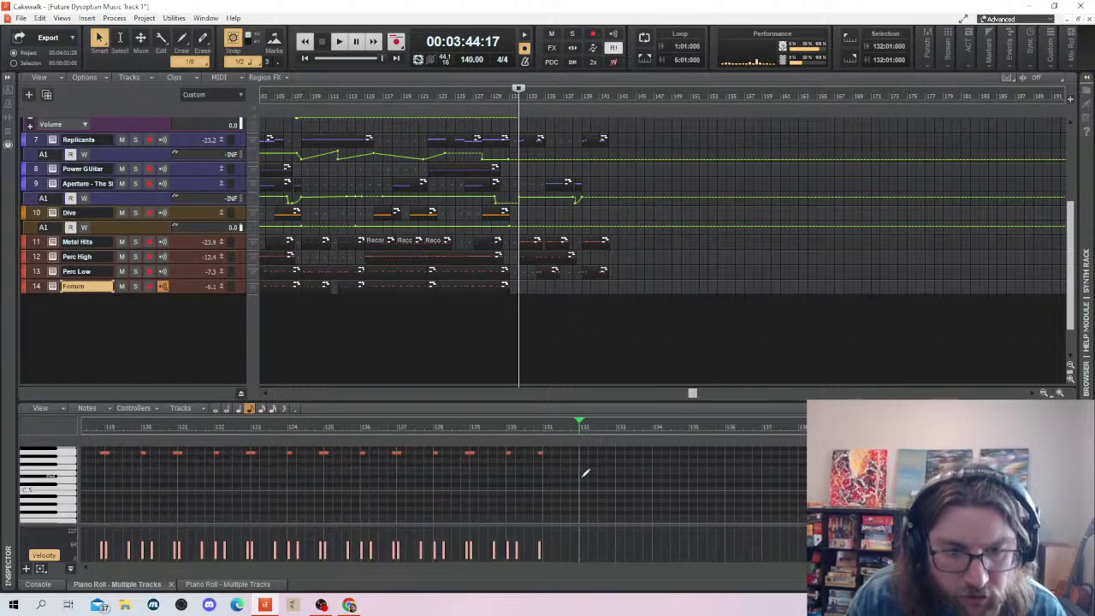
click(581, 482)
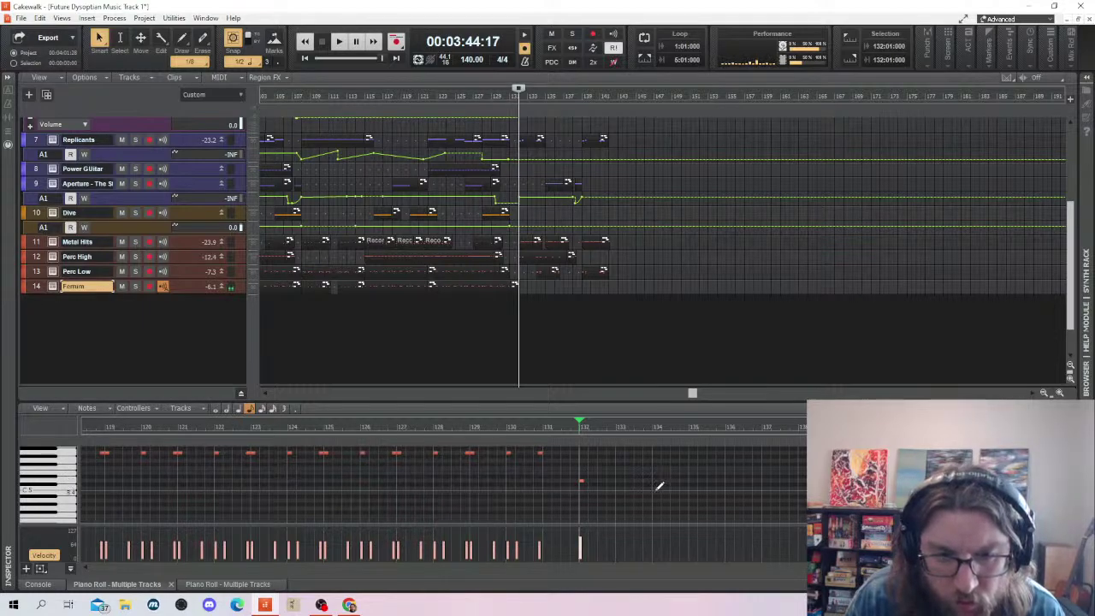
scroll(604, 476, down, 1)
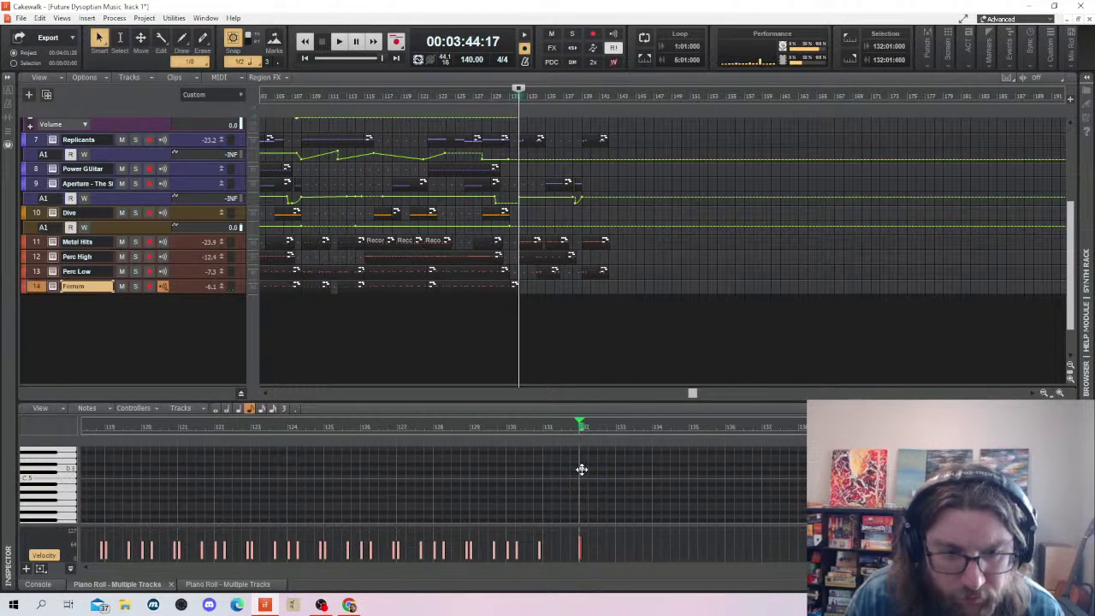
drag(582, 469, 581, 501)
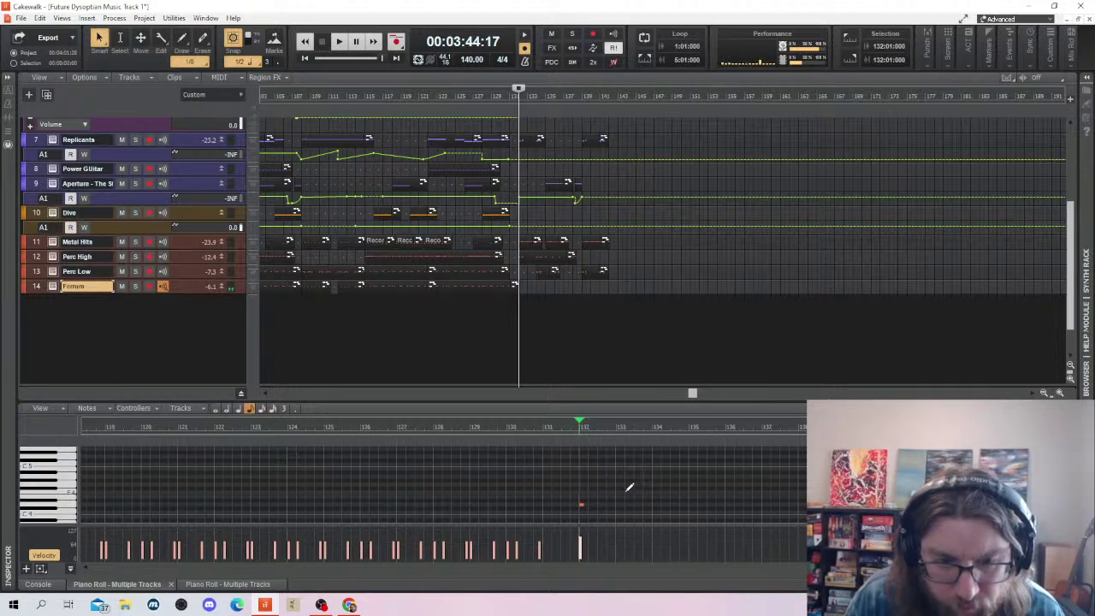
click(626, 493)
click(692, 502)
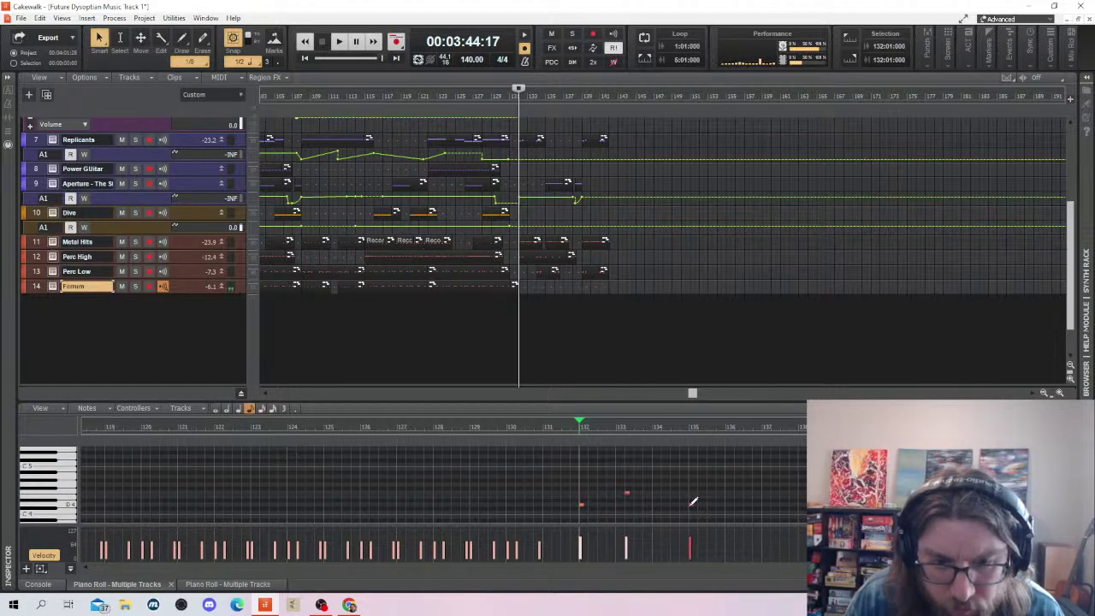
click(765, 494)
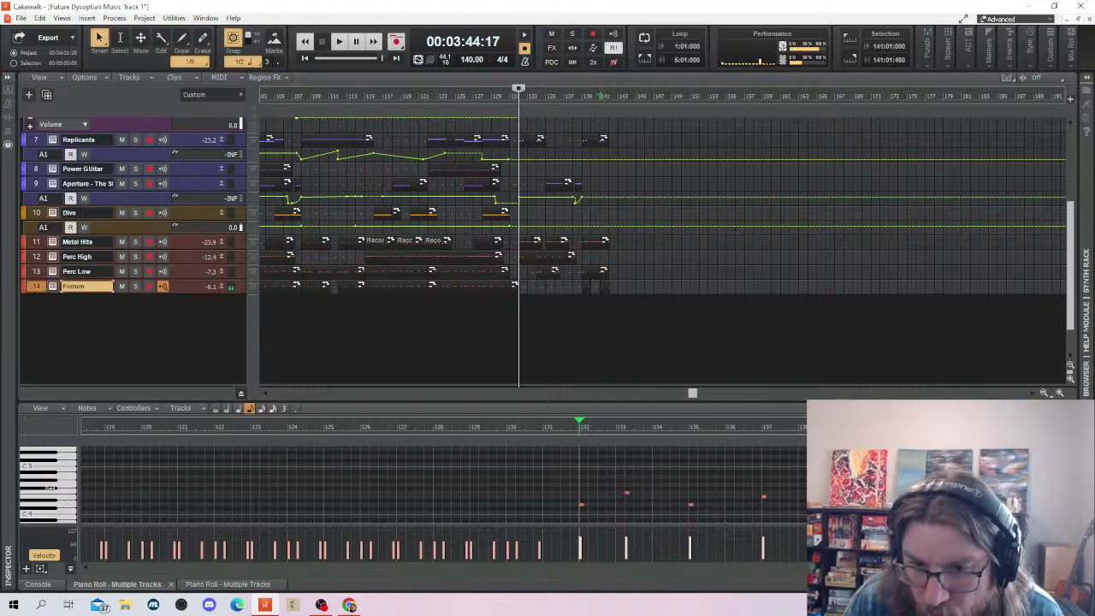
Play the pasted section from measure 132 to hear the added Ferrum hits
click(575, 426)
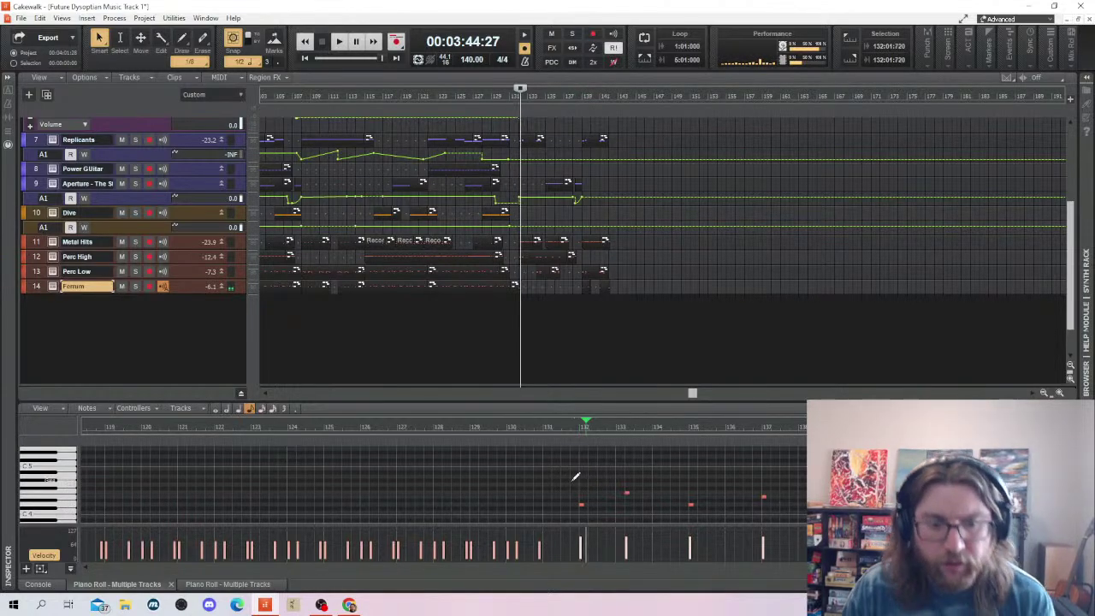
key(space)
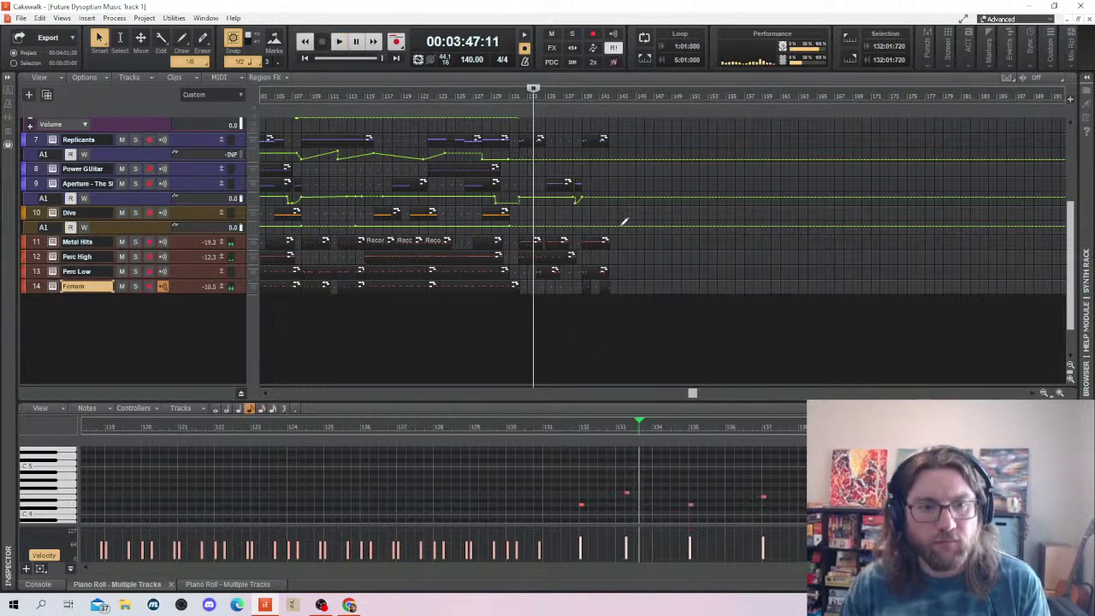
scroll(654, 286, up, 3)
click(643, 255)
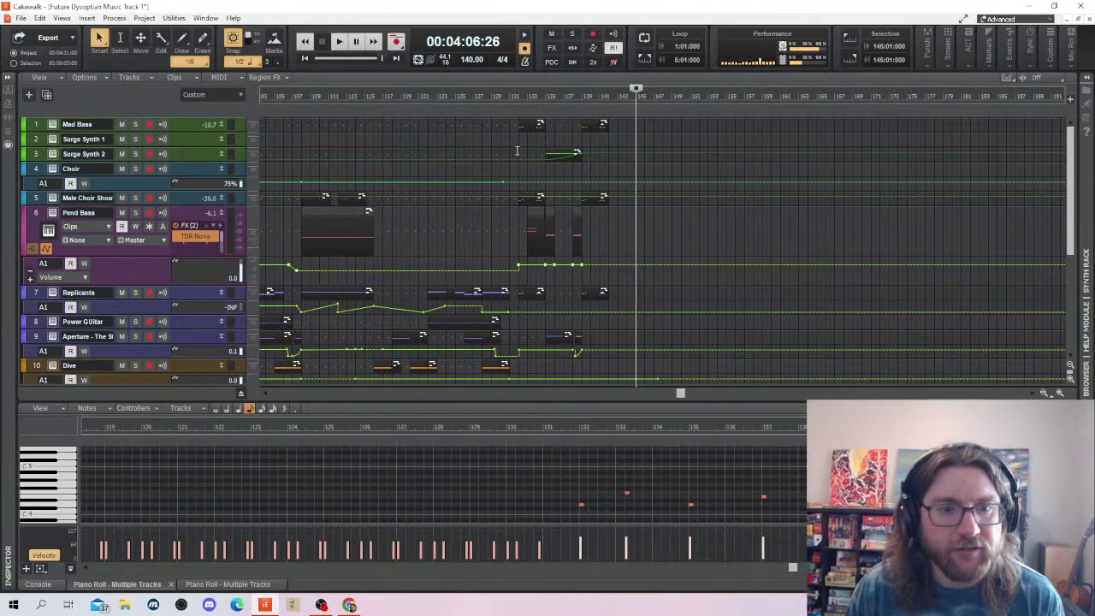
Move the Surge Synth 2 clip at measure 135 up to the Surge Synth 1 track and play from measure 134
click(562, 151)
drag(562, 147, 557, 140)
click(536, 140)
key(space)
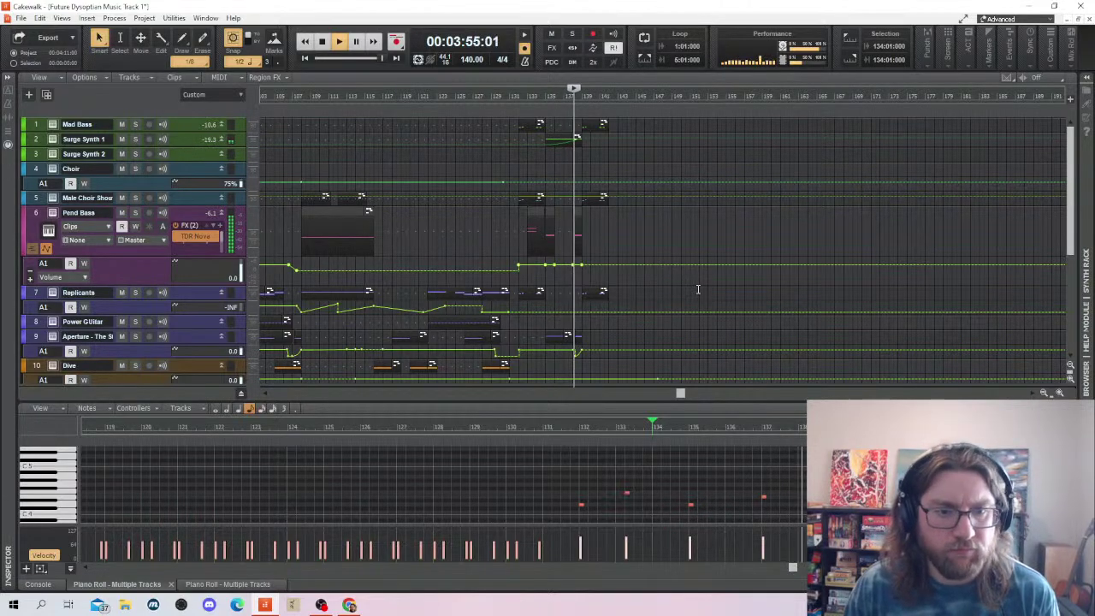
scroll(624, 249, down, 1)
scroll(625, 244, up, 1)
click(606, 227)
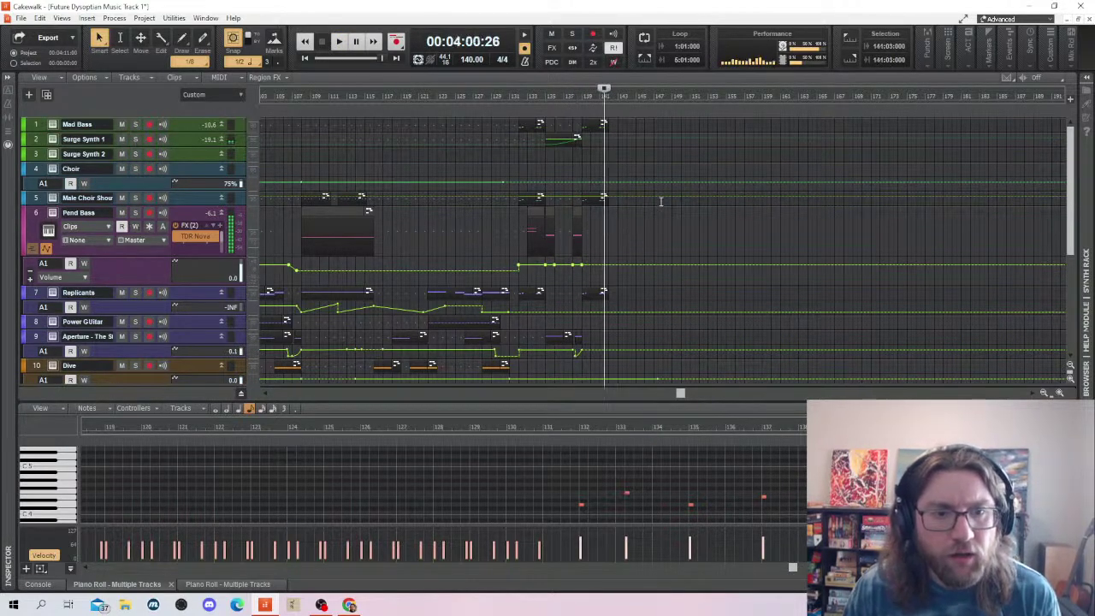
Move the pasted Male Choir and Pend Bass clips at measures 132 to 142 up one track and play from measure 131
drag(661, 201, 516, 252)
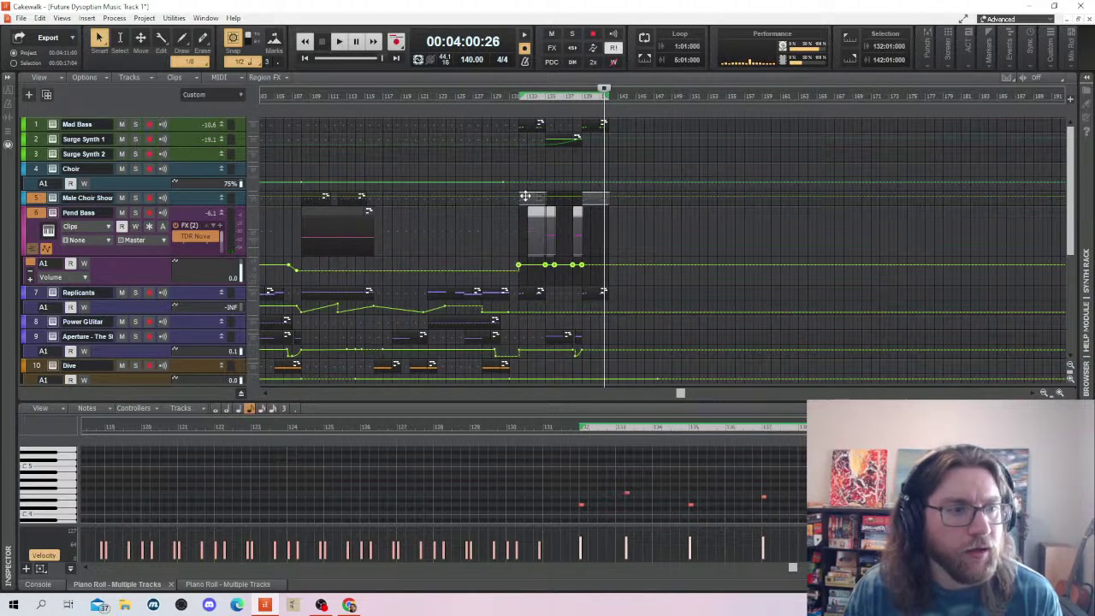
drag(528, 177, 527, 168)
key(space)
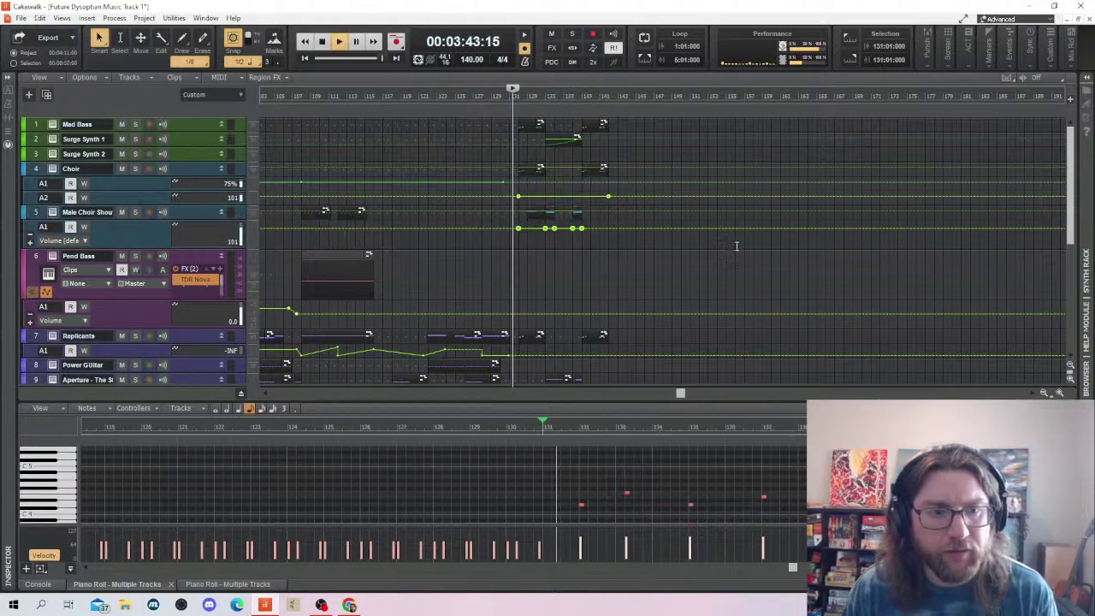
scroll(692, 245, down, 2)
scroll(632, 306, up, 2)
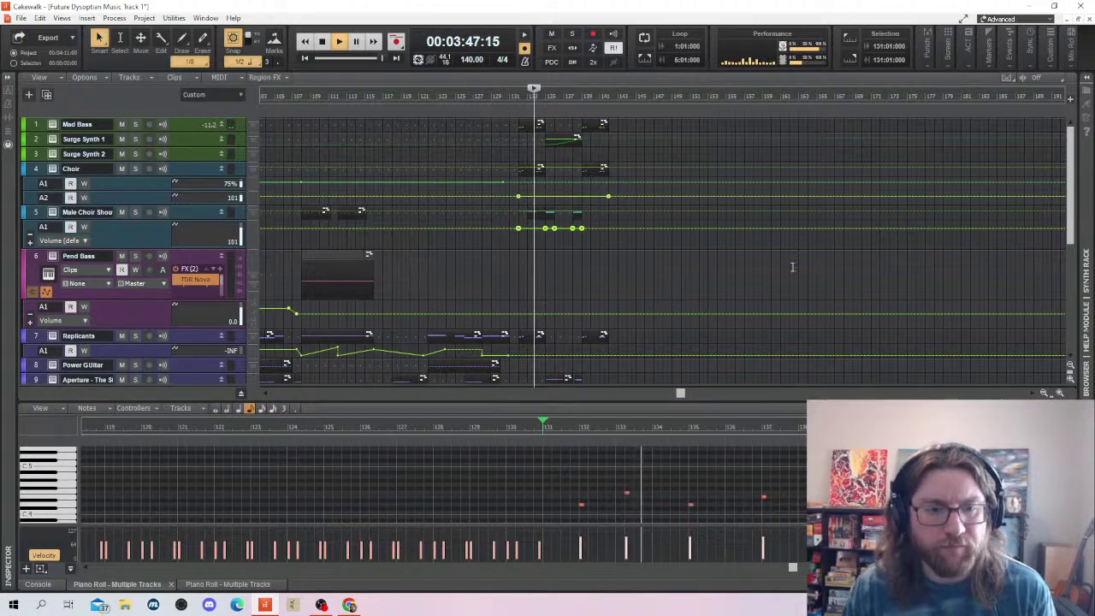
scroll(590, 197, down, 2)
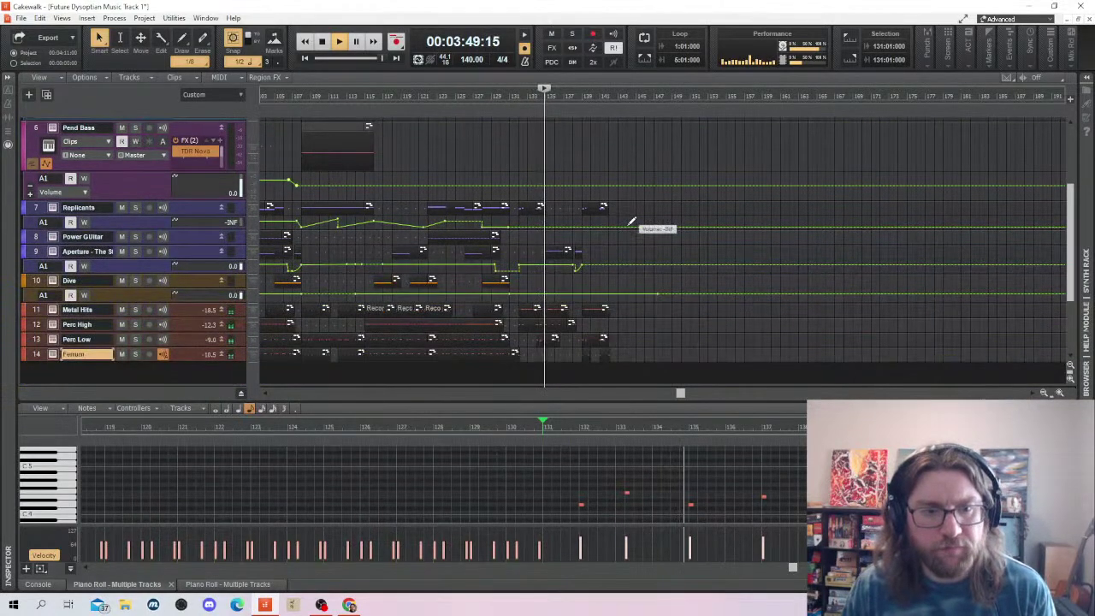
scroll(641, 248, up, 2)
key(space)
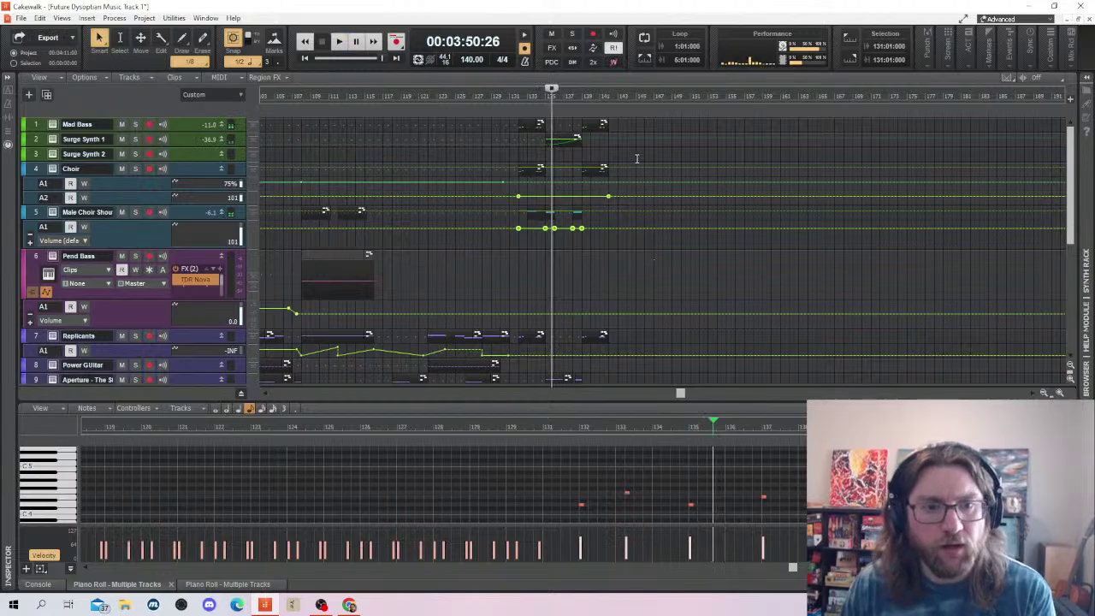
Delete the pasted Choir clips and the Surge Synth 1 clip between measures 132 and 142
drag(637, 158, 534, 164)
right_click(548, 143)
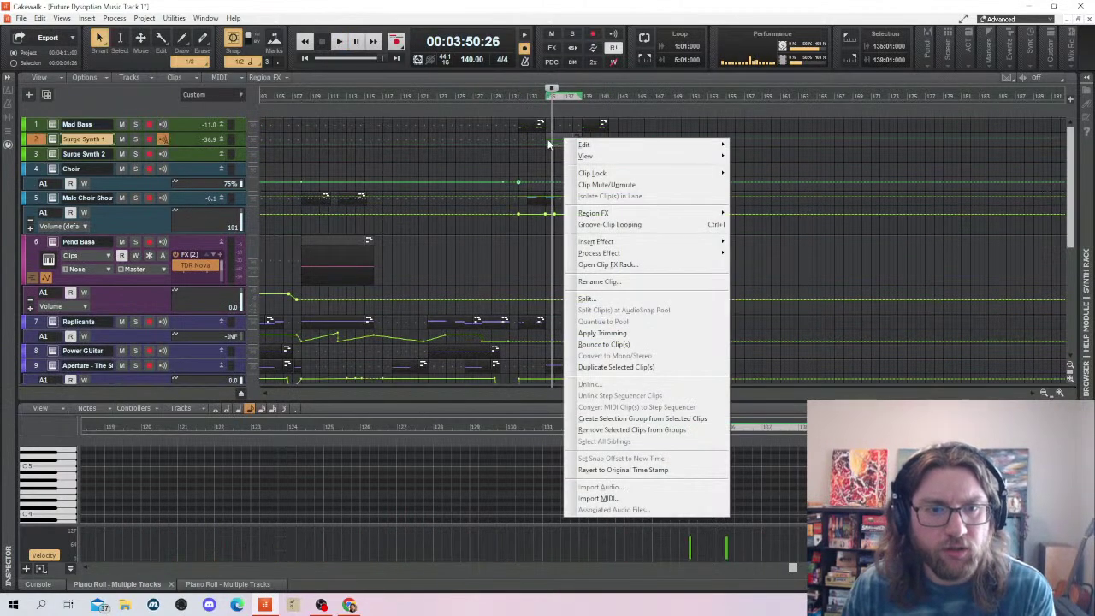
click(548, 144)
right_click(552, 141)
click(555, 141)
right_click(557, 144)
click(562, 135)
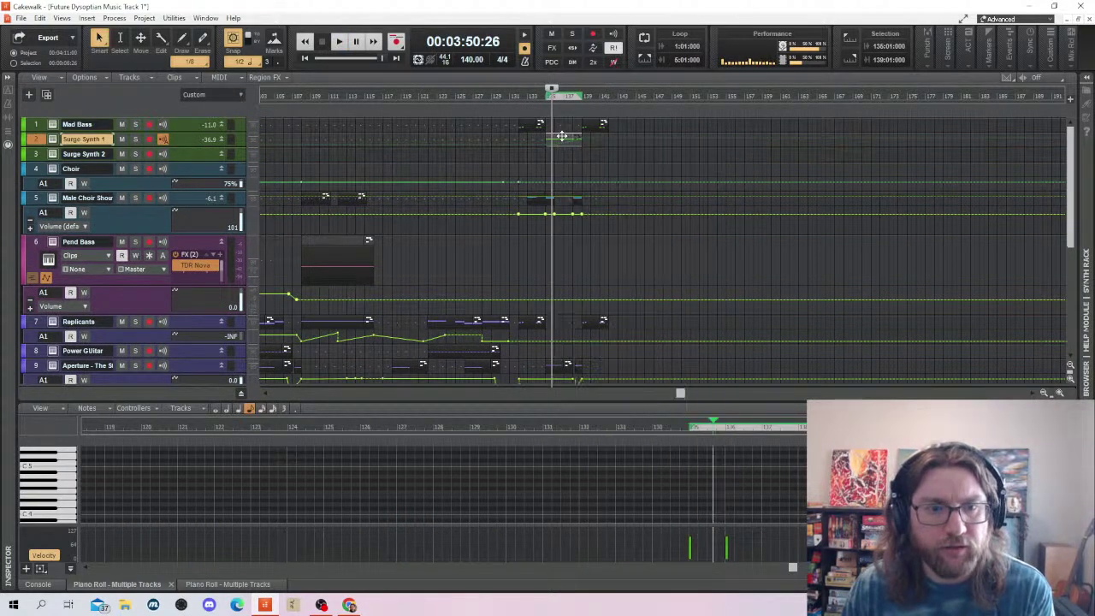
key(Delete)
Delete the pasted clips on the Mad Bass and Male Choir tracks from measure 132 onward
drag(627, 126, 514, 130)
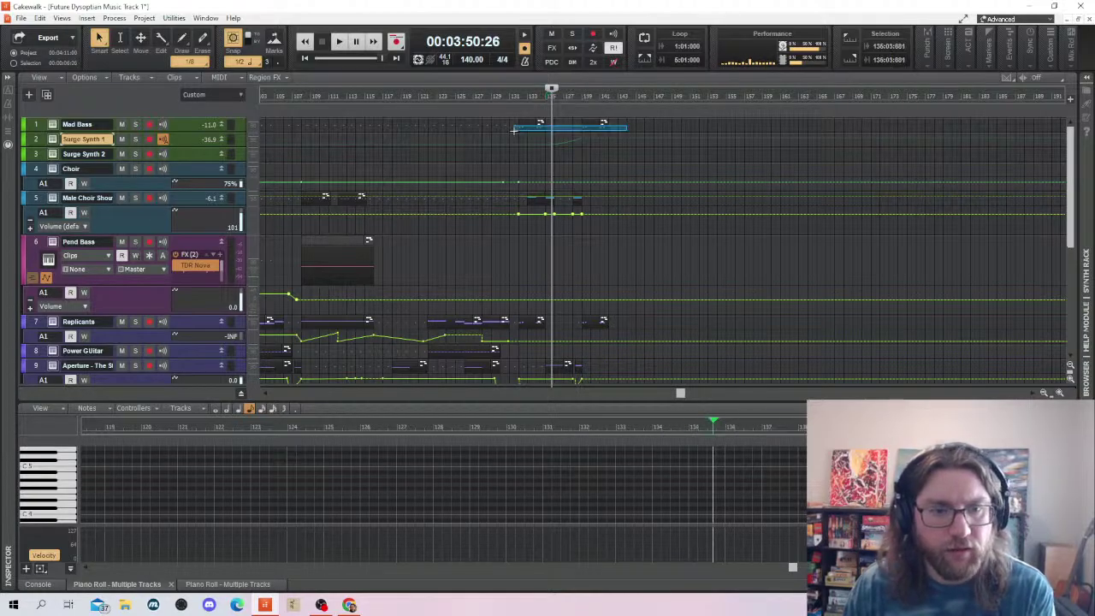
key(Delete)
drag(506, 195, 611, 195)
key(Delete)
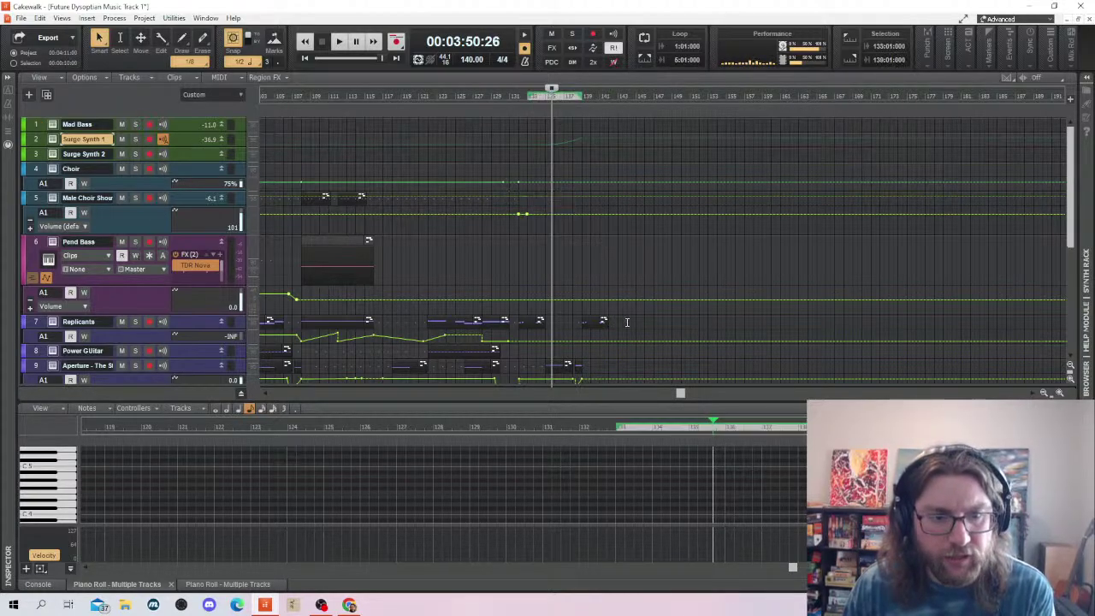
Move the pasted Replicants clips down to the Power Guitar track and the Aperture clips at measure 135 down to the Dive track
drag(627, 322, 600, 322)
click(629, 324)
scroll(538, 246, down, 2)
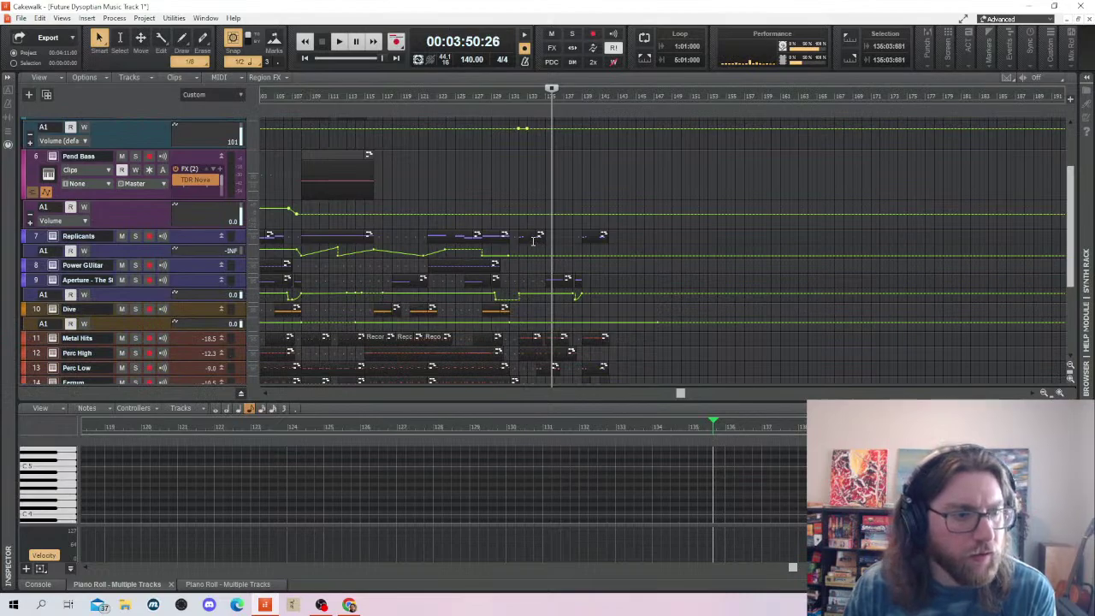
drag(609, 237, 529, 260)
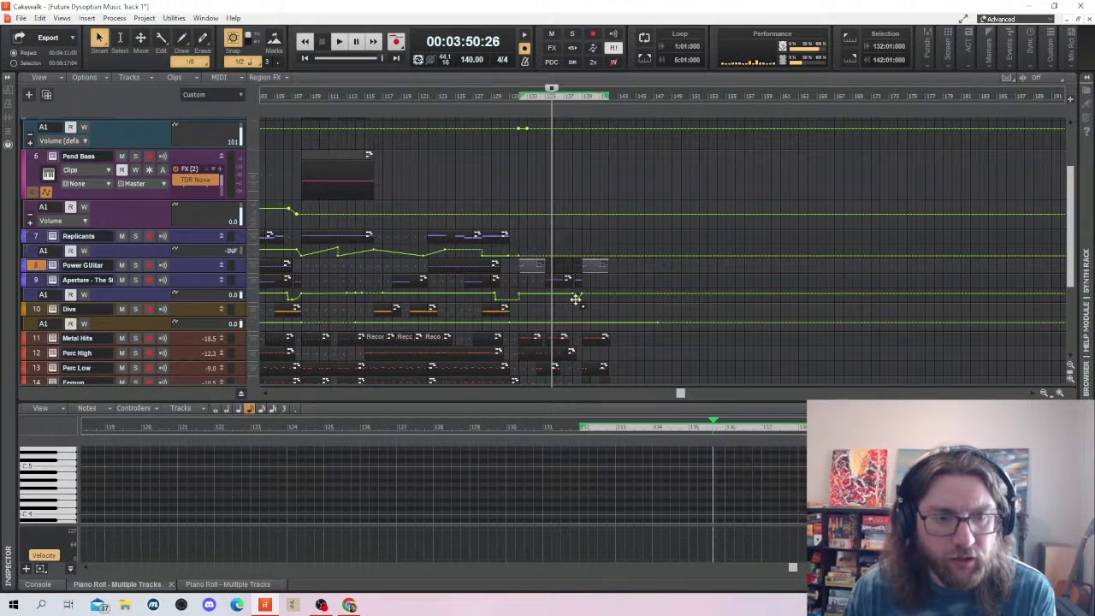
drag(595, 278, 579, 310)
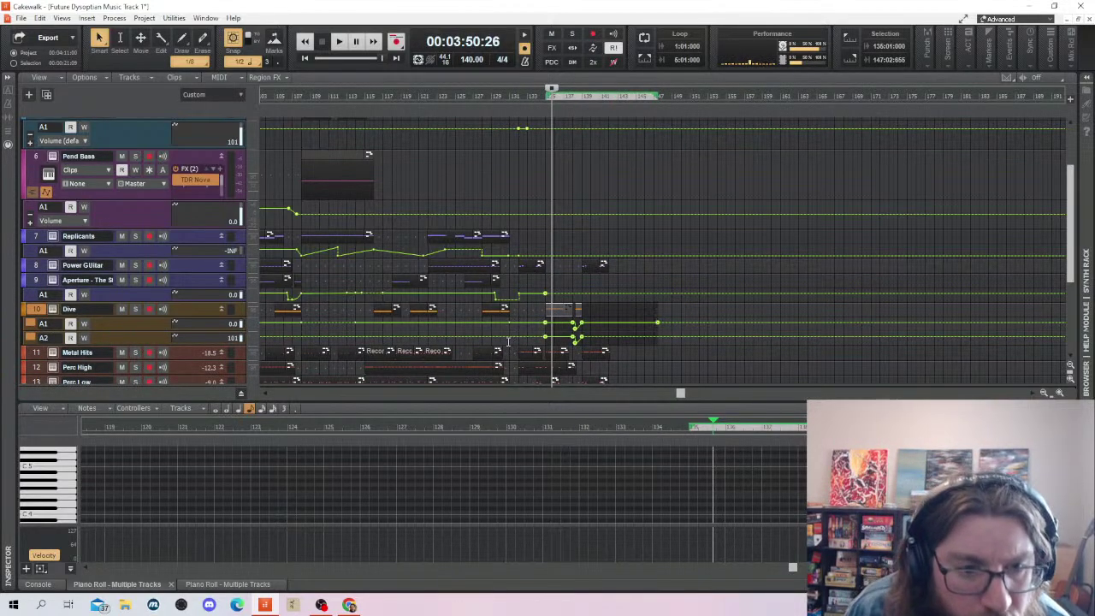
scroll(516, 316, down, 3)
scroll(518, 295, up, 3)
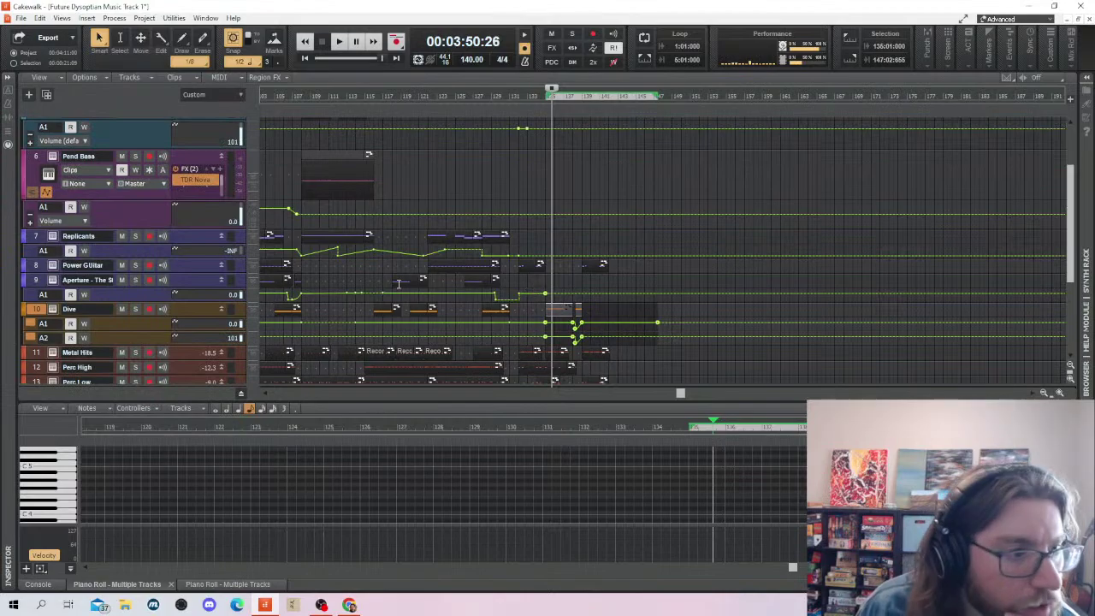
Check which sound the Aperture instrument on track 9 uses and rename the track to "Cpombo Impact"
click(53, 282)
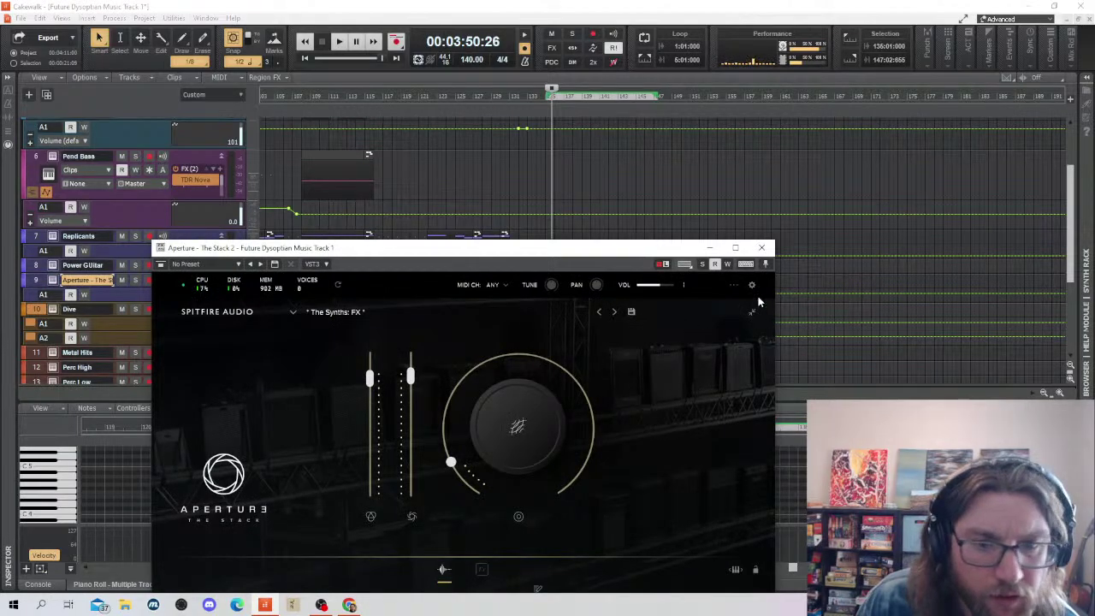
drag(645, 249, 689, 120)
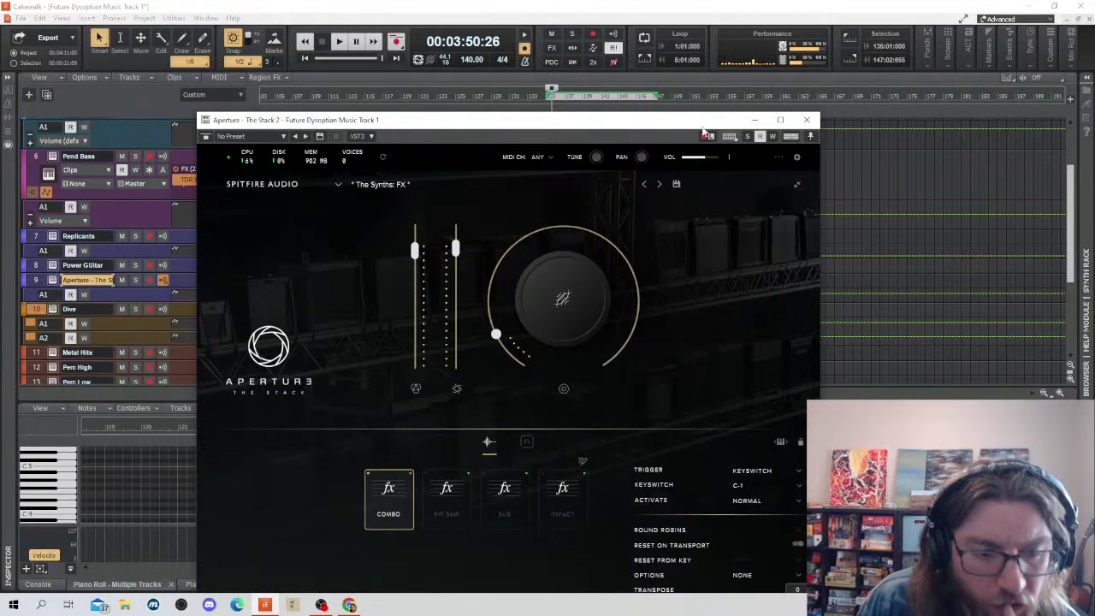
click(806, 119)
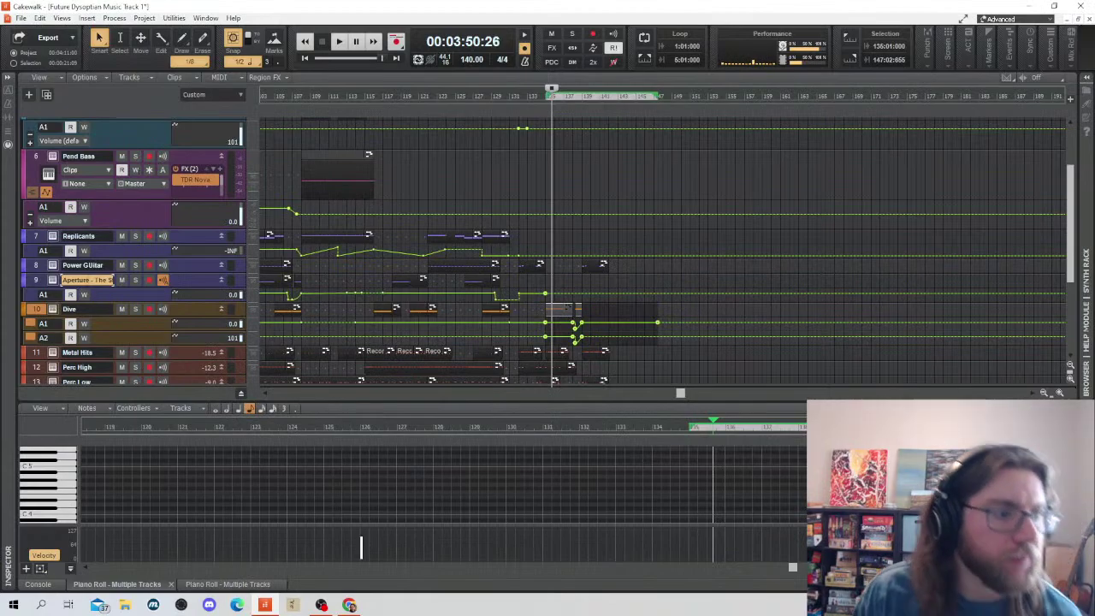
double_click(85, 279)
text(Synth Impact)
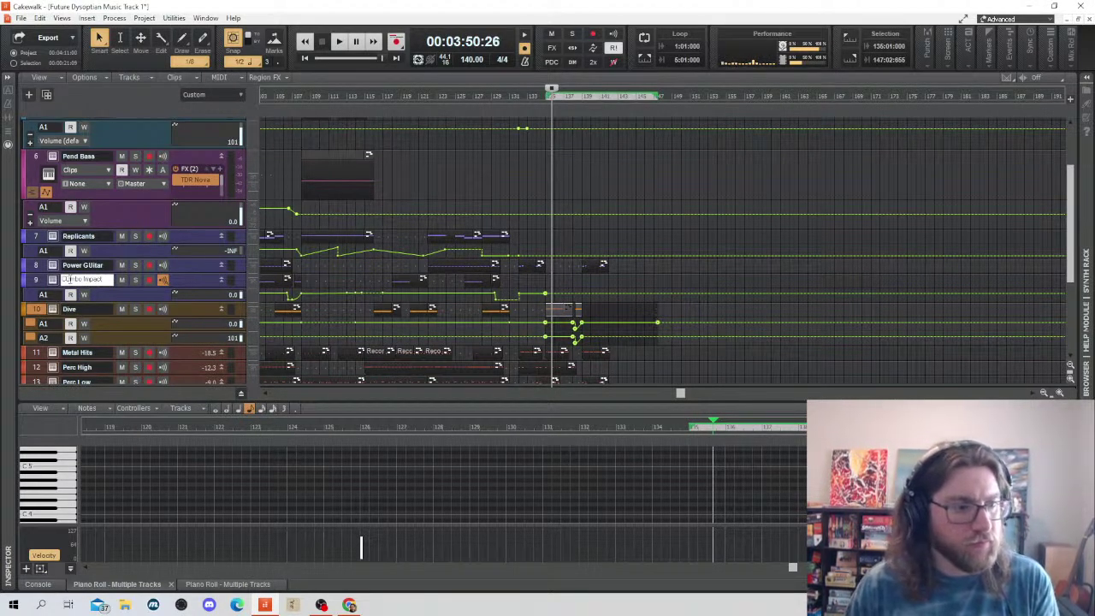
click(570, 283)
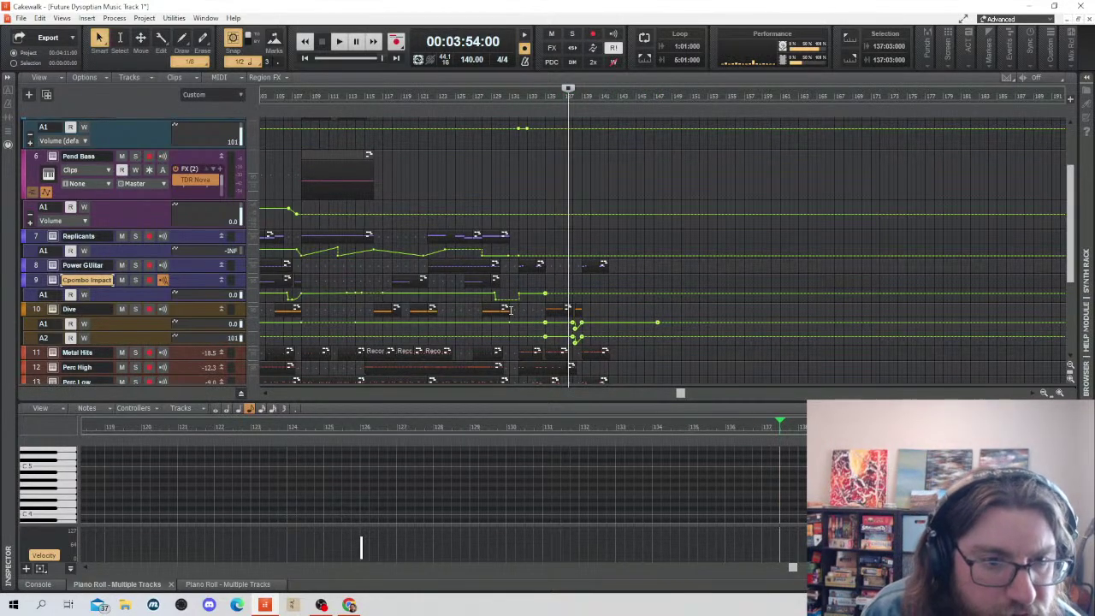
click(38, 284)
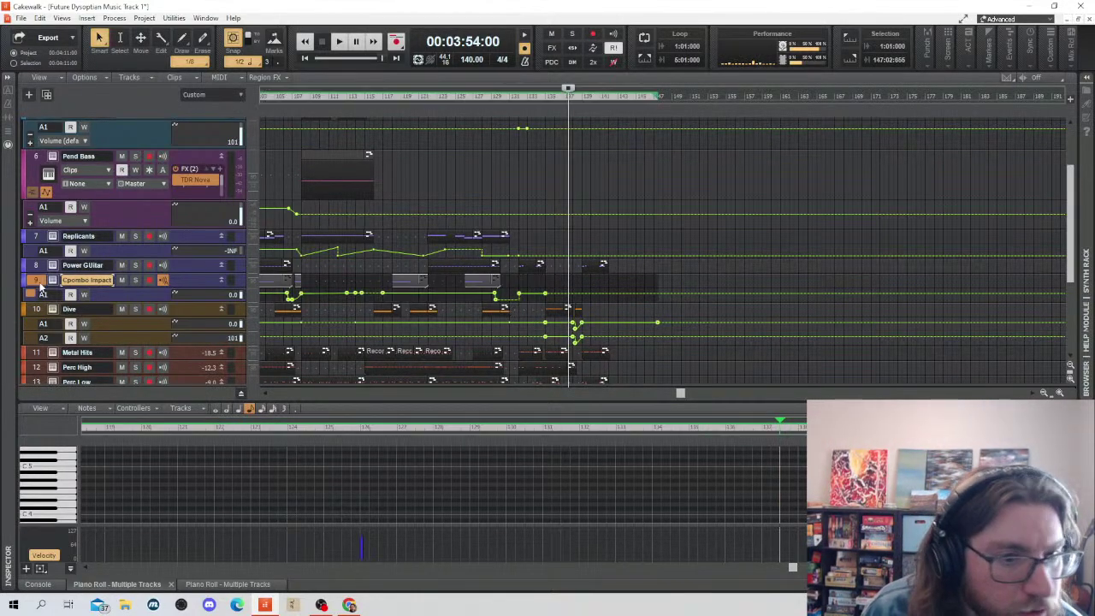
Draw a new note on the Cpombo Impact track running from beat 2 of measure 130 to measure 131
click(510, 274)
scroll(594, 479, up, 2)
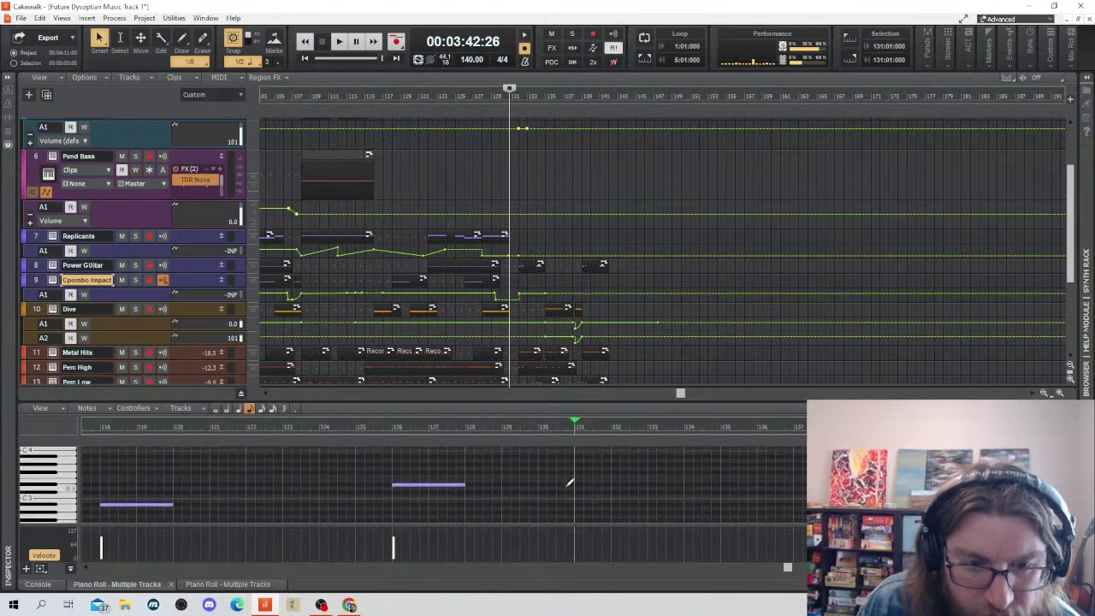
scroll(569, 484, down, 2)
click(557, 488)
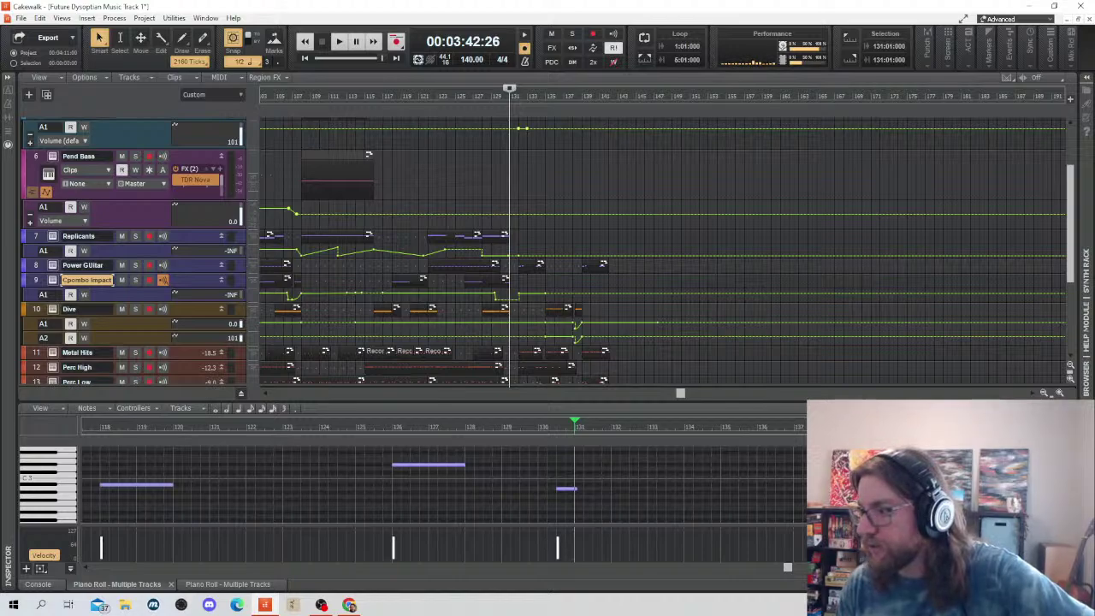
scroll(606, 457, down, 2)
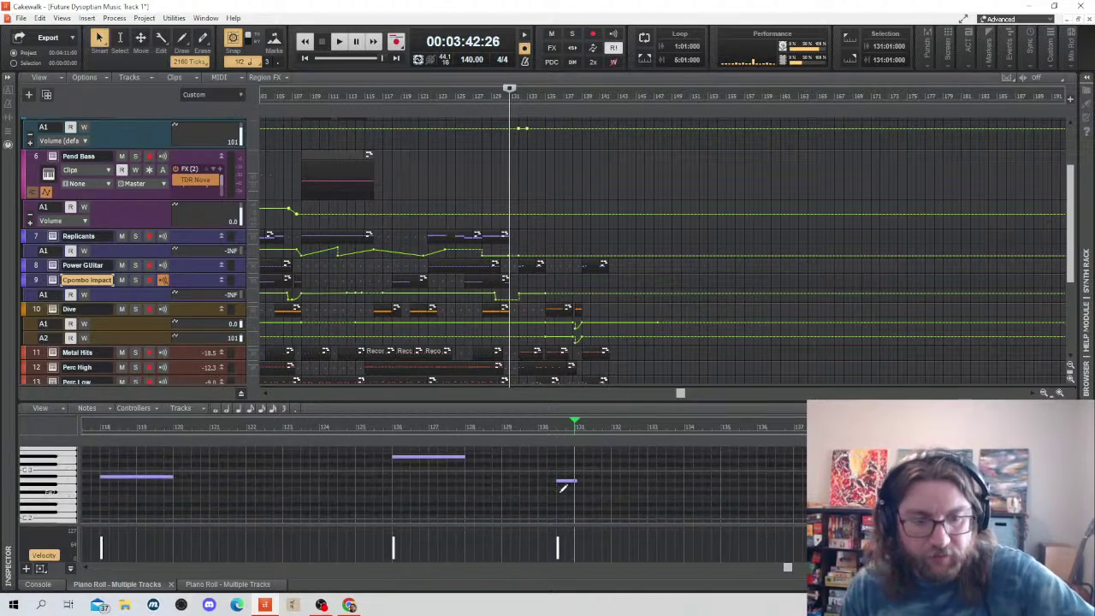
drag(558, 481, 549, 482)
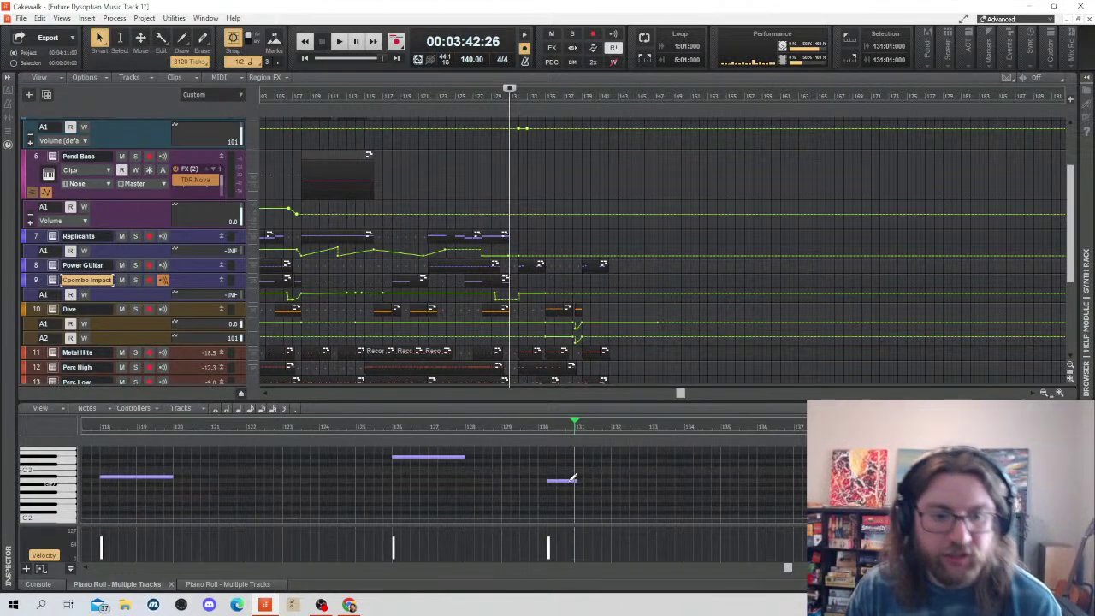
click(588, 427)
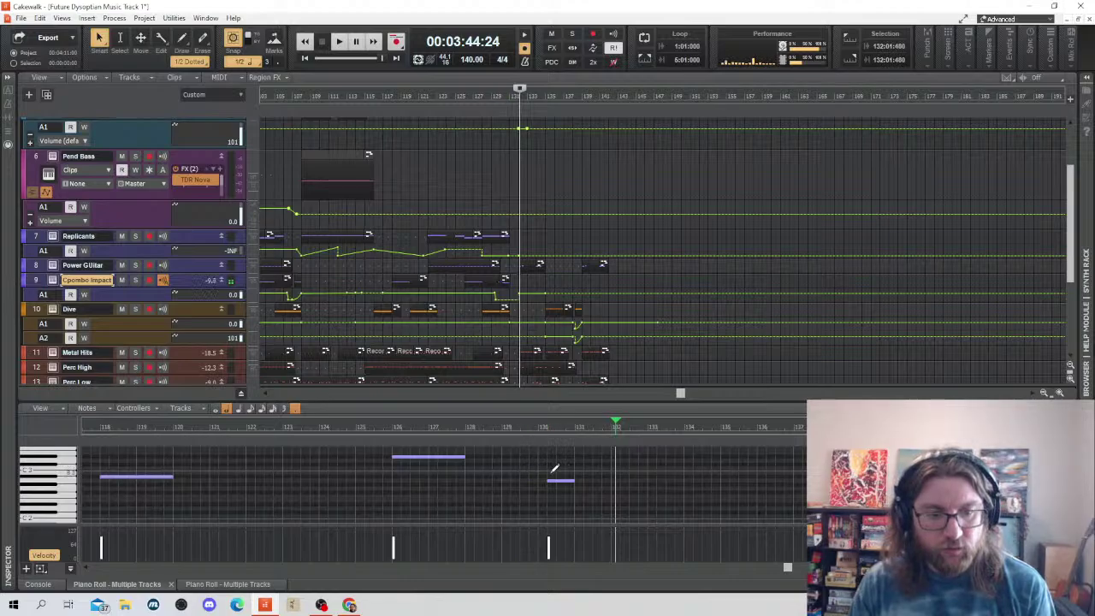
Raise the new impact note's pitch, extend its start back close to measure 130, and play the passage from measure 129
drag(562, 482, 541, 473)
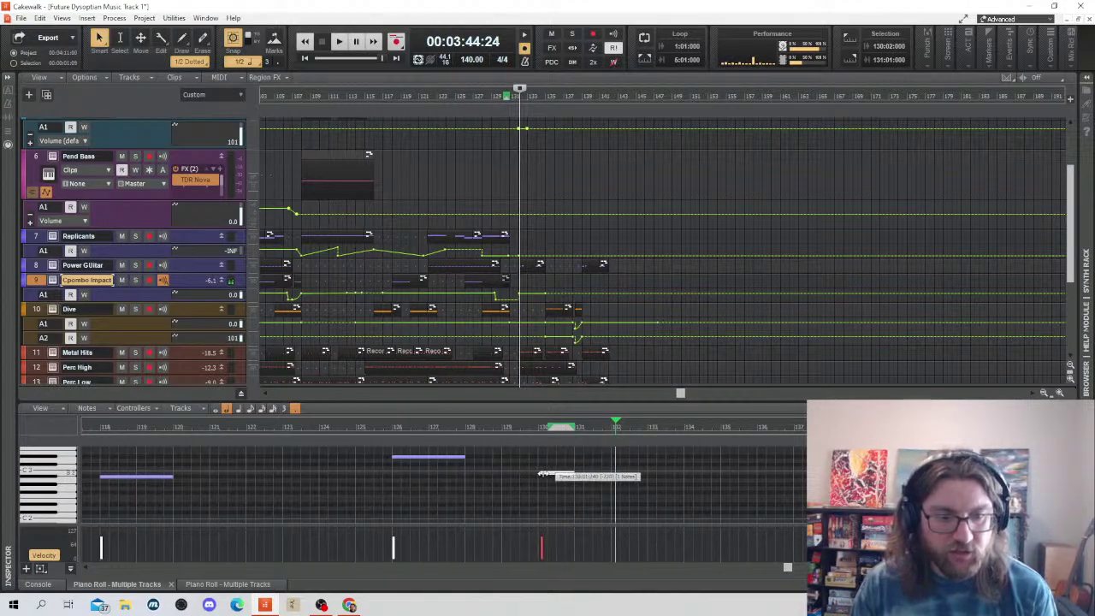
scroll(541, 262, down, 2)
scroll(622, 223, up, 2)
scroll(623, 223, up, 1)
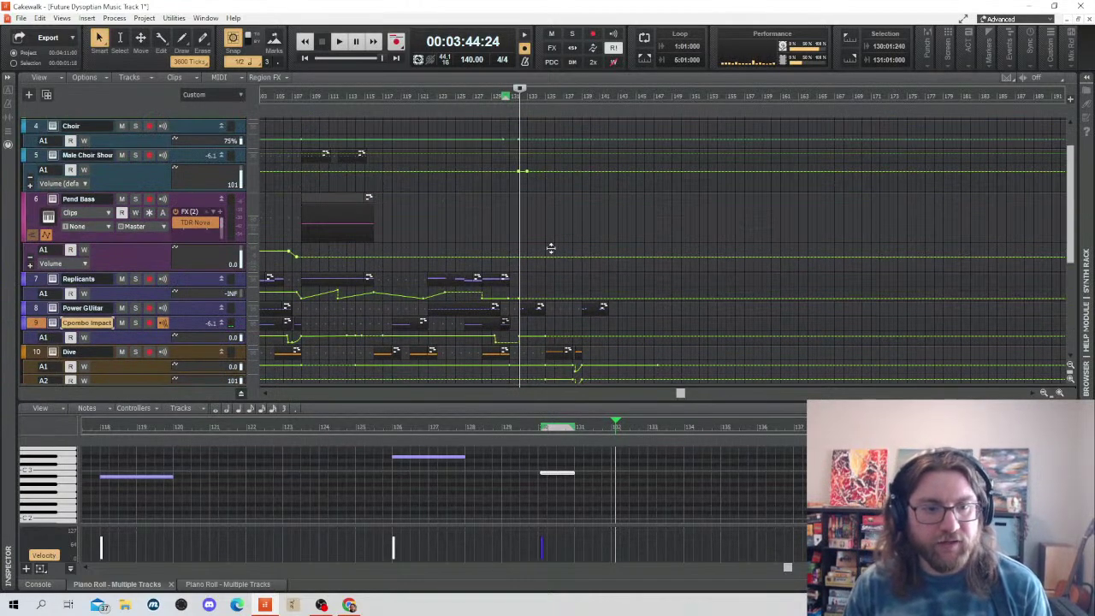
click(509, 220)
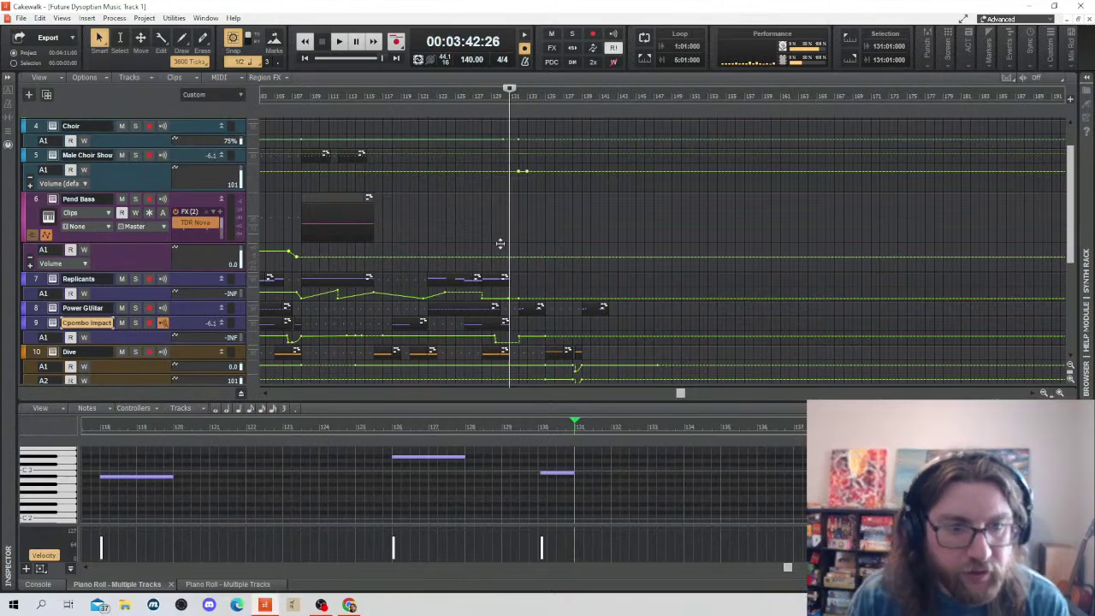
click(495, 246)
key(space)
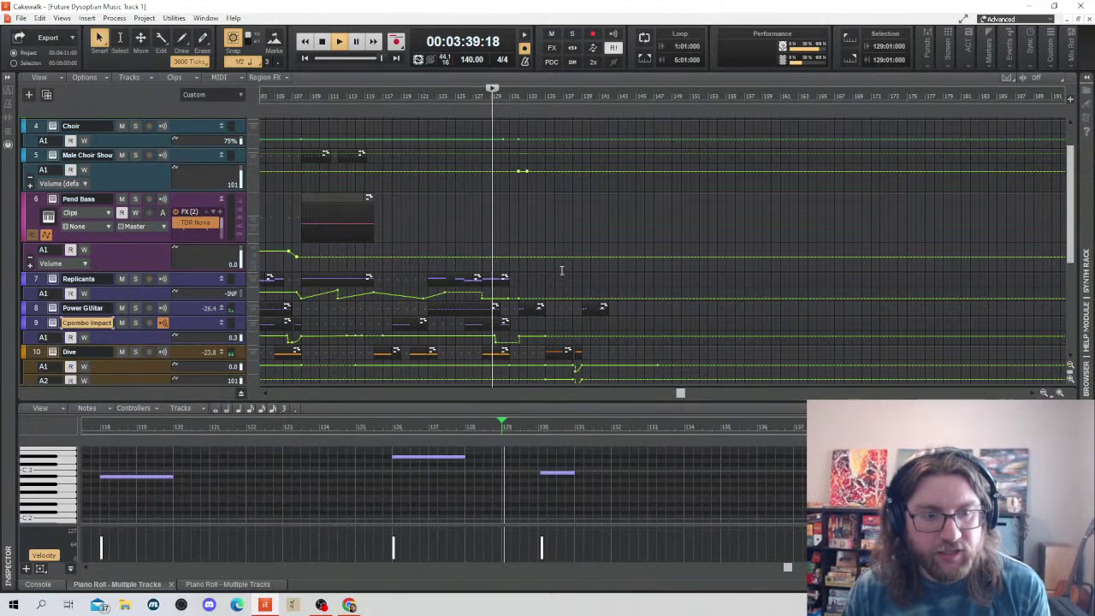
scroll(607, 286, down, 3)
key(space)
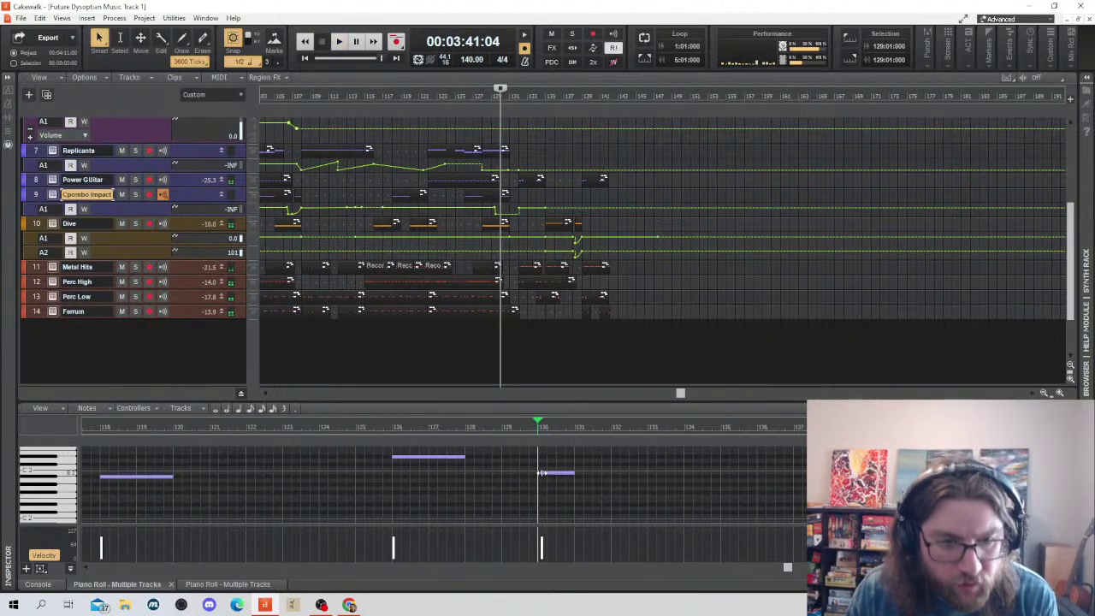
Stretch the new impact note to span measures 130 to 132, play the result, and save the project
drag(544, 475, 609, 476)
key(space)
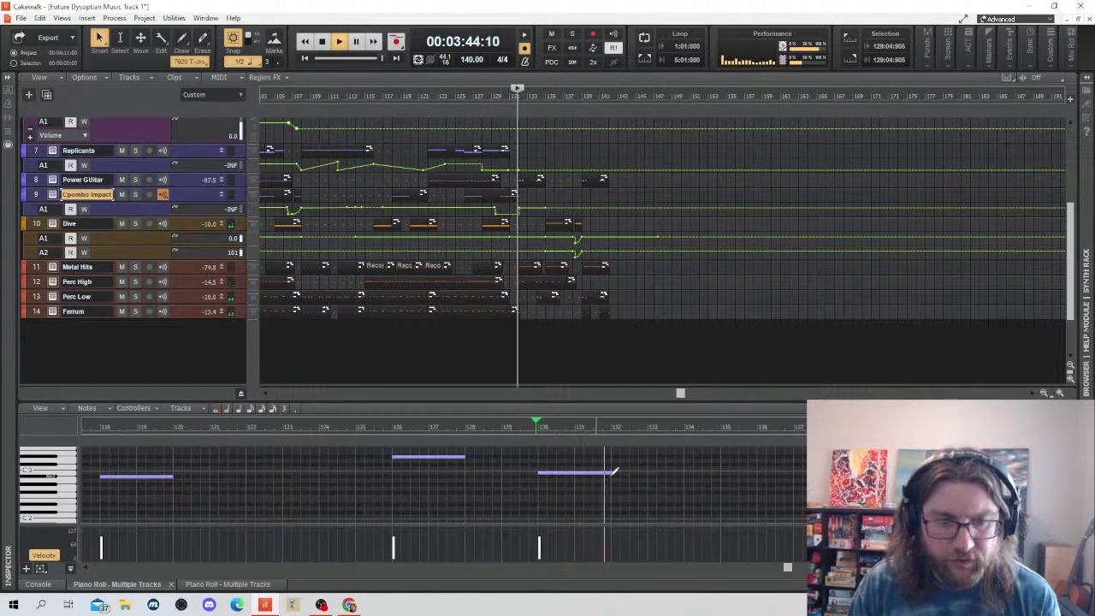
key(space)
key(space)
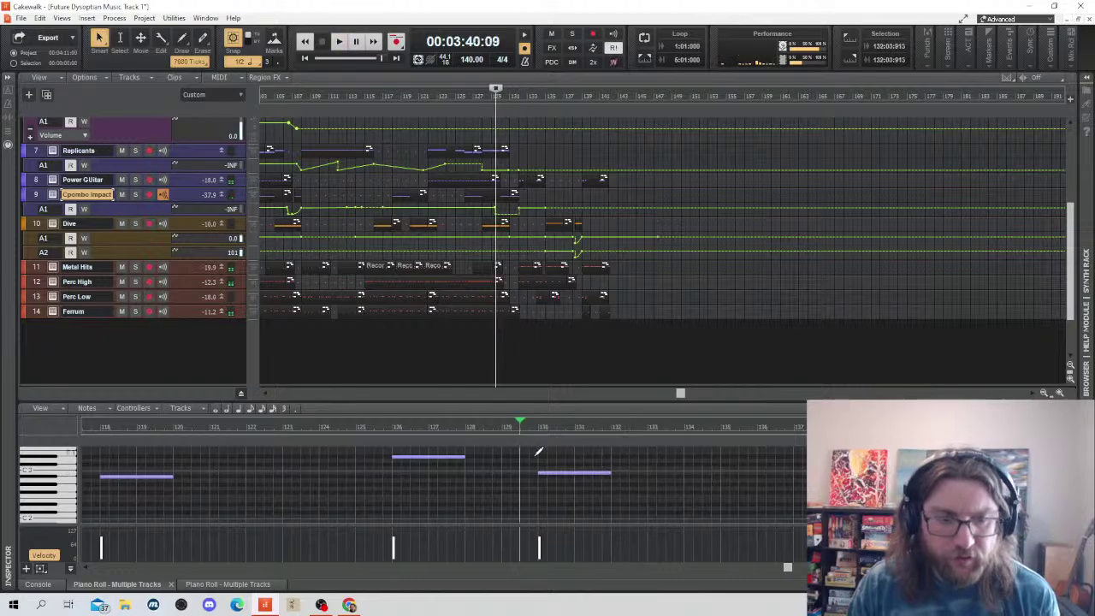
key(ctrl+s)
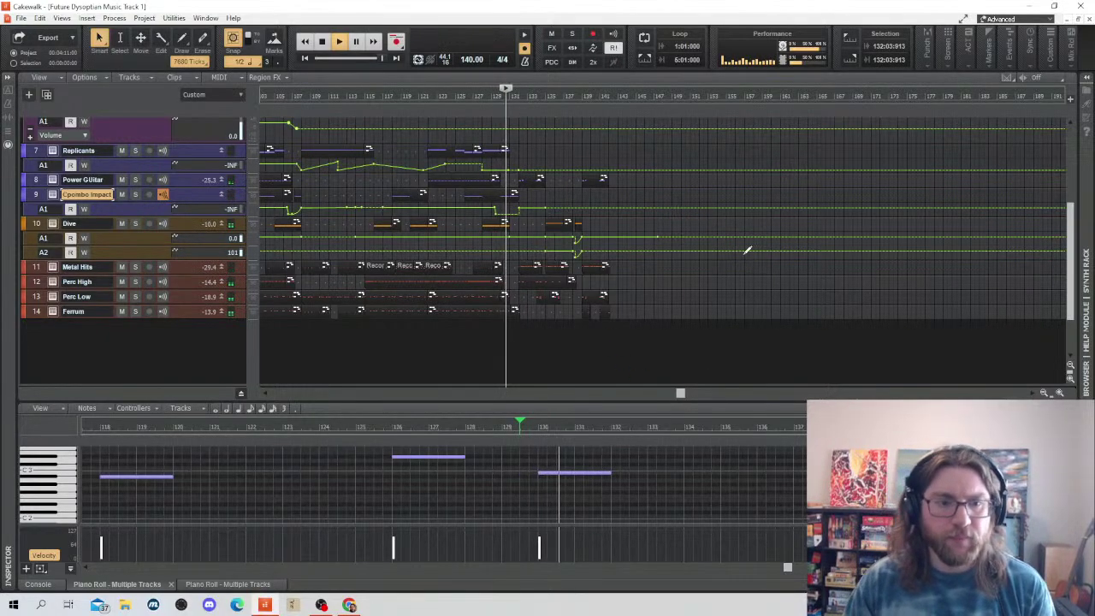
key(space)
Delete the extra volume nodes on track 9 and shape its envelope into a curve rising to 0.0 dB at measure 132
right_click(520, 208)
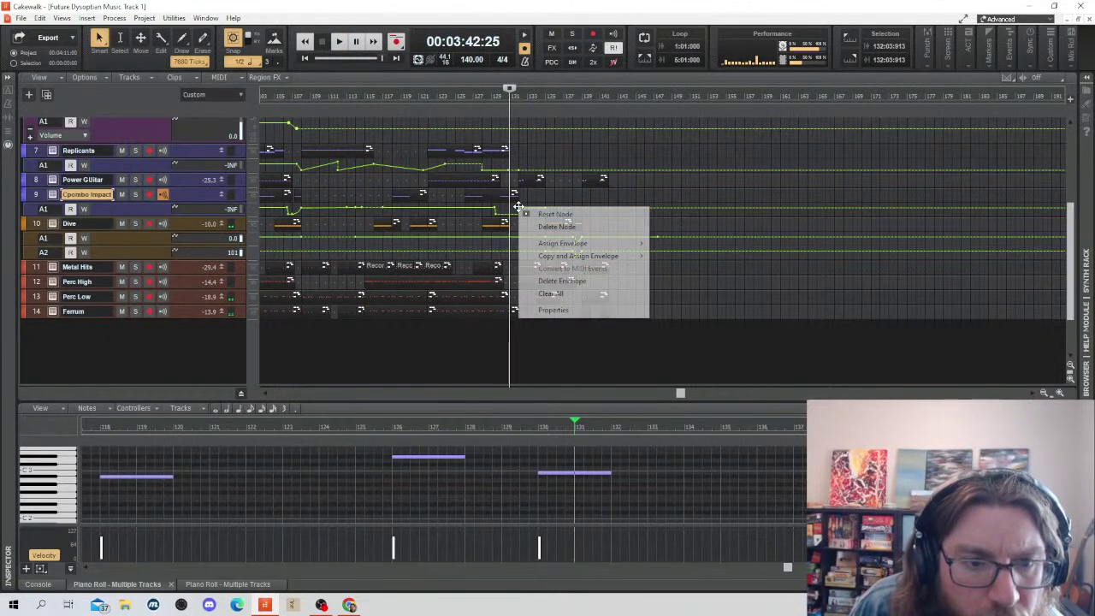
click(552, 224)
right_click(544, 208)
click(582, 225)
drag(526, 210, 548, 207)
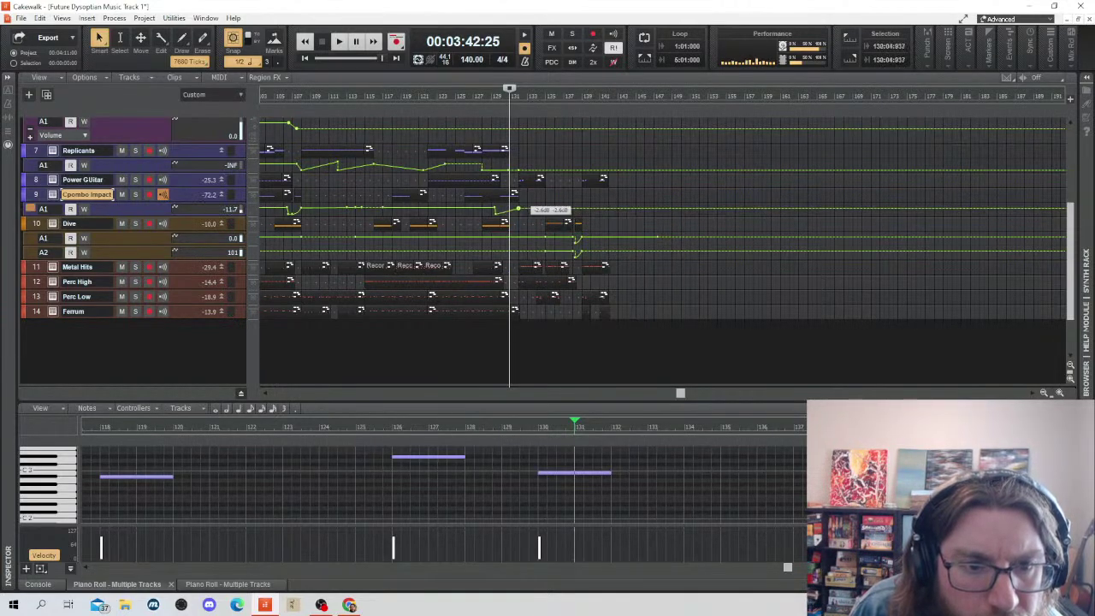
right_click(510, 210)
click(541, 243)
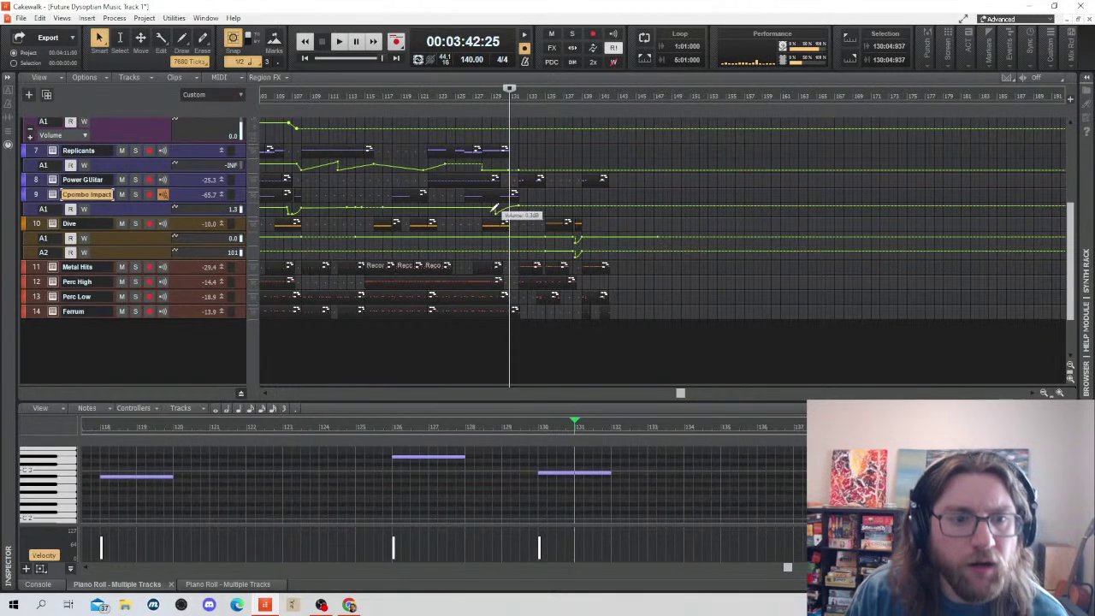
click(517, 209)
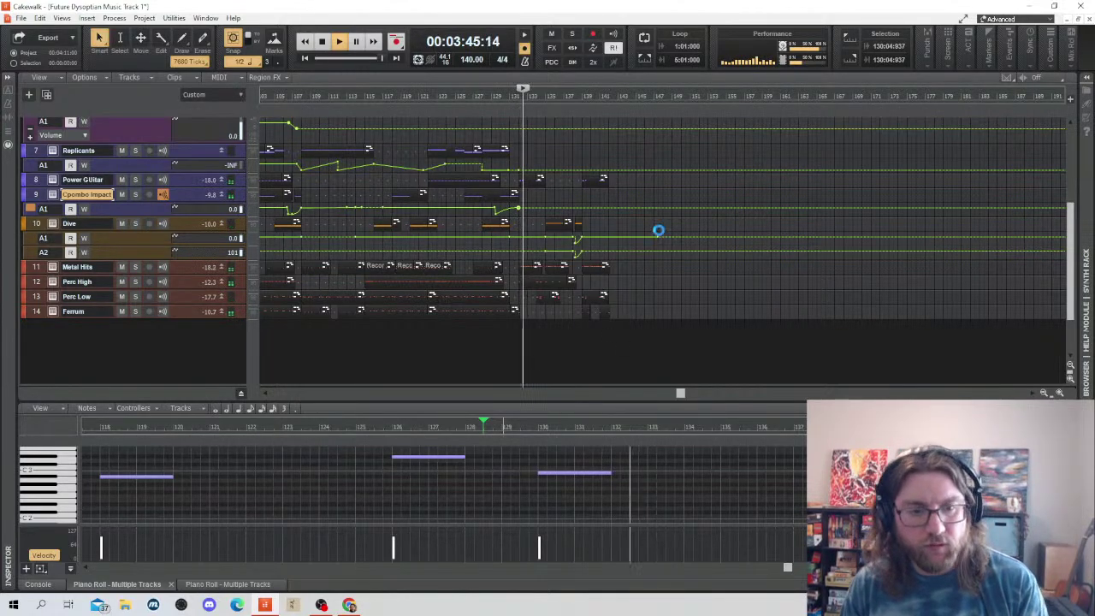
Add two-measure impact notes on track 9 at measures 135 and 138, play them back, and save the project
key(space)
click(620, 195)
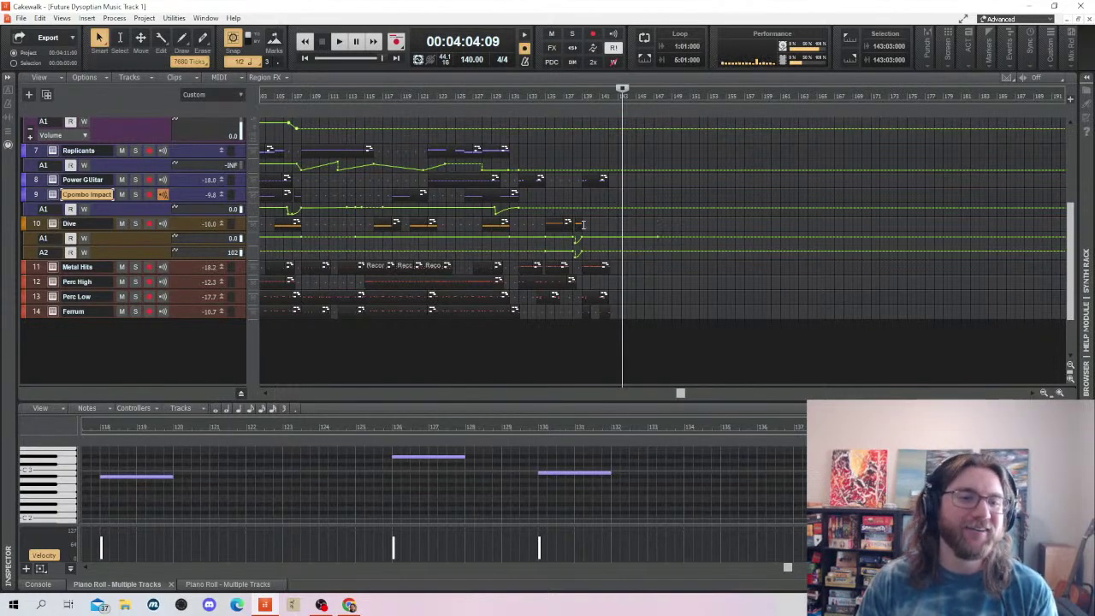
click(481, 103)
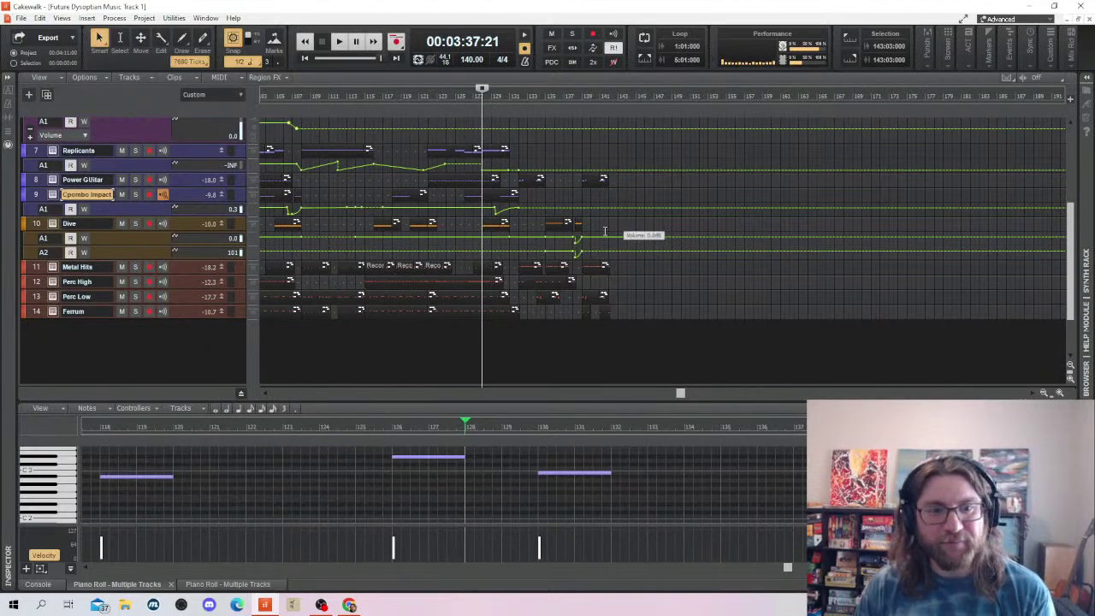
click(545, 194)
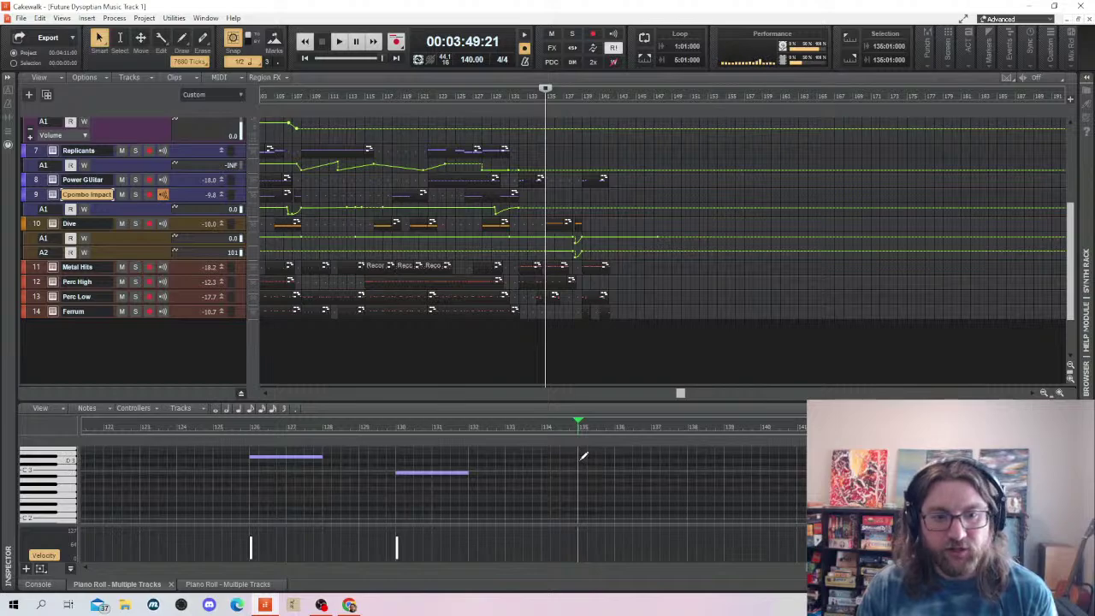
click(579, 461)
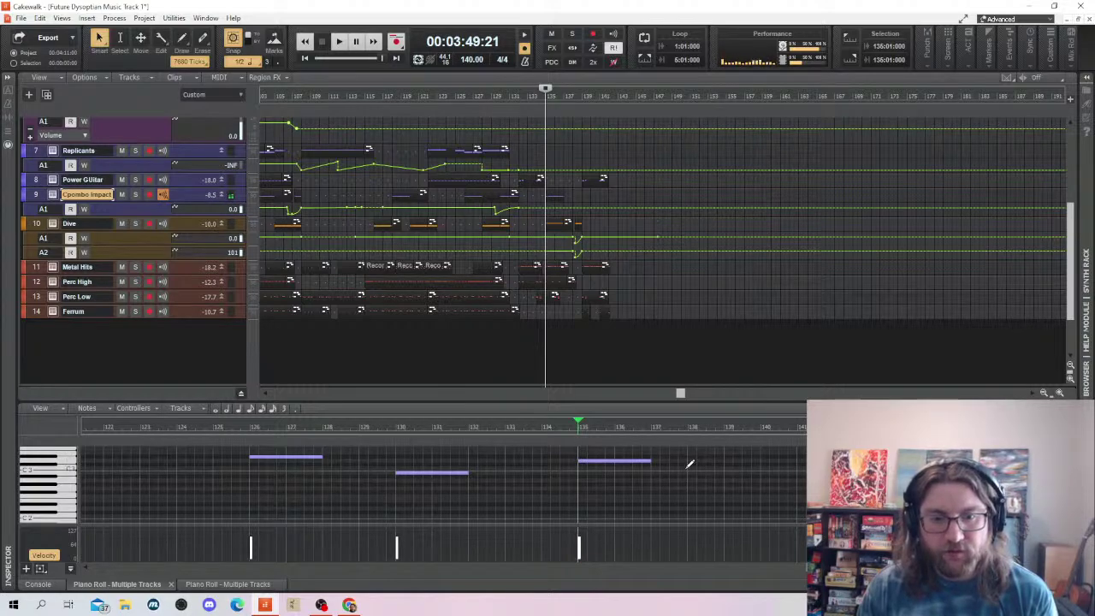
click(688, 468)
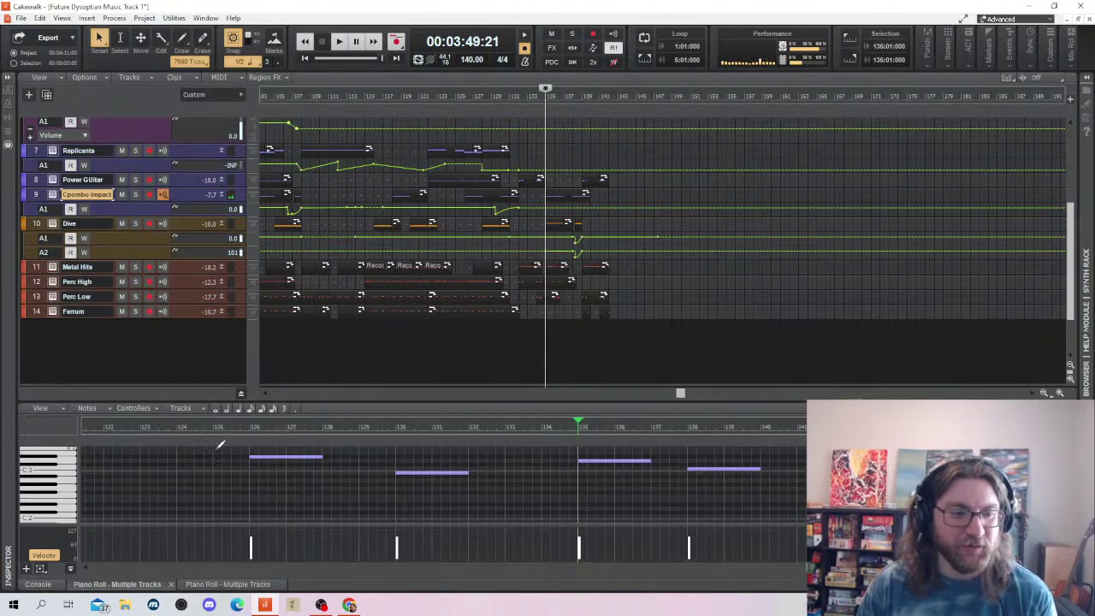
key(space)
key(ctrl+s)
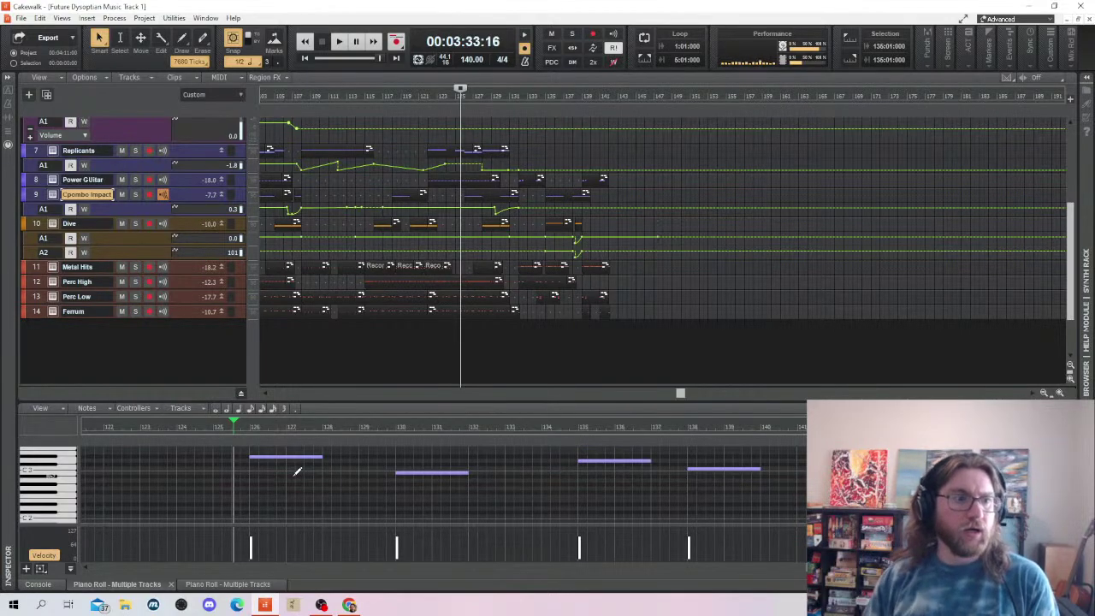
Rename track 9 to "Combo Impact"
double_click(73, 195)
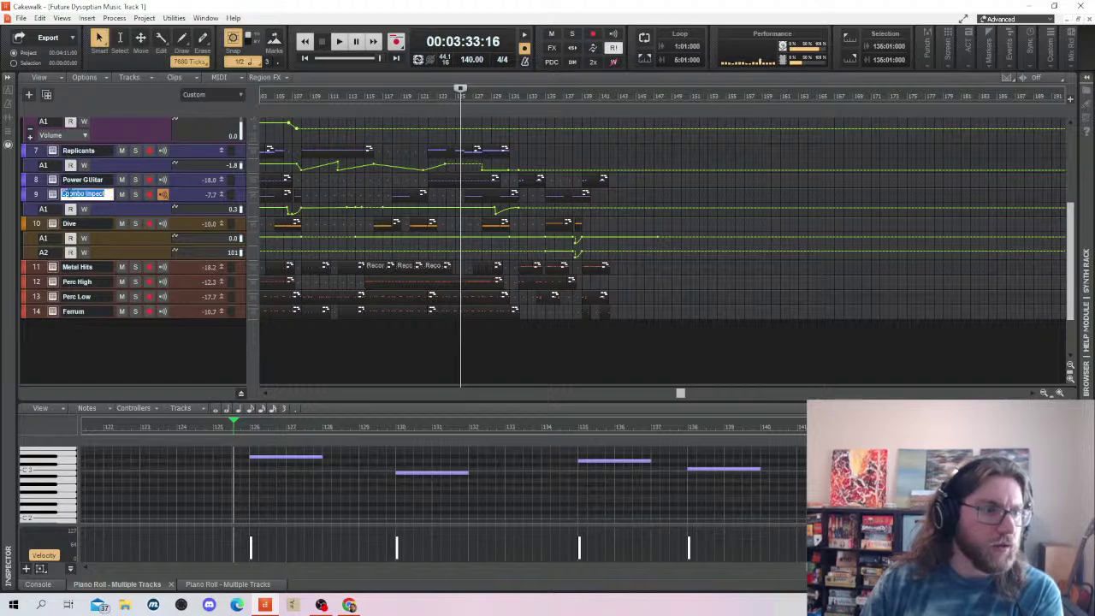
key(Return)
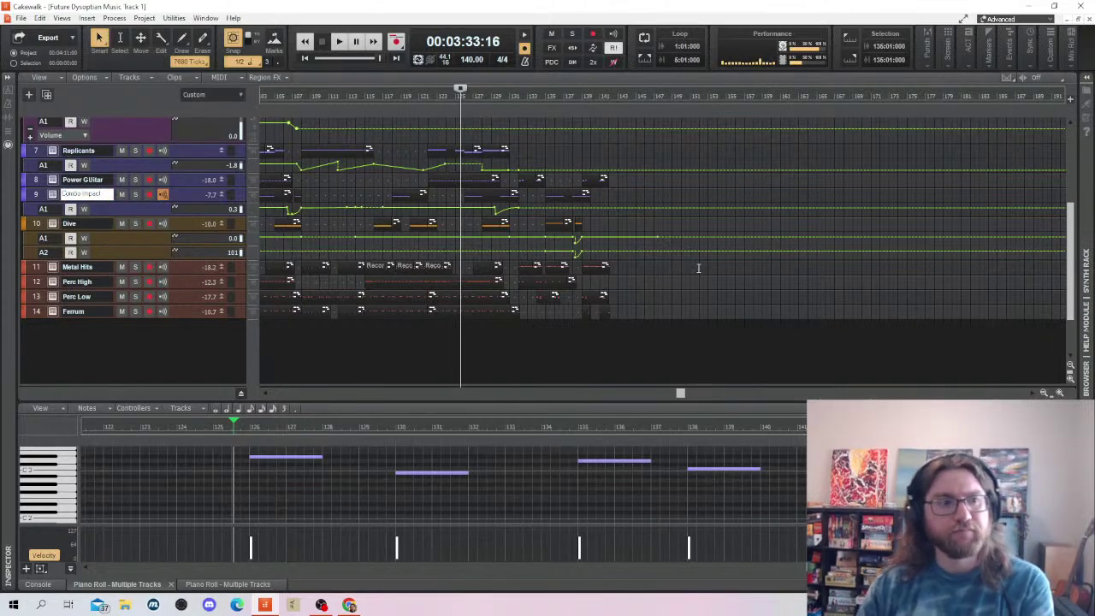
click(749, 269)
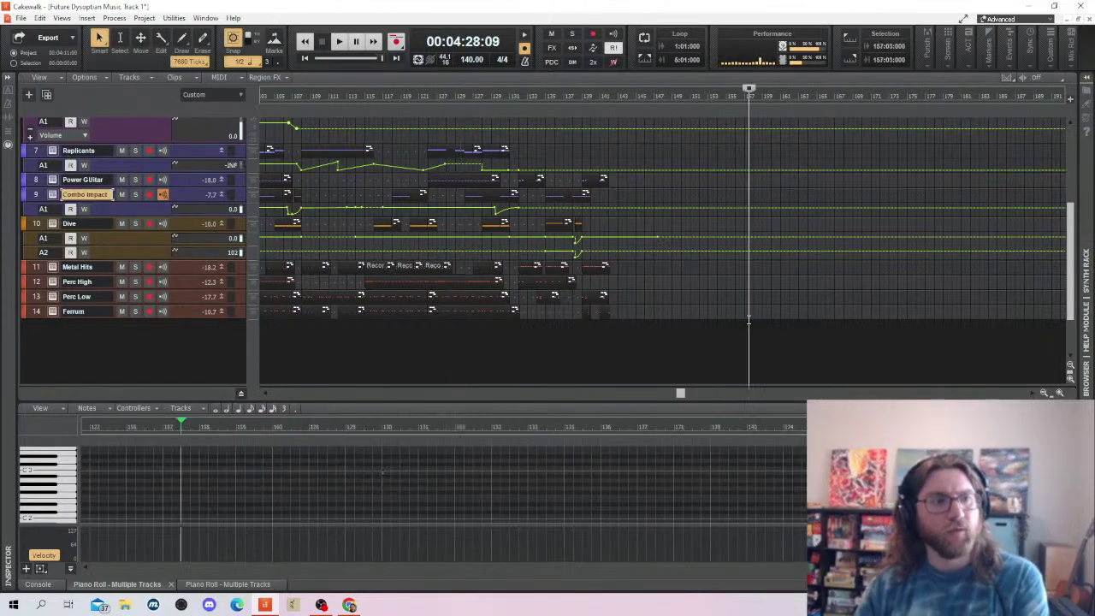
Play the ending from measure 128 to measure 143 and check which tracks' clips sound along the way
click(483, 132)
key(space)
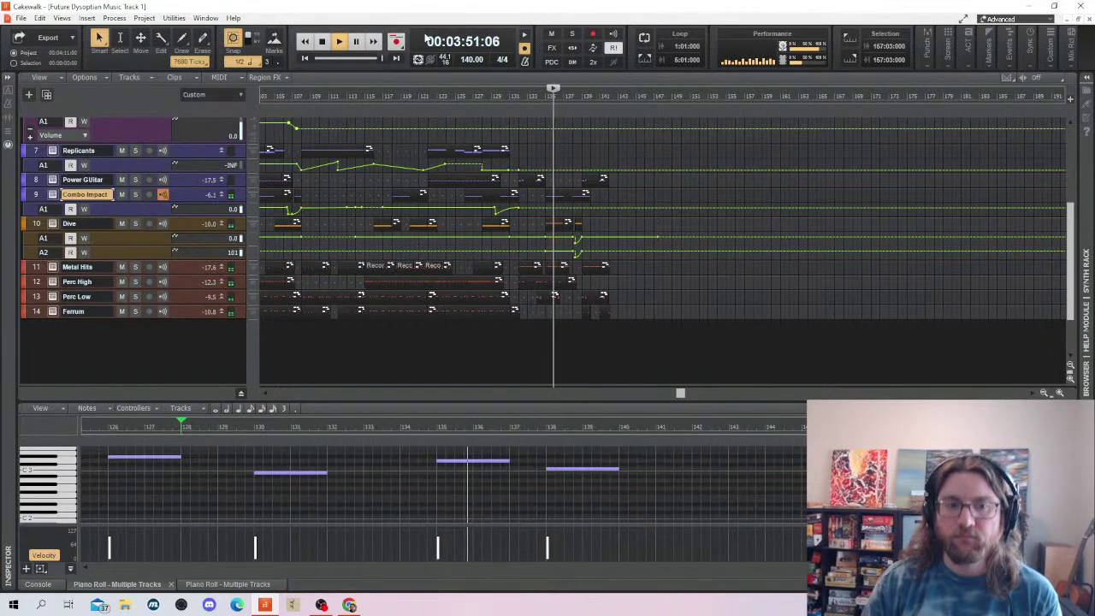
scroll(707, 234, down, 1)
scroll(735, 270, up, 3)
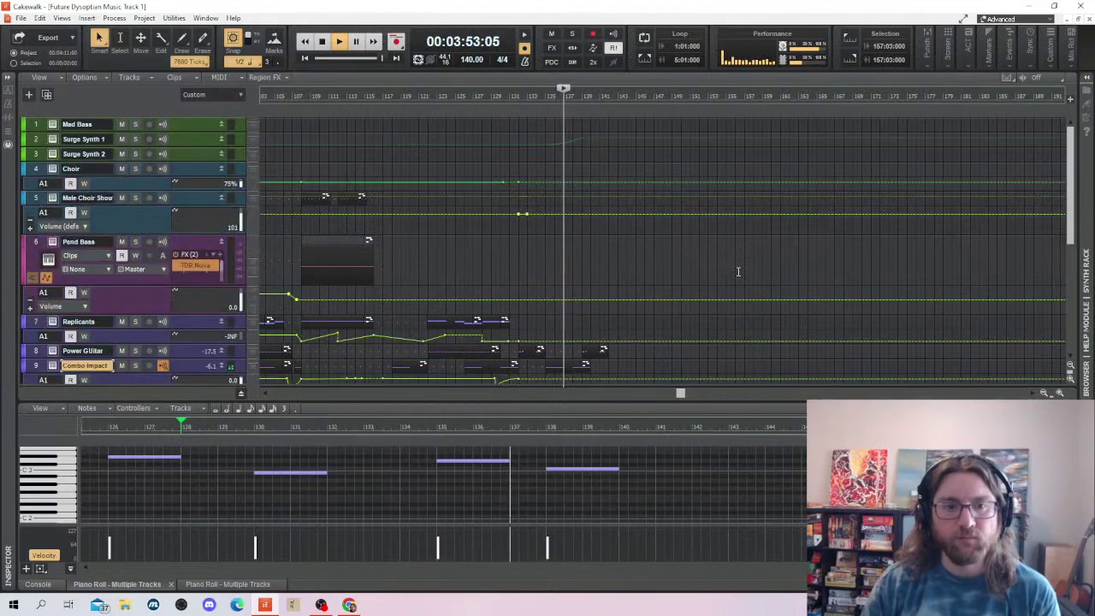
scroll(738, 272, down, 3)
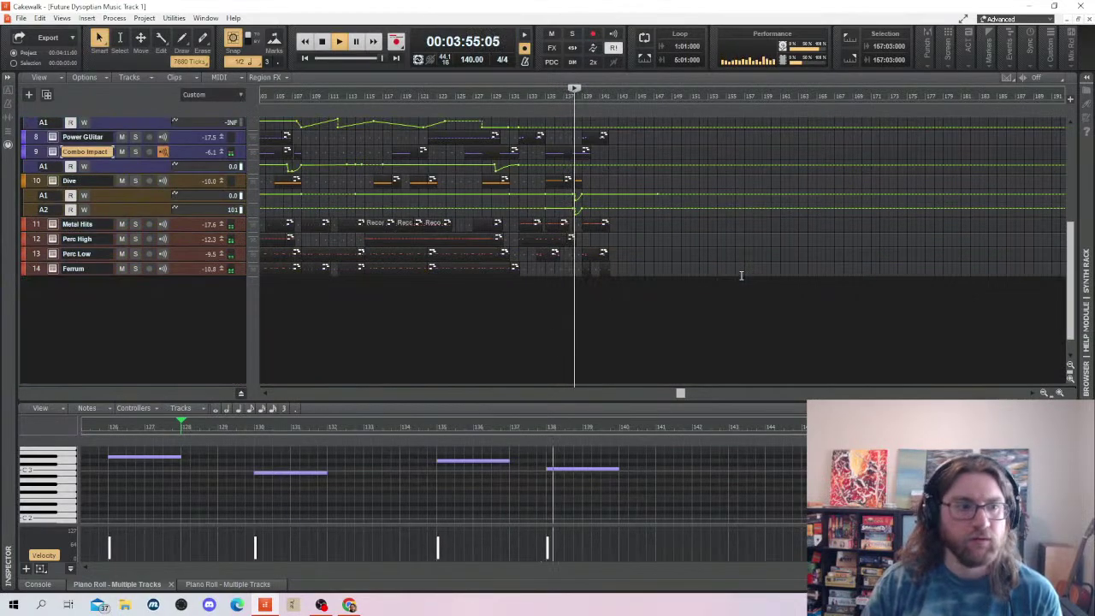
scroll(733, 274, up, 2)
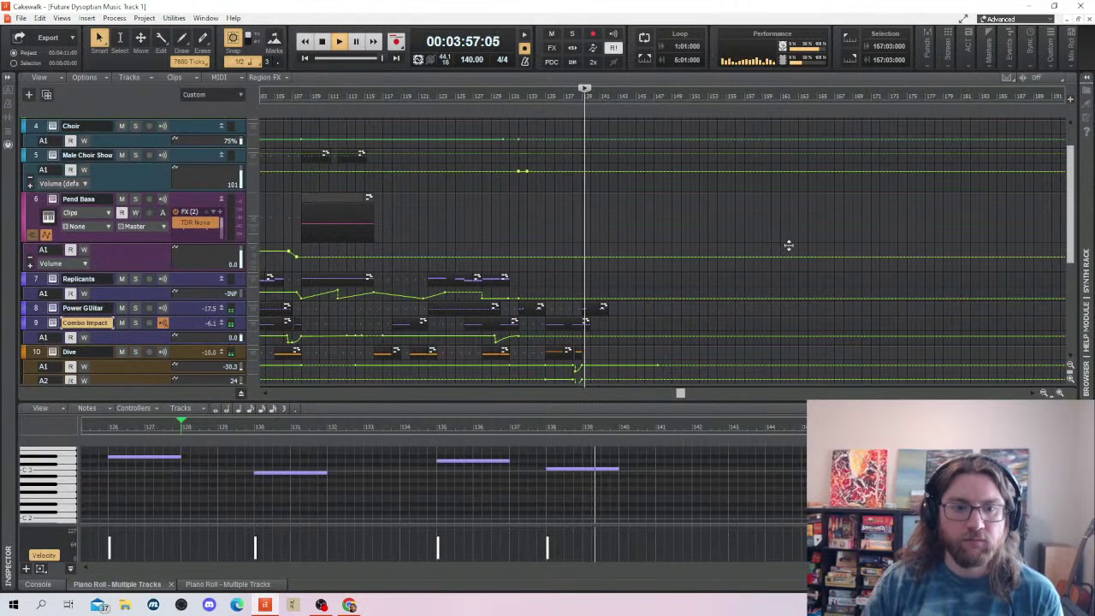
scroll(745, 269, down, 3)
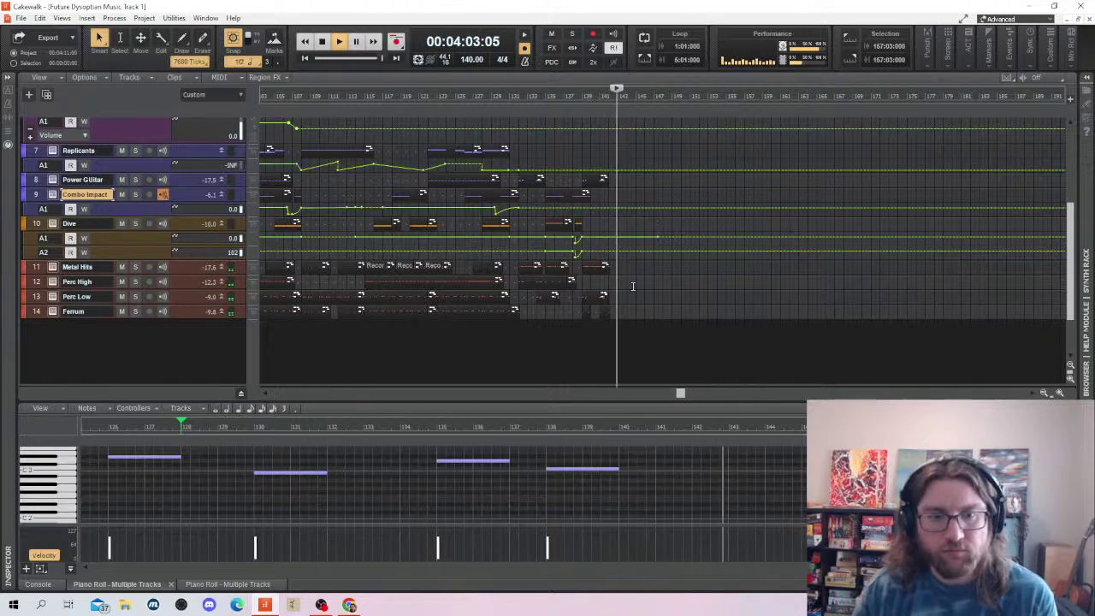
key(space)
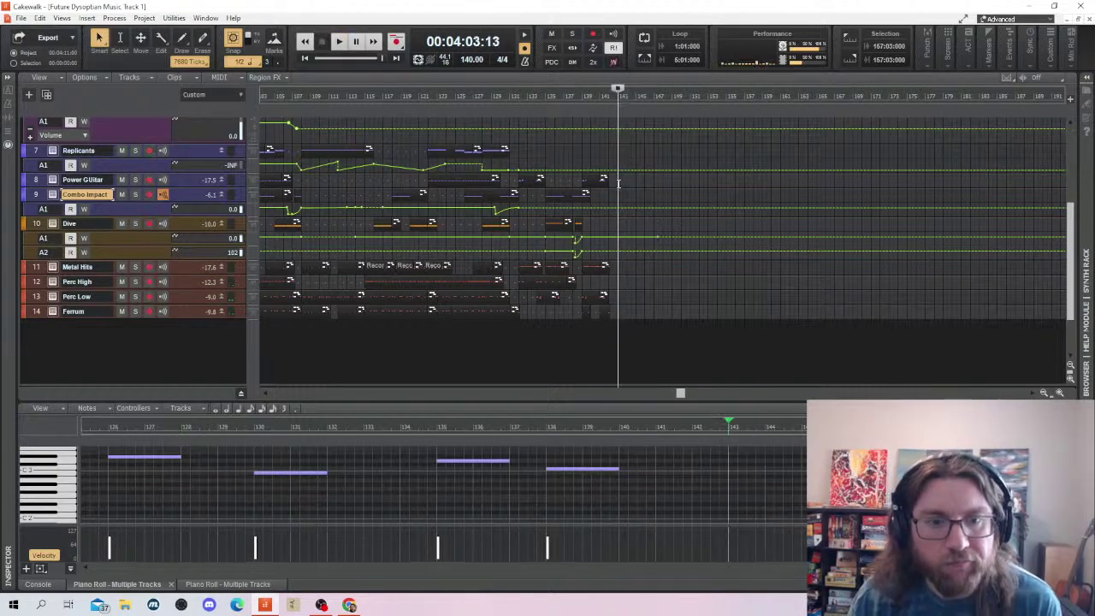
Play the final hits from measure 142
click(606, 153)
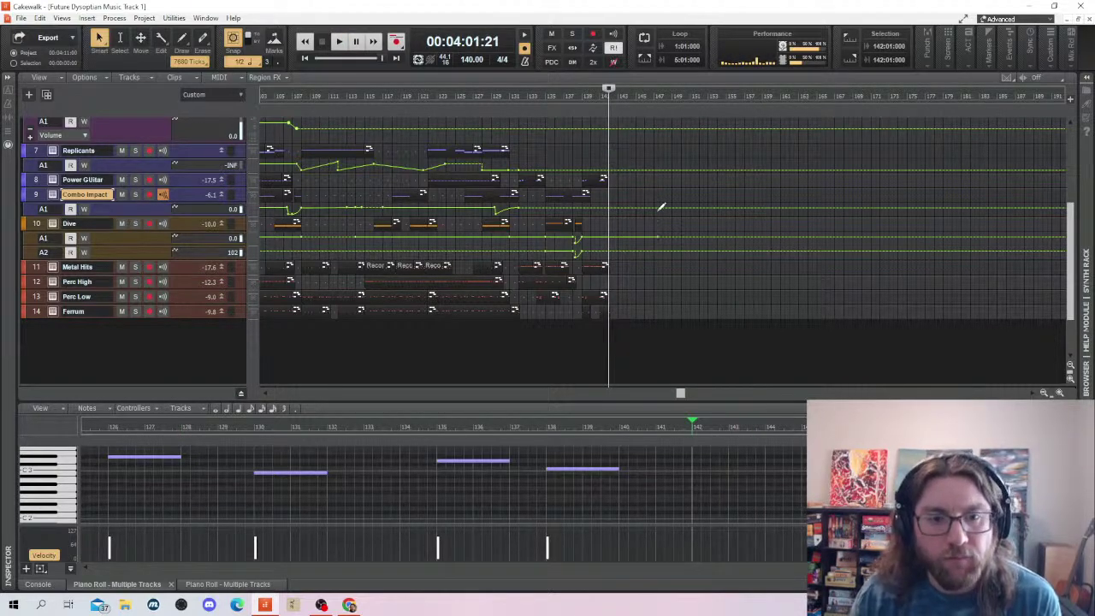
key(space)
key(space)
Copy the Ferrum track's last D4 note in measure 142 to 142:02:480
click(611, 313)
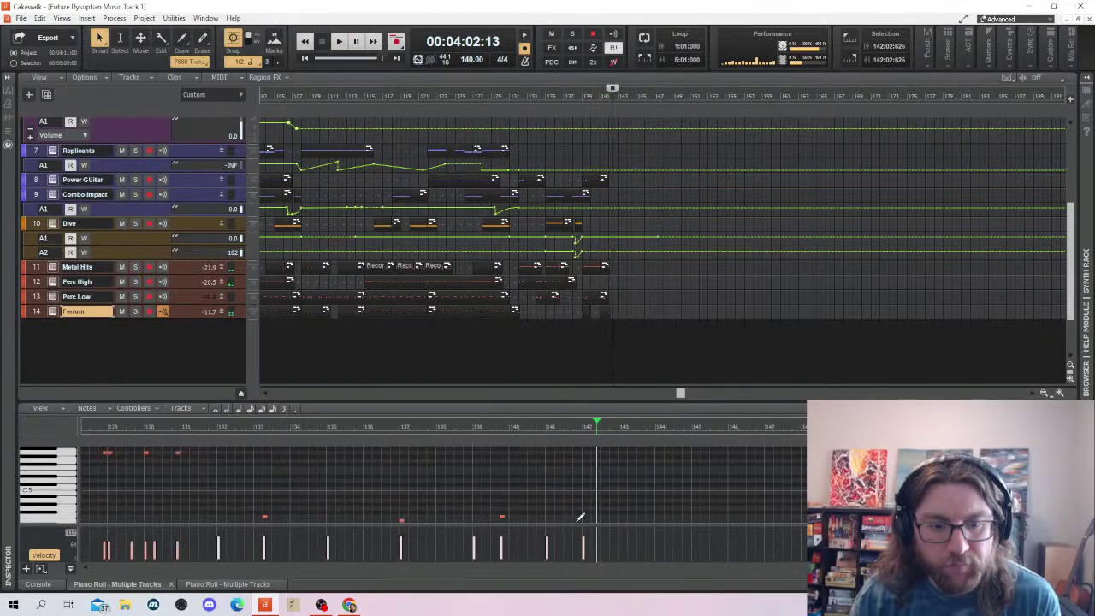
scroll(580, 513, down, 2)
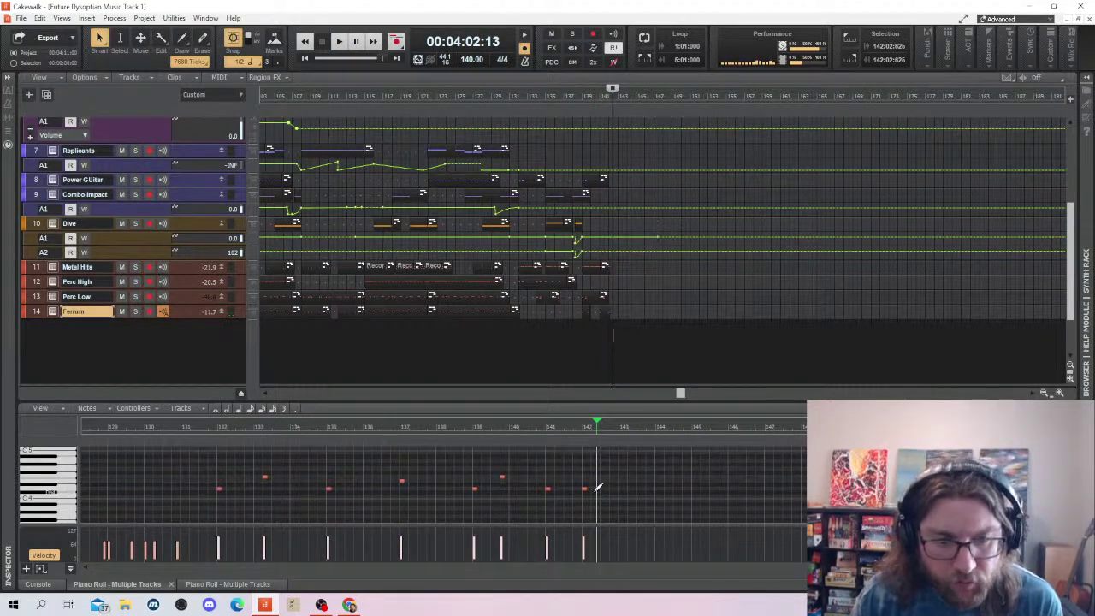
scroll(600, 484, up, 1)
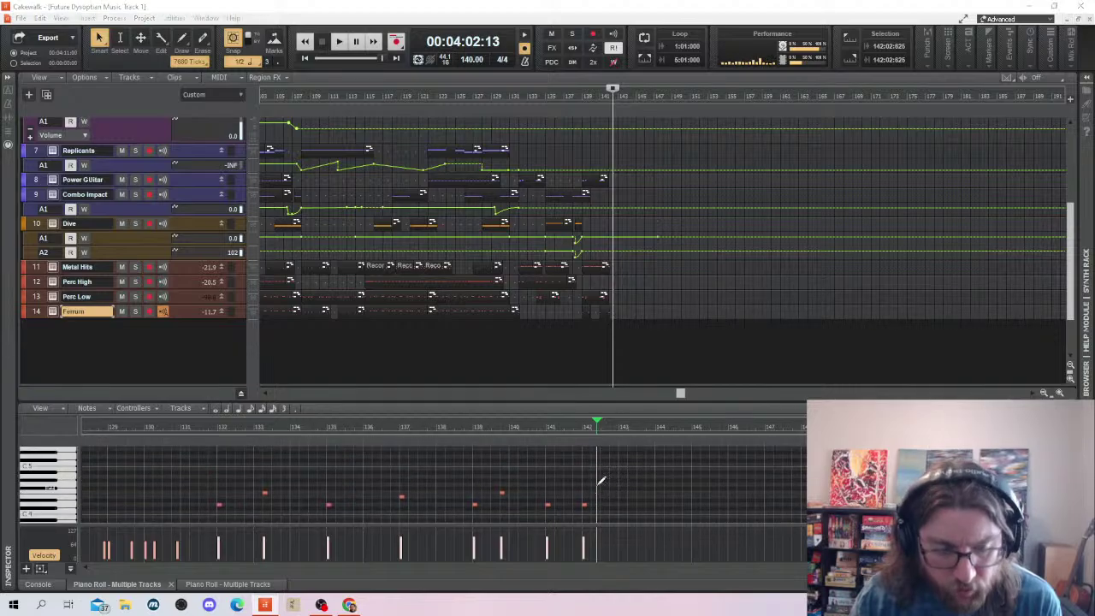
scroll(602, 481, up, 2)
scroll(603, 485, up, 3)
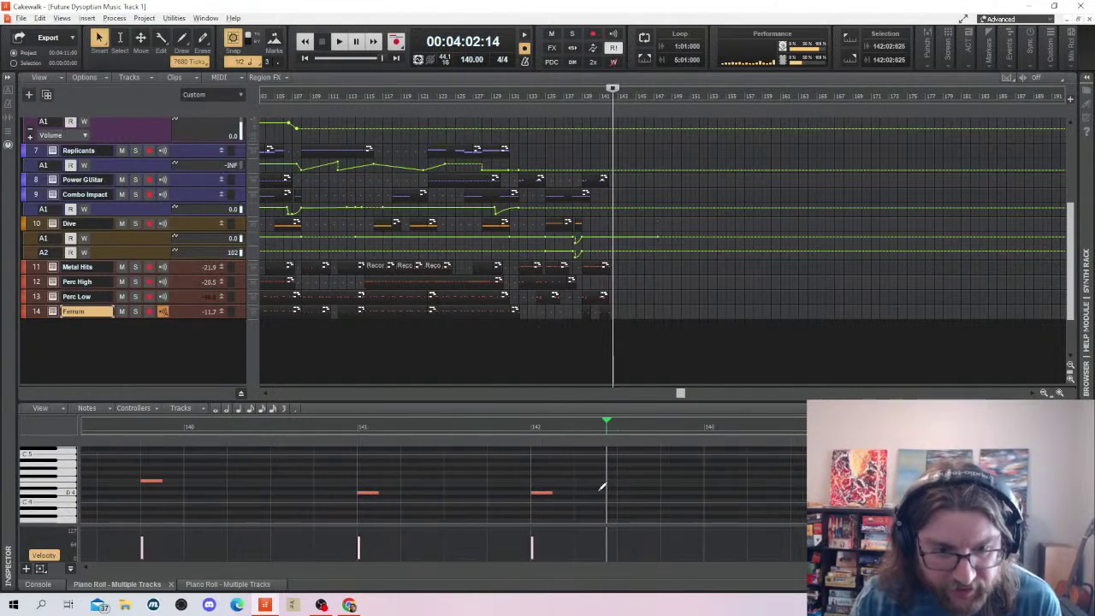
click(541, 493)
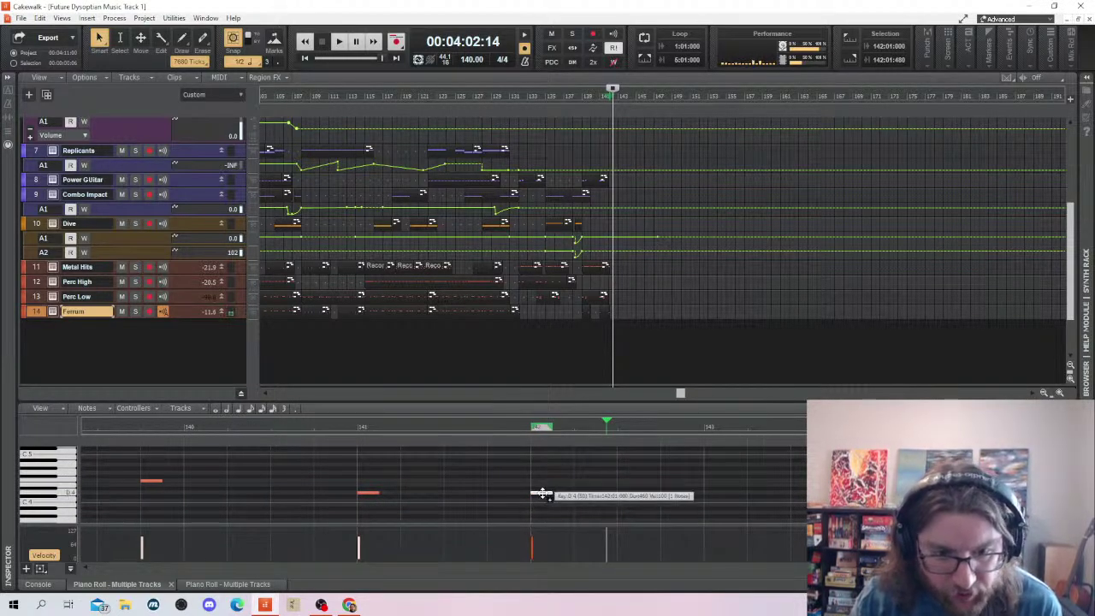
drag(542, 493, 605, 494)
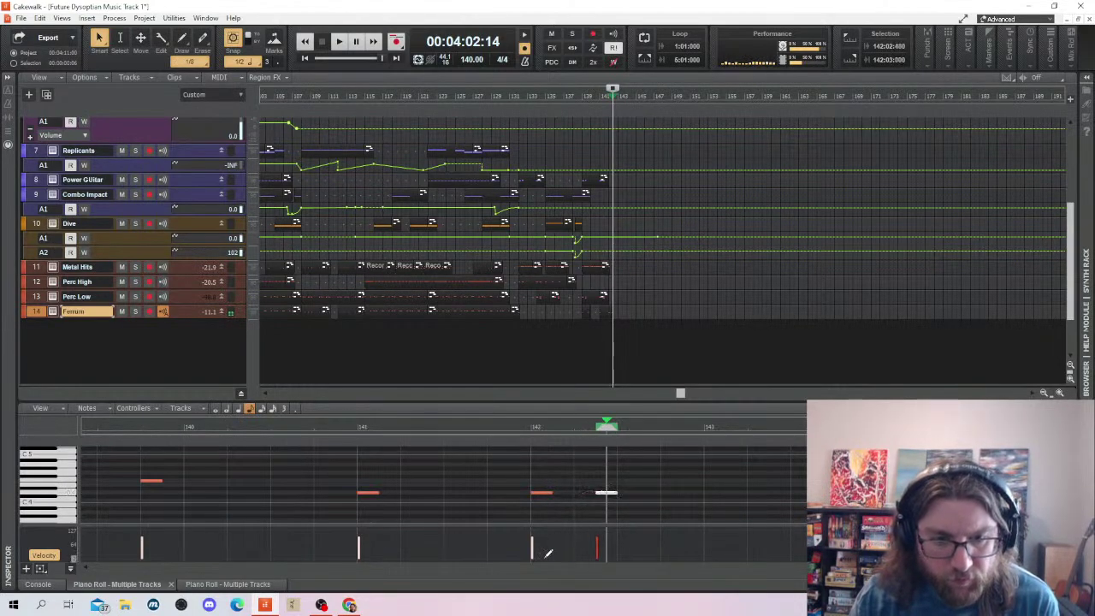
Add a short final hit to the Perc Low track in measure 142, play the ending back, and save the project
click(595, 296)
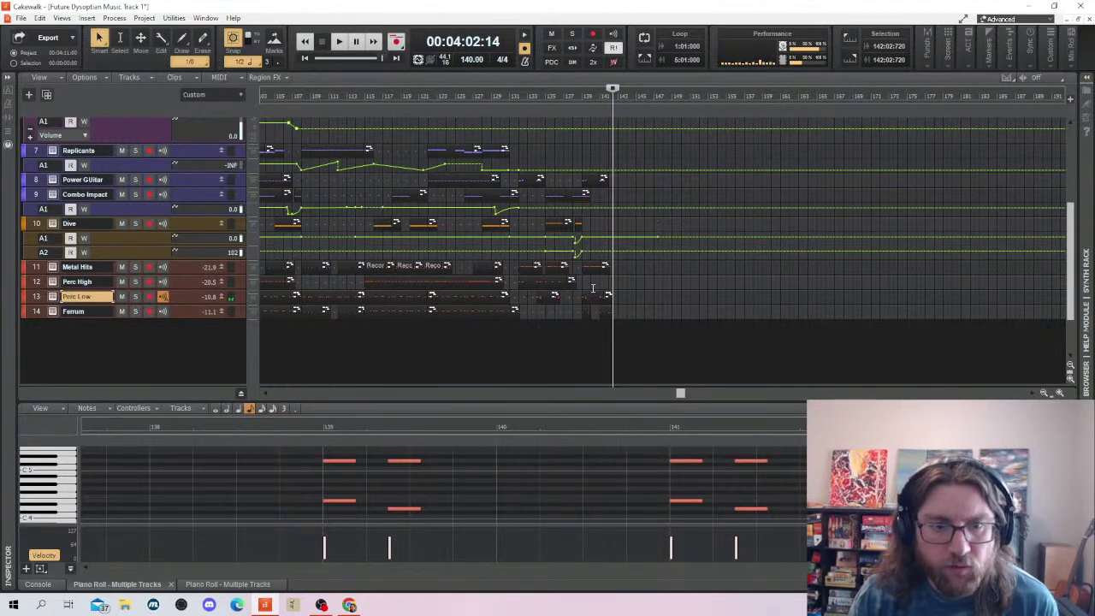
key(space)
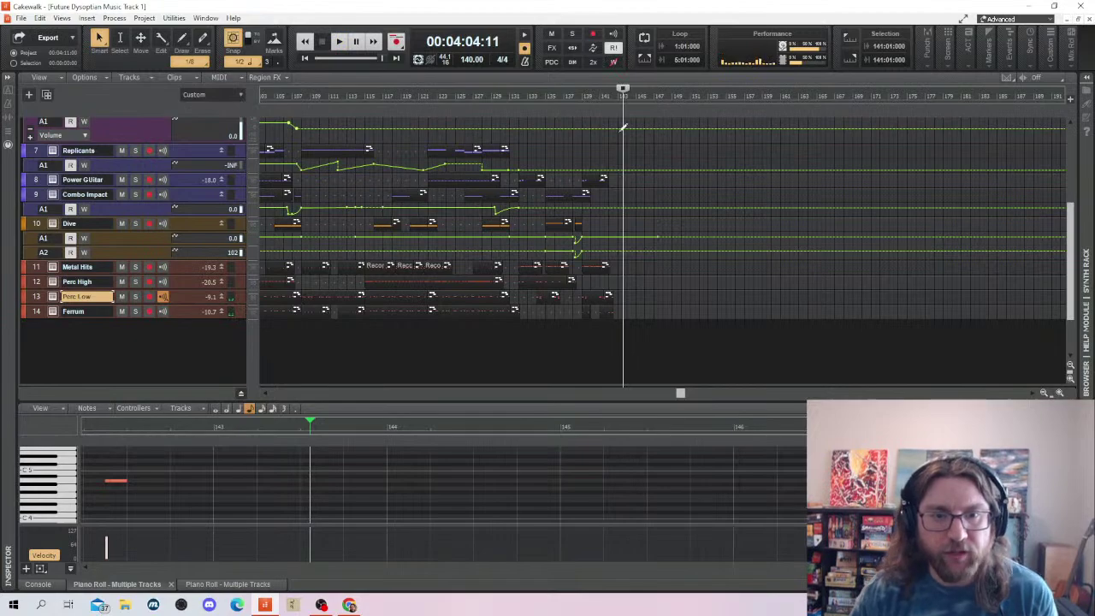
Select the time range from measure 2 to measure 143 and set the draw note duration to Whole
click(619, 92)
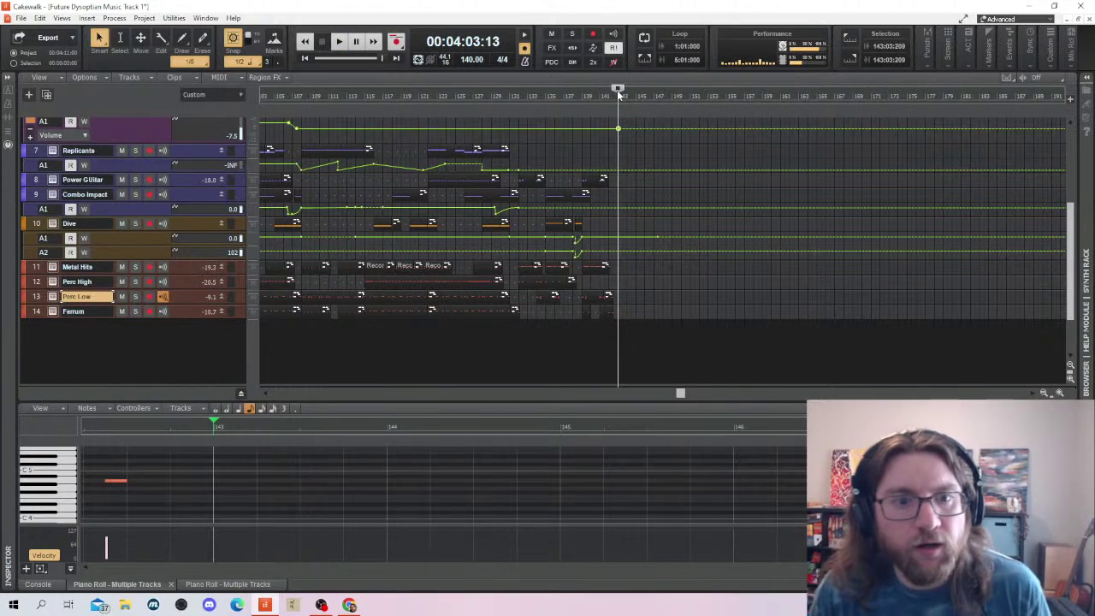
drag(616, 91, 159, 77)
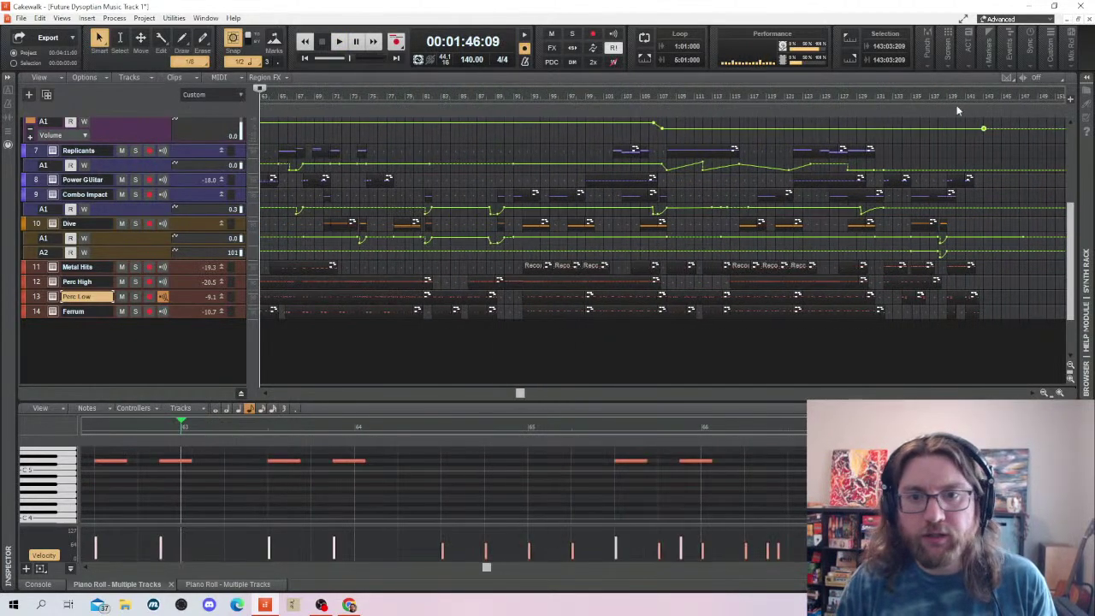
click(988, 96)
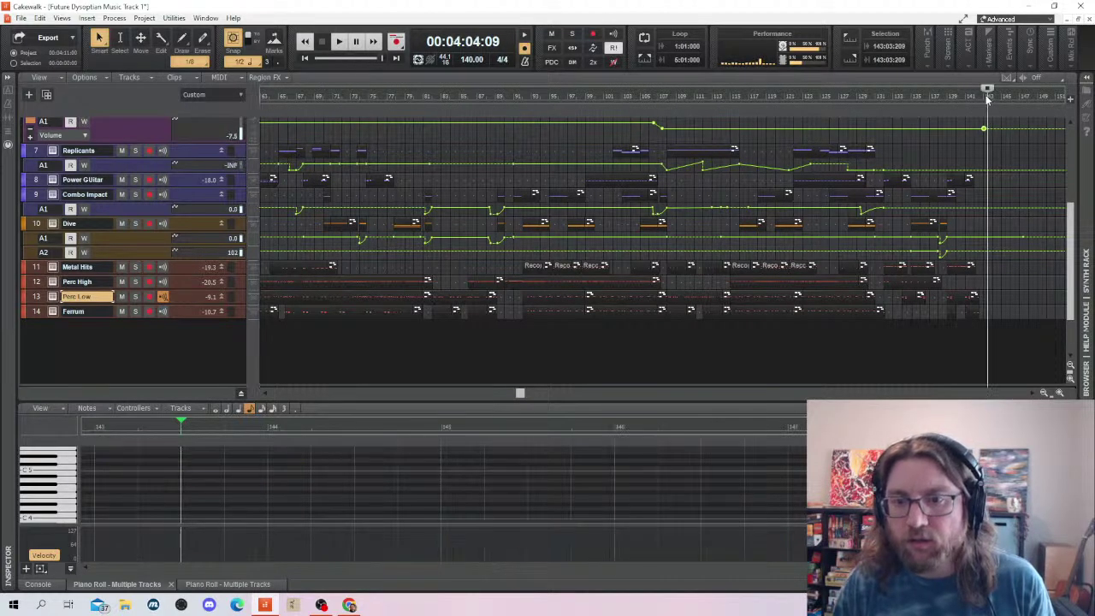
click(983, 95)
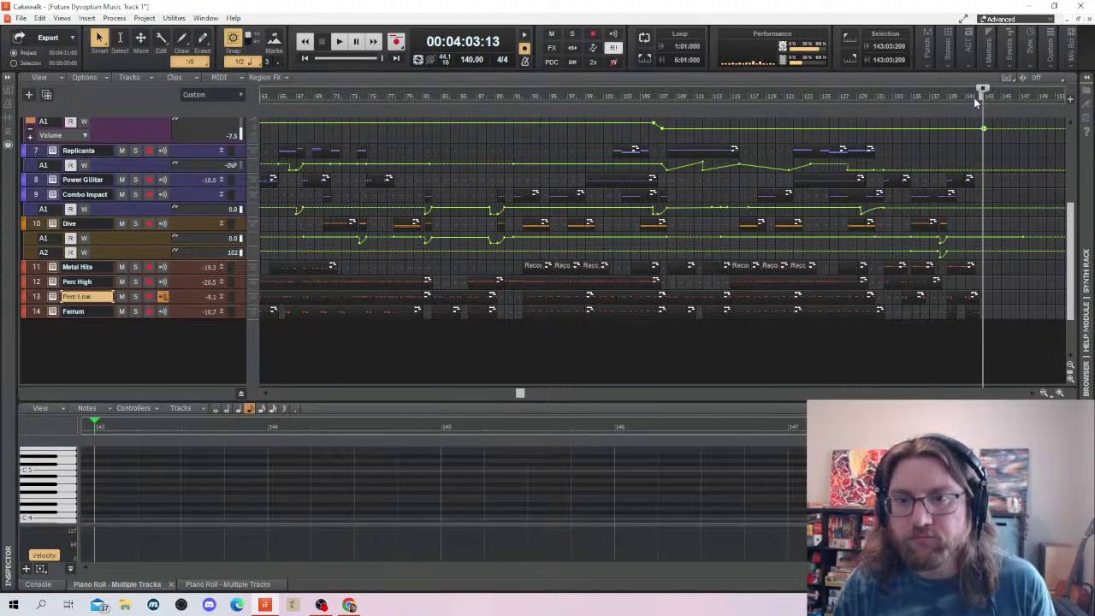
mouse_move(974, 97)
mouse_down()
mouse_move(3, 135)
mouse_move(157, 75)
mouse_up()
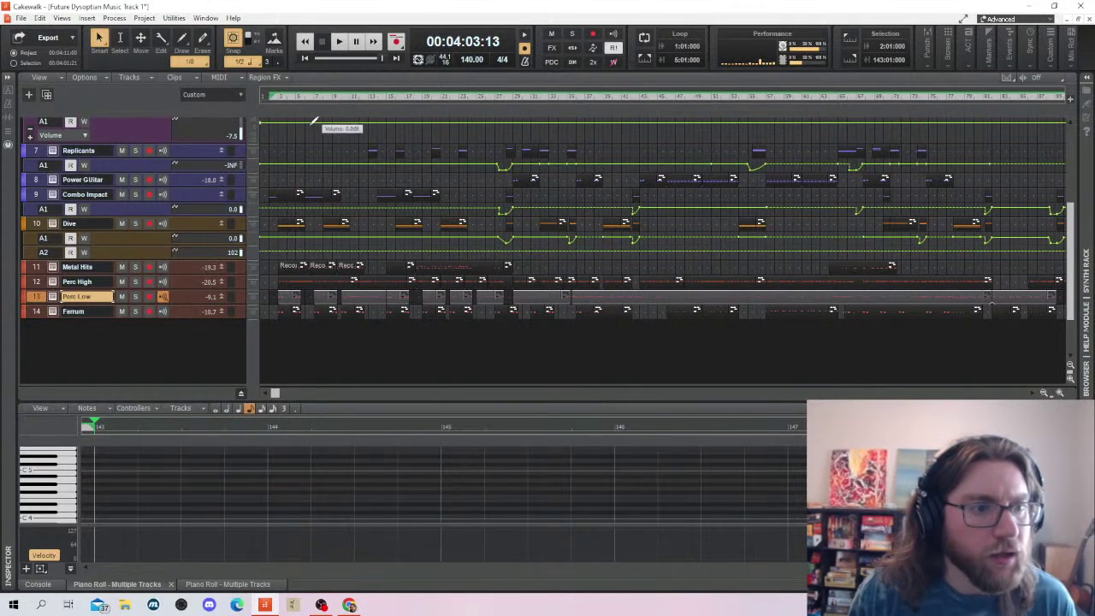
click(216, 64)
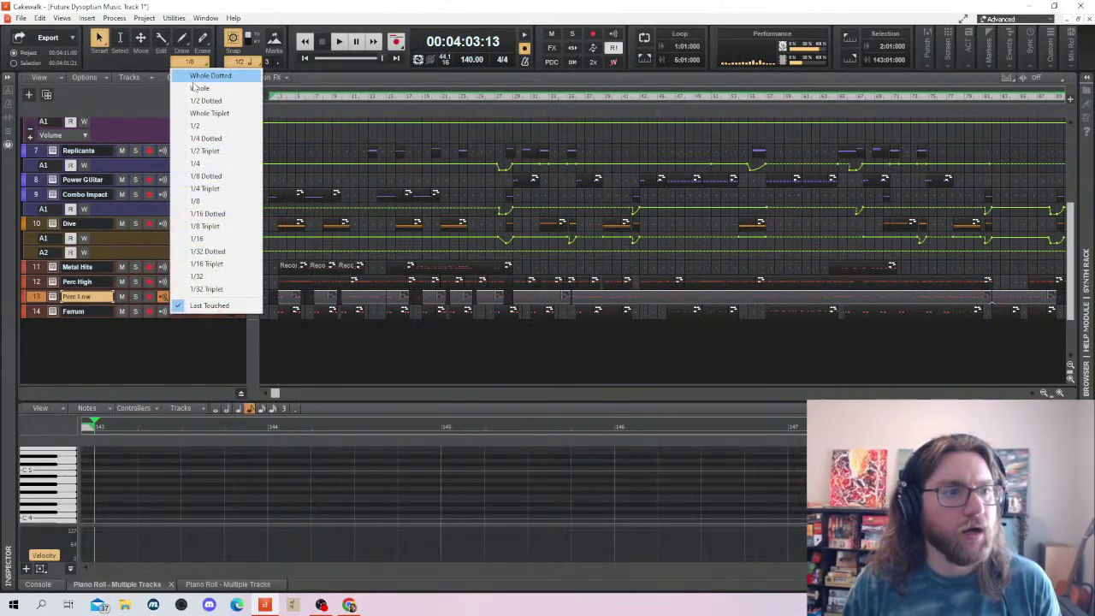
click(205, 88)
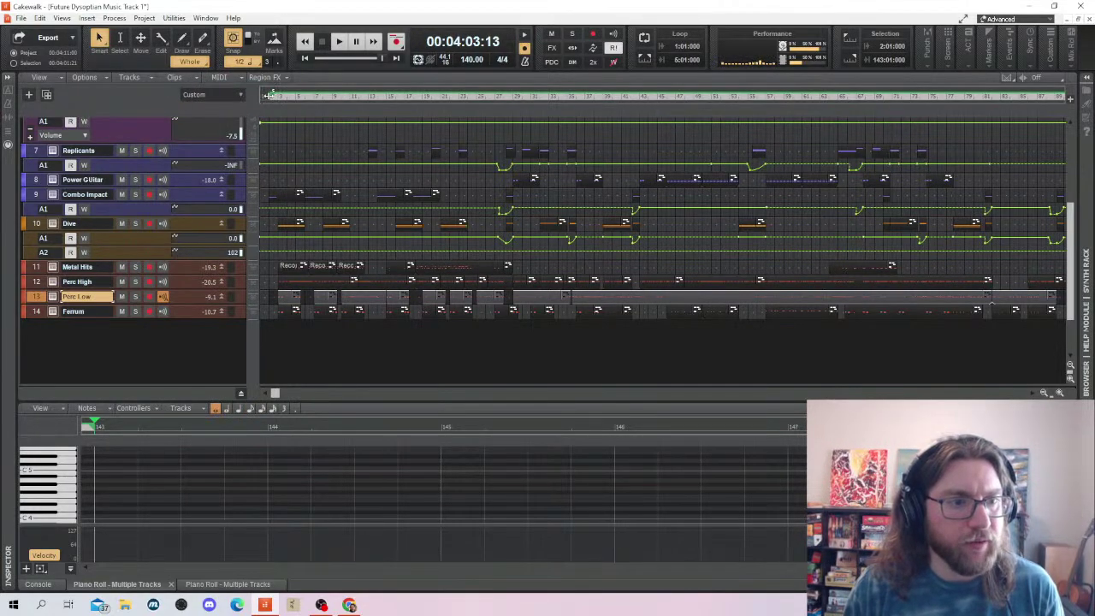
Turn on looping with the loop region running from 2:01:000 to 143:01:000
click(644, 36)
key(w)
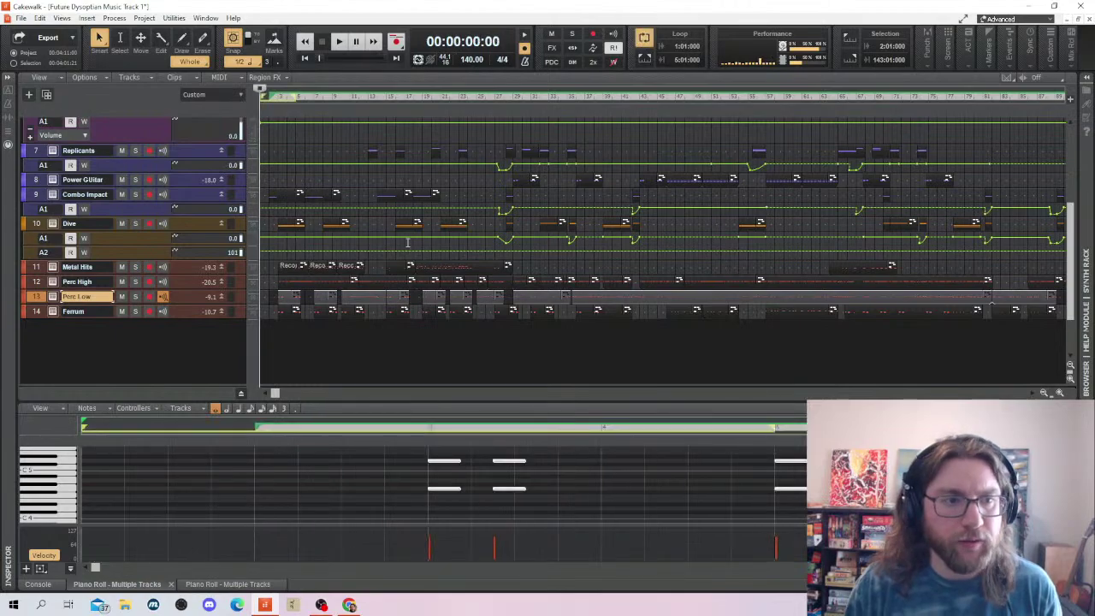
drag(270, 96, 293, 96)
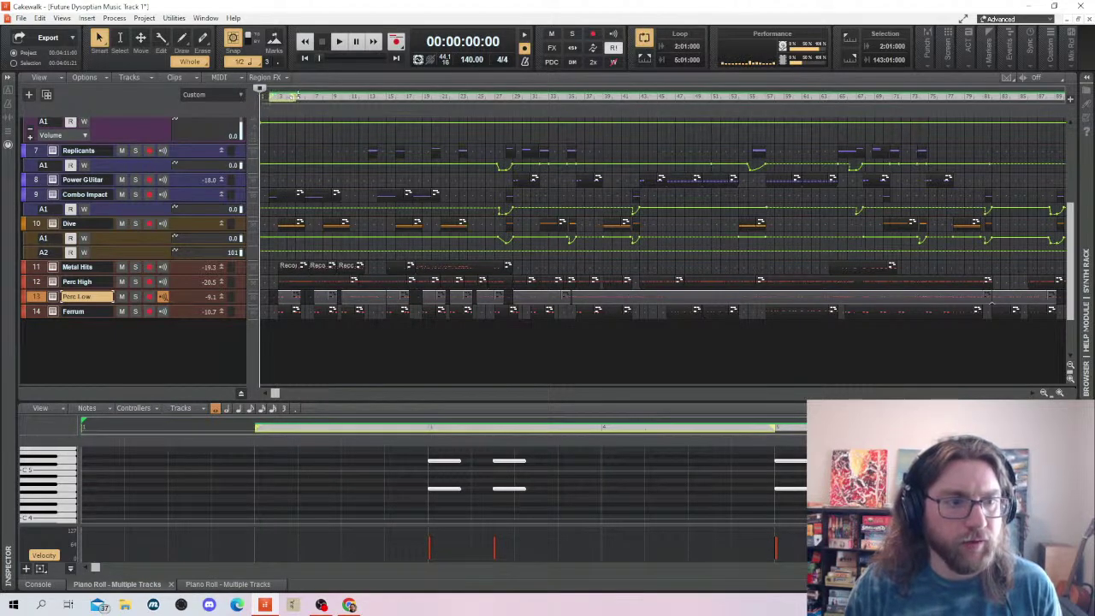
scroll(1059, 180, right, 10)
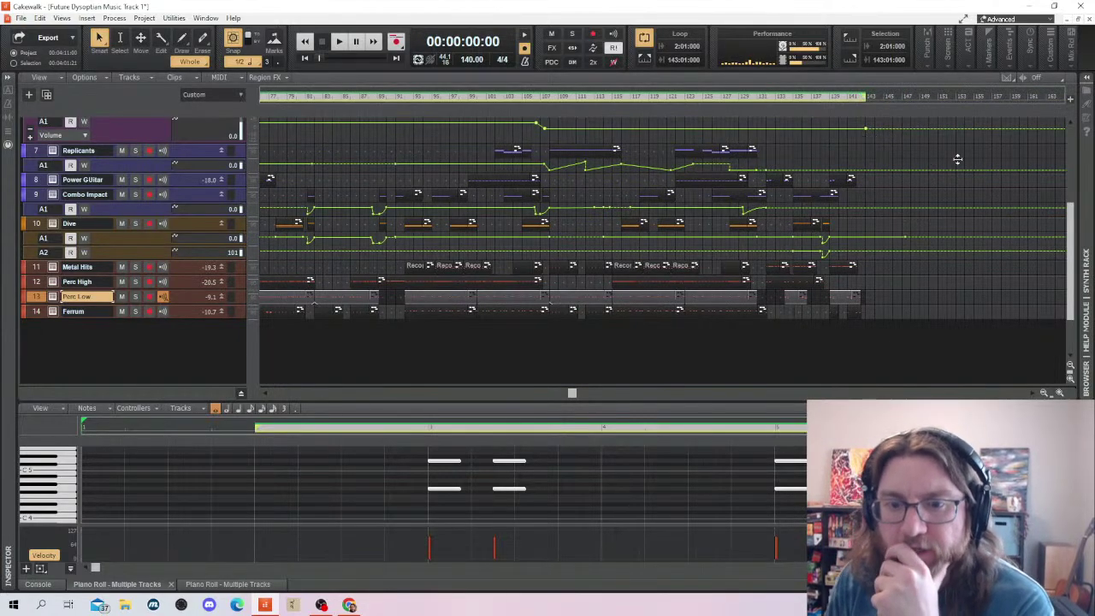
Copy the Replicants clip at measure 128 to 131:03:000 and to measure 139, and save the project
click(822, 148)
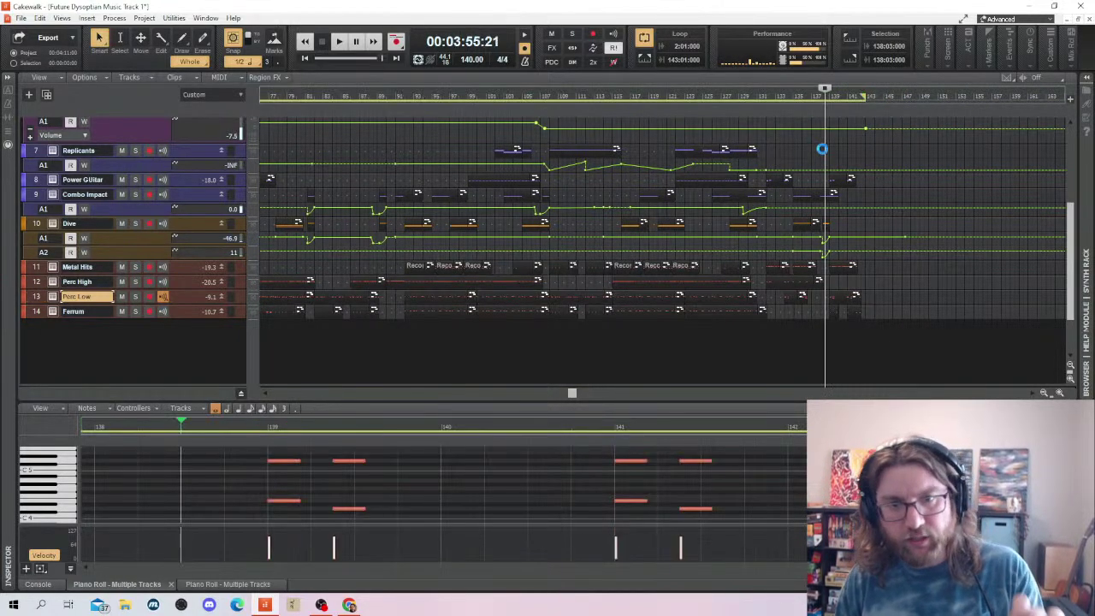
click(766, 146)
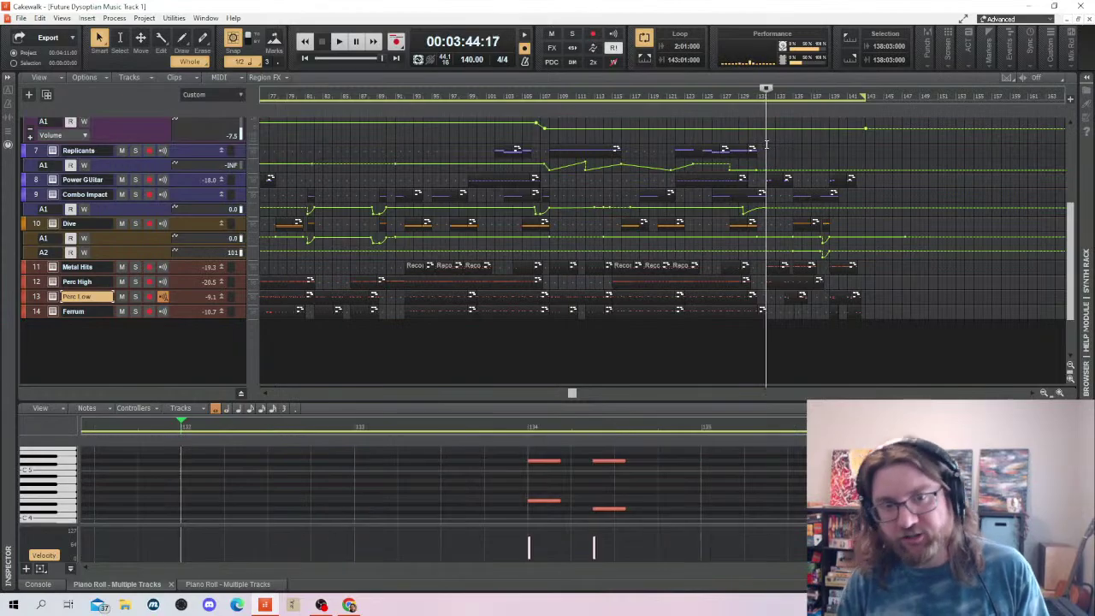
scroll(802, 155, up, 3)
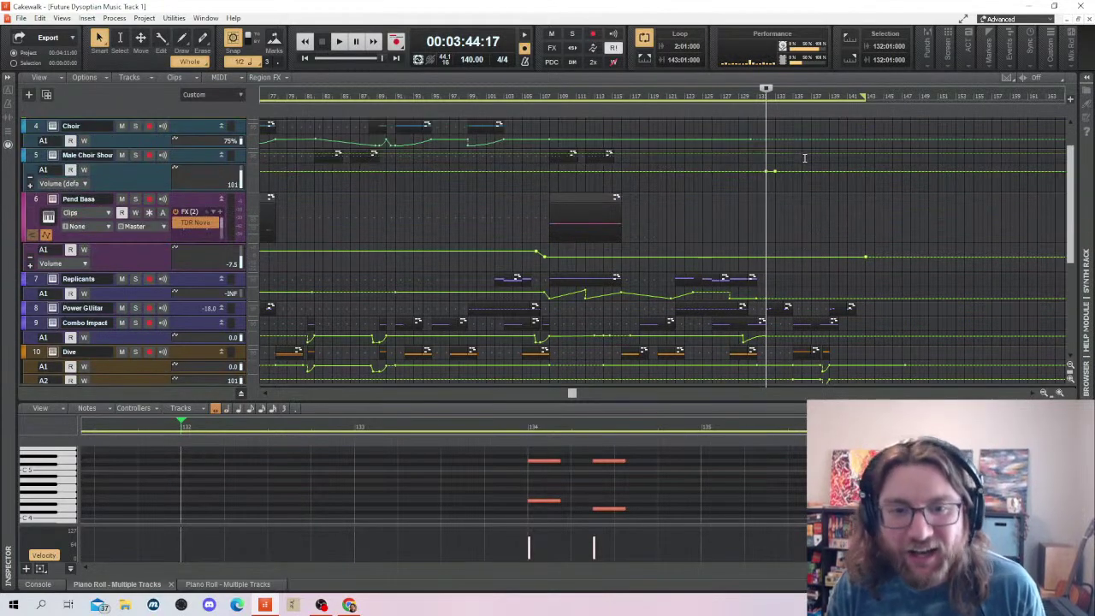
click(749, 278)
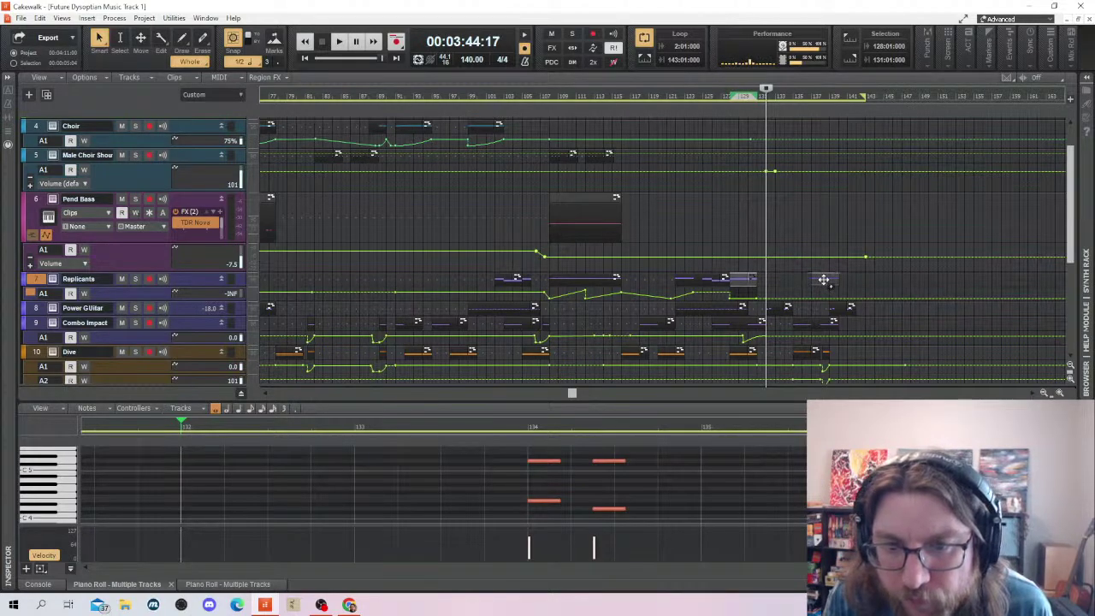
drag(841, 280, 773, 279)
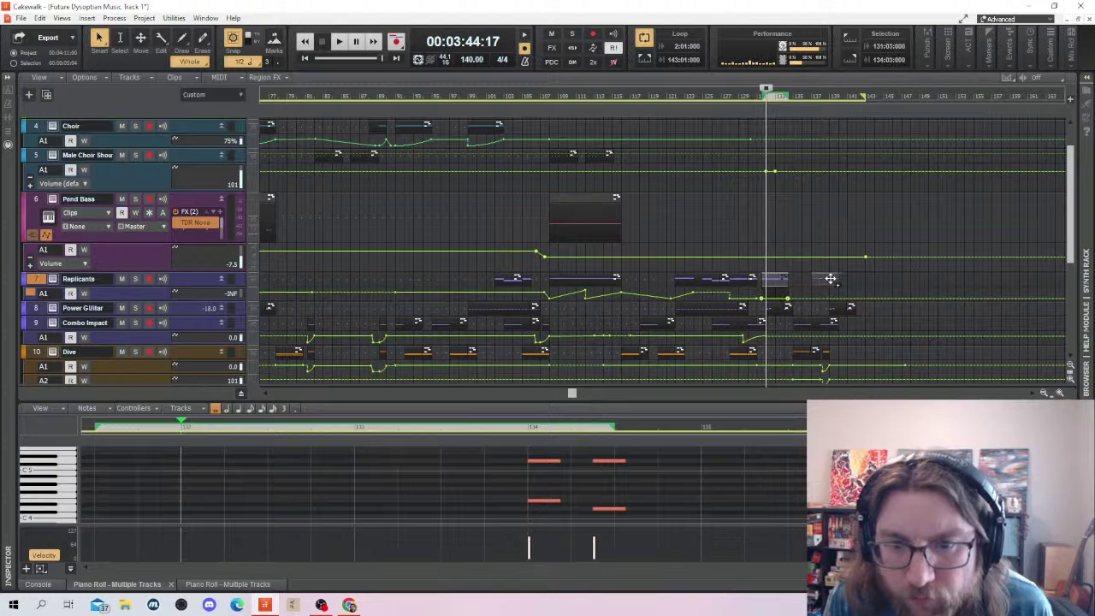
drag(842, 280, 842, 280)
key(ctrl+z)
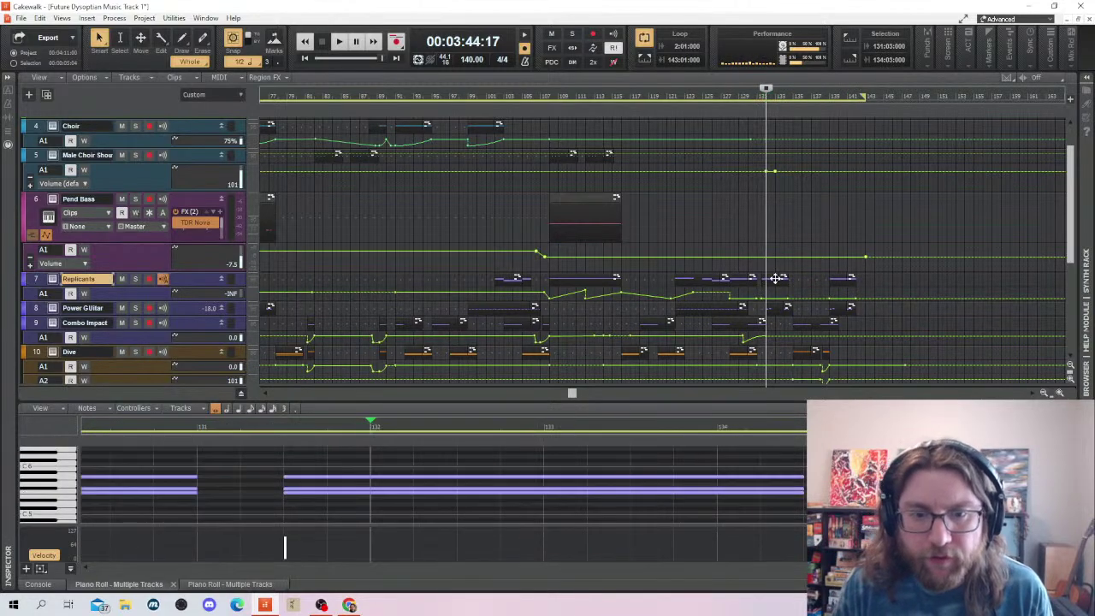
Raise the pitch of the chord in the copied Replicants clip at measure 131 and play from measure 127
drag(468, 494, 411, 472)
click(759, 234)
click(727, 227)
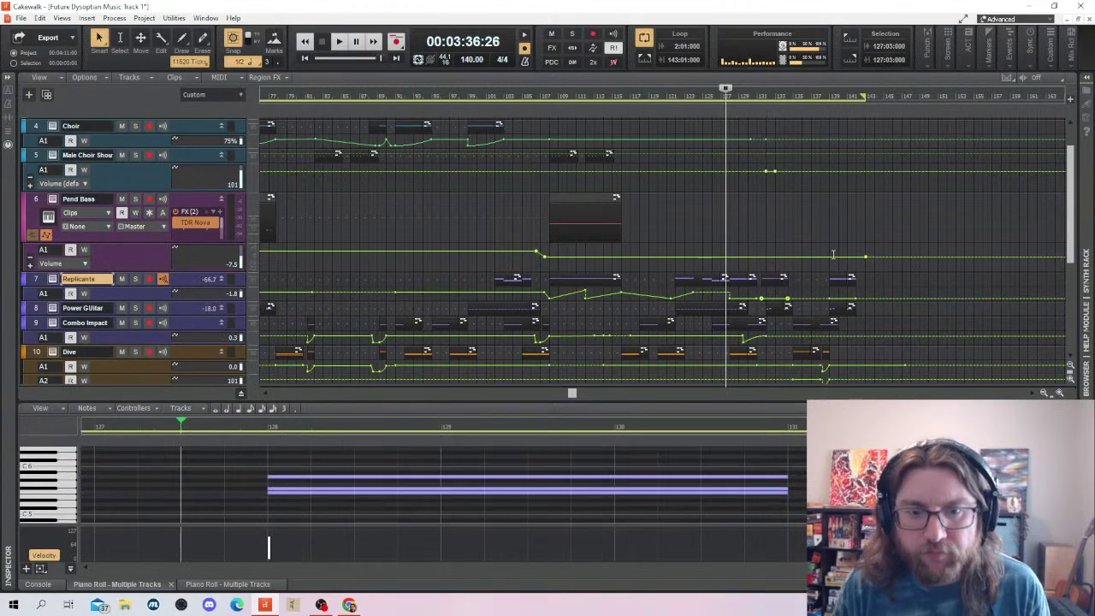
key(space)
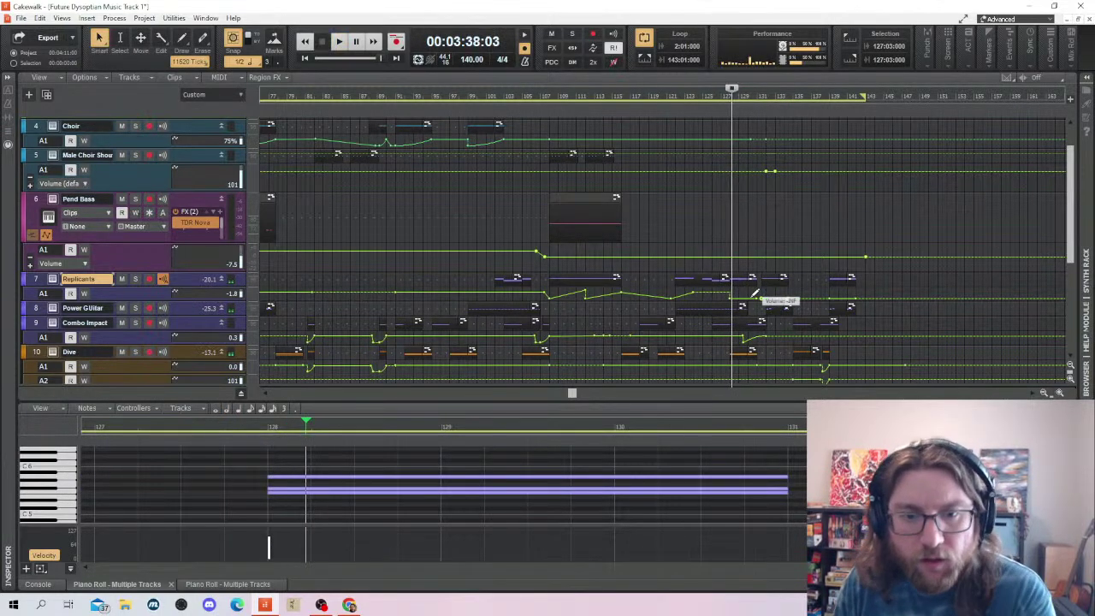
Shape the Replicants volume envelope into rising ramps across the clips at measures 128, 131 and 139, and save the project
click(754, 296)
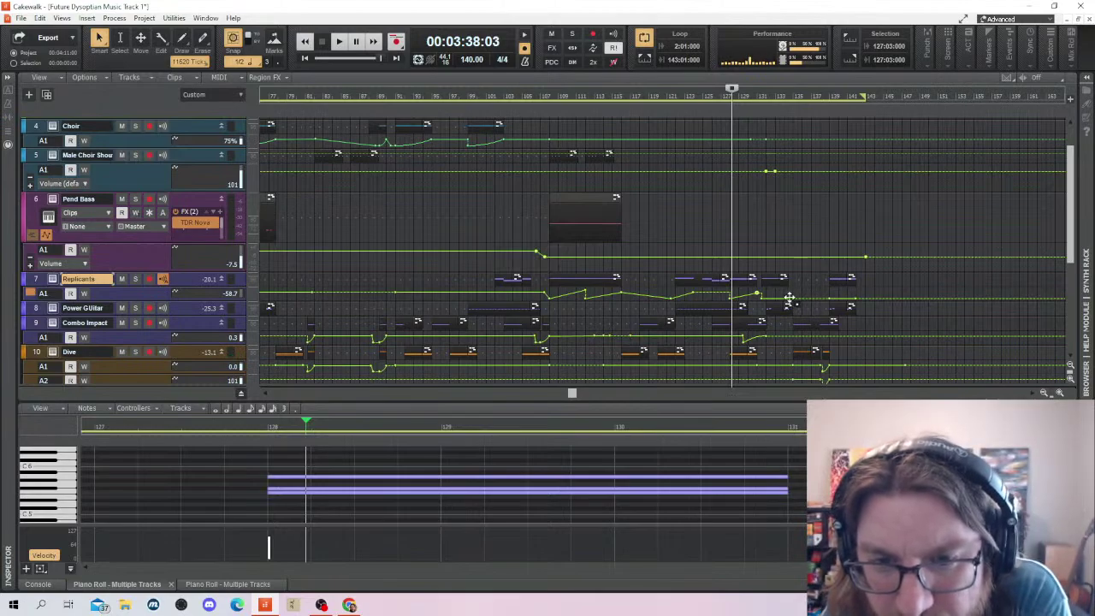
click(857, 295)
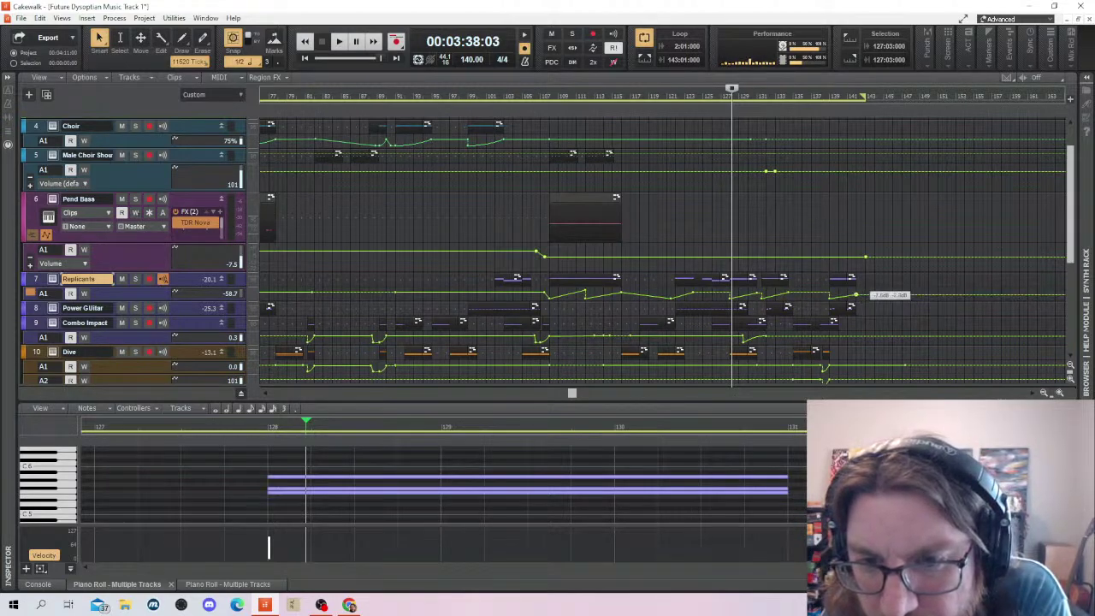
drag(856, 295, 856, 293)
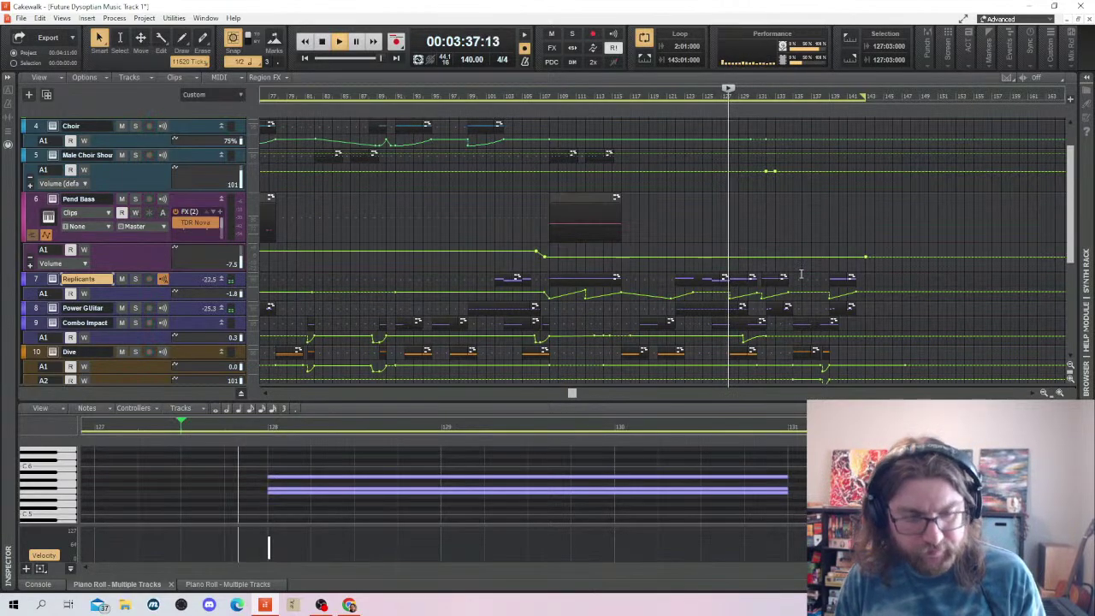
key(ctrl+s)
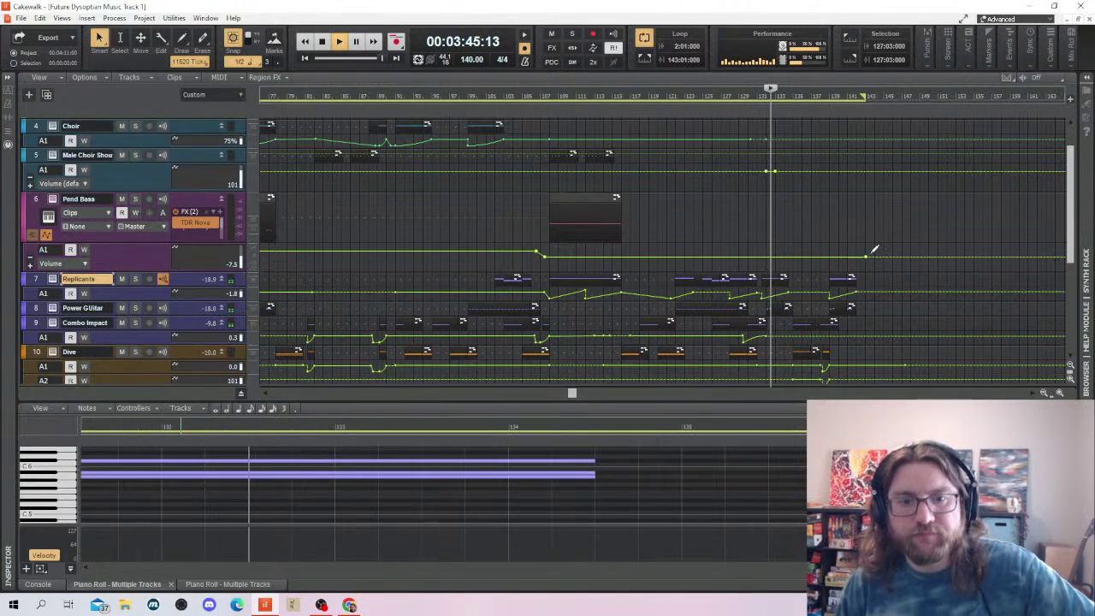
Listen to the ending with the new Replicants swells, stopping and replaying it from measure 128
scroll(893, 285, down, 3)
scroll(894, 285, up, 2)
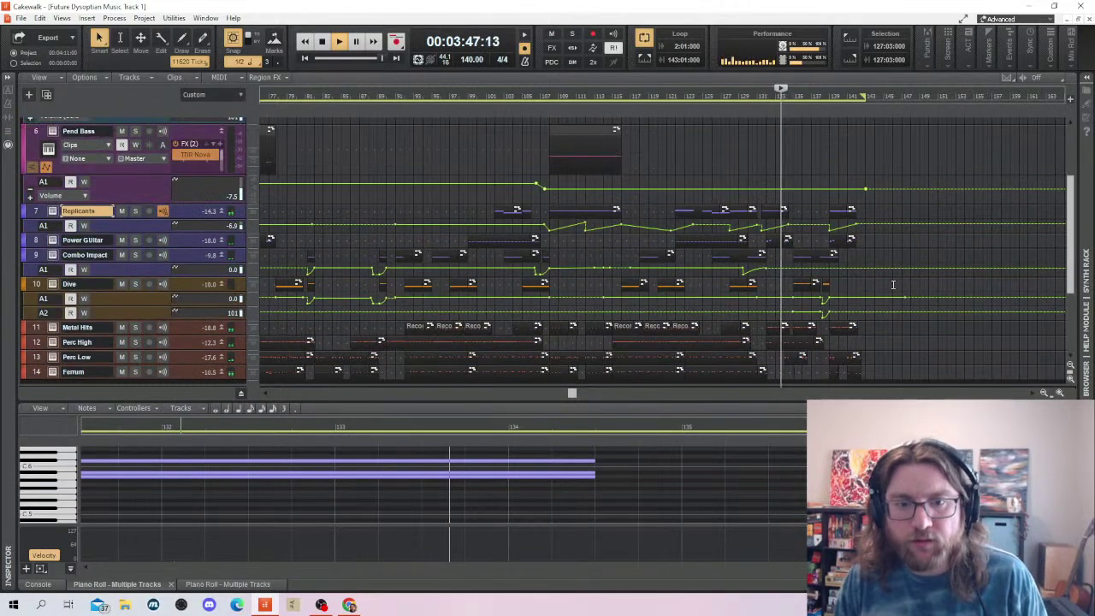
scroll(894, 285, up, 2)
key(space)
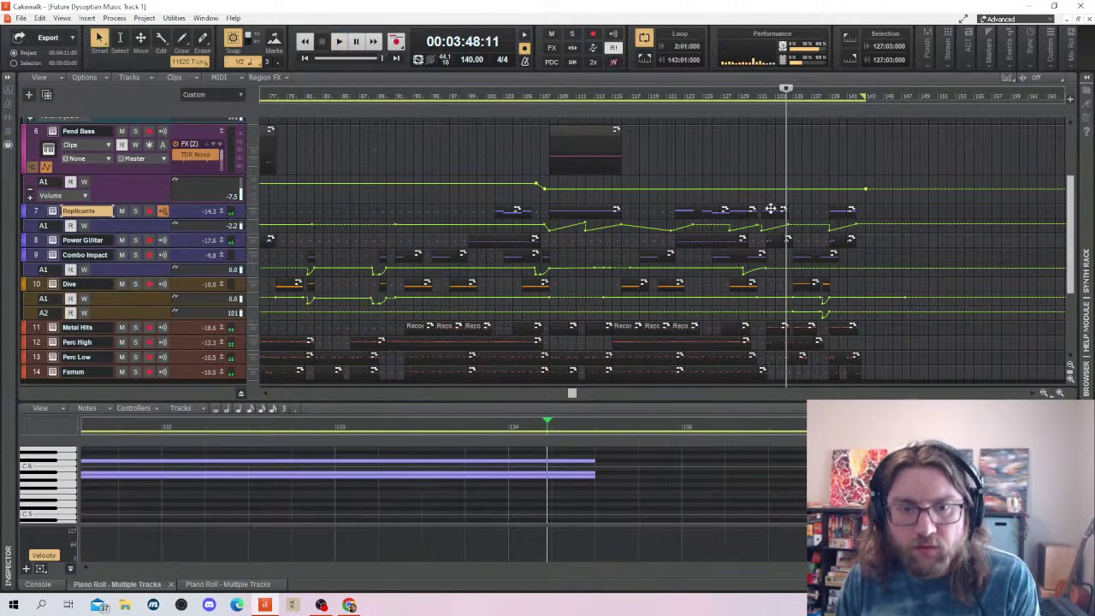
click(728, 174)
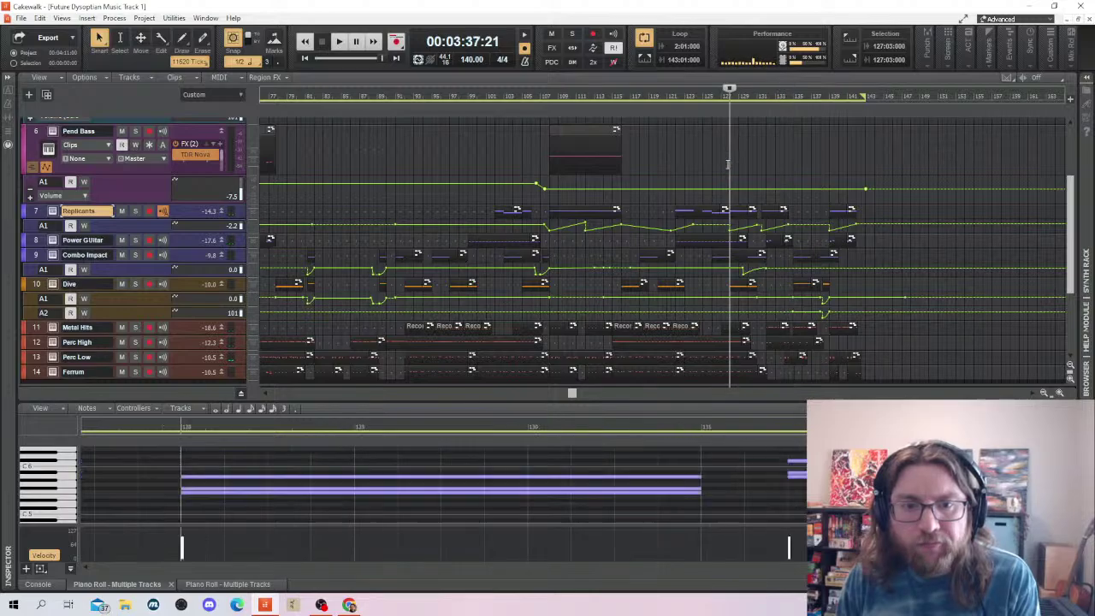
key(space)
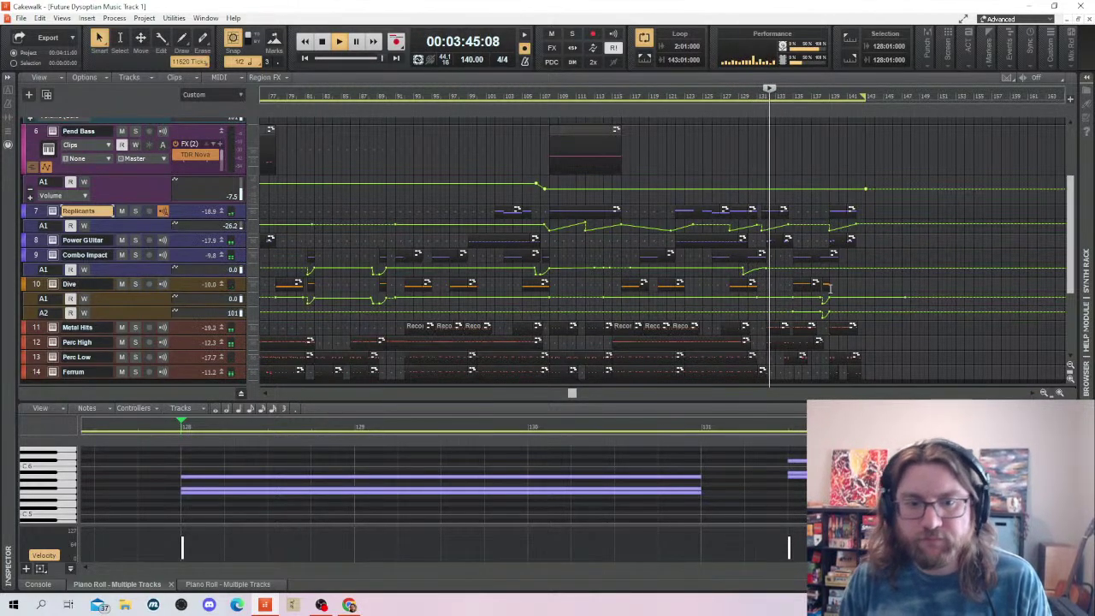
Extend the Perc High part with a fill up to measure 131 and play it back
key(space)
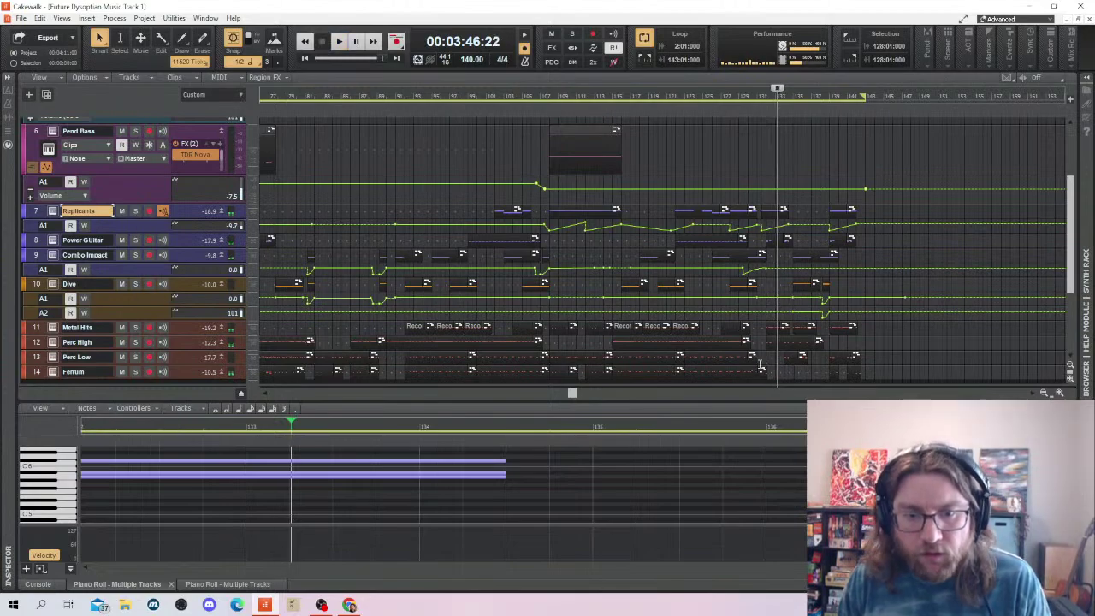
right_click(747, 358)
click(733, 342)
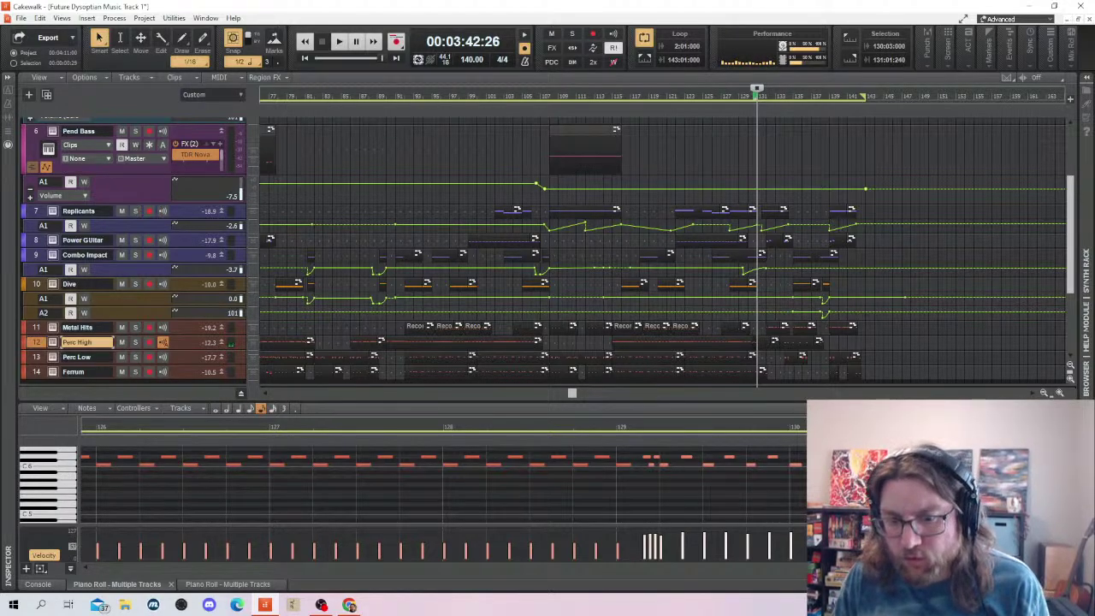
key(space)
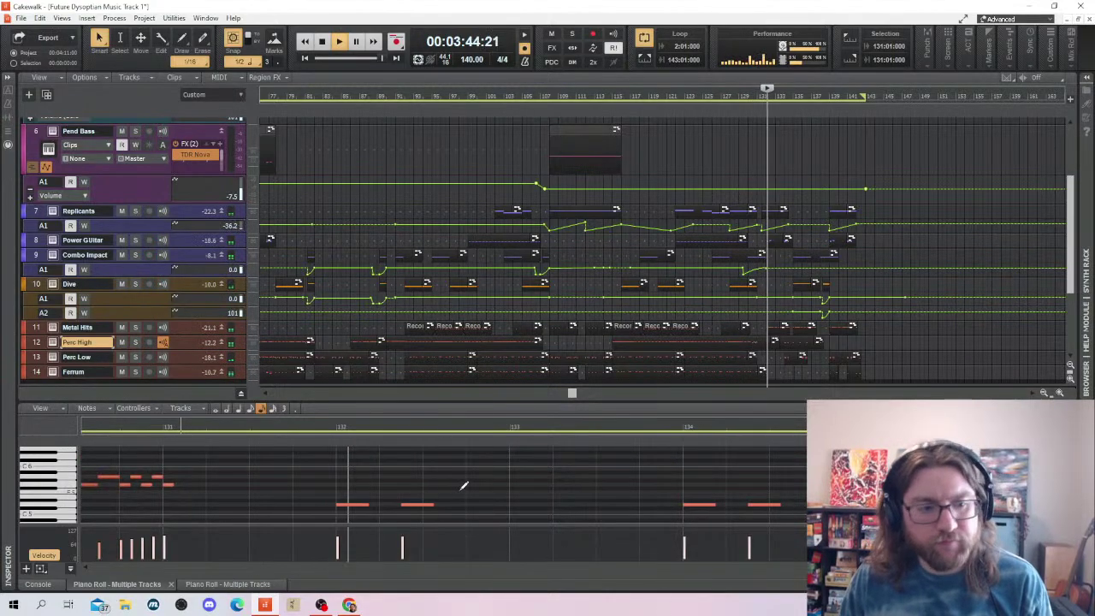
key(space)
Copy the Perc High fill notes leading into measure 131 so they also lead into measure 132, and play from 130:02:000
drag(300, 463, 214, 505)
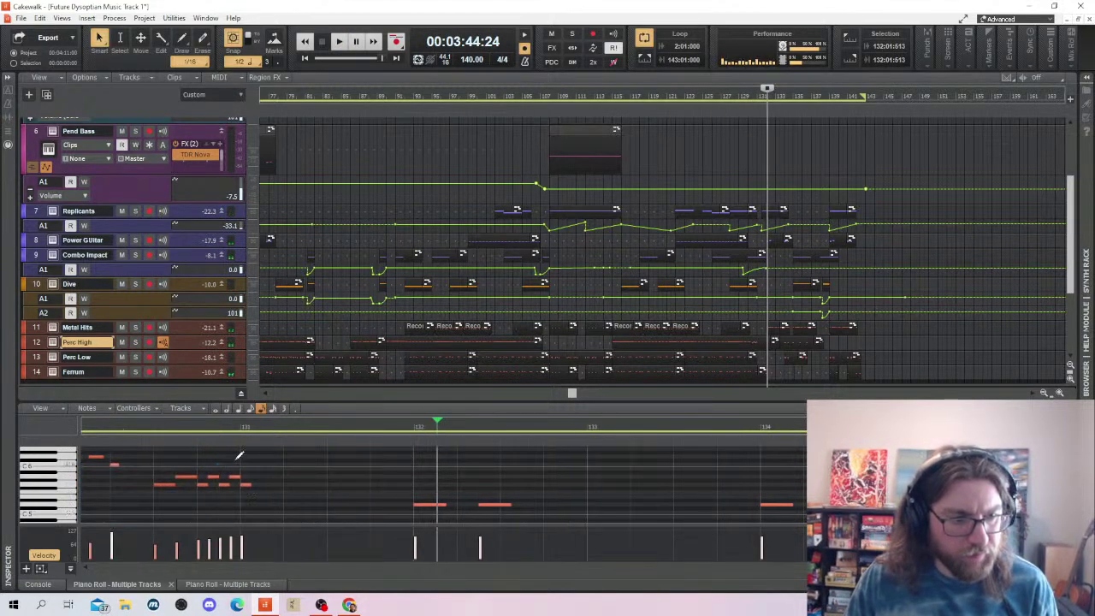
drag(240, 457, 339, 485)
click(113, 478)
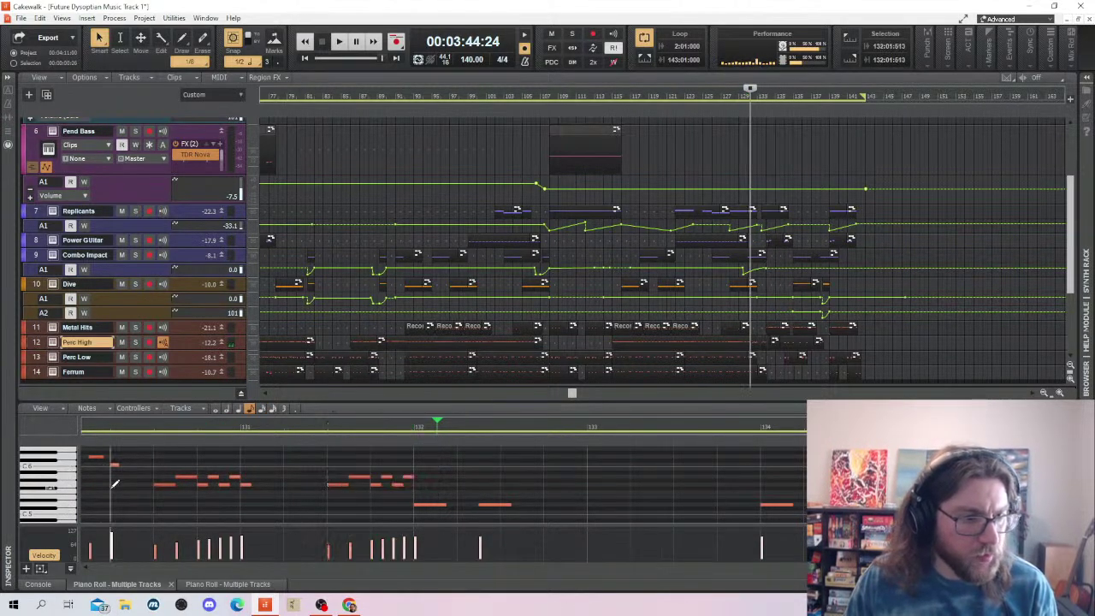
key(space)
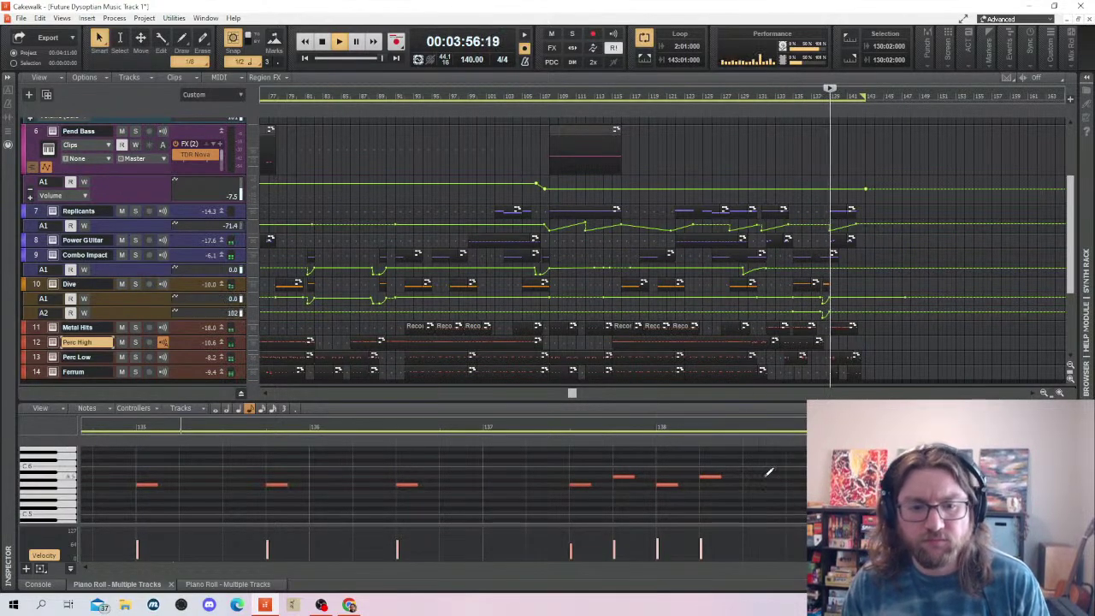
Delete the Perc High notes from 137:03 to 138:02 and bounce the clip starting at measure 132
key(space)
drag(765, 465, 631, 494)
key(Delete)
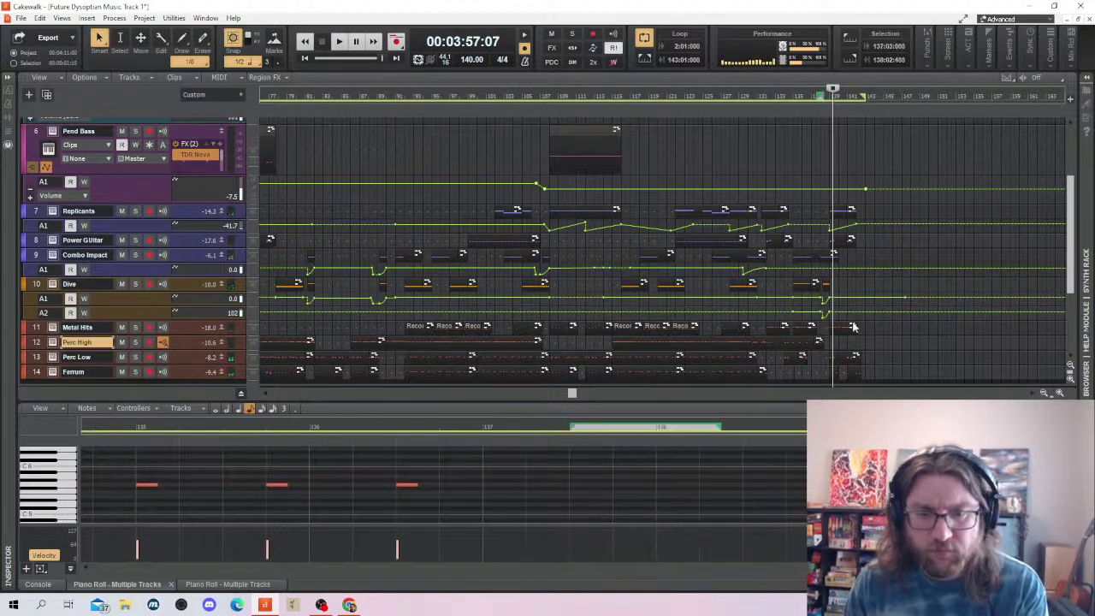
click(784, 342)
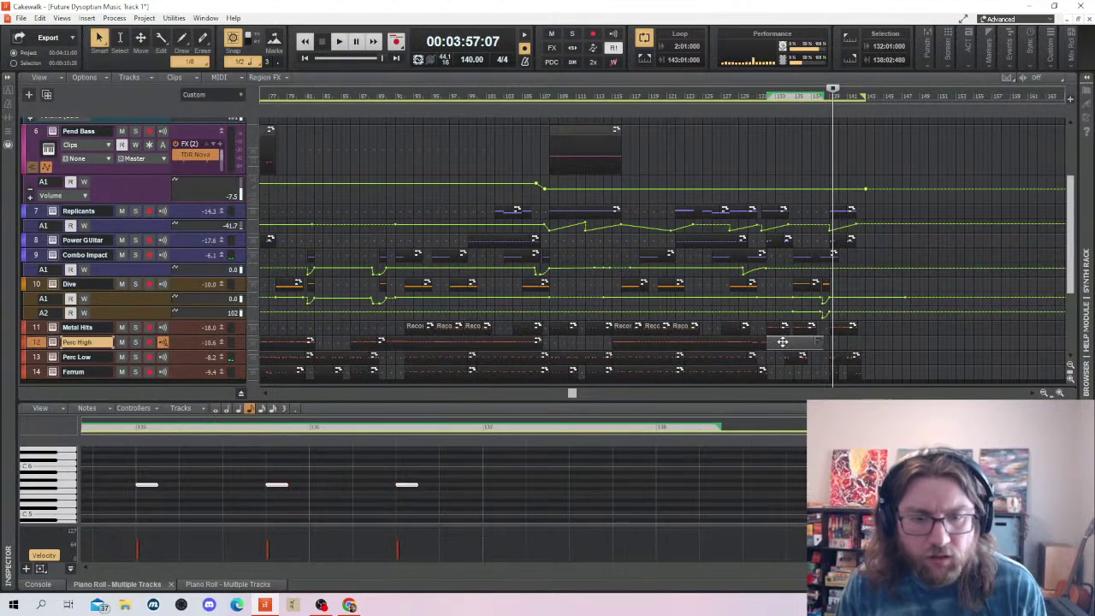
right_click(785, 342)
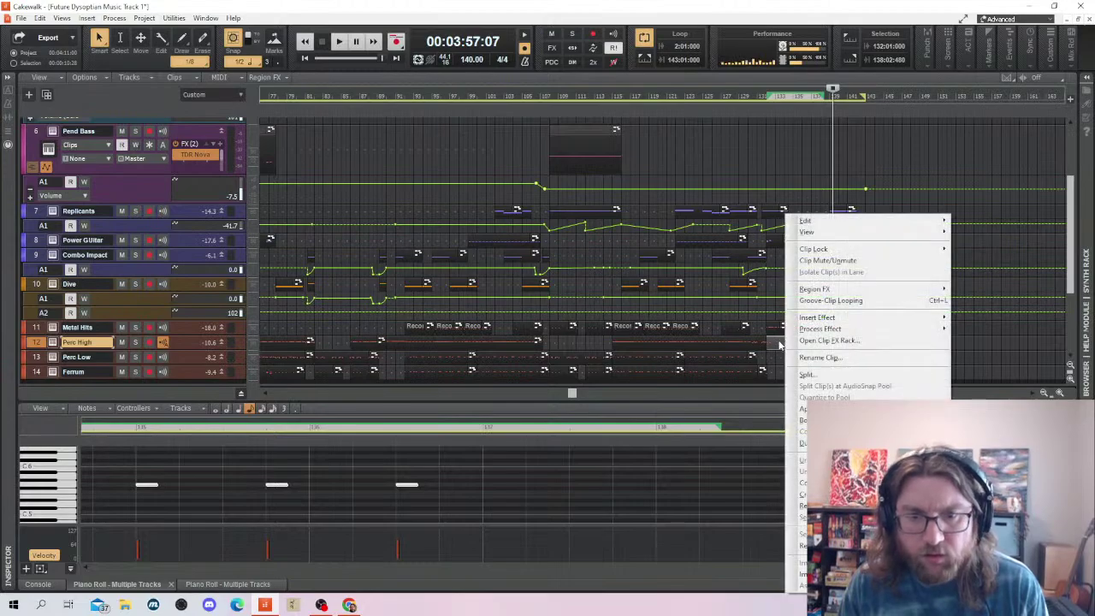
click(800, 420)
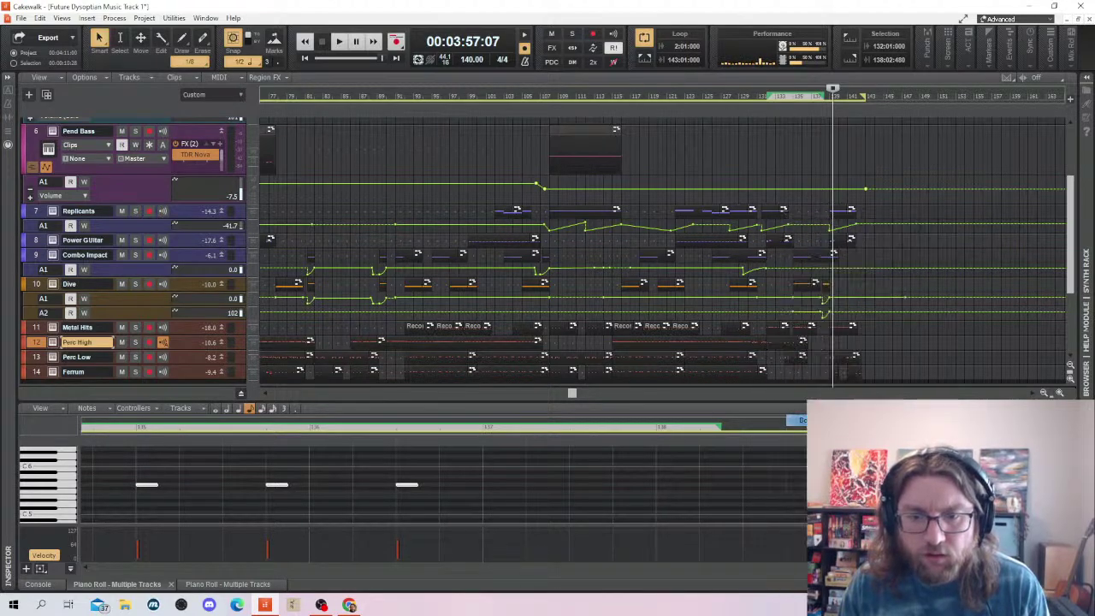
Write four alternating two-pitch notes in Perc High at measure 137 and duplicate the pattern up to measure 141
click(809, 365)
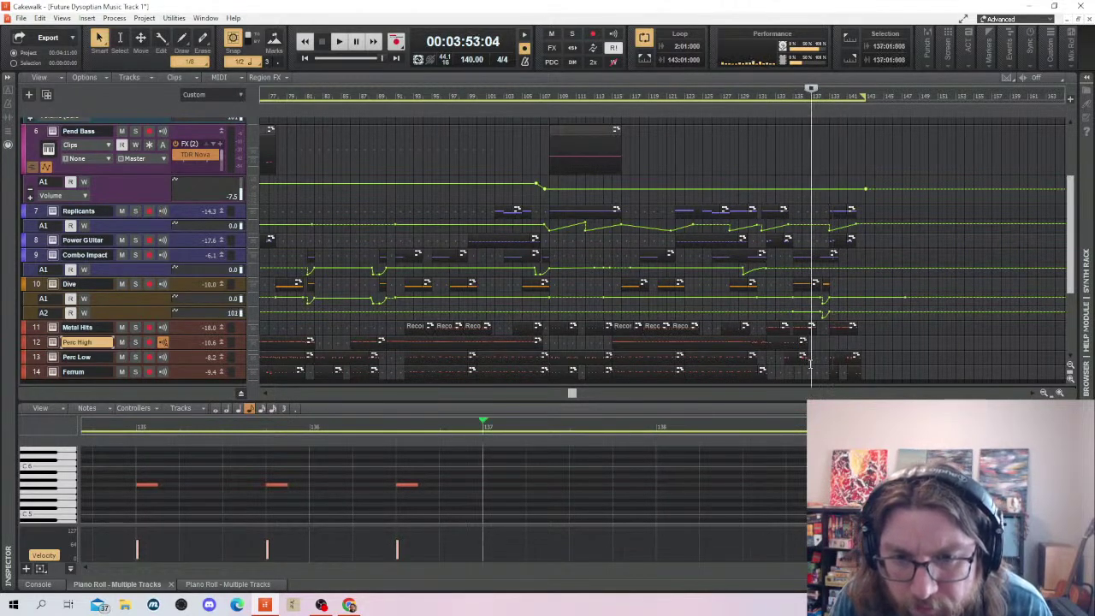
scroll(812, 342, down, 1)
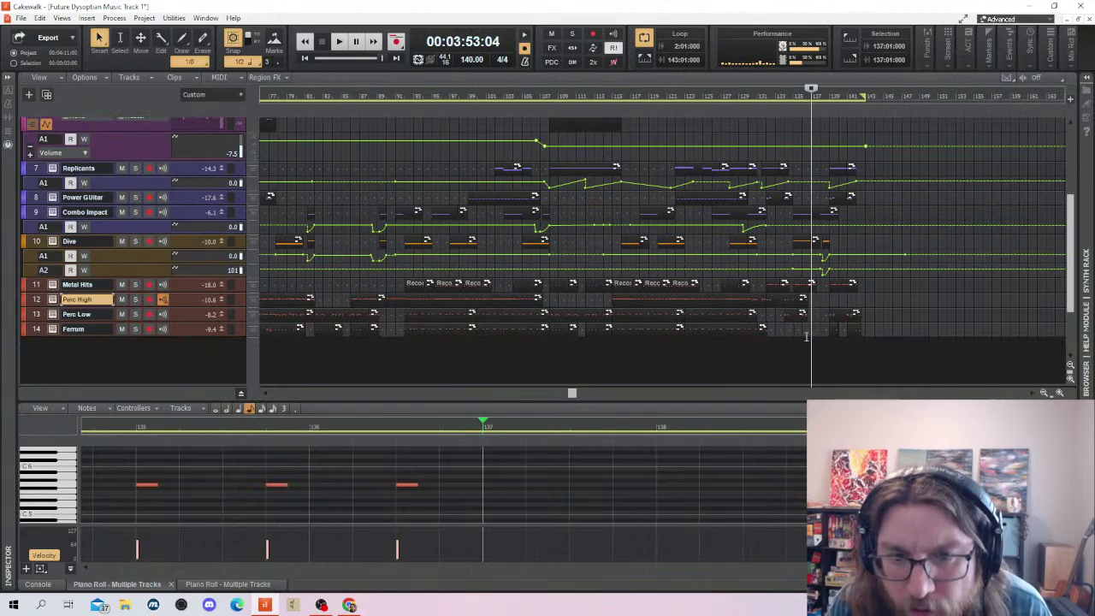
click(807, 337)
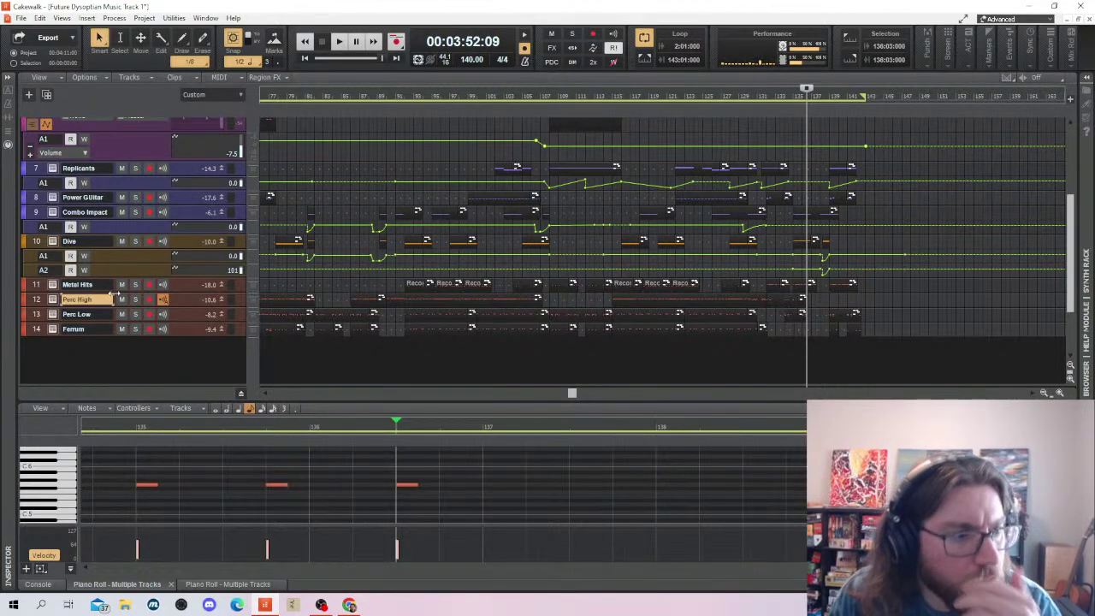
click(33, 302)
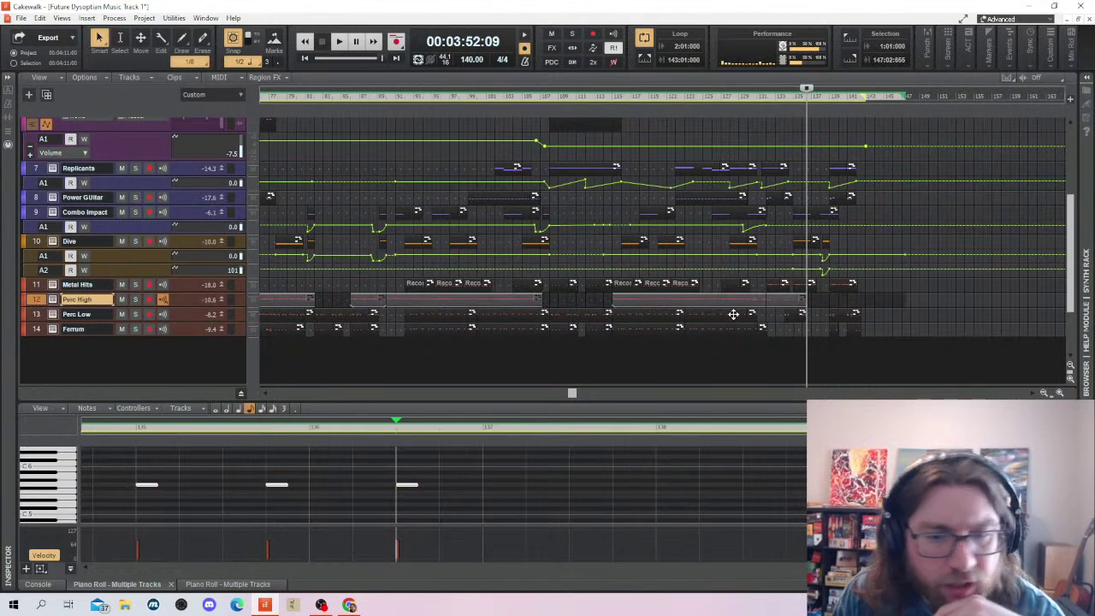
click(811, 302)
scroll(575, 470, up, 2)
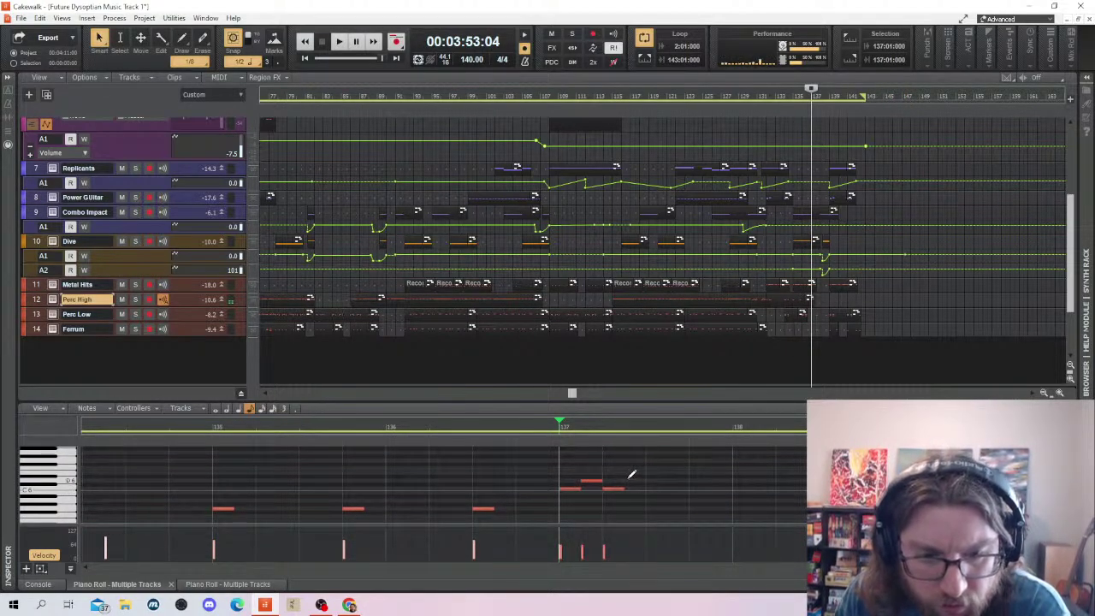
drag(680, 466, 569, 500)
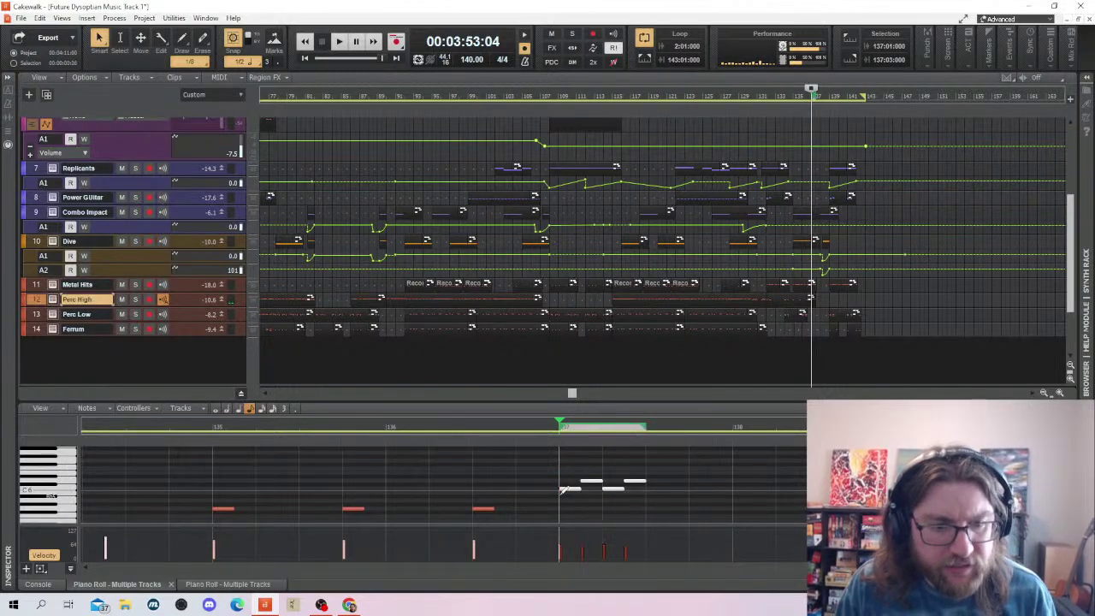
key(ctrl+d)
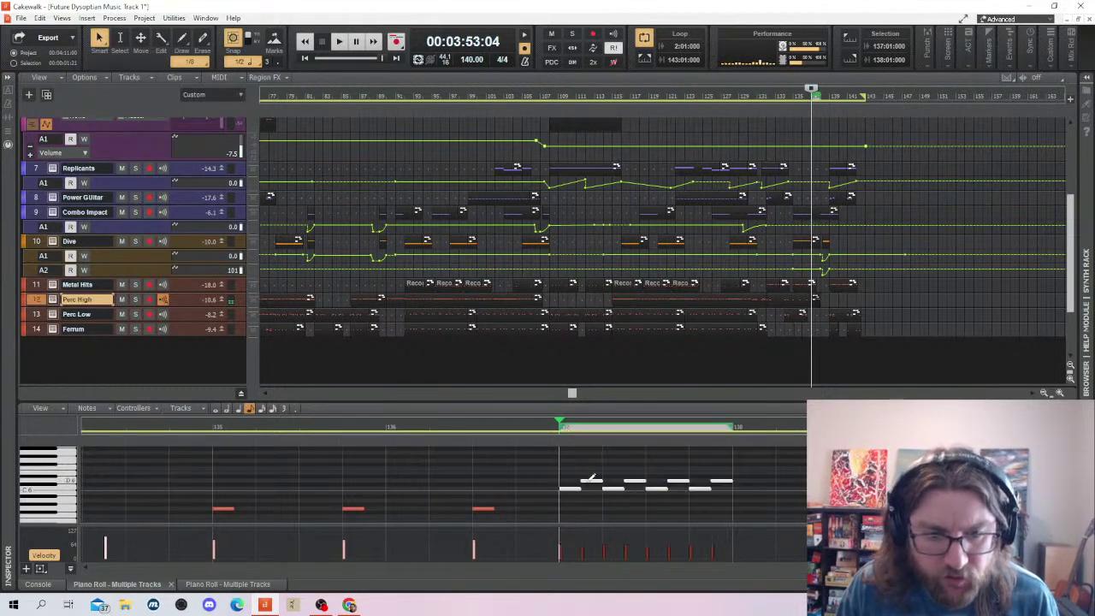
key(ctrl+d)
drag(805, 451, 570, 487)
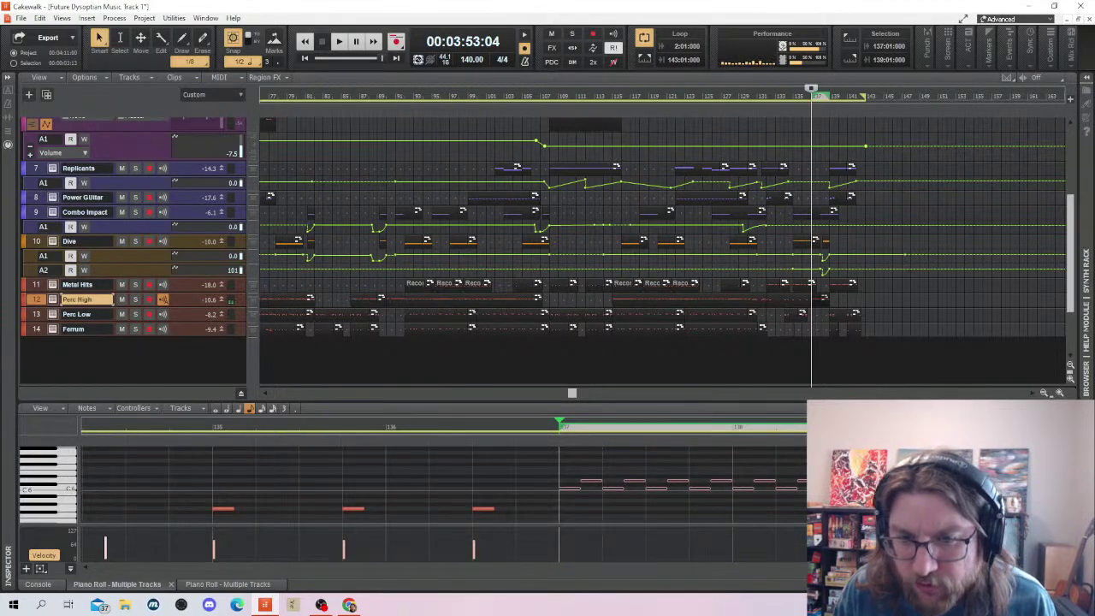
key(ctrl+v)
click(462, 471)
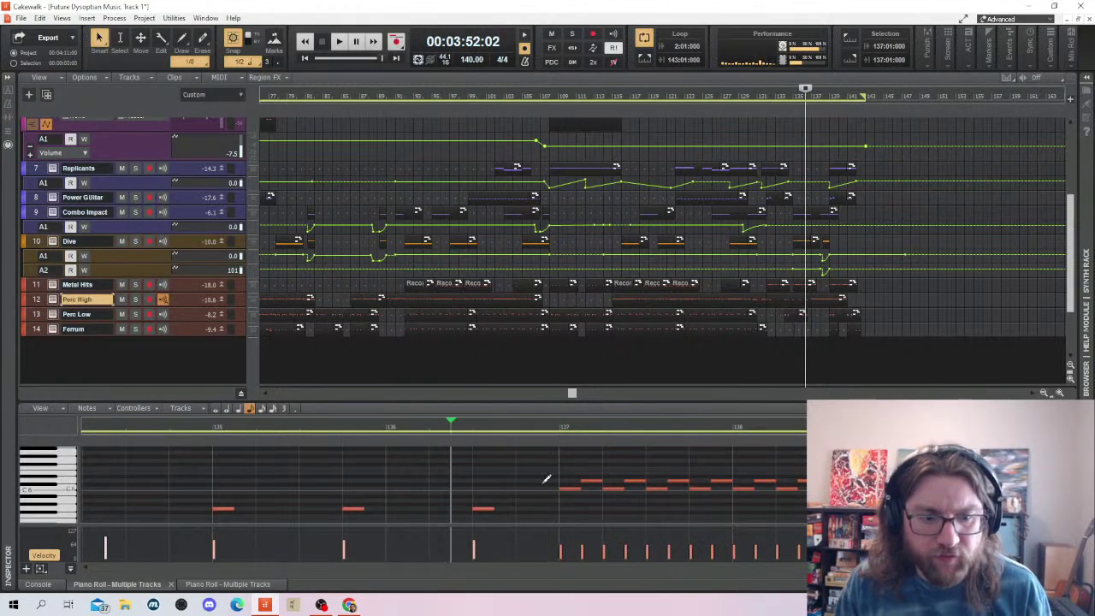
Listen to the ending with the new Perc High pattern and save the project
key(space)
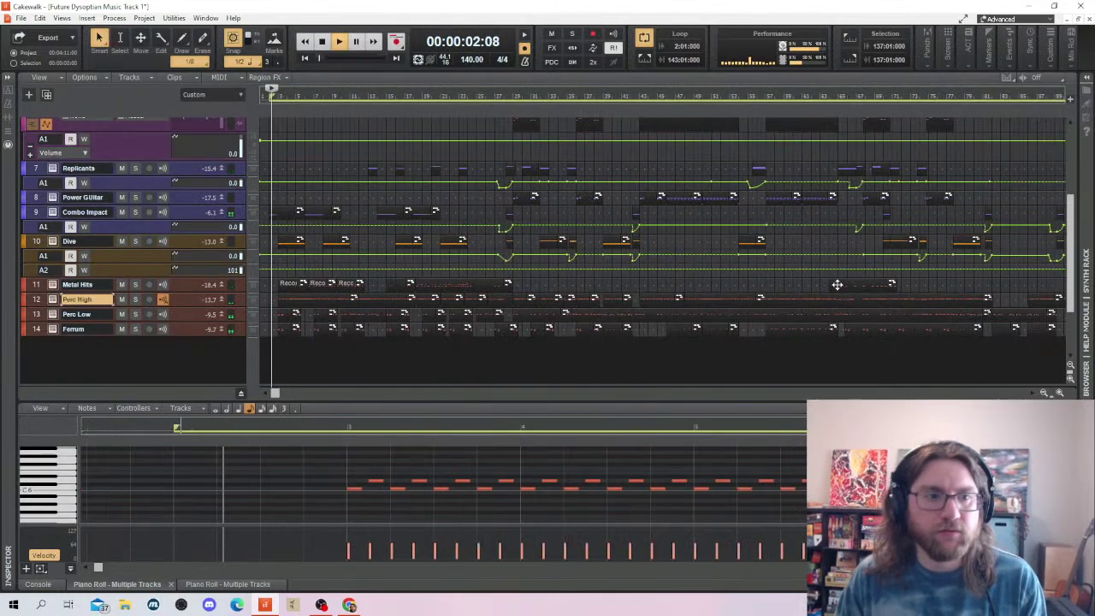
key(ctrl+s)
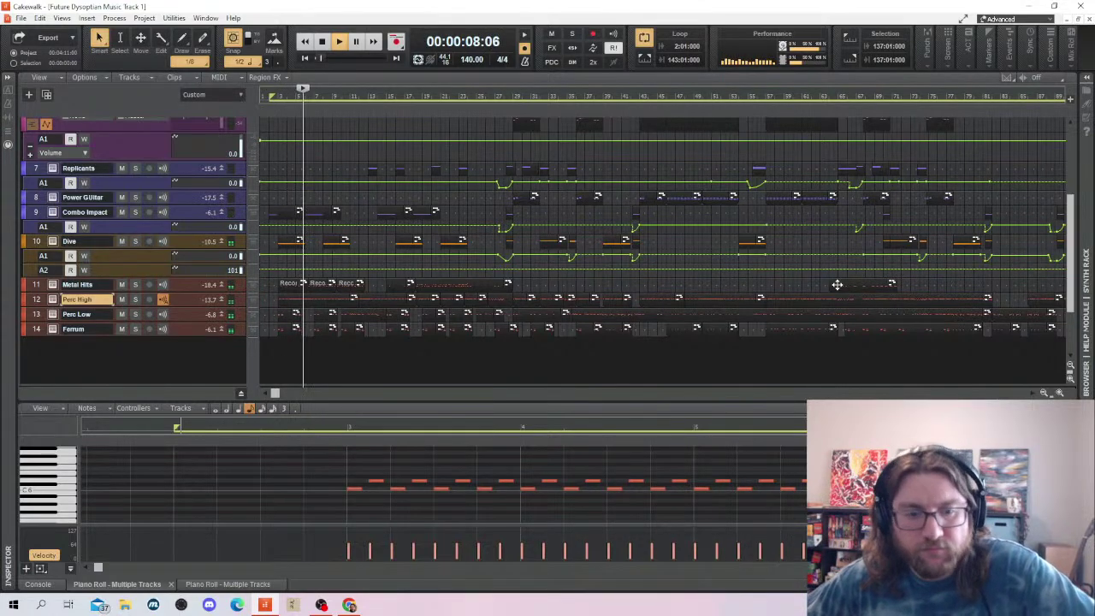
key(space)
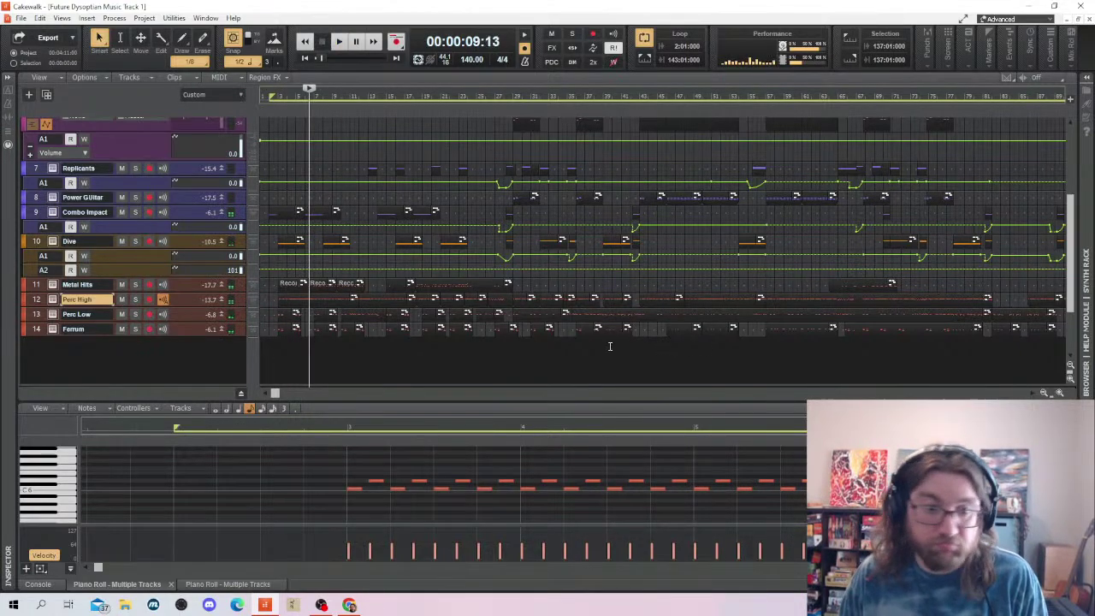
Listen to the last section of the song from measure 116 through the loop back to the start
drag(279, 395, 693, 392)
click(404, 133)
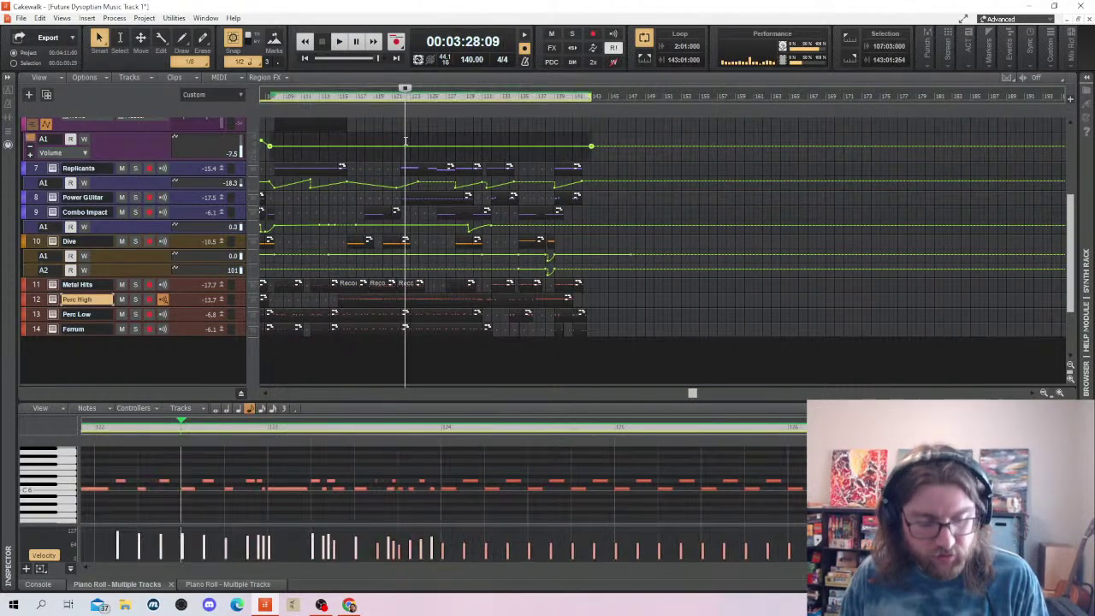
click(351, 127)
key(space)
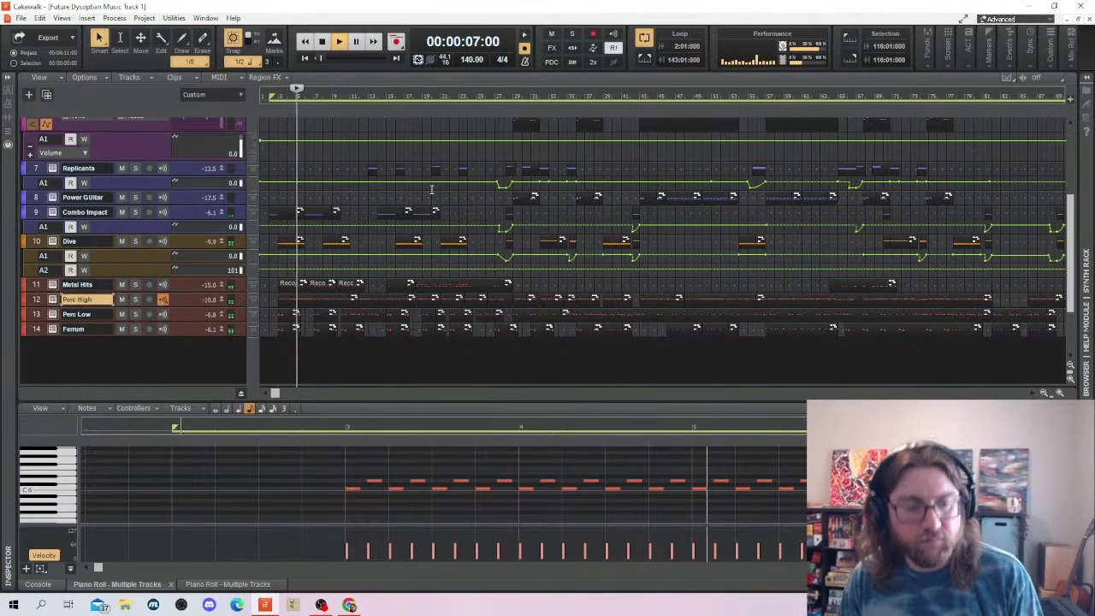
key(space)
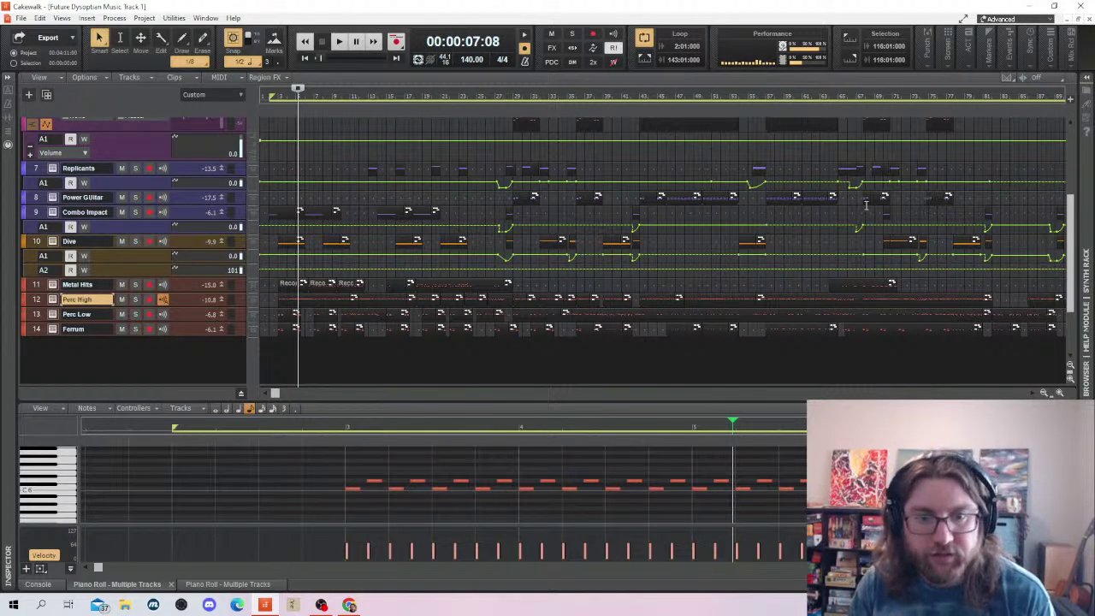
Show the whole arrangement, turn off loop playback and return the playhead to measure 2
scroll(866, 205, up, 6)
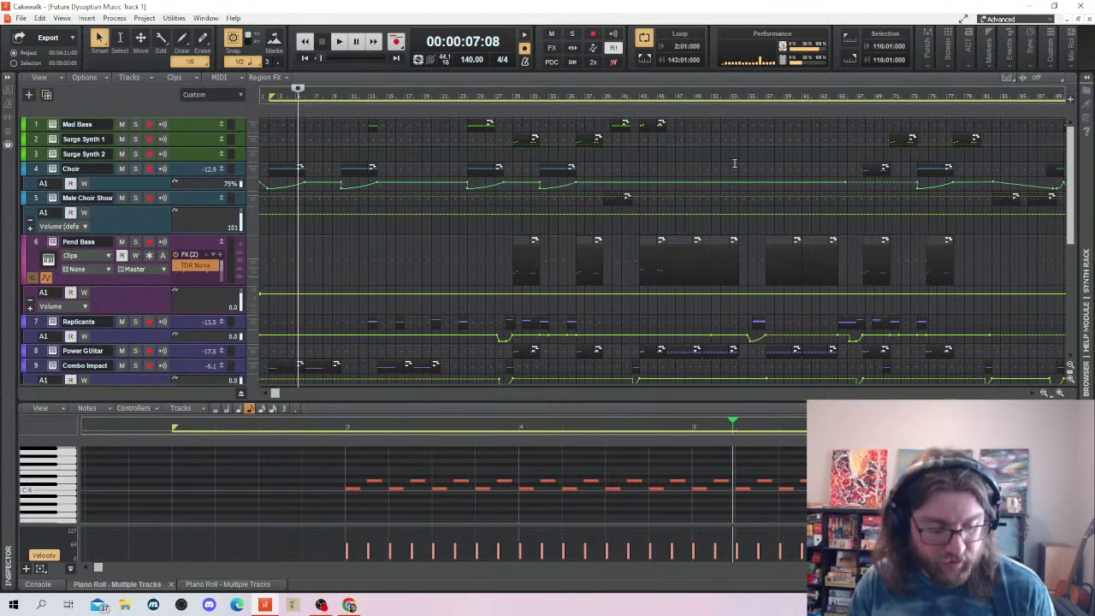
scroll(734, 163, down, 5)
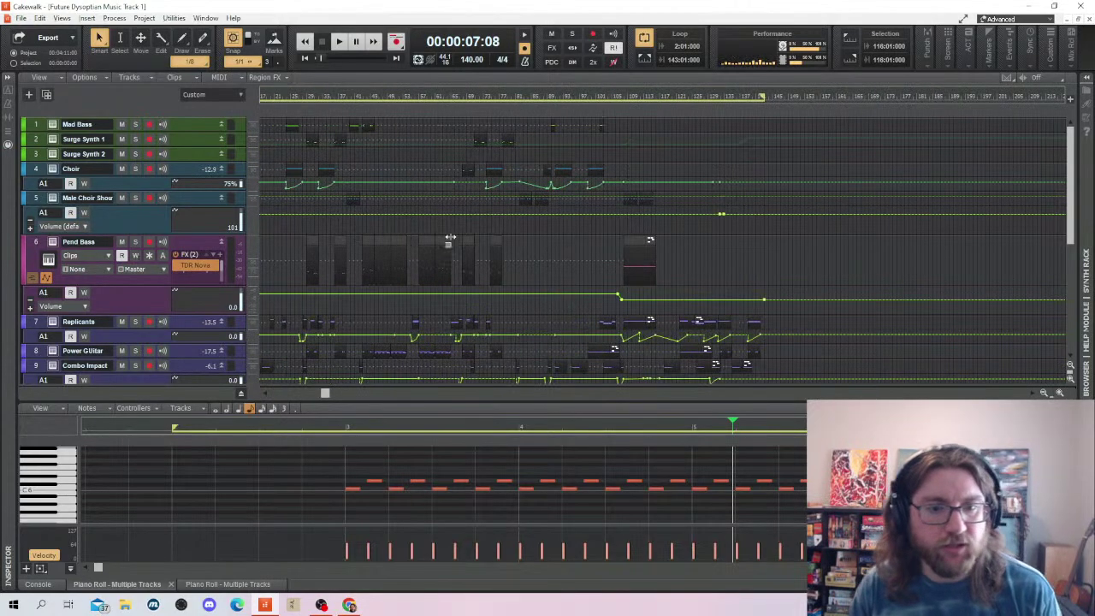
drag(325, 393, 246, 401)
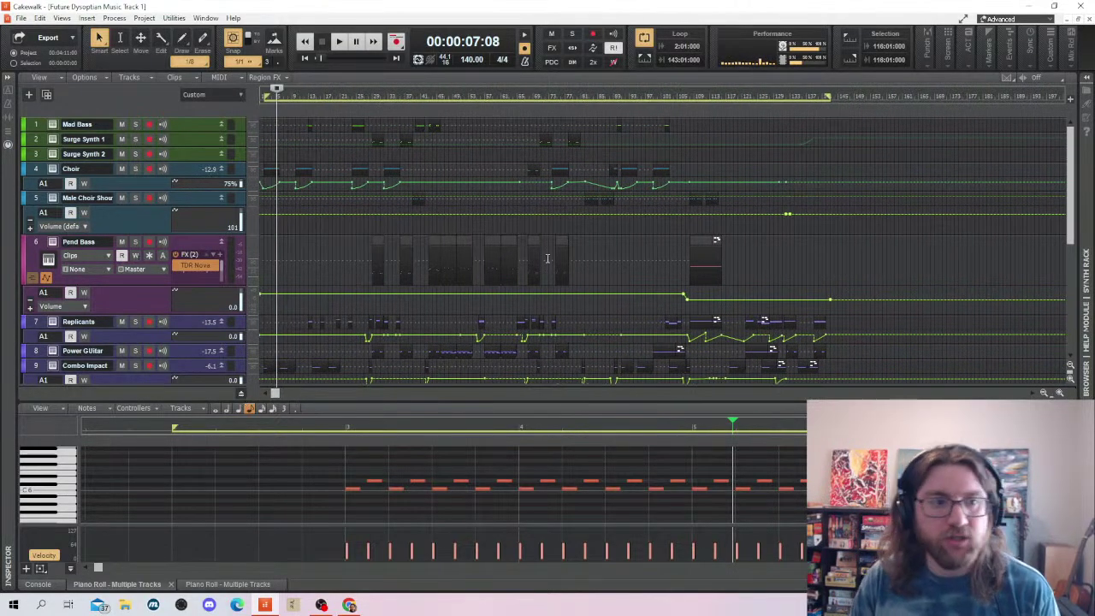
click(645, 36)
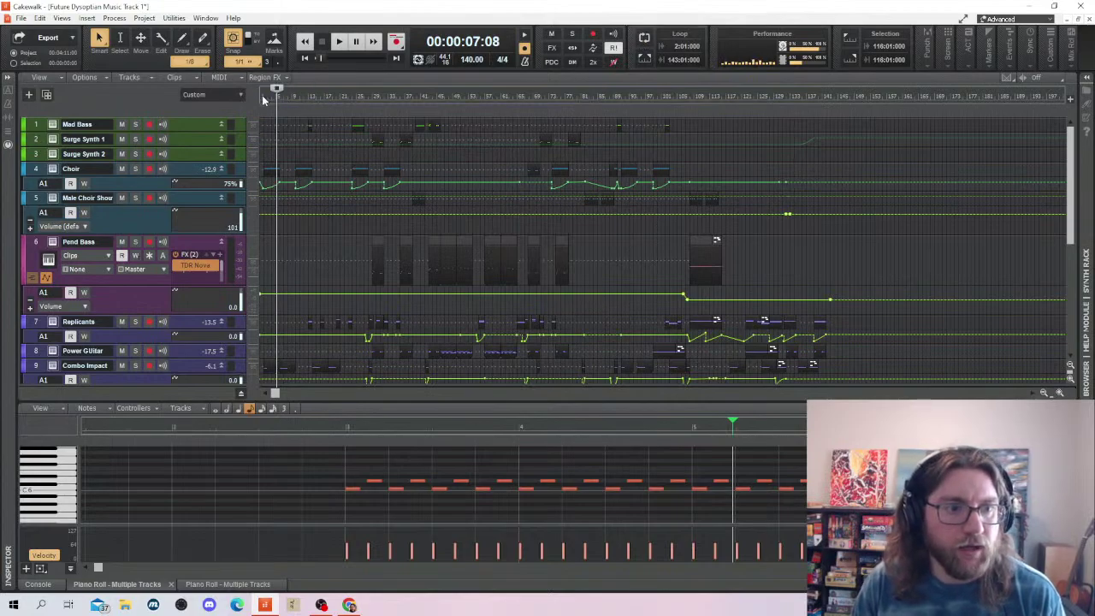
click(264, 96)
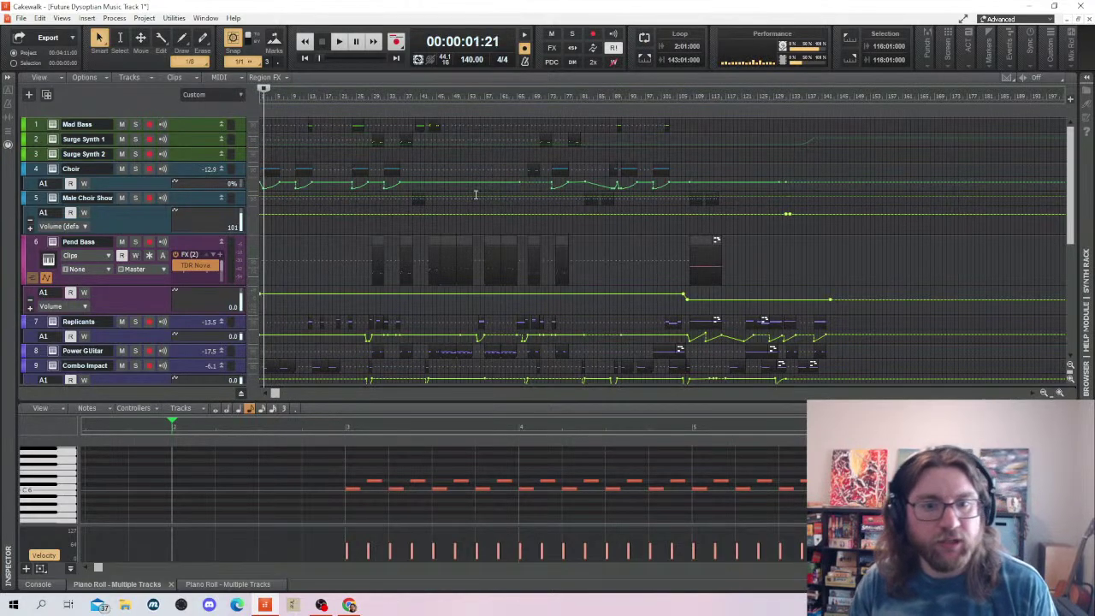
scroll(476, 195, down, 3)
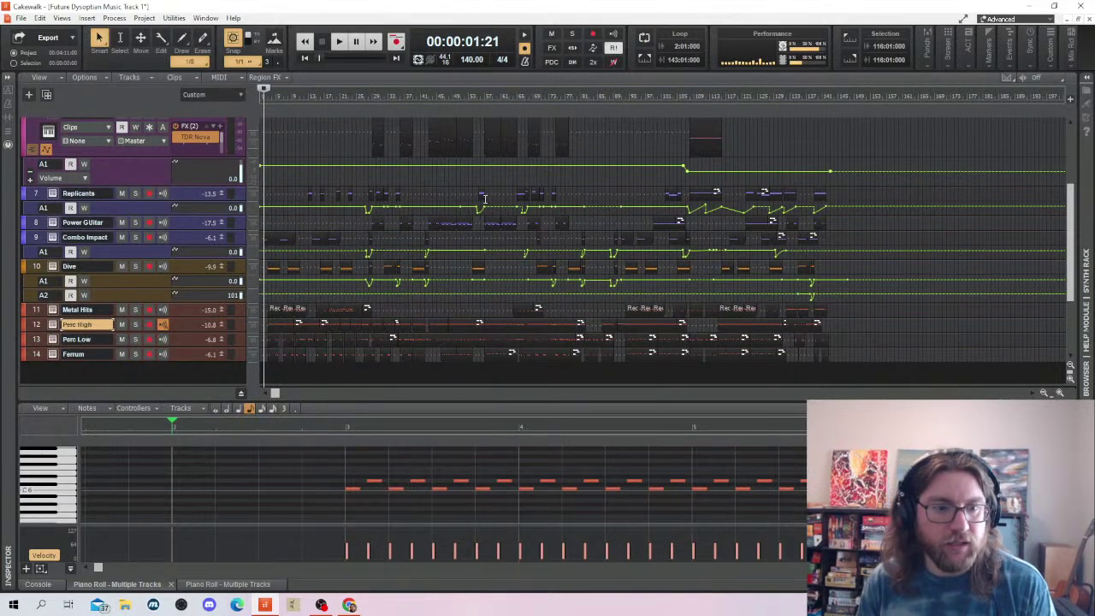
scroll(727, 249, up, 3)
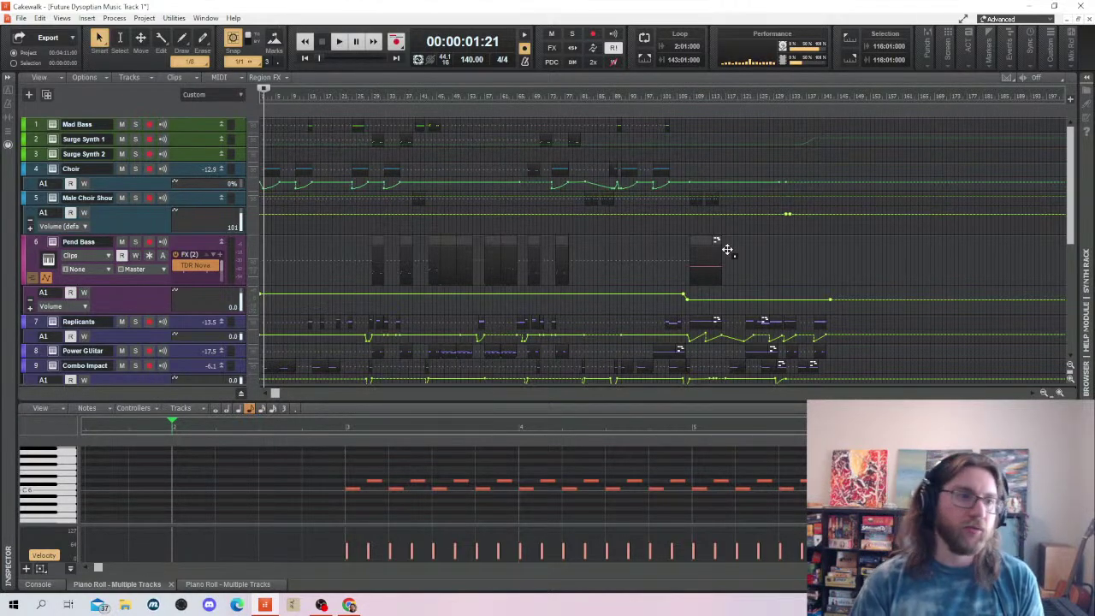
scroll(736, 247, down, 6)
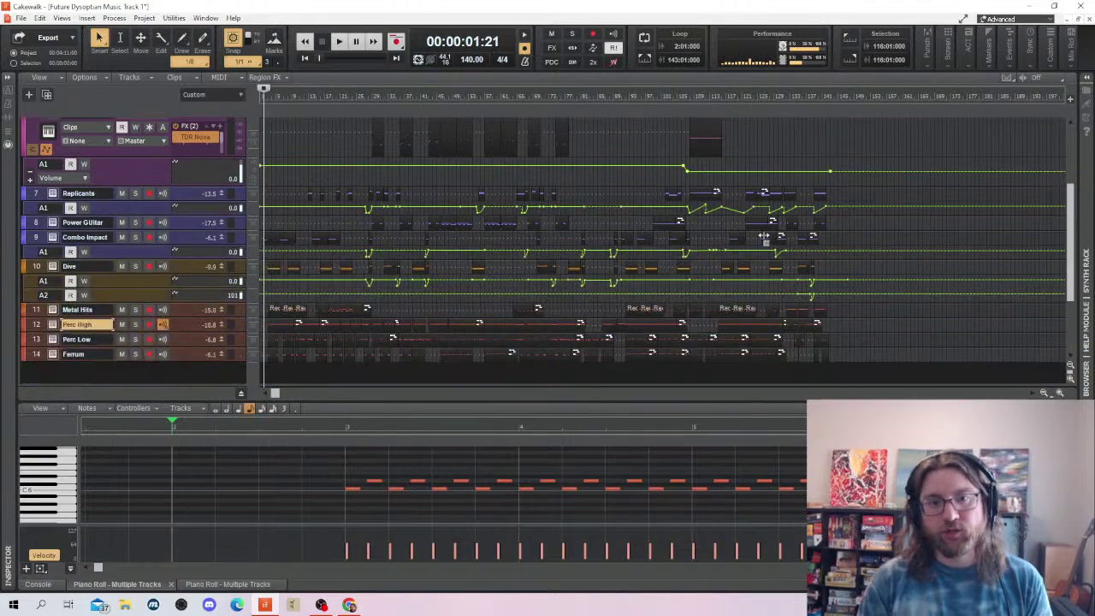
Delete the node at measure 108 from the Choir track's automation envelope
scroll(764, 237, up, 6)
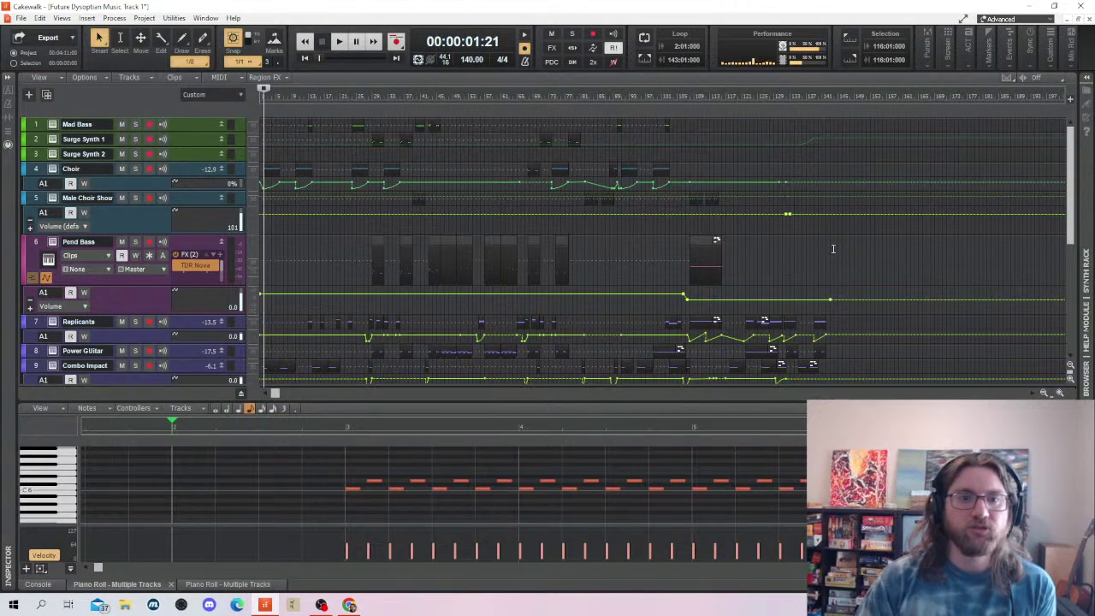
right_click(690, 181)
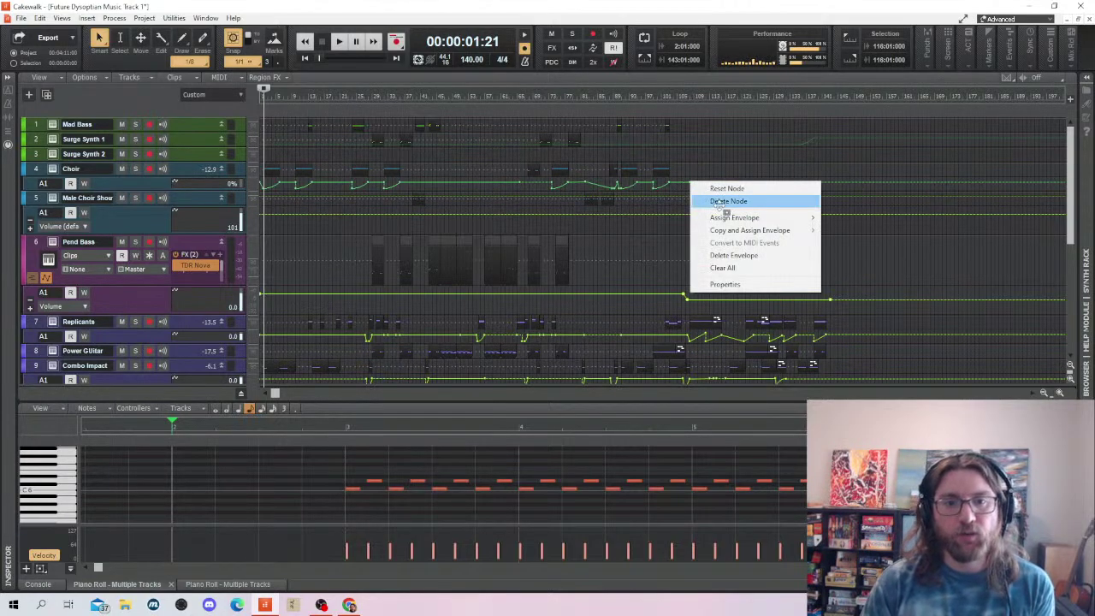
click(717, 201)
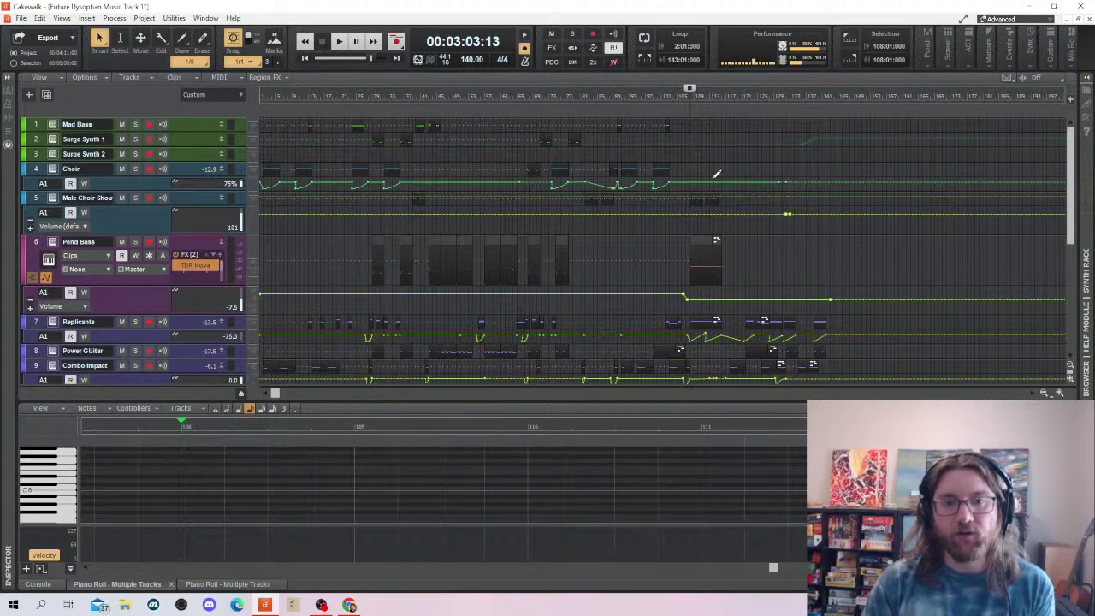